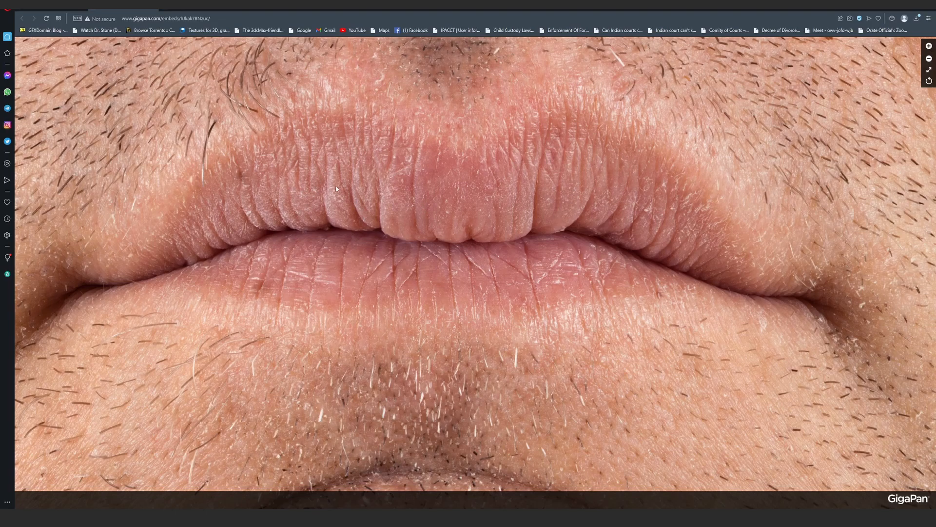
Examine the lips and surrounding skin detail in the high-resolution photo of the man's face
scroll(367, 201, down, 5)
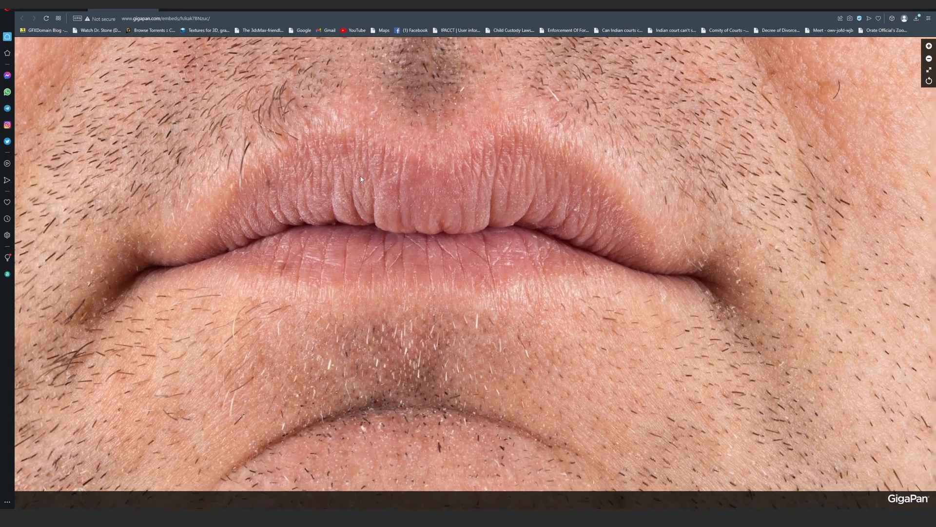
scroll(354, 175, down, 5)
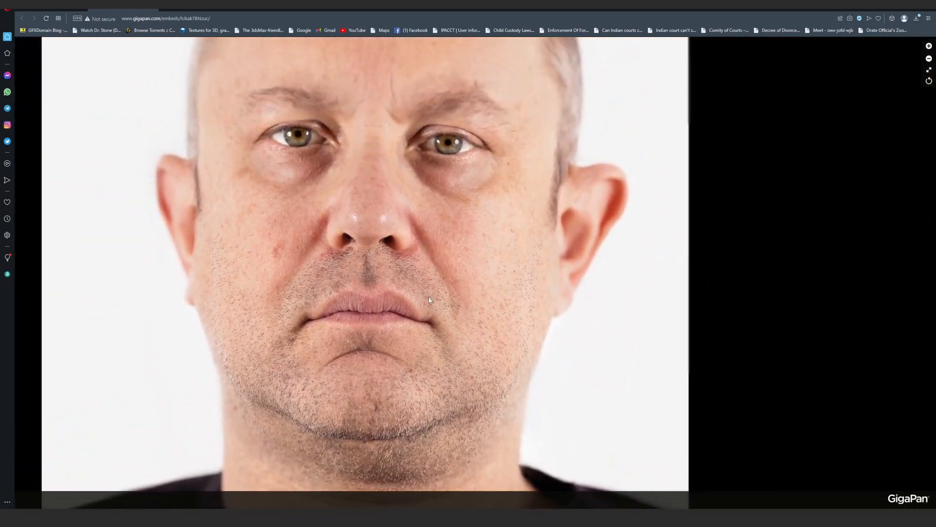
scroll(416, 273, up, 2)
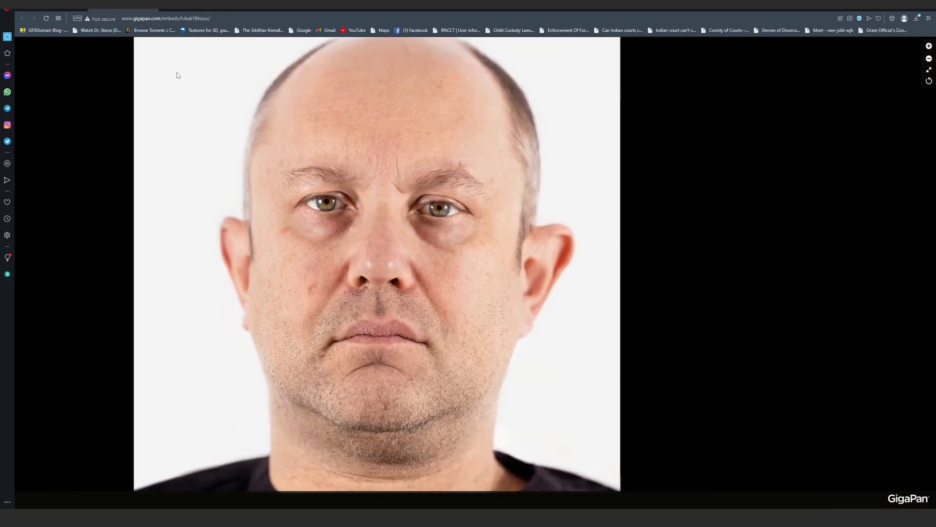
scroll(450, 352, down, 3)
scroll(456, 362, up, 5)
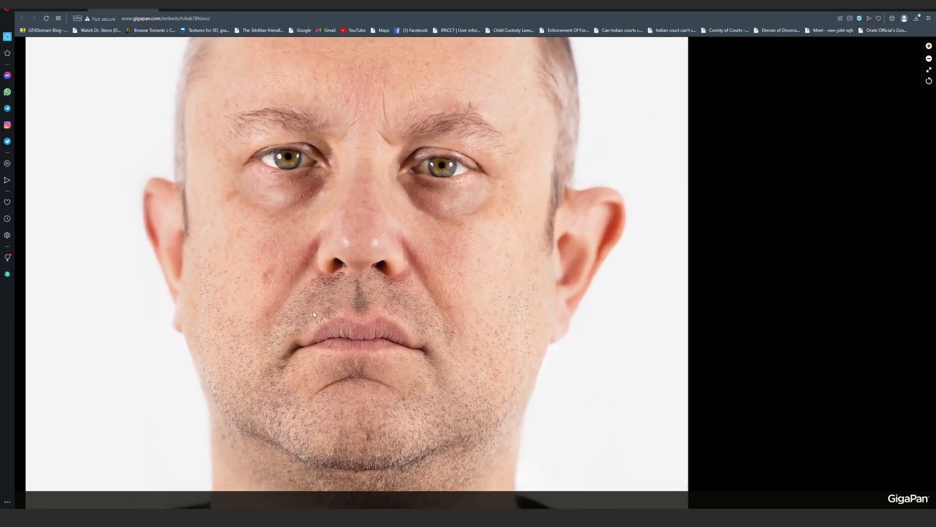
scroll(353, 276, up, 4)
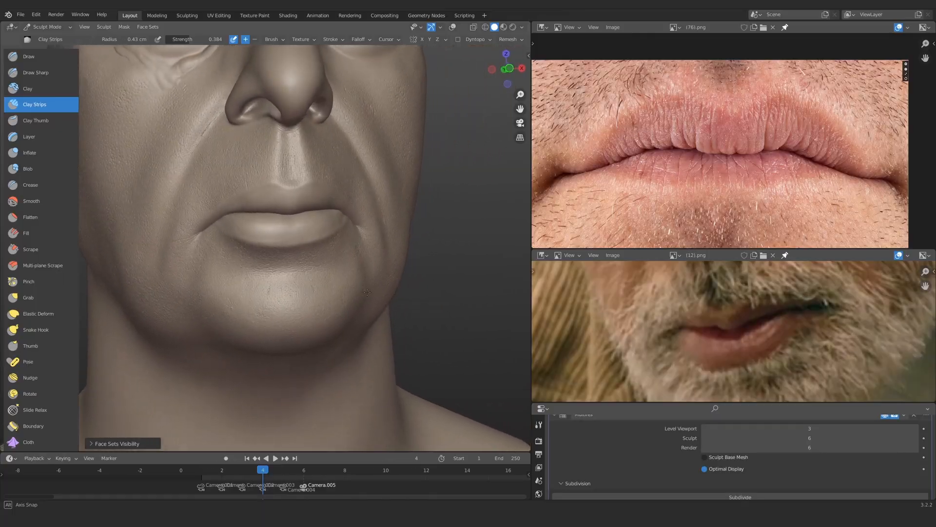
Build up the corner area of the lower lip with the Clay Strips brush at a 0.2 cm radius
mouse_move(300, 274)
ctrl+middle_down()
mouse_move(303, 217)
mouse_move(278, 242)
mouse_move(295, 262)
mouse_move(293, 178)
mouse_move(272, 219)
mouse_move(261, 293)
mouse_move(257, 266)
ctrl+middle_up()
scroll(298, 244, down, 1)
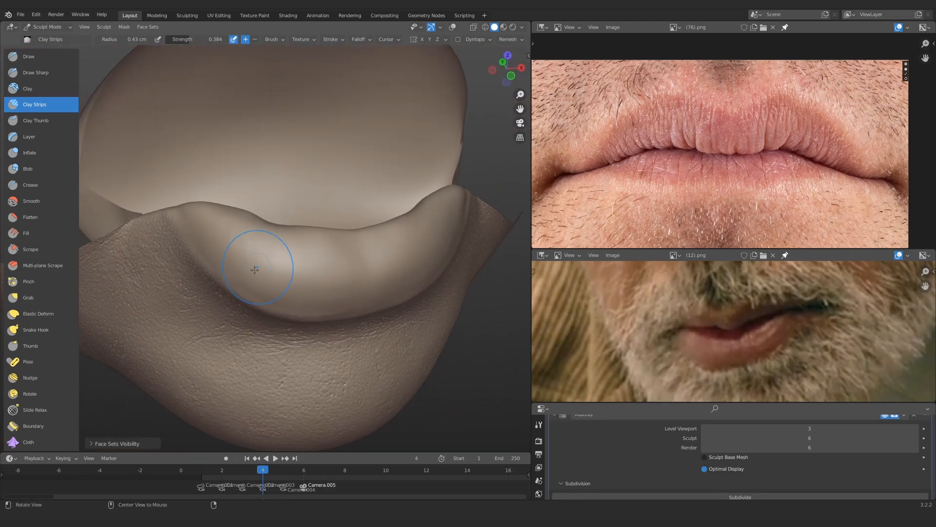
scroll(258, 266, up, 1)
key(f)
click(226, 250)
drag(210, 238, 207, 235)
mouse_move(207, 235)
middle_down()
mouse_move(344, 191)
mouse_move(360, 198)
middle_up()
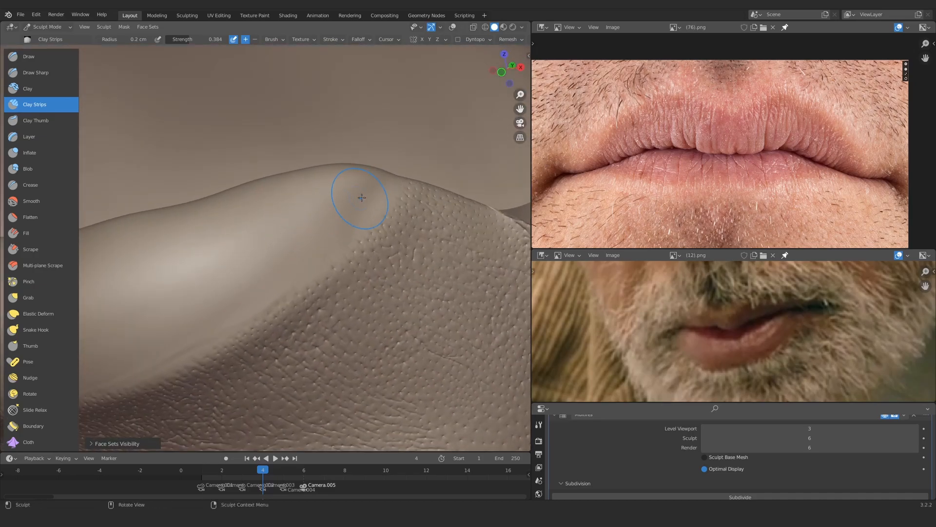
Add volume to the lower lip beside its corner with the Clay Strips brush at a 0.16 cm radius
scroll(366, 205, down, 2)
ctrl+alt+drag(340, 142, 337, 242)
mouse_move(336, 298)
alt+mouse_down()
mouse_move(336, 242)
mouse_move(326, 272)
mouse_move(330, 183)
alt+mouse_up()
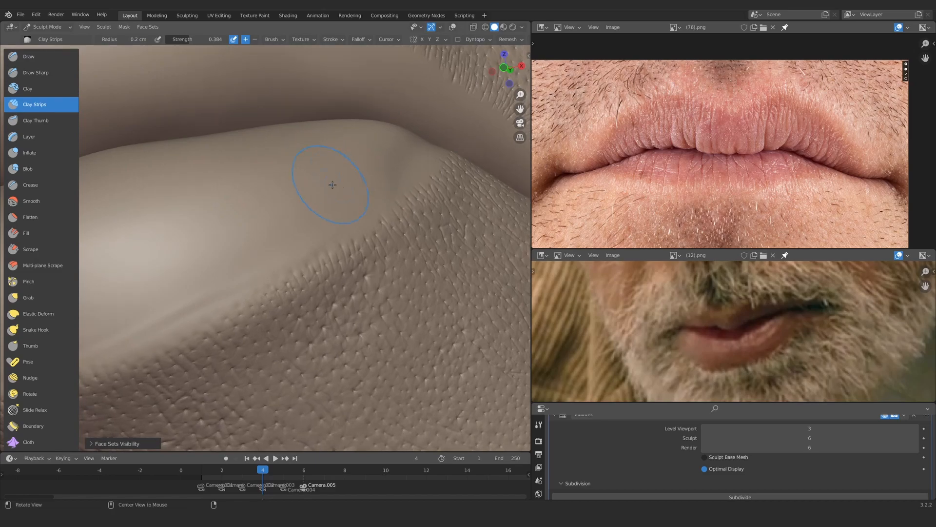
mouse_move(393, 147)
middle_down()
mouse_move(367, 273)
mouse_move(342, 298)
middle_up()
click(53, 90)
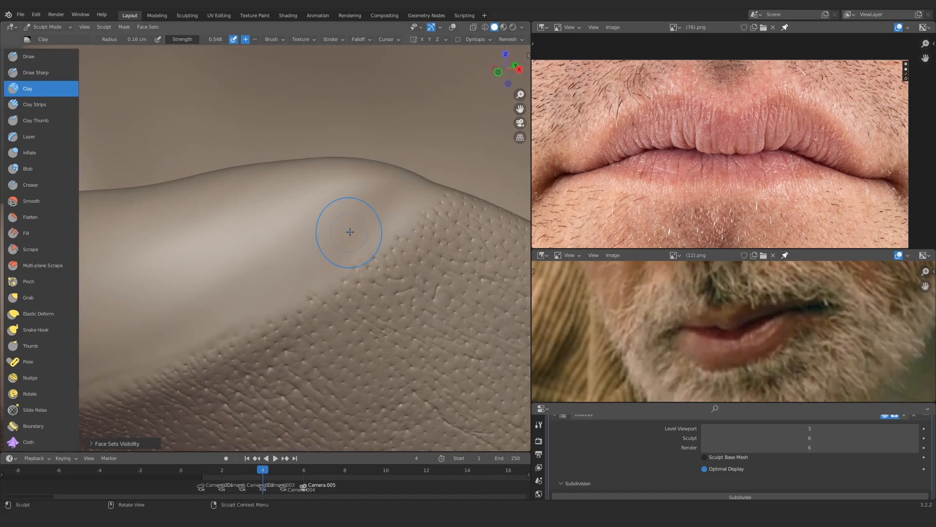
click(48, 103)
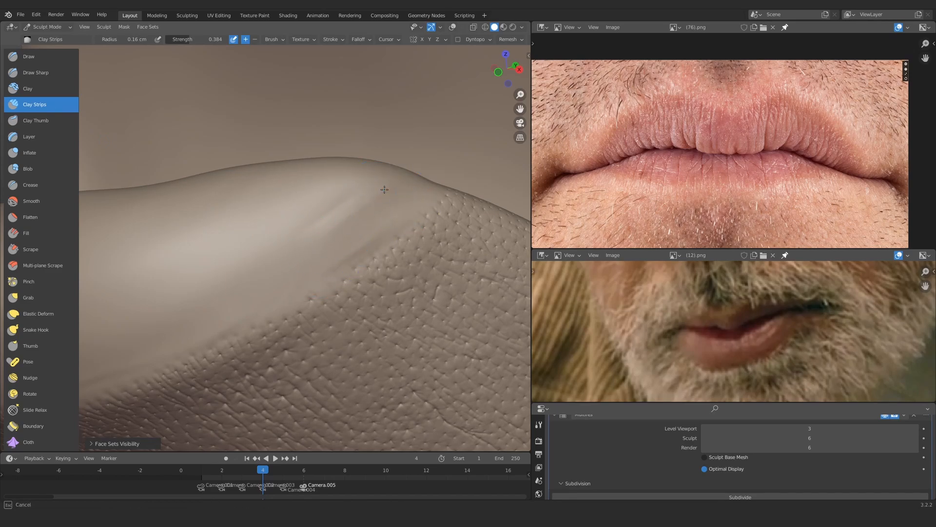
Refine the form near the lower lip's corner with Clay Strips at a 0.099 cm radius
mouse_move(272, 268)
middle_down()
mouse_move(272, 279)
mouse_move(336, 258)
mouse_move(286, 244)
mouse_move(342, 195)
middle_up()
alt+middle_click(286, 244)
scroll(286, 244, up, 4)
key(f)
click(347, 229)
drag(347, 229, 385, 197)
scroll(326, 187, down, 6)
middle_drag(334, 229, 386, 207)
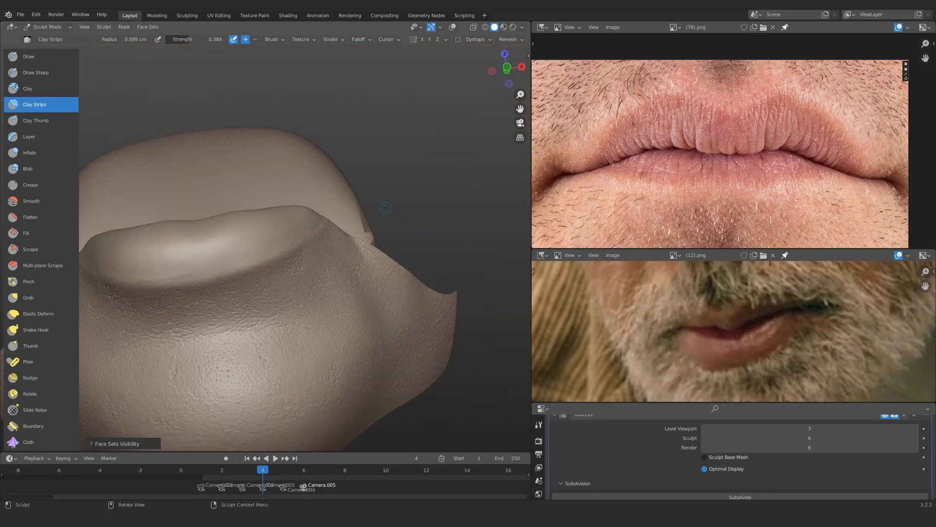
Choose the Draw Sharp brush for the lower lip and enlarge the lip photo around the lower lip's creases
shift+middle_drag(294, 261, 339, 221)
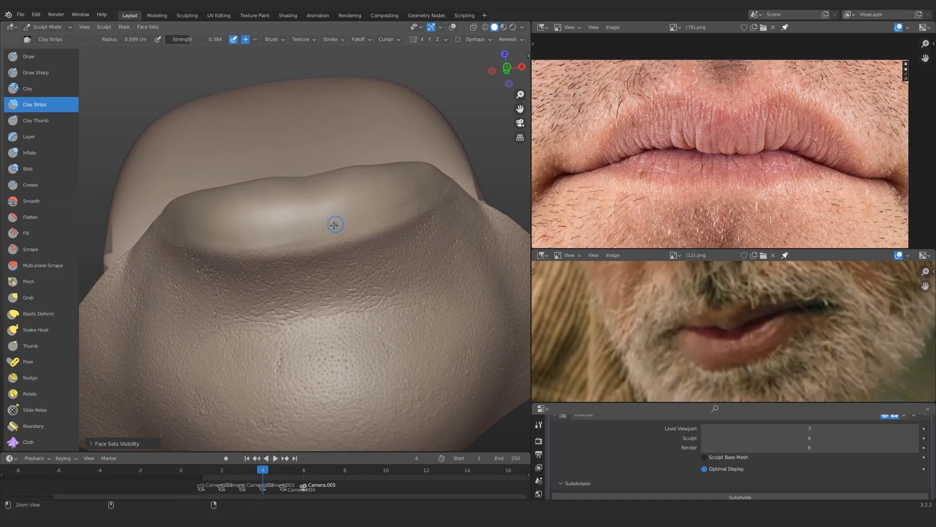
scroll(339, 221, up, 1)
click(43, 72)
scroll(287, 240, up, 3)
mouse_move(287, 240)
middle_down()
mouse_move(304, 238)
mouse_move(273, 191)
middle_up()
scroll(273, 191, up, 1)
middle_drag(273, 191, 280, 190)
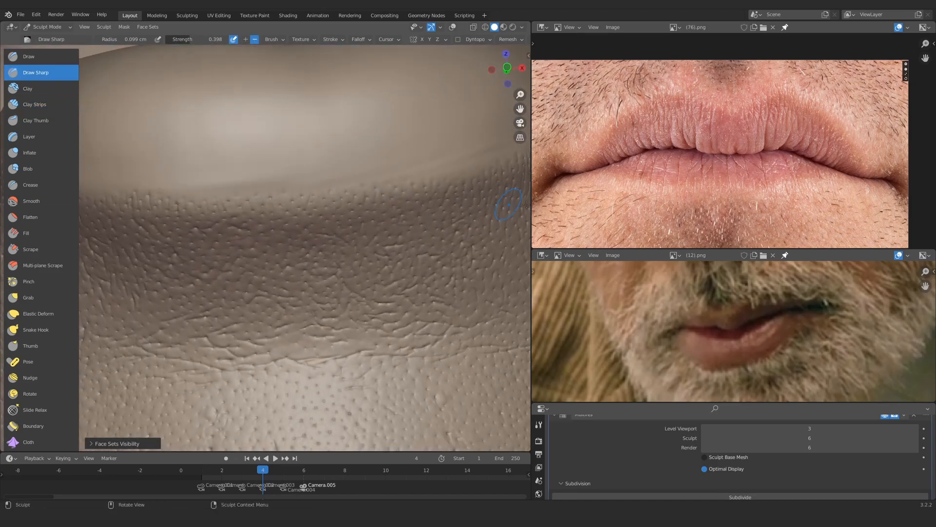
scroll(718, 215, up, 3)
middle_drag(721, 236, 724, 179)
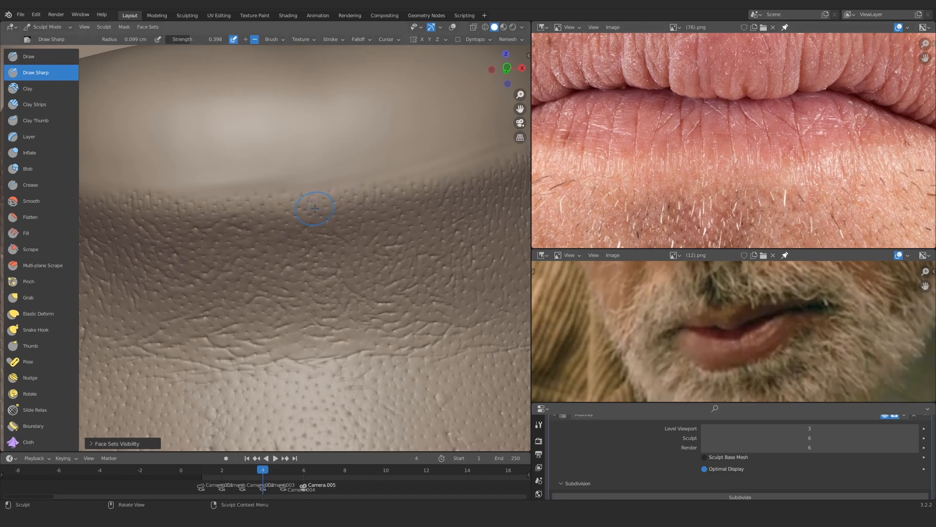
Try carving a vertical crease across the middle of the lower lip border with Draw Sharp at a 0.033 cm radius
scroll(306, 218, down, 3)
shift+middle_drag(361, 157, 306, 198)
scroll(312, 199, up, 2)
scroll(748, 166, up, 1)
middle_drag(748, 166, 728, 154)
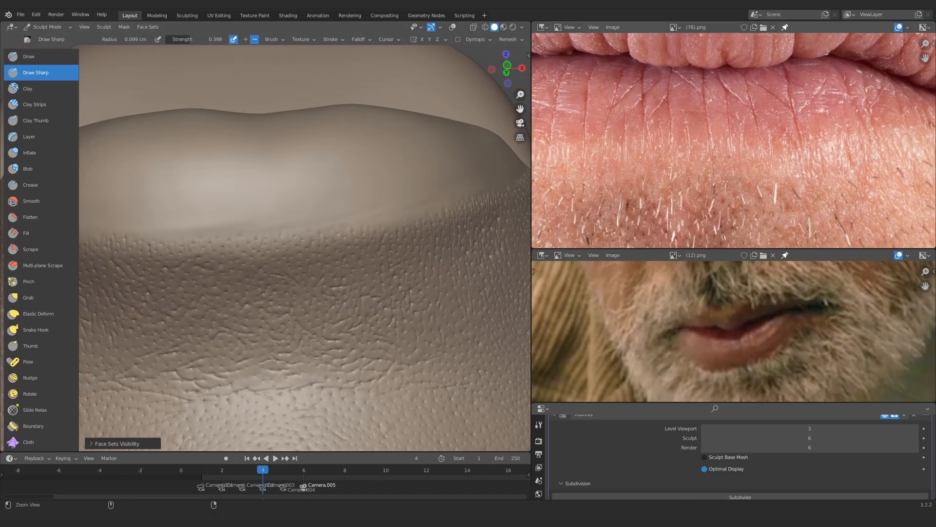
scroll(707, 127, up, 1)
scroll(313, 229, down, 4)
mouse_move(313, 230)
middle_down()
mouse_move(253, 184)
mouse_move(281, 230)
middle_up()
scroll(272, 226, up, 6)
key(f)
click(270, 201)
scroll(281, 230, up, 1)
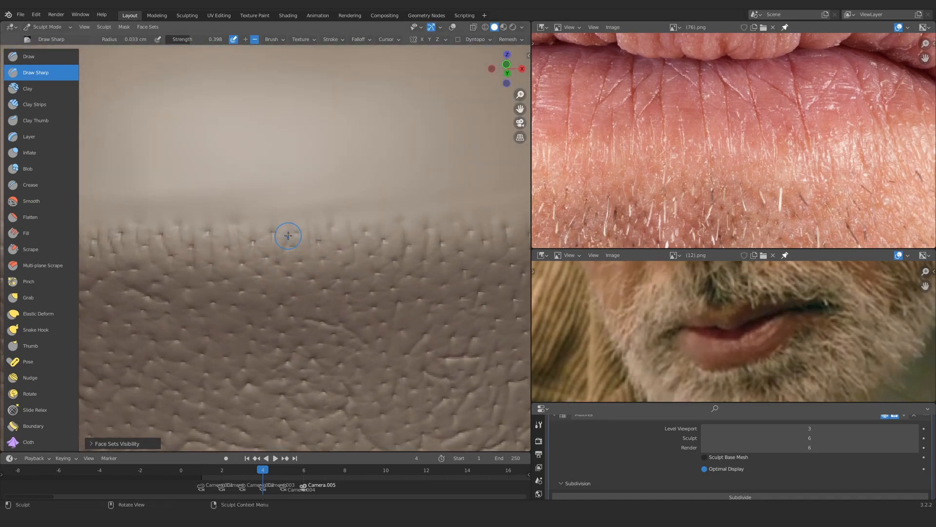
drag(294, 209, 290, 183)
Set the Draw Sharp radius to 0.019 cm and undo the last crease stroke
scroll(297, 195, down, 5)
scroll(302, 207, up, 1)
key(f)
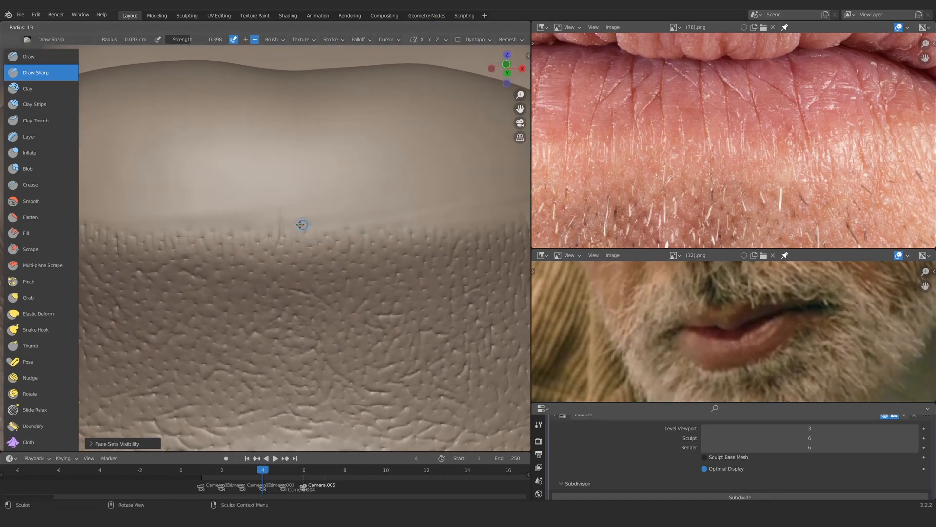
click(298, 225)
scroll(295, 227, up, 3)
key(ctrl+z)
Carve the first thin vertical creases across the middle of the lower lip border, following the lip photo
mouse_move(296, 221)
mouse_down()
mouse_move(291, 144)
mouse_move(299, 214)
mouse_move(309, 213)
mouse_up()
mouse_move(702, 107)
ctrl+alt+mouse_down()
mouse_move(707, 168)
mouse_move(707, 147)
mouse_move(697, 157)
ctrl+alt+mouse_up()
mouse_move(319, 290)
ctrl+alt+mouse_down()
mouse_move(313, 190)
mouse_move(326, 202)
ctrl+alt+mouse_up()
mouse_move(697, 380)
ctrl+alt+mouse_down()
mouse_move(677, 320)
mouse_move(679, 331)
ctrl+alt+mouse_up()
mouse_move(270, 196)
alt+mouse_down()
mouse_move(268, 215)
mouse_move(253, 217)
mouse_move(300, 247)
mouse_move(334, 219)
mouse_move(250, 215)
mouse_move(262, 247)
mouse_move(266, 227)
mouse_move(294, 228)
alt+mouse_up()
ctrl+alt+drag(700, 194, 693, 127)
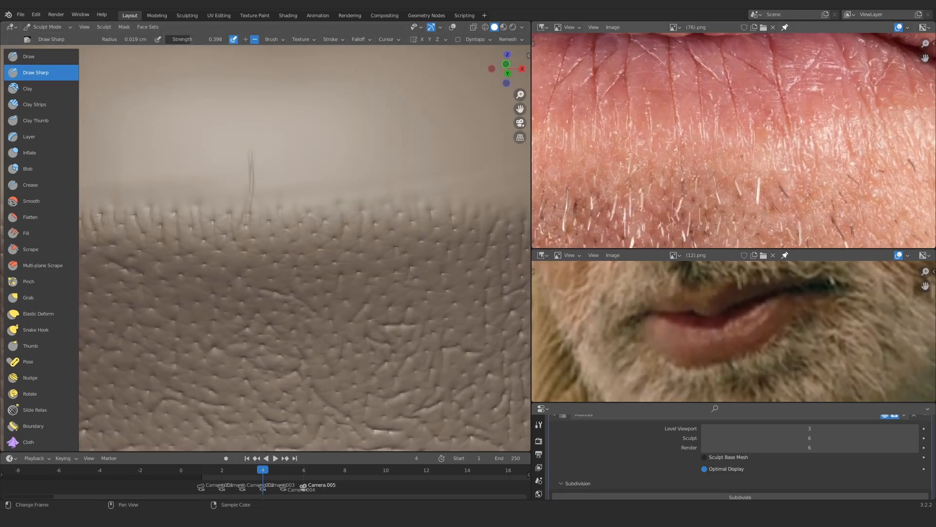
mouse_move(242, 201)
ctrl+alt+mouse_down()
mouse_move(286, 234)
mouse_move(281, 218)
ctrl+alt+mouse_up()
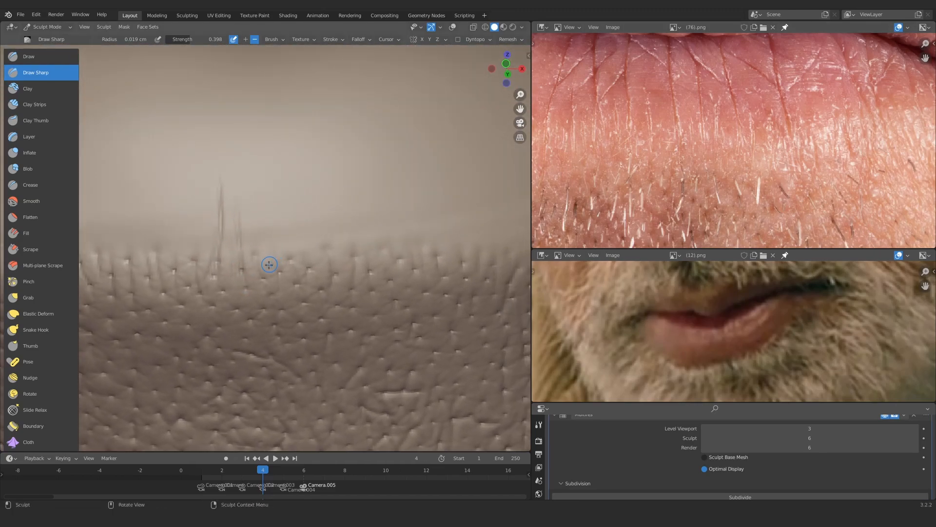
Carve more short vertical creases beside the first ones, running from the chin skin up into the lower lip
mouse_move(253, 201)
ctrl+alt+mouse_down()
mouse_move(264, 213)
mouse_move(299, 208)
mouse_move(305, 261)
ctrl+alt+mouse_up()
mouse_move(333, 243)
mouse_down()
mouse_move(327, 170)
mouse_move(308, 220)
mouse_move(315, 232)
mouse_move(301, 172)
mouse_up()
mouse_move(307, 236)
mouse_down()
mouse_move(302, 171)
mouse_move(326, 244)
mouse_up()
mouse_move(325, 244)
alt+mouse_down()
mouse_move(326, 263)
mouse_move(186, 246)
mouse_move(372, 226)
mouse_move(297, 234)
alt+mouse_up()
mouse_move(271, 292)
ctrl+alt+mouse_down()
mouse_move(265, 213)
mouse_move(266, 294)
mouse_move(280, 293)
mouse_move(286, 216)
mouse_move(264, 241)
mouse_move(269, 208)
ctrl+alt+mouse_up()
alt+drag(281, 256, 291, 217)
mouse_move(274, 140)
ctrl+alt+mouse_down()
mouse_move(274, 247)
mouse_move(315, 210)
mouse_move(310, 217)
ctrl+alt+mouse_up()
Extend the row of fine creases along the lower lip border, varying their length and spacing
mouse_move(298, 280)
ctrl+alt+mouse_down()
mouse_move(291, 233)
mouse_move(301, 177)
ctrl+alt+mouse_up()
drag(300, 267, 304, 238)
drag(321, 182, 312, 260)
ctrl+alt+drag(329, 80, 326, 168)
alt+drag(326, 181, 256, 202)
ctrl+alt+drag(261, 239, 266, 210)
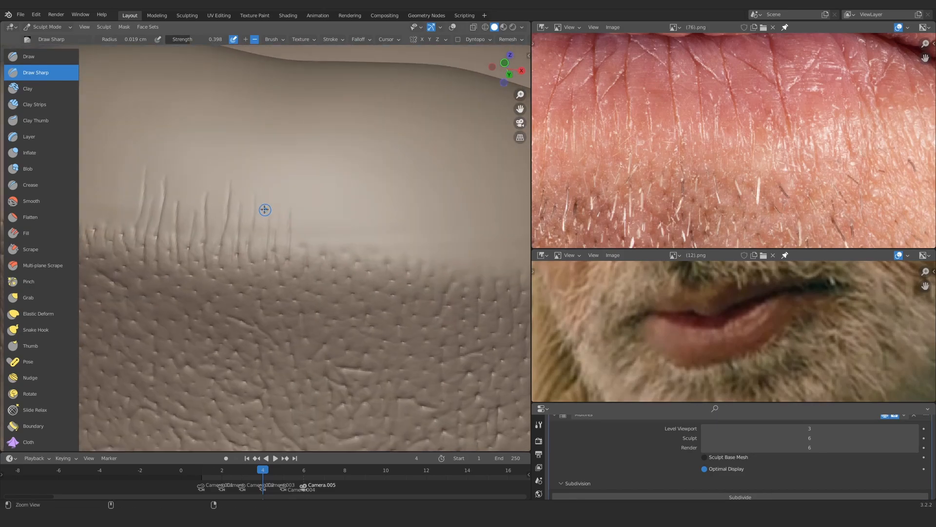
Carve long thin creases near the lip's centre, running from the lower border up towards the lip's upper edge
mouse_move(176, 159)
alt+shift+mouse_down()
mouse_move(202, 209)
mouse_move(286, 309)
mouse_move(263, 278)
mouse_move(272, 258)
mouse_move(243, 277)
alt+shift+mouse_up()
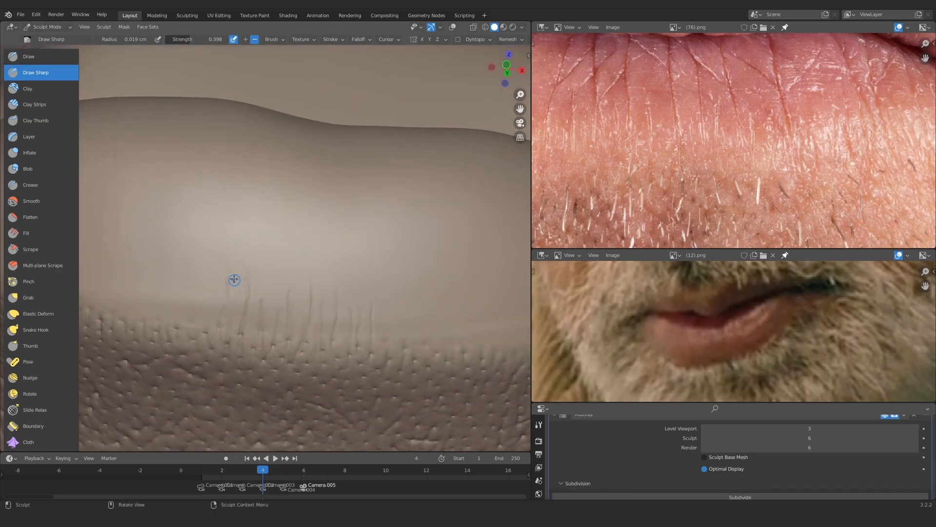
drag(311, 299, 312, 298)
mouse_move(314, 165)
ctrl+middle_down()
mouse_move(315, 263)
mouse_move(298, 218)
ctrl+middle_up()
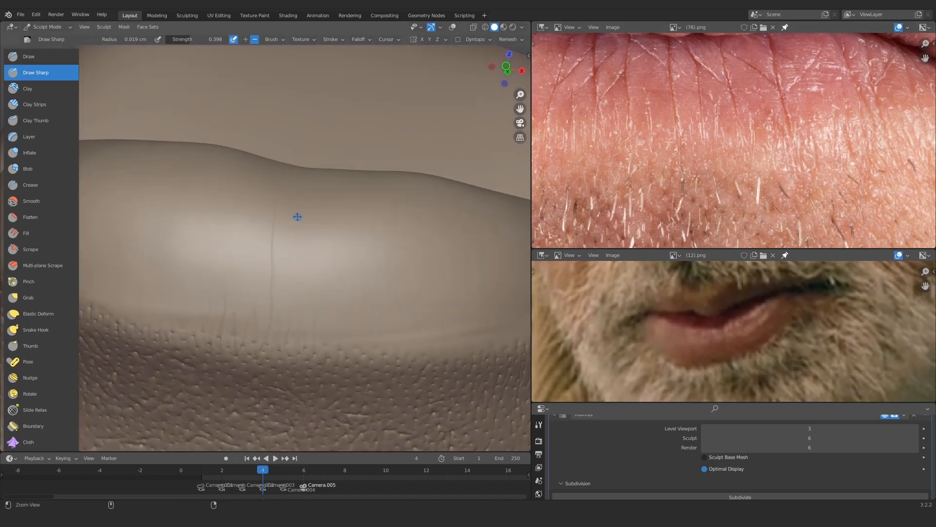
drag(288, 184, 308, 246)
ctrl+middle_drag(310, 261, 309, 241)
drag(291, 331, 291, 338)
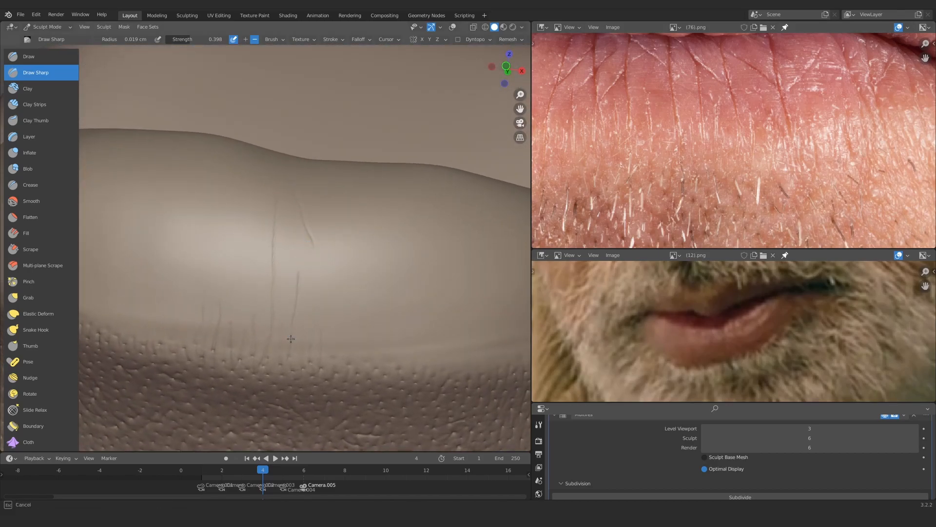
Carve short vertical creases along the lip border to the right of the long central creases
middle_drag(296, 225, 295, 211)
mouse_move(295, 211)
ctrl+middle_down()
mouse_move(294, 224)
mouse_move(293, 212)
ctrl+middle_up()
mouse_move(256, 249)
ctrl+middle_down()
mouse_move(276, 211)
mouse_move(264, 242)
mouse_move(252, 212)
ctrl+middle_up()
mouse_move(239, 138)
ctrl+middle_down()
mouse_move(274, 254)
mouse_move(240, 229)
mouse_move(234, 208)
ctrl+middle_up()
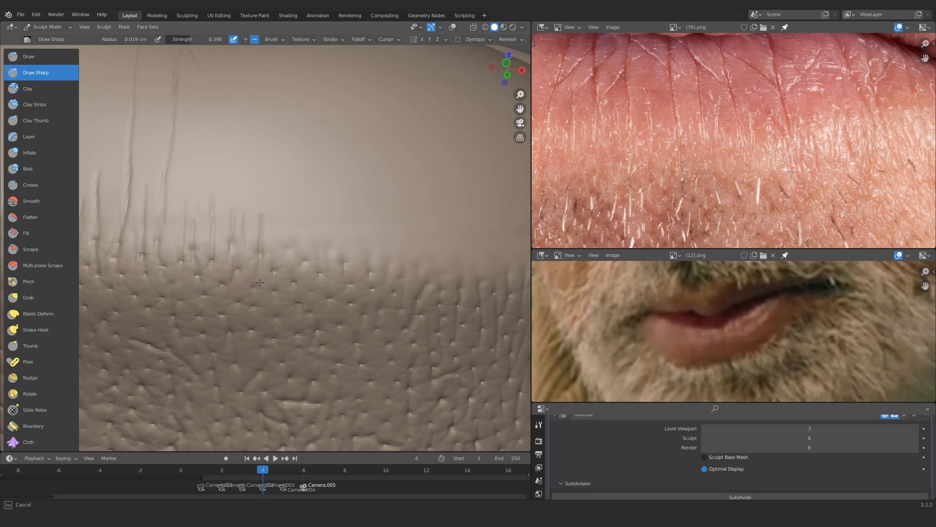
mouse_move(244, 231)
ctrl+middle_down()
mouse_move(255, 244)
mouse_move(245, 280)
ctrl+middle_up()
drag(245, 280, 245, 280)
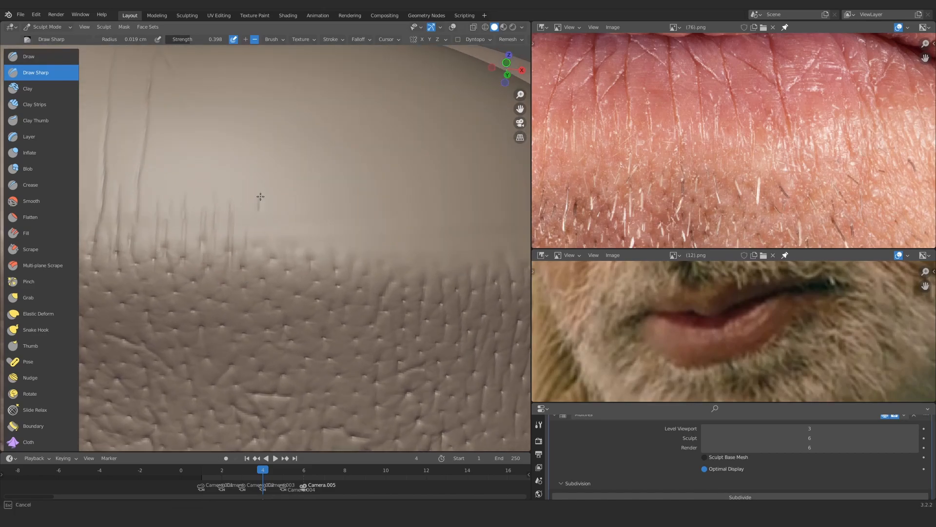
Carve additional short creases along the lower lip border on both sides of the long central creases
mouse_move(260, 230)
ctrl+alt+mouse_down()
mouse_move(273, 263)
mouse_move(297, 227)
mouse_move(331, 232)
mouse_move(260, 227)
ctrl+alt+mouse_up()
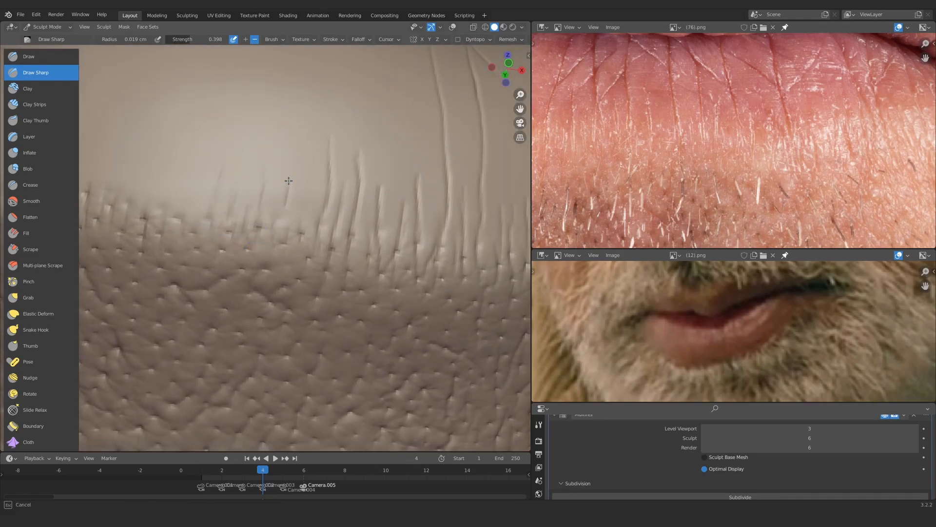
drag(269, 238, 299, 247)
mouse_move(341, 170)
ctrl+alt+mouse_down()
mouse_move(292, 245)
mouse_move(358, 198)
mouse_move(312, 203)
ctrl+alt+mouse_up()
ctrl+alt+drag(312, 202, 264, 223)
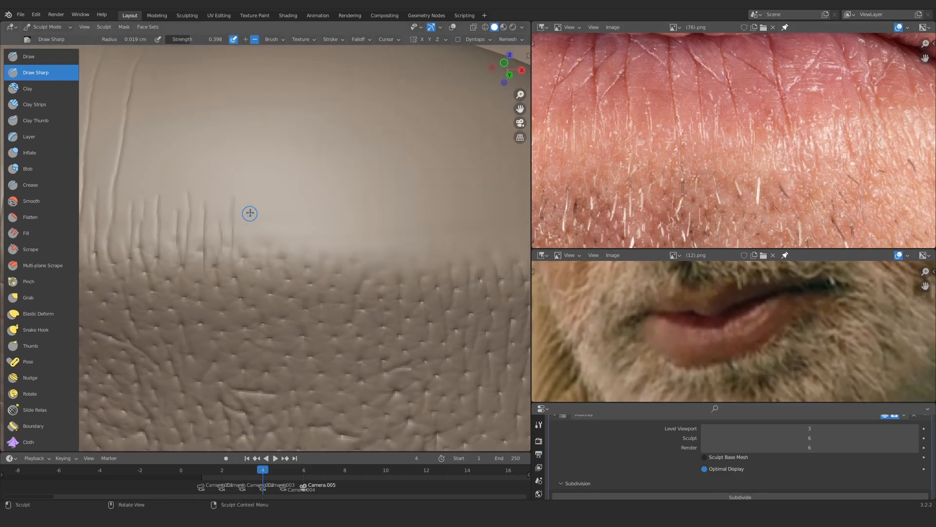
drag(246, 276, 245, 229)
Carve fine vertical creases across the smooth border on the left part of the lower lip
mouse_move(274, 215)
ctrl+alt+mouse_down()
mouse_move(284, 274)
mouse_move(305, 271)
ctrl+alt+mouse_up()
mouse_move(304, 271)
ctrl+alt+mouse_down()
mouse_move(291, 243)
mouse_move(297, 229)
ctrl+alt+mouse_up()
mouse_move(297, 229)
alt+mouse_down()
mouse_move(310, 241)
mouse_move(280, 234)
mouse_move(254, 271)
alt+mouse_up()
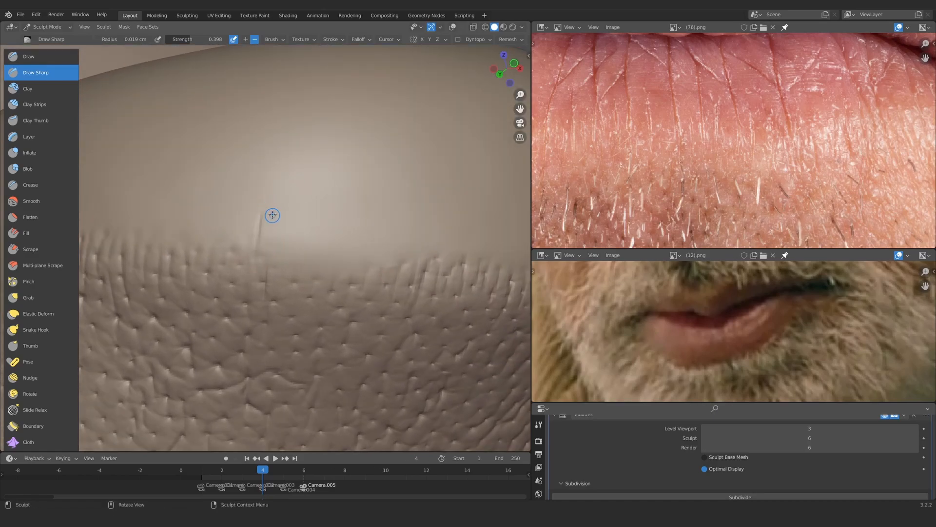
mouse_move(313, 210)
ctrl+alt+mouse_down()
mouse_move(302, 270)
mouse_move(339, 200)
mouse_move(314, 188)
mouse_move(305, 254)
ctrl+alt+mouse_up()
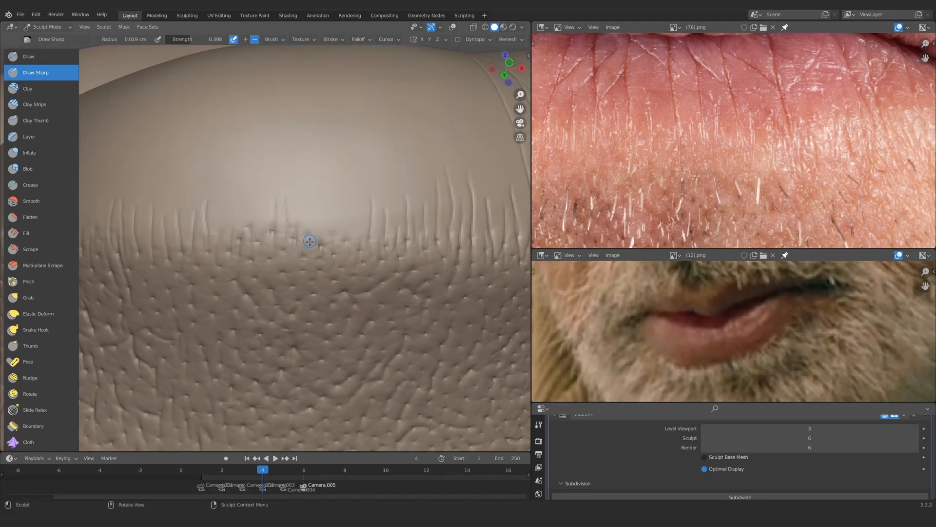
Set the brush radius to 0.057 cm and smooth the creases on the left part of the lower lip border
key(f)
click(383, 214)
shift+drag(367, 217, 368, 196)
ctrl+alt+drag(369, 196, 365, 209)
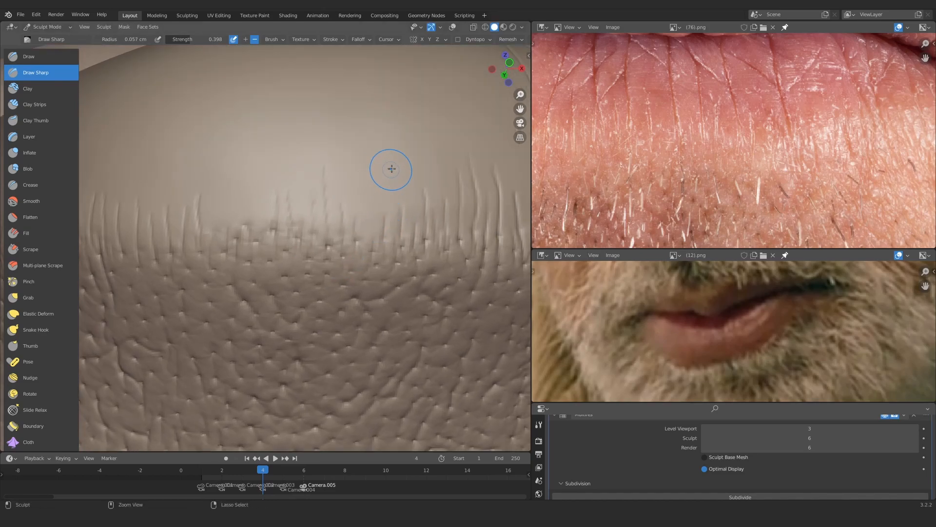
Fill the gap in the left-hand row of lip creases using Draw Sharp at a 0.016 cm radius
key(f)
click(250, 228)
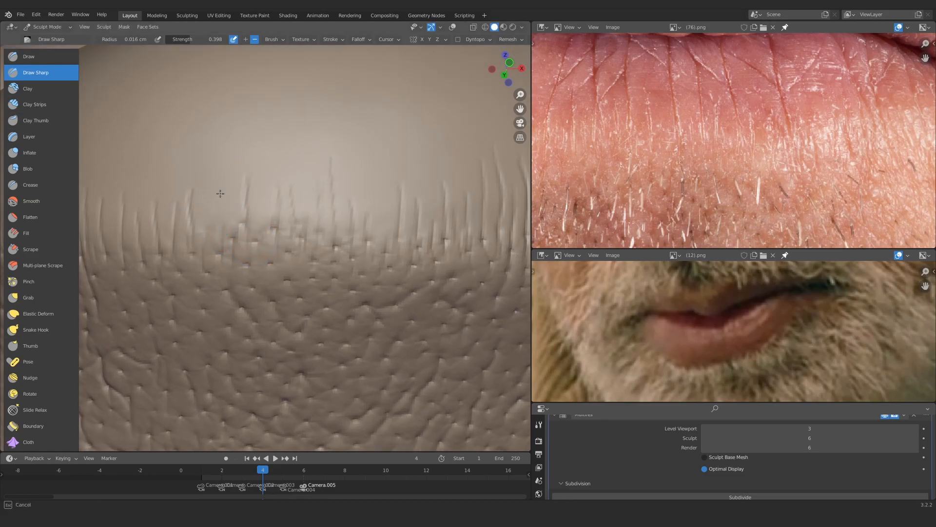
mouse_move(272, 143)
ctrl+alt+mouse_down()
mouse_move(303, 253)
mouse_move(313, 248)
ctrl+alt+mouse_up()
mouse_move(314, 249)
ctrl+alt+mouse_down()
mouse_move(313, 228)
mouse_move(282, 249)
mouse_move(266, 324)
mouse_move(303, 297)
ctrl+alt+mouse_up()
ctrl+alt+drag(302, 297, 290, 218)
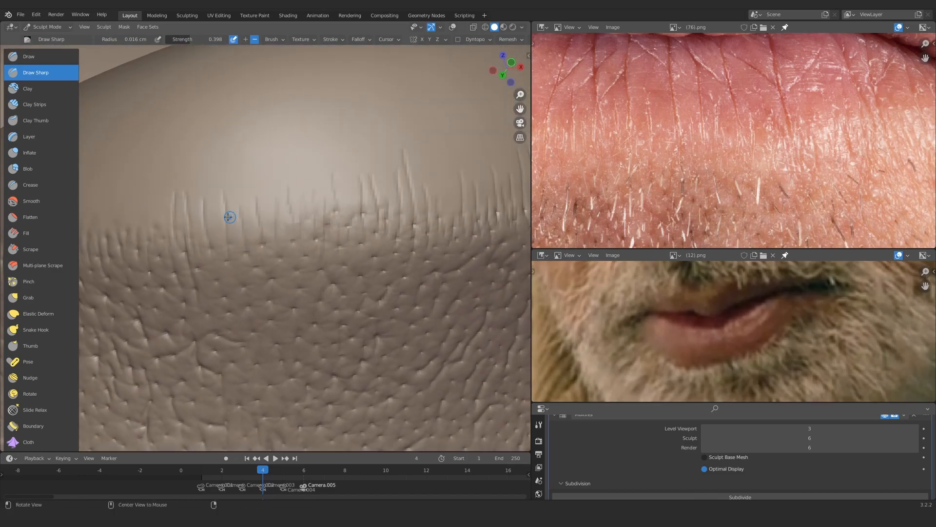
Carve short vertical creases with Draw Sharp across the smooth gap in the left part of the lower lip border
alt+drag(230, 217, 283, 229)
mouse_move(288, 263)
ctrl+alt+mouse_down()
mouse_move(291, 240)
mouse_move(268, 195)
ctrl+alt+mouse_up()
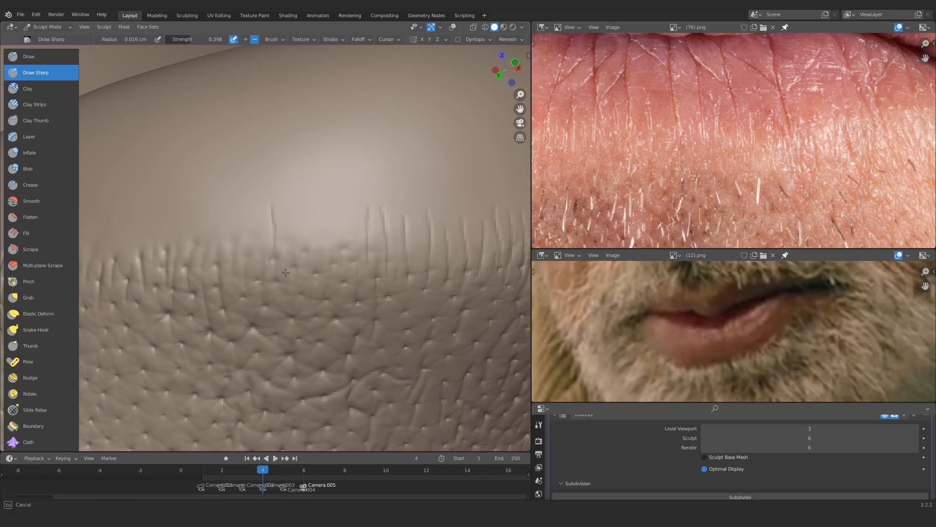
drag(309, 243, 306, 205)
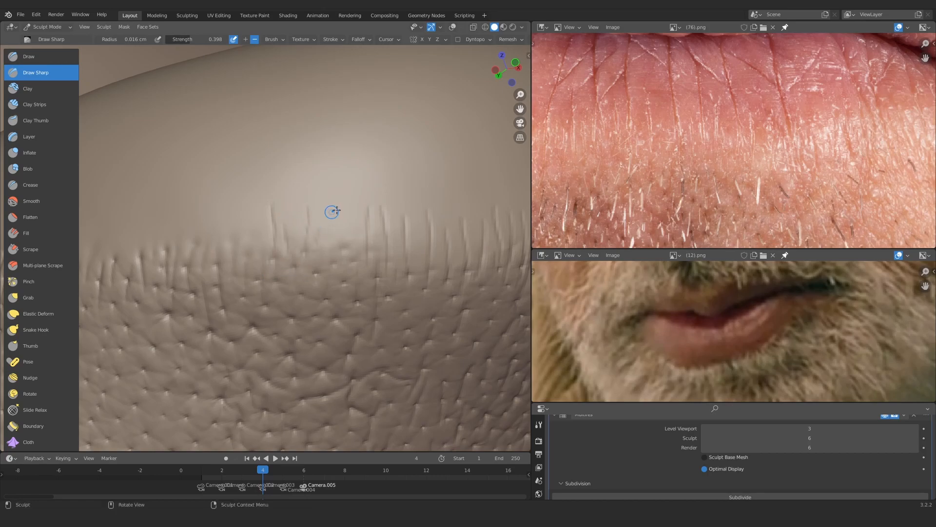
drag(333, 287, 325, 205)
mouse_move(329, 188)
ctrl+middle_down()
mouse_move(342, 213)
mouse_move(292, 219)
ctrl+middle_up()
mouse_move(278, 254)
ctrl+middle_down()
mouse_move(261, 227)
mouse_move(244, 254)
mouse_move(251, 239)
mouse_move(255, 271)
mouse_move(284, 245)
ctrl+middle_up()
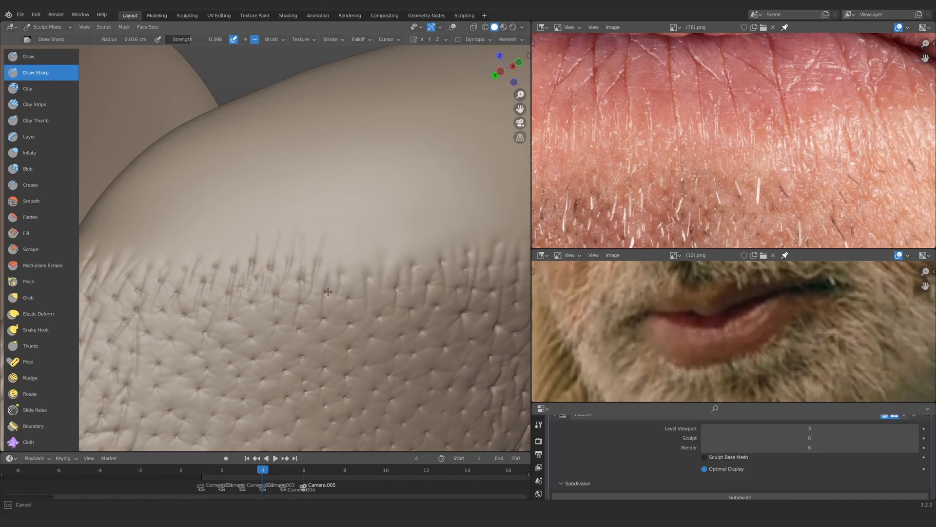
Add short, slightly slanted creases along the lower lip border, nearer the left mouth corner
drag(338, 293, 343, 230)
mouse_move(338, 163)
ctrl+middle_down()
mouse_move(337, 189)
mouse_move(288, 210)
ctrl+middle_up()
mouse_move(277, 254)
ctrl+middle_down()
mouse_move(274, 230)
mouse_move(287, 248)
ctrl+middle_up()
ctrl+middle_drag(277, 269, 274, 241)
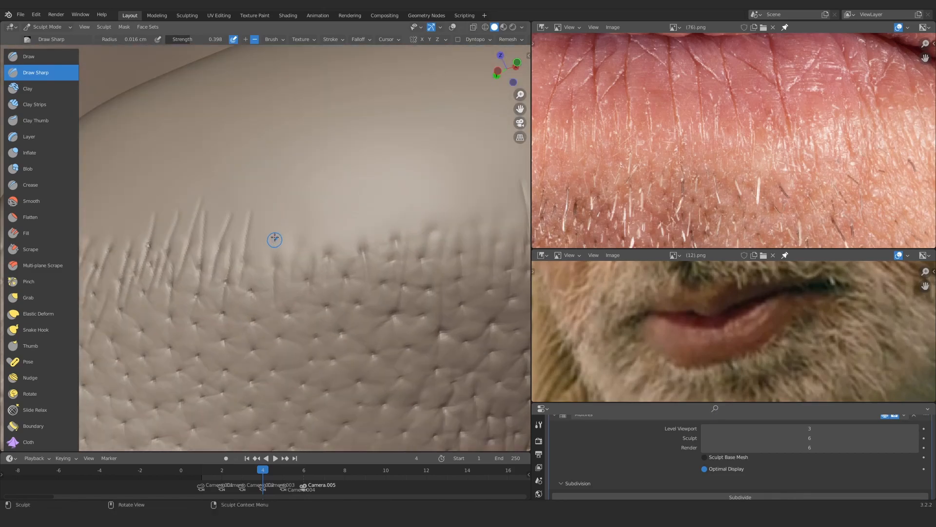
mouse_move(285, 289)
middle_down()
mouse_move(261, 241)
mouse_move(275, 211)
middle_up()
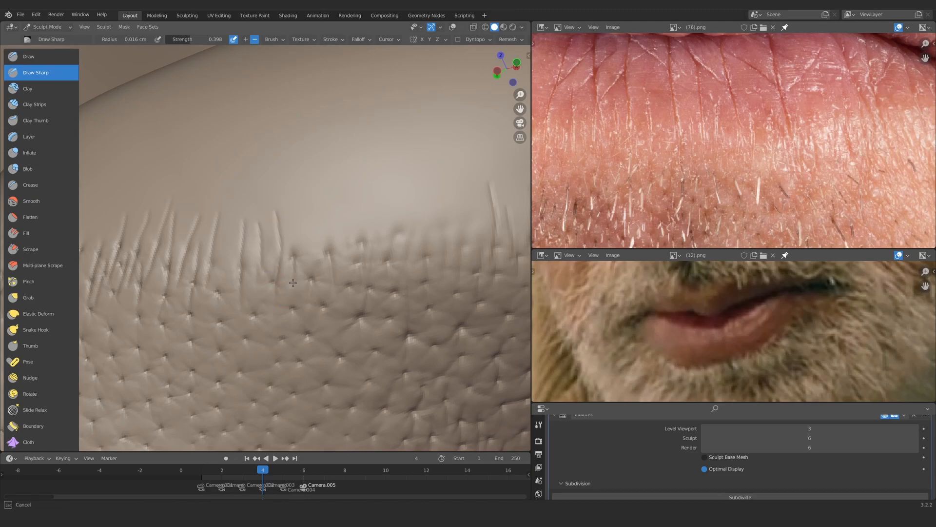
Fill the remaining gap between the crease groups on the left part of the lip border with fine strokes
drag(328, 262, 323, 170)
drag(306, 294, 311, 234)
mouse_move(327, 200)
ctrl+middle_down()
mouse_move(324, 261)
mouse_move(311, 264)
ctrl+middle_up()
ctrl+middle_drag(303, 273, 292, 224)
drag(250, 266, 242, 214)
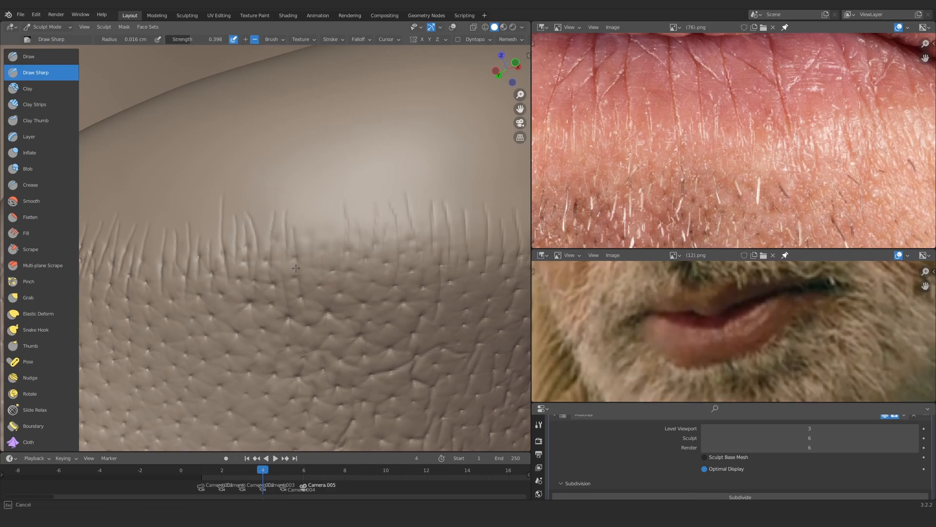
mouse_move(326, 259)
ctrl+middle_down()
mouse_move(324, 312)
mouse_move(253, 270)
mouse_move(260, 234)
mouse_move(316, 262)
mouse_move(316, 246)
ctrl+middle_up()
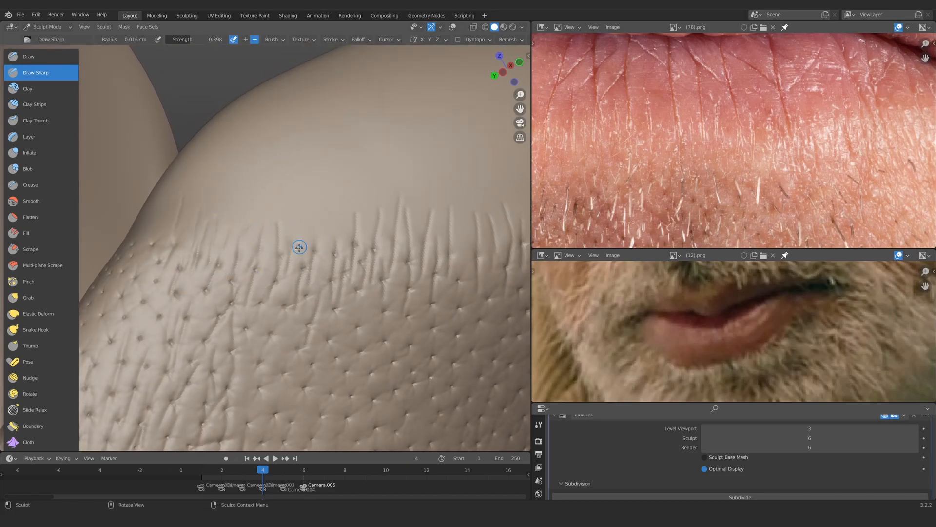
Carve short vertical creases along the lower lip border from the centre into its right half
ctrl+middle_drag(349, 187, 336, 268)
middle_drag(196, 288, 273, 283)
mouse_move(273, 283)
ctrl+middle_down()
mouse_move(266, 259)
mouse_move(293, 239)
mouse_move(245, 232)
mouse_move(232, 270)
mouse_move(208, 282)
ctrl+middle_up()
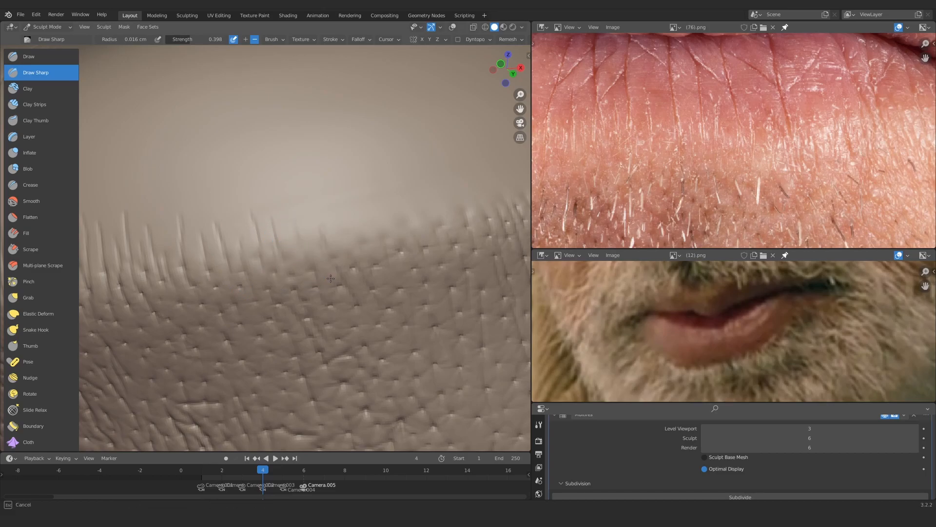
scroll(337, 222, down, 5)
middle_drag(338, 222, 327, 223)
scroll(235, 228, up, 5)
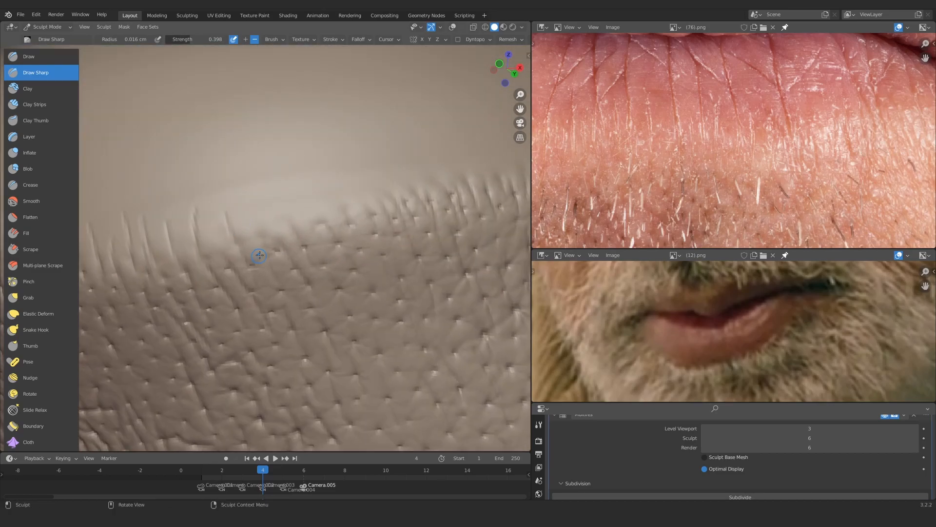
scroll(273, 229, down, 6)
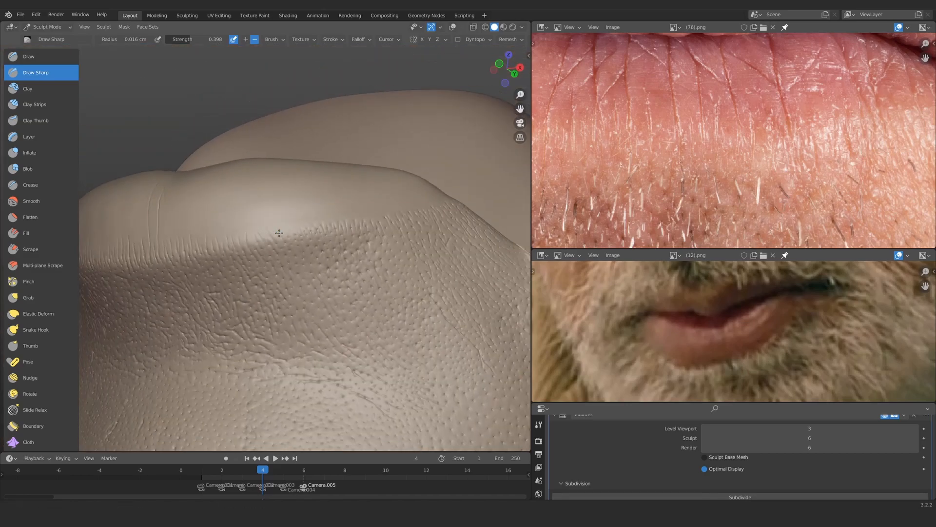
Continue the row of short slanted creases along the middle of the right half of the lip border
scroll(335, 257, up, 5)
alt+drag(334, 257, 310, 260)
middle_drag(310, 260, 308, 282)
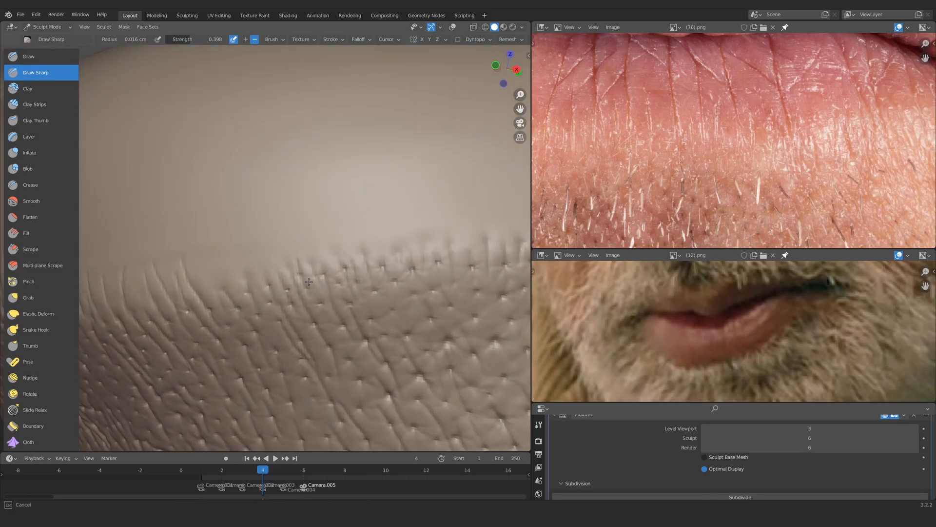
middle_drag(265, 233, 322, 267)
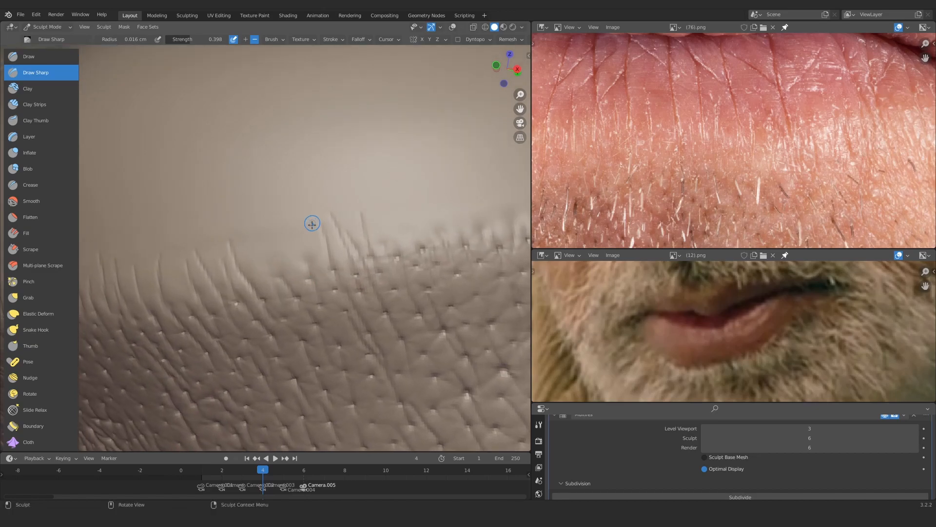
scroll(282, 246, down, 5)
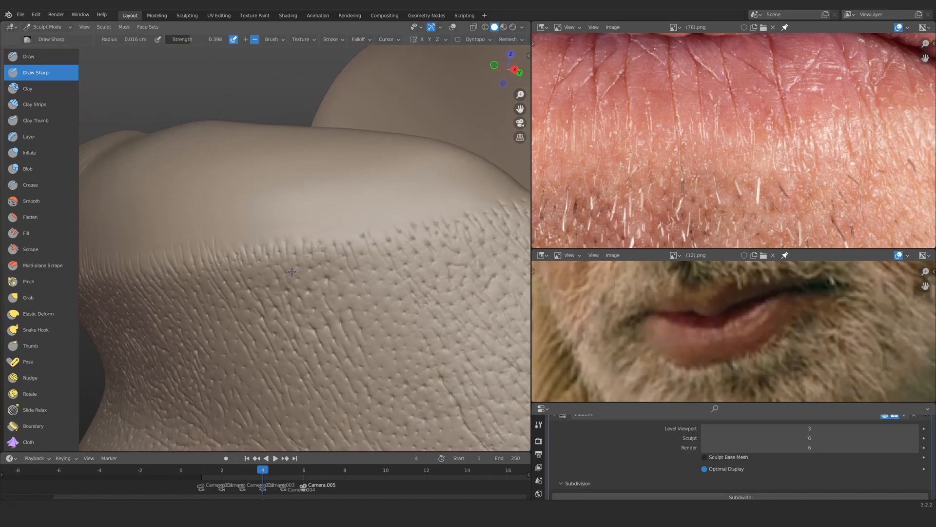
Carve closely spaced short creases where the dimpled skin meets the smooth lip on the right side
scroll(282, 245, up, 5)
mouse_move(282, 246)
middle_down()
mouse_move(311, 205)
mouse_move(364, 268)
middle_up()
middle_drag(424, 242, 276, 229)
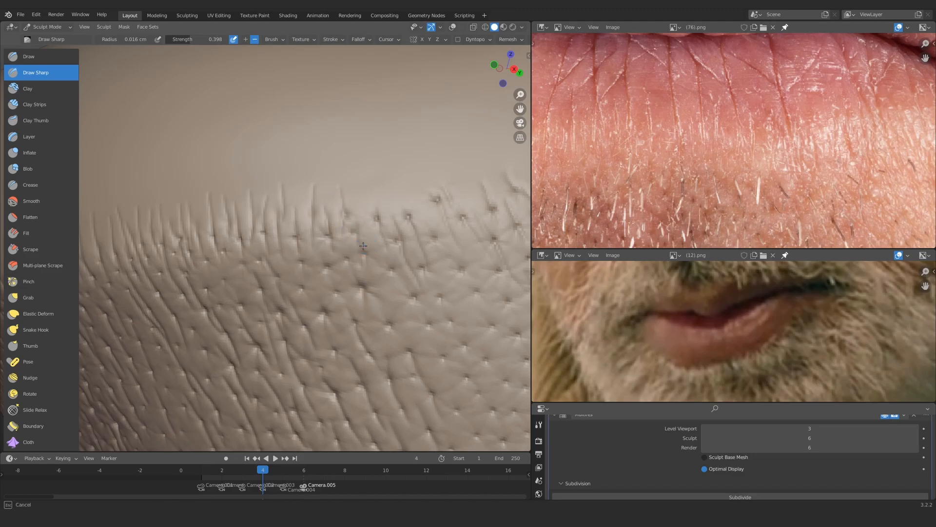
drag(396, 191, 410, 208)
Carve short slanted creases over the dimpled lip border approaching the right mouth corner
scroll(378, 221, down, 5)
mouse_move(379, 222)
middle_down()
mouse_move(422, 227)
mouse_move(244, 272)
middle_up()
scroll(244, 272, up, 3)
shift+middle_drag(298, 248, 347, 215)
scroll(348, 215, up, 2)
drag(270, 246, 259, 204)
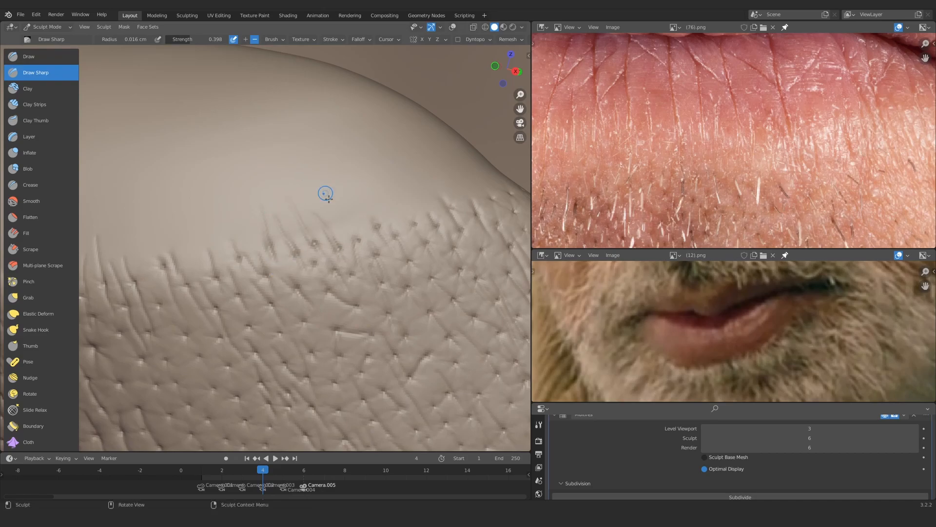
drag(375, 181, 374, 178)
Finish the row of border creases with slanted strokes where the lip curves into the right mouth corner
scroll(373, 239, down, 4)
mouse_move(375, 255)
middle_down()
mouse_move(359, 261)
mouse_move(337, 249)
middle_up()
scroll(320, 222, up, 4)
drag(345, 229, 330, 200)
drag(419, 223, 404, 180)
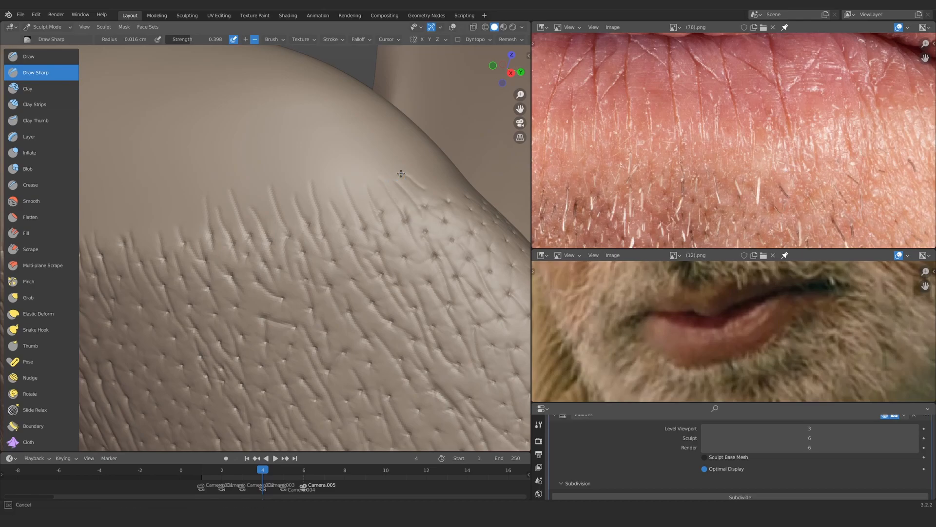
Compare the central lower lip creases on the sculpt with those in the reference photo (76).png
scroll(434, 196, down, 8)
alt+drag(335, 234, 410, 229)
scroll(340, 221, up, 6)
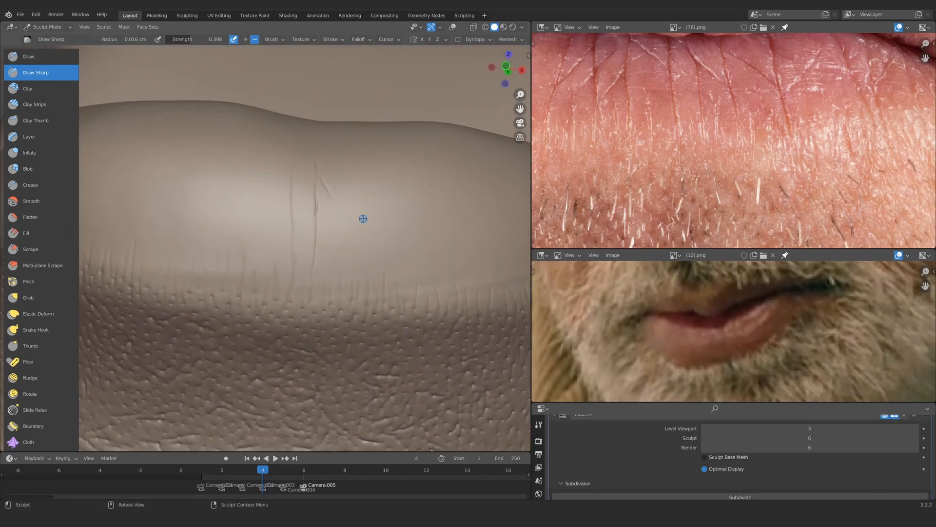
scroll(362, 215, down, 6)
scroll(707, 100, down, 4)
scroll(728, 98, up, 3)
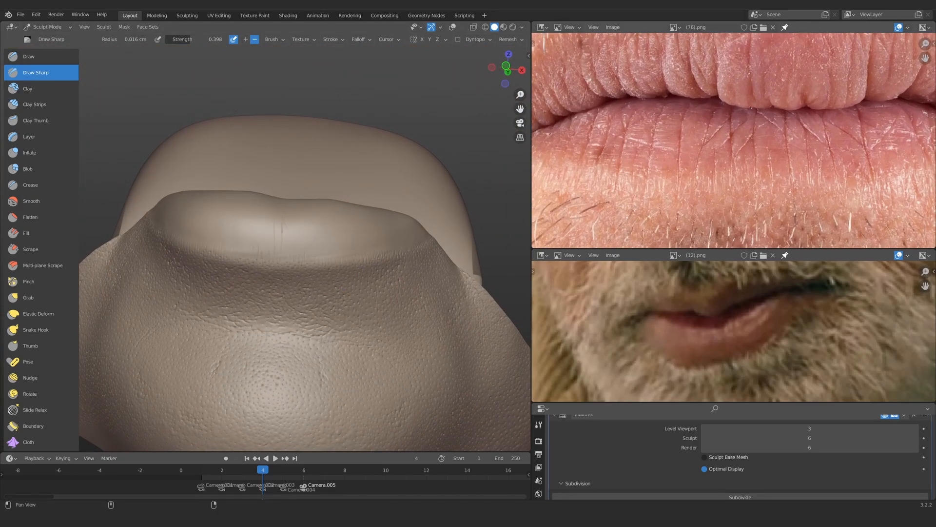
scroll(722, 141, up, 2)
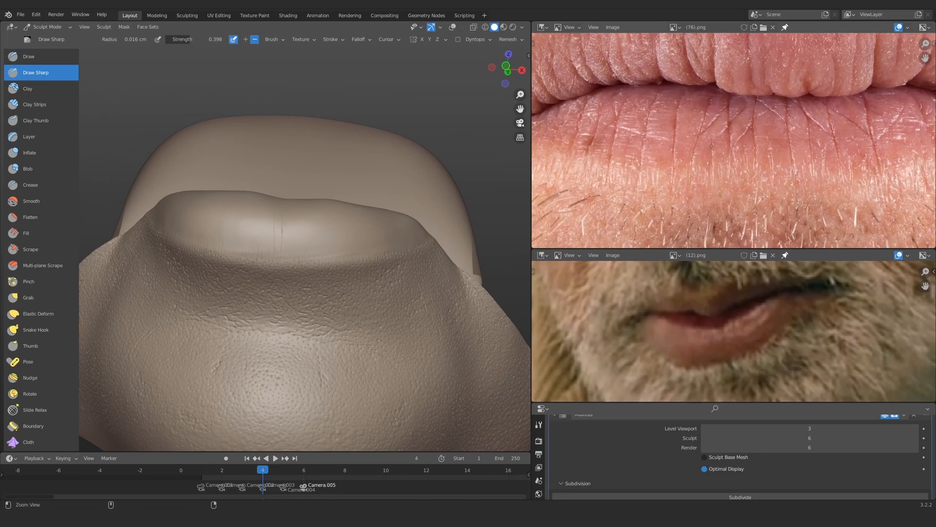
scroll(308, 202, up, 6)
ctrl+alt+drag(302, 212, 346, 238)
ctrl+alt+drag(282, 251, 292, 238)
mouse_move(754, 117)
ctrl+alt+mouse_down()
mouse_move(775, 113)
mouse_move(676, 141)
ctrl+alt+mouse_up()
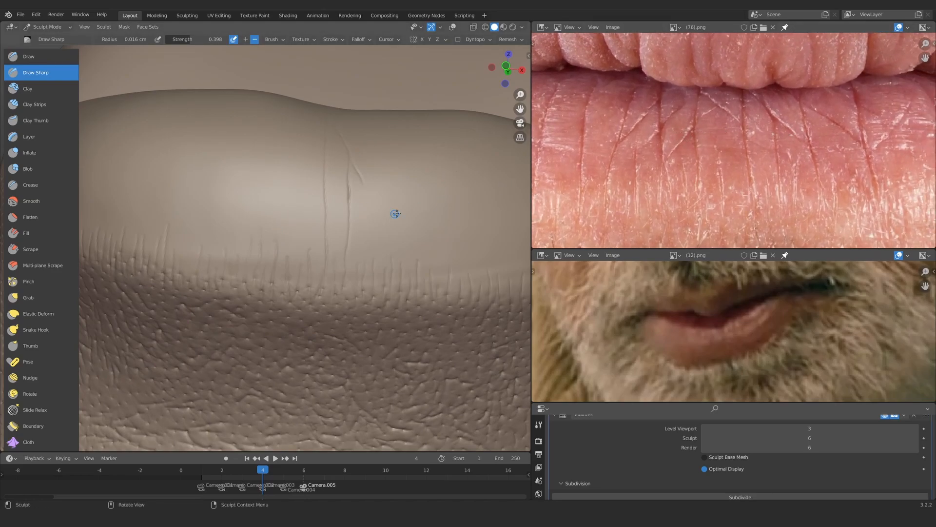
mouse_move(271, 245)
ctrl+alt+mouse_down()
mouse_move(256, 248)
mouse_move(265, 250)
ctrl+alt+mouse_up()
mouse_move(681, 118)
ctrl+alt+mouse_down()
mouse_move(667, 119)
mouse_move(679, 118)
ctrl+alt+mouse_up()
alt+drag(271, 226, 265, 237)
ctrl+alt+drag(682, 119, 668, 119)
Maximize the reference photo (76).png, examine its lower lip creases up close, and restore the layout
key(ctrl+space)
ctrl+alt+drag(450, 230, 473, 229)
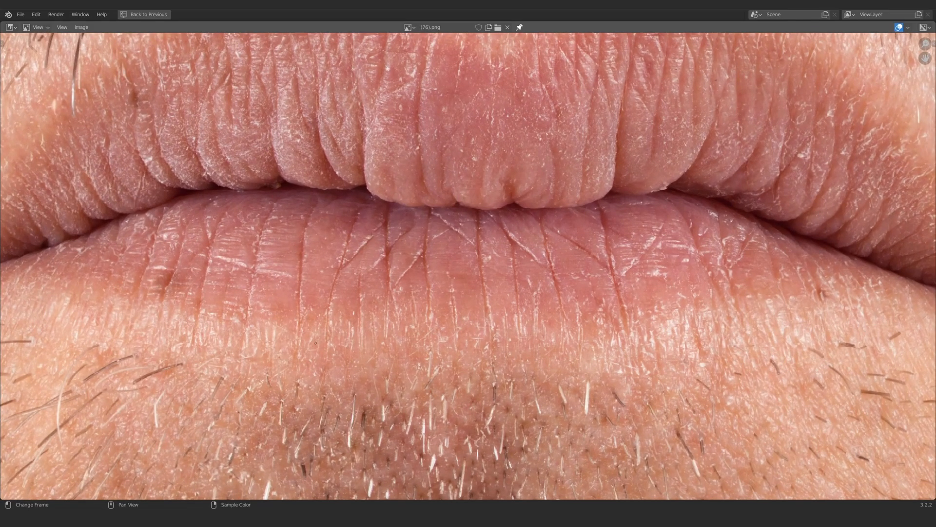
ctrl+alt+drag(342, 284, 294, 339)
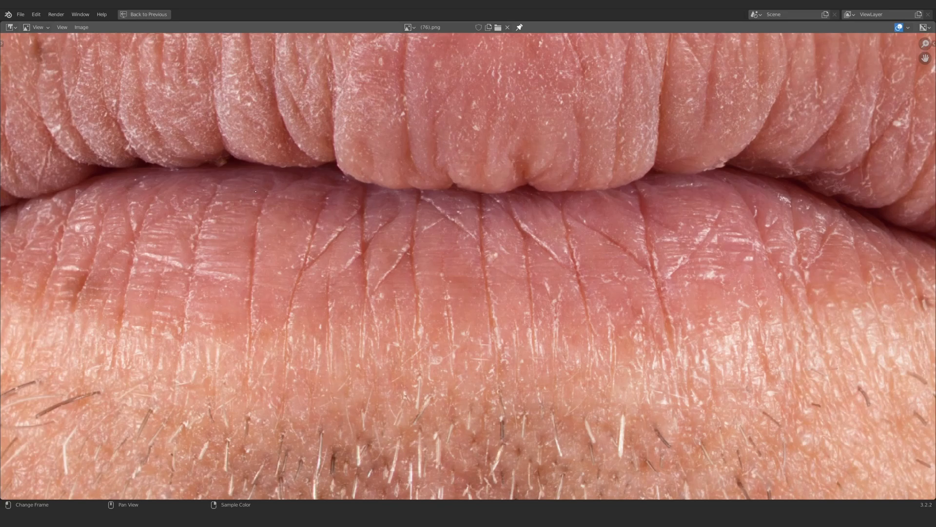
key(ctrl+space)
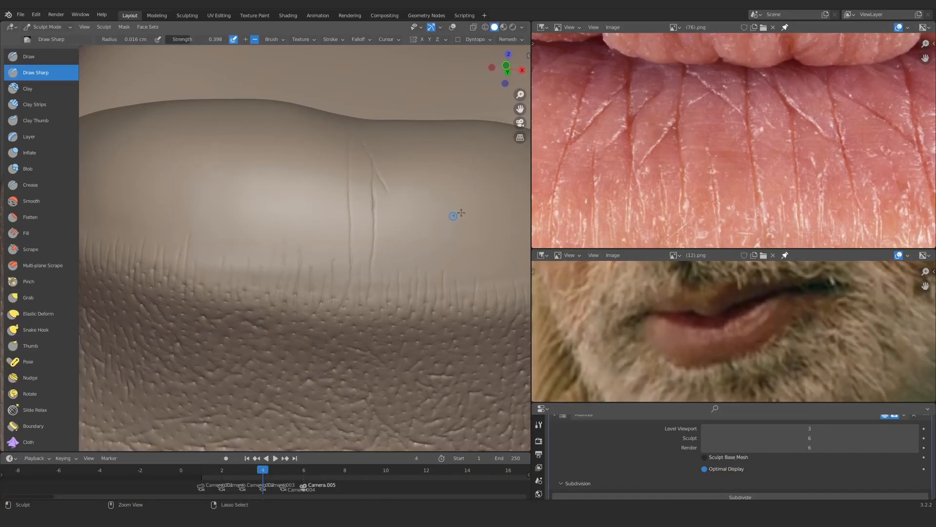
Carve several long vertical creases down the left half of the lower lip, following the reference photo
ctrl+middle_drag(330, 221, 305, 258)
mouse_move(320, 202)
middle_down()
mouse_move(246, 292)
mouse_move(278, 146)
mouse_move(273, 212)
mouse_move(247, 257)
mouse_move(237, 347)
mouse_move(255, 207)
mouse_move(247, 198)
mouse_move(301, 211)
mouse_move(318, 228)
mouse_move(322, 209)
mouse_move(307, 215)
mouse_move(301, 295)
mouse_move(287, 171)
mouse_move(299, 222)
mouse_move(285, 282)
mouse_move(272, 259)
mouse_move(282, 323)
mouse_move(288, 210)
mouse_move(285, 253)
mouse_move(278, 235)
middle_up()
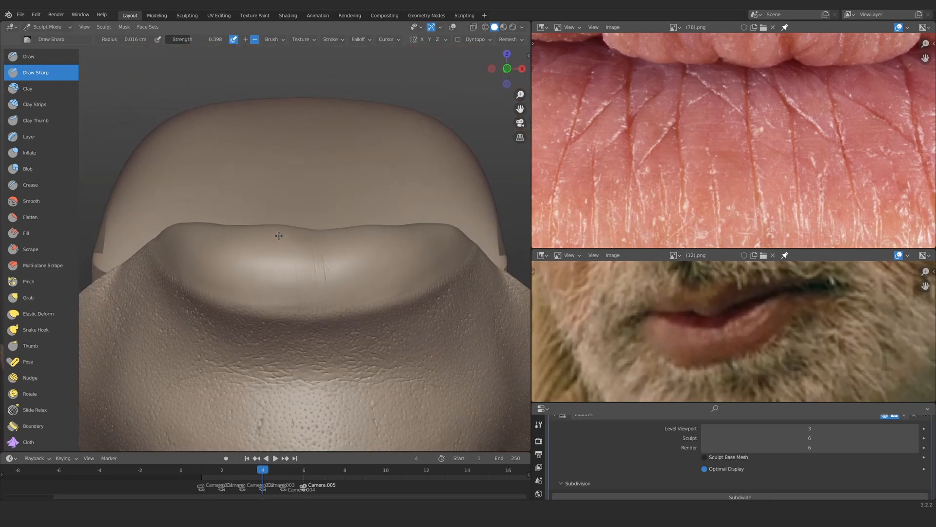
scroll(278, 236, up, 3)
alt+shift+drag(273, 249, 337, 214)
ctrl+alt+drag(317, 239, 310, 206)
mouse_move(707, 117)
ctrl+alt+mouse_down()
mouse_move(707, 151)
mouse_move(765, 143)
ctrl+alt+mouse_up()
mouse_move(288, 264)
ctrl+alt+mouse_down()
mouse_move(286, 216)
mouse_move(285, 259)
mouse_move(257, 248)
ctrl+alt+mouse_up()
mouse_move(295, 276)
mouse_down()
mouse_move(295, 302)
mouse_move(259, 132)
mouse_up()
mouse_move(282, 214)
ctrl+alt+mouse_down()
mouse_move(293, 271)
mouse_move(283, 226)
mouse_move(281, 297)
ctrl+alt+mouse_up()
mouse_move(276, 207)
alt+mouse_down()
mouse_move(282, 184)
mouse_move(329, 133)
alt+mouse_up()
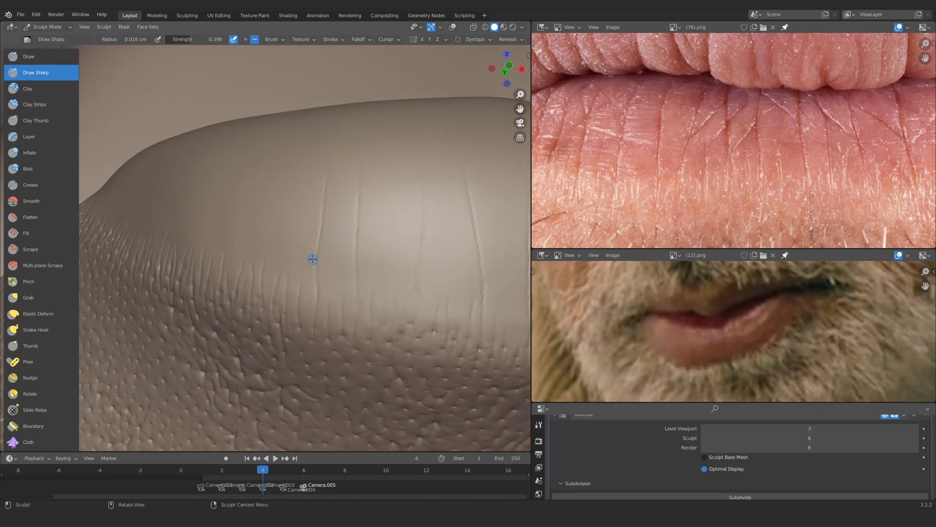
Add more long, thin vertical creases on the lower lip farther toward the left mouth corner
mouse_move(277, 233)
alt+mouse_down()
mouse_move(284, 288)
mouse_move(277, 280)
alt+mouse_up()
ctrl+alt+drag(308, 141, 316, 222)
alt+drag(316, 222, 337, 244)
ctrl+alt+drag(287, 273, 278, 236)
alt+drag(639, 146, 748, 148)
mouse_move(292, 253)
ctrl+alt+mouse_down()
mouse_move(292, 226)
mouse_move(263, 208)
mouse_move(292, 237)
ctrl+alt+mouse_up()
alt+drag(680, 113, 631, 113)
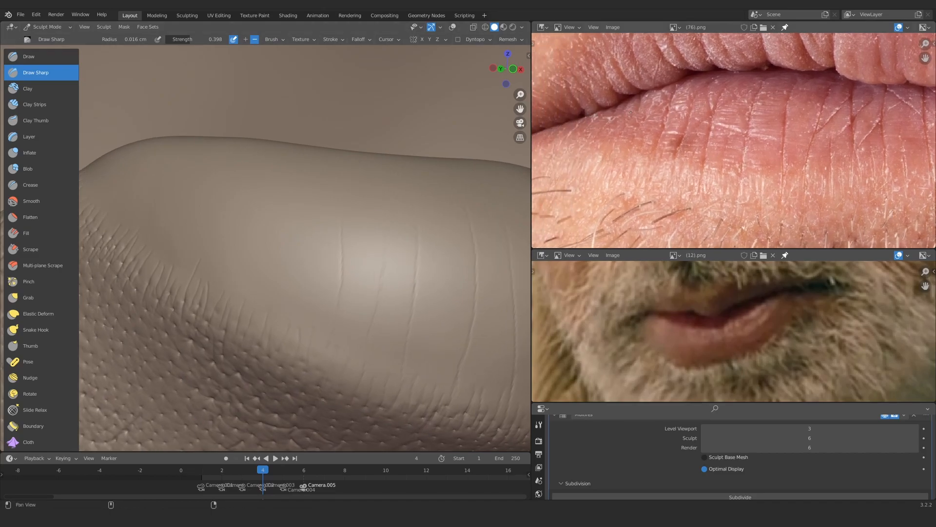
ctrl+alt+drag(293, 195, 293, 259)
mouse_move(293, 220)
alt+mouse_down()
mouse_move(286, 169)
mouse_move(276, 213)
mouse_move(276, 170)
alt+mouse_up()
alt+drag(276, 234, 268, 219)
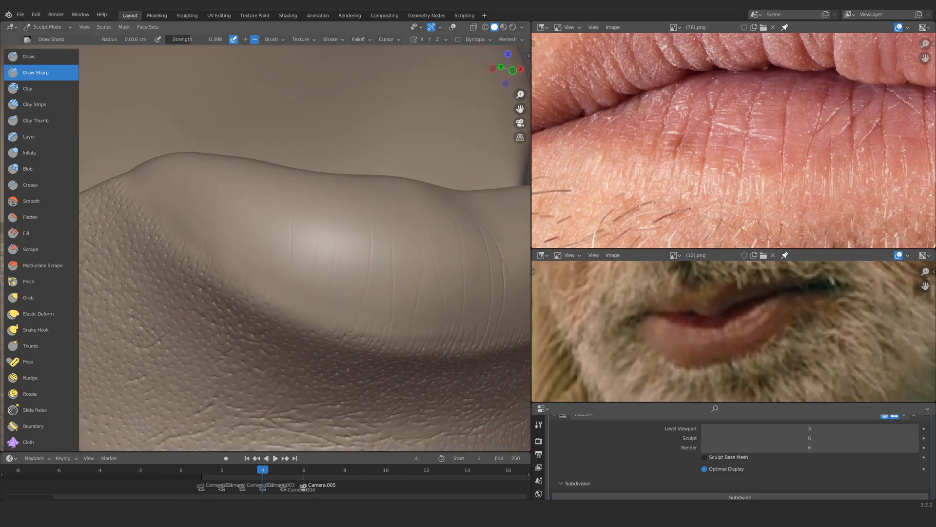
Carve slanted creases near the left mouth corner, two of them joined at the top, with shorter ones beside them
ctrl+alt+drag(269, 263, 266, 239)
alt+drag(276, 198, 288, 175)
alt+drag(278, 224, 296, 196)
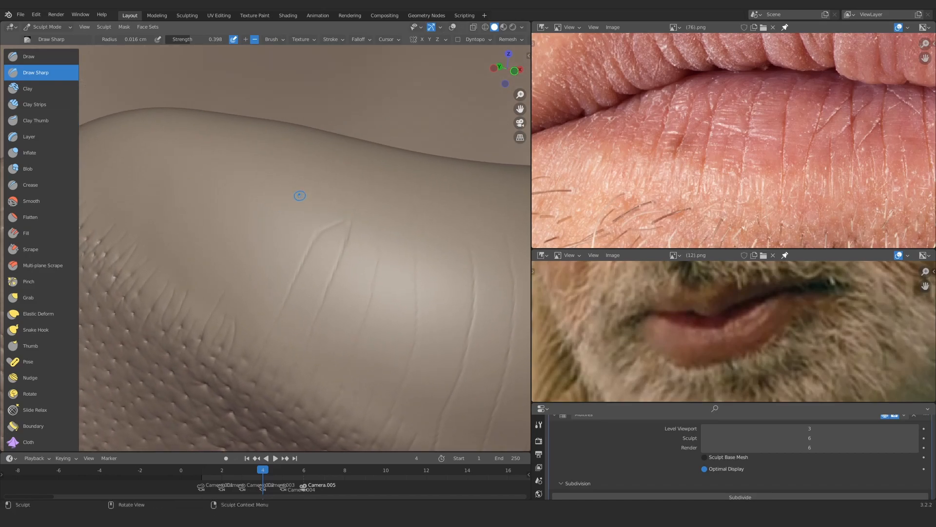
alt+drag(267, 260, 256, 262)
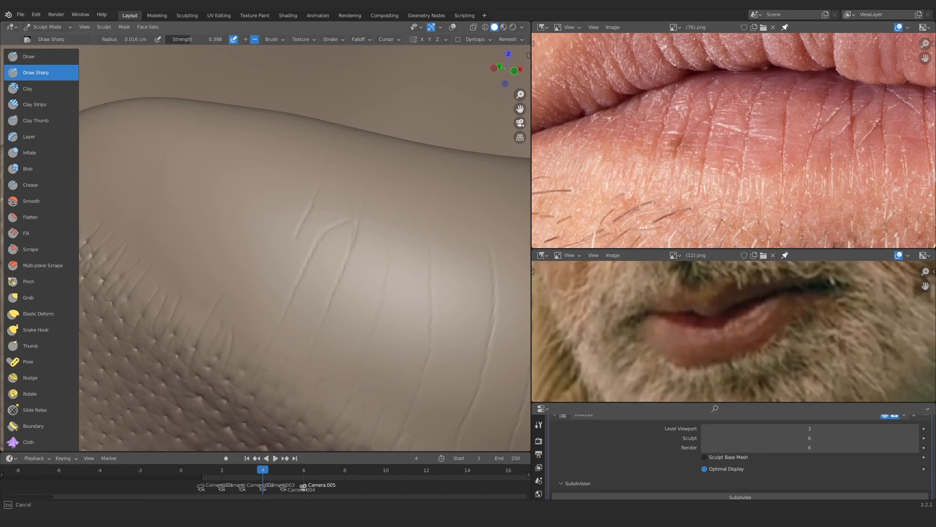
drag(200, 214, 168, 268)
Carve a long vertical crease and a short diagonal one just right of the central lip creases
ctrl+alt+drag(273, 195, 287, 254)
mouse_move(290, 210)
alt+mouse_down()
mouse_move(253, 186)
mouse_move(302, 218)
mouse_move(117, 215)
alt+mouse_up()
alt+drag(234, 215, 222, 216)
alt+drag(829, 139, 602, 148)
ctrl+alt+drag(280, 232, 227, 190)
mouse_move(227, 190)
alt+shift+mouse_down()
mouse_move(263, 221)
mouse_move(259, 146)
mouse_move(236, 179)
mouse_move(258, 196)
alt+shift+mouse_up()
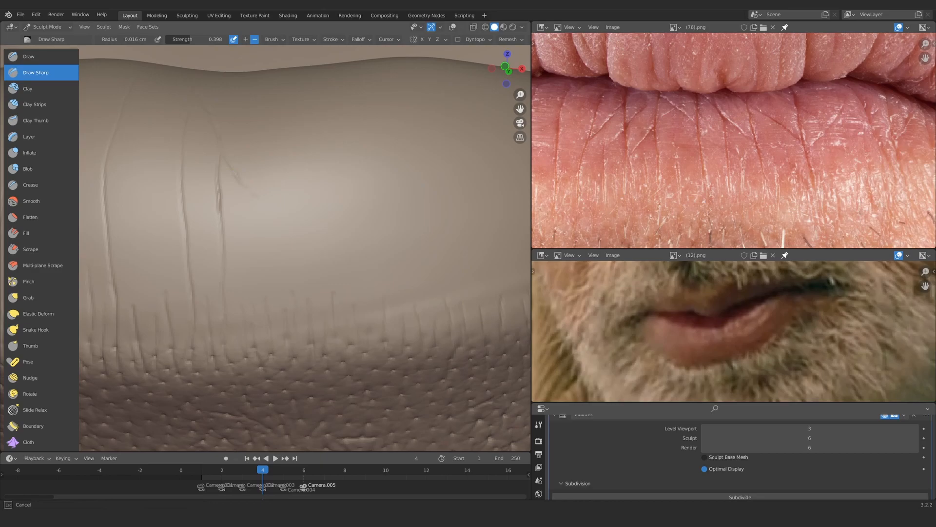
mouse_move(303, 220)
ctrl+alt+mouse_down()
mouse_move(305, 271)
mouse_move(303, 227)
ctrl+alt+mouse_up()
mouse_move(302, 226)
alt+shift+mouse_down()
mouse_move(275, 250)
mouse_move(271, 242)
alt+shift+mouse_up()
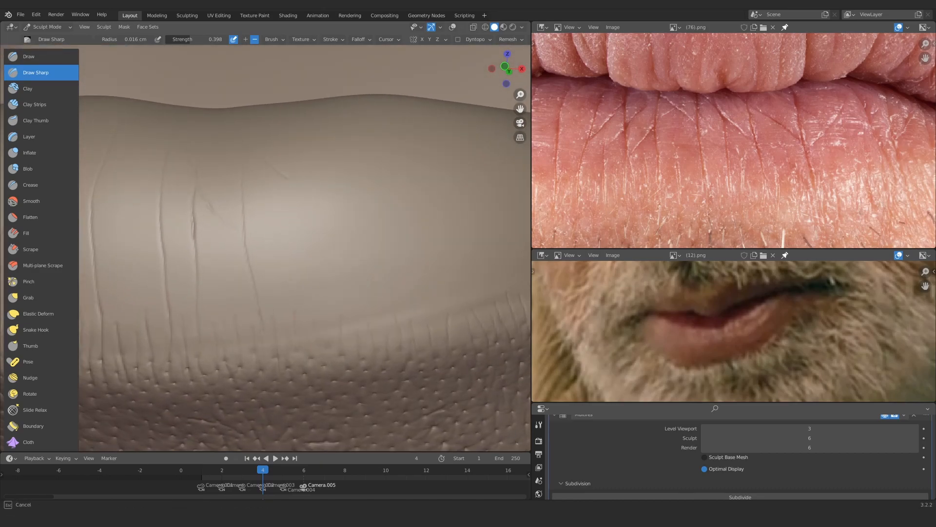
Carve a diagonal crease, a long vertical crease and a forked crease on the right half of the lower lip
mouse_move(320, 195)
mouse_down()
mouse_move(341, 279)
mouse_move(321, 273)
mouse_move(297, 234)
mouse_move(240, 262)
mouse_up()
mouse_move(222, 326)
ctrl+alt+mouse_down()
mouse_move(217, 307)
mouse_move(232, 264)
ctrl+alt+mouse_up()
mouse_move(299, 197)
alt+mouse_down()
mouse_move(292, 215)
mouse_move(324, 189)
alt+mouse_up()
ctrl+alt+drag(320, 387, 328, 414)
mouse_move(329, 283)
alt+mouse_down()
mouse_move(331, 195)
mouse_move(305, 224)
mouse_move(312, 193)
alt+mouse_up()
alt+shift+drag(361, 190, 250, 238)
mouse_move(769, 142)
alt+mouse_down()
mouse_move(639, 124)
mouse_move(653, 122)
alt+mouse_up()
ctrl+alt+drag(290, 207, 293, 184)
mouse_move(168, 158)
alt+shift+mouse_down()
mouse_move(239, 144)
mouse_move(247, 262)
mouse_move(244, 232)
alt+shift+mouse_up()
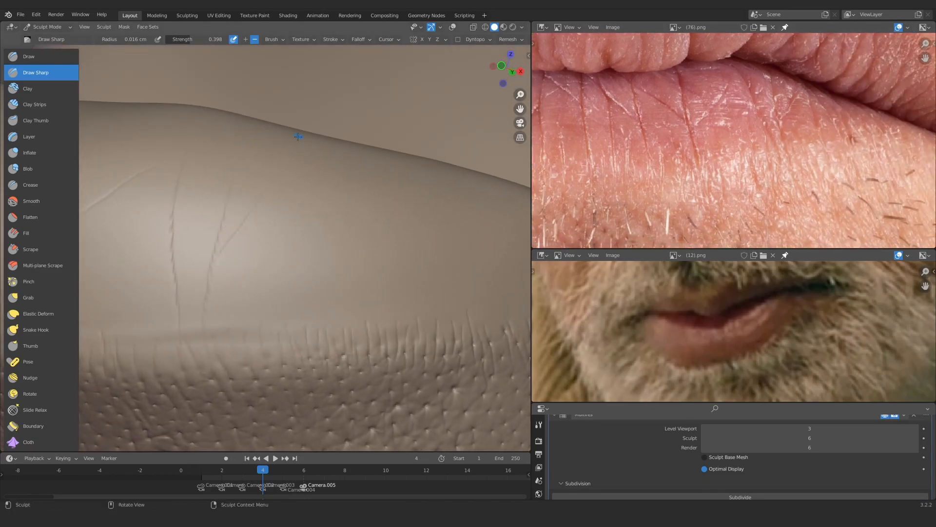
Carve long, slightly curved vertical creases on the right half of the lower lip, beyond the forked crease
scroll(299, 135, up, 1)
drag(287, 197, 293, 347)
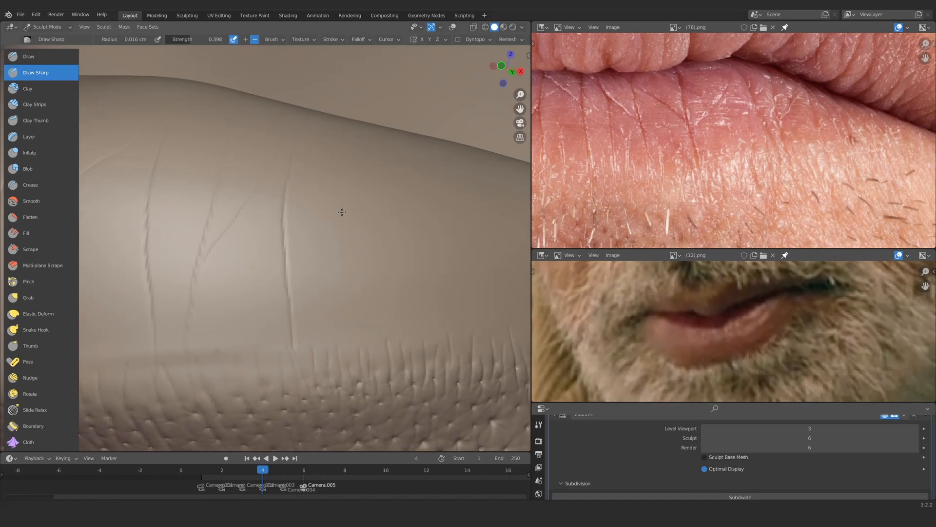
drag(290, 193, 299, 296)
alt+drag(350, 272, 314, 190)
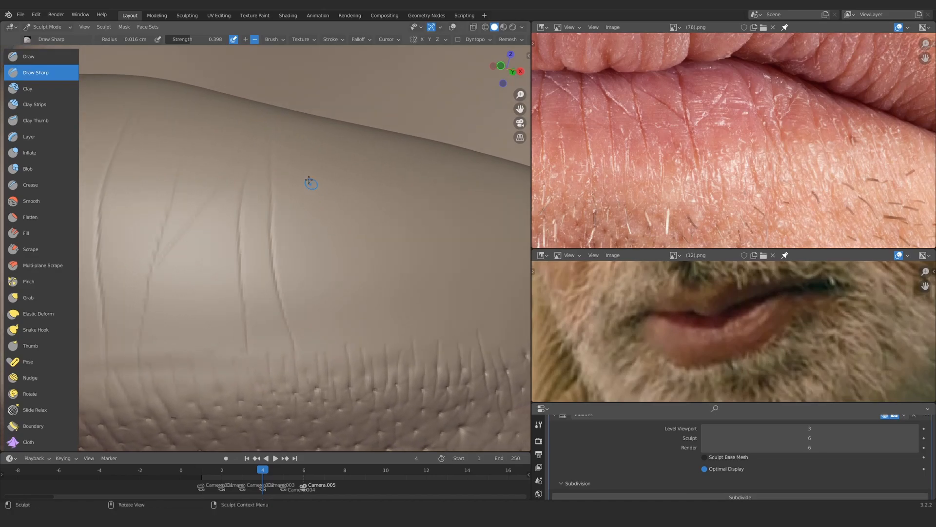
drag(291, 124, 314, 298)
key(ctrl+z)
mouse_move(291, 123)
middle_down()
mouse_move(255, 299)
mouse_move(282, 272)
middle_up()
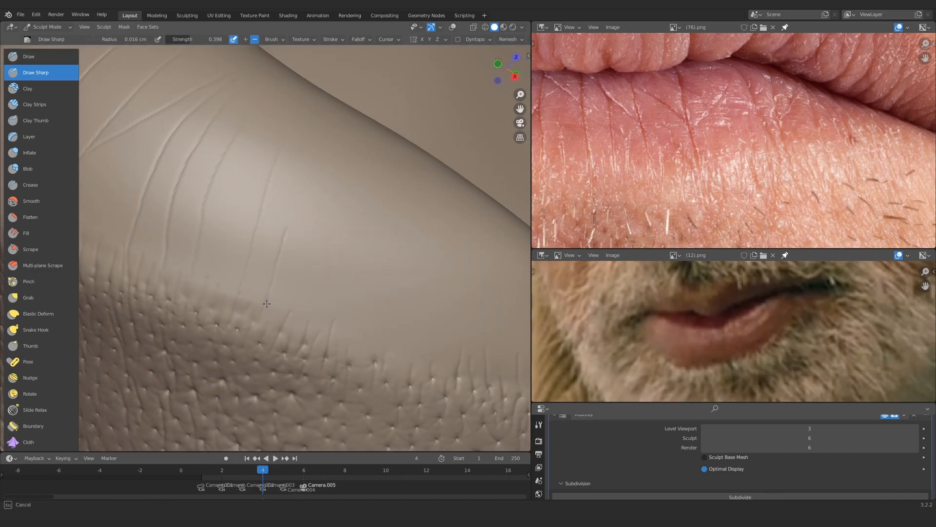
Carve three long slanted creases on the right side of the lower lip, toward the mouth corner, with Draw Sharp
middle_drag(267, 304, 276, 298)
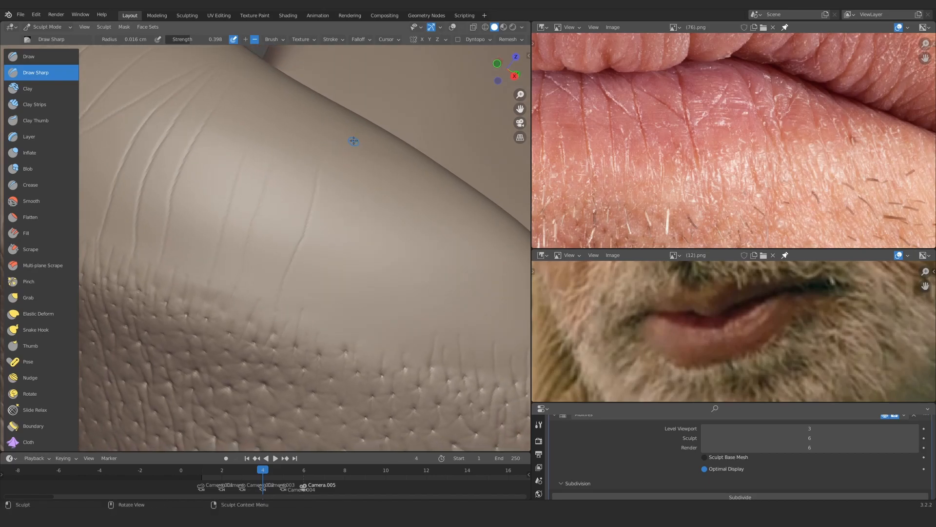
mouse_move(354, 138)
ctrl+middle_down()
mouse_move(319, 299)
mouse_move(240, 341)
mouse_move(287, 332)
ctrl+middle_up()
mouse_move(288, 332)
ctrl+middle_down()
mouse_move(278, 260)
mouse_move(340, 230)
mouse_move(322, 215)
ctrl+middle_up()
mouse_move(305, 283)
ctrl+middle_down()
mouse_move(314, 217)
mouse_move(288, 230)
mouse_move(285, 207)
ctrl+middle_up()
mouse_move(256, 252)
mouse_down()
mouse_move(232, 183)
mouse_move(328, 312)
mouse_up()
drag(296, 194, 360, 301)
drag(302, 162, 408, 284)
Carve a diagonal crease running down and left from a vertical crease near the middle of the lower lip
ctrl+middle_drag(336, 195, 273, 287)
mouse_move(205, 234)
middle_down()
mouse_move(316, 236)
mouse_move(312, 163)
middle_up()
mouse_move(312, 163)
shift+middle_down()
mouse_move(284, 245)
mouse_move(297, 238)
mouse_move(274, 243)
shift+middle_up()
mouse_move(563, 92)
middle_down()
mouse_move(629, 122)
mouse_move(634, 109)
middle_up()
ctrl+middle_drag(391, 200, 312, 249)
mouse_move(312, 249)
ctrl+middle_down()
mouse_move(313, 229)
mouse_move(328, 245)
ctrl+middle_up()
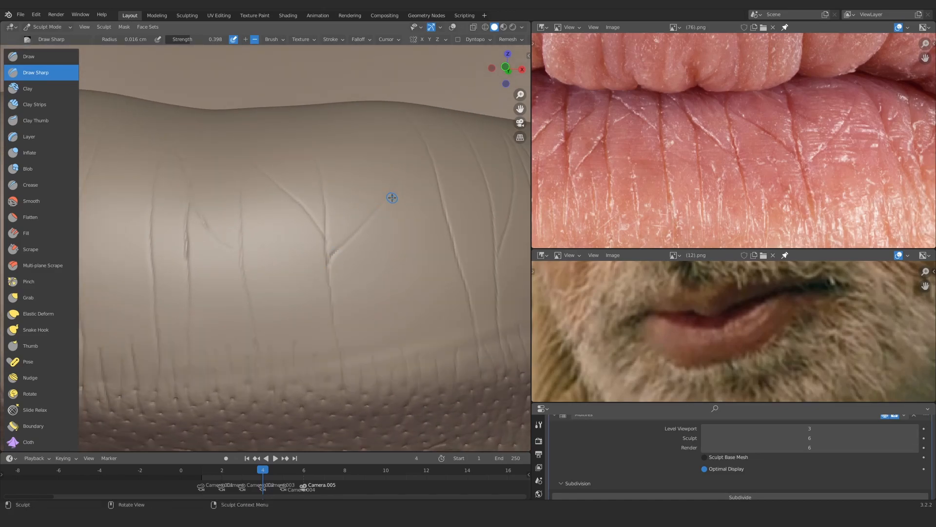
ctrl+middle_drag(672, 126, 720, 127)
mouse_move(297, 215)
ctrl+middle_down()
mouse_move(263, 251)
mouse_move(359, 238)
ctrl+middle_up()
mouse_move(341, 238)
ctrl+middle_down()
mouse_move(334, 216)
mouse_move(261, 209)
mouse_move(257, 255)
ctrl+middle_up()
mouse_move(256, 288)
ctrl+middle_down()
mouse_move(270, 209)
mouse_move(296, 175)
ctrl+middle_up()
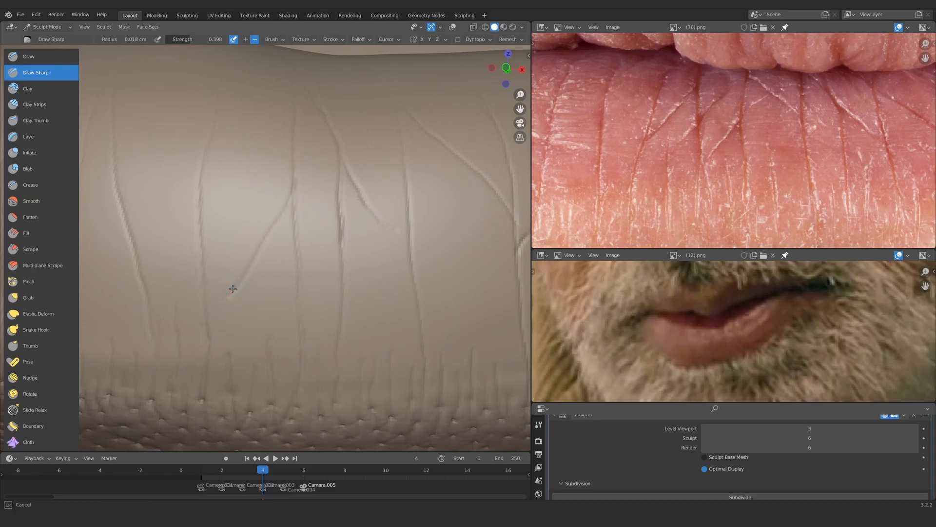
drag(233, 289, 224, 308)
Continue the new diagonal crease straight down toward the lip's lower border
shift+middle_drag(228, 336, 238, 284)
middle_drag(266, 230, 258, 212)
key(f)
click(244, 178)
drag(245, 152, 246, 238)
Deepen the diagonal crease where it branches off the vertical one, using a 0.029 cm brush radius
key(f)
shift+middle_drag(278, 87, 267, 241)
click(276, 230)
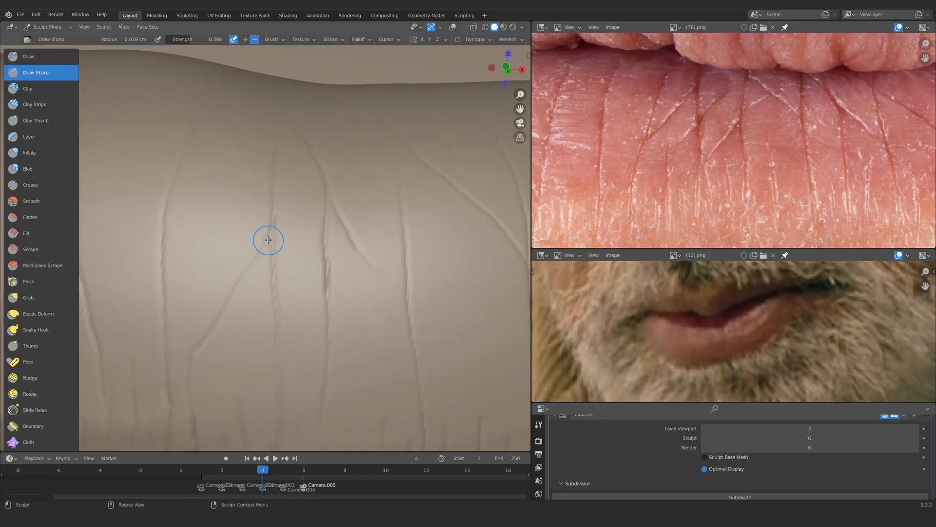
drag(274, 223, 220, 313)
ctrl+middle_drag(237, 259, 268, 295)
Carve short vertical creases rising from the lower lip border beneath the central diagonal crease
mouse_move(273, 292)
shift+middle_down()
mouse_move(288, 244)
mouse_move(280, 238)
mouse_move(284, 312)
shift+middle_up()
key(f)
click(277, 254)
shift+middle_drag(284, 313, 264, 272)
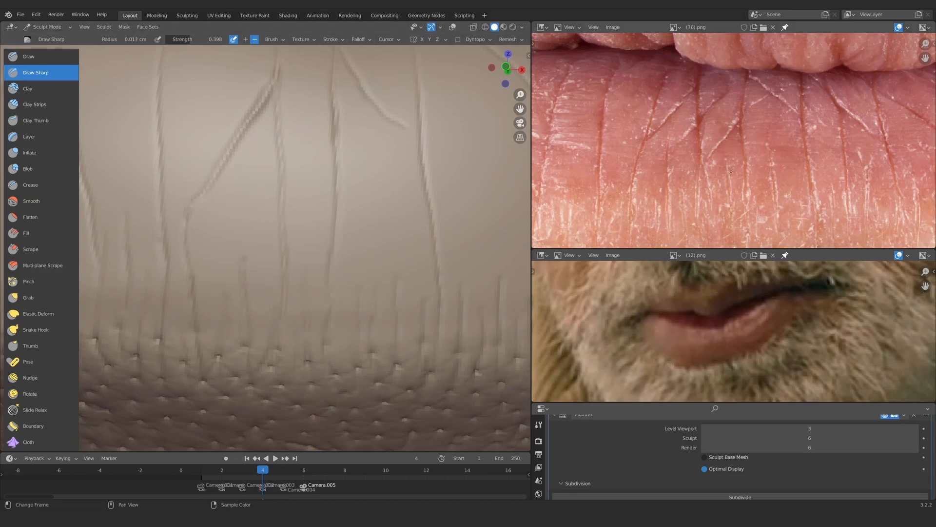
drag(248, 307, 248, 317)
drag(236, 203, 248, 331)
mouse_move(255, 174)
ctrl+middle_down()
mouse_move(267, 298)
mouse_move(290, 237)
mouse_move(289, 249)
ctrl+middle_up()
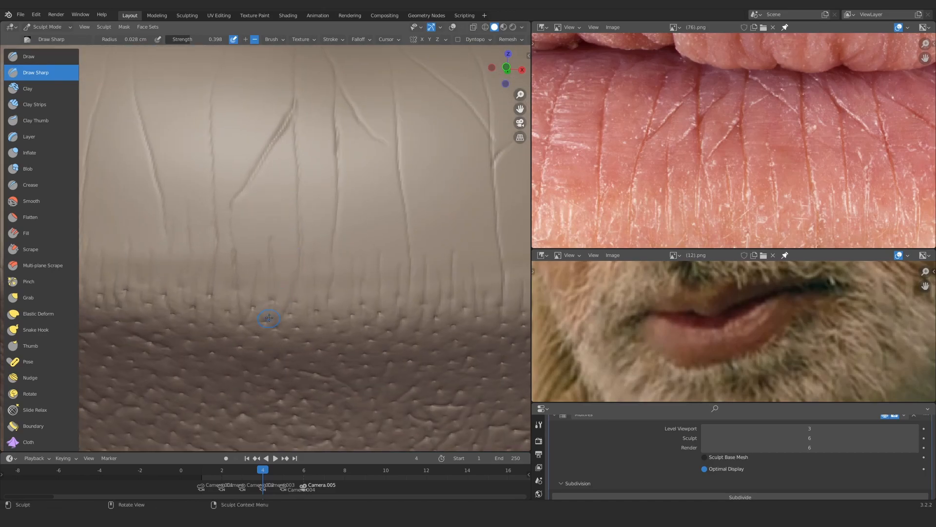
drag(271, 316, 271, 320)
mouse_move(266, 182)
ctrl+middle_down()
mouse_move(286, 198)
mouse_move(310, 307)
mouse_move(283, 232)
ctrl+middle_up()
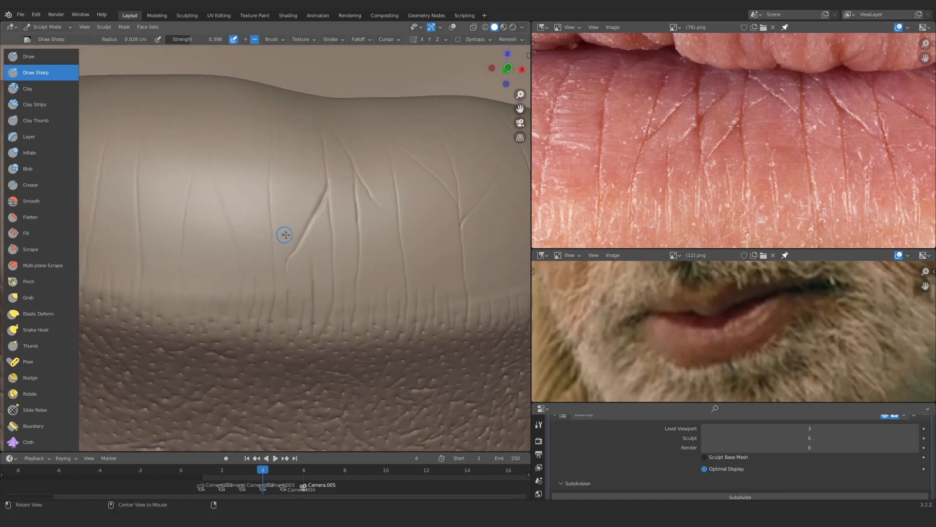
Carve a short diagonal stroke across the faint vertical crease just left of the deepened diagonal crease
middle_drag(597, 117, 649, 142)
middle_drag(310, 153, 269, 175)
middle_drag(693, 76, 700, 70)
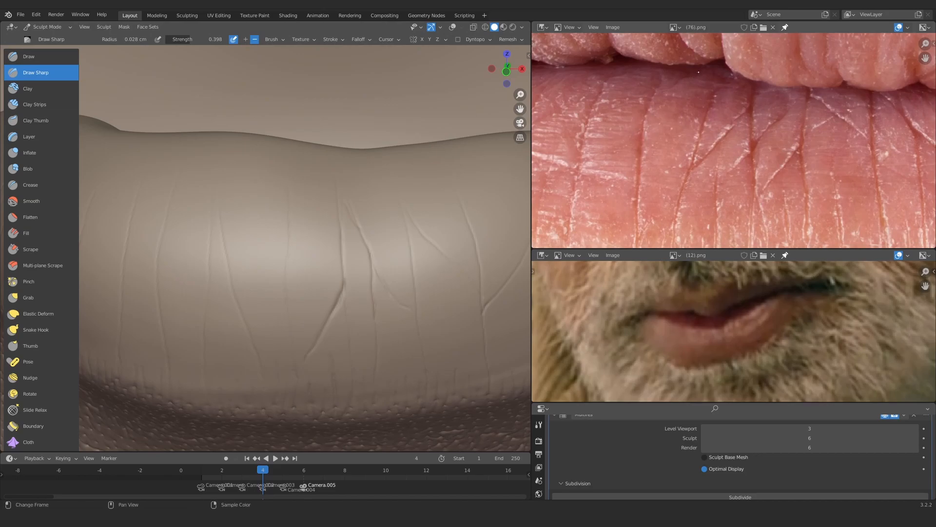
mouse_move(288, 197)
ctrl+middle_down()
mouse_move(275, 237)
mouse_move(274, 225)
mouse_move(301, 211)
mouse_move(301, 222)
mouse_move(286, 219)
mouse_move(292, 253)
ctrl+middle_up()
key(f)
click(284, 212)
ctrl+middle_drag(292, 231, 292, 211)
key(f)
click(304, 208)
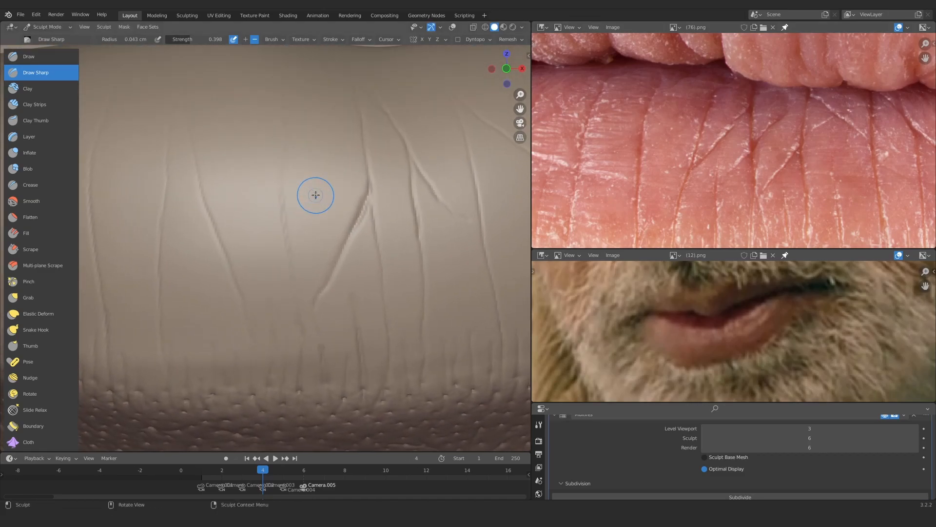
click(281, 208)
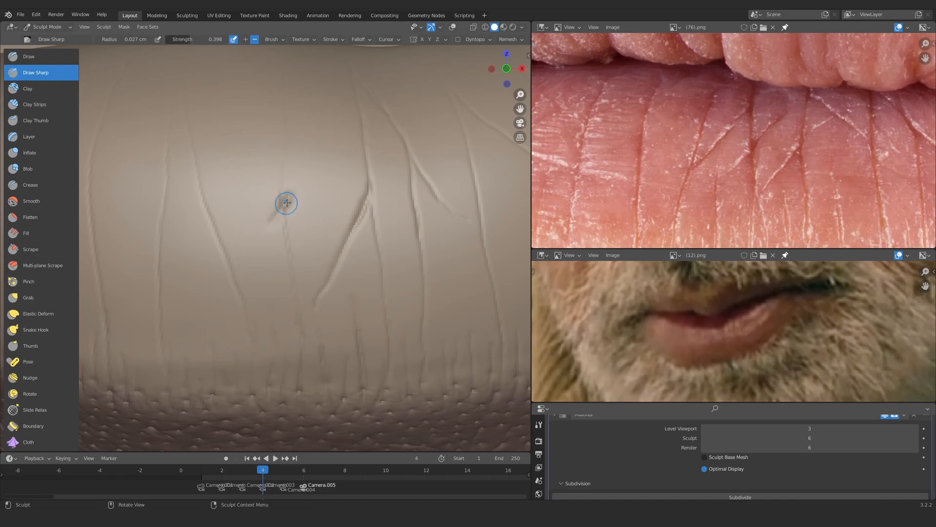
middle_drag(295, 186, 292, 149)
Carve a short, deep vertical crease up from the lower lip border, left of the centre
key(f)
click(268, 209)
ctrl+middle_drag(269, 201, 254, 250)
mouse_move(249, 224)
shift+middle_down()
mouse_move(271, 238)
mouse_move(275, 230)
shift+middle_up()
drag(274, 242, 275, 300)
Lengthen the short diagonal crease that crosses the vertical crease left of the lip's centre
middle_drag(264, 243, 264, 219)
ctrl+middle_drag(265, 219, 267, 207)
key(f)
click(282, 231)
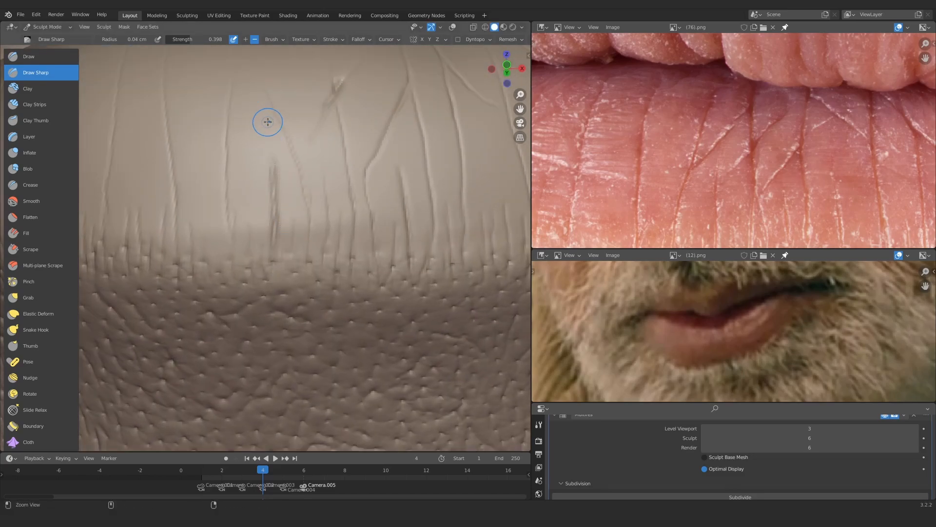
ctrl+middle_drag(267, 118, 267, 158)
middle_drag(267, 158, 269, 183)
mouse_move(269, 215)
ctrl+middle_down()
mouse_move(270, 197)
mouse_move(287, 201)
ctrl+middle_up()
key(f)
click(290, 201)
Carve a small V-shaped crease beside the crossed diagonal, using a 0.018 cm brush radius
middle_drag(269, 238, 274, 230)
ctrl+middle_drag(274, 230, 268, 209)
key(f)
click(259, 209)
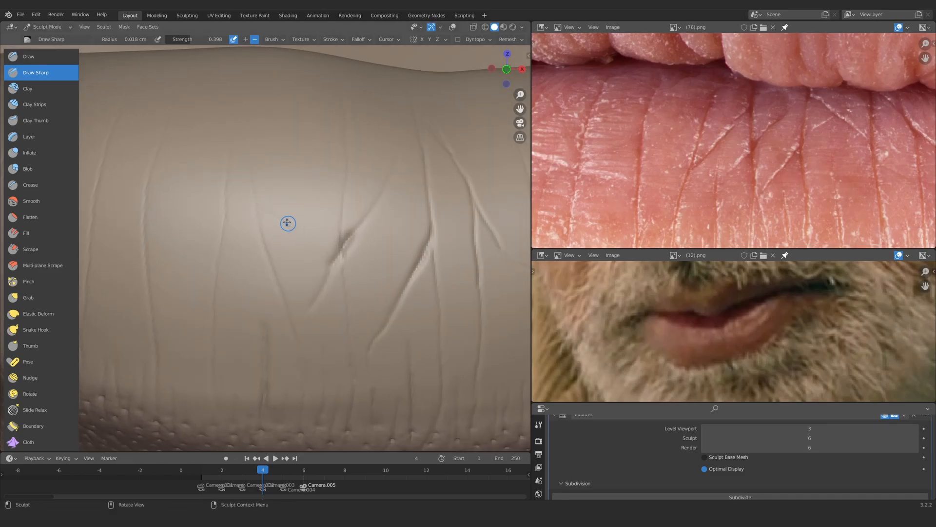
drag(259, 195, 292, 227)
Carve a short slanted crease near the lip's upper edge with a 0.024 cm brush radius
ctrl+middle_drag(349, 146, 335, 176)
mouse_move(317, 215)
ctrl+middle_down()
mouse_move(308, 182)
mouse_move(287, 192)
ctrl+middle_up()
key(f)
click(296, 165)
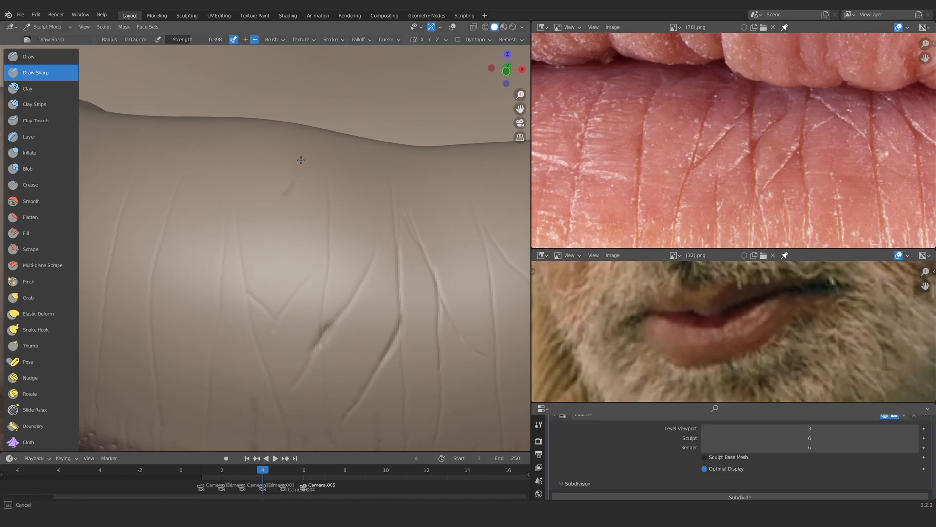
Carve a slanted crease branching down from a vertical crease on the left half of the lower lip
mouse_move(250, 231)
ctrl+middle_down()
mouse_move(282, 249)
mouse_move(322, 199)
mouse_move(322, 211)
ctrl+middle_up()
mouse_move(544, 141)
middle_down()
mouse_move(644, 152)
mouse_move(684, 139)
middle_up()
ctrl+middle_drag(312, 196, 309, 180)
middle_drag(541, 166, 510, 159)
mouse_move(276, 205)
shift+middle_down()
mouse_move(309, 235)
mouse_move(322, 209)
mouse_move(296, 221)
mouse_move(300, 205)
shift+middle_up()
key(f)
click(315, 202)
shift+middle_drag(306, 188, 286, 243)
drag(296, 247, 266, 292)
Add short, near-vertical strokes around the branching crease on the left half of the lower lip
mouse_move(292, 189)
ctrl+middle_down()
mouse_move(295, 211)
mouse_move(302, 188)
ctrl+middle_up()
mouse_move(309, 219)
middle_down()
mouse_move(311, 206)
mouse_move(297, 198)
middle_up()
drag(274, 321, 272, 327)
ctrl+middle_drag(299, 201, 297, 192)
drag(296, 193, 286, 239)
Carve a short slanted crease close to the left mouth corner with a smaller brush radius
key(f)
click(279, 245)
ctrl+alt+drag(301, 181, 313, 219)
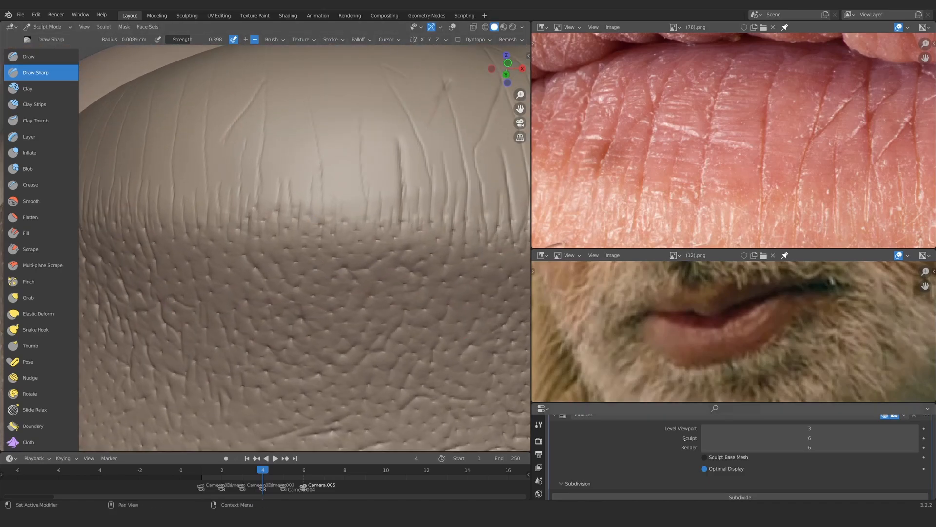
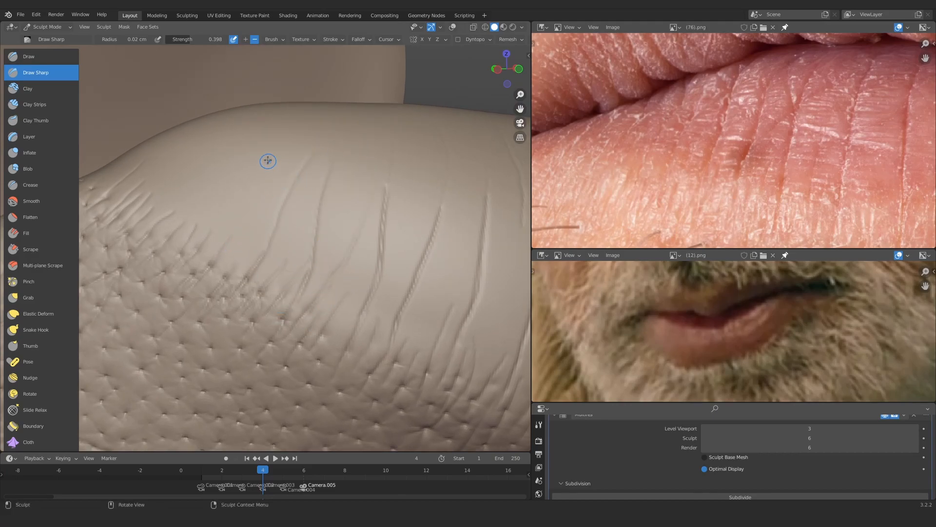
drag(199, 229, 227, 172)
Carve another diagonal stroke along the slanted creases just left of the lower lip's centre
mouse_move(299, 73)
ctrl+middle_down()
mouse_move(301, 105)
mouse_move(272, 230)
mouse_move(283, 218)
ctrl+middle_up()
alt+drag(283, 219, 268, 213)
alt+drag(868, 122, 546, 178)
mouse_move(341, 200)
ctrl+alt+mouse_down()
mouse_move(341, 177)
mouse_move(293, 234)
mouse_move(253, 222)
mouse_move(280, 204)
ctrl+alt+mouse_up()
alt+drag(627, 127, 719, 108)
alt+drag(342, 177, 335, 184)
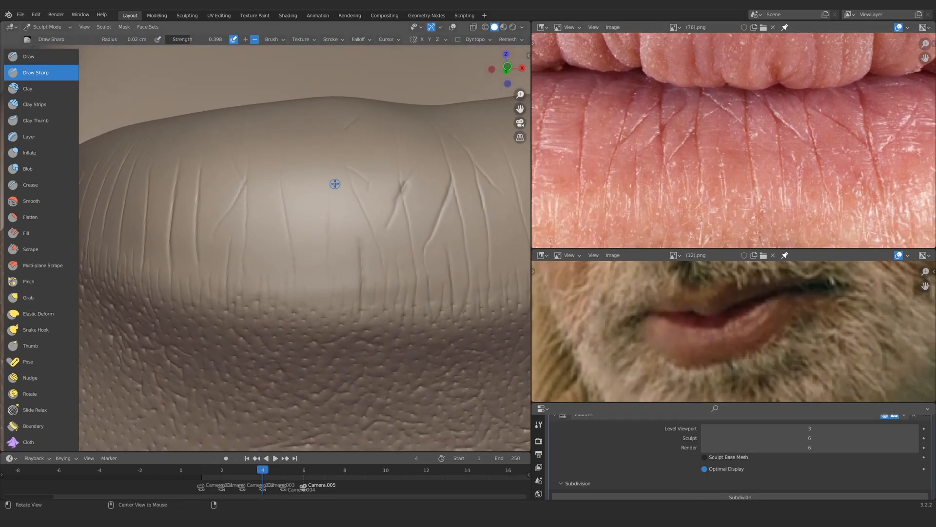
alt+shift+drag(423, 146, 335, 198)
ctrl+alt+drag(334, 198, 333, 151)
alt+shift+drag(333, 205, 296, 229)
mouse_move(276, 260)
mouse_down()
mouse_move(310, 211)
mouse_move(245, 318)
mouse_up()
Deepen the right branch of the forked crease right of the lower lip's centre
ctrl+alt+drag(254, 244, 261, 283)
mouse_move(260, 283)
alt+mouse_down()
mouse_move(272, 233)
mouse_move(247, 271)
alt+mouse_up()
ctrl+alt+drag(247, 271, 266, 230)
alt+shift+drag(293, 271, 300, 218)
alt+drag(388, 201, 370, 215)
alt+drag(682, 155, 519, 176)
mouse_move(316, 187)
ctrl+alt+mouse_down()
mouse_move(317, 230)
mouse_move(317, 151)
ctrl+alt+mouse_up()
alt+shift+drag(317, 151, 320, 210)
mouse_move(319, 209)
alt+mouse_down()
mouse_move(330, 190)
mouse_move(326, 166)
alt+mouse_up()
mouse_move(326, 166)
alt+shift+mouse_down()
mouse_move(324, 200)
mouse_move(329, 159)
alt+shift+mouse_up()
mouse_move(329, 158)
alt+shift+mouse_down()
mouse_move(294, 198)
mouse_move(327, 189)
alt+shift+mouse_up()
drag(253, 239, 308, 194)
Deepen the upper vertical stem of the forked crease, beside its short diagonal offshoot
drag(253, 126, 251, 120)
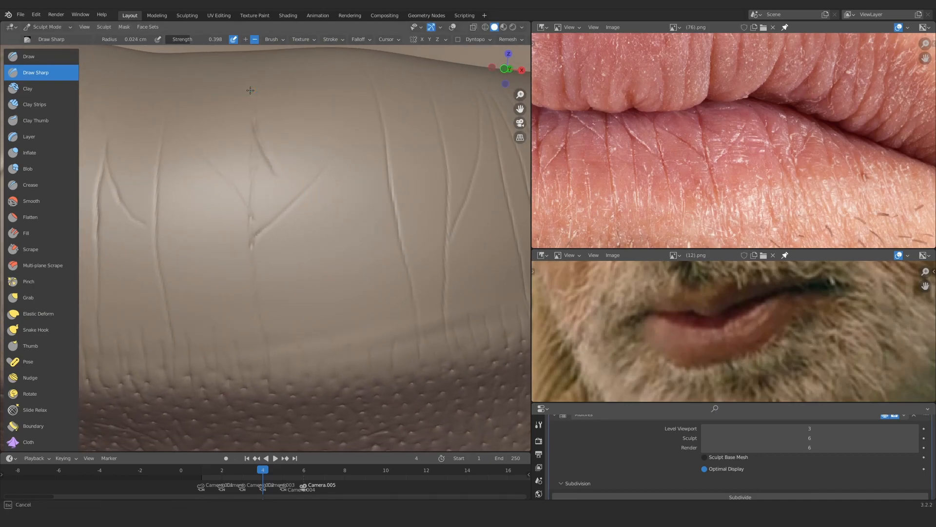
ctrl+alt+drag(256, 161, 258, 215)
mouse_move(257, 214)
alt+shift+mouse_down()
mouse_move(297, 186)
mouse_move(298, 168)
alt+shift+mouse_up()
drag(300, 159, 300, 190)
Deepen the left branch of the forked crease down to where it meets the vertical stem
mouse_move(291, 212)
ctrl+alt+mouse_down()
mouse_move(297, 199)
mouse_move(296, 207)
mouse_move(287, 199)
ctrl+alt+mouse_up()
key(f)
click(294, 197)
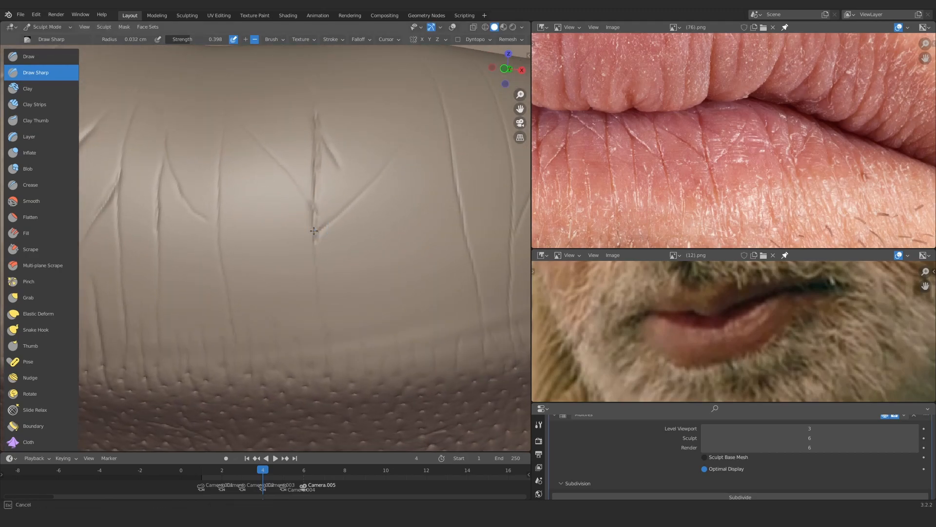
ctrl+alt+drag(257, 156, 261, 176)
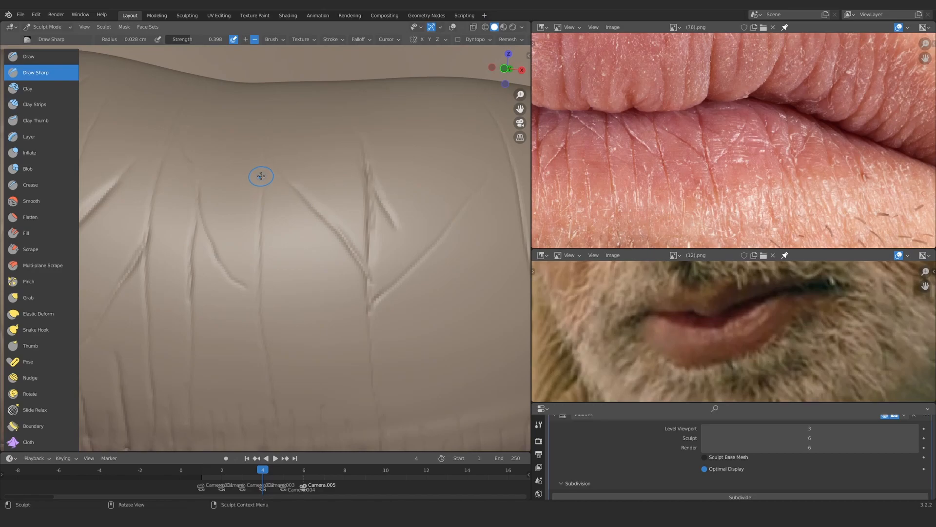
mouse_move(239, 120)
ctrl+alt+mouse_down()
mouse_move(290, 183)
mouse_move(294, 163)
ctrl+alt+mouse_up()
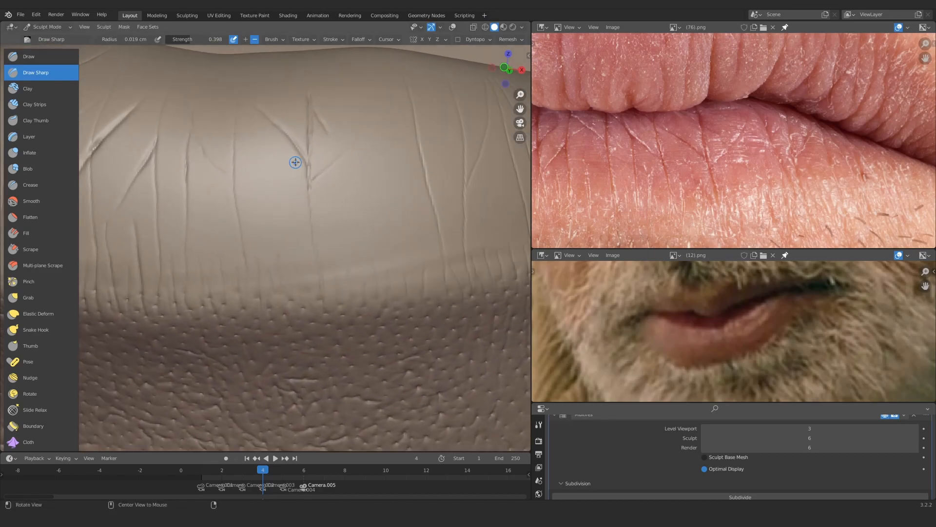
Carve a slanted crease rising from the lower border just left of the forked crease, using a 0.032 cm brush radius
alt+shift+drag(295, 212, 292, 184)
drag(288, 234, 288, 247)
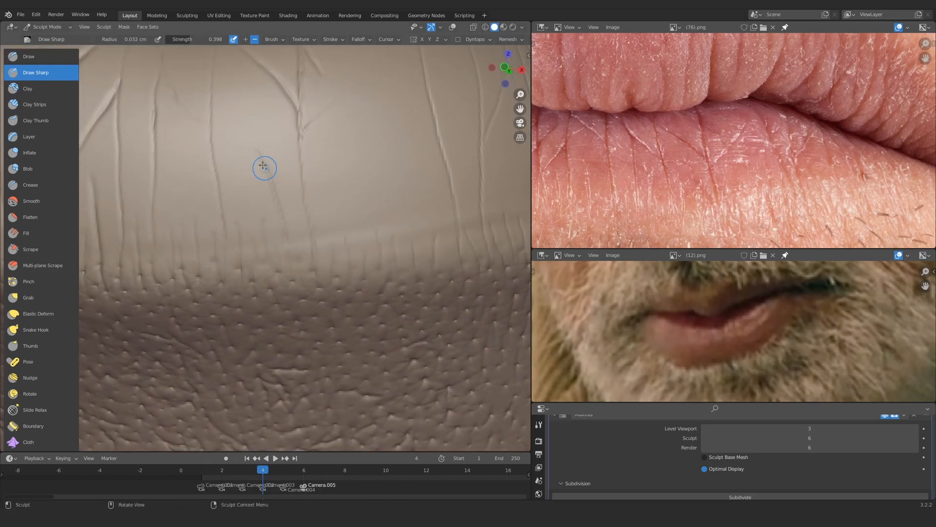
drag(255, 149, 253, 148)
Carve two neighbouring vertical creases rising from the lower border, right of the forked crease
mouse_move(287, 191)
ctrl+alt+mouse_down()
mouse_move(283, 234)
mouse_move(301, 219)
ctrl+alt+mouse_up()
drag(308, 285, 307, 282)
ctrl+alt+drag(309, 184, 311, 177)
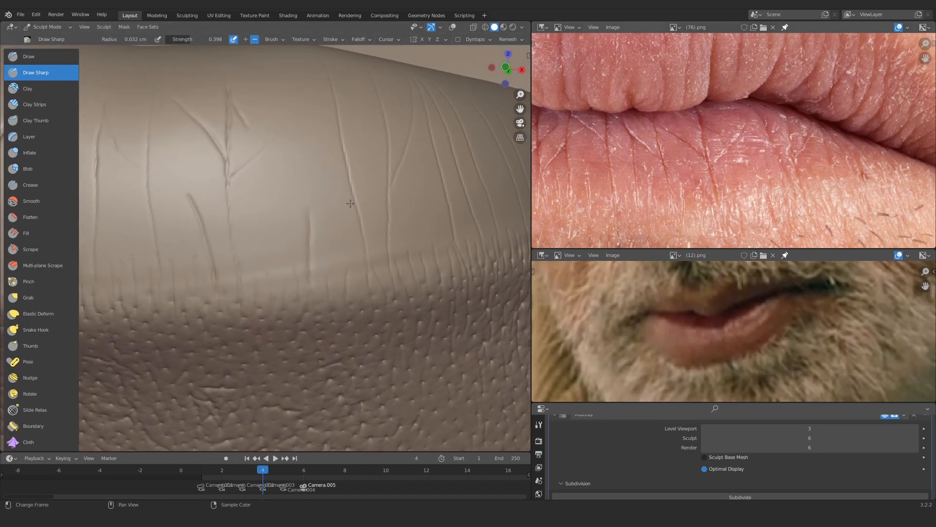
key(f)
ctrl+alt+drag(324, 246, 326, 233)
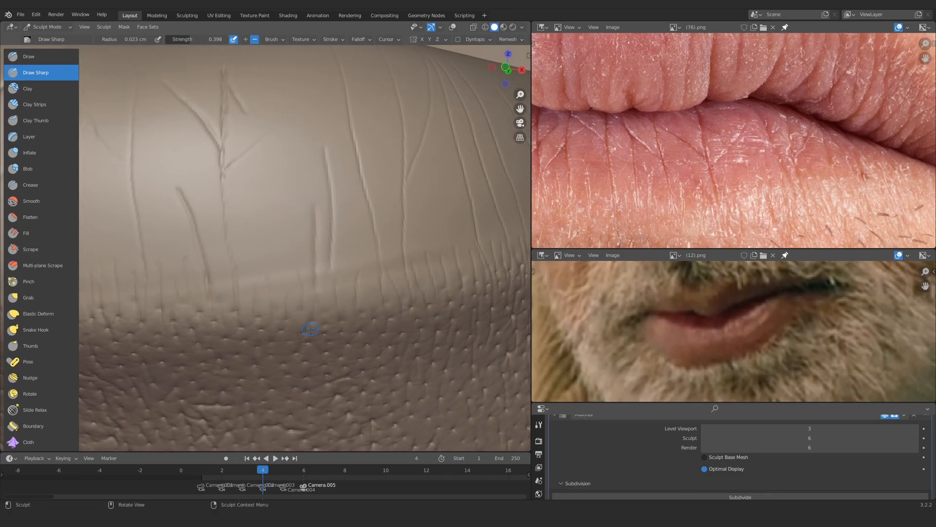
Carve fine short creases across the middle and left of the lower lip border with a 0.015 cm brush radius
ctrl+alt+drag(310, 329, 304, 236)
mouse_move(294, 204)
alt+mouse_down()
mouse_move(298, 130)
mouse_move(297, 236)
mouse_move(278, 166)
mouse_move(285, 196)
alt+mouse_up()
ctrl+alt+drag(258, 248, 251, 208)
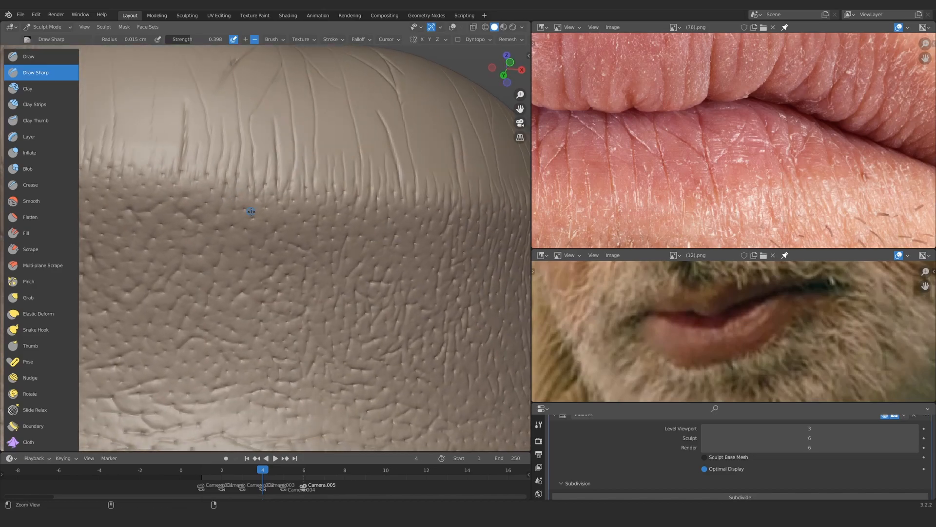
mouse_move(681, 209)
alt+mouse_down()
mouse_move(706, 119)
mouse_move(743, 109)
alt+mouse_up()
mouse_move(250, 200)
alt+mouse_down()
mouse_move(269, 165)
mouse_move(259, 208)
mouse_move(244, 212)
mouse_move(318, 163)
alt+mouse_up()
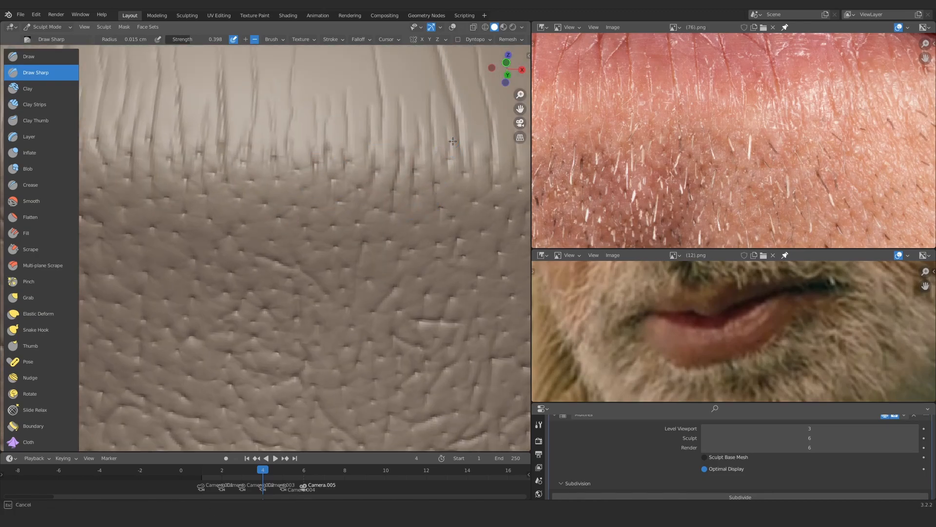
mouse_move(417, 171)
ctrl+alt+mouse_down()
mouse_move(340, 250)
mouse_move(321, 181)
ctrl+alt+mouse_up()
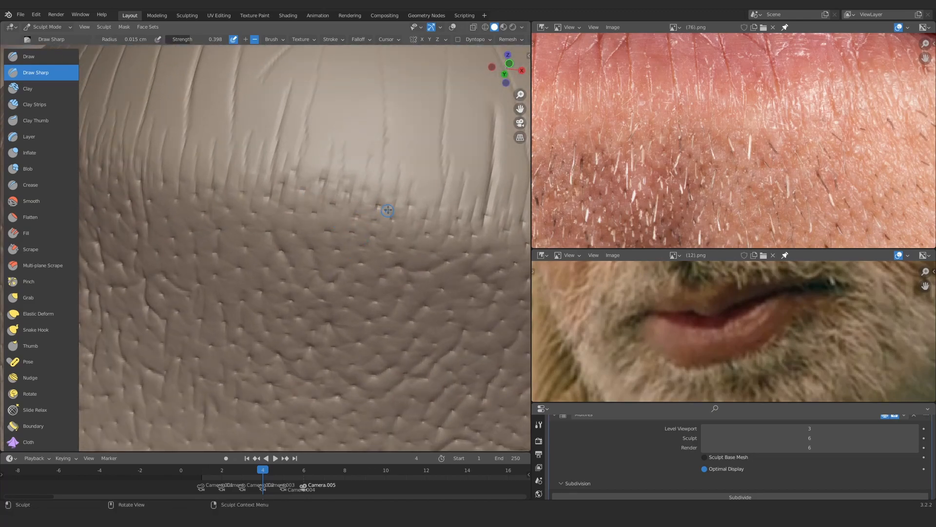
mouse_move(428, 208)
ctrl+alt+mouse_down()
mouse_move(368, 234)
mouse_move(263, 195)
ctrl+alt+mouse_up()
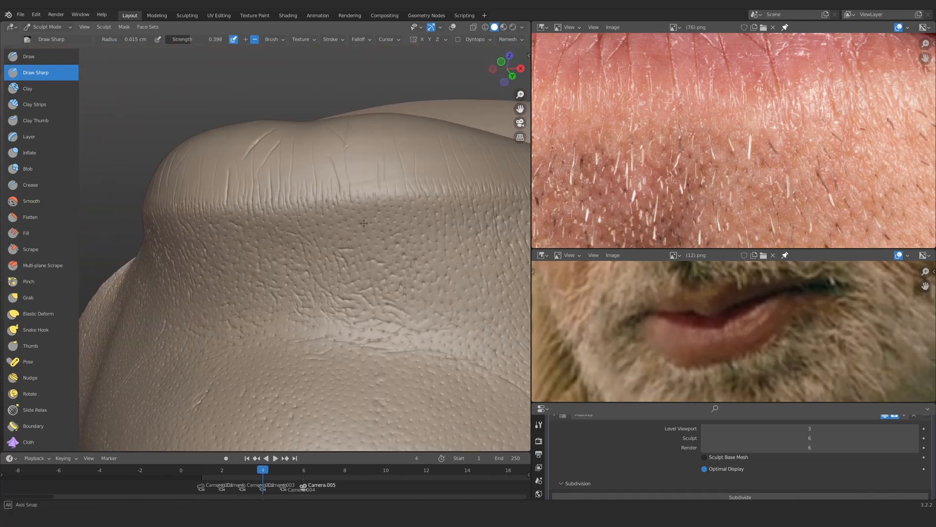
Carve fine short creases across the right half of the lower lip border
mouse_move(361, 232)
ctrl+alt+mouse_down()
mouse_move(349, 196)
mouse_move(301, 218)
mouse_move(283, 167)
ctrl+alt+mouse_up()
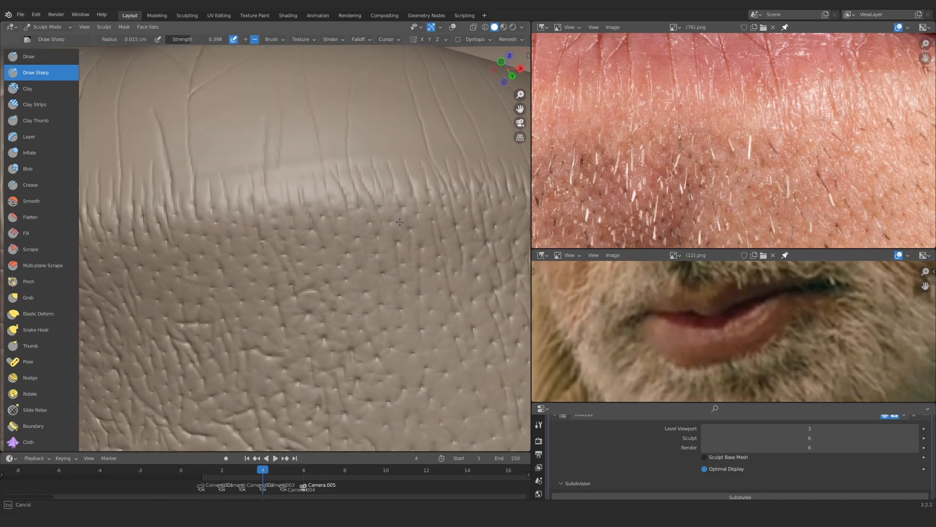
mouse_move(449, 195)
ctrl+alt+mouse_down()
mouse_move(427, 230)
mouse_move(272, 239)
ctrl+alt+mouse_up()
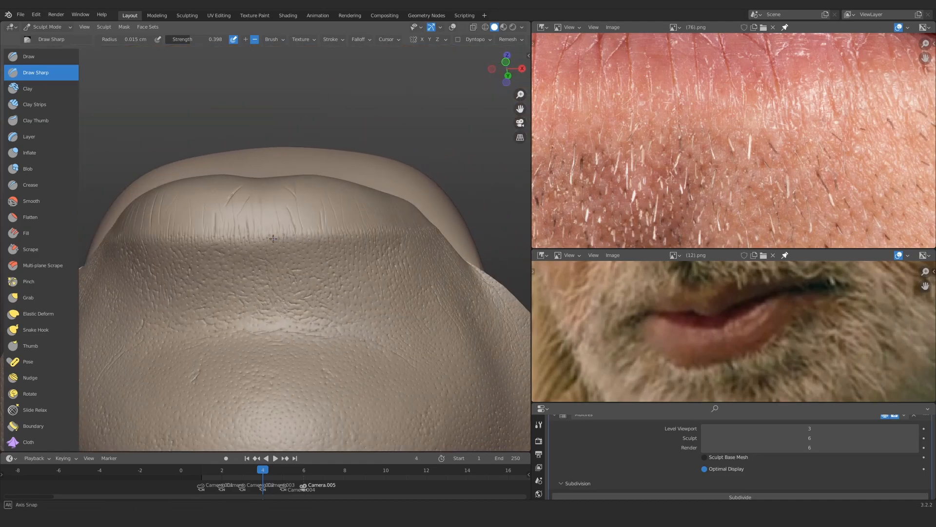
ctrl+alt+drag(298, 273, 320, 251)
mouse_move(251, 288)
alt+mouse_down()
mouse_move(241, 278)
mouse_move(234, 288)
mouse_move(263, 256)
alt+mouse_up()
alt+shift+drag(288, 290, 305, 183)
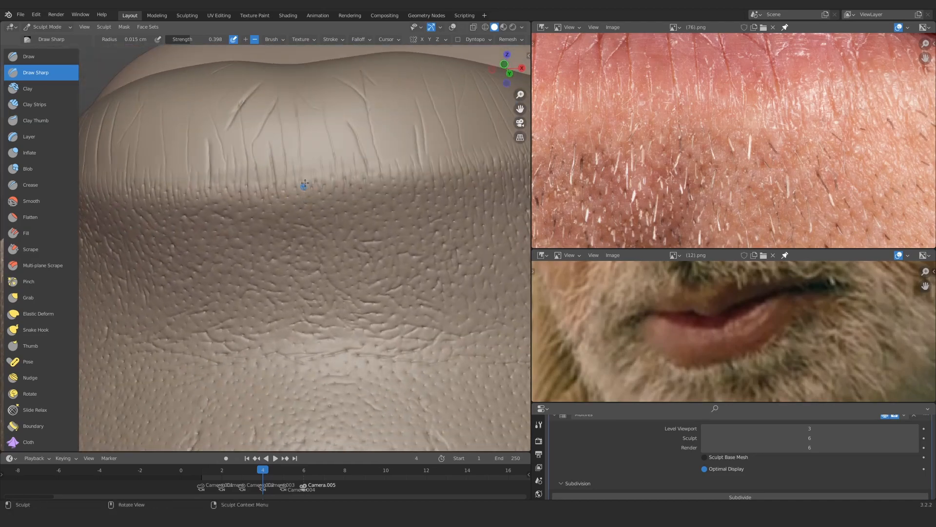
Carve a short, deep diagonal crease between the long vertical creases on the right half of the lower lip
mouse_move(736, 127)
ctrl+alt+mouse_down()
mouse_move(712, 151)
mouse_move(629, 159)
ctrl+alt+mouse_up()
mouse_move(366, 165)
alt+shift+mouse_down()
mouse_move(314, 236)
mouse_move(298, 224)
mouse_move(332, 218)
alt+shift+mouse_up()
ctrl+alt+drag(722, 147, 733, 134)
mouse_move(434, 168)
alt+mouse_down()
mouse_move(393, 171)
mouse_move(331, 217)
alt+mouse_up()
alt+drag(329, 146, 324, 157)
ctrl+alt+drag(299, 197, 322, 178)
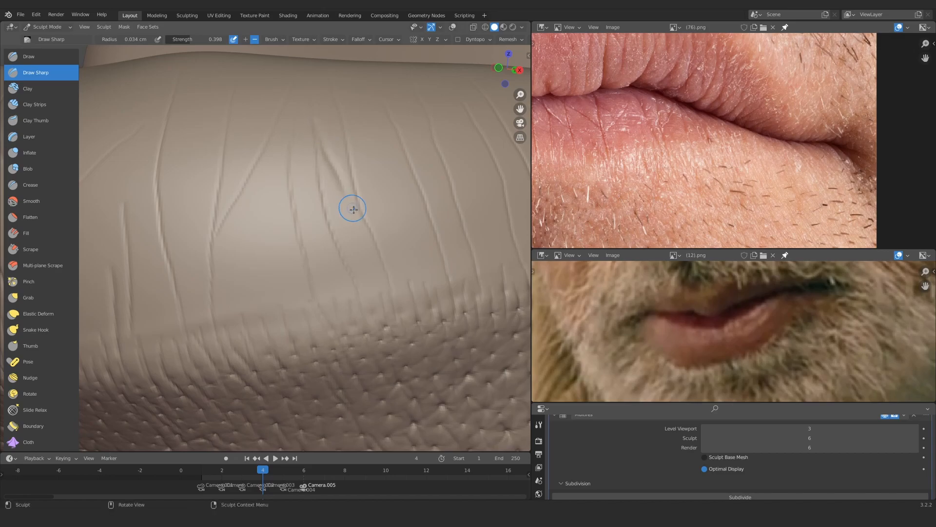
mouse_move(306, 193)
alt+shift+mouse_down()
mouse_move(327, 168)
mouse_move(255, 206)
mouse_move(323, 192)
mouse_move(310, 210)
alt+shift+mouse_up()
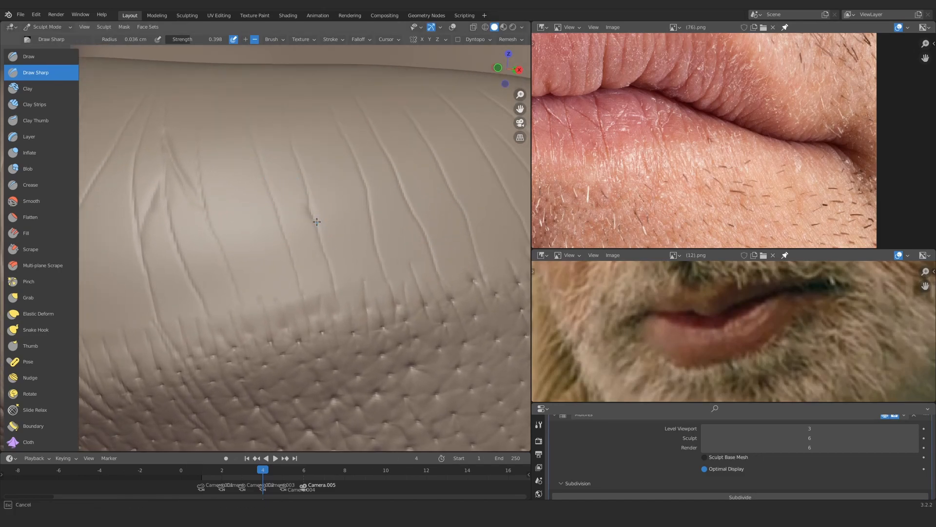
Add short branching strokes to the long creases nearer the right mouth corner
mouse_move(270, 158)
ctrl+alt+mouse_down()
mouse_move(254, 236)
mouse_move(297, 226)
mouse_move(299, 201)
mouse_move(267, 197)
mouse_move(253, 155)
mouse_move(258, 227)
ctrl+alt+mouse_up()
alt+drag(268, 243, 287, 176)
drag(287, 176, 287, 236)
alt+drag(359, 185, 326, 205)
key(f)
click(323, 206)
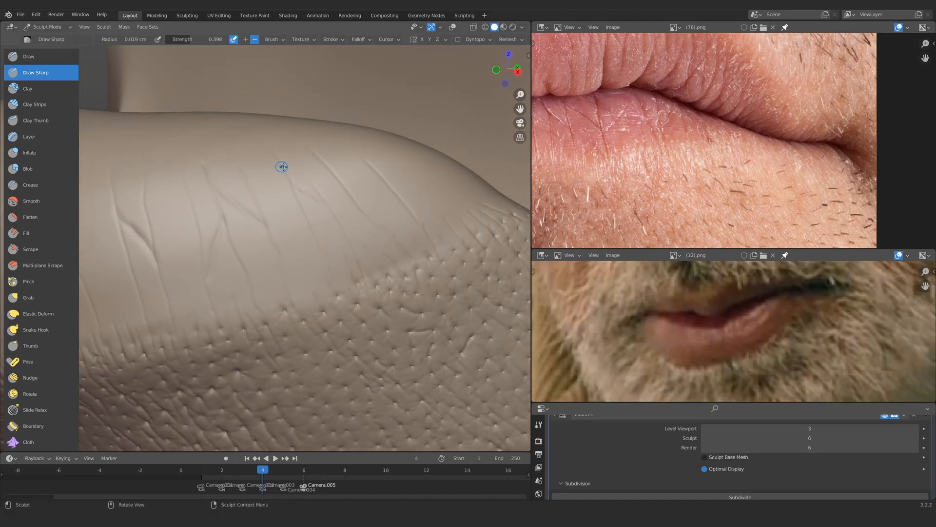
Switch to the Clay brush and show the whole lower lip in a full-screen viewport
mouse_move(335, 117)
ctrl+alt+mouse_down()
mouse_move(359, 186)
mouse_move(320, 201)
mouse_move(284, 269)
mouse_move(311, 199)
mouse_move(335, 221)
ctrl+alt+mouse_up()
mouse_move(335, 220)
ctrl+alt+mouse_down()
mouse_move(332, 179)
mouse_move(326, 191)
ctrl+alt+mouse_up()
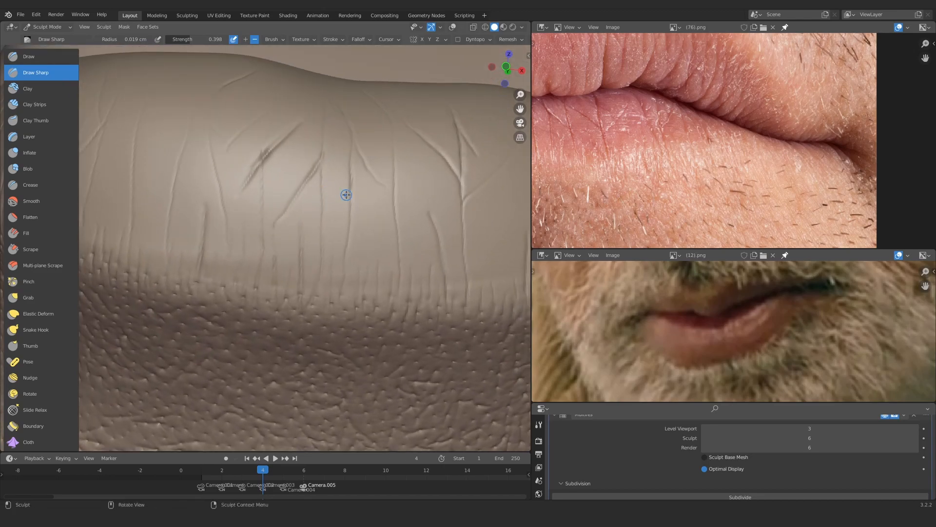
click(39, 88)
key(ctrl+alt+space)
ctrl+alt+drag(337, 97, 330, 199)
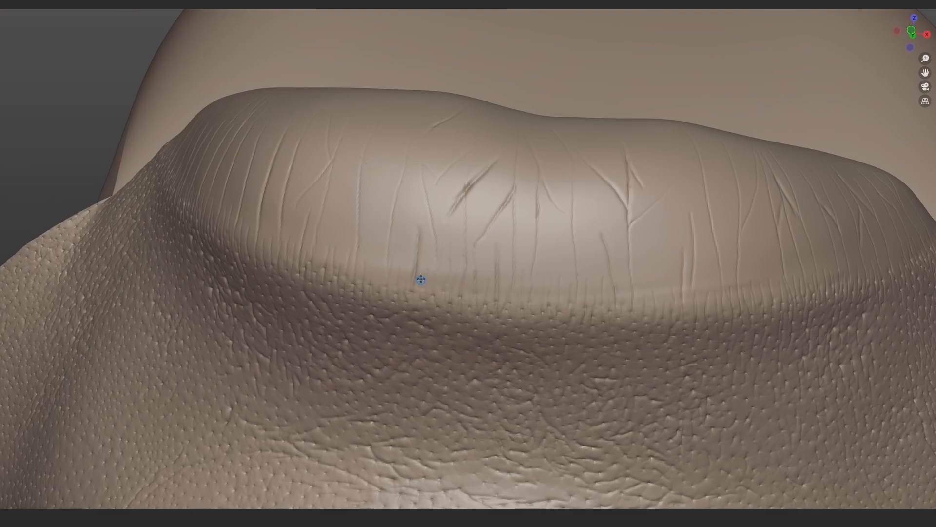
Leave the full-screen viewport and carve a long forked crease left of the lower lip's centre with Draw Sharp at strength 0.581
mouse_move(425, 256)
ctrl+alt+mouse_down()
mouse_move(405, 171)
mouse_move(416, 201)
ctrl+alt+mouse_up()
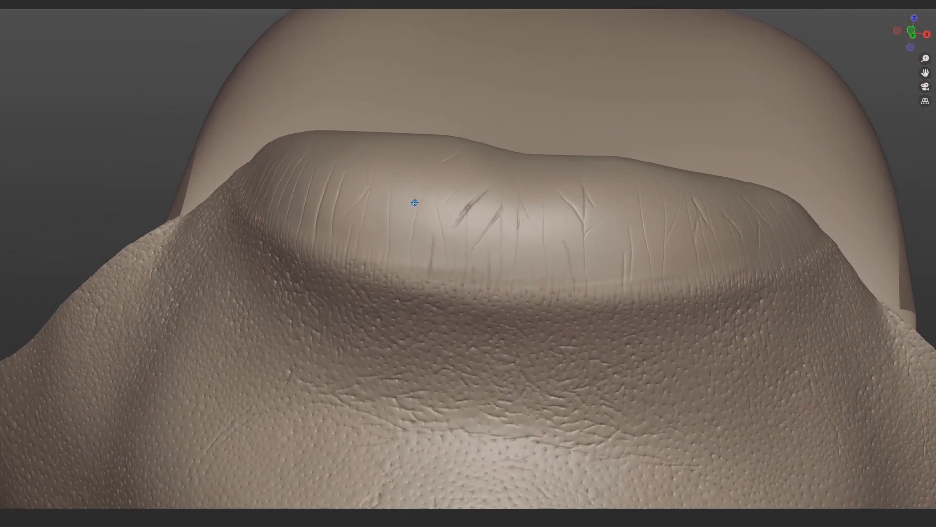
key(ctrl+alt+space)
mouse_move(314, 204)
ctrl+alt+mouse_down()
mouse_move(355, 211)
mouse_move(333, 209)
mouse_move(295, 272)
mouse_move(277, 223)
mouse_move(299, 198)
ctrl+alt+mouse_up()
click(42, 73)
key(shift+f)
click(313, 225)
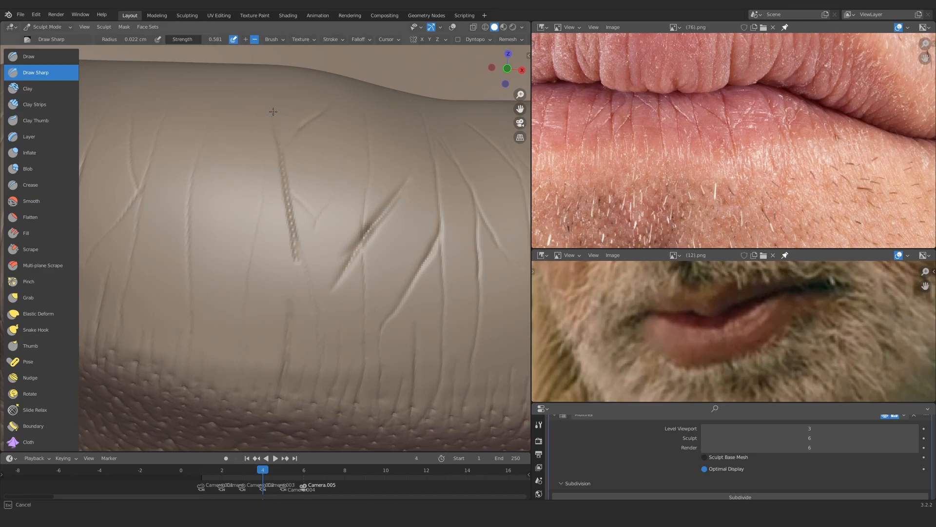
drag(273, 111, 318, 326)
alt+drag(330, 262, 314, 262)
drag(262, 162, 264, 165)
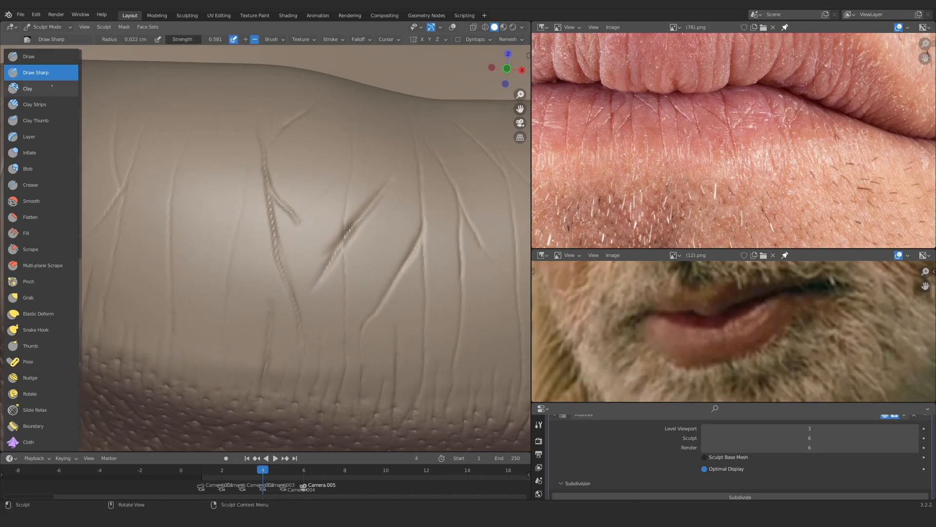
Switch to the Clay Strips brush and set its tip roundness to 1.000
click(31, 89)
mouse_move(293, 198)
ctrl+alt+mouse_down()
mouse_move(301, 234)
mouse_move(301, 221)
ctrl+alt+mouse_up()
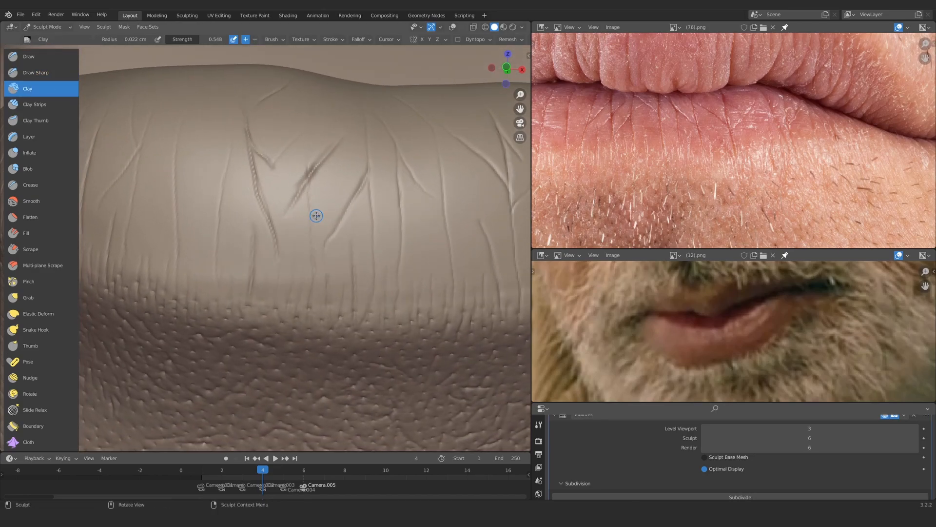
mouse_move(316, 216)
middle_down()
mouse_move(288, 192)
mouse_move(278, 211)
mouse_move(373, 202)
middle_up()
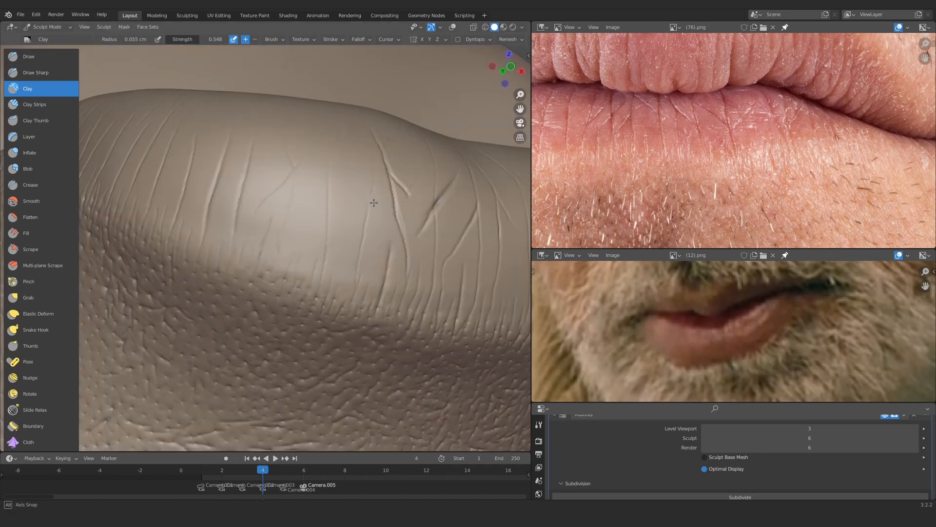
mouse_move(374, 202)
alt+mouse_down()
mouse_move(291, 180)
mouse_move(310, 202)
alt+mouse_up()
mouse_move(310, 202)
ctrl+alt+mouse_down()
mouse_move(286, 186)
mouse_move(321, 155)
mouse_move(327, 175)
mouse_move(326, 151)
mouse_move(332, 190)
ctrl+alt+mouse_up()
mouse_move(332, 195)
ctrl+middle_down()
mouse_move(266, 205)
mouse_move(282, 219)
mouse_move(271, 234)
mouse_move(282, 188)
ctrl+middle_up()
click(34, 104)
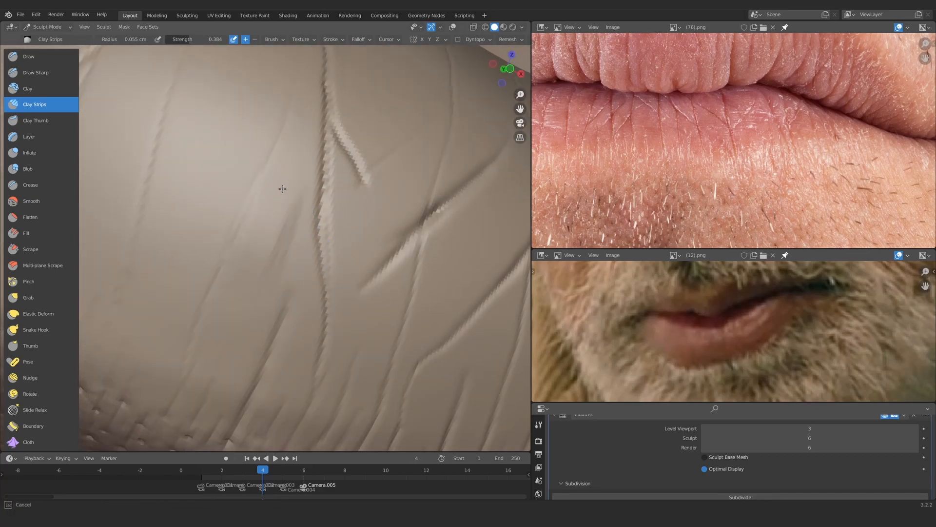
mouse_move(209, 365)
ctrl+middle_down()
mouse_move(254, 252)
mouse_move(314, 215)
mouse_move(358, 224)
ctrl+middle_up()
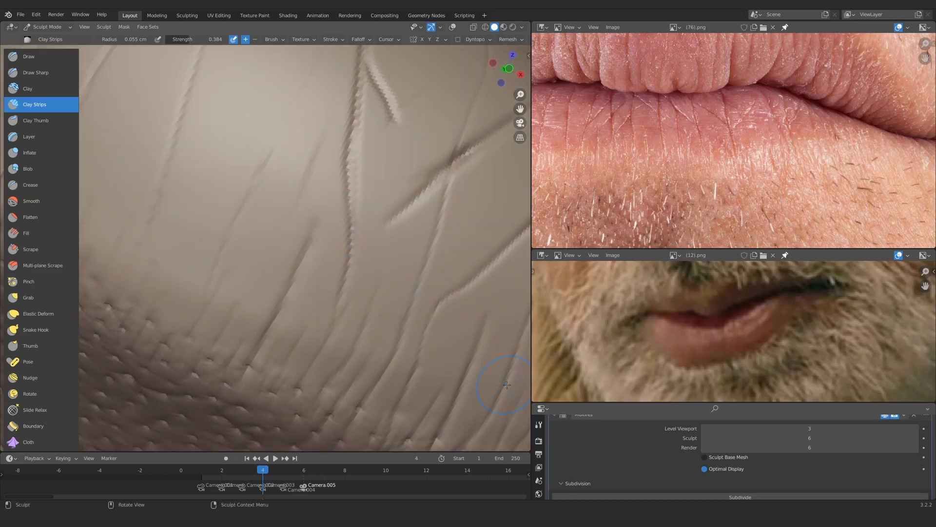
alt+drag(639, 448, 639, 430)
click(539, 424)
alt+drag(643, 487, 651, 348)
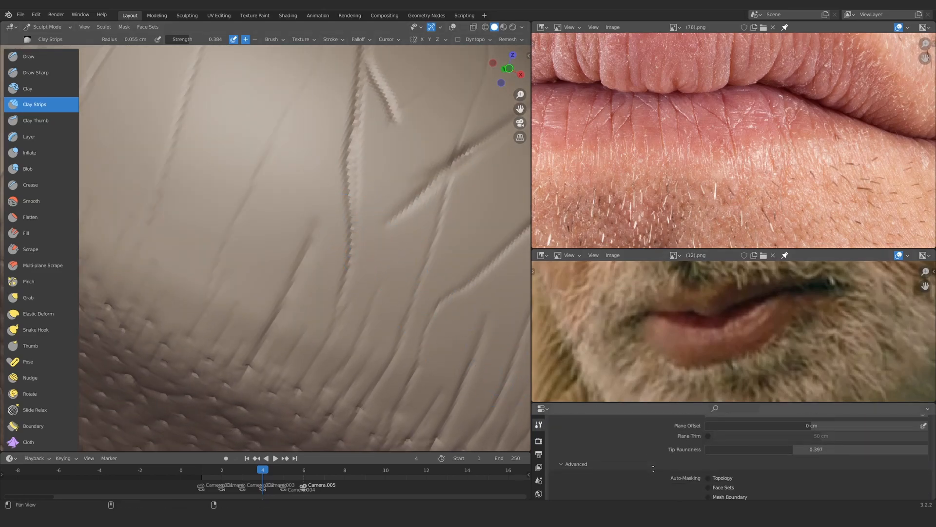
mouse_move(776, 447)
mouse_down()
mouse_move(853, 446)
mouse_move(775, 446)
mouse_up()
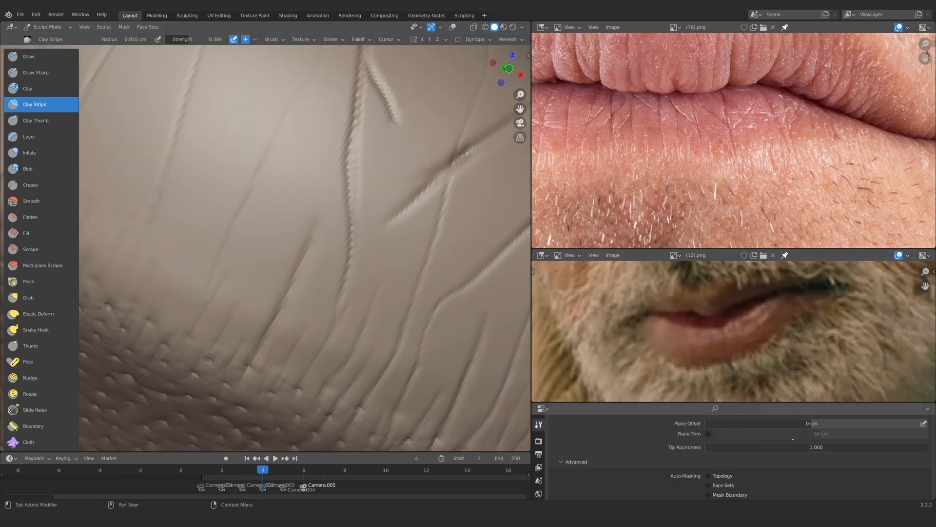
Build up the skin beside the short crease near the lip border with Clay Strips at a 0.031 cm radius
key(f)
click(280, 171)
mouse_move(280, 171)
middle_down()
mouse_move(250, 217)
mouse_move(229, 225)
middle_up()
key(f)
click(233, 292)
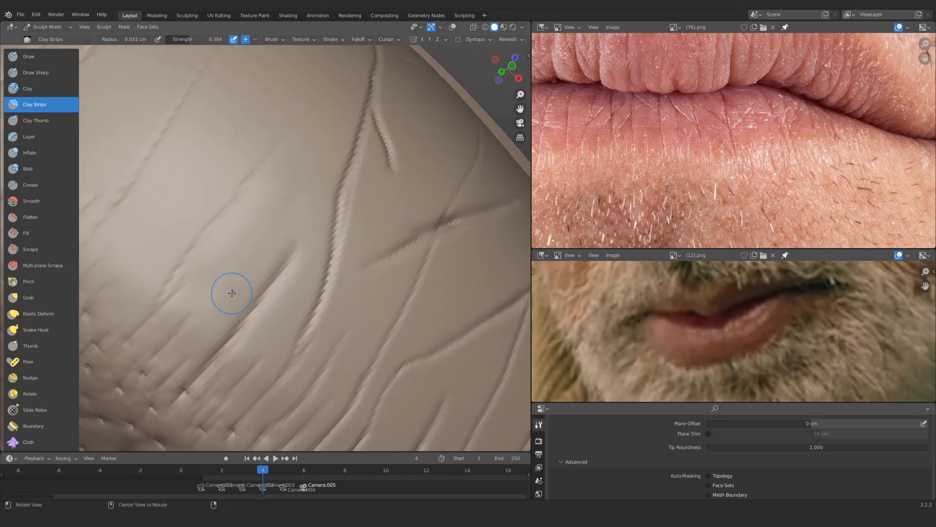
middle_drag(233, 292, 267, 234)
drag(268, 234, 187, 312)
Reduce the Clay Strips radius to 0.025 cm and add a finer raised strip above the short border crease
key(f)
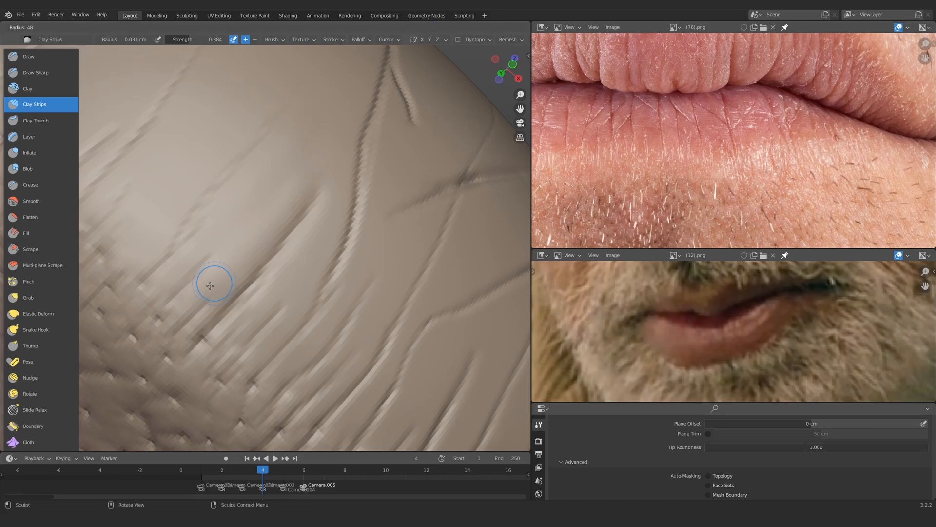
click(250, 255)
middle_drag(250, 254, 242, 249)
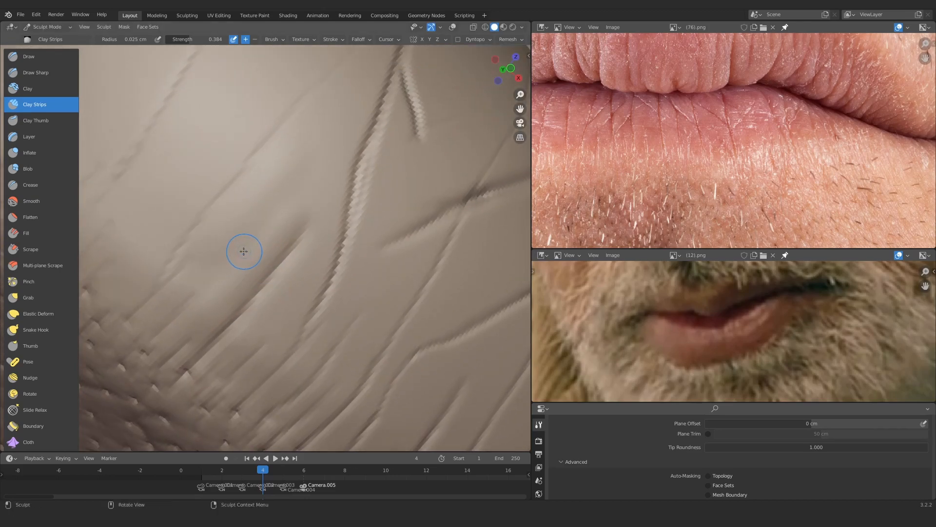
mouse_move(225, 247)
mouse_down()
mouse_move(203, 275)
mouse_move(281, 201)
mouse_up()
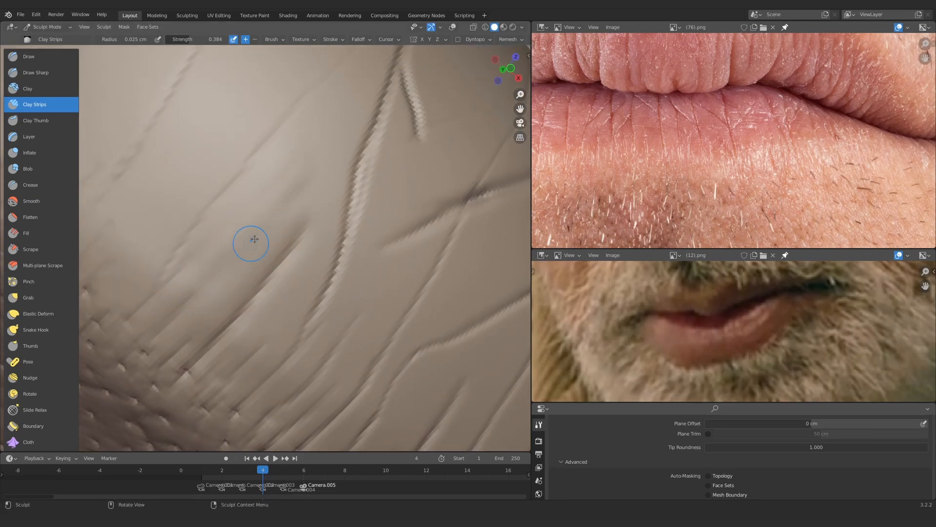
scroll(252, 244, down, 2)
mouse_move(263, 244)
middle_down()
mouse_move(283, 232)
mouse_move(278, 197)
mouse_move(260, 210)
middle_up()
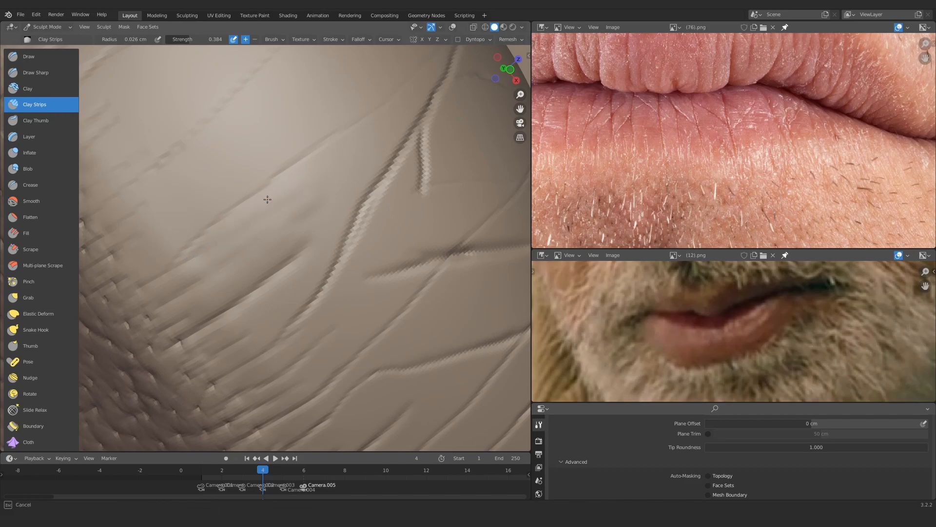
Set the brush radius to 0.037 cm, soften the raised skin near the short crease, and open the Smooth brush's strength for editing
key(f)
click(247, 252)
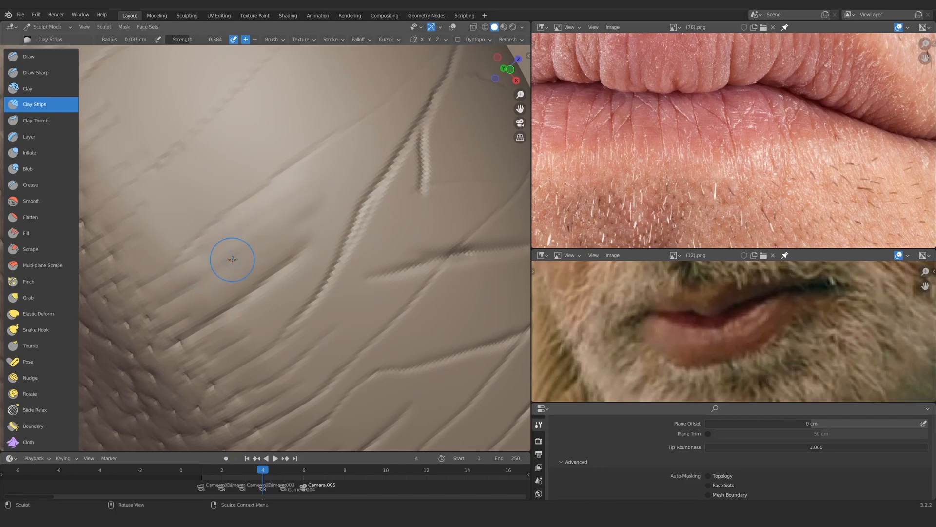
mouse_move(317, 205)
shift+mouse_down()
mouse_move(326, 203)
mouse_move(300, 193)
shift+mouse_up()
shift+middle_drag(298, 192, 292, 212)
click(40, 201)
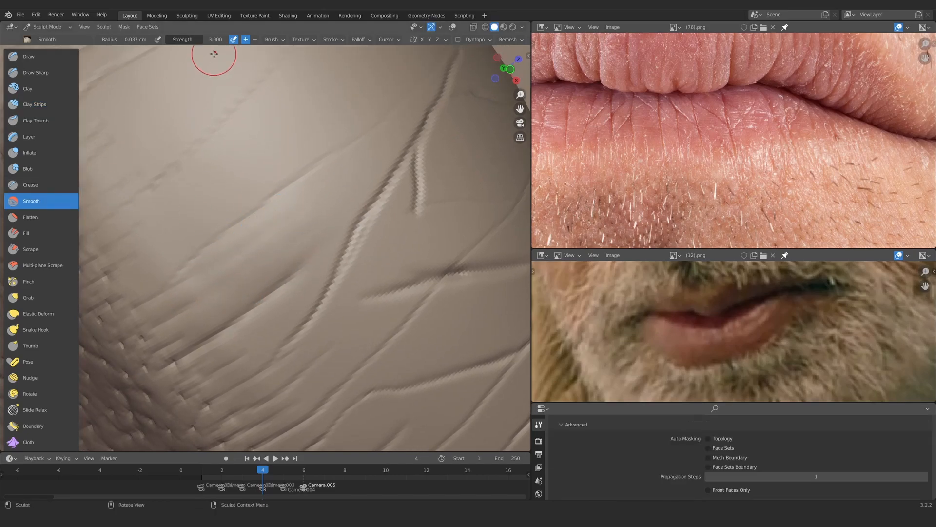
click(213, 39)
Build up a soft ridge with Clay Strips along the faint long crease left of the forked crease
click(33, 104)
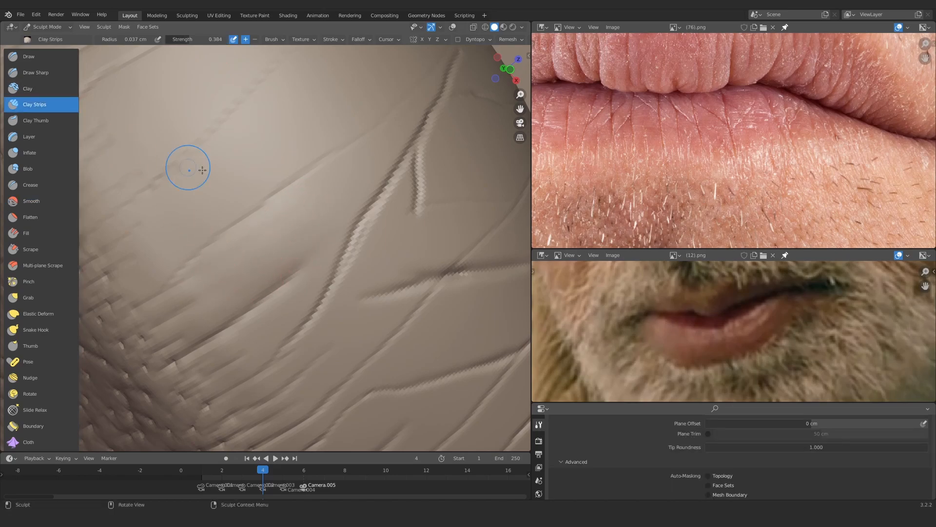
middle_drag(188, 162, 268, 239)
middle_drag(291, 208, 234, 303)
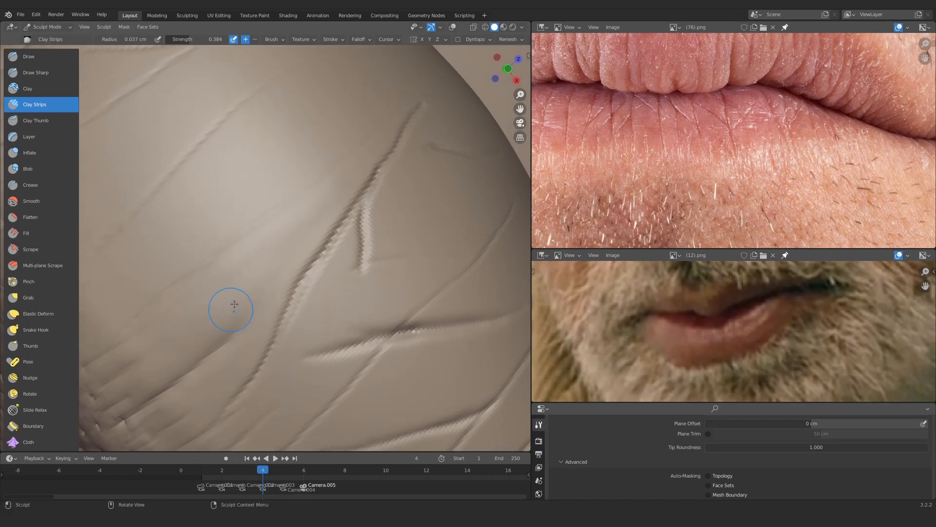
middle_drag(346, 189, 337, 163)
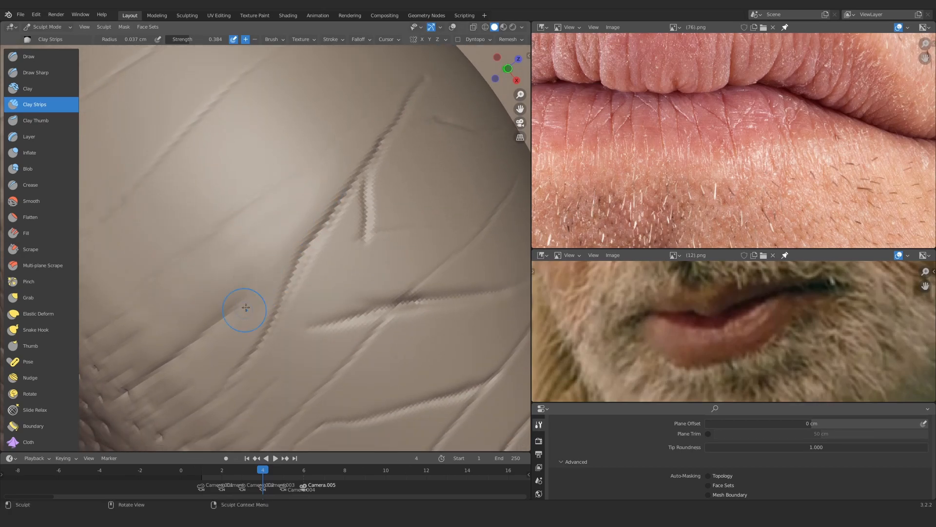
mouse_move(246, 307)
middle_down()
mouse_move(302, 234)
mouse_move(209, 314)
mouse_move(350, 153)
middle_up()
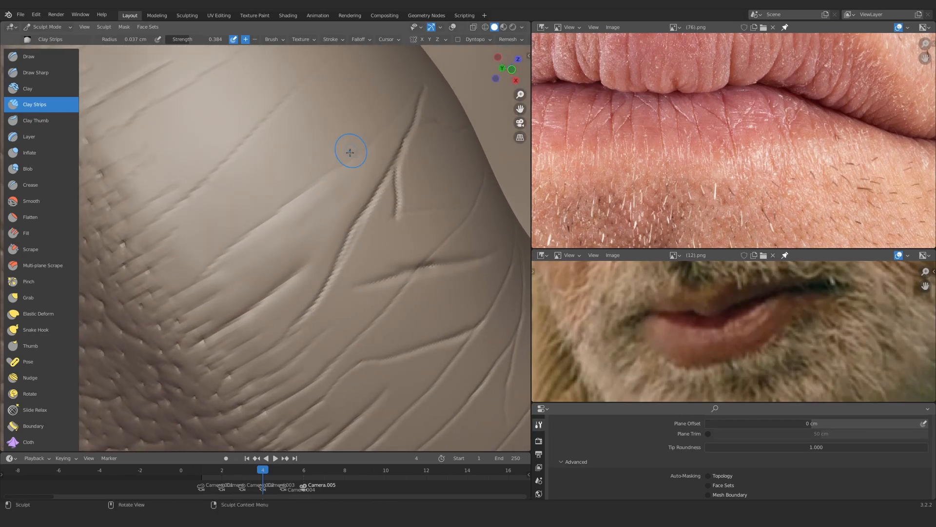
scroll(302, 190, up, 3)
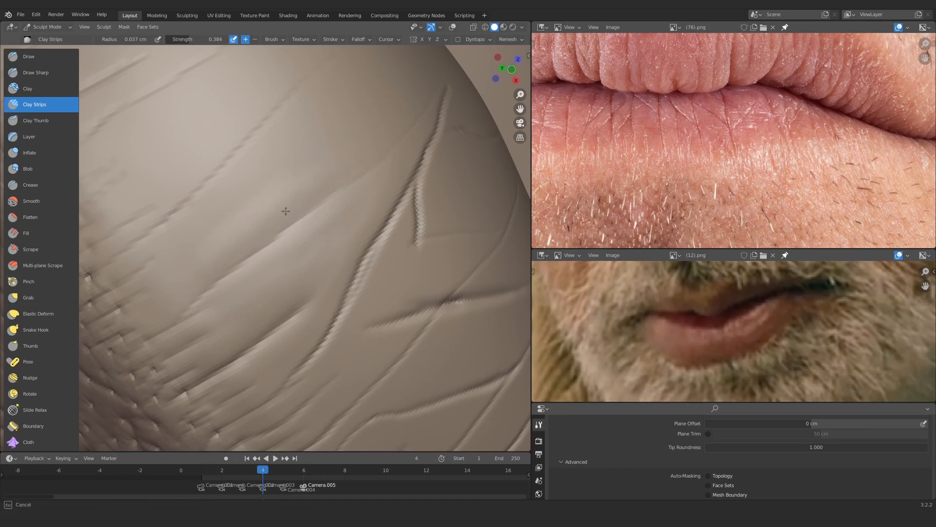
middle_drag(226, 241, 268, 229)
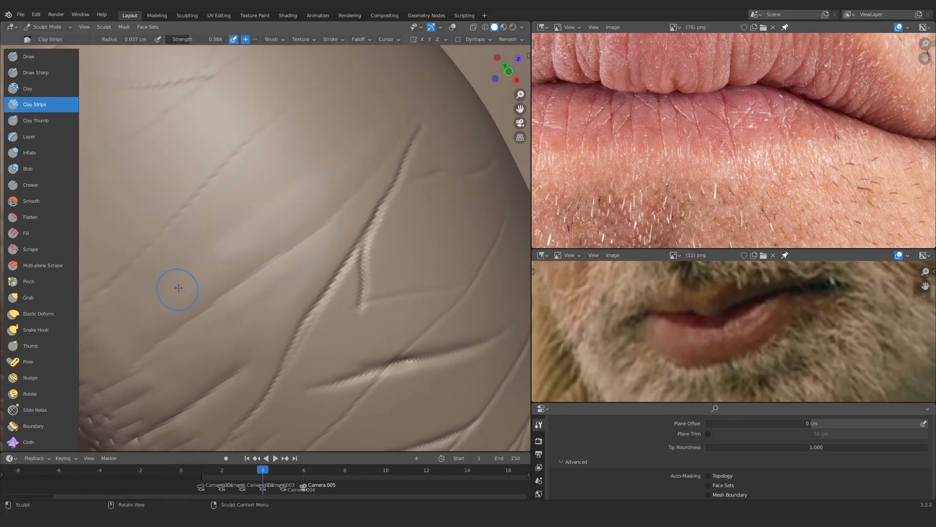
mouse_move(179, 288)
middle_down()
mouse_move(209, 278)
mouse_move(341, 328)
mouse_move(213, 274)
mouse_move(234, 263)
middle_up()
scroll(295, 249, up, 3)
mouse_move(295, 248)
middle_down()
mouse_move(152, 299)
mouse_move(273, 251)
mouse_move(320, 246)
middle_up()
scroll(297, 243, up, 4)
scroll(298, 243, down, 3)
scroll(320, 247, up, 4)
Deepen the long faint crease left of the forked one using Draw Sharp at strength 0.215 and radius 0.022 cm
click(37, 72)
key(shift+f)
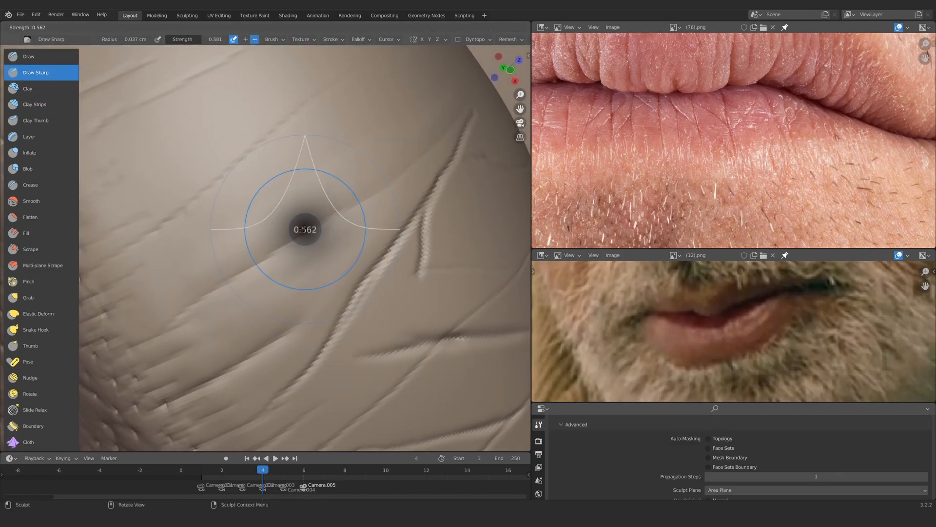
click(277, 234)
key(f)
click(294, 237)
middle_drag(306, 234, 312, 222)
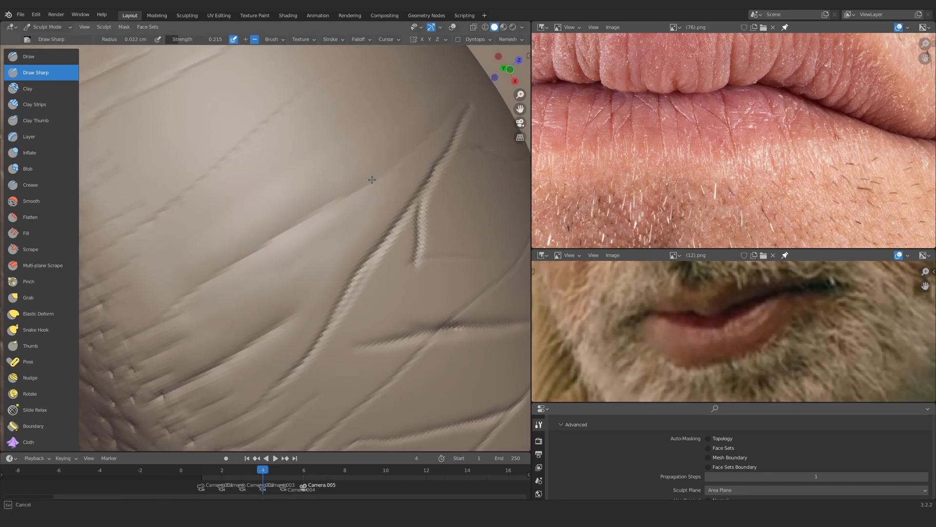
drag(200, 288, 245, 255)
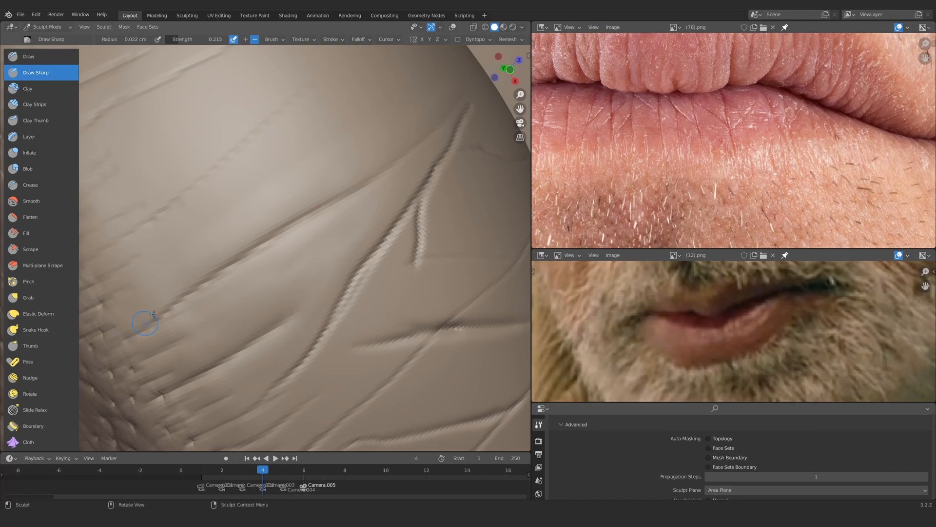
Raise the skin between the deepened long crease and the forked crease with Clay Strips at a 0.037 cm radius
scroll(154, 314, down, 7)
middle_drag(284, 361, 341, 332)
scroll(341, 332, up, 3)
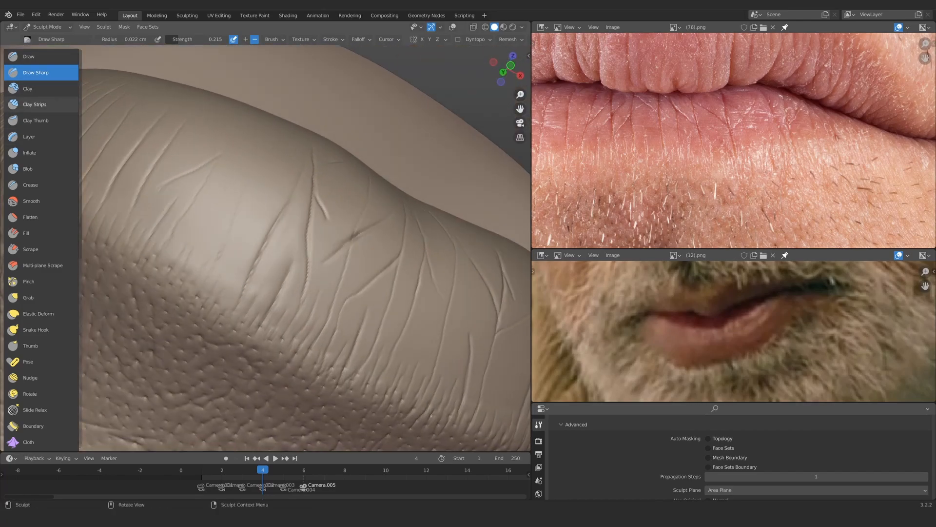
click(44, 105)
middle_drag(225, 217, 278, 217)
scroll(299, 222, up, 3)
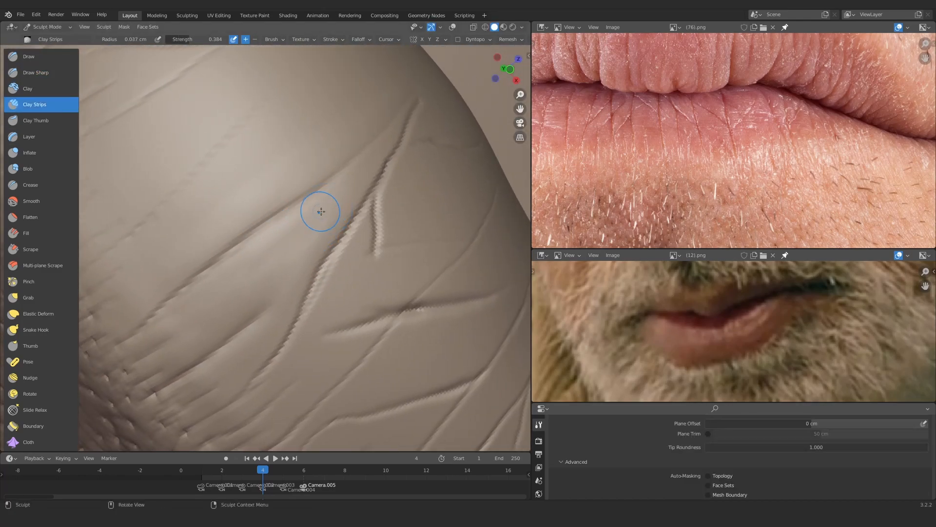
drag(320, 211, 333, 196)
drag(249, 249, 243, 253)
mouse_move(362, 171)
mouse_down()
mouse_move(329, 225)
mouse_move(331, 215)
mouse_move(315, 228)
mouse_up()
Add thin raised strips along the edges of the long and forked creases with Clay Strips at a 0.024 cm radius
mouse_move(300, 224)
middle_down()
mouse_move(251, 278)
mouse_move(317, 239)
mouse_move(314, 248)
middle_up()
scroll(324, 236, up, 3)
key(f)
click(337, 236)
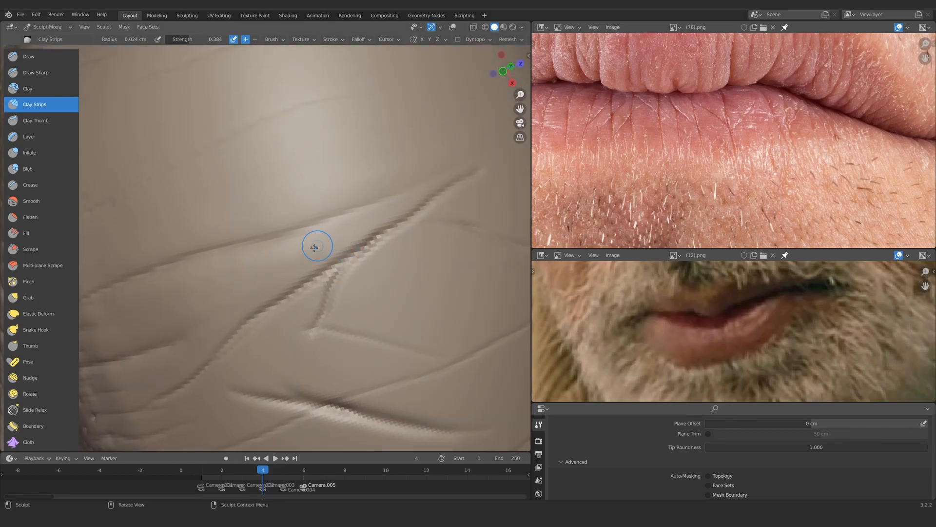
drag(385, 212, 298, 236)
mouse_move(299, 212)
ctrl+middle_down()
mouse_move(338, 258)
mouse_move(361, 213)
ctrl+middle_up()
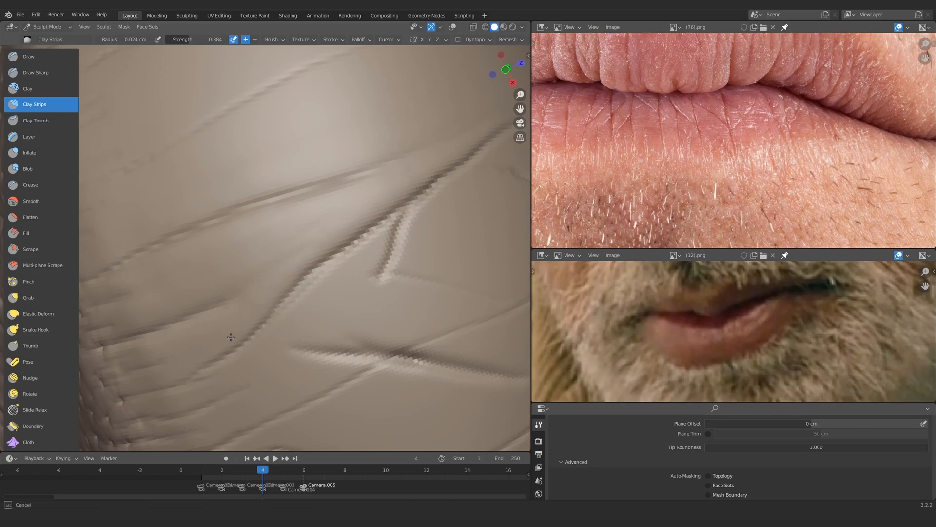
mouse_move(344, 209)
ctrl+alt+mouse_down()
mouse_move(299, 349)
mouse_move(298, 241)
mouse_move(246, 278)
mouse_move(286, 303)
ctrl+alt+mouse_up()
alt+drag(285, 303, 254, 197)
mouse_move(255, 197)
alt+mouse_down()
mouse_move(278, 159)
mouse_move(279, 221)
mouse_move(255, 178)
alt+mouse_up()
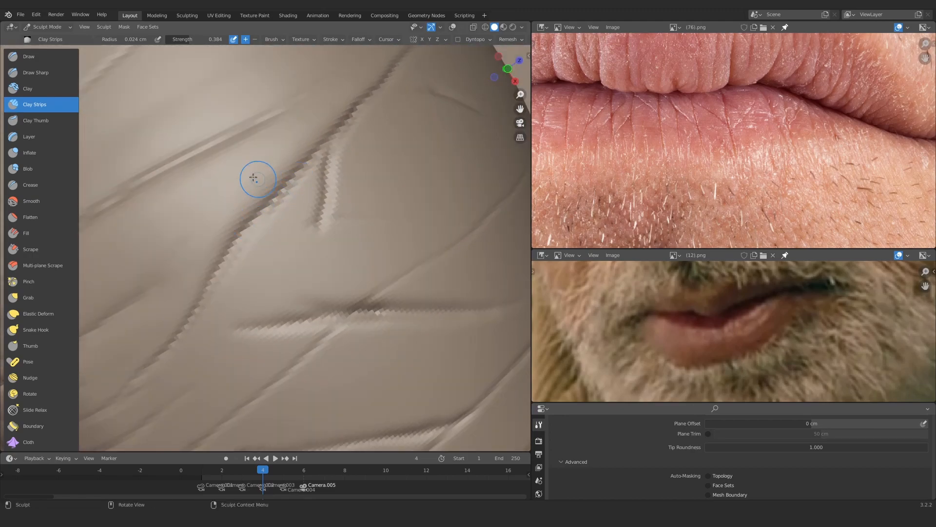
Swell the skin along the forked crease with the Inflate brush at strength 0.787 and radius 0.054 cm
key(i)
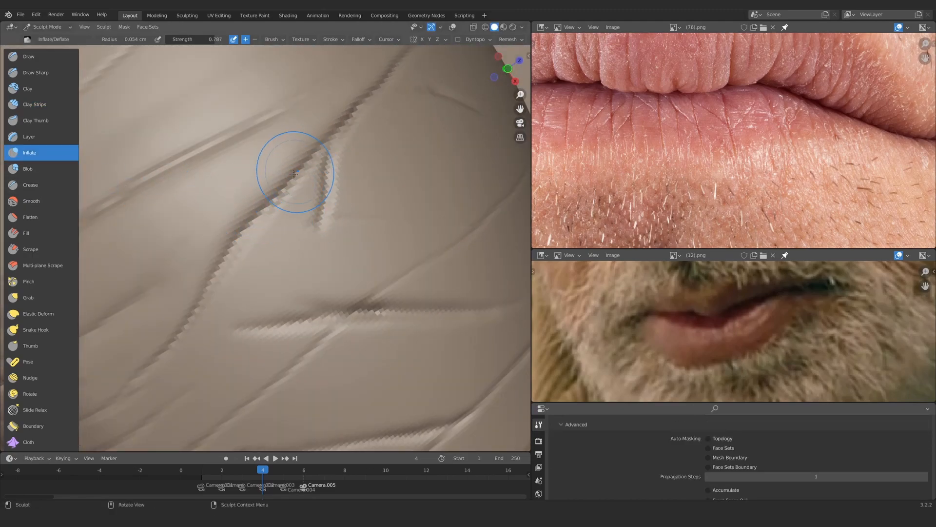
mouse_move(273, 161)
ctrl+alt+mouse_down()
mouse_move(268, 240)
mouse_move(332, 244)
mouse_move(338, 175)
mouse_move(409, 168)
ctrl+alt+mouse_up()
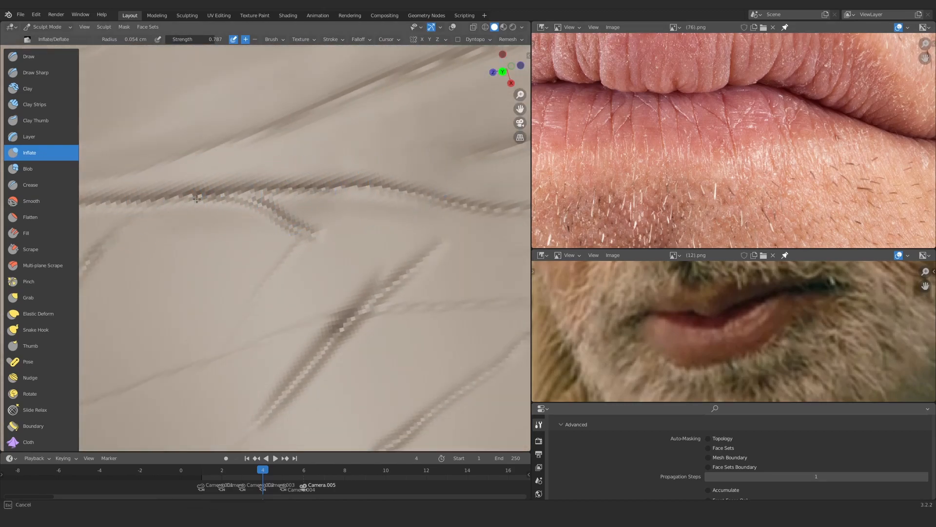
alt+shift+drag(87, 209, 149, 212)
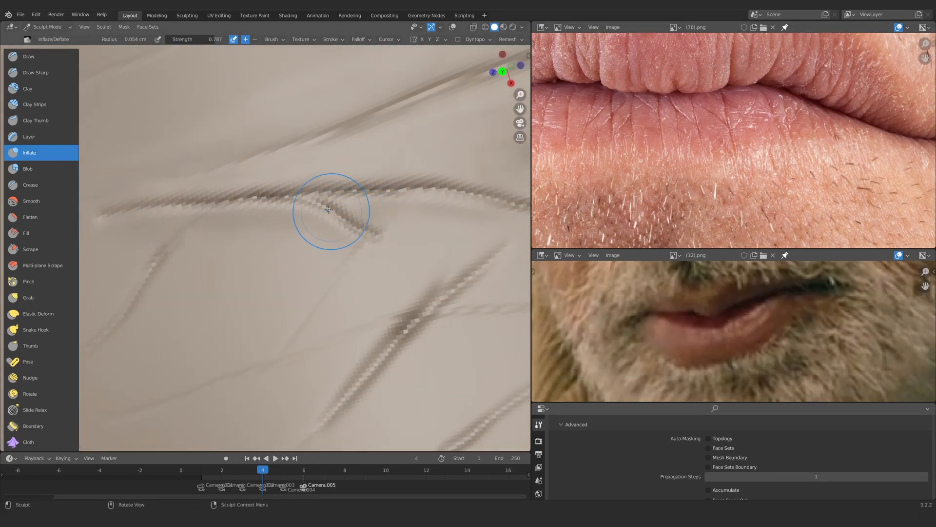
mouse_move(328, 210)
alt+mouse_down()
mouse_move(387, 247)
mouse_move(376, 307)
alt+mouse_up()
mouse_move(375, 307)
alt+mouse_down()
mouse_move(205, 309)
mouse_move(230, 219)
mouse_move(290, 184)
mouse_move(328, 194)
mouse_move(328, 257)
mouse_move(359, 215)
mouse_move(372, 219)
mouse_move(341, 227)
alt+mouse_up()
Set the Inflate brush to radius 0.071 cm and strength 0.342, and swell the skin around the neighbouring diagonal crease
key(shift+f)
click(308, 234)
key(f)
click(337, 226)
drag(359, 219, 387, 208)
key(shift+f)
click(383, 213)
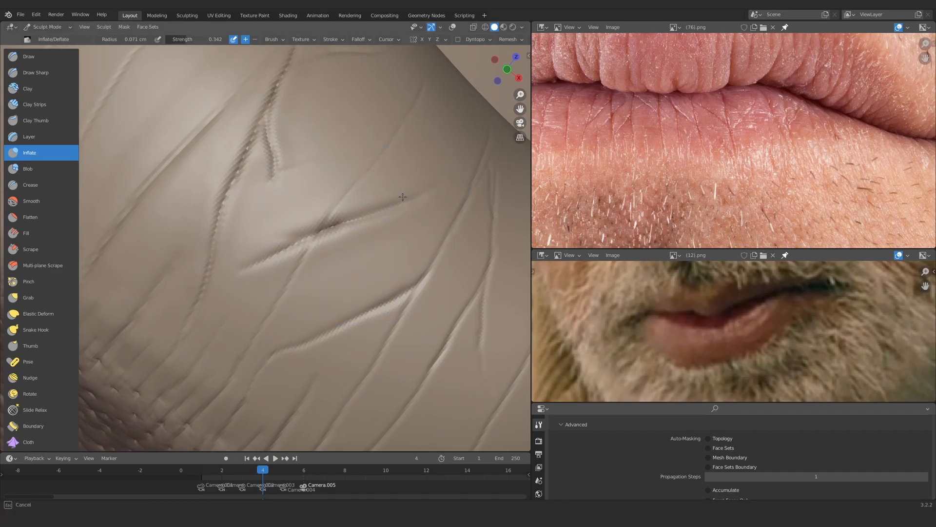
Tighten the diagonal creases right of the forked one with the Pinch brush at strength 0.500, and return to the Inflate brush
ctrl+middle_drag(403, 197, 361, 213)
key(p)
mouse_move(362, 213)
ctrl+alt+mouse_down()
mouse_move(317, 213)
mouse_move(318, 167)
mouse_move(358, 196)
mouse_move(292, 225)
ctrl+alt+mouse_up()
mouse_move(242, 256)
mouse_down()
mouse_move(295, 217)
mouse_move(331, 213)
mouse_move(338, 190)
mouse_move(304, 207)
mouse_move(326, 198)
mouse_up()
key(i)
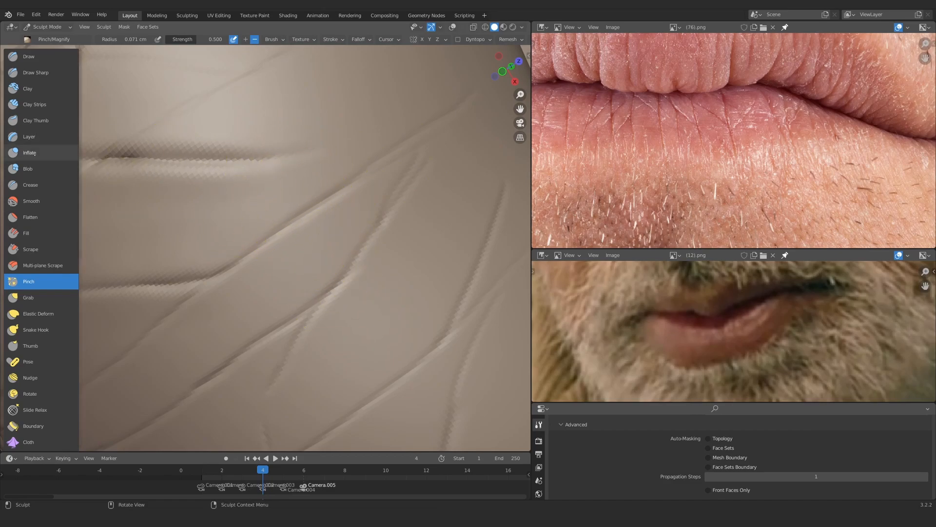
Pinch the upper part of the long diagonal crease, and recut it with Draw Sharp at radius 0.021 cm and strength 0.215
drag(260, 246, 355, 176)
mouse_move(308, 210)
ctrl+alt+mouse_down()
mouse_move(299, 250)
mouse_move(293, 229)
mouse_move(272, 231)
mouse_move(227, 260)
ctrl+alt+mouse_up()
click(41, 73)
key(f)
click(272, 234)
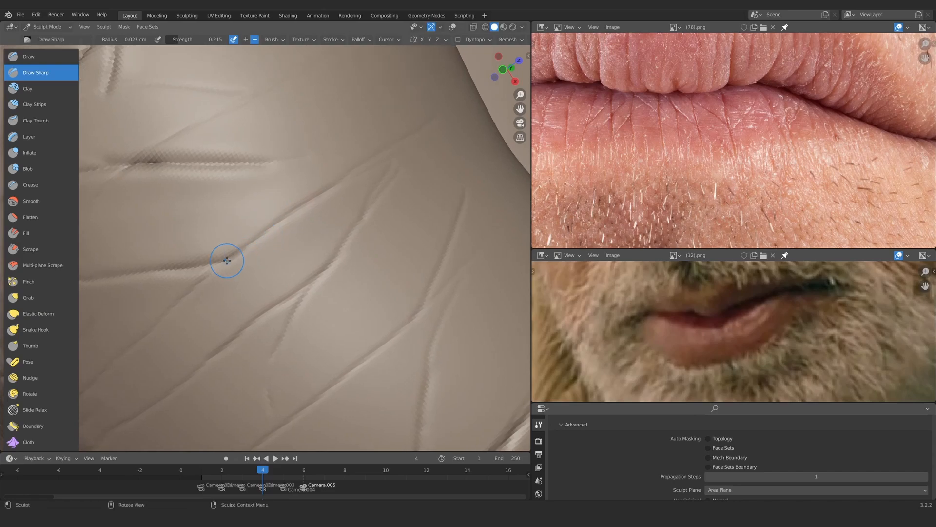
middle_drag(387, 155, 381, 162)
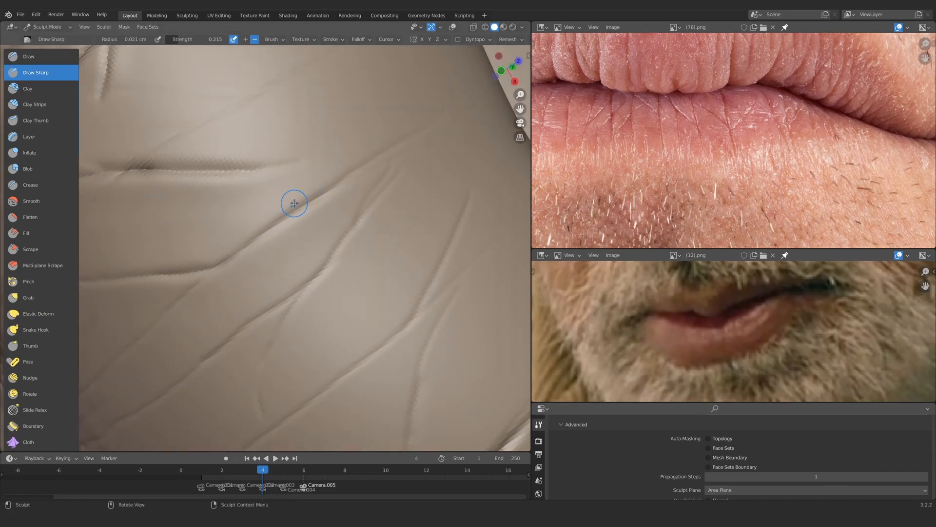
Deepen the upper part of the long diagonal crease with the Crease brush at radius 0.018 cm and strength 0.250
key(shift+c)
middle_drag(155, 215, 251, 236)
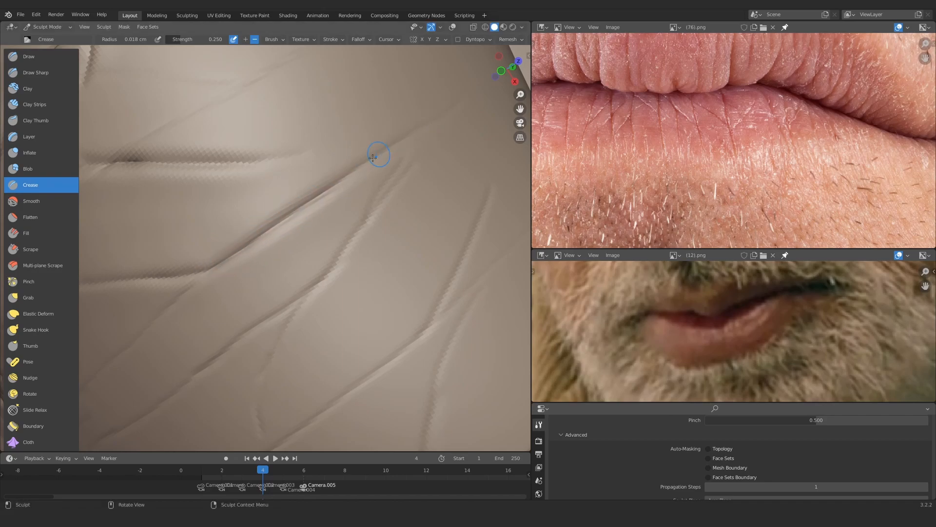
mouse_move(372, 158)
ctrl+alt+mouse_down()
mouse_move(390, 174)
mouse_move(209, 213)
mouse_move(303, 209)
mouse_move(321, 153)
ctrl+alt+mouse_up()
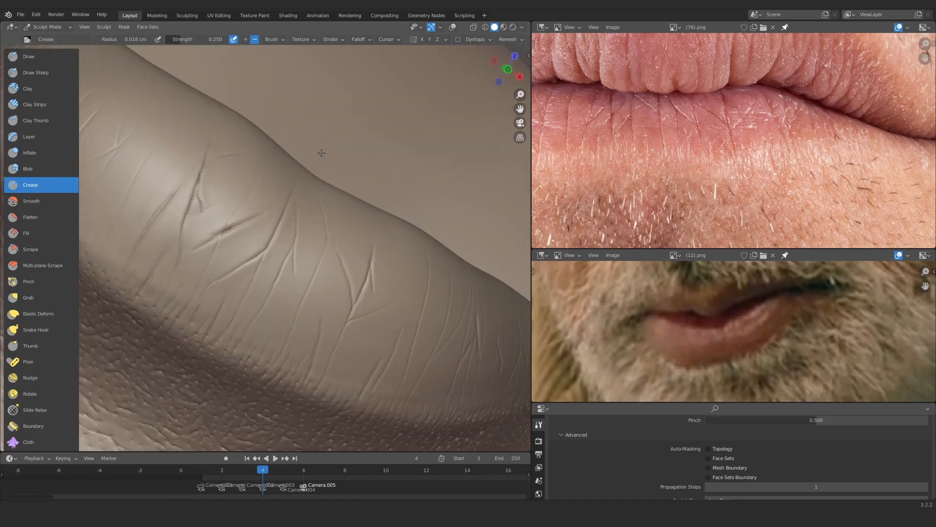
mouse_move(321, 153)
ctrl+middle_down()
mouse_move(322, 122)
mouse_move(323, 195)
mouse_move(312, 146)
ctrl+middle_up()
middle_drag(312, 147, 336, 224)
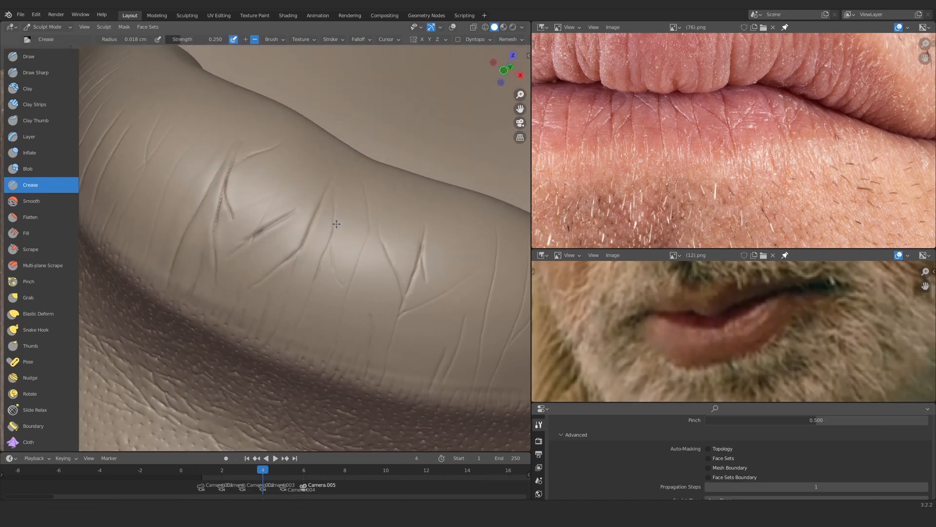
Extend the long crease from its fork down towards the lip border with the Crease brush at a 0.021 cm radius
mouse_move(336, 224)
alt+mouse_down()
mouse_move(306, 247)
mouse_move(351, 232)
mouse_move(297, 219)
mouse_move(321, 191)
mouse_move(351, 198)
mouse_move(375, 178)
alt+mouse_up()
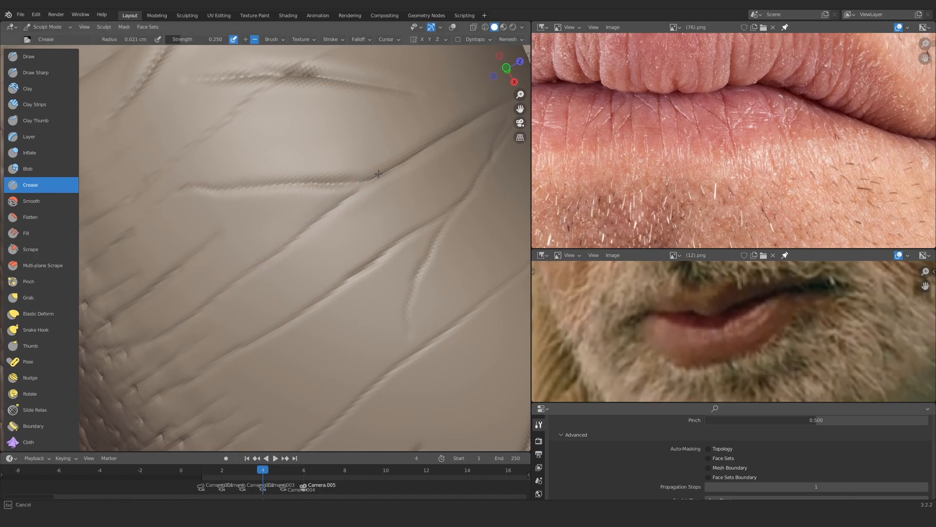
ctrl+middle_drag(337, 203, 387, 172)
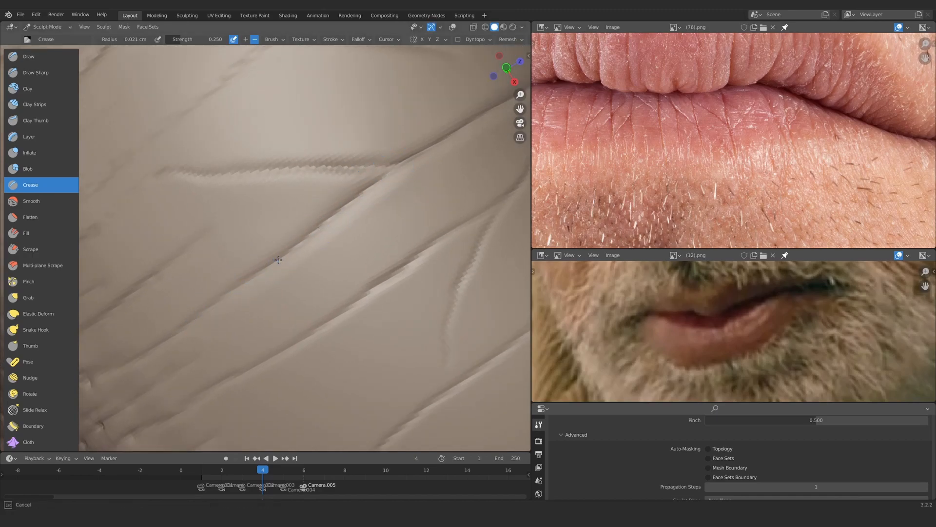
drag(307, 233, 299, 239)
mouse_move(308, 234)
ctrl+middle_down()
mouse_move(376, 188)
mouse_move(331, 236)
mouse_move(361, 190)
ctrl+middle_up()
mouse_move(341, 200)
middle_down()
mouse_move(320, 213)
mouse_move(313, 195)
middle_up()
mouse_move(330, 159)
ctrl+middle_down()
mouse_move(303, 228)
mouse_move(299, 186)
mouse_move(287, 286)
mouse_move(142, 343)
mouse_move(273, 244)
ctrl+middle_up()
mouse_move(273, 244)
middle_down()
mouse_move(343, 209)
mouse_move(287, 228)
mouse_move(200, 283)
middle_up()
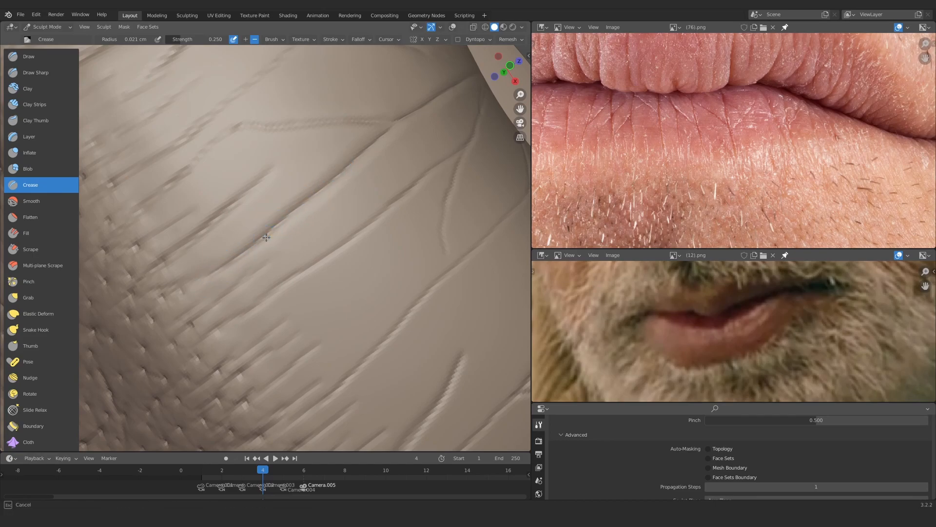
drag(257, 241, 248, 248)
middle_drag(273, 236, 264, 240)
mouse_move(263, 240)
ctrl+middle_down()
mouse_move(338, 209)
mouse_move(253, 234)
ctrl+middle_up()
Raise the lower crease's edge with Clay Strips at radius 0.027 cm, and relax it with Slide Relax at radius 0.044 cm and strength 1.000
click(51, 91)
click(53, 104)
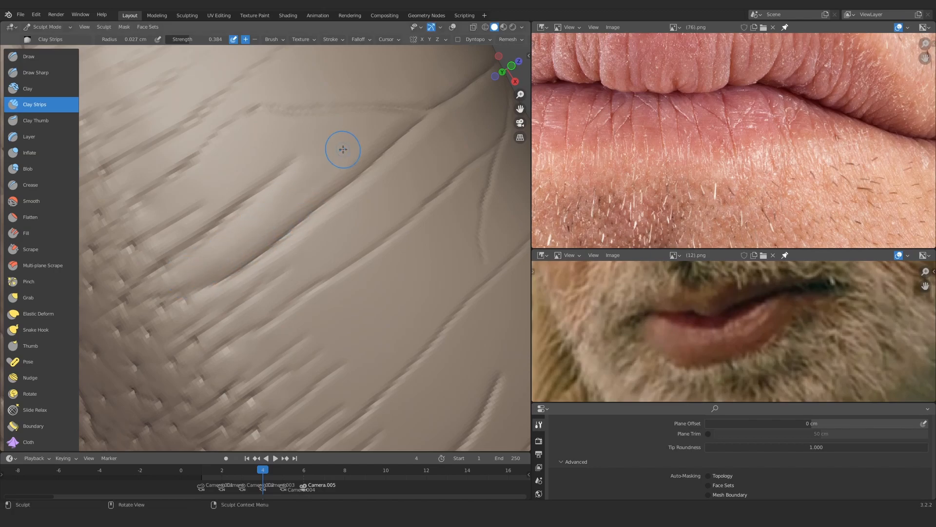
scroll(44, 312, down, 5)
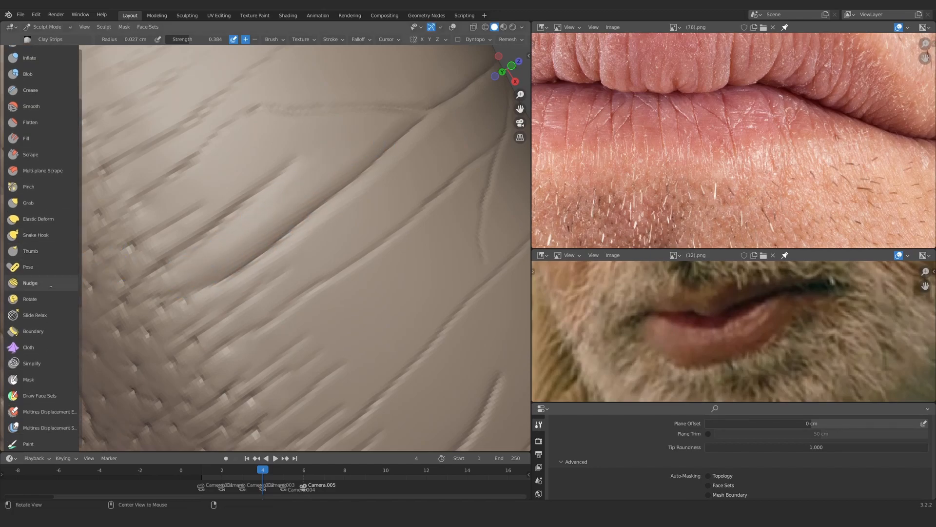
click(44, 316)
mouse_move(296, 238)
ctrl+middle_down()
mouse_move(309, 211)
mouse_move(313, 224)
mouse_move(301, 219)
mouse_move(315, 189)
ctrl+middle_up()
drag(314, 190, 293, 206)
ctrl+middle_drag(273, 226, 280, 211)
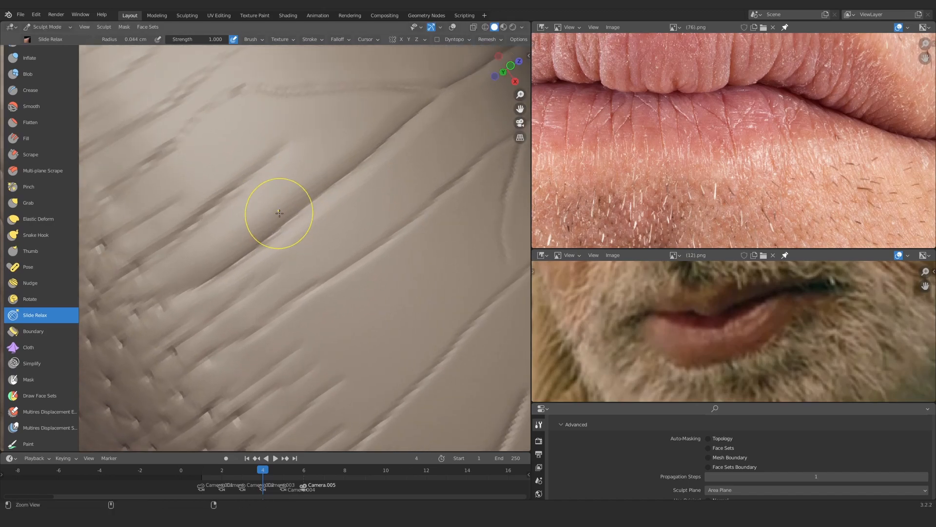
mouse_move(276, 213)
mouse_down()
mouse_move(242, 231)
mouse_move(307, 190)
mouse_up()
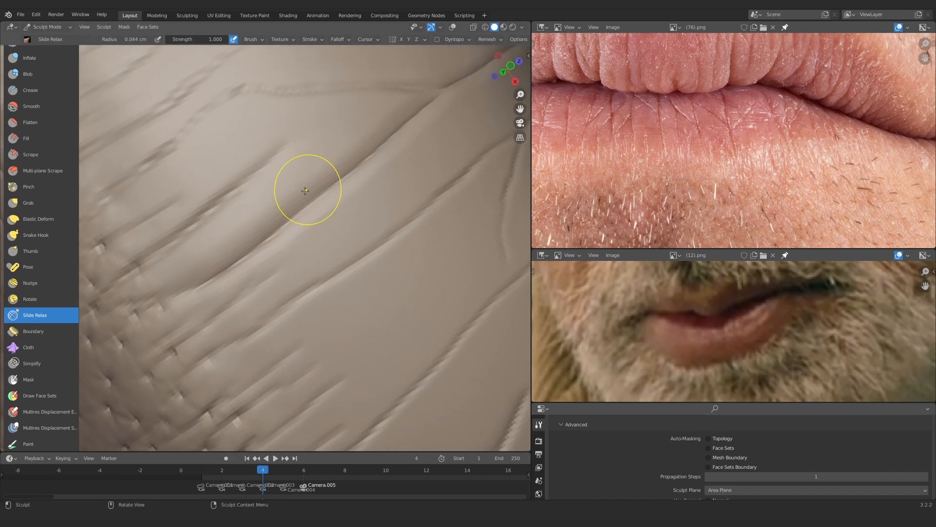
mouse_move(56, 364)
alt+mouse_down()
mouse_move(56, 283)
mouse_move(57, 386)
alt+mouse_up()
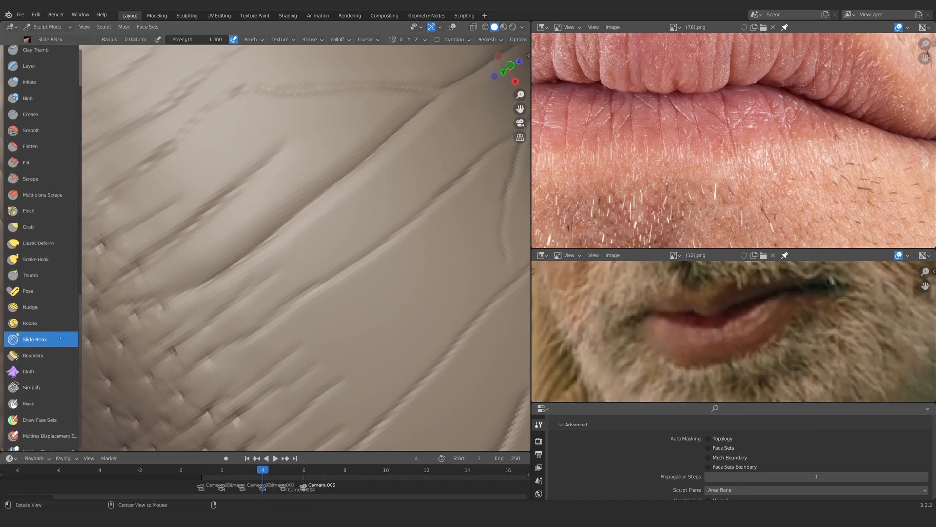
alt+drag(61, 294, 61, 365)
ctrl+alt+drag(317, 159, 315, 197)
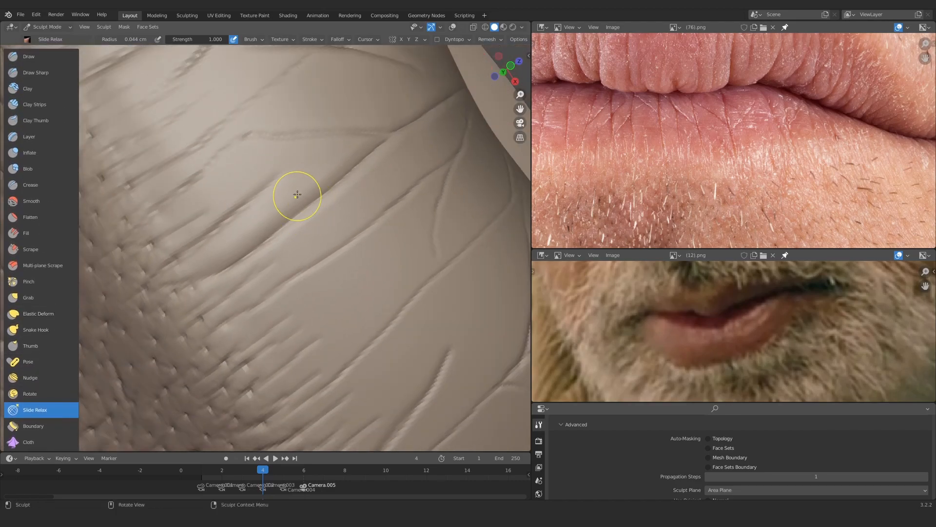
Set the viewport's clip start distance to 0.01 cm
key(n)
click(490, 76)
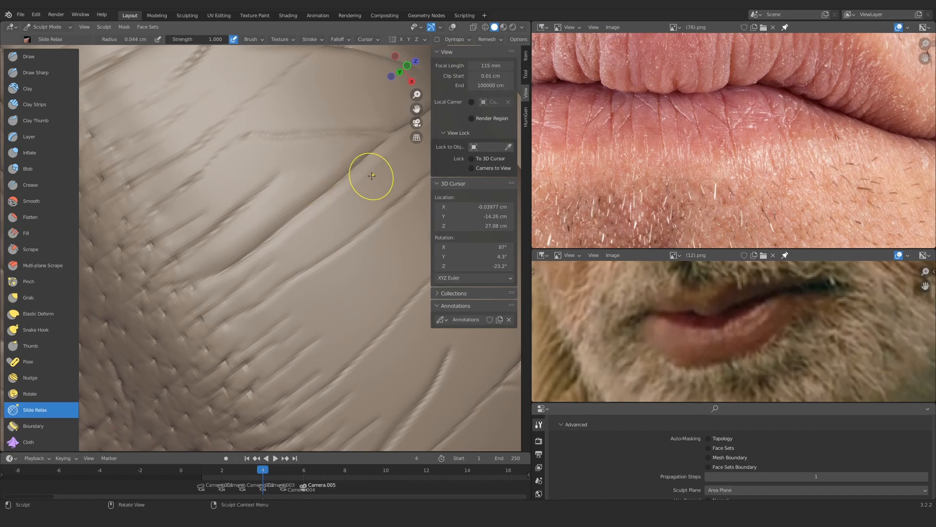
key(n)
ctrl+alt+drag(317, 185, 297, 189)
Build up the skin beside the lower long crease with Clay Strips at radius 0.03 cm, and shift the reference photo to show more upper lip
click(35, 104)
ctrl+alt+drag(259, 217, 267, 182)
key(f)
click(239, 228)
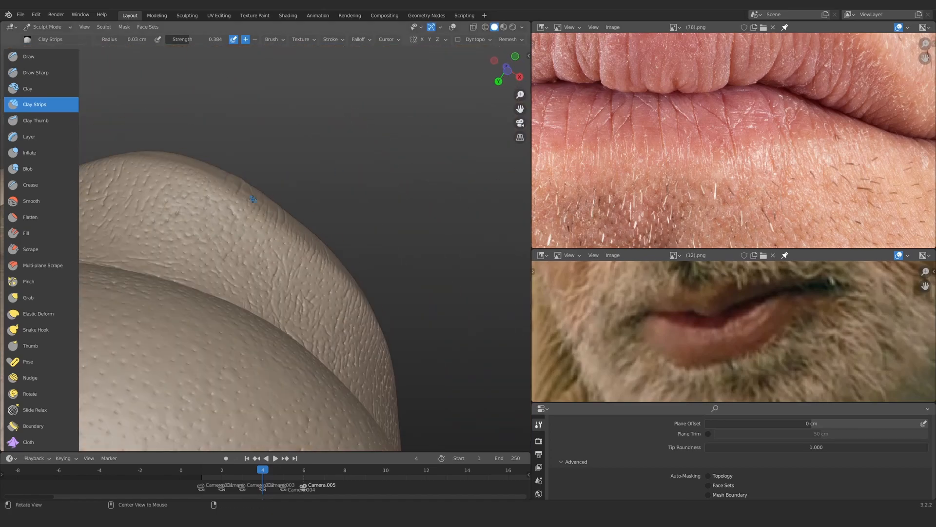
alt+drag(252, 199, 256, 244)
mouse_move(256, 244)
ctrl+alt+mouse_down()
mouse_move(259, 224)
mouse_move(370, 230)
ctrl+alt+mouse_up()
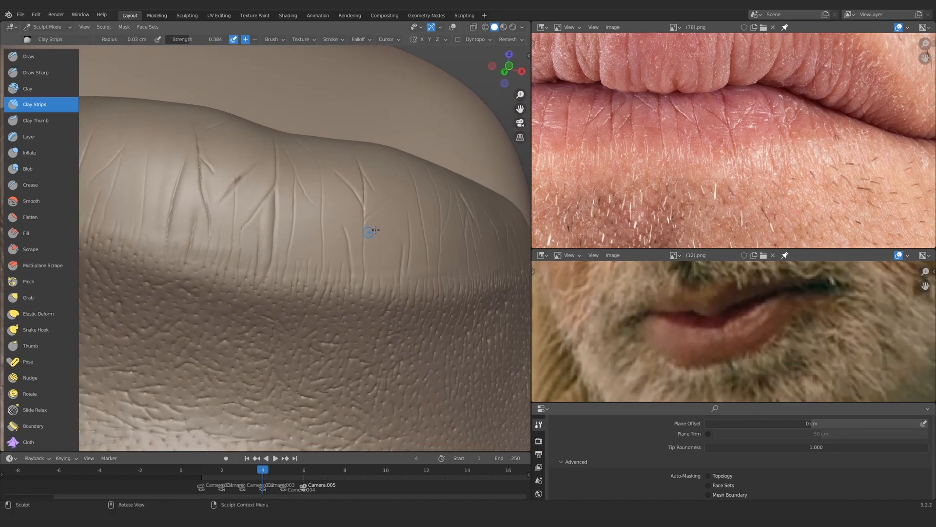
alt+drag(732, 72, 739, 131)
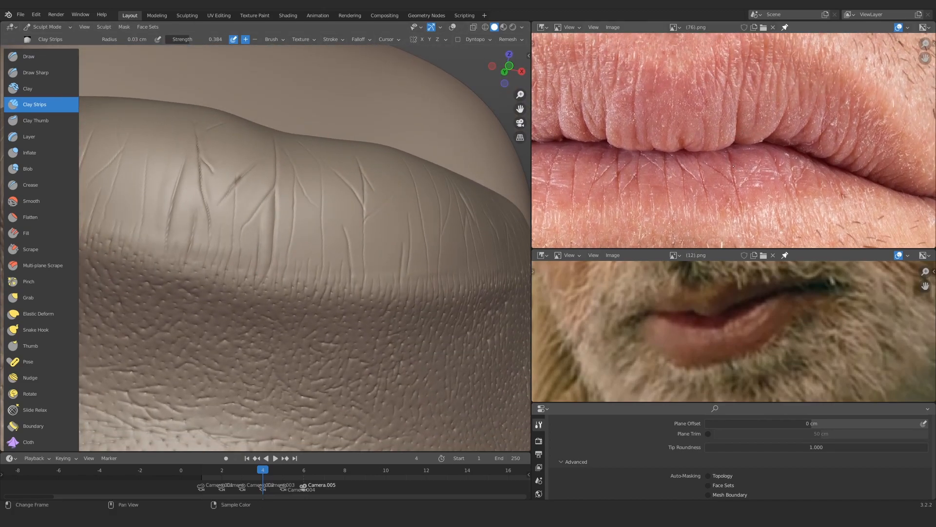
mouse_move(312, 233)
alt+mouse_down()
mouse_move(316, 245)
mouse_move(236, 207)
mouse_move(263, 215)
mouse_move(219, 254)
mouse_move(324, 207)
alt+mouse_up()
mouse_move(347, 152)
ctrl+alt+mouse_down()
mouse_move(352, 207)
mouse_move(336, 155)
ctrl+alt+mouse_up()
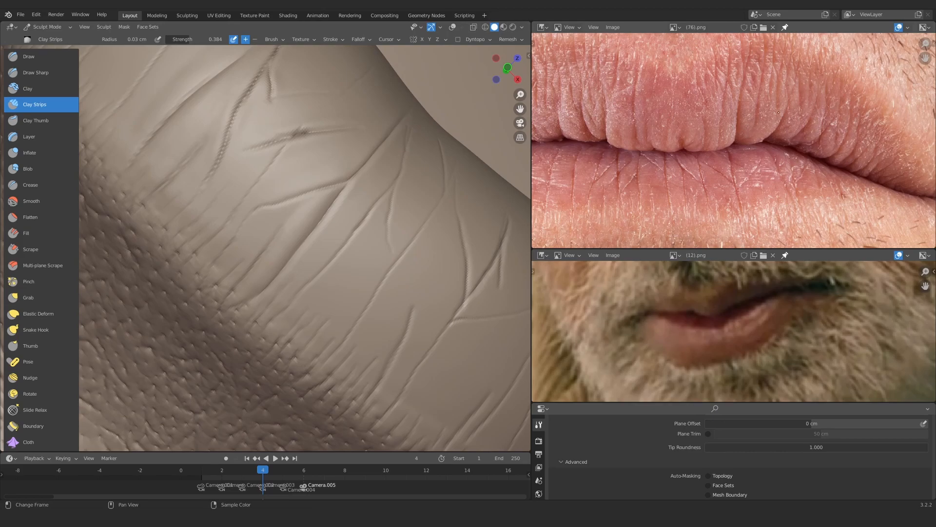
Build up a rounded fold below the side branch, beside the long crease, with Clay Strips at a 0.033 cm radius
ctrl+alt+drag(334, 240, 309, 190)
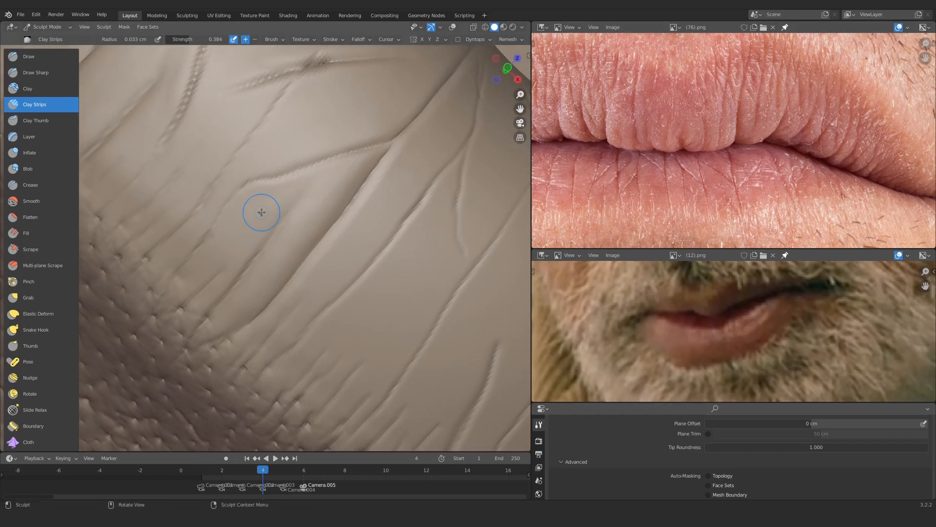
ctrl+alt+drag(232, 258, 292, 171)
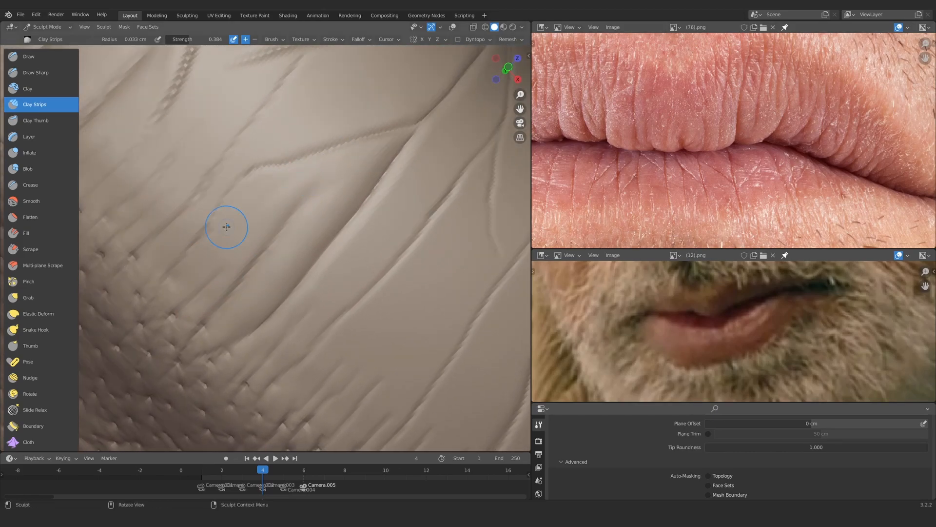
alt+drag(226, 226, 275, 186)
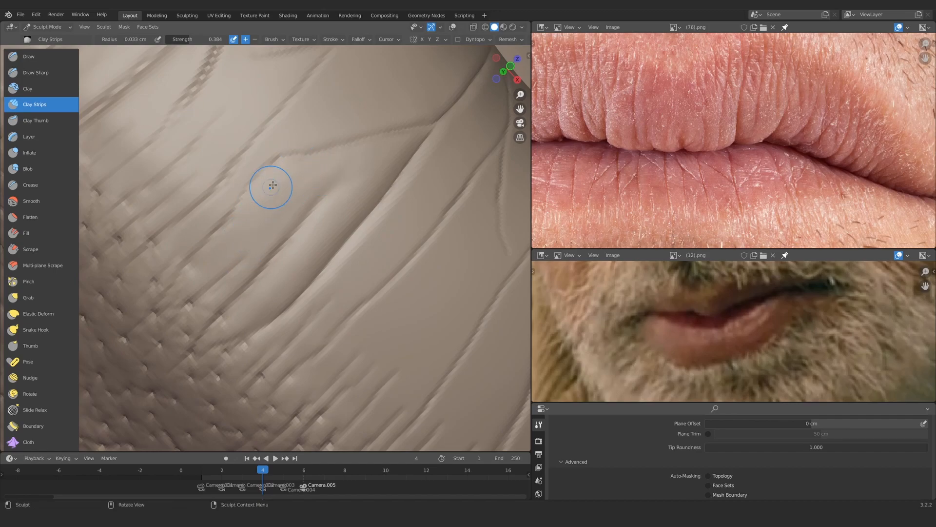
drag(323, 163, 319, 183)
mouse_move(254, 275)
alt+mouse_down()
mouse_move(257, 257)
mouse_move(215, 294)
alt+mouse_up()
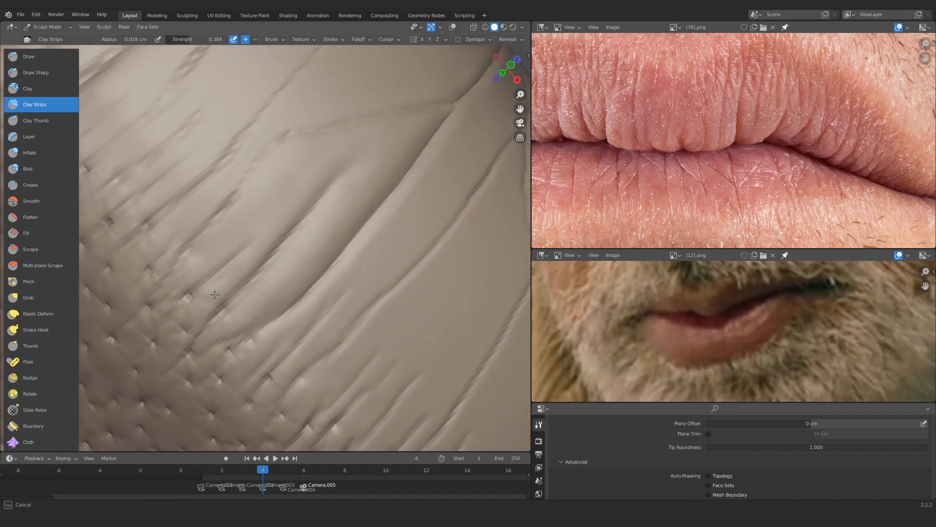
Raise the skin between the short parallel creases near the lip border with Clay Strips at a 0.027 cm radius
key(f)
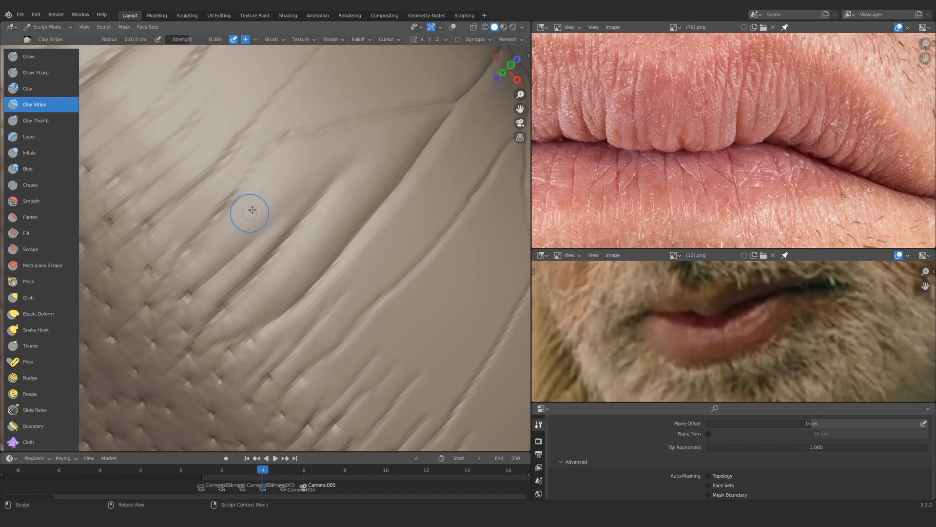
drag(185, 292, 311, 159)
middle_drag(311, 159, 296, 178)
mouse_move(284, 240)
mouse_down()
mouse_move(327, 177)
mouse_move(271, 242)
mouse_move(364, 188)
mouse_move(209, 334)
mouse_move(293, 171)
mouse_move(295, 211)
mouse_up()
ctrl+alt+drag(294, 210, 341, 234)
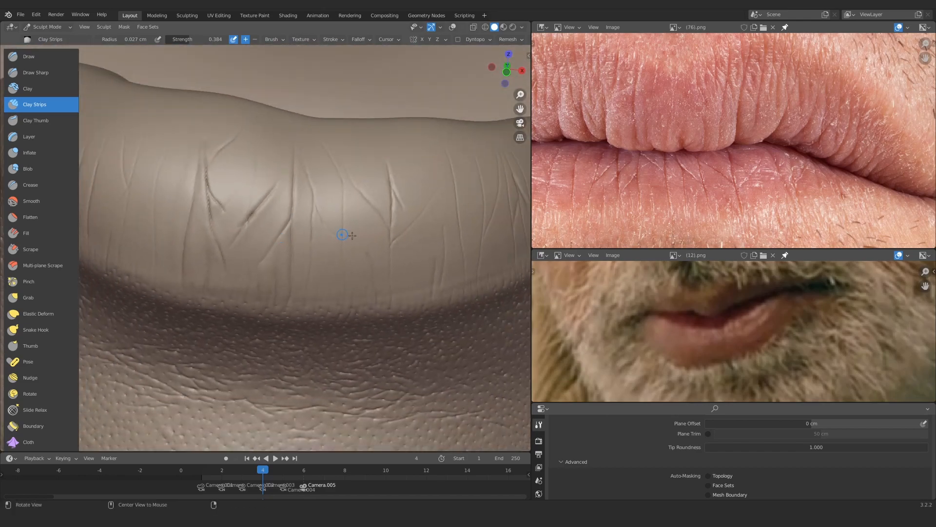
Shift the reference photo to show more lower lip, and enlarge the Clay Strips brush to a 0.044 cm radius around the side branch
alt+drag(605, 195, 639, 175)
ctrl+alt+drag(263, 263, 261, 208)
mouse_move(261, 207)
alt+mouse_down()
mouse_move(269, 200)
mouse_move(312, 234)
alt+mouse_up()
key(f)
click(276, 197)
mouse_move(312, 234)
alt+mouse_down()
mouse_move(273, 273)
mouse_move(280, 156)
alt+mouse_up()
Carve a long diagonal crease across the short horizontal one with Draw Sharp at radius 0.026 cm and strength 0.318
click(39, 72)
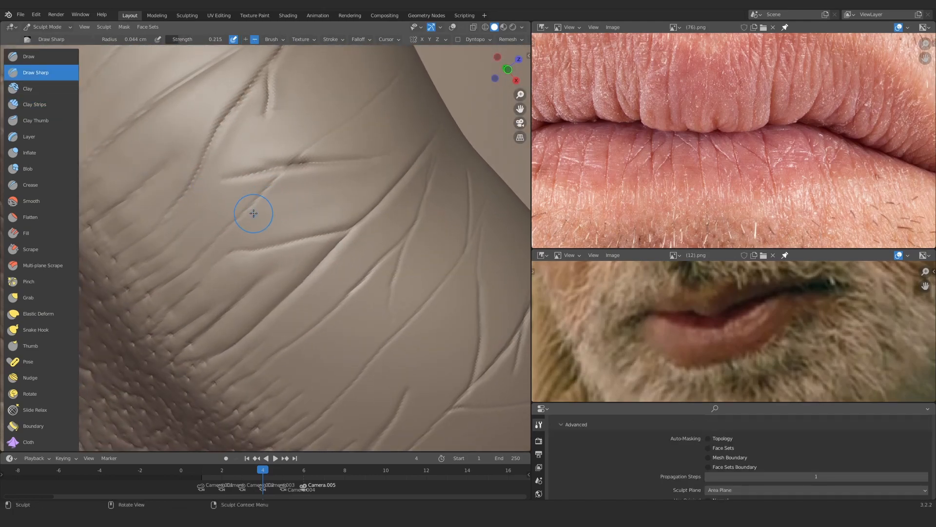
mouse_move(253, 213)
ctrl+alt+mouse_down()
mouse_move(257, 184)
mouse_move(285, 178)
ctrl+alt+mouse_up()
key(f)
click(249, 184)
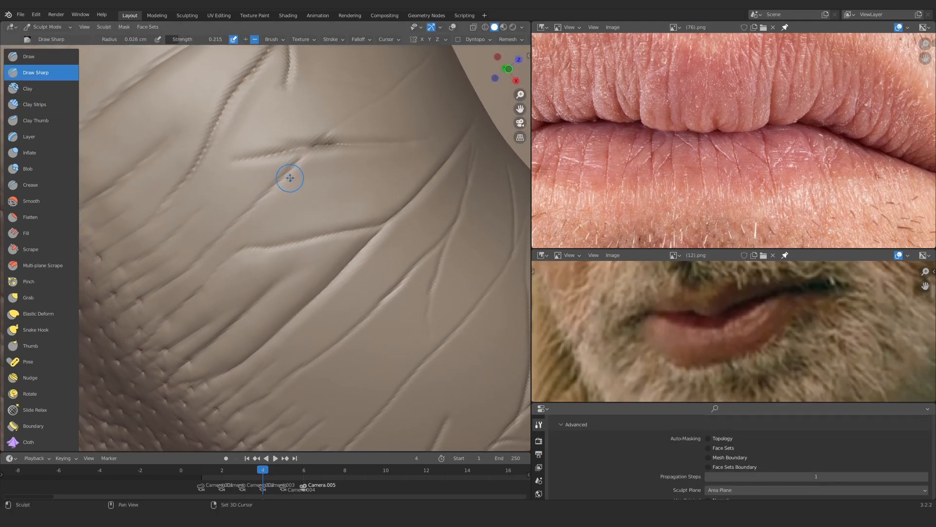
key(shift+f)
click(305, 152)
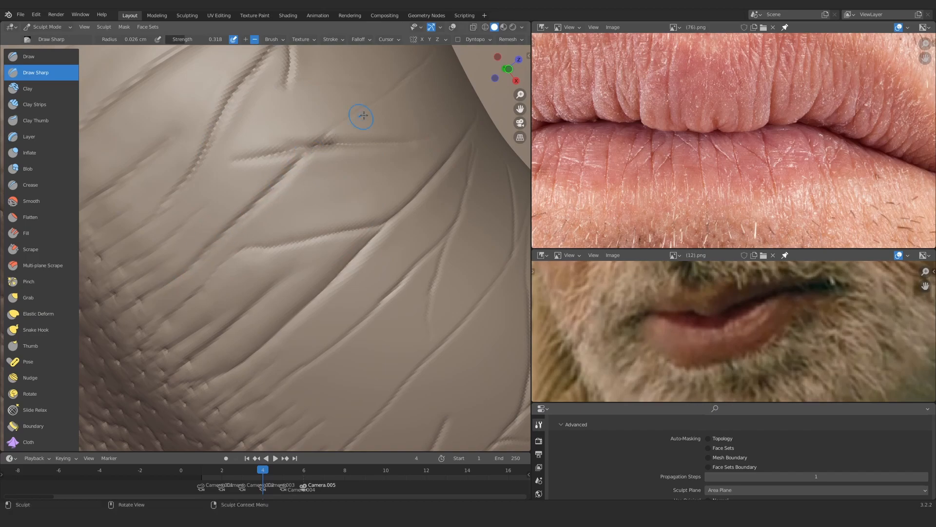
alt+drag(362, 116, 348, 127)
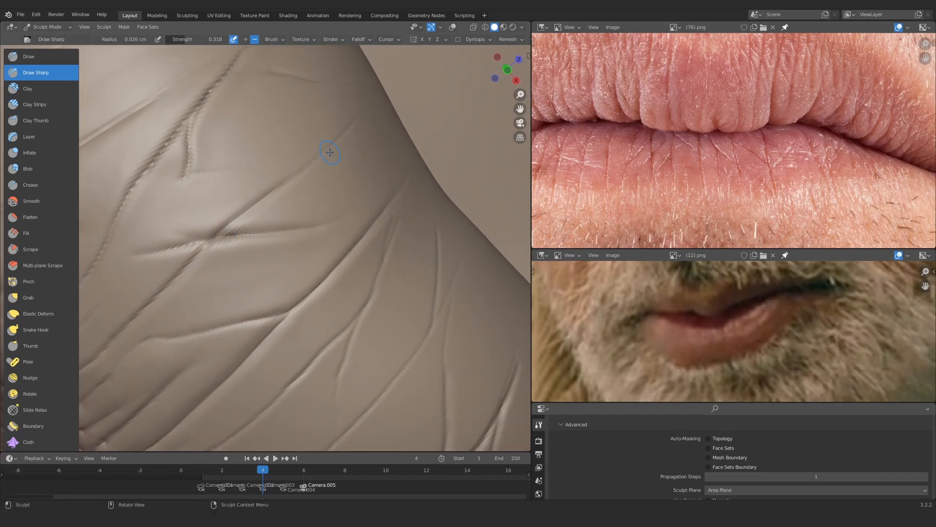
drag(248, 209, 263, 199)
mouse_move(251, 203)
ctrl+alt+mouse_down()
mouse_move(234, 236)
mouse_move(313, 189)
mouse_move(307, 192)
mouse_move(300, 157)
ctrl+alt+mouse_up()
Sharpen the crossing diagonal crease along its length with the Crease brush at radius 0.028 cm and strength 0.250
key(i)
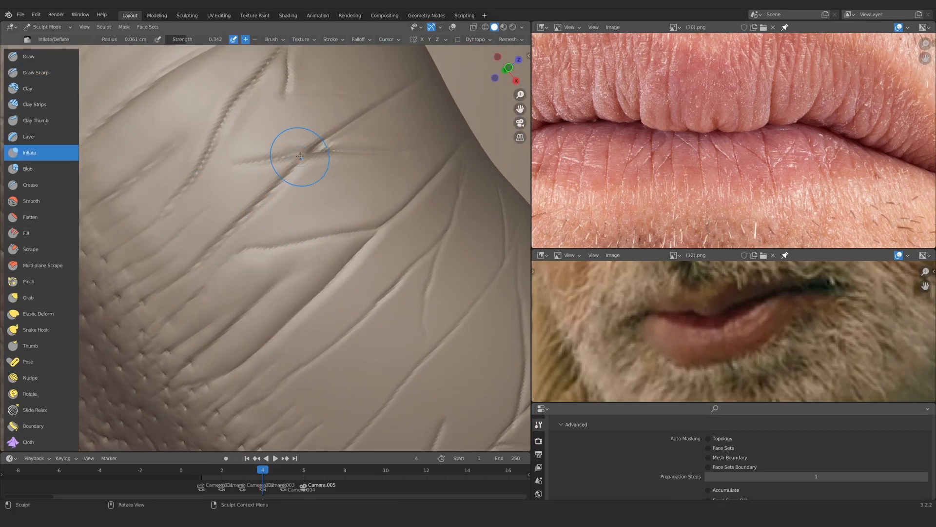
key(shift+c)
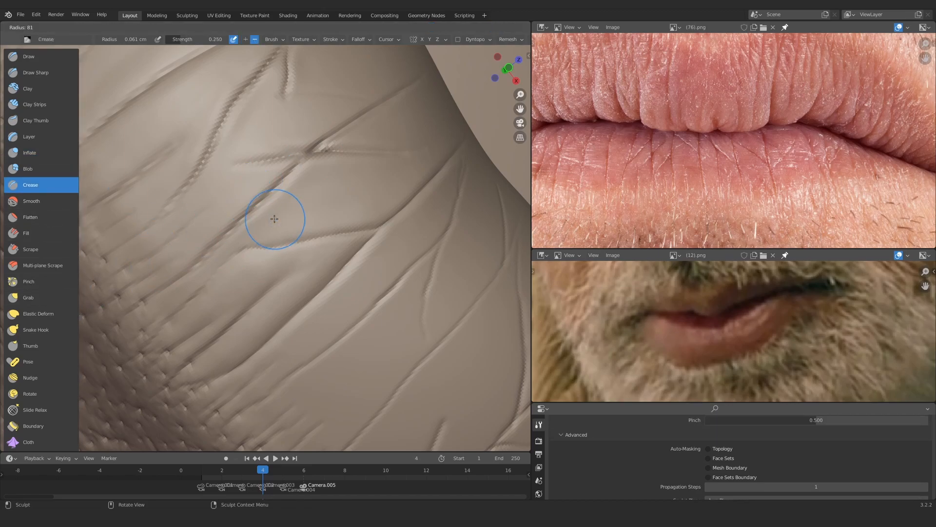
ctrl+alt+drag(272, 213, 269, 182)
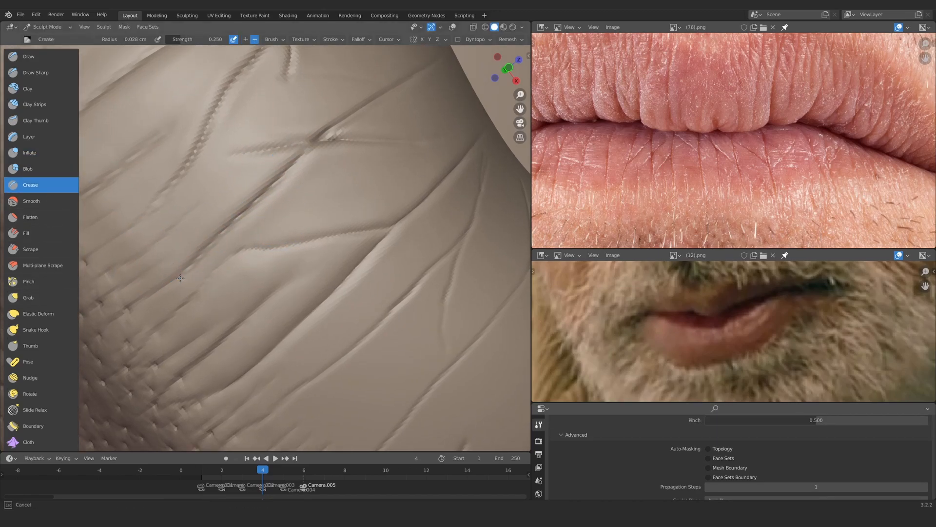
drag(318, 147, 336, 143)
mouse_move(307, 166)
alt+mouse_down()
mouse_move(247, 234)
mouse_move(261, 198)
alt+mouse_up()
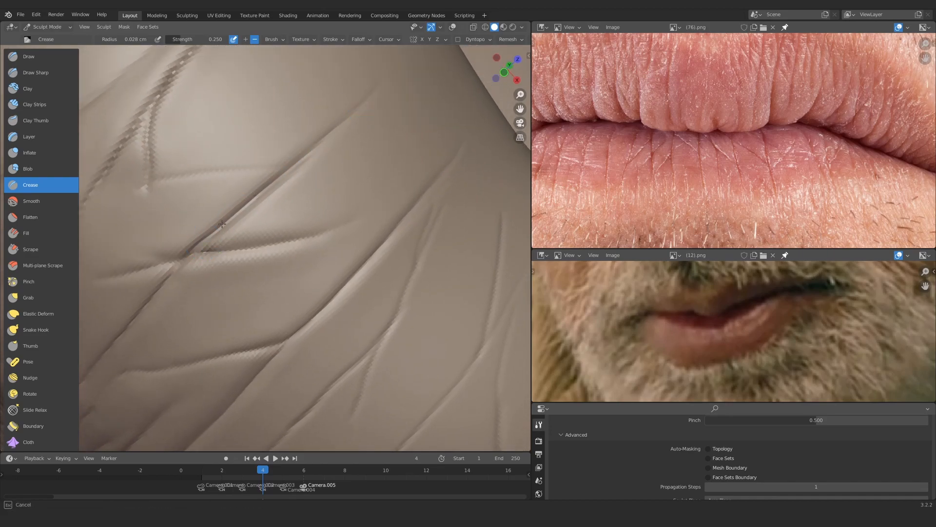
drag(204, 239, 189, 252)
Examine the crossing creases and the surrounding lower lip from several angles and distances
ctrl+alt+drag(230, 168, 234, 215)
alt+drag(234, 214, 243, 209)
mouse_move(287, 263)
ctrl+alt+mouse_down()
mouse_move(292, 233)
mouse_move(248, 229)
mouse_move(298, 231)
ctrl+alt+mouse_up()
alt+drag(474, 236, 371, 238)
mouse_move(204, 225)
ctrl+alt+mouse_down()
mouse_move(203, 202)
mouse_move(200, 253)
mouse_move(429, 283)
ctrl+alt+mouse_up()
ctrl+alt+drag(429, 282, 437, 249)
mouse_move(439, 124)
alt+shift+mouse_down()
mouse_move(361, 151)
mouse_move(307, 185)
alt+shift+mouse_up()
mouse_move(362, 149)
ctrl+alt+mouse_down()
mouse_move(339, 272)
mouse_move(170, 259)
ctrl+alt+mouse_up()
mouse_move(263, 263)
ctrl+alt+mouse_down()
mouse_move(237, 166)
mouse_move(275, 244)
ctrl+alt+mouse_up()
Build up the skin folds around the crossing creases with the Clay Strips brush at strength 0.384
key(c)
alt+drag(275, 244, 271, 265)
mouse_move(270, 266)
ctrl+alt+mouse_down()
mouse_move(273, 222)
mouse_move(298, 217)
mouse_move(293, 174)
ctrl+alt+mouse_up()
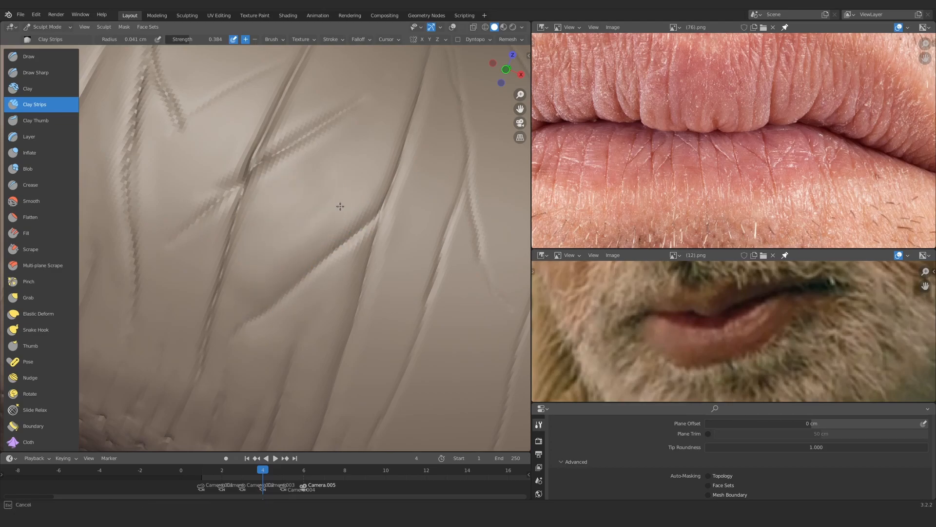
ctrl+alt+drag(324, 146, 302, 214)
mouse_move(288, 244)
ctrl+alt+mouse_down()
mouse_move(280, 226)
mouse_move(288, 201)
ctrl+alt+mouse_up()
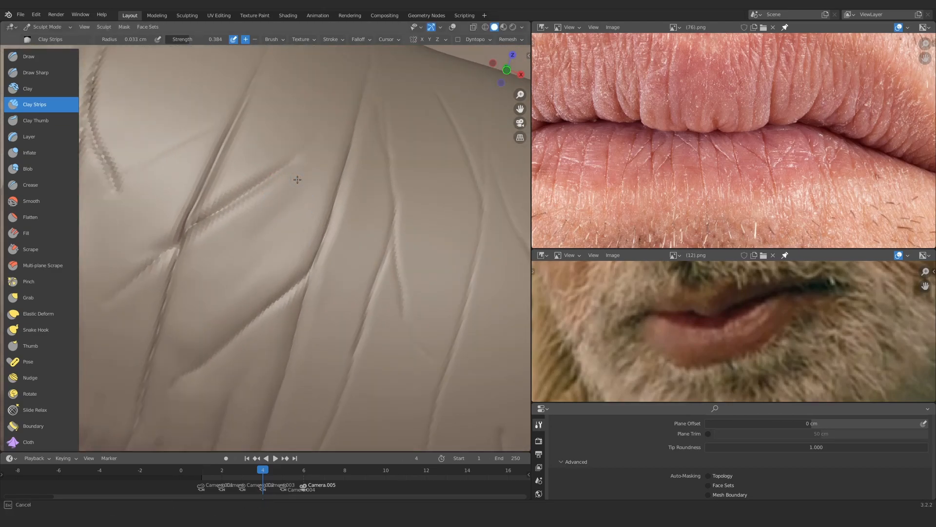
Set the Clay Strips tip roundness to 0.701 and build up the skin between the crossing creases at radius 0.046 cm
drag(784, 451, 717, 451)
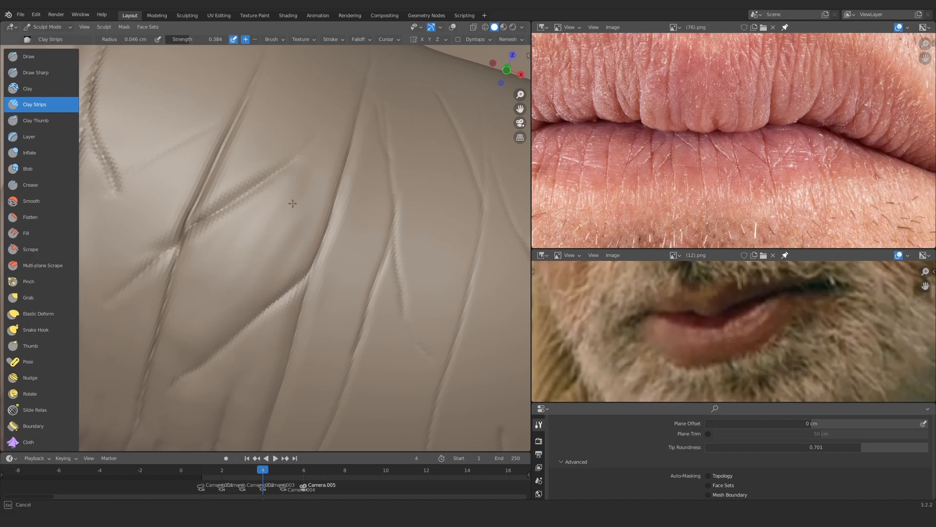
ctrl+alt+drag(288, 203, 258, 295)
ctrl+alt+drag(261, 293, 265, 261)
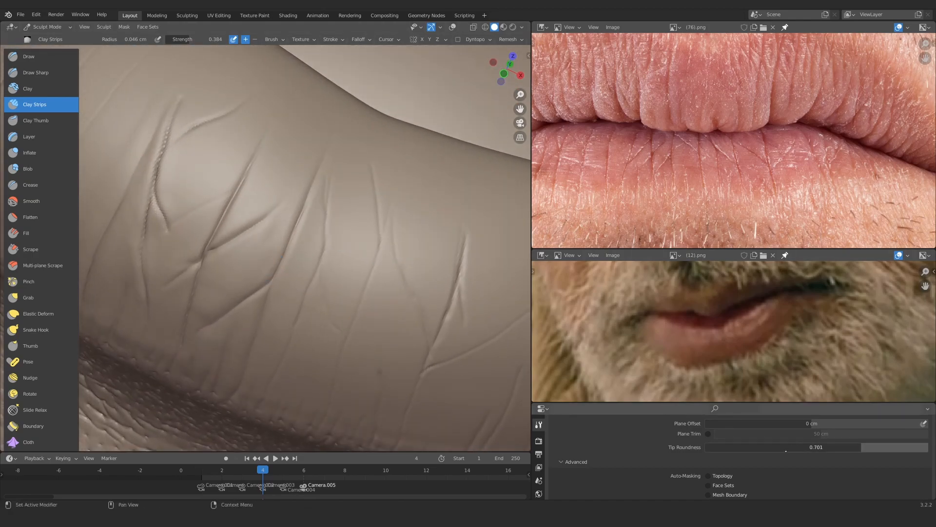
Raise the Clay Strips tip roundness to 0.910 and fill out the folds beside the long diagonal creases at radius 0.039 cm
drag(745, 449, 786, 450)
mouse_move(297, 243)
ctrl+alt+mouse_down()
mouse_move(259, 223)
mouse_move(262, 205)
mouse_move(238, 248)
mouse_move(268, 205)
mouse_move(263, 153)
ctrl+alt+mouse_up()
key(f)
click(260, 210)
drag(267, 145, 276, 271)
mouse_move(276, 271)
ctrl+alt+mouse_down()
mouse_move(257, 219)
mouse_move(287, 194)
ctrl+alt+mouse_up()
ctrl+alt+drag(280, 253, 259, 191)
drag(259, 191, 312, 166)
ctrl+alt+drag(312, 156, 306, 201)
ctrl+alt+drag(306, 201, 299, 158)
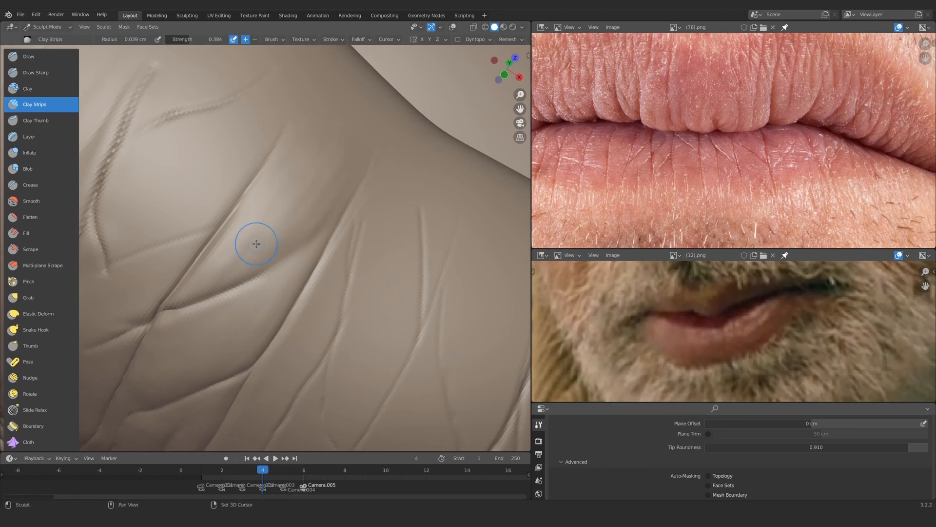
Build up the skin where the long diagonal creases fade toward the lip's inner edge, using Clay Strips at radius 0.06 cm
scroll(312, 191, down, 10)
middle_drag(318, 190, 292, 168)
scroll(288, 214, up, 6)
mouse_move(288, 215)
middle_down()
mouse_move(286, 188)
mouse_move(294, 243)
mouse_move(299, 122)
mouse_move(182, 309)
middle_up()
scroll(278, 236, up, 4)
key(f)
click(276, 187)
scroll(262, 226, down, 6)
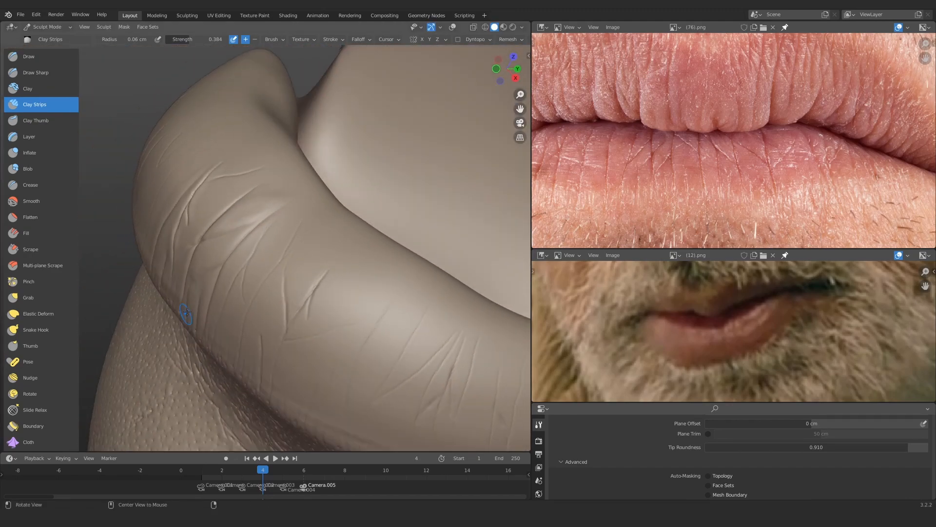
scroll(234, 244, up, 5)
key(f)
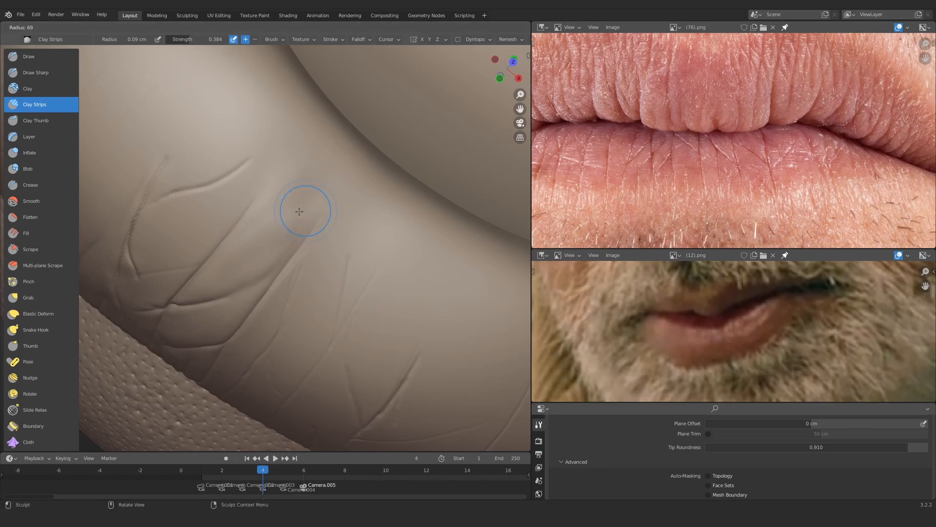
click(325, 210)
drag(328, 187, 273, 247)
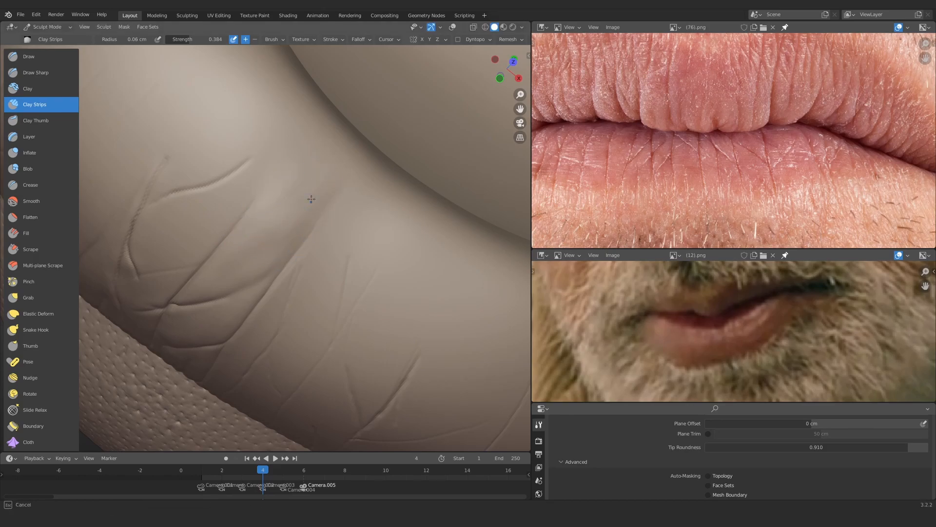
Swell the fold between the two long diagonal creases with Clay Strips at radius 0.07 cm
mouse_move(311, 199)
ctrl+middle_down()
mouse_move(280, 203)
mouse_move(234, 170)
ctrl+middle_up()
ctrl+middle_drag(234, 170, 198, 116)
middle_drag(237, 164, 273, 192)
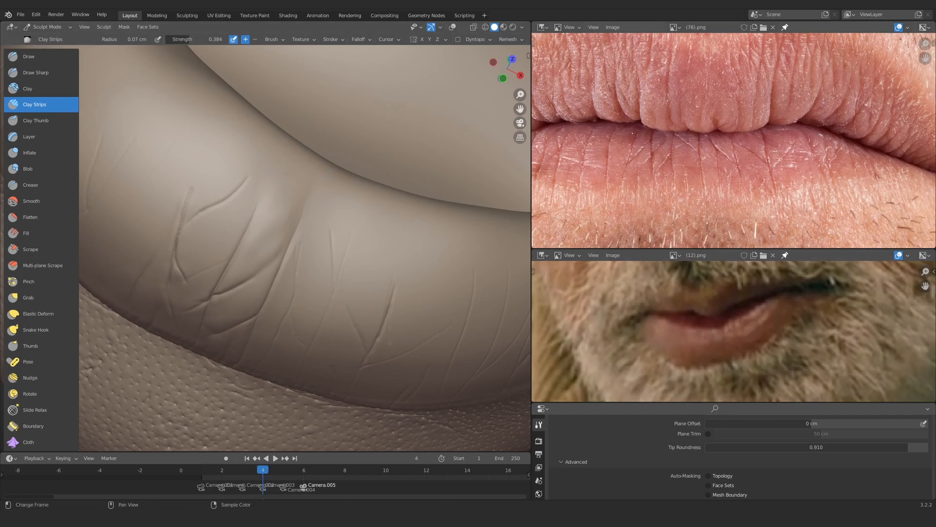
mouse_move(276, 239)
alt+mouse_down()
mouse_move(287, 184)
mouse_move(293, 198)
alt+mouse_up()
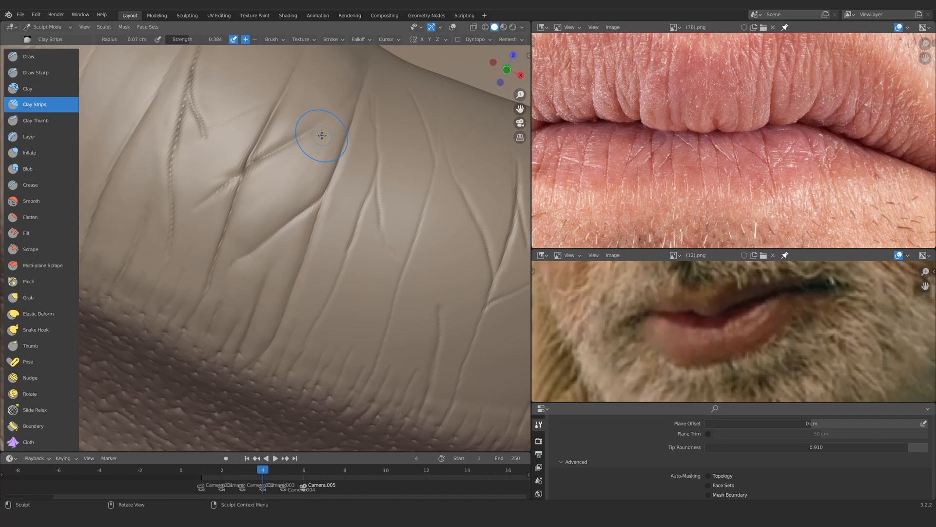
mouse_move(311, 154)
ctrl+alt+mouse_down()
mouse_move(294, 199)
mouse_move(276, 126)
mouse_move(314, 112)
mouse_move(306, 156)
mouse_move(335, 126)
mouse_move(226, 209)
mouse_move(195, 195)
ctrl+alt+mouse_up()
mouse_move(195, 195)
ctrl+alt+mouse_down()
mouse_move(167, 147)
mouse_move(185, 190)
ctrl+alt+mouse_up()
mouse_move(260, 235)
ctrl+alt+mouse_down()
mouse_move(247, 184)
mouse_move(263, 175)
mouse_move(293, 192)
mouse_move(263, 198)
mouse_move(279, 181)
mouse_move(265, 181)
mouse_move(284, 173)
mouse_move(260, 222)
ctrl+alt+mouse_up()
Build up the skin between the creases near the lip's lower border with Clay Strips at radius 0.021 cm
key(f)
click(273, 193)
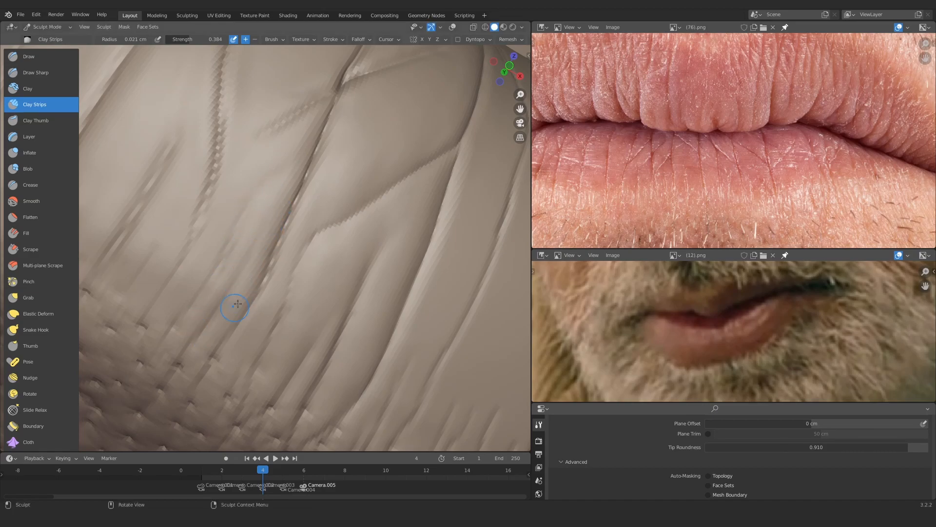
drag(254, 260, 284, 201)
key(f)
click(287, 163)
alt+drag(287, 155, 293, 163)
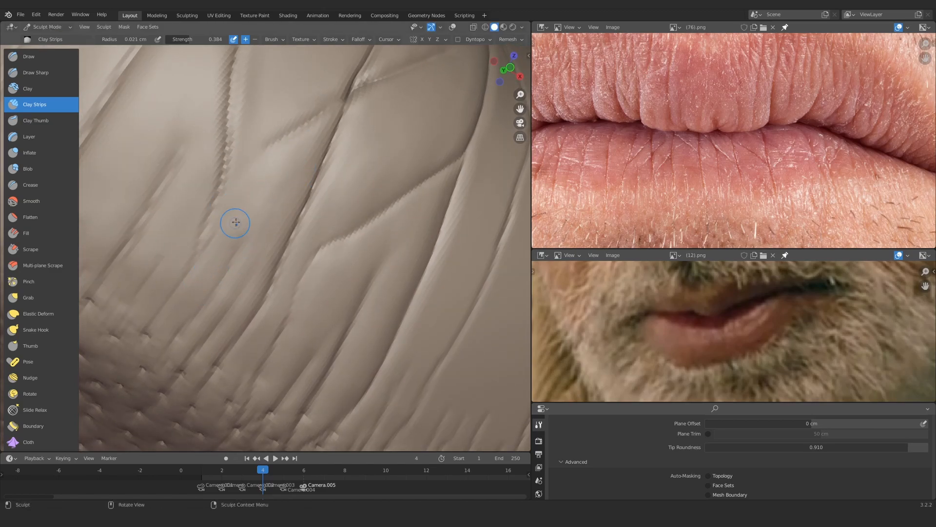
key(f)
click(155, 344)
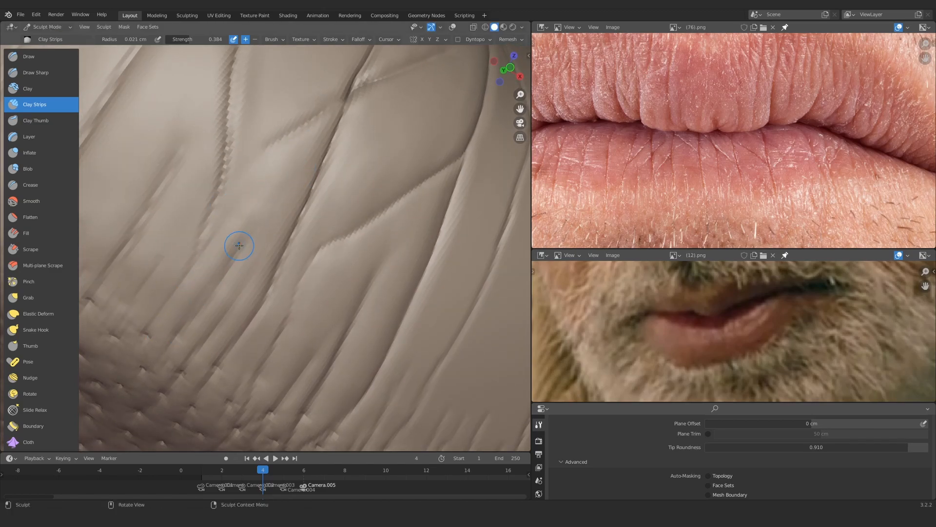
Thicken the folds on both sides of the long crossing crease with Clay Strips at radius 0.03 cm
middle_drag(226, 223, 241, 215)
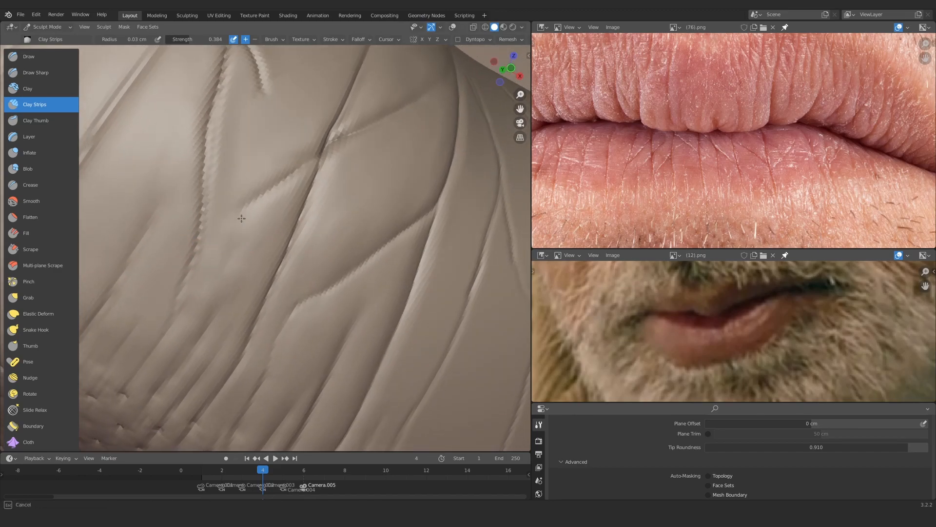
drag(241, 215, 233, 241)
scroll(279, 145, down, 8)
mouse_move(280, 145)
middle_down()
mouse_move(273, 195)
mouse_move(295, 217)
middle_up()
scroll(295, 217, up, 8)
ctrl+drag(263, 204, 344, 161)
mouse_move(334, 140)
ctrl+middle_down()
mouse_move(221, 213)
mouse_move(288, 219)
mouse_move(296, 188)
ctrl+middle_up()
ctrl+middle_drag(289, 282, 266, 215)
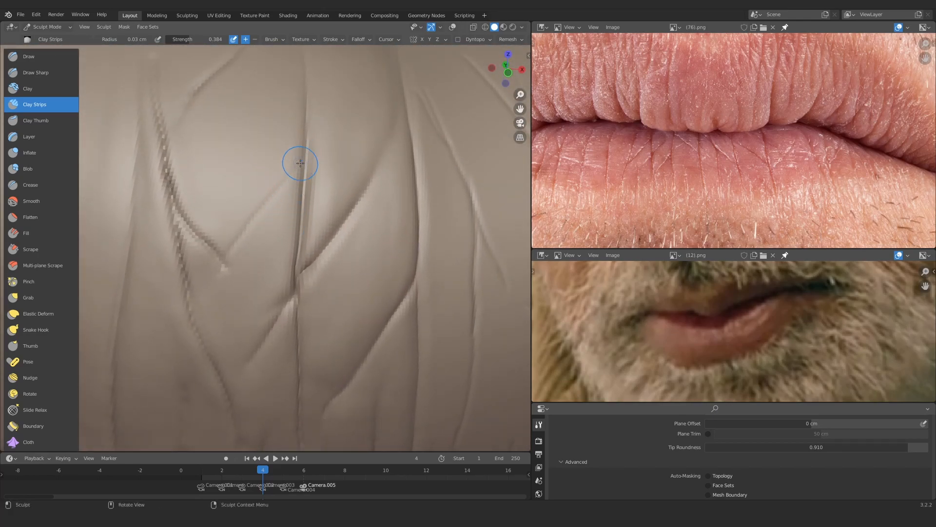
ctrl+middle_drag(290, 171, 284, 209)
mouse_move(283, 249)
ctrl+middle_down()
mouse_move(278, 213)
mouse_move(287, 177)
mouse_move(298, 171)
ctrl+middle_up()
Carve a diagonal crease linking the long crease to the neighbouring fork with Draw Sharp at radius 0.026 cm, strength 0.318, and sharpen its junction with Crease
click(36, 72)
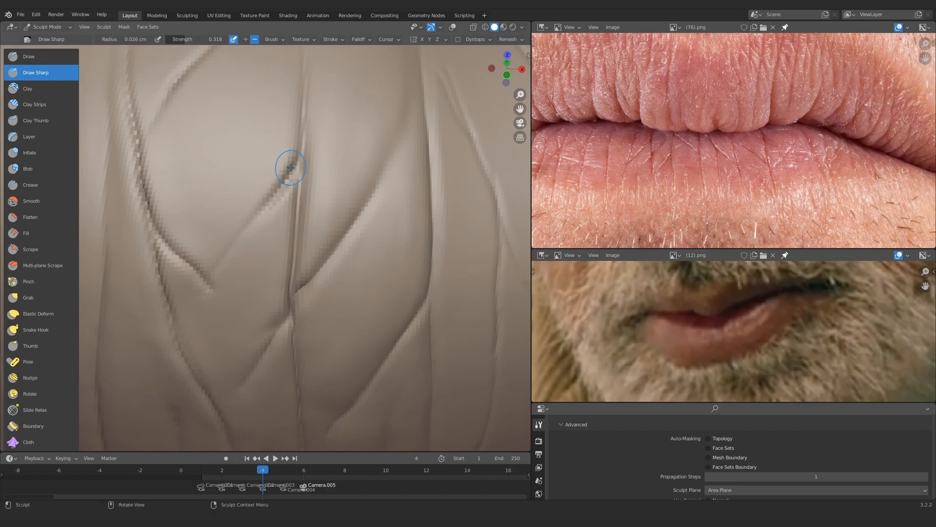
drag(272, 202, 248, 227)
mouse_move(252, 198)
ctrl+middle_down()
mouse_move(251, 226)
mouse_move(259, 195)
ctrl+middle_up()
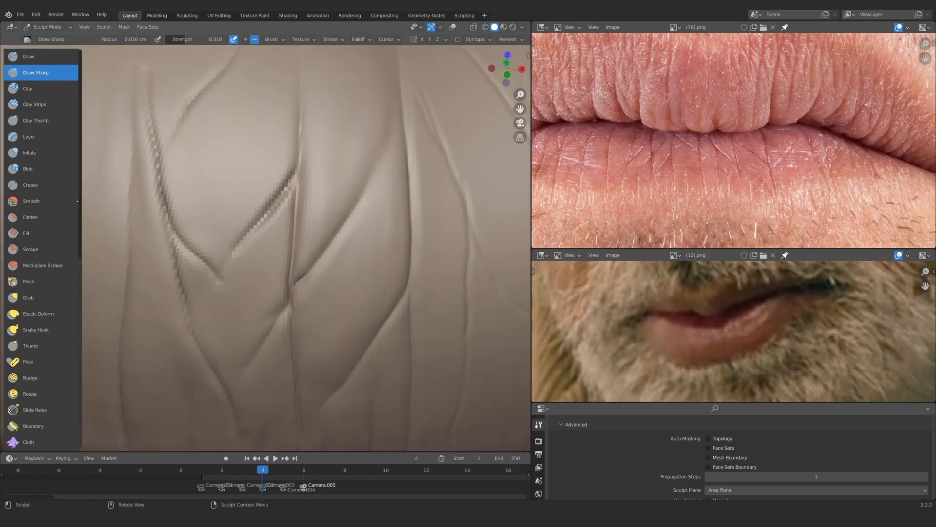
key(shift+c)
drag(300, 156, 295, 166)
Puff up the skin along the linking diagonal crease with the Inflate brush at radius 0.022 cm and strength 0.342
key(i)
ctrl+middle_drag(279, 209, 304, 144)
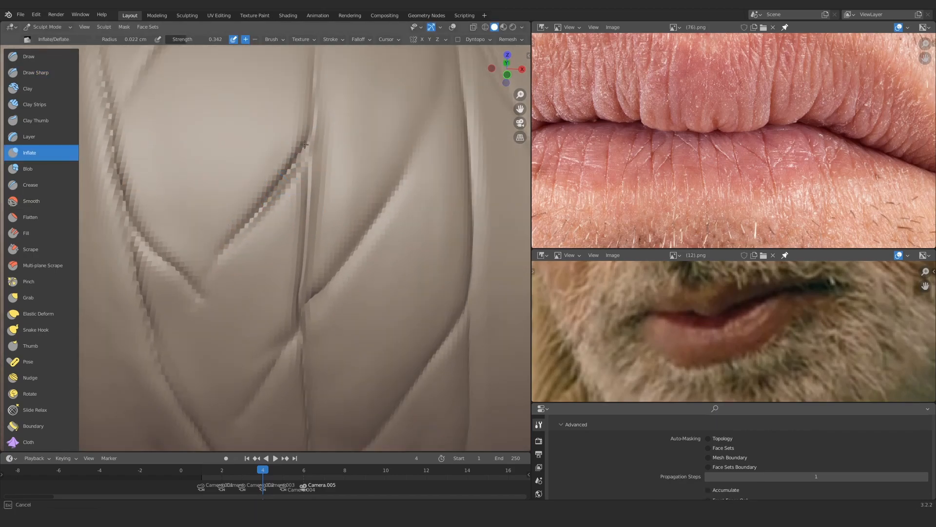
drag(273, 188, 258, 204)
ctrl+middle_drag(258, 204, 260, 249)
mouse_move(261, 249)
middle_down()
mouse_move(267, 219)
mouse_move(284, 264)
mouse_move(251, 243)
mouse_move(258, 273)
middle_up()
mouse_move(263, 220)
middle_down()
mouse_move(274, 186)
mouse_move(263, 146)
middle_up()
drag(259, 223, 222, 240)
Build up the skin below the linking diagonal crease with Clay Strips at strength 0.384
key(c)
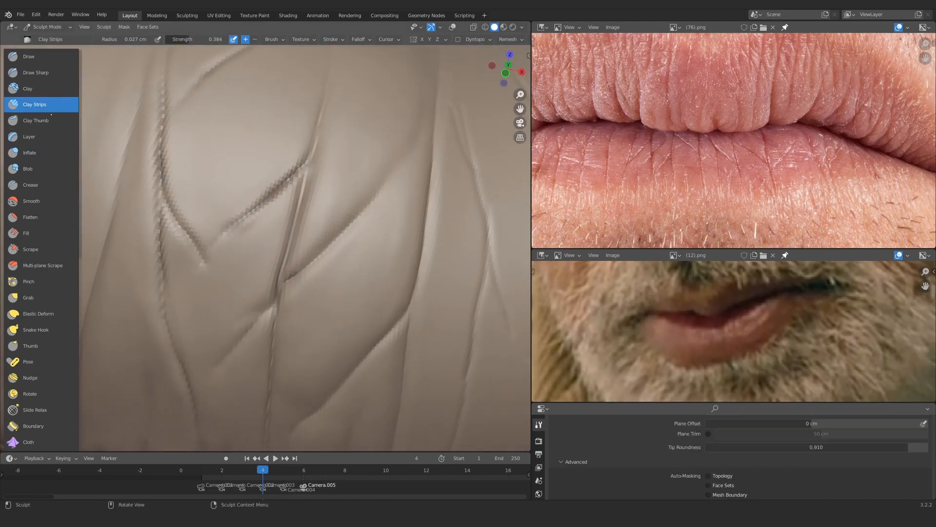
middle_drag(268, 209, 274, 229)
drag(292, 198, 244, 231)
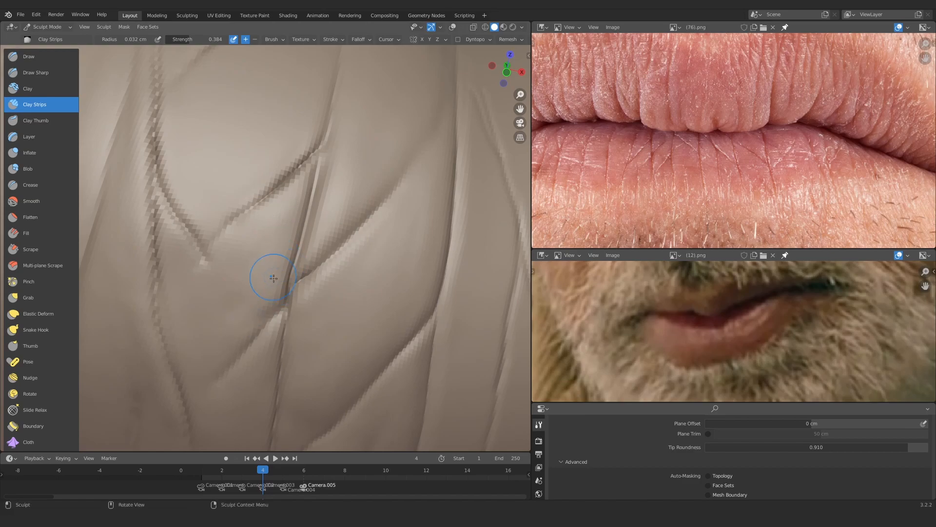
Carve a tiny side branch off the lower crease junction with Draw Sharp at radius 0.019 cm and strength 0.318
ctrl+middle_drag(273, 276, 288, 256)
middle_drag(288, 256, 298, 234)
click(39, 73)
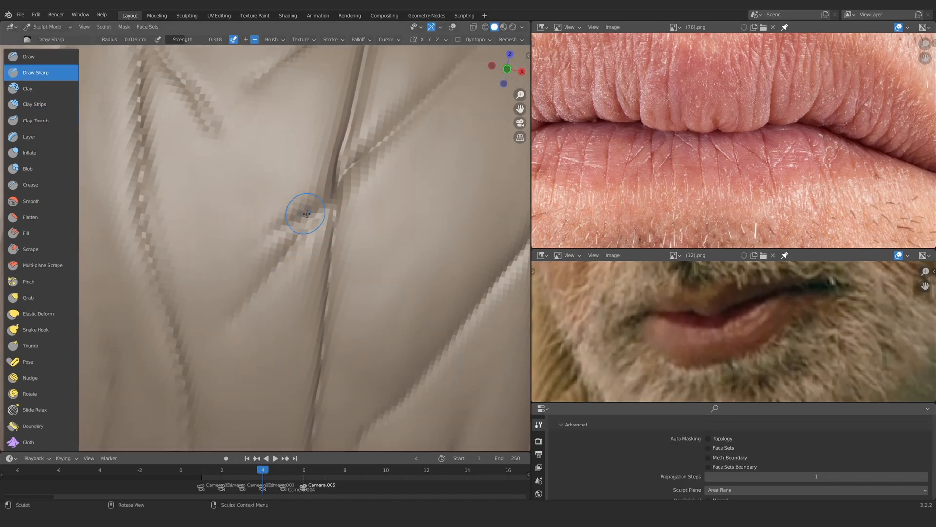
mouse_move(306, 213)
ctrl+alt+mouse_down()
mouse_move(259, 314)
mouse_move(293, 224)
mouse_move(259, 183)
ctrl+alt+mouse_up()
Build up the skin between the tiny side branch and the neighbouring fork with Clay Strips at radius about 0.03 cm
key(c)
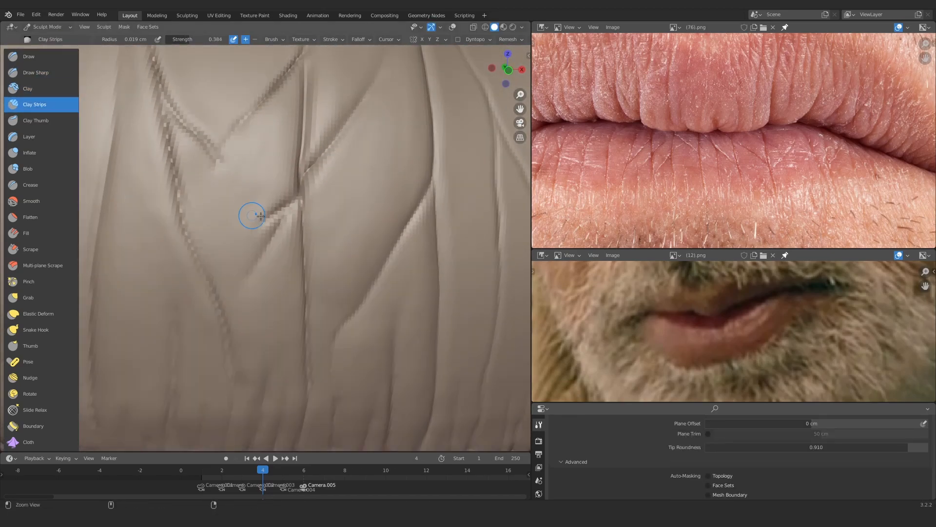
ctrl+middle_drag(261, 215, 280, 202)
ctrl+middle_drag(258, 133, 257, 193)
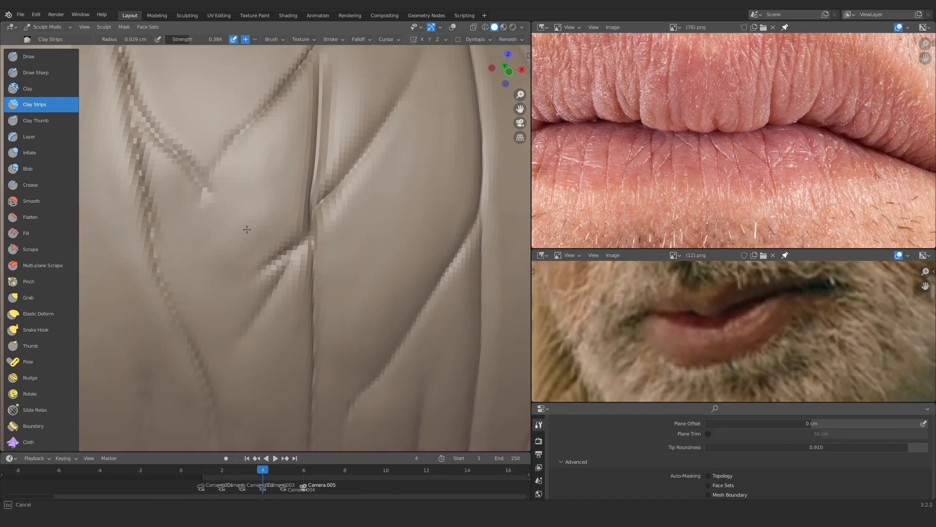
drag(247, 229, 249, 239)
middle_drag(245, 263, 240, 253)
drag(240, 253, 227, 266)
middle_drag(223, 285, 220, 277)
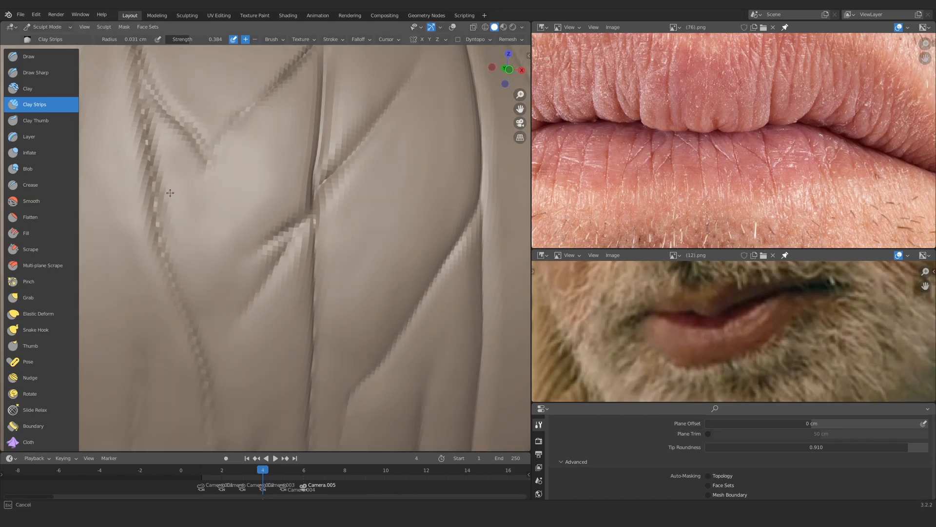
mouse_move(170, 193)
ctrl+middle_down()
mouse_move(215, 232)
mouse_move(309, 157)
mouse_move(284, 215)
mouse_move(259, 200)
mouse_move(271, 276)
ctrl+middle_up()
mouse_move(270, 275)
middle_down()
mouse_move(262, 265)
mouse_move(282, 240)
mouse_move(257, 318)
mouse_move(247, 236)
mouse_move(230, 294)
middle_up()
mouse_move(254, 223)
middle_down()
mouse_move(254, 210)
mouse_move(287, 262)
mouse_move(273, 288)
middle_up()
mouse_move(273, 288)
ctrl+middle_down()
mouse_move(257, 249)
mouse_move(263, 222)
ctrl+middle_up()
Inflate the folds running down to the lip's lower border at radius 0.022 cm and strength 0.342
key(i)
mouse_move(183, 312)
ctrl+middle_down()
mouse_move(171, 279)
mouse_move(213, 254)
ctrl+middle_up()
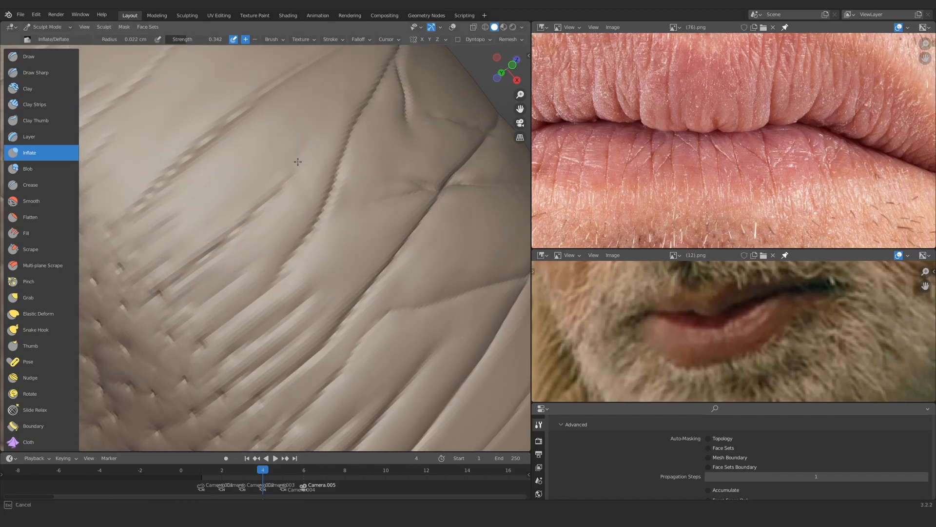
mouse_move(297, 162)
ctrl+middle_down()
mouse_move(281, 234)
mouse_move(263, 230)
ctrl+middle_up()
ctrl+middle_drag(214, 234, 176, 176)
Carve a short diagonal crease above the lip's lower border with the Crease brush at strength 0.431, and resize Clay Strips for its edges
key(shift+c)
ctrl+middle_drag(199, 245, 269, 251)
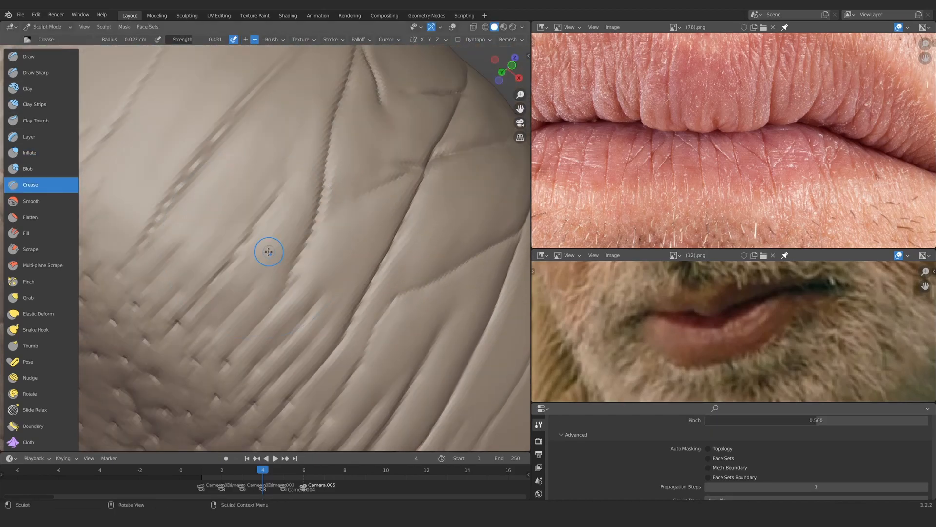
alt+drag(268, 252, 244, 273)
key(f)
drag(175, 326, 234, 258)
mouse_move(234, 258)
ctrl+alt+mouse_down()
mouse_move(276, 194)
mouse_move(250, 284)
mouse_move(249, 268)
ctrl+alt+mouse_up()
click(34, 104)
key(f)
click(257, 244)
Deepen the short crease and extend it toward the pored skin at the lip's lower border with the Crease brush at strength 0.431
click(30, 185)
key(f)
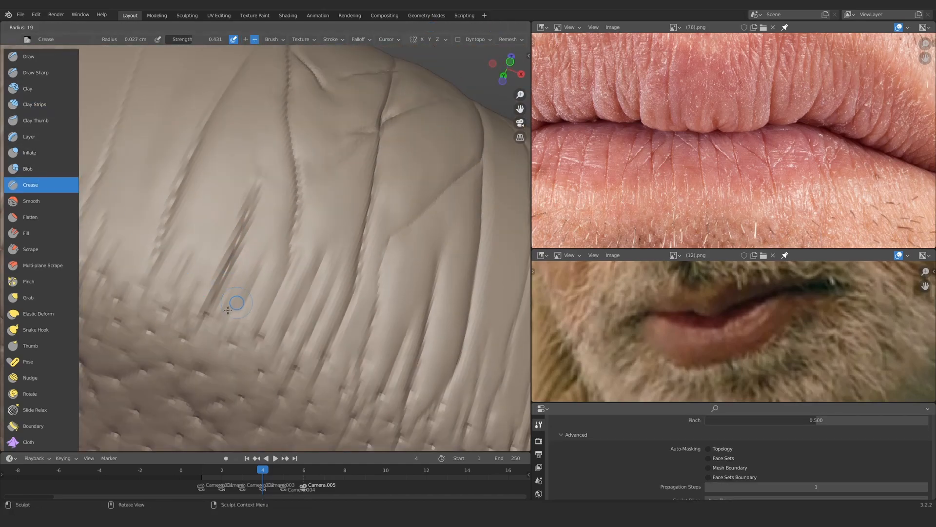
click(228, 310)
alt+drag(228, 310, 234, 293)
drag(219, 298, 244, 239)
key(f)
click(238, 317)
mouse_move(229, 302)
mouse_down()
mouse_move(251, 248)
mouse_move(253, 351)
mouse_up()
mouse_move(254, 351)
alt+mouse_down()
mouse_move(253, 407)
mouse_move(255, 351)
alt+mouse_up()
ctrl+alt+drag(255, 351, 262, 220)
drag(248, 200, 244, 146)
Build up the skin folds between the forked creases with Clay Strips at strength 0.384, adjusting the brush radius to each fold
click(34, 104)
mouse_move(331, 234)
ctrl+alt+mouse_down()
mouse_move(339, 303)
mouse_move(318, 198)
mouse_move(365, 198)
ctrl+alt+mouse_up()
mouse_move(303, 273)
ctrl+alt+mouse_down()
mouse_move(261, 205)
mouse_move(258, 176)
ctrl+alt+mouse_up()
key(f)
click(278, 195)
drag(274, 197, 299, 203)
key(f)
mouse_move(245, 238)
ctrl+alt+mouse_down()
mouse_move(253, 222)
mouse_move(314, 208)
mouse_move(263, 222)
mouse_move(205, 347)
mouse_move(220, 234)
ctrl+alt+mouse_up()
click(257, 230)
key(f)
click(234, 215)
mouse_move(235, 212)
mouse_down()
mouse_move(244, 190)
mouse_move(273, 195)
mouse_up()
Round out the fold enclosed by the curved upper crease and the linking diagonal crease, using Clay Strips at radius 0.048 cm
mouse_move(293, 252)
ctrl+alt+mouse_down()
mouse_move(306, 235)
mouse_move(240, 279)
mouse_move(274, 324)
mouse_move(292, 247)
ctrl+alt+mouse_up()
key(f)
click(312, 233)
mouse_move(294, 244)
alt+mouse_down()
mouse_move(316, 237)
mouse_move(304, 249)
alt+mouse_up()
mouse_move(316, 222)
mouse_down()
mouse_move(303, 209)
mouse_move(285, 225)
mouse_up()
mouse_move(265, 229)
ctrl+alt+mouse_down()
mouse_move(257, 266)
mouse_move(266, 239)
ctrl+alt+mouse_up()
mouse_move(269, 229)
mouse_down()
mouse_move(278, 205)
mouse_move(274, 219)
mouse_up()
alt+drag(273, 222, 262, 244)
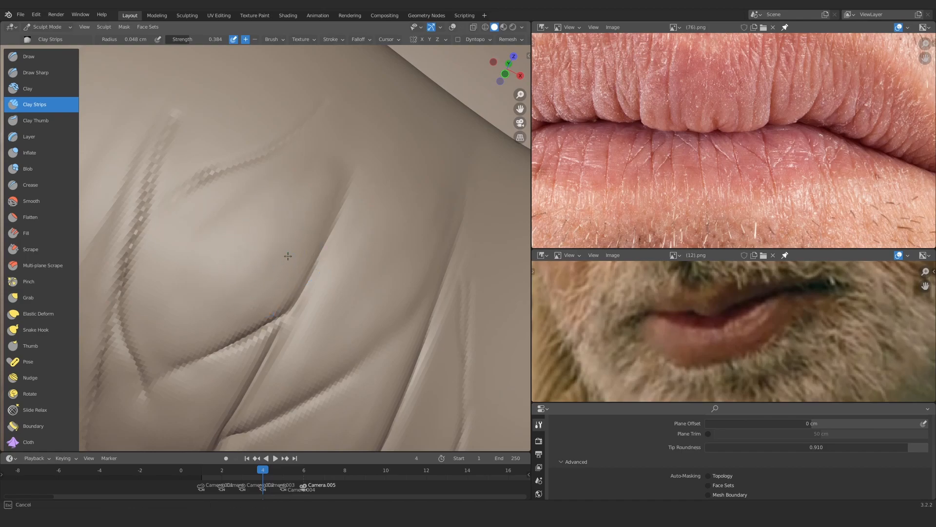
Refine the enclosed fold's edges along the surrounding creases with Clay Strips at radii of 0.032 and 0.027 cm
mouse_move(288, 256)
alt+mouse_down()
mouse_move(251, 236)
mouse_move(309, 188)
mouse_move(177, 242)
alt+mouse_up()
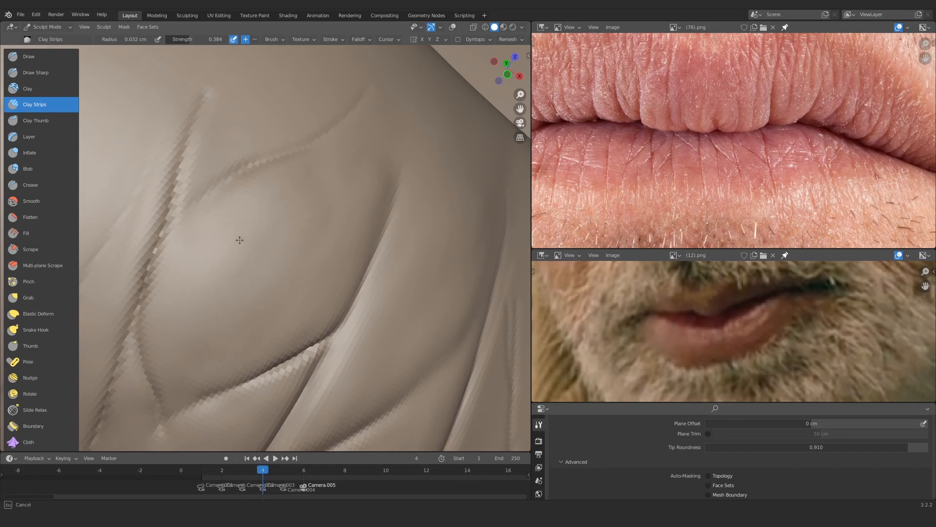
alt+drag(240, 239, 291, 242)
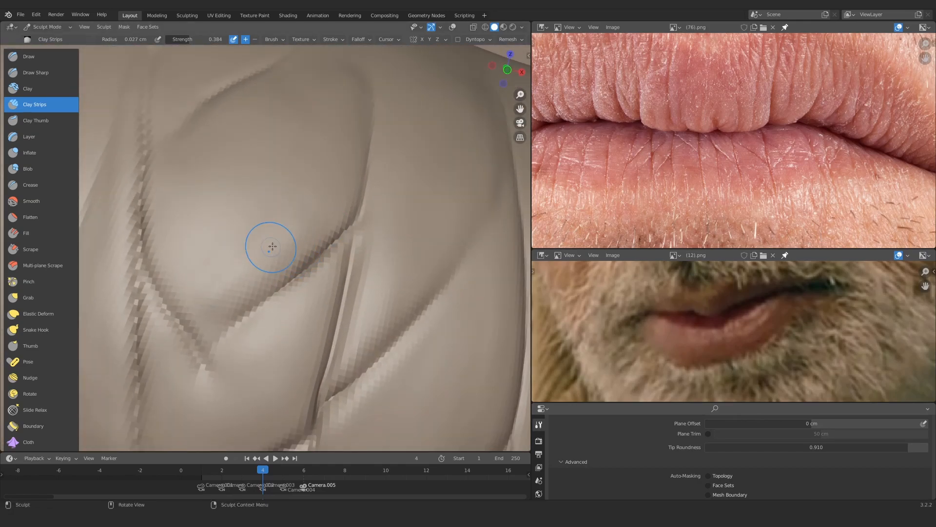
mouse_move(293, 201)
alt+mouse_down()
mouse_move(247, 305)
mouse_move(292, 243)
mouse_move(303, 212)
alt+mouse_up()
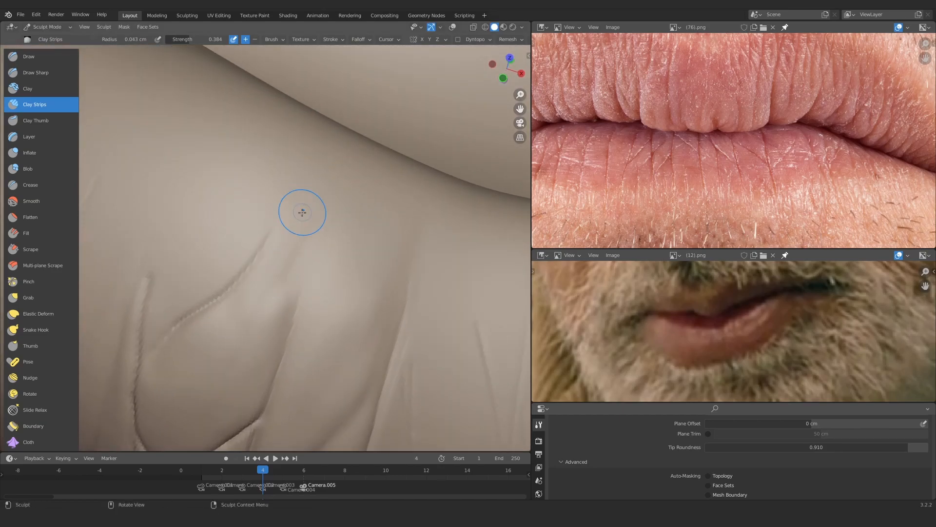
Build up and blend the skin above the curved upper crease with Clay Strips at radii of 0.029 and 0.047 cm
alt+drag(273, 309, 231, 261)
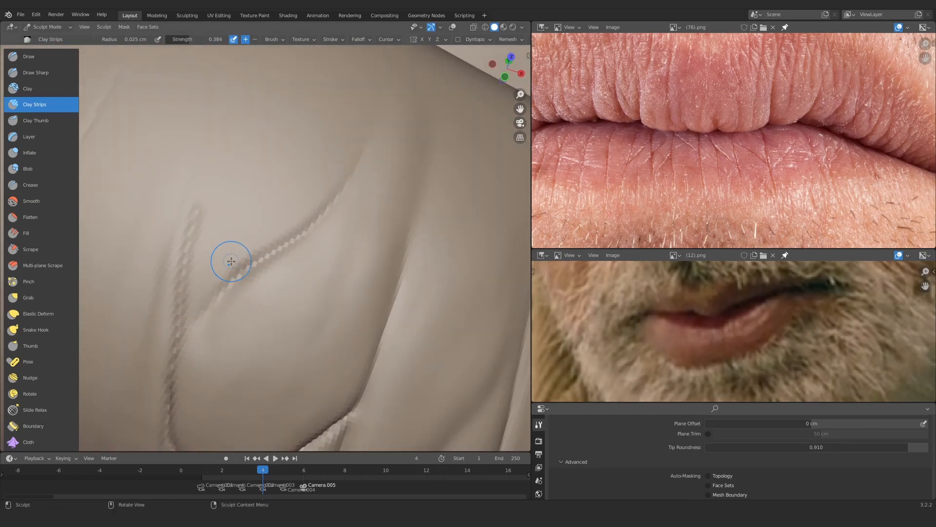
drag(195, 299, 204, 270)
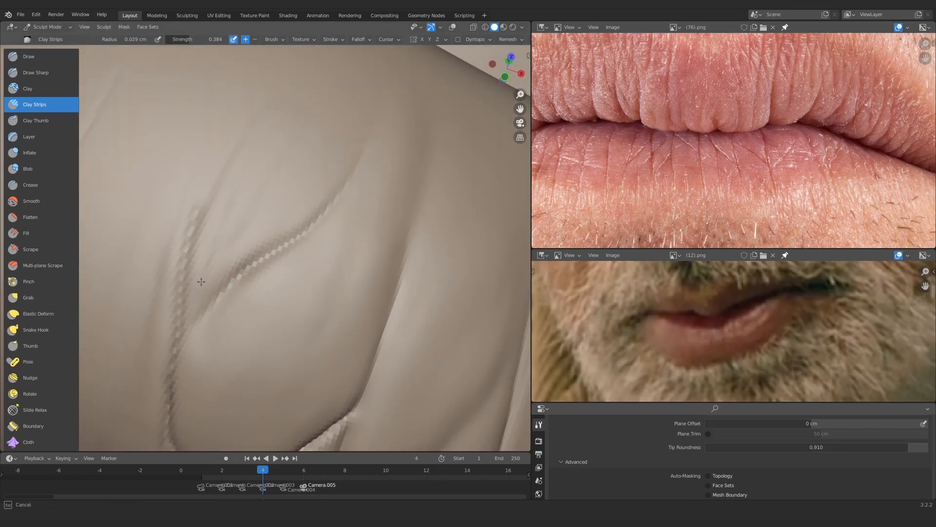
mouse_move(259, 205)
mouse_down()
mouse_move(219, 244)
mouse_move(235, 230)
mouse_up()
middle_drag(266, 217, 276, 238)
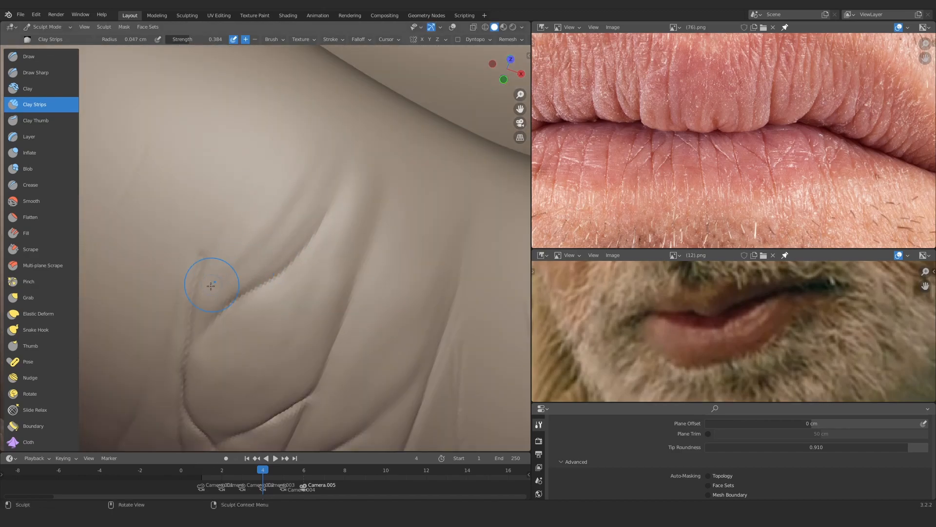
middle_drag(299, 161, 300, 159)
drag(225, 279, 239, 234)
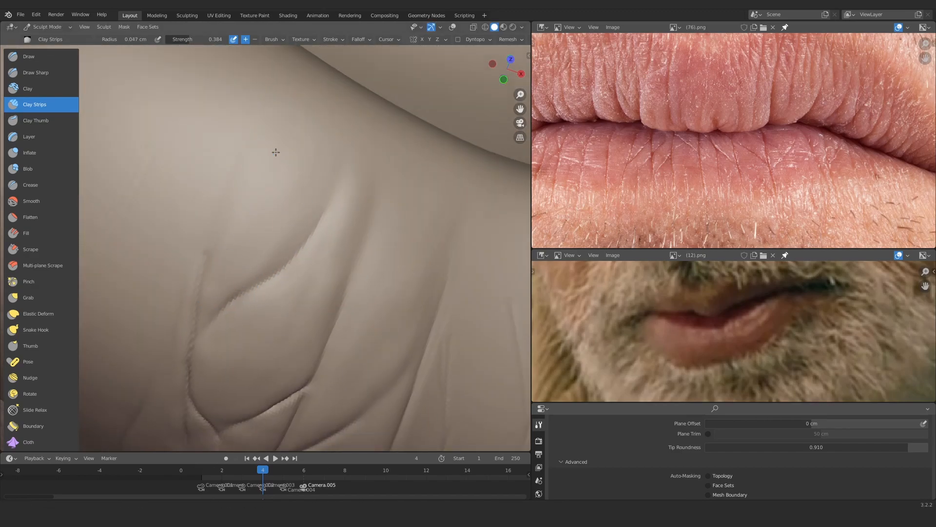
Build up the skin above the long diagonal crease near the lip border using Clay Strips at radii of 0.022 and 0.042 cm
mouse_move(276, 151)
ctrl+middle_down()
mouse_move(274, 269)
mouse_move(251, 246)
mouse_move(275, 214)
mouse_move(280, 236)
mouse_move(314, 266)
mouse_move(318, 201)
mouse_move(273, 244)
mouse_move(236, 245)
ctrl+middle_up()
key(f)
click(236, 263)
shift+middle_drag(284, 224, 234, 287)
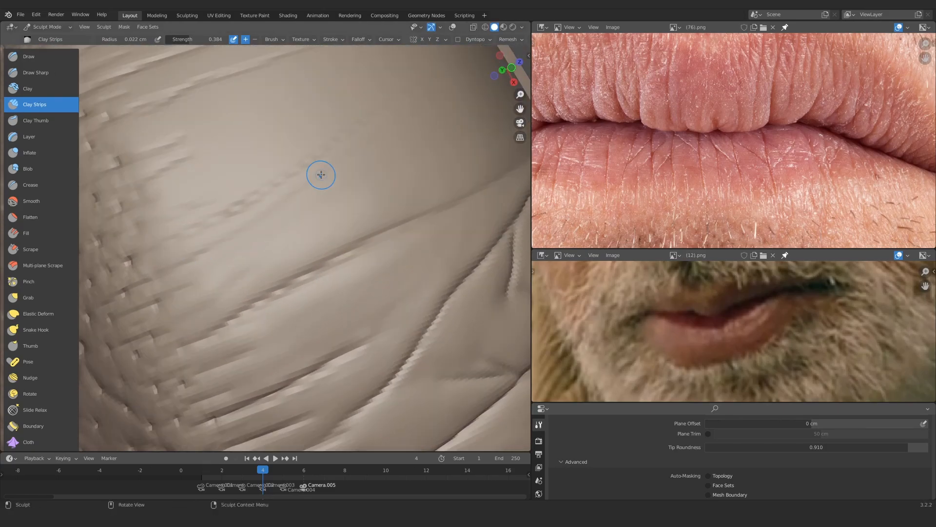
key(f)
click(337, 234)
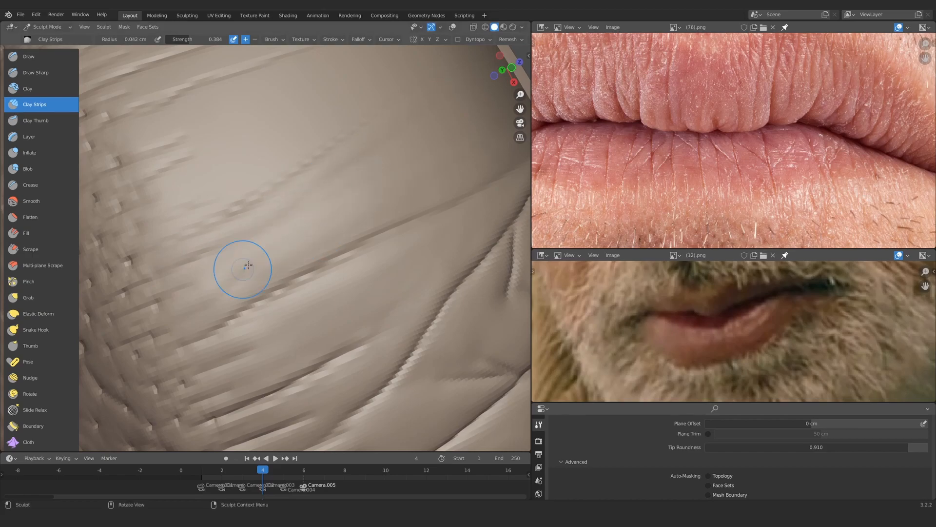
middle_drag(487, 146, 310, 243)
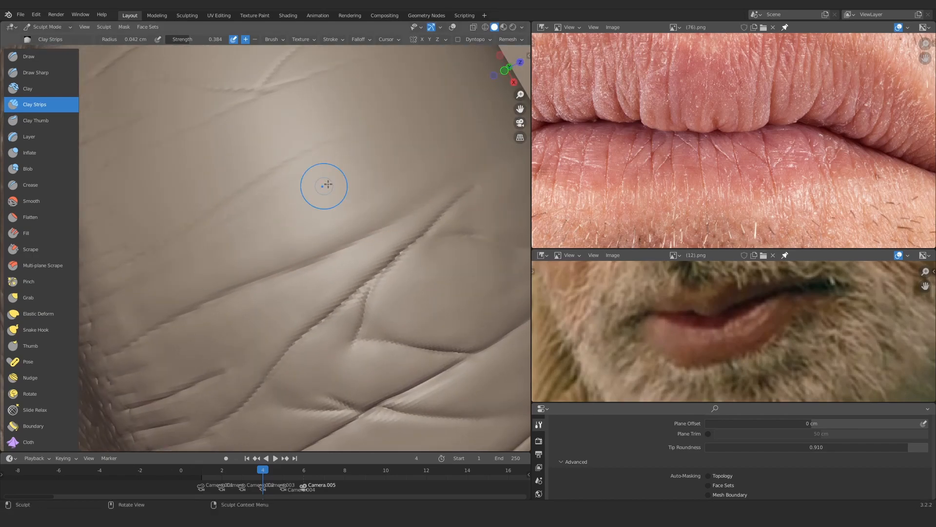
Round out the fold above the forked crease using Clay Strips at radii of 0.042 and 0.021 cm
middle_drag(324, 184, 385, 184)
mouse_move(472, 156)
mouse_down()
mouse_move(445, 188)
mouse_move(455, 203)
mouse_up()
mouse_move(390, 207)
alt+mouse_down()
mouse_move(359, 212)
mouse_move(464, 160)
mouse_move(296, 237)
alt+mouse_up()
alt+drag(433, 184, 228, 258)
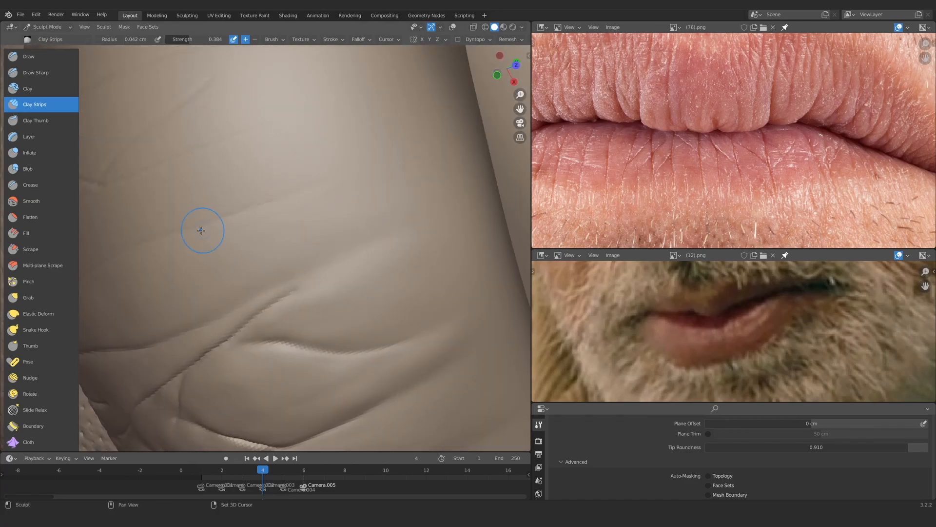
mouse_move(201, 230)
alt+mouse_down()
mouse_move(180, 297)
mouse_move(292, 234)
alt+mouse_up()
mouse_move(292, 234)
ctrl+alt+mouse_down()
mouse_move(314, 271)
mouse_move(361, 310)
mouse_move(278, 302)
ctrl+alt+mouse_up()
mouse_move(278, 302)
ctrl+alt+mouse_down()
mouse_move(287, 264)
mouse_move(271, 234)
mouse_move(254, 226)
mouse_move(265, 217)
ctrl+alt+mouse_up()
key(f)
click(242, 226)
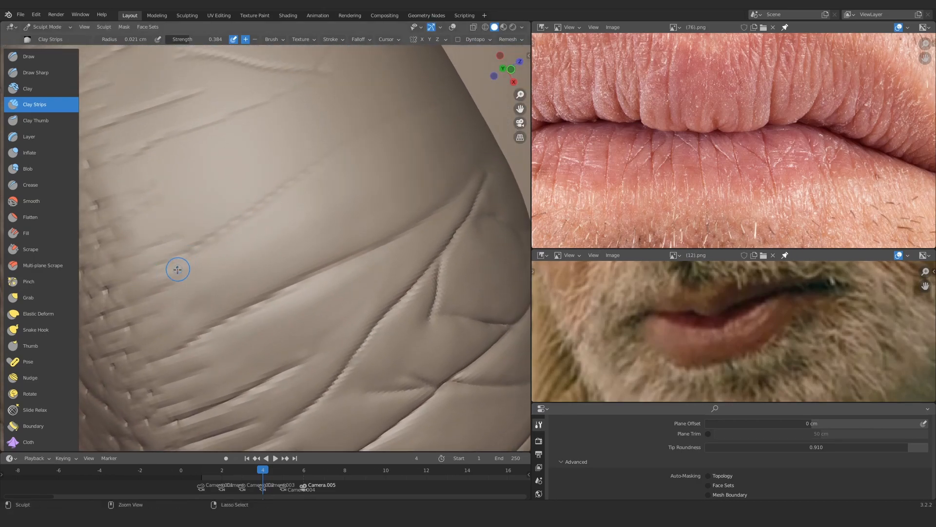
alt+drag(326, 171, 278, 228)
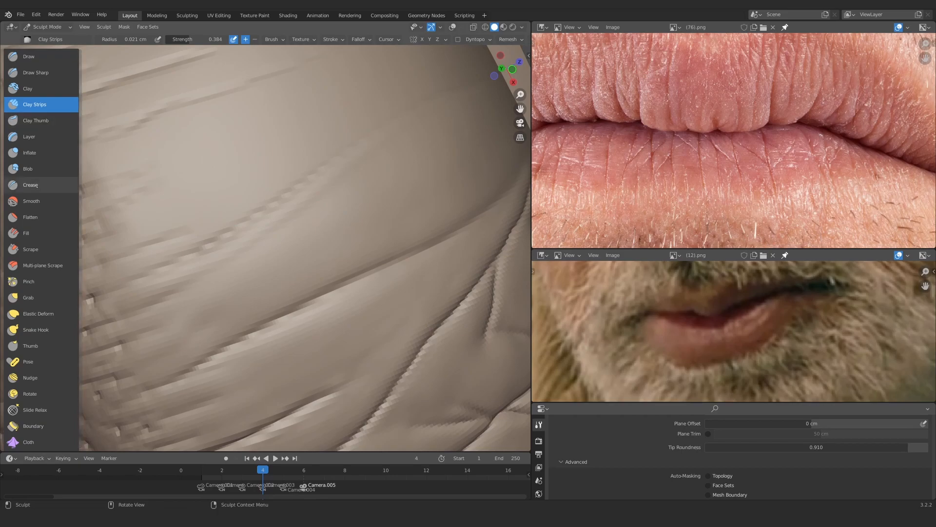
Deepen the faint diagonal crease above the forked wrinkles with the Crease brush, starting at radius 0.011 cm and strength 0.431
click(47, 185)
ctrl+alt+drag(224, 251, 228, 227)
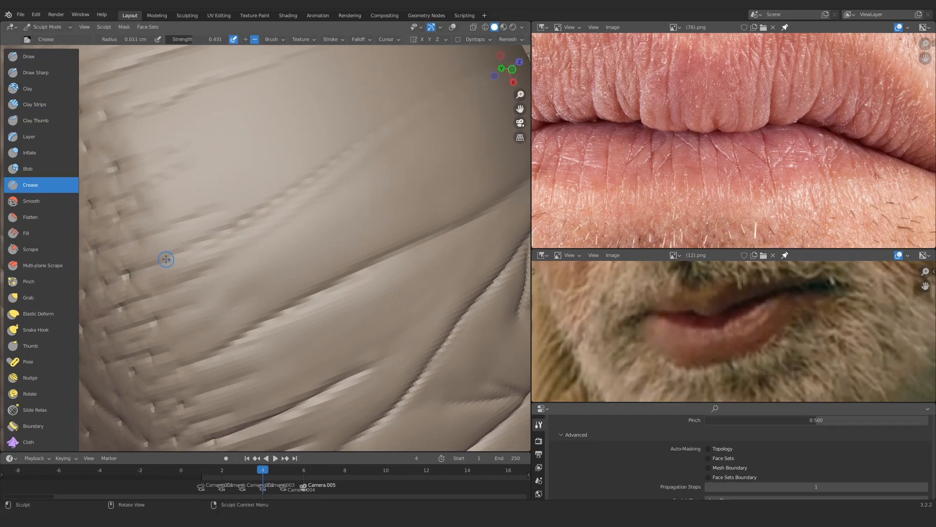
mouse_move(319, 148)
ctrl+alt+mouse_down()
mouse_move(335, 184)
mouse_move(327, 168)
ctrl+alt+mouse_up()
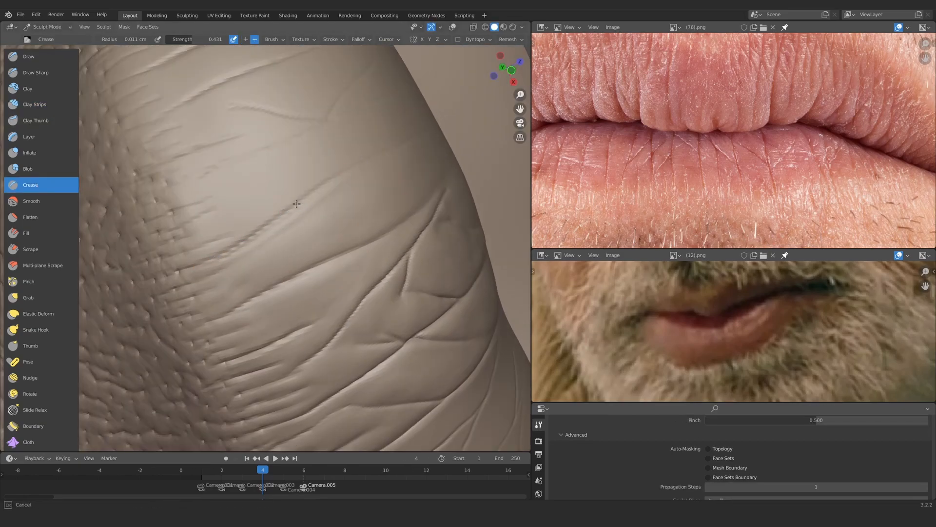
mouse_move(297, 204)
ctrl+alt+mouse_down()
mouse_move(299, 253)
mouse_move(278, 214)
mouse_move(253, 234)
mouse_move(283, 215)
ctrl+alt+mouse_up()
key(i)
key(f)
click(286, 239)
drag(290, 205, 336, 146)
mouse_move(292, 219)
ctrl+alt+mouse_down()
mouse_move(278, 314)
mouse_move(283, 263)
mouse_move(271, 217)
mouse_move(299, 198)
ctrl+alt+mouse_up()
Build up the wide skin fold between the deepened diagonal crease and the forked crease using Clay Strips, starting at radius 0.042 cm
click(36, 104)
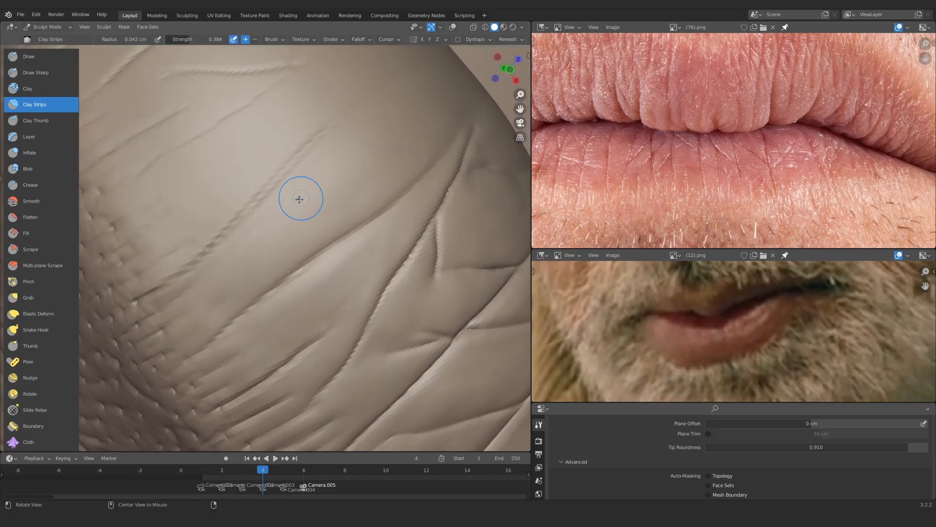
alt+drag(224, 309, 305, 209)
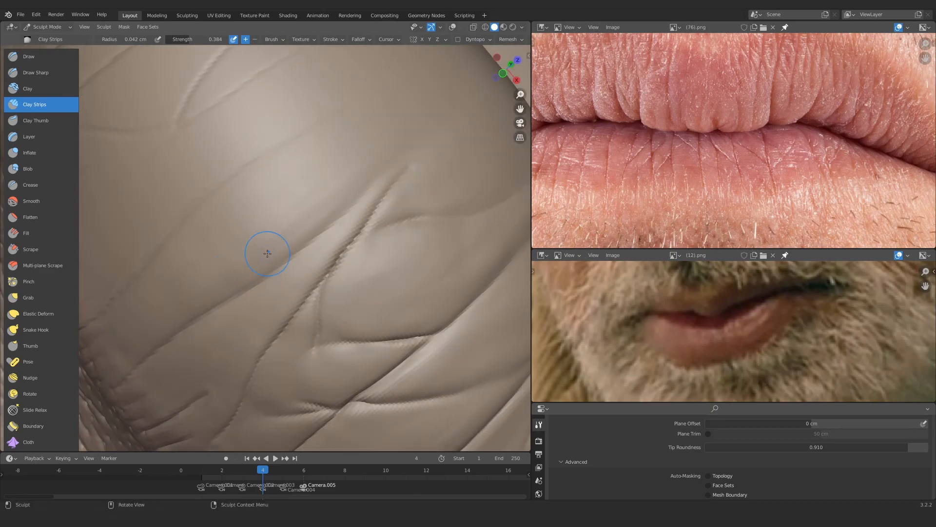
mouse_move(239, 264)
alt+mouse_down()
mouse_move(359, 155)
mouse_move(339, 244)
mouse_move(273, 206)
mouse_move(295, 244)
mouse_move(294, 273)
mouse_move(263, 302)
mouse_move(376, 243)
mouse_move(299, 255)
mouse_move(317, 200)
mouse_move(319, 214)
mouse_move(403, 179)
mouse_move(305, 215)
mouse_move(334, 179)
alt+mouse_up()
key(f)
click(299, 246)
key(d)
key(shift+f)
click(339, 219)
key(f)
click(304, 215)
alt+drag(322, 195, 349, 187)
mouse_move(312, 185)
ctrl+alt+mouse_down()
mouse_move(302, 254)
mouse_move(296, 198)
mouse_move(210, 202)
ctrl+alt+mouse_up()
Sharpen the V-shaped crease and carve a crease past its junction with the Crease brush at radius 0.022 cm and strength 0.431
click(34, 185)
ctrl+alt+drag(298, 207, 305, 182)
alt+shift+drag(308, 181, 256, 232)
ctrl+alt+drag(192, 299, 209, 390)
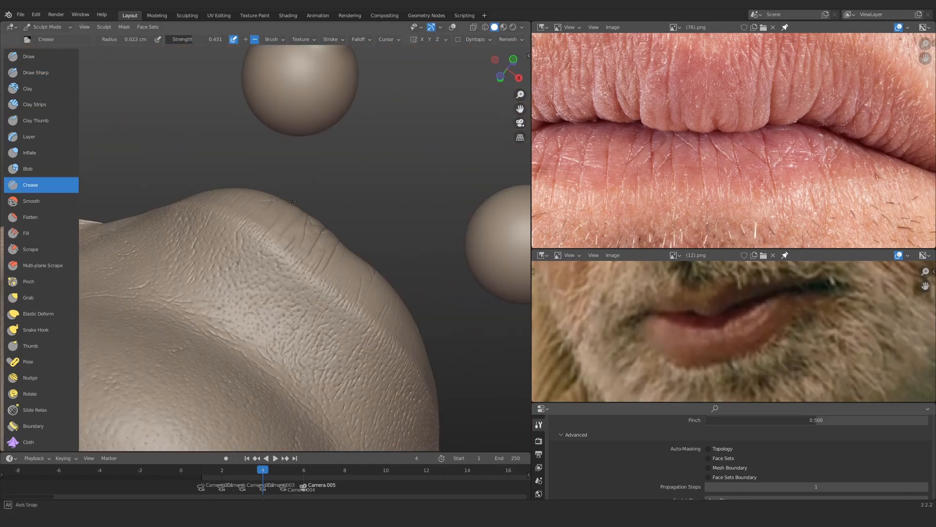
alt+drag(273, 273, 293, 258)
ctrl+alt+drag(293, 273, 312, 185)
alt+shift+drag(322, 204, 178, 333)
Build up the skin between the diagonal crease and the lip border using Clay Strips at radii of 0.023, 0.029 and 0.022 cm
click(34, 105)
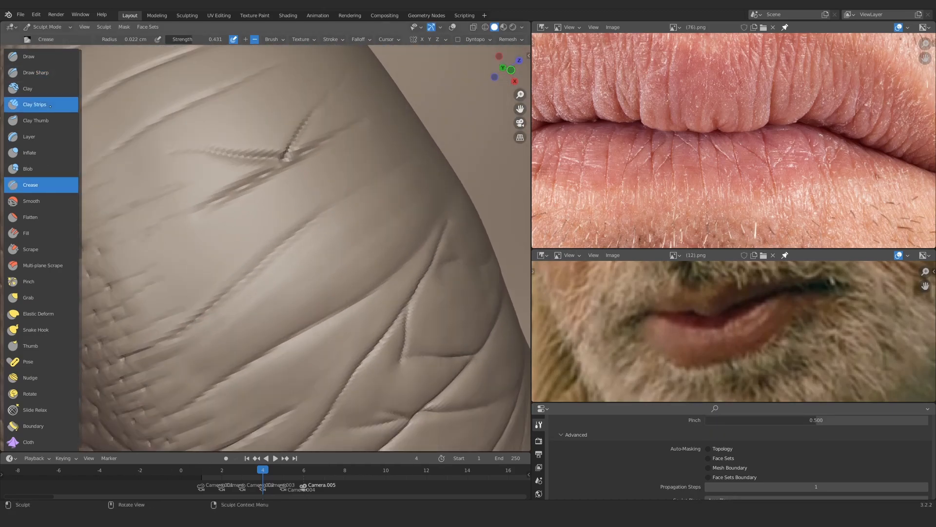
mouse_move(215, 293)
ctrl+alt+mouse_down()
mouse_move(230, 255)
mouse_move(302, 211)
mouse_move(261, 248)
mouse_move(289, 229)
ctrl+alt+mouse_up()
key(f)
click(350, 171)
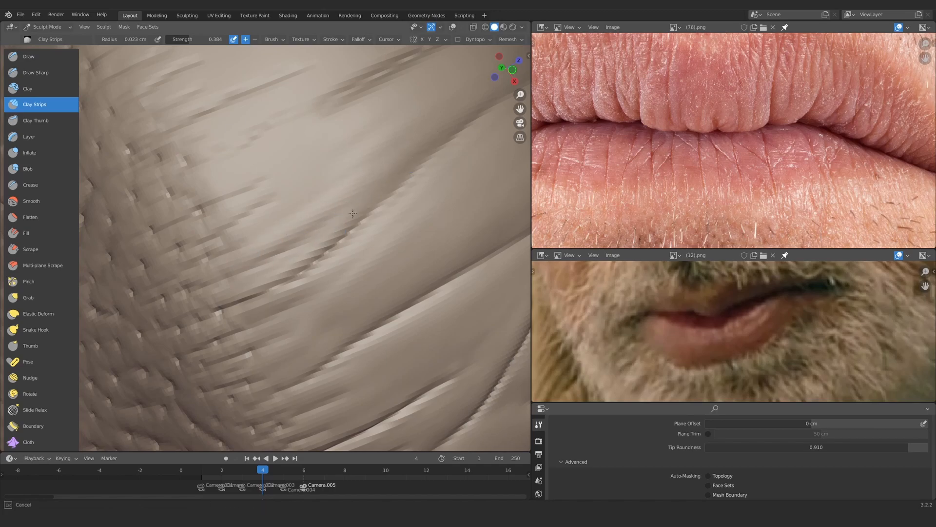
middle_drag(352, 187, 214, 229)
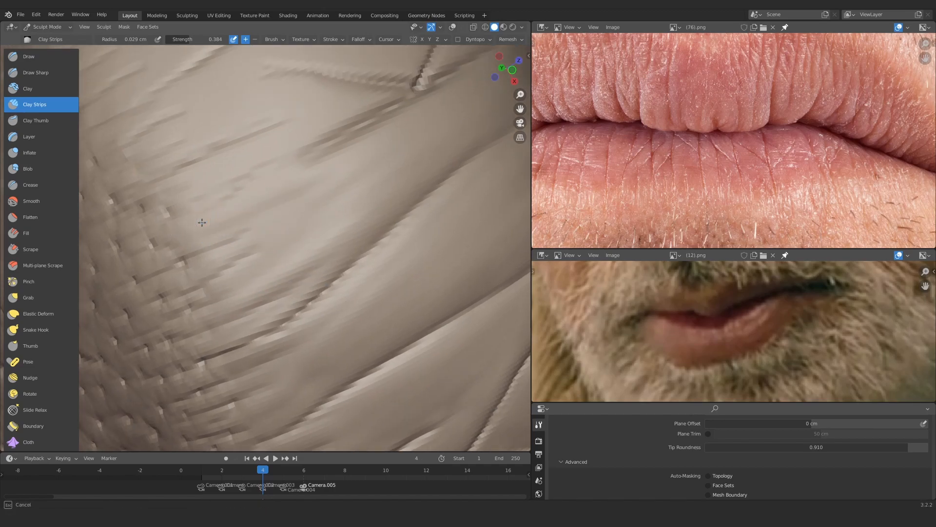
drag(258, 243, 394, 165)
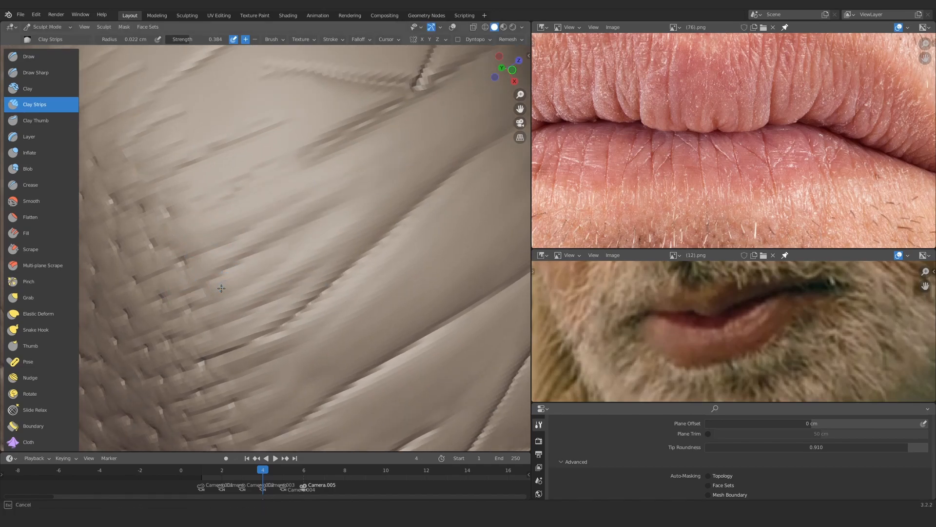
mouse_move(242, 236)
middle_down()
mouse_move(246, 261)
mouse_move(278, 251)
mouse_move(331, 196)
mouse_move(317, 203)
middle_up()
Raise the skin folds below the V-shaped crease's junction using Clay Strips at radii of 0.039 and 0.028 cm
middle_drag(403, 132, 391, 150)
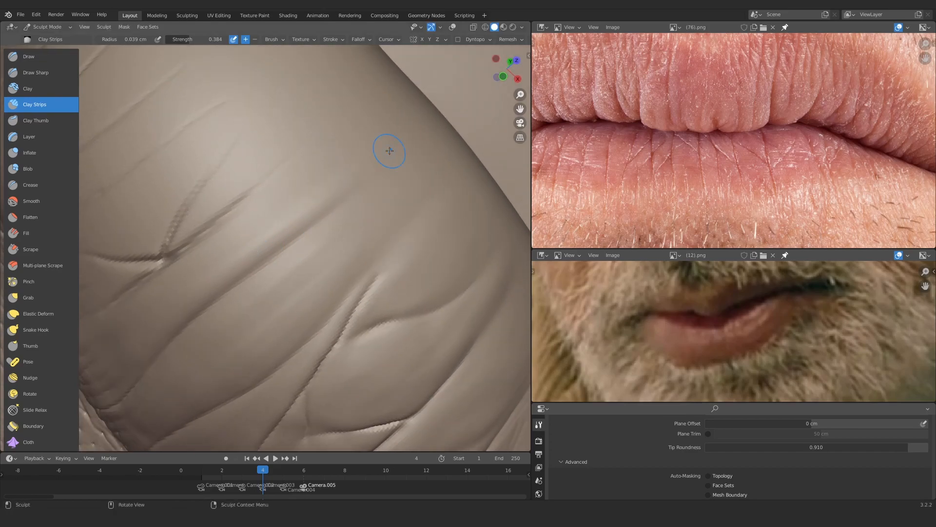
drag(282, 192, 254, 207)
middle_drag(273, 205, 293, 195)
drag(305, 190, 292, 201)
middle_drag(312, 190, 324, 180)
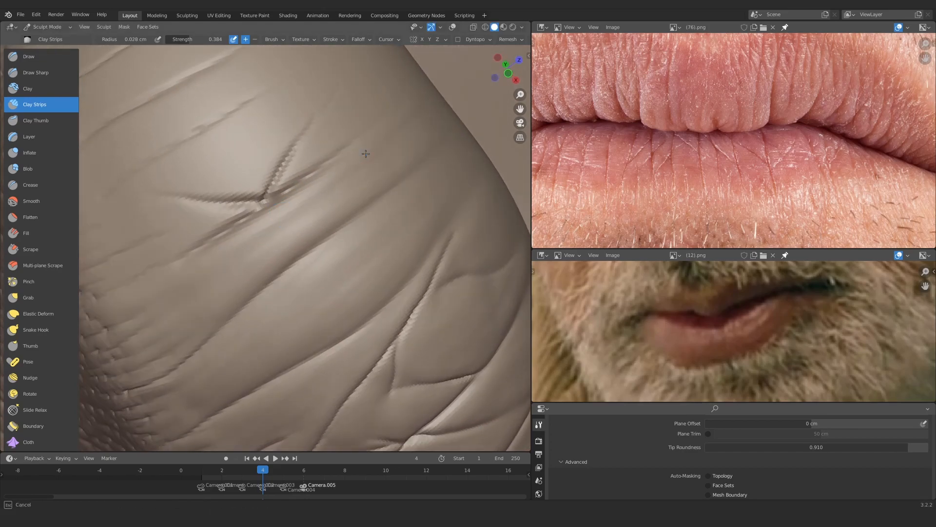
drag(366, 153, 347, 175)
Fill out the skin between the arms of the V-shaped crease and the crease beneath it using Clay Strips at radius 0.024 cm
mouse_move(273, 237)
middle_down()
mouse_move(260, 246)
mouse_move(332, 307)
middle_up()
mouse_move(331, 308)
middle_down()
mouse_move(288, 253)
mouse_move(273, 328)
mouse_move(339, 191)
mouse_move(312, 263)
middle_up()
mouse_move(312, 263)
ctrl+middle_down()
mouse_move(346, 209)
mouse_move(302, 185)
ctrl+middle_up()
drag(280, 253, 263, 261)
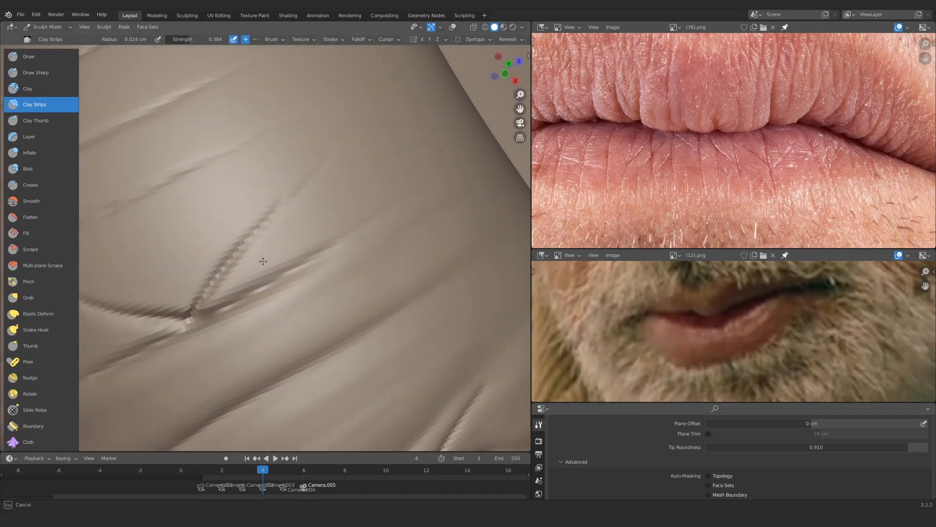
middle_drag(363, 152, 268, 268)
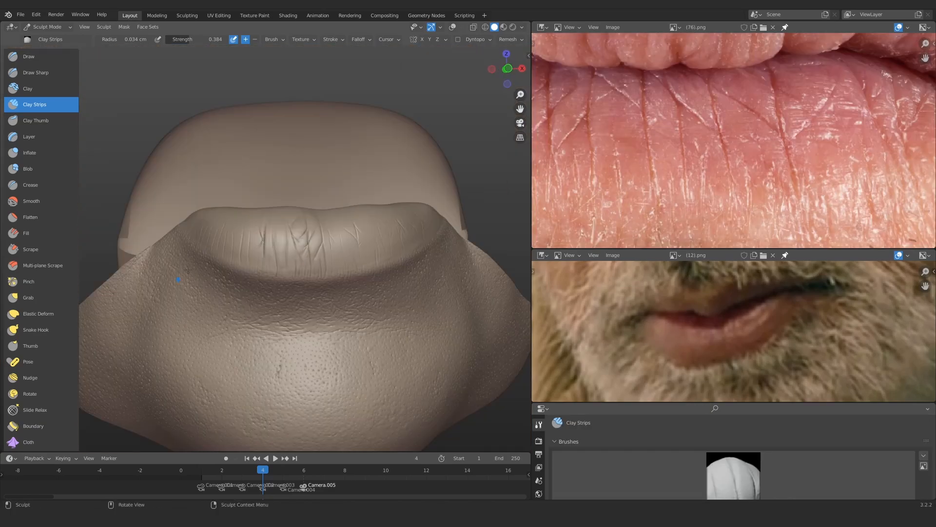
Examine the lower lip's wrinkles as a whole from the front and the side
mouse_move(273, 263)
middle_down()
mouse_move(314, 276)
mouse_move(323, 257)
middle_up()
scroll(313, 276, up, 5)
mouse_move(249, 166)
mouse_down()
mouse_move(267, 224)
mouse_move(240, 282)
mouse_up()
scroll(297, 146, down, 10)
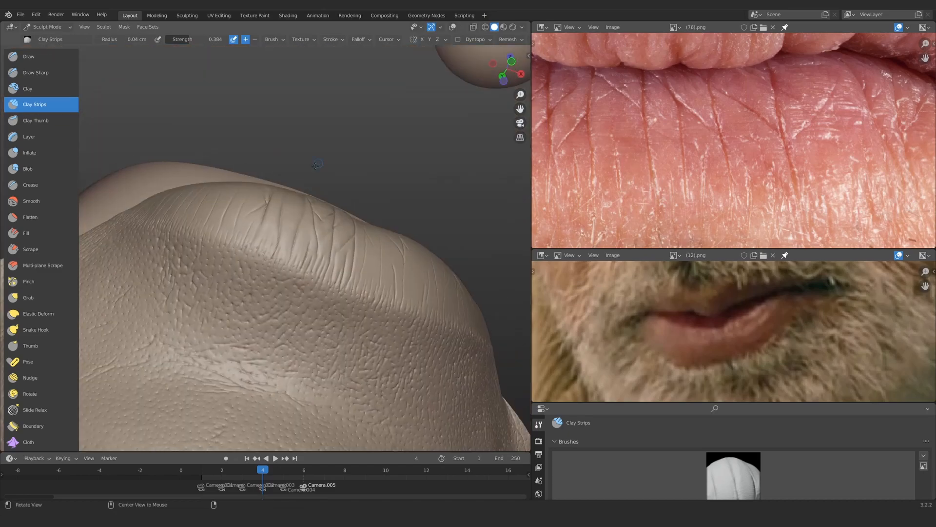
middle_drag(296, 145, 307, 215)
scroll(292, 210, up, 10)
scroll(248, 224, down, 5)
middle_drag(248, 224, 283, 245)
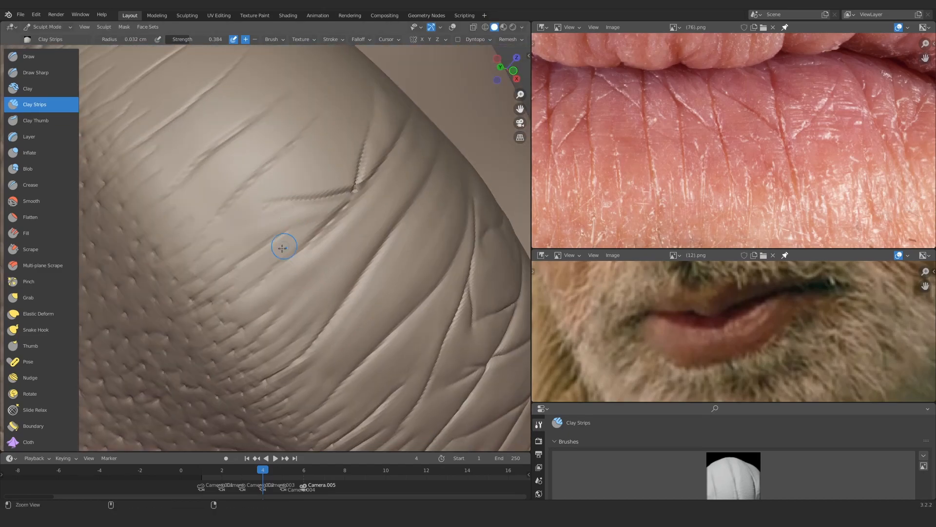
Extend and deepen the crease from the V-shaped junction toward the lip border using the Crease brush at strength 0.431 with a reduced radius
scroll(282, 245, up, 8)
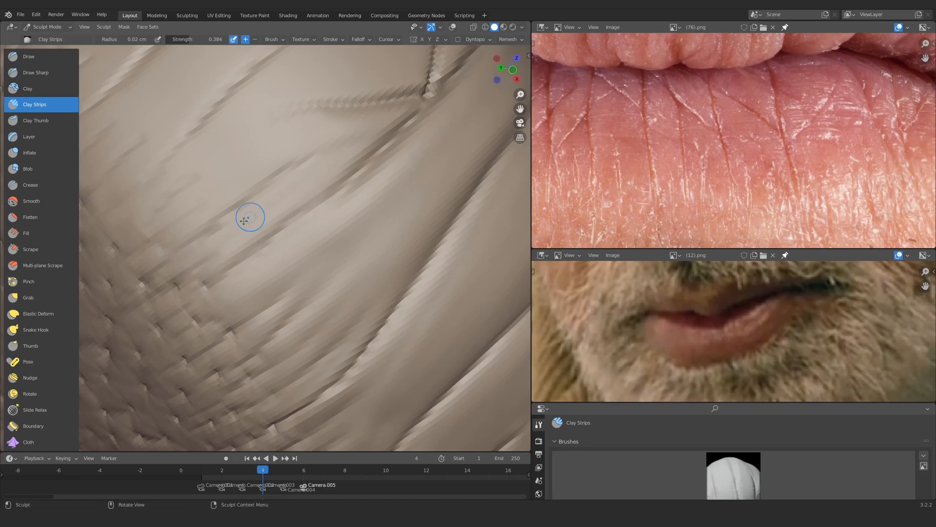
key(i)
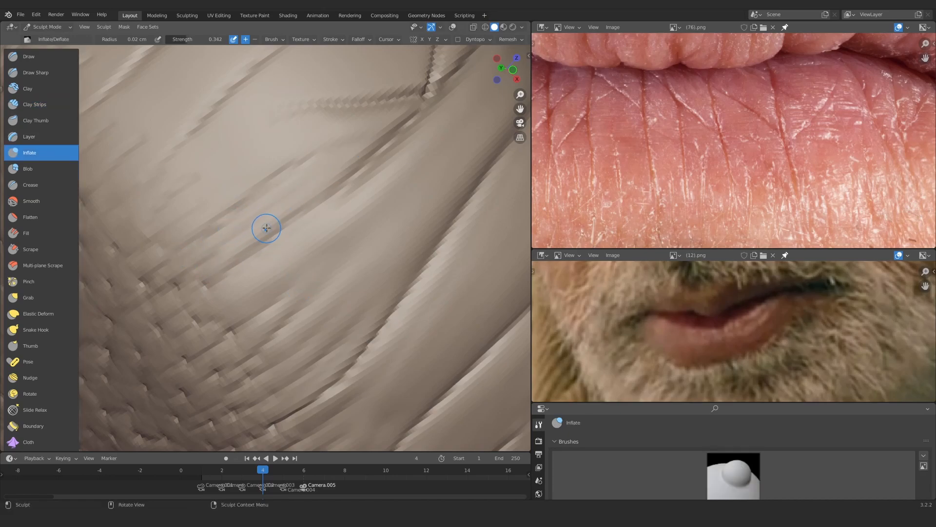
click(30, 185)
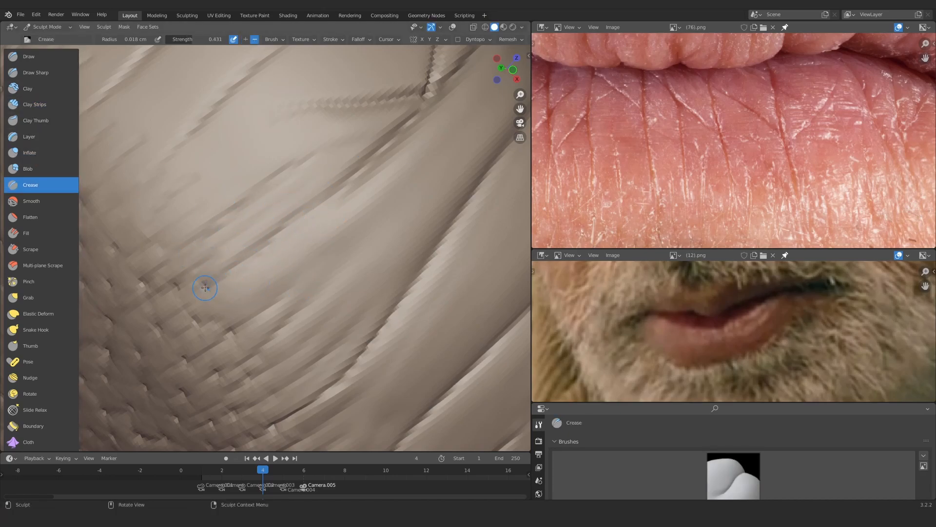
key(bracketleft)
key(bracketleft)
key(bracketleft)
key(bracketleft)
key(bracketleft)
drag(205, 286, 202, 288)
mouse_move(344, 151)
ctrl+middle_down()
mouse_move(370, 332)
mouse_move(310, 291)
mouse_move(293, 210)
mouse_move(357, 158)
ctrl+middle_up()
Build up the skin along the extended crease using Clay Strips at radius 0.022 cm and strength 0.384
click(35, 105)
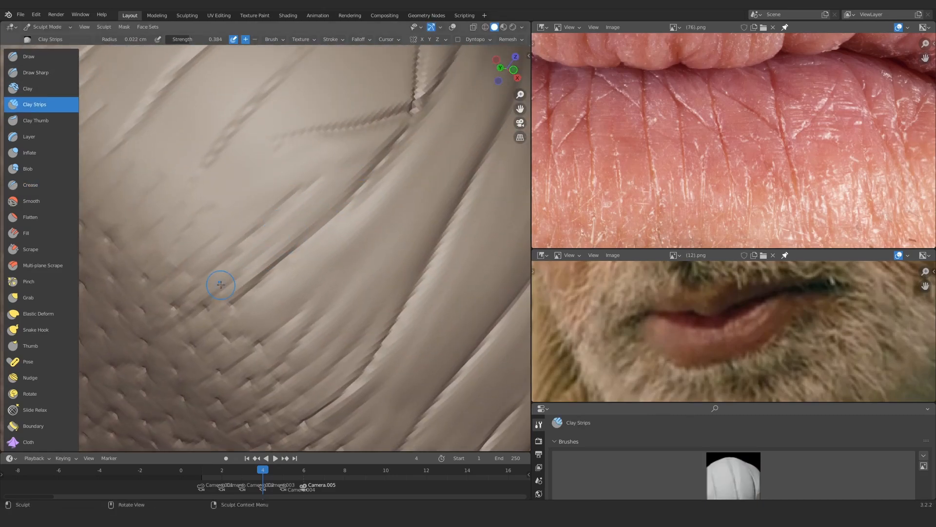
drag(370, 149, 359, 157)
ctrl+middle_drag(358, 157, 336, 273)
middle_drag(337, 234, 283, 192)
mouse_move(282, 244)
ctrl+middle_down()
mouse_move(267, 203)
mouse_move(283, 254)
ctrl+middle_up()
middle_drag(283, 254, 331, 234)
middle_drag(629, 137, 808, 150)
mouse_move(389, 196)
middle_down()
mouse_move(257, 218)
mouse_move(248, 161)
middle_up()
Carve an angled branch joining the neighbouring vertical crease with Draw Sharp at radius 0.026 cm and strength 0.487, following the reference
click(36, 72)
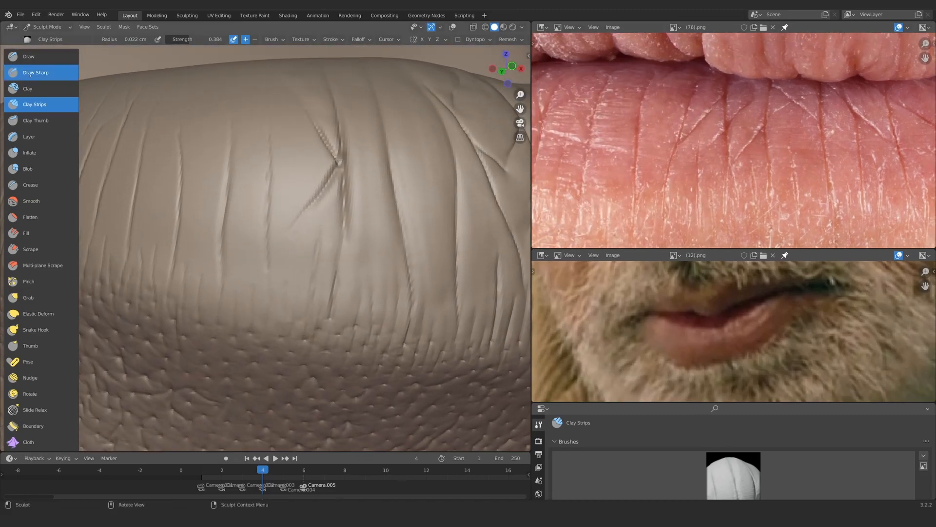
mouse_move(273, 244)
ctrl+middle_down()
mouse_move(276, 211)
mouse_move(292, 203)
ctrl+middle_up()
ctrl+alt+drag(292, 203, 280, 219)
alt+drag(629, 136, 789, 138)
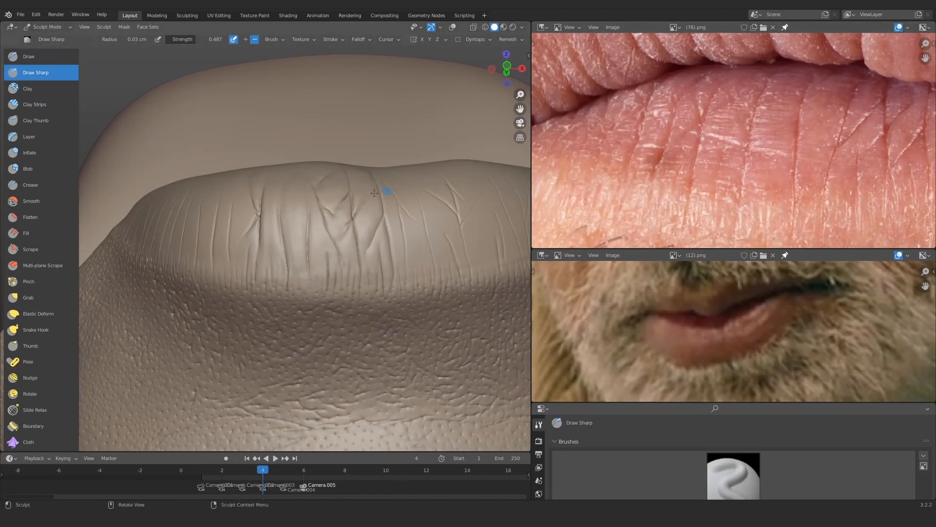
mouse_move(259, 302)
ctrl+alt+mouse_down()
mouse_move(265, 263)
mouse_move(233, 214)
mouse_move(257, 219)
ctrl+alt+mouse_up()
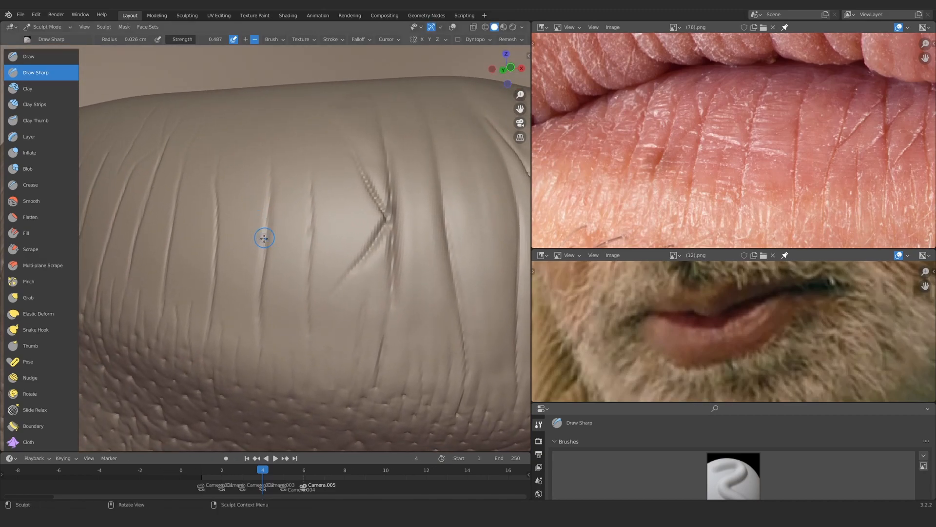
mouse_move(208, 156)
alt+mouse_down()
mouse_move(265, 215)
mouse_move(264, 239)
alt+mouse_up()
mouse_move(286, 157)
ctrl+alt+mouse_down()
mouse_move(273, 215)
mouse_move(274, 172)
ctrl+alt+mouse_up()
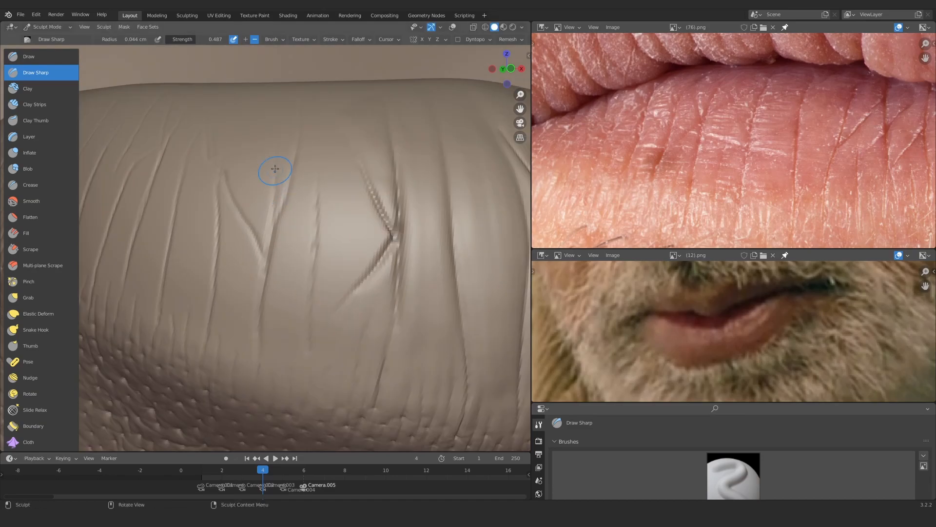
Build up the skin around the new angled branch using Clay Strips at radius 0.048 cm
click(41, 105)
ctrl+alt+drag(274, 234, 274, 208)
mouse_move(275, 208)
ctrl+alt+mouse_down()
mouse_move(271, 231)
mouse_move(271, 210)
ctrl+alt+mouse_up()
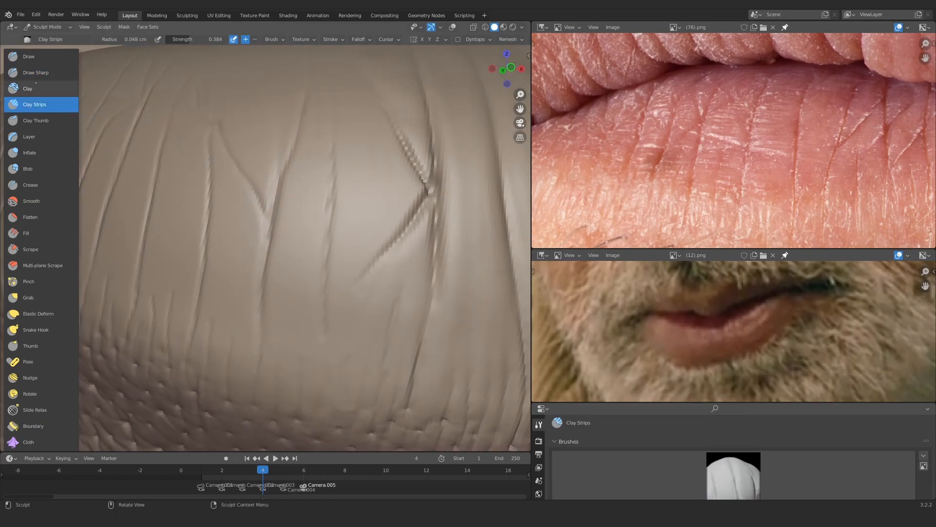
Deepen the angled branch and its junction with the vertical crease using Draw Sharp at radius 0.02 cm and strength 0.487
click(41, 73)
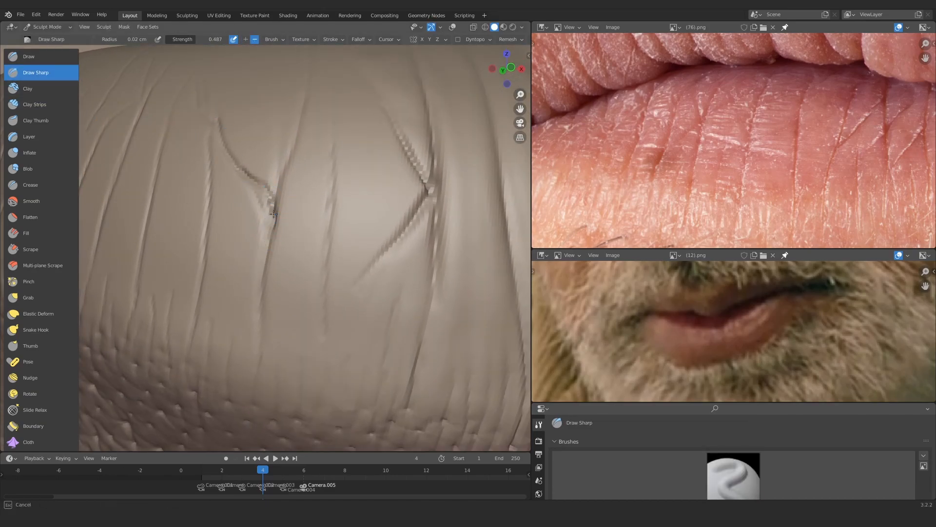
mouse_move(278, 200)
mouse_down()
mouse_move(311, 142)
mouse_move(320, 217)
mouse_move(336, 248)
mouse_up()
mouse_move(336, 248)
ctrl+alt+mouse_down()
mouse_move(337, 205)
mouse_move(317, 195)
ctrl+alt+mouse_up()
Raise the skin around the arms of the new forked crease using Clay Strips at radius 0.033 cm
click(41, 104)
mouse_move(263, 268)
mouse_down()
mouse_move(309, 209)
mouse_move(267, 226)
mouse_up()
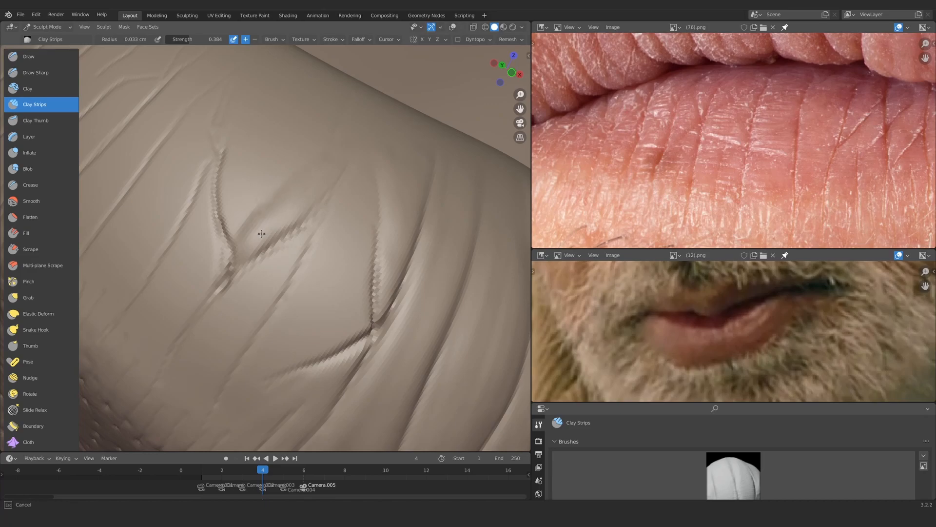
mouse_move(262, 233)
ctrl+alt+mouse_down()
mouse_move(265, 278)
mouse_move(286, 220)
mouse_move(262, 249)
ctrl+alt+mouse_up()
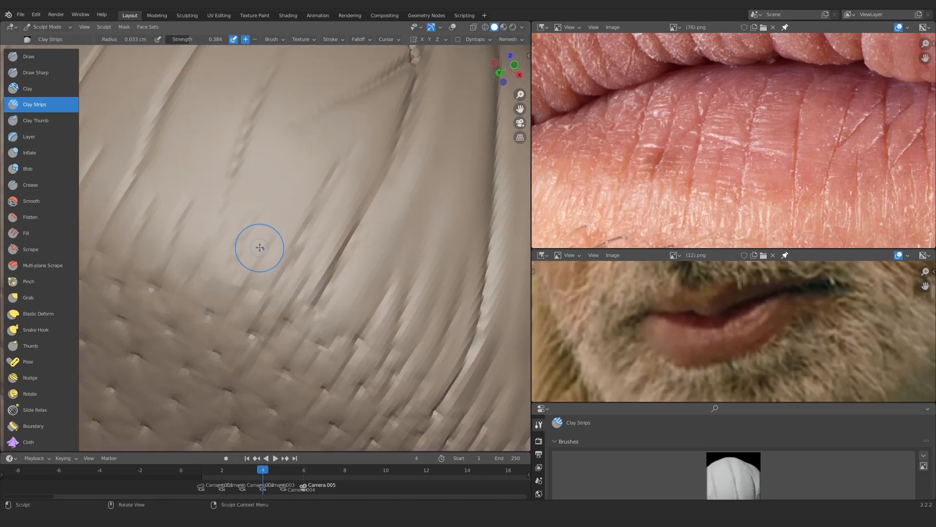
Build up the skin below the forked crease, near the lip's lower border, using Clay Strips at radius 0.031 cm
key(f)
click(246, 288)
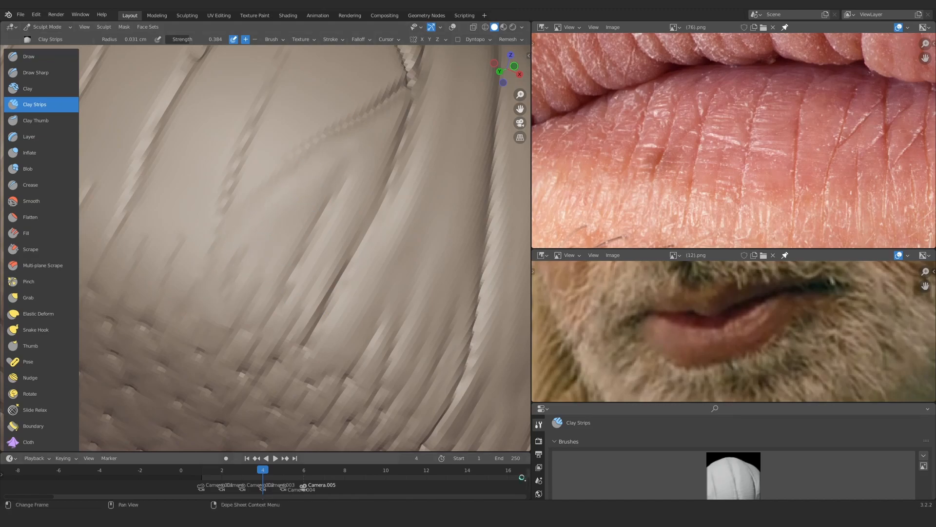
ctrl+middle_drag(352, 233, 355, 271)
mouse_move(266, 241)
ctrl+alt+mouse_down()
mouse_move(308, 207)
mouse_move(230, 299)
mouse_move(289, 207)
mouse_move(285, 170)
ctrl+alt+mouse_up()
drag(207, 241, 148, 322)
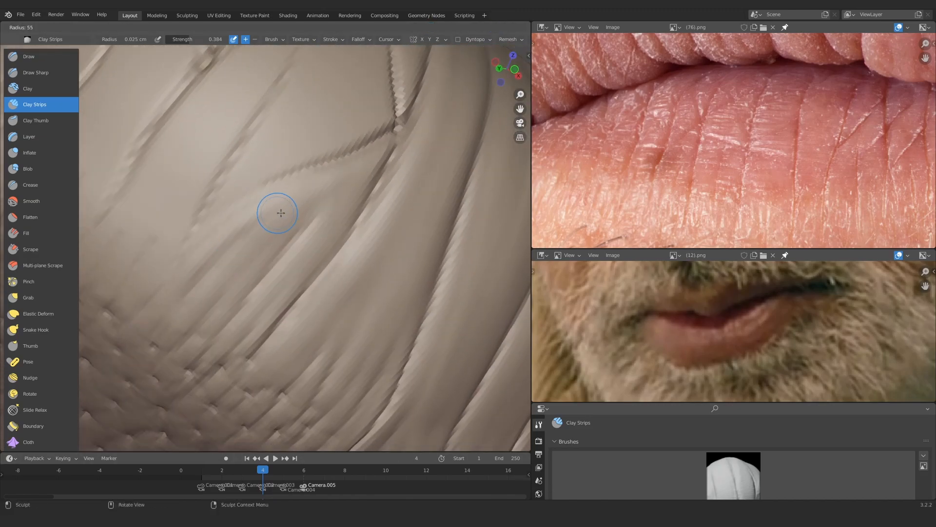
Raise the folds beneath the fork's angled arm using Clay Strips at radius 0.025 cm
key(f)
click(292, 209)
mouse_move(280, 209)
mouse_down()
mouse_move(281, 263)
mouse_move(287, 254)
mouse_up()
ctrl+alt+drag(288, 253, 280, 215)
key(f)
click(272, 236)
drag(314, 229, 314, 228)
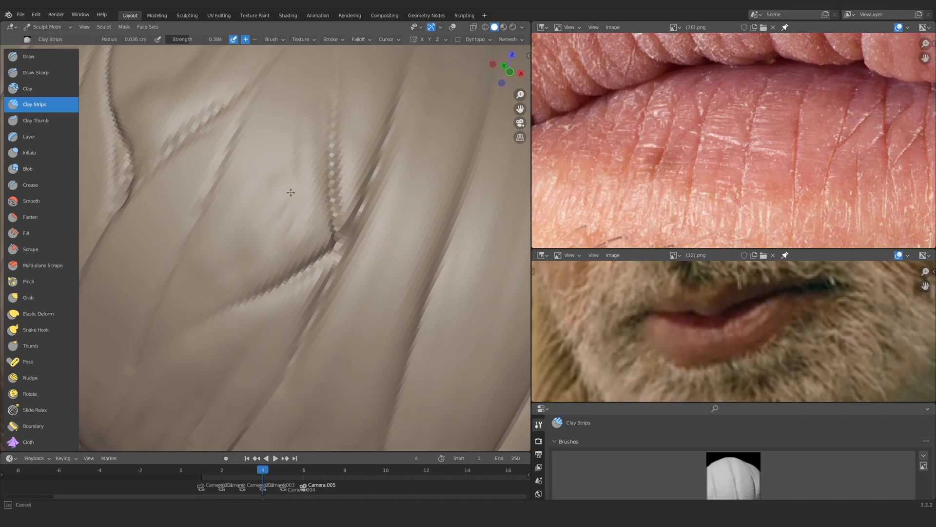
Fill out the skin between the fork's two arms using Clay Strips, reducing the radius from 0.036 to 0.025 cm
mouse_move(241, 151)
ctrl+alt+mouse_down()
mouse_move(244, 189)
mouse_move(273, 234)
ctrl+alt+mouse_up()
ctrl+alt+drag(234, 268, 225, 217)
key(f)
click(188, 272)
alt+drag(185, 281, 274, 252)
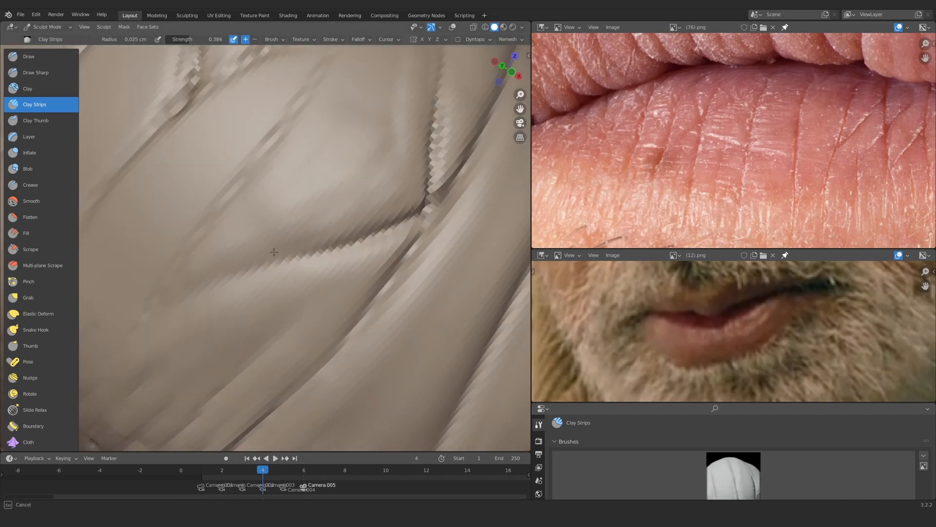
drag(287, 192, 271, 205)
Build up the skin around the fork's upper ends using Clay Strips at radius 0.046 cm, then 0.028 cm
mouse_move(263, 200)
ctrl+alt+mouse_down()
mouse_move(251, 323)
mouse_move(278, 234)
ctrl+alt+mouse_up()
key(f)
click(274, 169)
ctrl+alt+drag(274, 169, 263, 220)
mouse_move(263, 220)
alt+mouse_down()
mouse_move(234, 294)
mouse_move(228, 254)
alt+mouse_up()
key(f)
click(219, 270)
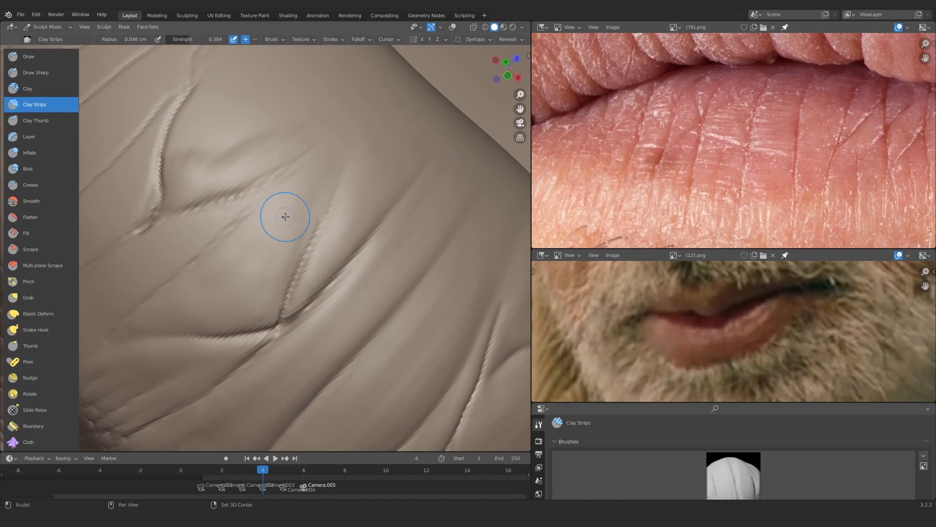
alt+drag(286, 216, 266, 210)
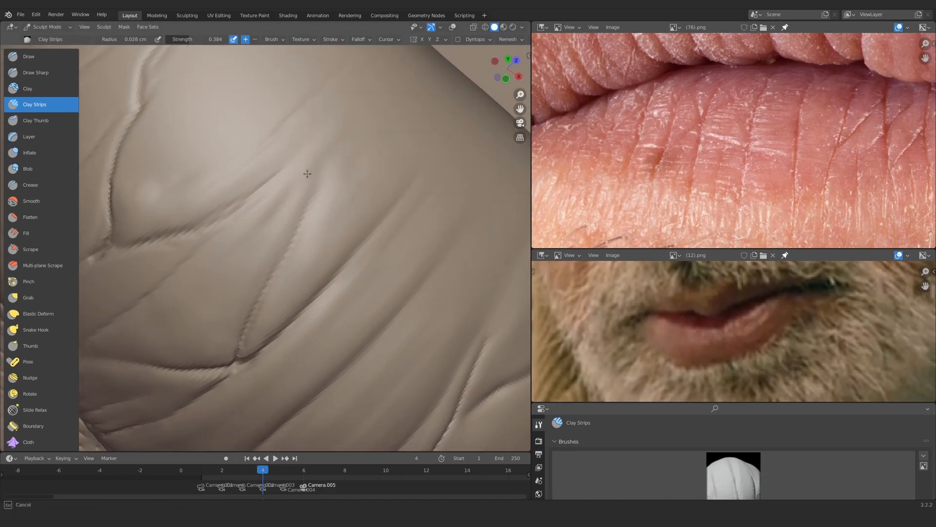
mouse_move(234, 262)
ctrl+alt+mouse_down()
mouse_move(163, 272)
mouse_move(273, 146)
ctrl+alt+mouse_up()
Following the reference at the lip's centre, raise the fold between the neighbouring long creases using Clay Strips at radius 0.031 cm
mouse_move(916, 134)
alt+mouse_down()
mouse_move(739, 123)
mouse_move(707, 132)
alt+mouse_up()
ctrl+alt+drag(273, 234, 314, 205)
alt+drag(732, 122, 705, 136)
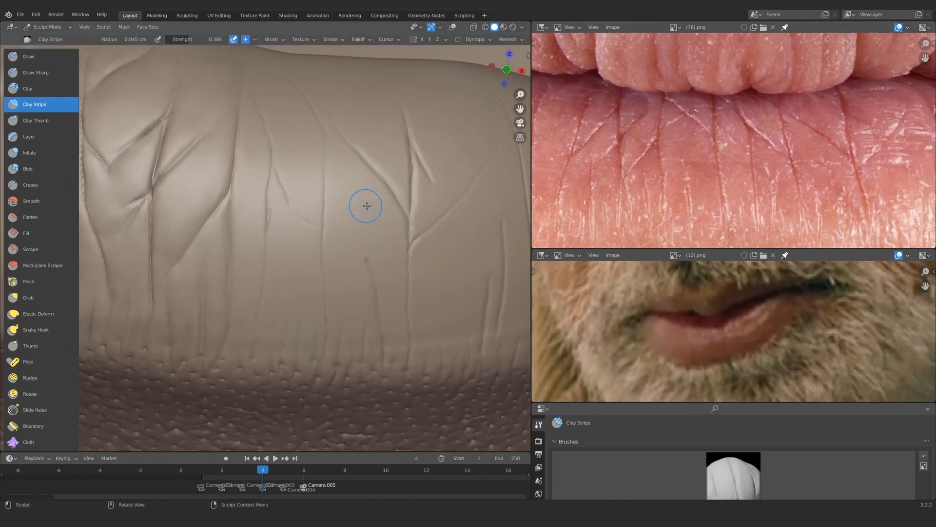
mouse_move(331, 195)
alt+mouse_down()
mouse_move(306, 161)
mouse_move(219, 194)
mouse_move(296, 236)
mouse_move(338, 186)
mouse_move(305, 214)
alt+mouse_up()
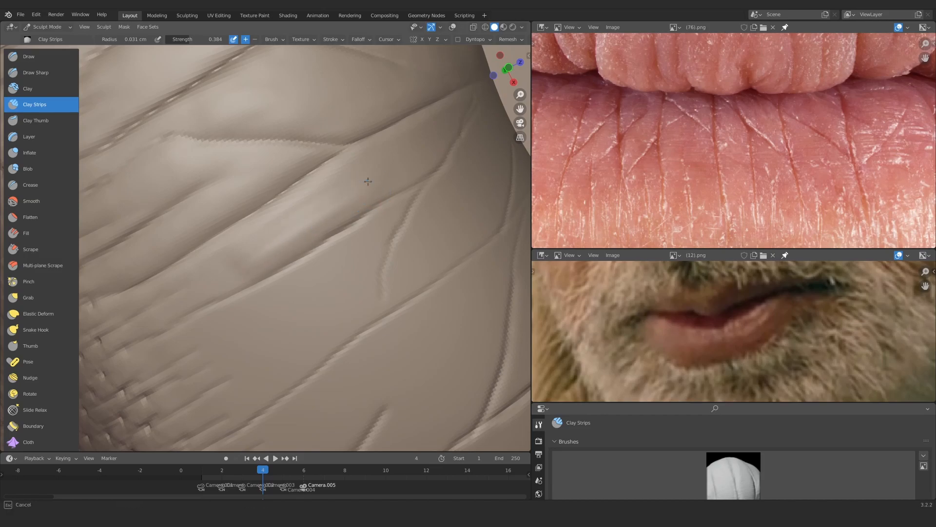
alt+drag(358, 186, 283, 233)
mouse_move(208, 269)
mouse_down()
mouse_move(406, 160)
mouse_move(420, 133)
mouse_up()
drag(255, 237, 363, 179)
alt+drag(243, 223, 251, 218)
drag(465, 86, 472, 83)
scroll(288, 240, down, 3)
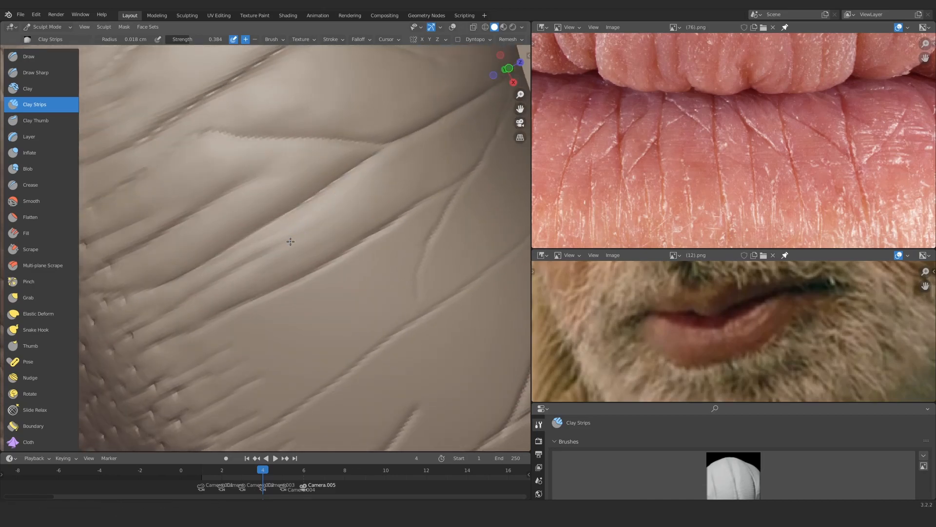
Add finer ridges along the fold between the long creases using Clay Strips at radius 0.018 cm
scroll(268, 246, up, 2)
drag(451, 127, 464, 121)
scroll(312, 200, down, 4)
scroll(296, 205, up, 2)
drag(219, 233, 231, 227)
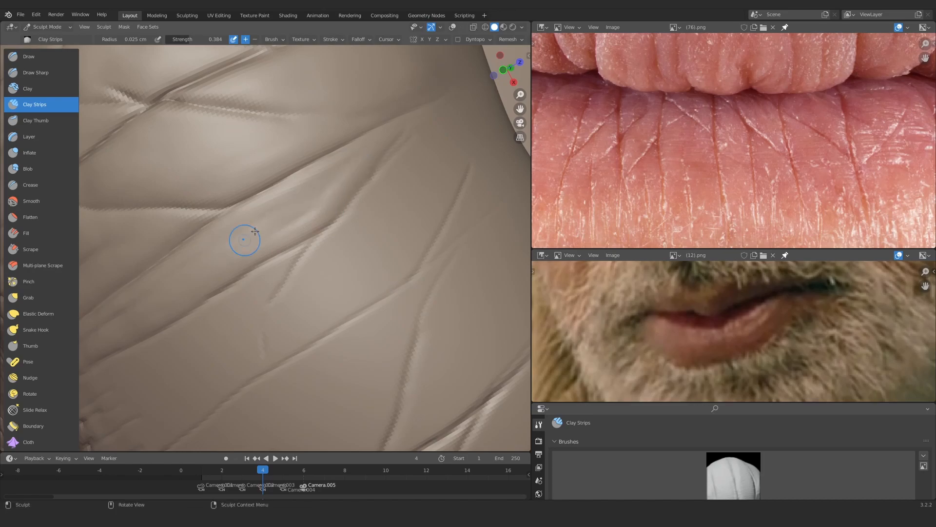
Round out the upper part of the fold between the long creases using Clay Strips at radius 0.025 cm
mouse_move(299, 202)
mouse_down()
mouse_move(326, 213)
mouse_move(371, 156)
mouse_up()
scroll(273, 238, down, 2)
scroll(244, 249, up, 1)
drag(245, 252, 264, 234)
scroll(299, 190, up, 3)
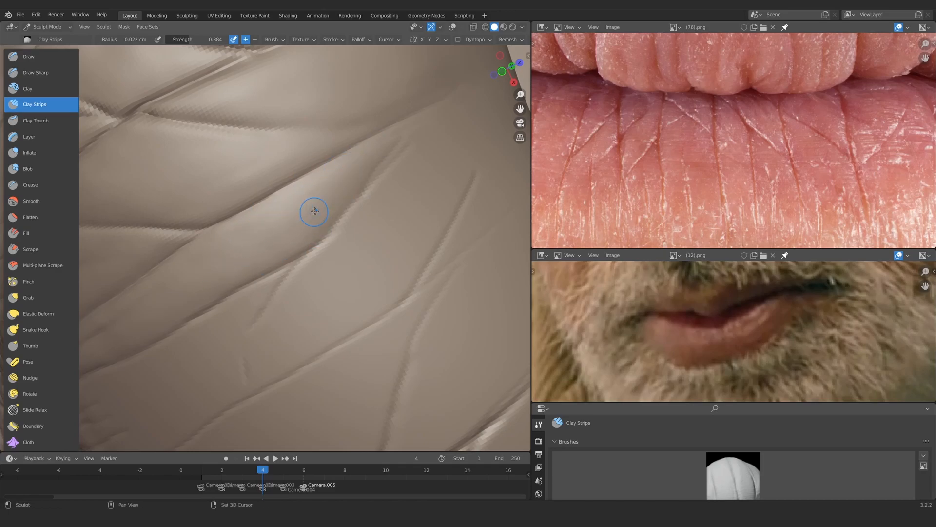
Build up the skin between the next pair of creases and around the faint curved branch using Clay Strips at radius 0.026 cm
scroll(315, 211, down, 8)
mouse_move(315, 211)
middle_down()
mouse_move(328, 159)
mouse_move(307, 201)
middle_up()
scroll(322, 170, up, 4)
scroll(307, 200, up, 4)
key(f)
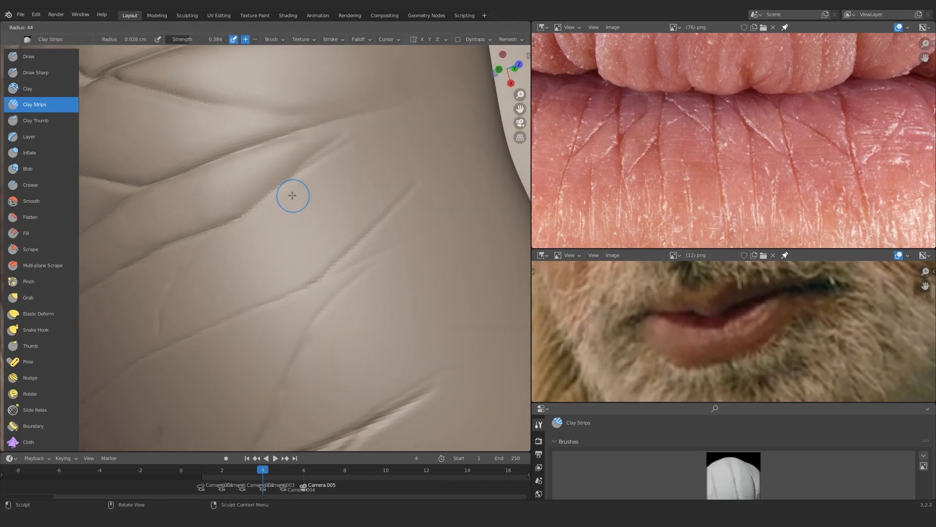
click(292, 195)
drag(238, 232, 358, 149)
drag(274, 230, 372, 151)
drag(206, 278, 259, 232)
middle_drag(219, 292, 237, 287)
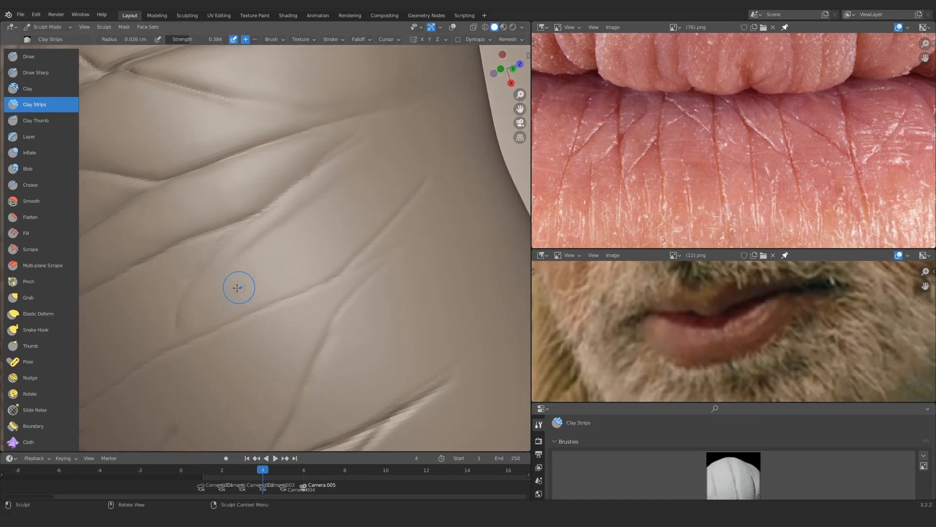
drag(237, 288, 186, 325)
middle_drag(237, 299, 324, 169)
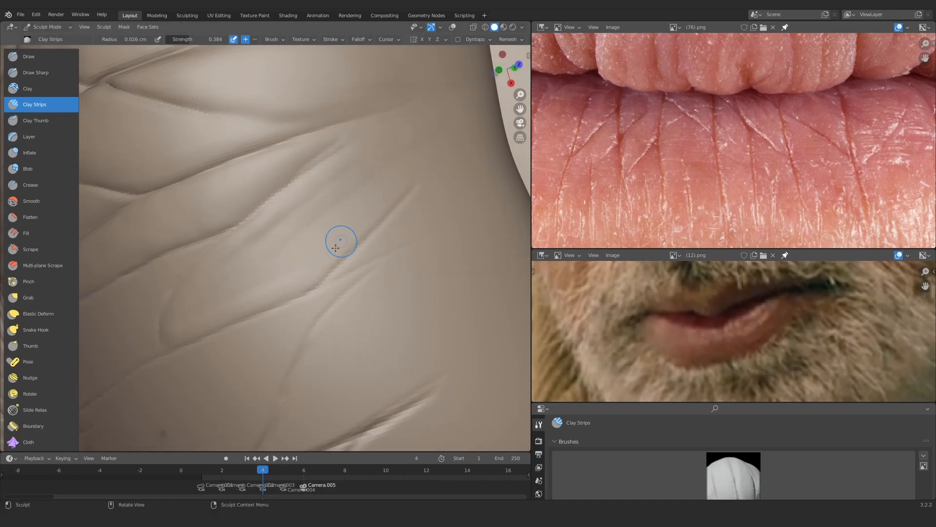
Fill the fold beside the curved branch with broader Clay Strips strokes at radius 0.032 cm, then 0.04 cm
middle_drag(313, 274, 343, 228)
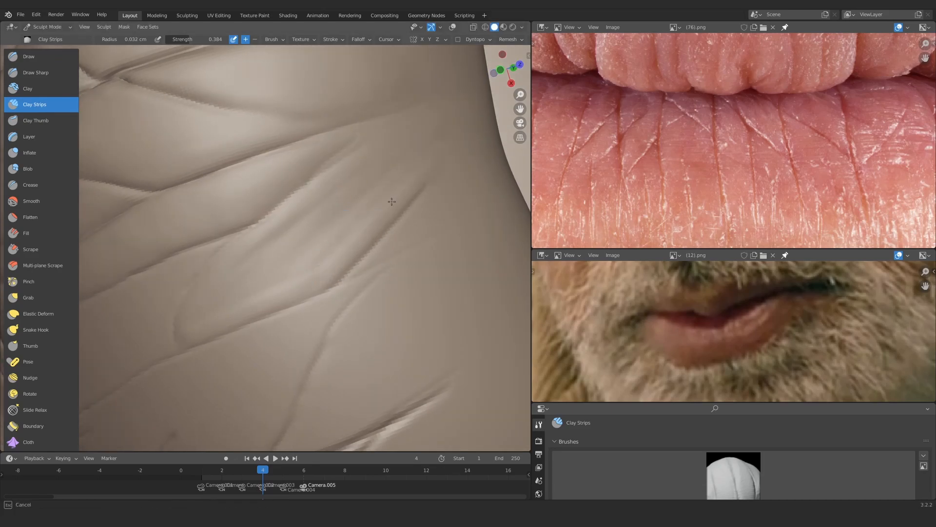
drag(391, 202, 198, 330)
key(bracketright)
key(bracketright)
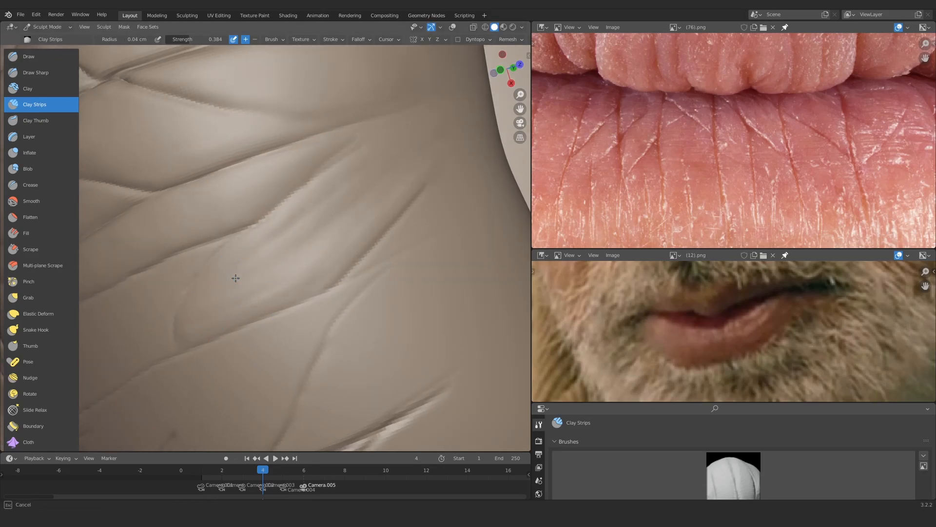
drag(236, 278, 361, 223)
mouse_move(219, 301)
mouse_down()
mouse_move(246, 259)
mouse_move(305, 269)
mouse_up()
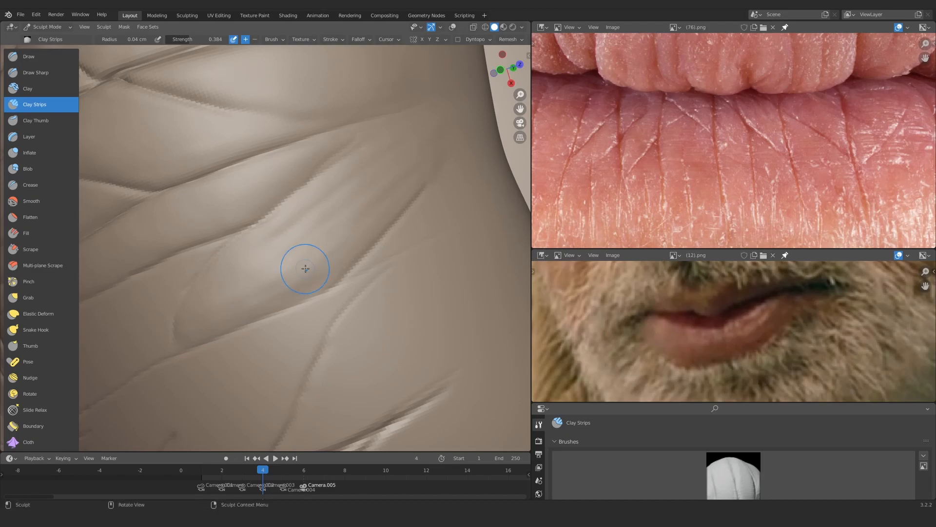
mouse_move(356, 195)
mouse_down()
mouse_move(313, 244)
mouse_move(326, 232)
mouse_up()
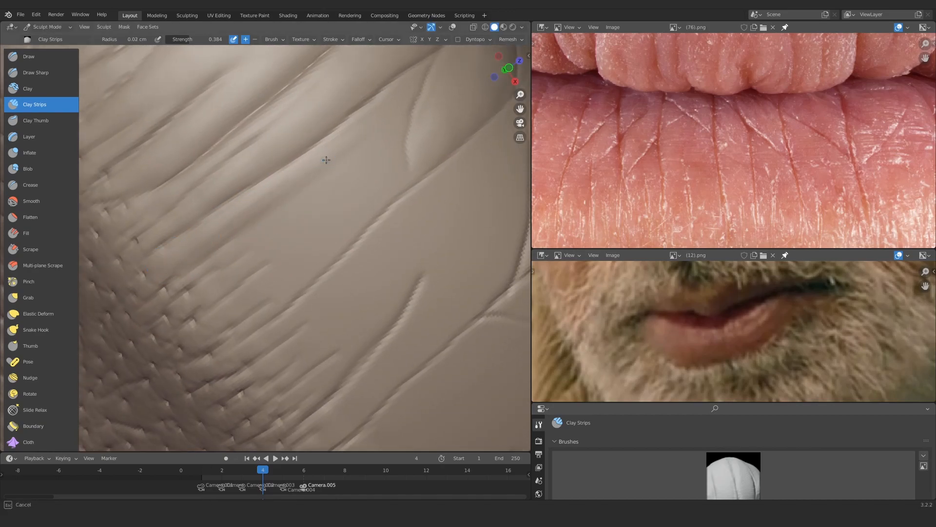
Add thin parallel ridges towards the lip's lower border using Clay Strips at radius 0.016 cm and 0.021 cm
drag(326, 160, 339, 152)
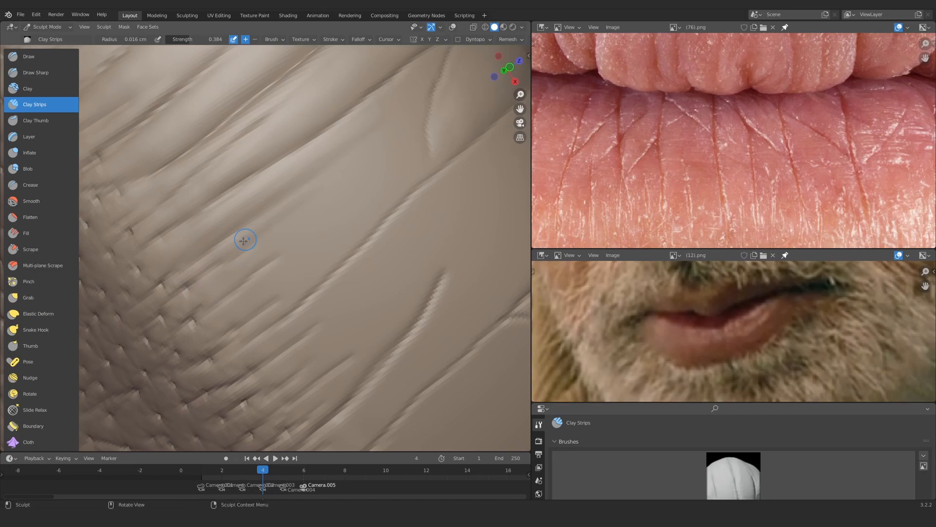
drag(231, 270, 384, 169)
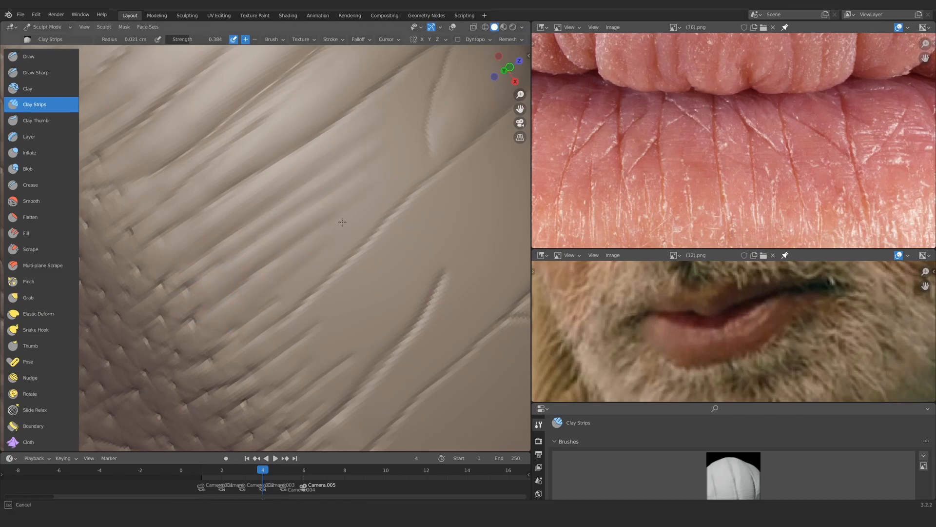
drag(343, 222, 255, 299)
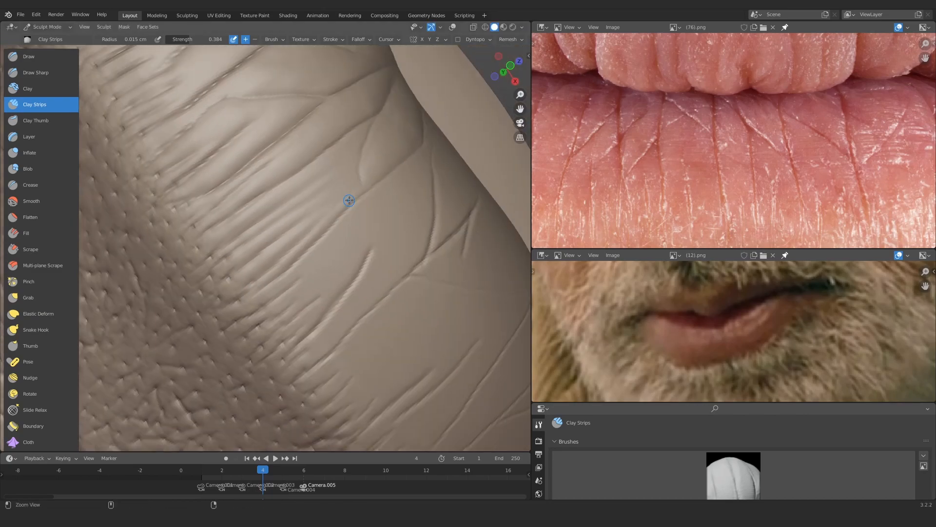
Raise the skin beside the curved branch and over the thin ridges using Clay Strips at radius 0.025 cm, then 0.035 cm
key(f)
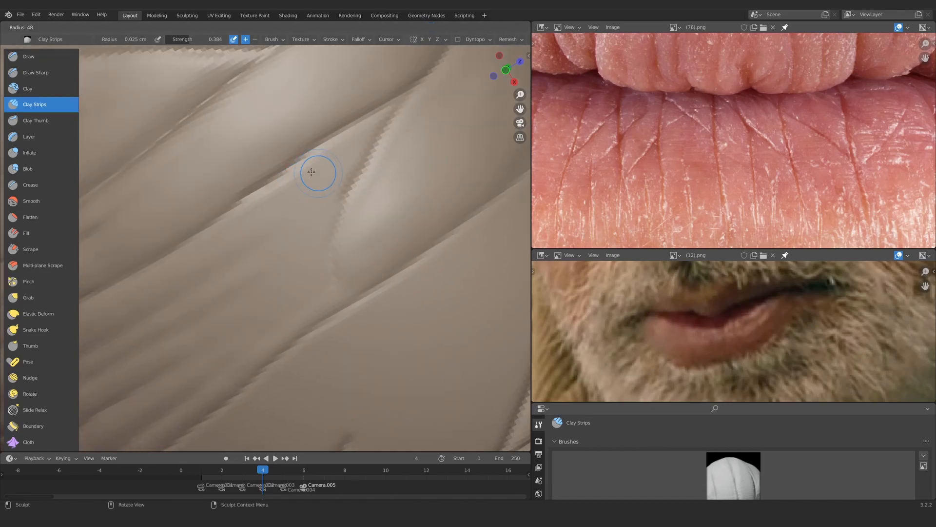
click(317, 171)
mouse_move(371, 121)
mouse_down()
mouse_move(376, 116)
mouse_move(273, 219)
mouse_move(298, 251)
mouse_move(294, 241)
mouse_up()
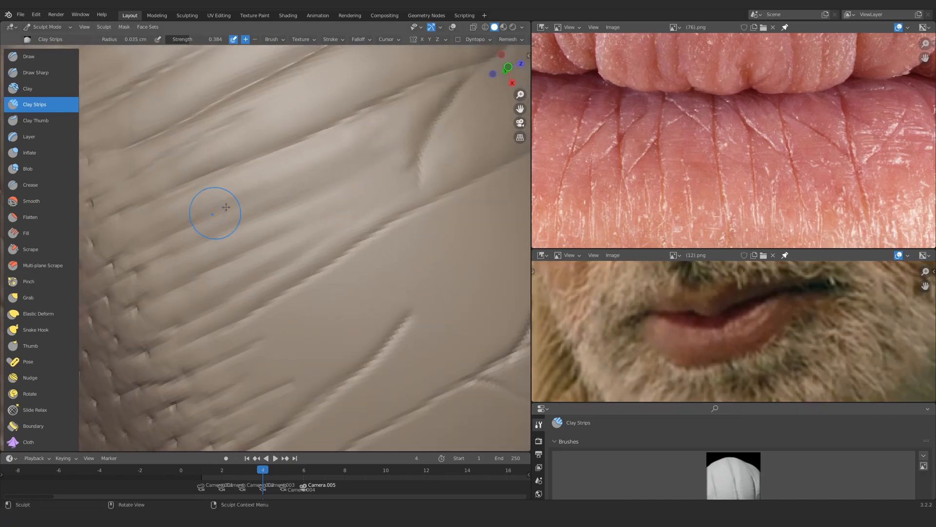
mouse_move(313, 184)
mouse_down()
mouse_move(405, 170)
mouse_move(306, 220)
mouse_move(341, 159)
mouse_move(288, 219)
mouse_up()
drag(200, 319, 343, 231)
mouse_move(403, 130)
mouse_down()
mouse_move(309, 211)
mouse_move(350, 206)
mouse_up()
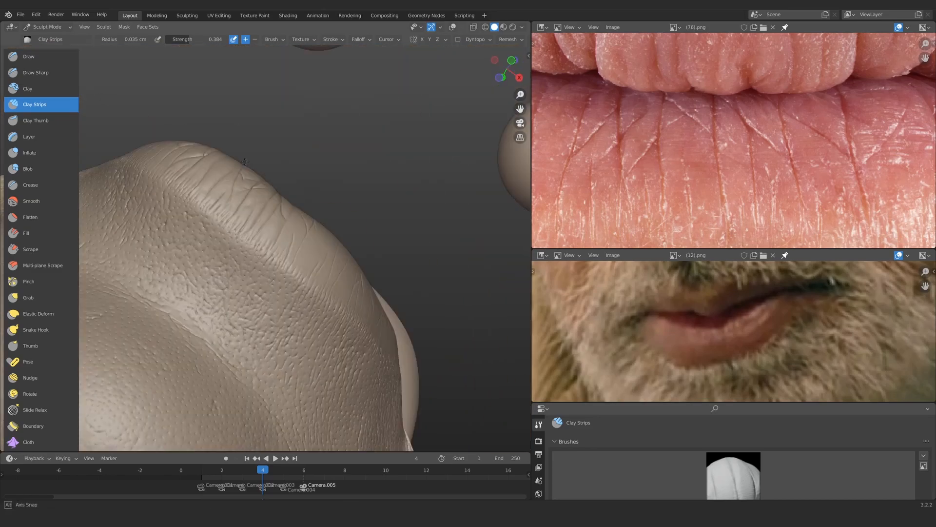
Check the lower lip's overall shape and build up the skin along the long crease below the curved branch with Clay Strips
mouse_move(292, 243)
middle_down()
mouse_move(260, 269)
mouse_move(221, 203)
mouse_move(278, 215)
mouse_move(244, 233)
middle_up()
scroll(261, 269, up, 3)
scroll(221, 203, down, 5)
scroll(221, 203, up, 5)
key(f)
click(213, 232)
mouse_move(193, 233)
mouse_down()
mouse_move(132, 256)
mouse_move(390, 126)
mouse_up()
ctrl+middle_drag(391, 126, 283, 218)
key(f)
click(169, 267)
middle_drag(169, 268, 205, 252)
Sharpen the long crease below the curved branch using Crease at radius 0.02 cm and strength 0.431
click(31, 185)
shift+middle_drag(211, 213, 240, 215)
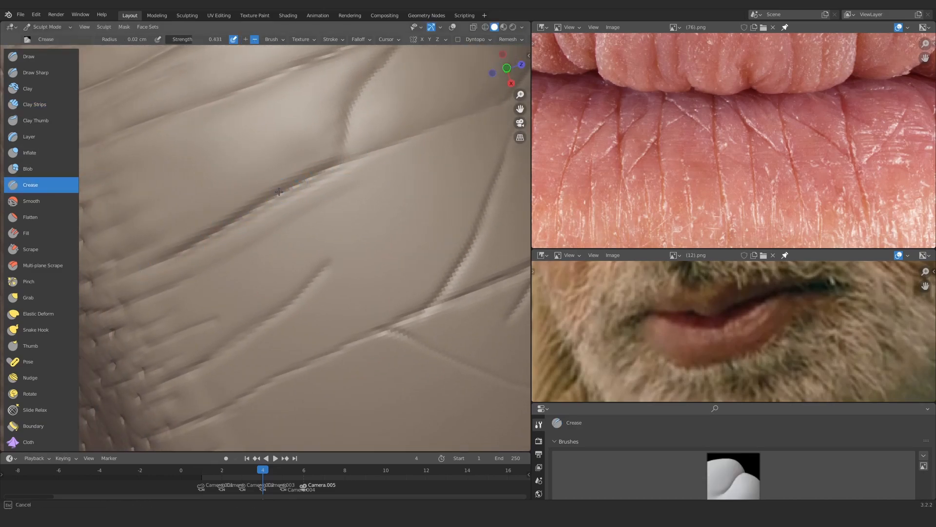
mouse_move(279, 192)
shift+middle_down()
mouse_move(253, 209)
mouse_move(283, 219)
mouse_move(306, 188)
shift+middle_up()
scroll(306, 189, down, 5)
Swell the edges of the long crease using Inflate at radius 0.036 cm and strength 0.342
key(i)
scroll(295, 209, up, 6)
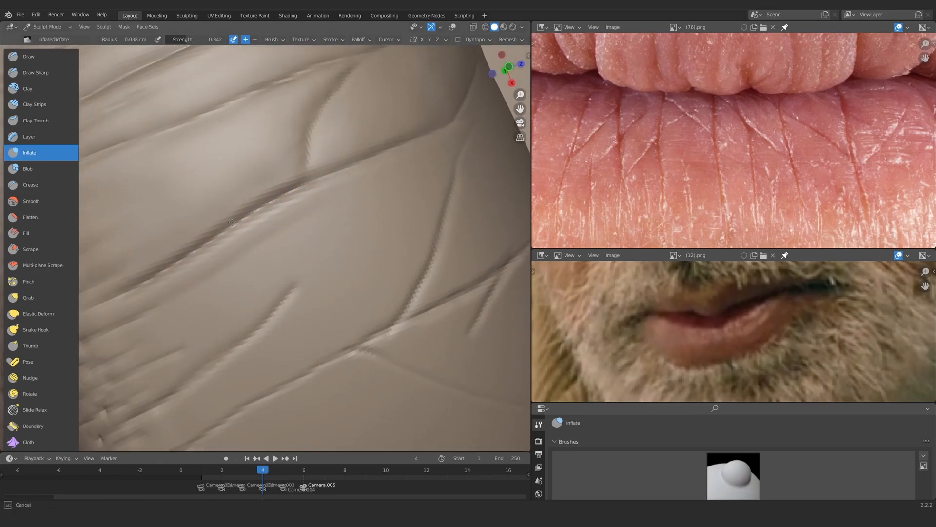
drag(232, 222, 303, 180)
mouse_move(317, 168)
middle_down()
mouse_move(294, 171)
mouse_move(263, 213)
mouse_move(286, 176)
middle_up()
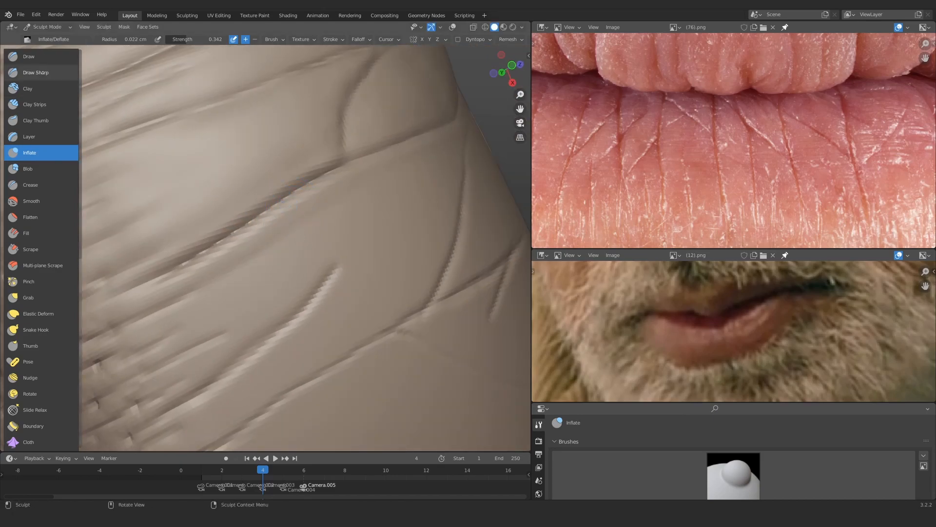
Build up the skin just below the long crease using Clay Strips at radius 0.032 cm
click(39, 104)
scroll(107, 105, up, 1)
drag(293, 172, 317, 161)
shift+middle_drag(322, 195, 317, 130)
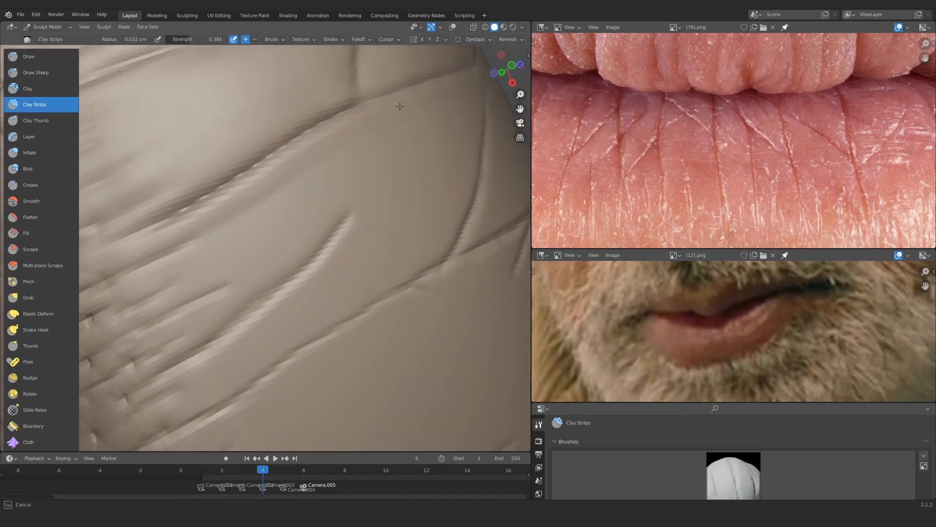
drag(401, 105, 239, 215)
drag(341, 152, 274, 192)
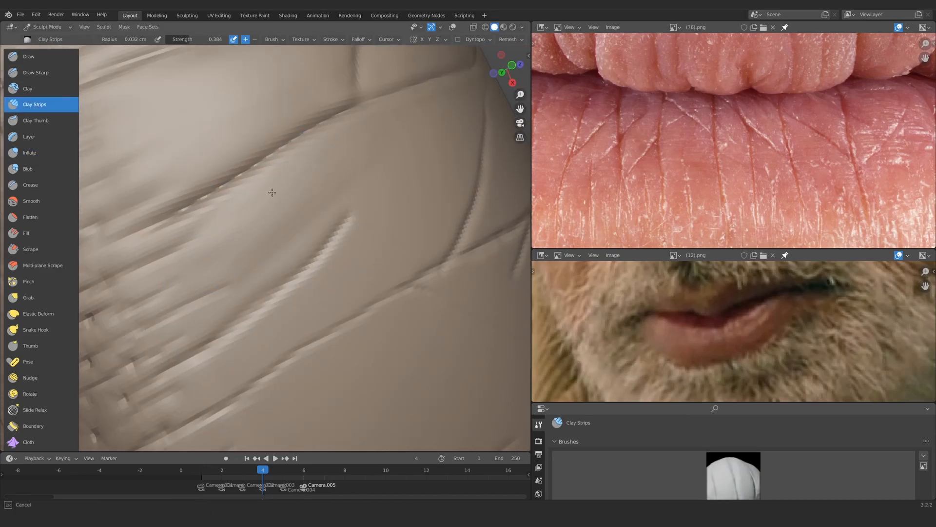
Raise the skin between the long crease and the short curved crease using Clay Strips at radius 0.025 cm
middle_drag(280, 244, 288, 228)
key(f)
click(288, 229)
drag(353, 165, 209, 298)
key(f)
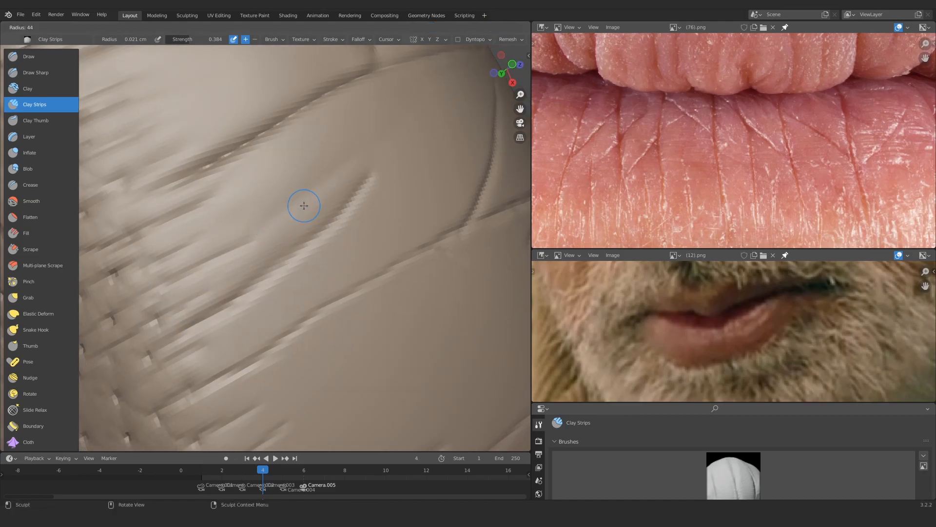
click(304, 206)
drag(298, 189, 183, 264)
mouse_move(334, 174)
mouse_down()
mouse_move(234, 258)
mouse_move(278, 236)
mouse_up()
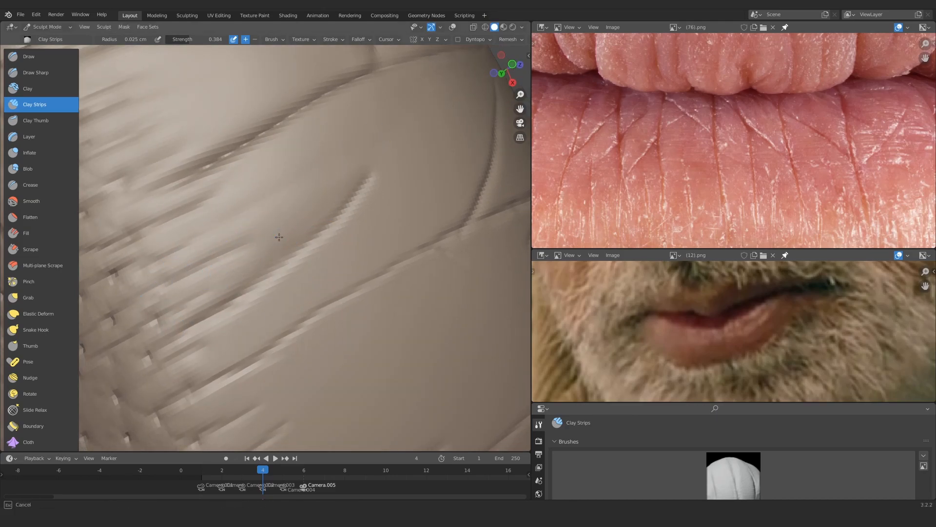
ctrl+middle_drag(278, 236, 263, 212)
drag(247, 225, 203, 265)
Refine the skin above the short curved crease using Clay Strips at radius 0.017 cm, then 0.033 cm
key(f)
click(178, 269)
click(178, 269)
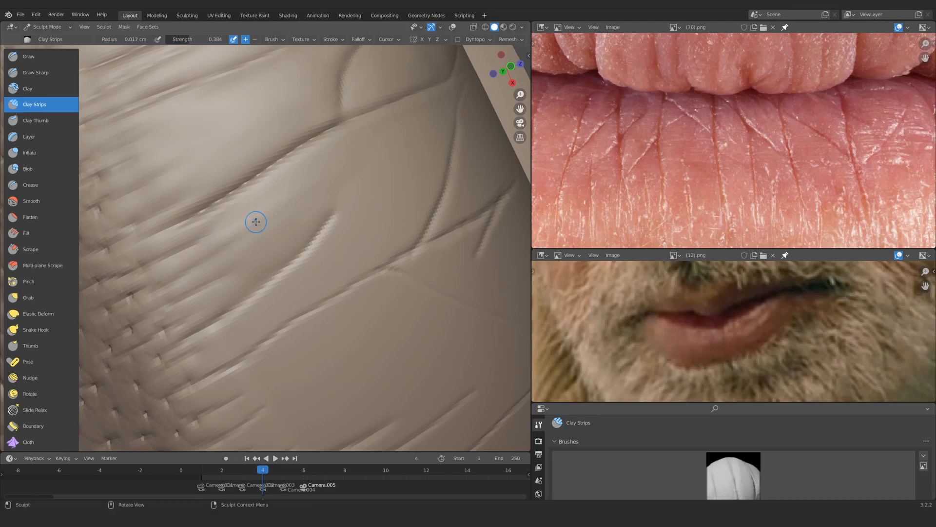
key(f)
click(354, 142)
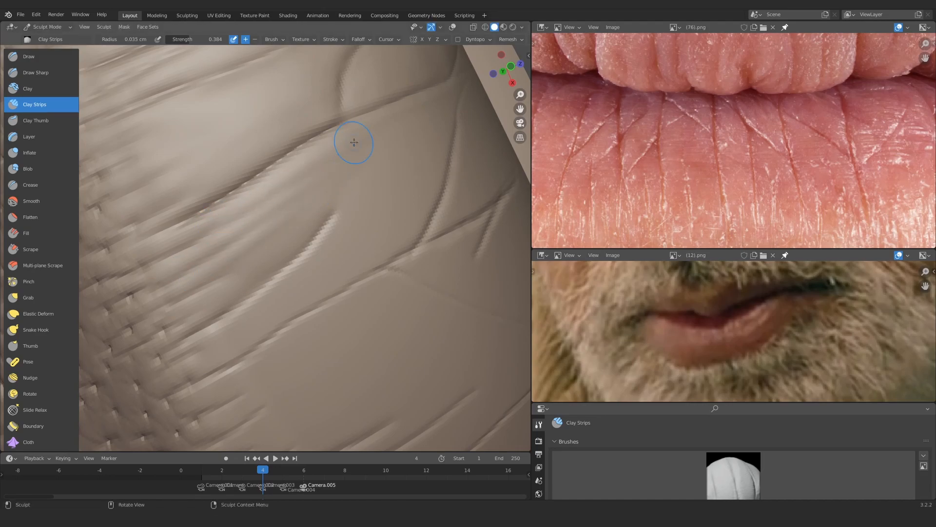
drag(379, 131, 364, 149)
mouse_move(364, 149)
ctrl+middle_down()
mouse_move(221, 295)
mouse_move(280, 244)
mouse_move(244, 232)
ctrl+middle_up()
Swell the edges of the short curved crease using Inflate at radius 0.025 cm and strength 0.342
key(f)
click(247, 231)
key(i)
key(f)
click(253, 218)
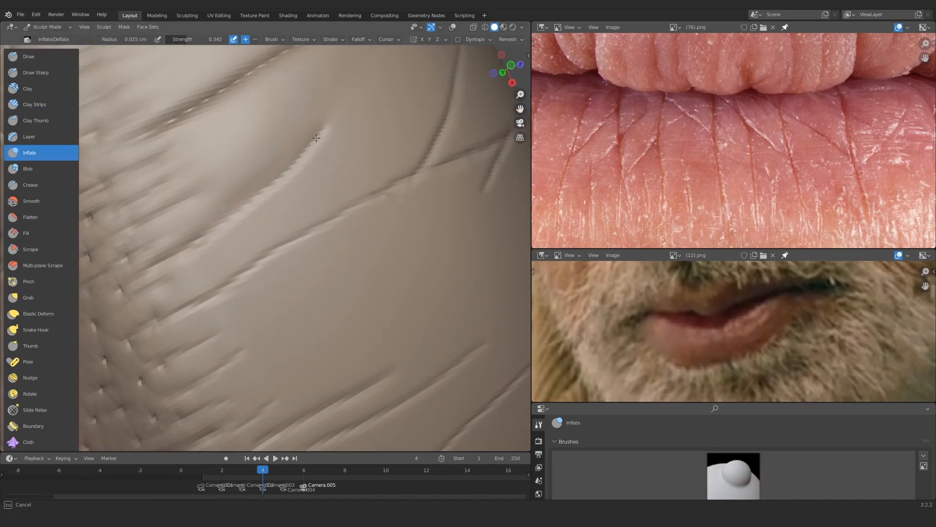
key(shift+c)
drag(253, 197, 326, 125)
key(i)
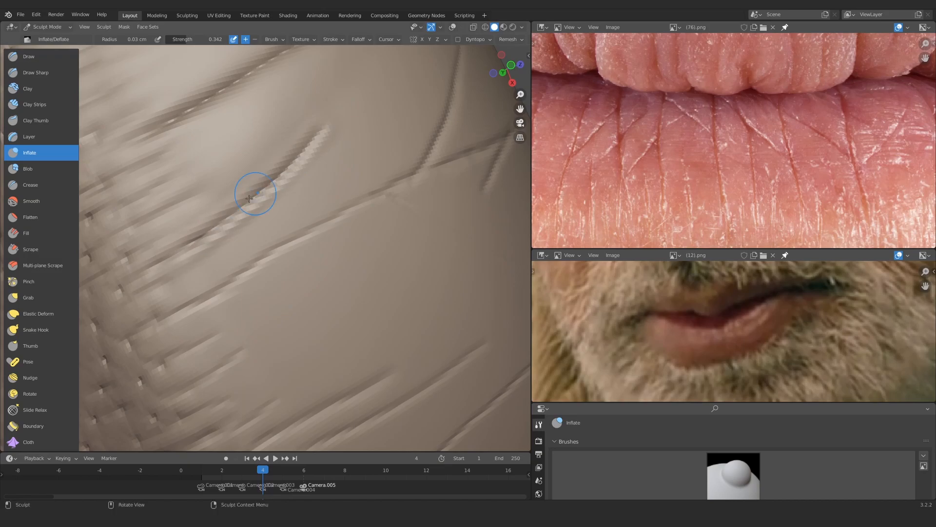
Build up the skin above the short curved crease using Clay Strips at radius 0.028 cm, then with a larger brush
key(c)
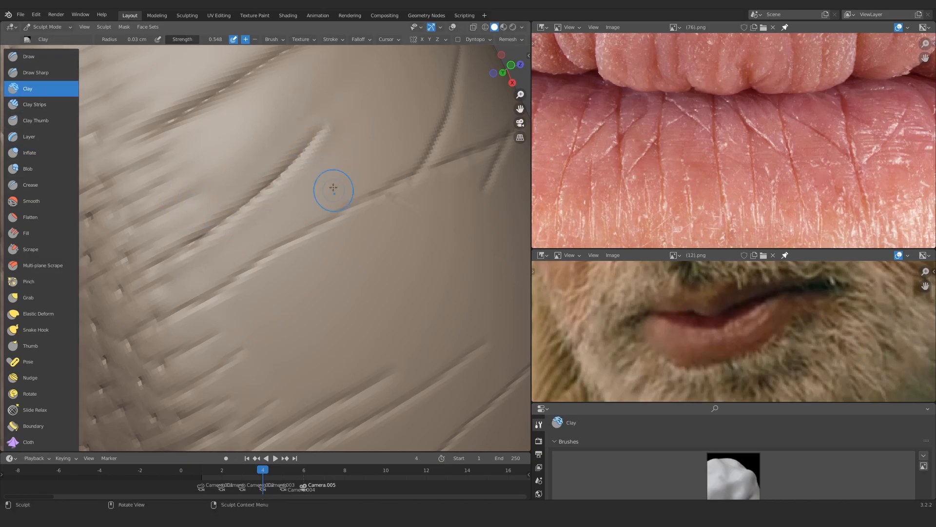
shift+middle_drag(292, 201, 282, 222)
key(bracketleft)
key(bracketleft)
key(bracketleft)
shift+middle_drag(320, 160, 344, 202)
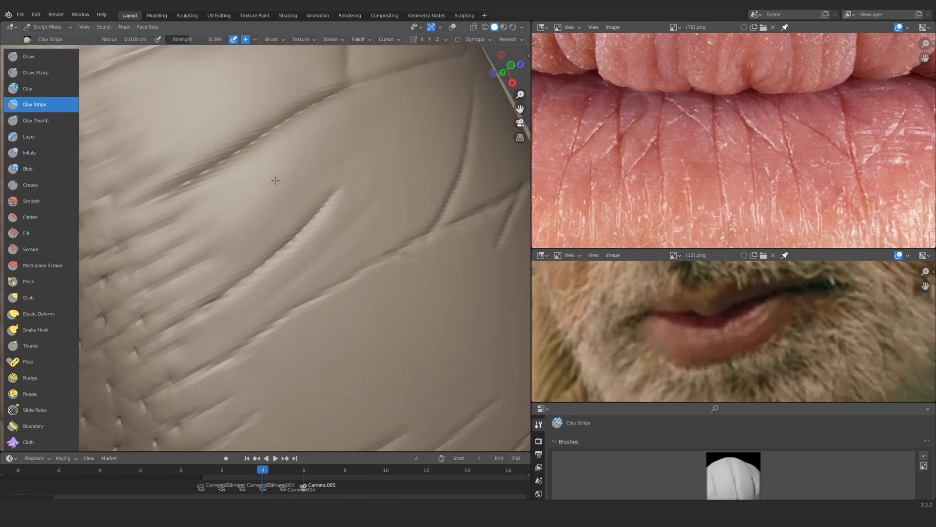
mouse_move(330, 196)
mouse_down()
mouse_move(177, 297)
mouse_move(295, 212)
mouse_up()
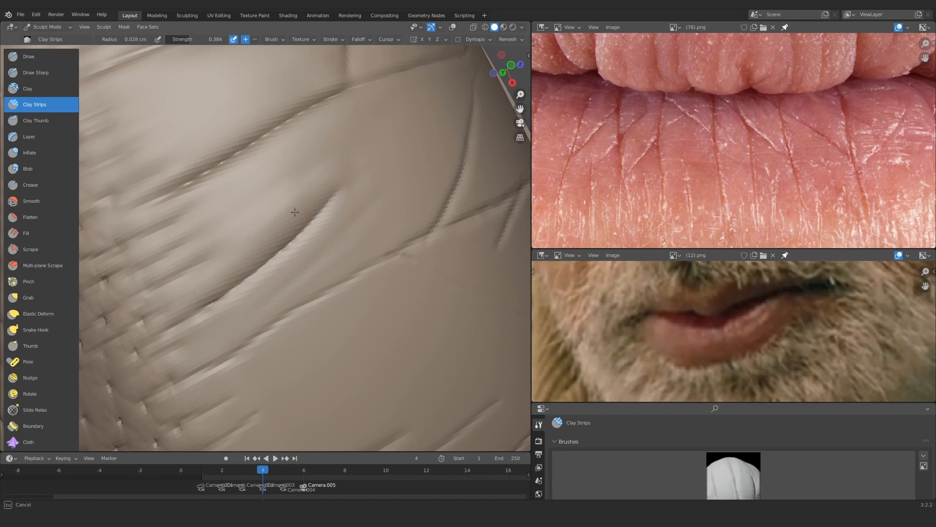
key(bracketright)
key(bracketright)
mouse_move(278, 221)
middle_down()
mouse_move(294, 242)
mouse_move(284, 203)
middle_up()
drag(253, 270, 407, 179)
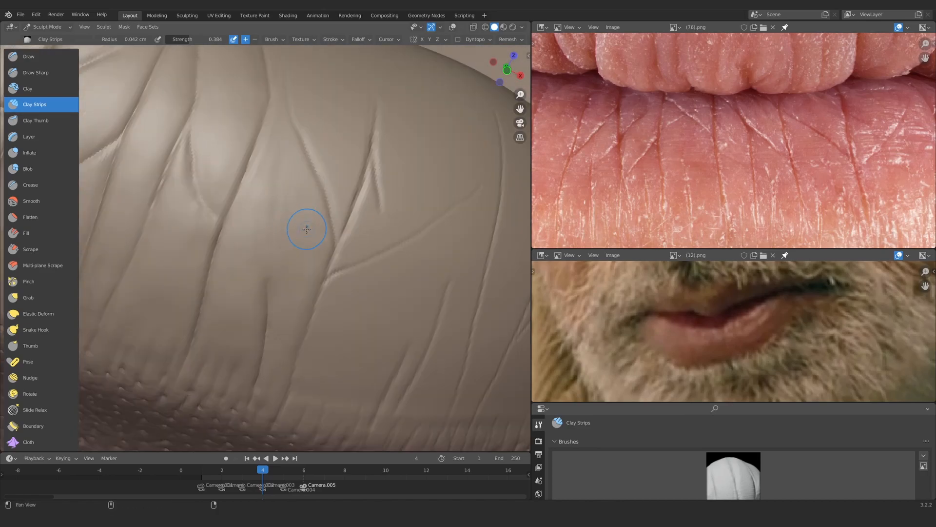
Raise the skin beside the curved linking crease between the two long creases using Clay Strips at radius 0.024 cm, then 0.042 cm
middle_drag(303, 224, 356, 267)
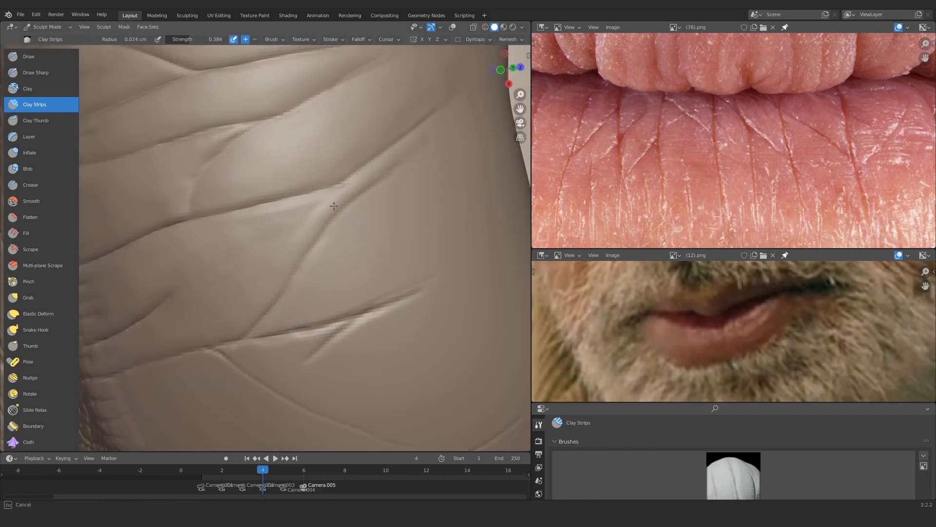
middle_drag(334, 206, 345, 184)
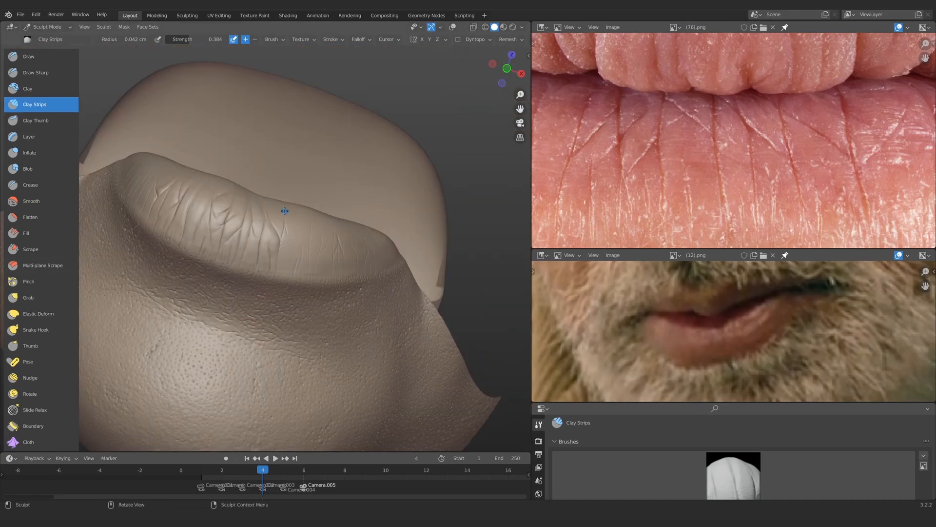
mouse_move(284, 211)
ctrl+alt+mouse_down()
mouse_move(314, 234)
mouse_move(298, 214)
ctrl+alt+mouse_up()
shift+middle_drag(261, 214, 259, 210)
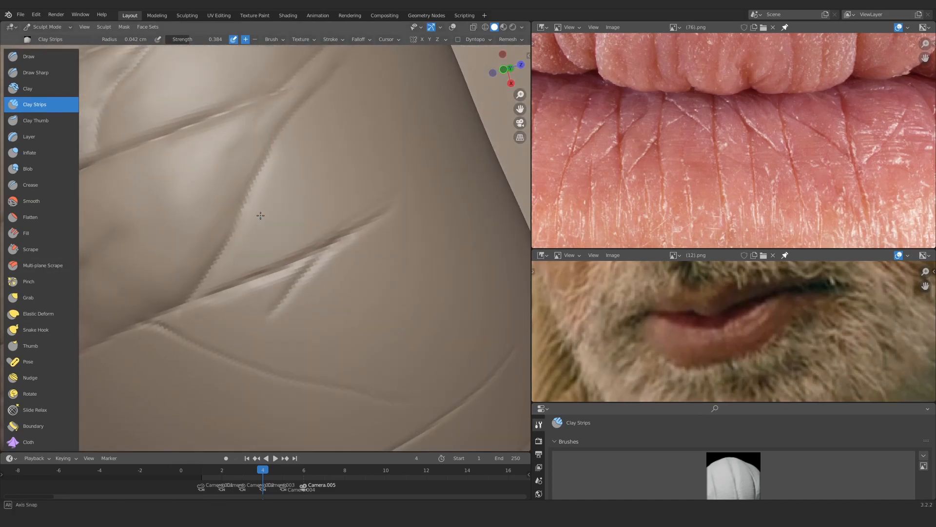
scroll(267, 225, up, 2)
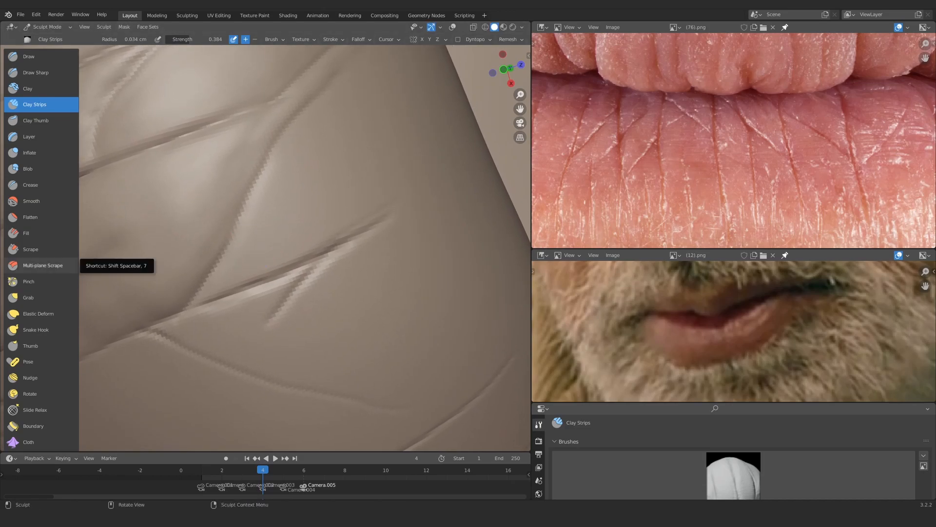
Refine the fold between the curved linking crease and the forked crease using Clay Strips at radius 0.034 cm
scroll(271, 249, down, 4)
shift+middle_drag(256, 205, 263, 244)
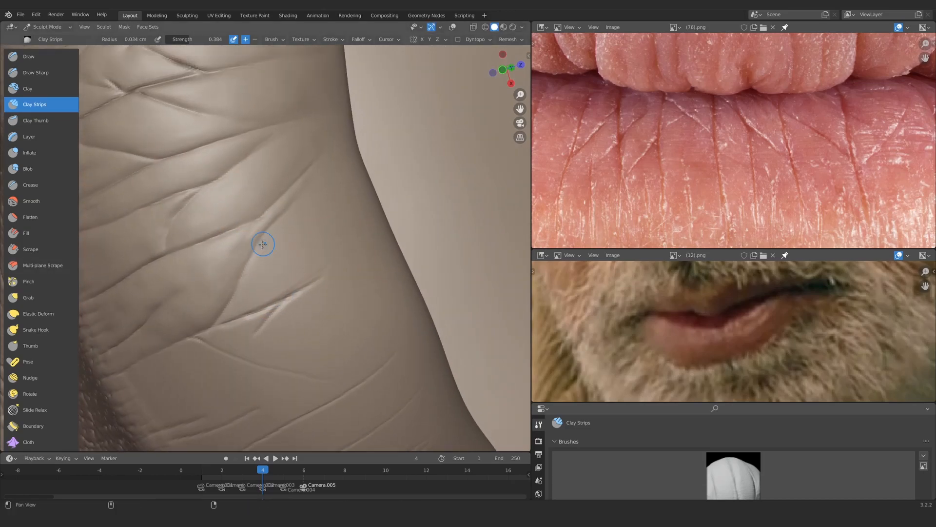
scroll(258, 238, up, 4)
mouse_move(243, 222)
mouse_down()
mouse_move(272, 184)
mouse_move(235, 226)
mouse_up()
scroll(263, 244, down, 4)
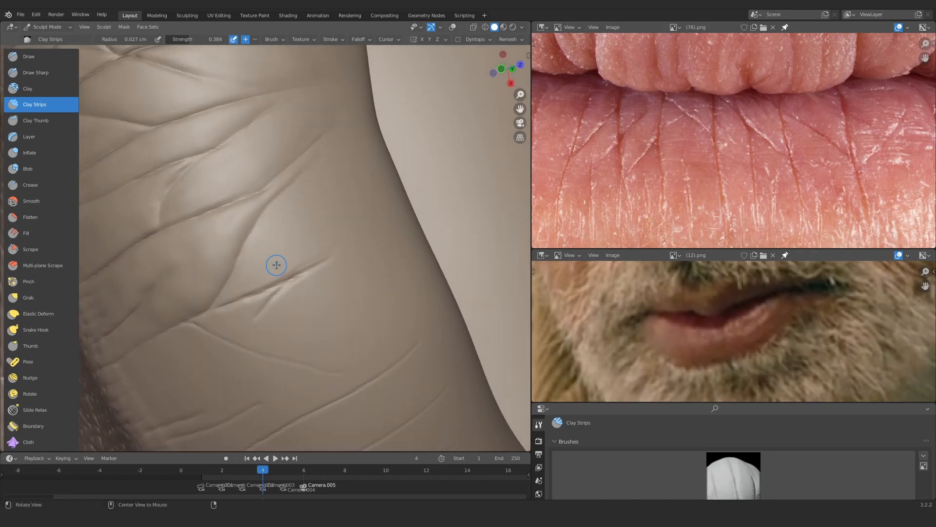
Build up the skin along the upper edge of the forked crease using Clay Strips at radius 0.022 cm
middle_drag(276, 265, 289, 251)
scroll(288, 251, up, 4)
drag(251, 244, 231, 283)
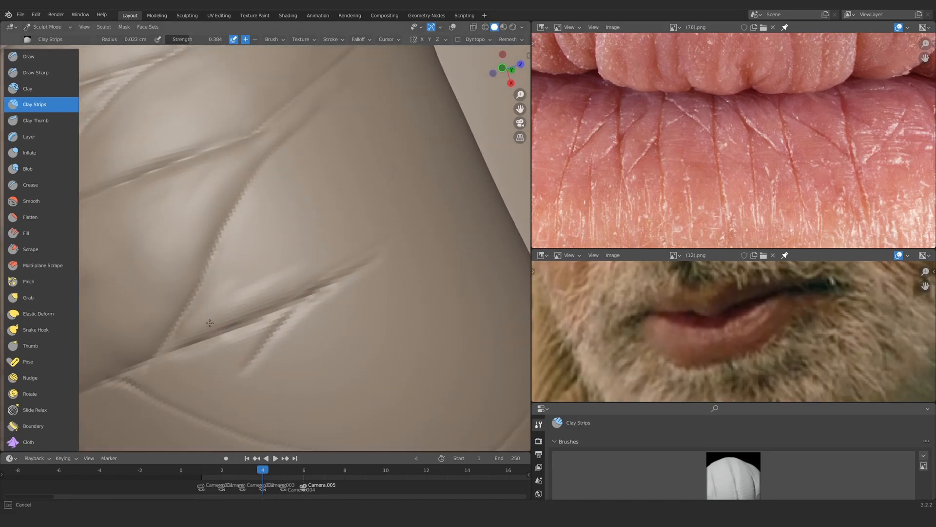
drag(209, 323, 308, 260)
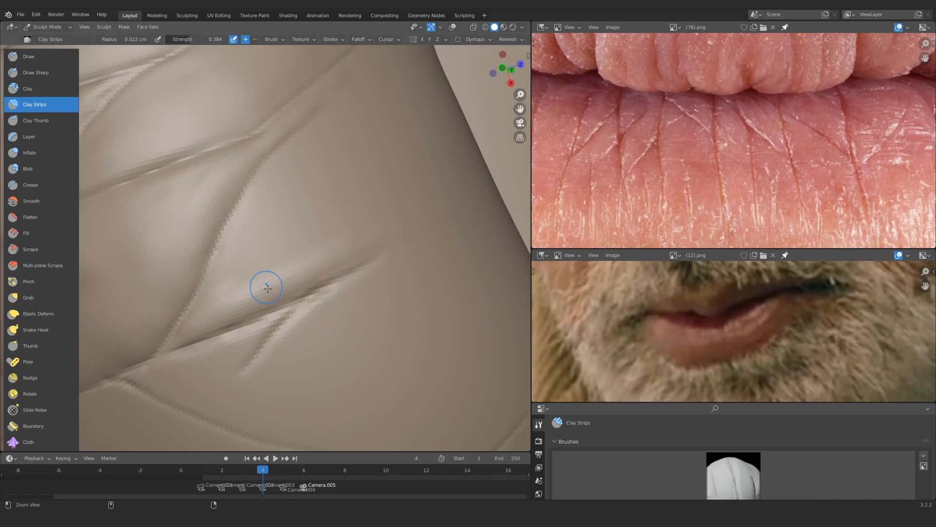
shift+middle_drag(263, 284, 236, 273)
mouse_move(200, 294)
mouse_down()
mouse_move(253, 236)
mouse_move(207, 309)
mouse_move(244, 268)
mouse_up()
Broaden the fold above the forked crease using Clay Strips at radius 0.052 cm, and swell it with Inflate
middle_drag(267, 222, 258, 229)
mouse_move(344, 221)
mouse_down()
mouse_move(351, 255)
mouse_move(347, 169)
mouse_up()
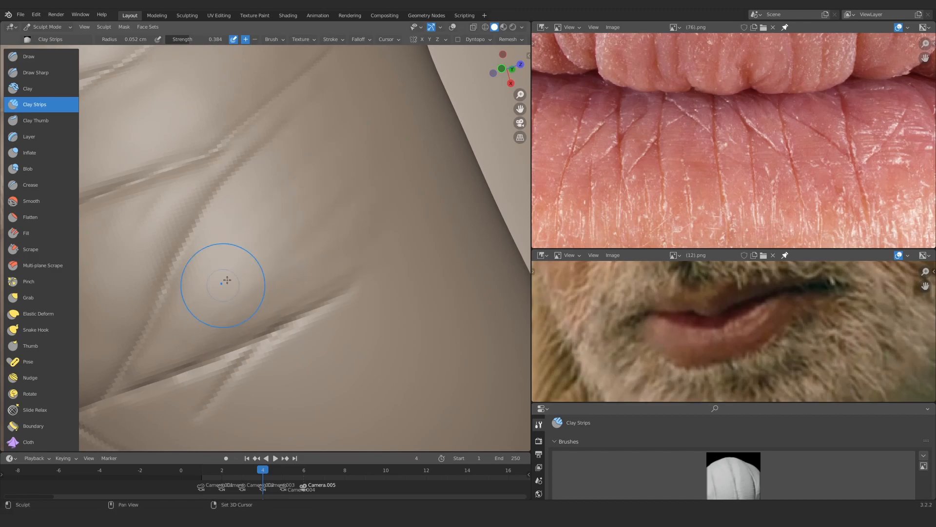
mouse_move(258, 166)
ctrl+middle_down()
mouse_move(271, 253)
mouse_move(251, 387)
mouse_move(259, 397)
mouse_move(265, 269)
mouse_move(288, 266)
mouse_move(312, 229)
ctrl+middle_up()
key(i)
drag(210, 289, 275, 215)
ctrl+alt+drag(274, 214, 280, 341)
mouse_move(281, 341)
alt+mouse_down()
mouse_move(284, 364)
mouse_move(313, 238)
mouse_move(249, 239)
mouse_move(297, 229)
alt+mouse_up()
Sharpen the creases around the fork using Draw Sharp
click(35, 73)
mouse_move(285, 232)
ctrl+middle_down()
mouse_move(282, 312)
mouse_move(278, 190)
mouse_move(299, 241)
mouse_move(279, 242)
mouse_move(289, 216)
ctrl+middle_up()
drag(215, 228, 332, 196)
ctrl+middle_drag(290, 215, 283, 254)
middle_drag(283, 253, 298, 243)
Raise the skin beside the fork's short branch using Clay Strips at radius 0.023 cm, then 0.03 cm
click(35, 104)
mouse_move(274, 230)
mouse_down()
mouse_move(276, 216)
mouse_move(268, 253)
mouse_up()
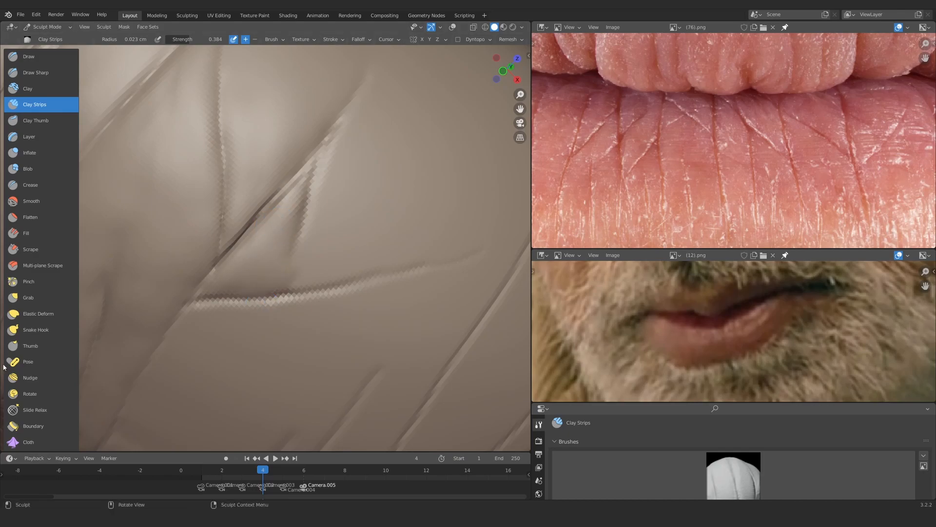
mouse_move(284, 255)
ctrl+middle_down()
mouse_move(315, 185)
mouse_move(295, 146)
ctrl+middle_up()
drag(280, 188, 256, 261)
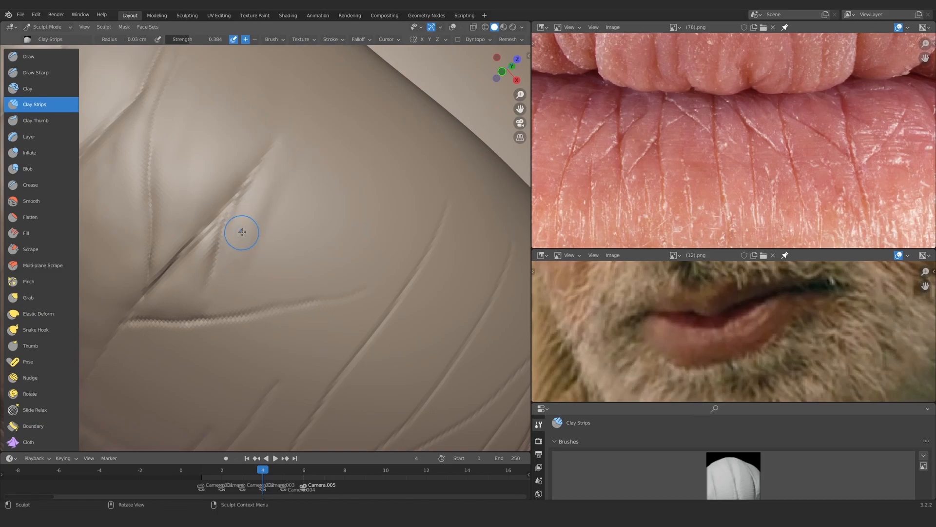
mouse_move(261, 175)
mouse_down()
mouse_move(256, 184)
mouse_move(300, 207)
mouse_move(274, 250)
mouse_up()
Build up the skin along the upper side of the lower linking crease using Clay Strips at radius 0.026 cm
key(f)
mouse_move(273, 263)
ctrl+middle_down()
mouse_move(259, 253)
mouse_move(263, 229)
ctrl+middle_up()
mouse_move(264, 196)
mouse_down()
mouse_move(242, 226)
mouse_move(253, 271)
mouse_move(238, 277)
mouse_move(377, 247)
mouse_up()
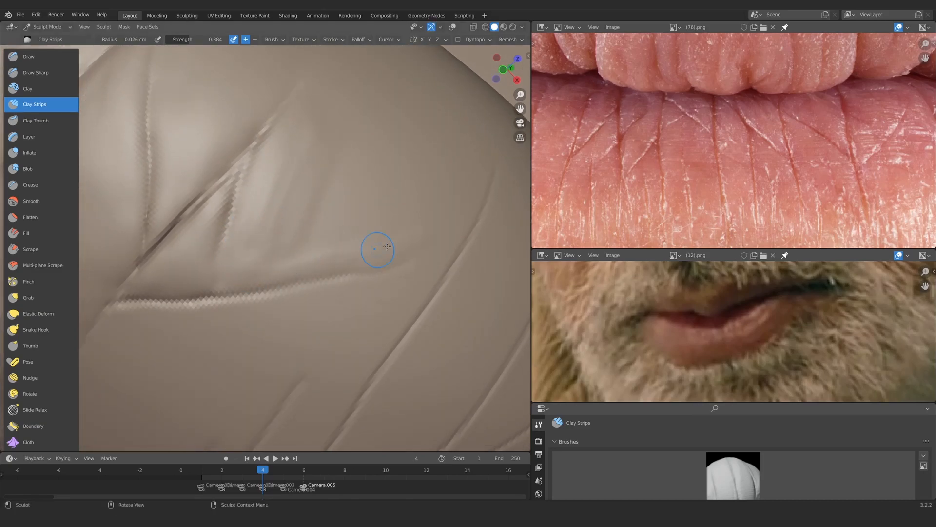
middle_drag(376, 249, 368, 257)
key(f)
mouse_move(259, 268)
mouse_down()
mouse_move(264, 234)
mouse_move(366, 246)
mouse_up()
drag(263, 236, 243, 244)
ctrl+middle_drag(249, 248, 258, 236)
Fill out the wedge of skin between the forked crease and the lower linking crease using Clay Strips at radius 0.052 cm
key(f)
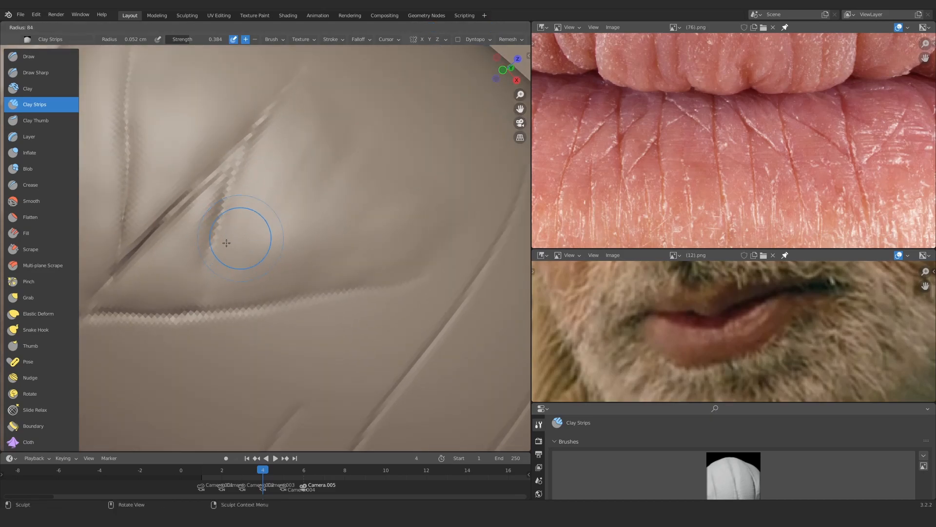
click(266, 237)
drag(259, 209, 234, 261)
mouse_move(253, 273)
mouse_down()
mouse_move(296, 279)
mouse_move(467, 243)
mouse_up()
mouse_move(312, 187)
ctrl+middle_down()
mouse_move(285, 207)
mouse_move(288, 192)
ctrl+middle_up()
key(f)
mouse_move(278, 229)
mouse_down()
mouse_move(311, 178)
mouse_move(352, 242)
mouse_up()
mouse_move(294, 151)
mouse_down()
mouse_move(354, 194)
mouse_move(293, 273)
mouse_move(278, 226)
mouse_move(263, 234)
mouse_move(271, 246)
mouse_move(255, 267)
mouse_up()
key(f)
click(266, 226)
Raise the skin along the long crease below the fork using Clay Strips at radius 0.031 cm, then 0.032 cm
ctrl+alt+drag(255, 267, 215, 235)
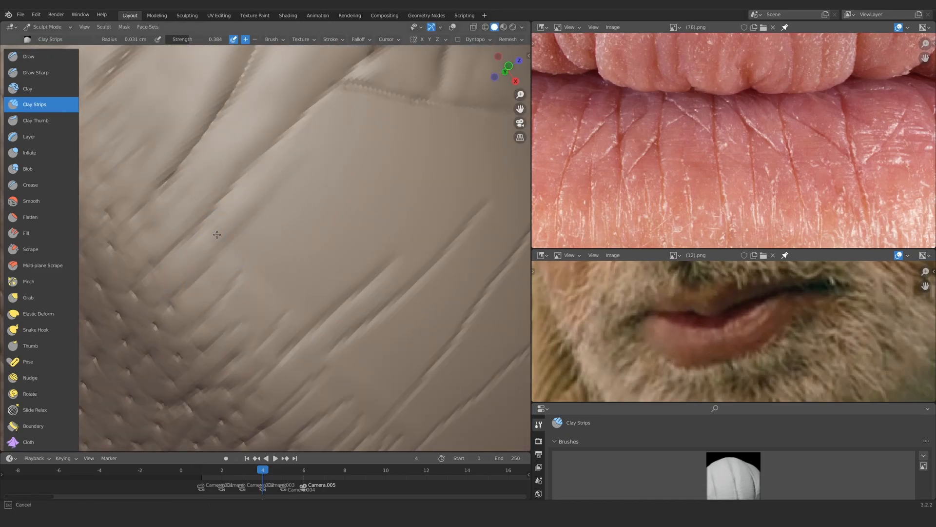
mouse_move(216, 235)
ctrl+middle_down()
mouse_move(286, 226)
mouse_move(293, 193)
mouse_move(264, 197)
mouse_move(258, 184)
ctrl+middle_up()
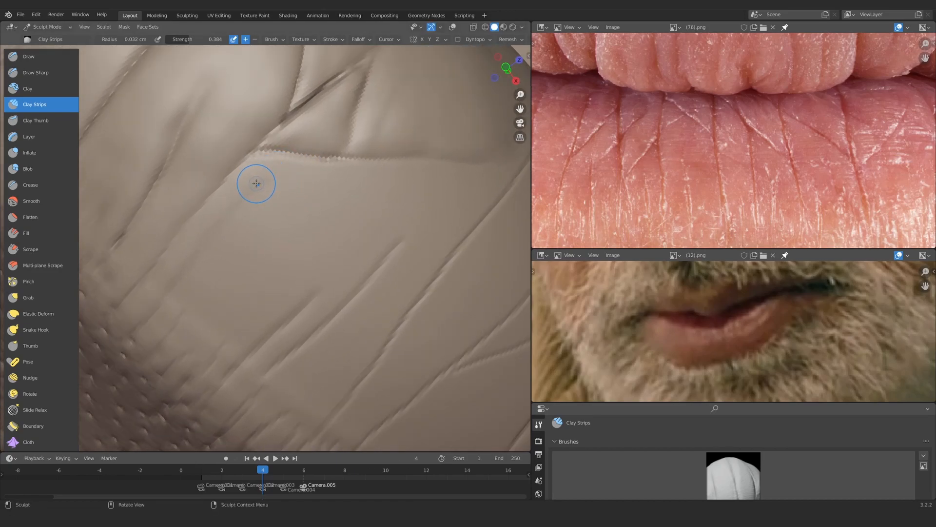
drag(257, 184, 263, 166)
middle_drag(268, 168, 292, 170)
mouse_move(293, 171)
ctrl+middle_down()
mouse_move(307, 213)
mouse_move(277, 190)
ctrl+middle_up()
Build up the skin directly under the lower linking crease using Clay Strips at radius 0.039 cm
drag(273, 188, 271, 155)
middle_drag(292, 153, 282, 164)
mouse_move(278, 166)
mouse_down()
mouse_move(253, 182)
mouse_move(280, 175)
mouse_move(254, 158)
mouse_up()
middle_drag(253, 153, 243, 162)
drag(242, 166, 221, 187)
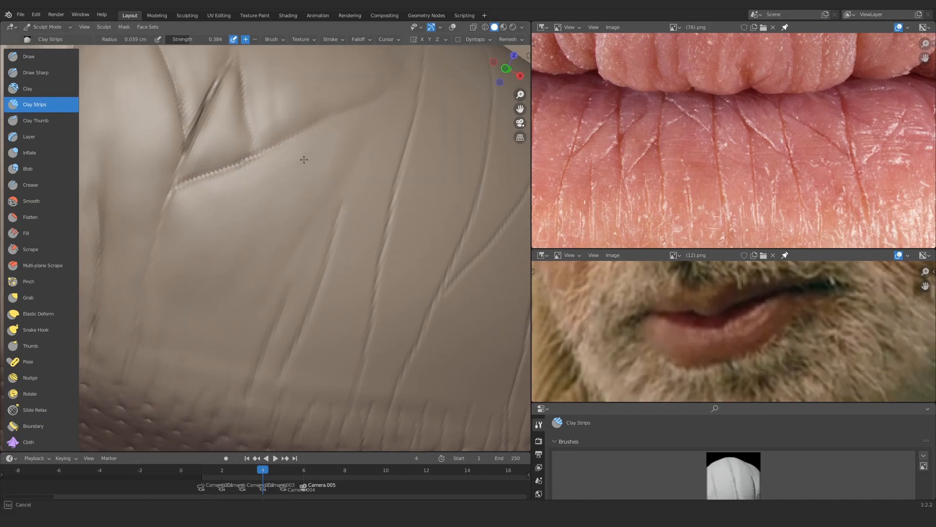
drag(304, 159, 301, 168)
Raise thin folds between the short wrinkles near the lip's lower border using Clay Strips at radius 0.023 cm, then 0.026 cm
mouse_move(282, 184)
ctrl+middle_down()
mouse_move(215, 270)
mouse_move(234, 273)
ctrl+middle_up()
ctrl+middle_drag(235, 273, 247, 240)
key(f)
click(200, 289)
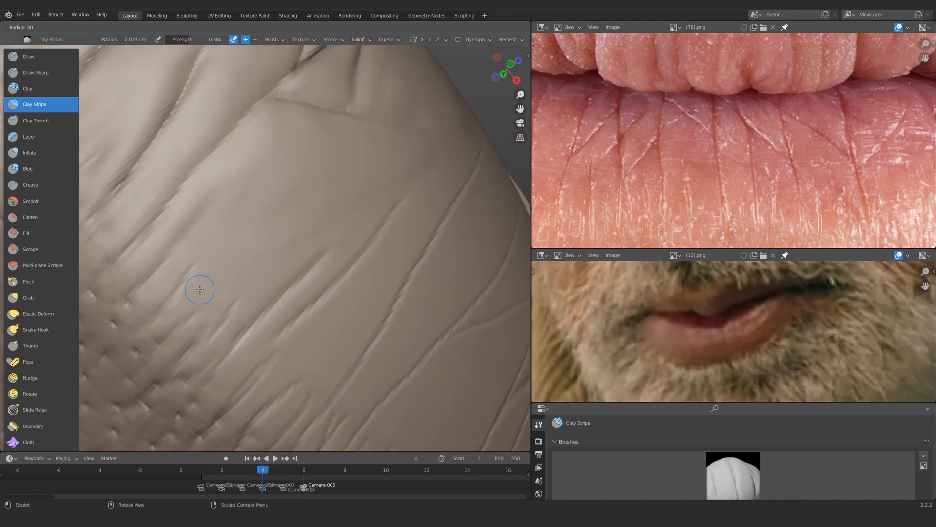
click(200, 289)
drag(201, 271, 240, 227)
drag(144, 295, 219, 201)
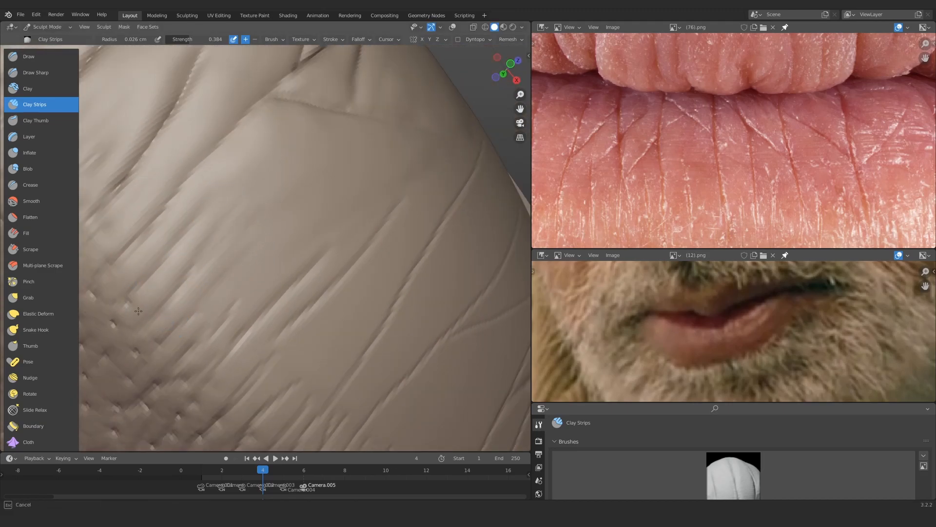
mouse_move(139, 312)
mouse_down()
mouse_move(242, 208)
mouse_move(238, 169)
mouse_up()
Swell the broad skin area between the lower linking crease and the short wrinkles using Clay Strips at radius 0.043 cm
key(f)
click(255, 166)
drag(305, 179, 242, 252)
drag(247, 207, 201, 271)
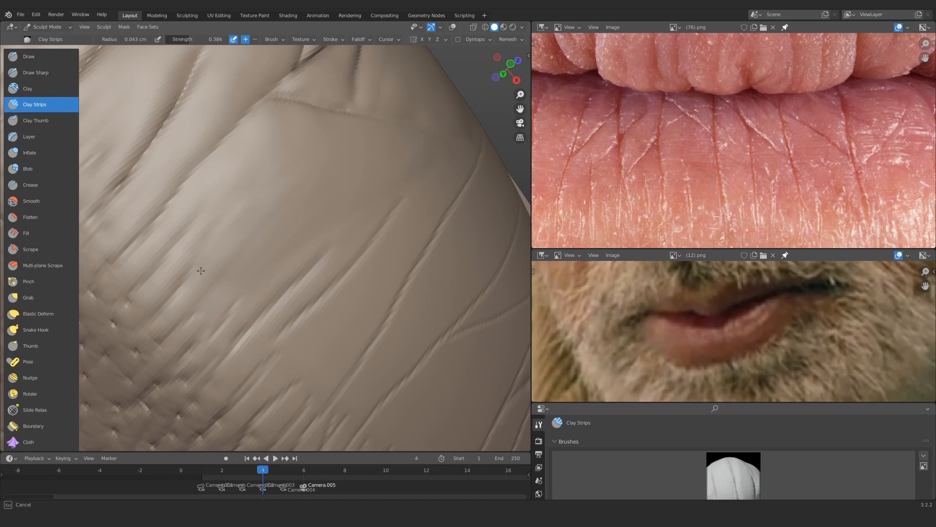
Blend the ends of the short wrinkles into the broad fold using Clay Strips at radius 0.023 cm, then 0.045 cm
ctrl+middle_drag(336, 172, 329, 142)
key(f)
click(198, 273)
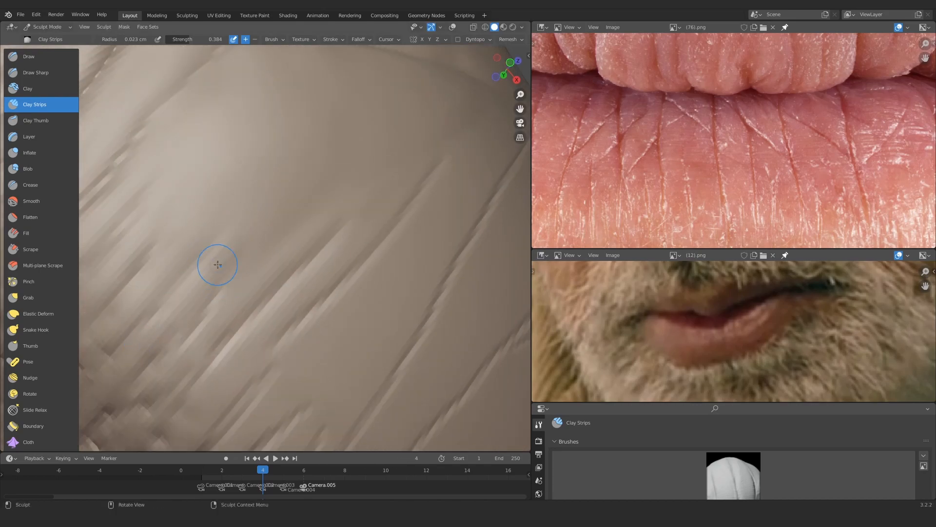
key(f)
mouse_move(347, 196)
ctrl+middle_down()
mouse_move(239, 255)
mouse_move(255, 224)
ctrl+middle_up()
drag(181, 259, 293, 181)
drag(229, 274, 352, 165)
drag(205, 263, 271, 199)
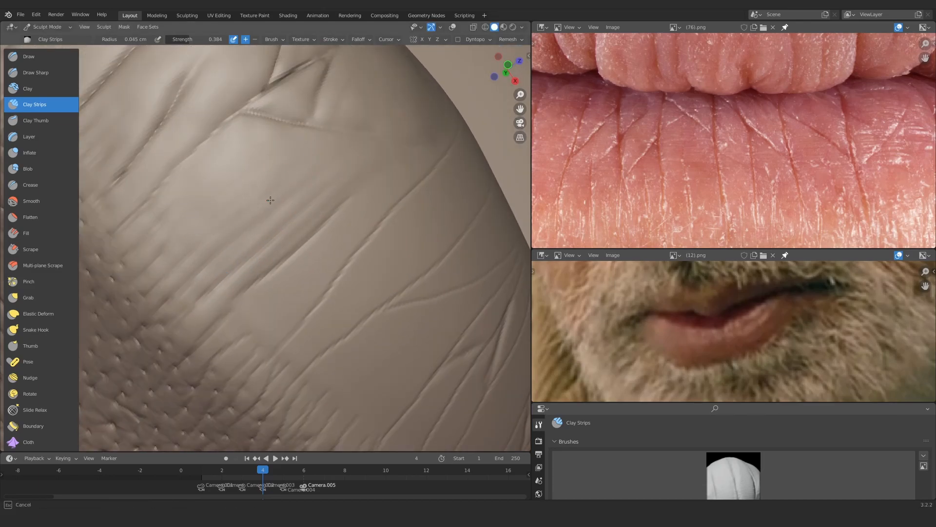
drag(297, 168, 264, 190)
mouse_move(265, 195)
ctrl+middle_down()
mouse_move(269, 293)
mouse_move(266, 202)
ctrl+middle_up()
Carve short parallel wrinkles up from the lip's lower border using Draw Sharp at radius 0.0091 cm and strength 0.888
key(f)
click(201, 200)
key(2)
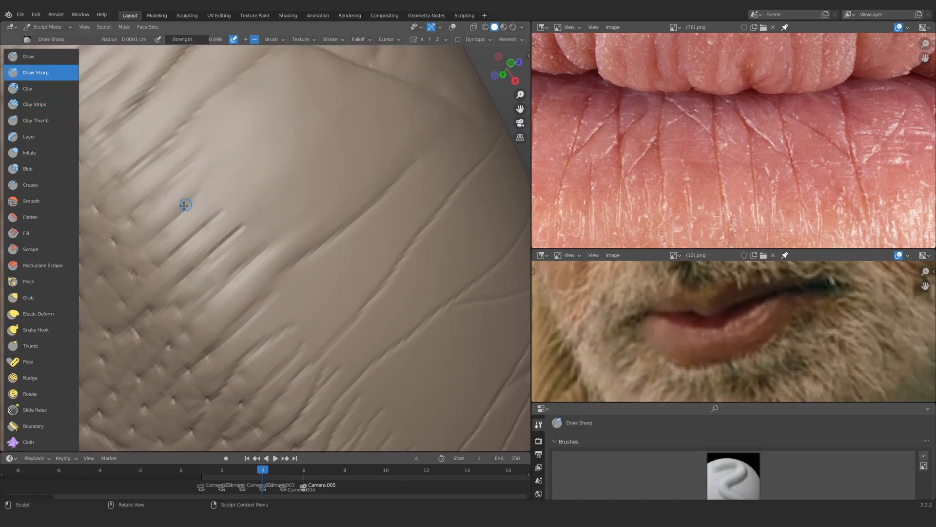
drag(162, 190, 197, 146)
mouse_move(232, 98)
ctrl+middle_down()
mouse_move(263, 209)
mouse_move(266, 181)
ctrl+middle_up()
drag(198, 279, 288, 197)
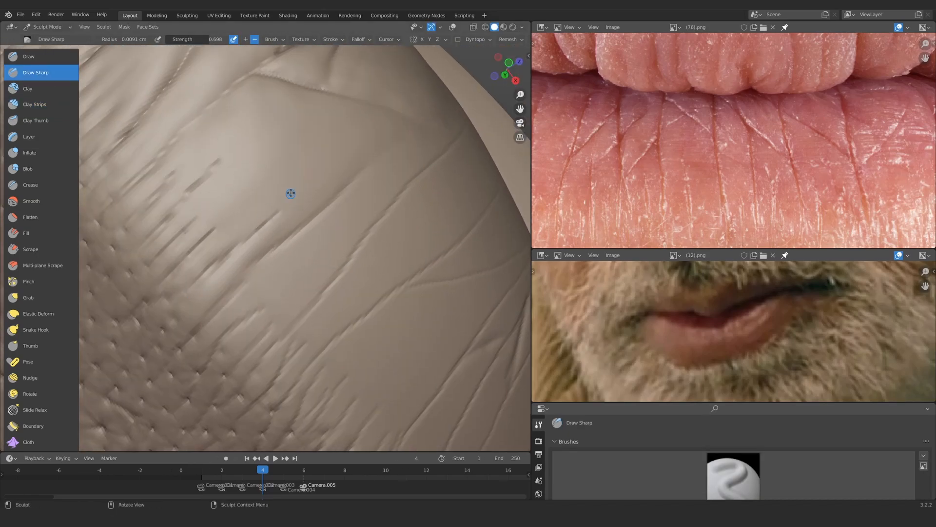
ctrl+middle_drag(291, 195, 288, 220)
Raise the ridges between the newly carved short wrinkles using Draw at radius 0.02 cm and strength 0.210
scroll(234, 224, up, 6)
key(1)
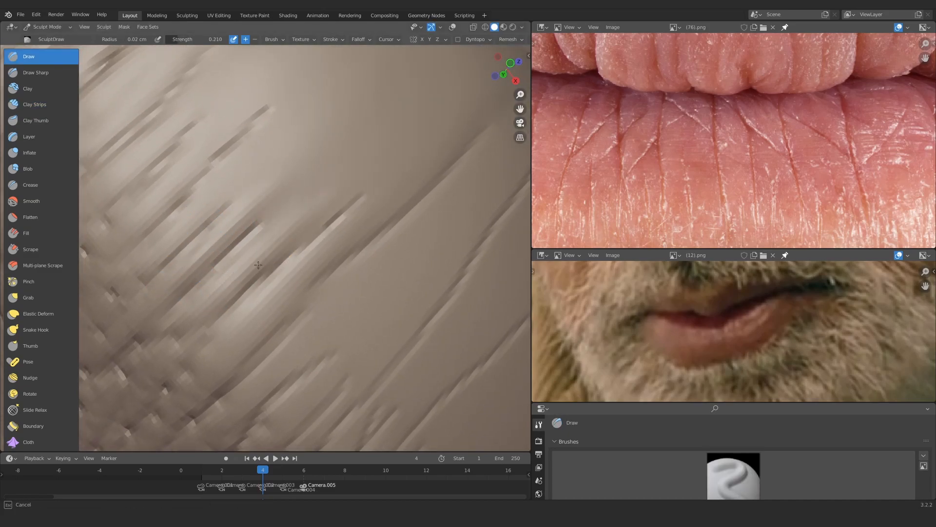
ctrl+middle_drag(351, 176, 229, 183)
Build up the skin around the long straight crease beside the short wrinkles using Clay Strips at radius 0.04 cm
click(39, 105)
mouse_move(233, 229)
ctrl+alt+mouse_down()
mouse_move(251, 199)
mouse_move(244, 273)
ctrl+alt+mouse_up()
mouse_move(244, 273)
alt+mouse_down()
mouse_move(255, 161)
mouse_move(282, 179)
alt+mouse_up()
key(f)
click(293, 179)
drag(194, 239, 309, 170)
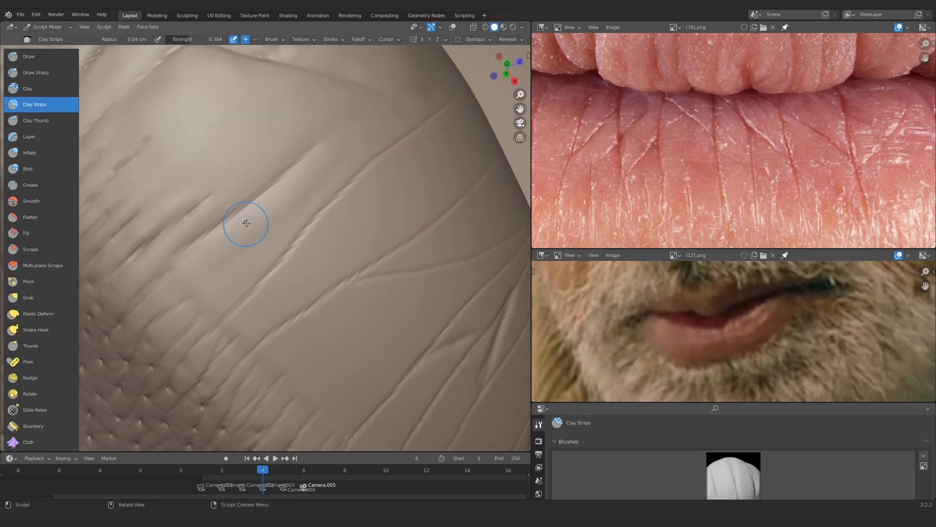
Raise the lower part of the fold between the two long straight creases using Clay Strips at radius 0.03 cm
alt+drag(214, 253, 227, 240)
key(f)
click(173, 289)
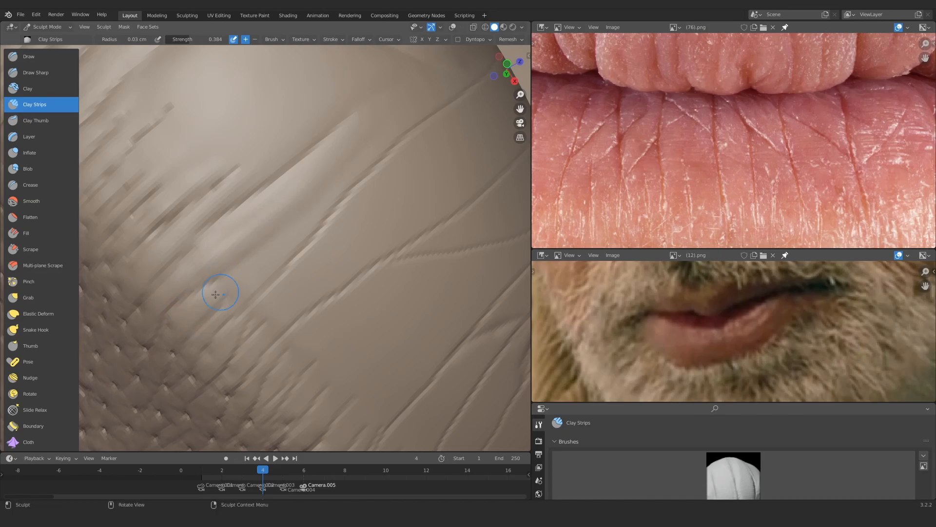
drag(218, 291, 278, 236)
Add narrow ridges along the fold between the two long straight creases using Clay Strips at radius 0.026 cm
key(f)
click(251, 307)
drag(223, 318, 278, 274)
alt+drag(244, 280, 249, 280)
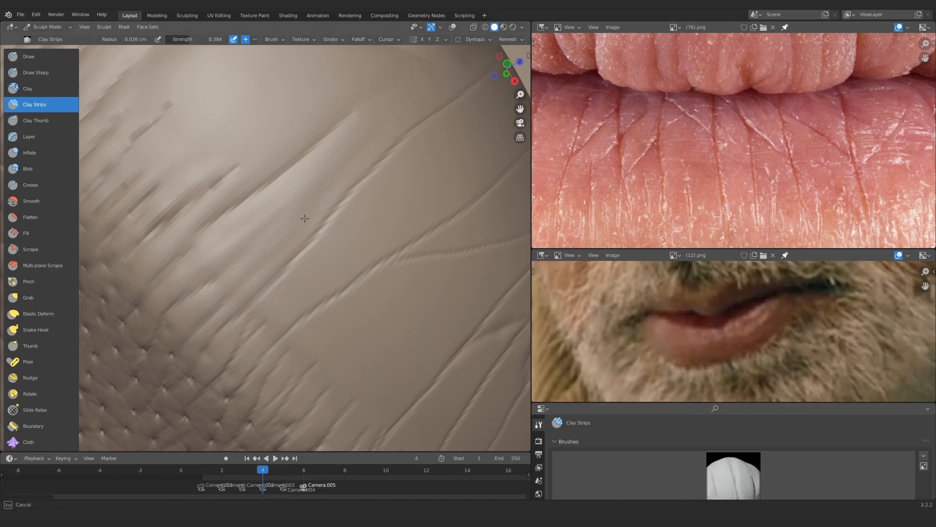
alt+drag(252, 220, 251, 212)
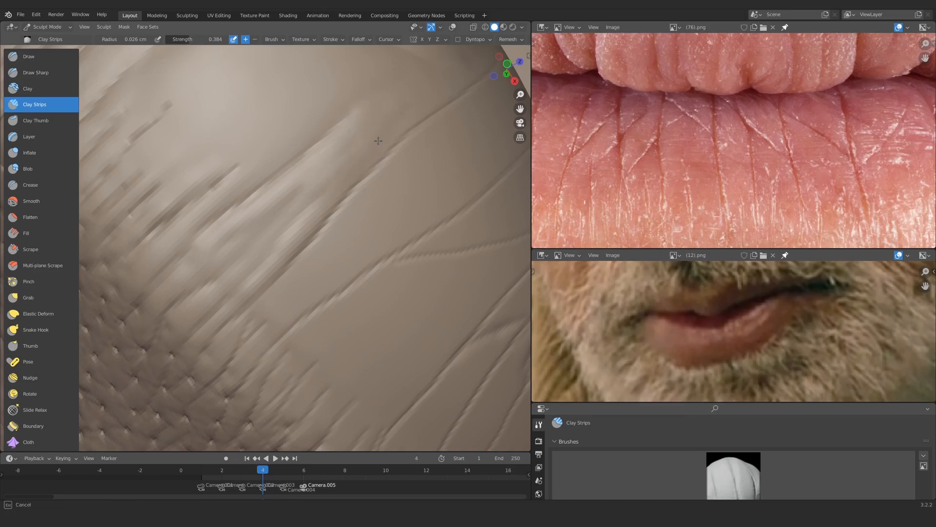
Round out the fold between the two long straight creases using Clay Strips at radius 0.032 cm, then 0.042 cm
alt+drag(314, 182, 300, 222)
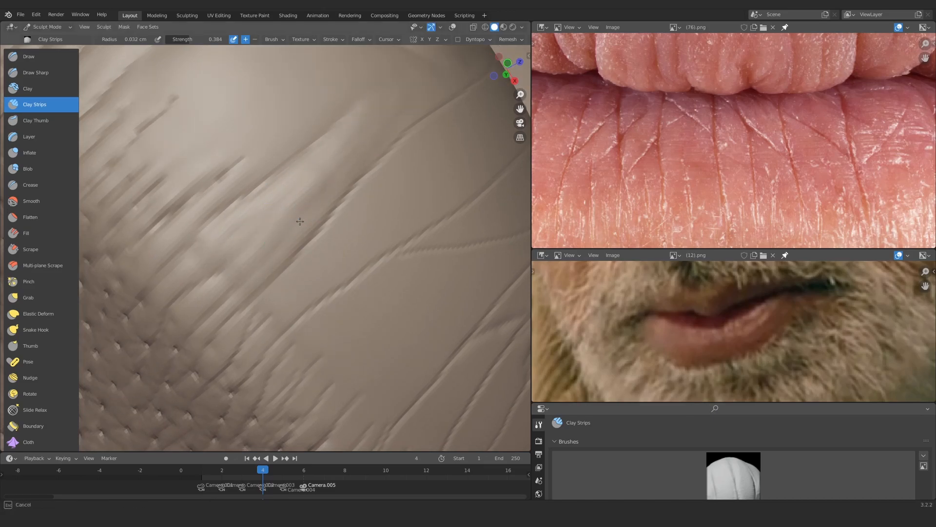
mouse_move(334, 164)
alt+mouse_down()
mouse_move(289, 204)
mouse_move(291, 212)
alt+mouse_up()
mouse_move(214, 293)
alt+mouse_down()
mouse_move(335, 247)
mouse_move(331, 190)
mouse_move(307, 156)
mouse_move(280, 220)
mouse_move(264, 230)
alt+mouse_up()
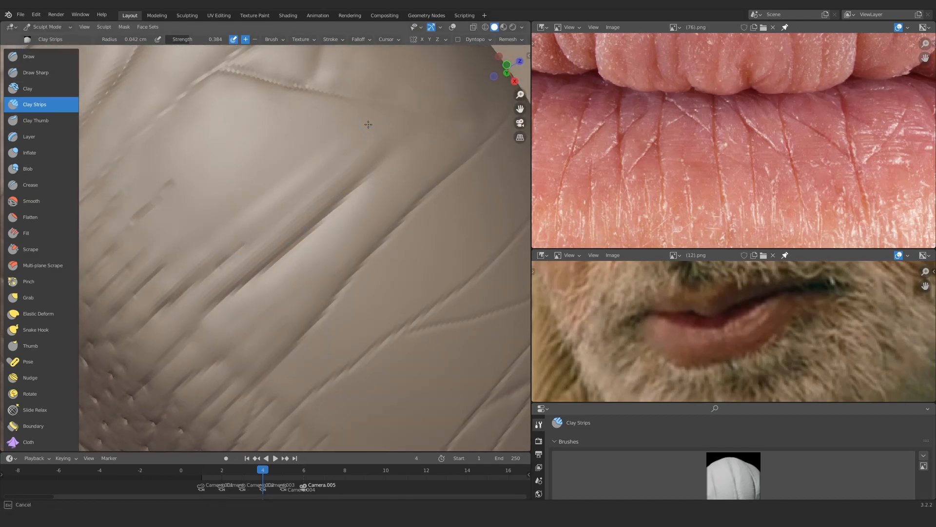
Build up the skin beside the long straight crease using Clay Strips at radius 0.039 cm
scroll(288, 161, down, 2)
key(i)
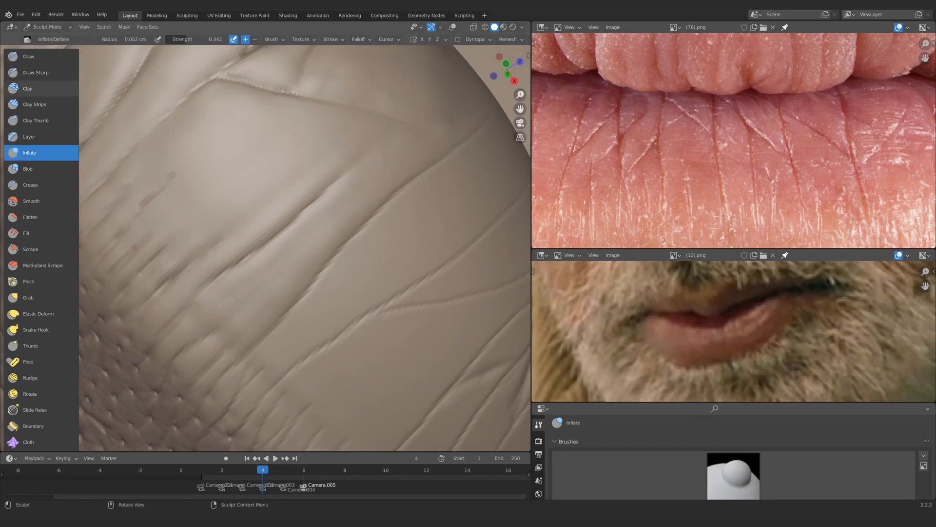
click(37, 103)
drag(242, 253, 338, 215)
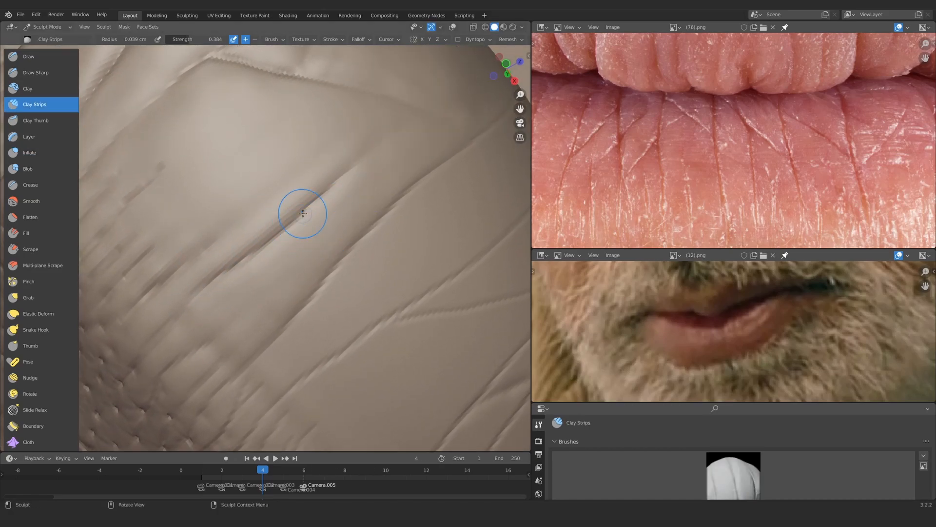
ctrl+alt+drag(355, 127, 311, 151)
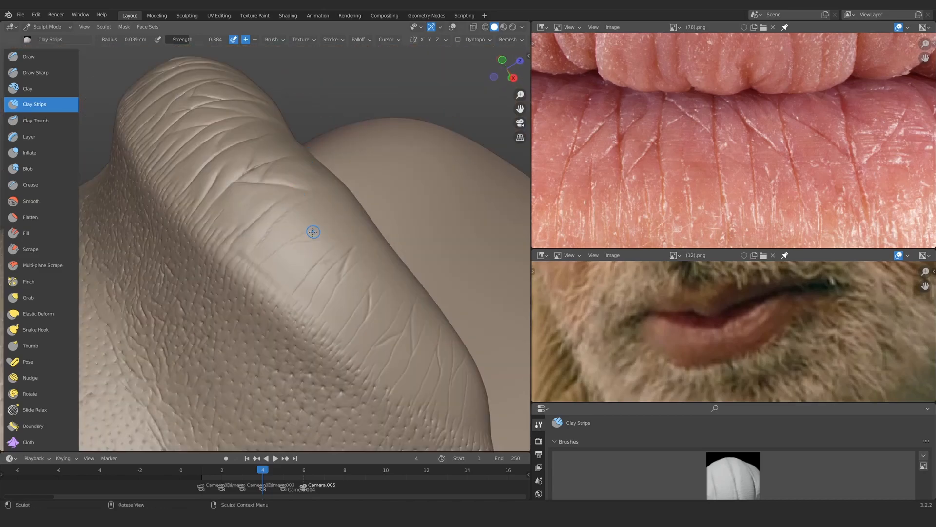
Raise the fold between the long straight crease and the forked crease using Clay Strips at radius 0.039 cm
middle_drag(313, 232, 324, 282)
scroll(332, 229, up, 5)
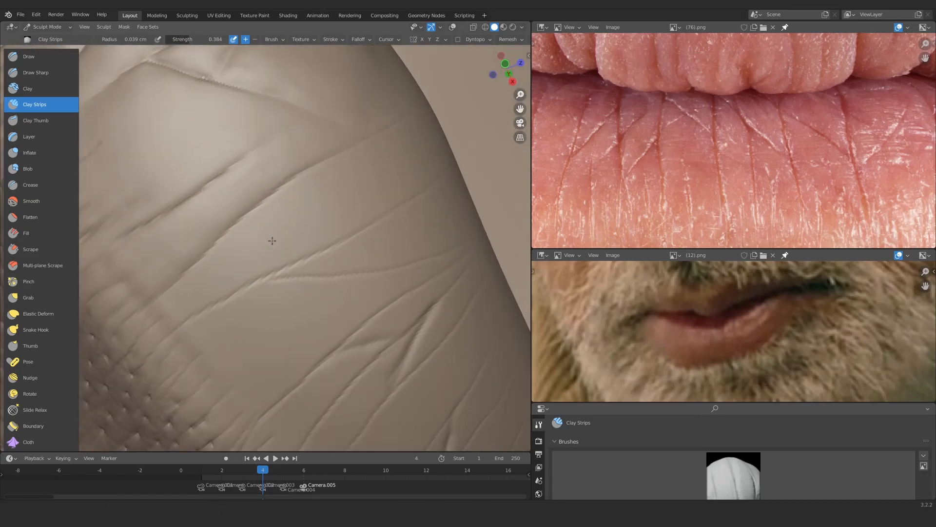
shift+middle_drag(272, 241, 320, 200)
drag(236, 236, 326, 148)
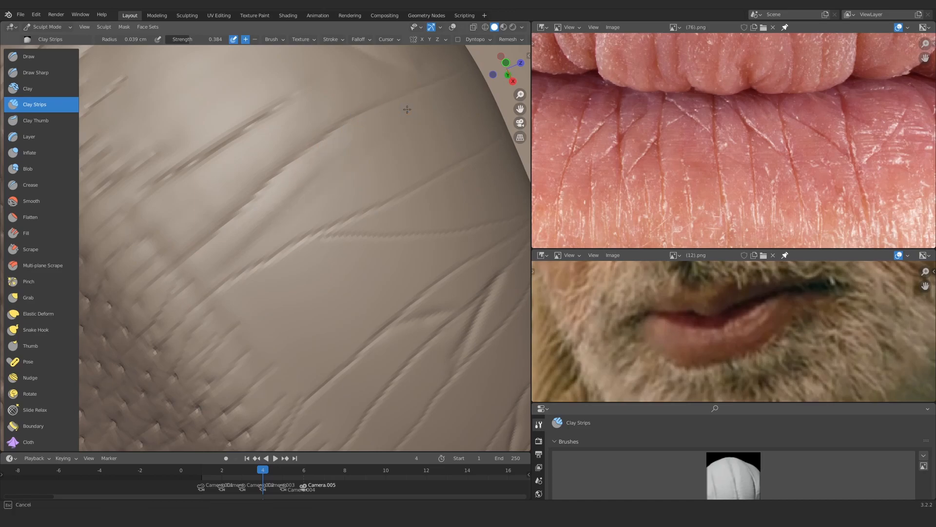
middle_drag(280, 233, 305, 225)
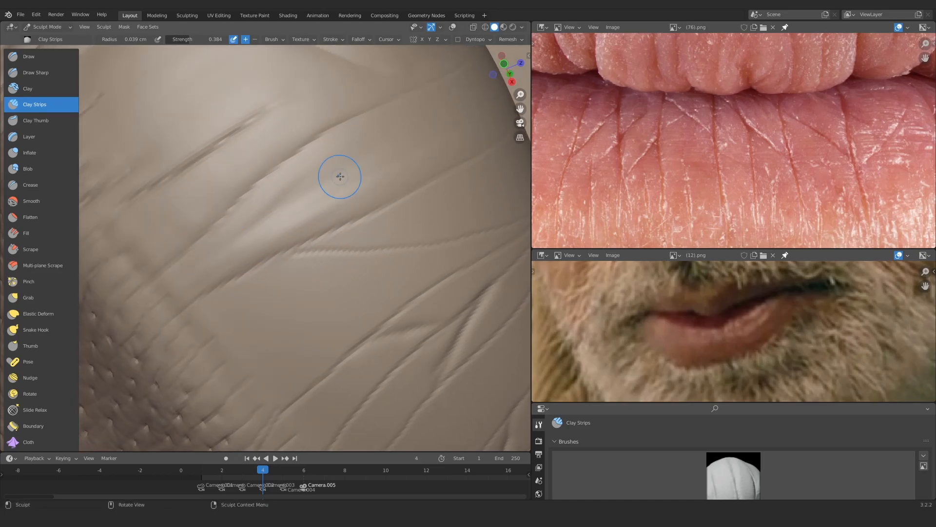
Round out the upper part of the fold above the forked crease using Clay Strips
middle_drag(478, 126, 213, 233)
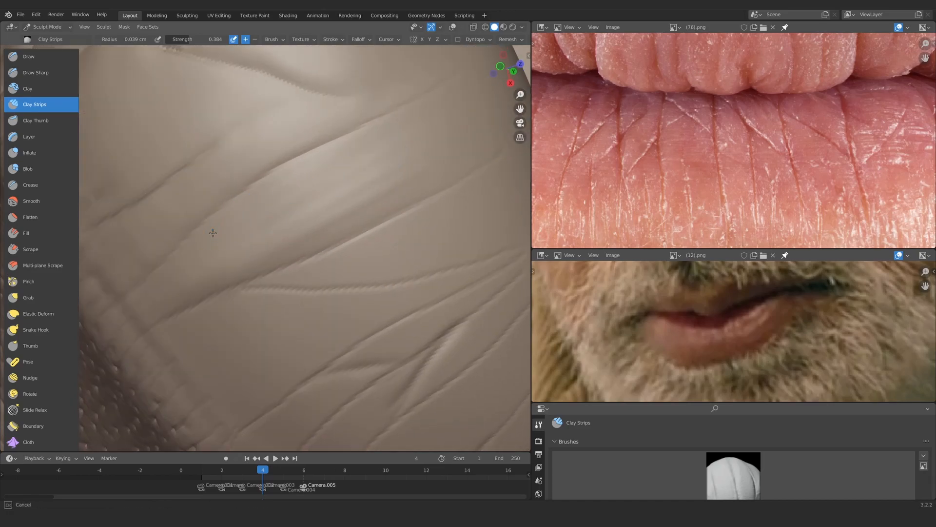
drag(454, 121, 430, 149)
mouse_move(430, 149)
middle_down()
mouse_move(245, 239)
mouse_move(271, 230)
mouse_move(256, 217)
middle_up()
drag(256, 217, 243, 237)
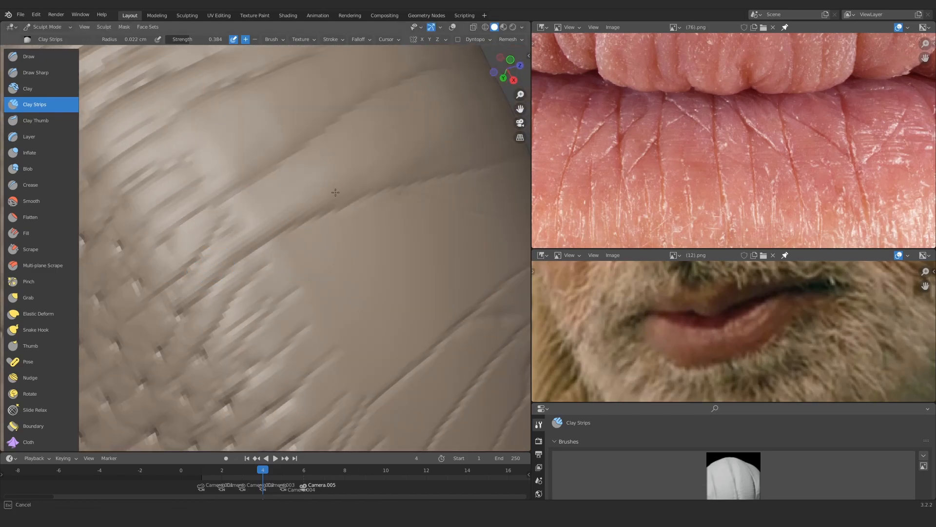
Add narrow ridges along the fold above the forked crease using Clay Strips at radius 0.022 cm, then 0.017 cm, and smooth them
mouse_move(336, 192)
middle_down()
mouse_move(228, 233)
mouse_move(266, 221)
mouse_move(299, 193)
middle_up()
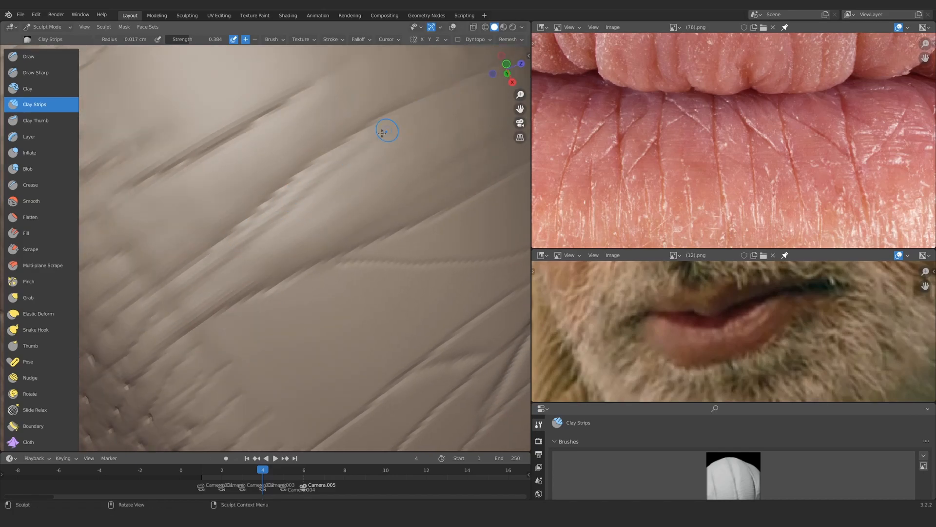
middle_drag(382, 133, 299, 209)
mouse_move(239, 243)
shift+mouse_down()
mouse_move(280, 200)
mouse_move(267, 223)
mouse_move(312, 194)
mouse_move(307, 221)
mouse_move(270, 243)
mouse_move(286, 292)
mouse_move(309, 212)
mouse_move(302, 236)
mouse_move(244, 146)
shift+mouse_up()
alt+drag(297, 166, 314, 184)
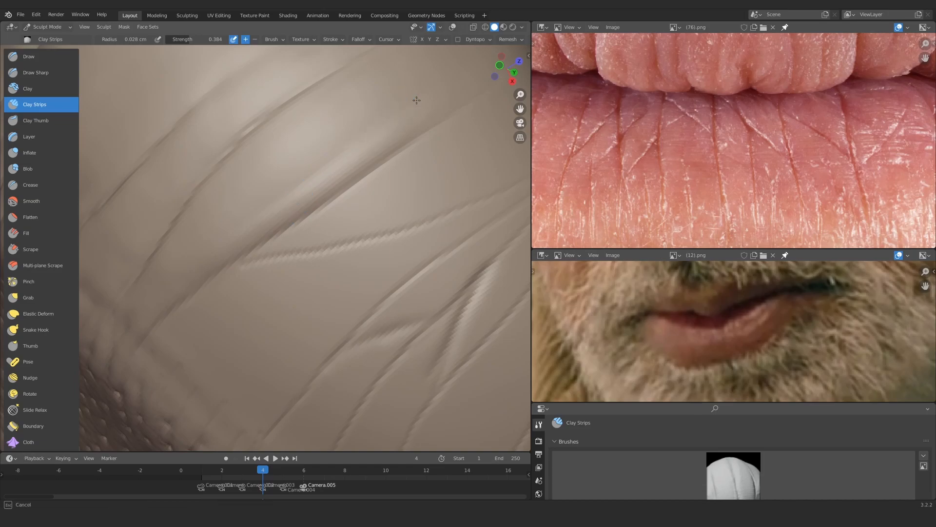
Build up the skin just below the forked crease's upper branch using Clay Strips at radius 0.028 cm
mouse_move(405, 178)
ctrl+alt+mouse_down()
mouse_move(343, 217)
mouse_move(361, 161)
ctrl+alt+mouse_up()
drag(336, 215, 385, 183)
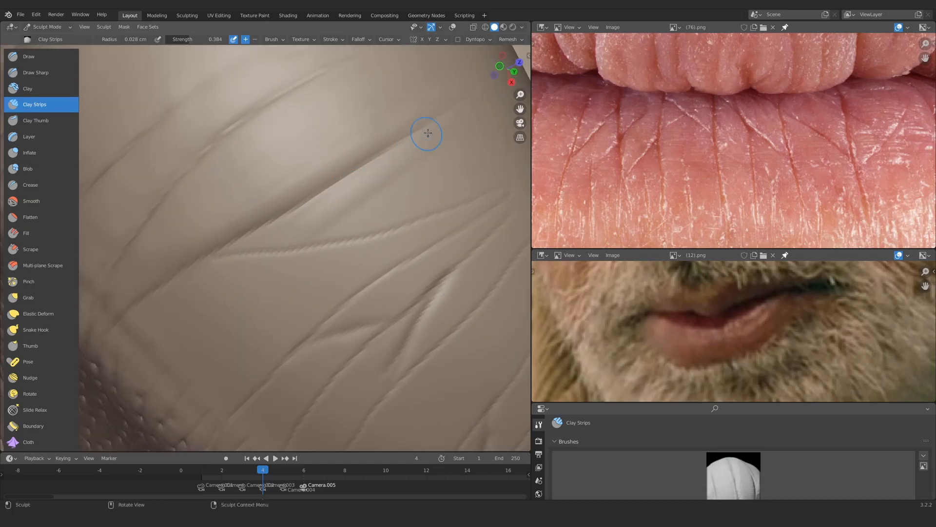
ctrl+alt+drag(312, 253, 300, 214)
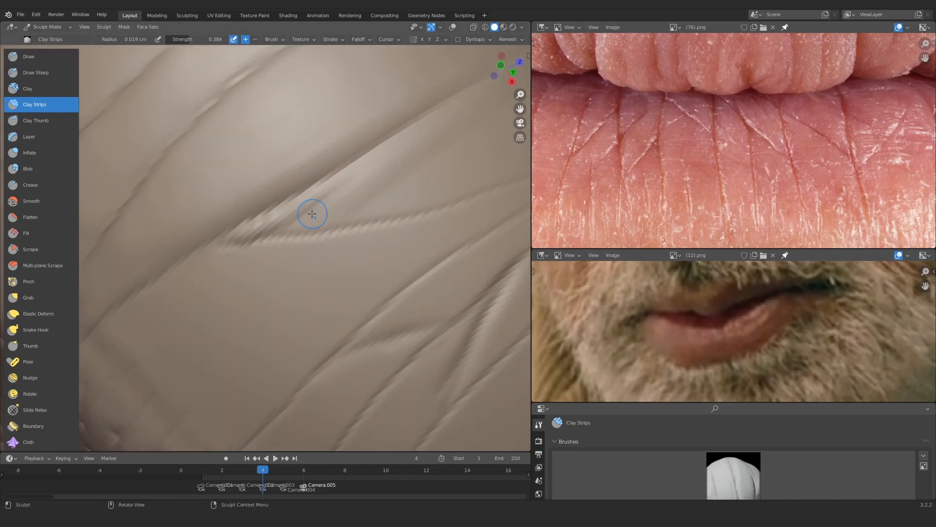
Fill out the skin between the two branches of the forked crease using Clay Strips at radius 0.019 cm, then 0.045 cm
mouse_move(320, 201)
ctrl+alt+mouse_down()
mouse_move(280, 228)
mouse_move(350, 196)
ctrl+alt+mouse_up()
shift+middle_drag(349, 196, 306, 222)
drag(298, 222, 248, 259)
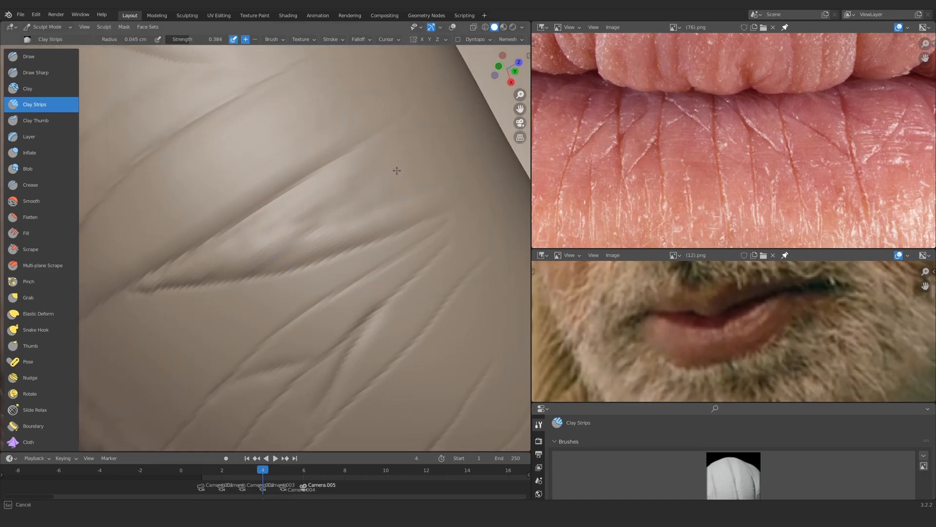
mouse_move(397, 170)
mouse_down()
mouse_move(336, 215)
mouse_move(367, 176)
mouse_up()
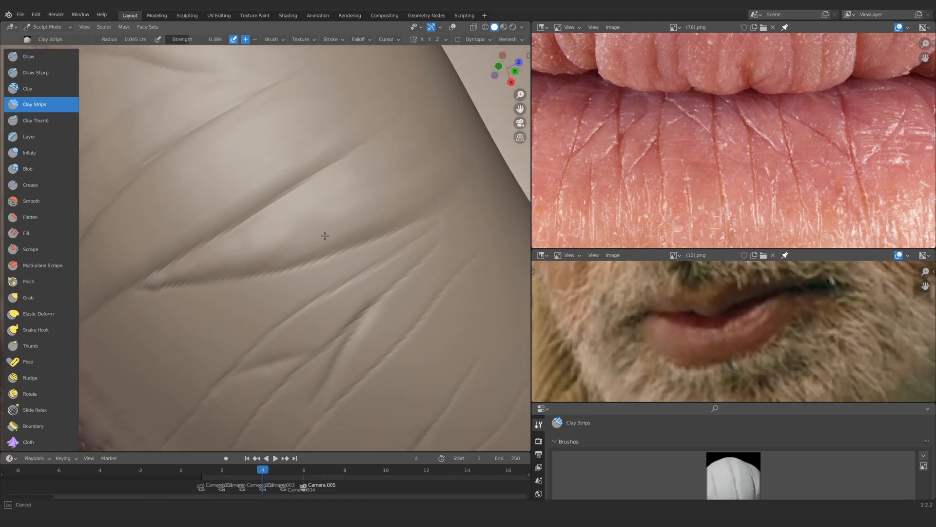
drag(325, 236, 298, 251)
Deepen the lower branch of the forked crease using the Crease brush at radius 0.014 cm
mouse_move(302, 243)
ctrl+middle_down()
mouse_move(278, 297)
mouse_move(273, 273)
ctrl+middle_up()
click(32, 185)
mouse_move(229, 244)
ctrl+middle_down()
mouse_move(249, 198)
mouse_move(198, 210)
ctrl+middle_up()
drag(169, 230, 317, 177)
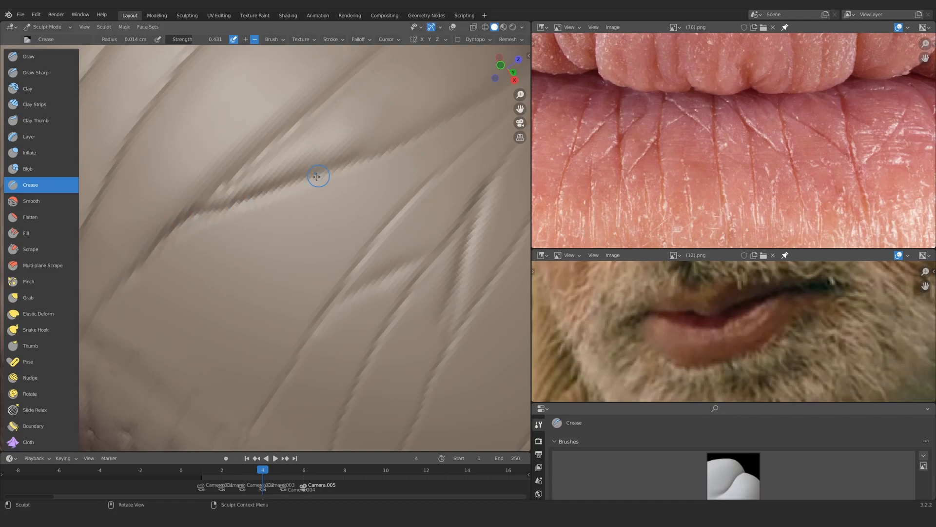
drag(229, 206, 321, 170)
mouse_move(322, 171)
ctrl+middle_down()
mouse_move(305, 244)
mouse_move(329, 211)
mouse_move(320, 234)
ctrl+middle_up()
Swell the skin along the forked crease's lower branch using the Inflate brush at radius 0.042 cm
click(51, 155)
drag(288, 219, 329, 207)
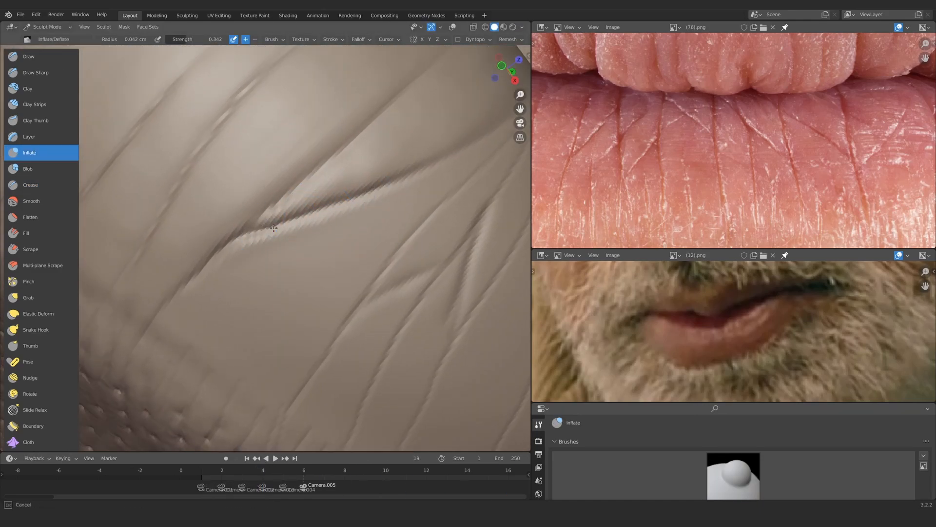
mouse_move(351, 134)
ctrl+middle_down()
mouse_move(321, 183)
mouse_move(317, 230)
mouse_move(332, 255)
mouse_move(350, 186)
mouse_move(292, 268)
mouse_move(344, 222)
ctrl+middle_up()
mouse_move(344, 222)
middle_down()
mouse_move(335, 240)
mouse_move(309, 174)
mouse_move(359, 217)
middle_up()
Build up the fold below the forked crease using Clay Strips at radius 0.026 cm
click(34, 104)
ctrl+middle_drag(261, 219, 351, 142)
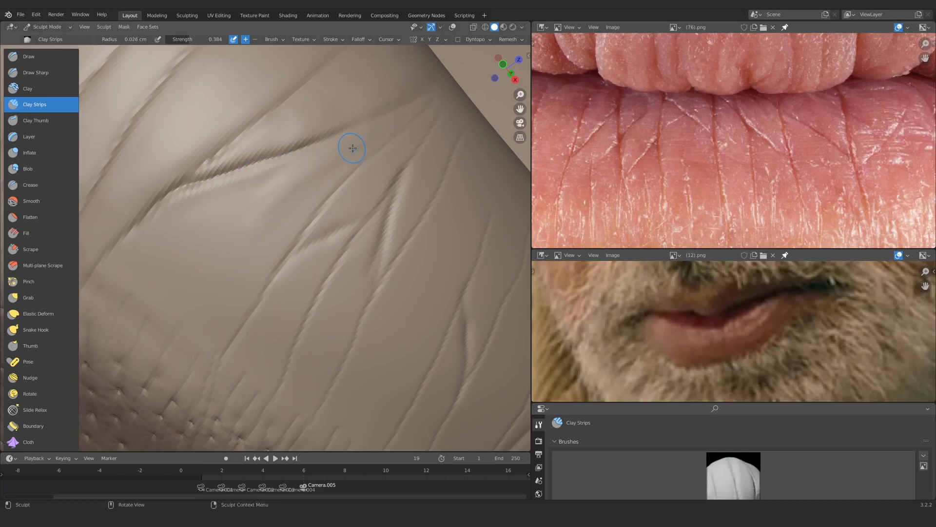
mouse_move(383, 132)
mouse_down()
mouse_move(297, 215)
mouse_move(250, 292)
mouse_up()
shift+middle_drag(226, 241, 262, 228)
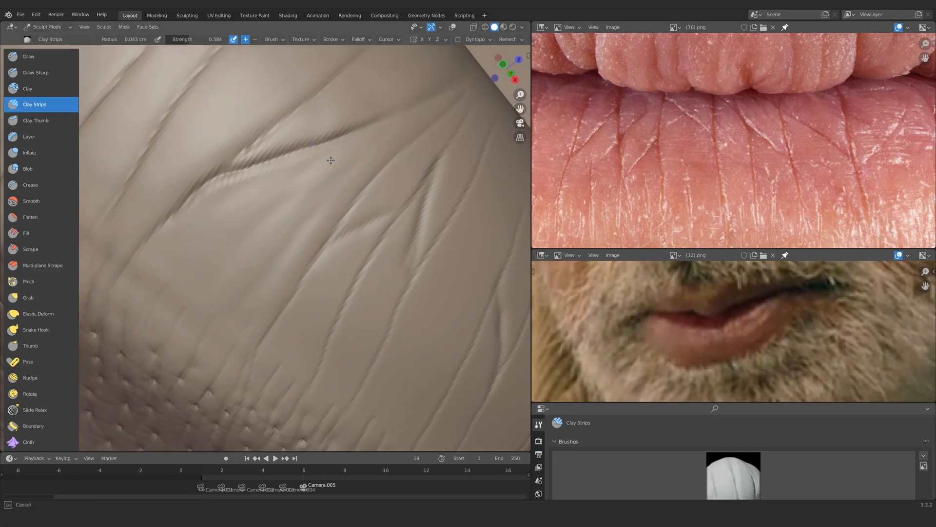
Add broad lengthwise strokes down the fold below the forked crease using Clay Strips at radius 0.043 cm
mouse_move(330, 159)
mouse_down()
mouse_move(254, 274)
mouse_move(306, 184)
mouse_move(240, 302)
mouse_up()
drag(292, 200, 225, 283)
mouse_move(213, 280)
middle_down()
mouse_move(234, 244)
mouse_move(199, 253)
middle_up()
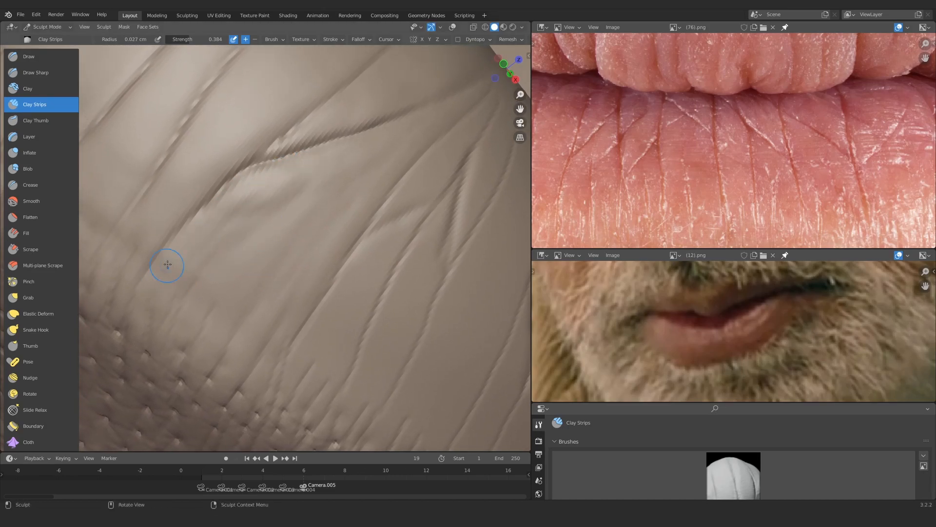
Even out the fold between the forked crease and the next long crease using Clay Strips at radius 0.041 cm, then 0.038 cm
middle_drag(284, 192, 273, 201)
key(f)
click(288, 203)
mouse_move(259, 200)
mouse_down()
mouse_move(211, 244)
mouse_move(226, 244)
mouse_up()
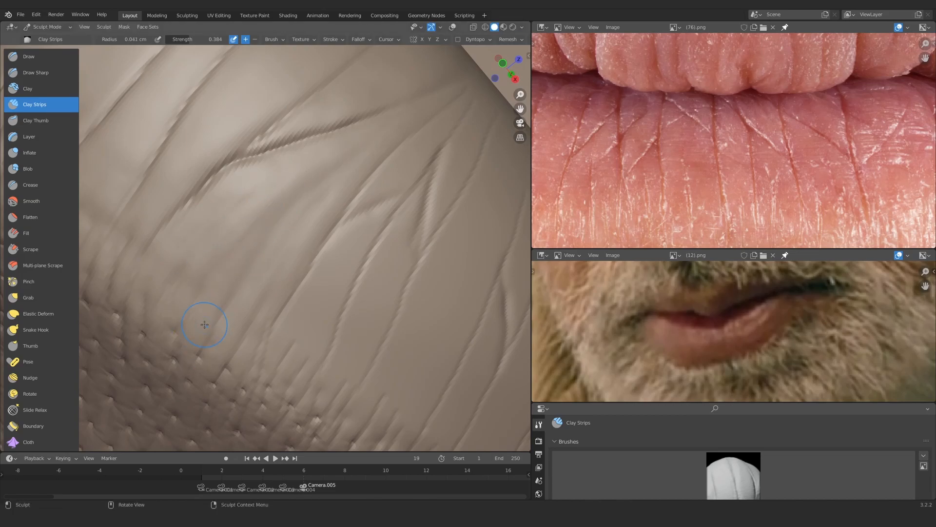
mouse_move(299, 201)
mouse_down()
mouse_move(349, 153)
mouse_move(283, 230)
mouse_up()
key(f)
click(269, 277)
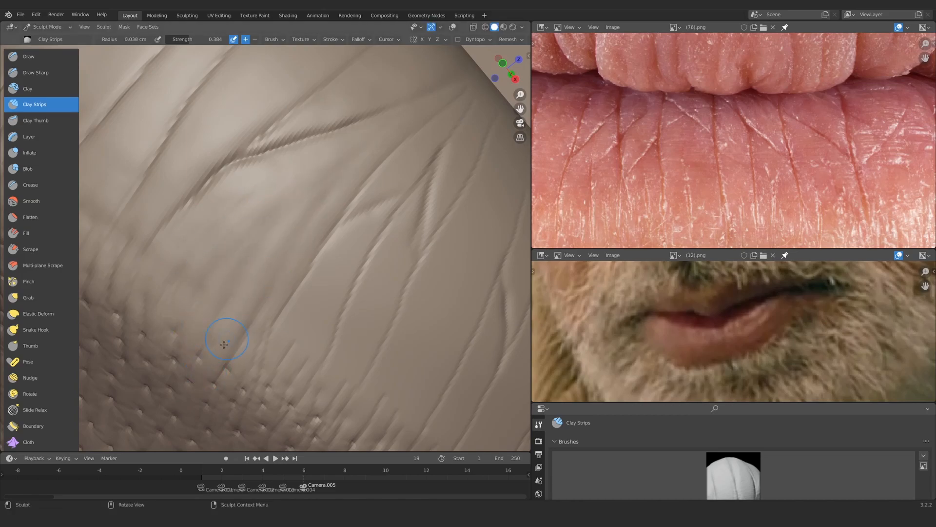
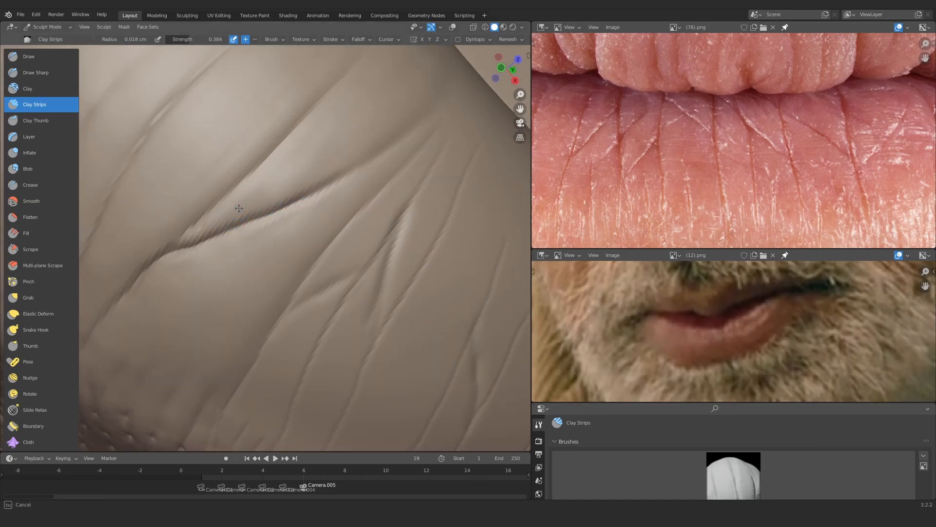
Add fine diagonal ridges between the branches of the forked crease using Clay Strips at radius 0.018 cm
drag(246, 188, 329, 115)
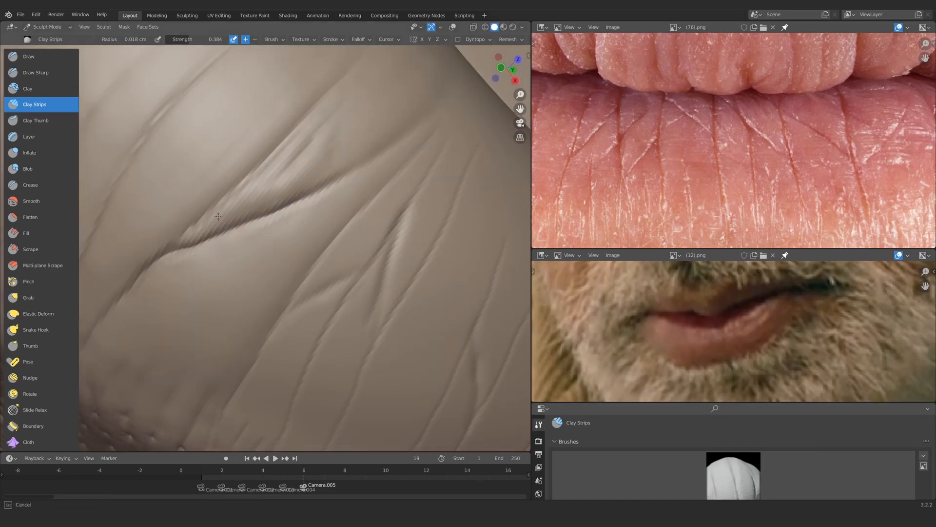
mouse_move(218, 216)
mouse_down()
mouse_move(337, 135)
mouse_move(368, 69)
mouse_move(309, 146)
mouse_up()
scroll(309, 146, up, 10)
scroll(318, 146, down, 5)
Puff up the edge of the forked crease's lower branch using the Inflate brush at radius 0.021 cm
key(i)
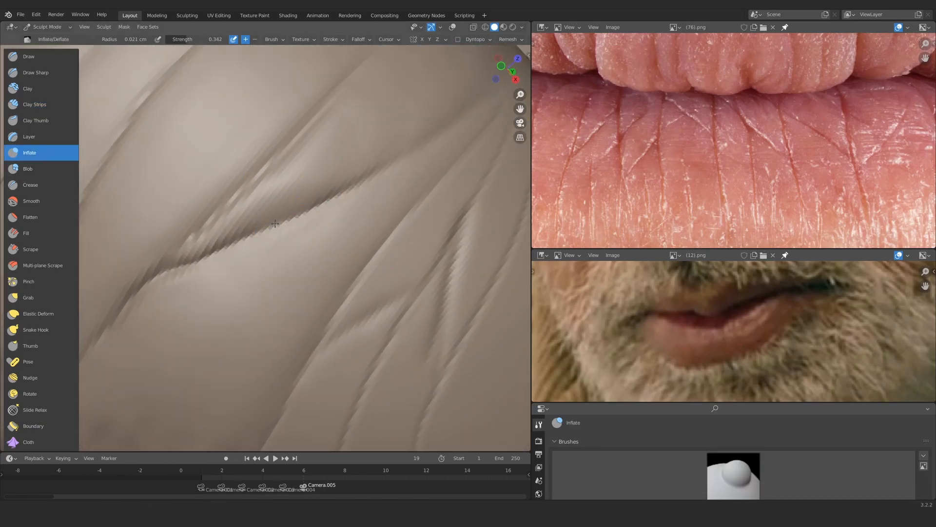
scroll(346, 174, up, 3)
drag(345, 174, 320, 171)
scroll(320, 170, down, 5)
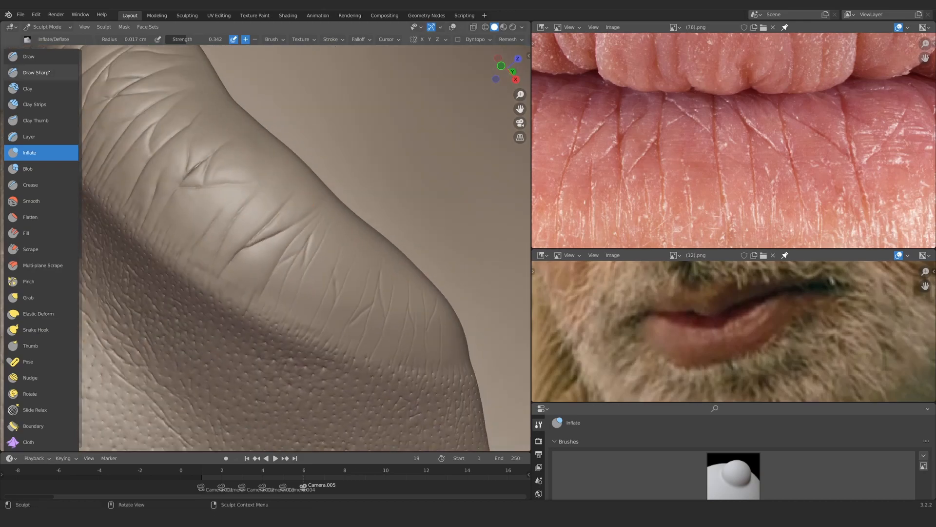
Add clay along the lower edge of the forked crease using Clay Strips at radius 0.025 cm
key(c)
scroll(309, 217, up, 5)
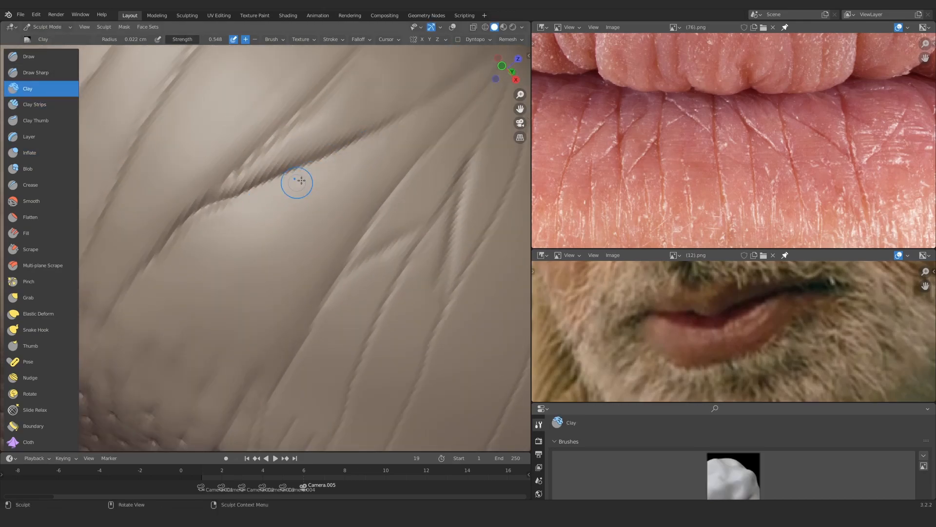
key(c)
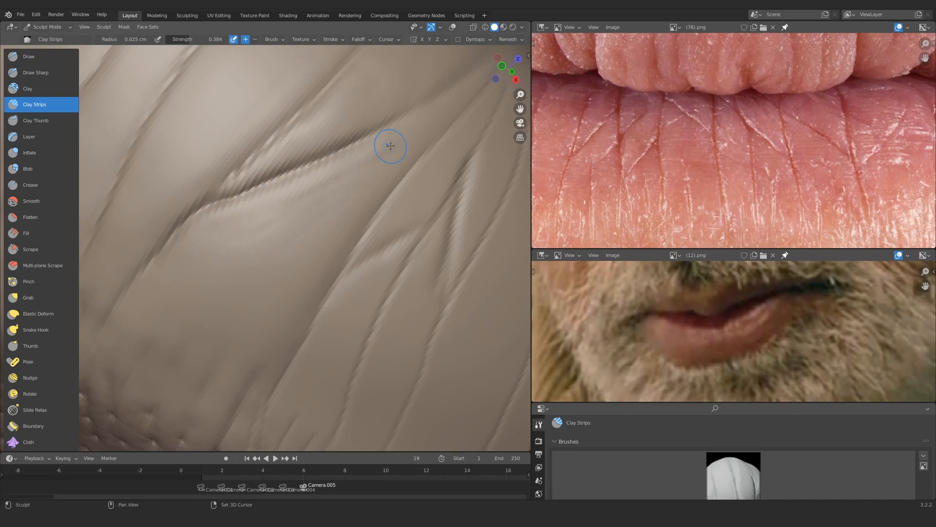
drag(228, 251, 281, 137)
Raise a ridge along the upper side of the long crease below the fork using Clay Strips at radius 0.025 cm
scroll(281, 138, down, 9)
middle_drag(282, 138, 338, 174)
scroll(339, 173, up, 9)
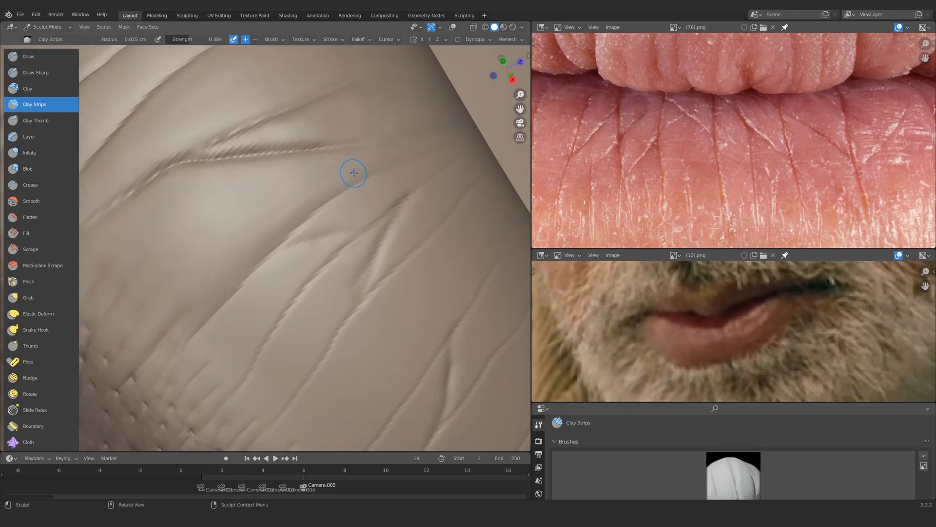
drag(265, 259, 317, 195)
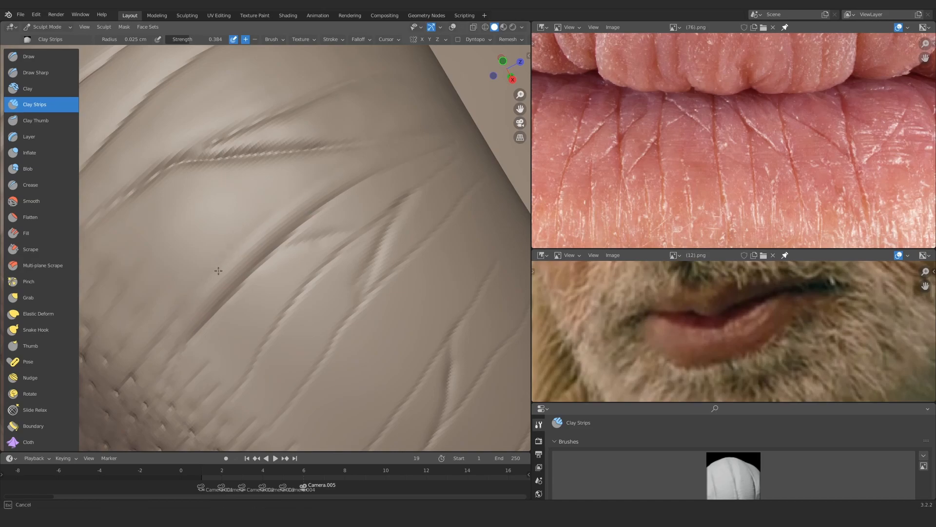
Build up the skin below the long crease under the fork using Clay Strips, adjusting the brush radius
mouse_move(219, 271)
middle_down()
mouse_move(344, 194)
mouse_move(345, 184)
mouse_move(292, 211)
mouse_move(291, 228)
mouse_move(274, 224)
mouse_move(274, 213)
middle_up()
scroll(274, 213, up, 2)
mouse_move(248, 242)
mouse_down()
mouse_move(255, 263)
mouse_move(299, 244)
mouse_move(307, 184)
mouse_move(298, 209)
mouse_move(288, 193)
mouse_move(253, 278)
mouse_move(273, 280)
mouse_up()
key(f)
click(304, 214)
ctrl+alt+drag(273, 280, 268, 226)
alt+drag(269, 226, 267, 220)
Round out the fold between the two long creases below the fork with resized Clay Strips strokes, then set the radius to 0.019 cm
key(f)
click(299, 194)
mouse_move(363, 165)
mouse_down()
mouse_move(254, 254)
mouse_move(349, 166)
mouse_move(278, 215)
mouse_up()
key(f)
click(297, 201)
drag(312, 180, 273, 222)
ctrl+alt+drag(268, 230, 266, 217)
key(f)
click(215, 247)
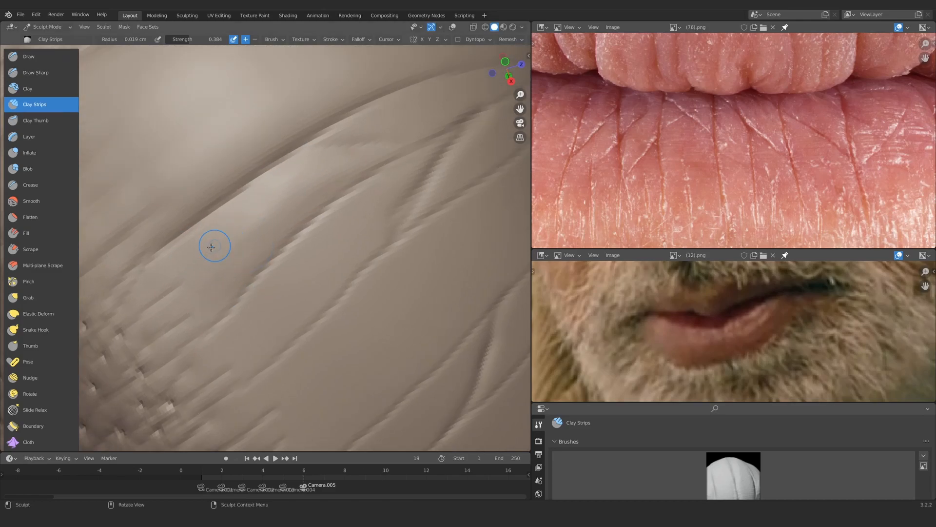
Add narrow ridges along the lower part of the fold below the fork using Clay Strips at radius 0.019 cm, then 0.023 cm
mouse_move(211, 247)
mouse_down()
mouse_move(205, 227)
mouse_move(149, 289)
mouse_up()
drag(249, 206, 176, 290)
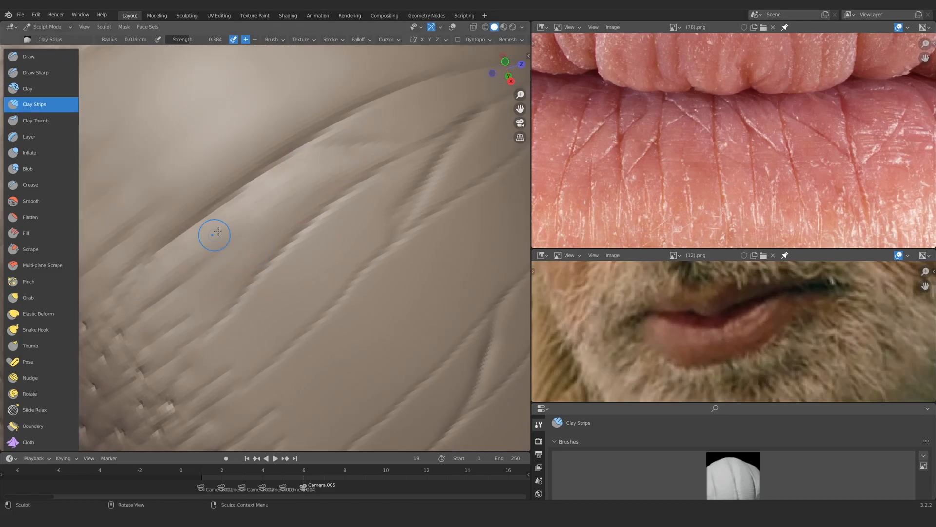
drag(214, 235, 202, 235)
middle_drag(202, 235, 213, 214)
drag(213, 243, 187, 275)
mouse_move(234, 195)
middle_down()
mouse_move(249, 213)
mouse_move(258, 206)
middle_up()
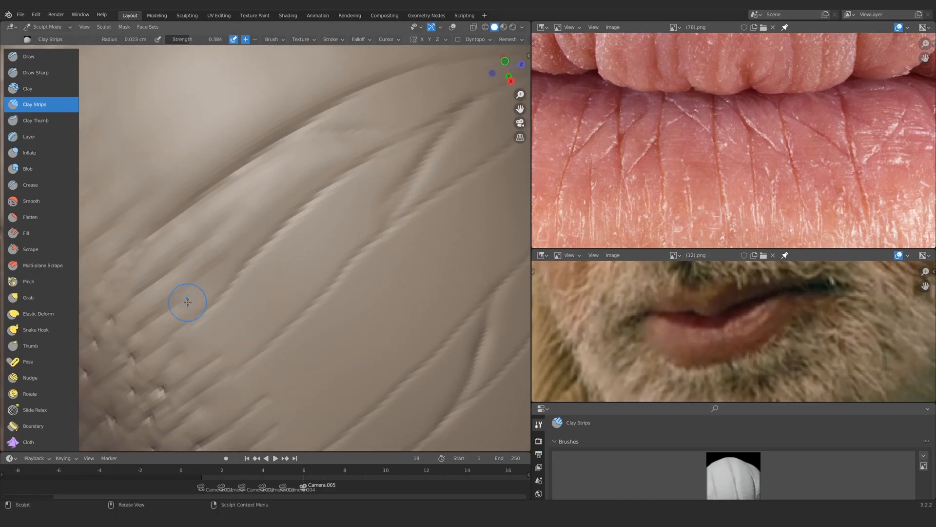
Build up the upper part of the fold around the short linking wrinkle using Clay Strips at radius 0.019 cm, then 0.026 cm
middle_drag(249, 239, 359, 165)
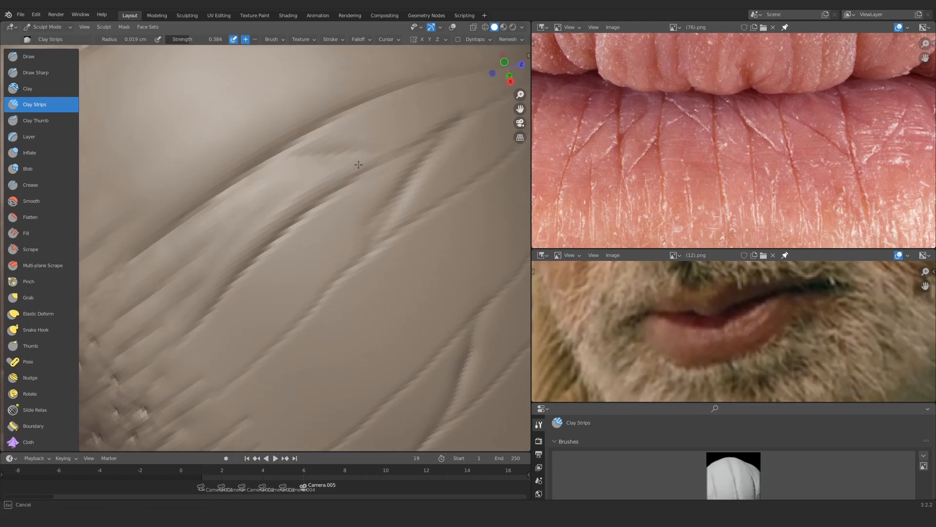
drag(353, 156, 312, 175)
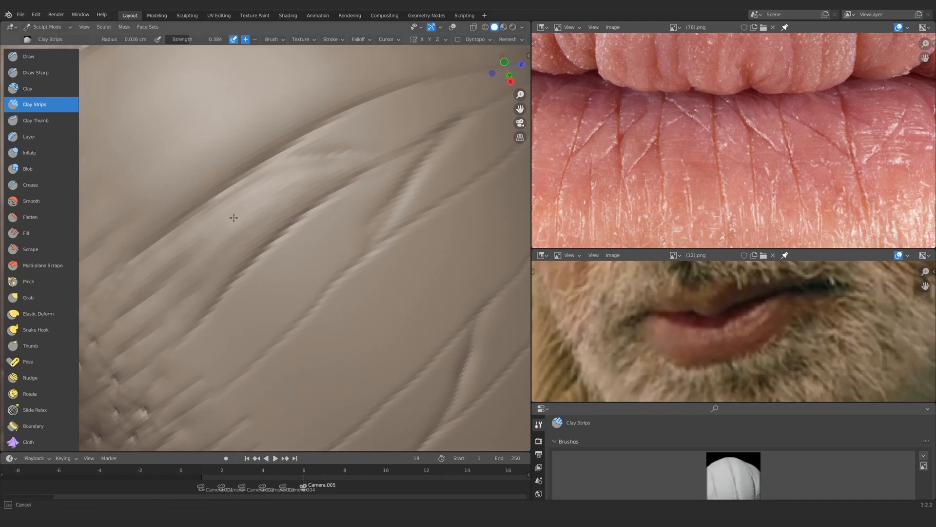
drag(234, 217, 226, 217)
Even out the lower end of the fold below the fork using Clay Strips at radius 0.018 cm, then with a larger brush
shift+middle_drag(154, 315, 249, 229)
key(f)
click(272, 182)
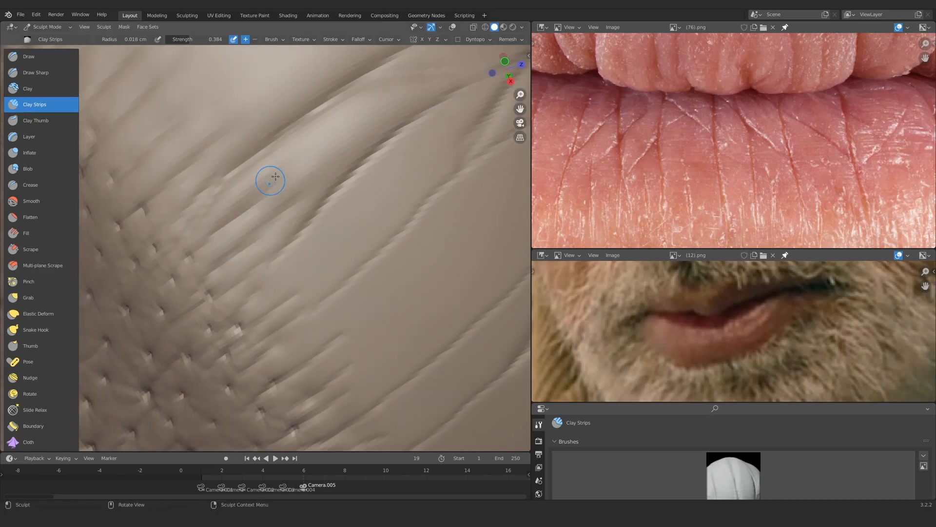
drag(240, 190, 221, 207)
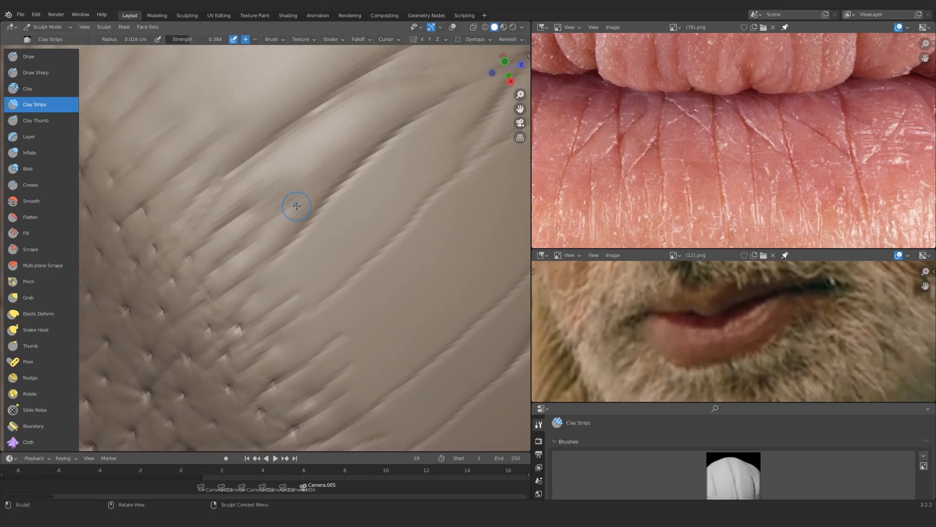
mouse_move(296, 206)
ctrl+middle_down()
mouse_move(292, 265)
mouse_move(261, 224)
mouse_move(283, 248)
ctrl+middle_up()
ctrl+middle_drag(283, 249, 278, 196)
key(f)
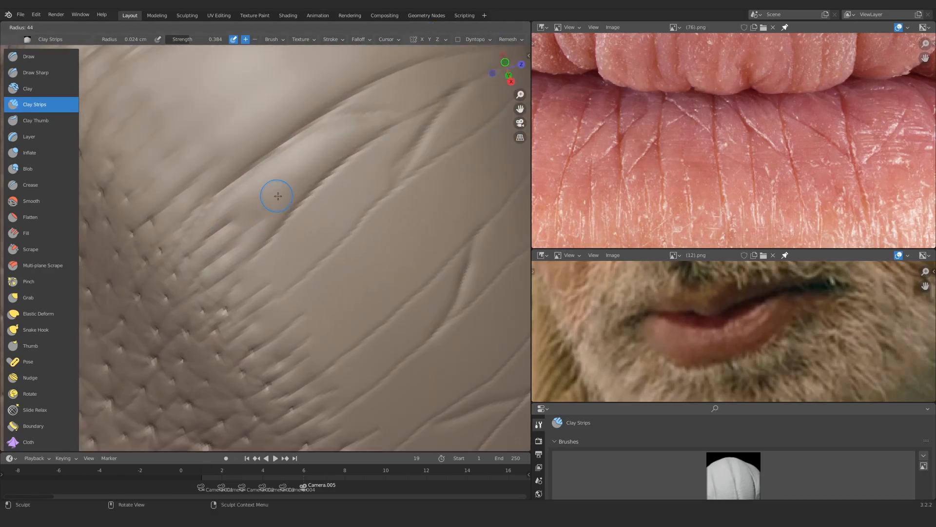
click(281, 196)
mouse_move(317, 156)
mouse_down()
mouse_move(259, 195)
mouse_move(273, 188)
mouse_up()
Build up the skin above the short linking wrinkle and beside the slanted wrinkle using Clay Strips at radius 0.016 cm, then 0.02 cm
ctrl+middle_drag(336, 128, 307, 224)
mouse_move(308, 224)
middle_down()
mouse_move(262, 250)
mouse_move(425, 367)
mouse_move(330, 283)
mouse_move(344, 201)
mouse_move(281, 259)
mouse_move(310, 210)
middle_up()
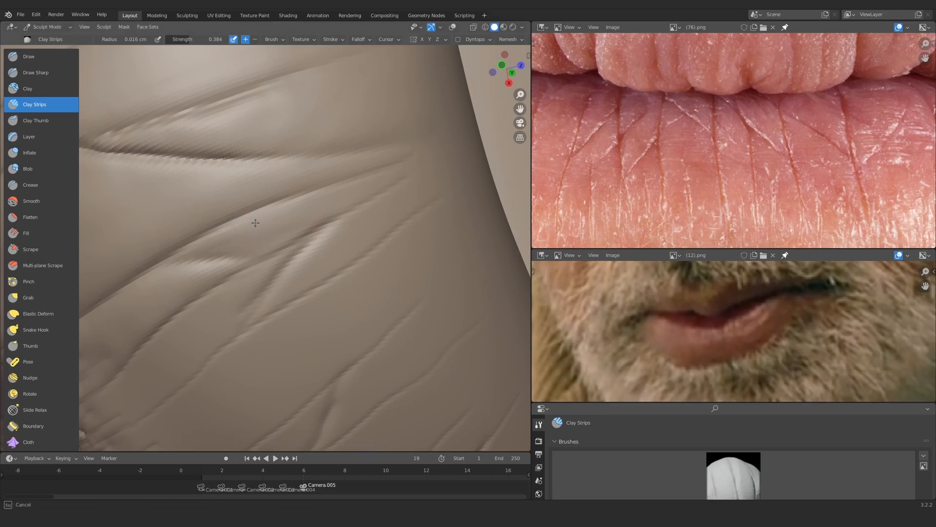
drag(255, 223, 264, 235)
mouse_move(265, 235)
shift+mouse_down()
mouse_move(340, 192)
mouse_move(278, 235)
shift+mouse_up()
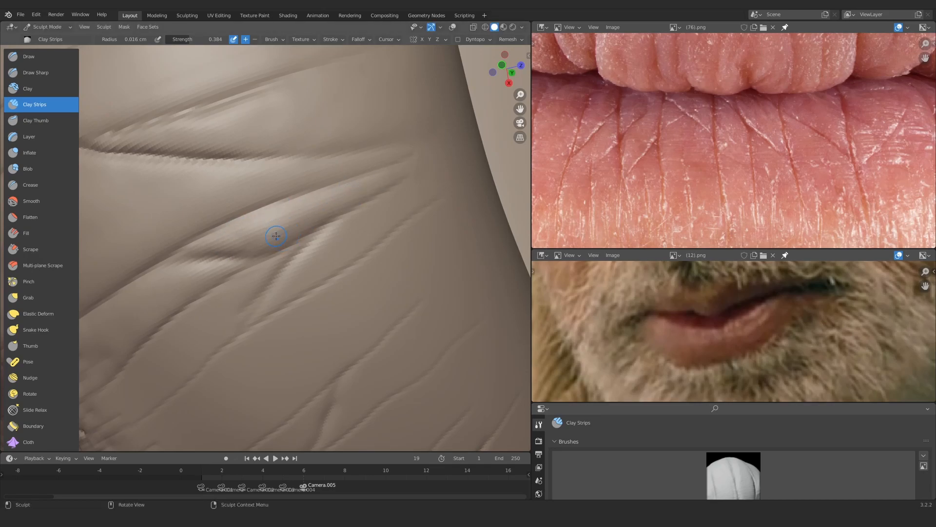
mouse_move(298, 146)
ctrl+middle_down()
mouse_move(279, 169)
mouse_move(272, 300)
mouse_move(321, 184)
mouse_move(254, 238)
mouse_move(243, 207)
ctrl+middle_up()
drag(222, 233, 241, 185)
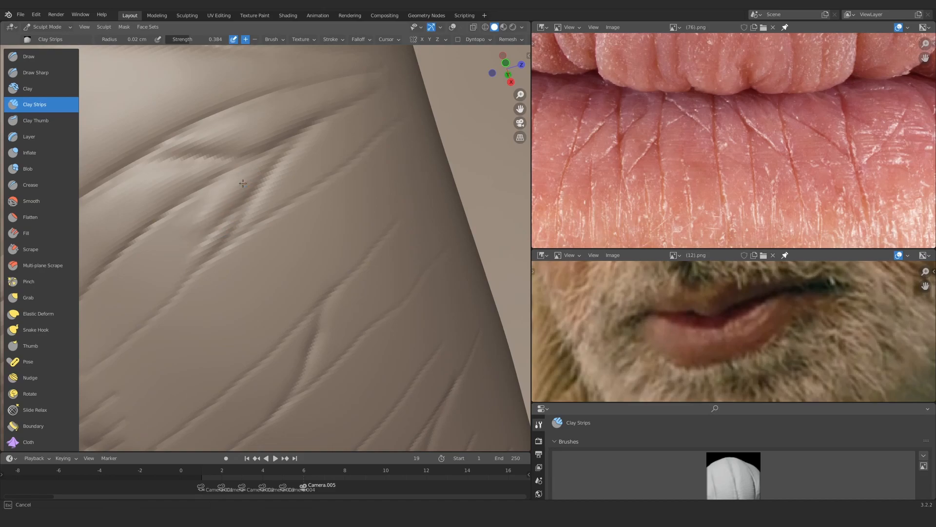
Raise the fold below the short linking wrinkle with Clay Strips strokes, then set the radius to 0.021 cm
shift+middle_drag(228, 189, 292, 162)
mouse_move(286, 161)
mouse_down()
mouse_move(220, 275)
mouse_move(235, 265)
mouse_up()
mouse_move(236, 265)
ctrl+middle_down()
mouse_move(234, 332)
mouse_move(252, 239)
ctrl+middle_up()
mouse_move(197, 278)
mouse_down()
mouse_move(258, 217)
mouse_move(200, 280)
mouse_move(226, 256)
mouse_move(255, 265)
mouse_up()
key(f)
click(238, 274)
key(f)
click(271, 257)
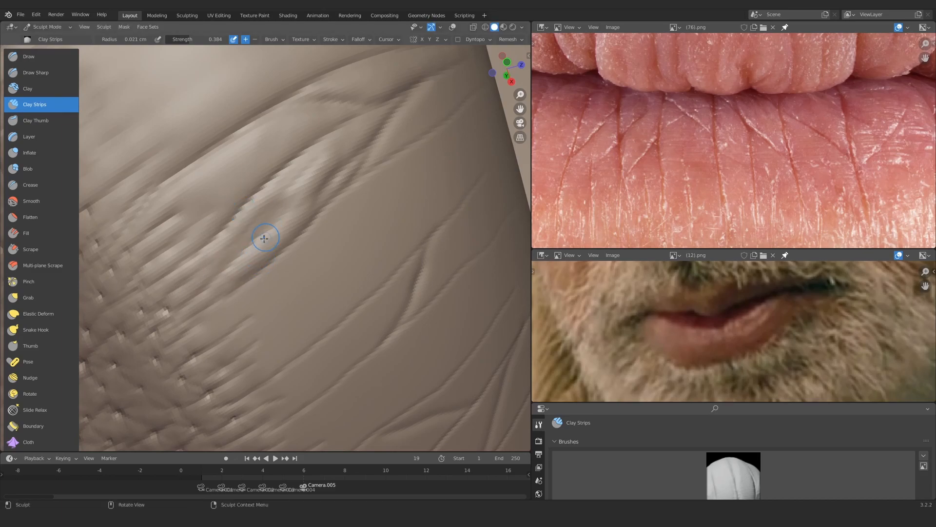
Fill and round out the fold beside the slanted wrinkle down to its lower end using Clay Strips at radius 0.021 cm
mouse_move(265, 233)
mouse_down()
mouse_move(271, 214)
mouse_move(252, 236)
mouse_move(260, 240)
mouse_up()
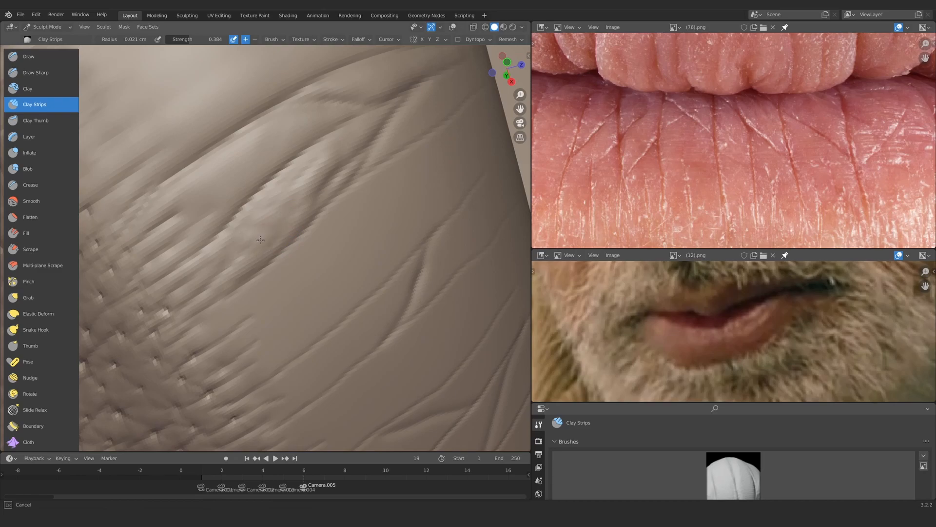
middle_drag(242, 244, 233, 255)
mouse_move(253, 217)
mouse_down()
mouse_move(264, 201)
mouse_move(198, 247)
mouse_up()
middle_drag(198, 247, 189, 263)
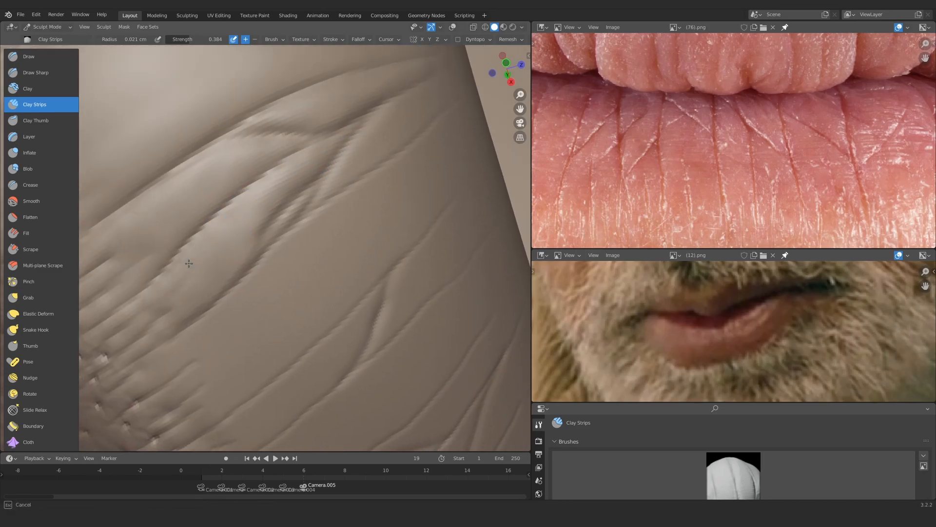
drag(281, 177, 146, 301)
mouse_move(244, 207)
mouse_down()
mouse_move(200, 263)
mouse_move(234, 232)
mouse_up()
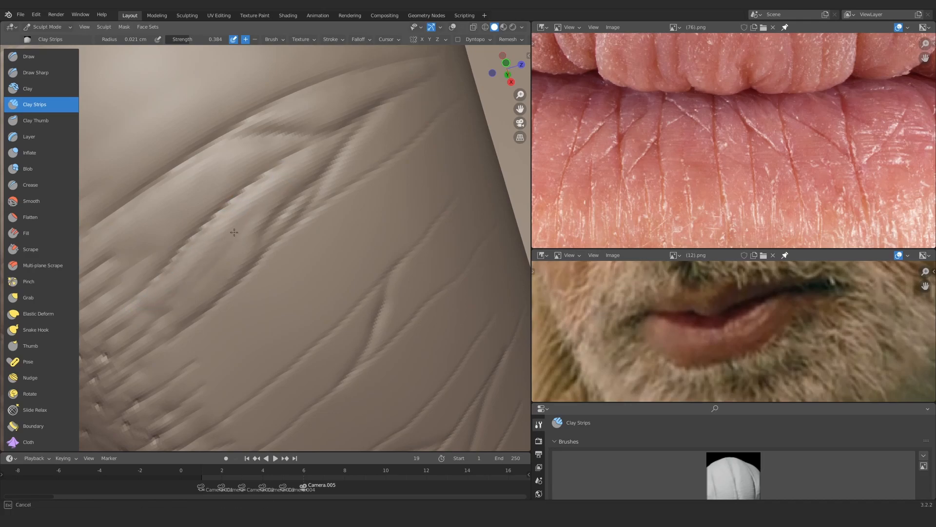
mouse_move(213, 261)
mouse_down()
mouse_move(234, 252)
mouse_move(221, 252)
mouse_up()
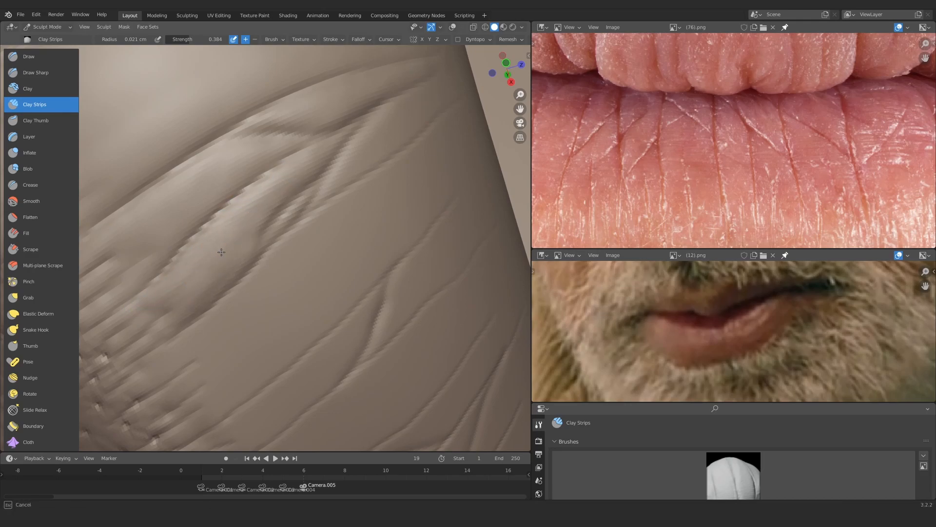
scroll(227, 236, down, 4)
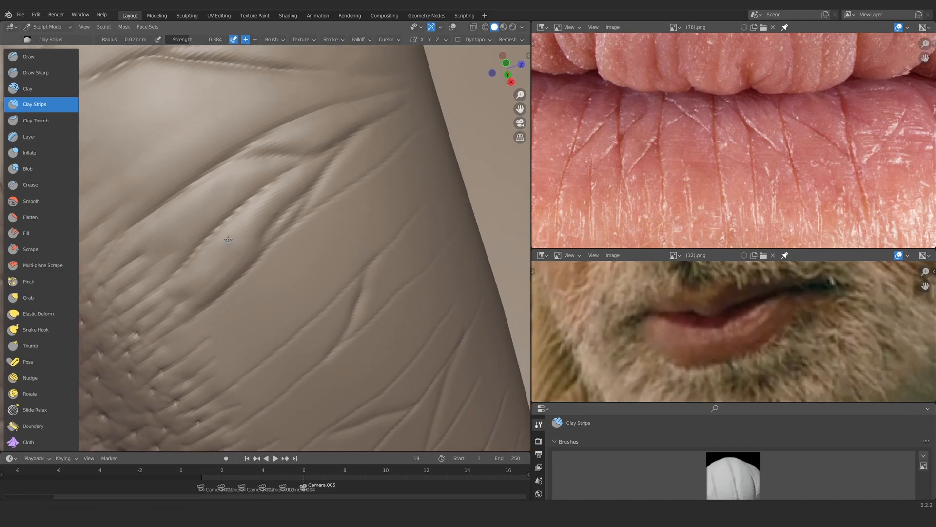
drag(192, 301, 232, 233)
Examine the lower lip wrinkles from farther away and compare them with the side of the lip in the upper reference photo
scroll(263, 193, down, 8)
middle_drag(265, 244, 251, 292)
scroll(293, 244, up, 5)
mouse_move(307, 229)
middle_down()
mouse_move(344, 207)
mouse_move(315, 209)
middle_up()
scroll(314, 209, down, 8)
middle_drag(800, 141, 575, 136)
scroll(512, 83, down, 4)
scroll(234, 244, up, 6)
scroll(235, 219, up, 5)
mouse_move(215, 195)
shift+middle_down()
mouse_move(248, 254)
mouse_move(249, 209)
shift+middle_up()
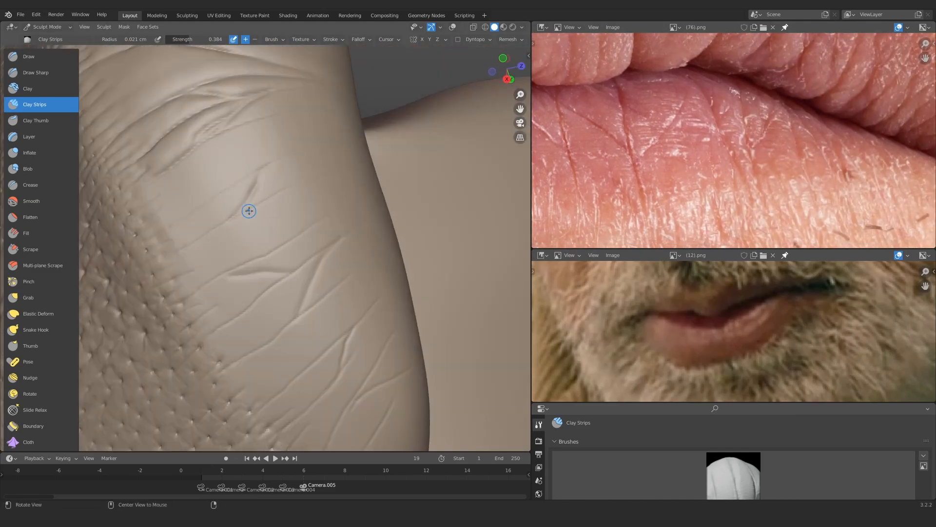
scroll(292, 195, down, 4)
Start raising the smooth skin below the slanted wrinkle with resized Clay Strips strokes, then set the radius to 0.029 cm
mouse_move(314, 190)
middle_down()
mouse_move(273, 220)
mouse_move(245, 278)
middle_up()
mouse_move(245, 278)
ctrl+alt+mouse_down()
mouse_move(255, 244)
mouse_move(230, 261)
ctrl+alt+mouse_up()
key(f)
click(249, 219)
ctrl+alt+drag(249, 219, 254, 244)
alt+drag(253, 244, 269, 254)
middle_drag(270, 254, 254, 244)
mouse_move(254, 244)
ctrl+middle_down()
mouse_move(234, 215)
mouse_move(219, 219)
mouse_move(268, 160)
ctrl+middle_up()
key(f)
click(234, 218)
key(f)
click(254, 196)
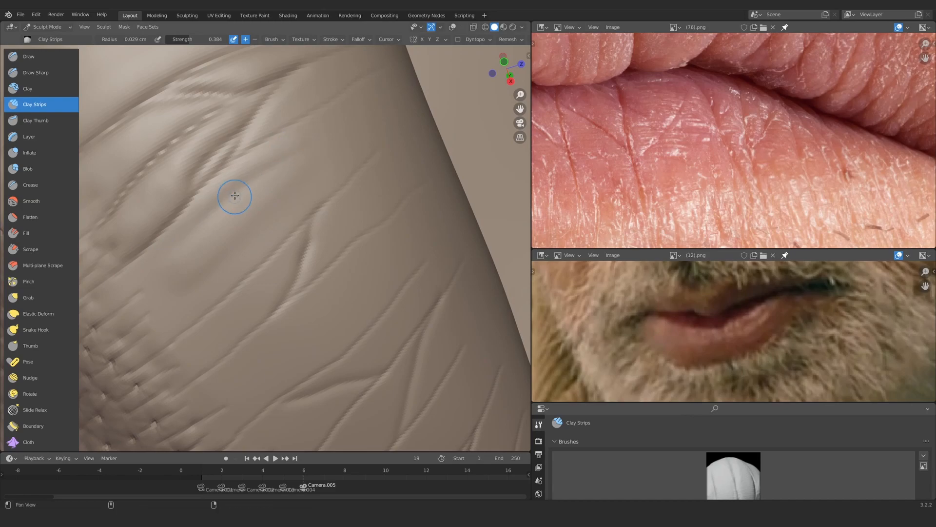
Build up a long fold along the next crease below the slanted wrinkle using Clay Strips at radius 0.029 cm
alt+shift+drag(234, 196, 286, 157)
drag(179, 254, 357, 113)
middle_drag(365, 89, 361, 89)
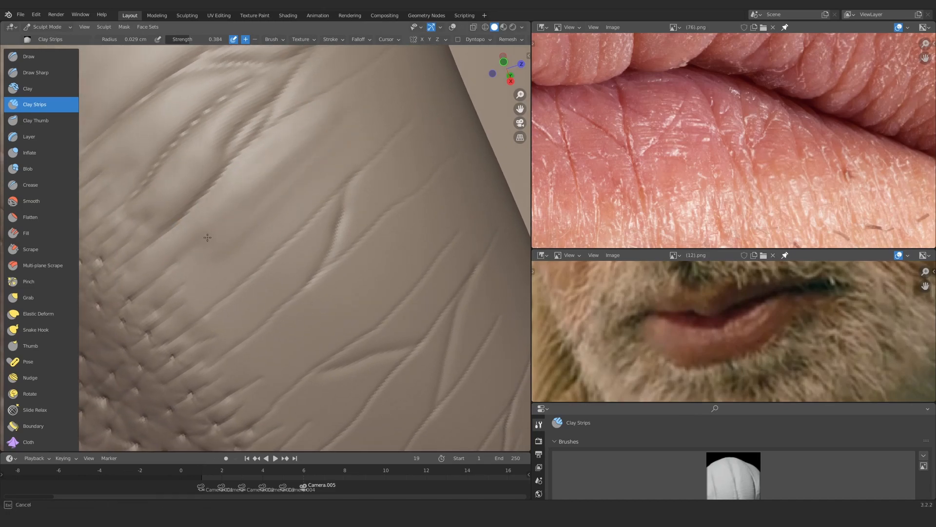
middle_drag(335, 119, 264, 209)
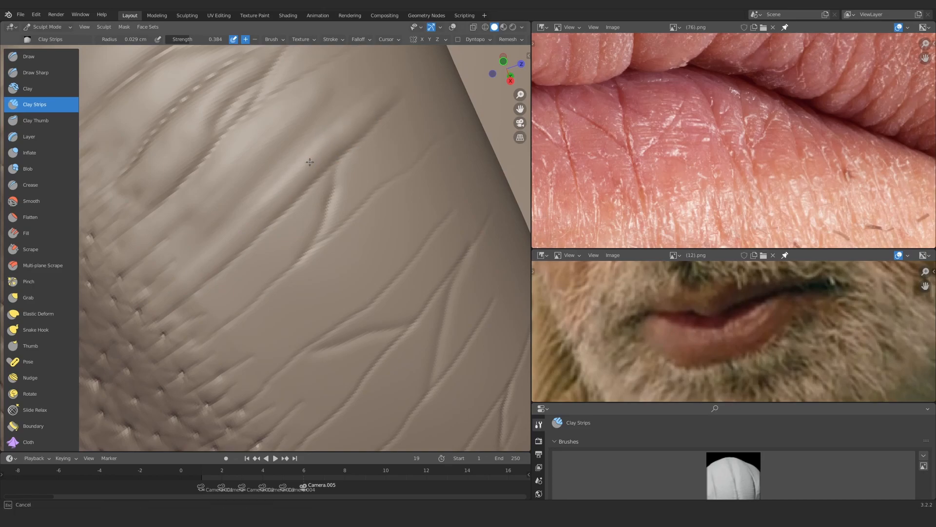
drag(310, 162, 341, 131)
middle_drag(248, 162, 264, 172)
drag(259, 175, 309, 111)
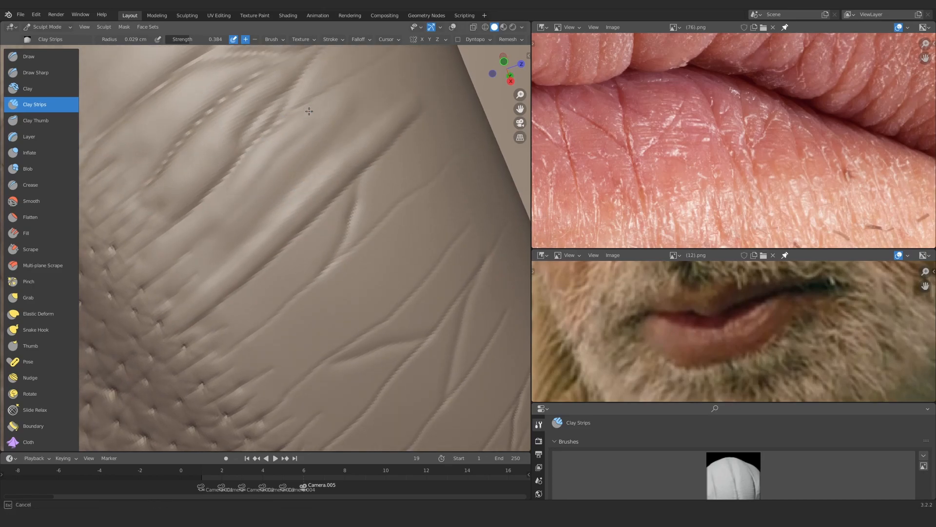
Broaden the middle and upper part of the long fold using Clay Strips at radius 0.045 cm, then set the radius to 0.035 cm
middle_drag(309, 111, 243, 180)
mouse_move(242, 181)
mouse_down()
mouse_move(336, 139)
mouse_move(332, 159)
mouse_up()
drag(261, 214, 311, 150)
drag(257, 234, 336, 139)
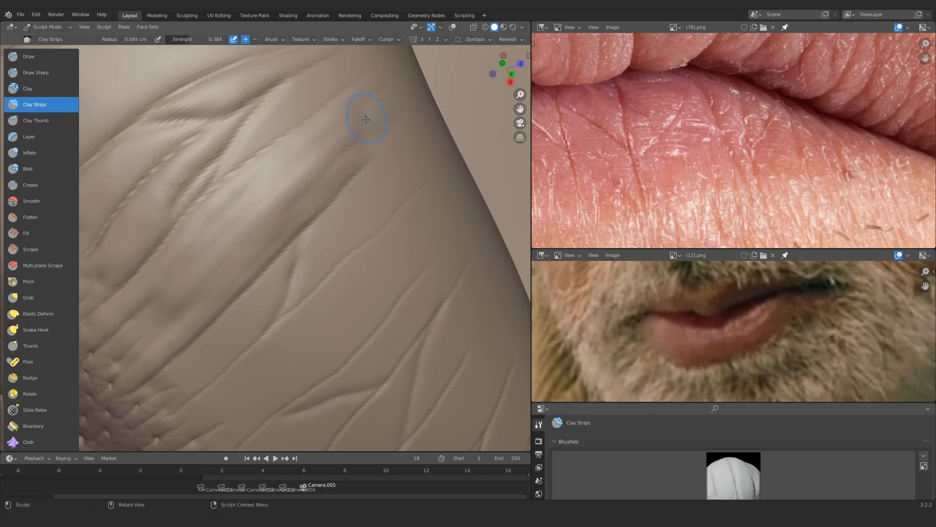
middle_drag(359, 116, 298, 171)
mouse_move(264, 205)
mouse_down()
mouse_move(306, 156)
mouse_move(328, 148)
mouse_up()
mouse_move(273, 189)
middle_down()
mouse_move(254, 210)
mouse_move(315, 164)
middle_up()
key(f)
click(317, 159)
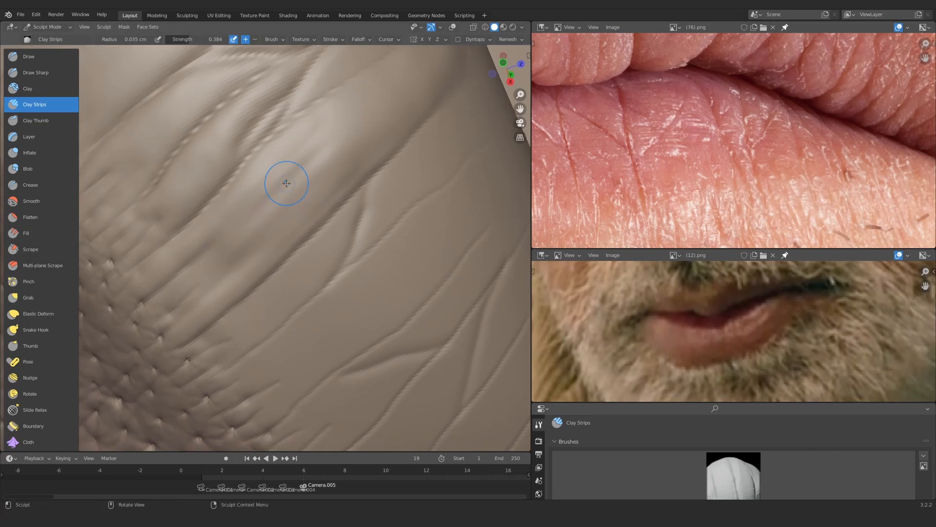
Fill the lower part of the broad fold using Clay Strips at radius 0.023 cm and its upper part at 0.031 cm
middle_drag(244, 243, 261, 227)
key(f)
click(239, 236)
drag(218, 245, 273, 192)
drag(246, 250, 295, 217)
drag(244, 259, 279, 219)
ctrl+middle_drag(279, 218, 291, 208)
middle_drag(263, 251, 339, 141)
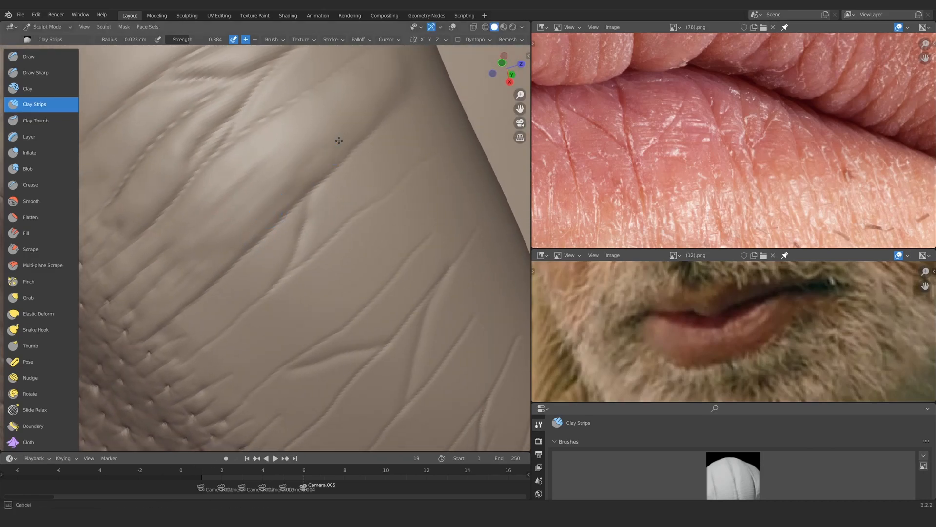
key(f)
click(244, 226)
drag(244, 226, 345, 123)
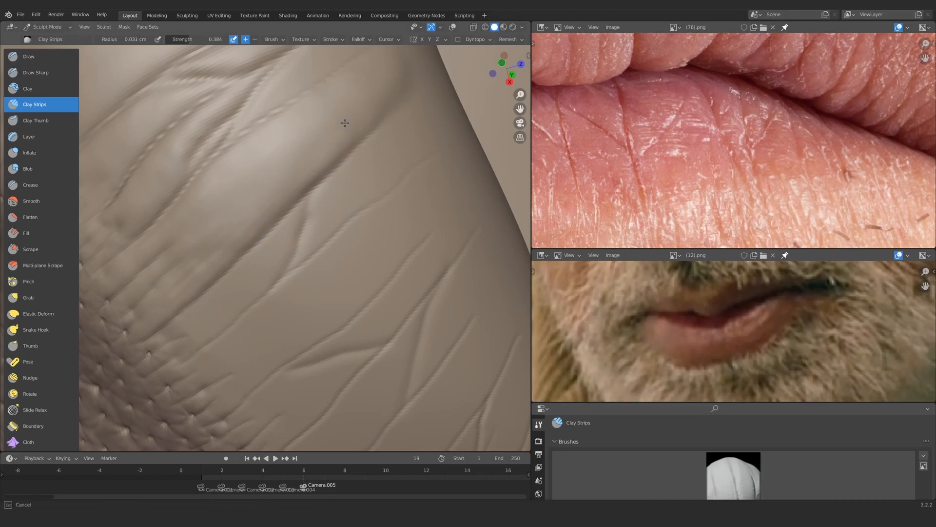
Shape the narrow strip between the slanted wrinkle and the broad fold using Clay Strips at radius 0.023 cm, 0.015 cm, then 0.025 cm
mouse_move(221, 247)
ctrl+middle_down()
mouse_move(234, 302)
mouse_move(286, 227)
mouse_move(263, 195)
ctrl+middle_up()
key(f)
click(251, 243)
drag(251, 243, 232, 207)
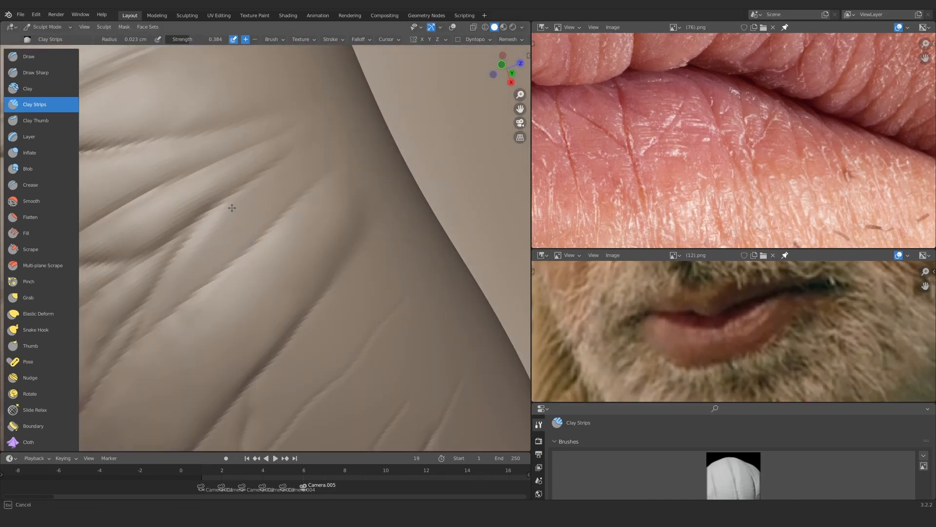
mouse_move(210, 251)
mouse_down()
mouse_move(266, 224)
mouse_move(253, 195)
mouse_move(217, 239)
mouse_move(241, 217)
mouse_up()
key(f)
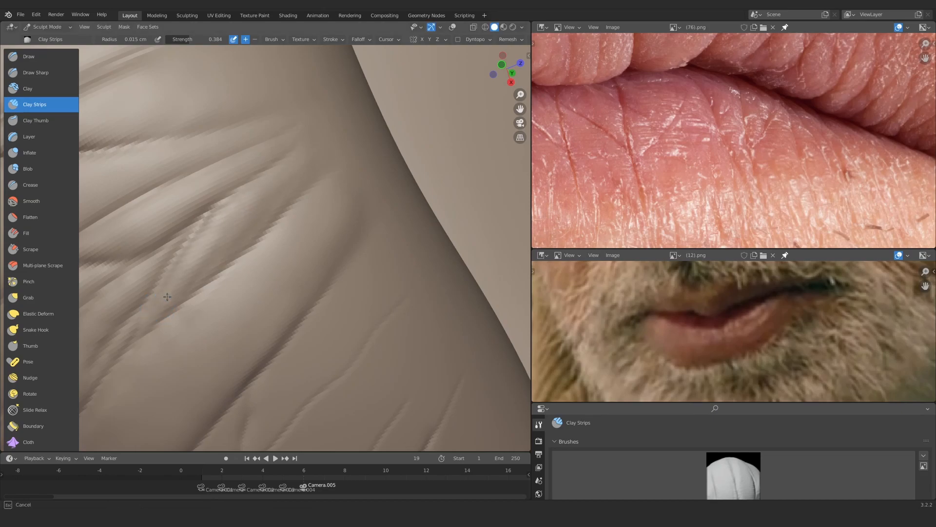
drag(167, 296, 210, 253)
key(f)
click(236, 229)
mouse_move(244, 211)
mouse_down()
mouse_move(297, 187)
mouse_move(322, 161)
mouse_up()
middle_drag(312, 168, 239, 239)
drag(217, 258, 220, 251)
Build up the narrow fold between the broad fold's lower crease and the curved branching wrinkle using Clay Strips at radius 0.027 cm
scroll(305, 190, down, 10)
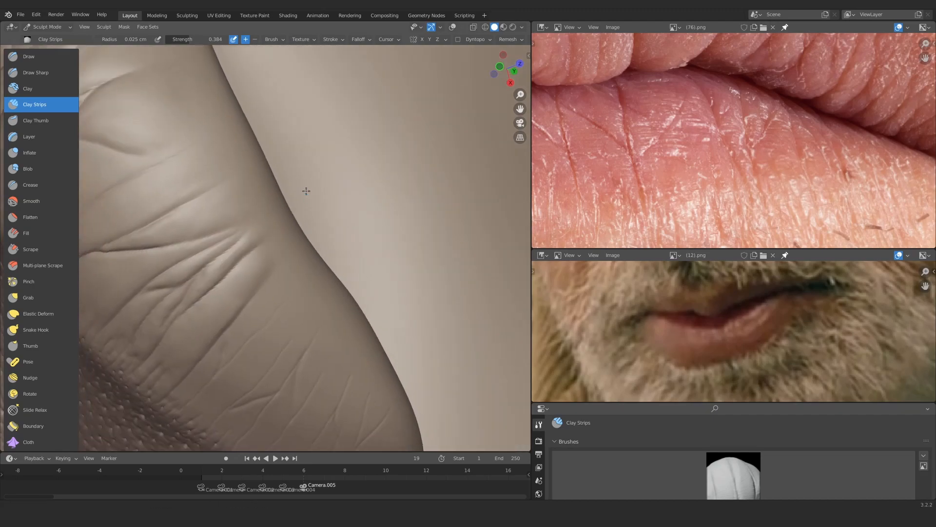
middle_drag(305, 190, 293, 214)
scroll(286, 240, down, 3)
scroll(305, 196, up, 8)
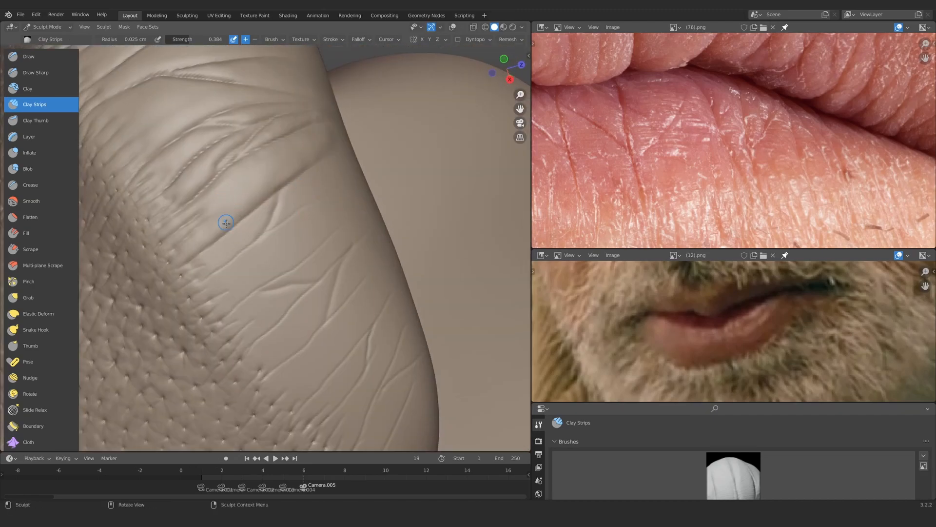
scroll(248, 212, up, 3)
middle_drag(260, 191, 300, 167)
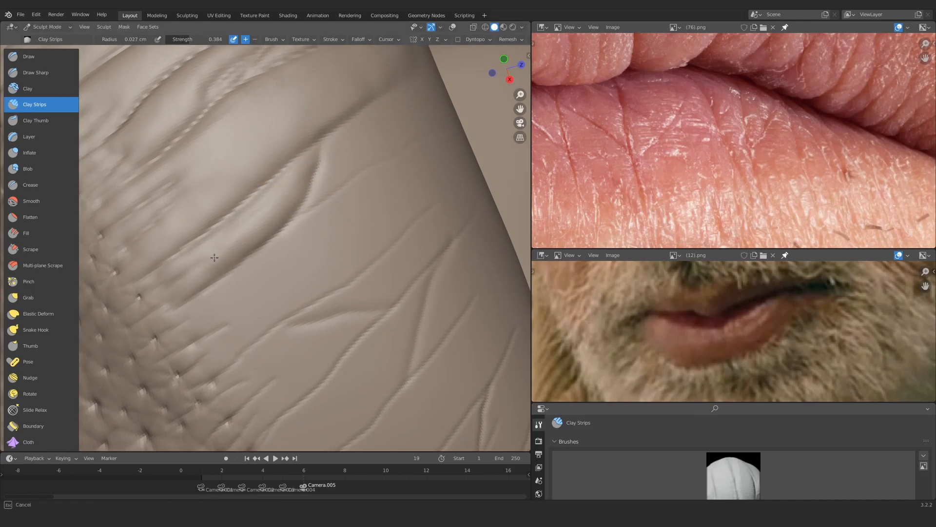
drag(214, 257, 201, 268)
Raise the upper skin beyond the curved branching wrinkle using Clay Strips at radius 0.016 cm, 0.026 cm, then 0.033 cm
mouse_move(303, 163)
ctrl+middle_down()
mouse_move(273, 273)
mouse_move(292, 234)
ctrl+middle_up()
mouse_move(274, 273)
ctrl+middle_down()
mouse_move(283, 210)
mouse_move(296, 237)
mouse_move(219, 234)
ctrl+middle_up()
mouse_move(220, 234)
ctrl+middle_down()
mouse_move(140, 282)
mouse_move(209, 215)
mouse_move(257, 239)
mouse_move(234, 217)
mouse_move(242, 230)
mouse_move(240, 218)
mouse_move(209, 239)
mouse_move(220, 224)
ctrl+middle_up()
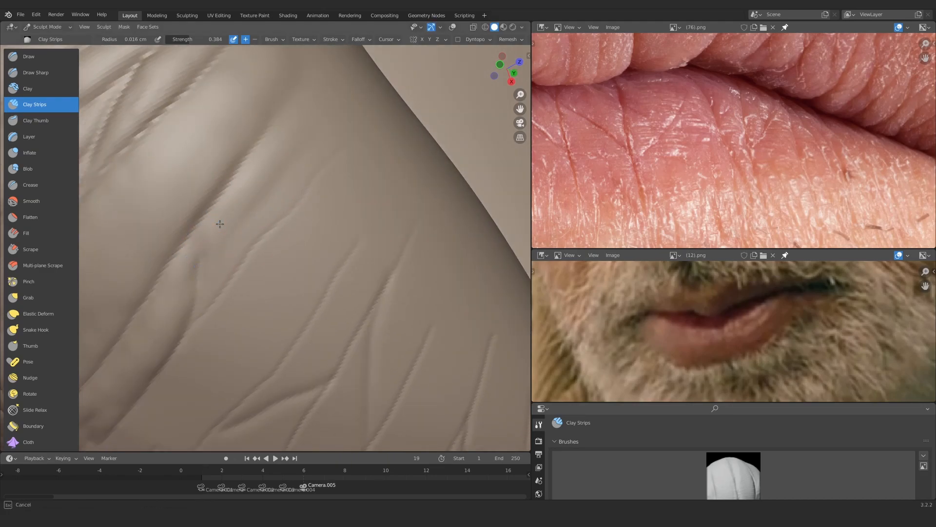
mouse_move(220, 224)
mouse_down()
mouse_move(293, 183)
mouse_move(312, 141)
mouse_up()
key(f)
click(281, 202)
drag(263, 197, 270, 187)
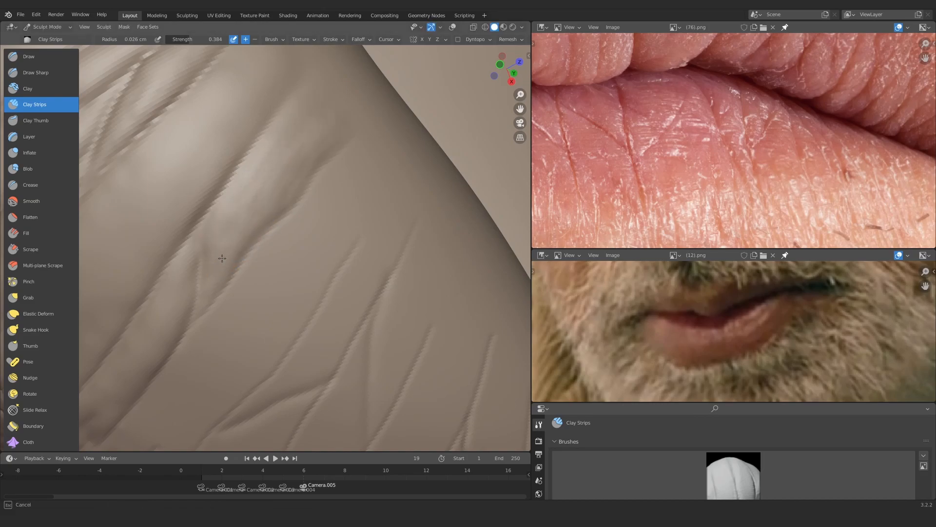
middle_drag(222, 258, 252, 198)
mouse_move(250, 166)
middle_down()
mouse_move(277, 190)
mouse_move(280, 177)
middle_up()
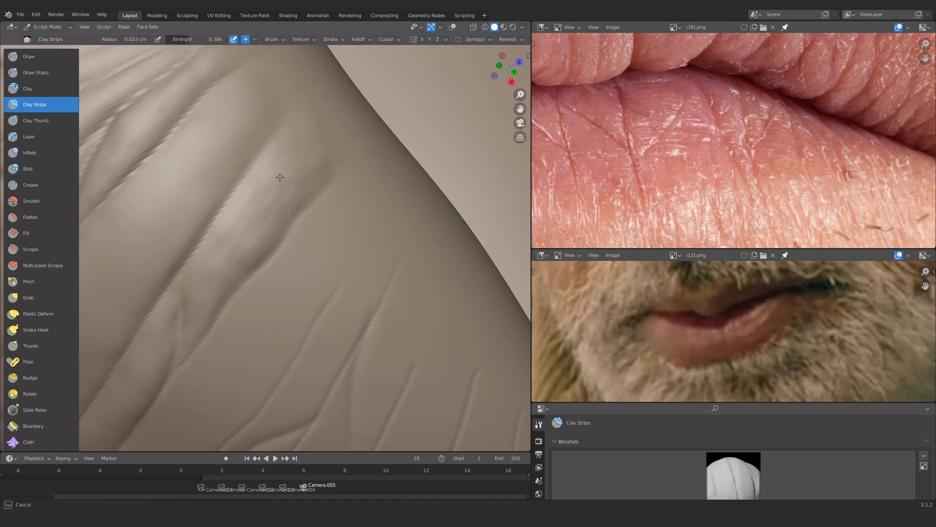
Build up the next fold below the curved branching wrinkle using Clay Strips at radius 0.022 cm, then 0.039 cm
mouse_move(345, 141)
ctrl+alt+mouse_down()
mouse_move(312, 273)
mouse_move(244, 224)
mouse_move(327, 213)
mouse_move(298, 172)
mouse_move(241, 241)
mouse_move(238, 222)
mouse_move(271, 168)
mouse_move(264, 174)
mouse_move(279, 213)
mouse_move(278, 182)
mouse_move(270, 212)
mouse_move(253, 199)
ctrl+alt+mouse_up()
key(f)
click(225, 222)
key(f)
click(229, 220)
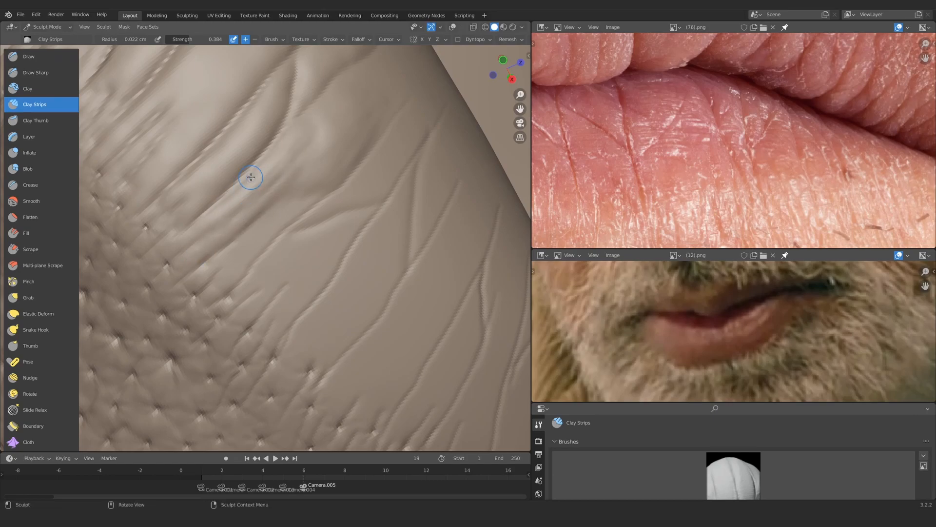
alt+drag(251, 177, 243, 176)
drag(292, 169, 186, 282)
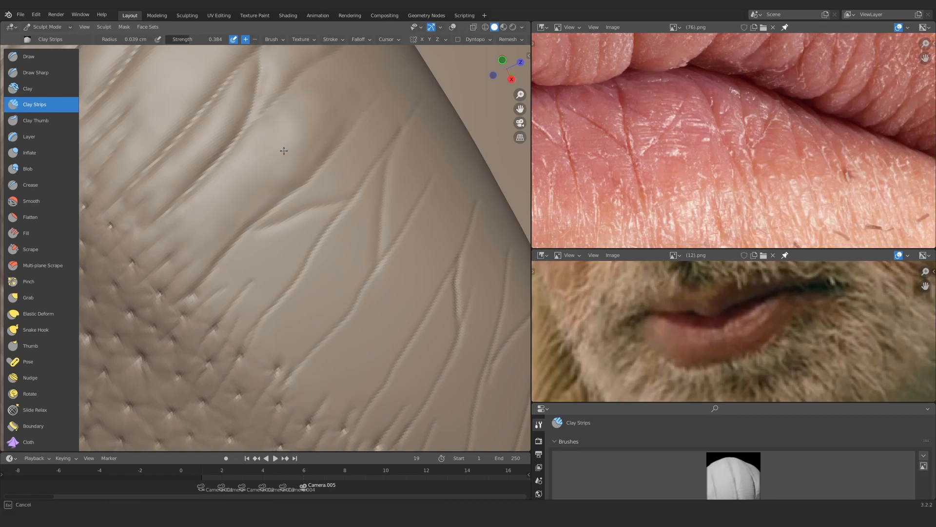
middle_drag(283, 151, 260, 200)
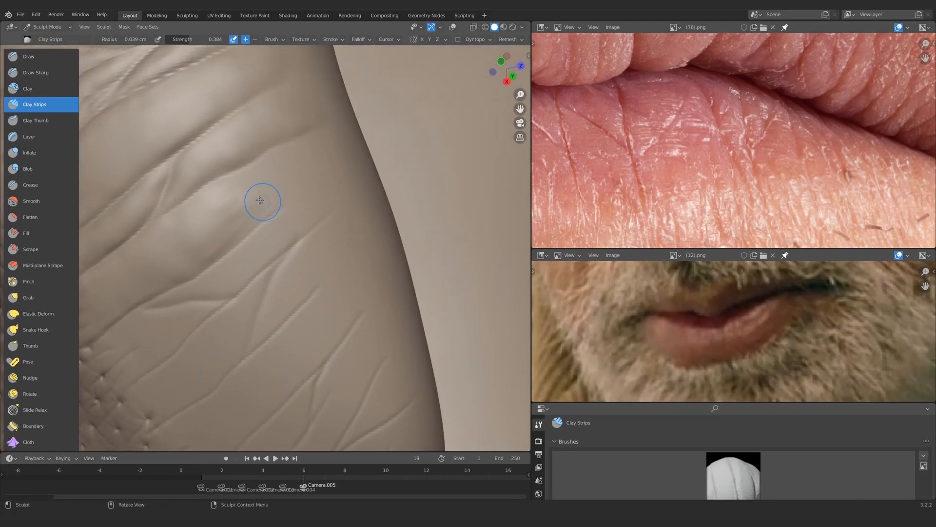
Extend the fold below the curved branching wrinkle toward the lip's inner edge using Clay Strips at radius 0.039 cm
drag(251, 215, 222, 240)
alt+drag(247, 198, 245, 211)
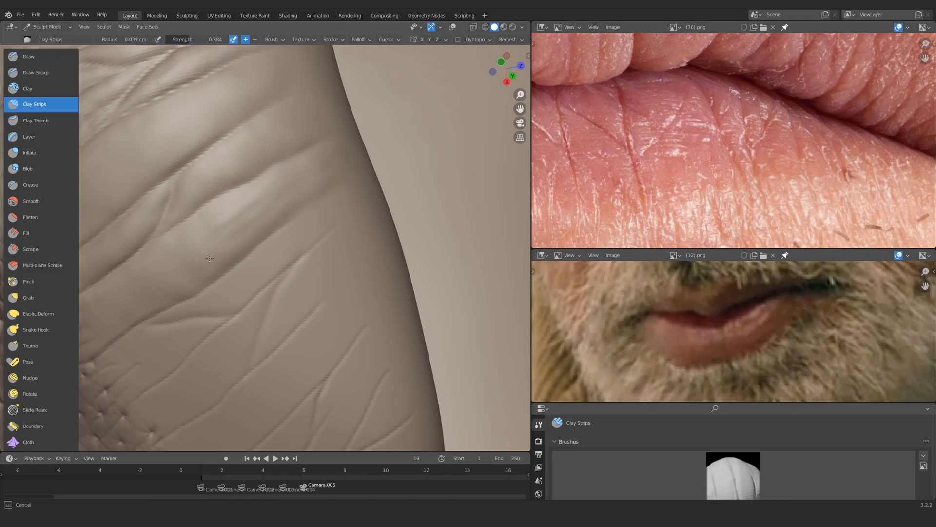
middle_drag(209, 259, 341, 164)
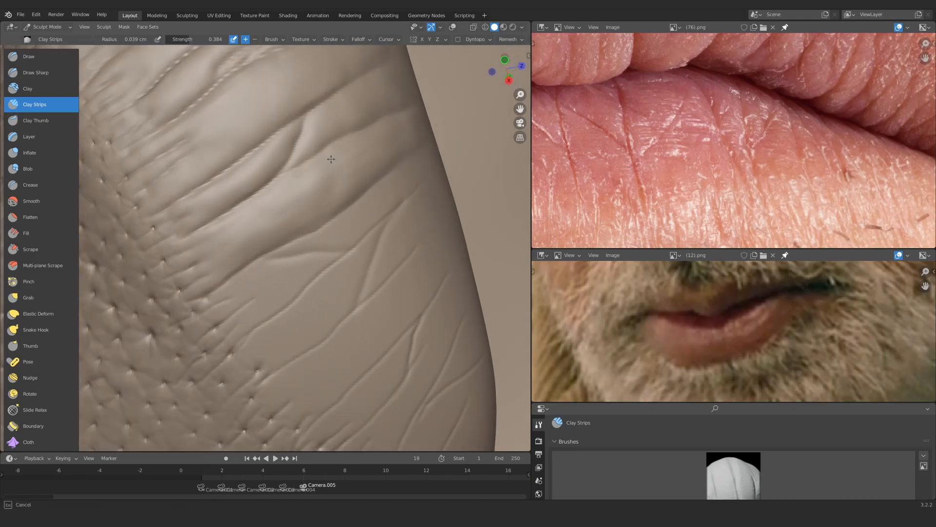
Raise the wedge of skin above the nearly horizontal linking wrinkle using Clay Strips at radius 0.014 cm, then 0.022 cm
scroll(313, 200, down, 14)
mouse_move(313, 201)
middle_down()
mouse_move(253, 202)
mouse_move(332, 236)
mouse_move(264, 229)
mouse_move(271, 224)
middle_up()
scroll(263, 204, up, 8)
scroll(244, 236, up, 11)
scroll(271, 224, up, 2)
drag(246, 209, 197, 230)
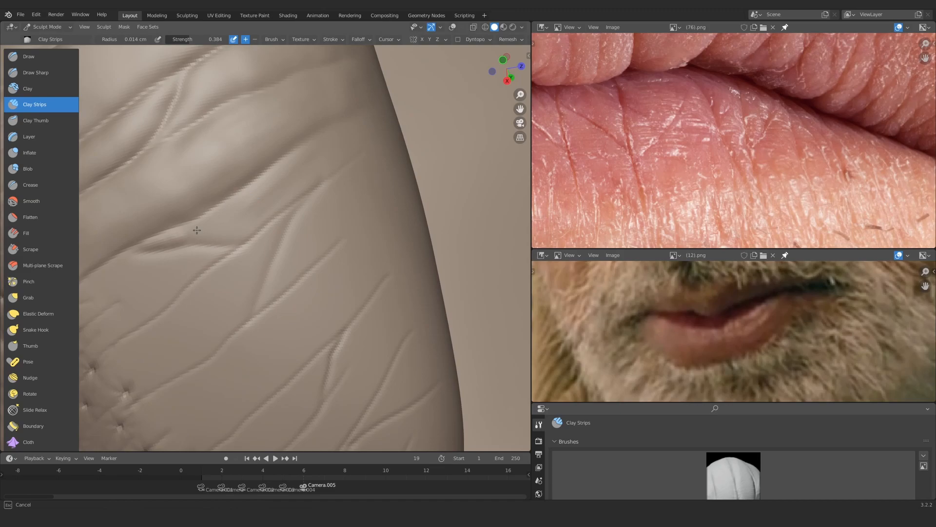
scroll(197, 231, up, 2)
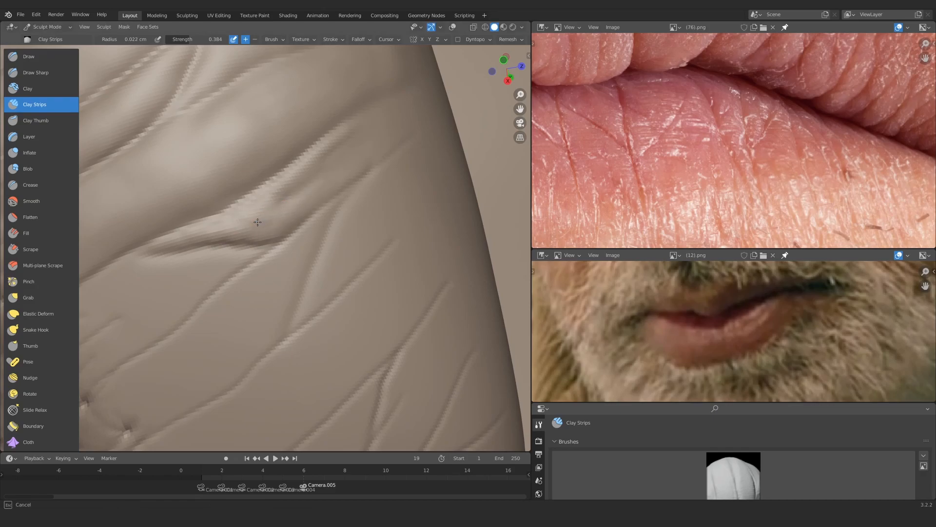
scroll(259, 193, down, 2)
mouse_move(259, 192)
mouse_down()
mouse_move(329, 168)
mouse_move(256, 194)
mouse_move(209, 245)
mouse_move(238, 250)
mouse_move(268, 210)
mouse_move(218, 225)
mouse_move(226, 234)
mouse_up()
Continue building up the fold around the nearly horizontal linking wrinkle with resized Clay Strips strokes, finishing at radius 0.019 cm
key(f)
click(236, 239)
key(f)
click(261, 208)
middle_drag(229, 229, 222, 236)
key(f)
click(249, 210)
mouse_move(246, 210)
mouse_down()
mouse_move(278, 207)
mouse_move(185, 274)
mouse_up()
middle_drag(180, 278, 210, 249)
mouse_move(210, 247)
mouse_down()
mouse_move(268, 196)
mouse_move(253, 210)
mouse_up()
key(f)
click(229, 229)
middle_drag(225, 231, 178, 276)
drag(177, 276, 146, 300)
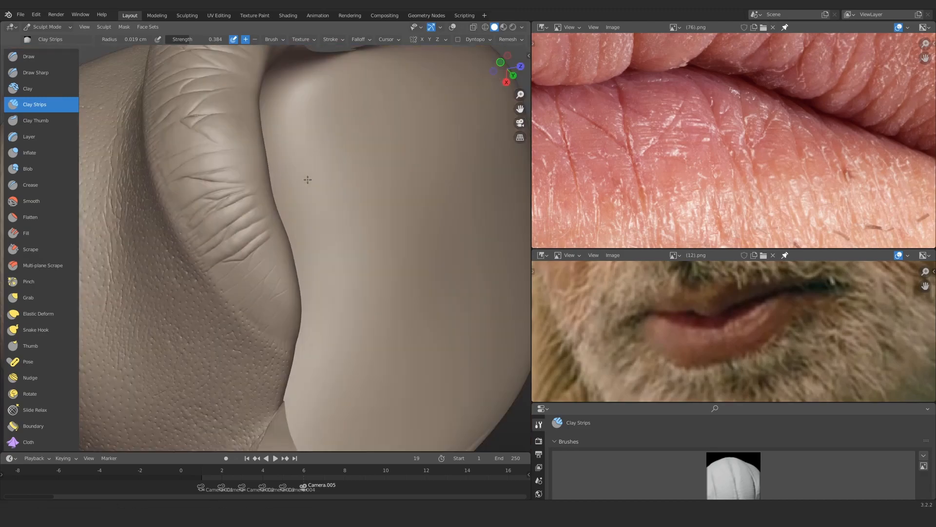
Build up the raised folds between the creases near the lower lip's inner edge with Clay Strips at a 0.025 cm radius
scroll(309, 178, up, 6)
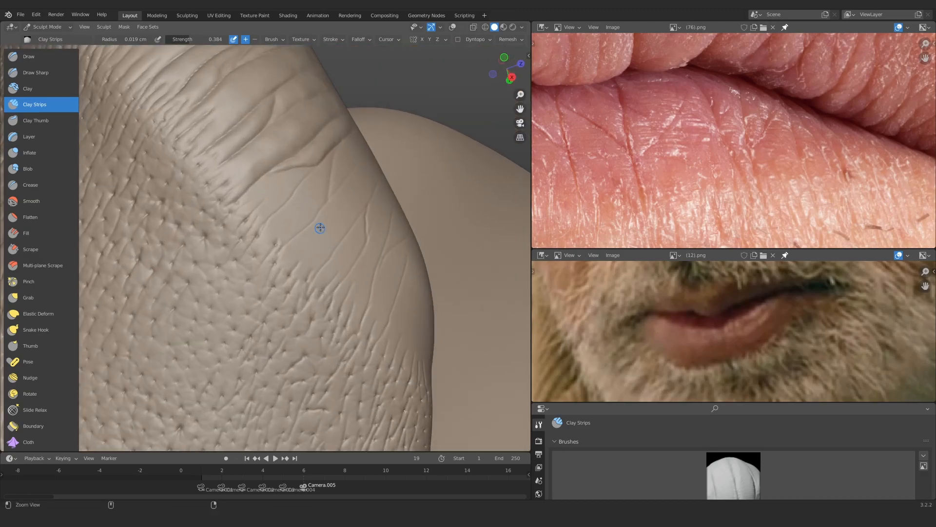
mouse_move(211, 260)
mouse_down()
mouse_move(264, 199)
mouse_move(226, 213)
mouse_move(316, 186)
mouse_move(247, 263)
mouse_move(287, 214)
mouse_move(229, 254)
mouse_move(264, 214)
mouse_move(273, 239)
mouse_up()
drag(251, 271, 312, 189)
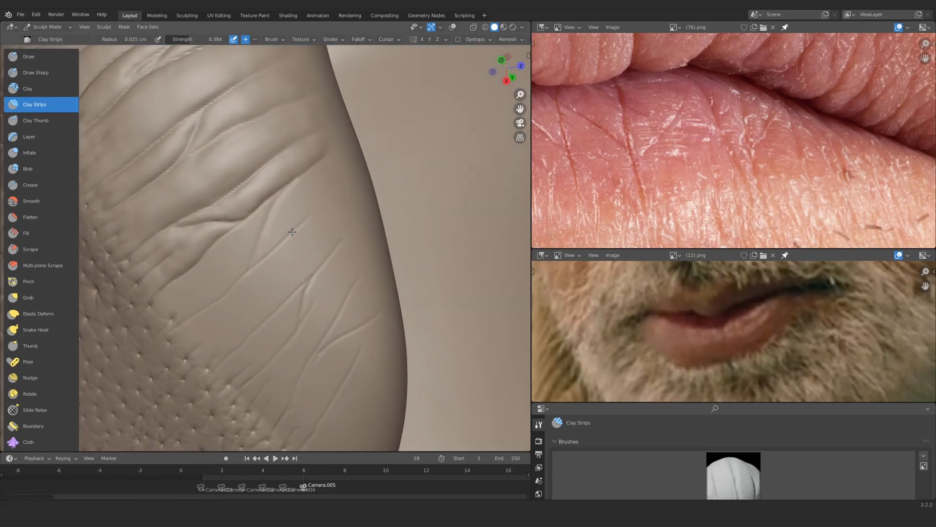
ctrl+middle_drag(292, 232, 318, 177)
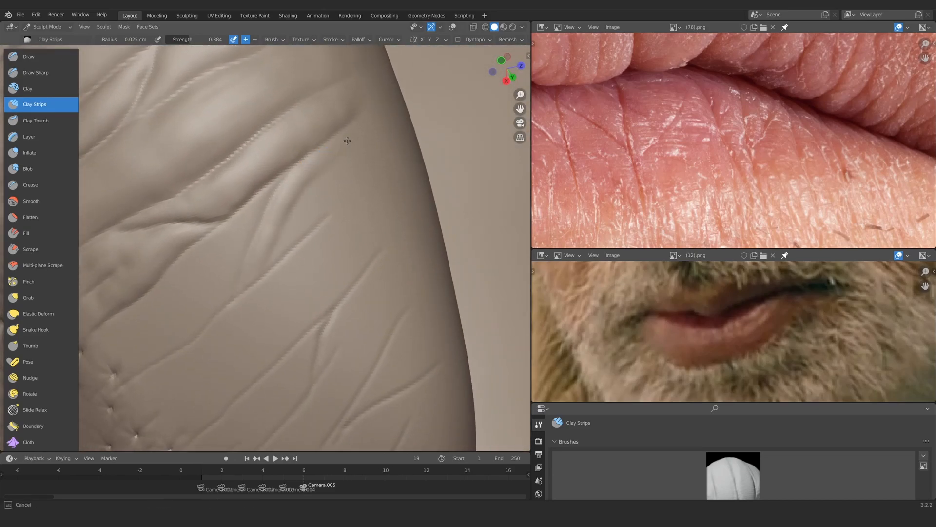
mouse_move(277, 250)
mouse_down()
mouse_move(328, 204)
mouse_move(291, 213)
mouse_move(337, 187)
mouse_move(295, 233)
mouse_up()
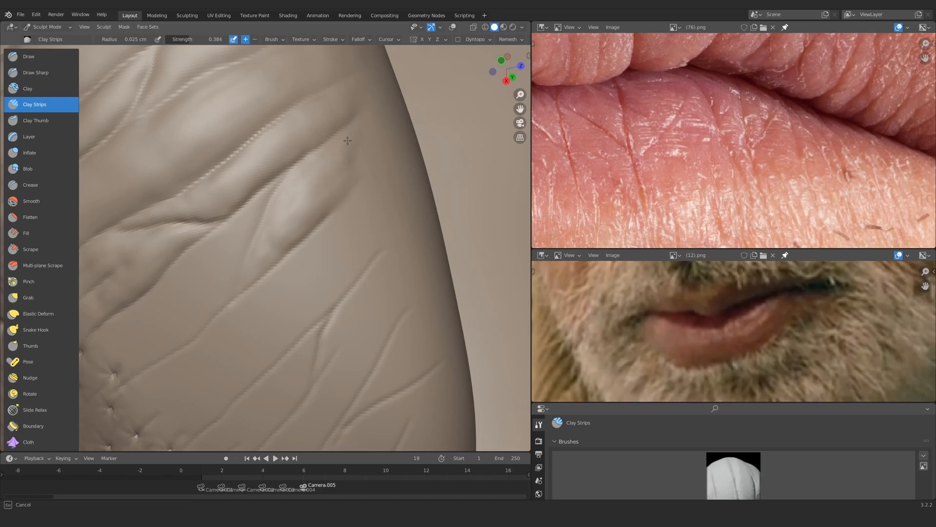
middle_drag(347, 140, 332, 197)
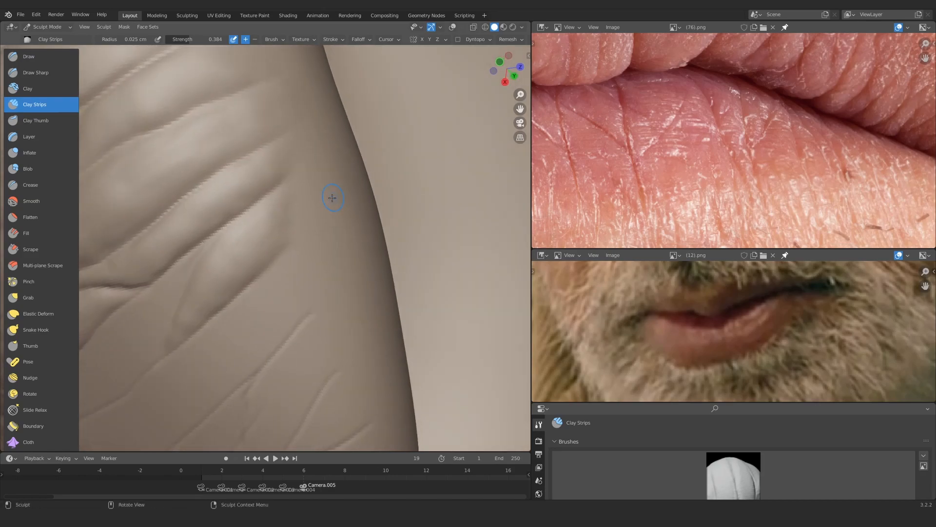
drag(313, 185, 286, 217)
Thicken the fold where it meets the pored skin with Clay Strips at a 0.036 cm radius
scroll(303, 205, down, 3)
middle_drag(229, 261, 257, 238)
scroll(257, 237, up, 2)
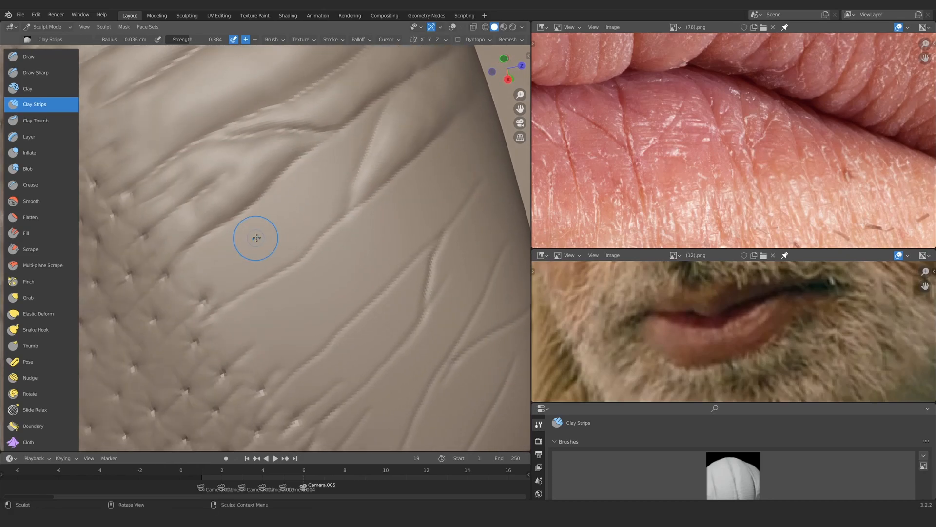
mouse_move(198, 264)
mouse_down()
mouse_move(226, 263)
mouse_move(234, 287)
mouse_up()
mouse_move(235, 277)
mouse_down()
mouse_move(298, 249)
mouse_move(291, 227)
mouse_move(255, 227)
mouse_move(269, 233)
mouse_move(304, 189)
mouse_move(313, 197)
mouse_up()
Carve additional fine creases across the smooth part of the lip with subtractive Draw Sharp, including a 0.393 strength
scroll(266, 208, up, 1)
mouse_move(307, 185)
middle_down()
mouse_move(251, 230)
mouse_move(256, 313)
mouse_move(247, 256)
mouse_move(317, 195)
mouse_move(328, 159)
mouse_move(318, 211)
mouse_move(269, 283)
middle_up()
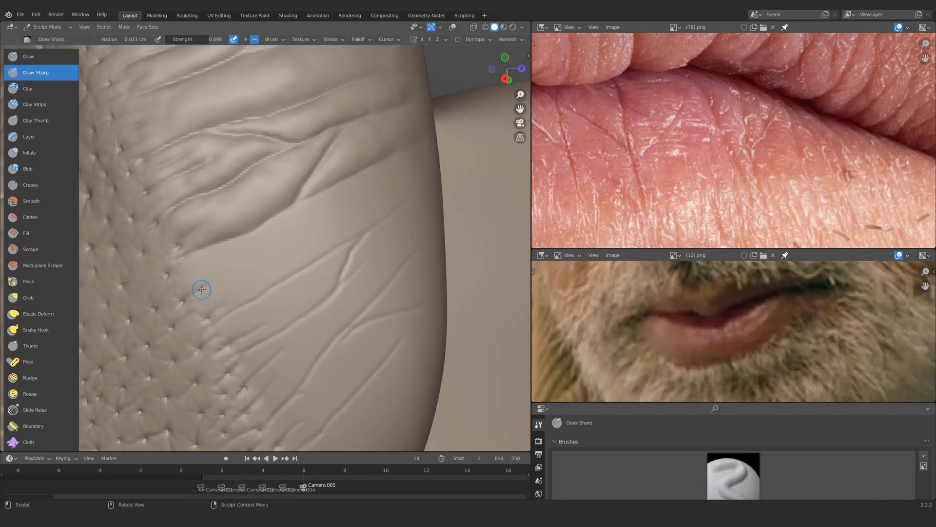
drag(305, 226, 272, 240)
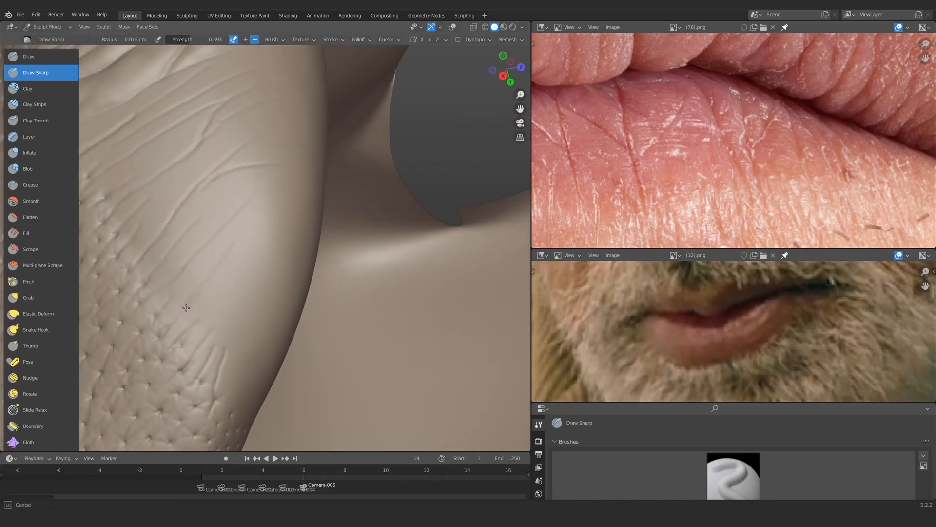
drag(186, 307, 220, 356)
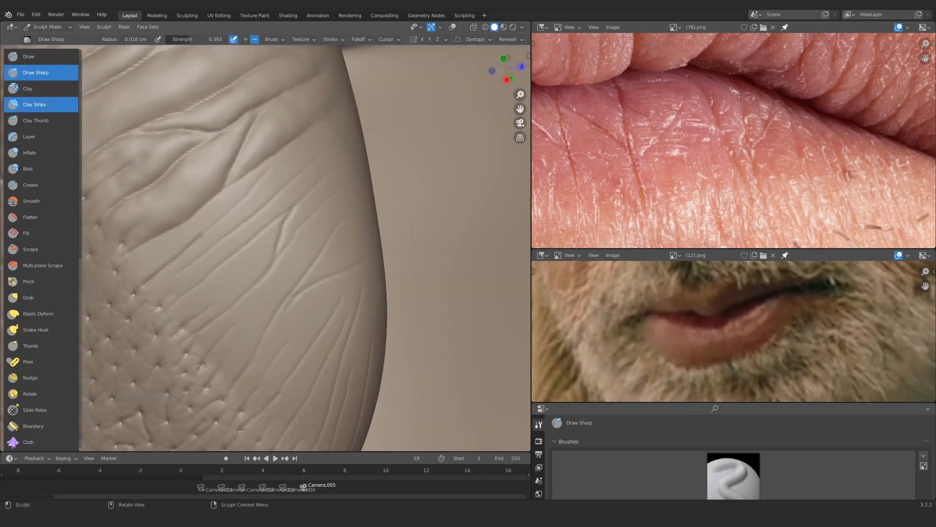
Raise the narrow fold just below the large bulging one with Clay Strips, using radii of 0.022 cm and 0.01 cm
key(c)
scroll(307, 181, up, 5)
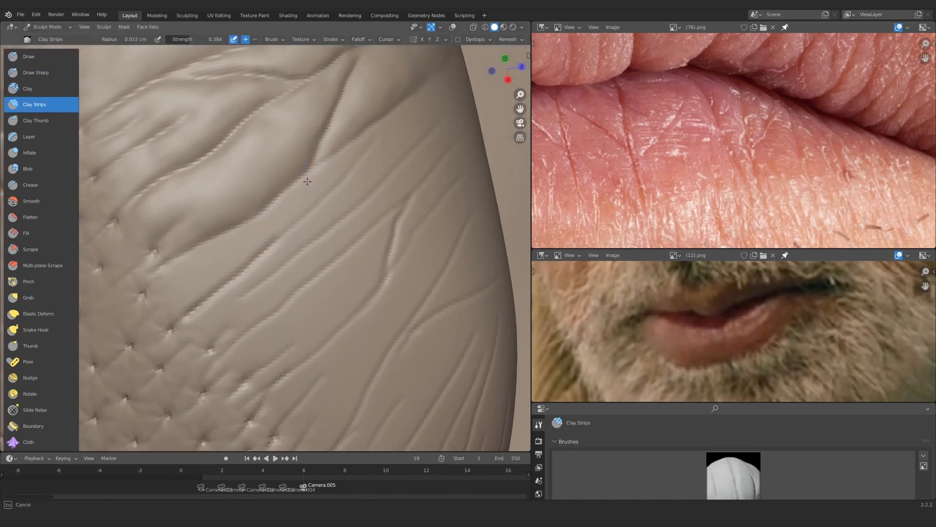
scroll(354, 148, up, 2)
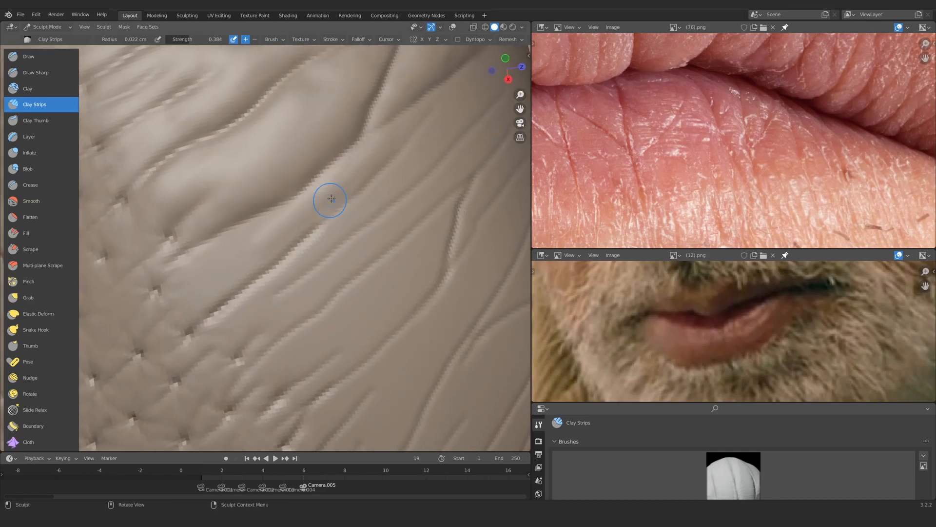
middle_drag(328, 197, 339, 187)
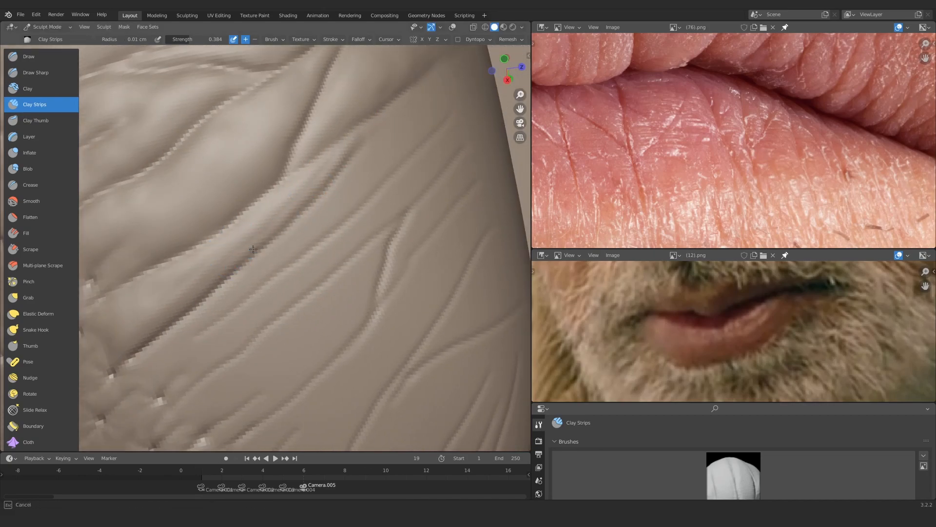
middle_drag(253, 249, 373, 171)
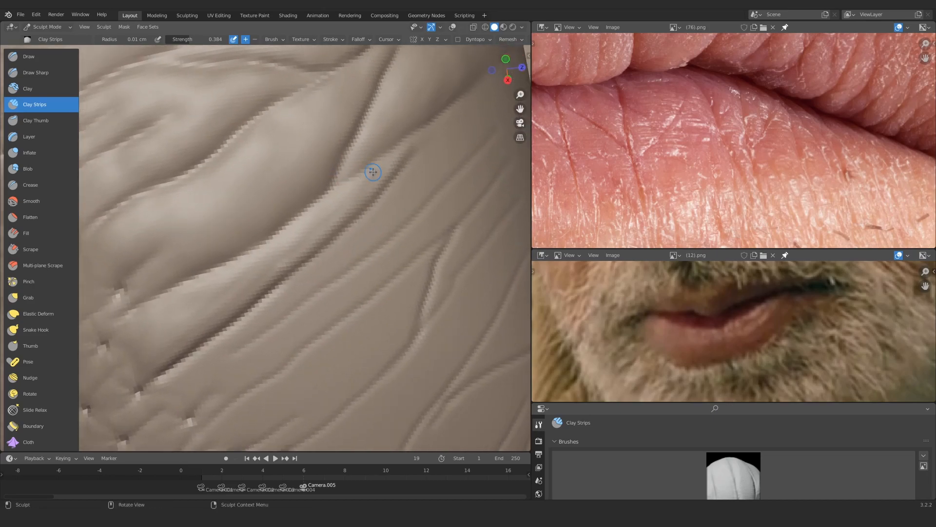
Fill out the narrow fold along its length with Clay Strips enlarged to a 0.017 cm radius
key(f)
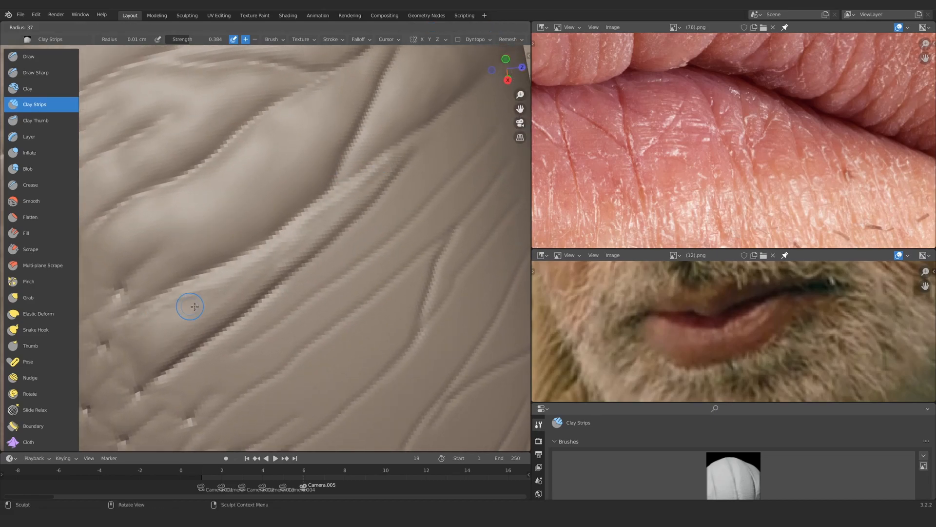
click(201, 307)
drag(168, 323, 221, 286)
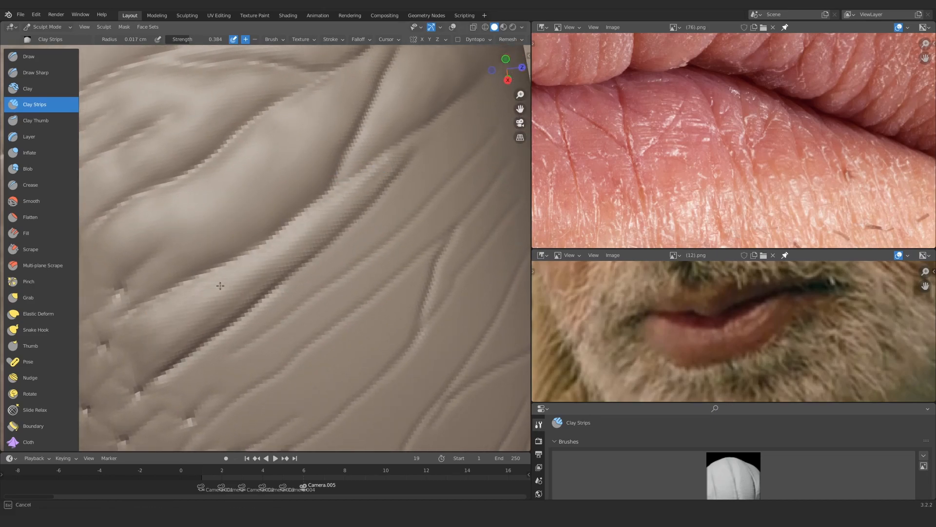
mouse_move(211, 310)
ctrl+middle_down()
mouse_move(272, 266)
mouse_move(294, 205)
mouse_move(330, 155)
mouse_move(351, 148)
ctrl+middle_up()
drag(306, 204, 357, 147)
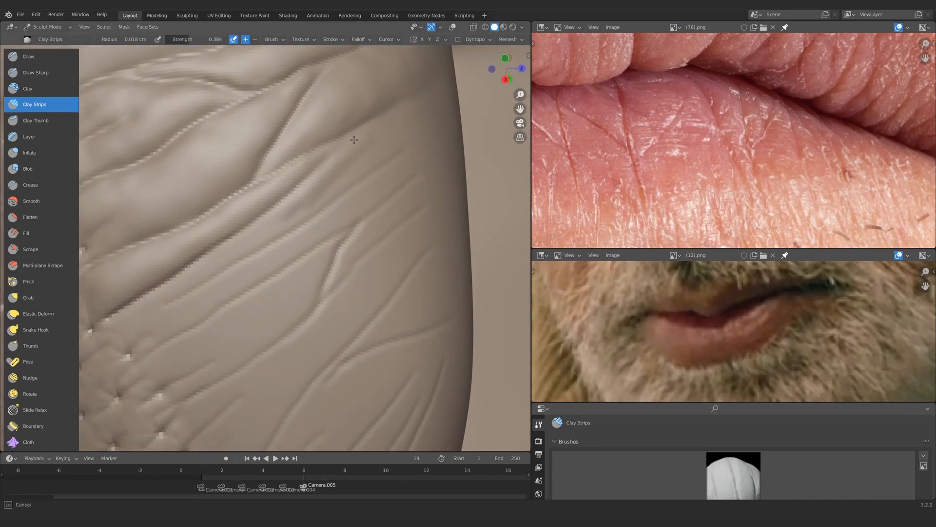
Extend the new folds toward the lip's inner edge with Clay Strips at a 0.027 cm radius
shift+middle_drag(354, 140, 269, 223)
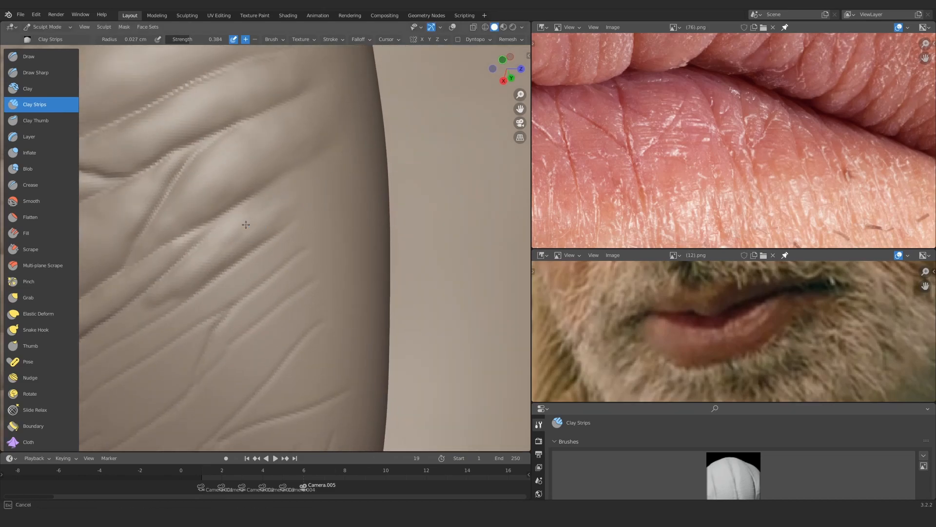
drag(245, 224, 316, 186)
mouse_move(199, 292)
shift+middle_down()
mouse_move(284, 209)
mouse_move(288, 180)
shift+middle_up()
Build up the thin ridges between the fine creases near the pored skin with Clay Strips at a 0.015 cm radius
mouse_move(146, 278)
shift+middle_down()
mouse_move(239, 222)
mouse_move(232, 258)
shift+middle_up()
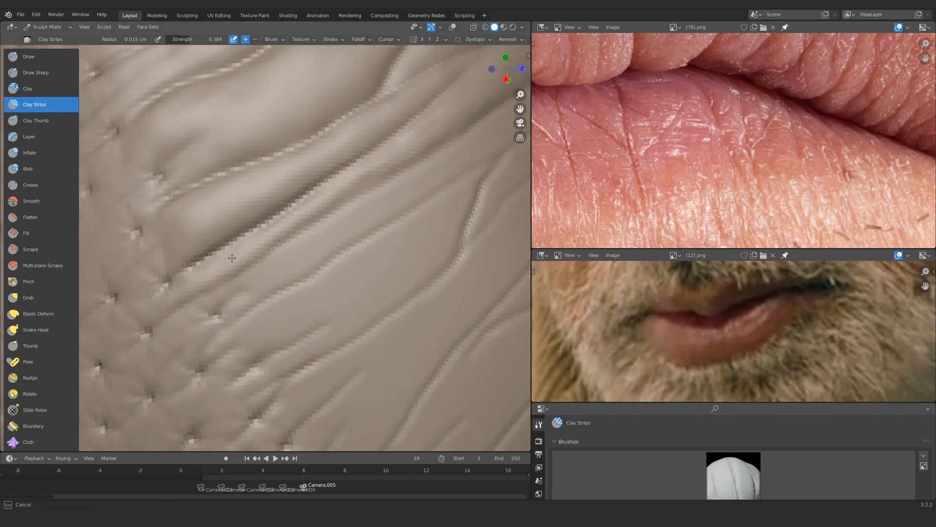
drag(232, 258, 253, 248)
mouse_move(270, 280)
mouse_down()
mouse_move(328, 232)
mouse_move(293, 263)
mouse_up()
drag(246, 289, 286, 265)
scroll(353, 236, down, 10)
scroll(311, 243, up, 8)
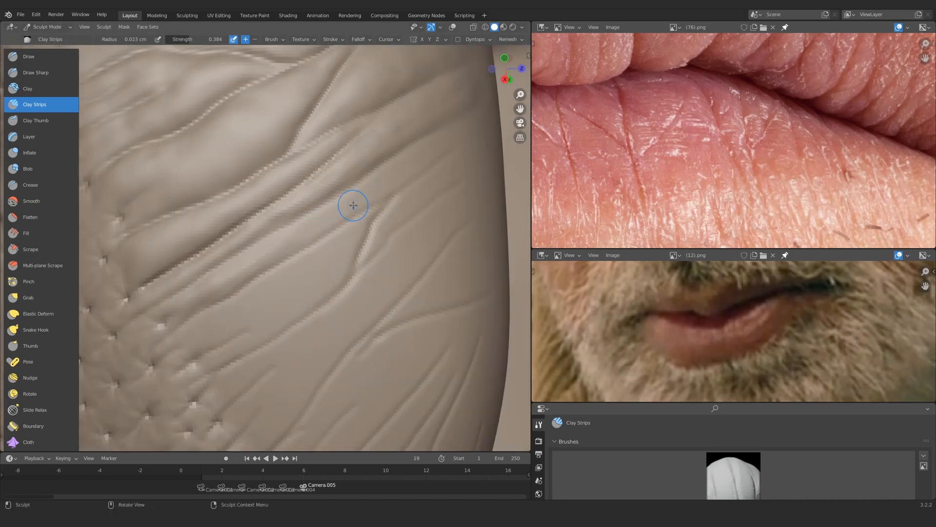
Deepen the thin crease above the forked wrinkle with subtractive Draw Sharp at a 0.393 strength
key(x)
drag(223, 263, 331, 208)
drag(252, 248, 197, 277)
middle_drag(178, 213, 186, 209)
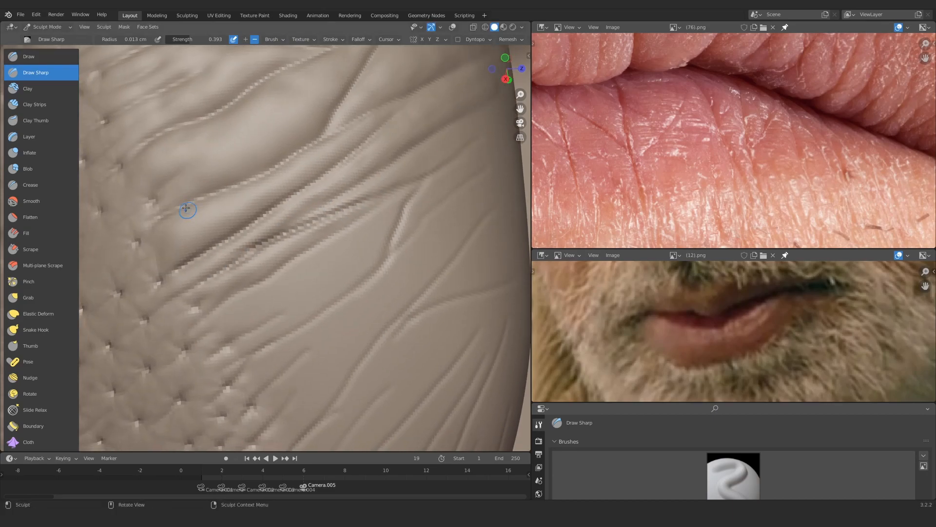
Swell the narrow folds around the deepened creases with Inflate at a 0.04 cm radius and 0.342 strength
key(i)
key(f)
click(294, 232)
drag(293, 231, 282, 235)
drag(313, 196, 178, 273)
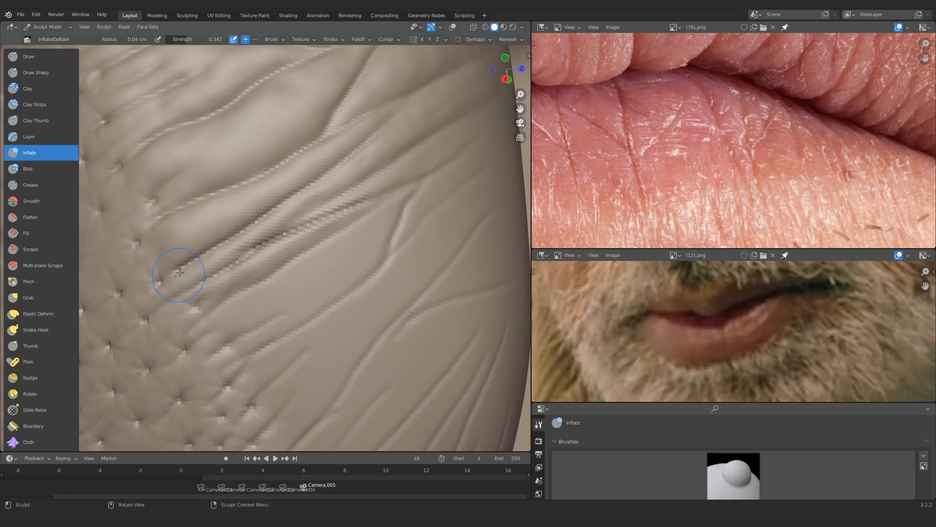
drag(371, 139, 196, 258)
mouse_move(293, 230)
ctrl+middle_down()
mouse_move(300, 302)
mouse_move(302, 228)
ctrl+middle_up()
drag(339, 212, 217, 274)
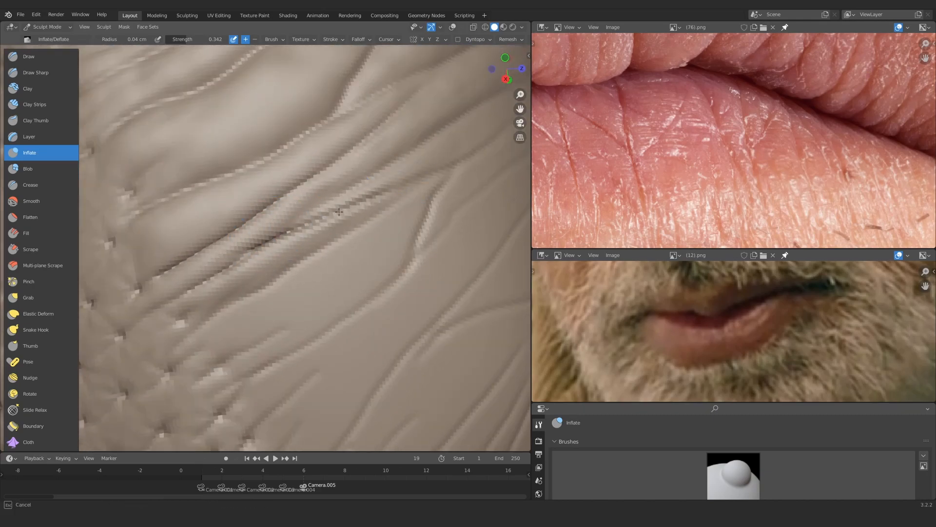
mouse_move(319, 243)
ctrl+middle_down()
mouse_move(328, 287)
mouse_move(336, 220)
ctrl+middle_up()
Add volume along the thin ridges above the forked wrinkle with Clay Strips at a 0.018 cm radius
click(41, 104)
drag(359, 207, 280, 239)
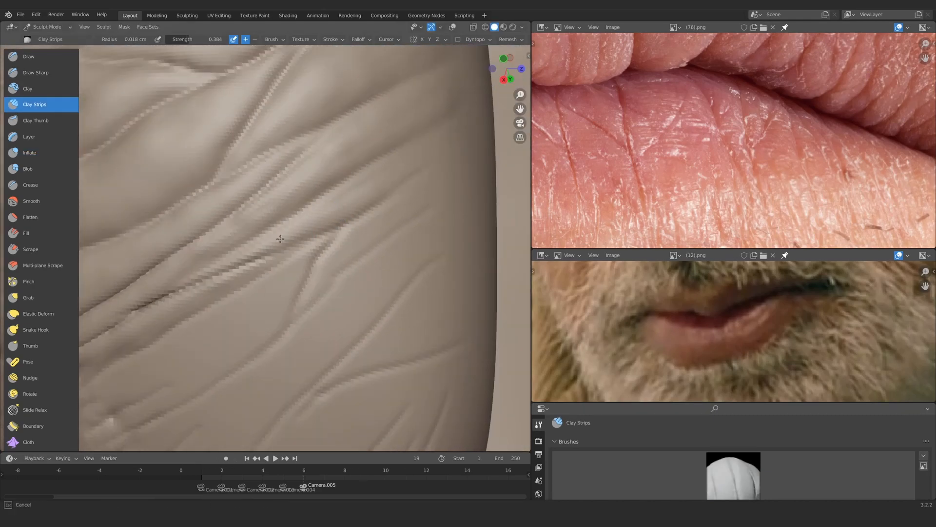
mouse_move(288, 240)
ctrl+middle_down()
mouse_move(255, 288)
mouse_move(300, 230)
ctrl+middle_up()
mouse_move(300, 230)
mouse_down()
mouse_move(340, 210)
mouse_move(277, 239)
mouse_up()
Raise the ridge beside the deepened crease with the Draw brush at a 0.013 cm radius and 0.210 strength
click(35, 57)
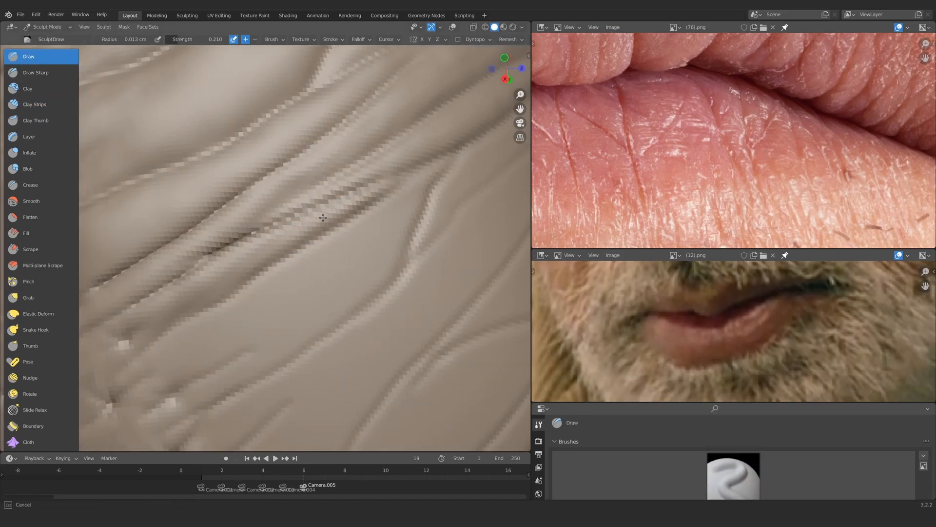
mouse_move(323, 217)
ctrl+middle_down()
mouse_move(343, 265)
mouse_move(292, 236)
mouse_move(317, 204)
ctrl+middle_up()
drag(366, 200, 294, 240)
Return to Clay Strips and build up the flat skin beneath the thin ridges
click(41, 104)
ctrl+middle_drag(305, 289, 287, 275)
mouse_move(287, 275)
mouse_down()
mouse_move(286, 257)
mouse_move(234, 312)
mouse_up()
ctrl+middle_drag(335, 228, 247, 299)
Resize the Clay Strips brush and fill the broad fold leading down to the pored skin
key(f)
mouse_move(248, 298)
mouse_down()
mouse_move(287, 277)
mouse_move(270, 298)
mouse_up()
key(f)
click(301, 273)
mouse_move(301, 273)
mouse_down()
mouse_move(268, 300)
mouse_move(312, 273)
mouse_move(352, 197)
mouse_move(336, 246)
mouse_move(280, 273)
mouse_up()
mouse_move(280, 244)
ctrl+middle_down()
mouse_move(292, 263)
mouse_move(368, 236)
ctrl+middle_up()
drag(298, 287, 298, 287)
drag(348, 254, 257, 329)
Add Clay Strips strokes along the ridges beside the forked wrinkle
middle_drag(336, 263, 270, 303)
mouse_move(312, 283)
mouse_down()
mouse_move(351, 229)
mouse_move(254, 290)
mouse_move(268, 302)
mouse_move(222, 273)
mouse_move(235, 286)
mouse_move(328, 237)
mouse_move(247, 238)
mouse_move(324, 237)
mouse_up()
drag(359, 195, 241, 300)
mouse_move(318, 241)
ctrl+middle_down()
mouse_move(280, 317)
mouse_move(303, 278)
mouse_move(300, 252)
ctrl+middle_up()
Raise the fold running from the forked wrinkle to the lip's inner edge with Clay Strips at a 0.01 cm radius
mouse_move(355, 196)
mouse_down()
mouse_move(236, 303)
mouse_move(439, 180)
mouse_up()
drag(263, 266, 459, 135)
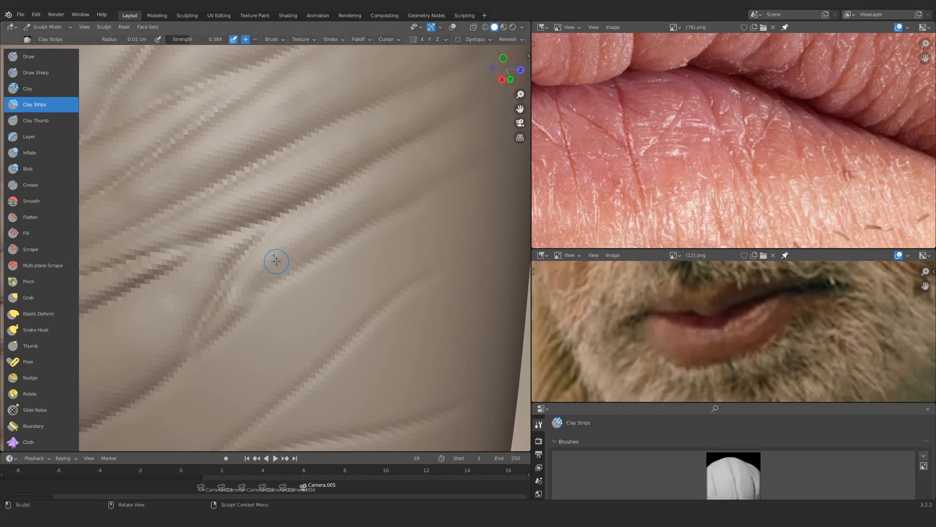
drag(259, 291, 453, 162)
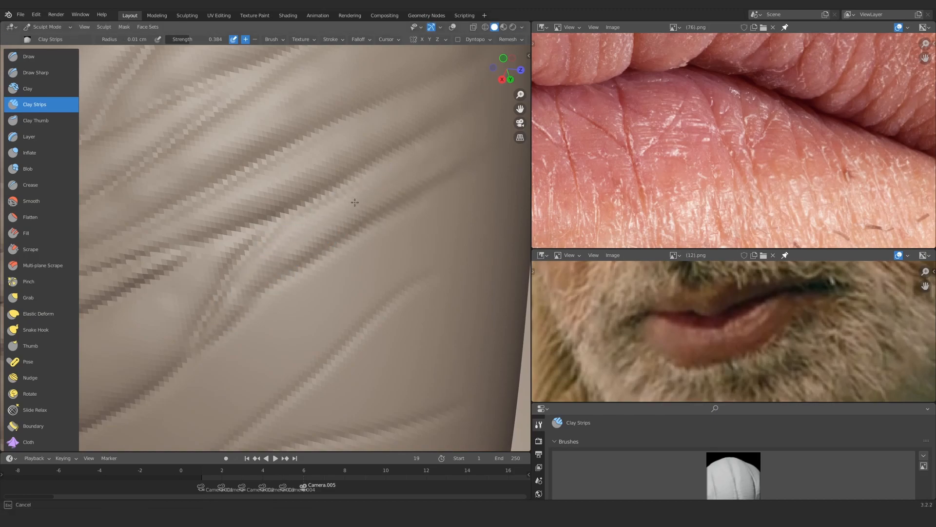
drag(266, 271, 455, 149)
Build up the long fold below the forked wrinkle, starting at the pored skin, with Clay Strips at a 0.024 cm radius
mouse_move(390, 166)
ctrl+alt+mouse_down()
mouse_move(297, 283)
mouse_move(163, 251)
mouse_move(190, 327)
mouse_move(241, 324)
ctrl+alt+mouse_up()
mouse_move(241, 324)
ctrl+alt+mouse_down()
mouse_move(253, 263)
mouse_move(246, 239)
ctrl+alt+mouse_up()
mouse_move(192, 304)
mouse_down()
mouse_move(227, 264)
mouse_move(314, 210)
mouse_up()
drag(210, 330, 308, 236)
drag(240, 342, 296, 260)
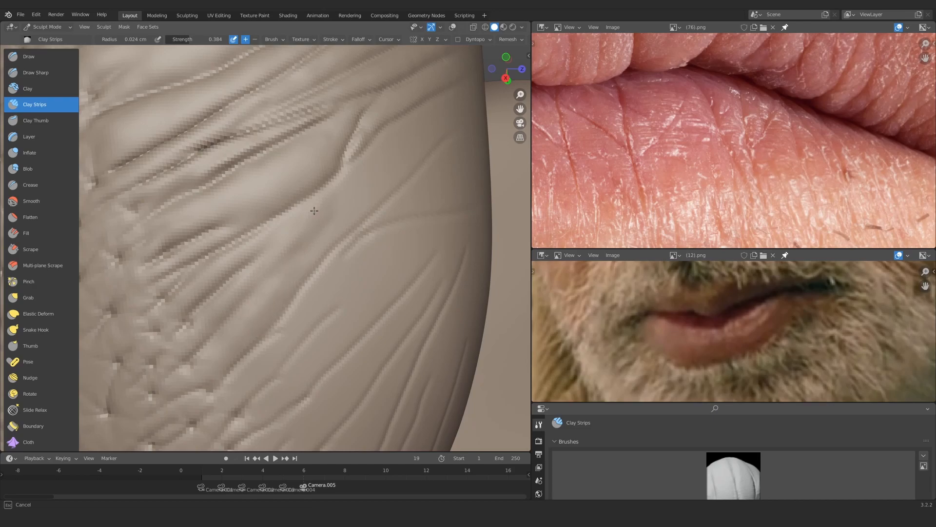
drag(225, 317, 285, 260)
mouse_move(314, 210)
mouse_down()
mouse_move(345, 199)
mouse_move(312, 278)
mouse_move(334, 273)
mouse_up()
Extend the long fold below the forked wrinkle toward the lip's inner edge with 0.024 cm Clay Strips strokes
ctrl+alt+drag(334, 273, 374, 168)
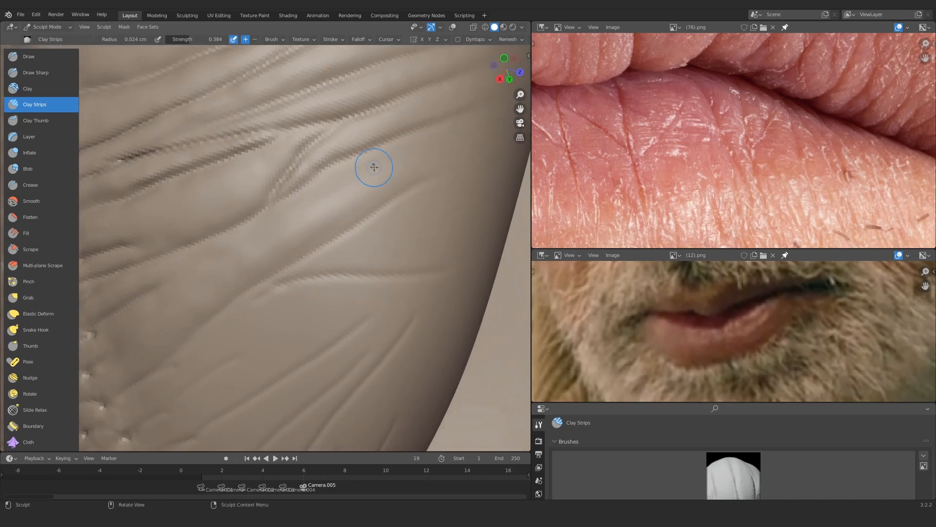
mouse_move(318, 194)
mouse_down()
mouse_move(348, 167)
mouse_move(341, 207)
mouse_up()
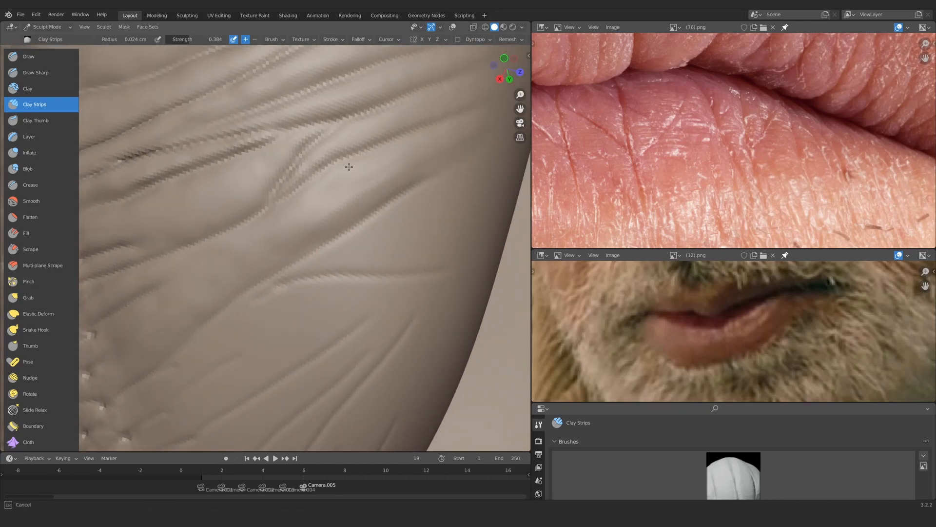
mouse_move(349, 166)
ctrl+middle_down()
mouse_move(323, 218)
mouse_move(336, 221)
ctrl+middle_up()
ctrl+middle_drag(337, 221, 350, 186)
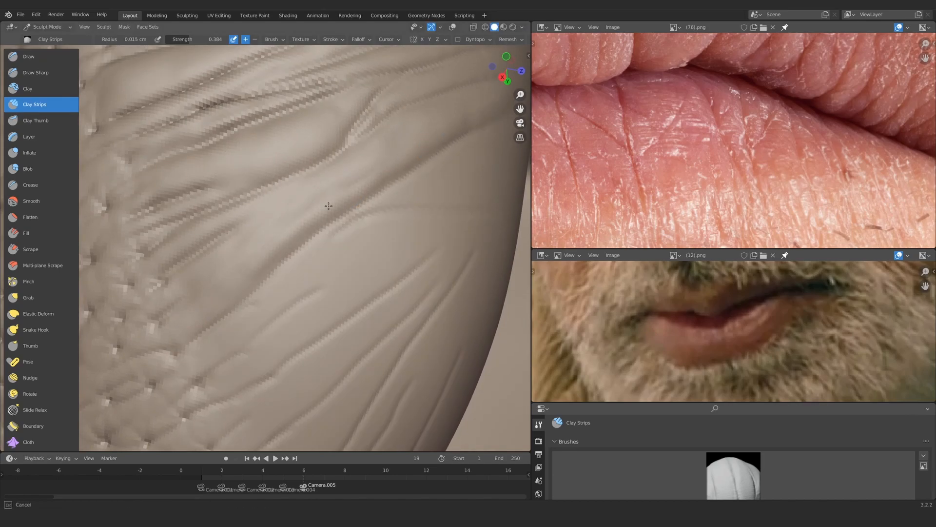
Even out the volume of the long fold with Clay Strips, using radii of 0.015 cm and 0.021 cm
middle_drag(266, 250, 276, 254)
mouse_move(248, 276)
mouse_down()
mouse_move(312, 204)
mouse_move(321, 180)
mouse_up()
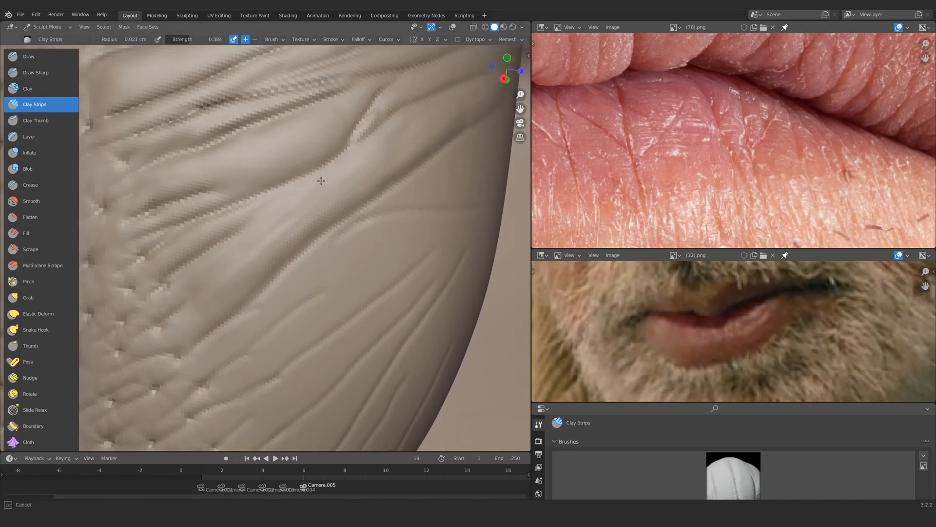
ctrl+middle_drag(206, 301, 319, 183)
mouse_move(320, 183)
middle_down()
mouse_move(298, 215)
mouse_move(341, 175)
mouse_move(286, 222)
mouse_move(298, 215)
middle_up()
drag(287, 197, 202, 266)
Bulge the wedge between the two diverging creases at the lip's inner edge with Clay Strips at a 0.026 cm radius
middle_drag(339, 155, 298, 201)
drag(272, 207, 208, 244)
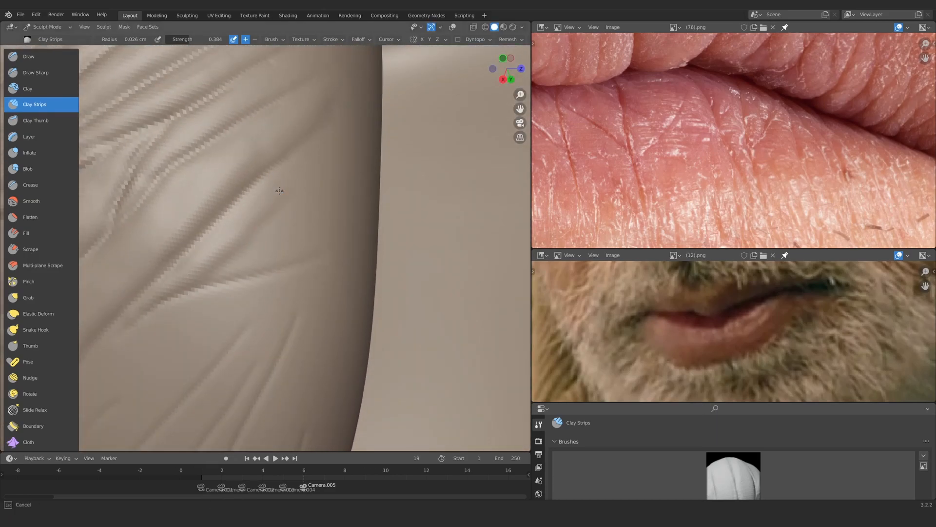
mouse_move(280, 190)
mouse_down()
mouse_move(214, 275)
mouse_move(319, 250)
mouse_move(239, 241)
mouse_up()
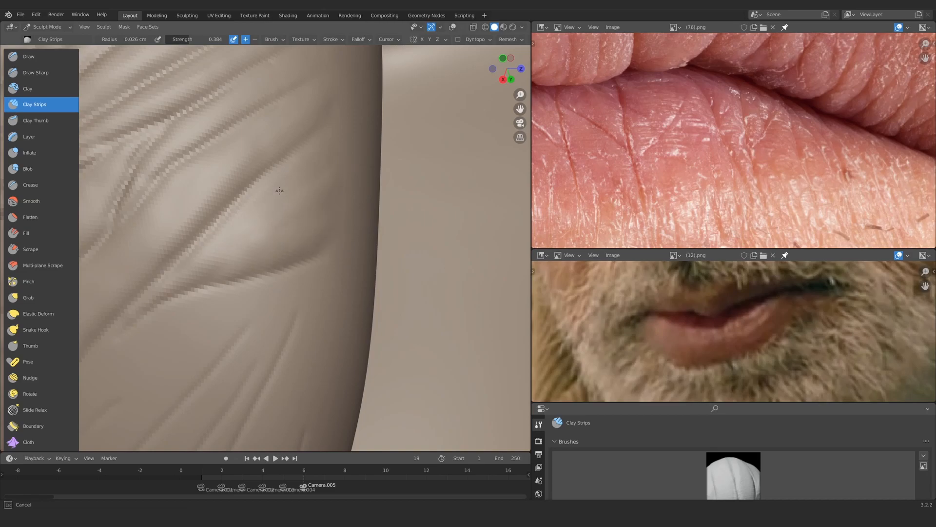
drag(279, 191, 192, 236)
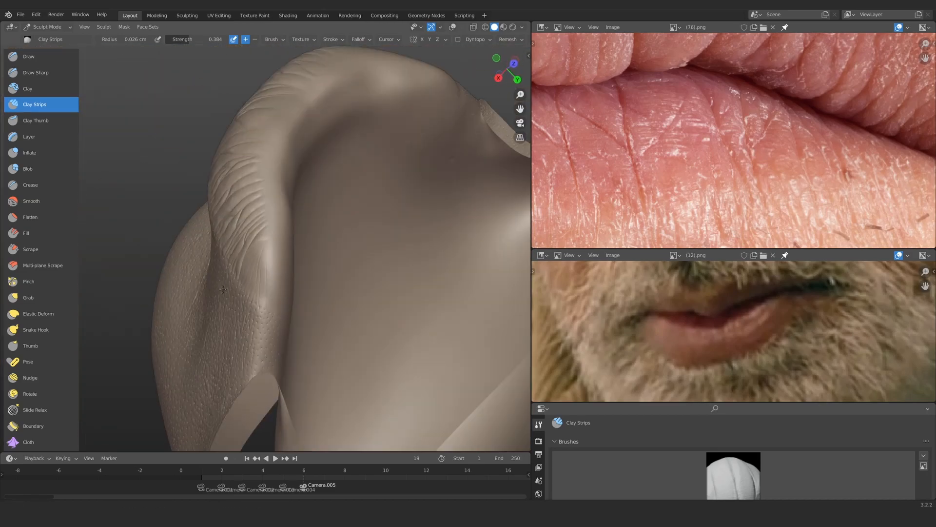
Build up the narrow fold just below the diverging creases near the mouth corner with Clay Strips at a 0.014 cm radius
mouse_move(223, 289)
middle_down()
mouse_move(263, 226)
mouse_move(242, 240)
middle_up()
key(f)
click(261, 226)
click(240, 249)
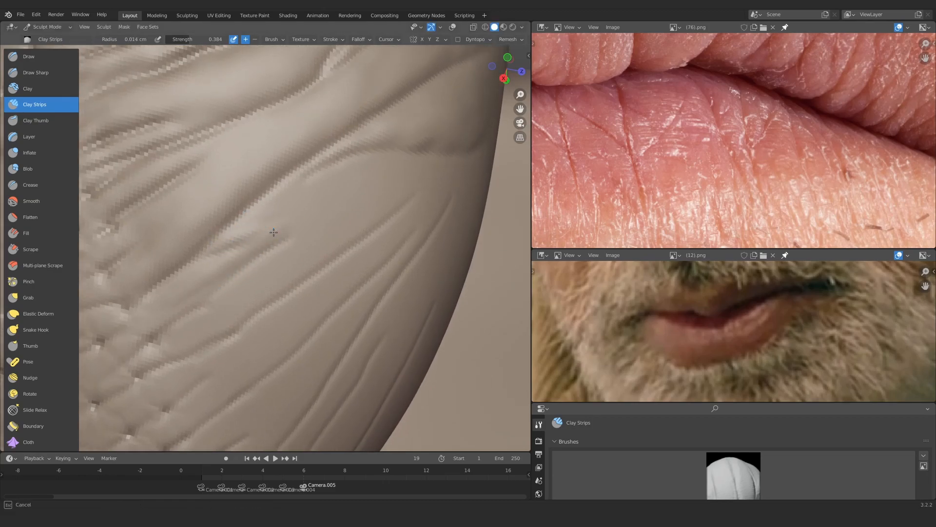
drag(274, 232, 376, 190)
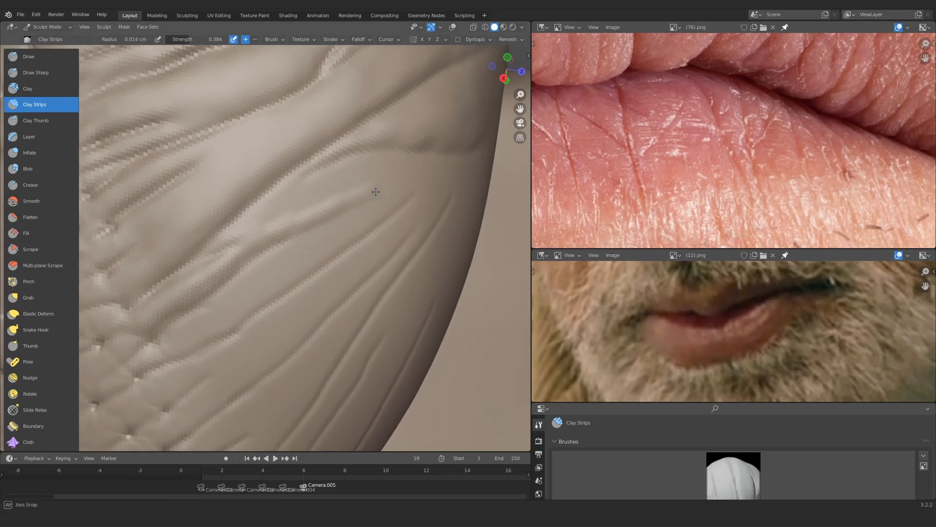
Widen and fill out the fold below the diverging creases toward the lip's inner edge with Clay Strips, using 0.017, 0.026 and 0.021 cm radii
middle_drag(376, 190, 360, 186)
key(f)
click(370, 180)
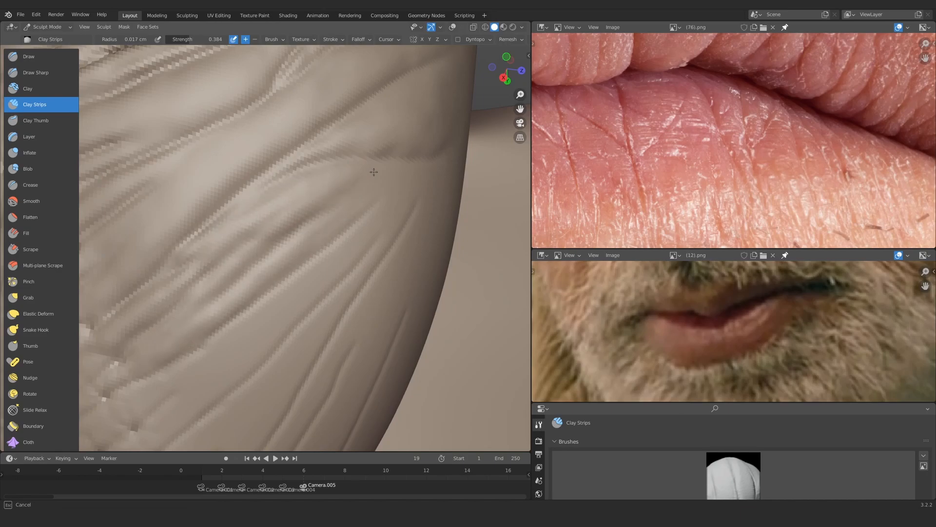
drag(192, 333, 285, 259)
middle_drag(344, 194, 334, 196)
key(f)
click(348, 188)
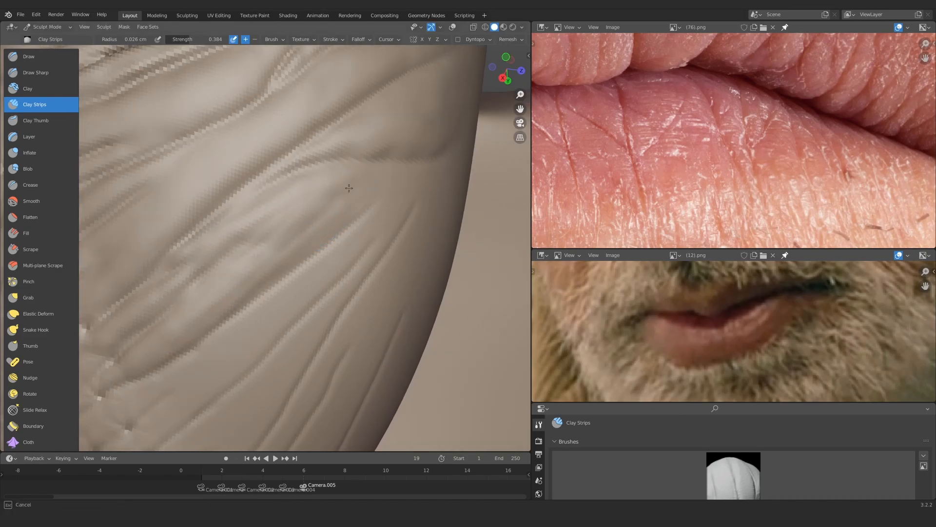
click(330, 227)
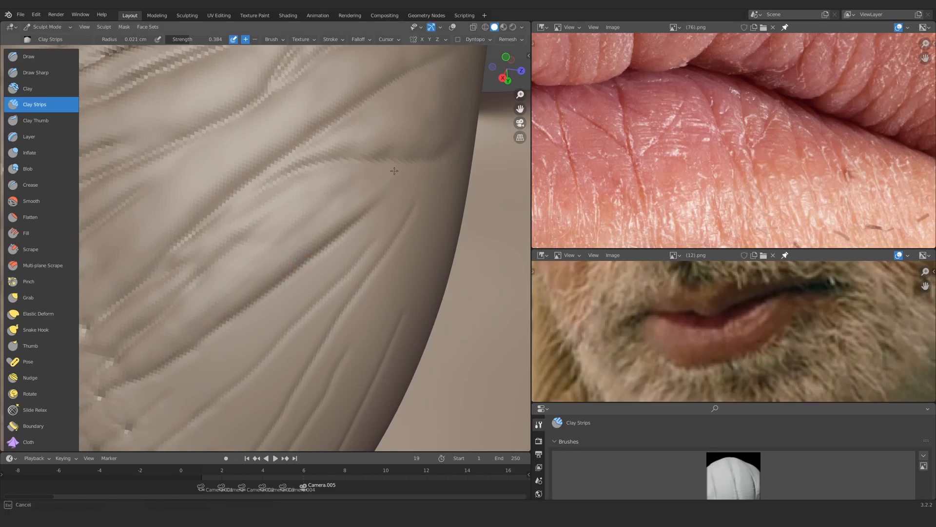
Build up the adjacent folds closer to the mouth corner with Clay Strips, using radii of 0.021 cm and 0.017 cm
middle_drag(394, 170, 259, 273)
ctrl+alt+drag(363, 195, 258, 214)
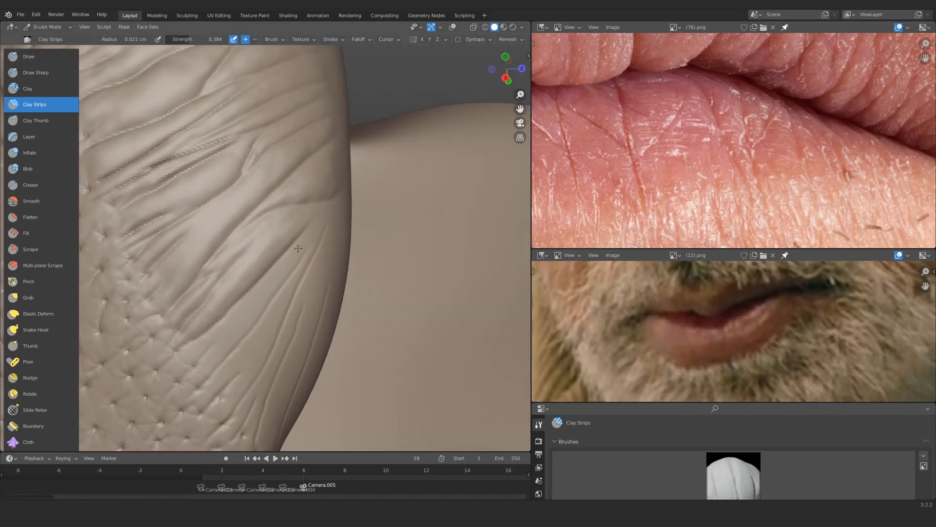
ctrl+alt+drag(258, 263, 301, 221)
mouse_move(360, 197)
ctrl+alt+mouse_down()
mouse_move(276, 291)
mouse_move(253, 282)
mouse_move(302, 223)
ctrl+alt+mouse_up()
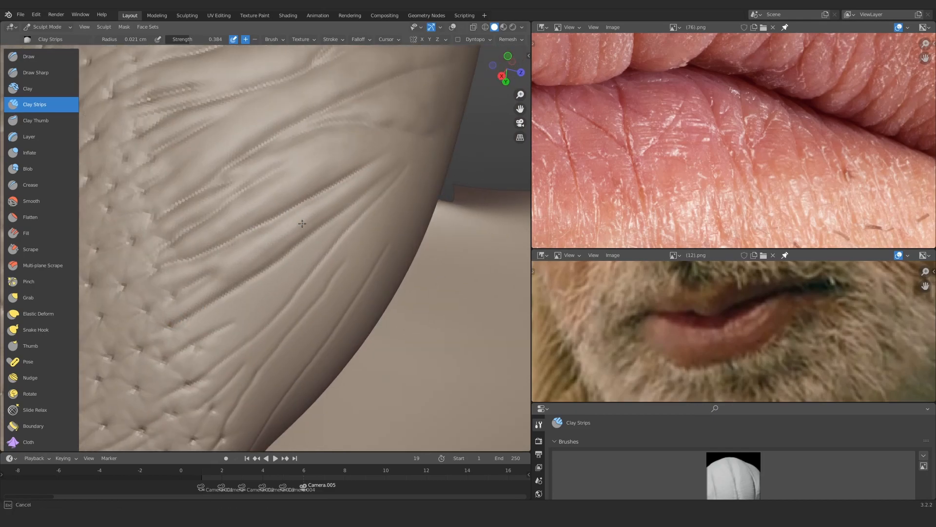
mouse_move(302, 223)
alt+mouse_down()
mouse_move(362, 171)
mouse_move(320, 230)
mouse_move(284, 247)
alt+mouse_up()
drag(288, 215, 400, 165)
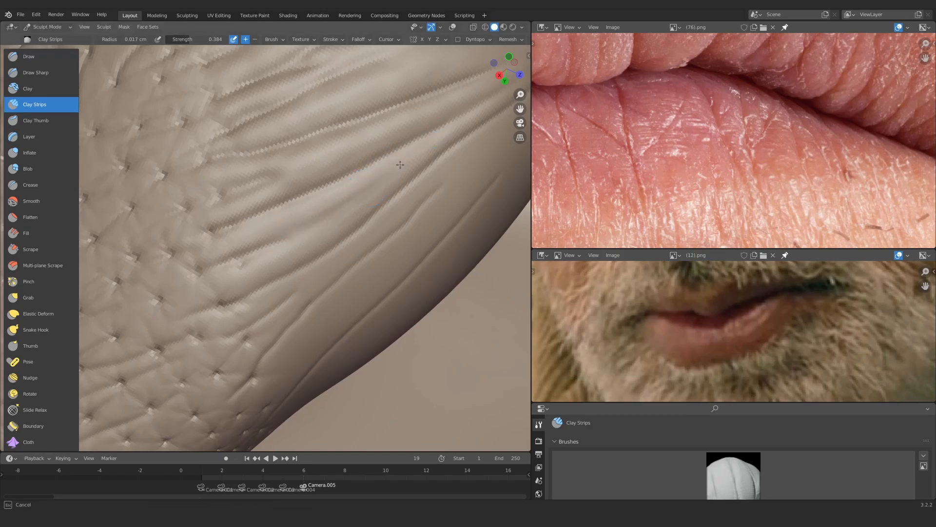
drag(349, 222, 359, 214)
Puff up the newly built folds near the mouth corner with the Inflate brush at a 0.071 cm radius
mouse_move(349, 222)
ctrl+middle_down()
mouse_move(328, 276)
mouse_move(312, 222)
ctrl+middle_up()
key(i)
ctrl+middle_drag(214, 290, 205, 263)
key(f)
click(248, 239)
mouse_move(280, 229)
mouse_down()
mouse_move(336, 201)
mouse_move(296, 225)
mouse_up()
key(f)
click(228, 255)
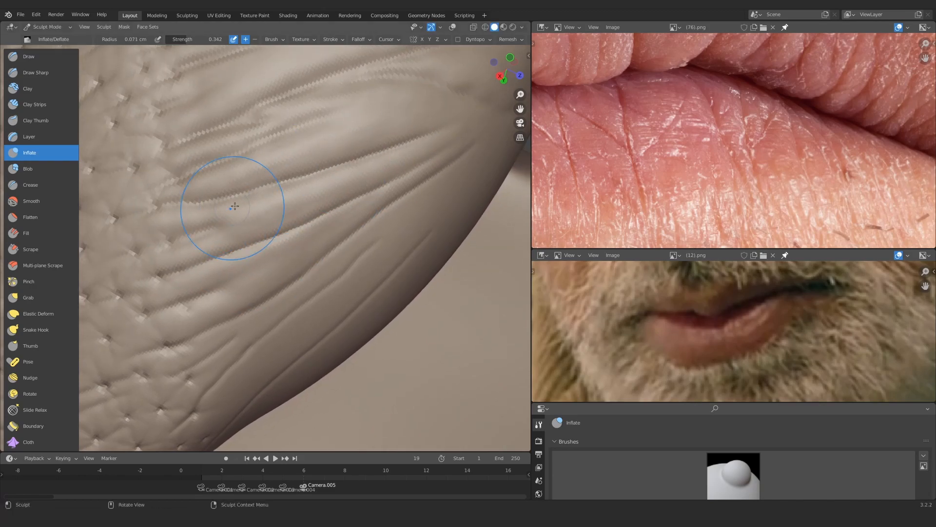
mouse_move(366, 122)
ctrl+middle_down()
mouse_move(379, 166)
mouse_move(371, 149)
ctrl+middle_up()
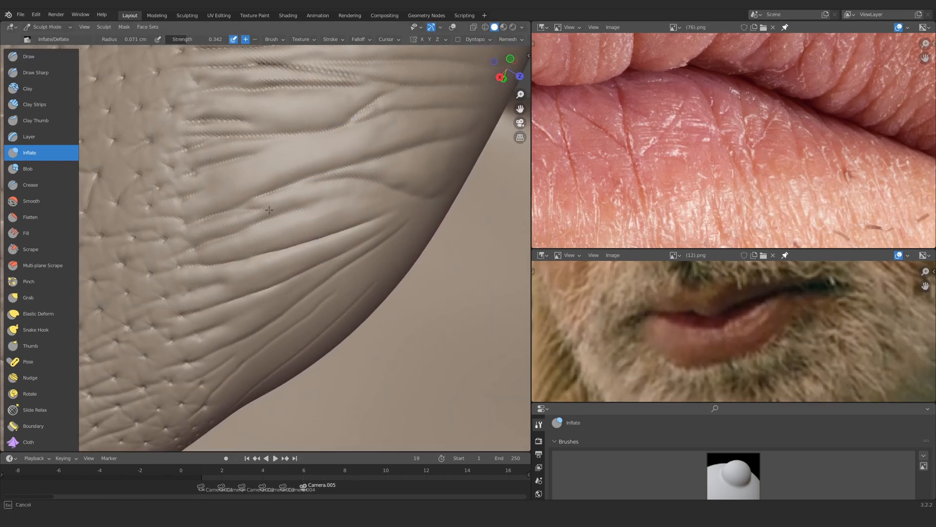
drag(269, 209, 283, 205)
mouse_move(307, 171)
ctrl+middle_down()
mouse_move(316, 209)
mouse_move(302, 173)
ctrl+middle_up()
drag(234, 222, 251, 219)
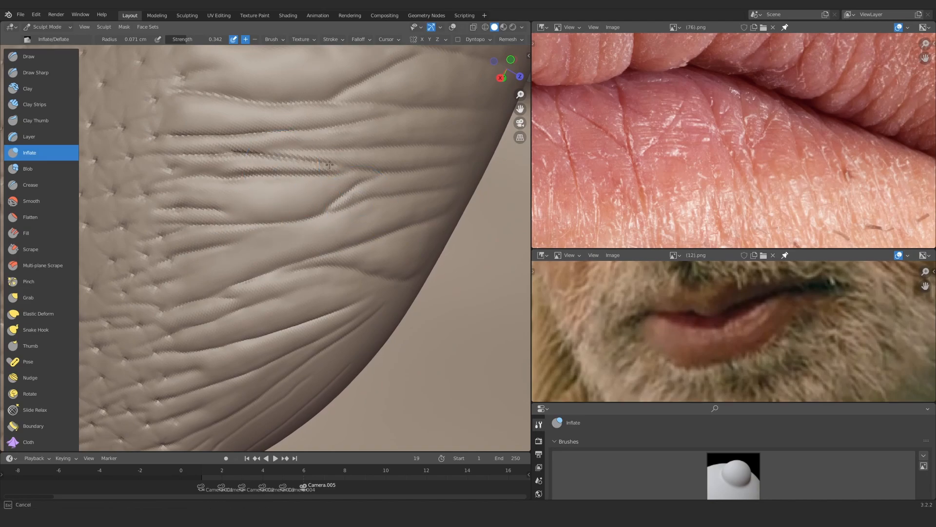
Continue plumping the folds along the lip toward its middle with the Inflate brush, enlarging the radius to 0.092 cm
middle_drag(220, 184, 427, 156)
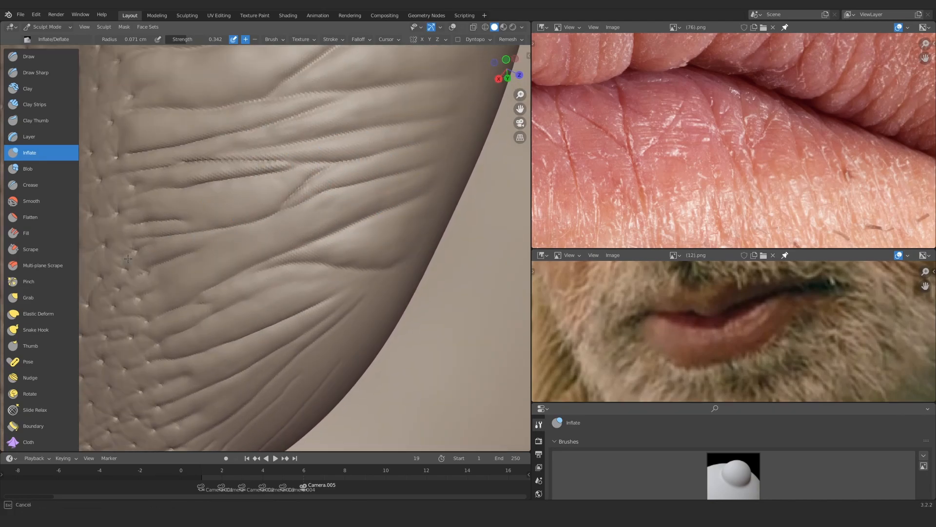
ctrl+alt+drag(127, 258, 146, 331)
alt+drag(243, 253, 260, 200)
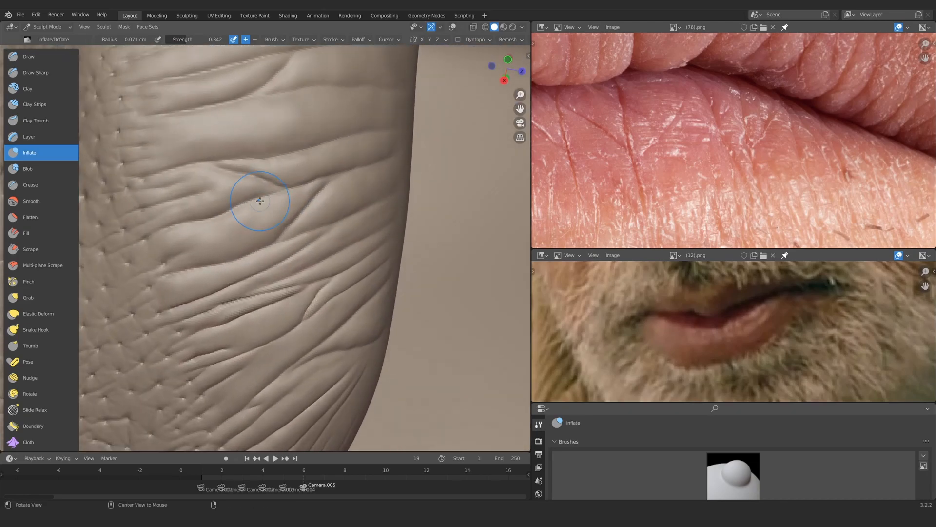
middle_drag(197, 223, 281, 186)
mouse_move(338, 138)
alt+mouse_down()
mouse_move(290, 188)
mouse_move(294, 283)
alt+mouse_up()
mouse_move(294, 283)
ctrl+alt+mouse_down()
mouse_move(256, 239)
mouse_move(256, 221)
mouse_move(276, 216)
ctrl+alt+mouse_up()
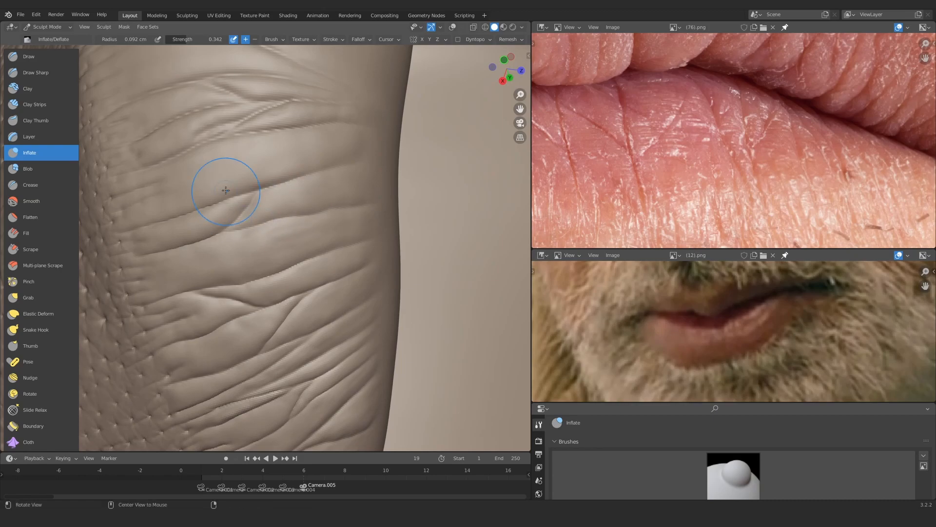
mouse_move(226, 190)
alt+mouse_down()
mouse_move(279, 189)
mouse_move(293, 174)
mouse_move(236, 172)
alt+mouse_up()
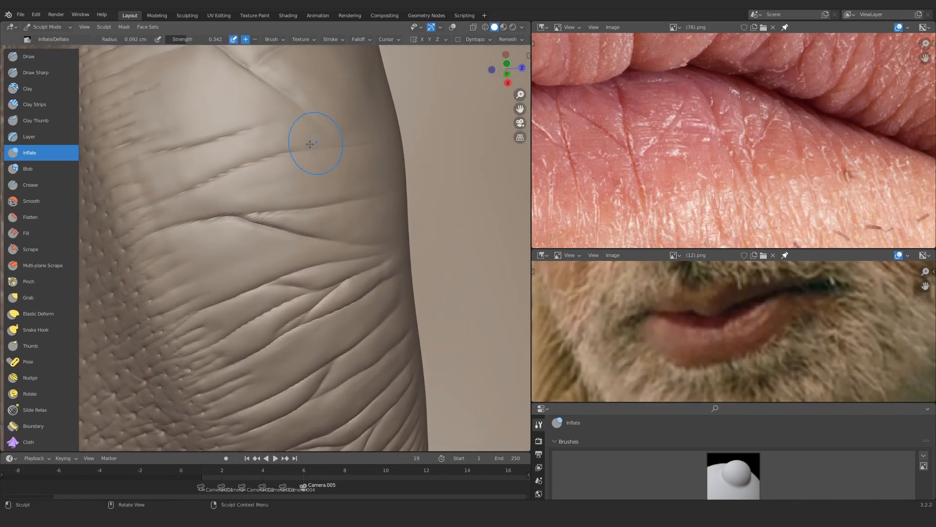
mouse_move(310, 144)
middle_down()
mouse_move(229, 212)
mouse_move(297, 196)
middle_up()
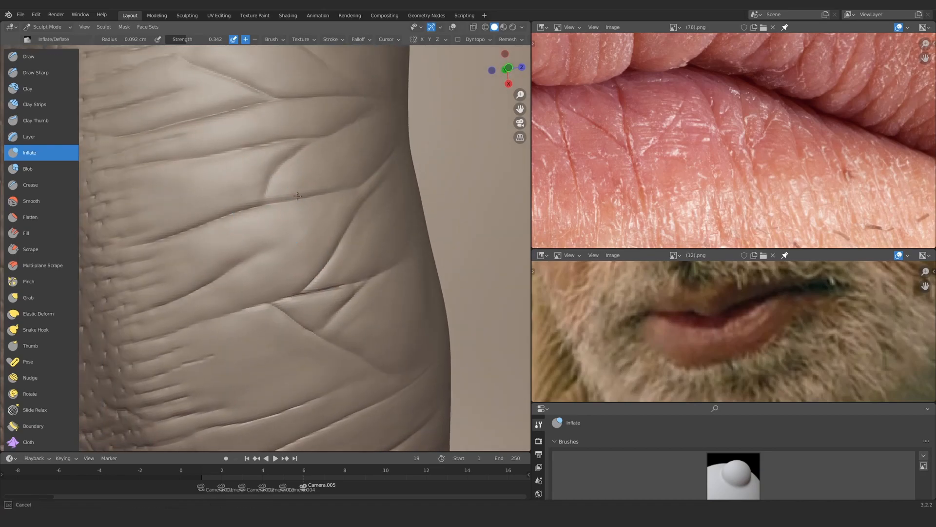
ctrl+alt+drag(287, 159, 296, 210)
mouse_move(285, 342)
alt+shift+mouse_down()
mouse_move(284, 201)
mouse_move(306, 189)
alt+shift+mouse_up()
mouse_move(307, 189)
middle_down()
mouse_move(272, 182)
mouse_move(157, 267)
middle_up()
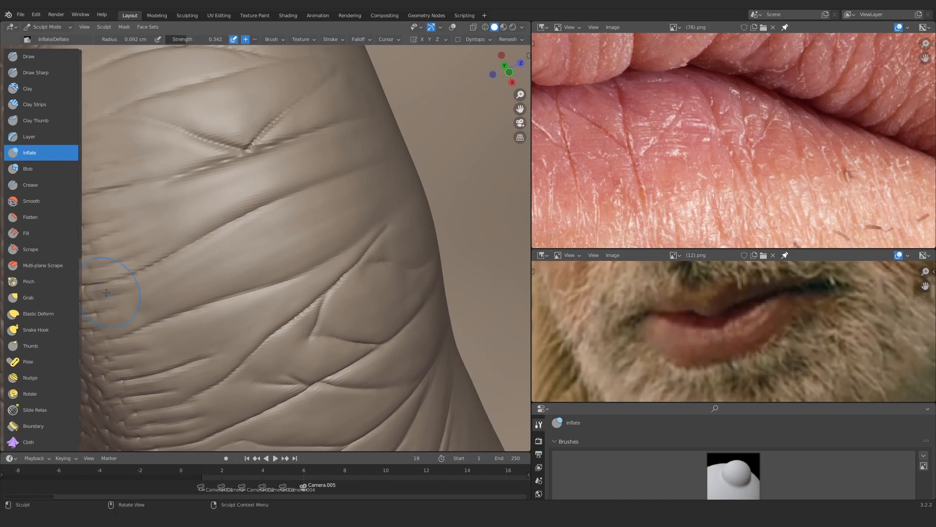
Build up the fold above the last long crease at the mouth corner with Clay Strips at a 0.028 cm radius
ctrl+alt+drag(107, 292, 230, 234)
key(f)
click(236, 209)
mouse_move(225, 169)
ctrl+alt+mouse_down()
mouse_move(299, 171)
mouse_move(251, 174)
mouse_move(291, 246)
mouse_move(336, 195)
ctrl+alt+mouse_up()
mouse_move(336, 195)
alt+mouse_down()
mouse_move(338, 211)
mouse_move(268, 230)
alt+mouse_up()
key(f)
click(273, 227)
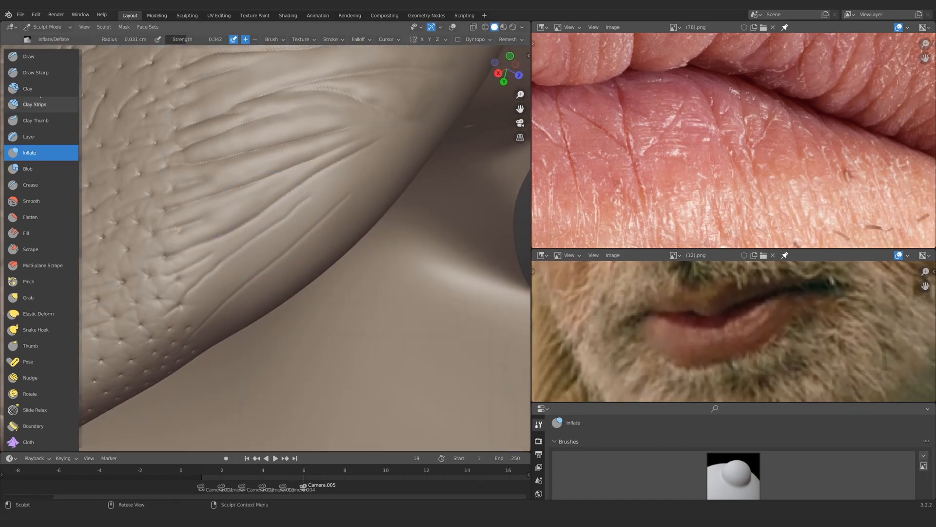
click(41, 100)
mouse_move(180, 265)
ctrl+alt+mouse_down()
mouse_move(226, 244)
mouse_move(327, 123)
mouse_move(273, 168)
ctrl+alt+mouse_up()
key(f)
click(230, 243)
alt+drag(273, 169, 221, 223)
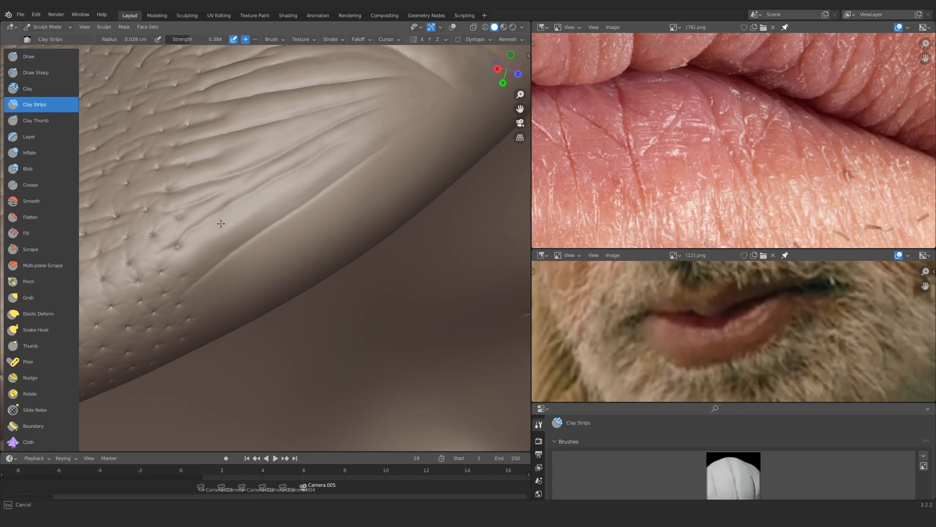
Refine the volume along the last long crease near the mouth corner with Clay Strips at a 0.016 cm radius
ctrl+alt+drag(189, 273, 231, 218)
mouse_move(231, 218)
middle_down()
mouse_move(307, 197)
mouse_move(301, 214)
mouse_move(329, 195)
middle_up()
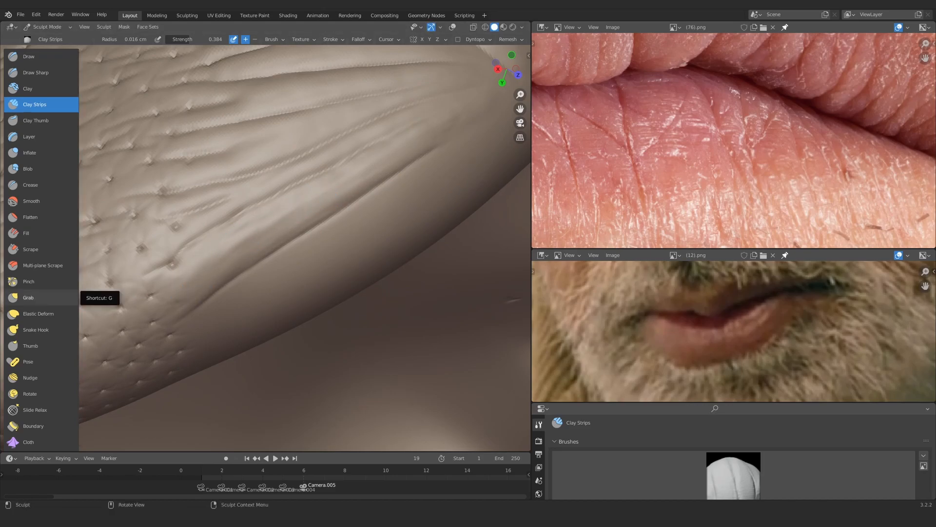
scroll(373, 162, up, 4)
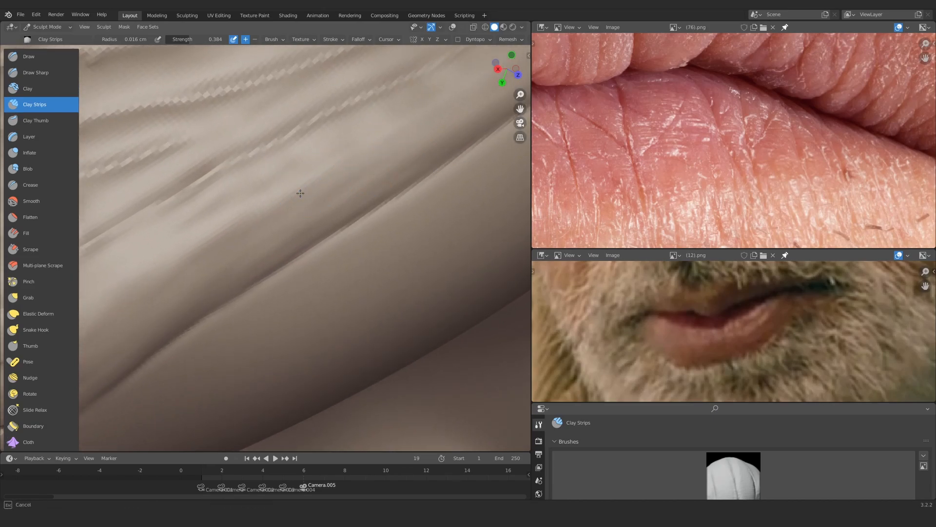
ctrl+middle_drag(343, 161, 344, 180)
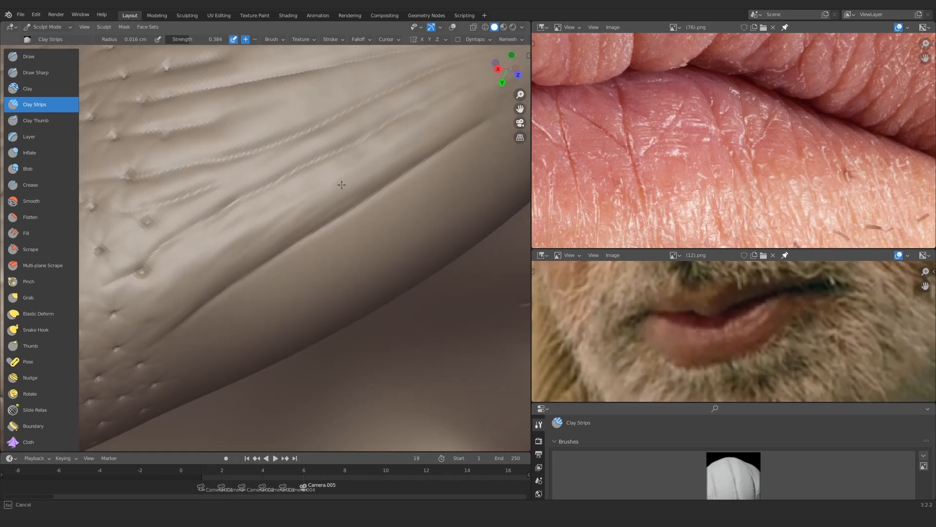
ctrl+alt+drag(343, 143, 334, 203)
Swell the folds around the last creases at the mouth corner with the Inflate brush at a 0.077 cm radius
key(i)
key(f)
ctrl+alt+drag(342, 248, 346, 221)
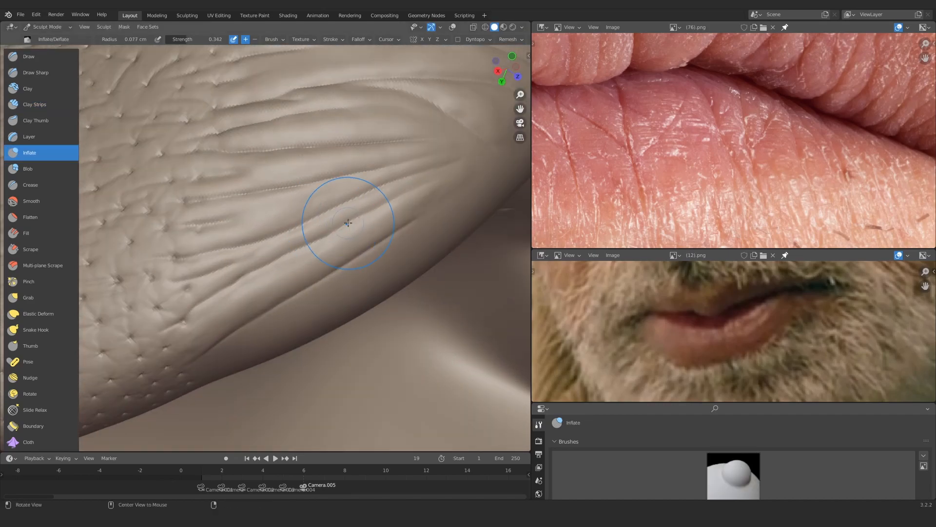
drag(408, 160, 419, 154)
drag(263, 252, 245, 262)
alt+drag(252, 231, 248, 211)
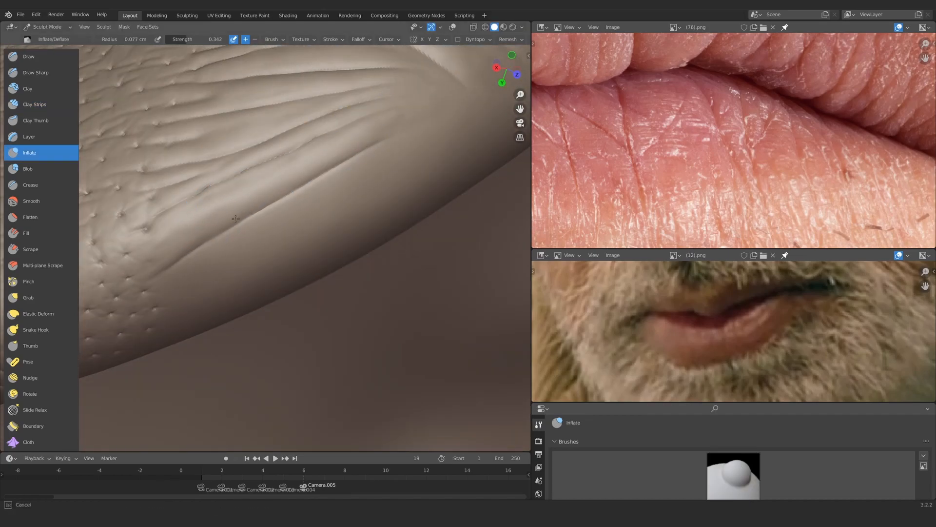
Reveal the hidden face sets to review the lower lip against the surrounding face, and isolate the lip region again
mouse_move(236, 219)
ctrl+middle_down()
mouse_move(212, 263)
mouse_move(217, 303)
ctrl+middle_up()
mouse_move(217, 244)
middle_down()
mouse_move(292, 200)
mouse_move(268, 276)
middle_up()
middle_drag(271, 210, 256, 260)
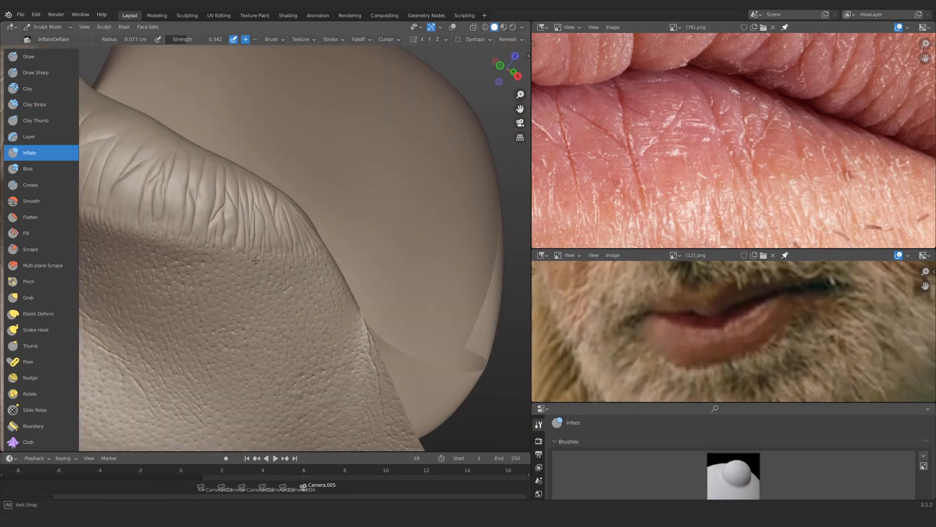
key(h)
ctrl+middle_drag(320, 194, 320, 246)
mouse_move(312, 207)
middle_down()
mouse_move(321, 205)
mouse_move(317, 214)
middle_up()
ctrl+middle_drag(299, 287, 300, 245)
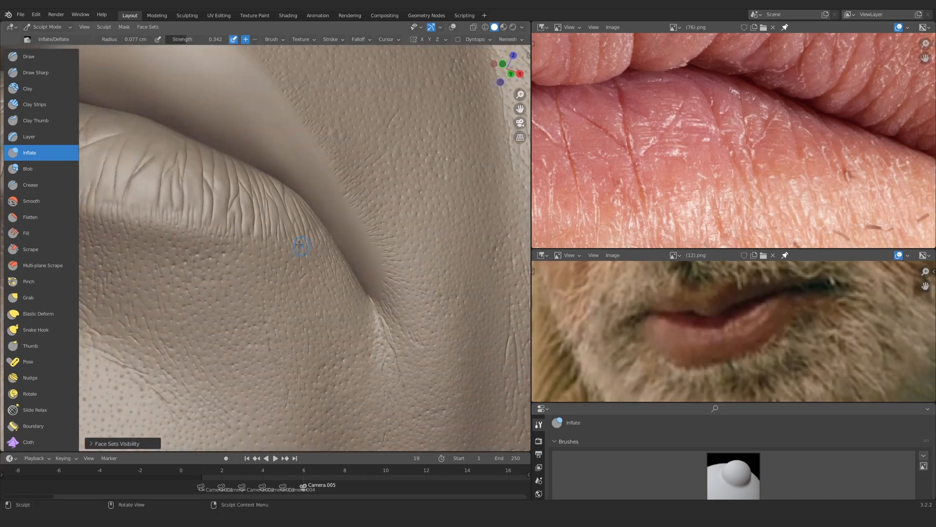
mouse_move(234, 209)
ctrl+middle_down()
mouse_move(227, 259)
mouse_move(292, 239)
ctrl+middle_up()
key(h)
mouse_move(301, 287)
ctrl+middle_down()
mouse_move(273, 239)
mouse_move(262, 275)
ctrl+middle_up()
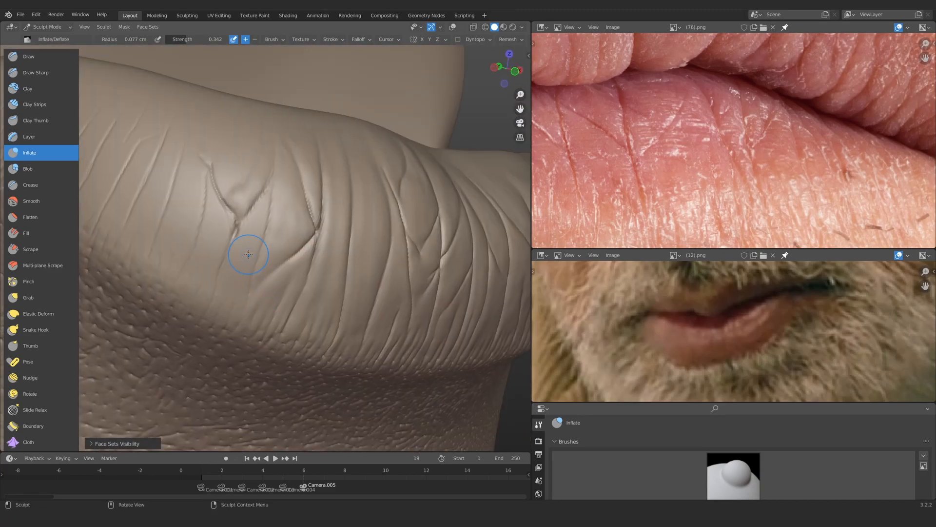
Switch to Clay Strips, enlarge the properties area, and check the Multires modifier's levels before returning to the brush settings
click(47, 104)
drag(580, 403, 581, 332)
click(539, 453)
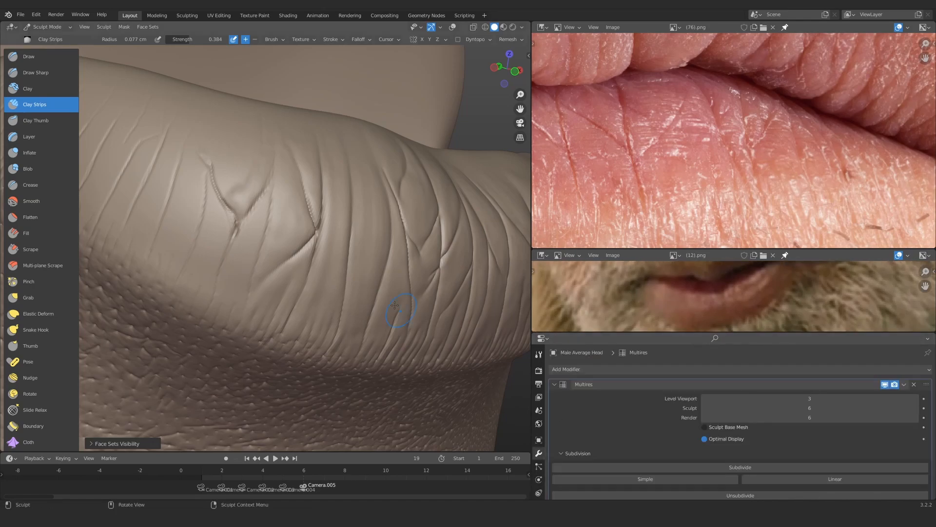
ctrl+middle_drag(394, 305, 390, 351)
mouse_move(341, 292)
middle_down()
mouse_move(429, 278)
mouse_move(336, 292)
middle_up()
click(539, 354)
Raise the strip between the Y-shaped wrinkle and the diagonal crease below it with Clay Strips at a 0.024 cm radius
ctrl+middle_drag(195, 264, 195, 229)
mouse_move(161, 229)
shift+middle_down()
mouse_move(254, 264)
mouse_move(274, 220)
mouse_move(249, 234)
mouse_move(313, 178)
shift+middle_up()
key(f)
click(255, 235)
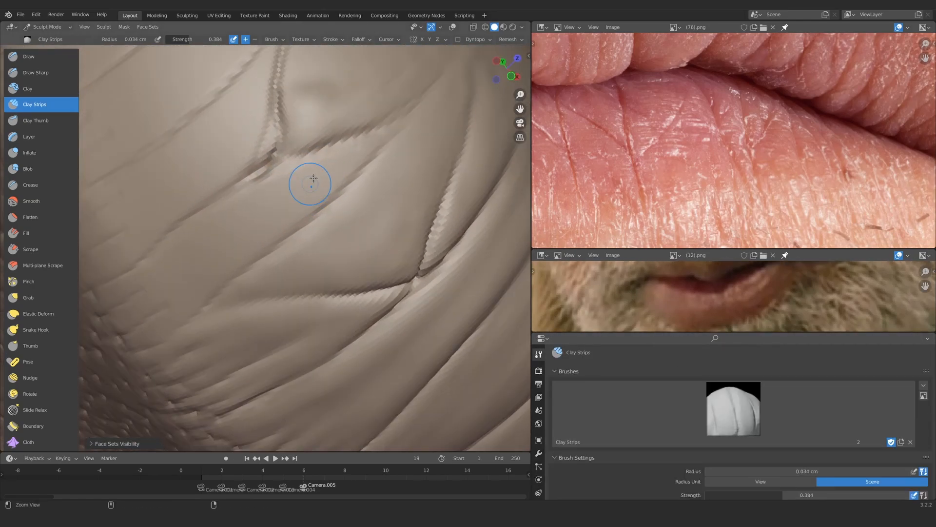
key(f)
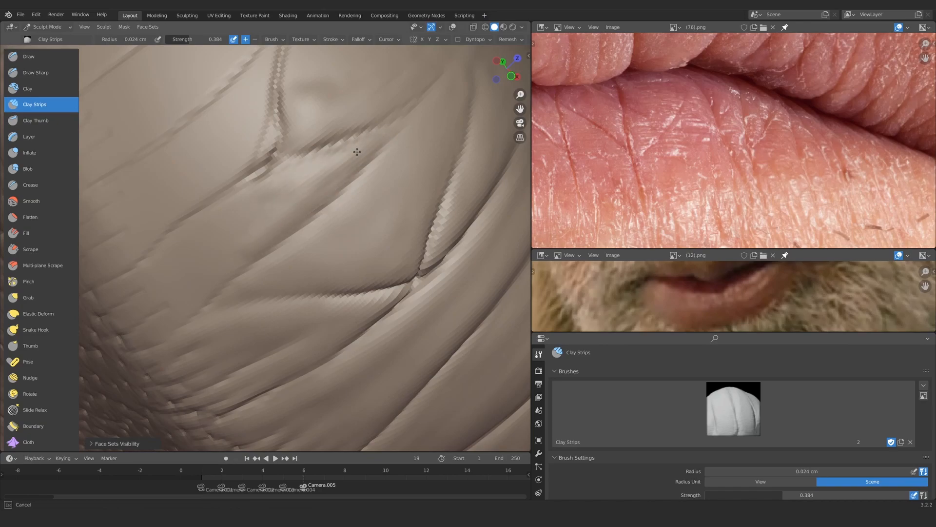
drag(357, 152, 212, 260)
Extend and even out the strip below the Y-shaped wrinkle toward the pored skin with 0.024 cm Clay Strips strokes
mouse_move(213, 246)
middle_down()
mouse_move(273, 205)
mouse_move(271, 214)
middle_up()
drag(204, 229, 327, 148)
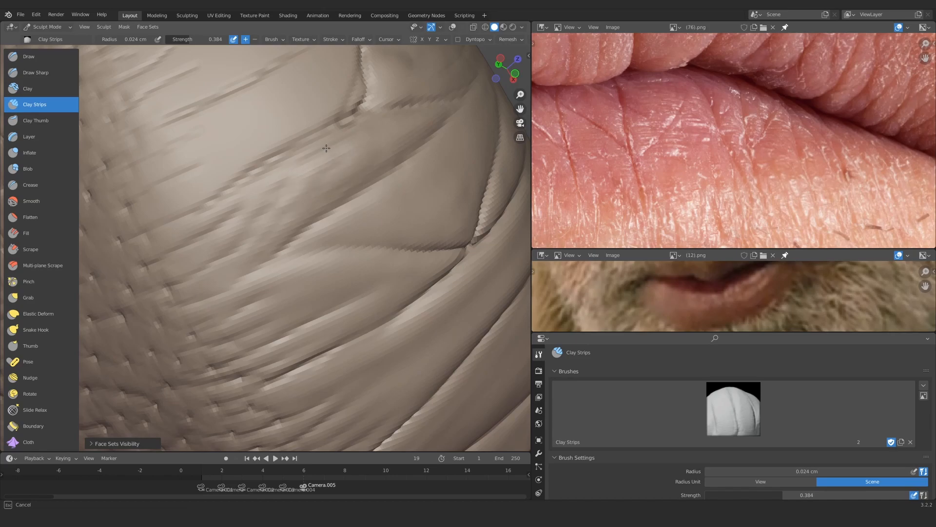
mouse_move(213, 286)
mouse_down()
mouse_move(276, 247)
mouse_move(305, 200)
mouse_up()
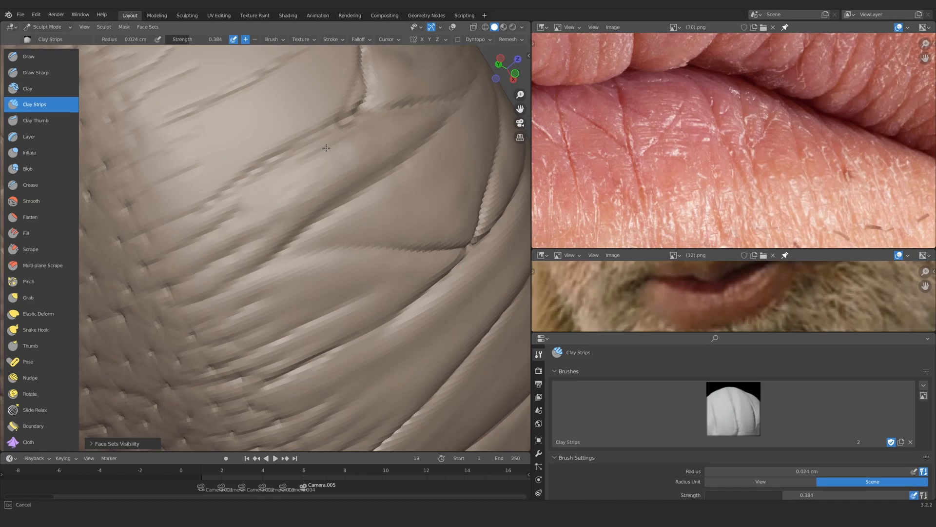
mouse_move(232, 214)
mouse_down()
mouse_move(312, 161)
mouse_move(341, 164)
mouse_move(293, 214)
mouse_up()
Build up the narrow end of the triangular patch beneath the diagonal crease with Clay Strips at a 0.018 cm radius
mouse_move(292, 215)
alt+mouse_down()
mouse_move(269, 224)
mouse_move(278, 256)
mouse_move(268, 211)
alt+mouse_up()
key(f)
click(268, 210)
mouse_move(315, 182)
alt+mouse_down()
mouse_move(259, 198)
mouse_move(319, 166)
alt+mouse_up()
key(f)
click(259, 198)
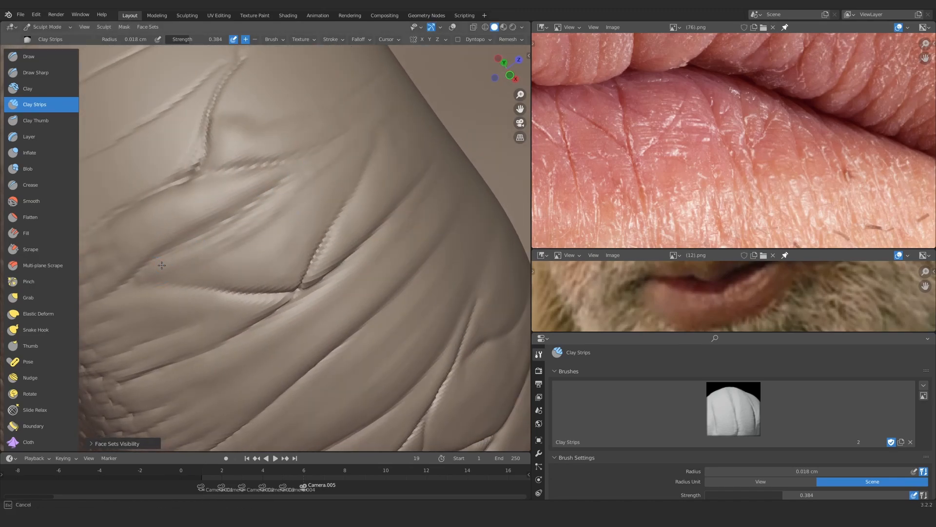
ctrl+alt+drag(237, 218, 234, 207)
alt+drag(234, 208, 237, 193)
Fill out the middle of the triangular patch between the creases with Clay Strips at a 0.025 cm radius
key(f)
click(204, 238)
mouse_move(203, 238)
mouse_down()
mouse_move(189, 235)
mouse_move(201, 225)
mouse_up()
alt+drag(279, 222, 259, 245)
drag(290, 207, 271, 214)
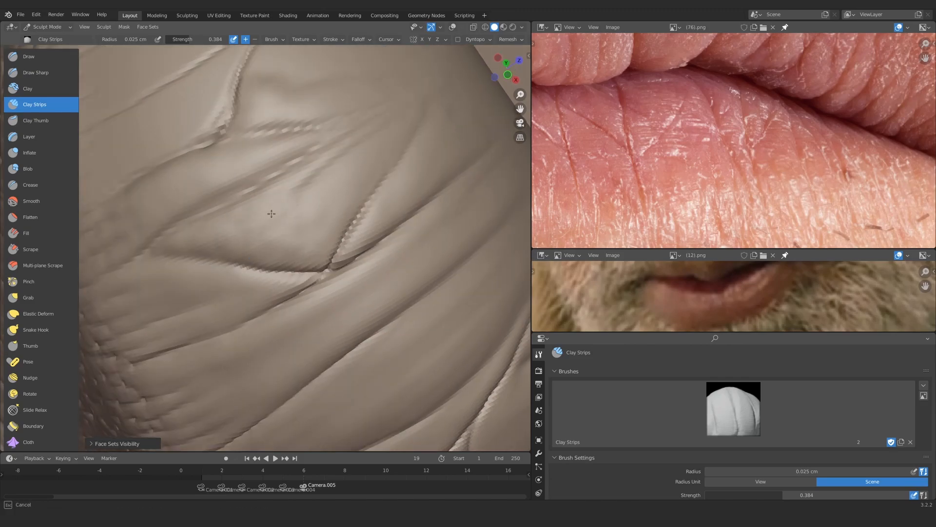
Bulge the triangular patch toward the lip's inner edge with broader Clay Strips strokes at a 0.034 cm radius
middle_drag(271, 213, 287, 210)
key(f)
click(293, 215)
drag(288, 224, 331, 179)
drag(251, 221, 247, 223)
middle_drag(302, 195, 269, 219)
mouse_move(312, 190)
mouse_down()
mouse_move(341, 154)
mouse_move(328, 180)
mouse_up()
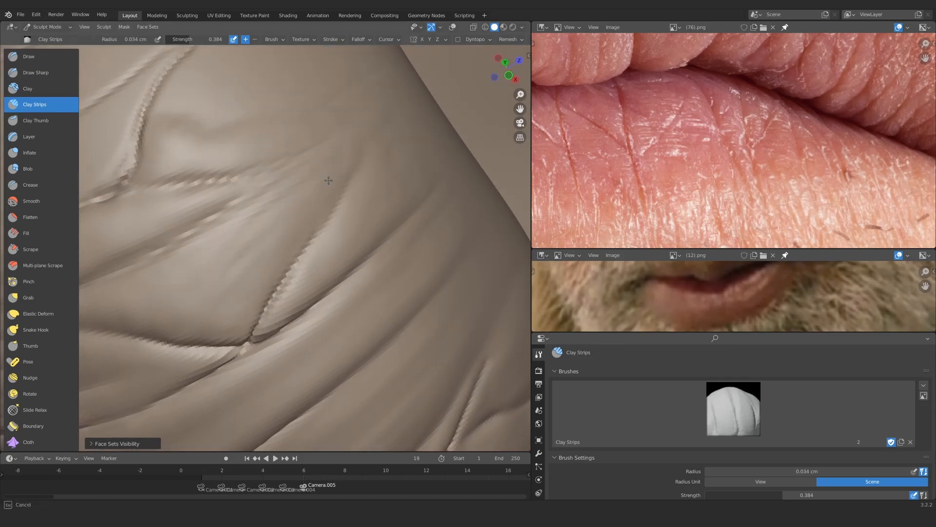
Build up the thin fold beside the short diagonal crease with Clay Strips strokes at a 0.02 cm radius
middle_drag(312, 200, 288, 220)
key(f)
click(281, 221)
drag(284, 216, 324, 162)
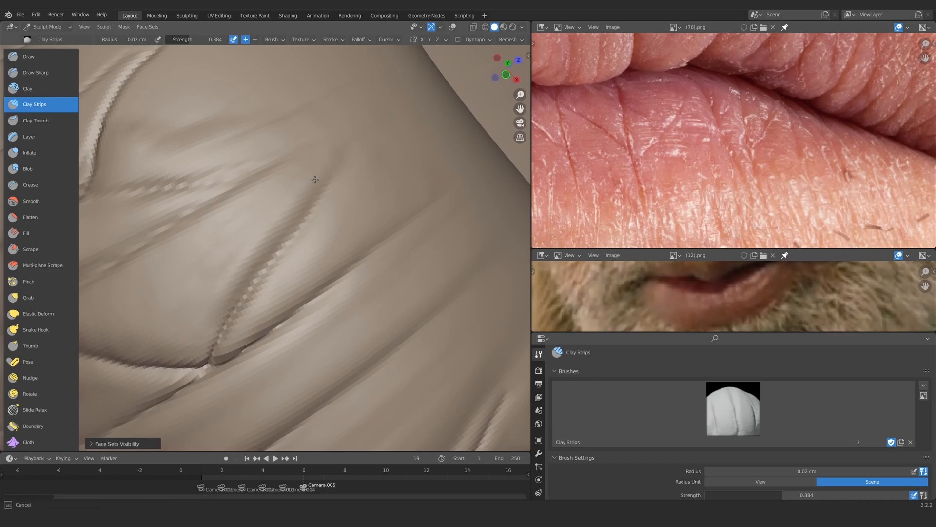
scroll(293, 210, down, 3)
key(f)
drag(214, 282, 264, 201)
Fill out the base of the large patch beside the curved, branching crease with Clay Strips at a 0.031 cm radius
scroll(259, 244, down, 6)
mouse_move(255, 273)
middle_down()
mouse_move(188, 241)
mouse_move(253, 241)
middle_up()
scroll(210, 234, up, 6)
scroll(254, 244, up, 2)
key(f)
click(256, 246)
mouse_move(205, 252)
mouse_down()
mouse_move(265, 276)
mouse_move(264, 290)
mouse_up()
alt+drag(308, 215, 336, 209)
middle_drag(360, 243, 344, 244)
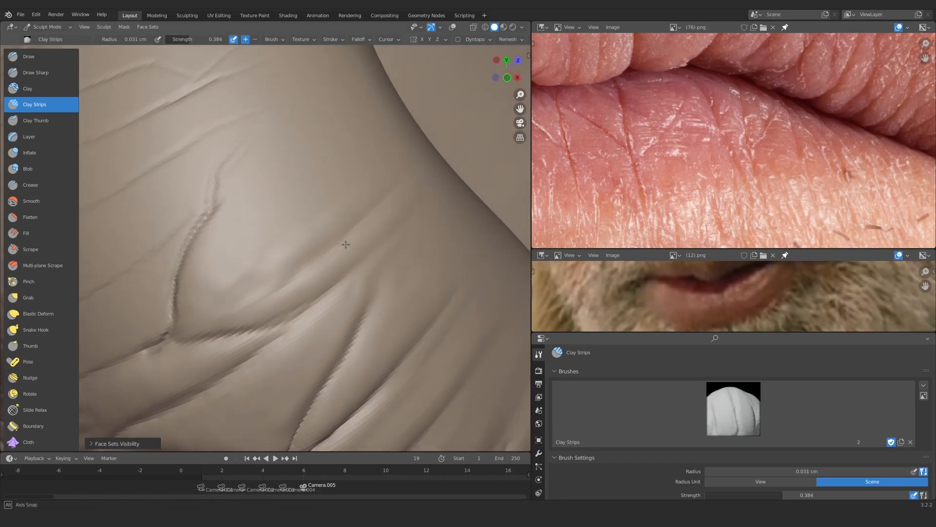
Swell the large patch upward to the lip's inner edge with long Clay Strips strokes
key(f)
drag(268, 280, 314, 222)
middle_drag(326, 184, 341, 161)
drag(341, 134, 226, 276)
middle_drag(273, 189, 261, 189)
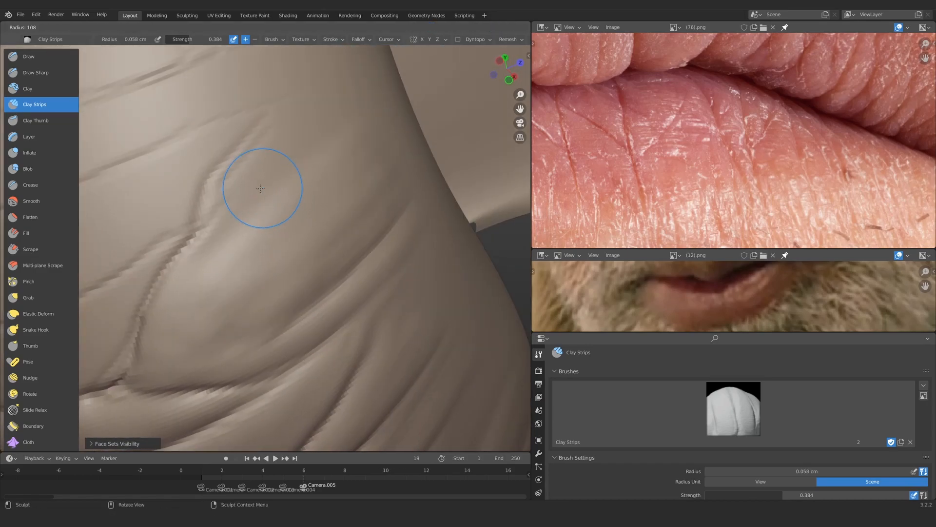
Raise the patch's border along the upper bend of the branching crease with Clay Strips at a 0.027 cm radius
key(f)
click(236, 188)
drag(282, 111, 204, 197)
drag(272, 153, 201, 271)
Round out the middle of the large patch with diagonal Clay Strips strokes at a 0.039 cm radius
key(f)
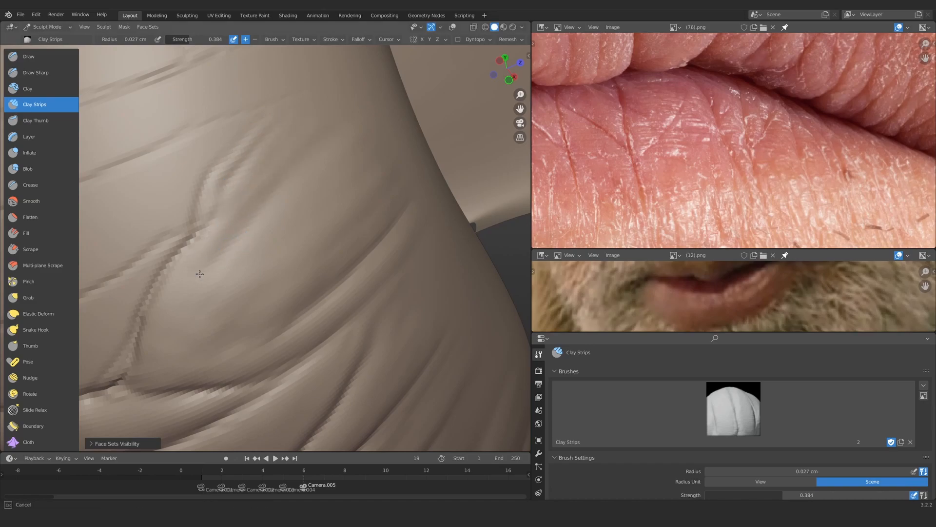
click(225, 209)
drag(297, 168, 199, 273)
drag(294, 213, 217, 282)
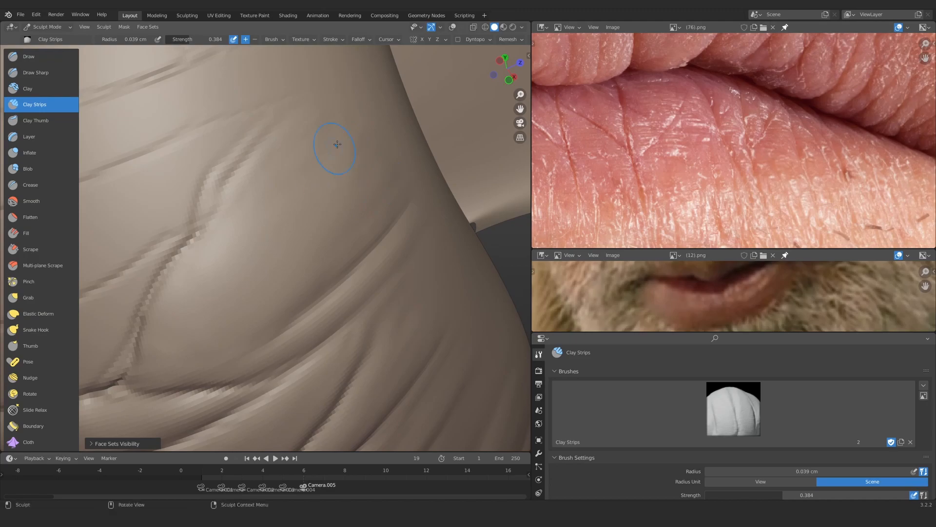
Build up the strip on the pored-skin side of the branching crease with Clay Strips at a 0.03 cm radius
mouse_move(337, 144)
middle_down()
mouse_move(349, 215)
mouse_move(311, 188)
middle_up()
key(f)
click(247, 241)
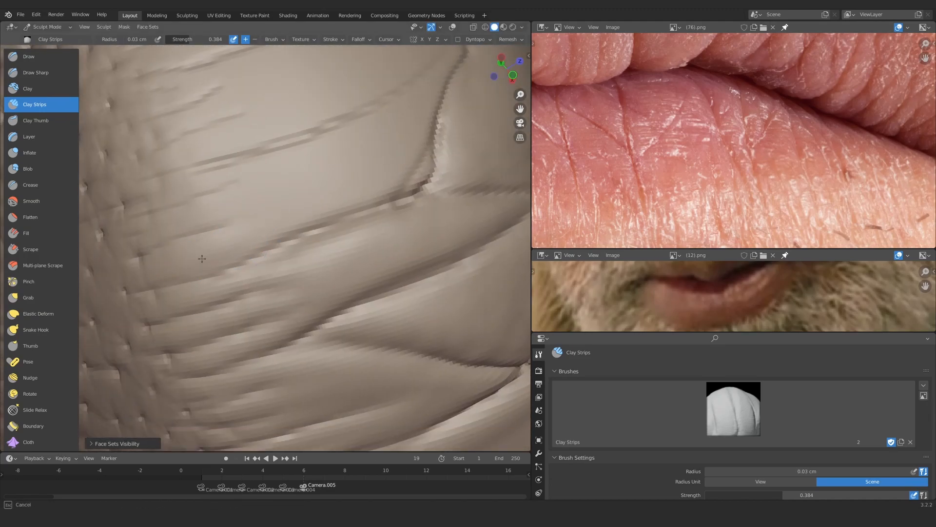
middle_drag(223, 199, 236, 215)
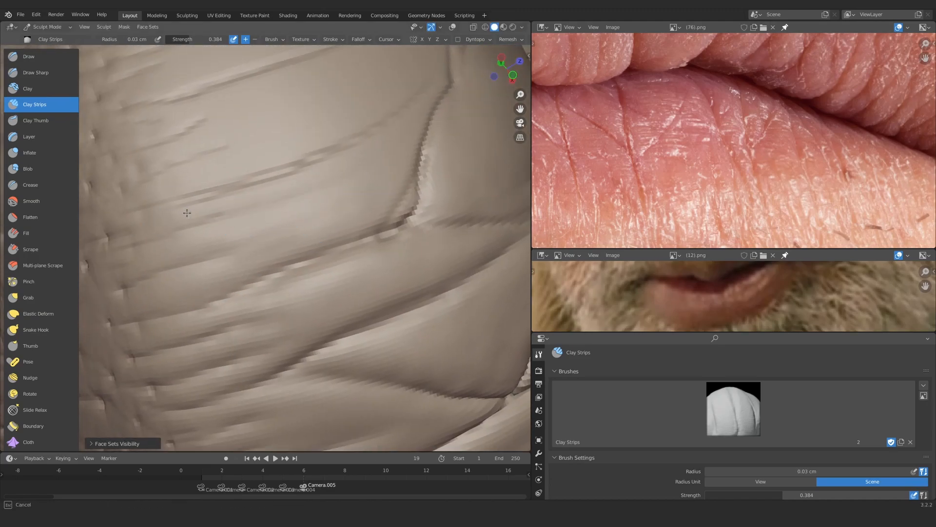
drag(352, 177, 187, 213)
drag(354, 196, 263, 251)
Raise the strip's narrow end and lower edge along the branching crease with Clay Strips at a 0.016 cm radius
middle_drag(393, 143, 346, 174)
key(f)
click(336, 174)
mouse_move(374, 124)
mouse_down()
mouse_move(339, 166)
mouse_move(277, 210)
mouse_up()
mouse_move(358, 168)
mouse_down()
mouse_move(337, 217)
mouse_move(297, 257)
mouse_up()
middle_drag(310, 255, 328, 225)
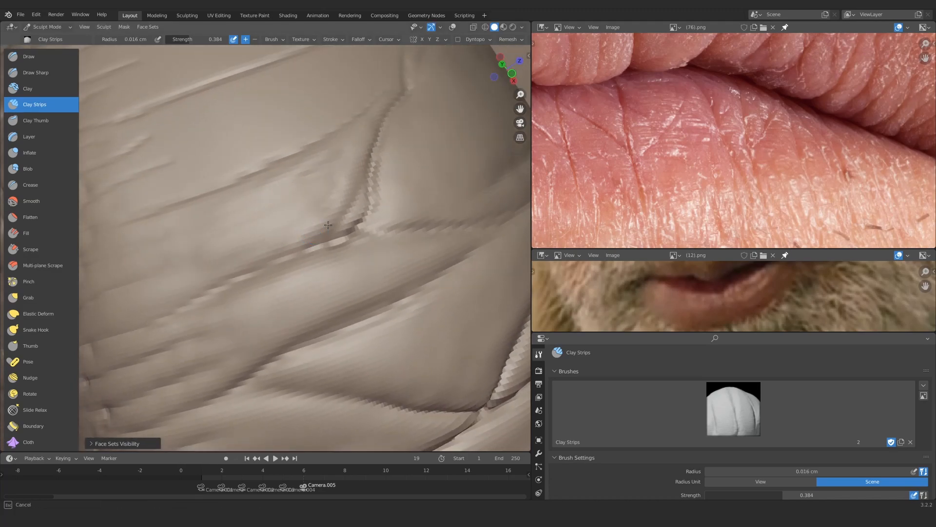
drag(328, 225, 211, 283)
Thicken the strip just above the crease junction with short Clay Strips strokes at a 0.027 cm radius
middle_drag(328, 201, 332, 218)
key(f)
click(334, 218)
drag(347, 180, 322, 215)
middle_drag(327, 199, 342, 197)
drag(304, 225, 342, 195)
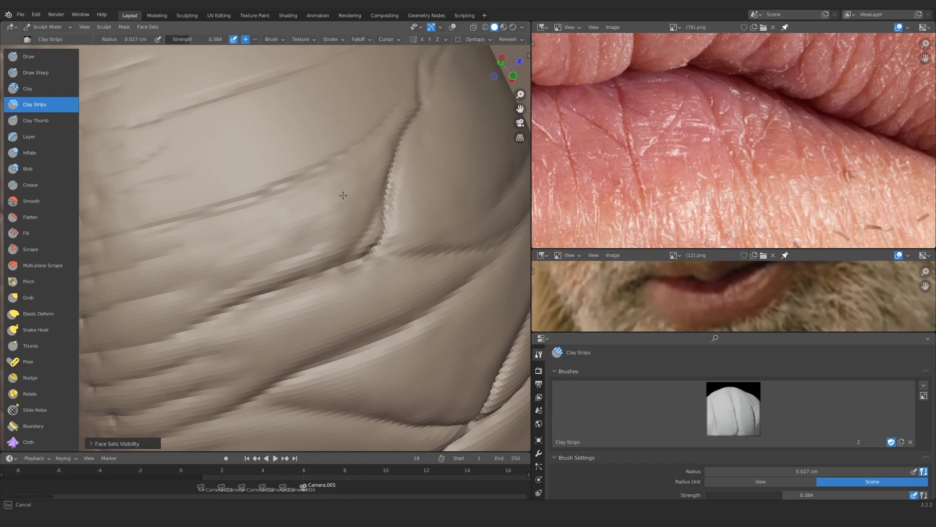
Even out the strip from the crease junction toward the pored skin with Clay Strips at a 0.028 cm radius
mouse_move(343, 195)
middle_down()
mouse_move(320, 198)
mouse_move(365, 189)
middle_up()
key(f)
click(336, 200)
mouse_move(328, 218)
mouse_down()
mouse_move(214, 255)
mouse_move(234, 276)
mouse_up()
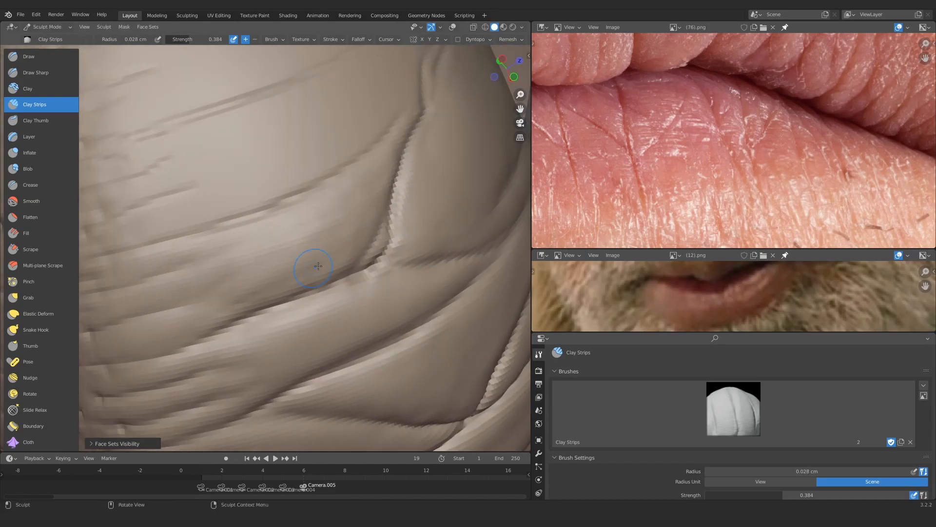
Raise the upper edge of the next strip beneath the long shallow crease with Clay Strips at a 0.019 cm radius
mouse_move(359, 163)
ctrl+middle_down()
mouse_move(326, 226)
mouse_move(317, 195)
ctrl+middle_up()
shift+middle_drag(317, 196, 331, 268)
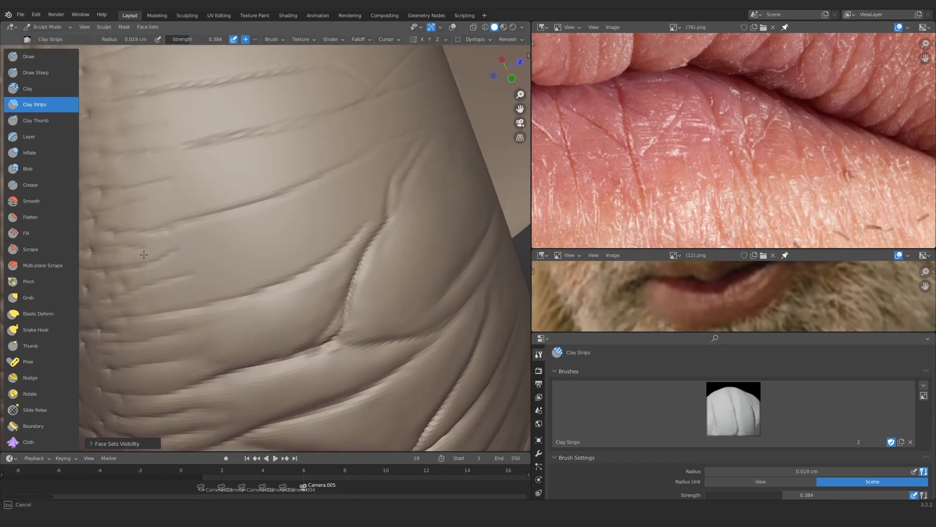
drag(144, 255, 326, 196)
middle_drag(292, 207, 280, 212)
drag(164, 237, 175, 232)
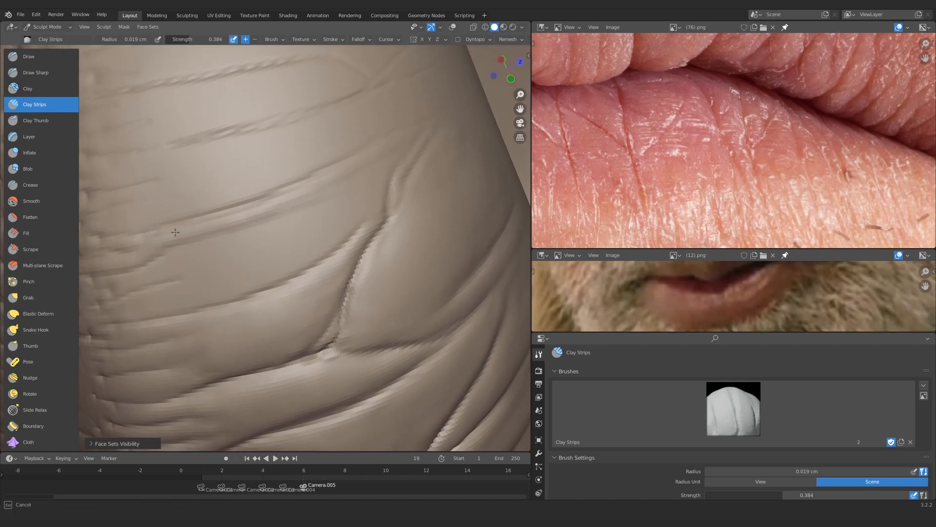
mouse_move(175, 232)
middle_down()
mouse_move(236, 227)
mouse_move(252, 248)
middle_up()
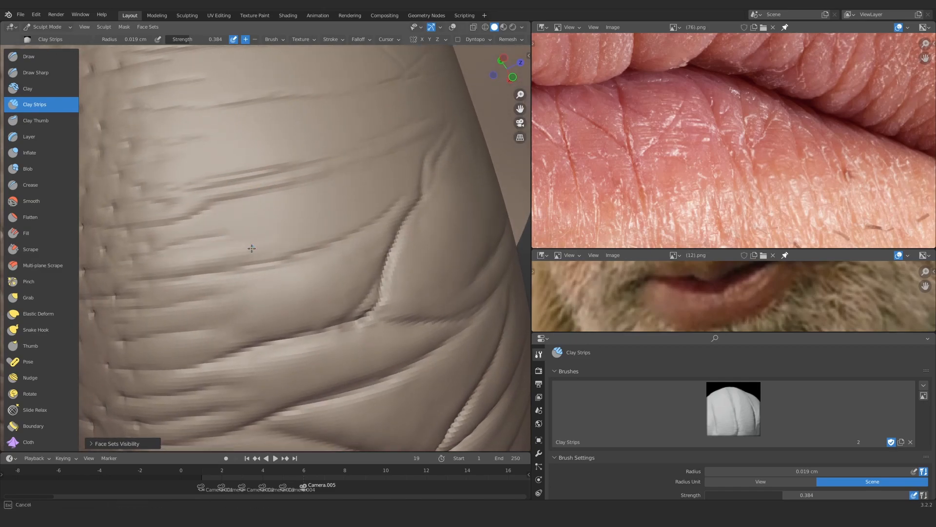
Fill the middle of the strip beneath the paired fine creases with lengthwise Clay Strips strokes
ctrl+middle_drag(362, 200, 317, 204)
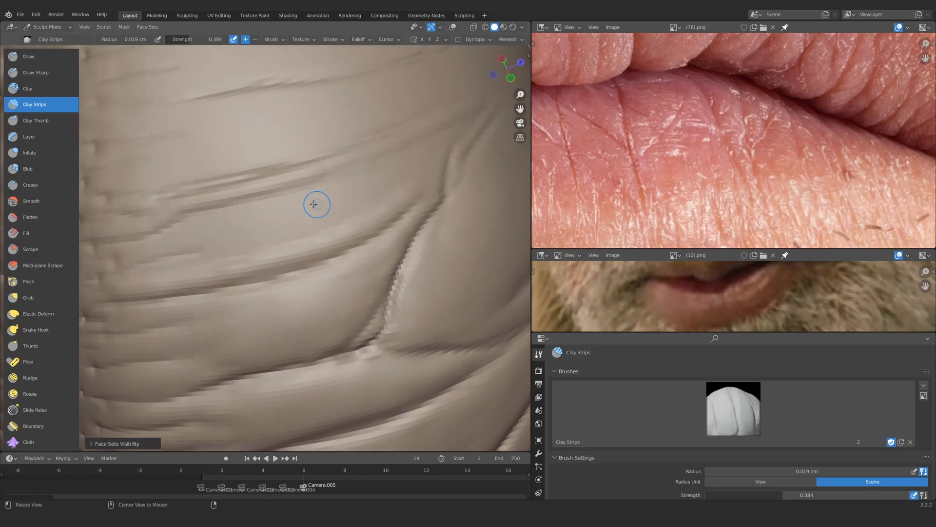
mouse_move(201, 232)
mouse_down()
mouse_move(223, 218)
mouse_move(334, 210)
mouse_up()
key(f)
click(288, 229)
drag(244, 236, 337, 215)
Bulge the strip beneath the paired fine creases from its middle to both ends with Clay Strips at a 0.031 cm radius
key(f)
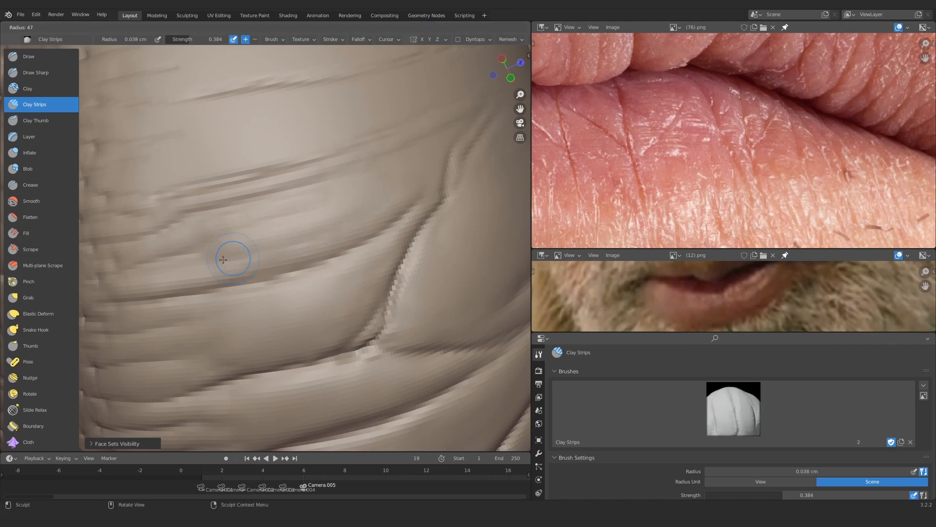
click(246, 259)
drag(243, 253, 324, 231)
middle_drag(327, 202, 317, 208)
drag(268, 228, 326, 204)
mouse_move(342, 182)
middle_down()
mouse_move(314, 192)
mouse_move(338, 187)
middle_up()
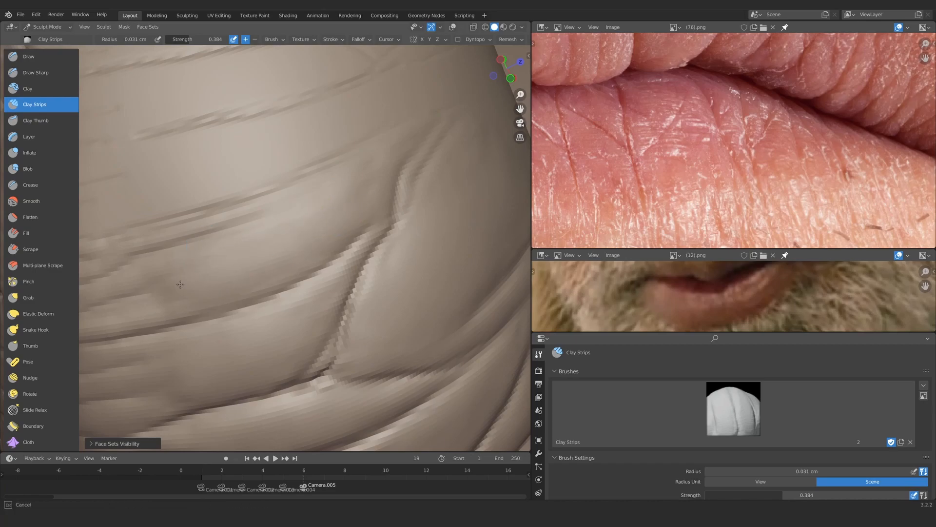
drag(180, 284, 191, 278)
Build up a narrow ridge along the paired fine creases with a Clay Strips stroke at a 0.016 cm radius
mouse_move(225, 243)
ctrl+middle_down()
mouse_move(232, 305)
mouse_move(273, 263)
mouse_move(235, 283)
ctrl+middle_up()
mouse_move(234, 283)
ctrl+middle_down()
mouse_move(239, 205)
mouse_move(322, 146)
ctrl+middle_up()
key(f)
click(295, 223)
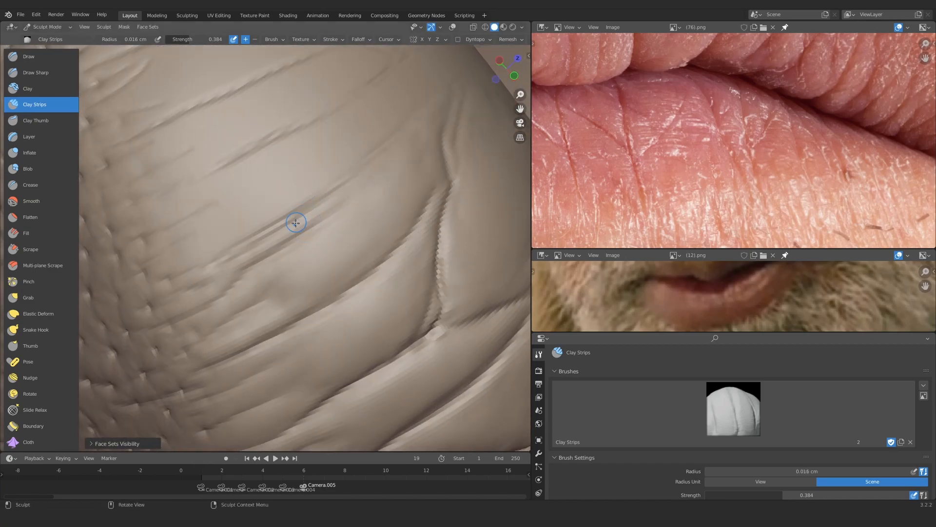
drag(301, 218, 218, 287)
Add a short Clay Strips stroke between the faint wrinkles near the pored skin and readjust the brush radius
mouse_move(256, 195)
ctrl+middle_down()
mouse_move(257, 230)
mouse_move(251, 190)
ctrl+middle_up()
key(f)
click(247, 241)
mouse_move(209, 237)
mouse_down()
mouse_move(168, 271)
mouse_move(320, 193)
mouse_move(209, 282)
mouse_move(169, 298)
mouse_move(243, 281)
mouse_move(168, 276)
mouse_move(227, 240)
mouse_up()
key(f)
click(229, 276)
Sculpt a short line along the faint wrinkles near the pored skin with the Draw brush
mouse_move(210, 229)
ctrl+middle_down()
mouse_move(211, 263)
mouse_move(215, 182)
ctrl+middle_up()
key(x)
drag(164, 272, 225, 251)
mouse_move(224, 268)
ctrl+middle_down()
mouse_move(221, 256)
mouse_move(184, 257)
mouse_move(158, 283)
ctrl+middle_up()
Thicken the fold beneath the long fine crease near the lip's inner edge with Clay Strips at a 0.029 cm radius
click(51, 104)
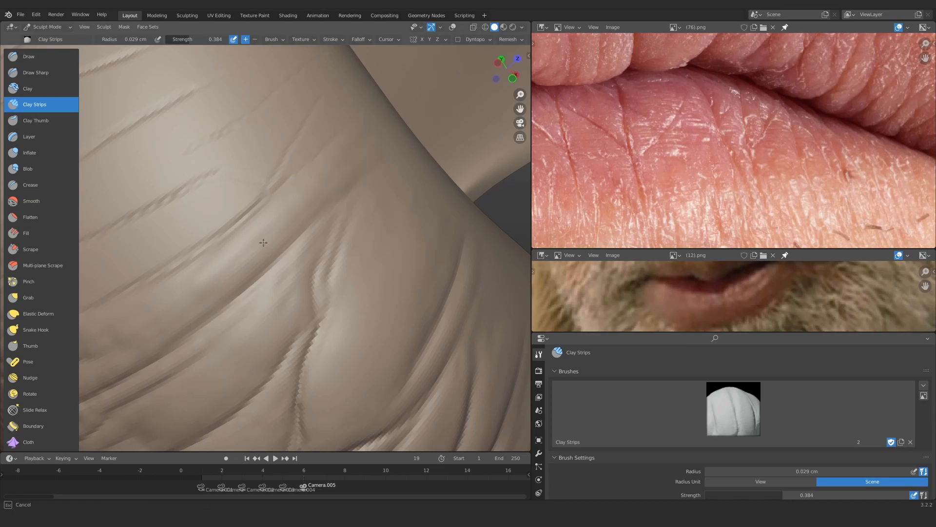
drag(264, 242, 246, 257)
middle_drag(254, 249, 298, 215)
Extend the fine crease inward with the Draw brush, and build up the adjoining fold with Clay Strips at a 0.028 cm radius
key(x)
drag(324, 174, 280, 241)
click(51, 104)
drag(211, 269, 193, 293)
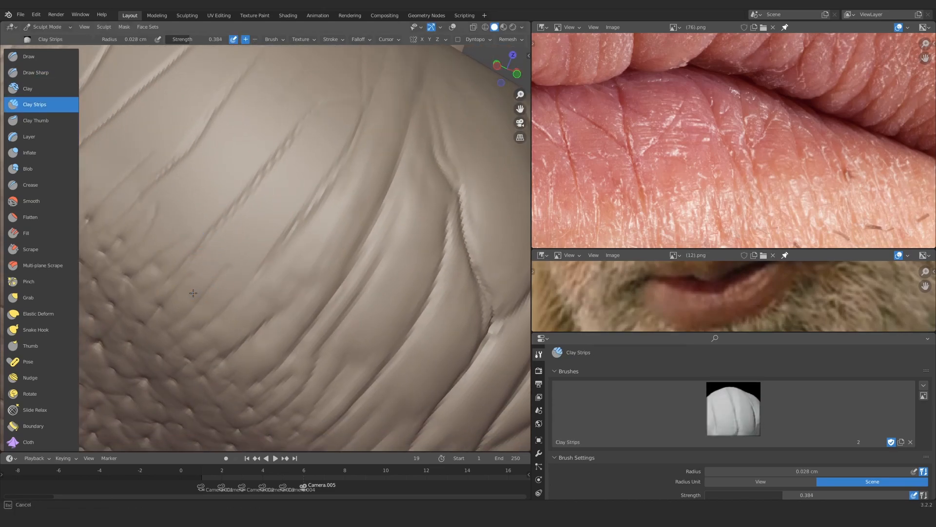
middle_drag(193, 293, 175, 289)
drag(297, 157, 267, 223)
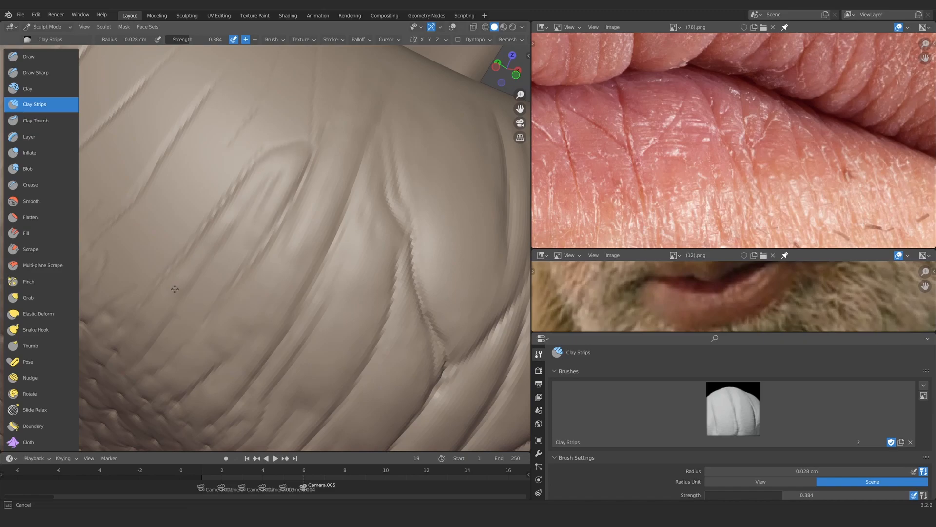
Fill out the round-ended fold between the two long creases with Clay Strips at a 0.028 cm radius
mouse_move(293, 199)
middle_down()
mouse_move(283, 287)
mouse_move(336, 200)
middle_up()
drag(356, 216, 261, 278)
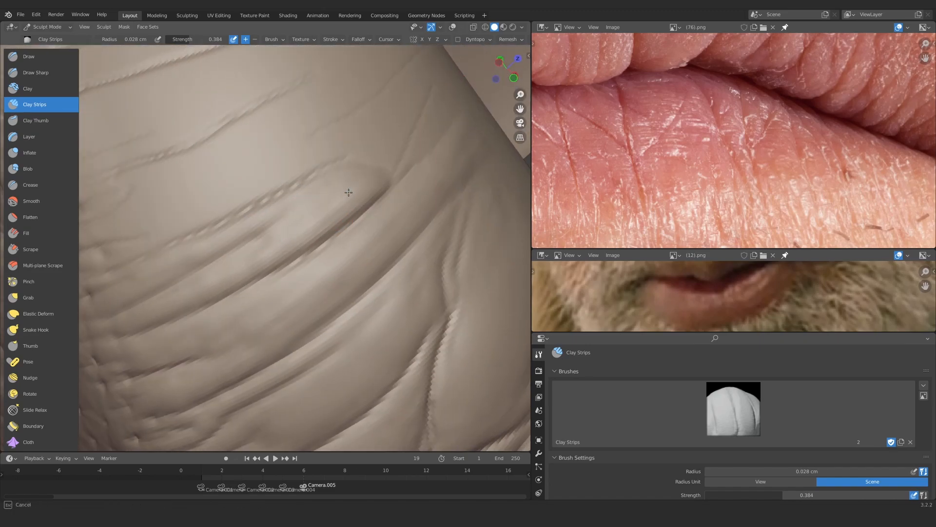
drag(348, 192, 228, 266)
Bulge and widen the round-ended fold along its length with broader Clay Strips strokes at a 0.041 cm radius
key(f)
click(227, 262)
shift+middle_drag(227, 261, 299, 207)
drag(299, 207, 219, 256)
middle_drag(299, 206, 312, 207)
mouse_move(405, 154)
mouse_down()
mouse_move(298, 227)
mouse_move(336, 222)
mouse_move(307, 244)
mouse_up()
middle_drag(380, 169, 376, 175)
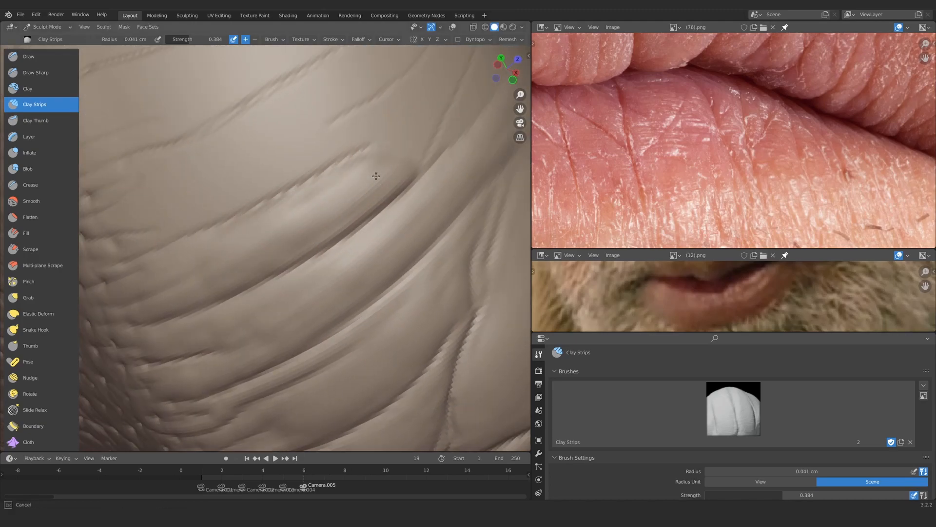
drag(376, 175, 297, 251)
Start a separate bulge across the inner end of the round-ended fold with Clay Strips
ctrl+middle_drag(312, 244, 372, 167)
drag(372, 167, 361, 175)
mouse_move(372, 167)
middle_down()
mouse_move(406, 138)
mouse_move(362, 181)
mouse_move(290, 214)
middle_up()
ctrl+middle_drag(290, 214, 304, 240)
key(f)
click(310, 240)
mouse_move(317, 246)
mouse_down()
mouse_move(339, 228)
mouse_move(312, 184)
mouse_up()
Shape the separate bulge and its overlap with the lower fold using Clay Strips at a 0.027 cm radius
key(f)
click(317, 185)
drag(292, 215, 312, 186)
drag(224, 234, 276, 234)
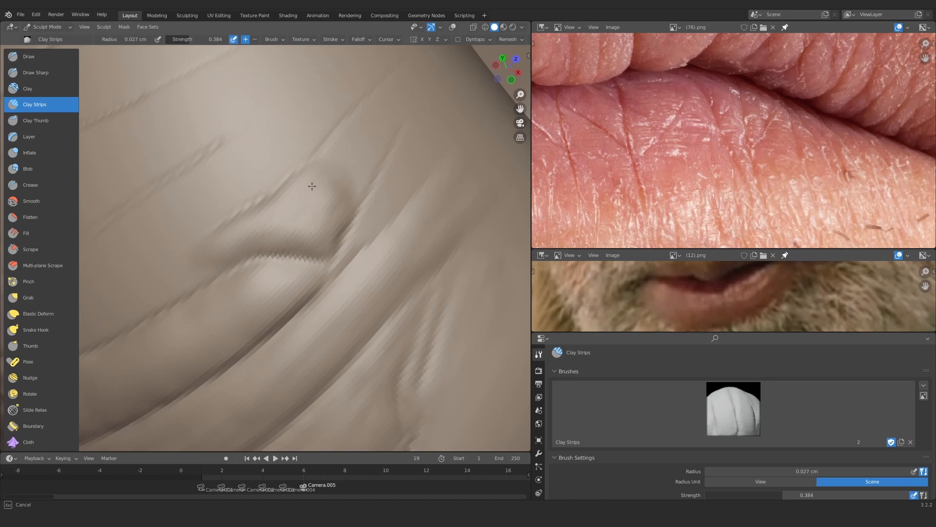
mouse_move(312, 186)
middle_down()
mouse_move(326, 195)
mouse_move(280, 232)
middle_up()
mouse_move(229, 259)
mouse_down()
mouse_move(349, 205)
mouse_move(217, 266)
mouse_up()
Fill the bulge down to its pointed corner above the lower crease with Clay Strips at a 0.018 cm radius
key(f)
mouse_move(349, 204)
mouse_down()
mouse_move(232, 292)
mouse_move(275, 251)
mouse_up()
click(221, 283)
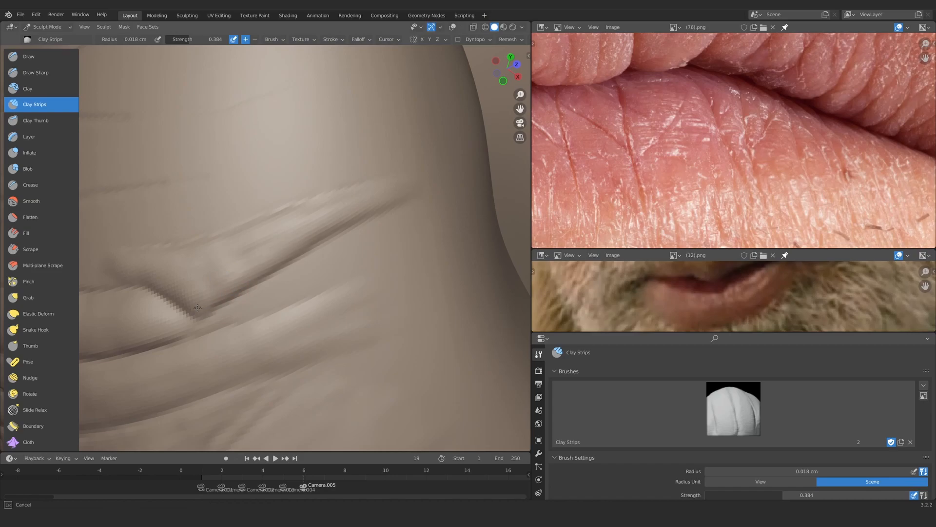
drag(197, 308, 207, 274)
Raise a narrow ridge below the crease running inward from the pointed corner with Clay Strips at a 0.015 cm radius
key(f)
click(266, 255)
middle_drag(267, 256, 272, 247)
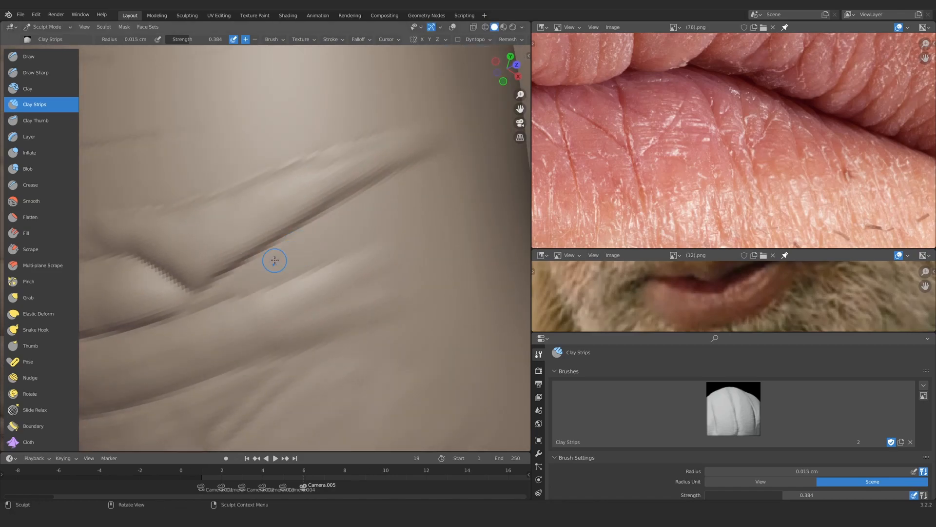
mouse_move(267, 264)
mouse_down()
mouse_move(213, 295)
mouse_move(390, 198)
mouse_up()
Build up the narrow ridge's middle and far end with short Clay Strips strokes
key(f)
click(288, 258)
mouse_move(291, 255)
mouse_down()
mouse_move(302, 267)
mouse_move(424, 203)
mouse_move(307, 250)
mouse_up()
drag(435, 197, 437, 183)
Sharpen the narrow ridge from the pointed corner to the lip's inner edge with Clay Strips at a 0.012 cm radius
key(f)
click(264, 250)
mouse_move(265, 250)
middle_down()
mouse_move(255, 268)
mouse_move(264, 266)
middle_up()
mouse_move(281, 256)
mouse_down()
mouse_move(240, 267)
mouse_move(359, 221)
mouse_up()
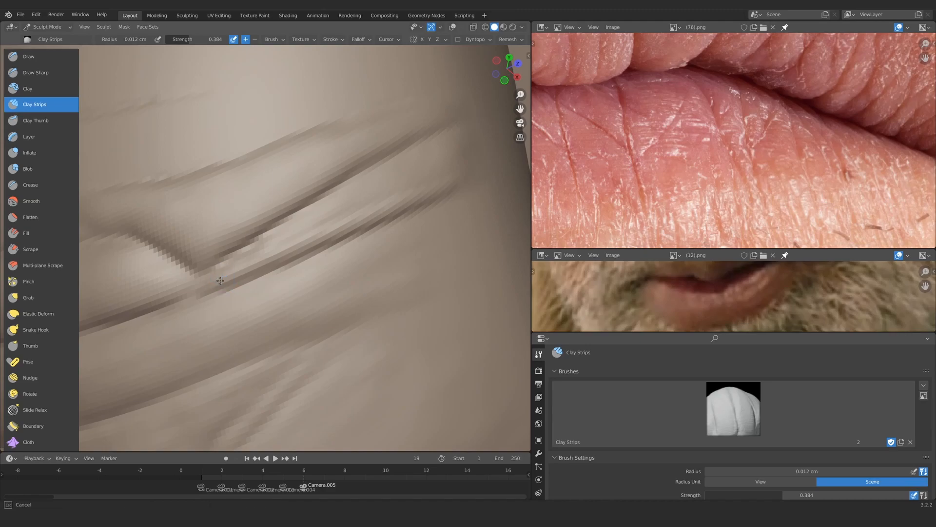
mouse_move(220, 280)
mouse_down()
mouse_move(365, 188)
mouse_move(360, 207)
mouse_up()
Add a Clay Strips stroke along the neighbouring strip above the split fold, toward the pored skin
key(f)
click(335, 217)
mouse_move(365, 220)
ctrl+alt+mouse_down()
mouse_move(339, 246)
mouse_move(312, 219)
mouse_move(317, 246)
mouse_move(289, 227)
mouse_move(283, 240)
mouse_move(360, 212)
mouse_move(341, 256)
mouse_move(297, 270)
ctrl+alt+mouse_up()
key(f)
click(347, 192)
ctrl+alt+drag(337, 234, 333, 258)
alt+drag(333, 258, 344, 258)
ctrl+alt+drag(343, 258, 347, 232)
mouse_move(362, 222)
mouse_down()
mouse_move(366, 230)
mouse_move(283, 285)
mouse_move(286, 243)
mouse_up()
Build up the strip above the split fold where it meets the small wrinkles with Clay Strips at a 0.022 cm radius
key(f)
click(244, 307)
drag(234, 318, 227, 323)
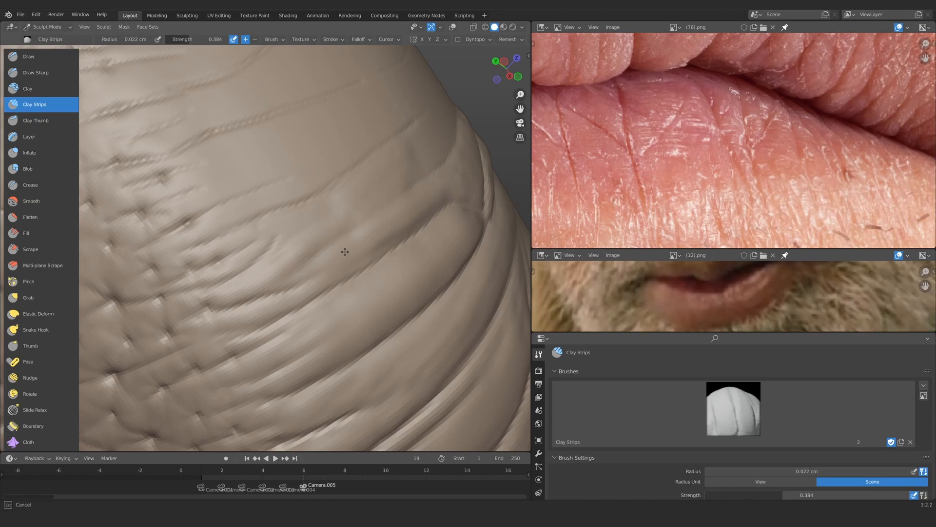
drag(345, 251, 298, 280)
Raise a small fold between the fine wrinkles bordering the pored skin with Clay Strips at a 0.016 cm radius
alt+drag(312, 231, 310, 243)
key(f)
click(266, 234)
drag(263, 235, 252, 240)
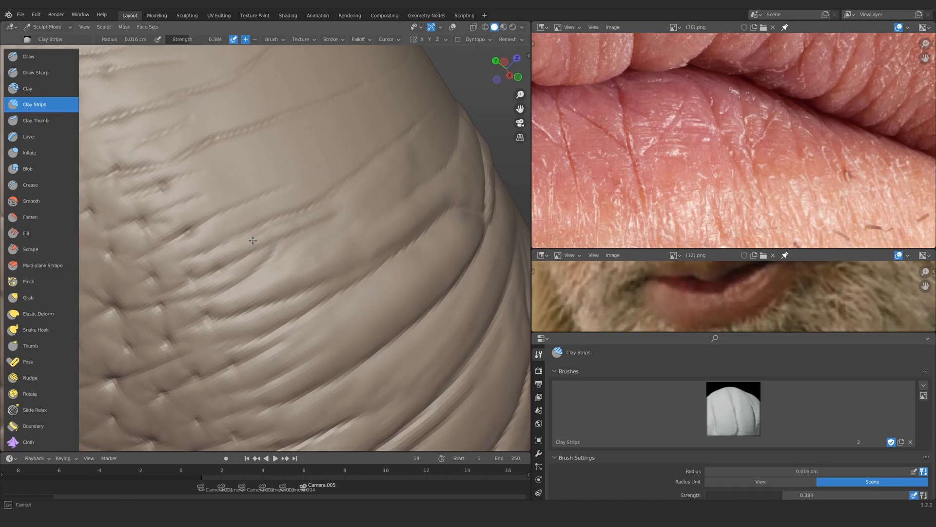
Build up the middle of the strip above the split fold with Clay Strips at a 0.032 cm radius
key(f)
click(349, 220)
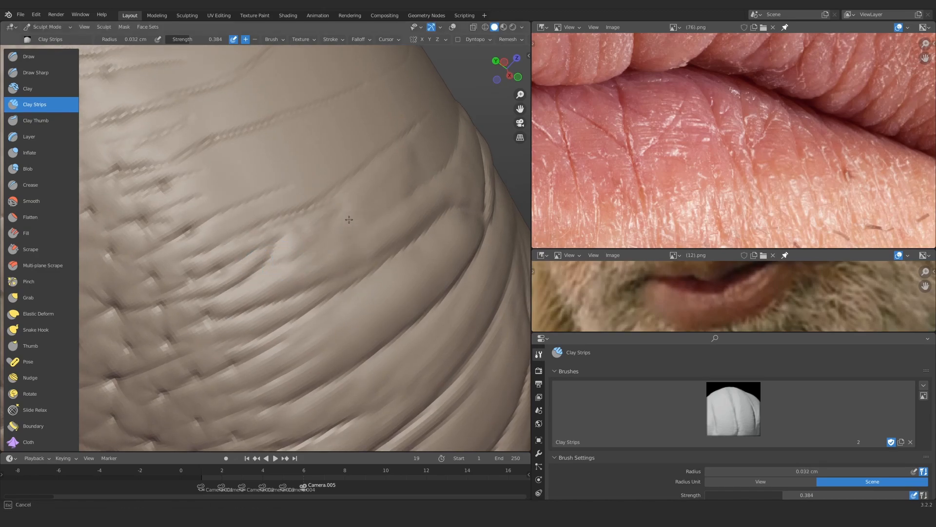
mouse_move(349, 219)
alt+mouse_down()
mouse_move(349, 251)
mouse_move(312, 251)
alt+mouse_up()
key(f)
click(403, 179)
Raise the fold above the pointed corner toward the lip's inner edge with Clay Strips at a 0.028 cm radius
mouse_move(336, 244)
ctrl+middle_down()
mouse_move(345, 284)
mouse_move(302, 229)
ctrl+middle_up()
key(f)
click(287, 251)
drag(288, 251, 268, 260)
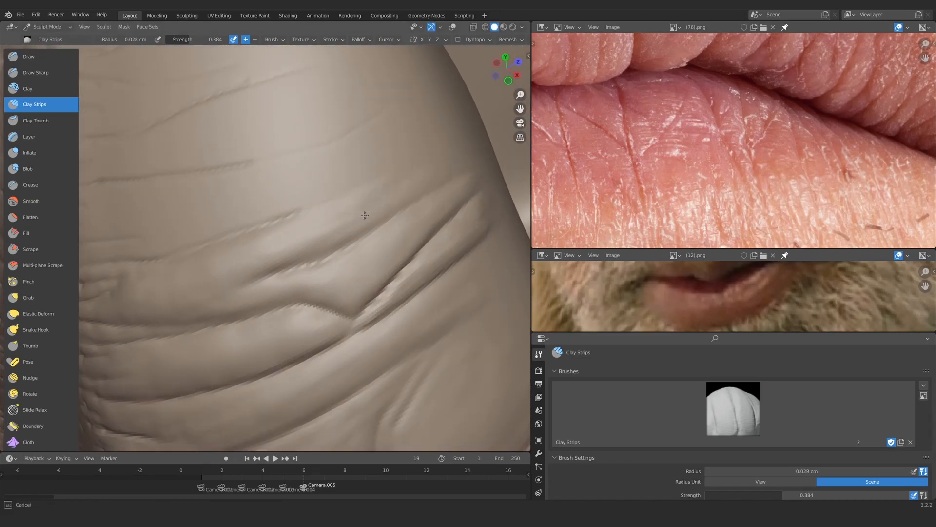
mouse_move(365, 215)
mouse_down()
mouse_move(407, 185)
mouse_move(349, 239)
mouse_up()
mouse_move(434, 188)
mouse_down()
mouse_move(365, 230)
mouse_move(278, 239)
mouse_up()
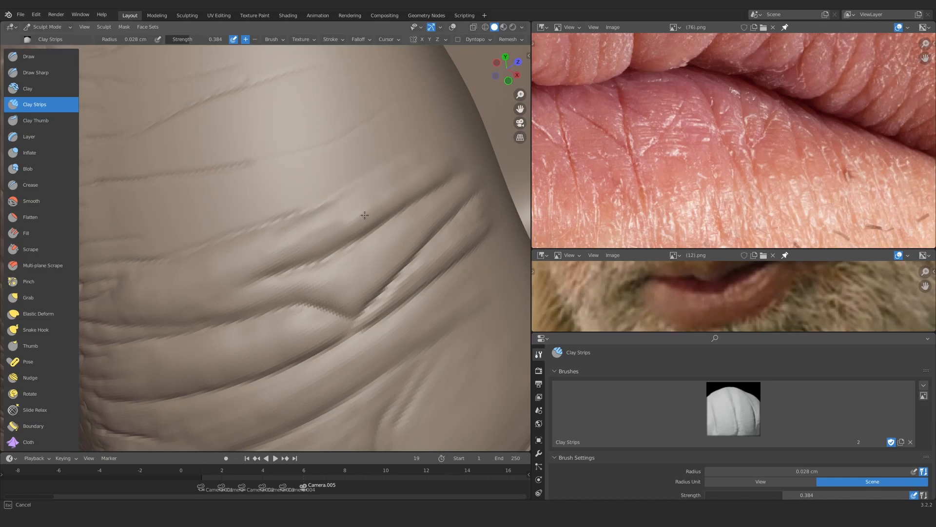
Adjust the Clay Strips radius and thicken the inner end of the strip above the split fold
mouse_move(364, 215)
ctrl+alt+mouse_down()
mouse_move(336, 273)
mouse_move(302, 214)
mouse_move(243, 203)
mouse_move(310, 235)
mouse_move(317, 224)
ctrl+alt+mouse_up()
mouse_move(317, 224)
ctrl+alt+mouse_down()
mouse_move(274, 267)
mouse_move(202, 305)
mouse_move(272, 257)
ctrl+alt+mouse_up()
key(f)
click(269, 268)
mouse_move(361, 154)
mouse_down()
mouse_move(288, 227)
mouse_move(348, 204)
mouse_up()
Add volume along the outer side of the strip above the split fold with Clay Strips at a 0.029 cm radius
middle_drag(349, 204, 364, 171)
key(f)
click(382, 156)
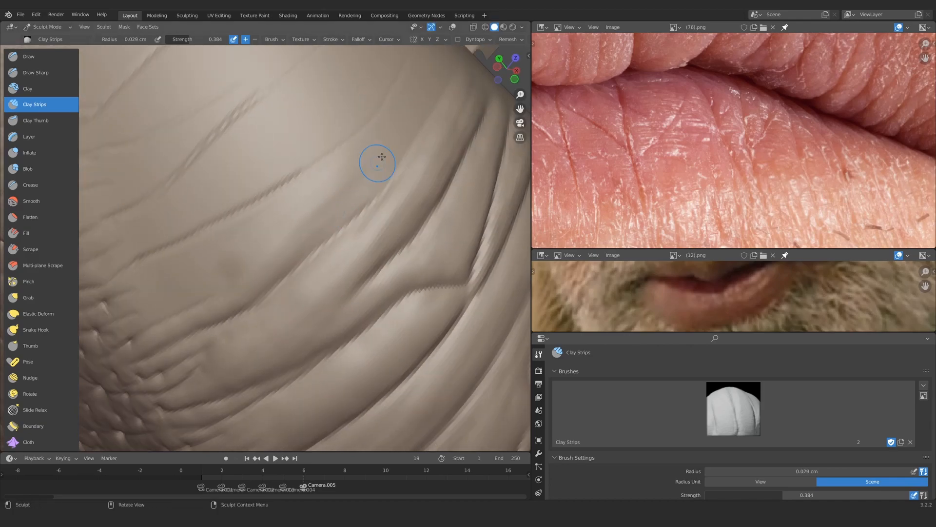
drag(382, 157, 328, 188)
Raise a small fold between the fine wrinkles at the pored skin with Clay Strips at a 0.016 cm radius
mouse_move(328, 187)
ctrl+middle_down()
mouse_move(319, 214)
mouse_move(346, 228)
mouse_move(312, 252)
mouse_move(288, 225)
mouse_move(268, 249)
ctrl+middle_up()
key(f)
click(264, 250)
drag(179, 257, 168, 264)
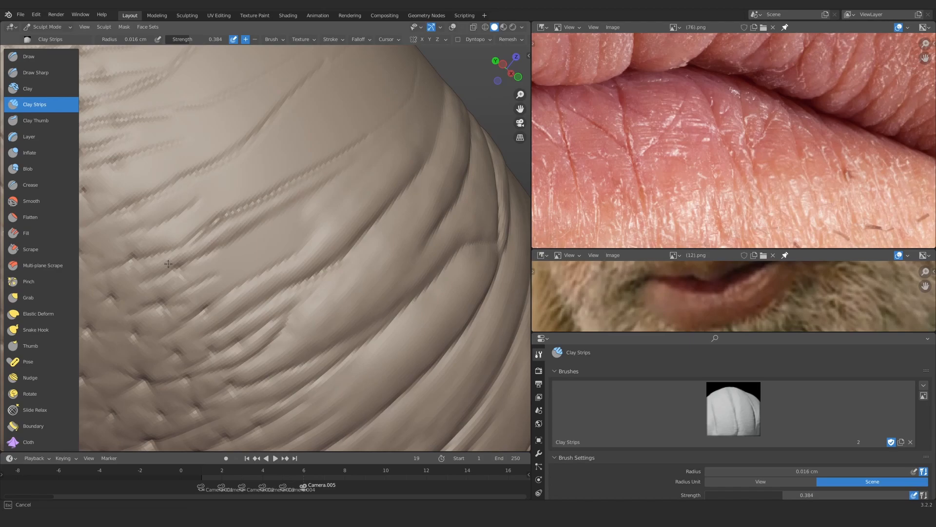
Build up the folds running from the fine wrinkles into the wide strip with Clay Strips at a 0.024 cm radius
drag(358, 157, 236, 246)
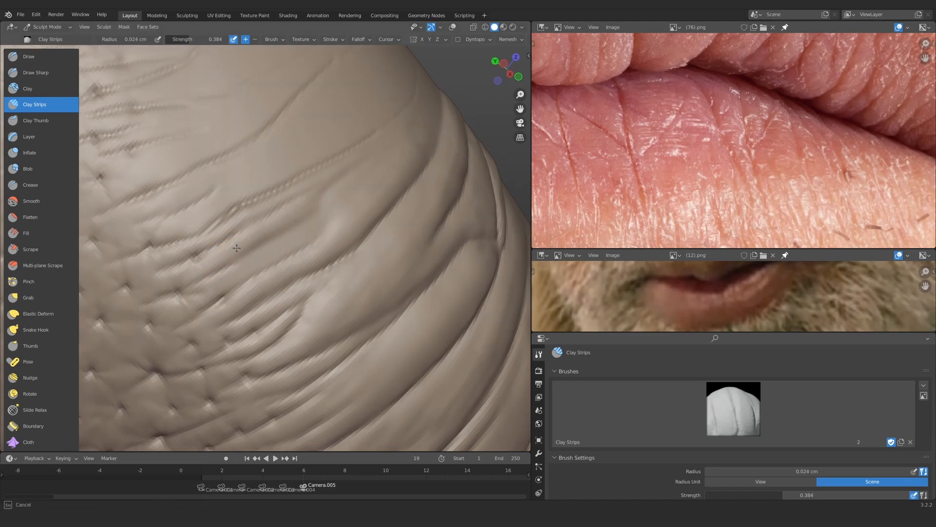
drag(293, 234, 249, 265)
middle_drag(278, 156, 248, 146)
mouse_move(249, 146)
ctrl+middle_down()
mouse_move(247, 169)
mouse_move(281, 195)
ctrl+middle_up()
ctrl+middle_drag(297, 253, 312, 232)
Enlarge the Clay Strips radius and fill out the strip just below the beaded crease
key(f)
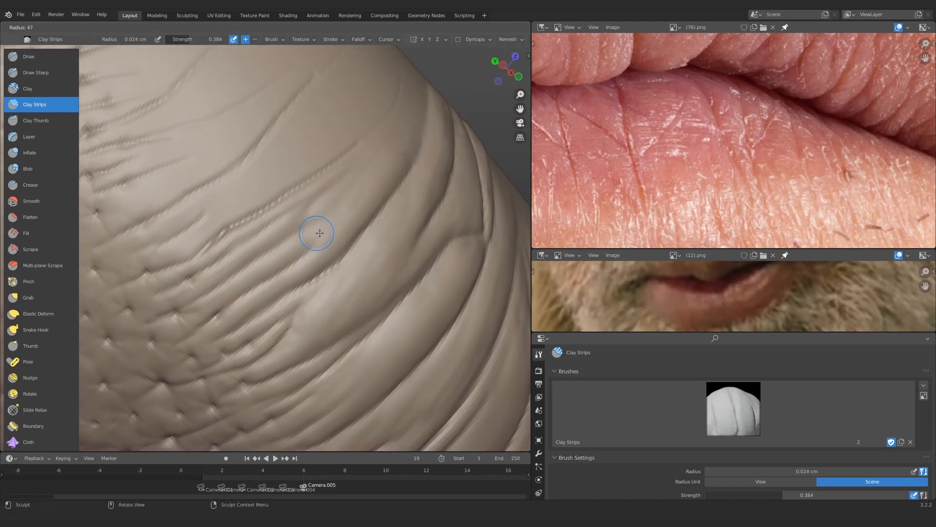
click(322, 231)
mouse_move(336, 190)
mouse_down()
mouse_move(297, 261)
mouse_move(266, 244)
mouse_move(292, 253)
mouse_up()
mouse_move(341, 210)
middle_down()
mouse_move(308, 219)
mouse_move(328, 211)
mouse_move(312, 234)
middle_up()
Raise the fold bordering the smooth lip area, out to the pored skin, with Clay Strips at a 0.026 cm radius
ctrl+middle_drag(312, 274, 293, 244)
key(f)
click(271, 279)
drag(258, 270, 247, 257)
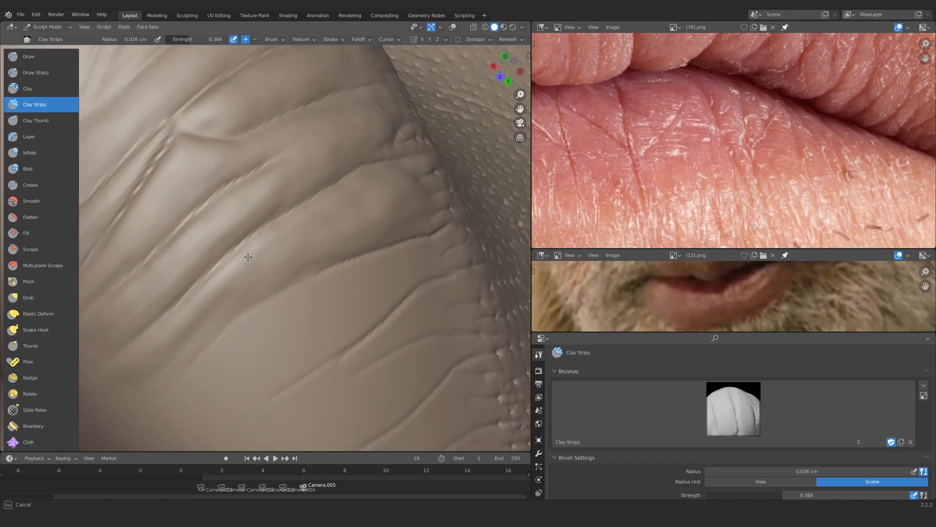
middle_drag(266, 244, 251, 259)
drag(254, 278, 359, 203)
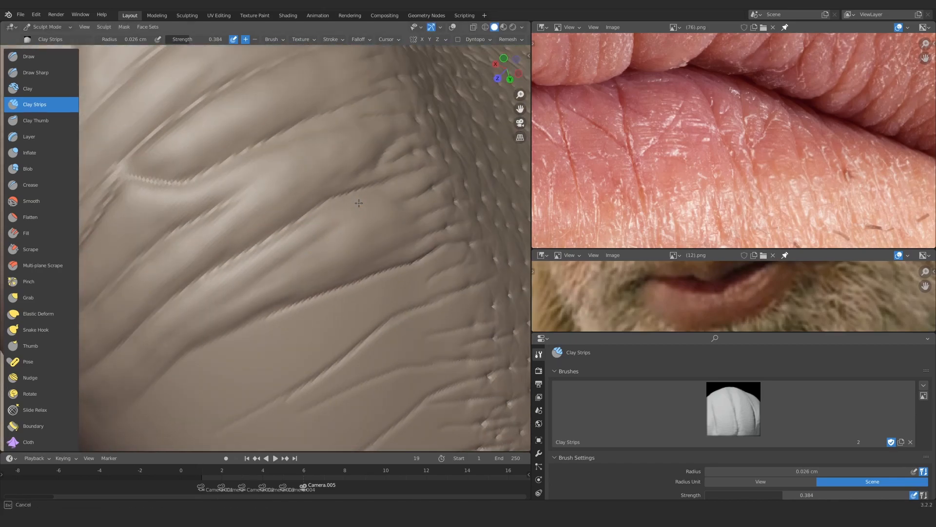
mouse_move(314, 268)
mouse_down()
mouse_move(244, 297)
mouse_move(331, 263)
mouse_up()
Compare the raised folds with the close-up lip reference, bringing its lip-corner section into view
mouse_move(274, 278)
ctrl+middle_down()
mouse_move(313, 384)
mouse_move(312, 414)
ctrl+middle_up()
mouse_move(312, 341)
middle_down()
mouse_move(298, 243)
mouse_move(288, 229)
middle_up()
mouse_move(288, 312)
ctrl+middle_down()
mouse_move(257, 217)
mouse_move(274, 205)
ctrl+middle_up()
key(f)
click(298, 143)
middle_drag(299, 142, 342, 185)
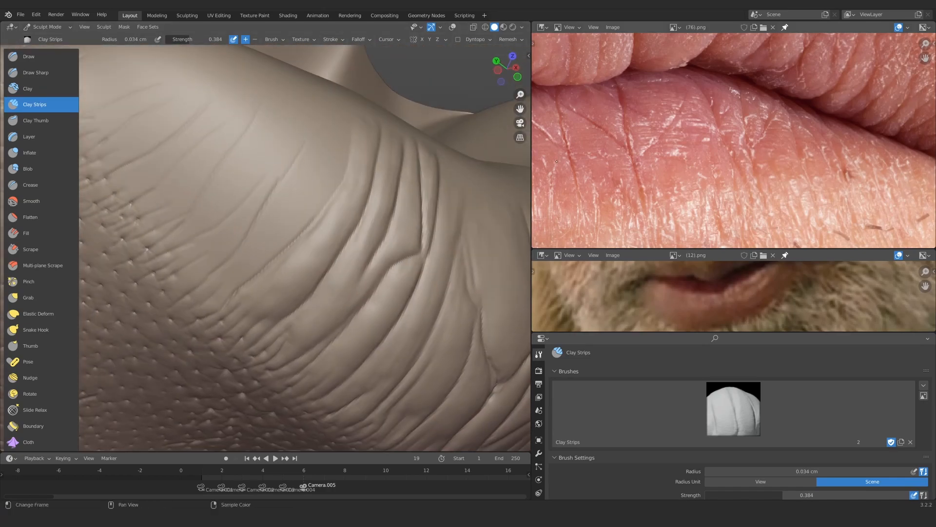
middle_drag(580, 168, 601, 156)
Build up the next smooth strip beyond the beaded crease with Clay Strips at a 0.043 cm radius
middle_drag(312, 215, 303, 220)
ctrl+middle_drag(303, 244, 294, 205)
key(f)
click(287, 205)
drag(332, 131, 285, 229)
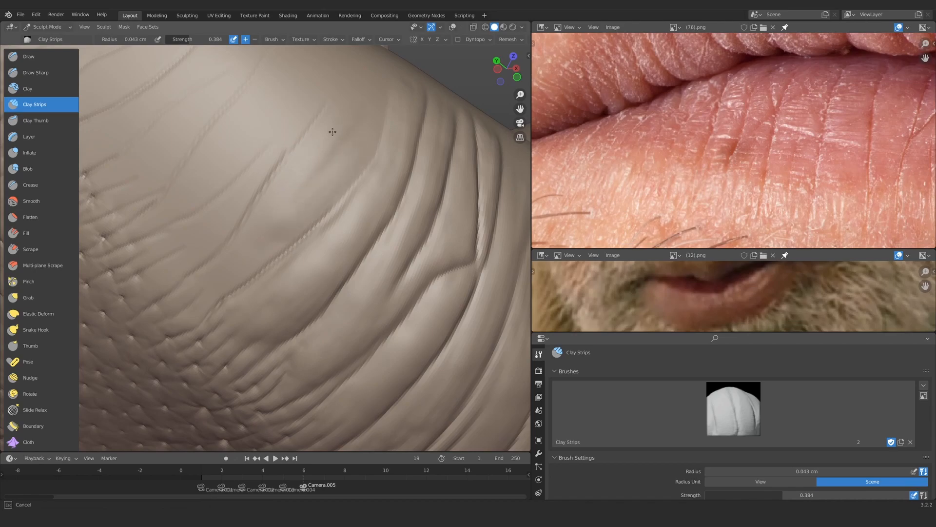
Raise narrow folds at the pored-skin end of this strip with Clay Strips at a 0.024 cm radius
ctrl+middle_drag(273, 278, 258, 239)
drag(169, 330, 320, 205)
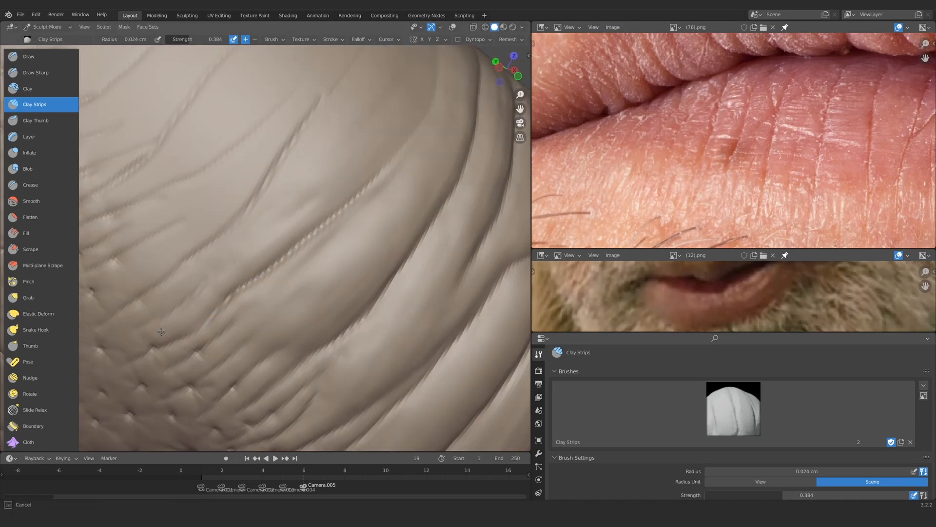
drag(182, 281, 246, 232)
drag(161, 331, 231, 276)
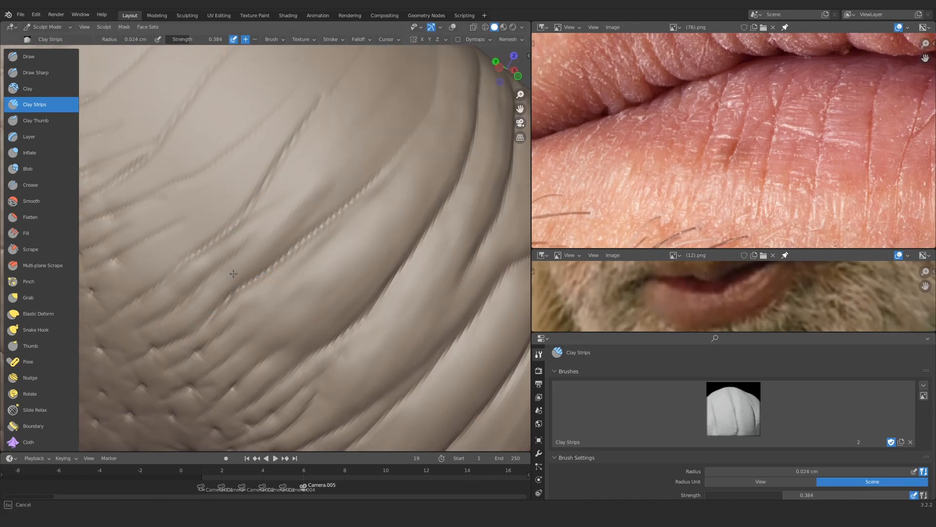
Add volume to the wide middle of the same strip with Clay Strips at a 0.04 cm radius
middle_drag(231, 276, 293, 199)
key(f)
click(299, 199)
drag(312, 188, 338, 166)
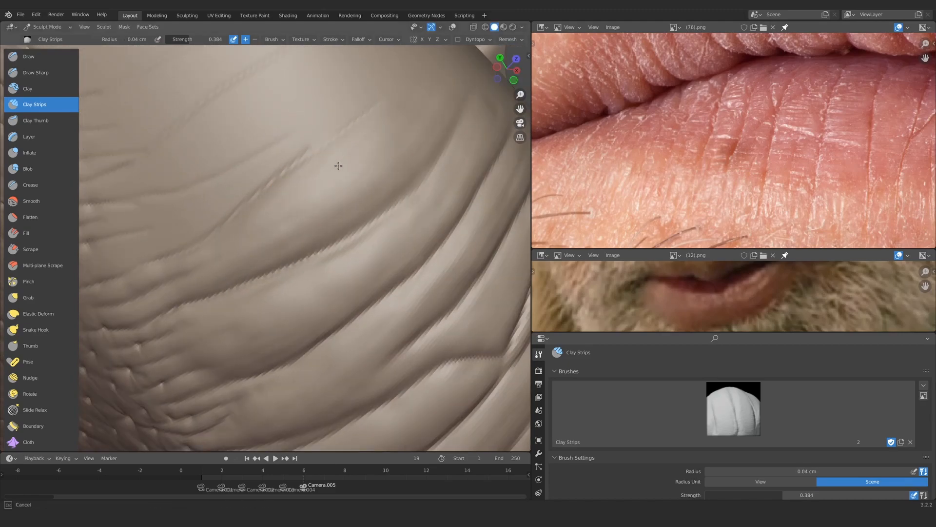
ctrl+middle_drag(338, 166, 303, 199)
alt+drag(303, 216, 331, 207)
drag(366, 190, 312, 214)
Build up the area above the long crease beside the fine wrinkles with Clay Strips at a 0.028 cm radius
mouse_move(293, 234)
ctrl+alt+mouse_down()
mouse_move(263, 211)
mouse_move(256, 224)
ctrl+alt+mouse_up()
drag(244, 225, 265, 223)
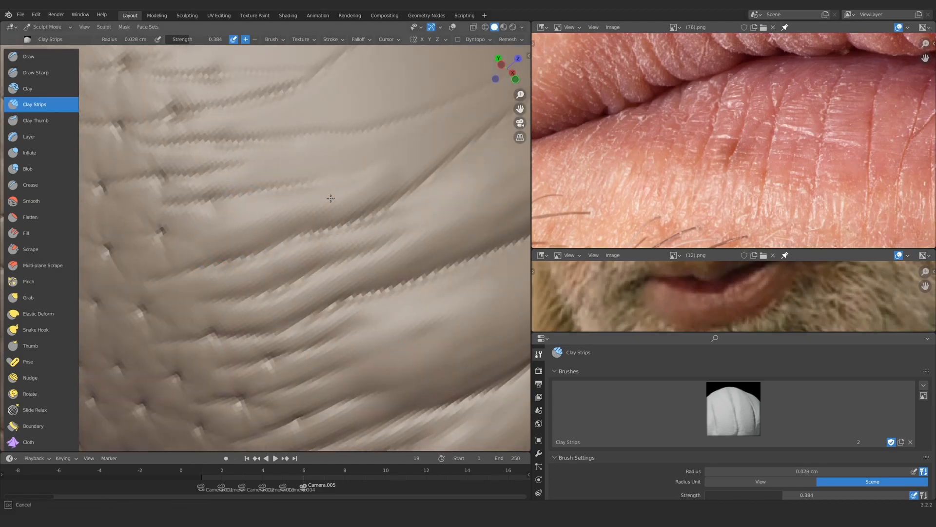
drag(330, 197, 383, 170)
shift+middle_drag(265, 187, 289, 212)
Raise thin folds between the parallel fine wrinkles near the pored skin with Clay Strips at a 0.018 cm radius
key(f)
click(277, 211)
drag(327, 199, 232, 212)
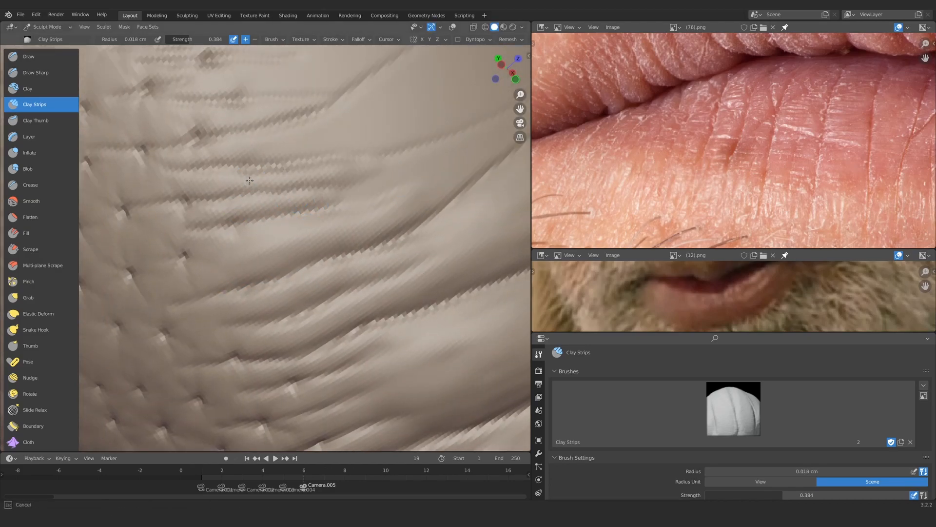
key(f)
mouse_move(250, 180)
mouse_down()
mouse_move(392, 175)
mouse_move(364, 202)
mouse_up()
click(373, 200)
Raise a long narrow ridge between the two converging creases with Clay Strips at a 0.019 cm radius
mouse_move(429, 165)
ctrl+middle_down()
mouse_move(390, 171)
mouse_move(239, 263)
ctrl+middle_up()
mouse_move(252, 278)
mouse_down()
mouse_move(264, 271)
mouse_move(219, 293)
mouse_up()
key(f)
click(429, 166)
mouse_move(437, 162)
mouse_down()
mouse_move(214, 263)
mouse_move(219, 282)
mouse_up()
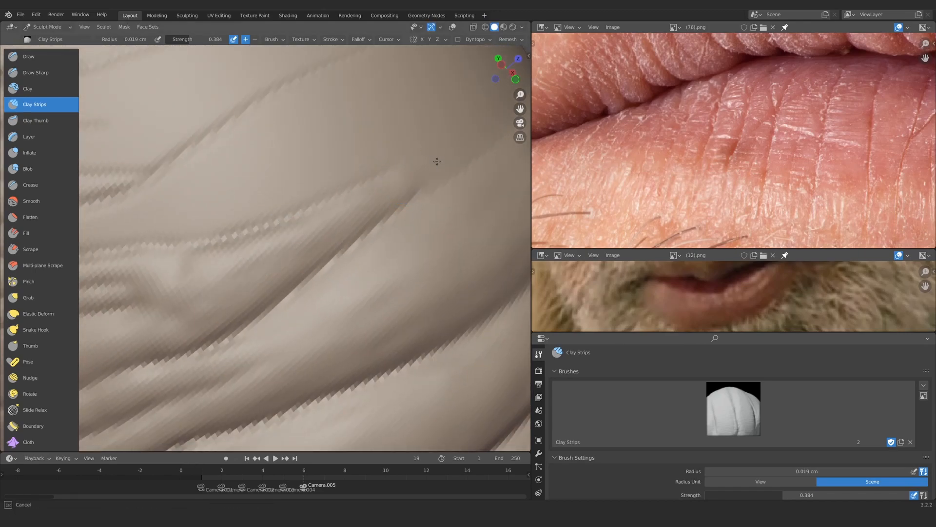
Extend the narrow ridge toward the lip's inner edge with more Clay Strips strokes
mouse_move(437, 161)
ctrl+middle_down()
mouse_move(278, 303)
mouse_move(360, 206)
mouse_move(312, 220)
ctrl+middle_up()
drag(254, 254, 226, 268)
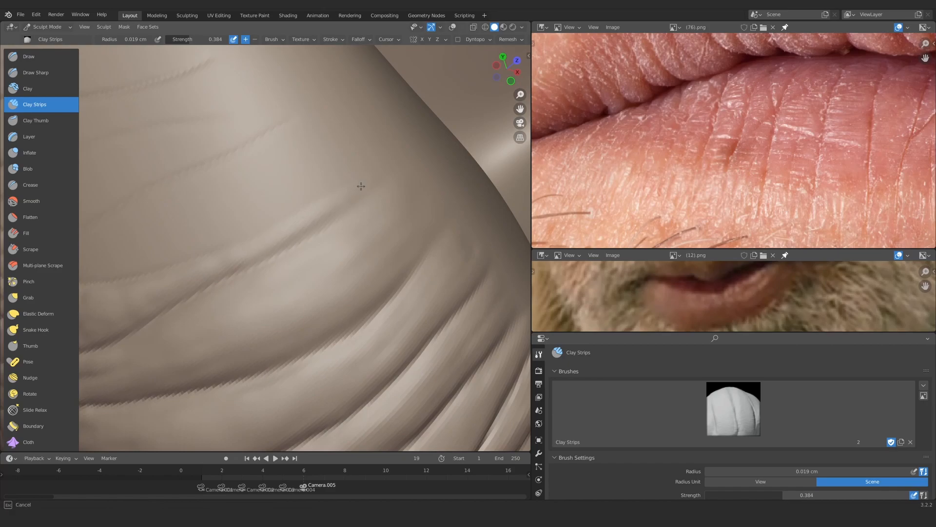
drag(360, 186, 312, 214)
mouse_move(360, 186)
ctrl+middle_down()
mouse_move(293, 312)
mouse_move(351, 215)
ctrl+middle_up()
Build up the ridge's outer end down into the fine wrinkles with Clay Strips at a 0.019 cm radius
key(f)
click(373, 231)
mouse_move(351, 215)
middle_down()
mouse_move(332, 224)
mouse_move(292, 317)
mouse_move(331, 225)
middle_up()
middle_drag(332, 225, 300, 247)
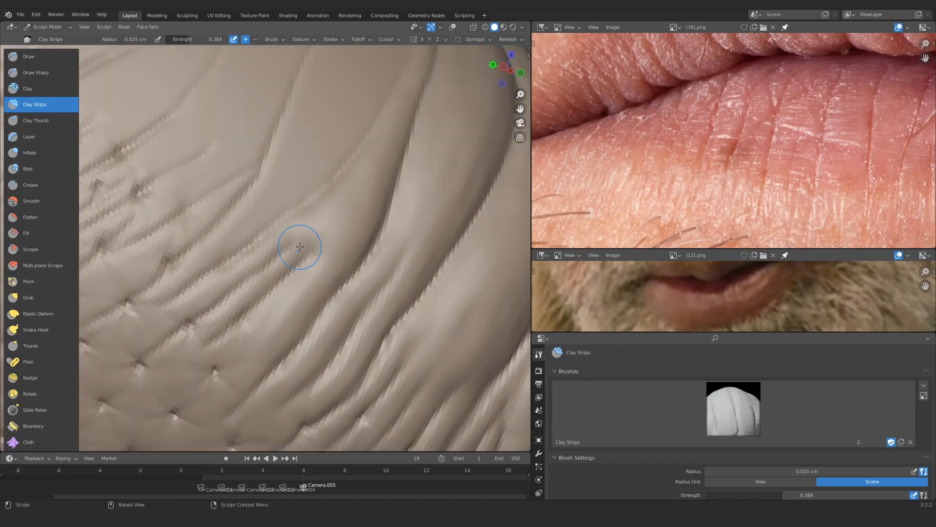
alt+drag(325, 237, 310, 236)
key(f)
click(295, 210)
drag(293, 208, 223, 327)
Add a Clay Strips stroke along the thin fold above the beaded crease, from the pored skin inward
mouse_move(293, 215)
ctrl+middle_down()
mouse_move(338, 268)
mouse_move(342, 332)
ctrl+middle_up()
mouse_move(341, 332)
ctrl+middle_down()
mouse_move(340, 300)
mouse_move(298, 223)
ctrl+middle_up()
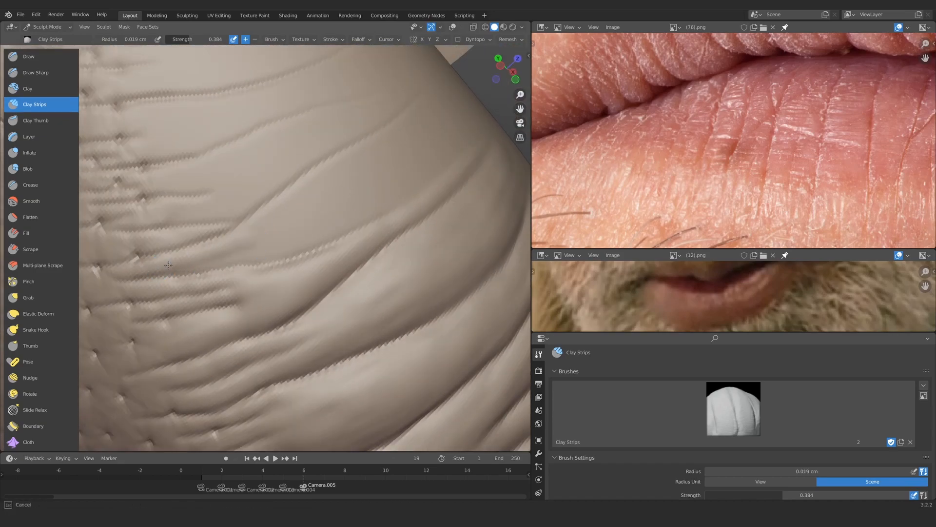
drag(168, 265, 287, 235)
Build up the next strip where its bordering creases diverge with Clay Strips at a 0.027 cm radius
key(f)
click(320, 235)
drag(336, 202, 282, 231)
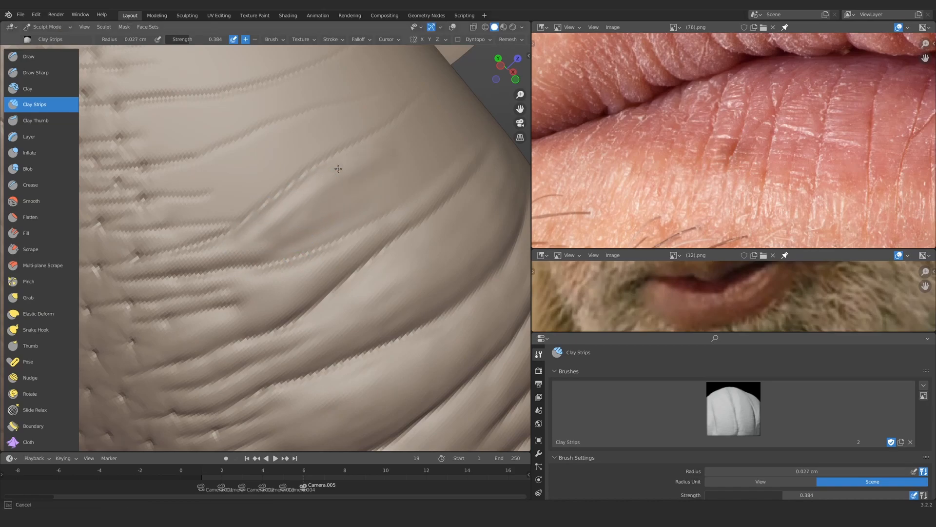
ctrl+middle_drag(338, 169, 322, 205)
Fill out the wide inner part of that strip toward the lip's inner edge with Clay Strips at a 0.037 cm radius
mouse_move(322, 205)
middle_down()
mouse_move(301, 211)
mouse_move(312, 171)
middle_up()
key(f)
click(408, 135)
mouse_move(409, 134)
mouse_down()
mouse_move(358, 173)
mouse_move(351, 220)
mouse_move(280, 265)
mouse_up()
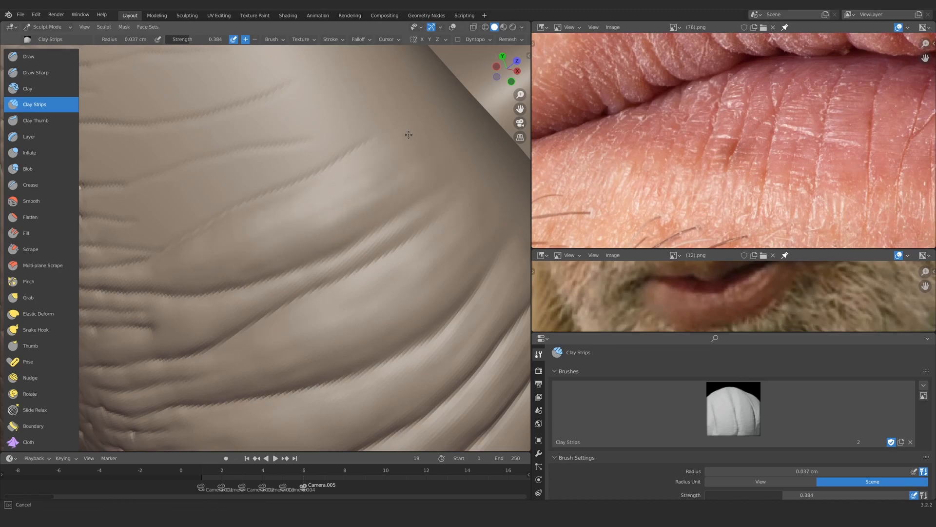
drag(409, 134, 410, 192)
Sharpen the narrow ridge between the converging creases below the wide strip with Clay Strips at a 0.018 cm radius
ctrl+middle_drag(317, 205, 297, 283)
middle_drag(297, 282, 317, 273)
mouse_move(317, 273)
ctrl+middle_down()
mouse_move(323, 234)
mouse_move(303, 241)
mouse_move(312, 220)
ctrl+middle_up()
key(f)
click(320, 213)
drag(349, 201, 207, 283)
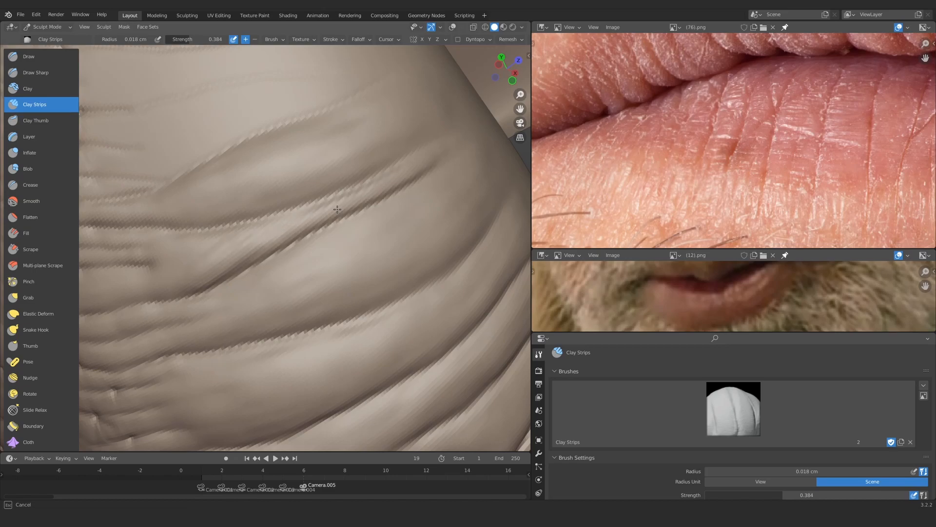
drag(337, 209, 293, 231)
Change the Clay Strips radius and thicken the neighbouring folds along their length toward the inner lip
mouse_move(302, 229)
ctrl+middle_down()
mouse_move(304, 312)
mouse_move(312, 230)
mouse_move(293, 239)
ctrl+middle_up()
key(f)
click(312, 230)
drag(218, 262, 378, 178)
middle_drag(292, 219, 270, 217)
drag(388, 137, 312, 202)
Raise a slim fold above the last built-up strip with Clay Strips at a 0.019 cm radius
mouse_move(280, 215)
ctrl+middle_down()
mouse_move(280, 232)
mouse_move(336, 195)
ctrl+middle_up()
key(f)
click(231, 220)
drag(210, 229, 360, 157)
ctrl+middle_drag(346, 158, 309, 207)
Build up the small folds between the wide strip and the faint crease with Clay Strips at a 0.026 cm radius
key(f)
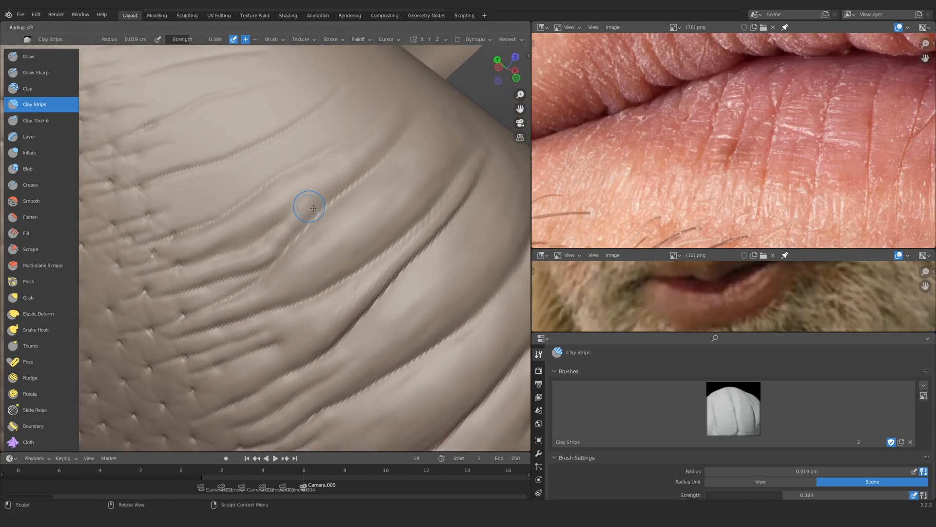
click(309, 207)
drag(322, 195, 339, 177)
ctrl+middle_drag(340, 176, 337, 158)
drag(280, 254, 337, 169)
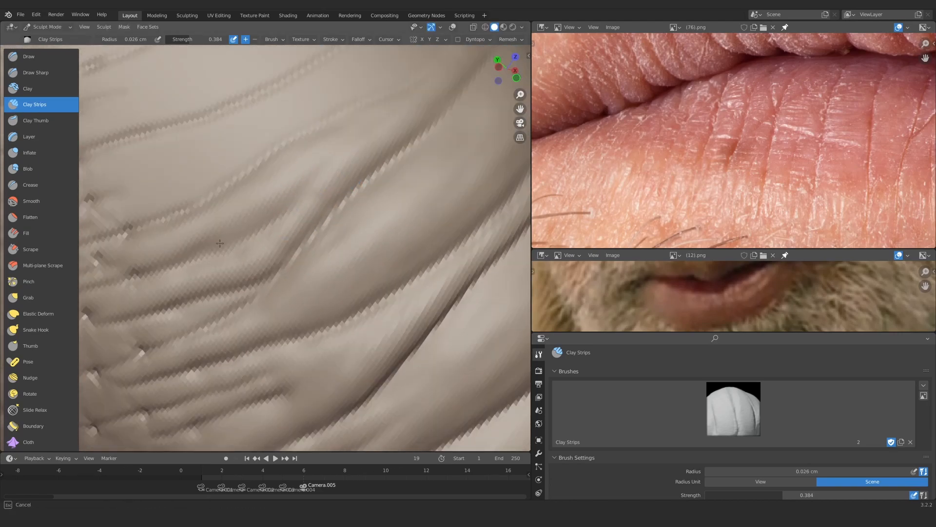
mouse_move(219, 244)
mouse_down()
mouse_move(245, 211)
mouse_move(334, 171)
mouse_up()
Continue the fold below the faint crease toward the inner lip with Clay Strips at a 0.02 cm radius
mouse_move(343, 119)
ctrl+middle_down()
mouse_move(340, 147)
mouse_move(338, 129)
ctrl+middle_up()
middle_drag(302, 188, 294, 206)
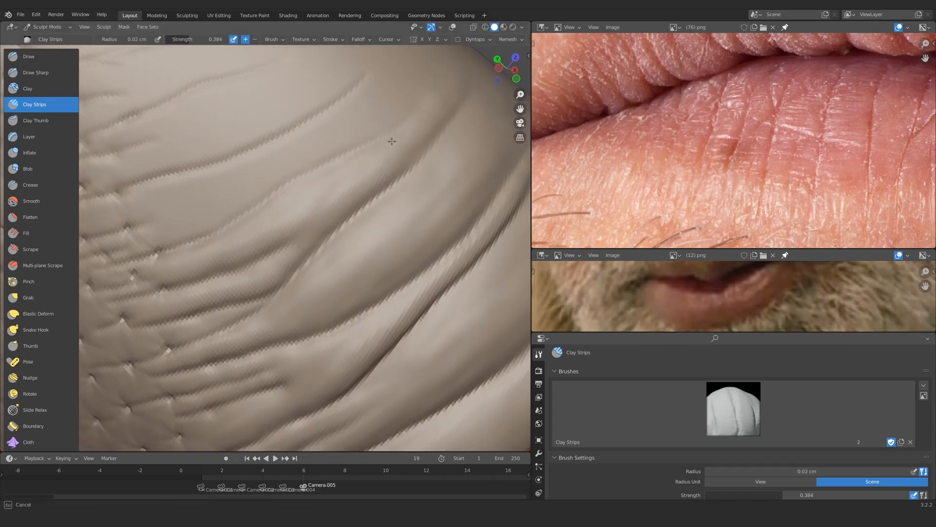
drag(327, 215, 375, 170)
Adjust the Clay Strips radius and raise the strip between the faint crease and the next long crease
mouse_move(317, 187)
ctrl+middle_down()
mouse_move(302, 220)
mouse_move(293, 195)
ctrl+middle_up()
key(f)
click(230, 244)
drag(210, 258, 288, 222)
mouse_move(215, 253)
mouse_down()
mouse_move(254, 221)
mouse_move(424, 158)
mouse_up()
drag(243, 239, 293, 220)
Broaden the newly raised strip below the long beaded crease with Clay Strips at a 0.035 cm radius
mouse_move(336, 156)
middle_down()
mouse_move(362, 173)
mouse_move(349, 207)
middle_up()
key(f)
click(336, 207)
drag(324, 207, 363, 177)
ctrl+middle_drag(370, 195, 379, 173)
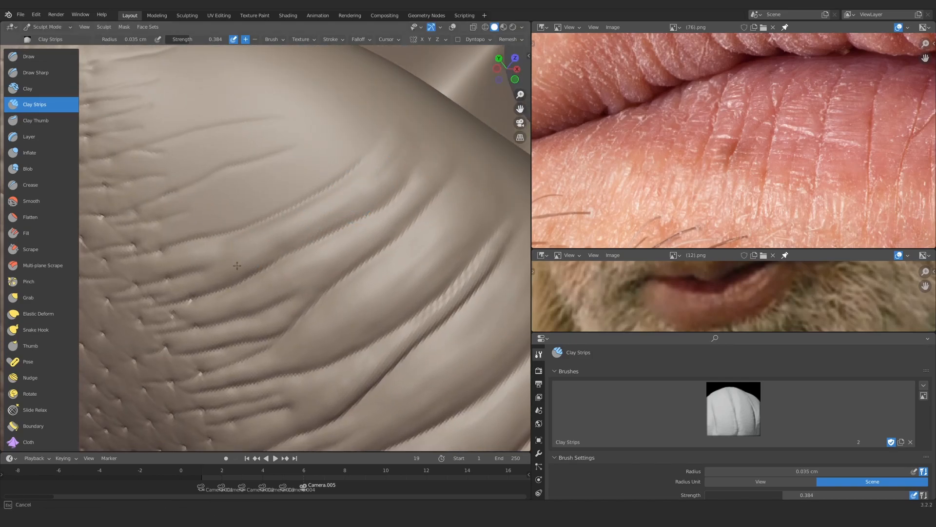
drag(236, 266, 273, 254)
Refine the same strip along the long crease with further strokes and set the Clay Strips radius to 0.031 cm
key(f)
drag(273, 256, 361, 205)
middle_drag(312, 214, 287, 223)
drag(249, 226, 340, 200)
key(f)
middle_drag(339, 200, 316, 224)
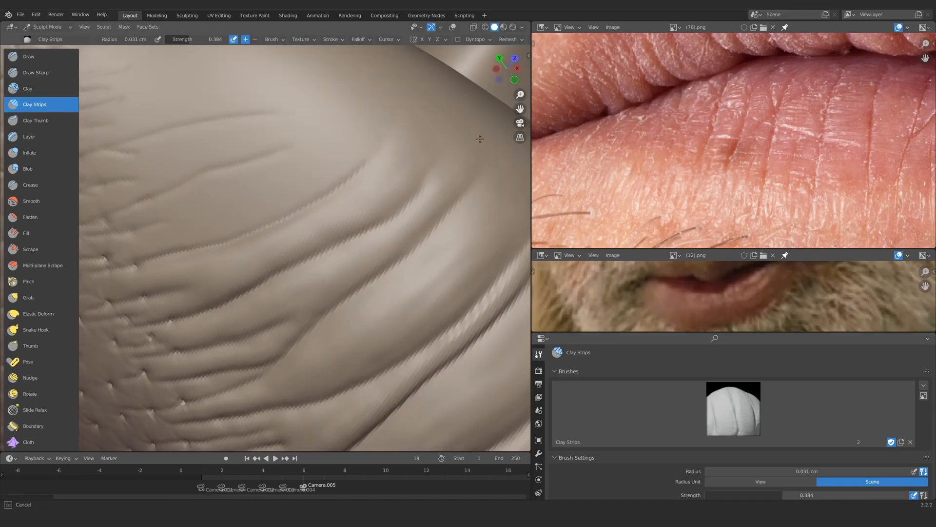
Build up the folds between the faint upper creases and the long crease with Clay Strips, adjusting the radius between strokes
mouse_move(403, 149)
ctrl+middle_down()
mouse_move(373, 215)
mouse_move(305, 203)
ctrl+middle_up()
mouse_move(300, 266)
ctrl+middle_down()
mouse_move(297, 245)
mouse_move(313, 230)
ctrl+middle_up()
key(f)
click(319, 231)
drag(267, 244, 259, 248)
key(f)
click(251, 249)
mouse_move(250, 250)
mouse_down()
mouse_move(395, 236)
mouse_move(300, 249)
mouse_up()
mouse_move(300, 202)
mouse_down()
mouse_move(417, 184)
mouse_move(341, 212)
mouse_move(412, 190)
mouse_up()
drag(319, 224, 398, 202)
Raise the fold between the two upper creases further with Clay Strips at a 0.032 cm radius
mouse_move(363, 195)
ctrl+middle_down()
mouse_move(345, 240)
mouse_move(297, 244)
ctrl+middle_up()
key(f)
click(488, 176)
drag(491, 175, 492, 175)
drag(350, 238, 333, 225)
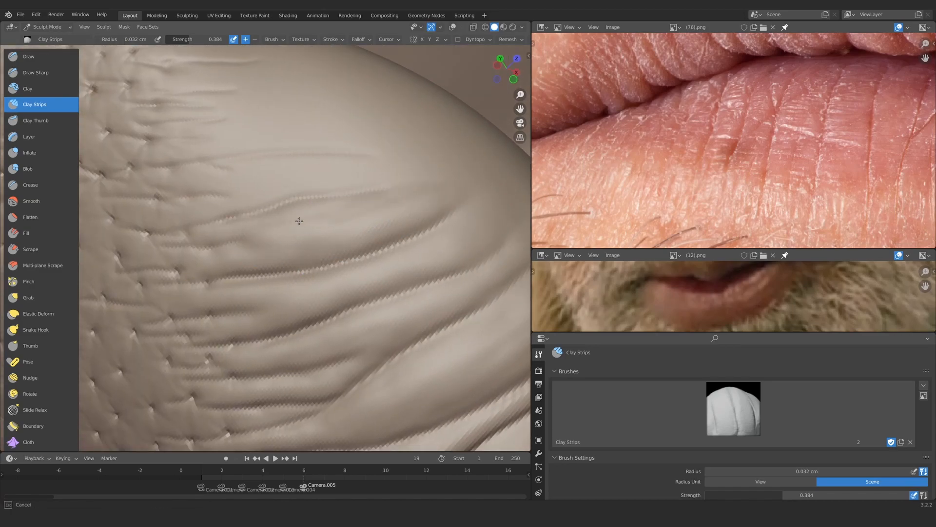
Carve several thin diagonal creases in the smooth area toward the lip corner with Draw Sharp at a 0.017 cm radius
ctrl+middle_drag(299, 221, 255, 262)
ctrl+middle_drag(432, 201, 279, 253)
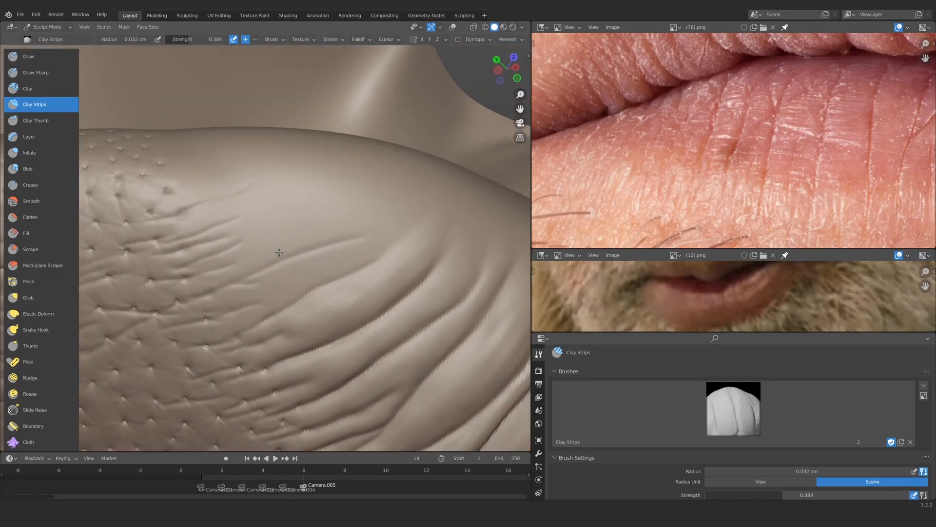
click(35, 72)
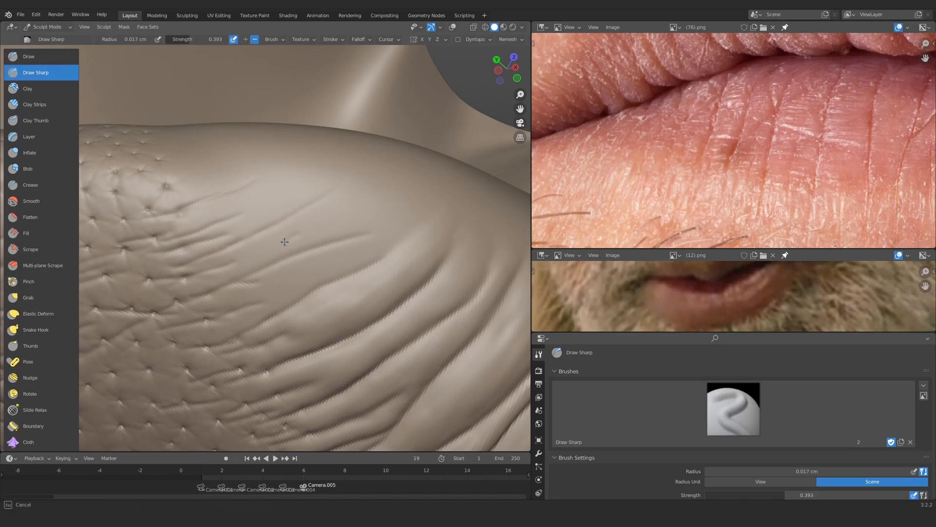
drag(285, 242, 342, 215)
drag(223, 207, 366, 154)
drag(220, 226, 292, 194)
Raise the strips between the newly carved diagonal creases with Clay Strips at a 0.025 cm radius
mouse_move(297, 161)
ctrl+alt+mouse_down()
mouse_move(284, 186)
mouse_move(284, 243)
ctrl+alt+mouse_up()
key(c)
key(f)
drag(282, 240, 403, 177)
drag(286, 232, 366, 200)
drag(278, 266, 346, 232)
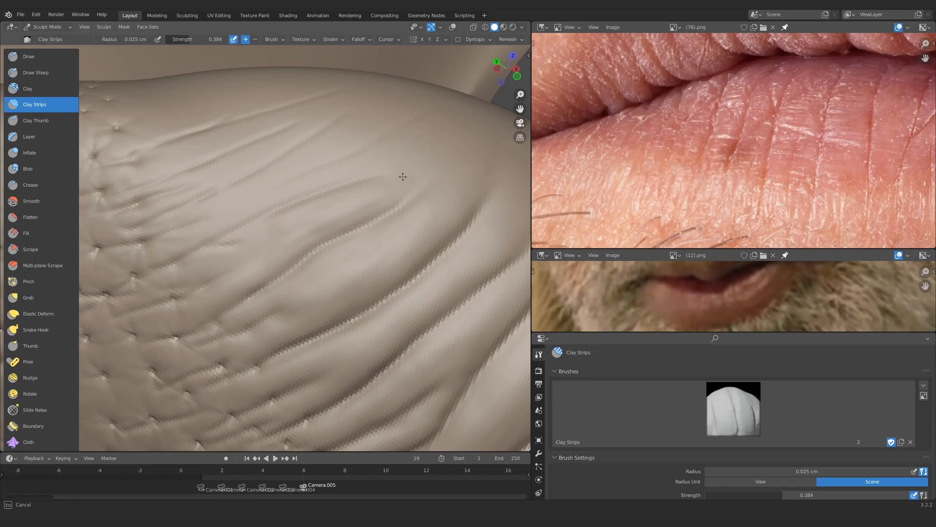
Build up the folds beside the diagonal creases near the lip corner with Clay Strips, adjusting the radius between strokes
alt+drag(302, 211, 308, 213)
ctrl+alt+drag(308, 213, 309, 227)
key(f)
mouse_move(241, 258)
mouse_down()
mouse_move(461, 187)
mouse_move(291, 286)
mouse_move(421, 224)
mouse_move(281, 266)
mouse_move(459, 202)
mouse_move(397, 214)
mouse_up()
key(f)
click(343, 224)
mouse_move(397, 214)
ctrl+alt+mouse_down()
mouse_move(403, 228)
mouse_move(407, 215)
ctrl+alt+mouse_up()
key(f)
drag(407, 194, 264, 285)
Lay narrower folds between the diagonal creases with Clay Strips at a 0.021 cm radius
mouse_move(264, 286)
ctrl+alt+mouse_down()
mouse_move(257, 303)
mouse_move(297, 200)
mouse_move(294, 214)
ctrl+alt+mouse_up()
key(f)
click(289, 215)
drag(288, 226, 193, 272)
drag(376, 180, 273, 244)
mouse_move(342, 205)
alt+mouse_down()
mouse_move(349, 228)
mouse_move(215, 303)
alt+mouse_up()
Add very narrow ridges between the diagonal creases with Clay Strips at a 0.014 cm radius
key(f)
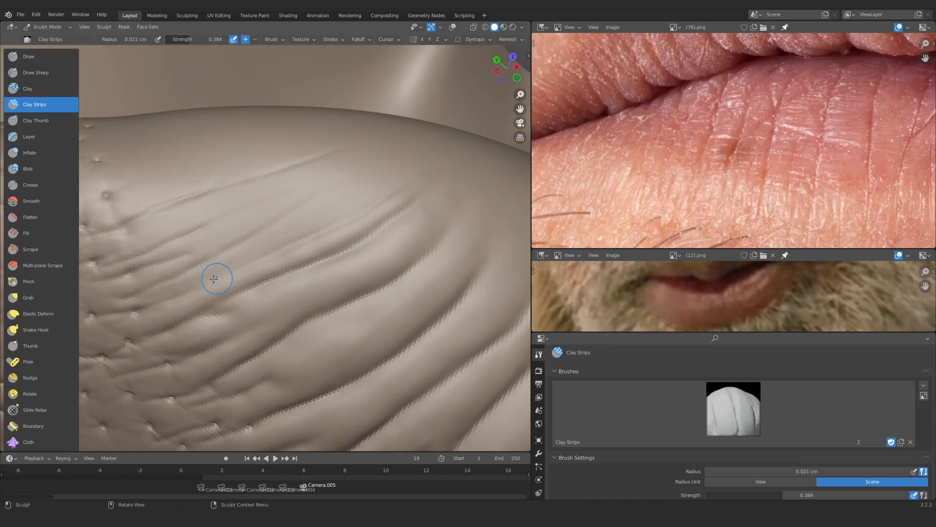
key(f)
click(212, 277)
mouse_move(307, 222)
mouse_down()
mouse_move(140, 306)
mouse_move(391, 177)
mouse_move(416, 182)
mouse_move(279, 265)
mouse_up()
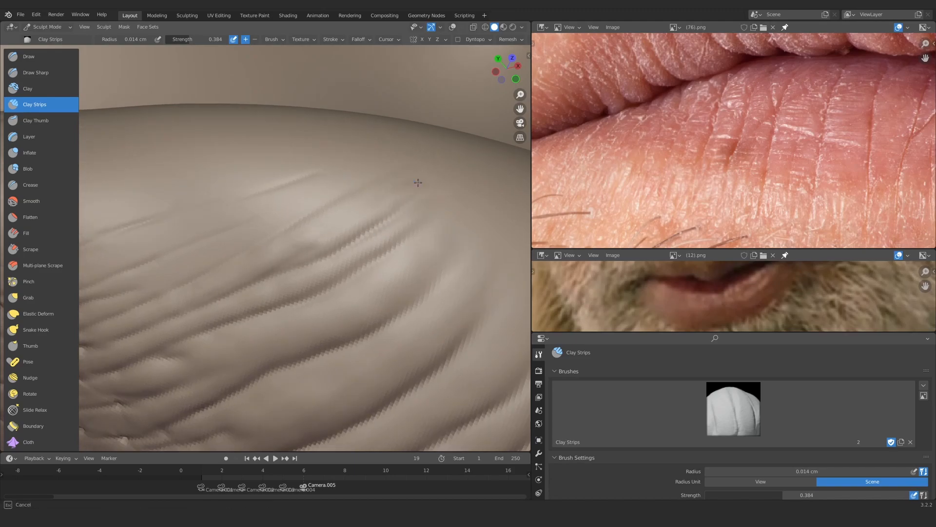
mouse_move(418, 182)
ctrl+middle_down()
mouse_move(351, 273)
mouse_move(273, 190)
ctrl+middle_up()
drag(186, 281, 319, 210)
middle_drag(320, 210, 312, 220)
Raise the ridges along the uppermost diagonal creases near the lip corner with Clay Strips at a 0.017 cm radius
key(f)
click(306, 230)
drag(298, 231, 313, 212)
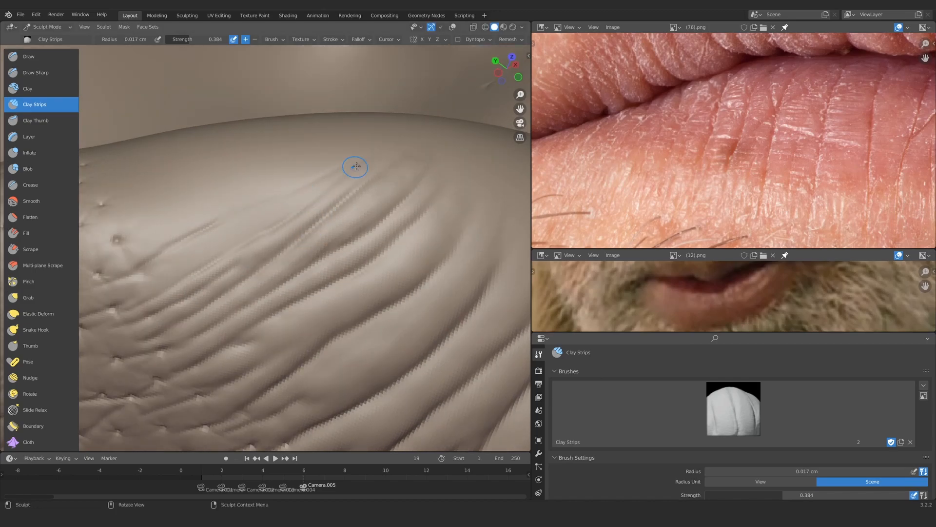
drag(355, 167, 355, 169)
mouse_move(162, 274)
mouse_down()
mouse_move(232, 239)
mouse_move(163, 275)
mouse_up()
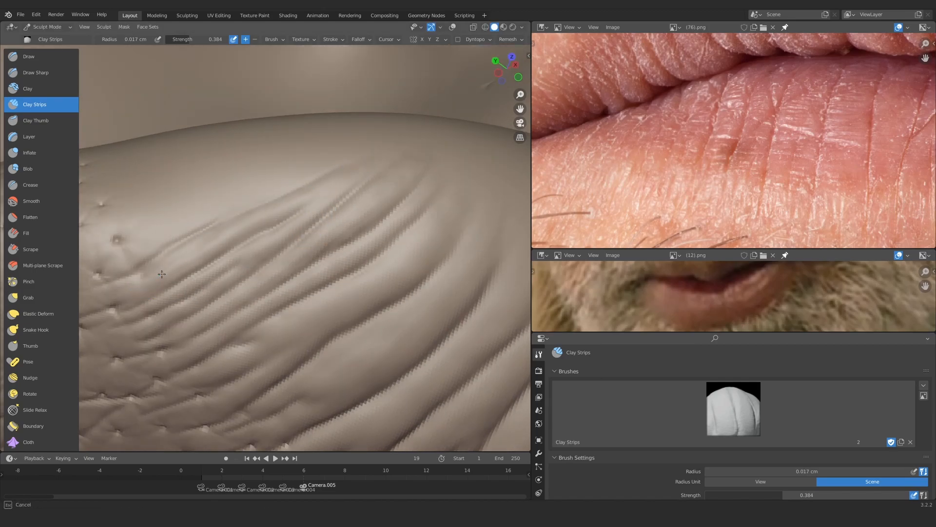
drag(296, 215, 310, 204)
Build up the last folds beside the pored skin at the lip corner with Clay Strips at a 0.019 cm radius
mouse_move(288, 112)
ctrl+alt+mouse_down()
mouse_move(269, 339)
mouse_move(320, 201)
mouse_move(293, 293)
ctrl+alt+mouse_up()
mouse_move(274, 193)
alt+mouse_down()
mouse_move(234, 181)
mouse_move(265, 265)
mouse_move(273, 219)
alt+mouse_up()
key(f)
click(262, 268)
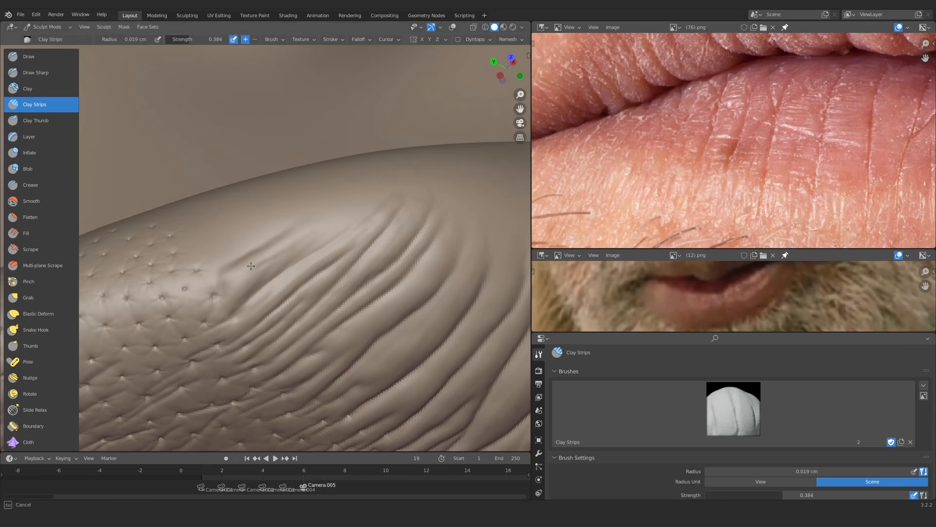
drag(250, 265, 332, 217)
mouse_move(354, 137)
ctrl+alt+mouse_down()
mouse_move(313, 274)
mouse_move(256, 193)
mouse_move(292, 246)
mouse_move(248, 208)
ctrl+alt+mouse_up()
Plump the folds from the lip corner toward the middle of the lower lip with Inflate at a 0.17 cm radius
key(i)
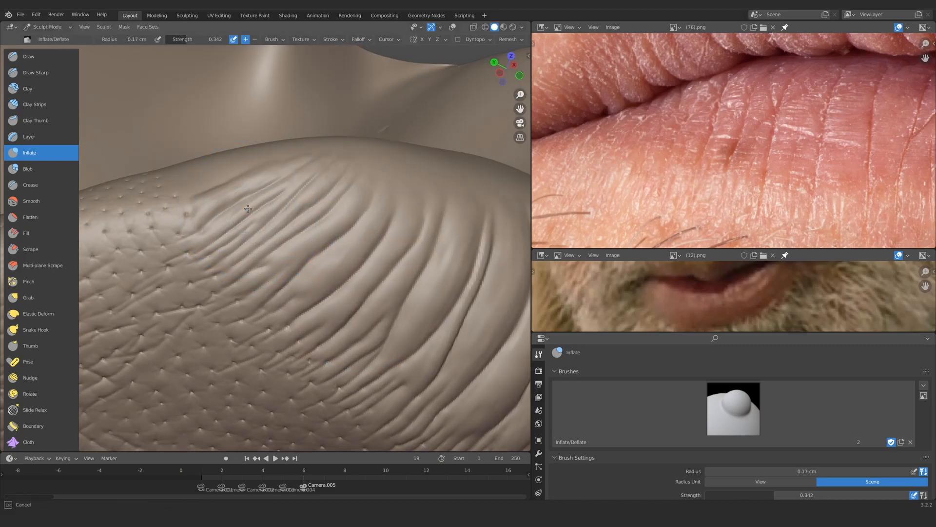
ctrl+alt+drag(337, 176, 308, 231)
ctrl+alt+drag(371, 172, 350, 190)
middle_drag(373, 173, 353, 187)
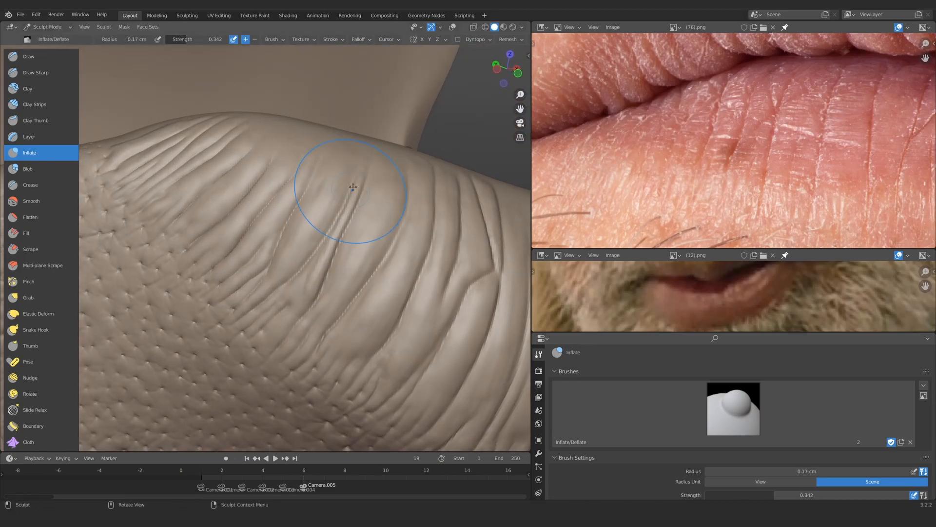
middle_drag(259, 306, 320, 171)
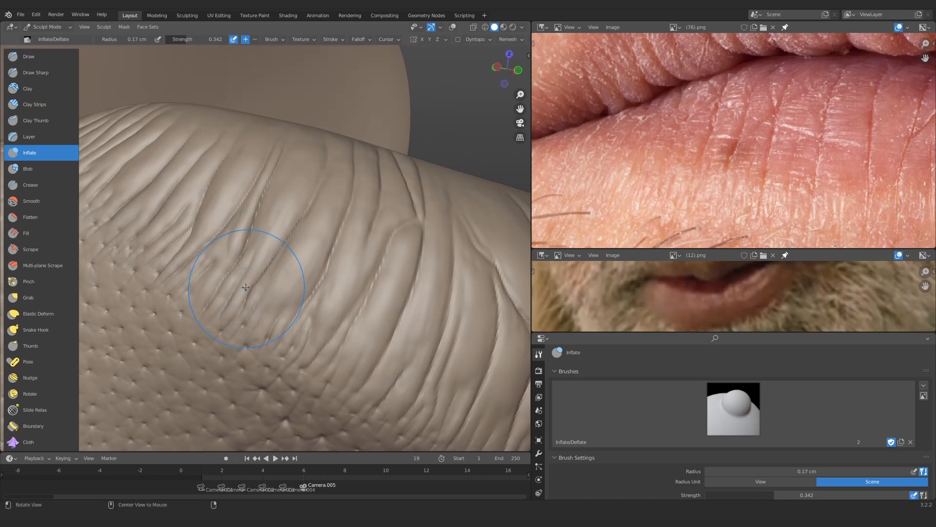
alt+drag(246, 288, 298, 237)
middle_drag(299, 345, 285, 365)
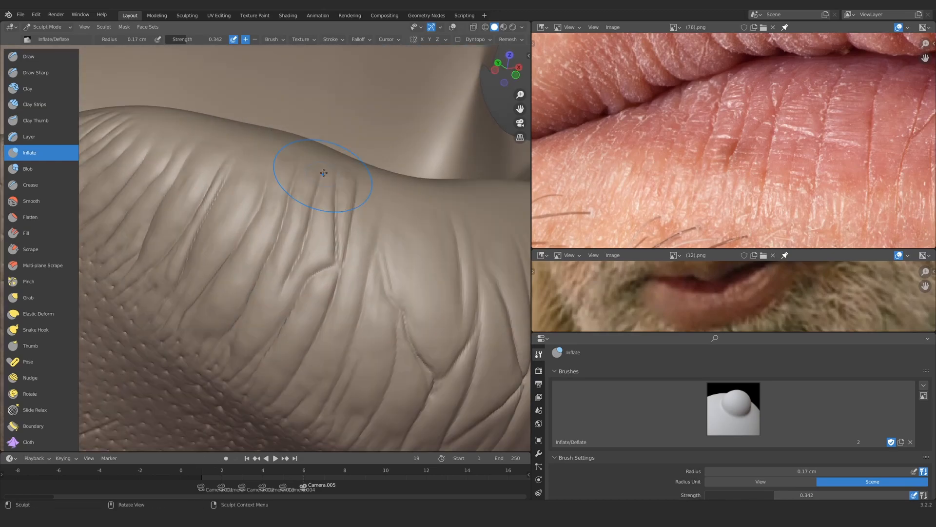
scroll(325, 242, up, 3)
mouse_move(383, 218)
middle_down()
mouse_move(267, 230)
mouse_move(251, 258)
middle_up()
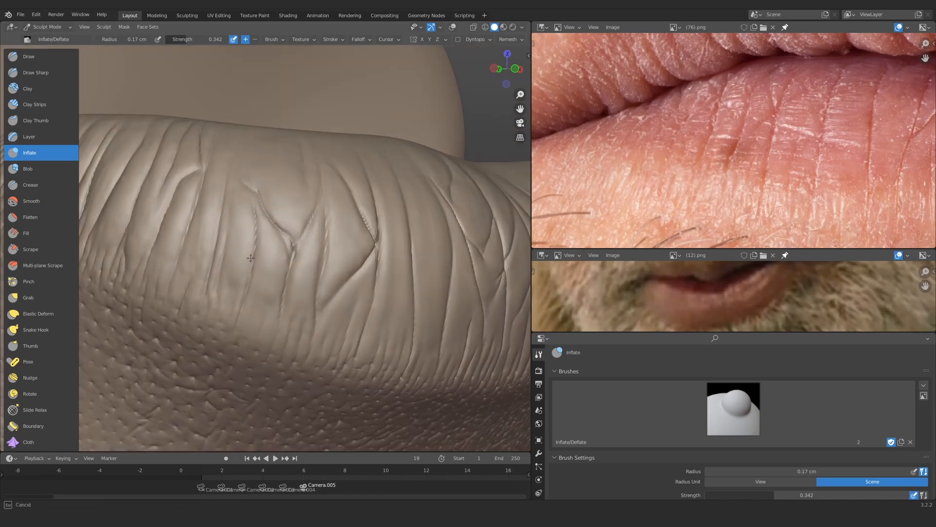
Plump the folds around the branching creases at mid-lip with Inflate at a 0.2 cm radius
middle_drag(245, 306, 249, 226)
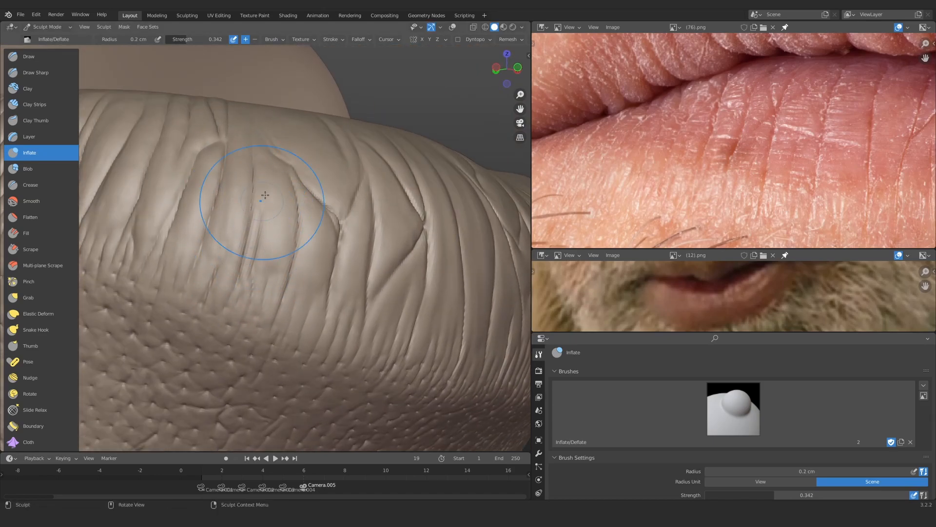
middle_drag(265, 195, 319, 237)
drag(301, 200, 297, 217)
mouse_move(298, 204)
ctrl+middle_down()
mouse_move(293, 278)
mouse_move(312, 210)
ctrl+middle_up()
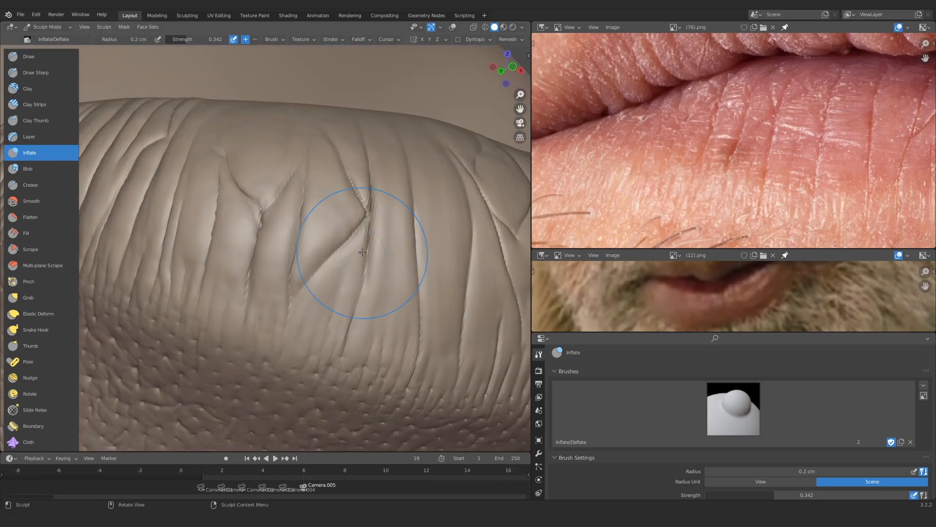
mouse_move(364, 252)
middle_down()
mouse_move(278, 226)
mouse_move(245, 169)
mouse_move(286, 221)
mouse_move(313, 330)
middle_up()
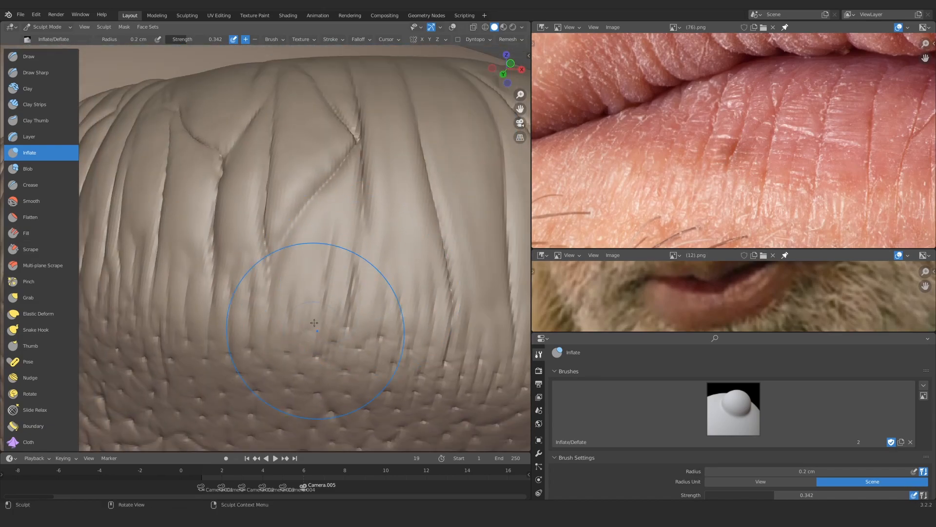
ctrl+middle_drag(313, 293, 302, 342)
mouse_move(302, 341)
middle_down()
mouse_move(262, 291)
mouse_move(316, 273)
mouse_move(251, 229)
mouse_move(251, 241)
mouse_move(290, 257)
mouse_move(312, 254)
middle_up()
Deepen the creases toward both lip corners in broad passes with Draw Sharp at a 0.43 cm radius and 0.149 strength
click(39, 72)
key(shift+f)
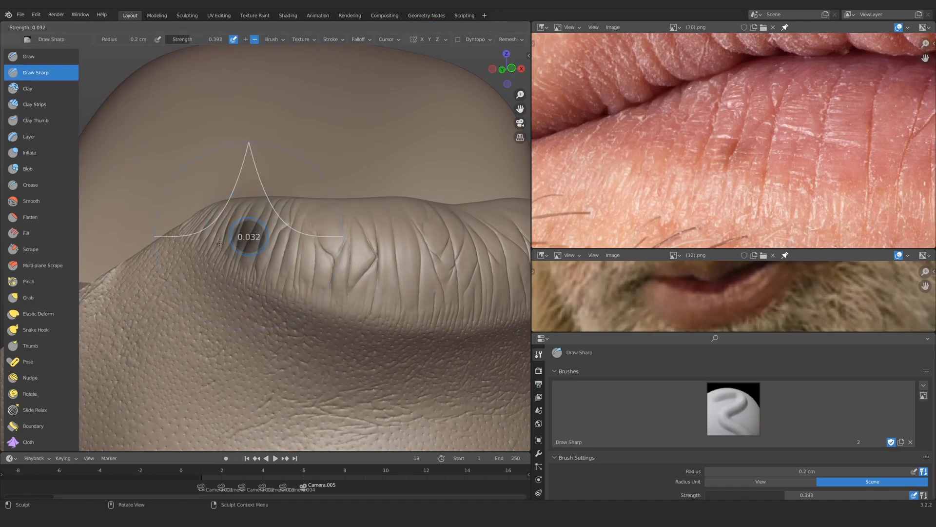
click(252, 236)
ctrl+middle_drag(251, 236, 229, 195)
key(shift+f)
click(201, 226)
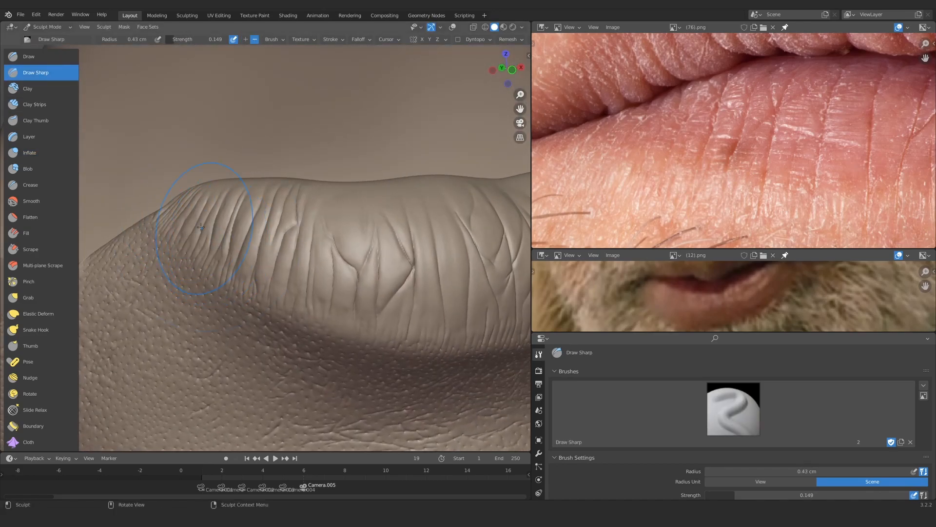
mouse_move(179, 216)
middle_down()
mouse_move(204, 249)
mouse_move(379, 213)
middle_up()
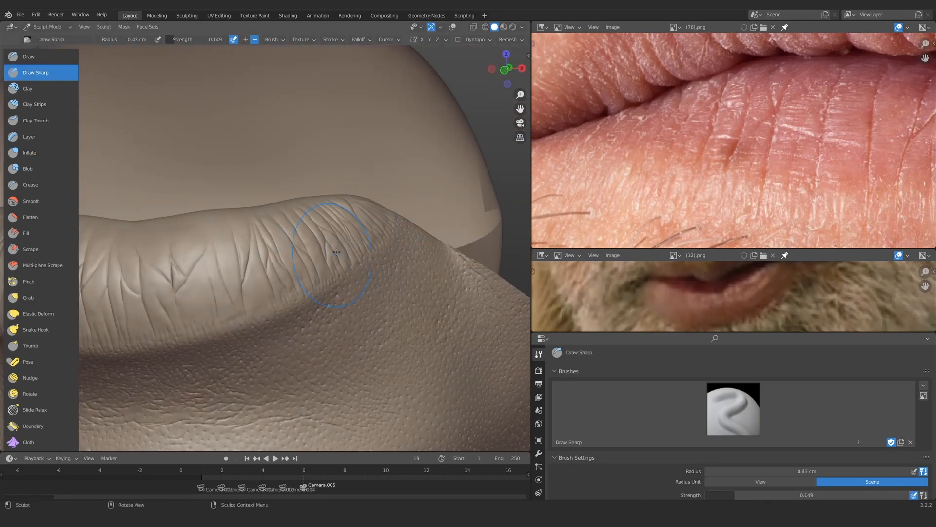
scroll(305, 262, down, 5)
middle_drag(305, 261, 266, 256)
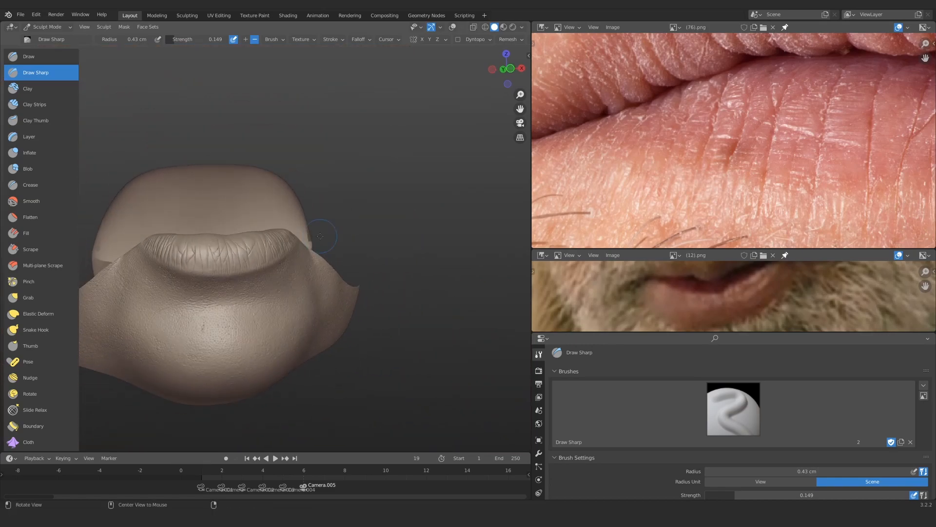
Reveal the hidden face sets to examine the wrinkled lip on the whole face, and hide them again
key(alt+h)
click(41, 104)
scroll(251, 294, down, 2)
scroll(251, 273, up, 7)
mouse_move(266, 195)
middle_down()
mouse_move(271, 264)
mouse_move(287, 200)
mouse_move(300, 254)
mouse_move(379, 169)
mouse_move(250, 268)
mouse_move(268, 239)
middle_up()
scroll(271, 268, down, 4)
scroll(288, 210, up, 2)
scroll(302, 263, up, 2)
key(h)
Carve along the crease above the wavy crease with Draw Sharp at a 0.017 cm radius and 0.449 strength
scroll(253, 266, up, 5)
key(f)
click(116, 266)
click(26, 72)
scroll(269, 244, up, 2)
key(shift+f)
click(239, 245)
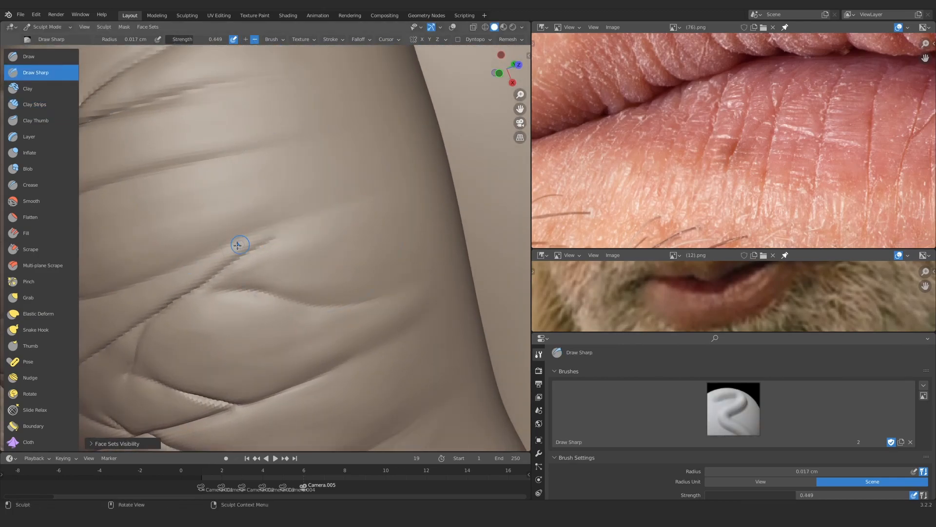
drag(193, 263, 151, 279)
Add a parallel crease under the upper one and sharpen the end of the wavy crease toward the inner lip
scroll(361, 239, down, 5)
middle_drag(372, 236, 267, 215)
scroll(268, 215, up, 5)
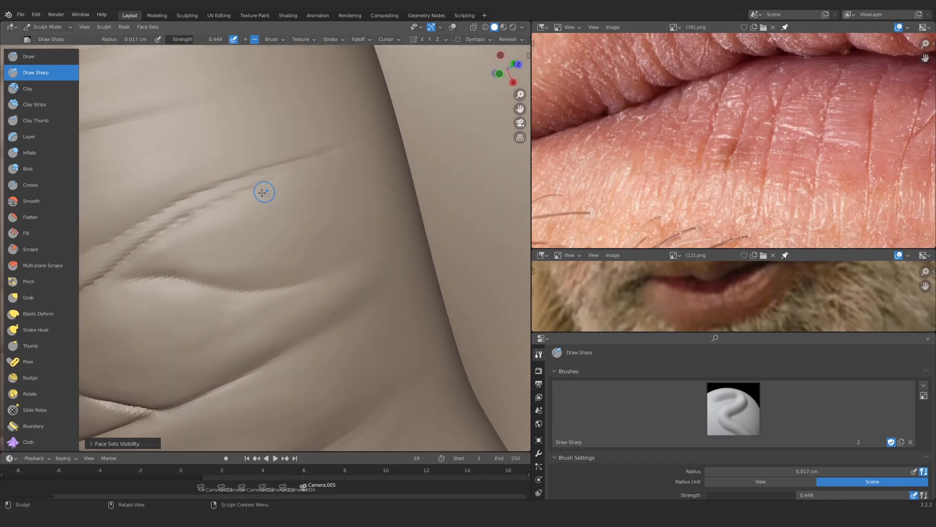
mouse_move(261, 212)
mouse_down()
mouse_move(182, 218)
mouse_move(134, 244)
mouse_up()
scroll(273, 229, down, 5)
middle_drag(288, 229, 271, 224)
scroll(271, 224, up, 5)
drag(249, 221, 201, 234)
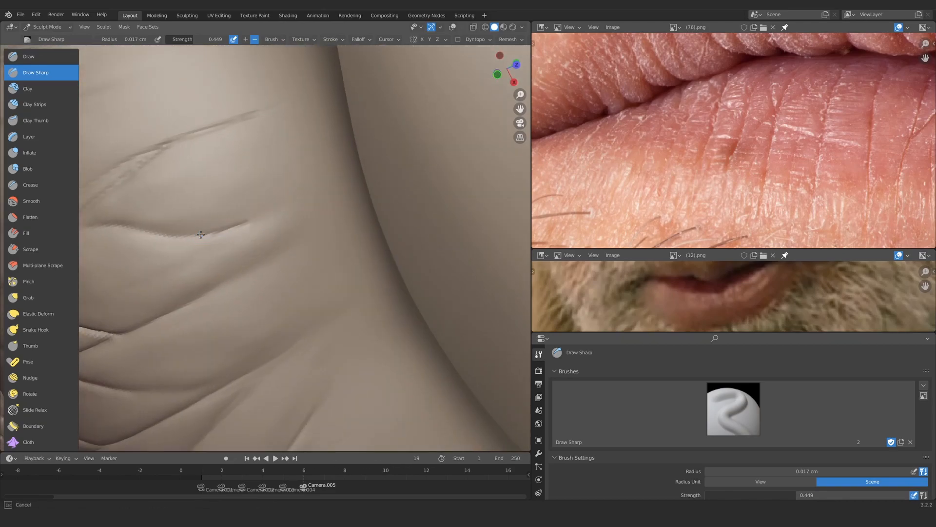
Sharpen and extend the long creases below the wavy crease toward the inner rim of the lip with Draw Sharp
drag(196, 296, 146, 320)
scroll(297, 285, down, 5)
middle_drag(297, 284, 291, 273)
scroll(291, 273, up, 5)
drag(302, 186, 151, 271)
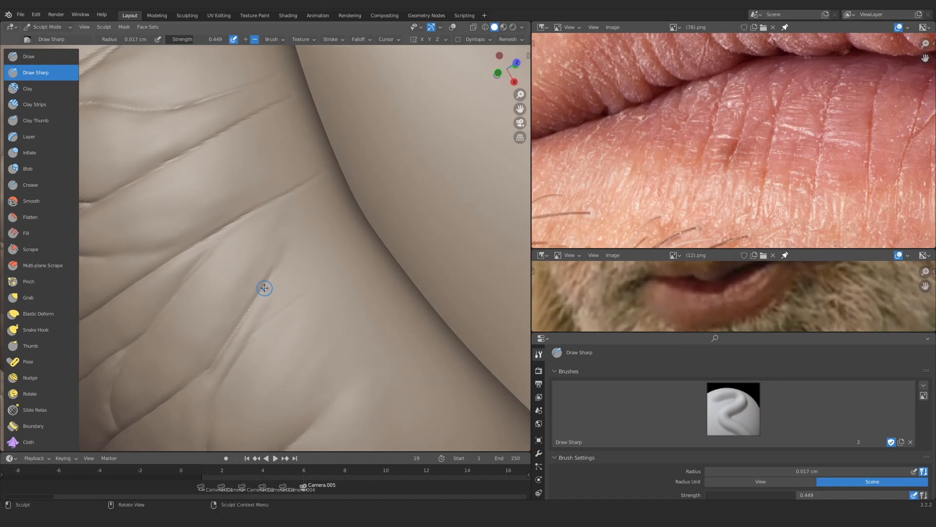
middle_drag(305, 266, 315, 244)
scroll(245, 278, down, 5)
drag(328, 193, 232, 268)
Extend the creases fanning out of the forked crease toward the inner lip with Draw Sharp at a 0.017 cm radius
scroll(259, 273, up, 5)
middle_drag(233, 269, 247, 305)
ctrl+alt+drag(386, 171, 312, 244)
mouse_move(244, 266)
alt+mouse_down()
mouse_move(207, 276)
mouse_move(234, 219)
alt+mouse_up()
drag(299, 255, 215, 305)
alt+drag(254, 283, 278, 238)
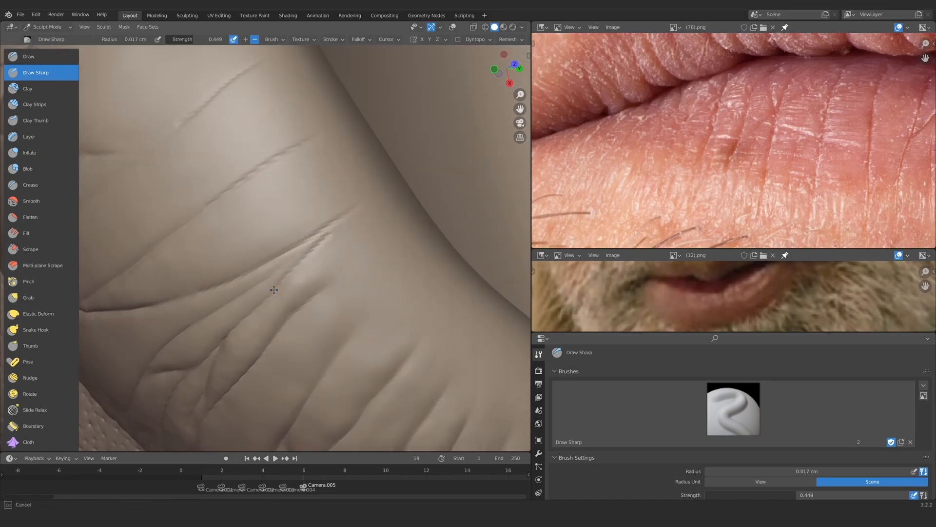
drag(274, 290, 265, 298)
Carve more diagonal creases across the closely spaced folds nearer the lip corner with Draw Sharp
mouse_move(265, 297)
alt+mouse_down()
mouse_move(249, 265)
mouse_move(258, 256)
alt+mouse_up()
mouse_move(324, 241)
mouse_down()
mouse_move(270, 275)
mouse_move(253, 222)
mouse_up()
drag(307, 193, 244, 288)
mouse_move(243, 288)
alt+mouse_down()
mouse_move(213, 257)
mouse_move(216, 293)
alt+mouse_up()
alt+drag(234, 218, 256, 227)
mouse_move(256, 226)
ctrl+alt+mouse_down()
mouse_move(244, 288)
mouse_move(253, 239)
mouse_move(277, 264)
ctrl+alt+mouse_up()
mouse_move(277, 263)
alt+mouse_down()
mouse_move(292, 274)
mouse_move(273, 228)
alt+mouse_up()
drag(298, 178, 195, 278)
Add finer creases among the folds near the lip corner with Draw Sharp at a 0.0093 cm radius and 0.595 strength
key(f)
click(224, 301)
key(shift+f)
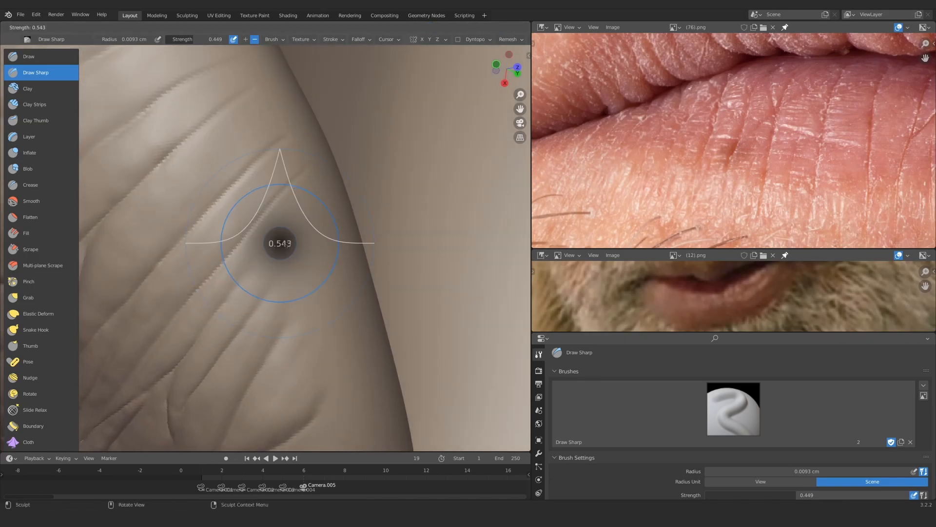
click(193, 322)
drag(235, 325, 222, 344)
ctrl+alt+drag(222, 312, 224, 337)
mouse_move(229, 273)
mouse_down()
mouse_move(219, 288)
mouse_move(272, 284)
mouse_move(262, 264)
mouse_move(239, 304)
mouse_move(253, 249)
mouse_up()
drag(296, 217, 266, 268)
Draw a long fine crease through the folds at the lip corner with Draw Sharp
ctrl+alt+drag(259, 253, 244, 313)
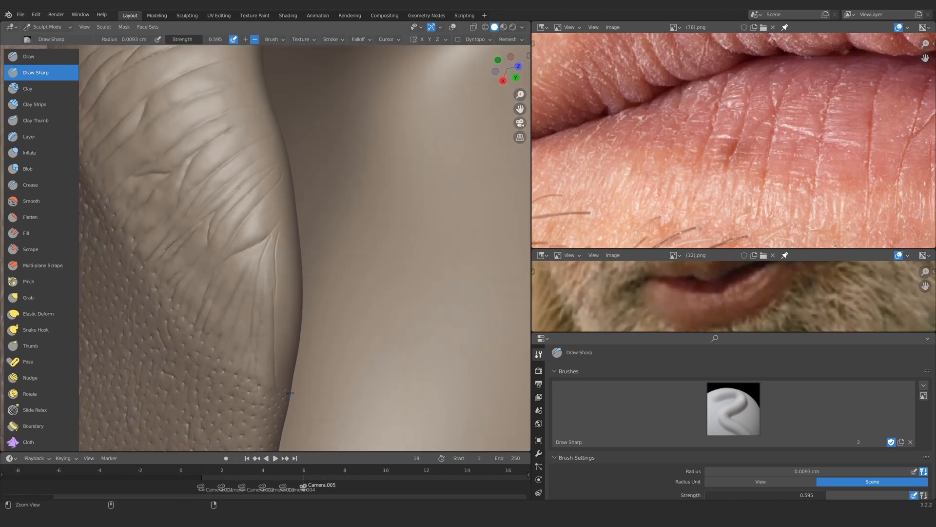
mouse_move(244, 273)
alt+mouse_down()
mouse_move(213, 228)
mouse_move(229, 185)
alt+mouse_up()
drag(279, 191, 195, 304)
ctrl+alt+drag(229, 241, 238, 312)
mouse_move(238, 312)
alt+mouse_down()
mouse_move(258, 292)
mouse_move(243, 264)
alt+mouse_up()
Extend the mid-lip creases as thin lines toward the inner rim of the lip with Draw Sharp
ctrl+alt+drag(243, 263, 246, 195)
mouse_move(274, 213)
mouse_down()
mouse_move(210, 227)
mouse_move(378, 196)
mouse_up()
shift+middle_drag(240, 161, 244, 201)
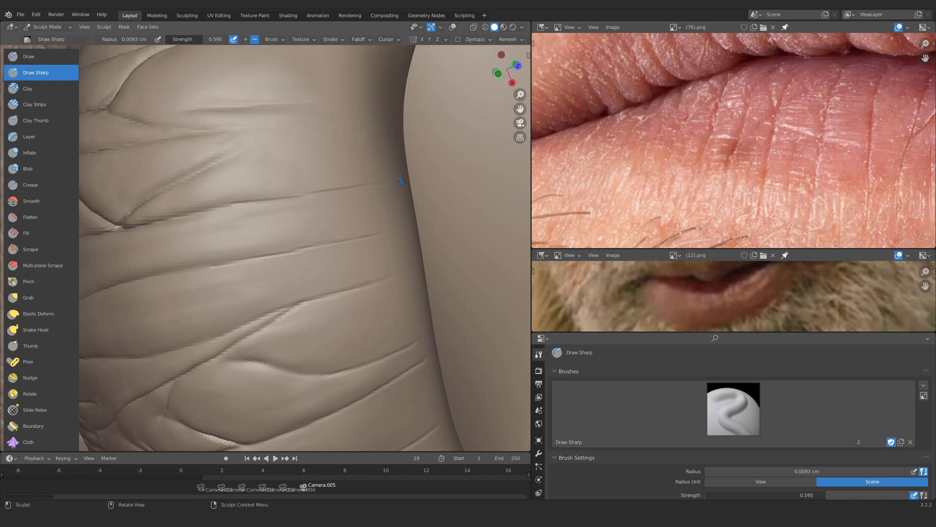
mouse_move(205, 171)
ctrl+alt+mouse_down()
mouse_move(189, 221)
mouse_move(214, 244)
ctrl+alt+mouse_up()
mouse_move(234, 195)
alt+mouse_down()
mouse_move(229, 234)
mouse_move(234, 195)
alt+mouse_up()
mouse_move(235, 229)
alt+shift+mouse_down()
mouse_move(196, 248)
mouse_move(322, 305)
alt+shift+mouse_up()
drag(228, 262, 310, 288)
Carve more thin creases from the neighbouring lip folds toward the inner rim with Draw Sharp at a 0.0093 cm radius
ctrl+middle_drag(244, 195, 240, 228)
shift+middle_drag(266, 166, 307, 211)
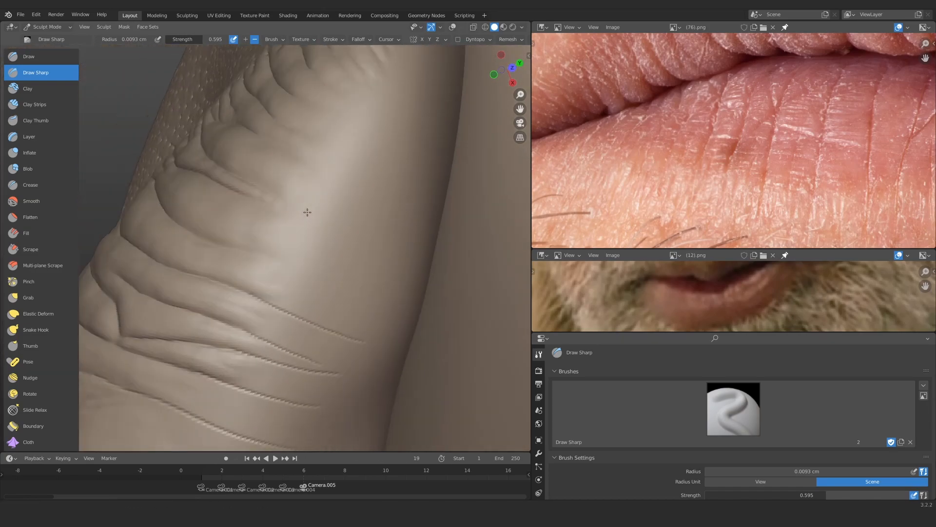
drag(210, 243, 351, 288)
ctrl+middle_drag(234, 230, 229, 186)
drag(188, 163, 285, 212)
ctrl+middle_drag(229, 186, 221, 210)
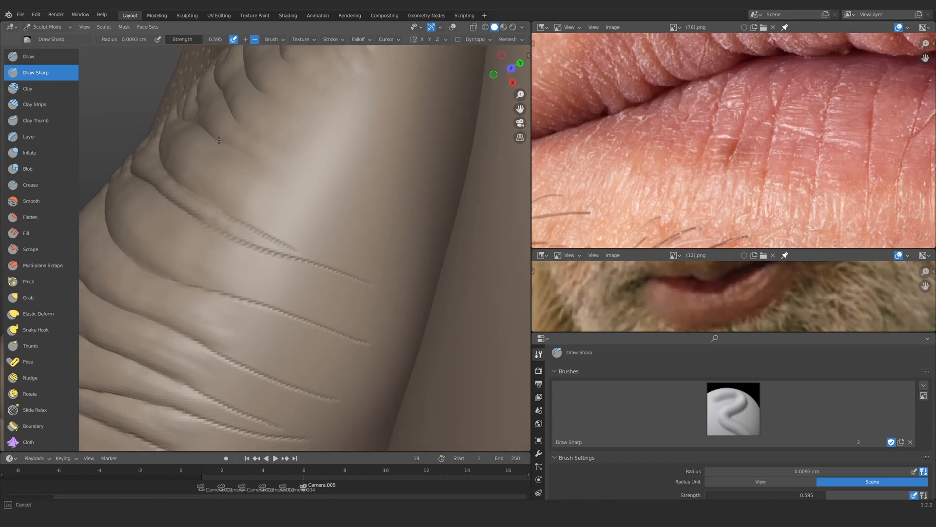
drag(219, 140, 366, 205)
ctrl+middle_drag(274, 185, 269, 273)
middle_drag(235, 210, 302, 234)
mouse_move(312, 253)
ctrl+middle_down()
mouse_move(330, 190)
mouse_move(322, 151)
ctrl+middle_up()
drag(287, 214, 380, 162)
mouse_move(286, 261)
shift+middle_down()
mouse_move(180, 372)
mouse_move(280, 272)
mouse_move(332, 267)
shift+middle_up()
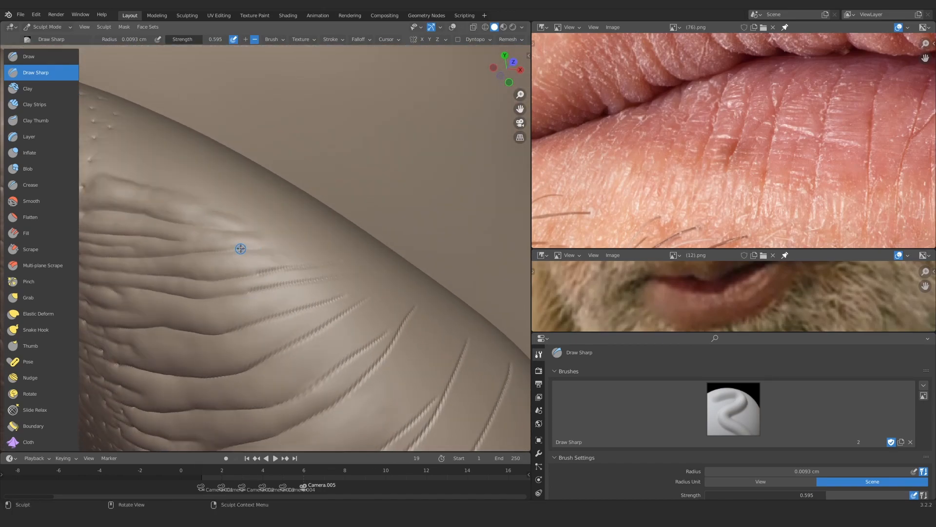
Build up the fold between the diagonal creases near the lip's inner rim with Clay Strips at 0.384 strength and about 0.026 cm radius
mouse_move(241, 248)
ctrl+alt+mouse_down()
mouse_move(264, 247)
mouse_move(257, 355)
mouse_move(281, 282)
mouse_move(409, 195)
ctrl+alt+mouse_up()
key(c)
key(f)
mouse_move(420, 190)
alt+shift+mouse_down()
mouse_move(289, 214)
mouse_move(342, 208)
alt+shift+mouse_up()
click(322, 214)
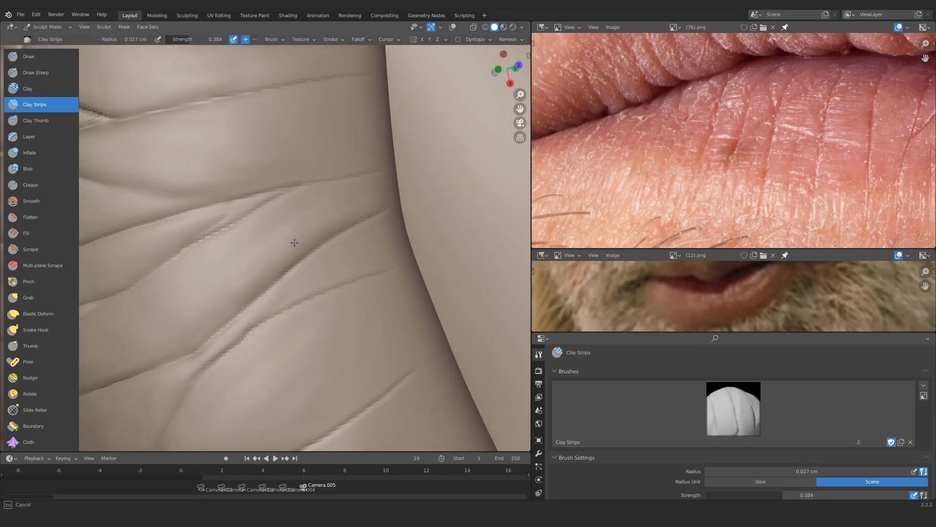
key(f)
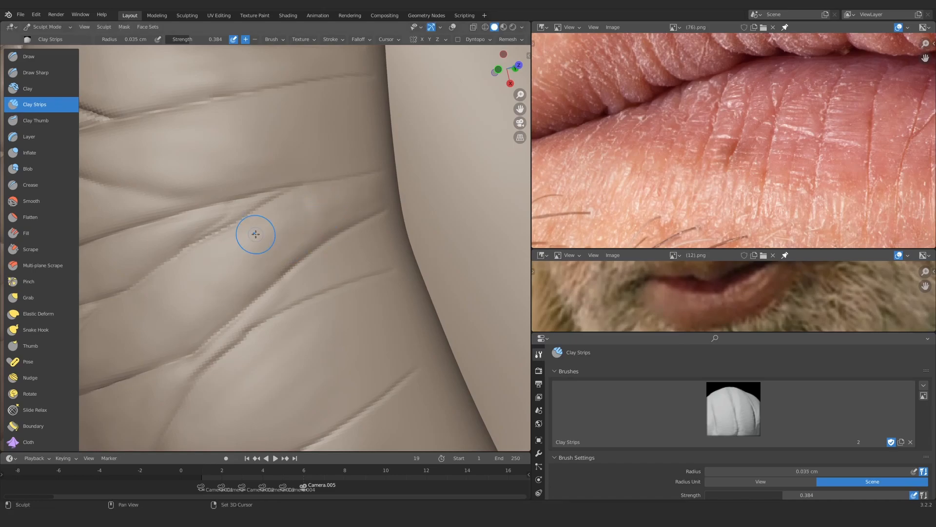
alt+drag(256, 234, 382, 219)
drag(383, 219, 382, 219)
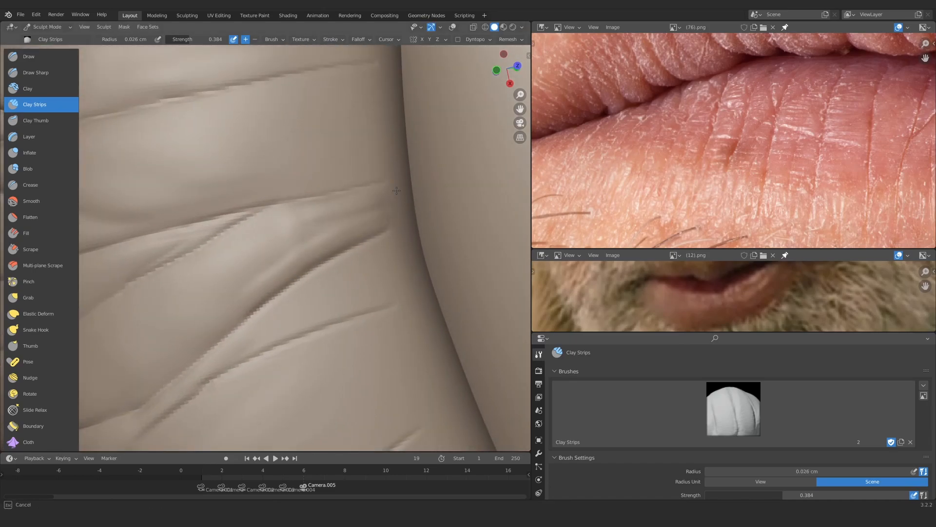
Raise the narrow wedge-shaped fold between the two converging creases near the inner rim using repeated Clay Strips strokes
key(f)
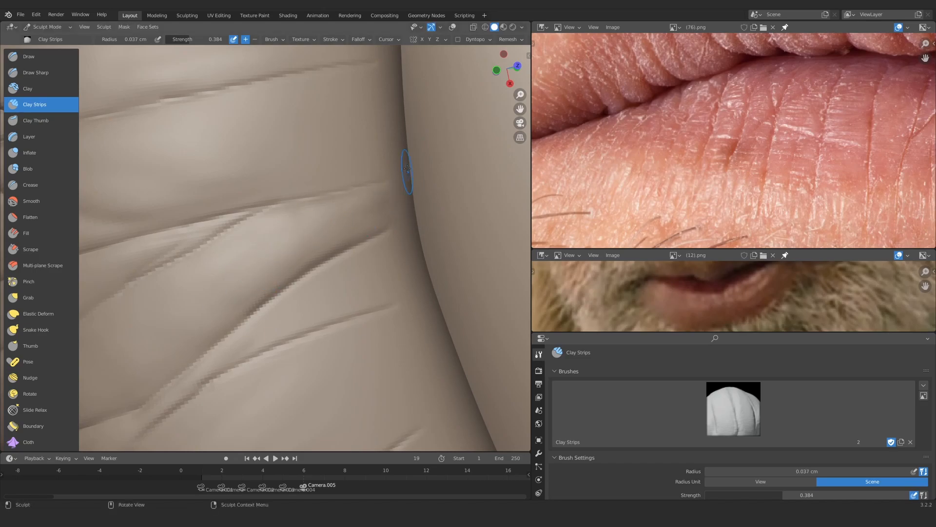
scroll(407, 169, down, 5)
scroll(299, 274, up, 6)
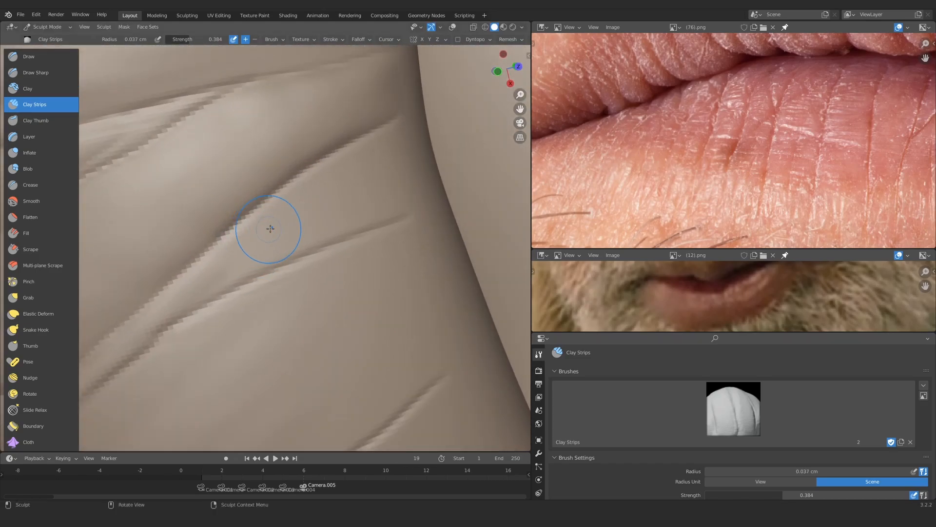
key(f)
click(262, 228)
mouse_move(301, 208)
mouse_down()
mouse_move(244, 264)
mouse_move(181, 301)
mouse_up()
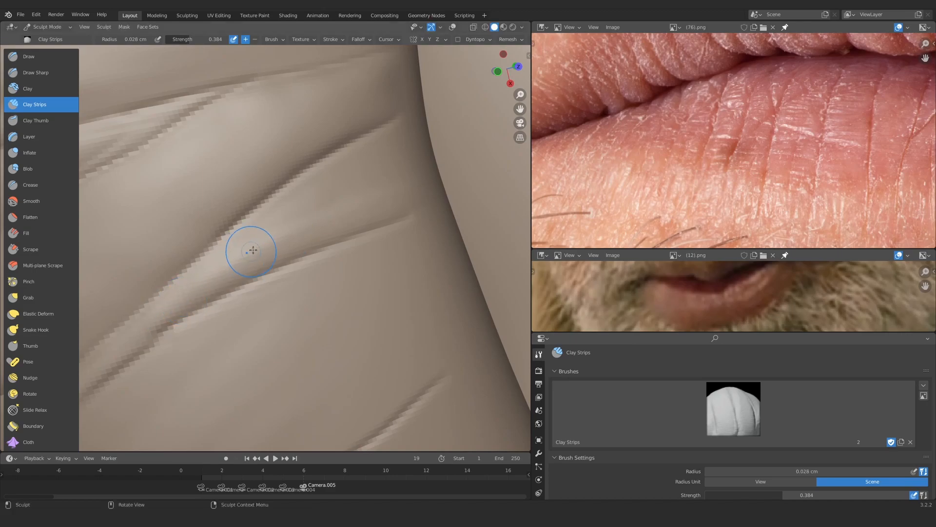
shift+middle_drag(252, 250, 165, 310)
mouse_move(229, 248)
mouse_down()
mouse_move(156, 305)
mouse_move(190, 280)
mouse_up()
drag(288, 237, 204, 291)
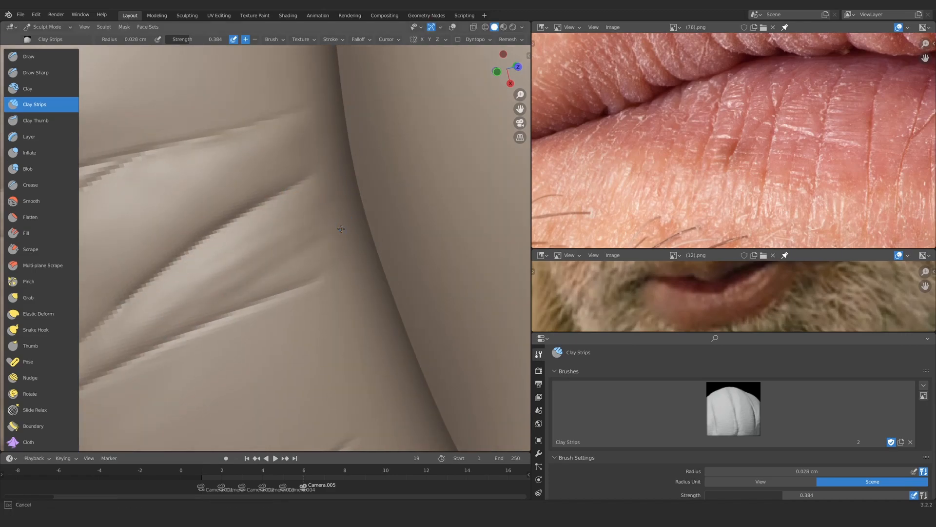
drag(342, 229, 235, 296)
drag(293, 252, 156, 319)
drag(280, 242, 214, 283)
scroll(273, 244, down, 6)
scroll(292, 209, up, 5)
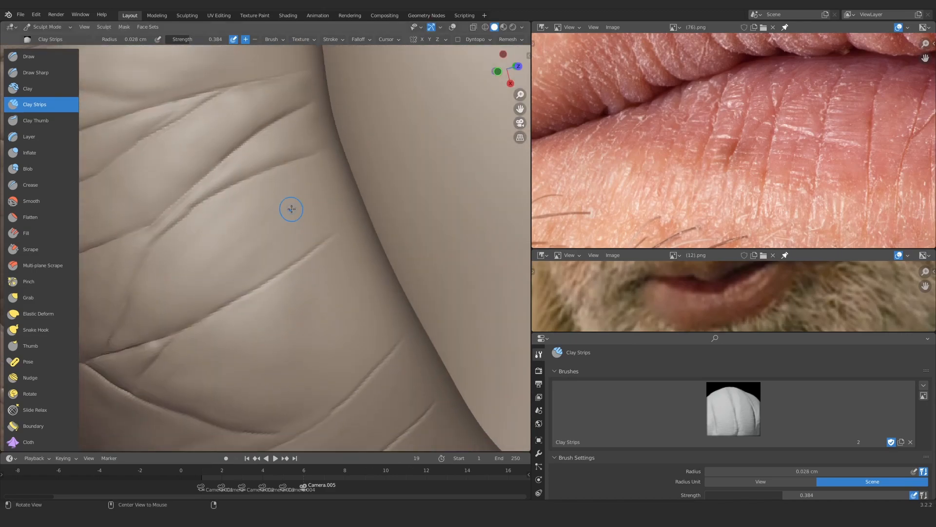
Add volume to the wider fold just below the wedge-shaped one with diagonal Clay Strips strokes
scroll(291, 208, up, 2)
drag(334, 162, 188, 241)
drag(292, 177, 153, 251)
mouse_move(322, 191)
mouse_down()
mouse_move(181, 273)
mouse_move(246, 287)
mouse_up()
drag(355, 219, 210, 327)
Fill out the broad folds near the inner rim with Clay Strips at a 0.057 cm radius, undoing the last two strokes
key(f)
click(241, 299)
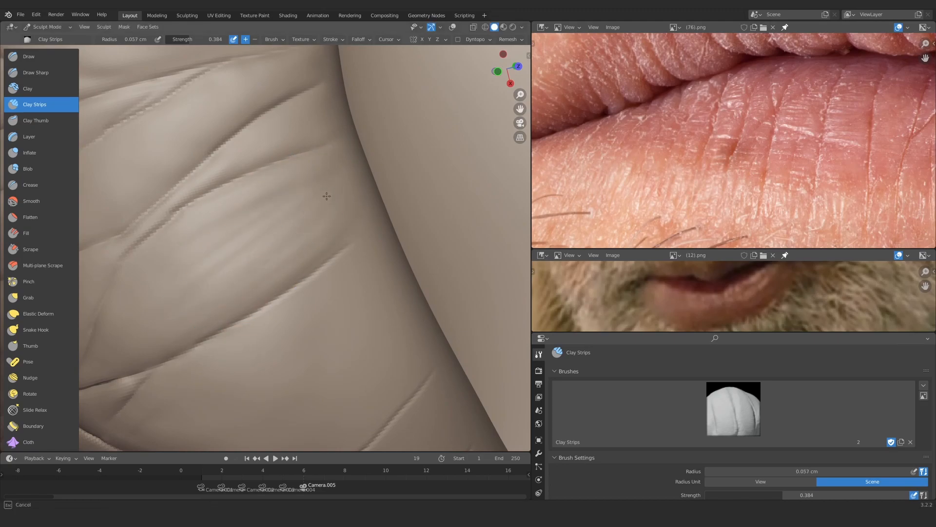
mouse_move(320, 192)
middle_down()
mouse_move(268, 268)
mouse_move(313, 173)
middle_up()
drag(313, 172, 246, 237)
drag(315, 218, 232, 278)
mouse_move(334, 254)
mouse_down()
mouse_move(256, 336)
mouse_move(237, 302)
mouse_up()
drag(322, 183, 302, 196)
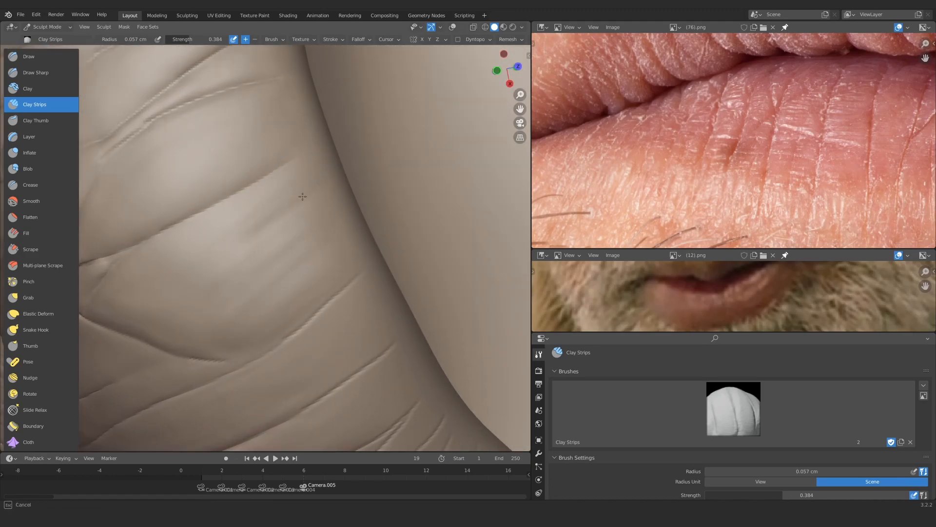
key(ctrl+z)
key(ctrl+z)
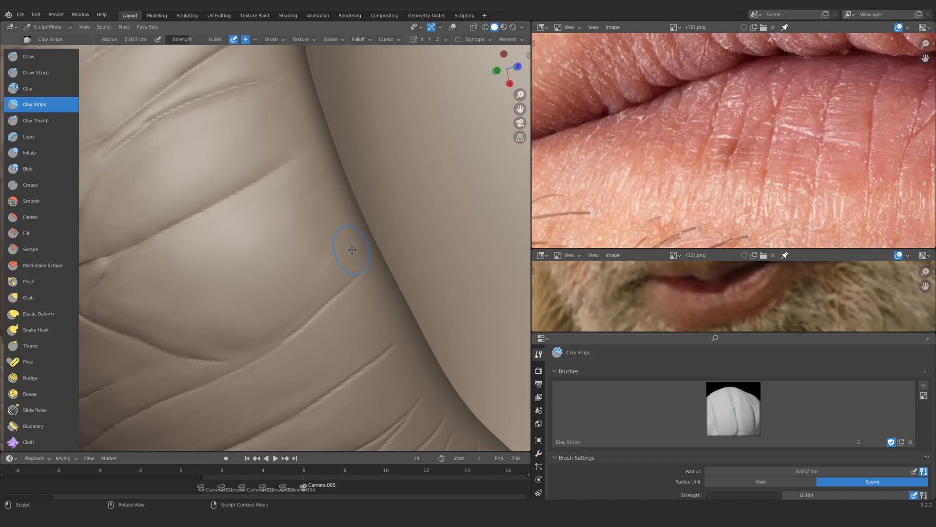
Build up the surface along the crease beneath the large bulging fold with Clay Strips at a 0.02 cm radius
mouse_move(352, 249)
ctrl+middle_down()
mouse_move(215, 159)
mouse_move(293, 228)
ctrl+middle_up()
key(f)
click(266, 228)
drag(171, 196, 165, 198)
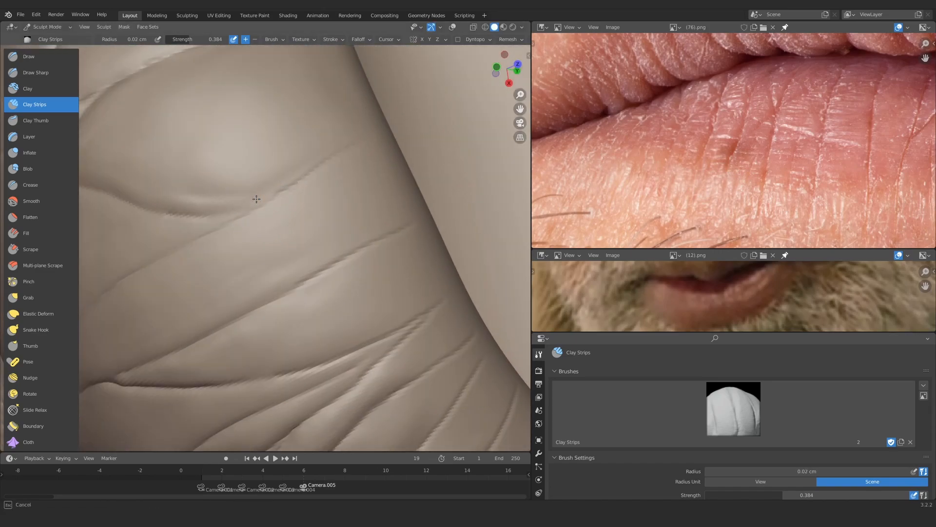
mouse_move(257, 199)
mouse_down()
mouse_move(295, 170)
mouse_move(201, 192)
mouse_move(360, 117)
mouse_up()
Raise the upper part of the long diagonal fold below the large bulge with resized Clay Strips strokes toward the rim
key(f)
click(293, 175)
shift+middle_drag(243, 237, 320, 221)
key(f)
click(292, 229)
drag(249, 254, 359, 201)
mouse_move(373, 193)
shift+middle_down()
mouse_move(253, 221)
mouse_move(302, 209)
shift+middle_up()
drag(273, 229, 380, 153)
mouse_move(375, 239)
mouse_down()
mouse_move(376, 177)
mouse_move(312, 266)
mouse_move(374, 202)
mouse_up()
Thicken the long diagonal fold below the large bulge with broad Clay Strips strokes at a 0.062 cm radius
key(f)
click(321, 262)
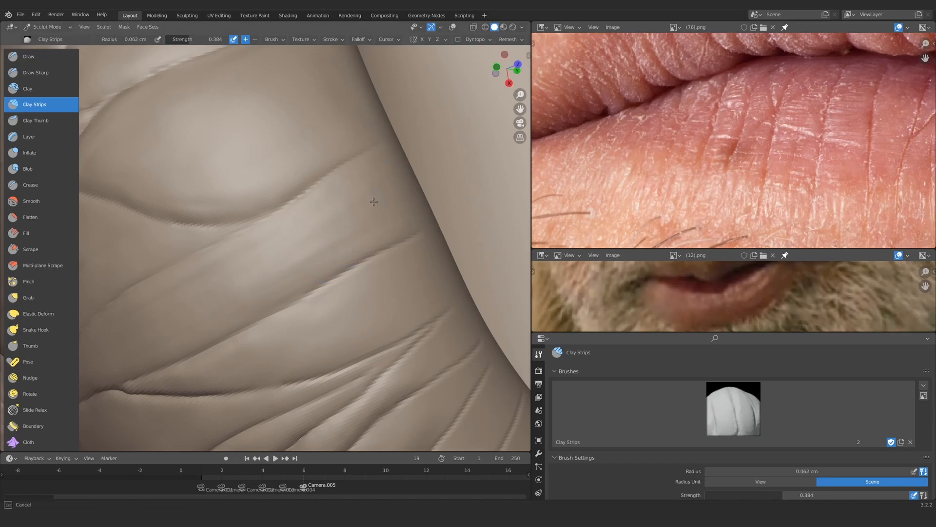
drag(244, 284, 358, 212)
drag(358, 212, 374, 205)
Build up the next tapering fold above the cluster of fine creases with Clay Strips at a 0.033 cm radius
shift+middle_drag(343, 312, 272, 206)
scroll(271, 207, down, 1)
scroll(272, 207, up, 2)
key(f)
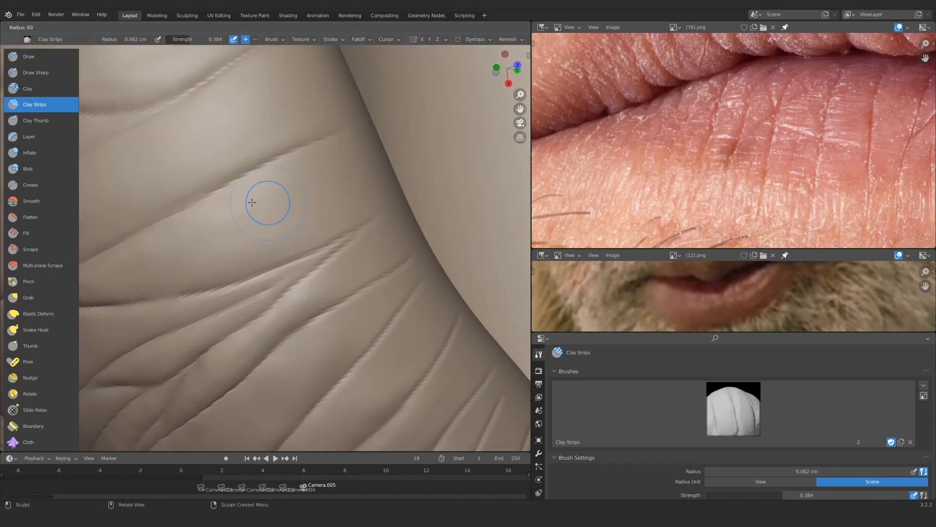
click(286, 203)
drag(310, 172, 181, 228)
drag(366, 169, 323, 223)
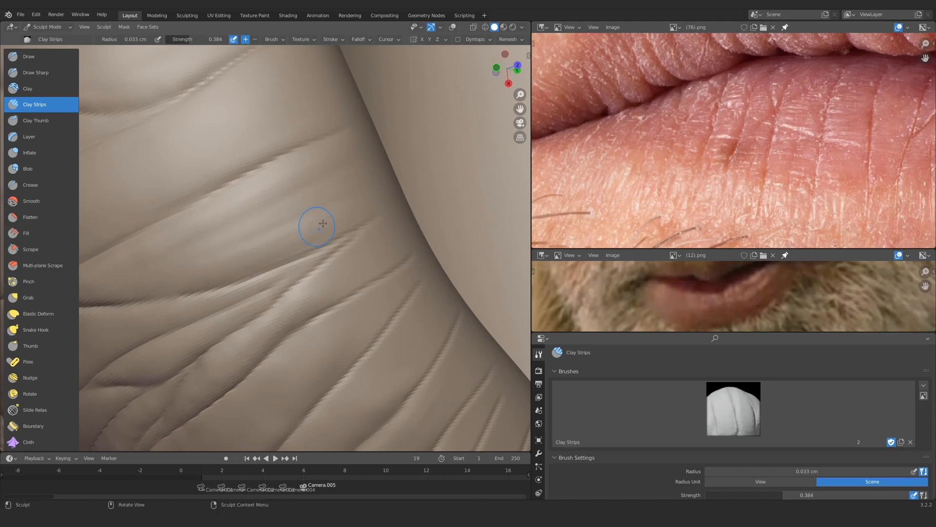
mouse_move(217, 265)
mouse_down()
mouse_move(372, 172)
mouse_move(248, 229)
mouse_up()
Refine the volume of the tapering fold above the fine crease cluster with resized Clay Strips strokes
key(f)
click(283, 214)
mouse_move(246, 230)
mouse_down()
mouse_move(207, 238)
mouse_move(210, 229)
mouse_up()
mouse_move(213, 225)
mouse_down()
mouse_move(347, 170)
mouse_move(306, 208)
mouse_up()
Raise the fold between the forked creases and the next diagonal crease with Clay Strips at a 0.026 cm radius
scroll(205, 273, down, 7)
scroll(244, 248, up, 8)
middle_drag(286, 224, 263, 239)
key(f)
click(268, 231)
drag(272, 227, 226, 271)
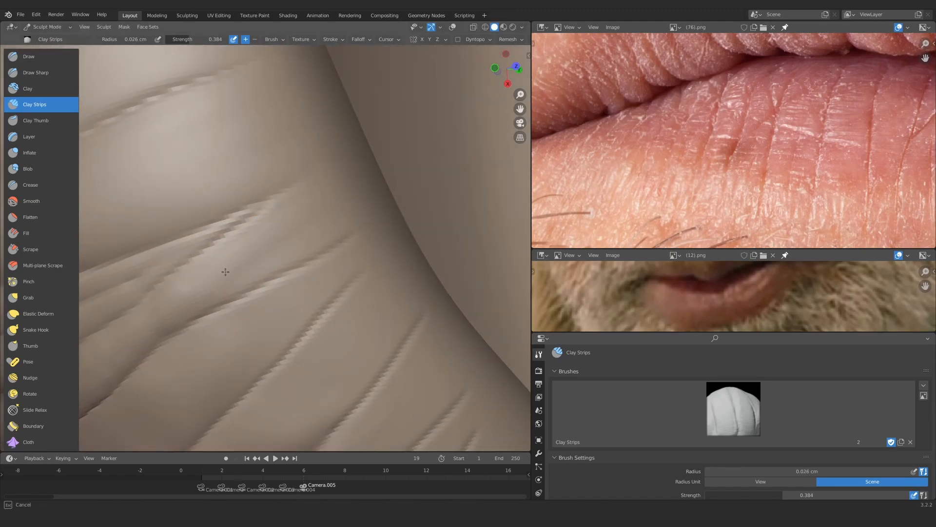
drag(348, 205, 329, 203)
Build up the next fold toward the lip corner, beneath the forked creases, with Clay Strips
scroll(263, 273, down, 8)
middle_drag(250, 297, 258, 290)
scroll(273, 244, up, 7)
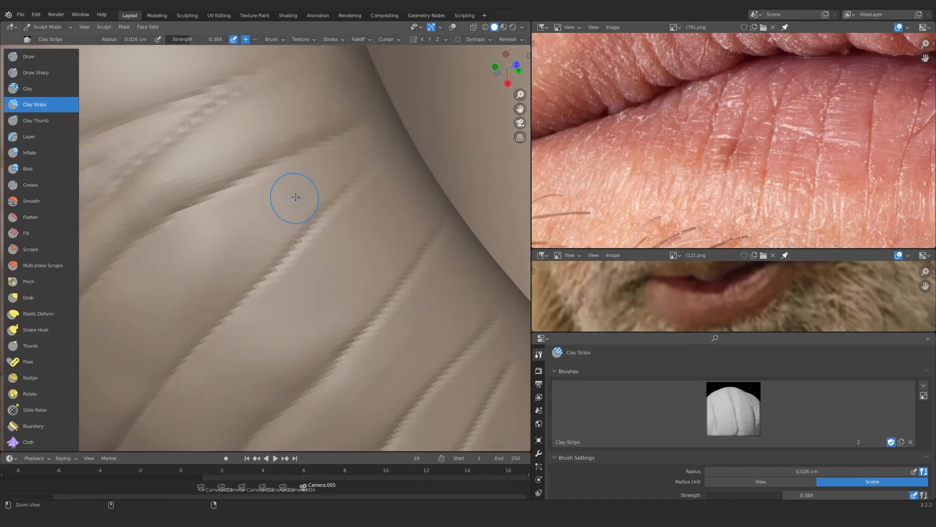
drag(234, 232, 316, 170)
Raise the next two diagonal folds toward the lip corner with Clay Strips at a 0.026 cm radius
scroll(282, 191, down, 6)
scroll(257, 217, up, 6)
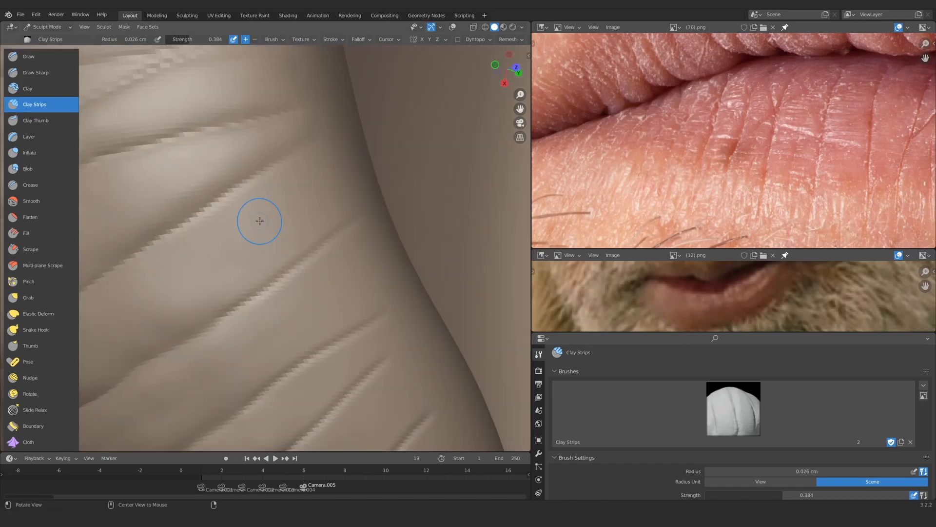
drag(158, 276, 158, 276)
scroll(264, 221, down, 2)
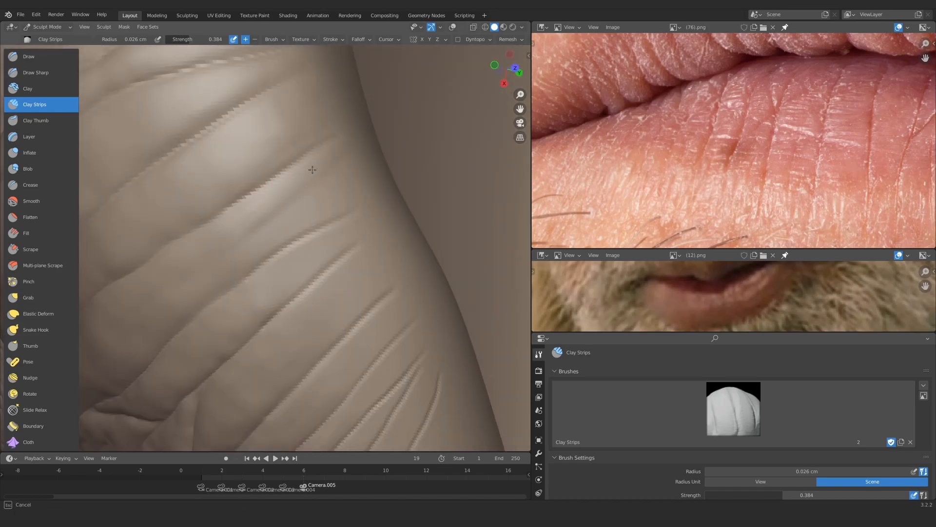
drag(312, 169, 312, 169)
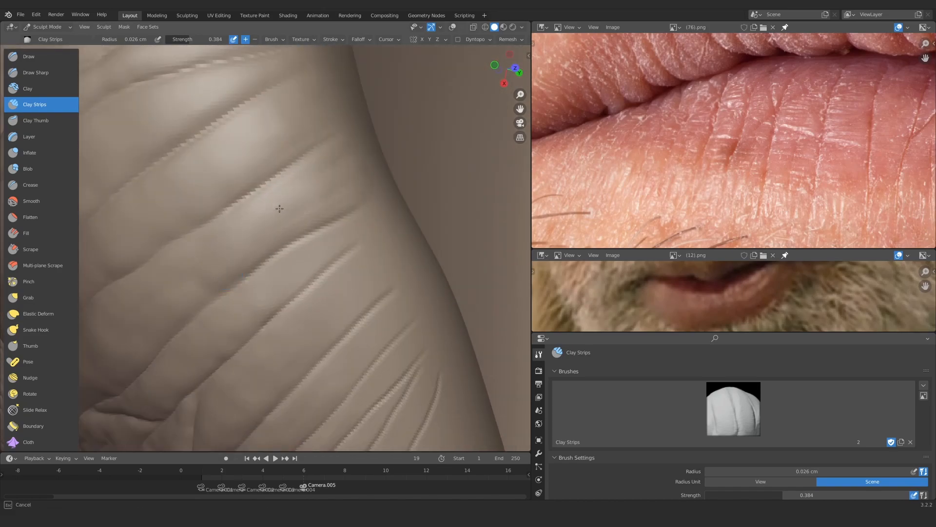
drag(279, 208, 287, 220)
Build up the narrow fold between two close diagonal creases with Clay Strips at a 0.018 cm radius
scroll(312, 251, up, 1)
mouse_move(315, 257)
mouse_down()
mouse_move(340, 236)
mouse_move(281, 297)
mouse_up()
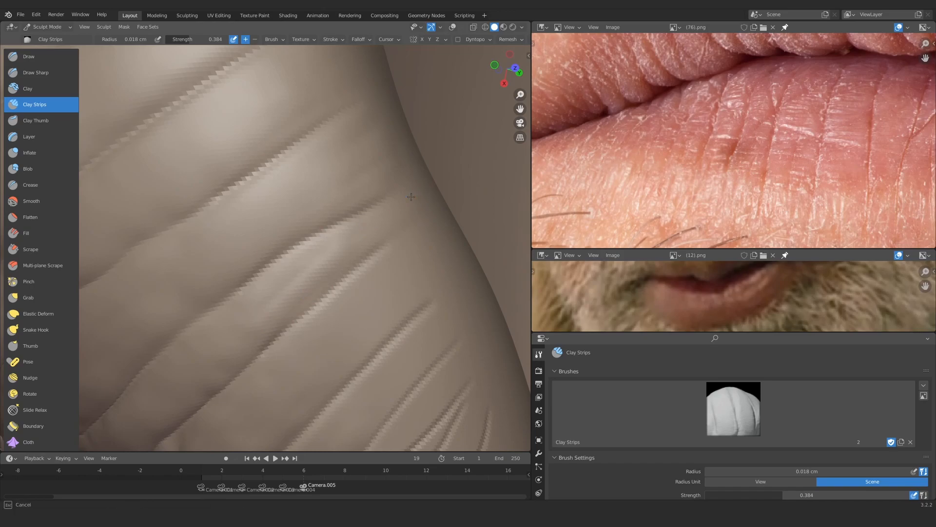
drag(411, 196, 321, 260)
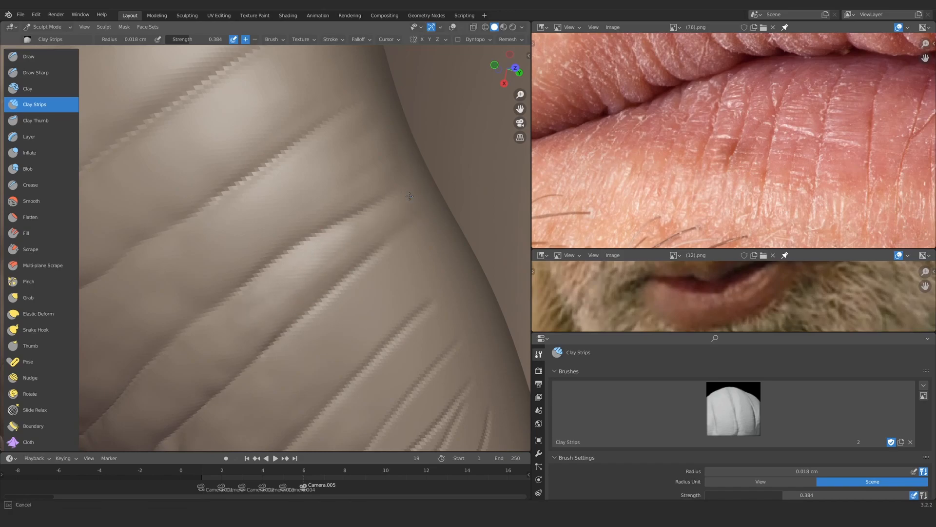
drag(409, 196, 283, 290)
Add volume to the wider fold below the narrow one with Clay Strips, starting at a 0.021 cm radius
ctrl+middle_drag(276, 295, 285, 336)
mouse_move(307, 259)
shift+middle_down()
mouse_move(255, 236)
mouse_move(264, 207)
shift+middle_up()
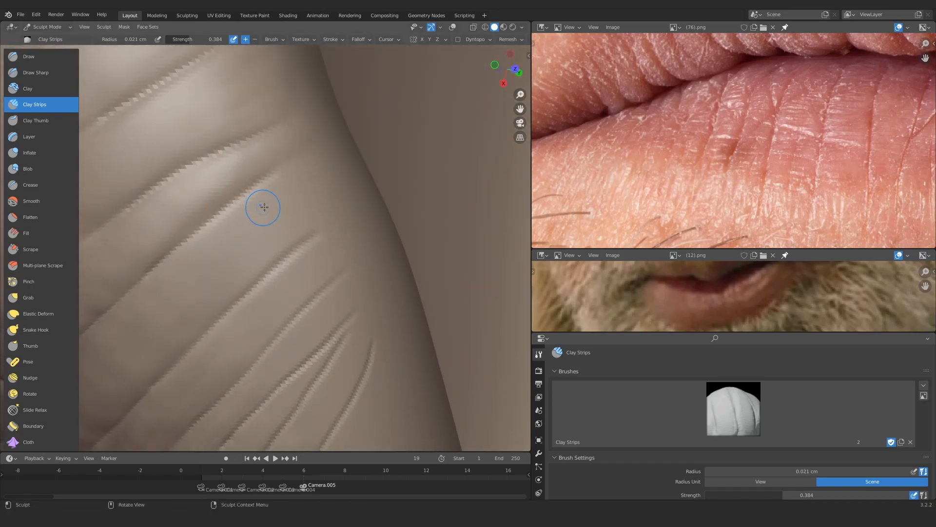
drag(323, 159, 137, 310)
drag(322, 179, 229, 266)
drag(328, 200, 261, 273)
drag(360, 178, 295, 213)
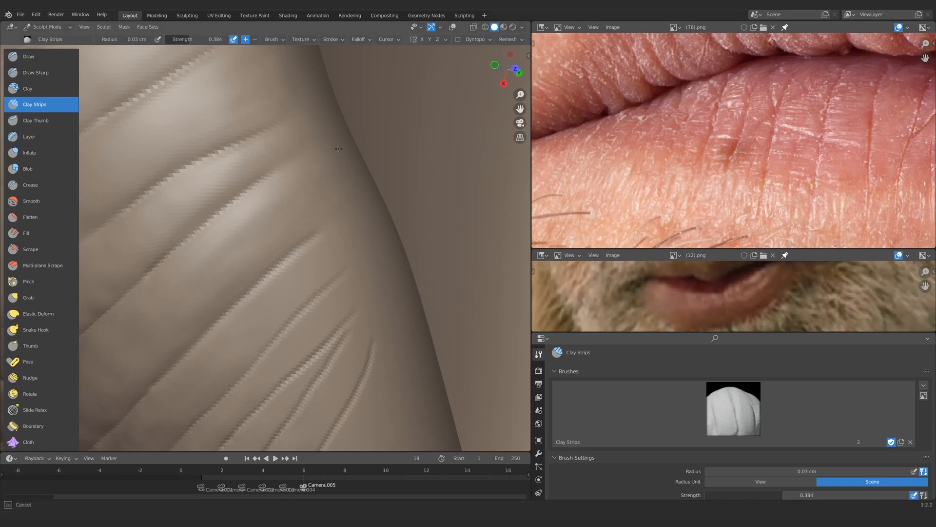
Raise the following diagonal fold above the branching fine creases with Clay Strips at a 0.022 cm radius
shift+middle_drag(226, 292, 249, 205)
key(f)
drag(303, 175, 215, 274)
drag(298, 198, 294, 202)
drag(363, 169, 307, 196)
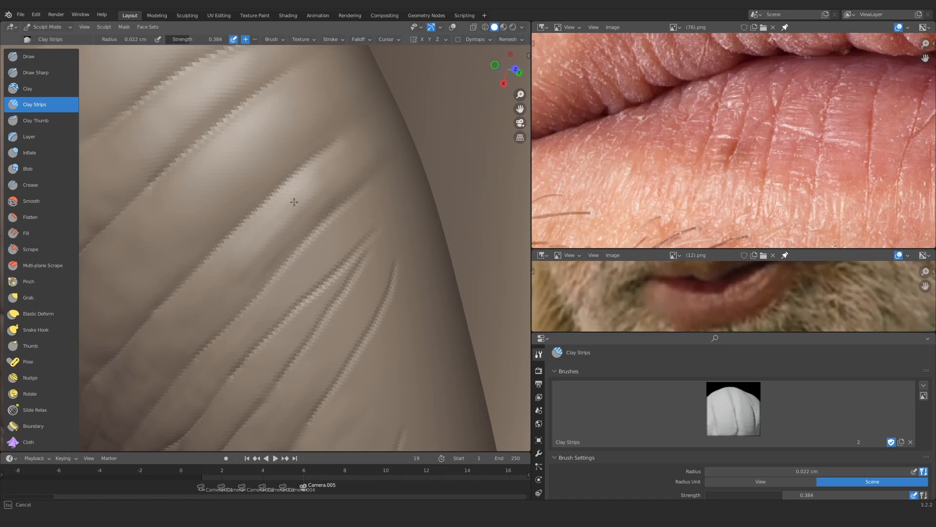
Build up the slim fold directly above the branching creases, keeping the Clay Strips radius at 0.022 cm
shift+middle_drag(382, 261, 314, 230)
drag(295, 173, 269, 203)
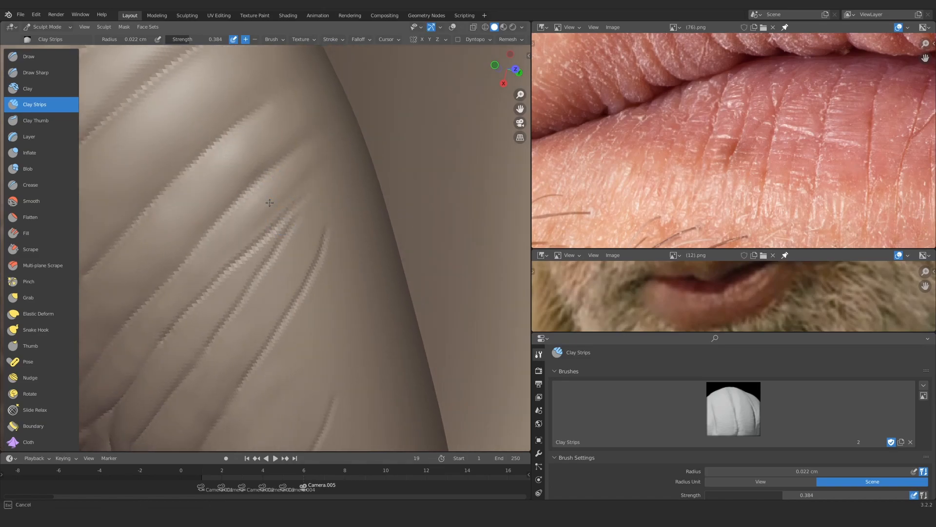
drag(303, 177, 219, 264)
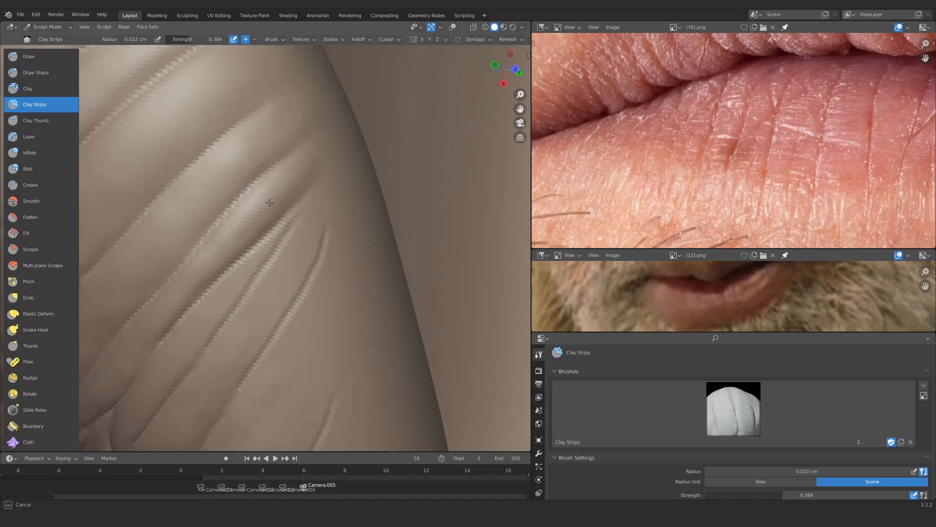
Raise the thin folds between the closely spaced branching creases with Clay Strips, reducing the radius to 0.014 cm
scroll(280, 156, down, 6)
mouse_move(280, 156)
middle_down()
mouse_move(341, 215)
mouse_move(274, 180)
middle_up()
scroll(236, 233, up, 6)
key(f)
click(227, 231)
mouse_move(306, 167)
mouse_down()
mouse_move(265, 197)
mouse_move(158, 317)
mouse_up()
key(f)
click(212, 267)
middle_drag(212, 268, 234, 256)
mouse_move(285, 214)
mouse_down()
mouse_move(228, 271)
mouse_move(221, 267)
mouse_up()
Build up the fold between the branching creases and the long curved crease with Clay Strips at a 0.022 cm radius
scroll(292, 249, down, 6)
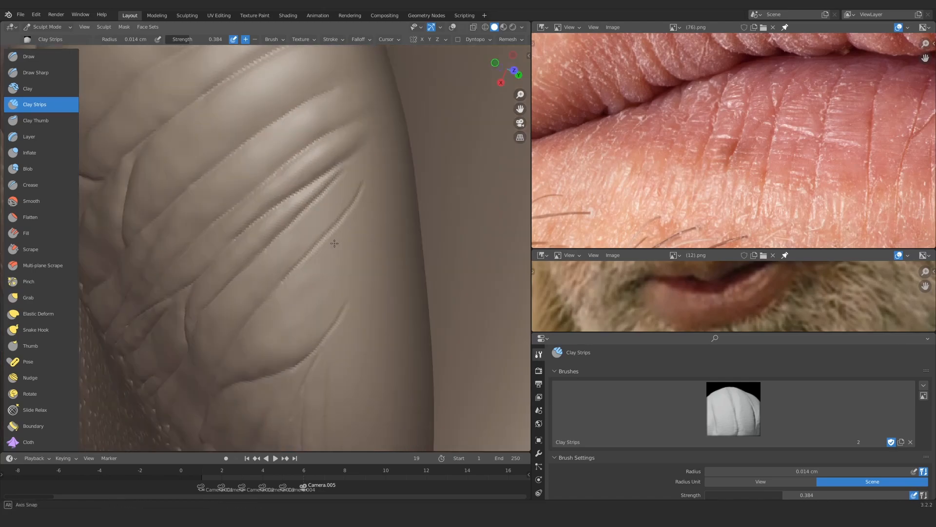
middle_drag(334, 243, 307, 224)
scroll(273, 205, up, 5)
key(f)
click(241, 188)
shift+middle_drag(243, 188, 314, 195)
drag(343, 157, 246, 244)
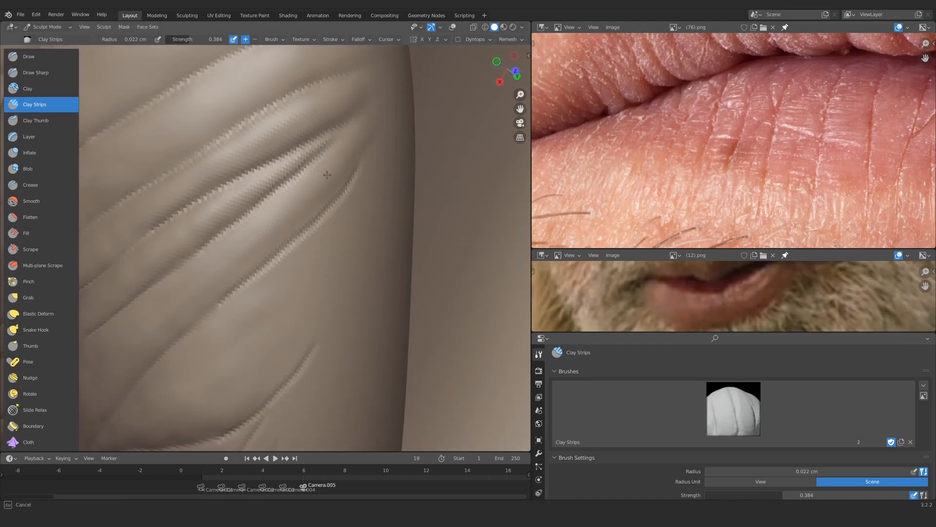
drag(327, 175, 291, 238)
Fill the tapered rim end of the fold above the long curved crease with Clay Strips at a 0.015 cm radius
scroll(273, 234, down, 5)
middle_drag(234, 225, 219, 222)
scroll(219, 222, up, 5)
key(f)
click(293, 195)
drag(364, 131, 292, 200)
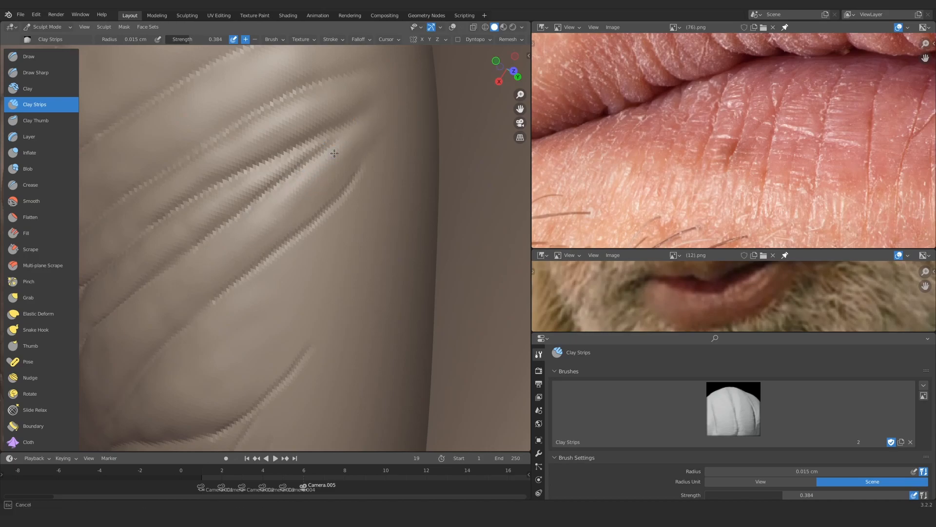
Build up the broad fold just below the long curved crease with Clay Strips at a 0.025 cm radius
scroll(254, 174, down, 5)
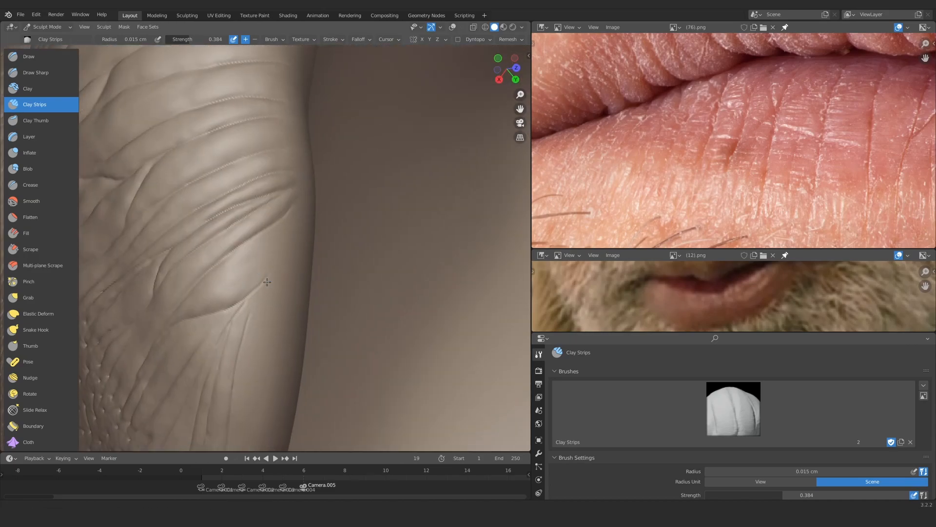
scroll(280, 177, up, 5)
key(f)
click(302, 189)
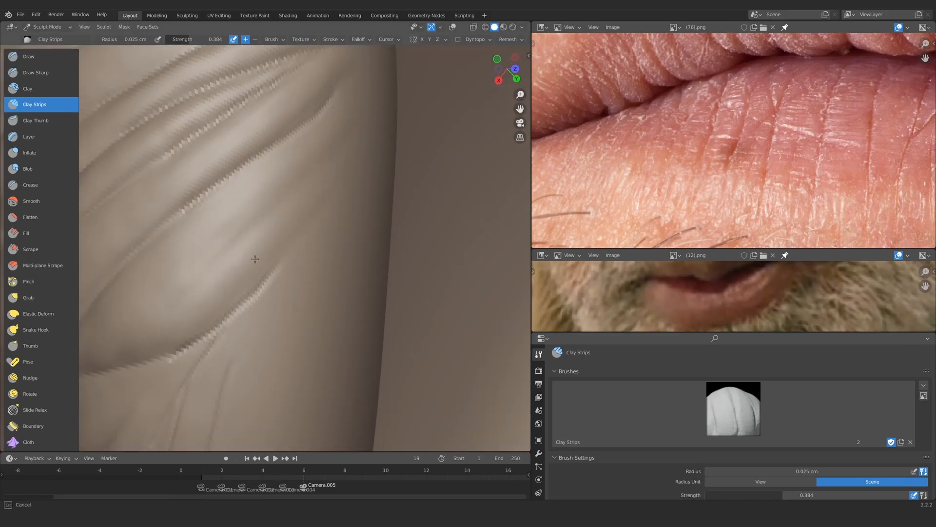
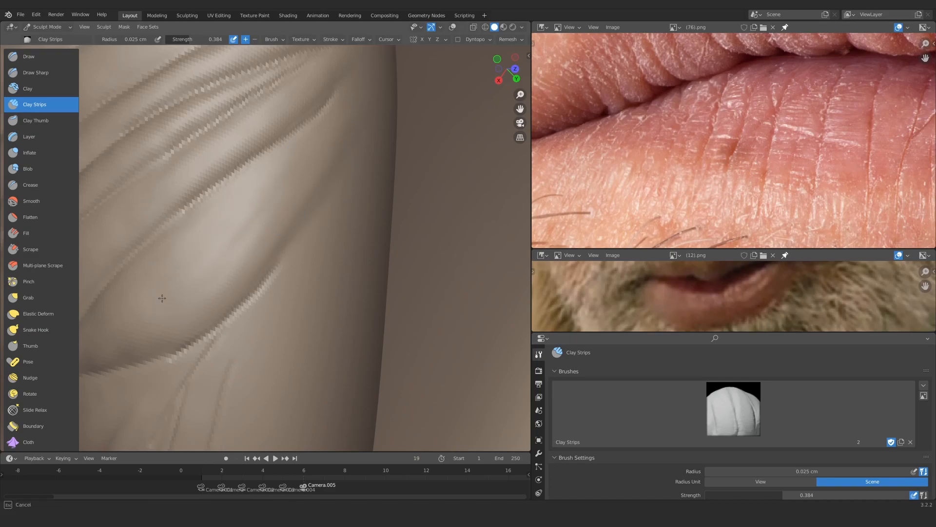
Raise the rim ends of the folds where the fine creases converge, using Clay Strips at a 0.017 cm radius
scroll(260, 232, down, 6)
mouse_move(261, 232)
middle_down()
mouse_move(253, 161)
mouse_move(213, 328)
mouse_move(279, 192)
middle_up()
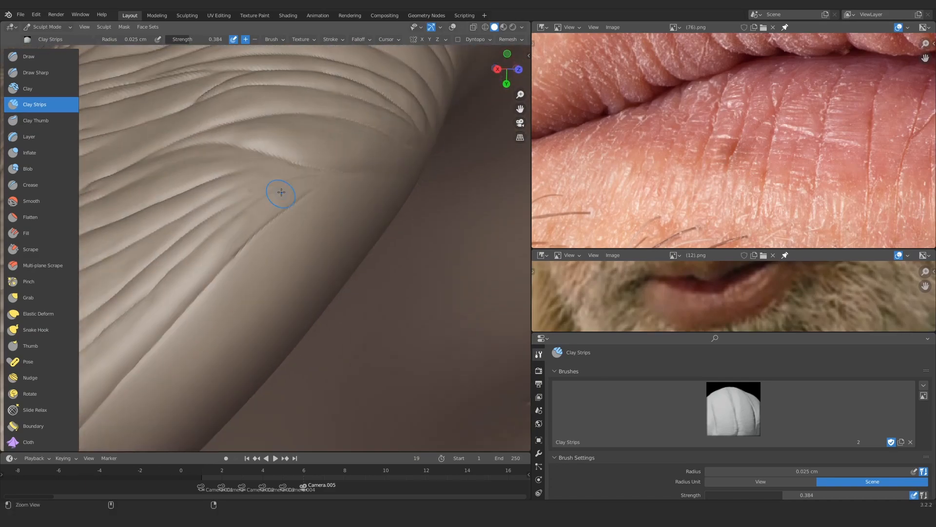
scroll(280, 193, up, 4)
key(f)
click(273, 193)
mouse_move(343, 149)
mouse_down()
mouse_move(273, 225)
mouse_move(359, 155)
mouse_up()
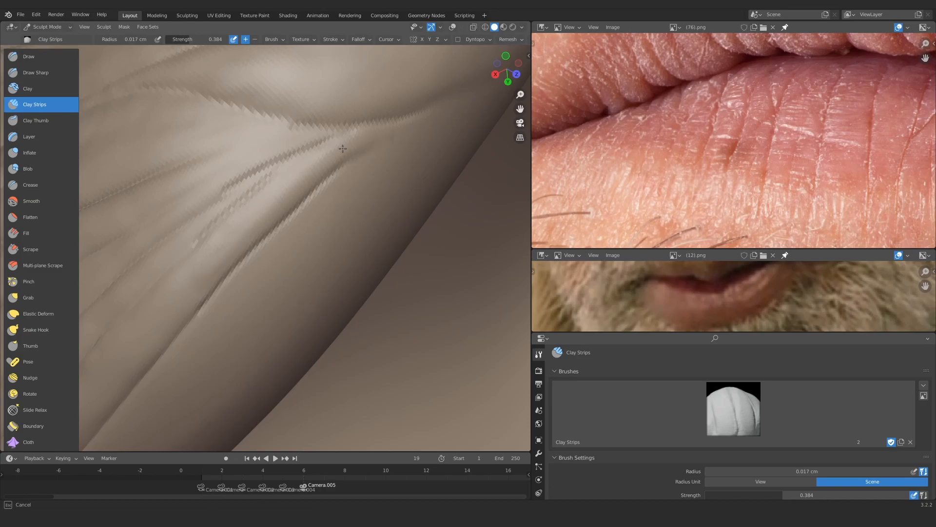
mouse_move(264, 203)
shift+middle_down()
mouse_move(344, 137)
mouse_move(304, 178)
shift+middle_up()
drag(303, 178, 258, 222)
Build up the very thin ridges between the converging creases with Clay Strips at a 0.0071 cm radius
middle_drag(292, 204, 344, 195)
scroll(345, 194, up, 3)
key(f)
click(341, 193)
drag(429, 139, 340, 187)
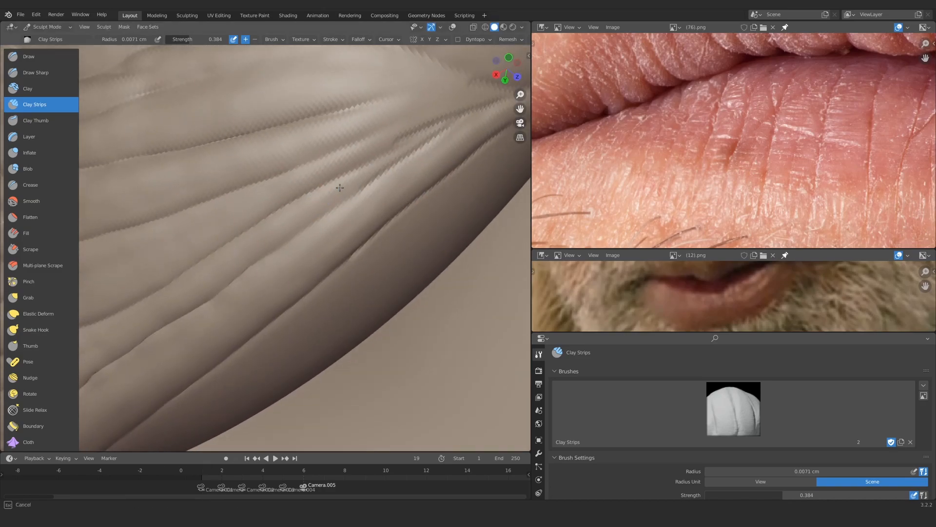
Raise the wide fold between the two long creases above the forked crease with Clay Strips at a 0.039 cm radius
mouse_move(337, 111)
ctrl+alt+mouse_down()
mouse_move(316, 197)
mouse_move(254, 302)
ctrl+alt+mouse_up()
mouse_move(253, 303)
alt+mouse_down()
mouse_move(200, 307)
mouse_move(312, 253)
alt+mouse_up()
ctrl+alt+drag(341, 293, 379, 214)
mouse_move(380, 215)
middle_down()
mouse_move(349, 147)
mouse_move(288, 165)
mouse_move(297, 201)
middle_up()
key(f)
click(312, 202)
drag(371, 158, 378, 155)
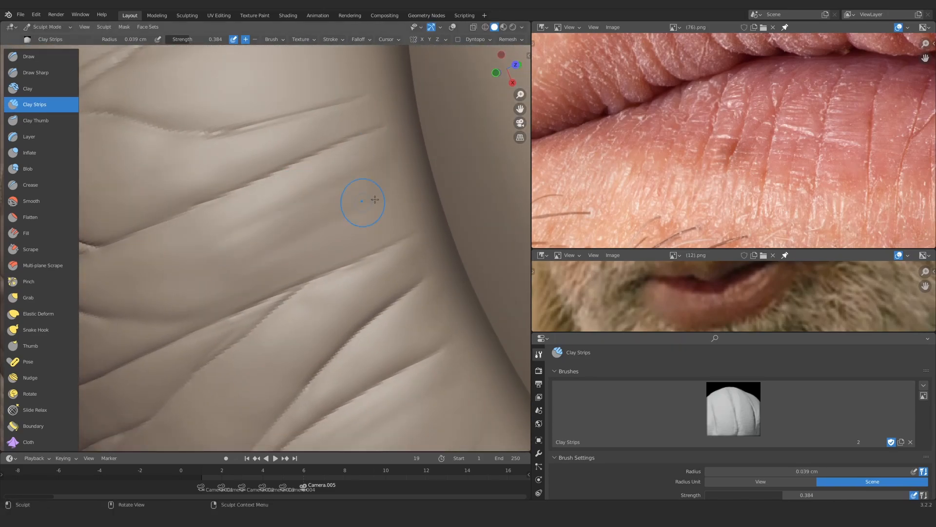
Fill out the body and rim end of the wide fold, using Clay Strips radii of 0.067 cm and 0.045 cm
key(f)
click(354, 212)
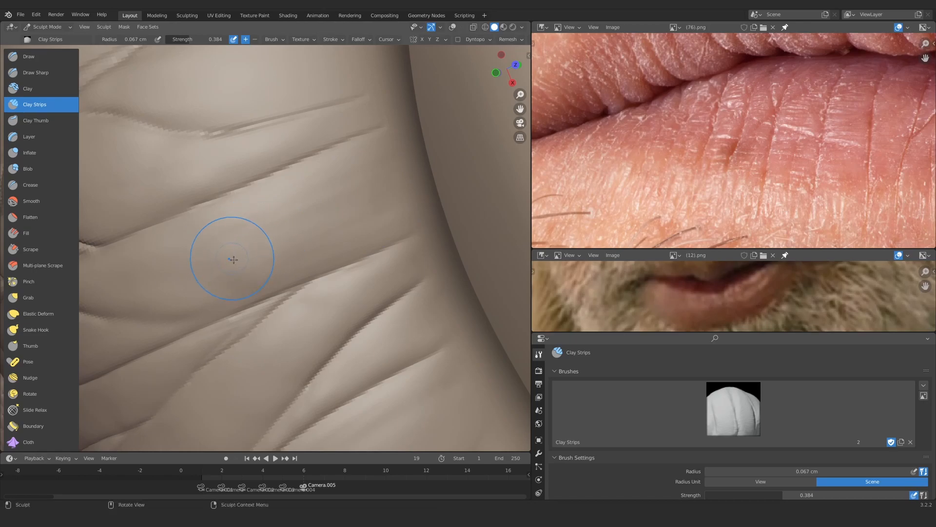
middle_drag(233, 259, 263, 255)
key(f)
click(255, 255)
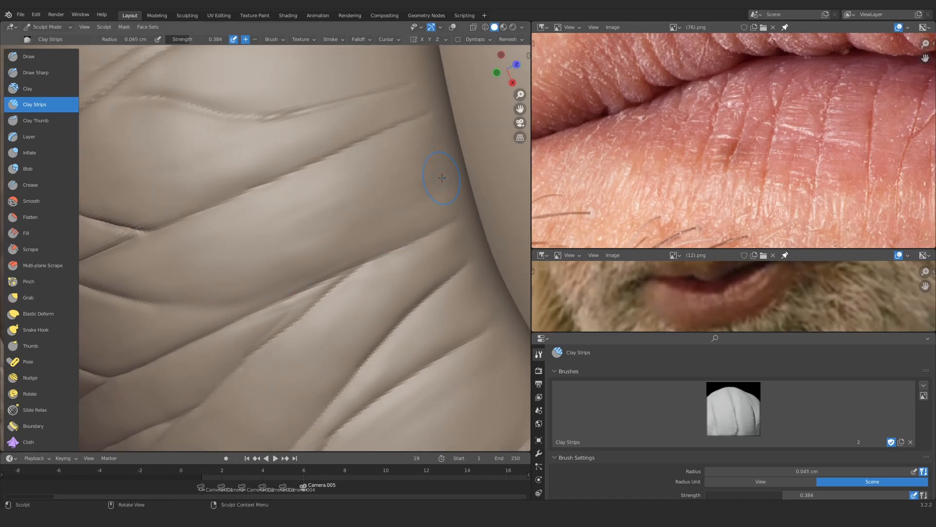
Build up the slim fold directly above the wide fold with Clay Strips at a 0.032 cm radius
middle_drag(372, 200, 370, 214)
shift+middle_drag(370, 171, 349, 214)
key(f)
click(342, 214)
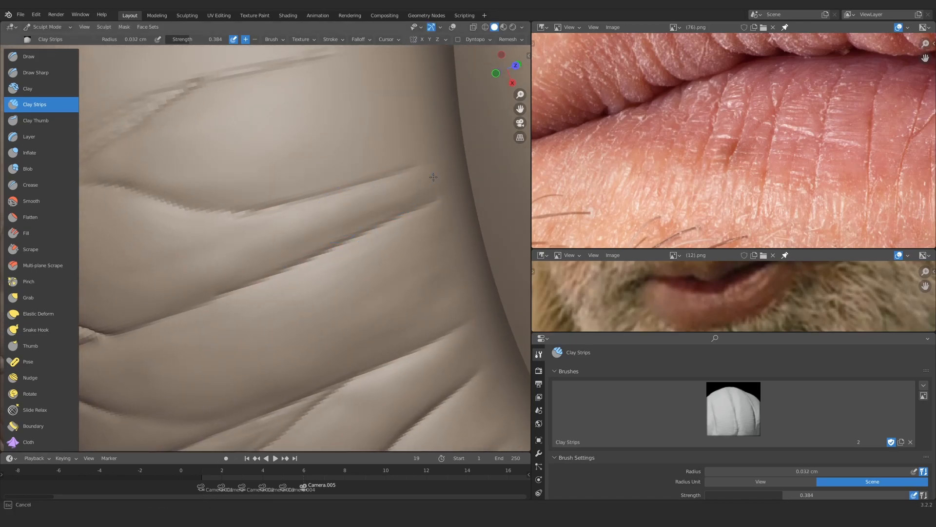
drag(376, 201, 390, 195)
Raise the upper edge of the rounded fold above the slim one with Clay Strips at a 0.033 cm radius
mouse_move(312, 234)
ctrl+middle_down()
mouse_move(286, 351)
mouse_move(278, 234)
ctrl+middle_up()
key(f)
click(309, 203)
middle_drag(309, 203, 317, 209)
mouse_move(263, 209)
mouse_down()
mouse_move(374, 151)
mouse_move(270, 215)
mouse_up()
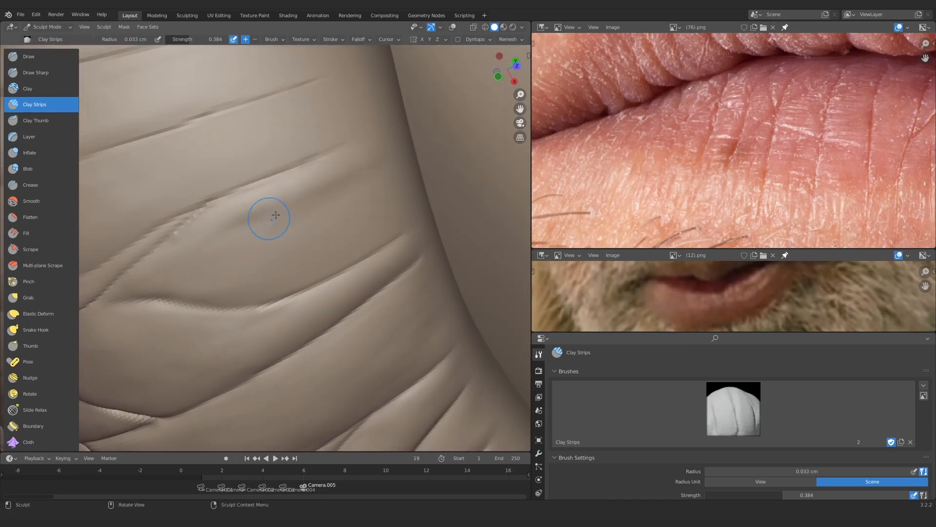
Fill out the rest of the rounded fold toward the lip rim with Clay Strips
middle_drag(269, 215, 284, 226)
key(f)
click(295, 225)
mouse_move(385, 180)
mouse_down()
mouse_move(320, 229)
mouse_move(373, 258)
mouse_move(287, 279)
mouse_move(336, 231)
mouse_move(326, 203)
mouse_up()
drag(418, 203, 390, 210)
Build up the long fold above the diagonal branching crease with Clay Strips, using a 0.041 cm radius
mouse_move(312, 176)
middle_down()
mouse_move(328, 221)
mouse_move(342, 216)
middle_up()
key(f)
click(334, 215)
drag(222, 287, 324, 230)
mouse_move(239, 222)
mouse_down()
mouse_move(190, 246)
mouse_move(265, 227)
mouse_up()
key(f)
click(271, 226)
mouse_move(405, 176)
mouse_down()
mouse_move(418, 166)
mouse_move(237, 278)
mouse_up()
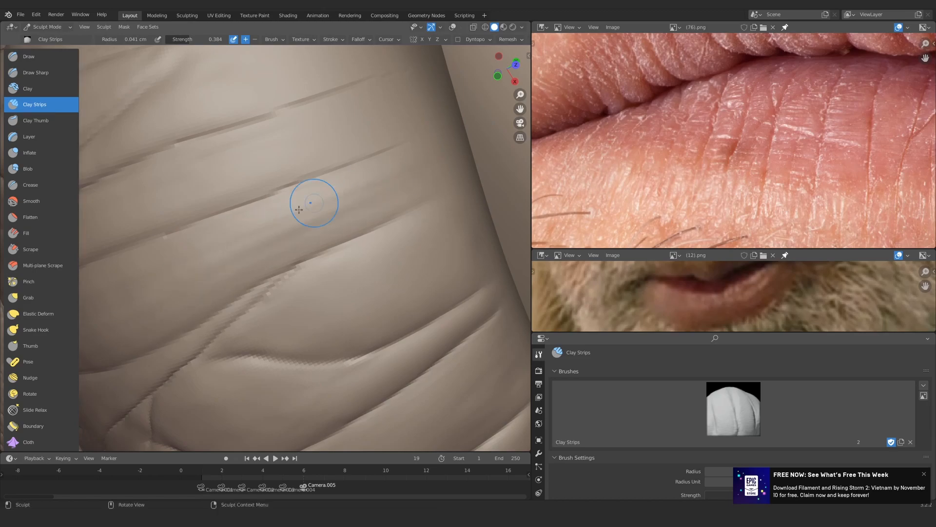
Raise the lower edge of the next fold up along its long crease with Clay Strips at a 0.024 cm radius
ctrl+middle_drag(266, 193, 266, 297)
mouse_move(273, 234)
middle_down()
mouse_move(342, 195)
mouse_move(283, 230)
middle_up()
ctrl+middle_drag(293, 273, 287, 166)
mouse_move(263, 217)
middle_down()
mouse_move(271, 223)
mouse_move(337, 170)
middle_up()
key(f)
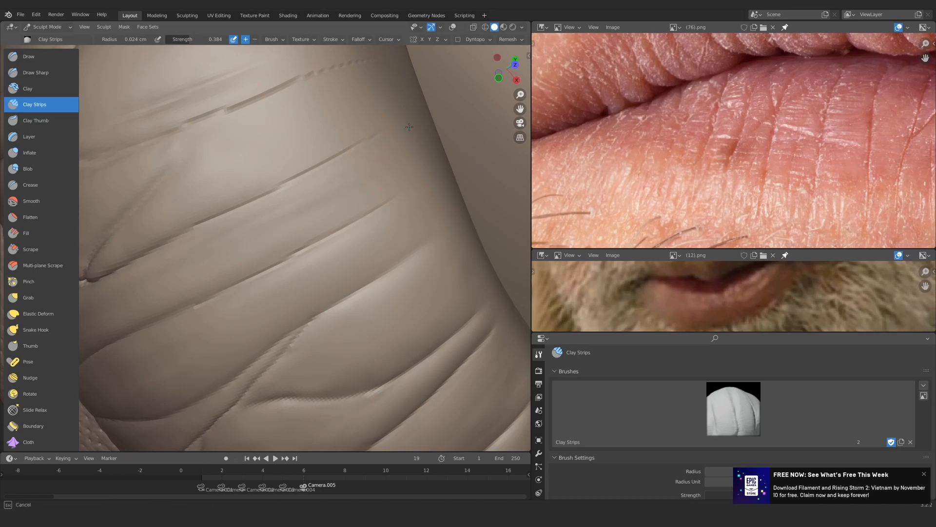
mouse_move(276, 254)
mouse_down()
mouse_move(405, 172)
mouse_move(242, 260)
mouse_up()
key(f)
click(396, 185)
mouse_move(404, 152)
mouse_down()
mouse_move(322, 188)
mouse_move(256, 249)
mouse_move(199, 271)
mouse_move(327, 192)
mouse_up()
Fill the body and rim end of that same fold with Clay Strips at a 0.036 cm radius
key(f)
click(407, 144)
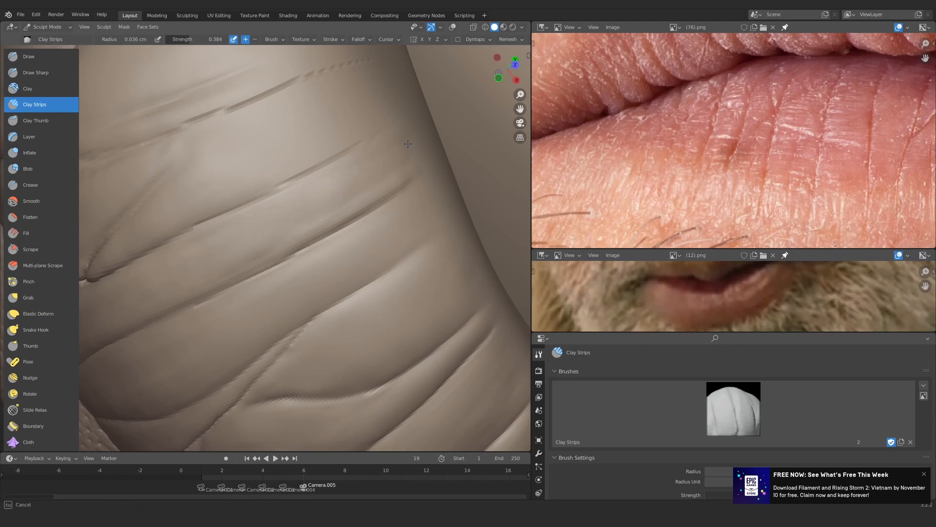
mouse_move(408, 144)
mouse_down()
mouse_move(305, 242)
mouse_move(341, 180)
mouse_up()
mouse_move(398, 154)
mouse_down()
mouse_move(411, 161)
mouse_move(342, 195)
mouse_up()
mouse_move(258, 230)
alt+mouse_down()
mouse_move(366, 184)
mouse_move(353, 190)
alt+mouse_up()
drag(371, 180, 348, 195)
mouse_move(366, 184)
alt+mouse_down()
mouse_move(263, 224)
mouse_move(345, 140)
mouse_move(265, 272)
mouse_move(252, 186)
mouse_move(309, 168)
mouse_move(360, 117)
alt+mouse_up()
Raise the upper and lower edges of the fold beneath the broken crease with Clay Strips radii of 0.021 cm and 0.025 cm
key(f)
click(326, 148)
key(f)
click(319, 159)
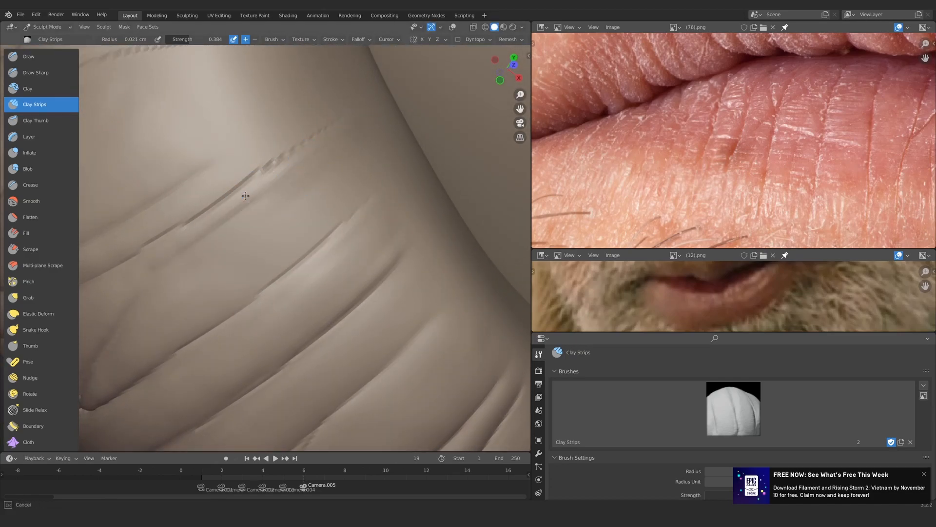
drag(245, 195, 177, 241)
key(f)
click(308, 166)
drag(371, 178, 212, 310)
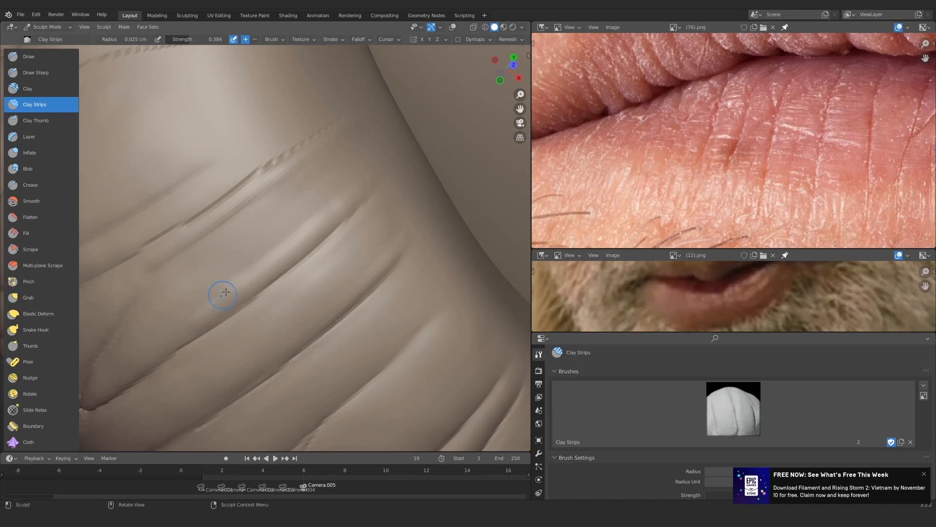
Build up a ridge along the upper side of the broken crease with Clay Strips at a 0.033 cm radius
key(f)
mouse_move(293, 195)
mouse_down()
mouse_move(259, 218)
mouse_move(287, 223)
mouse_up()
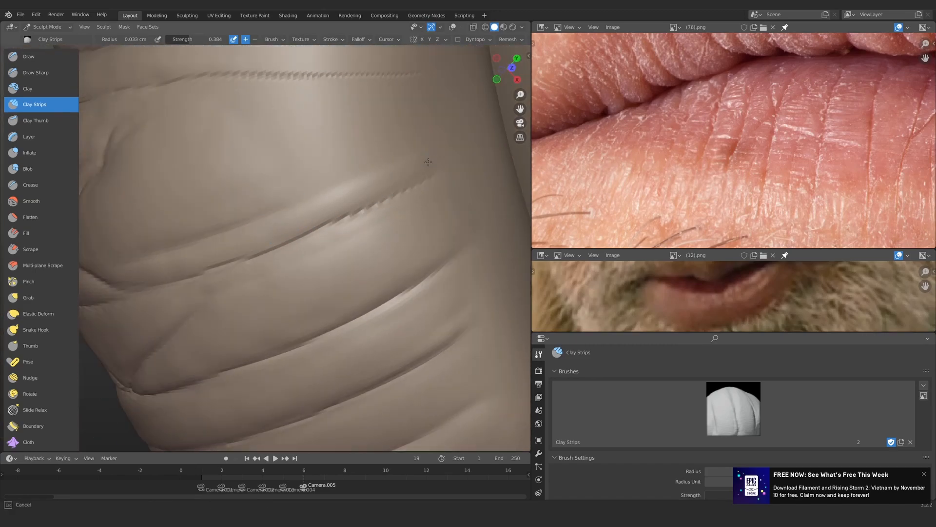
key(f)
click(342, 186)
drag(428, 162, 374, 117)
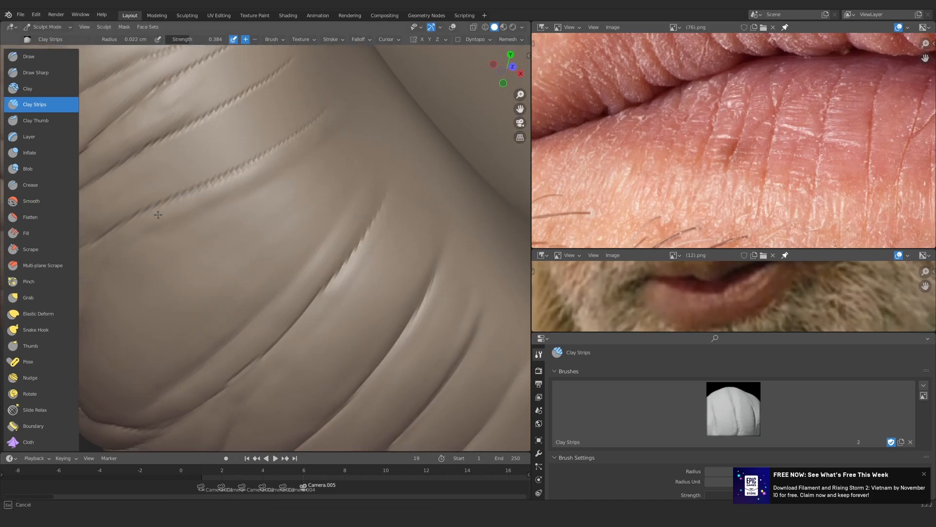
Raise the broad fold's upper edge beneath the serrated crease with Clay Strips at a 0.022 cm radius and 0.501 strength
drag(158, 215, 136, 231)
key(f)
click(293, 218)
key(shift+f)
click(299, 218)
drag(337, 119, 234, 183)
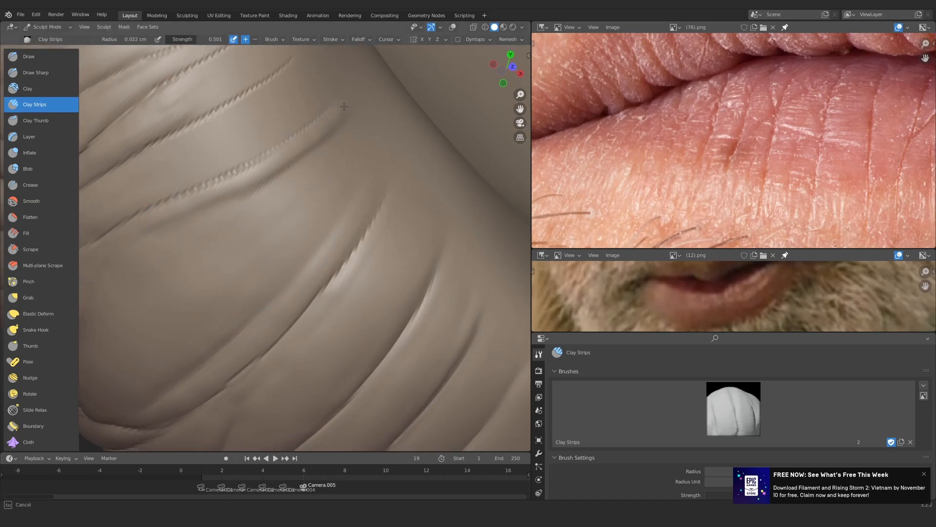
drag(168, 230, 332, 135)
Fill the middle of the broad fold with Clay Strips, enlarging the radius from 0.038 cm to 0.071 cm
mouse_move(315, 198)
mouse_down()
mouse_move(280, 237)
mouse_move(246, 334)
mouse_up()
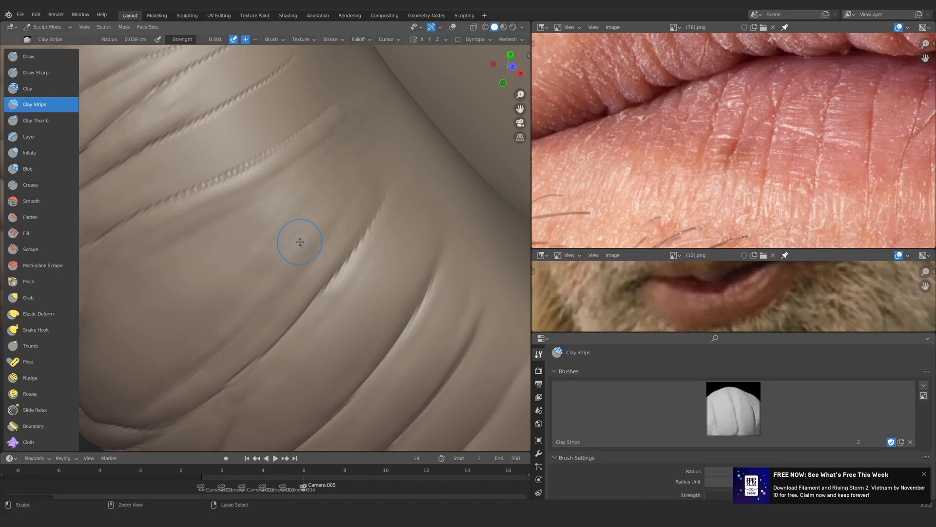
mouse_move(277, 273)
mouse_down()
mouse_move(368, 157)
mouse_move(292, 209)
mouse_move(272, 186)
mouse_move(210, 254)
mouse_up()
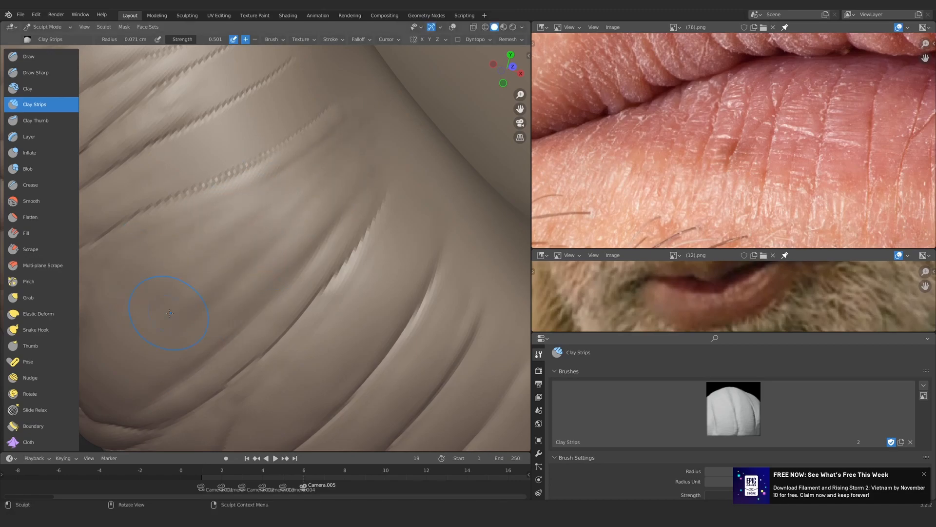
key(f)
click(187, 314)
drag(202, 305, 181, 336)
Even out the broad fold's volume up to the lip rim with Clay Strips radii of 0.064 cm and 0.079 cm
key(f)
click(244, 253)
drag(244, 231, 331, 134)
drag(304, 203, 369, 123)
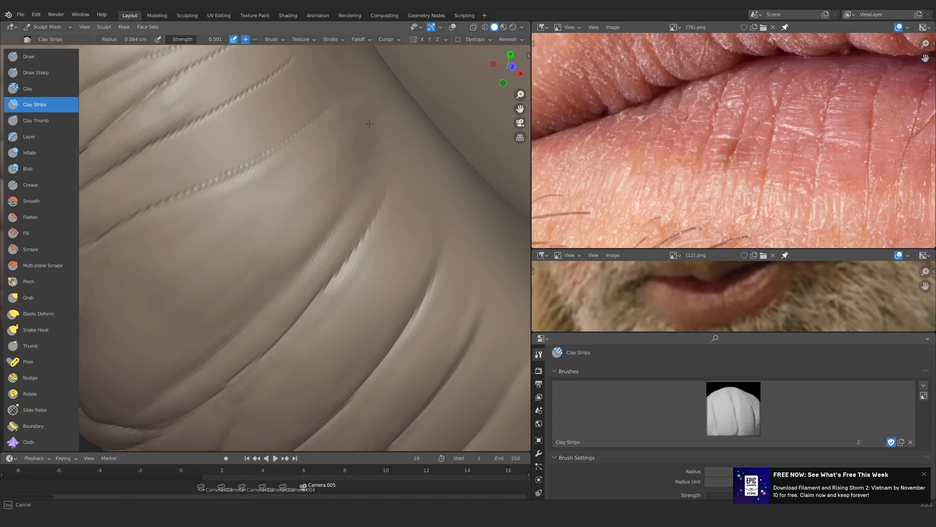
middle_drag(170, 252, 219, 249)
scroll(272, 240, down, 5)
scroll(272, 241, up, 4)
drag(243, 244, 211, 277)
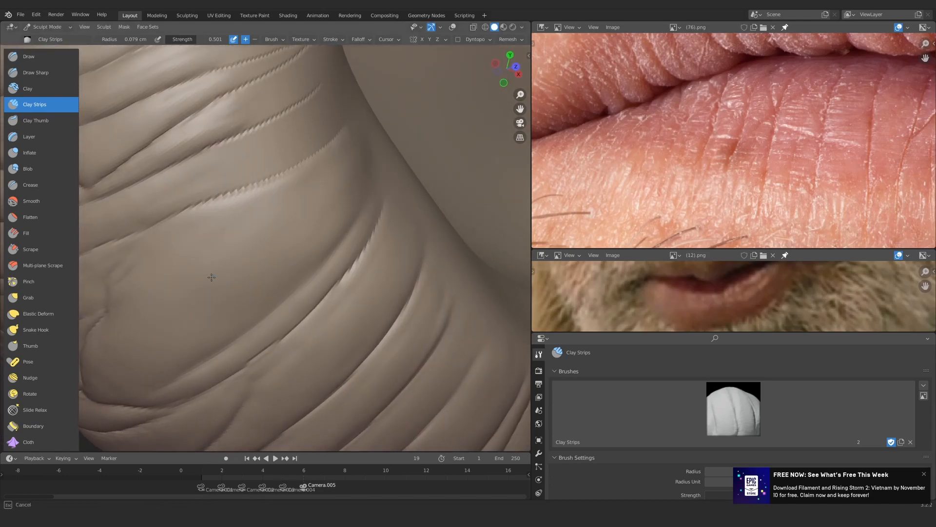
Raise the edges of the fold directly above the broad fold with Clay Strips at a 0.027 cm radius
scroll(244, 293, down, 3)
middle_drag(259, 305, 236, 302)
scroll(273, 244, up, 4)
key(f)
click(292, 215)
drag(173, 256, 360, 132)
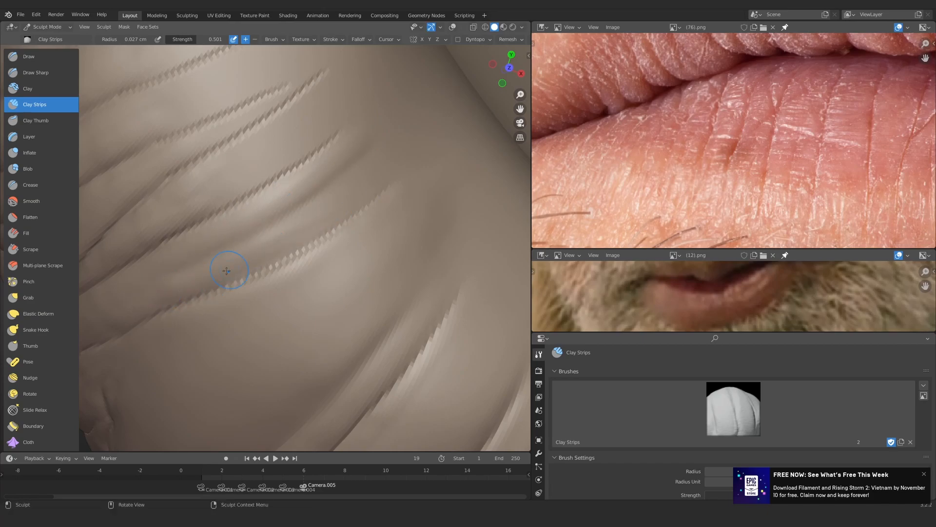
drag(227, 271, 335, 205)
Fill the center and rim end of the fold above the broad fold with Clay Strips at a 0.037 cm radius
key(f)
click(344, 213)
middle_drag(341, 213, 335, 207)
mouse_move(317, 190)
mouse_down()
mouse_move(186, 271)
mouse_move(247, 215)
mouse_up()
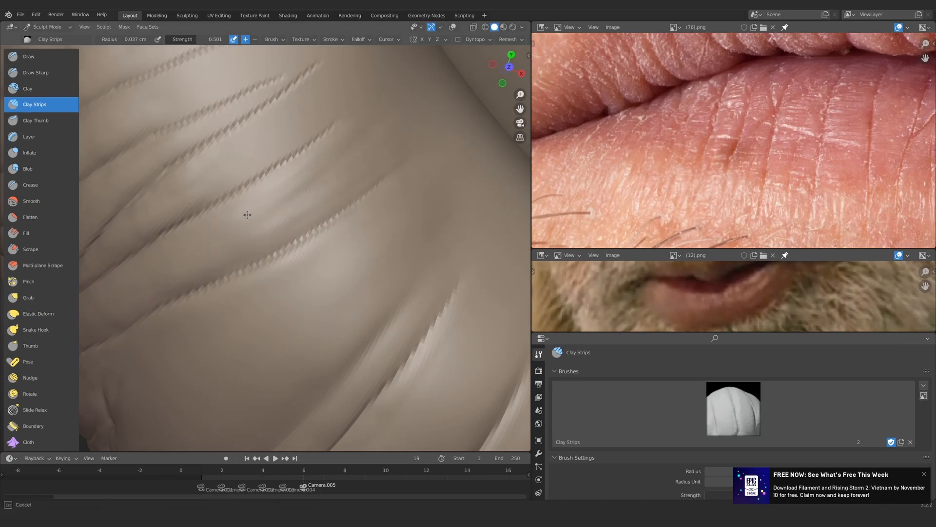
drag(297, 200, 365, 158)
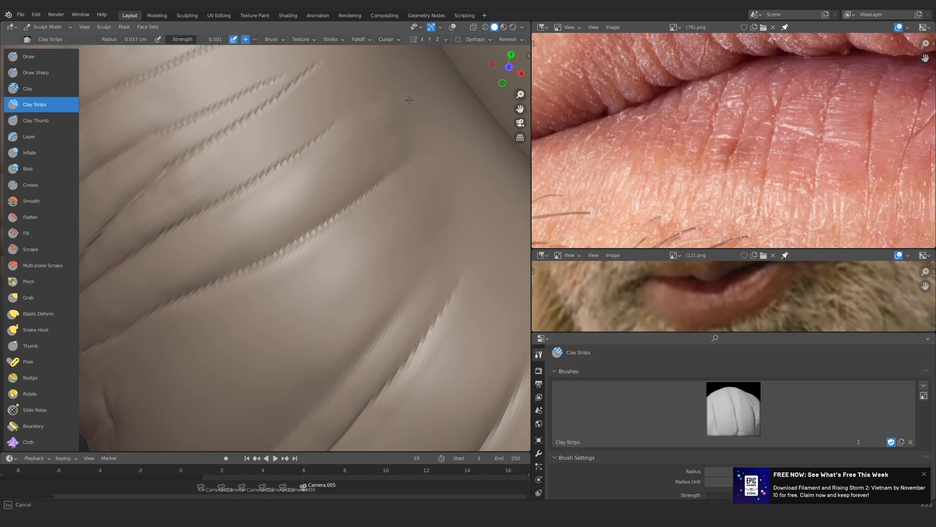
drag(409, 101, 414, 99)
Build up the next fold, just below the pair of closely spaced creases, with Clay Strips at a 0.025 cm radius
scroll(292, 251, down, 5)
scroll(273, 217, up, 5)
key(f)
click(265, 213)
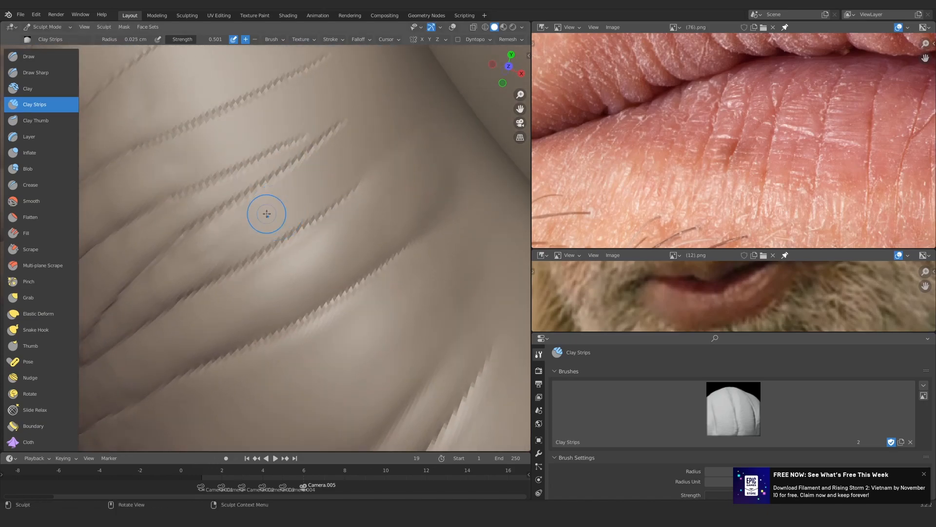
drag(236, 233, 303, 196)
drag(236, 233, 236, 233)
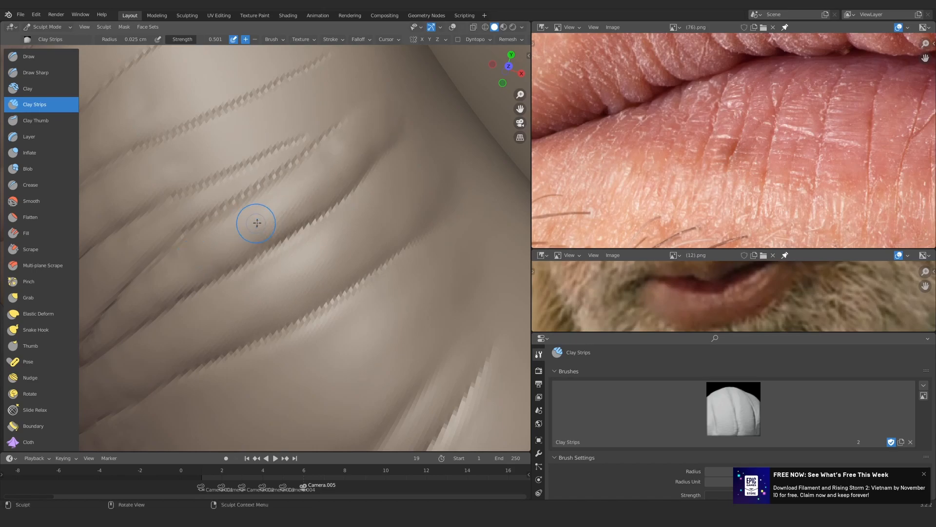
Raise the thin ridge between the two closely spaced creases with Clay Strips at a 0.017 cm radius
shift+middle_drag(236, 184, 268, 192)
scroll(268, 192, up, 1)
key(f)
click(268, 192)
drag(234, 212, 336, 158)
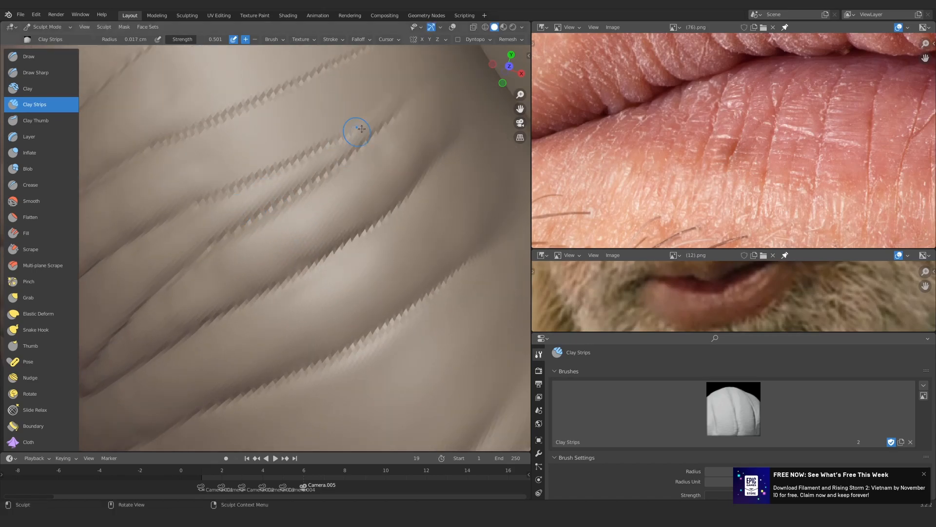
drag(245, 197, 333, 157)
drag(247, 207, 337, 155)
Build up the fold above the closely spaced crease pair with Clay Strips at a 0.037 cm radius
shift+middle_drag(259, 141, 268, 211)
key(f)
click(268, 211)
drag(192, 247, 401, 155)
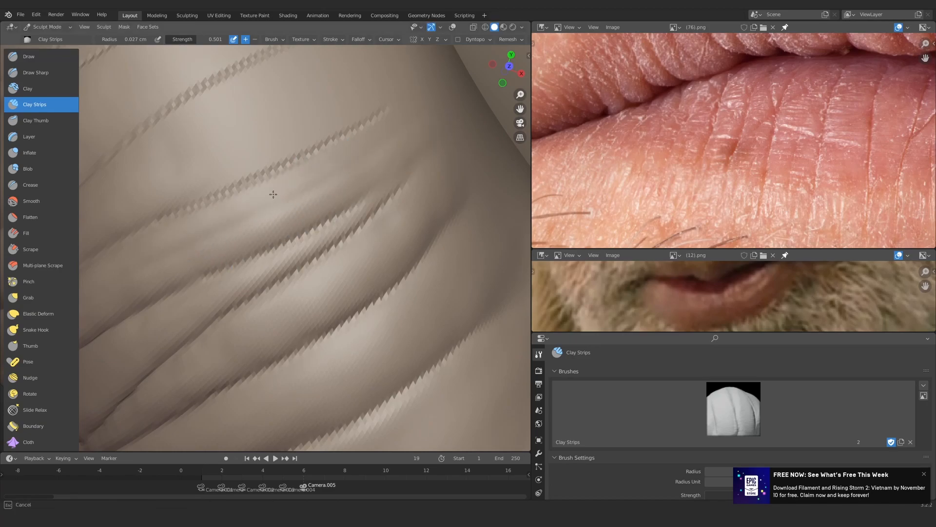
drag(273, 194, 303, 184)
mouse_move(236, 207)
middle_down()
mouse_move(236, 225)
mouse_move(396, 163)
mouse_move(282, 215)
middle_up()
drag(221, 232, 395, 150)
Raise the edges of the next fold up along its bordering creases with Clay Strips at a 0.018 cm radius
scroll(315, 207, down, 5)
scroll(293, 215, up, 4)
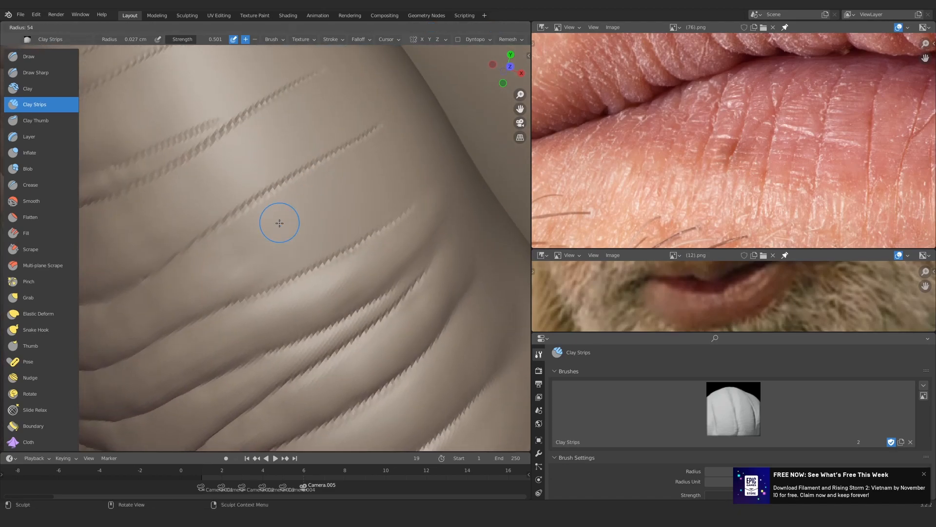
drag(229, 270, 373, 154)
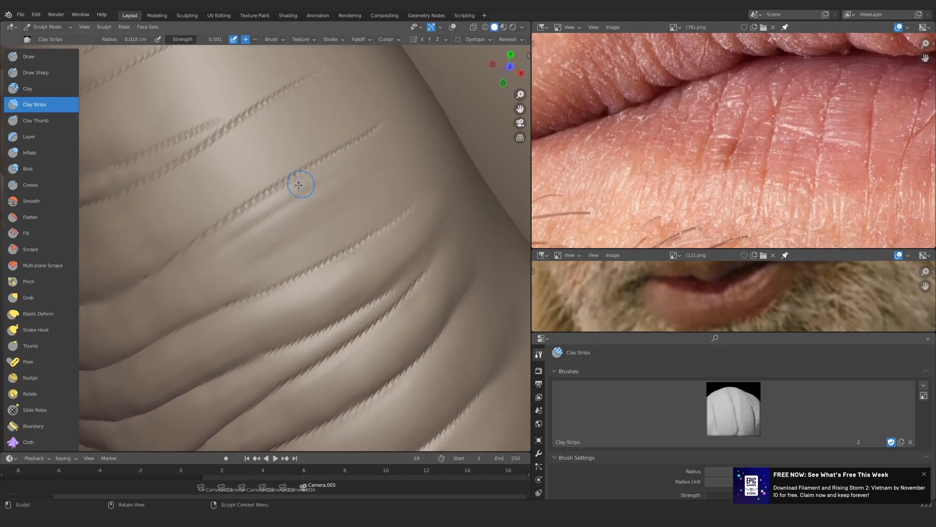
middle_drag(293, 192, 235, 262)
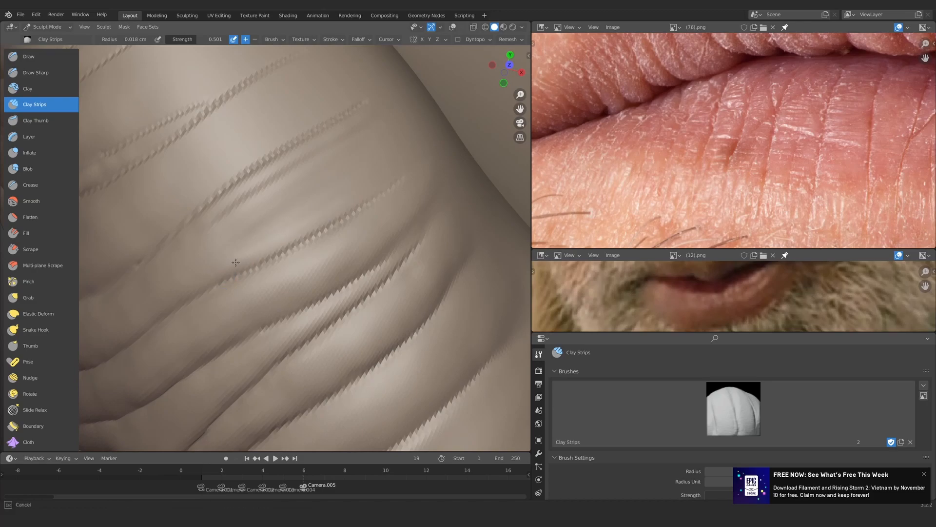
mouse_move(302, 224)
middle_down()
mouse_move(297, 217)
mouse_move(235, 281)
mouse_move(253, 254)
middle_up()
Fill the middle of that fold with Clay Strips at a 0.038 cm radius
mouse_move(266, 202)
shift+mouse_down()
mouse_move(389, 152)
mouse_move(410, 155)
mouse_move(266, 242)
shift+mouse_up()
shift+drag(248, 219, 262, 211)
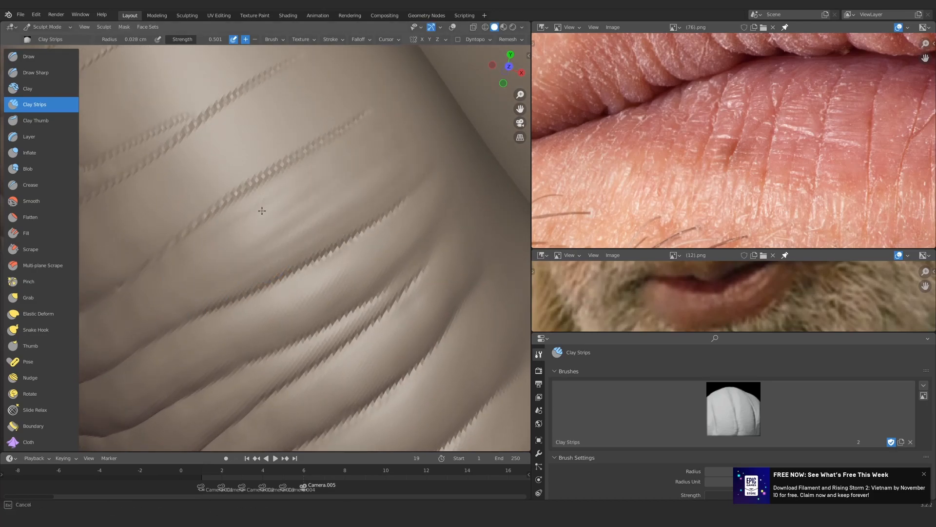
middle_drag(299, 163, 209, 240)
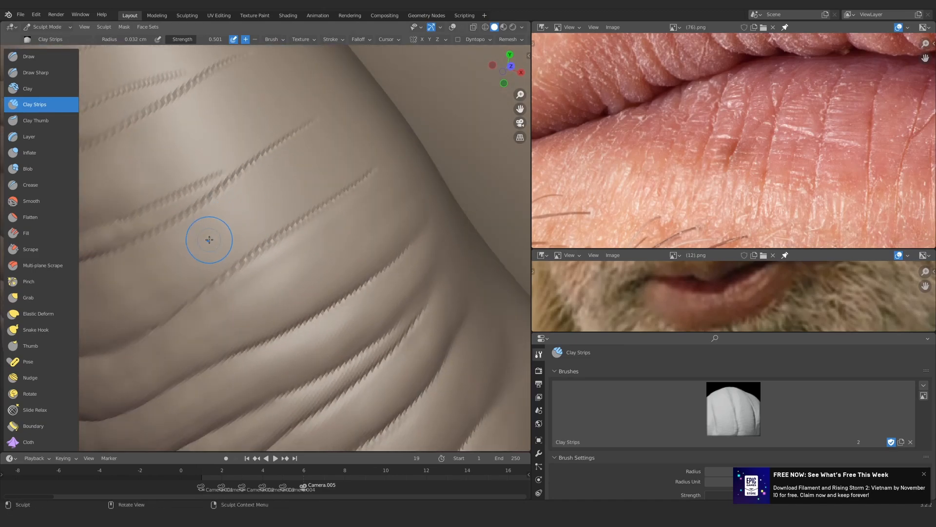
Build up the next fold with Clay Strips at a 0.032 cm radius and the ridge between the paired creases at 0.016 cm
mouse_move(145, 305)
shift+mouse_down()
mouse_move(309, 131)
mouse_move(236, 188)
mouse_move(334, 139)
shift+mouse_up()
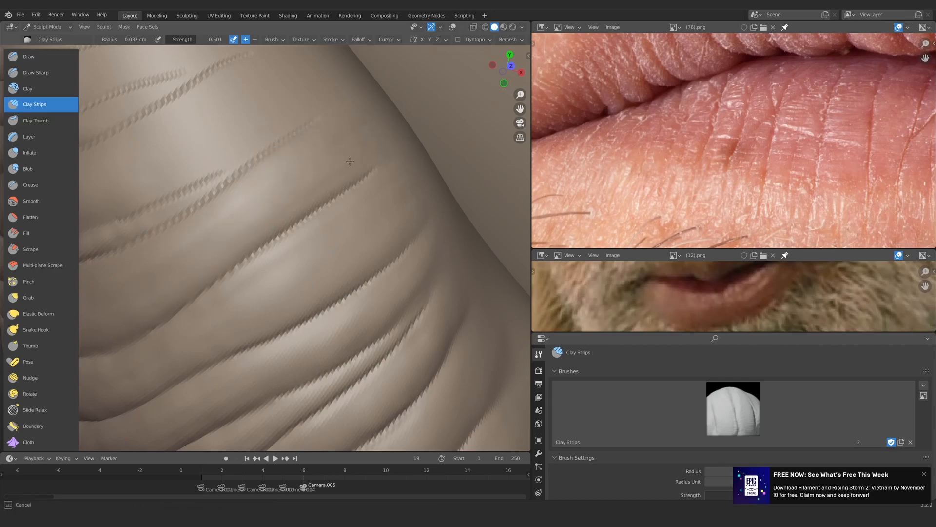
scroll(271, 182, up, 2)
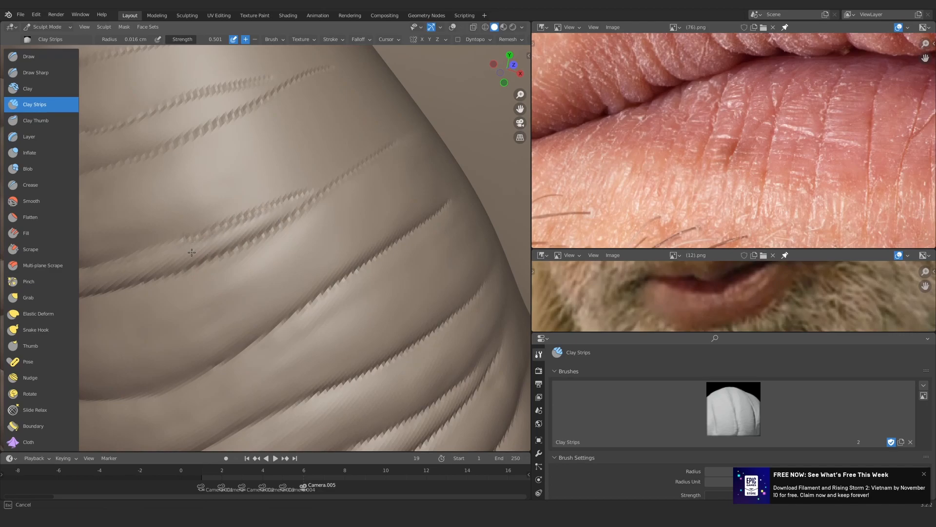
scroll(283, 205, down, 2)
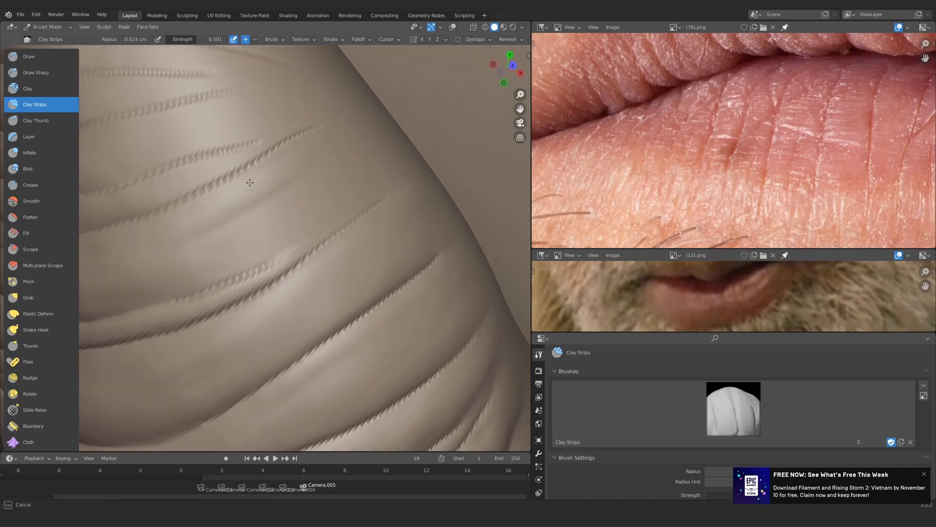
Fill the wide fold above the paired creases with Clay Strips at a 0.043 cm radius
key(f)
click(260, 235)
middle_drag(259, 235, 236, 251)
drag(219, 239, 332, 155)
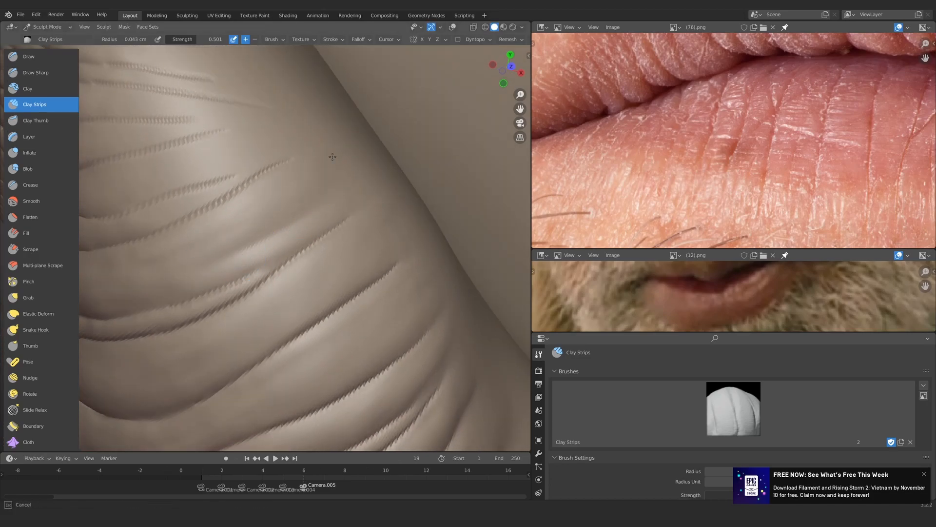
mouse_move(226, 266)
mouse_down()
mouse_move(334, 195)
mouse_move(335, 168)
mouse_up()
Raise the thin ridge between the next pair of close creases with Clay Strips at a 0.015 cm radius
scroll(251, 232, down, 5)
middle_drag(250, 232, 258, 227)
scroll(258, 227, up, 7)
key(f)
click(215, 242)
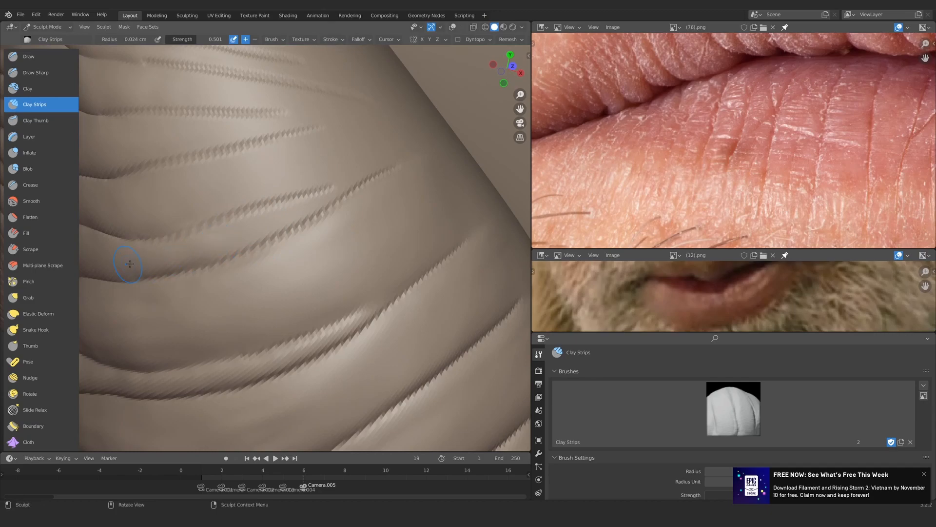
key(f)
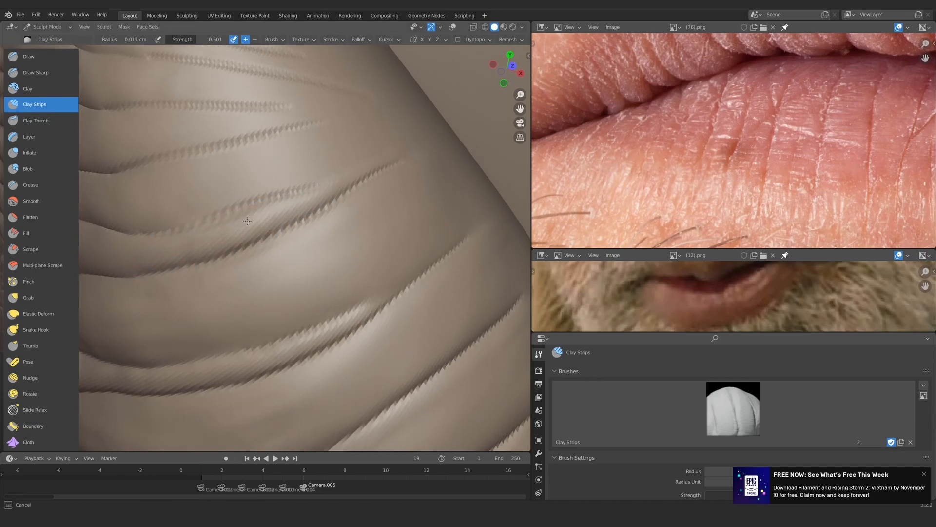
click(253, 225)
middle_drag(253, 225, 193, 247)
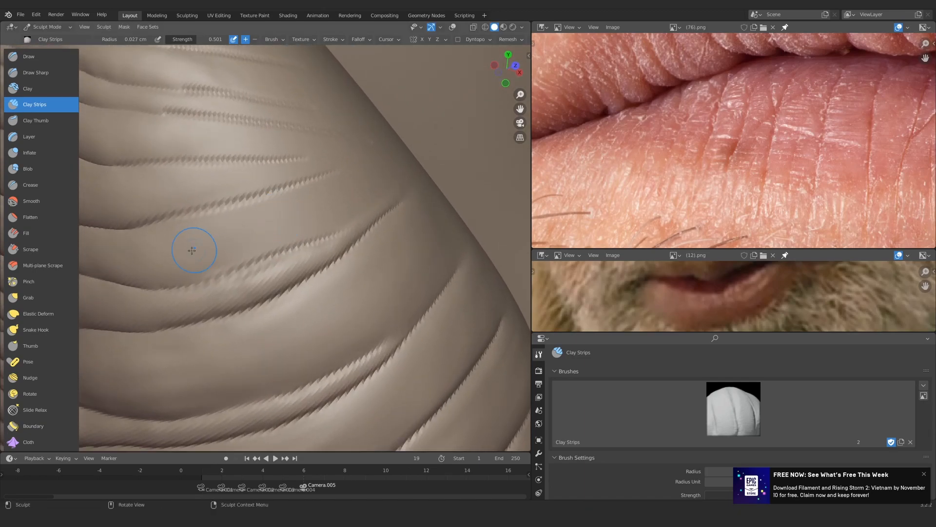
Build up the fold above that second crease pair with Clay Strips at a 0.02 cm radius
key(f)
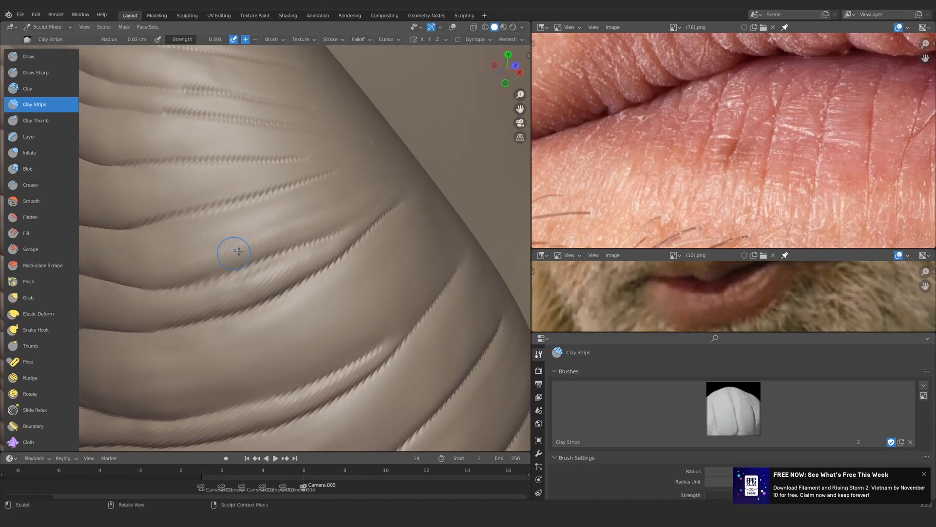
key(f)
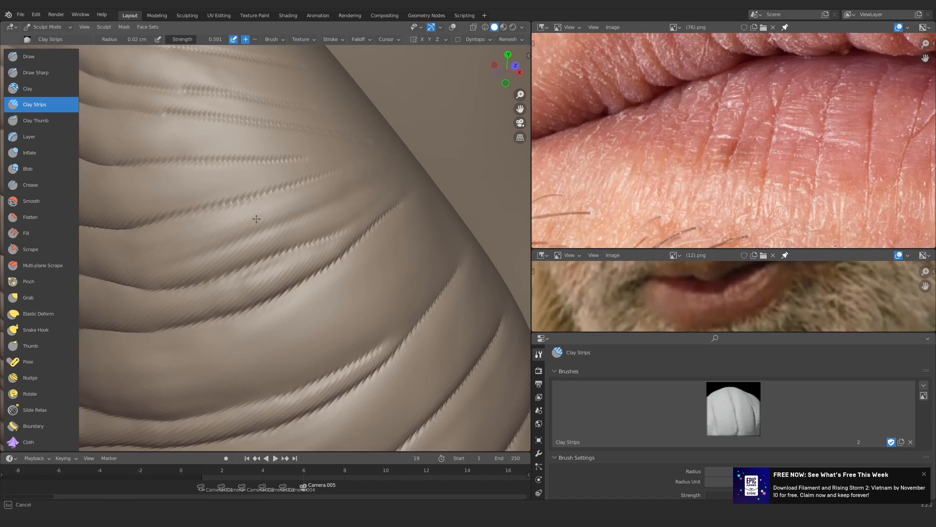
drag(256, 219, 163, 265)
drag(284, 228, 189, 253)
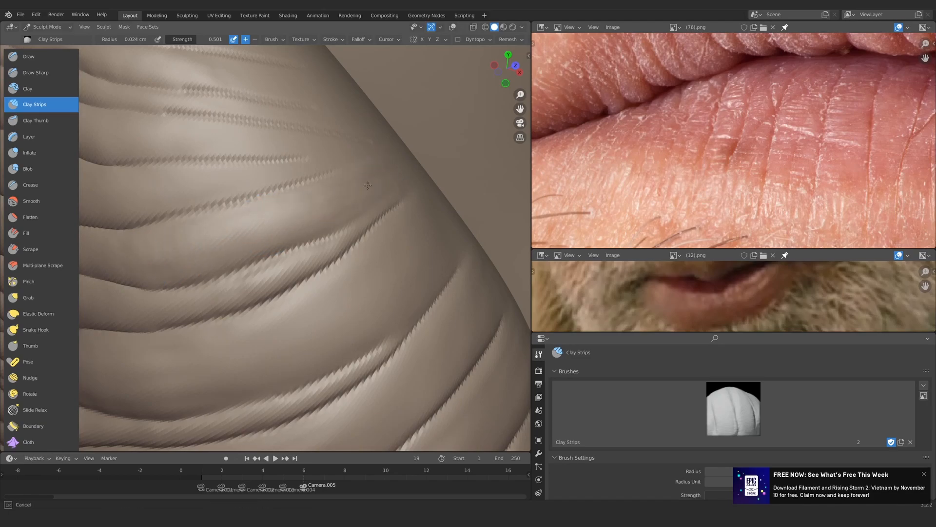
Raise the next narrower fold along its bordering creases with Clay Strips at a 0.017 cm radius
scroll(292, 251, down, 8)
middle_drag(292, 251, 276, 263)
scroll(276, 264, up, 9)
ctrl+drag(316, 224, 176, 272)
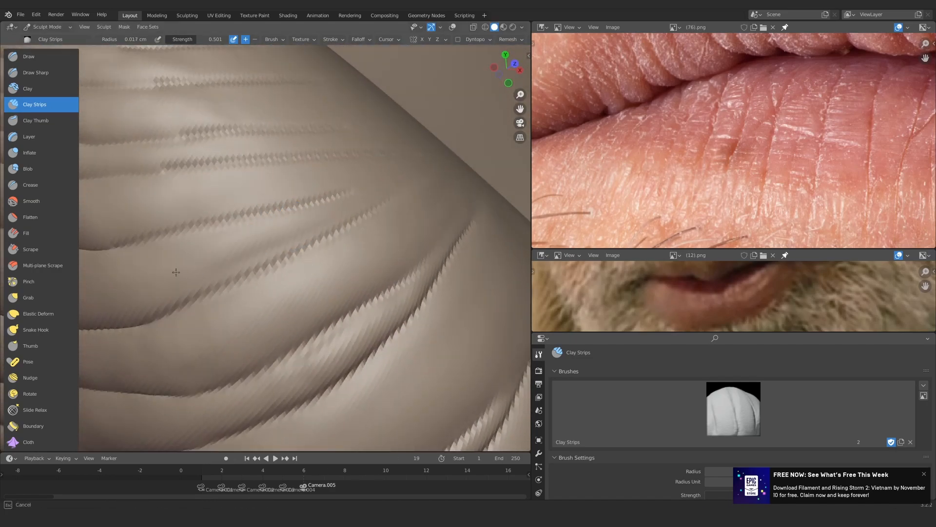
drag(385, 197, 177, 287)
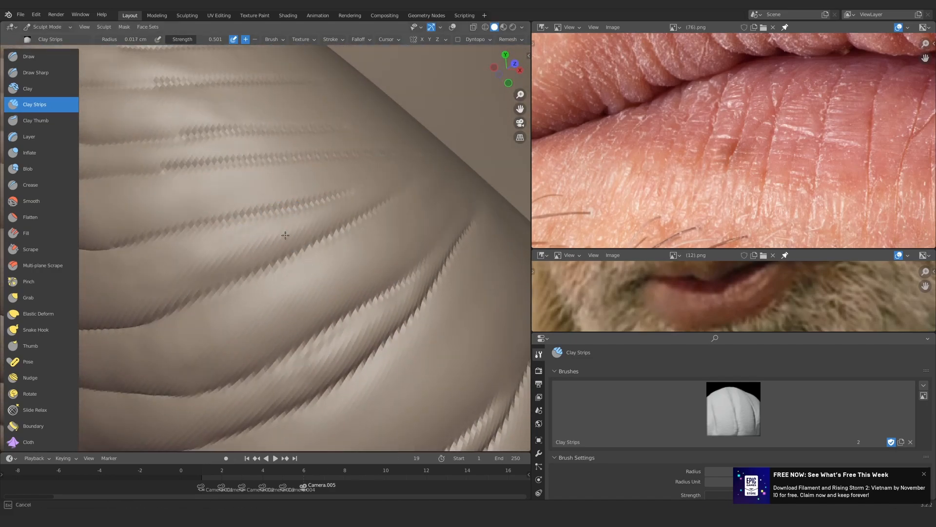
drag(285, 235, 176, 303)
Raise the remaining narrow folds toward the mouth corner with Clay Strips at radii between 0.014 and 0.02 cm
mouse_move(285, 235)
middle_down()
mouse_move(313, 223)
mouse_move(309, 157)
mouse_move(278, 234)
mouse_move(435, 188)
middle_up()
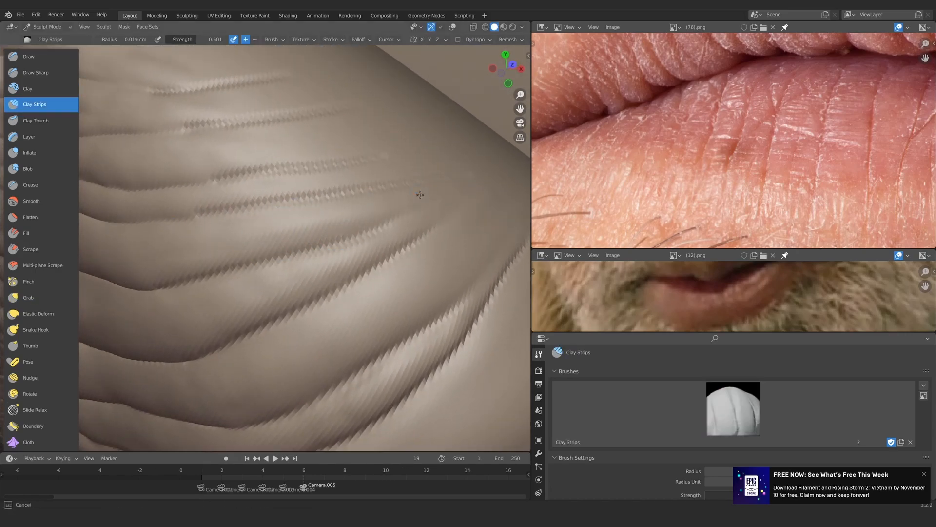
middle_drag(244, 173, 222, 275)
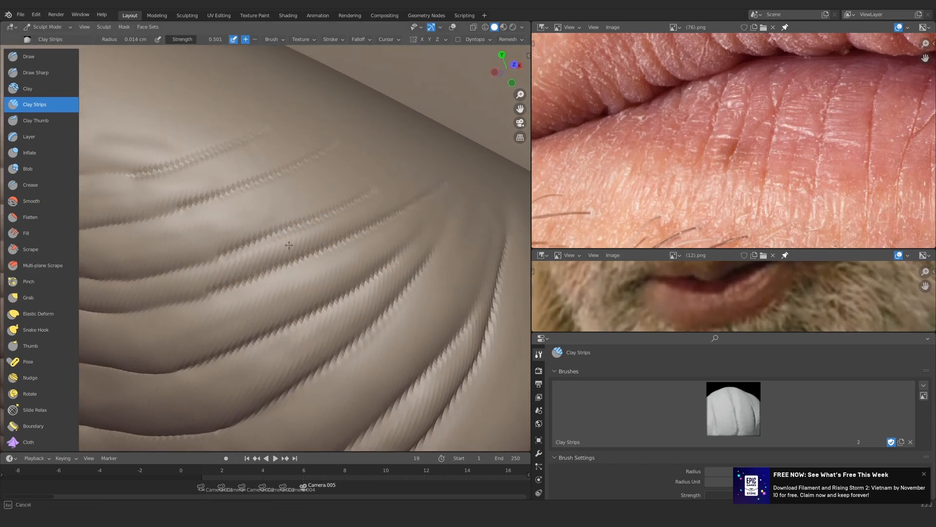
mouse_move(256, 223)
middle_down()
mouse_move(339, 181)
mouse_move(209, 224)
mouse_move(209, 238)
middle_up()
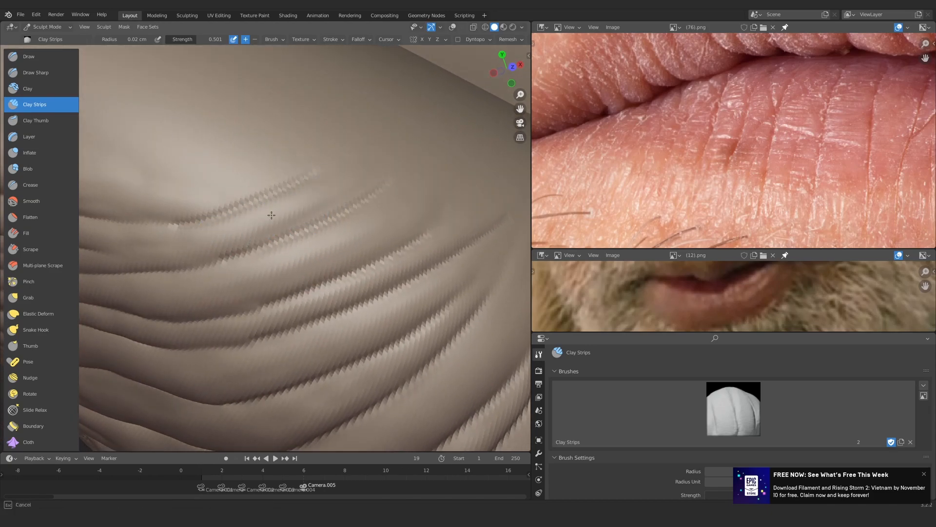
mouse_move(373, 146)
middle_down()
mouse_move(314, 223)
mouse_move(278, 194)
mouse_move(347, 211)
mouse_move(310, 261)
mouse_move(292, 193)
middle_up()
Puff up the folds along the side of the lower lip with Inflate at a 0.15 cm radius and 0.342 strength
key(i)
mouse_move(312, 227)
middle_down()
mouse_move(297, 215)
mouse_move(297, 250)
mouse_move(317, 203)
mouse_move(292, 313)
mouse_move(288, 260)
middle_up()
middle_drag(233, 303, 280, 186)
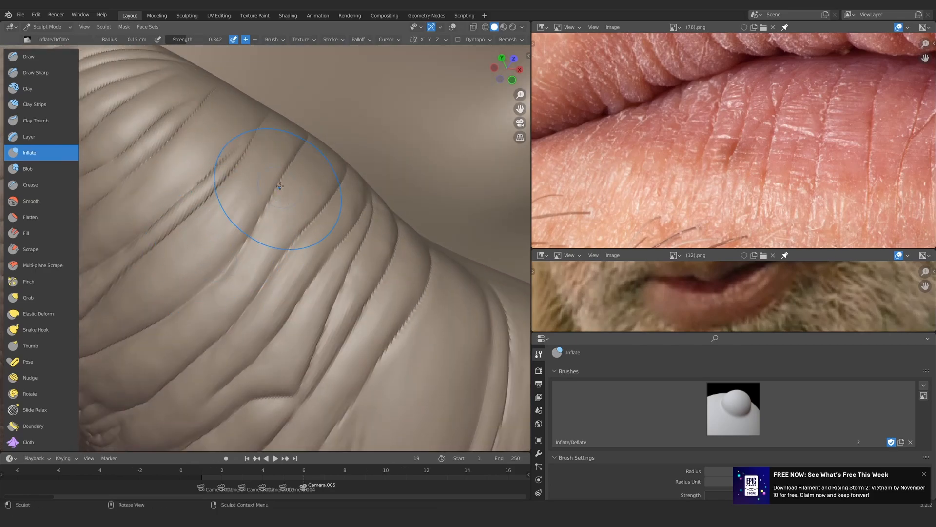
mouse_move(245, 309)
middle_down()
mouse_move(258, 197)
mouse_move(287, 207)
mouse_move(248, 197)
middle_up()
drag(303, 212, 313, 199)
mouse_move(292, 209)
ctrl+middle_down()
mouse_move(257, 307)
mouse_move(278, 224)
ctrl+middle_up()
drag(263, 259, 289, 209)
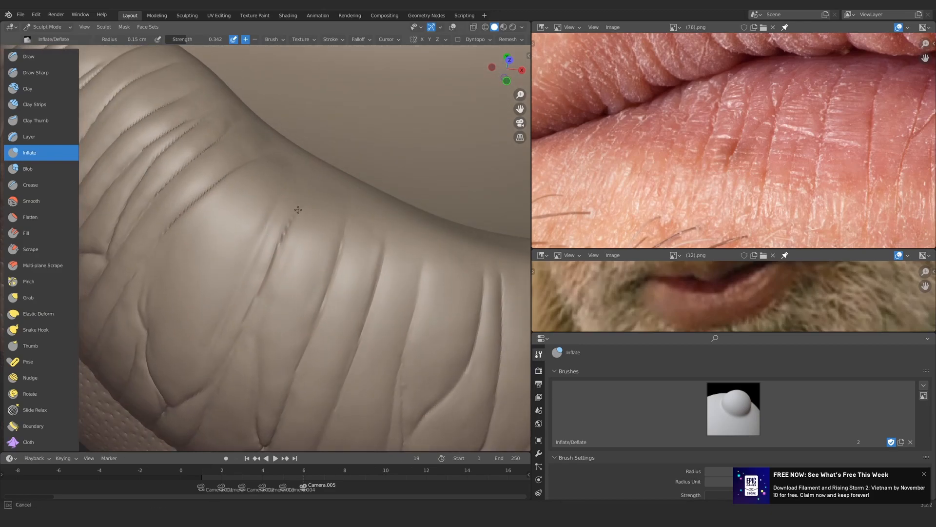
Inflate the upper ends of the folds across the middle of the lower lip at a 0.15 cm radius
middle_drag(292, 210, 267, 195)
drag(258, 210, 267, 180)
mouse_move(292, 215)
middle_down()
mouse_move(334, 271)
mouse_move(286, 173)
mouse_move(275, 177)
middle_up()
drag(290, 239, 289, 188)
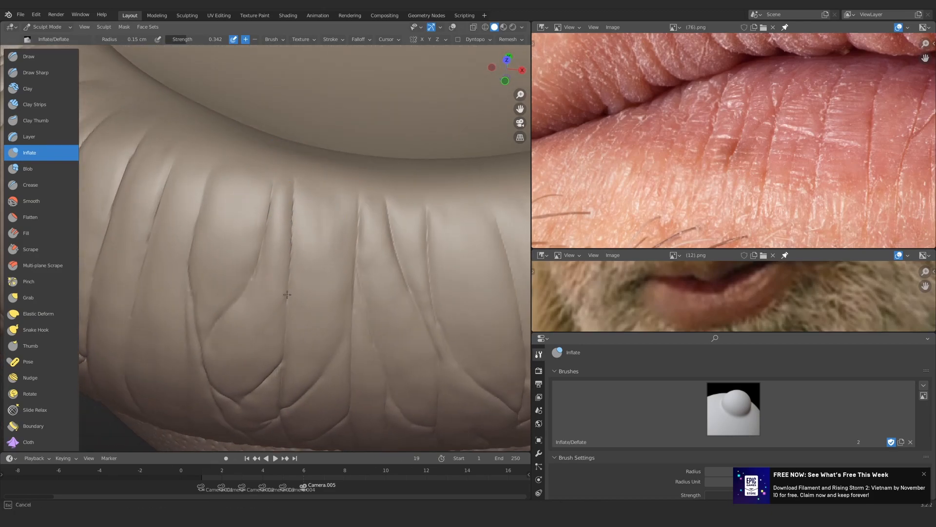
middle_drag(312, 210, 253, 203)
drag(335, 271, 313, 190)
Inflate the folds on the opposite side of the lower lip at a 0.19 cm radius
middle_drag(390, 195, 292, 195)
shift+middle_drag(334, 217, 290, 264)
drag(287, 259, 271, 180)
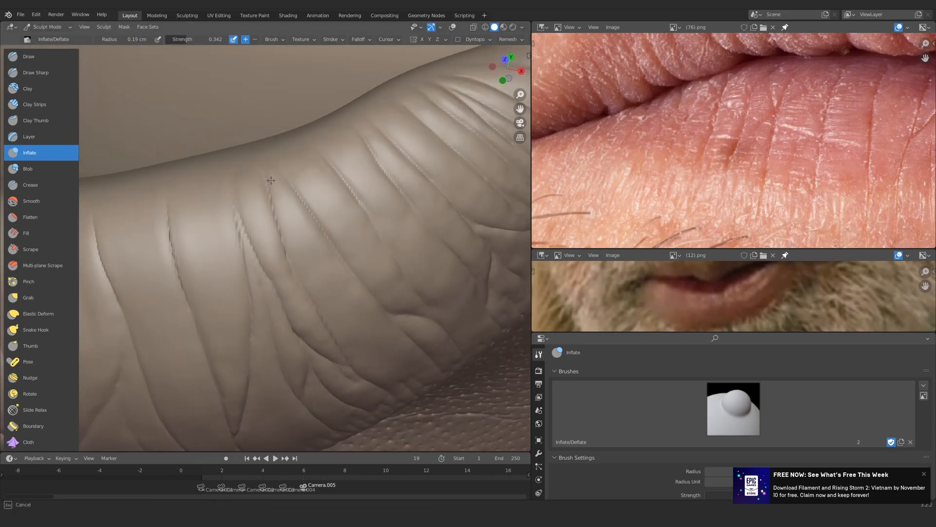
middle_drag(340, 156, 255, 194)
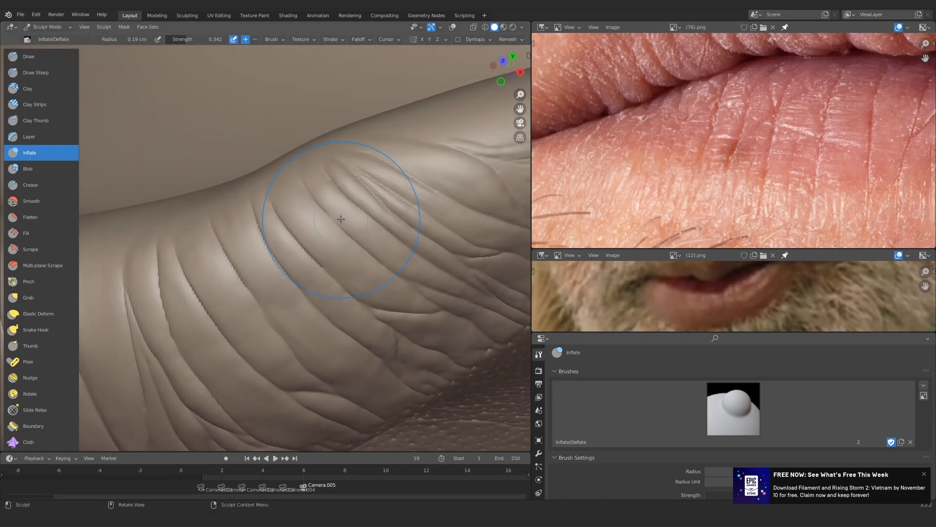
Switch to Draw Sharp, show the whole face to check the lip, and isolate the lower-lip and chin face set again
mouse_move(340, 219)
ctrl+middle_down()
mouse_move(336, 258)
mouse_move(291, 224)
mouse_move(302, 244)
mouse_move(319, 195)
ctrl+middle_up()
mouse_move(320, 195)
ctrl+middle_down()
mouse_move(323, 264)
mouse_move(299, 243)
mouse_move(298, 210)
mouse_move(241, 225)
mouse_move(244, 302)
mouse_move(342, 342)
ctrl+middle_up()
key(h)
mouse_move(341, 341)
ctrl+middle_down()
mouse_move(347, 299)
mouse_move(286, 273)
mouse_move(279, 219)
ctrl+middle_up()
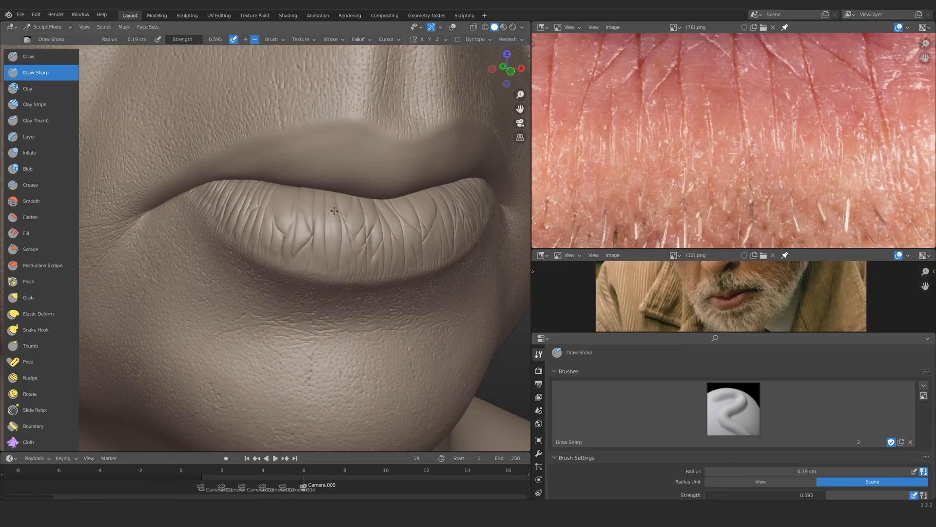
mouse_move(303, 239)
ctrl+middle_down()
mouse_move(304, 265)
mouse_move(299, 255)
mouse_move(270, 272)
mouse_move(273, 254)
ctrl+middle_up()
key(shift+h)
mouse_move(722, 112)
ctrl+middle_down()
mouse_move(727, 165)
mouse_move(746, 142)
ctrl+middle_up()
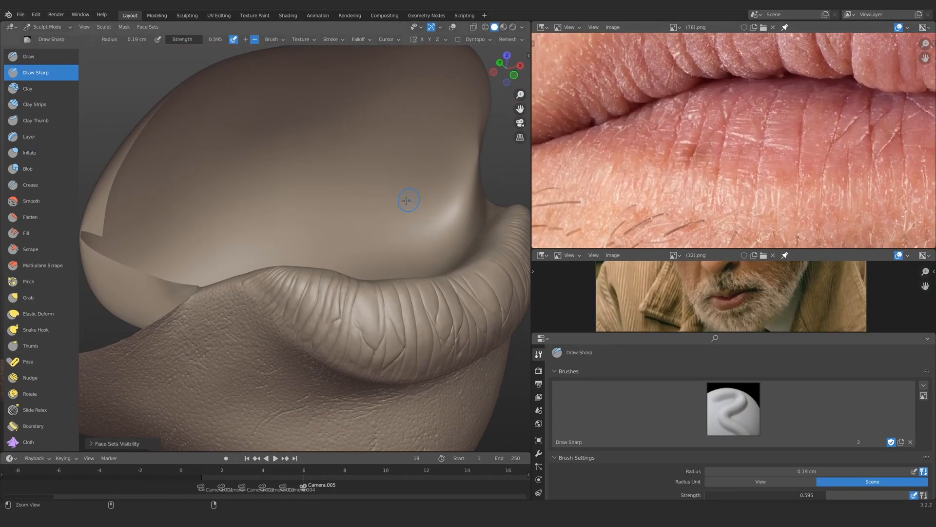
Smooth the creases near the mouth corner with the brush radius set to 0.12 cm
ctrl+middle_drag(317, 292, 313, 233)
mouse_move(271, 314)
ctrl+middle_down()
mouse_move(271, 337)
mouse_move(298, 292)
mouse_move(314, 217)
ctrl+middle_up()
key(f)
click(319, 210)
shift+drag(320, 210, 349, 159)
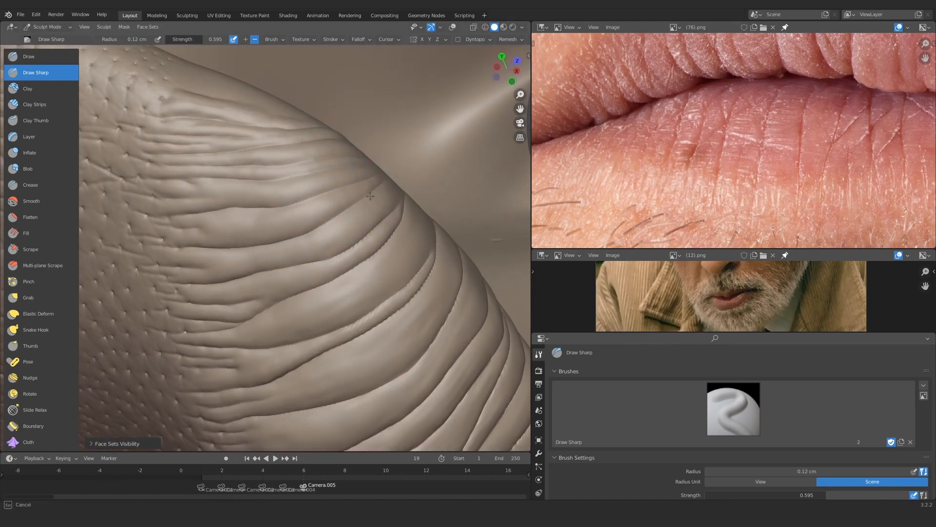
ctrl+middle_drag(370, 196, 342, 292)
middle_drag(292, 273, 273, 287)
Build up the folds beside the mouth corner with Clay Strips at a 0.039 cm radius
ctrl+middle_drag(234, 302, 207, 230)
click(34, 104)
ctrl+middle_drag(287, 203, 297, 178)
key(f)
click(337, 165)
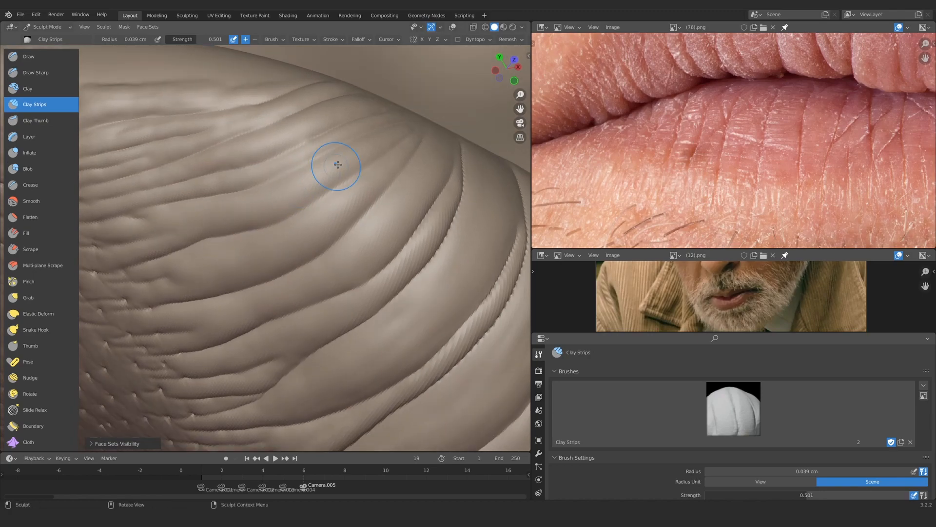
drag(281, 200, 271, 203)
mouse_move(312, 170)
ctrl+middle_down()
mouse_move(335, 190)
mouse_move(336, 215)
ctrl+middle_up()
ctrl+middle_drag(336, 215, 341, 195)
drag(308, 184, 385, 151)
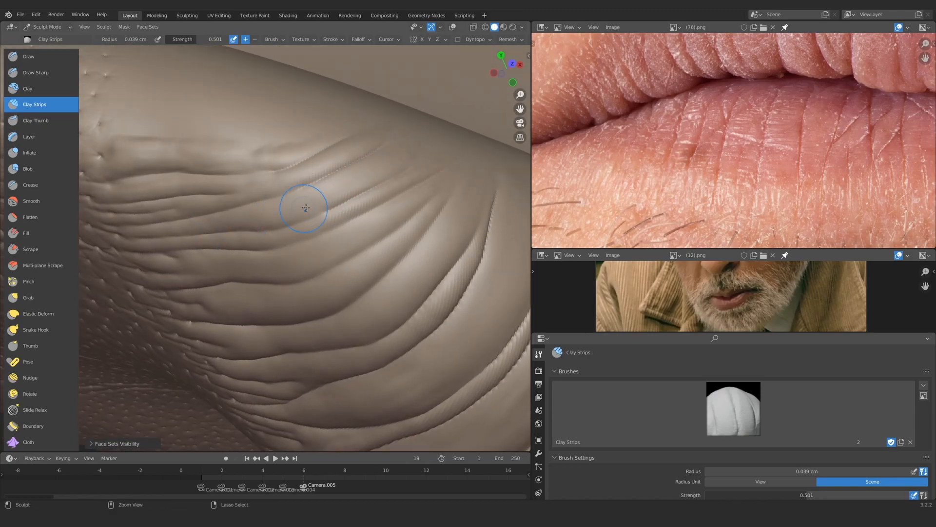
Refine the thin folds at the mouth corner with Clay Strips at a 0.028 cm radius
key(f)
click(367, 213)
mouse_move(292, 283)
ctrl+middle_down()
mouse_move(272, 236)
mouse_move(258, 321)
mouse_move(239, 341)
ctrl+middle_up()
mouse_move(238, 341)
ctrl+middle_down()
mouse_move(224, 303)
mouse_move(258, 312)
ctrl+middle_up()
middle_drag(259, 313, 277, 305)
key(f)
click(364, 218)
ctrl+middle_drag(348, 249, 342, 215)
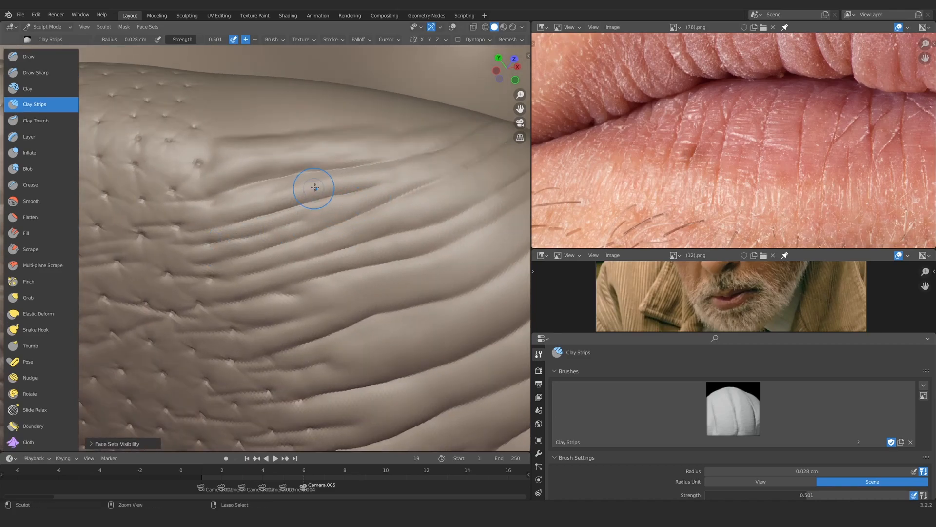
mouse_move(395, 172)
shift+middle_down()
mouse_move(391, 143)
mouse_move(327, 176)
shift+middle_up()
mouse_move(294, 223)
ctrl+middle_down()
mouse_move(312, 273)
mouse_move(355, 268)
mouse_move(337, 222)
mouse_move(300, 207)
mouse_move(240, 278)
mouse_move(363, 162)
mouse_move(358, 219)
mouse_move(257, 250)
mouse_move(288, 320)
mouse_move(274, 238)
ctrl+middle_up()
Show the other mouth corner in the reference photo and smooth the matching lip folds at a 0.083 cm radius
key(f)
click(300, 207)
middle_drag(902, 117, 561, 161)
mouse_move(291, 195)
middle_down()
mouse_move(317, 200)
mouse_move(309, 244)
mouse_move(296, 135)
mouse_move(287, 145)
middle_up()
key(f)
click(296, 135)
shift+middle_drag(286, 146, 233, 220)
key(f)
click(233, 220)
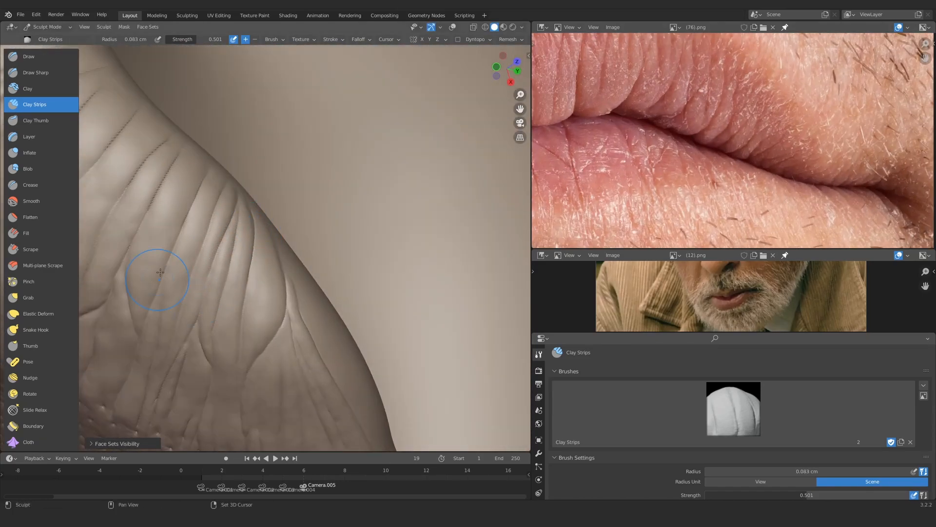
shift+drag(160, 272, 158, 202)
Build up the folds on that side of the lower lip with Clay Strips at a 0.05 cm radius
middle_drag(141, 197, 130, 168)
key(f)
click(149, 165)
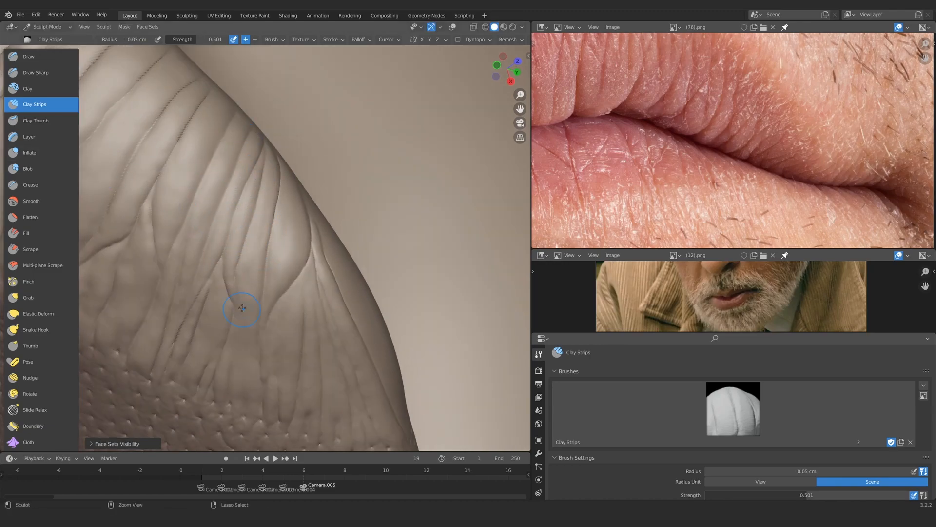
drag(231, 159, 217, 193)
mouse_move(227, 180)
ctrl+middle_down()
mouse_move(244, 254)
mouse_move(288, 248)
ctrl+middle_up()
mouse_move(292, 249)
ctrl+middle_down()
mouse_move(307, 192)
mouse_move(288, 156)
ctrl+middle_up()
key(f)
click(291, 155)
mouse_move(259, 129)
ctrl+alt+mouse_down()
mouse_move(270, 297)
mouse_move(248, 278)
mouse_move(288, 267)
mouse_move(261, 251)
ctrl+alt+mouse_up()
mouse_move(380, 293)
alt+mouse_down()
mouse_move(238, 297)
mouse_move(254, 239)
mouse_move(286, 267)
mouse_move(278, 224)
mouse_move(270, 274)
mouse_move(283, 289)
mouse_move(271, 244)
mouse_move(222, 219)
mouse_move(244, 286)
alt+mouse_up()
Deepen the lower lip's creases with Draw Sharp at a 0.33 cm radius and 0.210 strength
key(g)
click(42, 73)
key(f)
click(285, 223)
key(f)
click(292, 240)
key(shift+f)
click(263, 235)
key(f)
click(227, 231)
mouse_move(243, 285)
ctrl+alt+mouse_down()
mouse_move(250, 264)
mouse_move(264, 264)
ctrl+alt+mouse_up()
key(f)
click(227, 268)
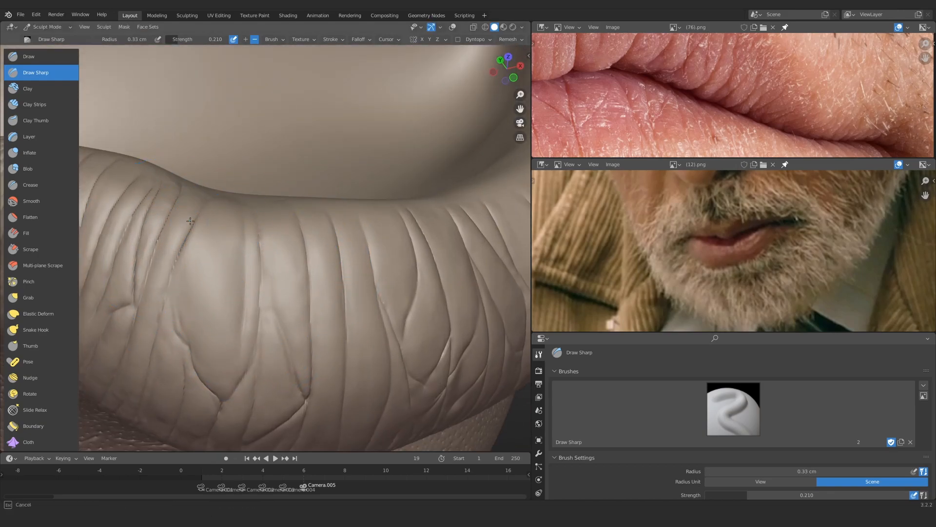
Unhide the rest of the face around the lower lip and chin
alt+drag(367, 196, 342, 155)
ctrl+alt+drag(342, 155, 349, 259)
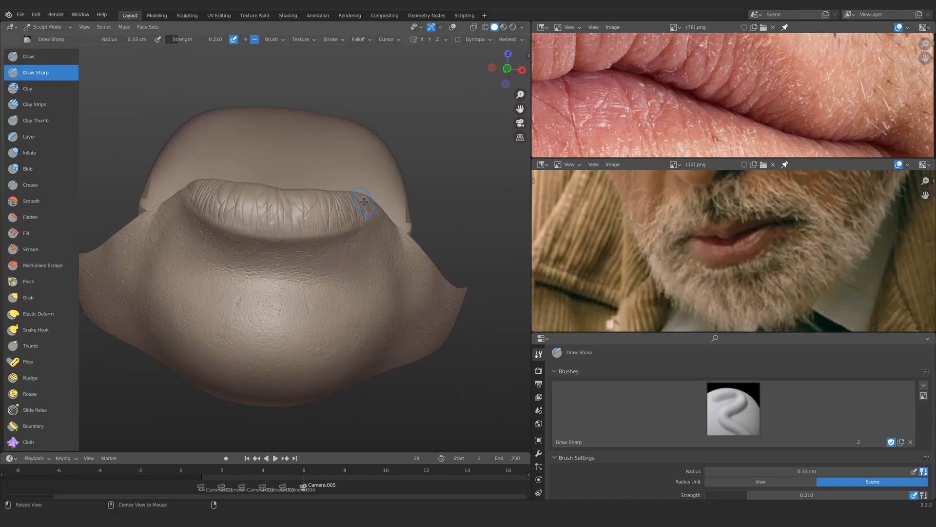
key(alt+h)
ctrl+alt+drag(363, 201, 341, 254)
ctrl+alt+drag(322, 203, 316, 151)
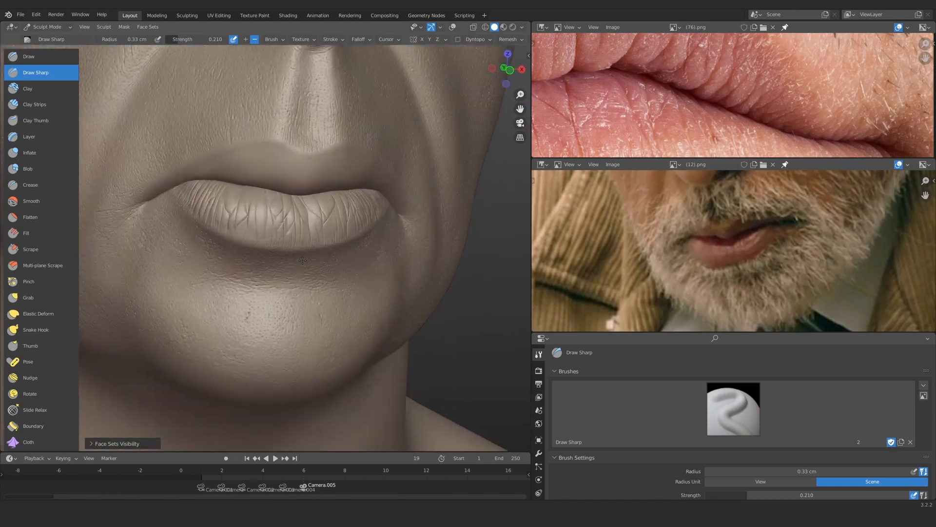
Build up the folds around the branching creases at the lip's centre with Clay Strips at a 0.066 cm radius
ctrl+alt+drag(312, 278, 292, 219)
mouse_move(297, 253)
ctrl+alt+mouse_down()
mouse_move(312, 219)
mouse_move(279, 216)
mouse_move(249, 188)
ctrl+alt+mouse_up()
key(c)
key(f)
click(258, 223)
key(f)
click(281, 209)
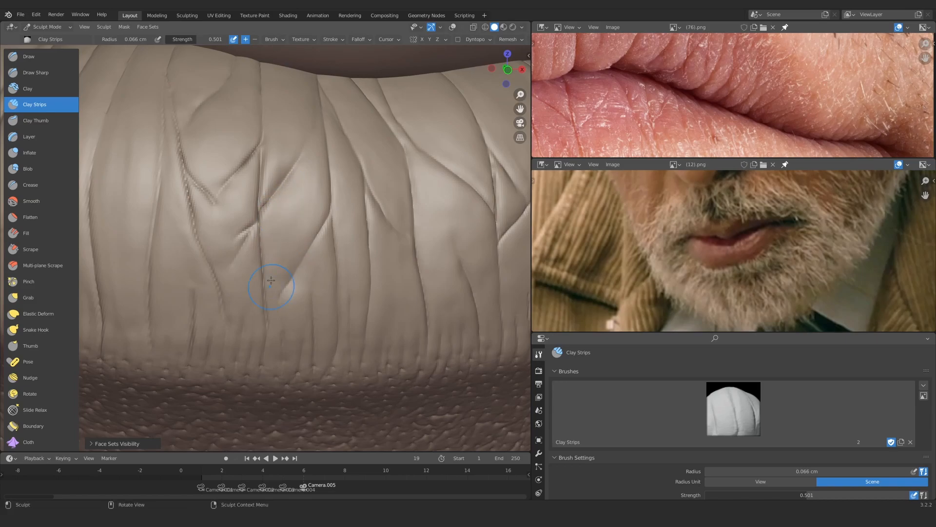
mouse_move(282, 150)
ctrl+middle_down()
mouse_move(272, 266)
mouse_move(239, 219)
mouse_move(256, 165)
mouse_move(252, 224)
mouse_move(278, 276)
mouse_move(253, 234)
mouse_move(264, 219)
mouse_move(249, 212)
ctrl+middle_up()
Sharpen the central diagonal crease with Draw Sharp and raise the skin beside it with Clay Strips at a 0.043 cm radius
key(g)
key(f)
click(219, 219)
key(c)
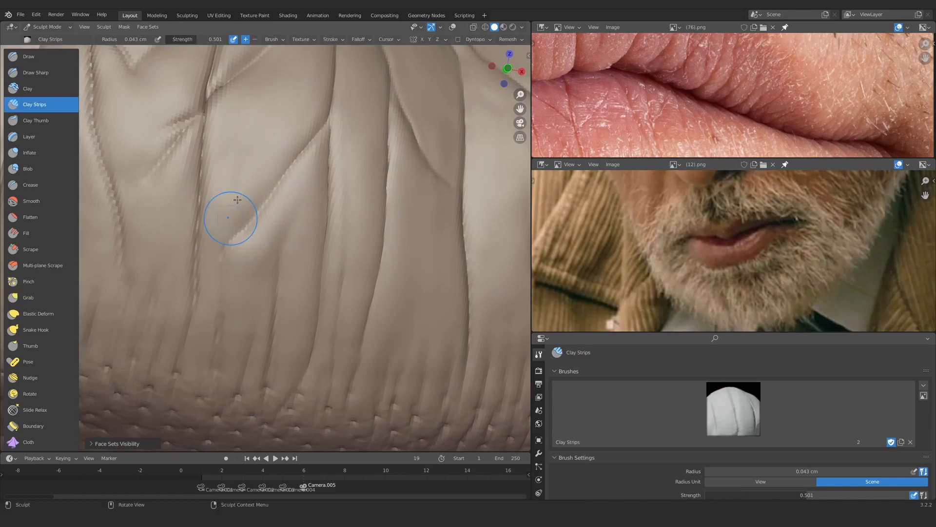
Check the lips on the whole head and hide everything except the lower-lip and chin face set
scroll(230, 203, down, 10)
scroll(287, 292, up, 6)
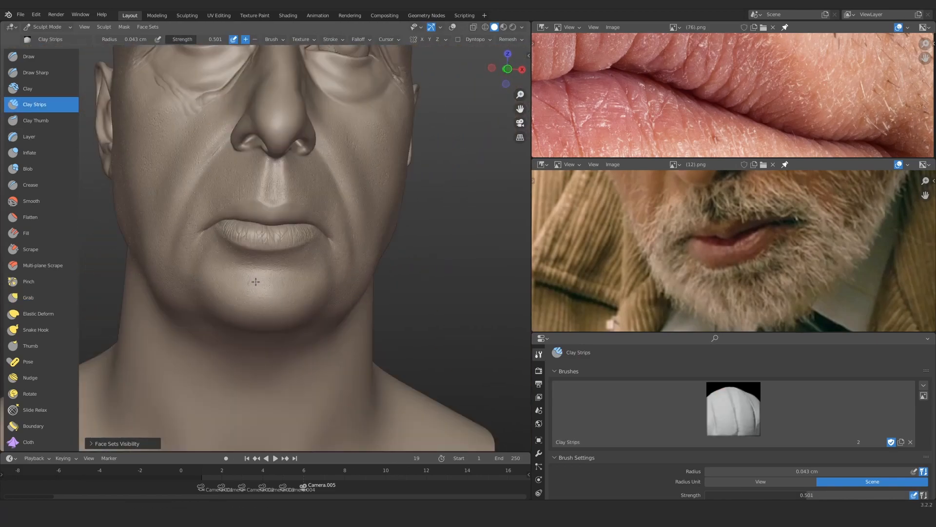
middle_drag(288, 292, 316, 287)
scroll(276, 261, up, 3)
key(h)
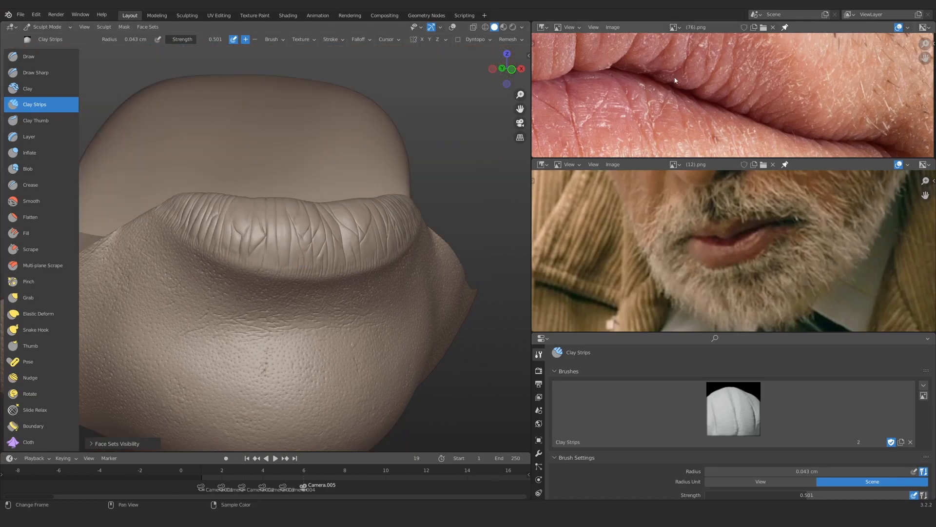
Carve fine creases between the folds on the lower lip's left side with Draw Sharp at a 0.015 cm radius and 0.379 strength
scroll(675, 84, down, 4)
middle_drag(554, 133, 643, 136)
scroll(638, 122, up, 4)
middle_drag(266, 229, 302, 251)
scroll(283, 246, up, 7)
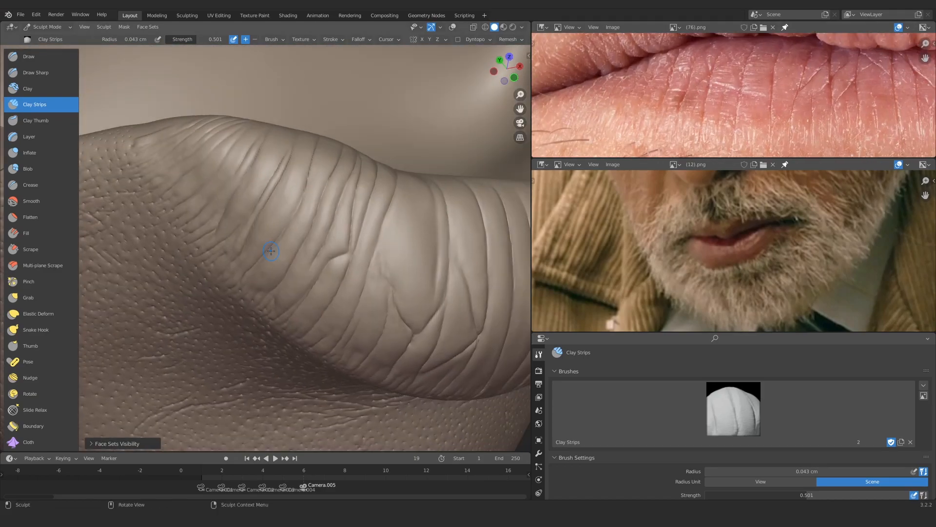
key(d)
mouse_move(310, 162)
alt+mouse_down()
mouse_move(247, 198)
mouse_move(265, 180)
mouse_move(276, 224)
alt+mouse_up()
key(f)
click(246, 195)
key(shift+f)
scroll(288, 236, down, 5)
middle_drag(288, 236, 289, 203)
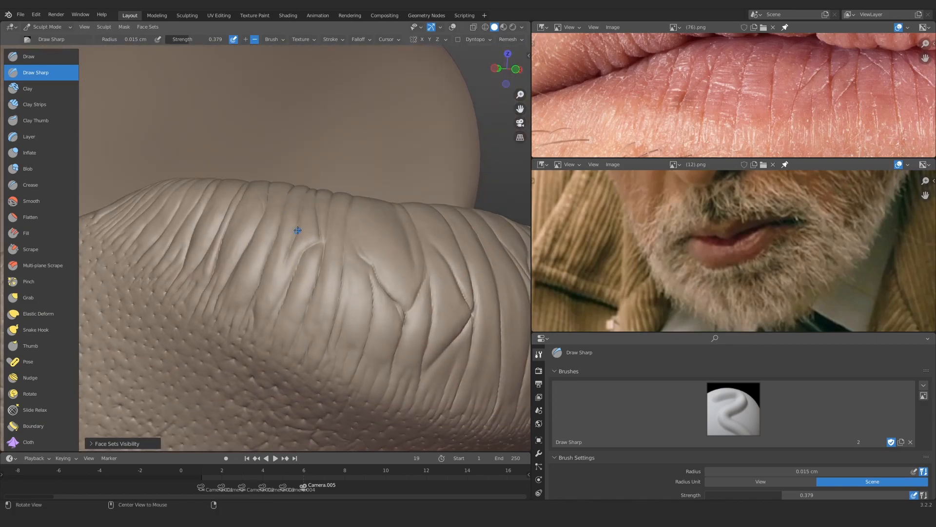
mouse_move(298, 230)
alt+mouse_down()
mouse_move(273, 223)
mouse_move(257, 156)
mouse_move(277, 224)
mouse_move(266, 171)
alt+mouse_up()
drag(212, 171, 241, 234)
Cut thin diagonal creases linking the vertical ones along the upper part of the lower lip's left half
alt+drag(244, 195, 258, 169)
ctrl+alt+drag(258, 168, 265, 197)
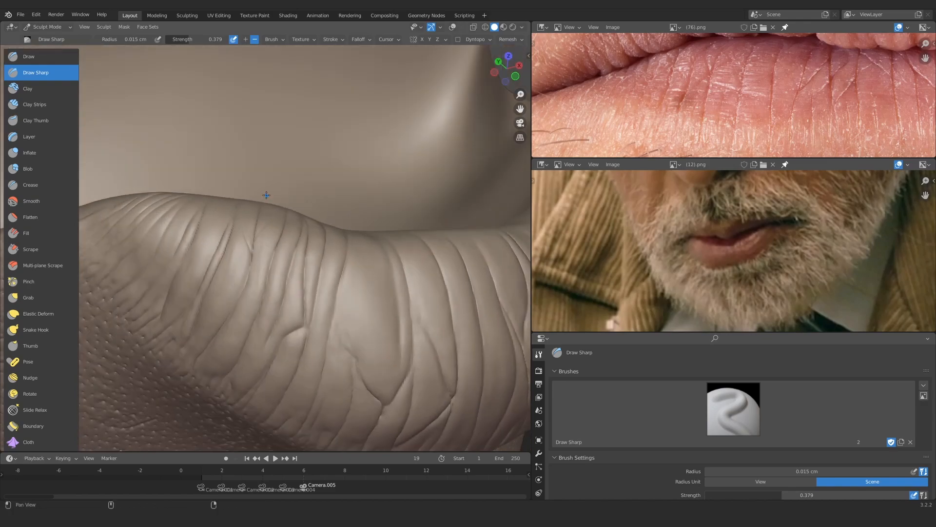
mouse_move(273, 234)
ctrl+alt+mouse_down()
mouse_move(278, 199)
mouse_move(245, 198)
ctrl+alt+mouse_up()
mouse_move(310, 152)
alt+mouse_down()
mouse_move(322, 176)
mouse_move(282, 211)
mouse_move(265, 247)
alt+mouse_up()
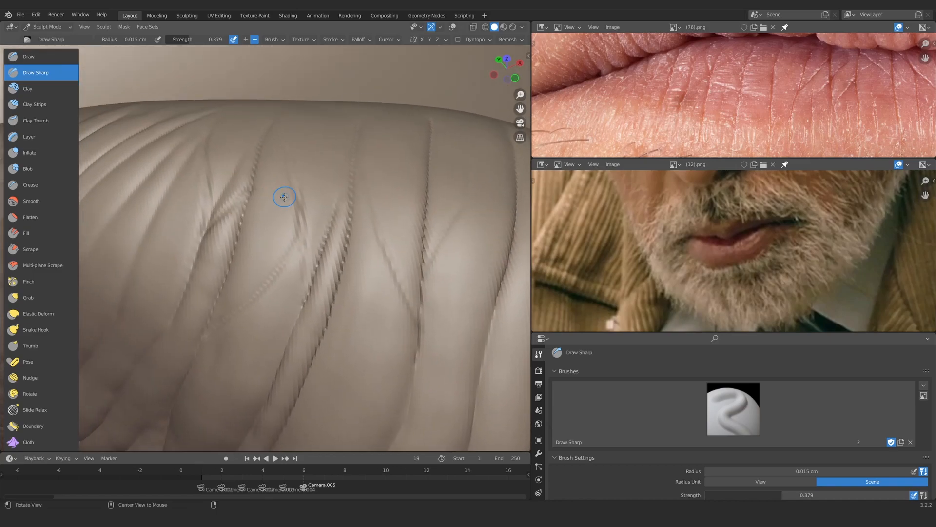
mouse_move(257, 198)
alt+mouse_down()
mouse_move(285, 175)
mouse_move(302, 199)
mouse_move(278, 184)
alt+mouse_up()
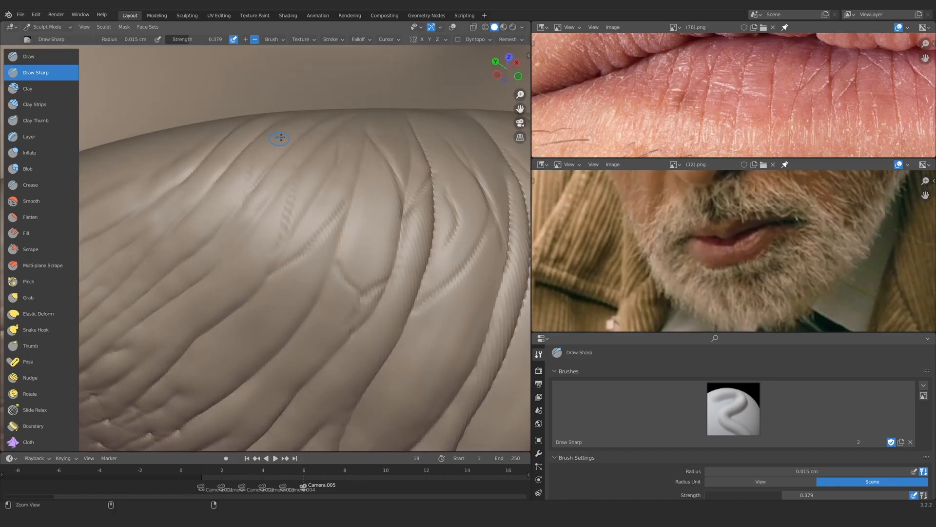
ctrl+alt+drag(281, 137, 226, 236)
Cut fine slanted creases between the vertical folds on the lower lip's right half, following the matching side of the reference photo
alt+drag(799, 93, 614, 105)
mouse_move(234, 191)
alt+shift+mouse_down()
mouse_move(290, 214)
mouse_move(257, 186)
mouse_move(305, 153)
mouse_move(280, 122)
mouse_move(284, 157)
alt+shift+mouse_up()
mouse_move(292, 146)
alt+mouse_down()
mouse_move(331, 140)
mouse_move(324, 203)
mouse_move(381, 157)
mouse_move(290, 175)
mouse_move(280, 195)
alt+mouse_up()
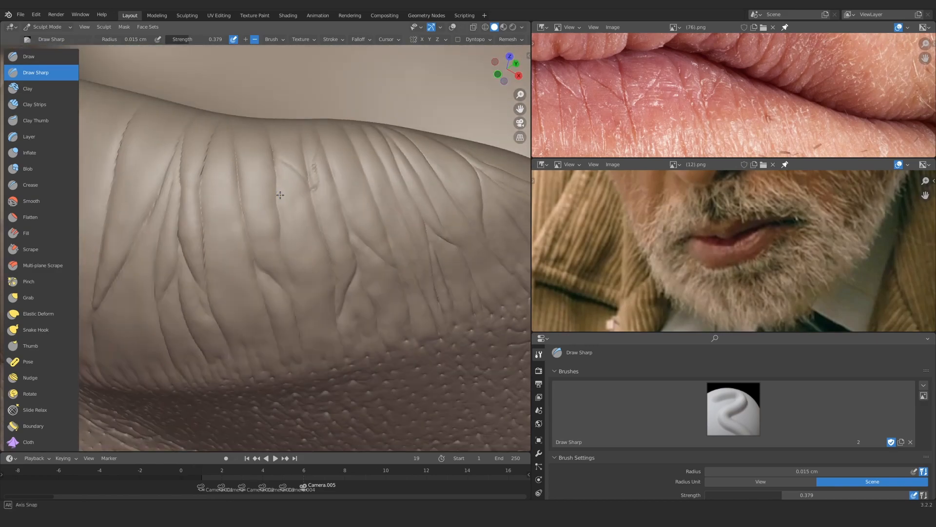
middle_drag(281, 194, 291, 129)
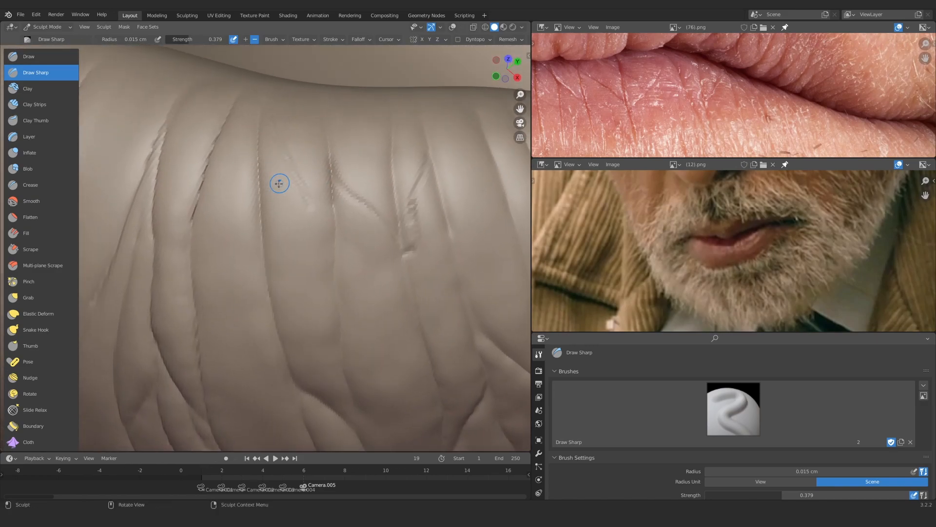
middle_drag(279, 183, 310, 220)
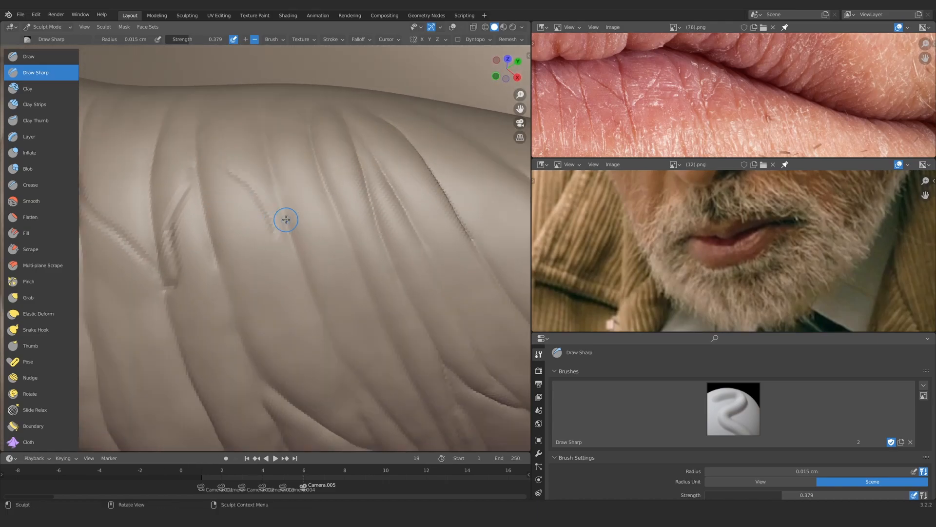
Deepen the V-shaped creases on the lip's right half with Draw Sharp at a 0.024 cm radius and 0.506 strength
mouse_move(321, 138)
ctrl+middle_down()
mouse_move(312, 205)
mouse_move(278, 210)
mouse_move(267, 189)
mouse_move(289, 246)
mouse_move(282, 258)
mouse_move(245, 216)
mouse_move(221, 157)
ctrl+middle_up()
click(269, 247)
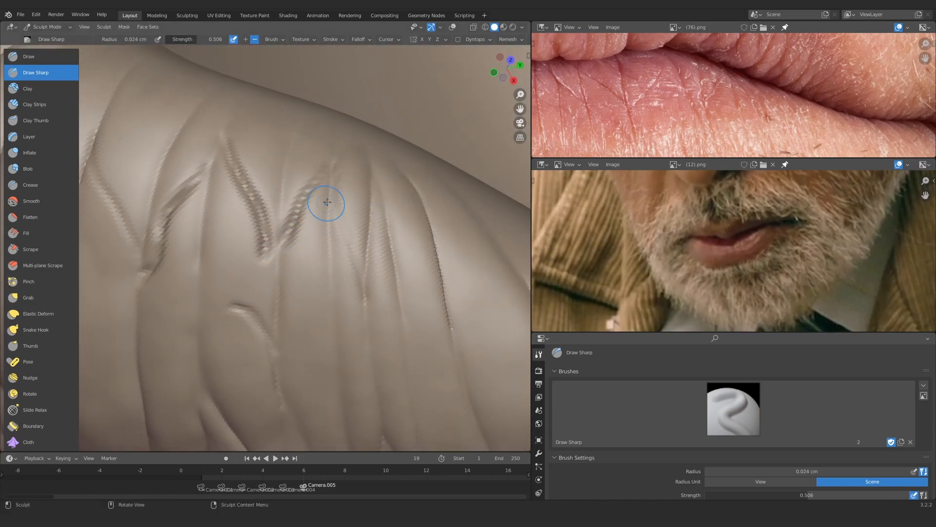
drag(337, 214, 367, 293)
mouse_move(337, 234)
ctrl+middle_down()
mouse_move(303, 283)
mouse_move(302, 301)
ctrl+middle_up()
ctrl+middle_drag(301, 301, 287, 286)
ctrl+middle_drag(273, 253, 275, 306)
ctrl+middle_drag(274, 306, 253, 224)
drag(302, 236, 305, 264)
mouse_move(305, 263)
ctrl+alt+mouse_down()
mouse_move(324, 349)
mouse_move(307, 248)
mouse_move(298, 312)
mouse_move(279, 264)
mouse_move(273, 287)
ctrl+alt+mouse_up()
mouse_move(312, 273)
ctrl+alt+mouse_down()
mouse_move(341, 218)
mouse_move(358, 211)
mouse_move(264, 258)
ctrl+alt+mouse_up()
Widen the diagonal and branching creases across the lip's right half with Draw Sharp at a 0.044 cm radius
key(f)
drag(297, 149, 232, 253)
ctrl+alt+drag(244, 209, 273, 249)
alt+drag(273, 248, 293, 171)
drag(313, 152, 272, 213)
mouse_move(202, 205)
ctrl+alt+mouse_down()
mouse_move(219, 253)
mouse_move(232, 227)
mouse_move(222, 236)
ctrl+alt+mouse_up()
mouse_move(234, 244)
ctrl+alt+mouse_down()
mouse_move(239, 209)
mouse_move(244, 258)
ctrl+alt+mouse_up()
mouse_move(252, 202)
ctrl+alt+mouse_down()
mouse_move(253, 159)
mouse_move(318, 302)
mouse_move(293, 253)
mouse_move(307, 190)
mouse_move(273, 219)
mouse_move(189, 161)
mouse_move(222, 283)
ctrl+alt+mouse_up()
ctrl+alt+drag(221, 273, 219, 234)
mouse_move(219, 235)
alt+mouse_down()
mouse_move(212, 231)
mouse_move(214, 254)
alt+mouse_up()
drag(191, 195, 216, 206)
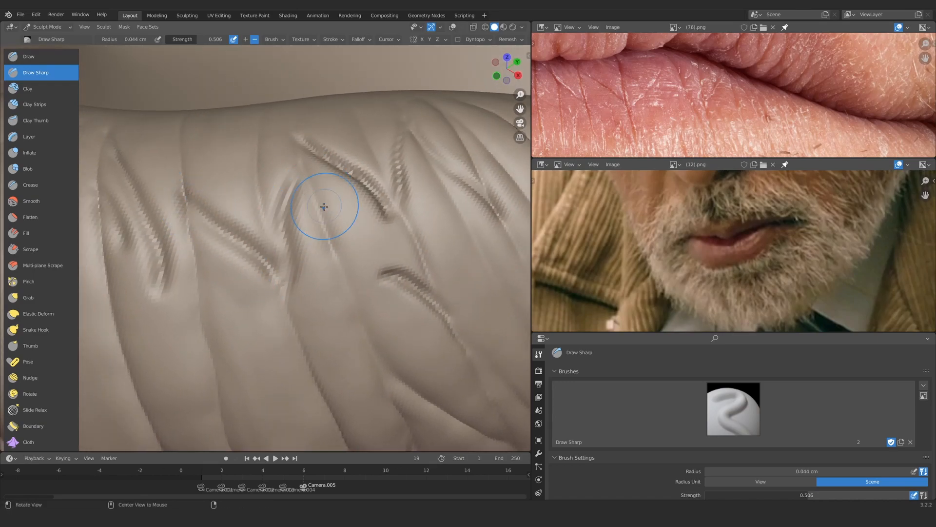
mouse_move(325, 207)
alt+mouse_down()
mouse_move(234, 182)
mouse_move(304, 218)
alt+mouse_up()
mouse_move(335, 146)
ctrl+alt+mouse_down()
mouse_move(284, 217)
mouse_move(292, 253)
ctrl+alt+mouse_up()
ctrl+alt+drag(292, 253, 296, 221)
key(i)
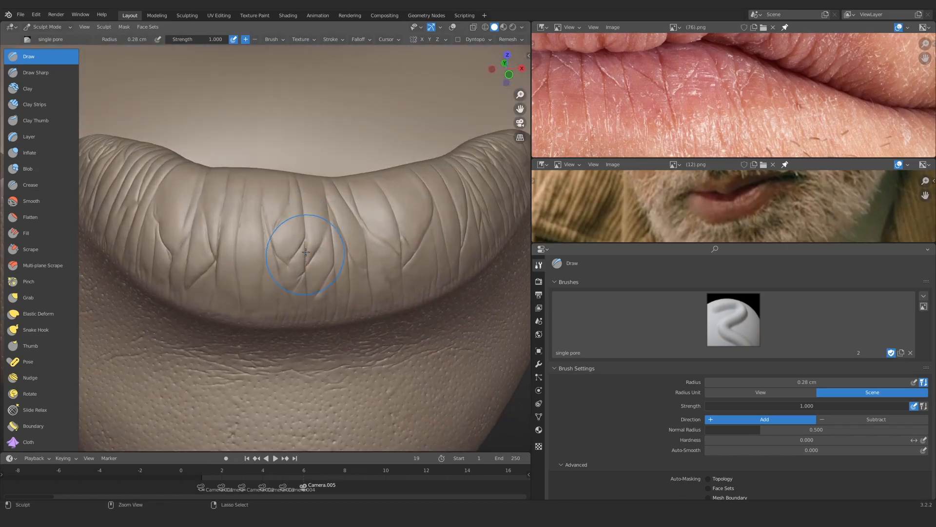
Examine the fine creases and skin texture across the whole lower lip in the enlarged reference photo (76).png
key(ctrl+space)
scroll(468, 263, up, 4)
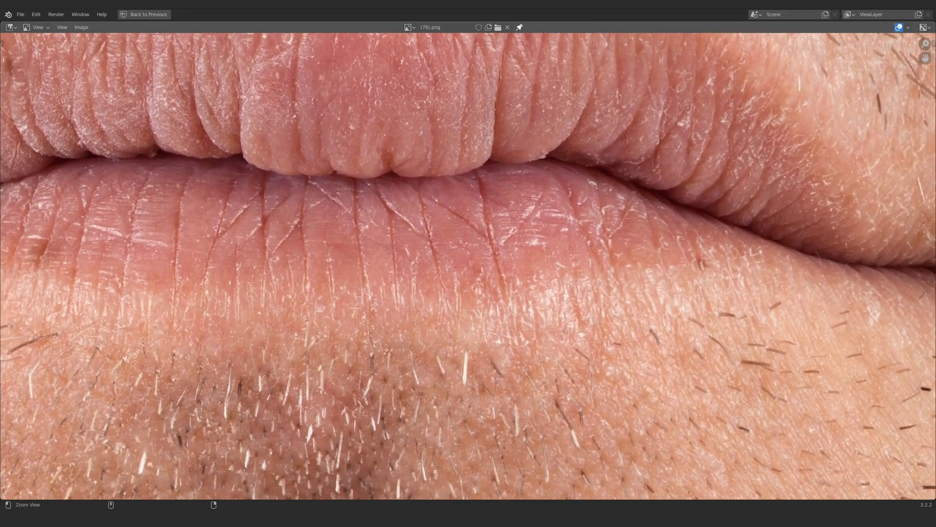
scroll(321, 231, up, 3)
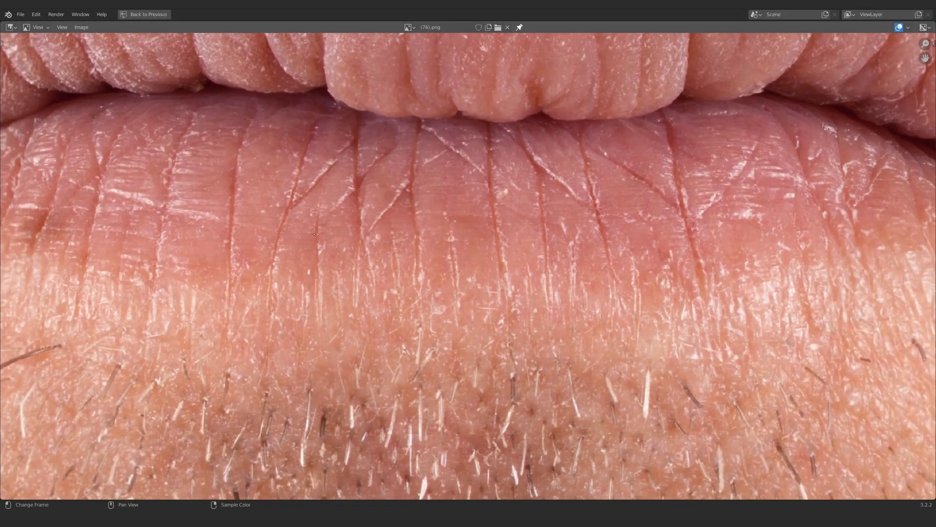
middle_drag(188, 174, 335, 178)
middle_drag(577, 204, 290, 189)
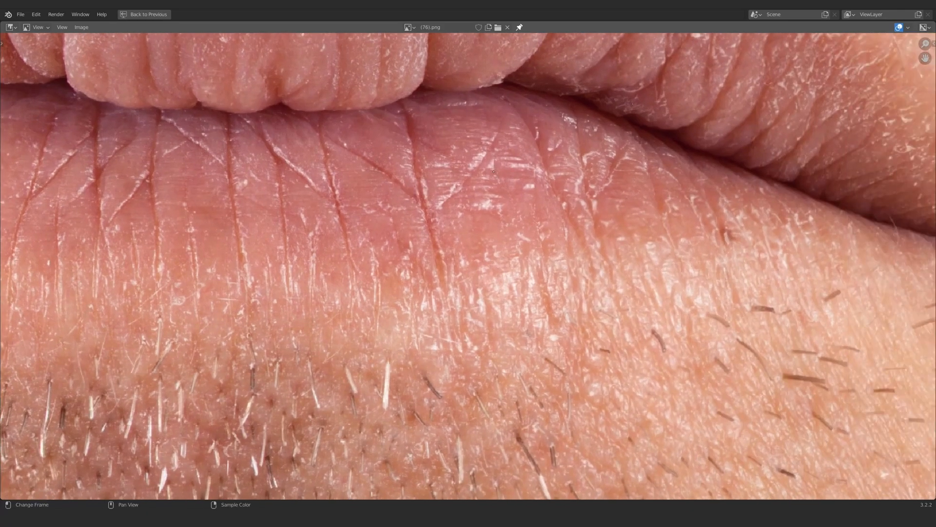
middle_drag(478, 189, 712, 243)
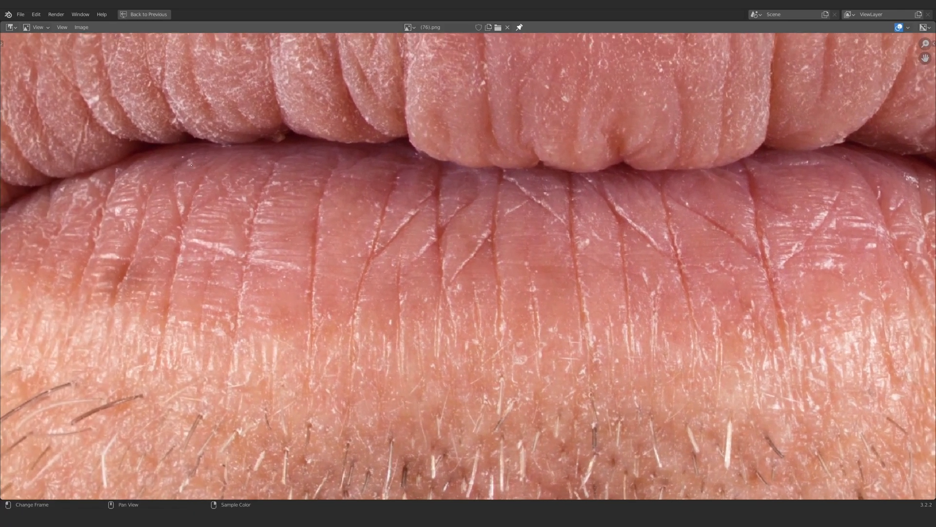
middle_drag(309, 147, 219, 146)
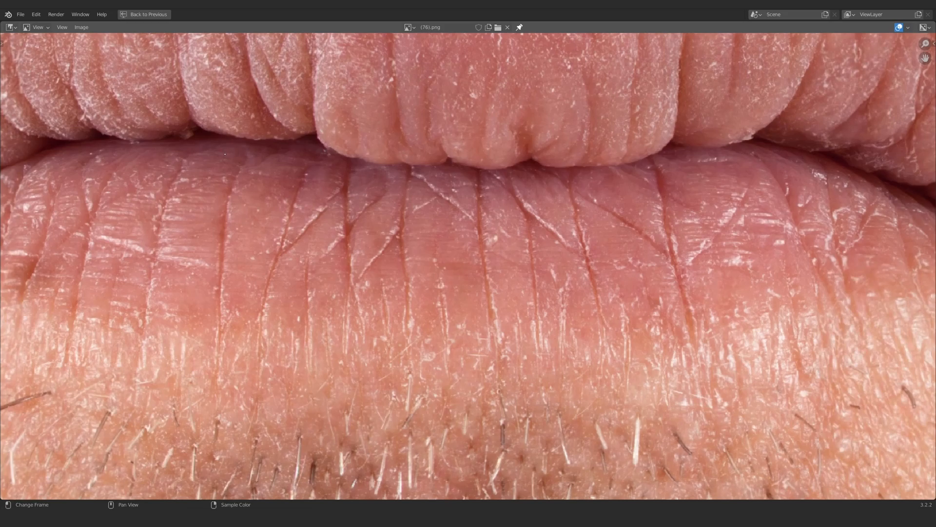
middle_drag(580, 195, 574, 141)
middle_drag(254, 188, 470, 180)
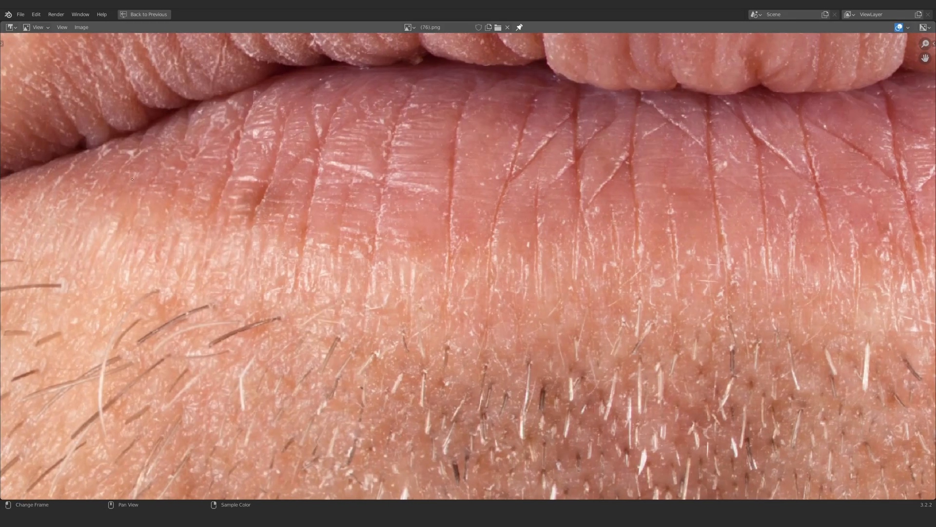
middle_drag(475, 217, 314, 203)
key(ctrl+space)
Switch the Draw tool to the SculptDraw brush, assign the wrinkle texture Texture.002 and set its mapping to Area Plane
mouse_move(328, 230)
alt+mouse_down()
mouse_move(293, 163)
mouse_move(289, 213)
alt+mouse_up()
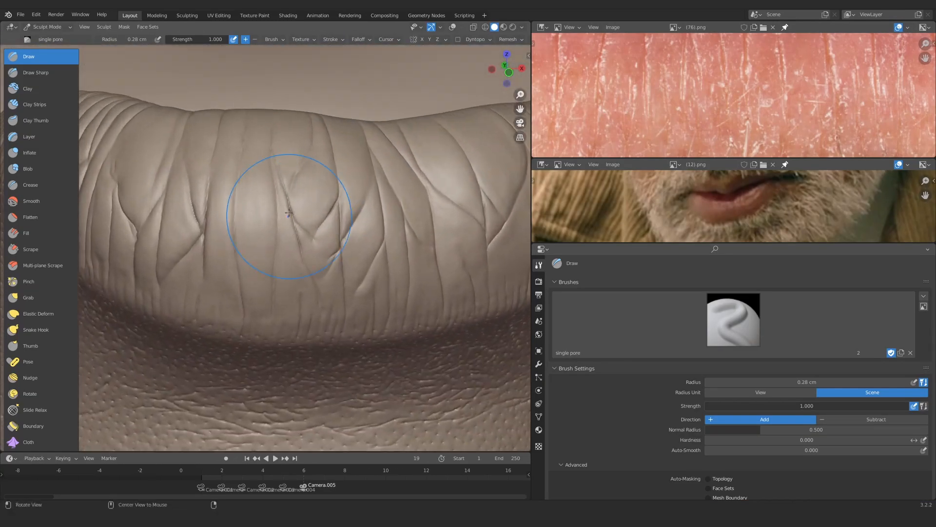
click(665, 331)
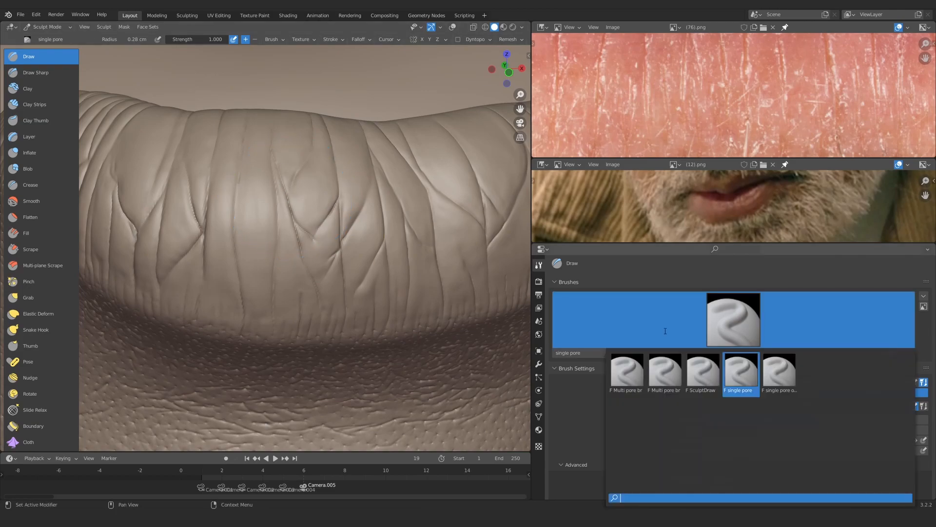
click(702, 371)
scroll(694, 354, down, 8)
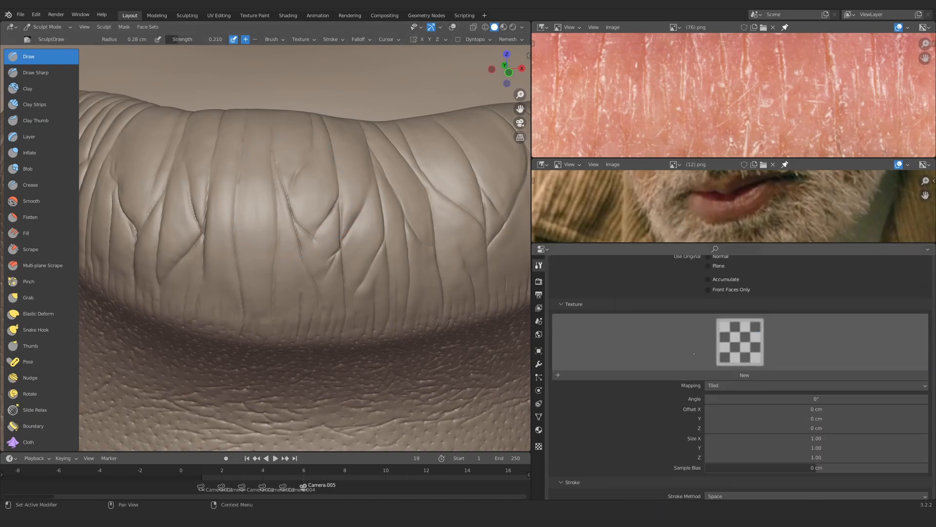
click(694, 353)
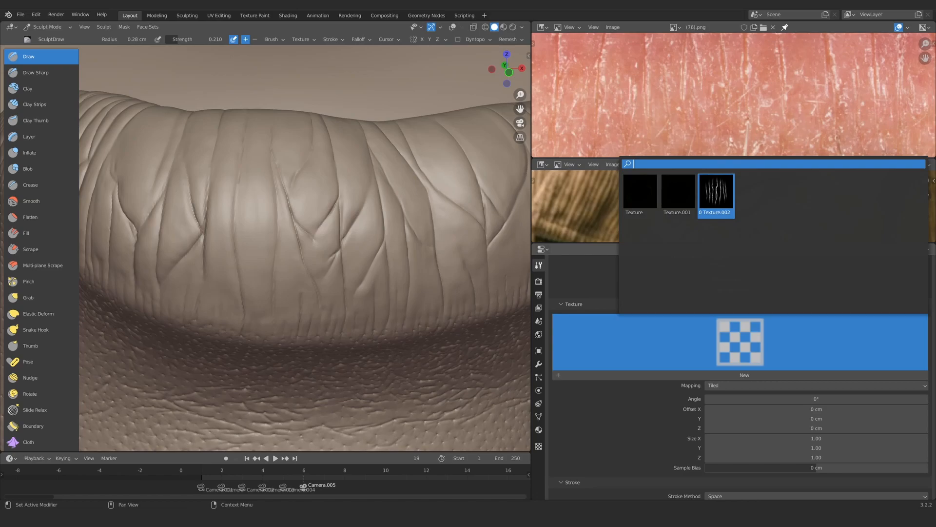
click(716, 195)
scroll(717, 370, down, 2)
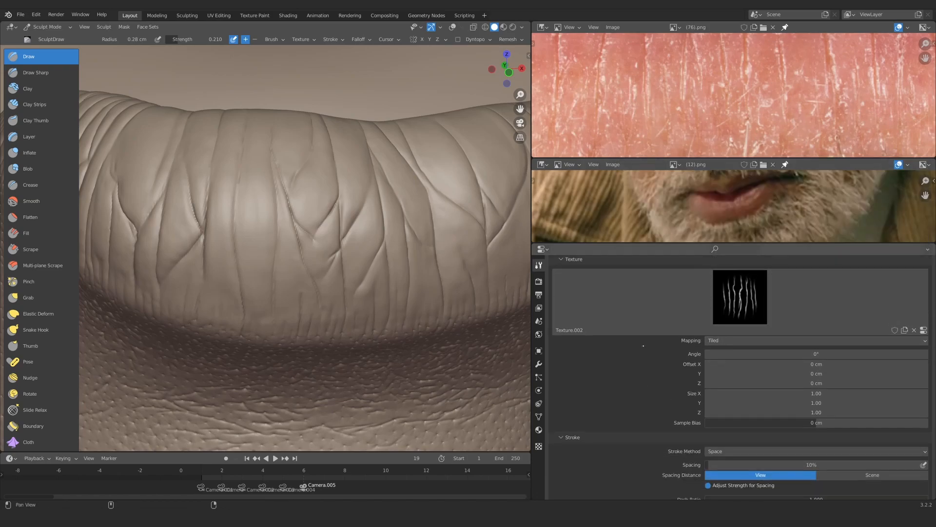
click(732, 341)
click(739, 362)
Set the stroke method to Anchored and try stamping the raised wrinkle texture on the lip's centre
scroll(739, 376, down, 4)
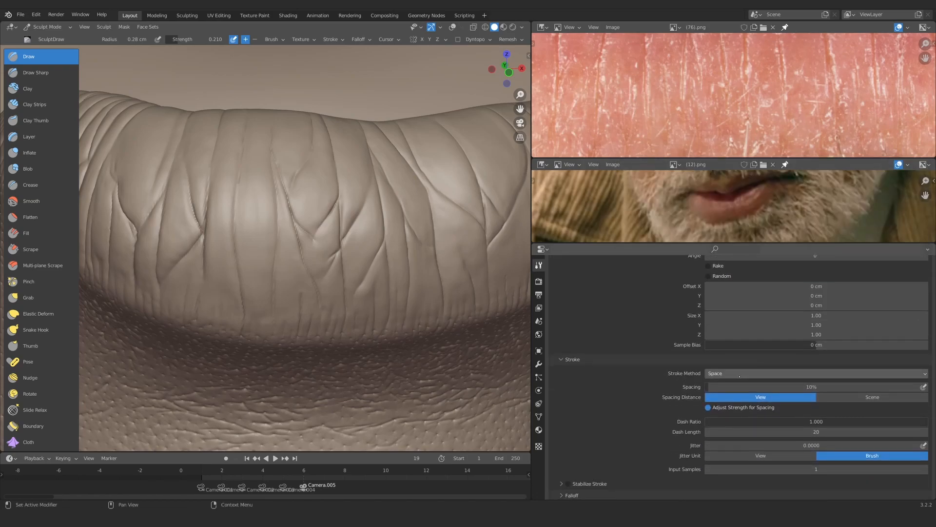
click(739, 373)
click(735, 425)
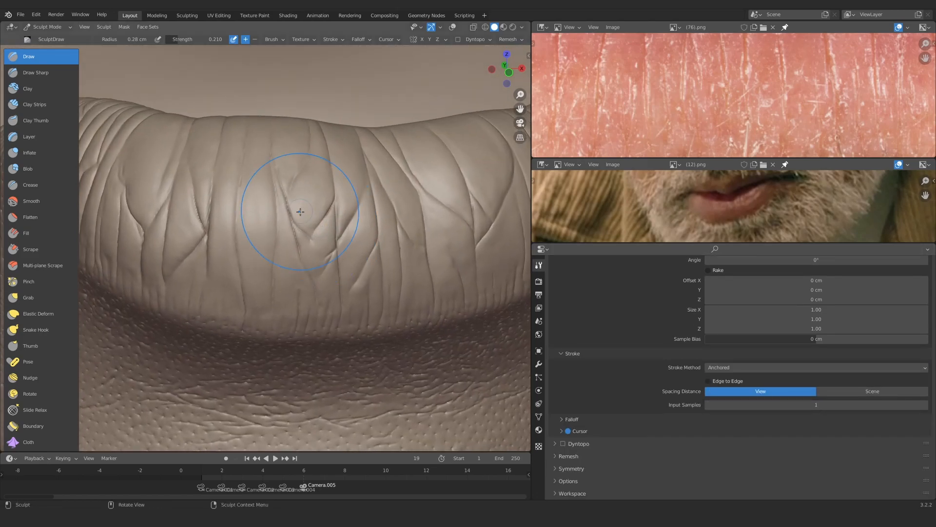
mouse_move(295, 215)
mouse_down()
mouse_move(303, 229)
mouse_move(294, 224)
mouse_move(360, 217)
mouse_up()
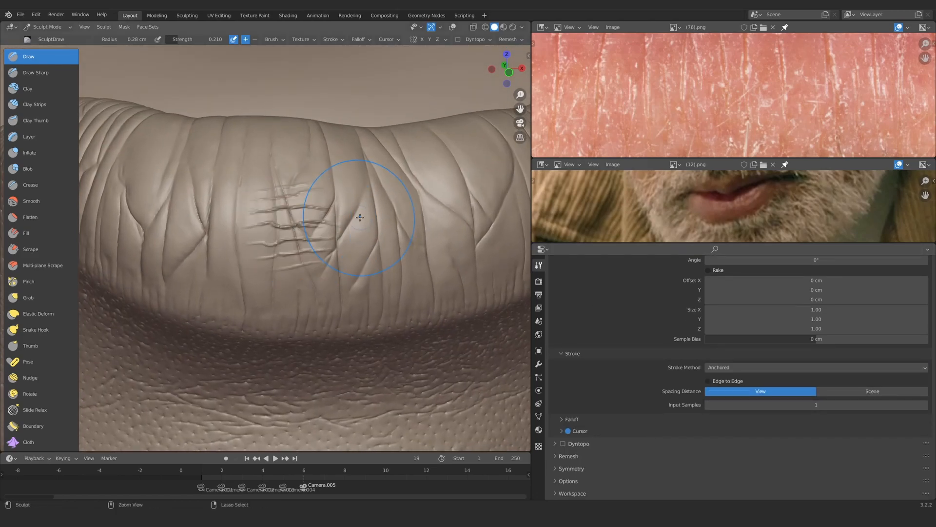
key(ctrl+z)
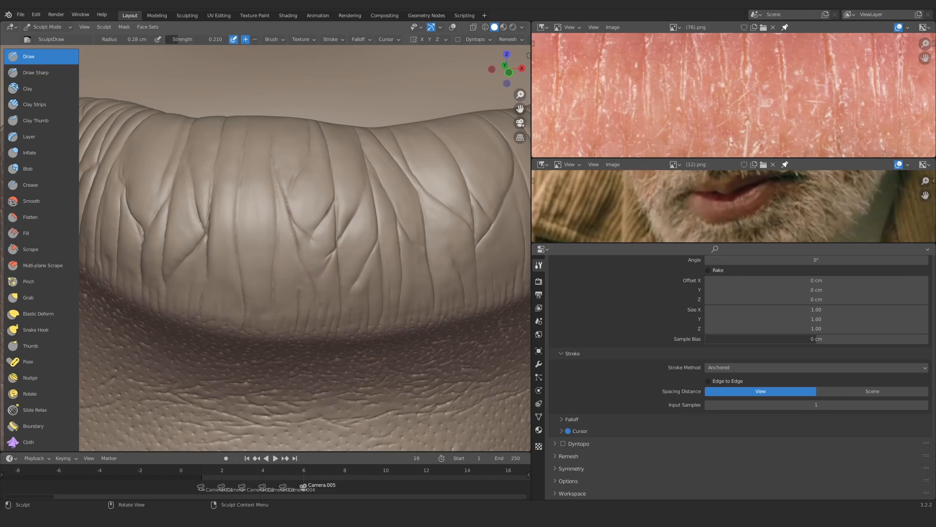
Try an engraved texture stamp with the brush set to Subtract, undo it and set the strength to 0.1
drag(287, 223, 337, 226)
mouse_move(285, 248)
ctrl+middle_down()
mouse_move(297, 205)
mouse_move(294, 232)
ctrl+middle_up()
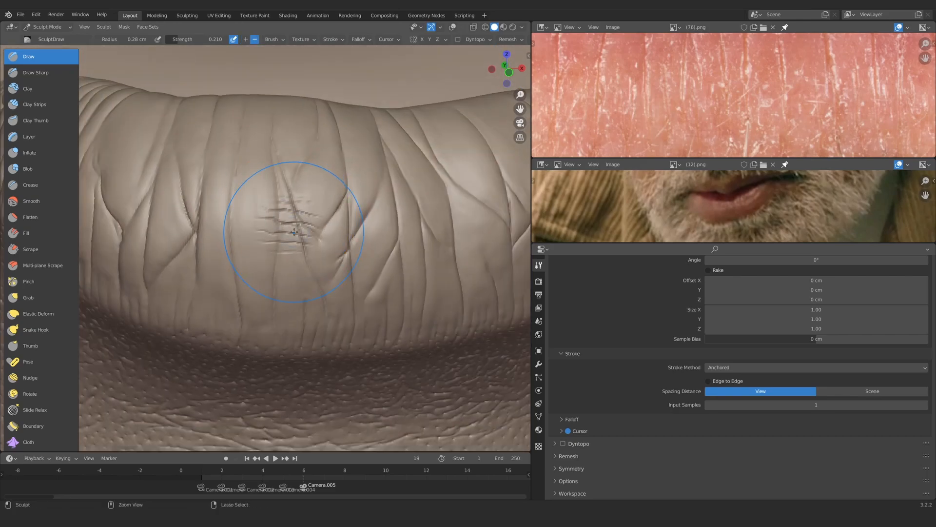
key(ctrl+z)
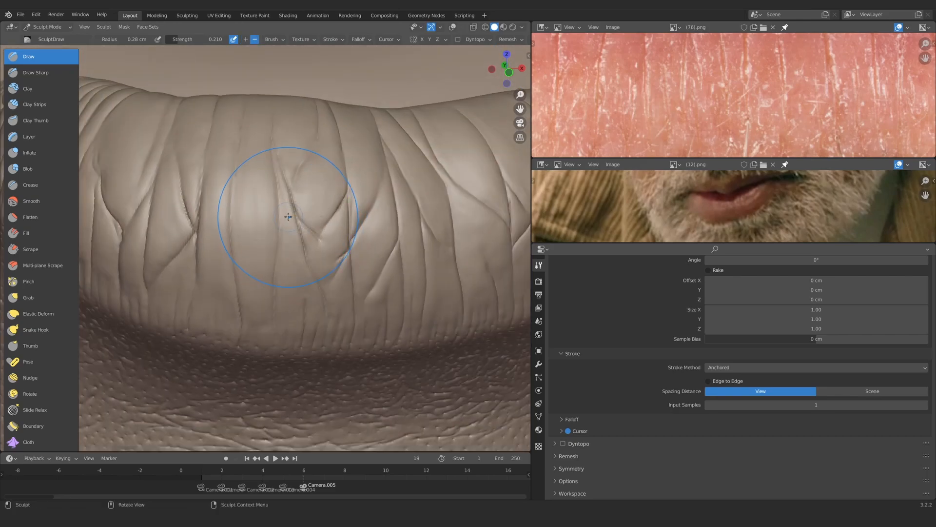
text(.1)
key(Return)
Try a fainter wrinkle stamp at a 0.32 cm radius on the smooth fold left of the lip's centre
mouse_move(288, 207)
ctrl+middle_down()
mouse_move(279, 268)
mouse_move(281, 259)
ctrl+middle_up()
mouse_move(676, 73)
ctrl+middle_down()
mouse_move(677, 94)
mouse_move(678, 63)
ctrl+middle_up()
ctrl+middle_drag(274, 288, 281, 224)
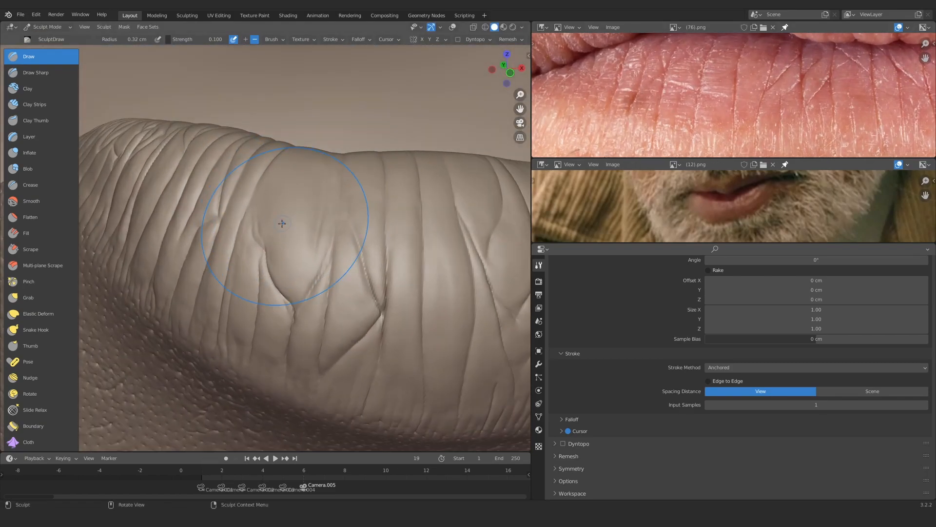
mouse_move(281, 224)
mouse_down()
mouse_move(274, 219)
mouse_move(298, 241)
mouse_up()
mouse_move(298, 242)
middle_down()
mouse_move(293, 209)
mouse_move(280, 263)
middle_up()
ctrl+middle_drag(280, 264, 254, 247)
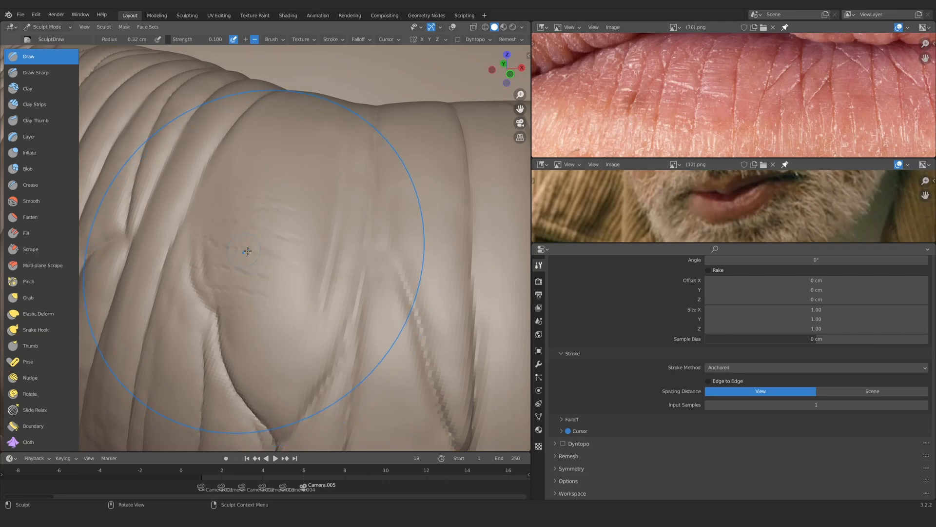
Set the stroke method to Airbrush, test a vertical texture stroke on the smooth fold and undo it
click(781, 367)
click(780, 409)
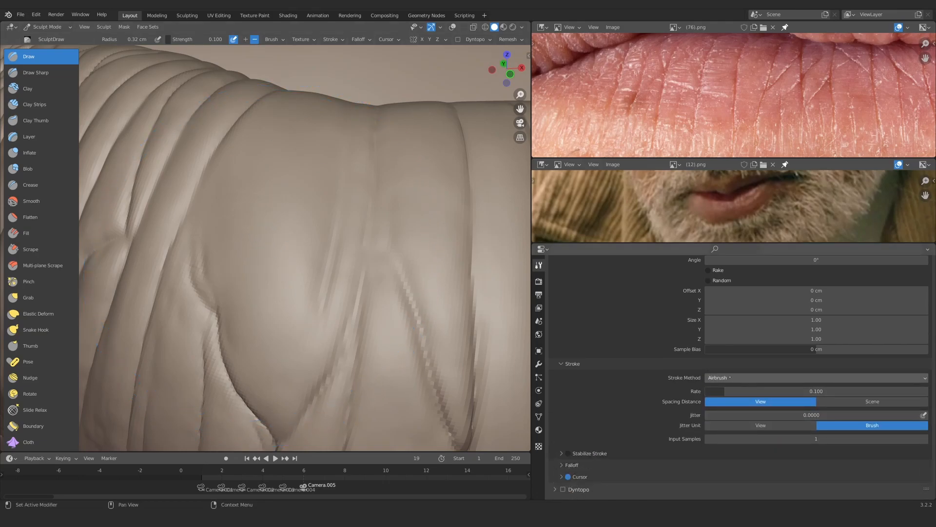
drag(279, 258, 278, 283)
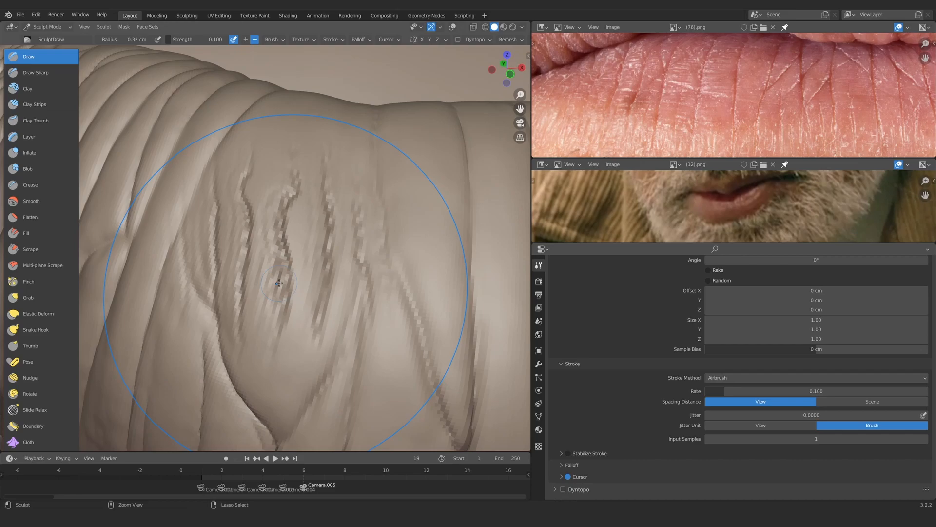
key(ctrl+z)
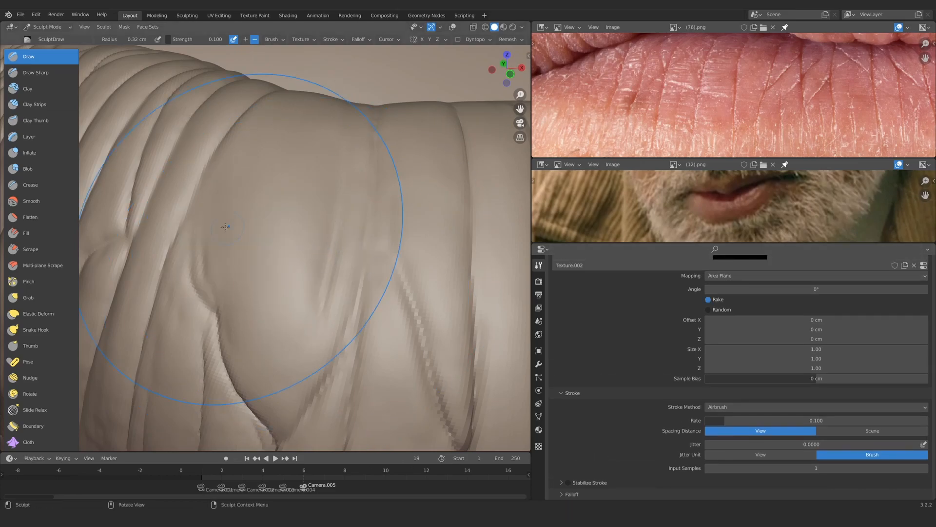
Enable Rake for the texture and engrave fine horizontal wrinkles on the smooth fold left of the lip's centre
drag(224, 222, 225, 224)
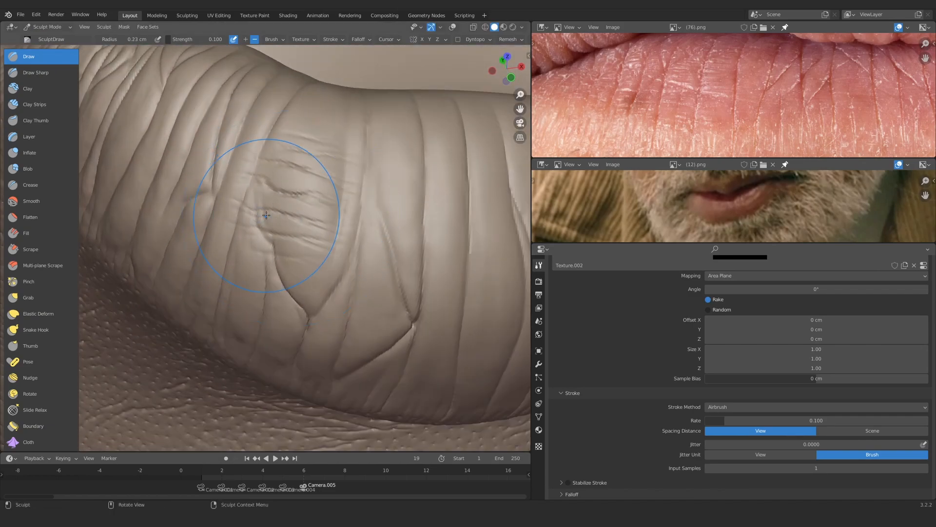
middle_drag(267, 215, 281, 207)
ctrl+middle_drag(286, 214, 297, 208)
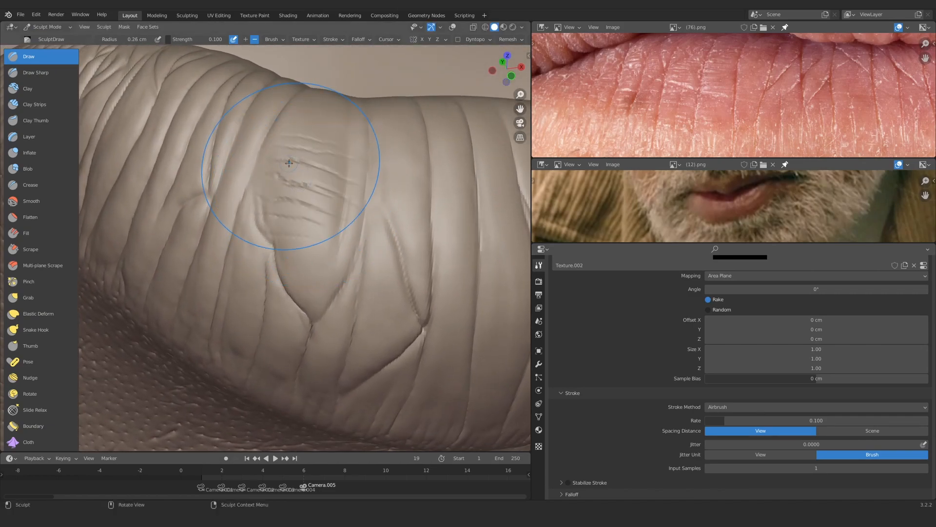
Try engraving horizontal texture wrinkles across the smooth folds left of the lip's centre at strength 0.1 and undo them
drag(288, 163, 279, 203)
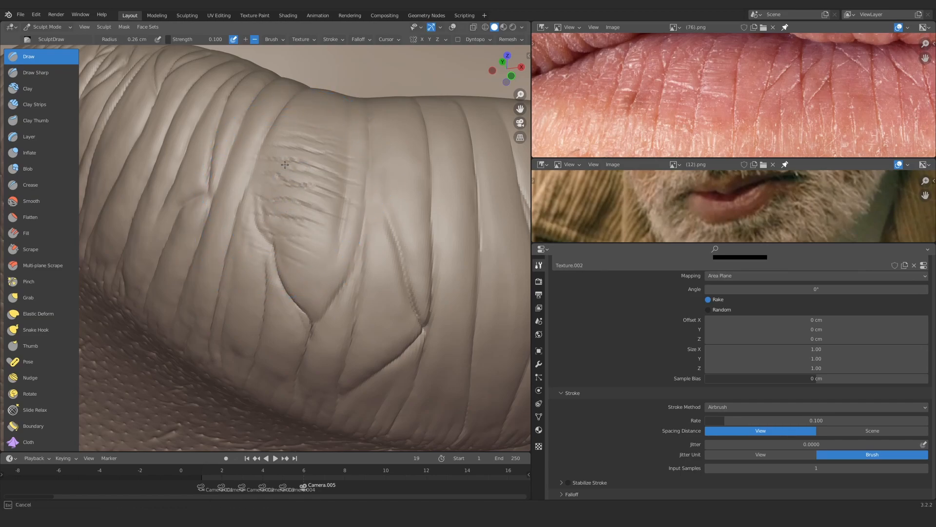
mouse_move(283, 205)
ctrl+middle_down()
mouse_move(293, 283)
mouse_move(328, 231)
mouse_move(305, 237)
ctrl+middle_up()
ctrl+middle_drag(305, 236, 316, 189)
drag(315, 189, 314, 204)
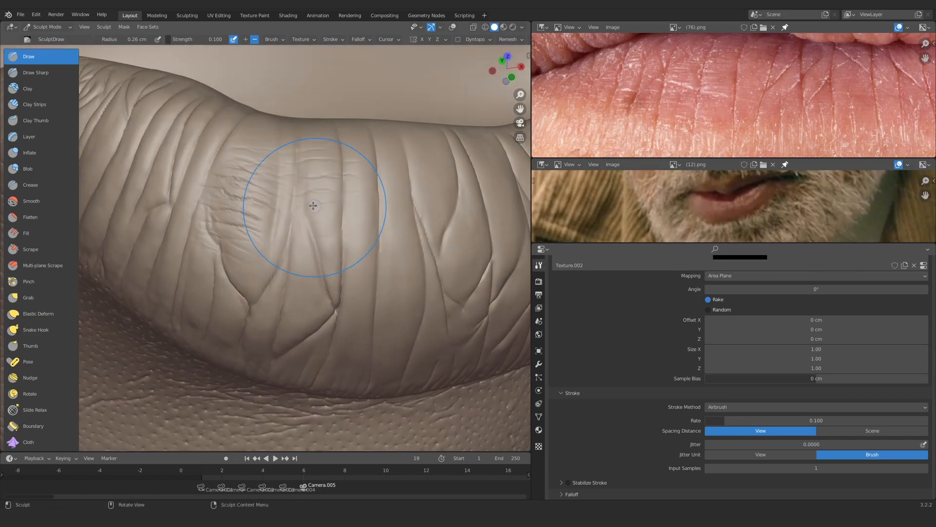
shift+middle_drag(313, 205, 286, 209)
drag(289, 190, 288, 202)
mouse_move(288, 202)
ctrl+middle_down()
mouse_move(286, 184)
mouse_move(273, 274)
mouse_move(297, 180)
mouse_move(315, 246)
mouse_move(288, 161)
ctrl+middle_up()
drag(288, 161, 282, 181)
mouse_move(282, 180)
ctrl+middle_down()
mouse_move(283, 249)
mouse_move(271, 215)
mouse_move(297, 215)
mouse_move(319, 198)
ctrl+middle_up()
key(ctrl+z)
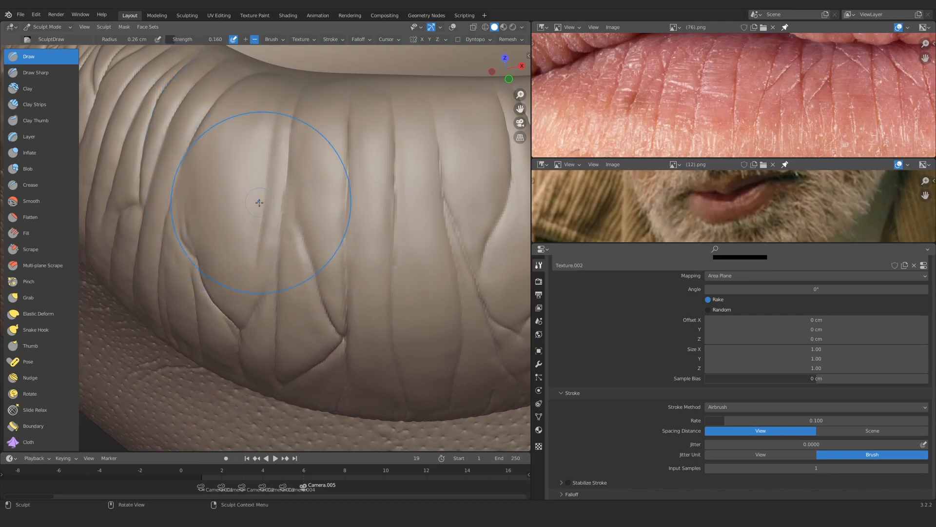
Set the brush strength to 0.1 and engrave fine horizontal wrinkles on the upper part of the smooth folds left of centre
mouse_move(259, 202)
mouse_down()
mouse_move(220, 156)
mouse_move(307, 193)
mouse_up()
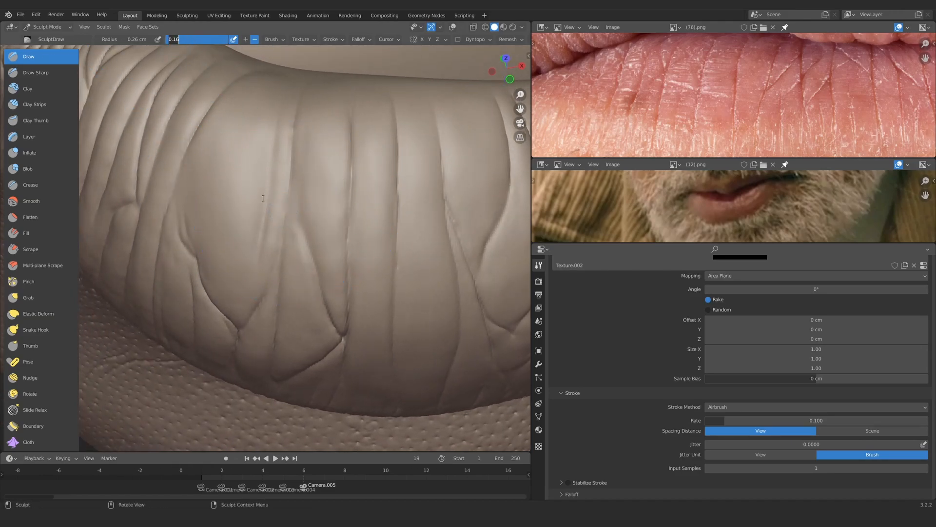
drag(199, 167, 211, 171)
mouse_move(211, 172)
middle_down()
mouse_move(147, 209)
mouse_move(239, 177)
middle_up()
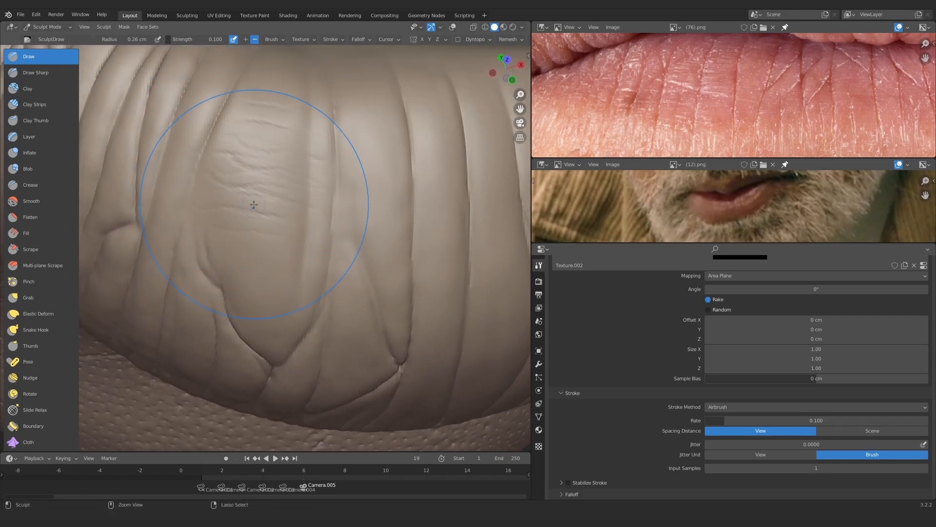
mouse_move(250, 127)
ctrl+middle_down()
mouse_move(258, 205)
mouse_move(268, 185)
ctrl+middle_up()
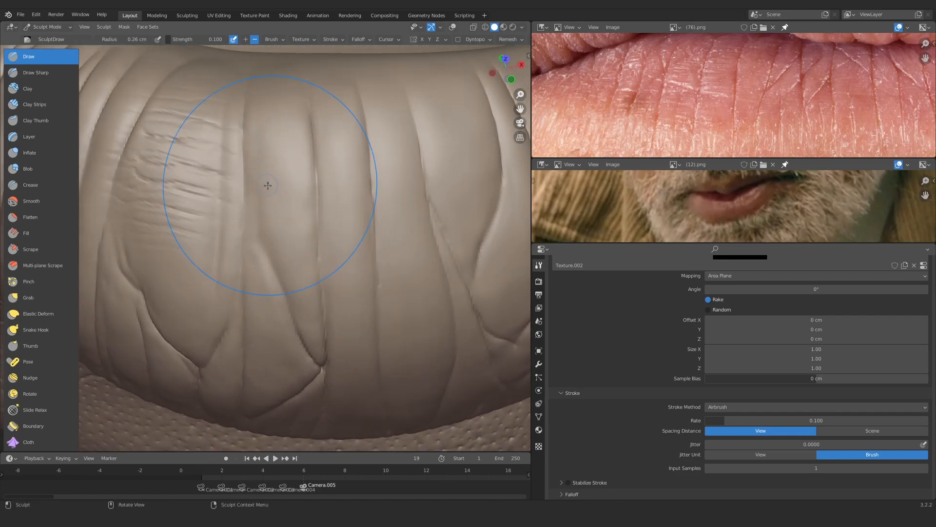
mouse_move(251, 124)
ctrl+middle_down()
mouse_move(258, 195)
mouse_move(273, 161)
ctrl+middle_up()
ctrl+middle_drag(273, 161, 283, 127)
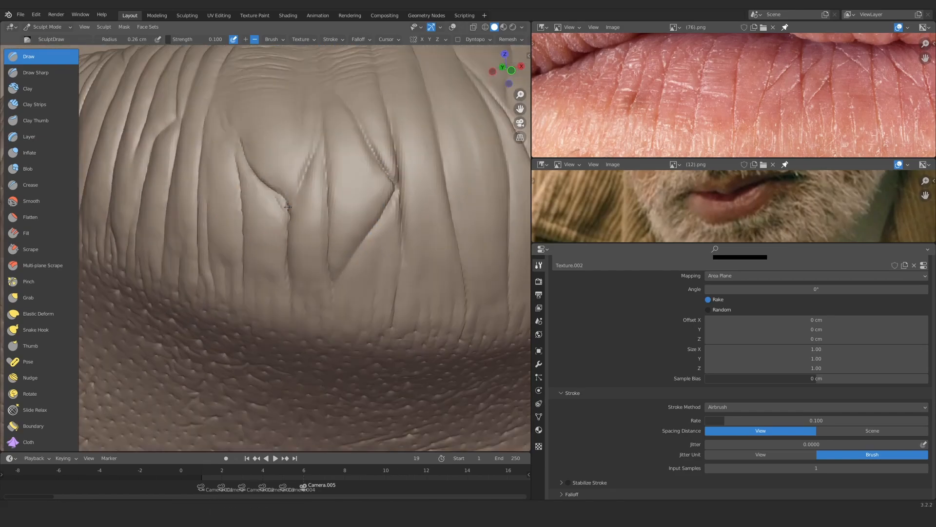
Extend the horizontal texture wrinkles down the same folds, inside and below the Y-shaped crease left of centre
drag(293, 253, 274, 217)
ctrl+middle_drag(231, 196, 251, 256)
key(ctrl+z)
mouse_move(251, 256)
ctrl+middle_down()
mouse_move(275, 195)
mouse_move(256, 285)
ctrl+middle_up()
ctrl+middle_drag(256, 285, 251, 218)
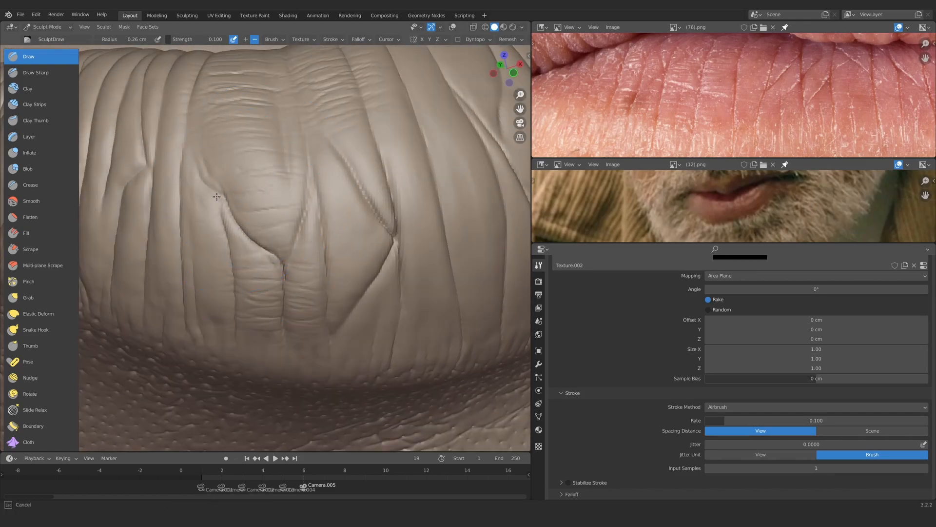
mouse_move(154, 209)
ctrl+middle_down()
mouse_move(161, 263)
mouse_move(234, 273)
mouse_move(232, 228)
ctrl+middle_up()
Engrave horizontal wrinkles over the folds around the V-shaped creases and enlarge the sculpting view
ctrl+alt+drag(232, 228, 273, 278)
mouse_move(313, 154)
ctrl+alt+mouse_down()
mouse_move(259, 115)
mouse_move(293, 196)
mouse_move(276, 146)
ctrl+alt+mouse_up()
ctrl+alt+drag(722, 122, 722, 88)
mouse_move(313, 220)
ctrl+alt+mouse_down()
mouse_move(289, 254)
mouse_move(224, 229)
mouse_move(219, 190)
ctrl+alt+mouse_up()
mouse_move(722, 87)
ctrl+alt+mouse_down()
mouse_move(722, 122)
mouse_move(727, 92)
ctrl+alt+mouse_up()
mouse_move(309, 219)
ctrl+alt+mouse_down()
mouse_move(296, 215)
mouse_move(355, 167)
mouse_move(280, 225)
mouse_move(293, 254)
mouse_move(318, 220)
mouse_move(265, 268)
ctrl+alt+mouse_up()
ctrl+alt+drag(722, 122, 722, 92)
mouse_move(342, 259)
ctrl+alt+mouse_down()
mouse_move(362, 212)
mouse_move(370, 244)
mouse_move(415, 264)
ctrl+alt+mouse_up()
key(ctrl+space)
mouse_move(414, 263)
ctrl+alt+mouse_down()
mouse_move(428, 239)
mouse_move(394, 251)
ctrl+alt+mouse_up()
Reduce the brush radius to 0.18 cm and engrave short horizontal wrinkles across the narrow creased folds at the lip's centre
ctrl+middle_drag(385, 168, 378, 185)
mouse_move(378, 185)
middle_down()
mouse_move(345, 195)
mouse_move(422, 209)
mouse_move(380, 188)
mouse_move(390, 229)
middle_up()
key(f)
click(308, 189)
middle_drag(390, 229, 420, 214)
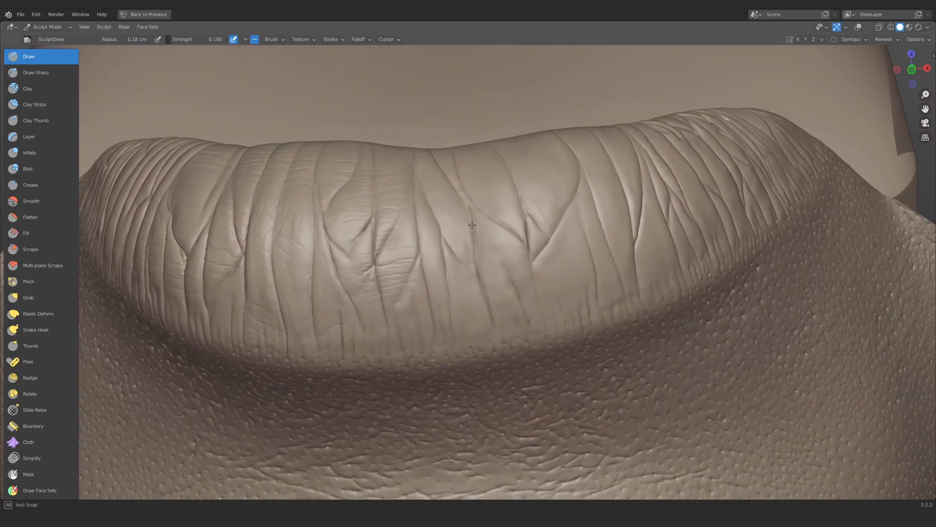
ctrl+middle_drag(419, 254, 415, 200)
drag(432, 267, 411, 270)
drag(432, 237, 408, 239)
drag(512, 244, 470, 251)
ctrl+middle_drag(463, 214, 454, 264)
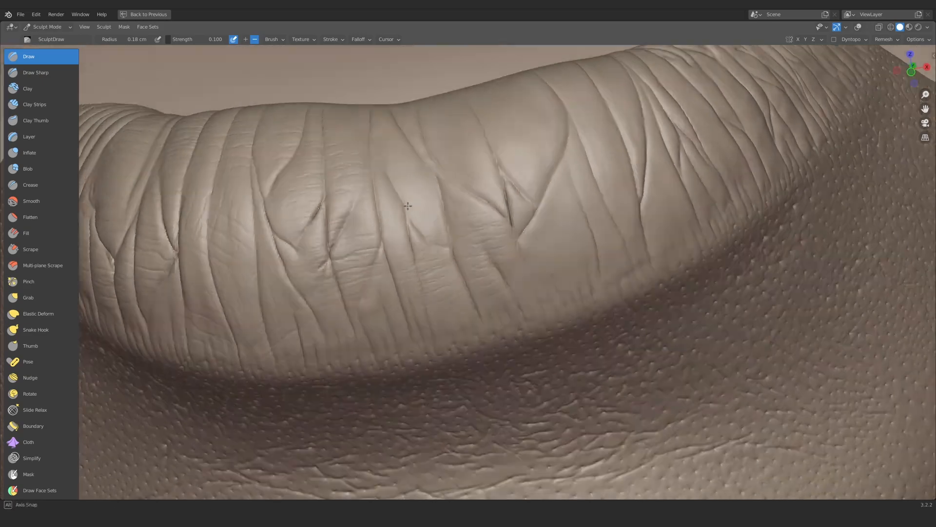
Fill the folds just right of the lip's centre with horizontal wrinkles, enlarging the brush radius to 0.23 cm
middle_drag(414, 230, 416, 243)
ctrl+middle_drag(417, 293, 410, 244)
mouse_move(342, 271)
ctrl+middle_down()
mouse_move(294, 282)
mouse_move(408, 282)
mouse_move(418, 247)
mouse_move(415, 261)
ctrl+middle_up()
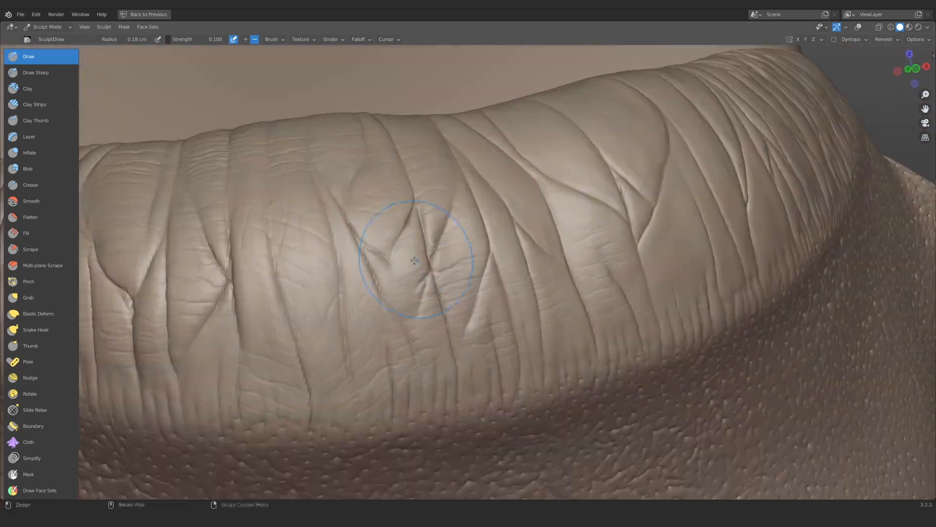
middle_drag(370, 284, 376, 308)
mouse_move(375, 307)
ctrl+middle_down()
mouse_move(378, 336)
mouse_move(378, 243)
ctrl+middle_up()
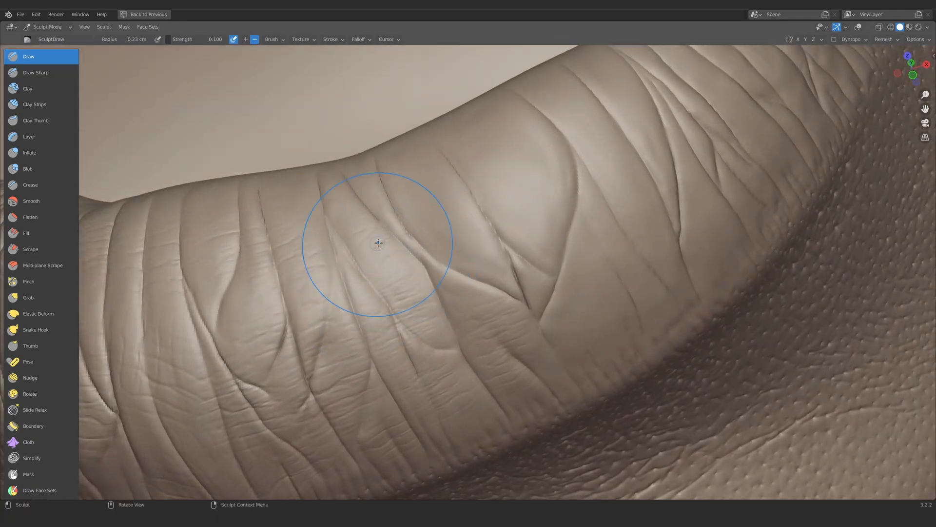
middle_drag(445, 230, 409, 223)
Restore the split layout with the references and engrave horizontal wrinkles across the folds on the lip's right half
mouse_move(355, 243)
ctrl+alt+mouse_down()
mouse_move(299, 247)
mouse_move(440, 207)
mouse_move(397, 224)
mouse_move(326, 227)
ctrl+alt+mouse_up()
key(ctrl+space)
middle_drag(326, 227, 401, 156)
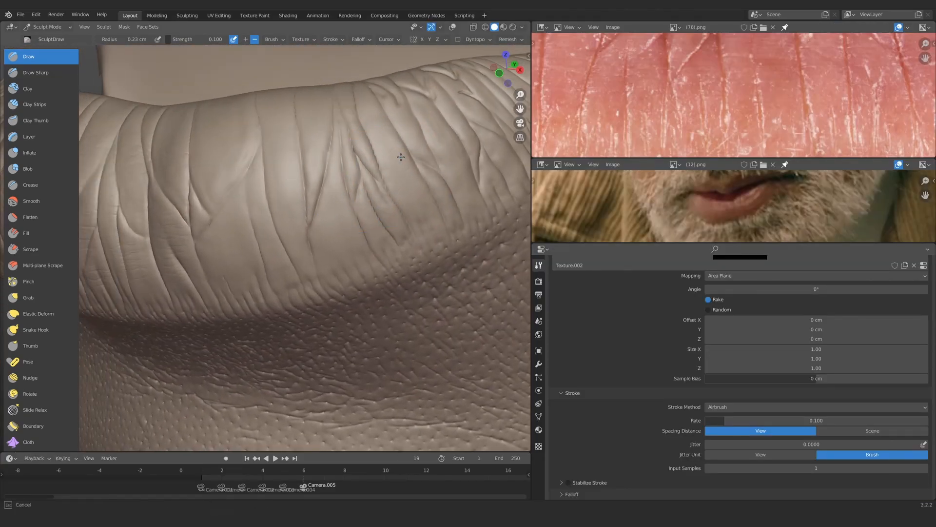
middle_drag(331, 211, 327, 134)
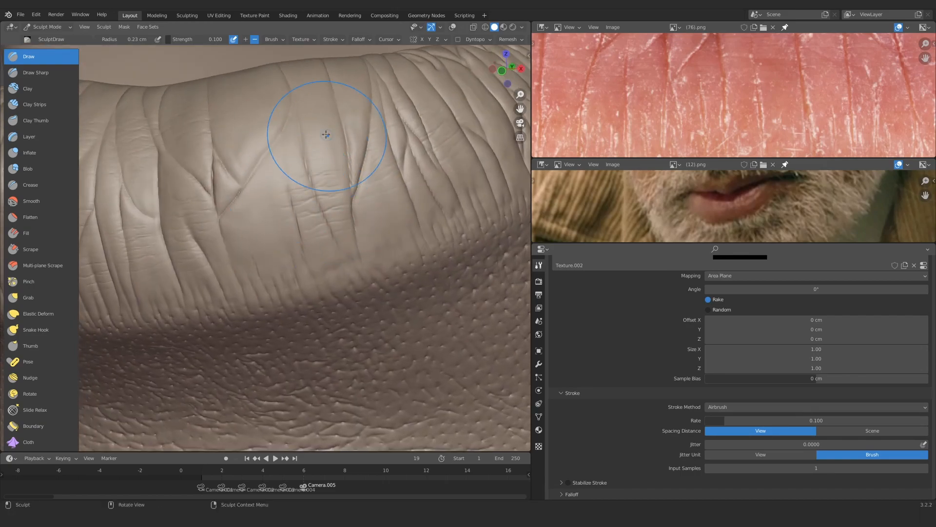
mouse_move(293, 255)
middle_down()
mouse_move(312, 195)
mouse_move(347, 138)
mouse_move(263, 188)
mouse_move(335, 187)
middle_up()
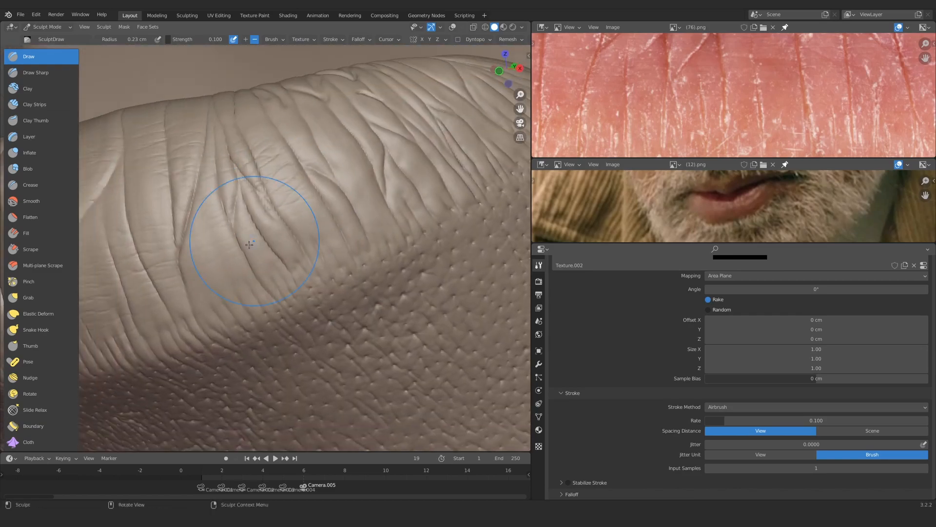
middle_drag(388, 163, 442, 139)
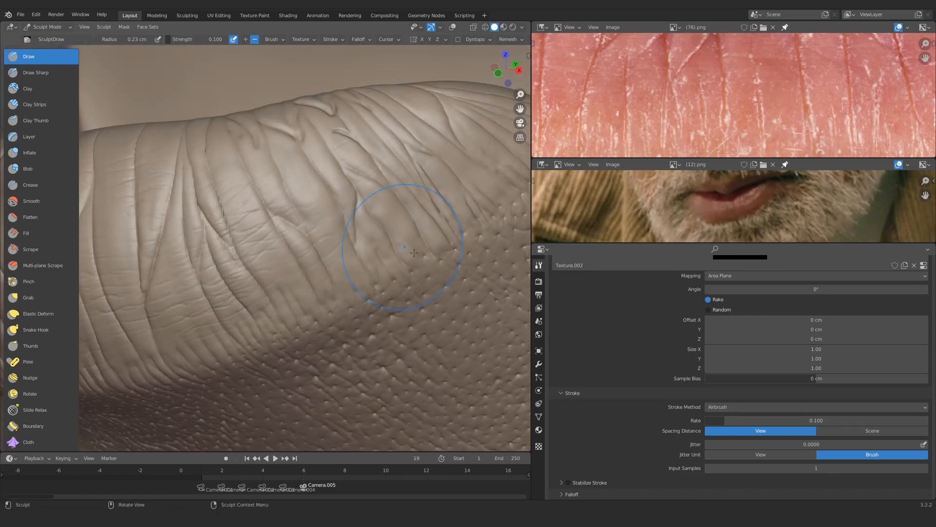
Set the airbrush rate to 0.05 and engrave fine wrinkles over the folds near the lip's right corner
scroll(756, 384, down, 2)
click(757, 380)
text(0.05)
key(Return)
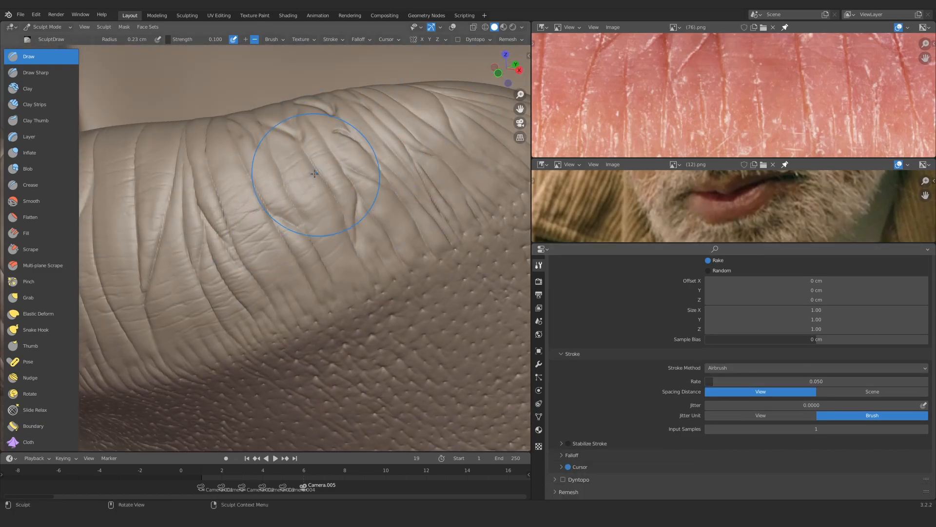
middle_drag(343, 241, 373, 240)
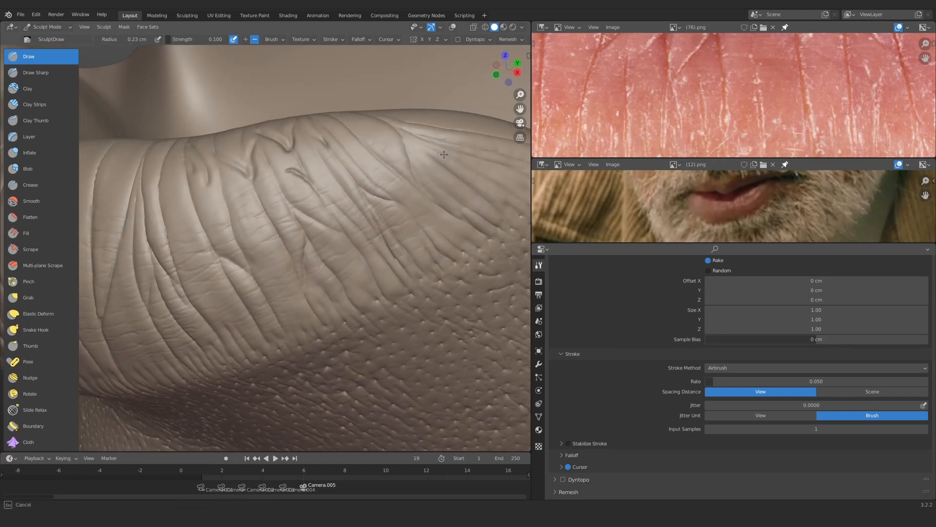
mouse_move(444, 154)
middle_down()
mouse_move(420, 195)
mouse_move(227, 257)
middle_up()
Layer more fine texture wrinkles over the lip's left corner, lower edge and centre, following the closer photo reference
middle_drag(286, 197, 251, 190)
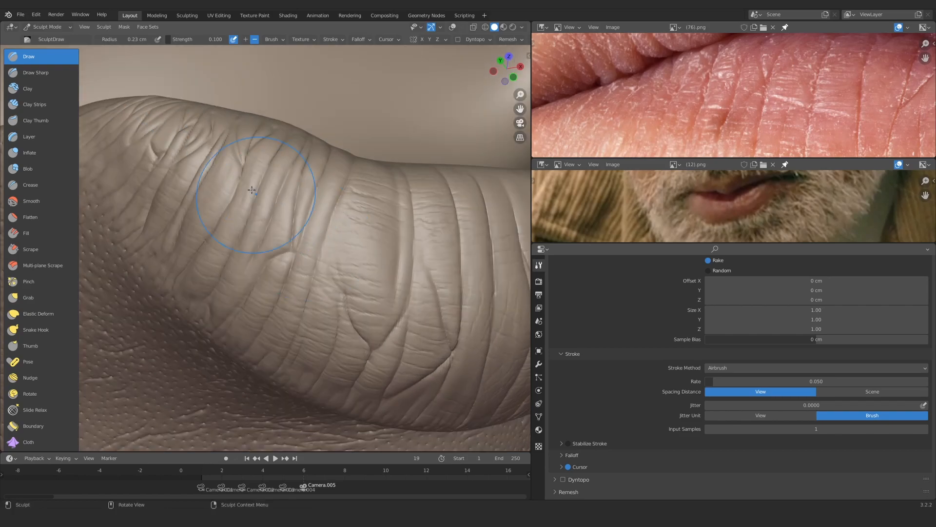
middle_drag(163, 124, 272, 184)
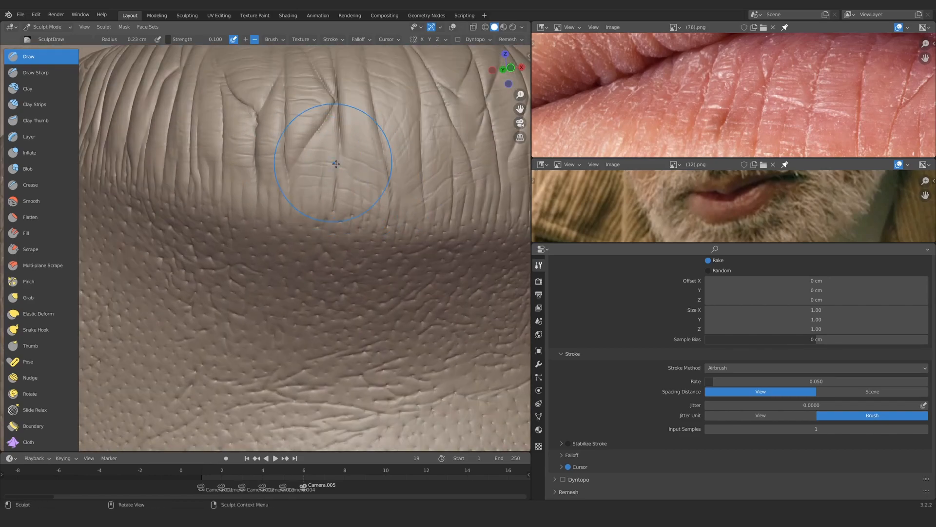
mouse_move(163, 138)
middle_down()
mouse_move(310, 223)
mouse_move(261, 209)
mouse_move(327, 190)
mouse_move(282, 209)
mouse_move(215, 293)
mouse_move(257, 258)
mouse_move(230, 136)
middle_up()
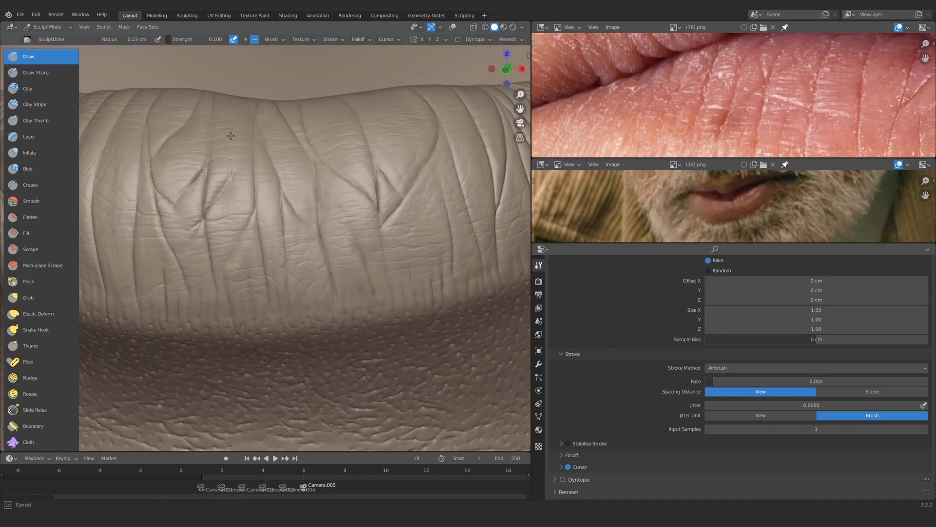
middle_drag(334, 260, 293, 169)
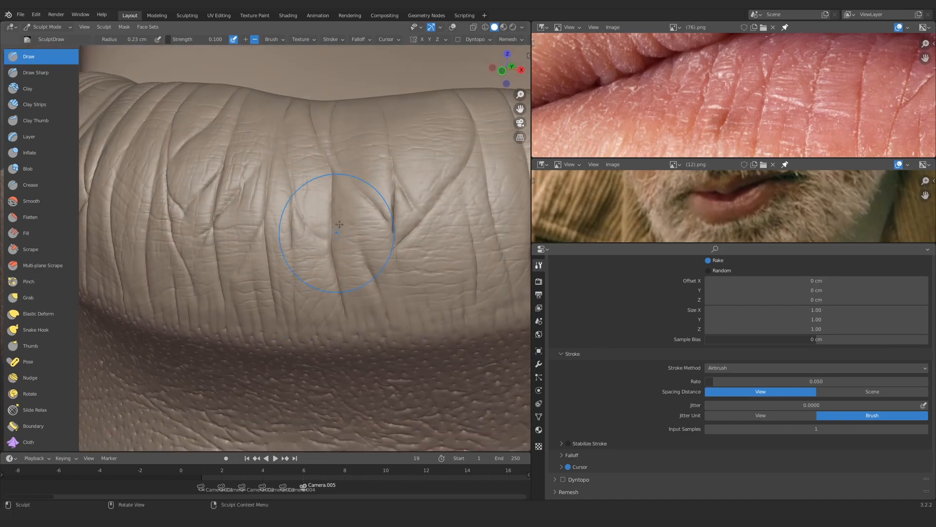
middle_drag(340, 224, 411, 196)
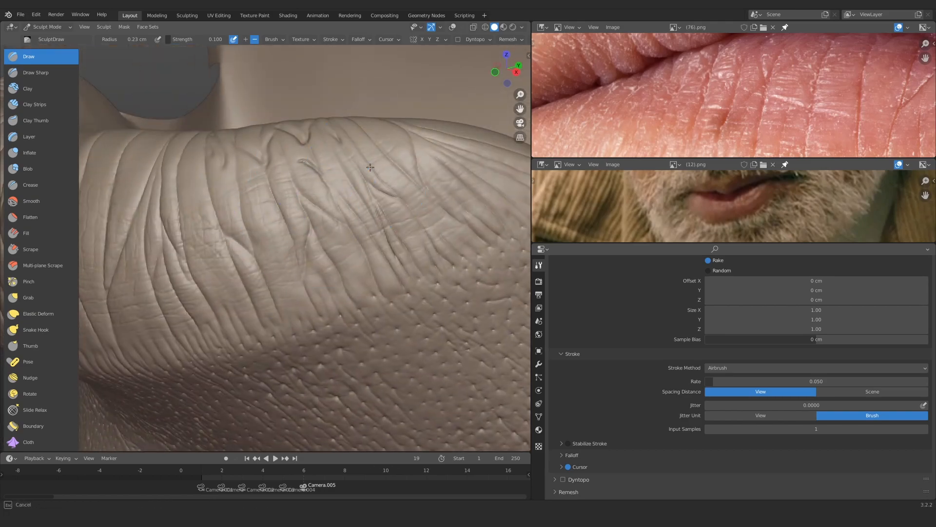
mouse_move(370, 167)
middle_down()
mouse_move(372, 258)
mouse_move(326, 252)
middle_up()
Switch to Draw Sharp at a 0.031 cm radius and refine the small creases near the lip's lower edge at the centre
scroll(260, 198, down, 8)
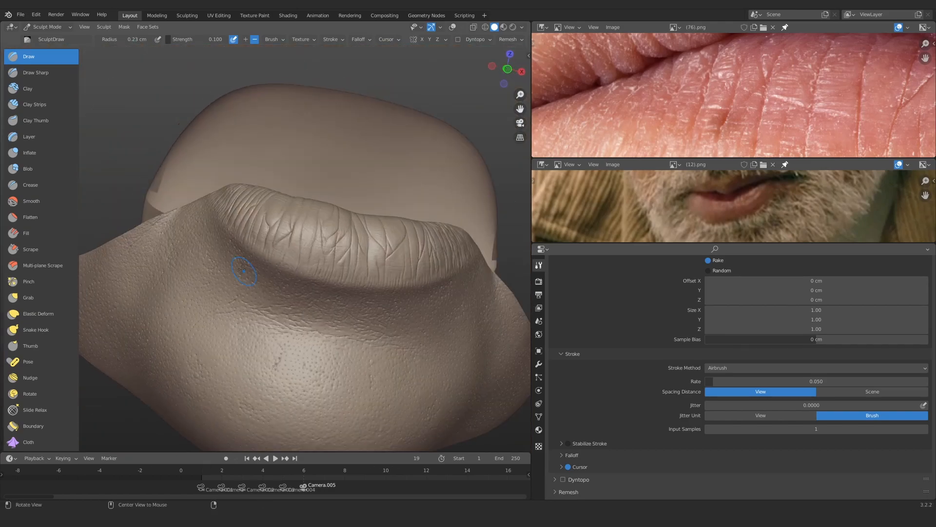
scroll(262, 219, up, 8)
mouse_move(247, 268)
middle_down()
mouse_move(262, 219)
mouse_move(246, 221)
middle_up()
click(37, 73)
key(ctrl+space)
shift+middle_drag(614, 244, 499, 259)
scroll(499, 259, up, 3)
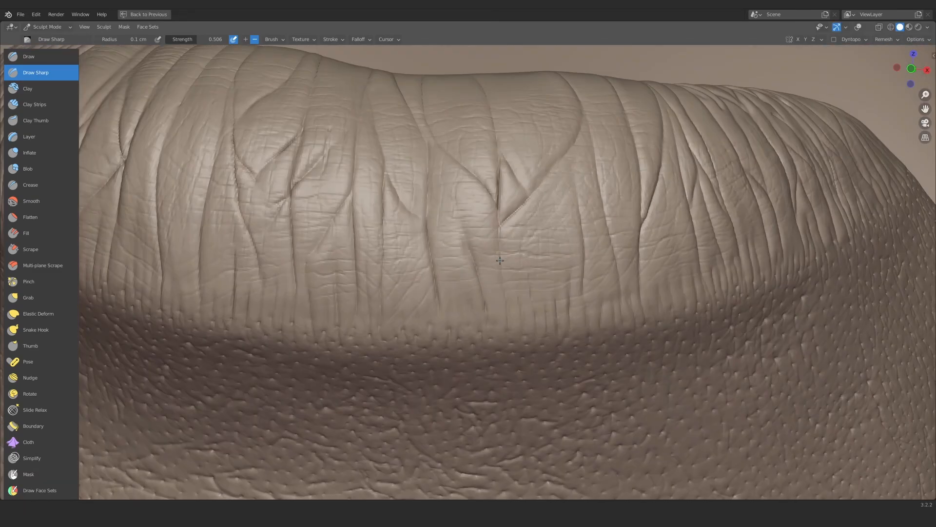
ctrl+alt+drag(323, 211, 330, 250)
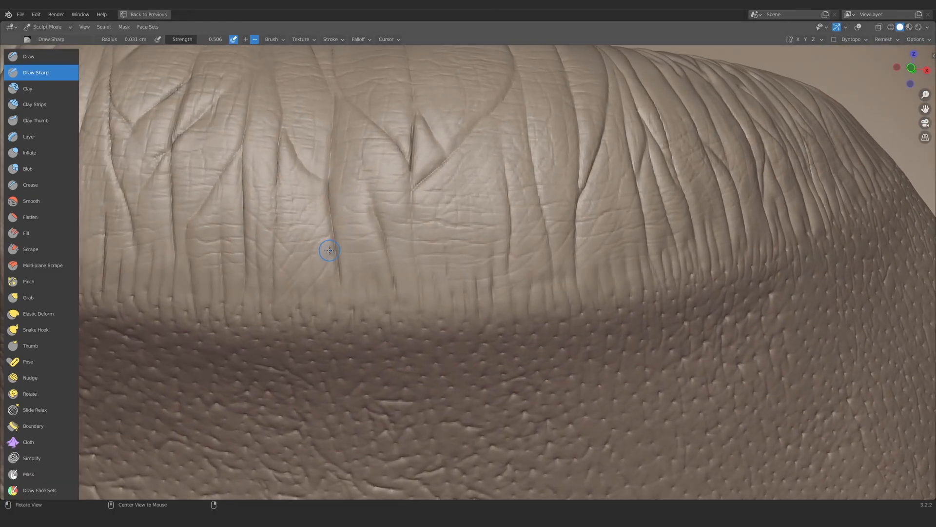
Examine the wrinkled lower lip from a distance and up close against the photo references
scroll(332, 248, down, 5)
scroll(332, 248, up, 5)
scroll(332, 248, down, 6)
key(ctrl+space)
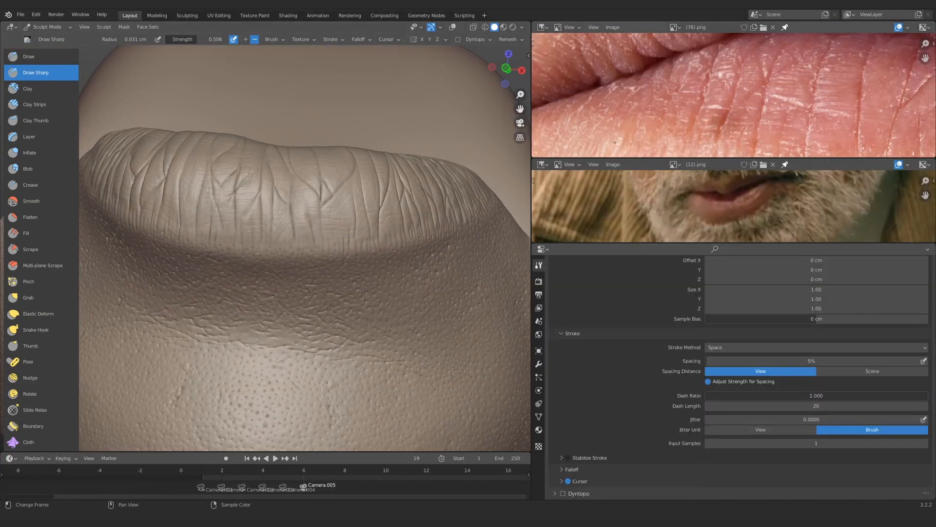
scroll(627, 86, up, 3)
key(ctrl+space)
scroll(332, 216, up, 3)
shift+middle_drag(332, 216, 381, 193)
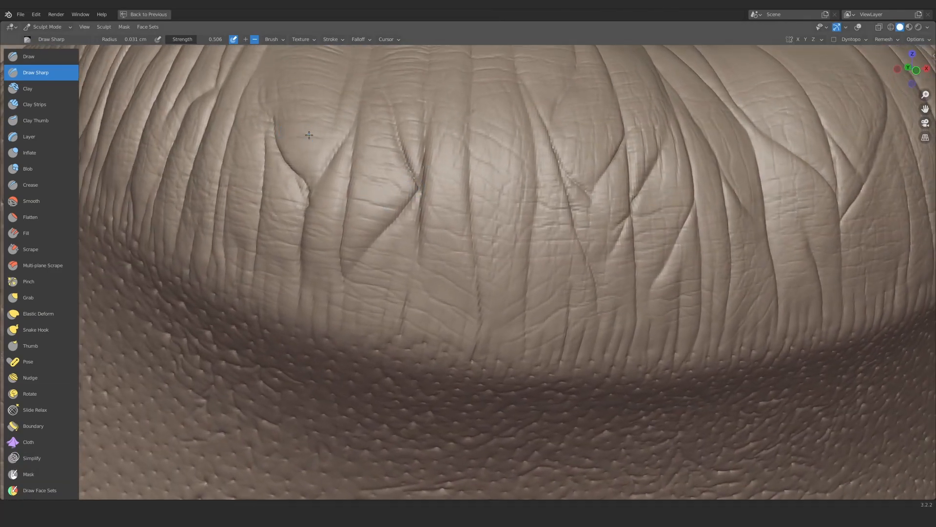
Cut a short, fine diagonal crease on the fold above the Y-shaped crease left of the lip's centre
key(ctrl+space)
scroll(699, 101, down, 4)
scroll(700, 101, up, 1)
scroll(280, 175, up, 5)
scroll(279, 176, up, 6)
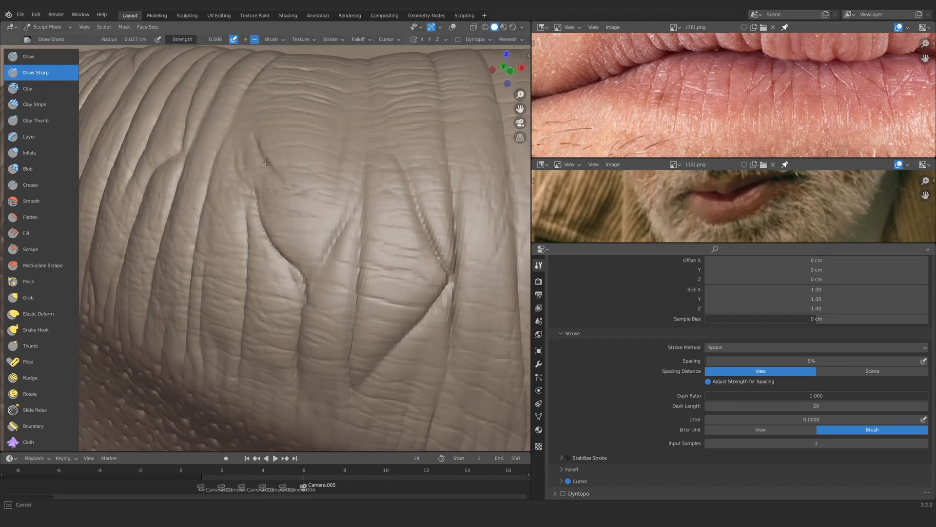
drag(267, 161, 289, 185)
Try extending the diagonal crease to the neighbouring V-shaped crease at a 0.045 cm radius and undo the extension
shift+middle_drag(359, 213, 303, 199)
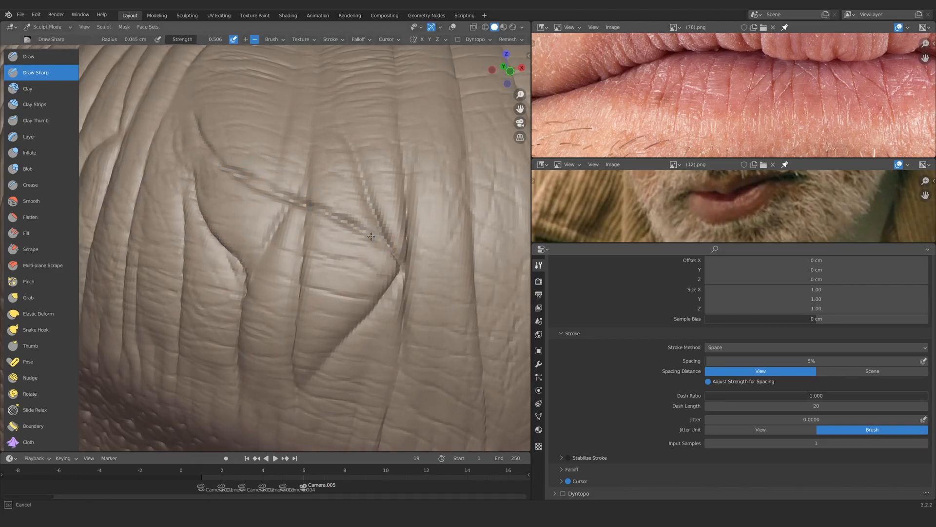
scroll(371, 237, down, 8)
scroll(285, 210, up, 8)
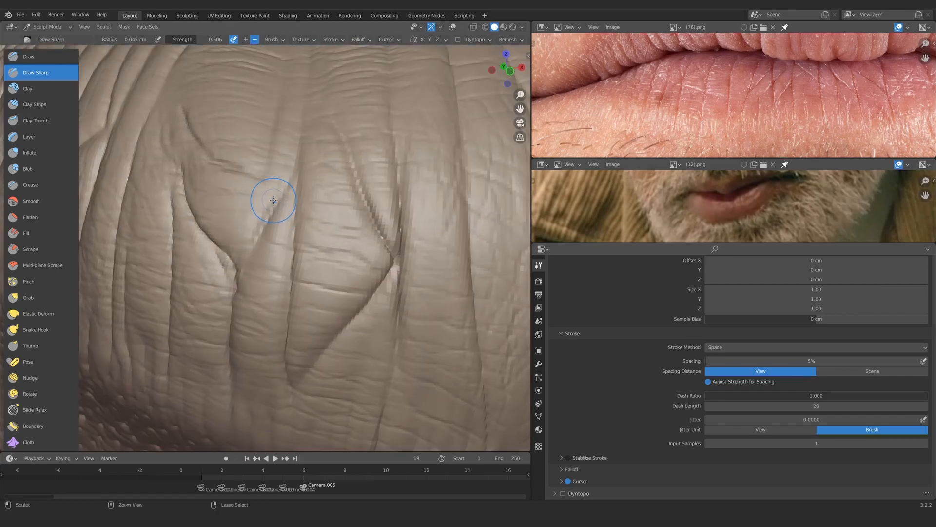
key(ctrl+z)
Deepen the short diagonal crease on the fold with Draw Sharp at a 0.025 cm radius
scroll(732, 95, up, 3)
scroll(273, 234, down, 2)
scroll(234, 195, up, 2)
drag(181, 105, 209, 152)
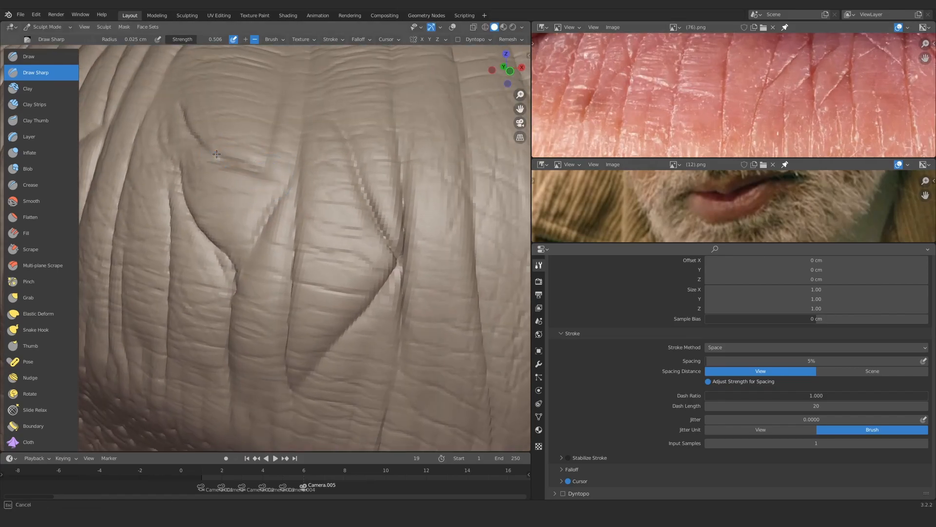
Cut short curved creases between the vertical folds near the lip's lower edge at a 0.035 cm radius
scroll(324, 197, down, 6)
scroll(327, 212, up, 7)
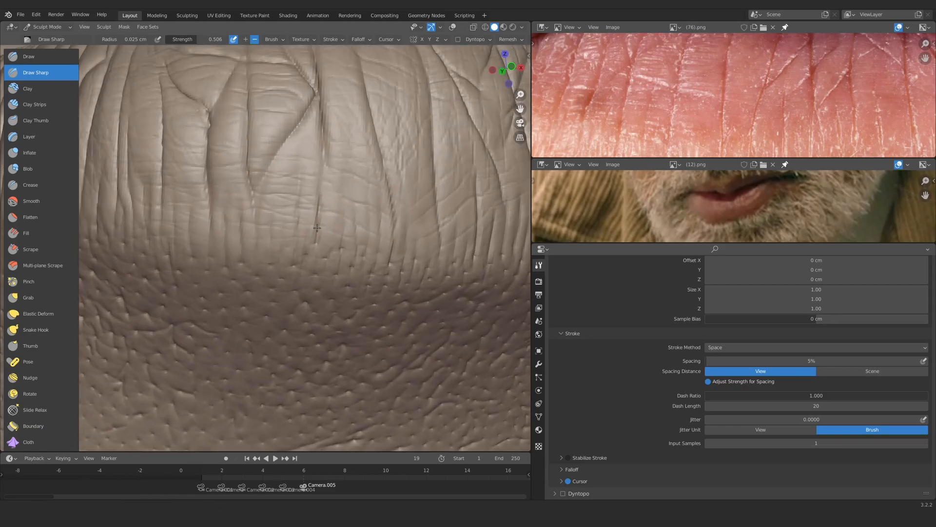
key(ctrl+space)
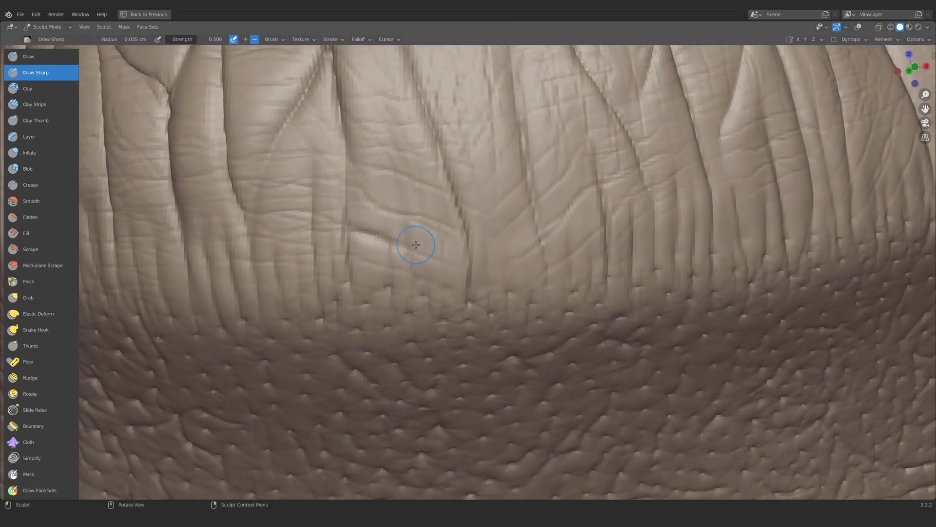
scroll(445, 209, up, 2)
scroll(397, 232, down, 6)
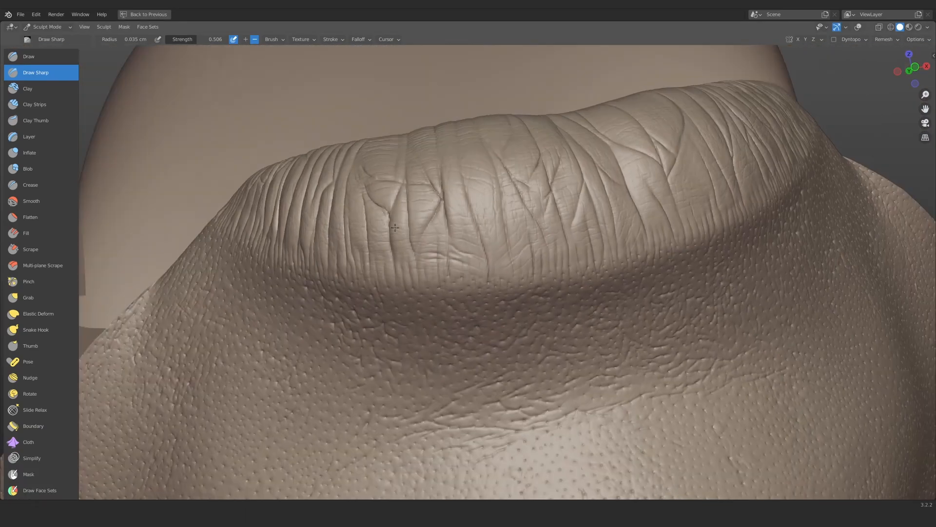
Lower the Draw Sharp strength to 0.400 and cut short horizontal creases between the vertical folds at the lip's centre
scroll(391, 248, up, 6)
mouse_move(405, 145)
ctrl+alt+mouse_down()
mouse_move(382, 328)
mouse_move(489, 224)
mouse_move(341, 317)
mouse_move(316, 206)
mouse_move(263, 209)
ctrl+alt+mouse_up()
key(ctrl+space)
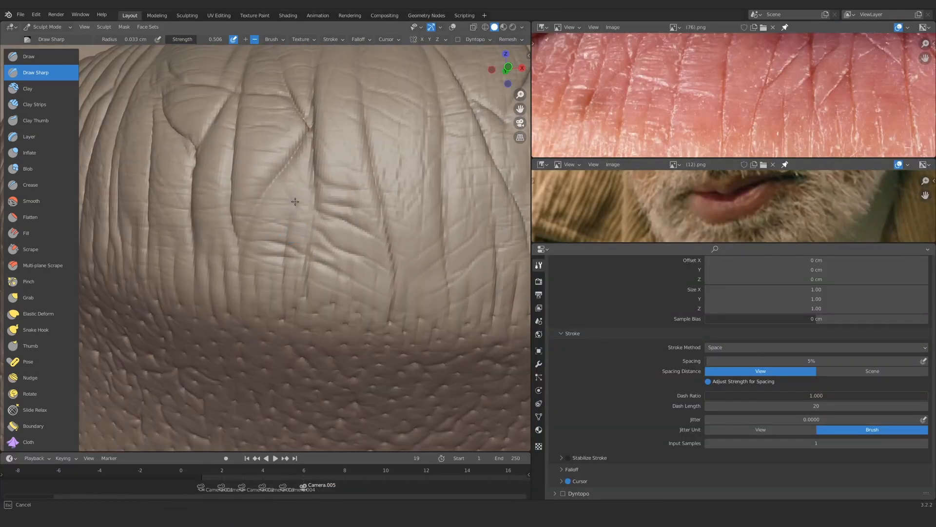
mouse_move(263, 253)
ctrl+alt+mouse_down()
mouse_move(238, 215)
mouse_move(234, 288)
mouse_move(227, 195)
ctrl+alt+mouse_up()
click(199, 39)
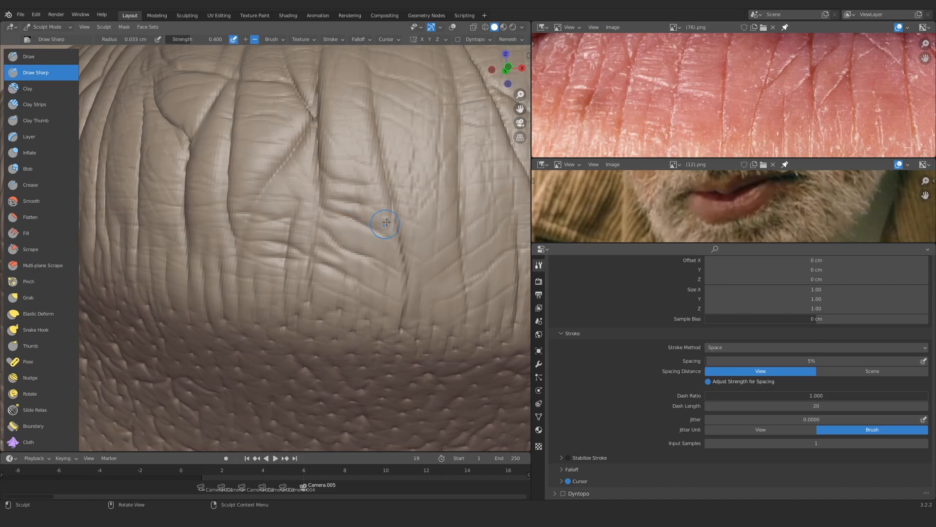
scroll(385, 223, down, 4)
scroll(328, 209, up, 5)
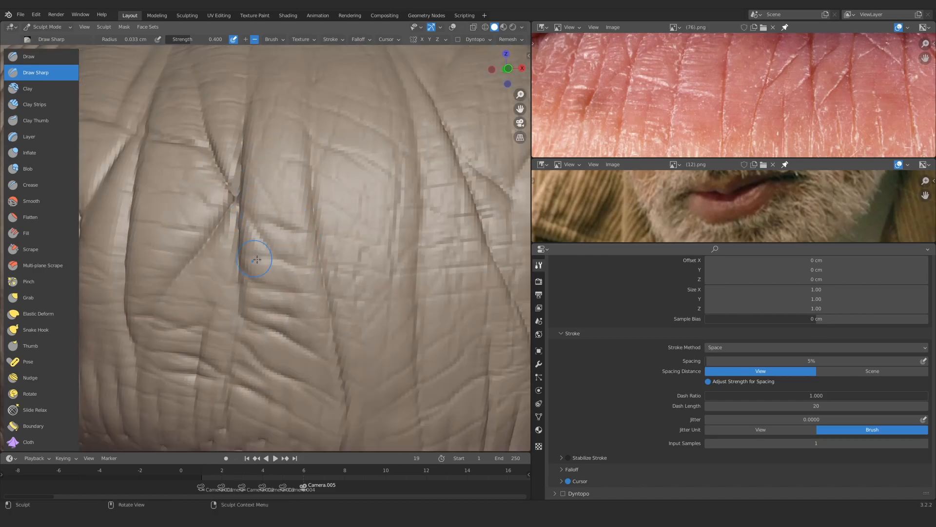
scroll(256, 259, down, 4)
scroll(309, 246, up, 4)
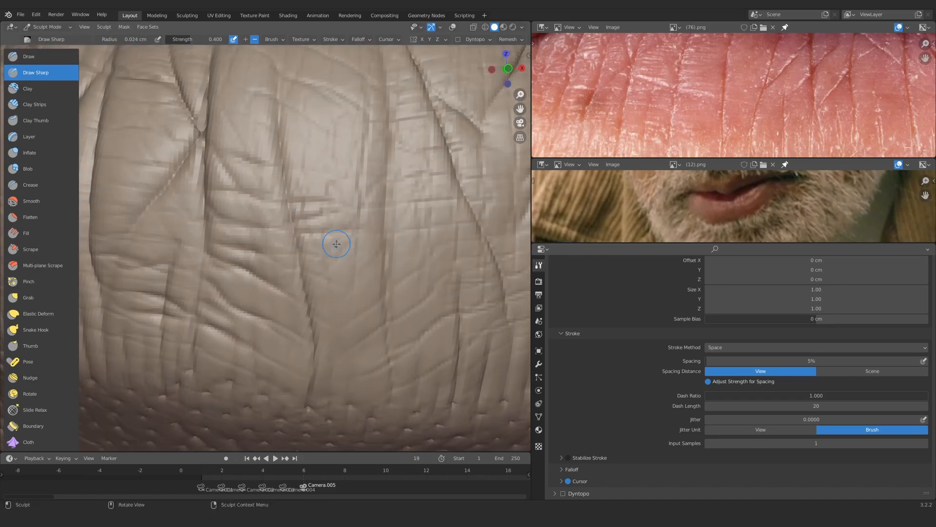
Cut fine horizontal creases on both sides of the central vertical folds at a 0.024 cm radius and save the file
key(ctrl+space)
scroll(458, 240, down, 4)
scroll(271, 201, up, 4)
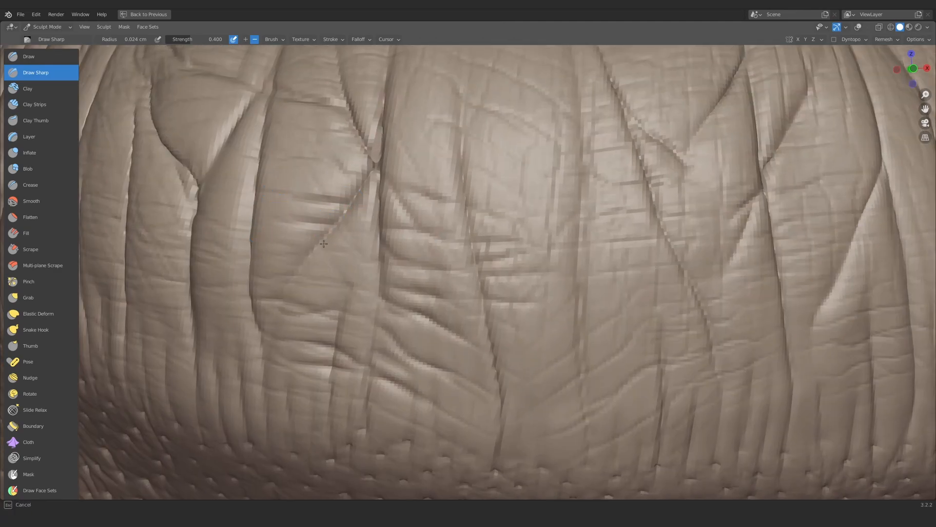
scroll(286, 270, down, 4)
scroll(415, 237, up, 5)
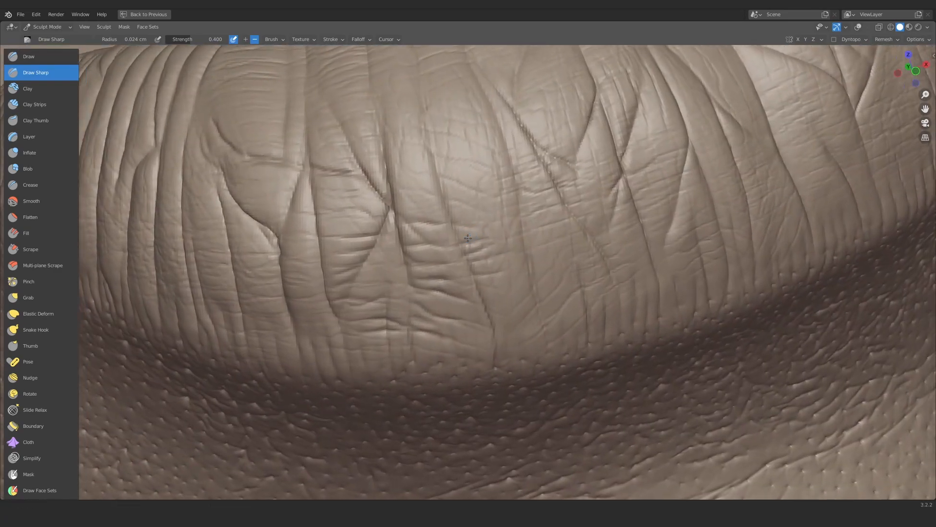
key(ctrl+s)
Engrave fine horizontal creases beside and below the long diagonal crease left of the lip's centre
scroll(416, 237, down, 4)
scroll(434, 234, up, 5)
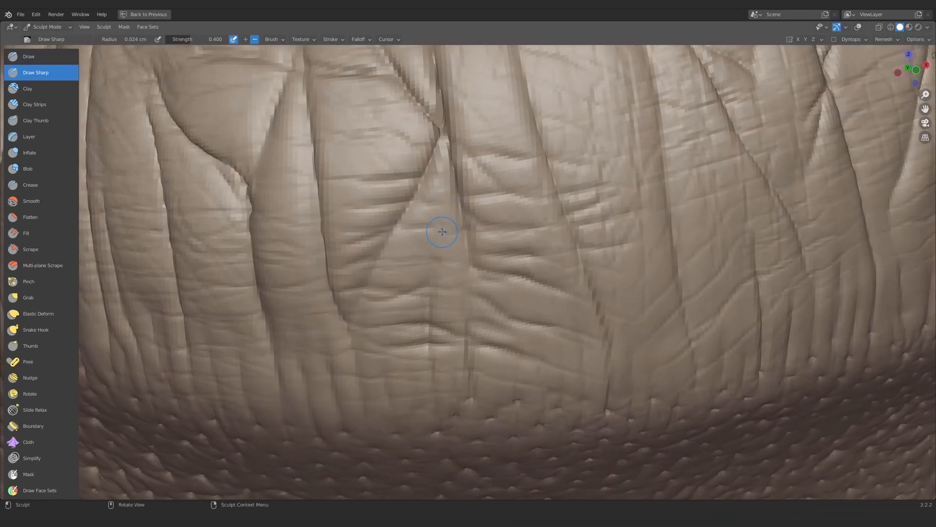
scroll(410, 267, down, 5)
middle_drag(410, 267, 454, 258)
scroll(429, 263, up, 5)
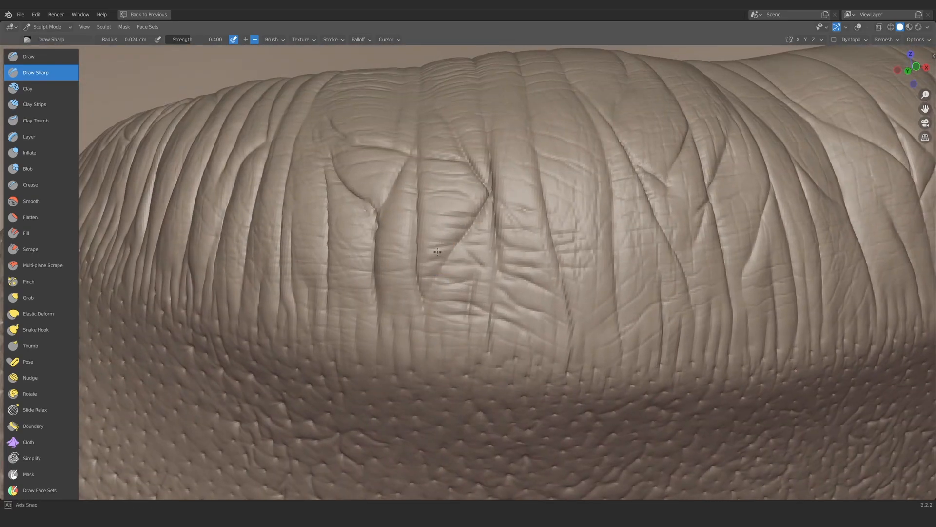
Cut a short diagonal crease between the vertical folds below the Y-shaped crease at a 0.024 cm radius
drag(426, 261, 501, 252)
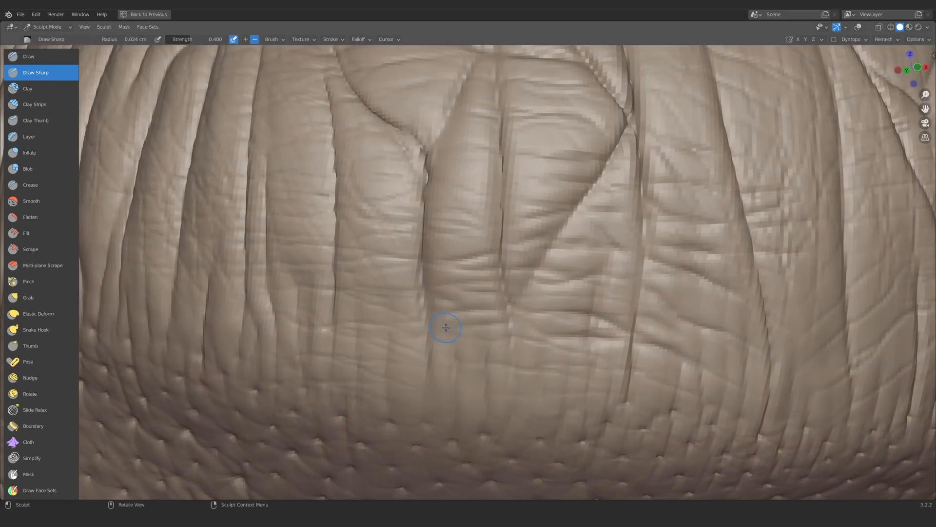
mouse_move(446, 327)
ctrl+middle_down()
mouse_move(436, 429)
mouse_move(429, 336)
ctrl+middle_up()
drag(377, 264, 351, 216)
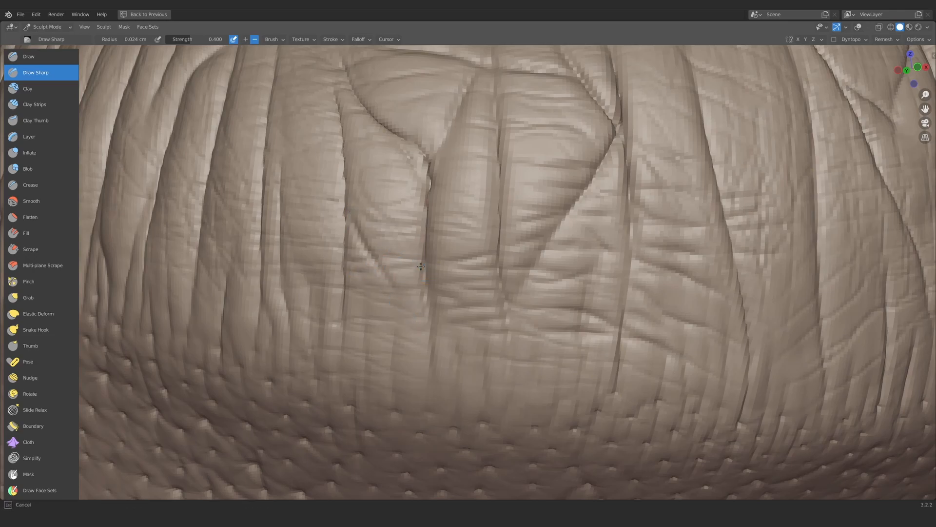
Cut slanted creases across the folds near the lower edge, right of the lip's centre, at a 0.034 cm radius
mouse_move(421, 266)
ctrl+middle_down()
mouse_move(403, 318)
mouse_move(439, 245)
mouse_move(420, 234)
ctrl+middle_up()
key(f)
click(450, 210)
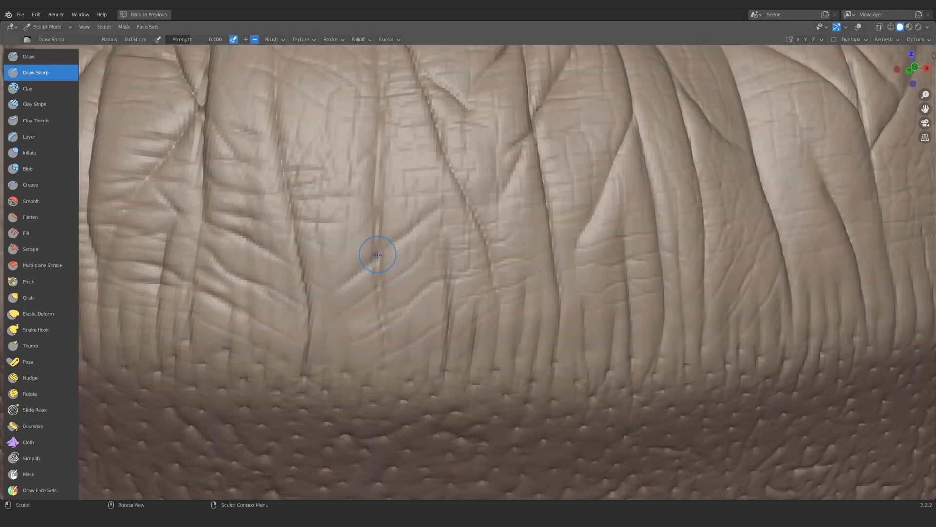
ctrl+middle_drag(377, 255, 410, 205)
drag(339, 314, 334, 318)
Add fine creases on the smooth central fold at a 0.026 cm radius and bring the reference photos back into view
middle_drag(352, 239, 373, 263)
key(f)
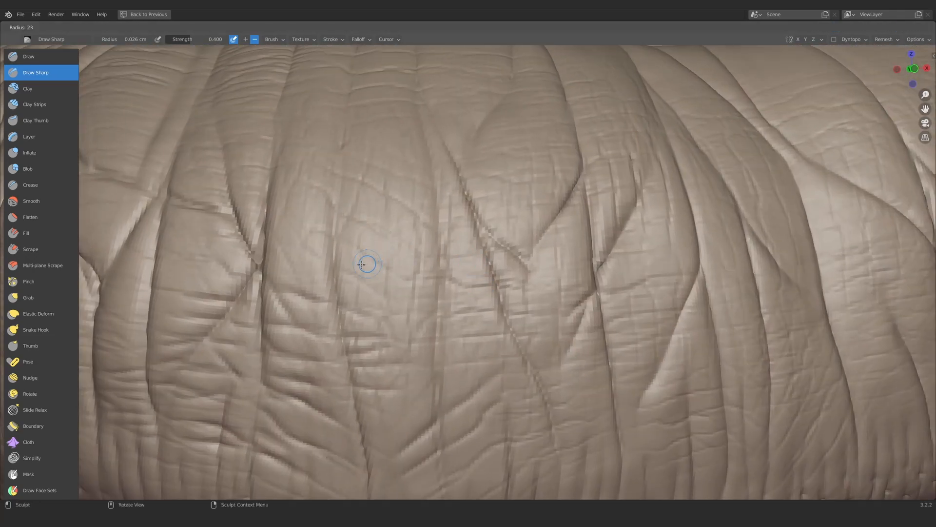
click(369, 264)
drag(359, 270, 338, 274)
ctrl+middle_drag(439, 295, 432, 320)
key(ctrl+space)
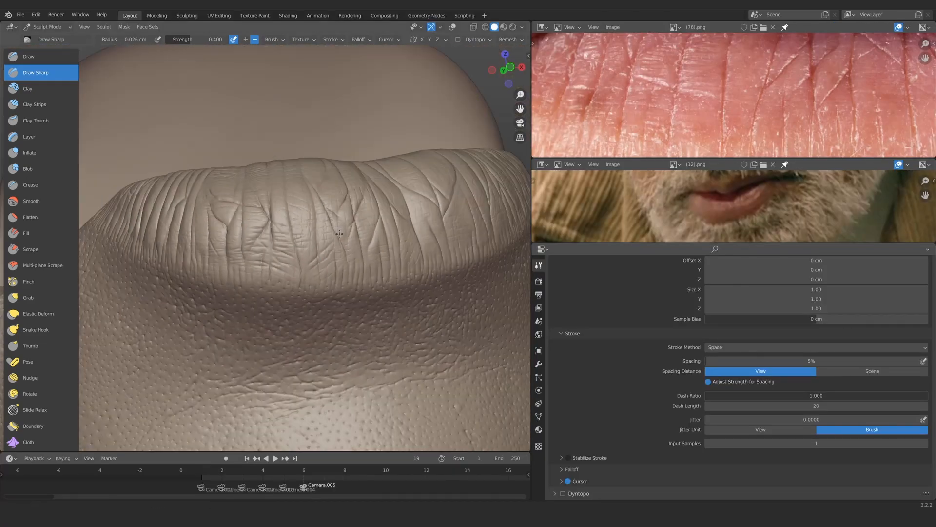
Cut short horizontal creases between the vertical folds right of the lip's centre at a 0.015 cm radius
middle_drag(340, 234, 266, 261)
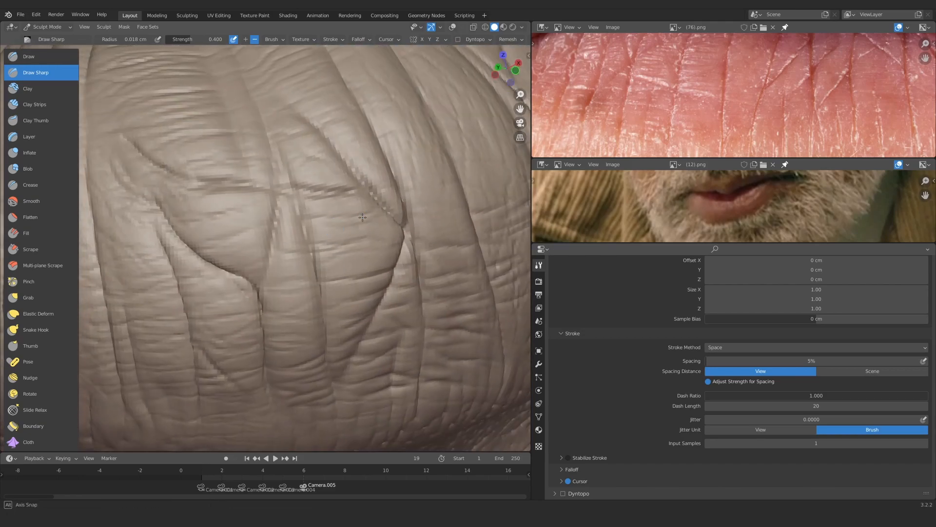
mouse_move(310, 261)
ctrl+middle_down()
mouse_move(275, 239)
mouse_move(300, 248)
mouse_move(299, 204)
ctrl+middle_up()
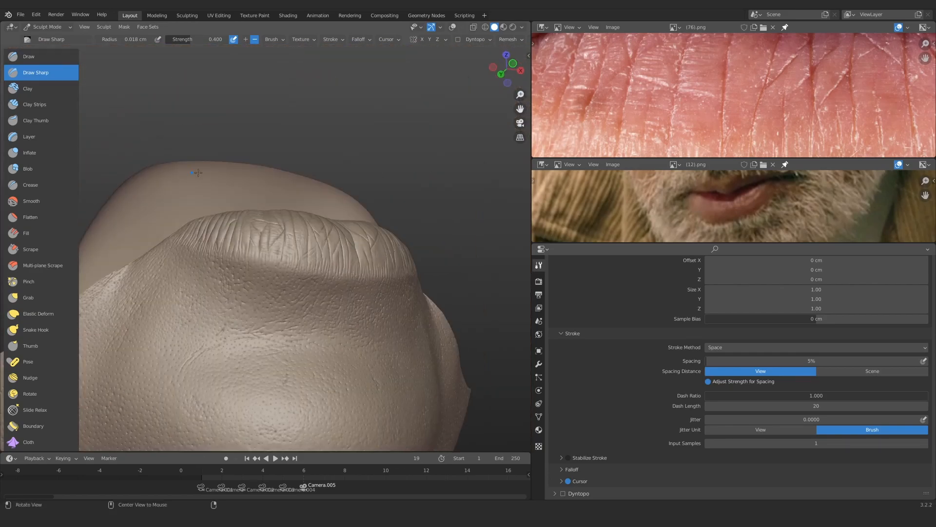
middle_drag(197, 172, 245, 287)
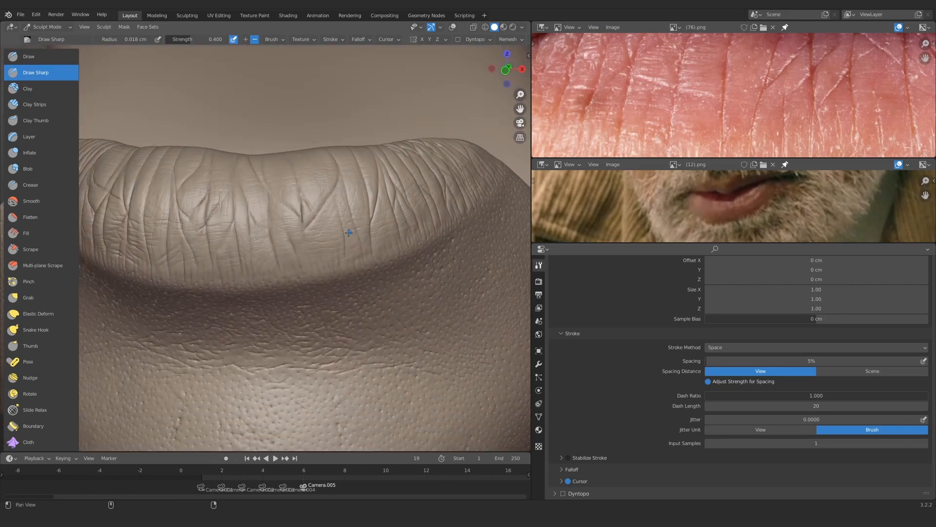
ctrl+middle_drag(272, 236, 302, 217)
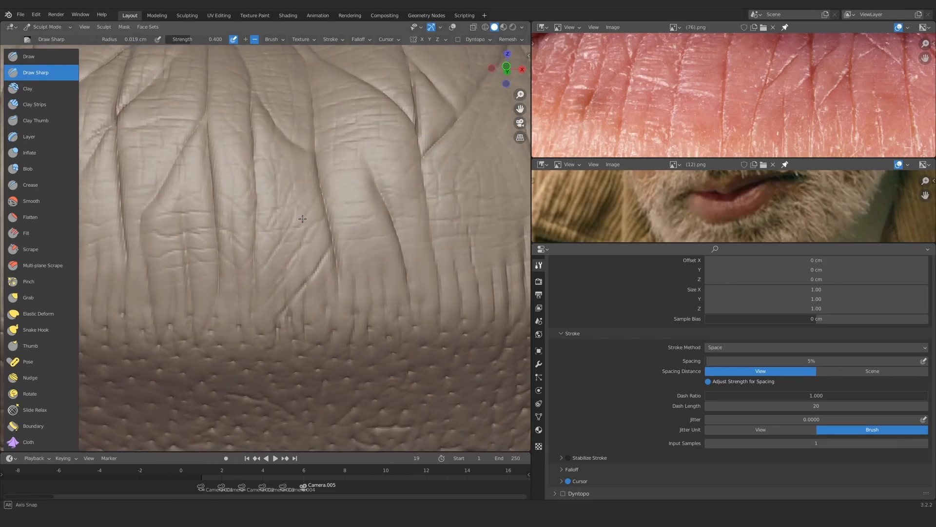
mouse_move(271, 209)
ctrl+middle_down()
mouse_move(282, 234)
mouse_move(272, 240)
mouse_move(275, 201)
mouse_move(237, 210)
mouse_move(255, 174)
mouse_move(283, 199)
ctrl+middle_up()
ctrl+middle_drag(359, 196, 318, 176)
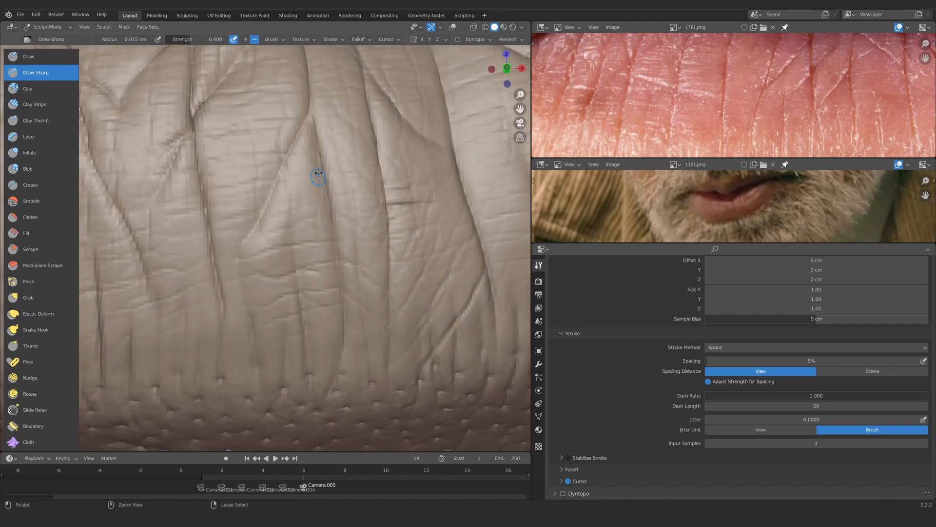
Add fine horizontal creases across the central folds, following the close-up lip photo
middle_drag(278, 244, 293, 260)
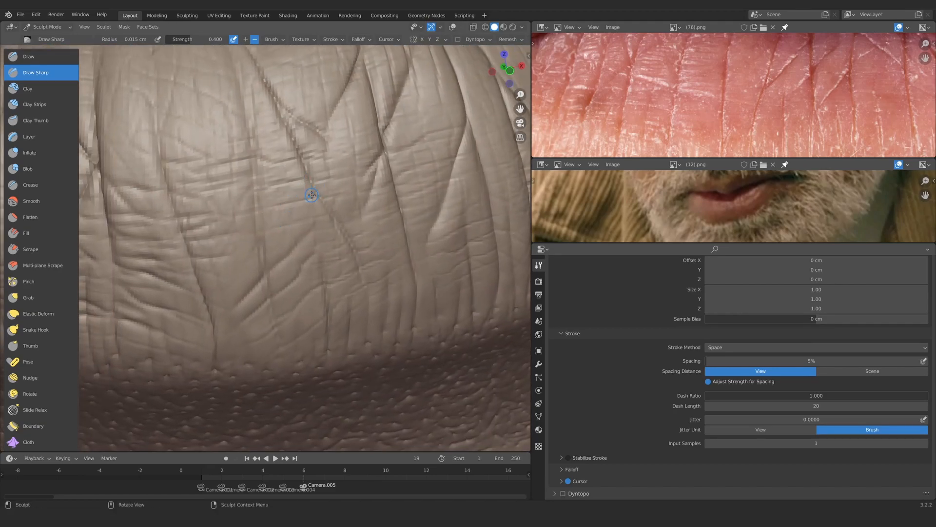
mouse_move(324, 198)
ctrl+middle_down()
mouse_move(271, 210)
mouse_move(351, 222)
ctrl+middle_up()
middle_drag(536, 96, 552, 120)
middle_drag(268, 247, 275, 252)
ctrl+middle_drag(312, 214, 336, 187)
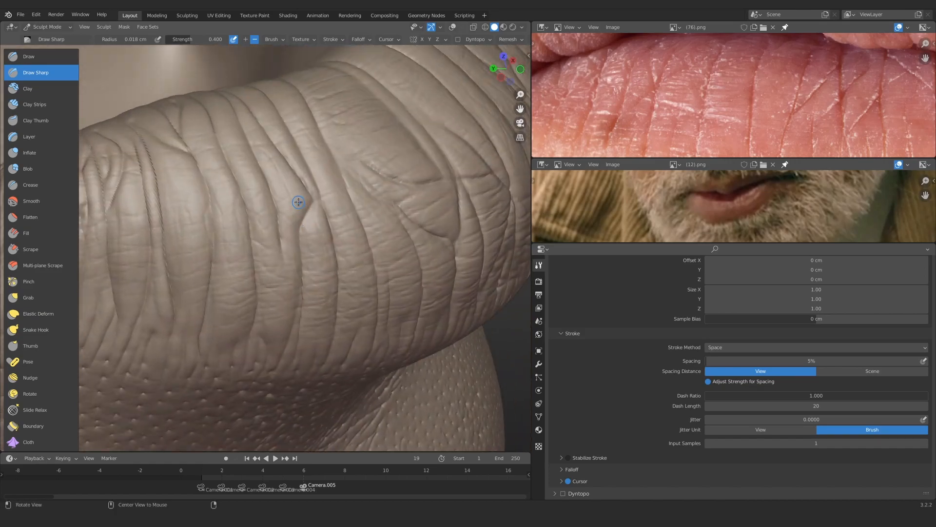
Cut a short diagonal crease joining two vertical folds on the lip's left side at a 0.019 cm radius
mouse_move(298, 202)
ctrl+alt+mouse_down()
mouse_move(311, 189)
mouse_move(281, 183)
mouse_move(267, 195)
ctrl+alt+mouse_up()
drag(310, 171, 280, 196)
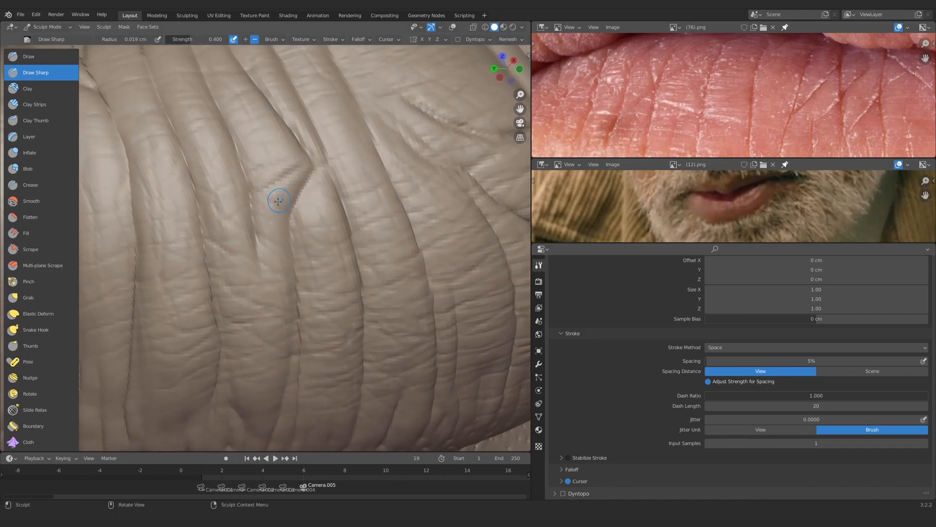
mouse_move(211, 225)
ctrl+alt+mouse_down()
mouse_move(171, 280)
mouse_move(284, 203)
ctrl+alt+mouse_up()
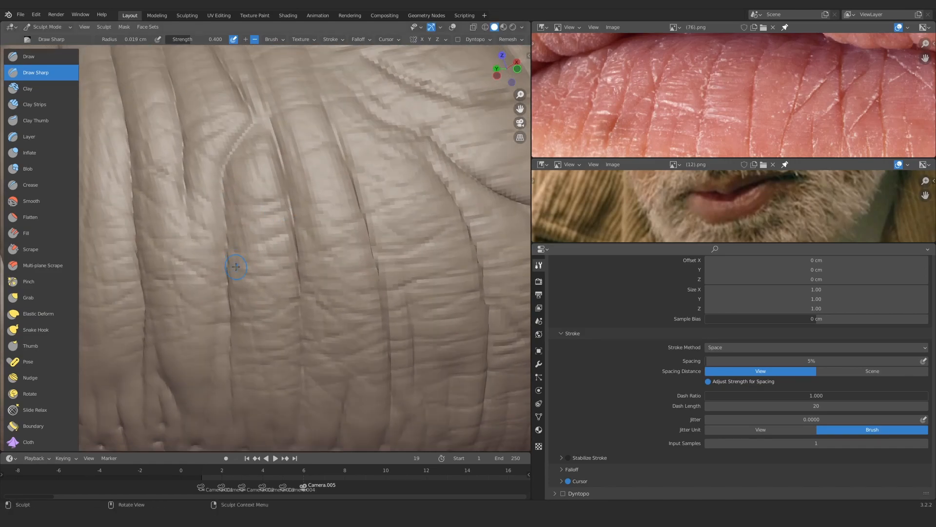
Engrave fine horizontal creases across the folds below the short diagonal crease on the lip's left side
middle_drag(284, 248, 281, 241)
mouse_move(277, 262)
mouse_down()
mouse_move(298, 263)
mouse_move(277, 231)
mouse_up()
mouse_move(225, 186)
mouse_down()
mouse_move(233, 234)
mouse_move(205, 297)
mouse_move(415, 195)
mouse_move(413, 238)
mouse_move(347, 227)
mouse_up()
mouse_move(351, 220)
ctrl+alt+mouse_down()
mouse_move(326, 270)
mouse_move(267, 290)
ctrl+alt+mouse_up()
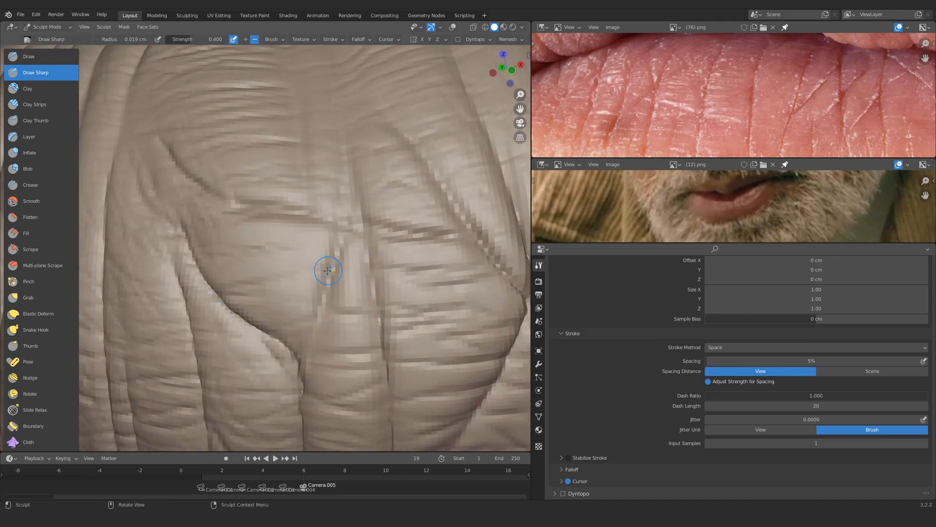
Engrave fine vertical and horizontal creases inside and around the Y-shaped crease at a 0.019 cm radius
drag(327, 270, 318, 312)
mouse_move(254, 254)
alt+mouse_down()
mouse_move(271, 259)
mouse_move(264, 245)
alt+mouse_up()
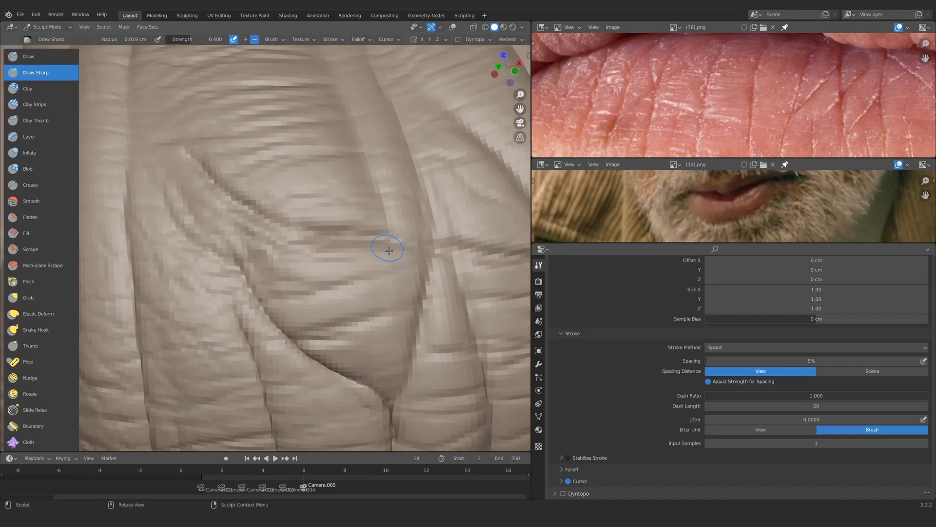
ctrl+alt+drag(389, 250, 312, 288)
mouse_move(322, 253)
alt+mouse_down()
mouse_move(293, 247)
mouse_move(331, 229)
alt+mouse_up()
mouse_move(287, 249)
ctrl+alt+mouse_down()
mouse_move(276, 223)
mouse_move(293, 195)
ctrl+alt+mouse_up()
mouse_move(302, 243)
alt+shift+mouse_down()
mouse_move(310, 268)
mouse_move(215, 246)
mouse_move(292, 307)
alt+shift+mouse_up()
alt+drag(195, 263, 273, 253)
mouse_move(156, 246)
alt+mouse_down()
mouse_move(273, 261)
mouse_move(244, 234)
mouse_move(283, 234)
alt+mouse_up()
ctrl+middle_drag(359, 166, 329, 255)
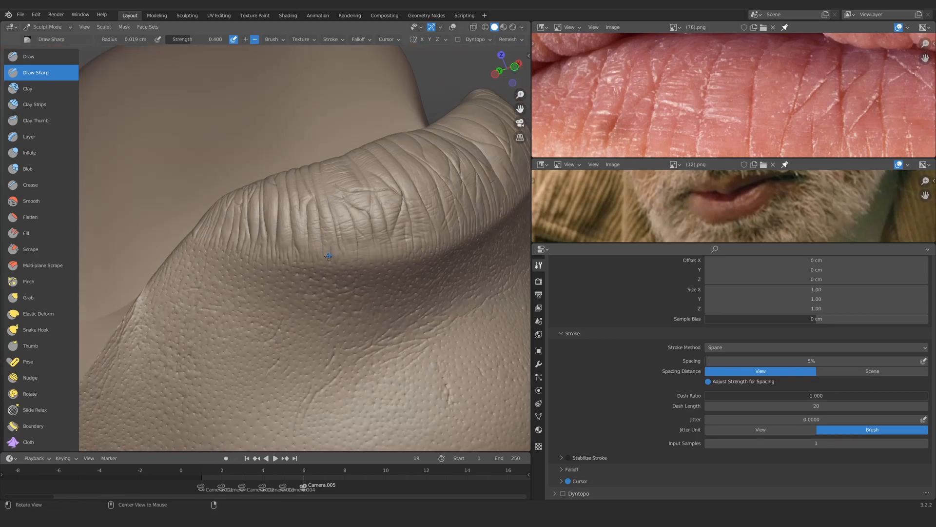
Cut a short, deep crease across a vertical fold on the lip's left side at a 0.035 cm radius
middle_drag(297, 217, 217, 205)
mouse_move(362, 214)
ctrl+alt+mouse_down()
mouse_move(341, 288)
mouse_move(348, 285)
ctrl+alt+mouse_up()
mouse_move(349, 286)
ctrl+alt+mouse_down()
mouse_move(347, 223)
mouse_move(324, 226)
mouse_move(331, 213)
mouse_move(319, 207)
ctrl+alt+mouse_up()
key(f)
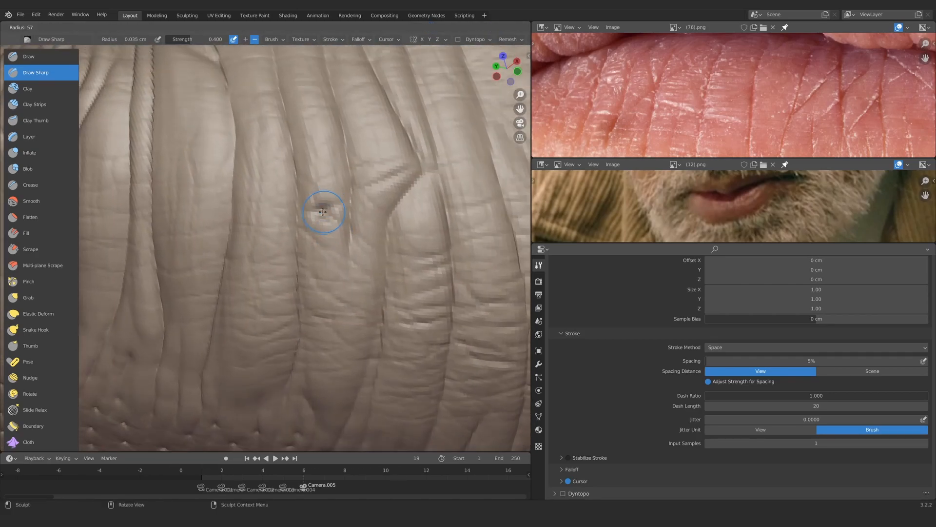
click(325, 208)
shift+middle_drag(326, 174, 319, 237)
ctrl+middle_drag(319, 237, 319, 230)
Add finer creases to the left-side folds down to the lip's lower edge with a smaller Draw Sharp radius
key(f)
click(307, 241)
mouse_move(334, 178)
ctrl+alt+mouse_down()
mouse_move(274, 272)
mouse_move(279, 215)
mouse_move(273, 219)
mouse_move(253, 308)
mouse_move(330, 224)
mouse_move(326, 215)
ctrl+alt+mouse_up()
mouse_move(303, 263)
alt+mouse_down()
mouse_move(309, 226)
mouse_move(336, 220)
alt+mouse_up()
mouse_move(335, 220)
ctrl+alt+mouse_down()
mouse_move(339, 170)
mouse_move(297, 245)
ctrl+alt+mouse_up()
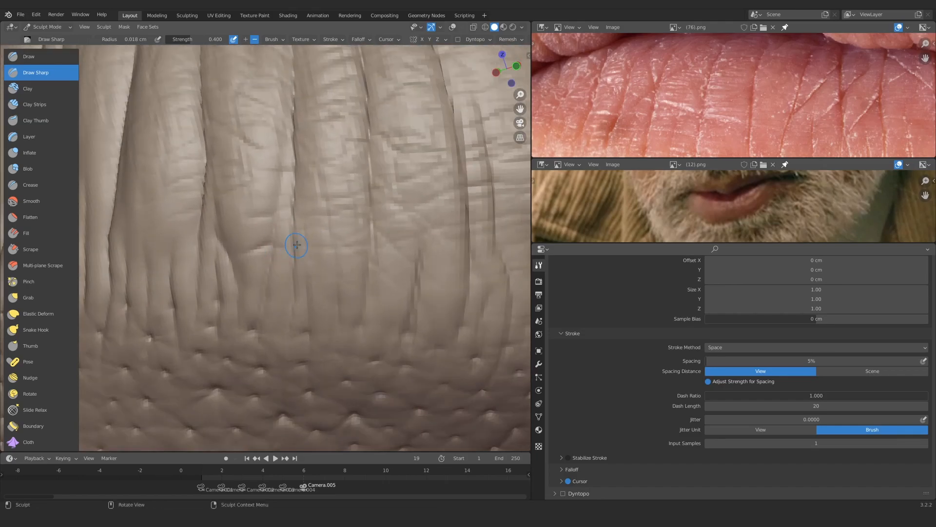
ctrl+alt+drag(267, 201, 249, 248)
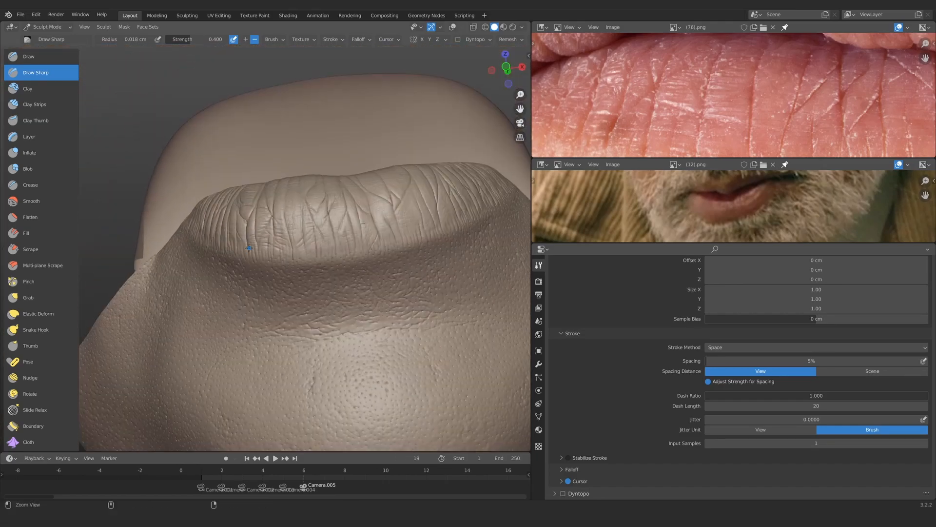
Cut short, fine creases between the narrow folds near the lip's left corner
alt+drag(237, 325, 244, 319)
ctrl+alt+drag(278, 317, 336, 210)
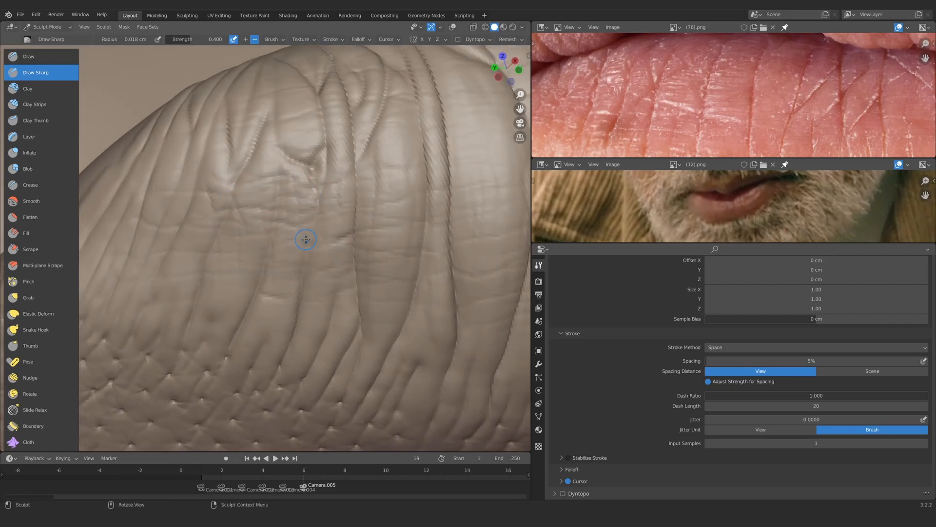
ctrl+alt+drag(306, 239, 265, 224)
mouse_move(242, 173)
ctrl+alt+mouse_down()
mouse_move(247, 249)
mouse_move(324, 218)
mouse_move(273, 293)
mouse_move(47, 60)
ctrl+alt+mouse_up()
Engrave subtle wrinkles across the left-corner folds with the Draw brush at a 0.073 cm radius and 0.100 strength
click(47, 61)
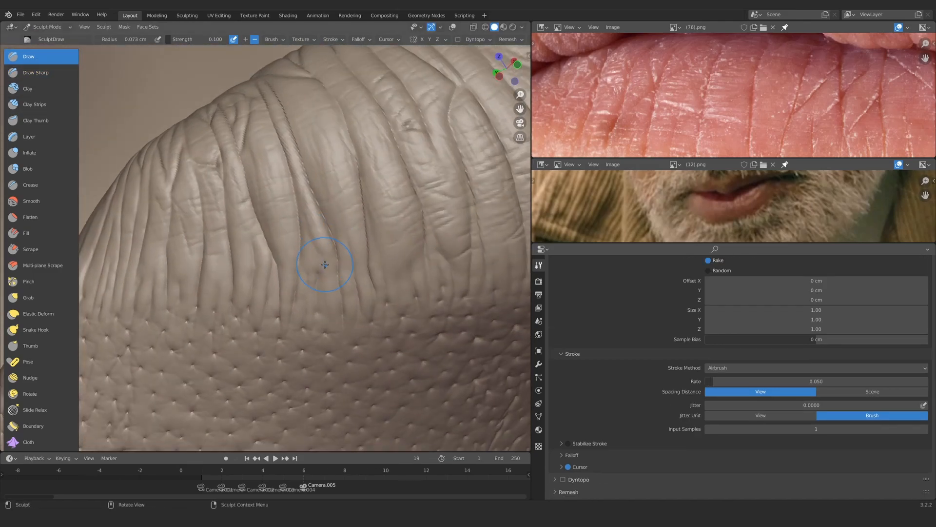
mouse_move(166, 265)
alt+mouse_down()
mouse_move(401, 240)
mouse_move(336, 265)
mouse_move(277, 192)
mouse_move(292, 263)
mouse_move(428, 183)
alt+mouse_up()
mouse_move(219, 283)
ctrl+alt+mouse_down()
mouse_move(310, 243)
mouse_move(193, 295)
mouse_move(256, 161)
mouse_move(249, 273)
mouse_move(337, 180)
ctrl+alt+mouse_up()
Sharpen the vertical folds on the lip's left side with Draw Sharp at a 0.017 cm radius
click(47, 73)
mouse_move(244, 293)
ctrl+alt+mouse_down()
mouse_move(292, 232)
mouse_move(359, 186)
mouse_move(378, 219)
mouse_move(370, 264)
ctrl+alt+mouse_up()
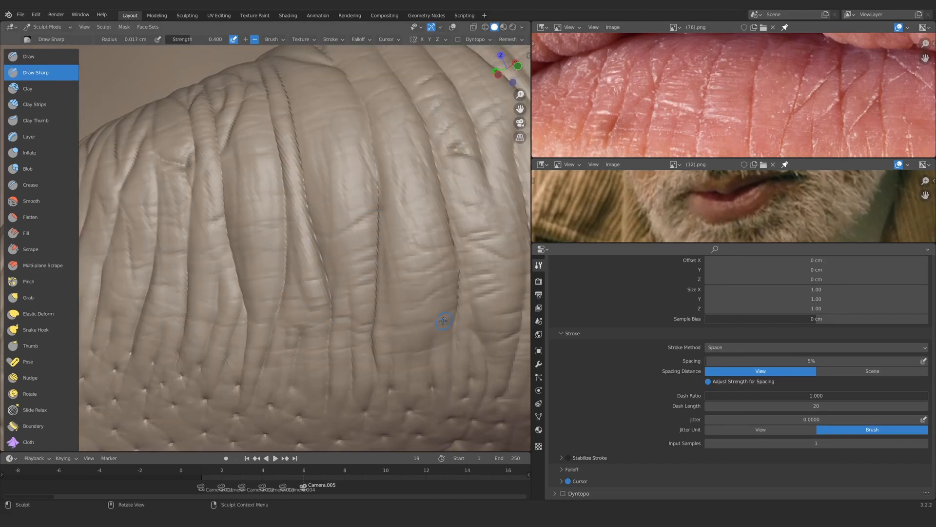
ctrl+alt+drag(443, 321, 390, 390)
alt+drag(371, 219, 317, 207)
Add a short, fine crease on the broad smooth fold on the lip's left side
mouse_move(292, 312)
ctrl+alt+mouse_down()
mouse_move(319, 236)
mouse_move(313, 214)
ctrl+alt+mouse_up()
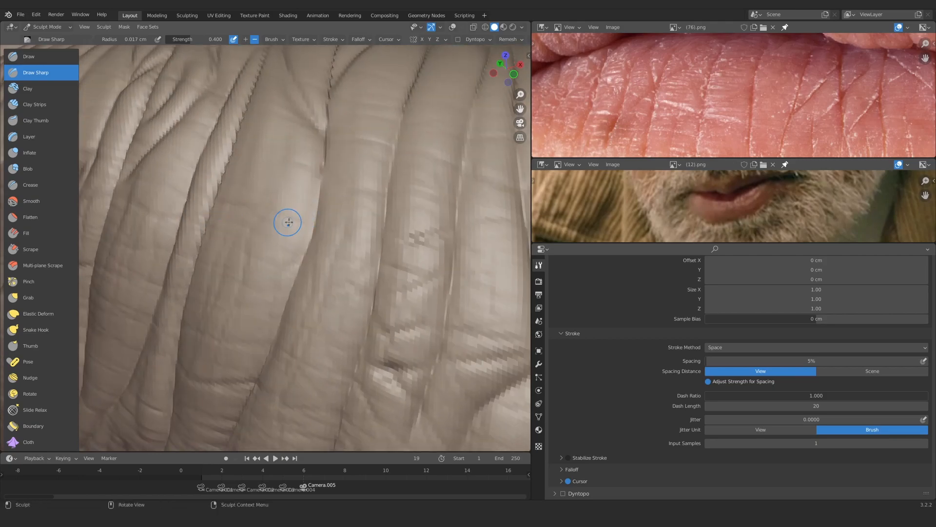
drag(298, 272, 292, 290)
ctrl+alt+drag(292, 127, 278, 204)
alt+drag(371, 234, 293, 210)
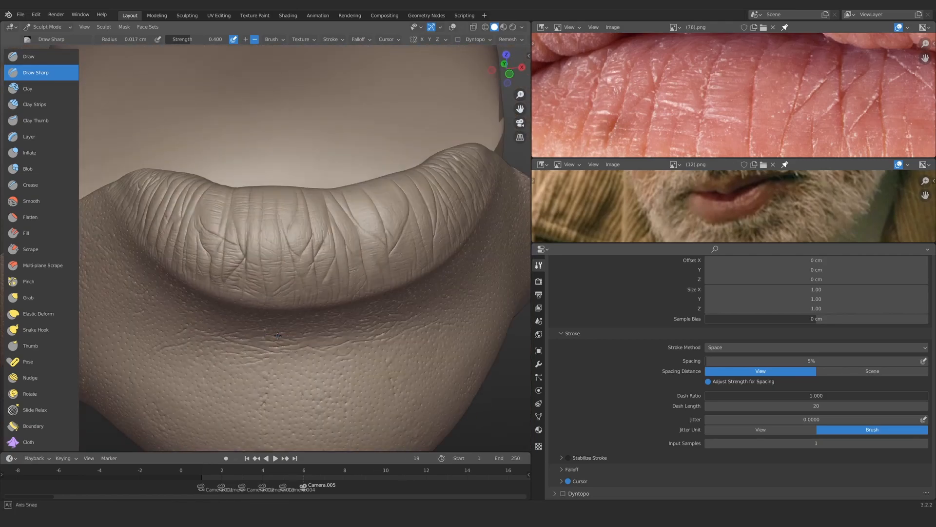
Deepen and extend the long vertical creases right of the lip's centre towards the lower edge at a 0.017 cm radius
mouse_move(288, 312)
ctrl+alt+mouse_down()
mouse_move(288, 249)
mouse_move(271, 206)
ctrl+alt+mouse_up()
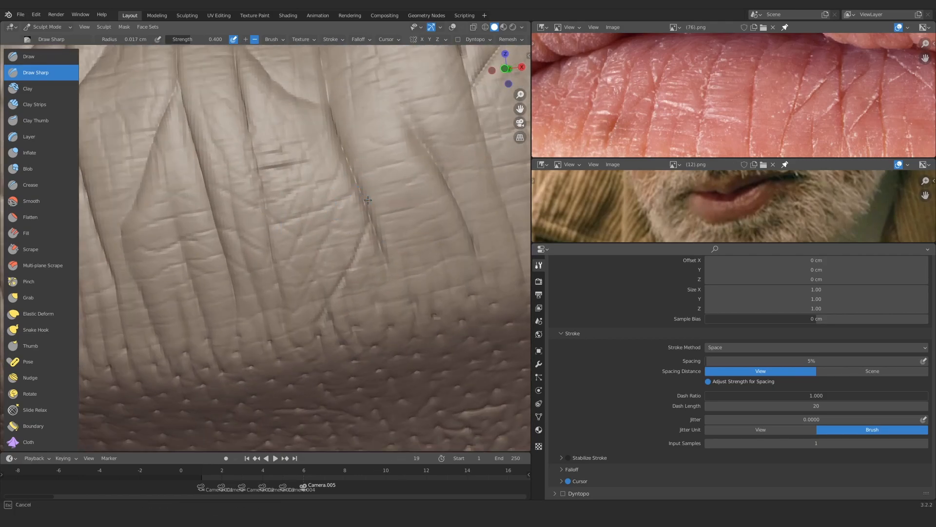
drag(368, 200, 377, 229)
mouse_move(312, 195)
ctrl+alt+mouse_down()
mouse_move(303, 287)
mouse_move(293, 293)
ctrl+alt+mouse_up()
mouse_move(287, 312)
ctrl+alt+mouse_down()
mouse_move(287, 286)
mouse_move(318, 245)
mouse_move(310, 297)
mouse_move(370, 251)
ctrl+alt+mouse_up()
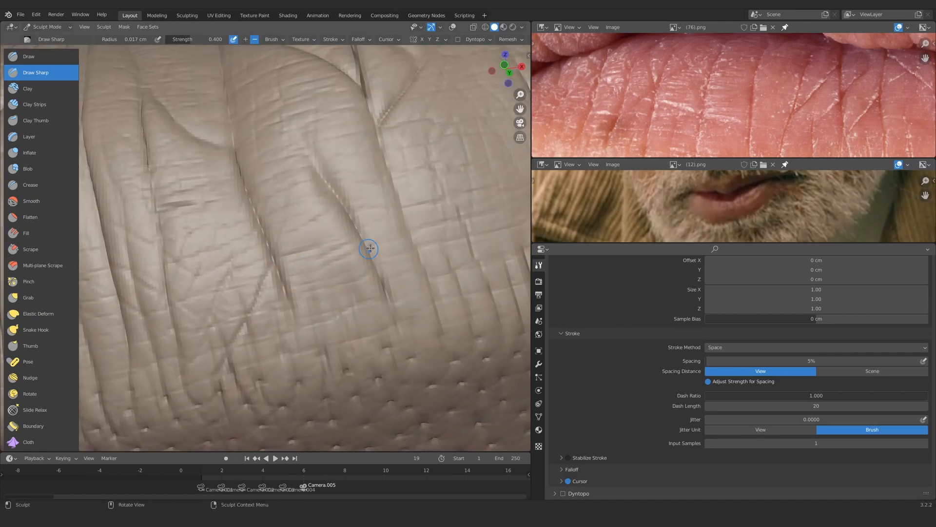
Deepen the long vertical creases around the lip's centre with Draw Sharp at a 0.017 cm radius
mouse_move(362, 211)
ctrl+alt+mouse_down()
mouse_move(317, 239)
mouse_move(278, 176)
ctrl+alt+mouse_up()
drag(236, 191, 258, 254)
drag(329, 195, 343, 252)
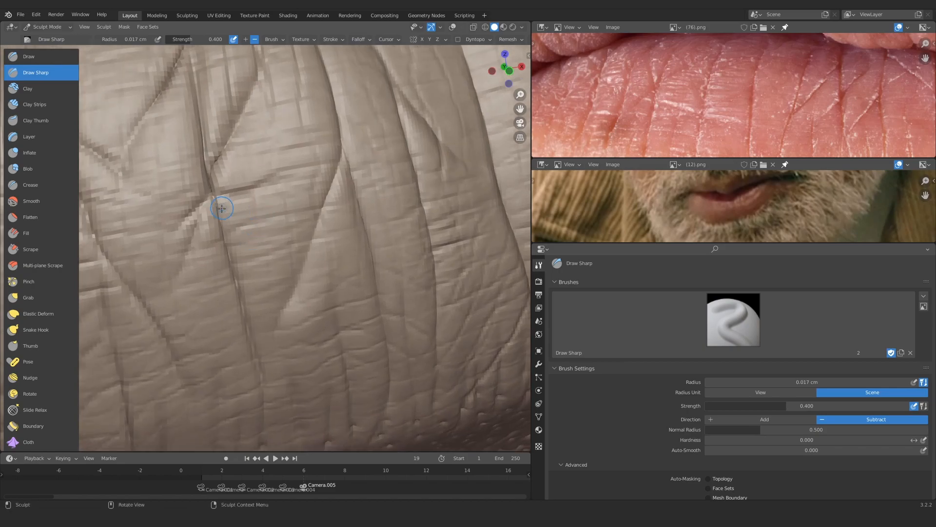
middle_drag(221, 208, 222, 183)
drag(194, 160, 229, 268)
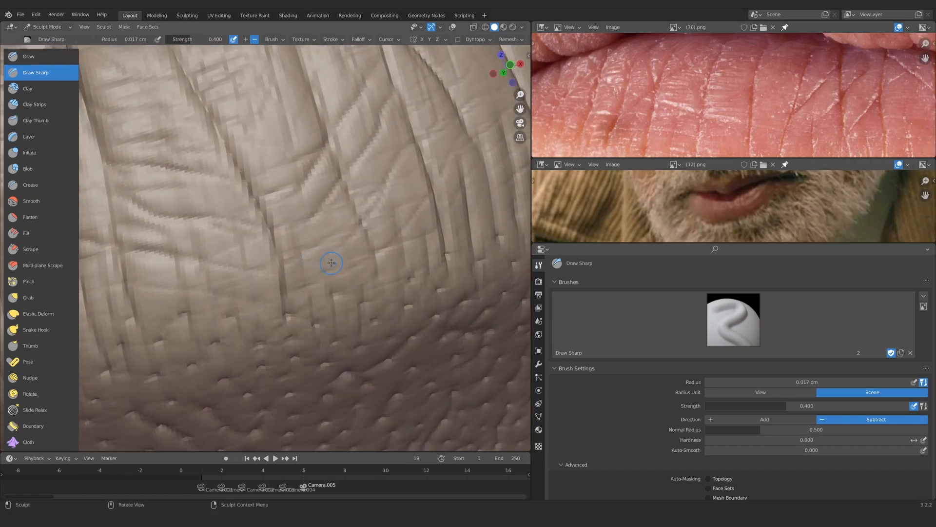
Engrave two short, nearly horizontal creases between the vertical folds just above the lip's lower edge
drag(322, 262, 355, 250)
drag(317, 253, 355, 241)
middle_drag(369, 168, 354, 165)
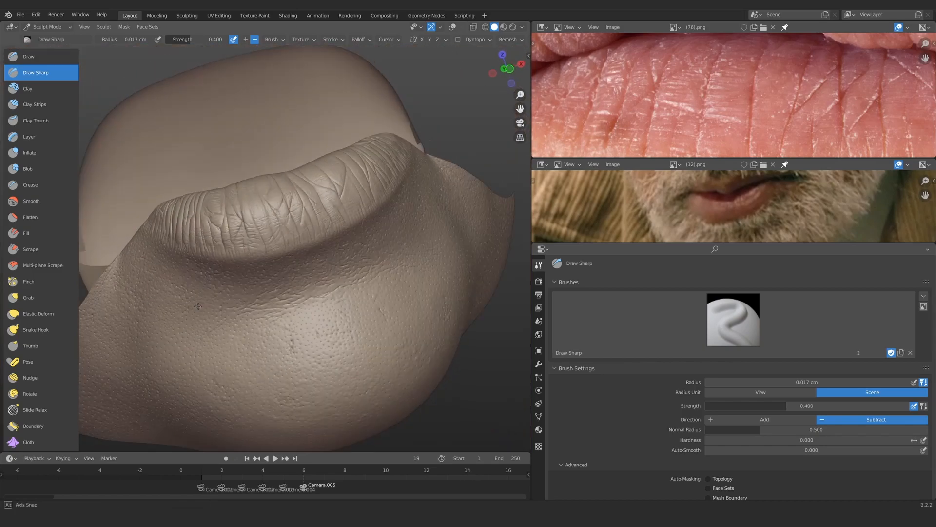
Try a Draw Sharp radius of 0.023 cm while inspecting the creases along the lip's lower edge
middle_drag(198, 306, 403, 208)
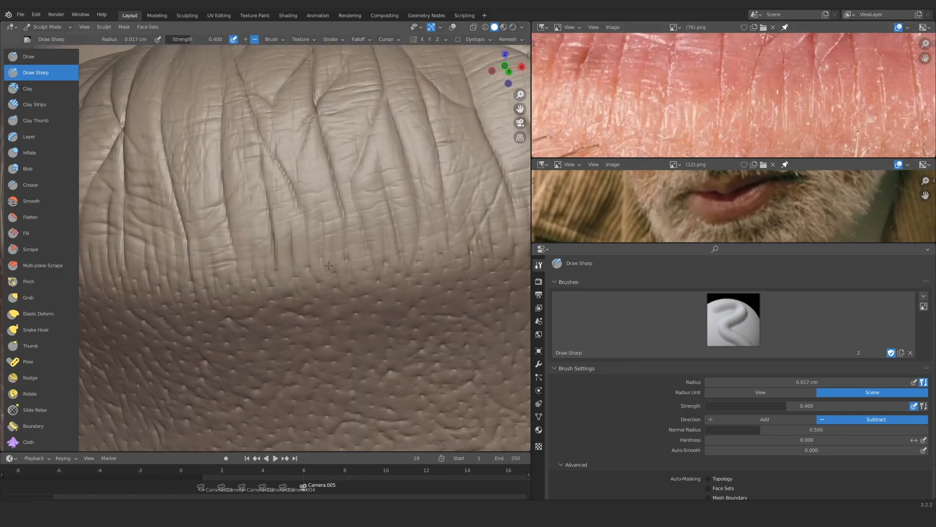
mouse_move(329, 266)
ctrl+middle_down()
mouse_move(341, 226)
mouse_move(290, 227)
ctrl+middle_up()
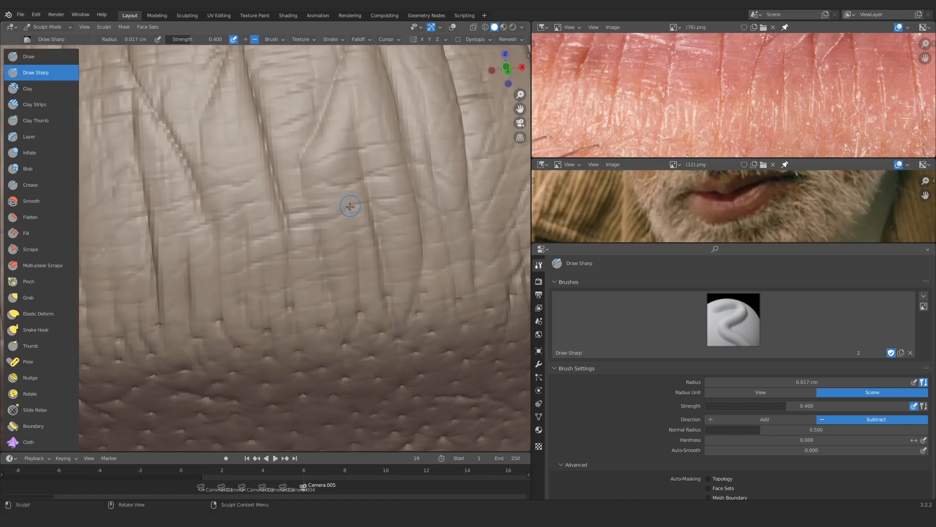
mouse_move(350, 207)
ctrl+middle_down()
mouse_move(336, 244)
mouse_move(293, 230)
mouse_move(312, 240)
mouse_move(322, 200)
ctrl+middle_up()
key(f)
click(291, 233)
ctrl+middle_drag(248, 278, 243, 312)
mouse_move(244, 312)
middle_down()
mouse_move(261, 312)
mouse_move(237, 275)
middle_up()
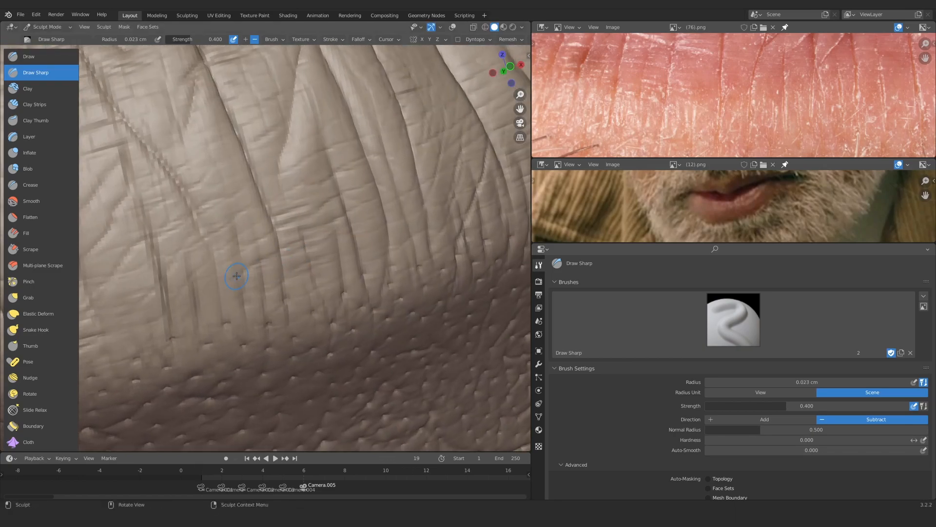
mouse_move(279, 238)
ctrl+middle_down()
mouse_move(268, 273)
mouse_move(247, 234)
mouse_move(268, 261)
mouse_move(271, 189)
mouse_move(267, 248)
ctrl+middle_up()
ctrl+middle_drag(267, 190, 265, 283)
mouse_move(265, 283)
middle_down()
mouse_move(267, 318)
mouse_move(236, 251)
mouse_move(238, 312)
middle_up()
ctrl+middle_drag(312, 302, 370, 246)
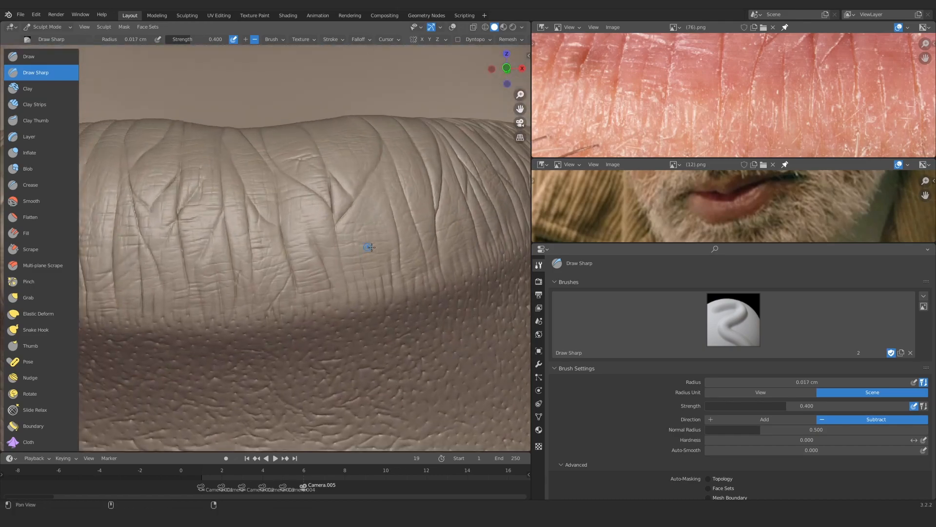
Reduce the Draw Sharp radius to 0.011 cm and engrave two fine horizontal creases across the smooth fold right of the lip's centre
mouse_move(741, 73)
ctrl+middle_down()
mouse_move(749, 98)
mouse_move(760, 74)
ctrl+middle_up()
middle_drag(761, 78, 659, 115)
mouse_move(317, 273)
ctrl+middle_down()
mouse_move(328, 234)
mouse_move(286, 224)
ctrl+middle_up()
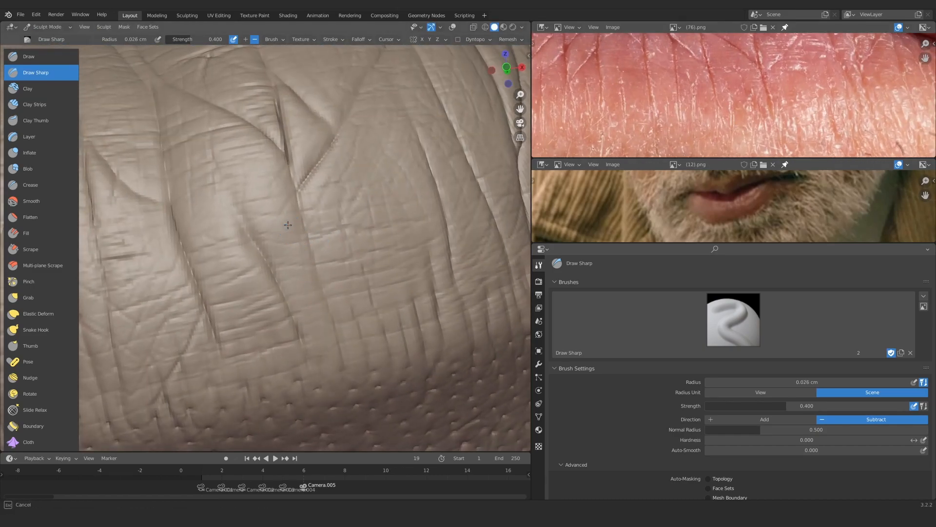
key(f)
click(292, 215)
key(bracketleft)
key(bracketleft)
key(bracketleft)
key(bracketleft)
key(bracketleft)
key(bracketleft)
key(bracketleft)
drag(320, 215, 358, 209)
drag(321, 234, 363, 236)
Add a short, fine vertical crease beside the horizontal wrinkles on the smooth fold at a 0.011 cm radius
ctrl+middle_drag(360, 251, 365, 287)
middle_drag(370, 279, 349, 278)
ctrl+middle_drag(349, 278, 334, 224)
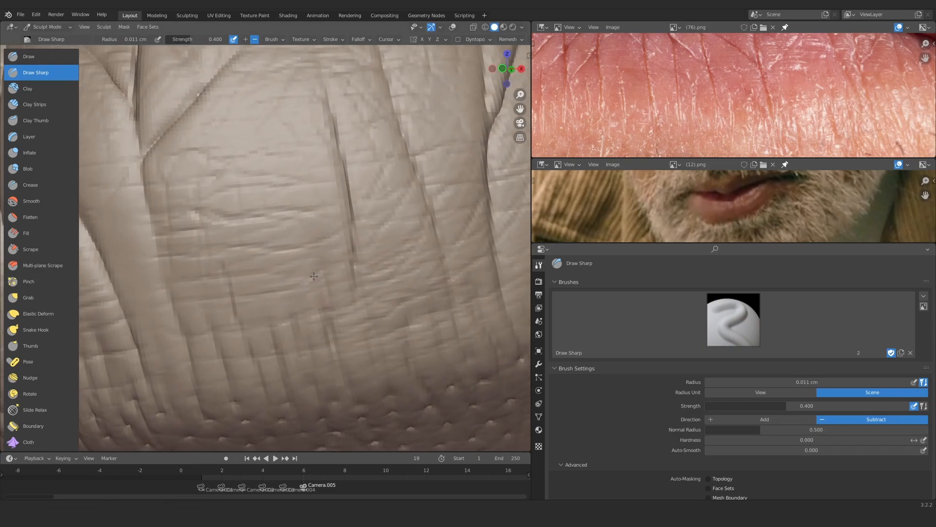
drag(328, 224, 325, 190)
Set the Draw Sharp radius to 0.014 cm and sharpen a short stretch of vertical crease on the lip's right side
mouse_move(324, 190)
ctrl+middle_down()
mouse_move(336, 244)
mouse_move(317, 227)
mouse_move(327, 178)
ctrl+middle_up()
key(bracketright)
key(bracketright)
drag(361, 217, 368, 237)
middle_drag(368, 237, 367, 259)
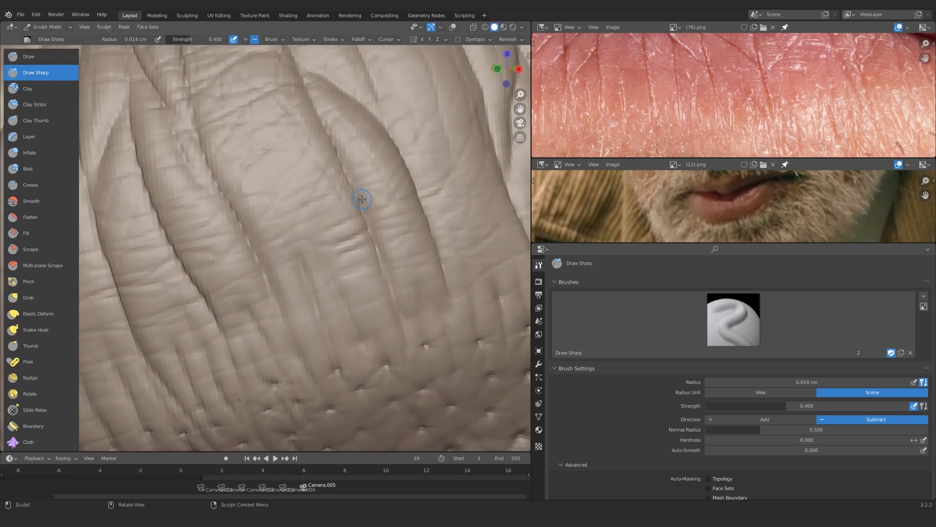
Engrave short diagonal creases rising to the right between the vertical folds on the lip's right side at a 0.014 cm radius
mouse_move(360, 208)
ctrl+middle_down()
mouse_move(360, 266)
mouse_move(349, 258)
ctrl+middle_up()
mouse_move(370, 243)
ctrl+middle_down()
mouse_move(376, 207)
mouse_move(305, 242)
mouse_move(315, 248)
ctrl+middle_up()
drag(315, 248, 341, 190)
mouse_move(344, 184)
ctrl+middle_down()
mouse_move(353, 244)
mouse_move(437, 256)
mouse_move(373, 244)
ctrl+middle_up()
mouse_move(373, 244)
middle_down()
mouse_move(339, 241)
mouse_move(378, 209)
mouse_move(325, 247)
middle_up()
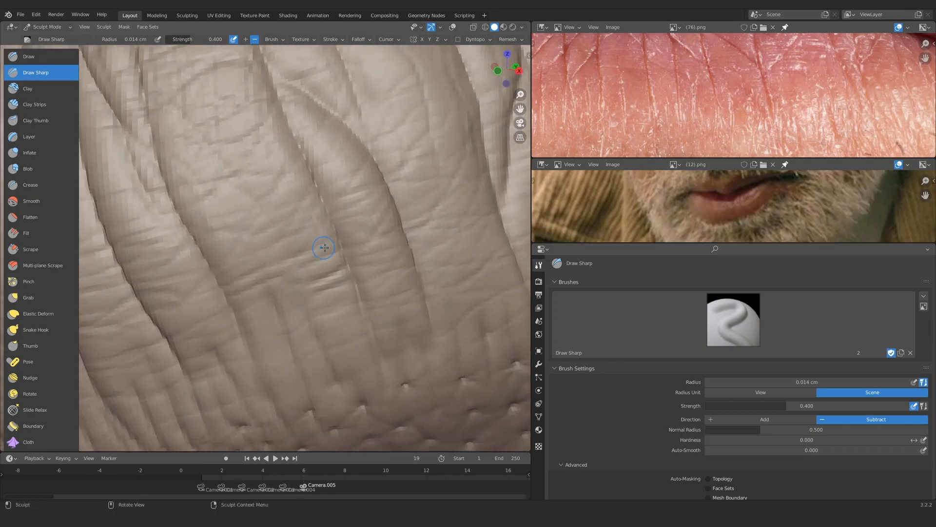
ctrl+middle_drag(259, 214, 266, 249)
middle_drag(266, 249, 290, 226)
drag(288, 228, 309, 176)
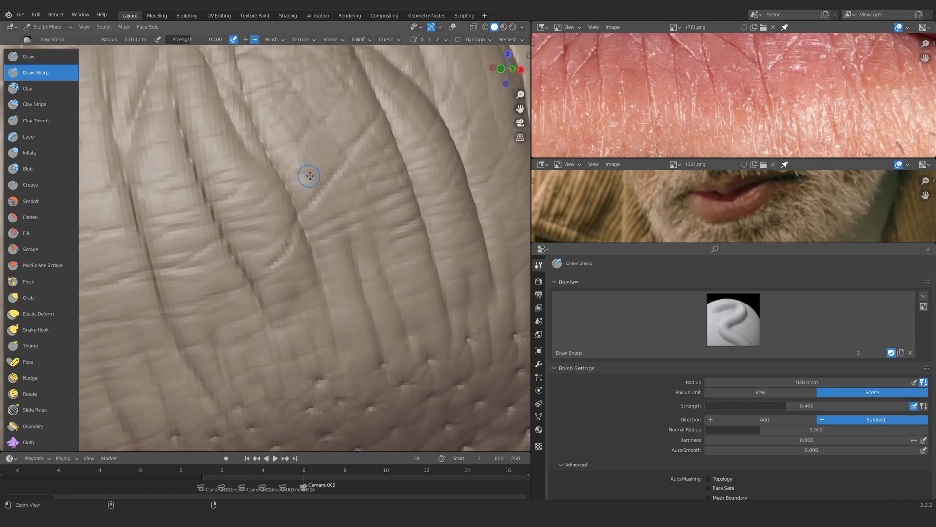
Add fine cross creases linking the vertical folds on the lip's right side at a 0.014 cm radius
ctrl+middle_drag(308, 252, 297, 200)
ctrl+alt+drag(243, 266, 259, 332)
mouse_move(297, 287)
ctrl+alt+mouse_down()
mouse_move(317, 202)
mouse_move(302, 176)
ctrl+alt+mouse_up()
mouse_move(302, 175)
alt+shift+mouse_down()
mouse_move(325, 235)
mouse_move(333, 223)
mouse_move(306, 245)
alt+shift+mouse_up()
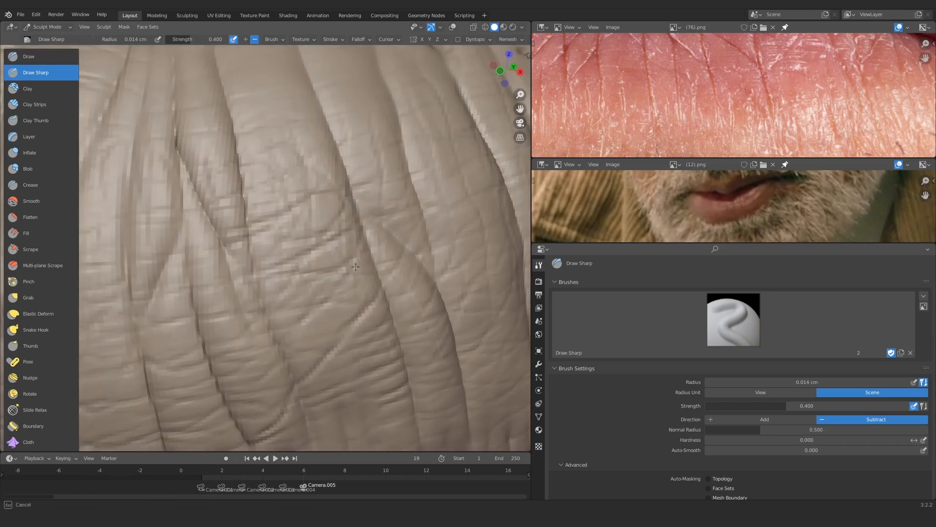
drag(356, 274, 315, 285)
mouse_move(269, 315)
ctrl+middle_down()
mouse_move(243, 351)
mouse_move(259, 255)
mouse_move(288, 205)
ctrl+middle_up()
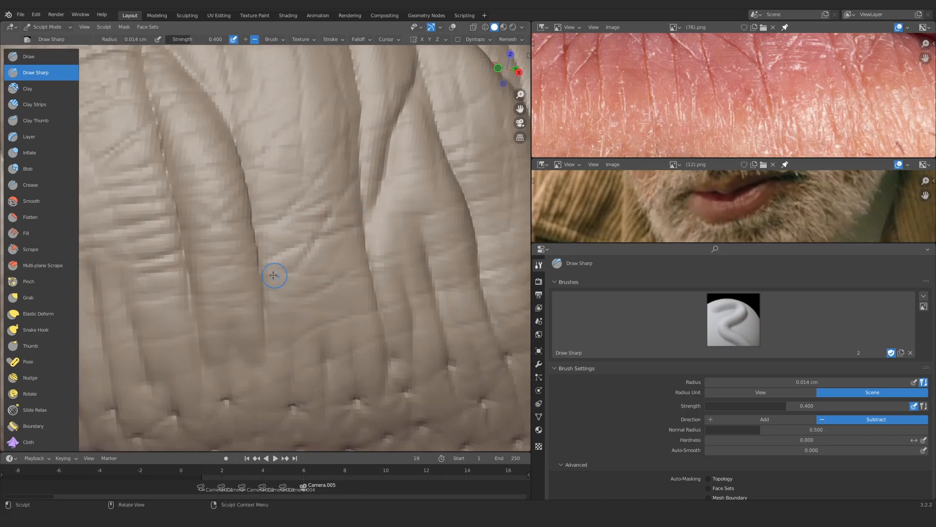
mouse_move(272, 271)
ctrl+middle_down()
mouse_move(310, 271)
mouse_move(313, 212)
mouse_move(299, 236)
mouse_move(221, 209)
mouse_move(308, 245)
ctrl+middle_up()
mouse_move(287, 276)
ctrl+middle_down()
mouse_move(292, 331)
mouse_move(309, 230)
mouse_move(341, 227)
mouse_move(318, 243)
mouse_move(314, 302)
mouse_move(317, 227)
mouse_move(308, 237)
ctrl+middle_up()
alt+drag(308, 237, 304, 243)
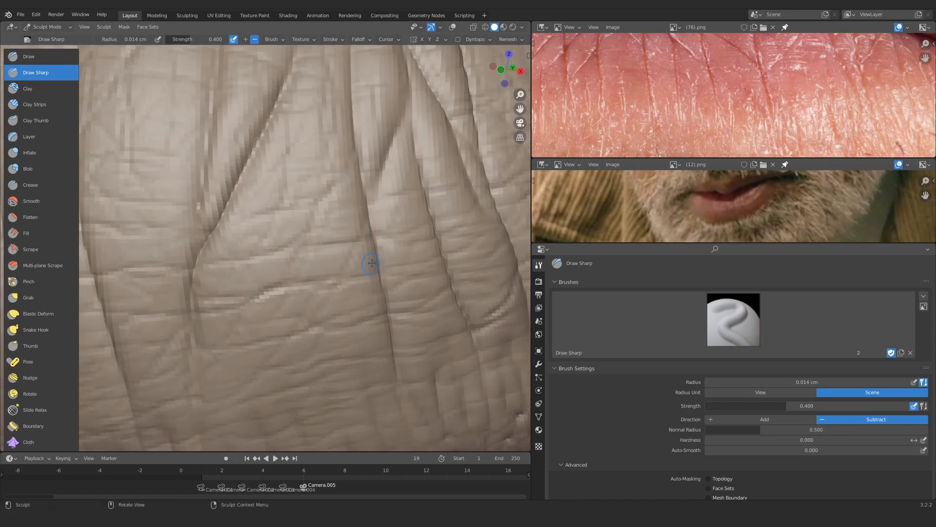
Set the Draw Sharp radius to 0.015 cm and carve a fine crease between the folds near the lower lip's bottom edge
mouse_move(362, 222)
ctrl+middle_down()
mouse_move(313, 241)
mouse_move(216, 226)
ctrl+middle_up()
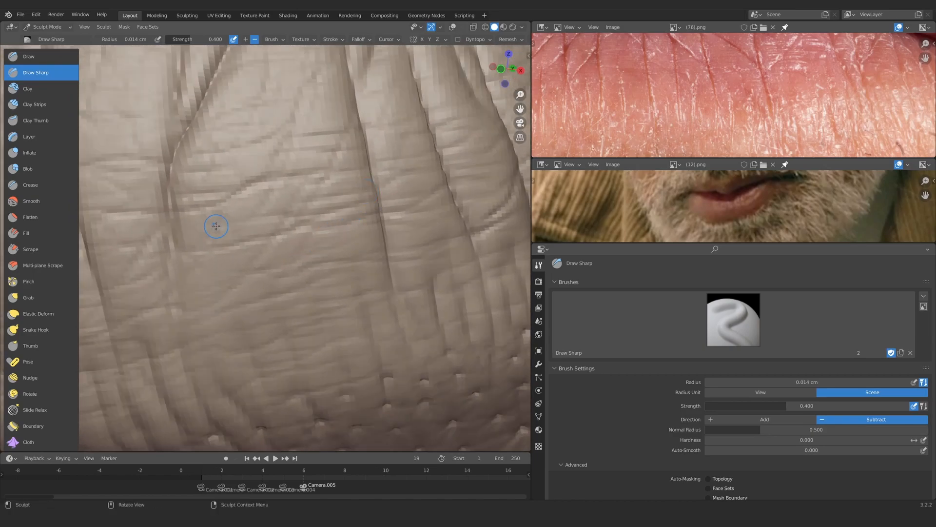
mouse_move(383, 248)
ctrl+middle_down()
mouse_move(312, 302)
mouse_move(291, 282)
mouse_move(327, 231)
ctrl+middle_up()
key(f)
click(331, 230)
key(f)
click(328, 231)
mouse_move(328, 232)
ctrl+alt+mouse_down()
mouse_move(312, 273)
mouse_move(298, 244)
ctrl+alt+mouse_up()
drag(293, 230, 282, 289)
ctrl+middle_drag(282, 290, 249, 227)
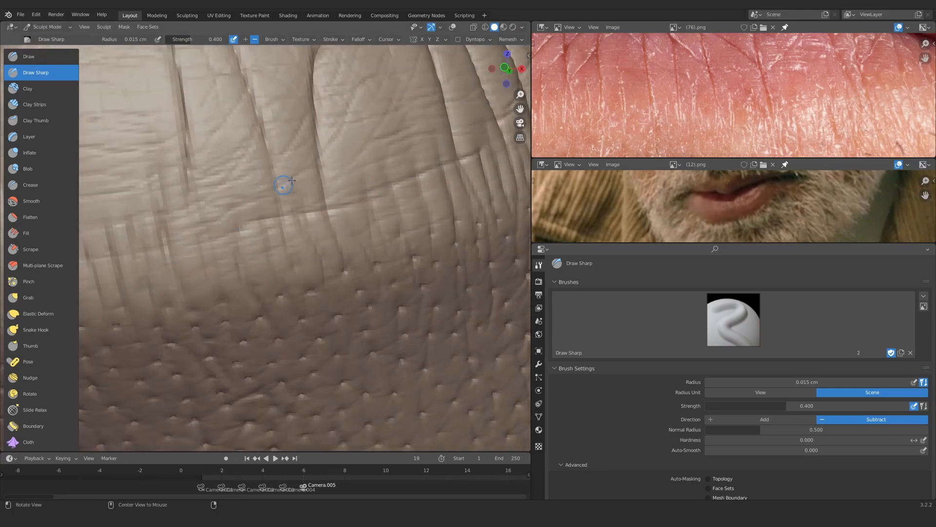
Carve fine creases along the border between the lower lip and the pored chin skin
mouse_move(291, 180)
ctrl+alt+mouse_down()
mouse_move(297, 259)
mouse_move(281, 261)
ctrl+alt+mouse_up()
ctrl+alt+drag(229, 346, 202, 291)
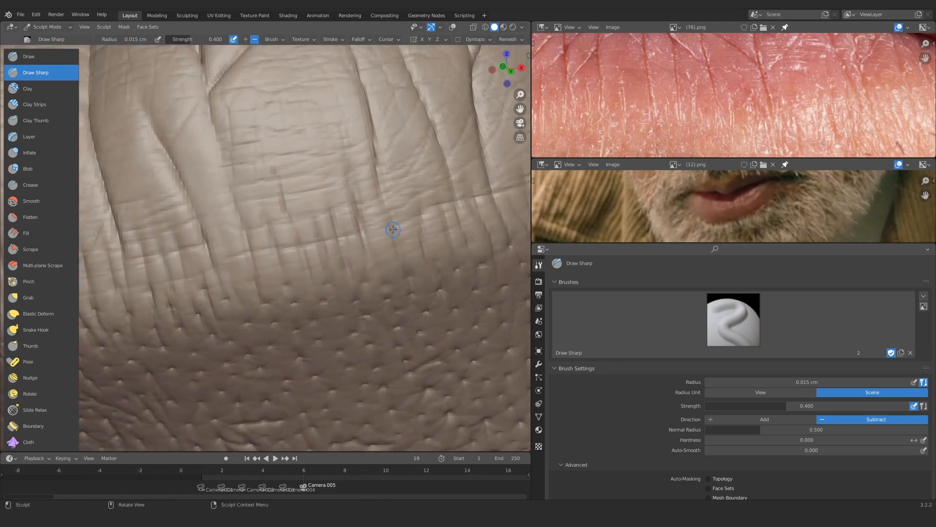
scroll(393, 229, down, 8)
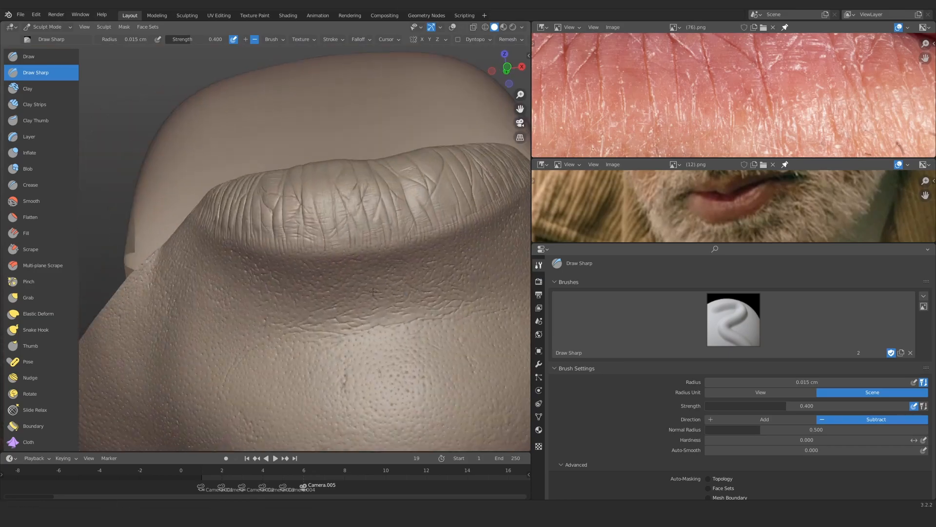
ctrl+alt+drag(373, 291, 242, 247)
ctrl+alt+drag(402, 239, 326, 247)
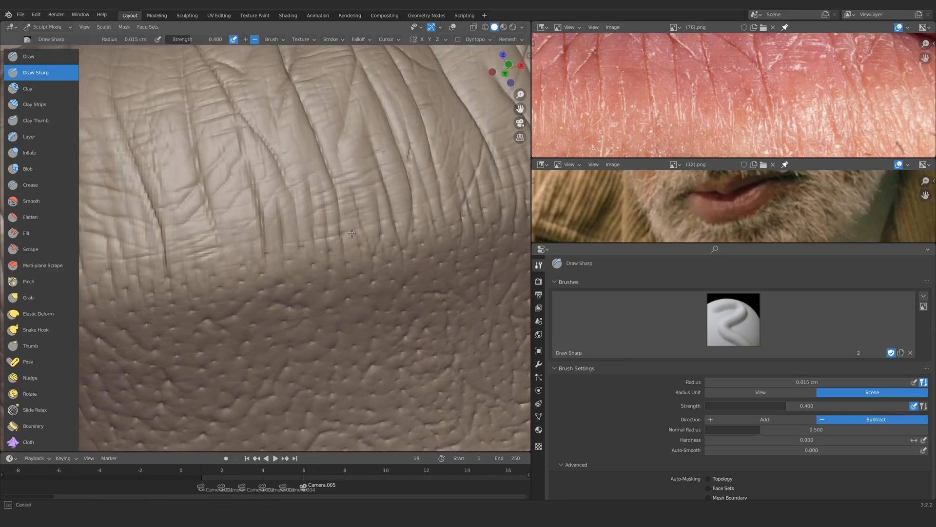
middle_drag(255, 242, 381, 216)
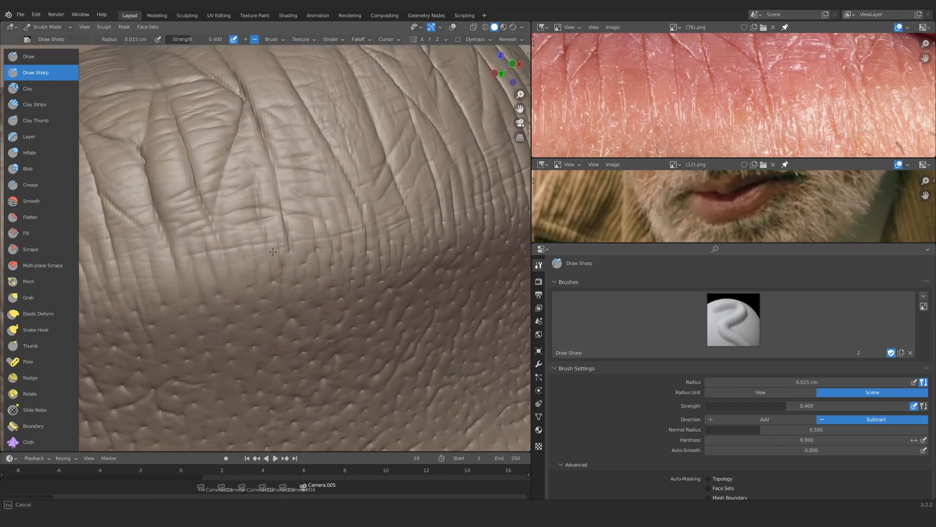
mouse_move(332, 245)
middle_down()
mouse_move(259, 243)
mouse_move(283, 282)
middle_up()
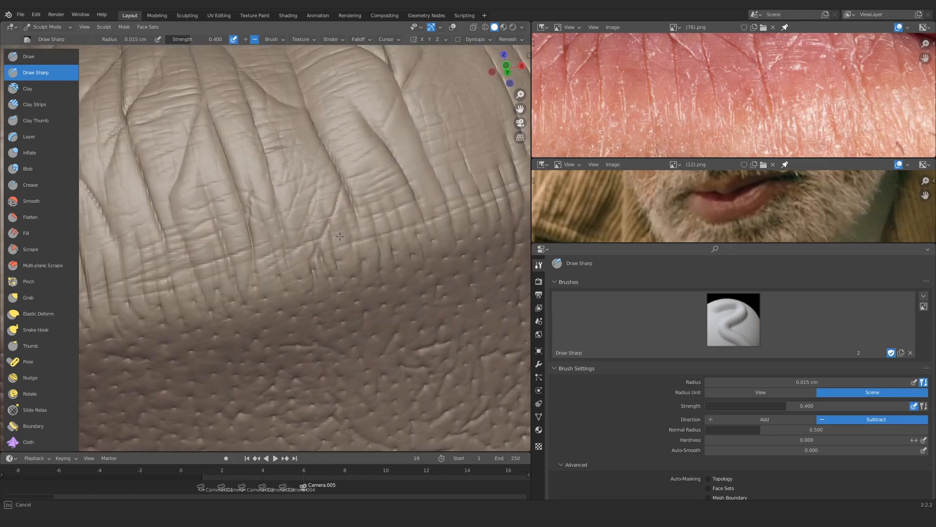
scroll(305, 236, up, 8)
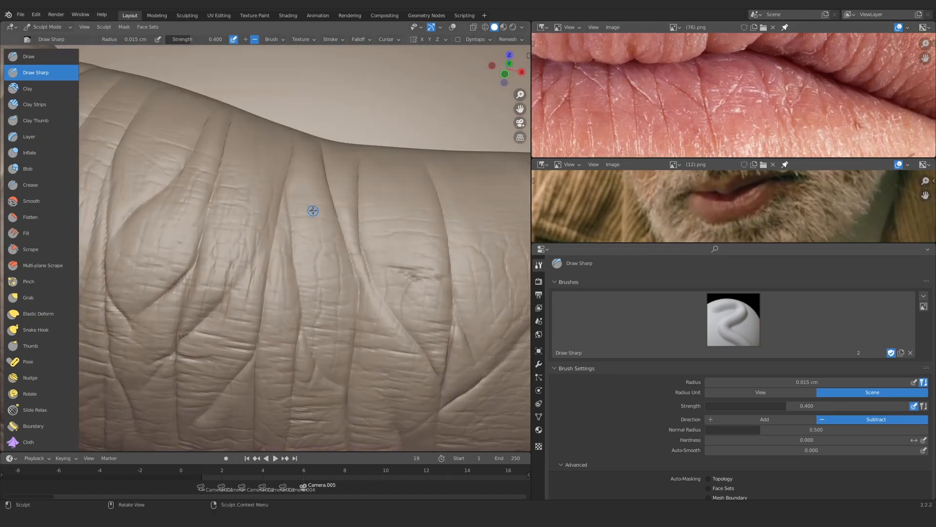
Set the Draw Sharp radius to 0.013 cm and carve fine cross-wrinkles between the vertical folds of the lower lip
mouse_move(313, 211)
ctrl+alt+mouse_down()
mouse_move(293, 276)
mouse_move(330, 230)
mouse_move(316, 219)
mouse_move(294, 257)
ctrl+alt+mouse_up()
key(f)
click(327, 229)
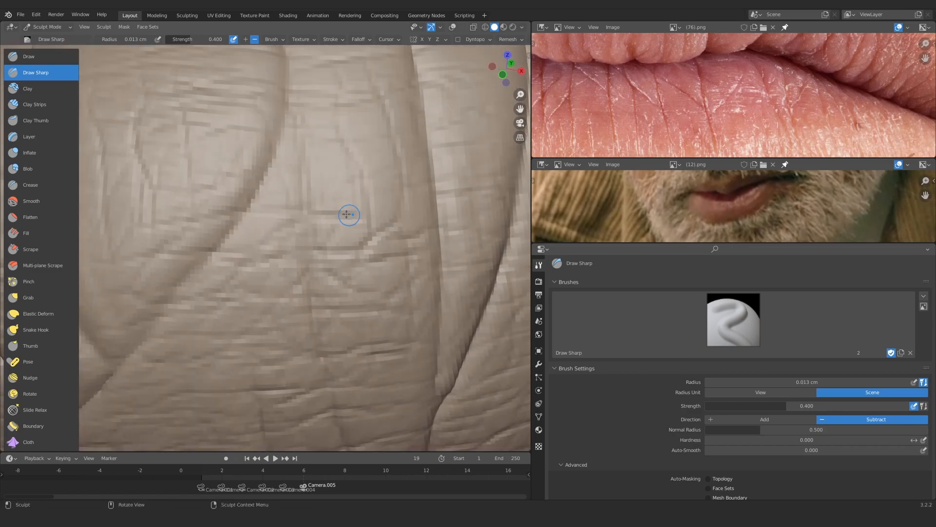
scroll(407, 169, down, 5)
scroll(243, 228, up, 6)
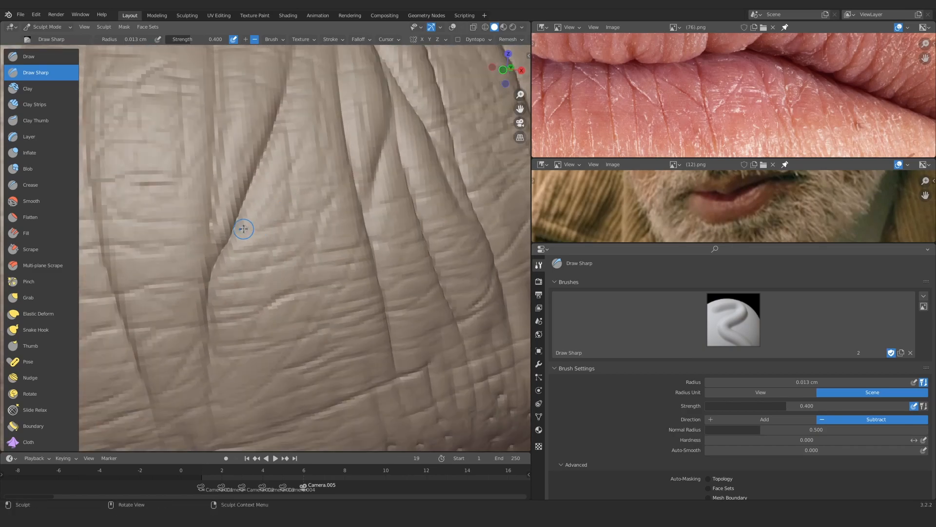
mouse_move(249, 243)
ctrl+alt+mouse_down()
mouse_move(236, 219)
mouse_move(295, 226)
mouse_move(251, 326)
ctrl+alt+mouse_up()
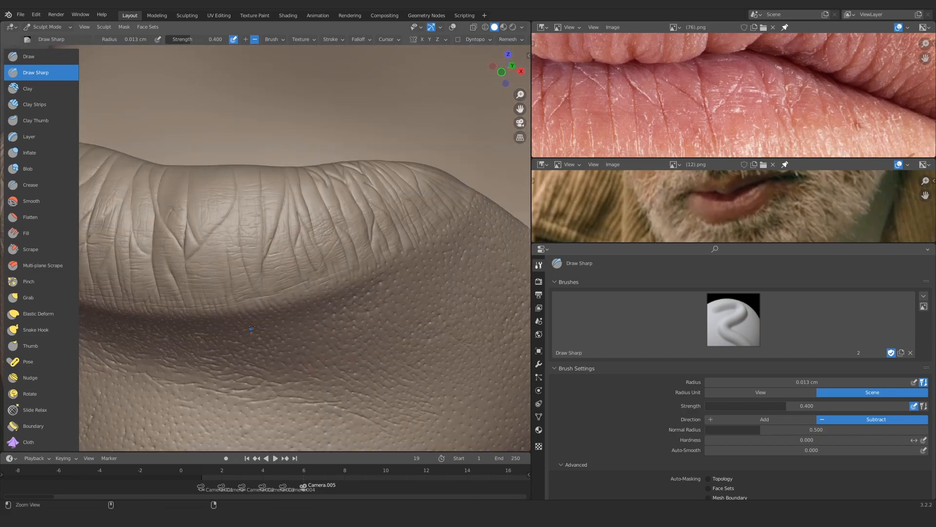
Carve fine creases along the folds at the side of the lower lip with a 0.012 cm Draw Sharp radius
mouse_move(256, 228)
ctrl+middle_down()
mouse_move(309, 203)
mouse_move(232, 242)
mouse_move(287, 242)
mouse_move(241, 218)
mouse_move(319, 186)
ctrl+middle_up()
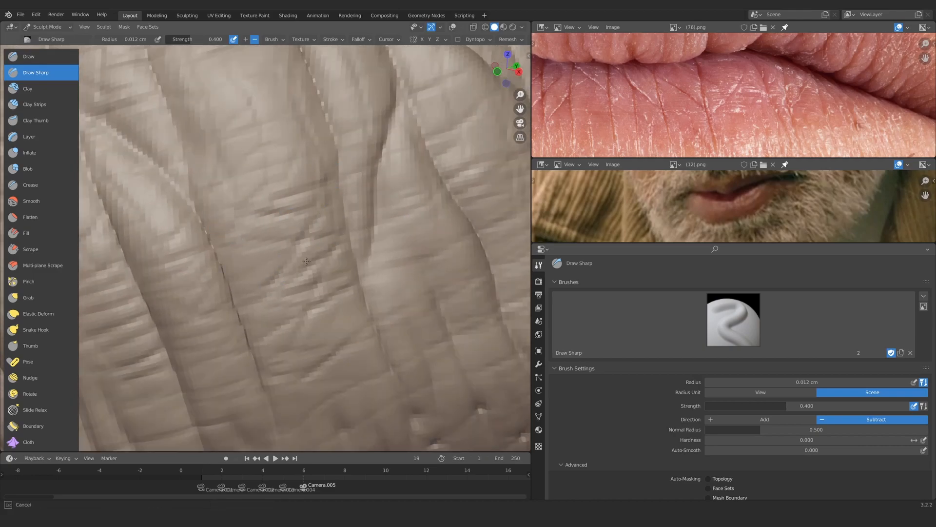
mouse_move(307, 262)
ctrl+middle_down()
mouse_move(239, 181)
mouse_move(191, 187)
ctrl+middle_up()
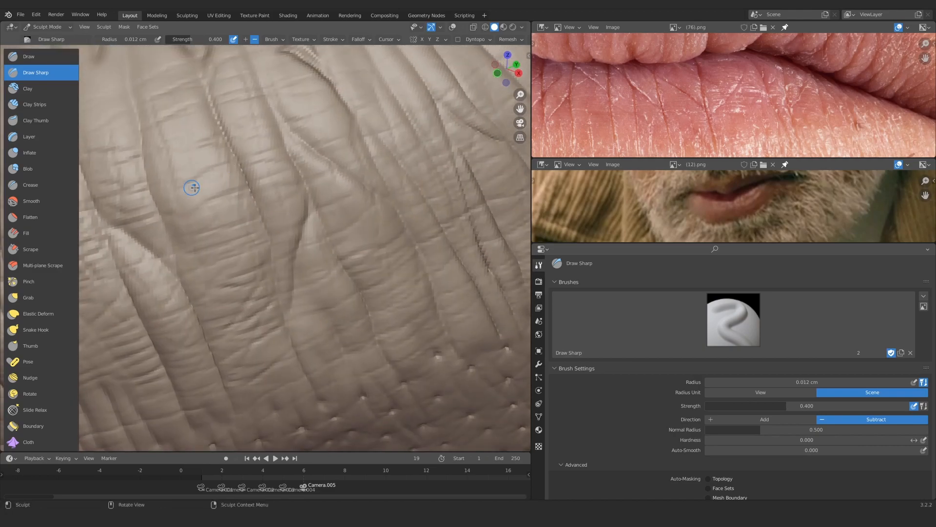
mouse_move(140, 87)
mouse_down()
mouse_move(162, 130)
mouse_move(170, 195)
mouse_up()
mouse_move(195, 195)
ctrl+middle_down()
mouse_move(219, 229)
mouse_move(244, 215)
mouse_move(254, 166)
ctrl+middle_up()
drag(247, 129, 265, 178)
ctrl+middle_drag(292, 136, 315, 73)
click(334, 39)
mouse_move(360, 40)
click(359, 57)
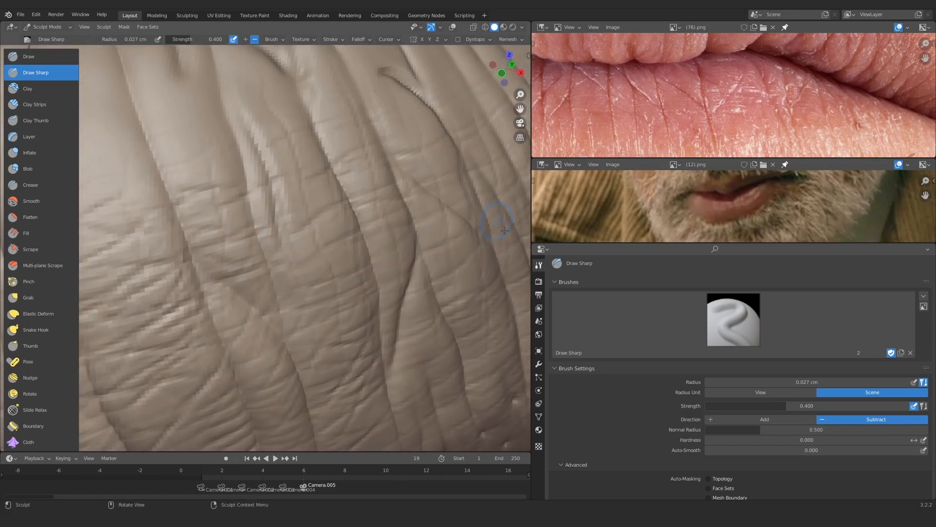
Reduce the Draw Sharp radius and carve a short fine crease across the folds on the side of the lower lip
mouse_move(323, 181)
ctrl+alt+mouse_down()
mouse_move(290, 217)
mouse_move(285, 264)
mouse_move(258, 249)
ctrl+alt+mouse_up()
key(bracketright)
ctrl+alt+drag(259, 249, 213, 218)
key(bracketleft)
key(bracketleft)
key(bracketleft)
key(bracketleft)
key(bracketleft)
key(bracketleft)
key(bracketleft)
key(bracketleft)
mouse_move(213, 218)
ctrl+alt+mouse_down()
mouse_move(243, 186)
mouse_move(268, 190)
mouse_move(249, 238)
ctrl+alt+mouse_up()
key(f)
click(295, 255)
drag(304, 256, 318, 246)
Set the Draw Sharp radius to 0.013 cm and carve a short cross-wrinkle between the folds approaching the lip corner
mouse_move(337, 280)
ctrl+alt+mouse_down()
mouse_move(327, 331)
mouse_move(322, 215)
ctrl+alt+mouse_up()
alt+drag(321, 214, 331, 211)
ctrl+alt+drag(332, 211, 330, 196)
key(f)
click(288, 235)
drag(282, 237, 254, 246)
Set the Draw Sharp radius to 0.023 cm and carve two diagonal creases running toward the pores near the lip corner
alt+drag(869, 89, 676, 45)
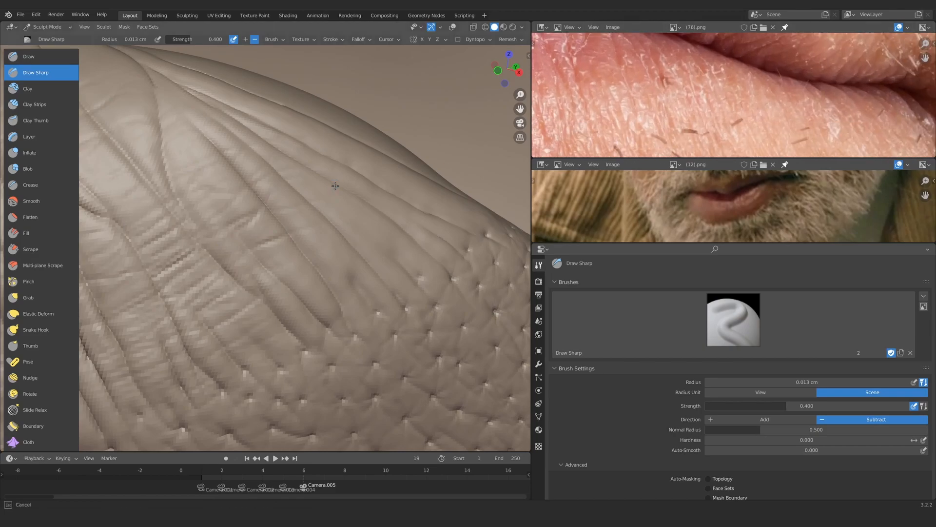
mouse_move(346, 198)
alt+mouse_down()
mouse_move(346, 211)
mouse_move(334, 214)
alt+mouse_up()
key(f)
click(283, 239)
drag(236, 215, 294, 260)
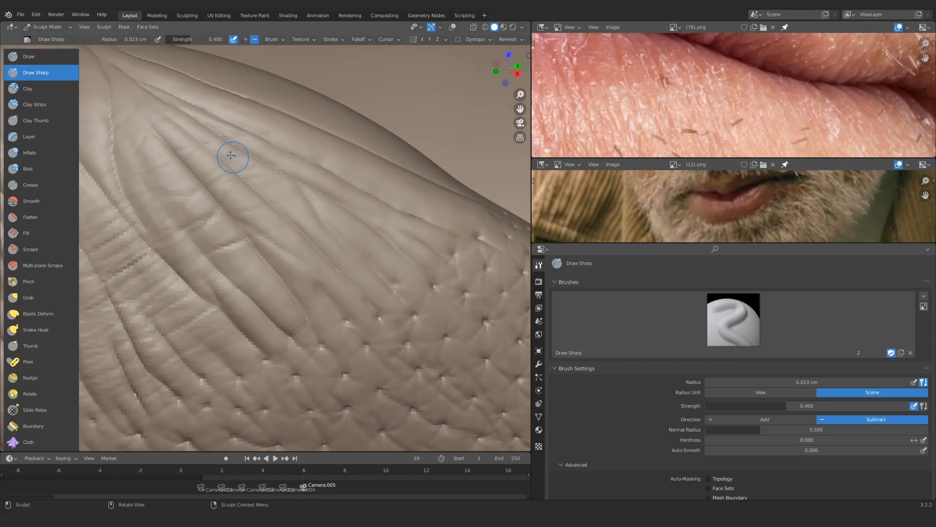
drag(298, 185, 370, 239)
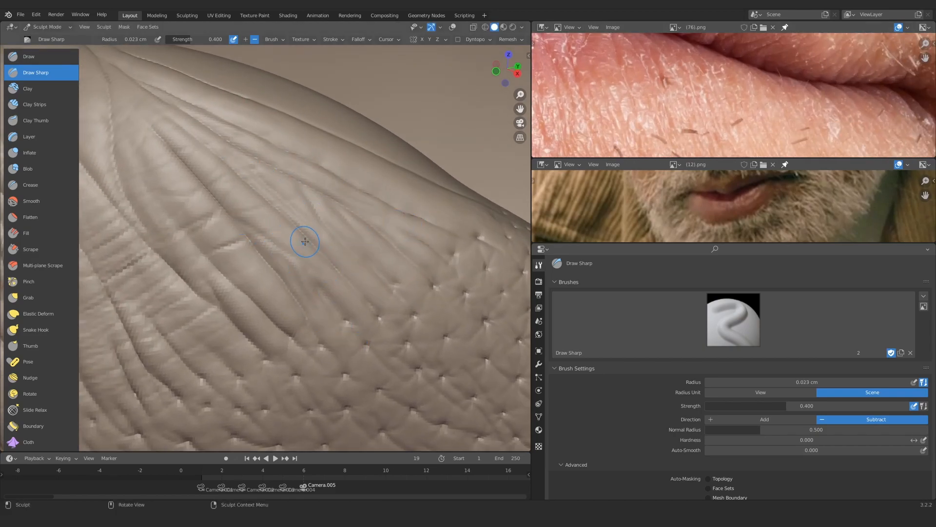
Reduce the Draw Sharp radius to 0.011 cm and carve short cross-wrinkles between the diagonal folds near the lip corner
key(f)
click(247, 206)
drag(259, 212, 232, 214)
mouse_move(178, 201)
mouse_down()
mouse_move(195, 192)
mouse_move(139, 196)
mouse_up()
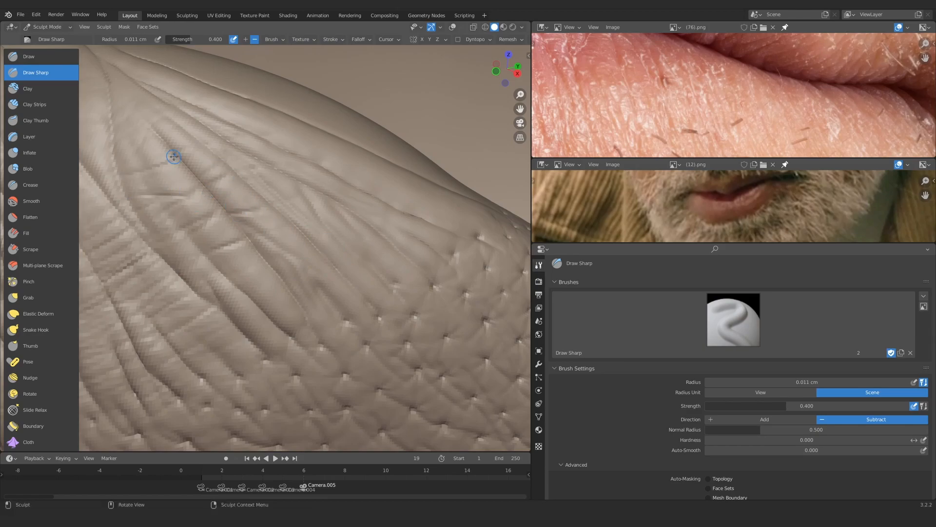
Set the Draw Sharp radius to 0.016 cm and carve two longer diagonal creases across the folds near the lip corner
key(f)
click(313, 235)
ctrl+alt+drag(426, 271, 383, 242)
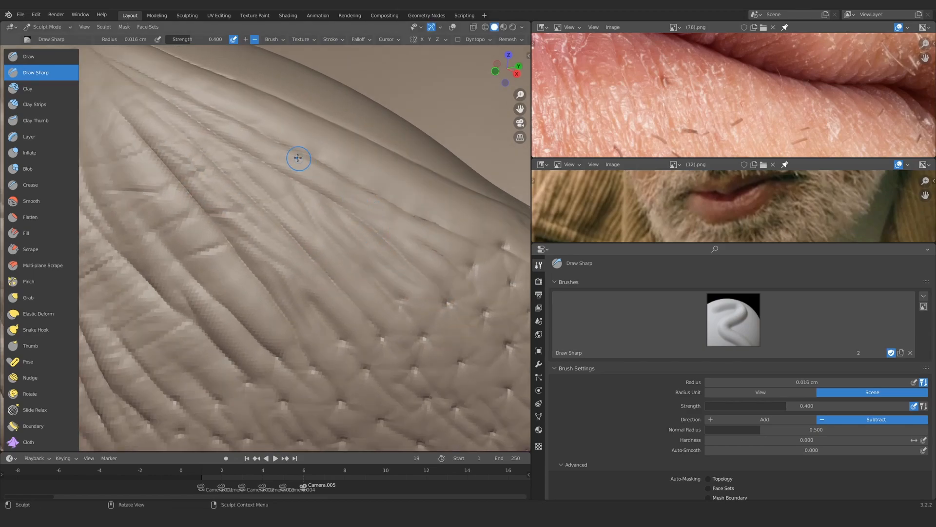
mouse_move(455, 273)
ctrl+middle_down()
mouse_move(211, 246)
mouse_move(349, 183)
mouse_move(306, 213)
ctrl+middle_up()
drag(258, 254, 350, 193)
drag(220, 231, 302, 148)
mouse_move(303, 156)
ctrl+middle_down()
mouse_move(245, 166)
mouse_move(342, 183)
mouse_move(263, 267)
mouse_move(297, 237)
ctrl+middle_up()
Carve very fine cross-wrinkles between the vertical lip folds, using Draw Sharp radii of 0.0089 cm and 0.0099 cm
key(f)
click(294, 236)
click(287, 215)
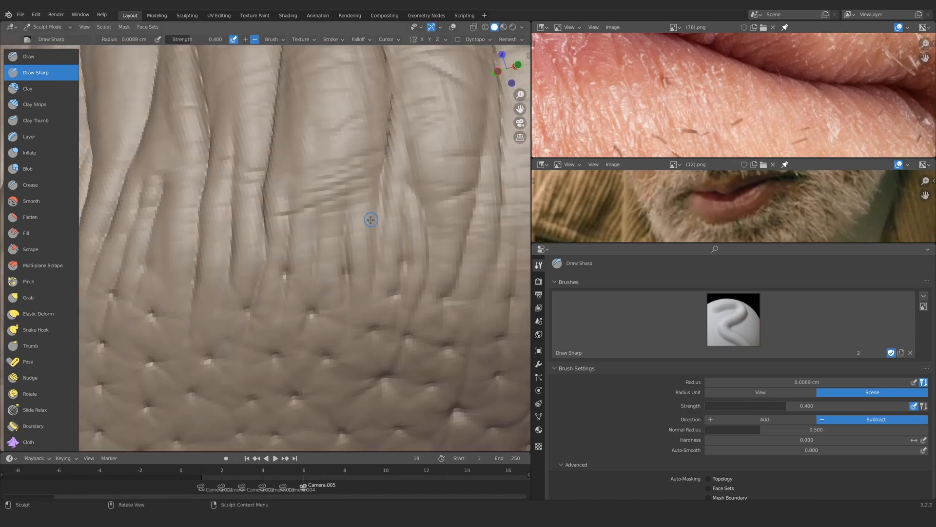
mouse_move(375, 228)
ctrl+middle_down()
mouse_move(359, 205)
mouse_move(356, 269)
mouse_move(336, 220)
ctrl+middle_up()
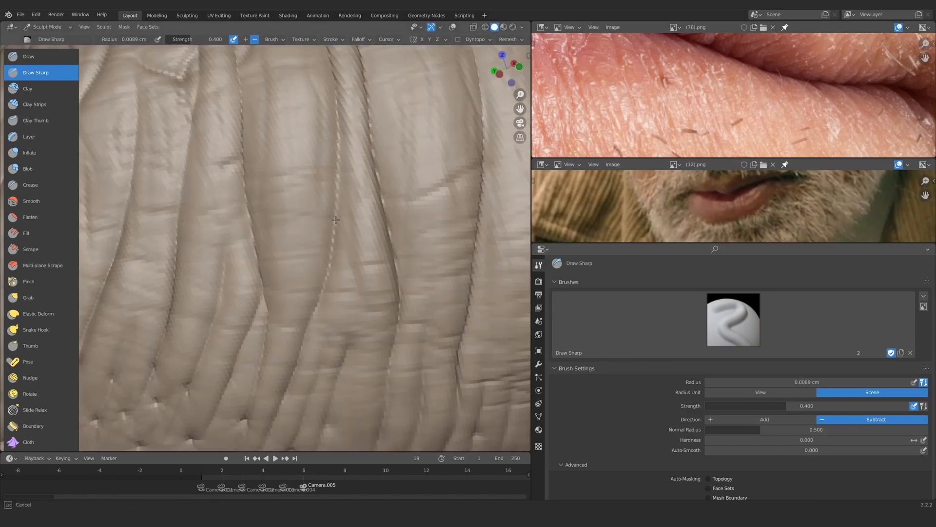
mouse_move(286, 284)
ctrl+middle_down()
mouse_move(283, 206)
mouse_move(222, 163)
mouse_move(285, 215)
mouse_move(394, 202)
ctrl+middle_up()
key(bracketright)
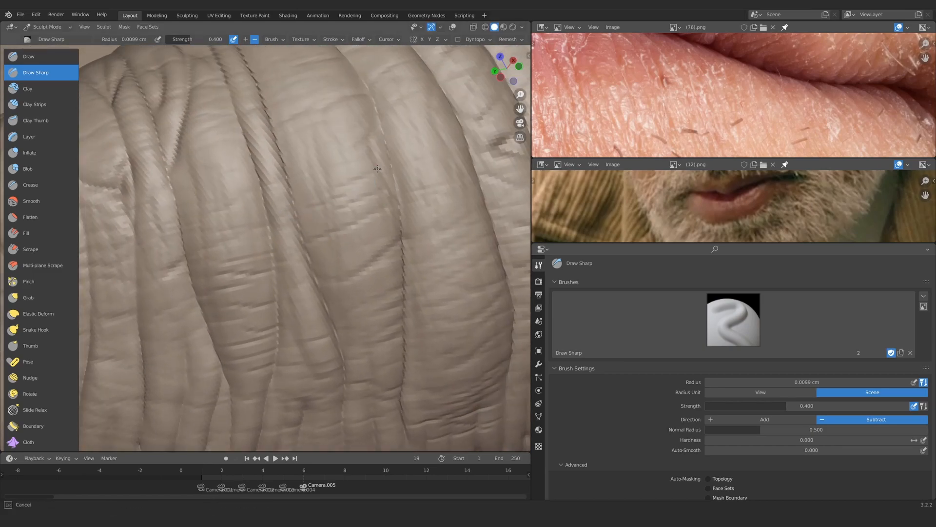
mouse_move(361, 112)
ctrl+middle_down()
mouse_move(255, 226)
mouse_move(315, 184)
mouse_move(292, 268)
mouse_move(318, 288)
ctrl+middle_up()
Set the Draw Sharp radius to 0.014 cm for detailing the branching folds in the middle of the lower lip
key(f)
click(315, 184)
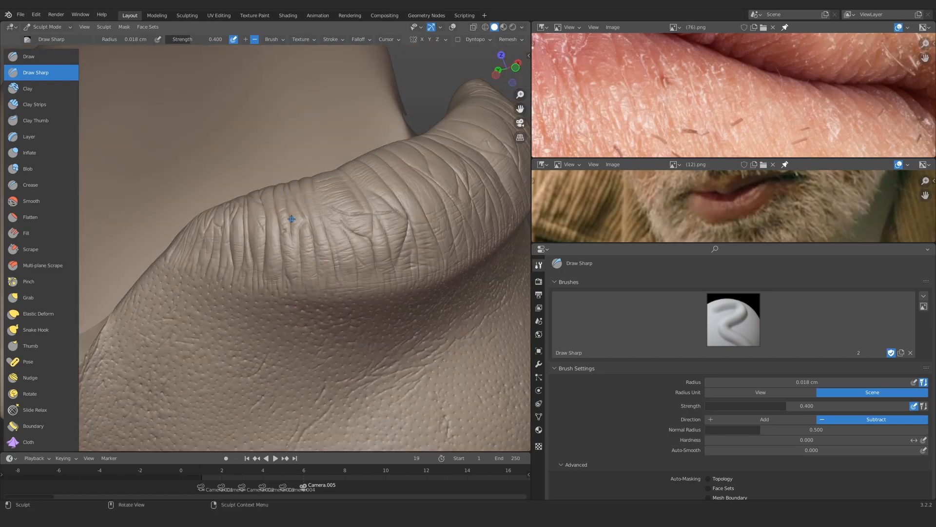
mouse_move(292, 219)
middle_down()
mouse_move(223, 309)
mouse_move(347, 261)
mouse_move(298, 346)
middle_up()
ctrl+middle_drag(297, 347, 284, 234)
key(f)
click(285, 234)
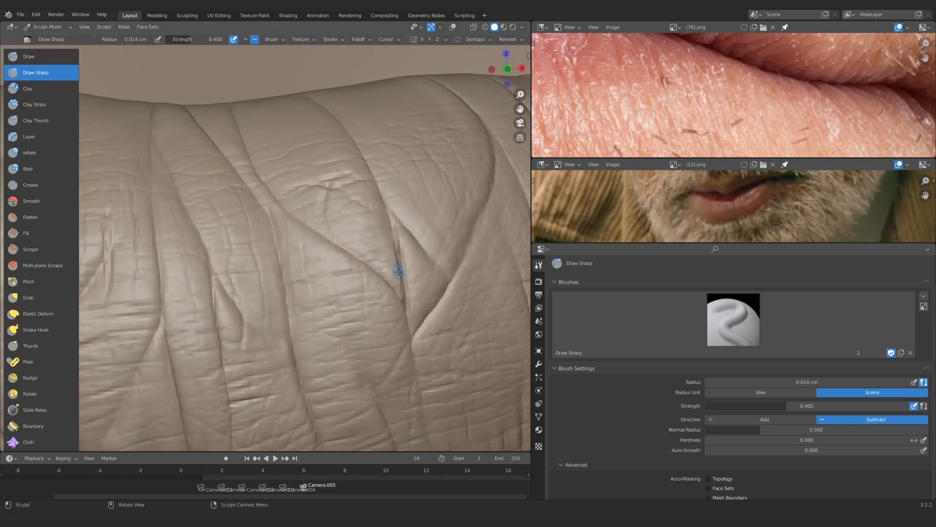
mouse_move(398, 272)
middle_down()
mouse_move(361, 241)
mouse_move(317, 298)
mouse_move(259, 224)
mouse_move(312, 288)
middle_up()
Enlarge the Draw Sharp radius to 0.031 cm for deepening the folds just above the lower lip's bottom border
key(f)
click(266, 219)
ctrl+middle_drag(313, 288, 324, 217)
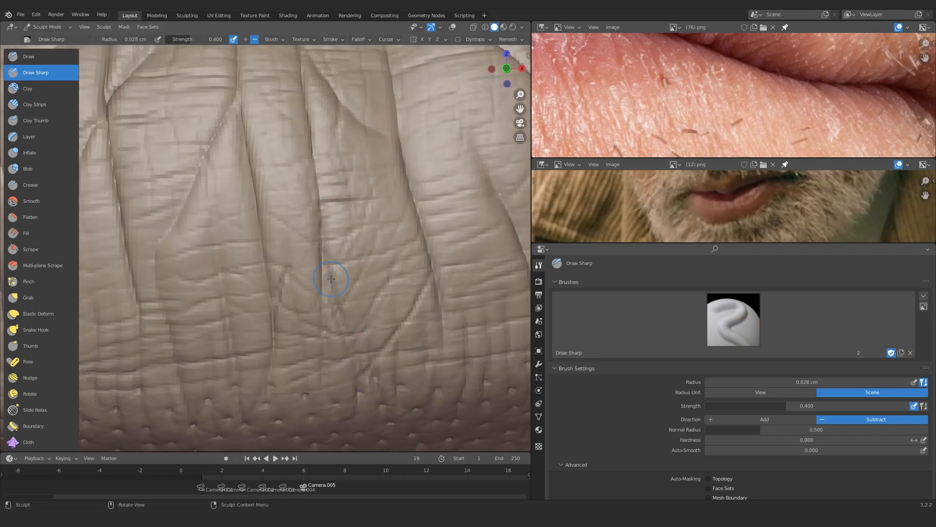
middle_drag(365, 393, 342, 317)
mouse_move(341, 317)
ctrl+middle_down()
mouse_move(312, 351)
mouse_move(295, 198)
ctrl+middle_up()
key(f)
click(289, 197)
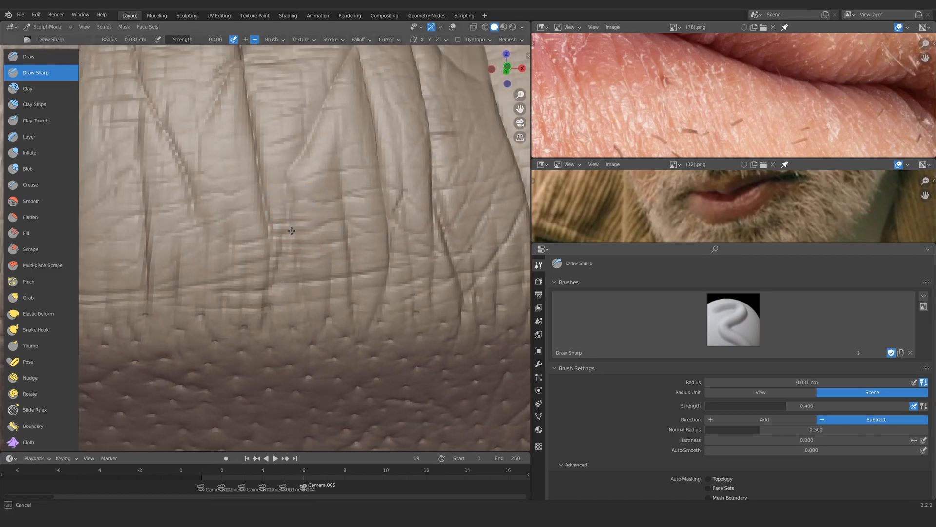
Set the Draw Sharp radius to 0.032 cm and carve a vertical crease down the middle of the lower lip
mouse_move(292, 231)
ctrl+middle_down()
mouse_move(313, 312)
mouse_move(339, 232)
mouse_move(307, 266)
mouse_move(303, 178)
mouse_move(351, 211)
mouse_move(291, 215)
ctrl+middle_up()
key(f)
click(339, 233)
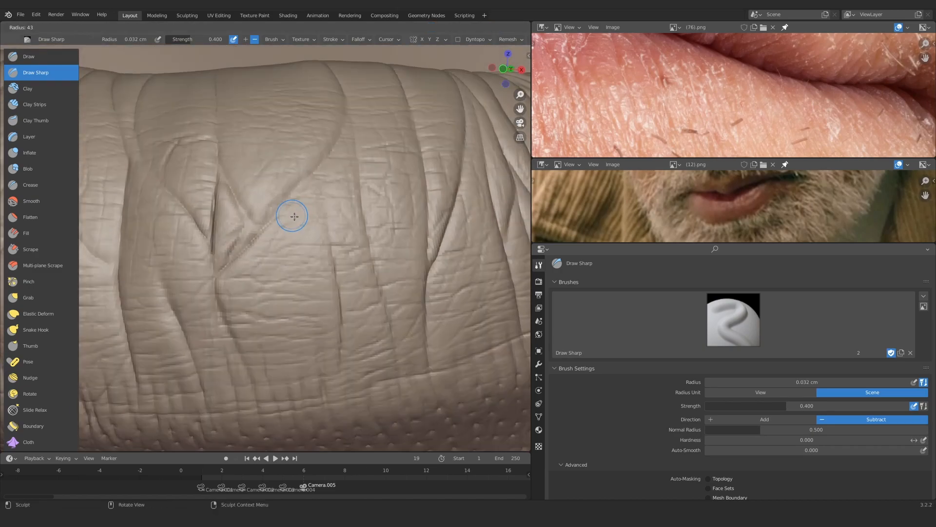
key(f)
drag(288, 201, 275, 293)
Enlarge the Draw Sharp radius to 0.041 cm and deepen a short fold in the central part of the lower lip
mouse_move(275, 293)
ctrl+middle_down()
mouse_move(293, 341)
mouse_move(323, 273)
ctrl+middle_up()
key(f)
click(323, 274)
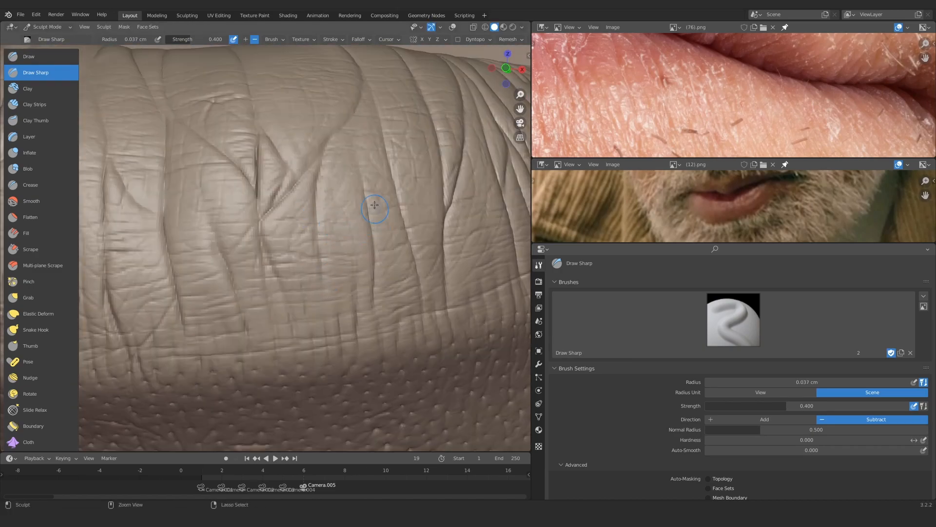
mouse_move(375, 205)
ctrl+middle_down()
mouse_move(241, 235)
mouse_move(297, 295)
ctrl+middle_up()
key(f)
click(292, 294)
drag(250, 262, 273, 323)
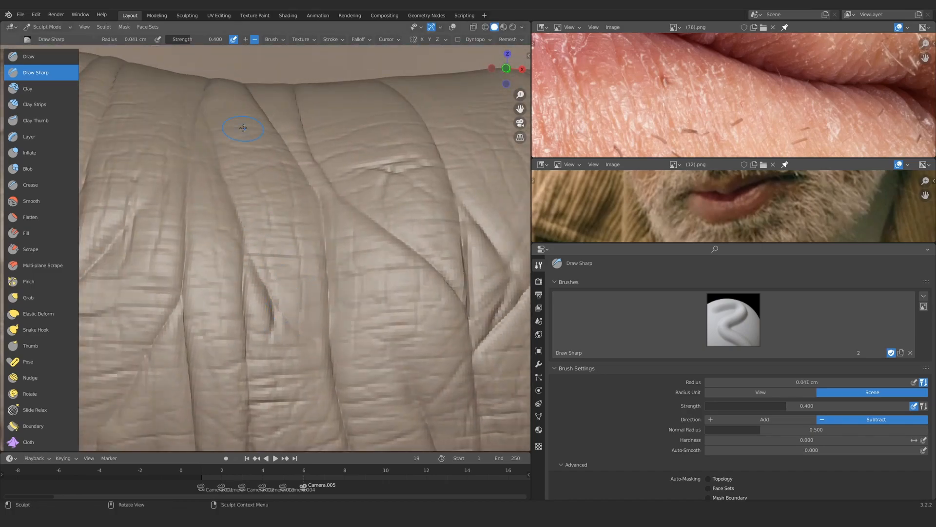
Set the Draw Sharp radius to 0.049 cm and carve a short stroke along the upper part of a lip fold
mouse_move(237, 105)
ctrl+middle_down()
mouse_move(273, 209)
mouse_move(287, 203)
mouse_move(273, 195)
ctrl+middle_up()
key(f)
click(270, 190)
drag(264, 159, 256, 186)
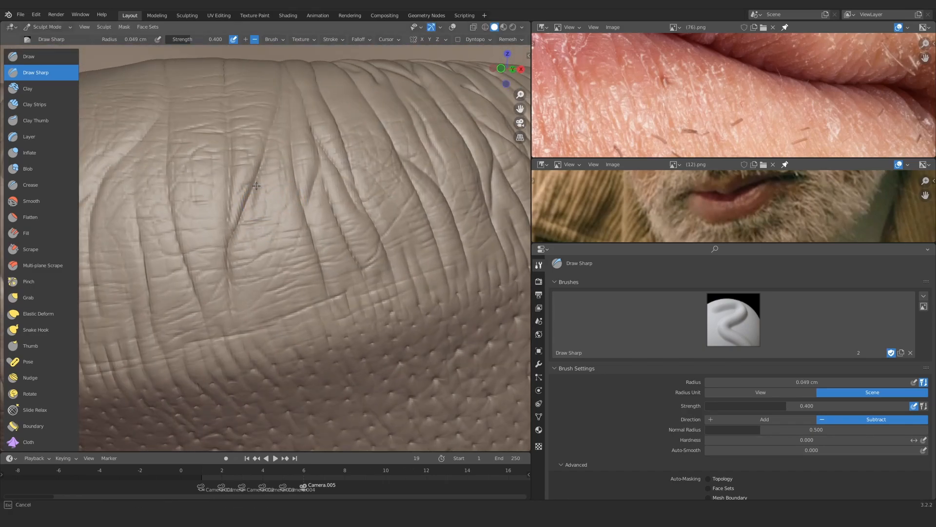
Switch to the Inflate brush, reduce its radius to 0.016 cm and puff up the skin beside the deep diagonal fold
mouse_move(257, 281)
ctrl+middle_down()
mouse_move(272, 241)
mouse_move(234, 297)
mouse_move(293, 263)
mouse_move(244, 265)
mouse_move(213, 293)
mouse_move(281, 243)
ctrl+middle_up()
key(i)
key(f)
click(238, 266)
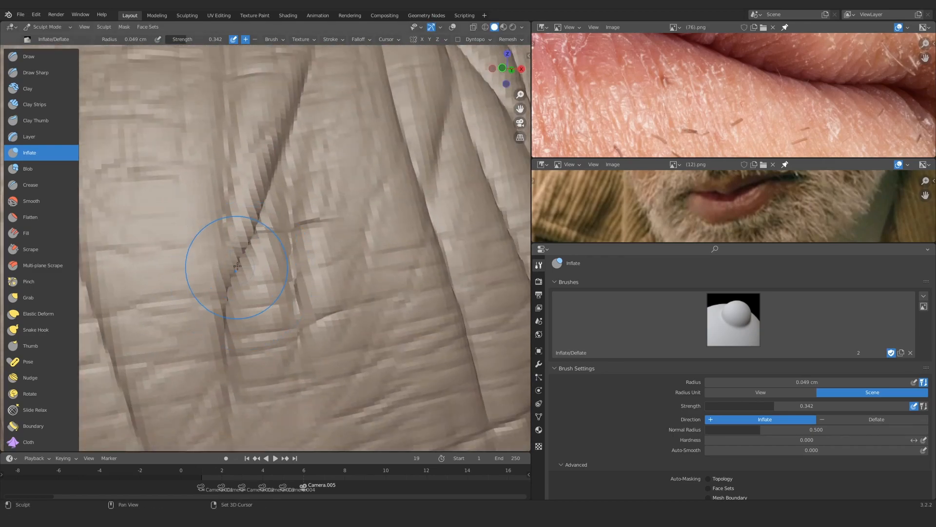
ctrl+middle_drag(294, 291, 298, 324)
shift+middle_drag(318, 266, 266, 361)
mouse_move(259, 276)
middle_down()
mouse_move(302, 265)
mouse_move(341, 282)
mouse_move(273, 274)
mouse_move(322, 237)
mouse_move(356, 236)
middle_up()
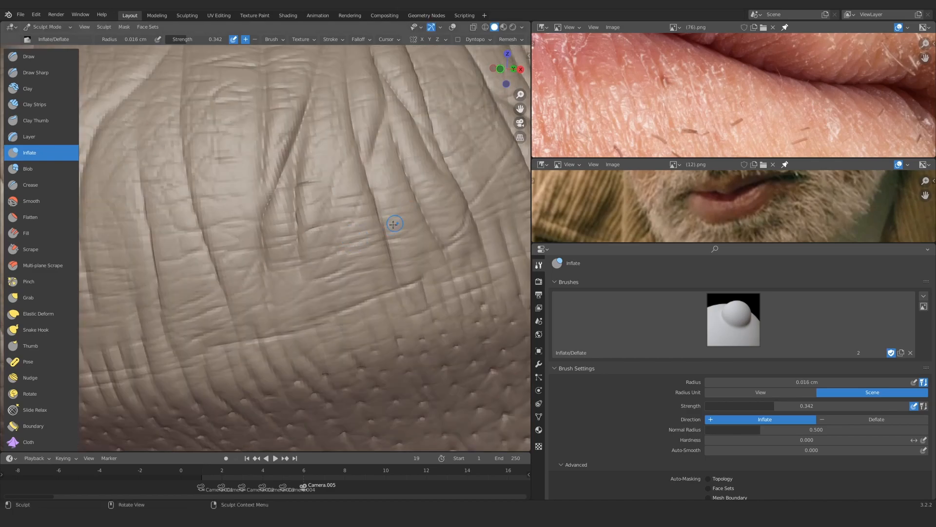
Switch back to Draw Sharp, set its radius to 0.029 cm and carve a crease across the folds beside the lip's lower border
click(43, 72)
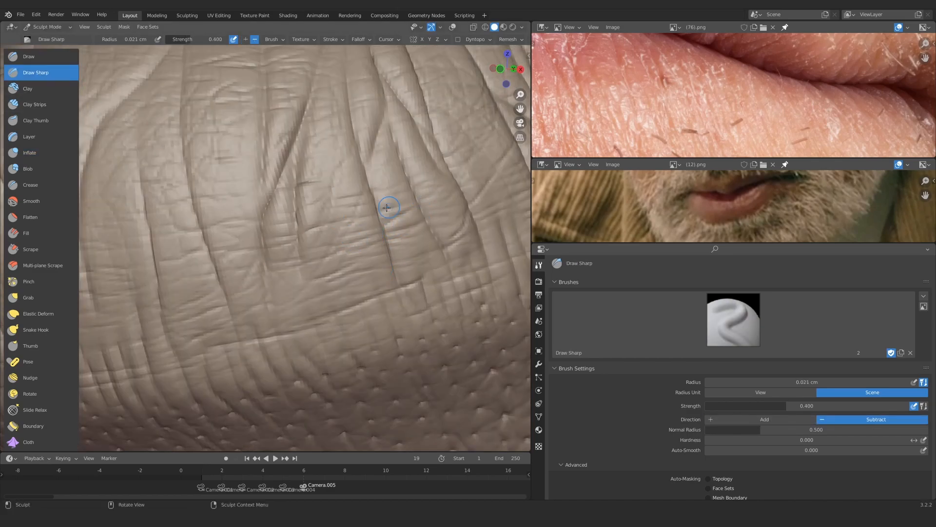
mouse_move(355, 219)
ctrl+middle_down()
mouse_move(399, 225)
mouse_move(305, 236)
ctrl+middle_up()
key(f)
click(307, 236)
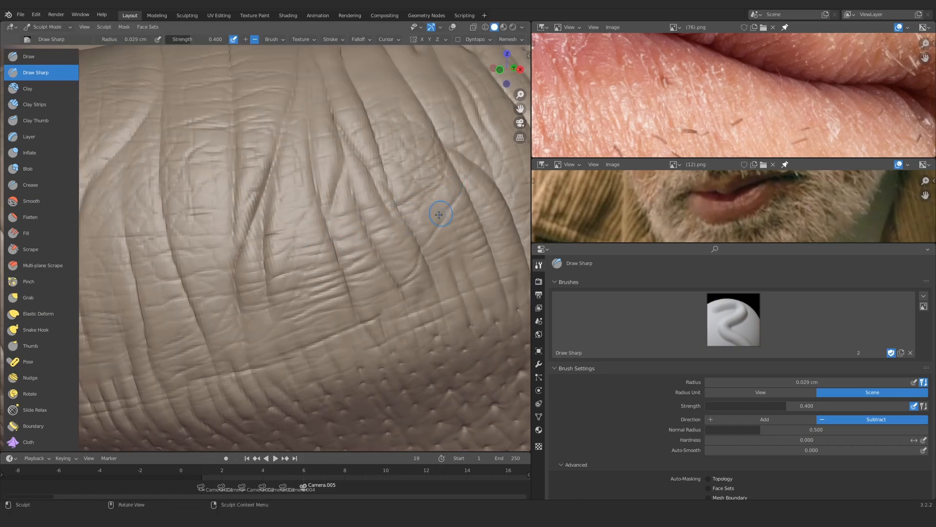
drag(439, 214, 481, 221)
mouse_move(431, 228)
shift+middle_down()
mouse_move(273, 176)
mouse_move(303, 234)
shift+middle_up()
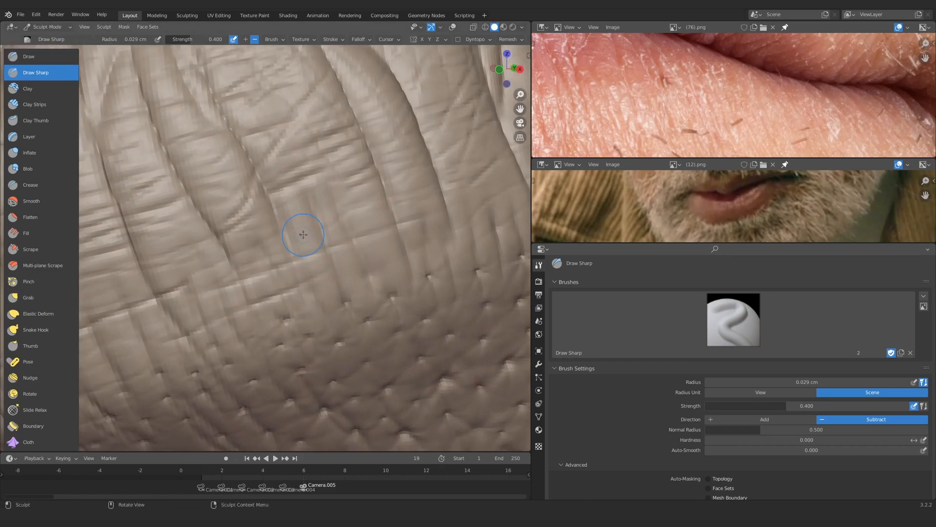
Carve fine creases between the folds in the central and lower parts of the lower lip with Draw Sharp at 0.029 cm radius
mouse_move(364, 199)
ctrl+middle_down()
mouse_move(265, 251)
mouse_move(312, 249)
ctrl+middle_up()
mouse_move(312, 249)
ctrl+middle_down()
mouse_move(320, 207)
mouse_move(312, 195)
mouse_move(304, 227)
ctrl+middle_up()
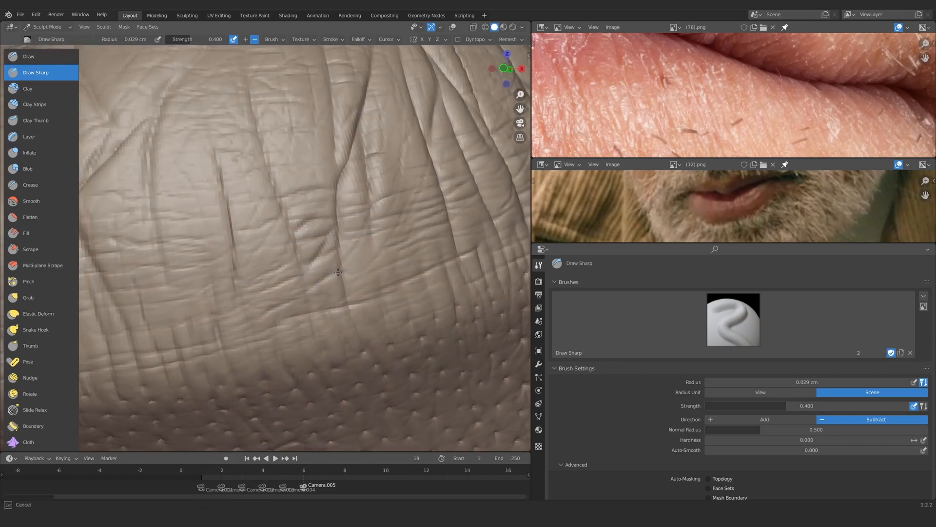
mouse_move(280, 222)
ctrl+middle_down()
mouse_move(305, 261)
mouse_move(252, 234)
mouse_move(226, 273)
mouse_move(251, 306)
ctrl+middle_up()
ctrl+middle_drag(251, 306, 266, 250)
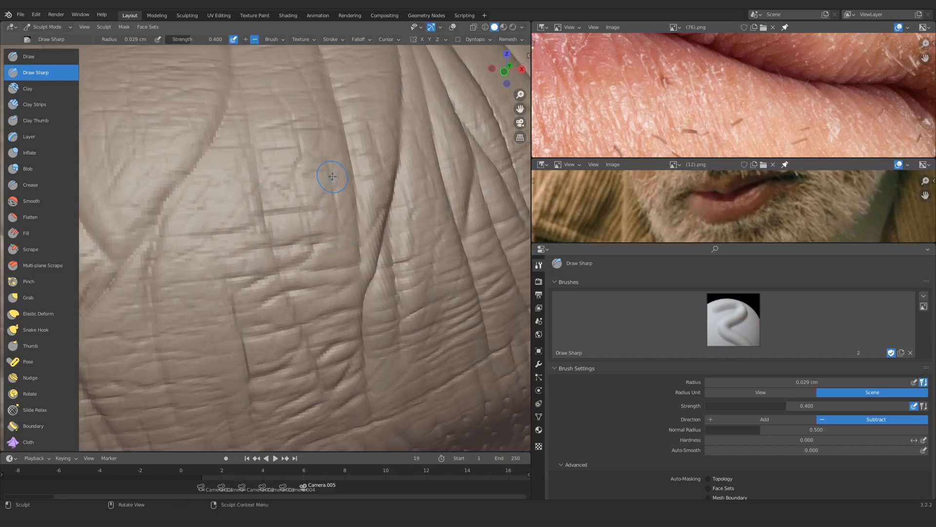
ctrl+middle_drag(333, 176, 293, 249)
mouse_move(293, 249)
ctrl+middle_down()
mouse_move(190, 213)
mouse_move(312, 200)
ctrl+middle_up()
drag(251, 189, 320, 199)
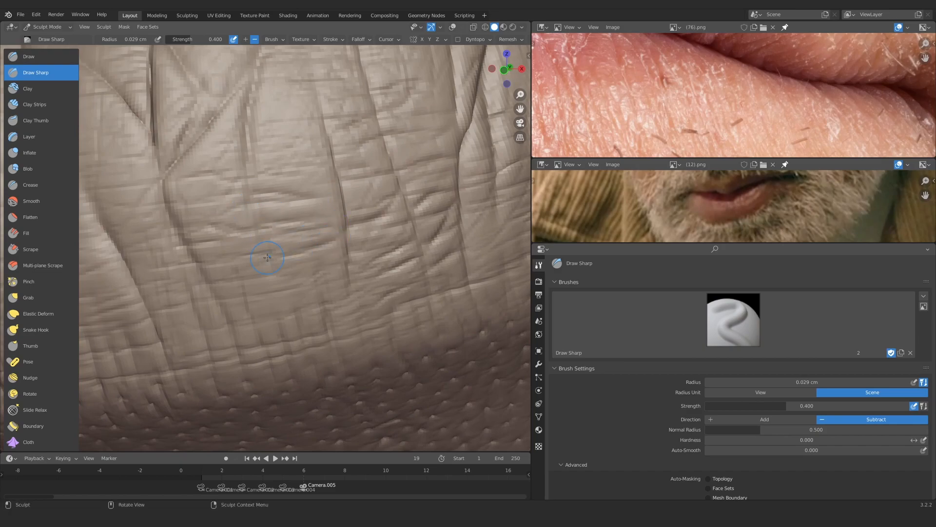
mouse_move(297, 288)
ctrl+middle_down()
mouse_move(317, 312)
mouse_move(343, 223)
ctrl+middle_up()
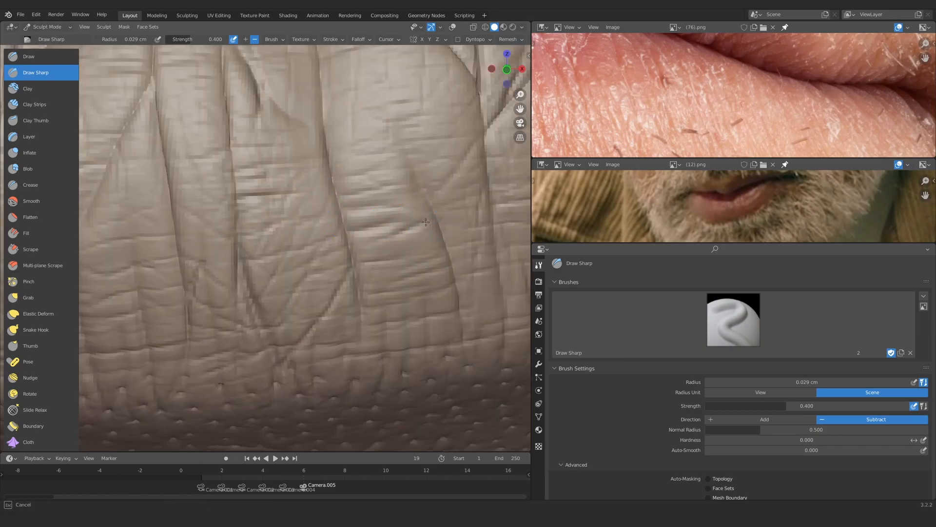
drag(453, 263, 458, 303)
Enlarge the Draw Sharp radius to 0.051 cm for the folds near the lower lip's upper edge
mouse_move(356, 220)
ctrl+middle_down()
mouse_move(330, 300)
mouse_move(338, 315)
mouse_move(378, 213)
mouse_move(311, 295)
mouse_move(192, 177)
ctrl+middle_up()
mouse_move(273, 181)
ctrl+middle_down()
mouse_move(284, 224)
mouse_move(303, 153)
mouse_move(336, 185)
ctrl+middle_up()
mouse_move(336, 186)
ctrl+alt+mouse_down()
mouse_move(318, 236)
mouse_move(359, 161)
mouse_move(356, 280)
mouse_move(303, 213)
mouse_move(293, 244)
ctrl+alt+mouse_up()
mouse_move(312, 171)
ctrl+alt+mouse_down()
mouse_move(334, 222)
mouse_move(304, 195)
ctrl+alt+mouse_up()
mouse_move(304, 239)
alt+mouse_down()
mouse_move(291, 248)
mouse_move(338, 250)
mouse_move(322, 195)
mouse_move(308, 234)
mouse_move(305, 204)
mouse_move(288, 246)
alt+mouse_up()
key(f)
click(299, 248)
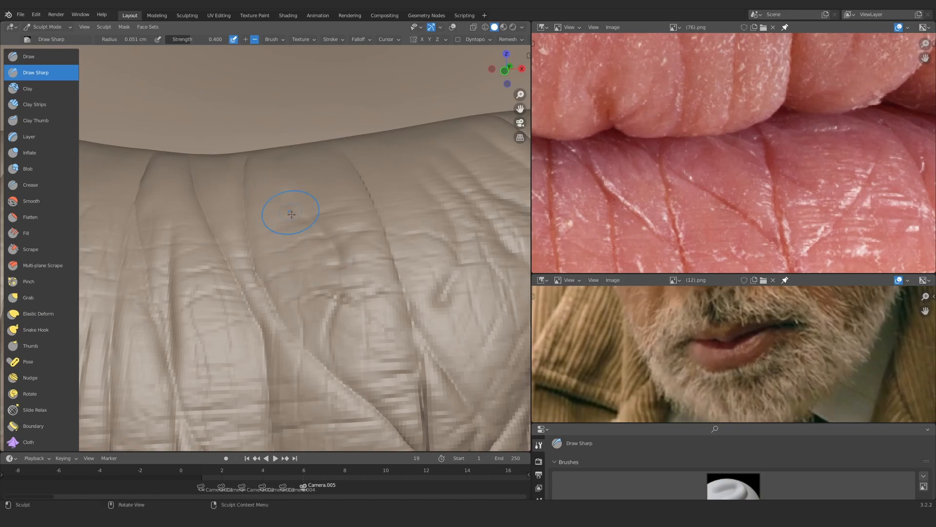
Switch to the Draw brush for the lip's upper edge, with radius 0.026 cm and strength 0.426
mouse_move(292, 214)
ctrl+alt+mouse_down()
mouse_move(342, 167)
mouse_move(318, 253)
mouse_move(315, 209)
ctrl+alt+mouse_up()
mouse_move(315, 209)
alt+mouse_down()
mouse_move(321, 236)
mouse_move(276, 243)
alt+mouse_up()
alt+drag(790, 161, 600, 143)
mouse_move(297, 277)
ctrl+alt+mouse_down()
mouse_move(291, 228)
mouse_move(288, 248)
mouse_move(254, 230)
ctrl+alt+mouse_up()
click(35, 105)
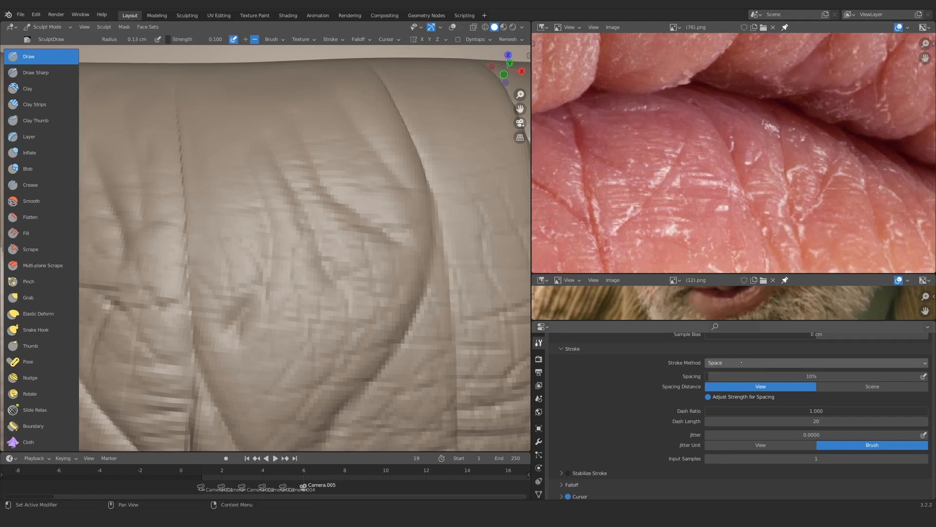
mouse_move(293, 234)
ctrl+alt+mouse_down()
mouse_move(302, 247)
mouse_move(272, 296)
mouse_move(259, 188)
ctrl+alt+mouse_up()
key(f)
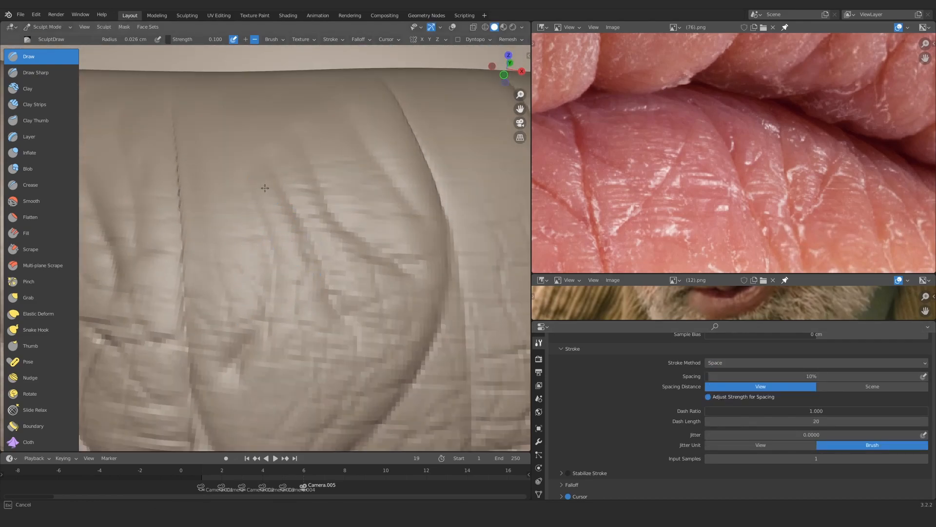
key(shift+f)
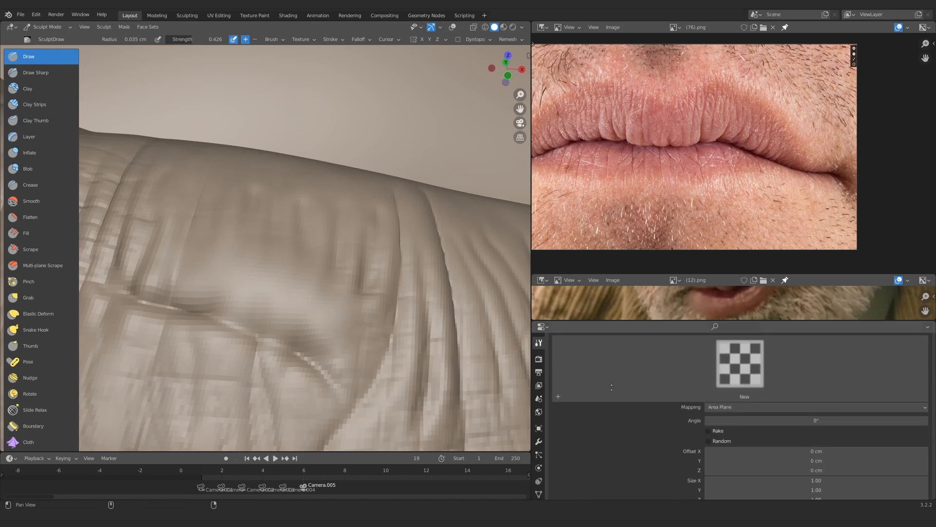
Select the Direction brush preset for the Draw tool to work on the lower lip
click(733, 389)
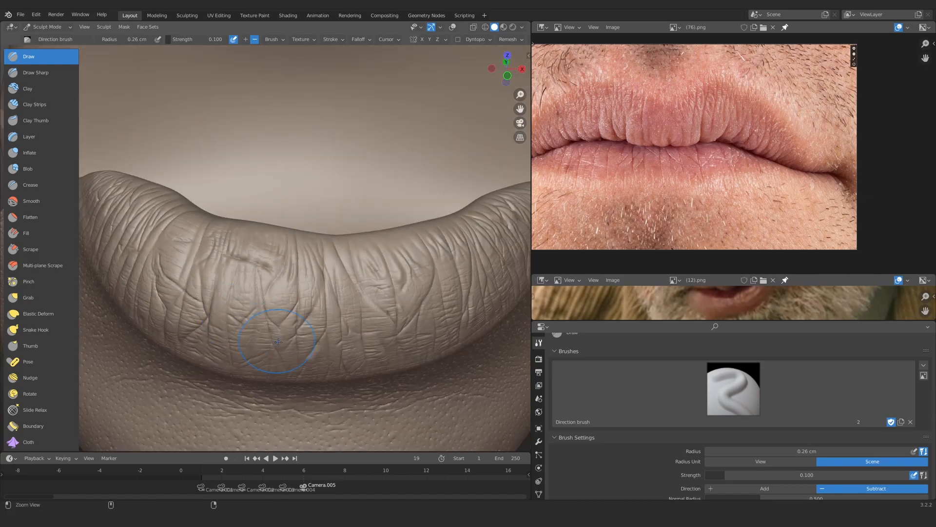
mouse_move(263, 341)
shift+middle_down()
mouse_move(278, 305)
mouse_move(234, 210)
shift+middle_up()
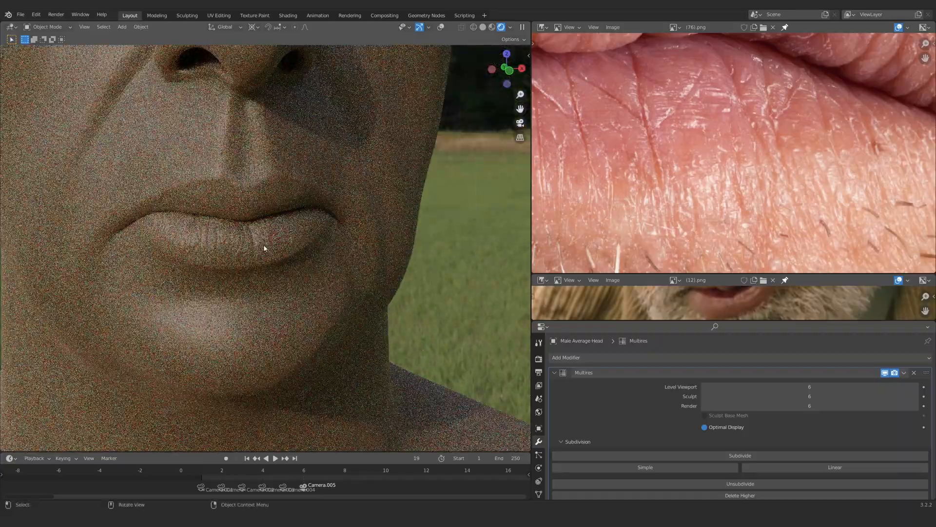
Check the lip wrinkles in the rendered preview and apply Shade Smooth to the head
scroll(264, 248, down, 1)
shift+middle_drag(264, 247, 325, 295)
scroll(325, 295, up, 1)
scroll(324, 294, up, 3)
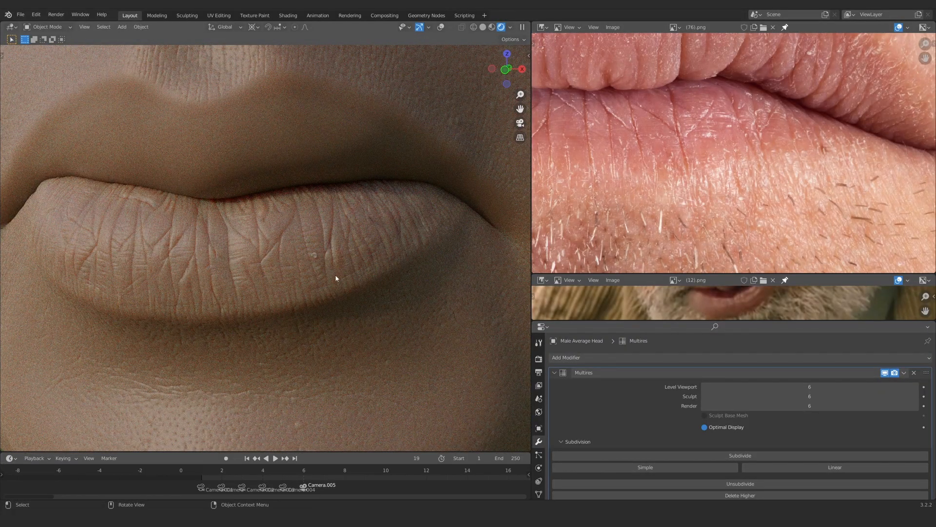
right_click(268, 200)
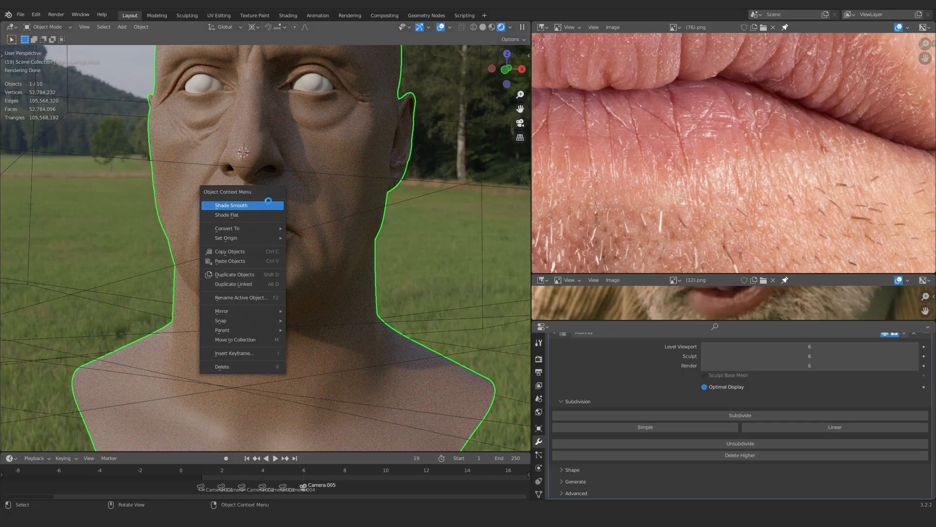
click(268, 205)
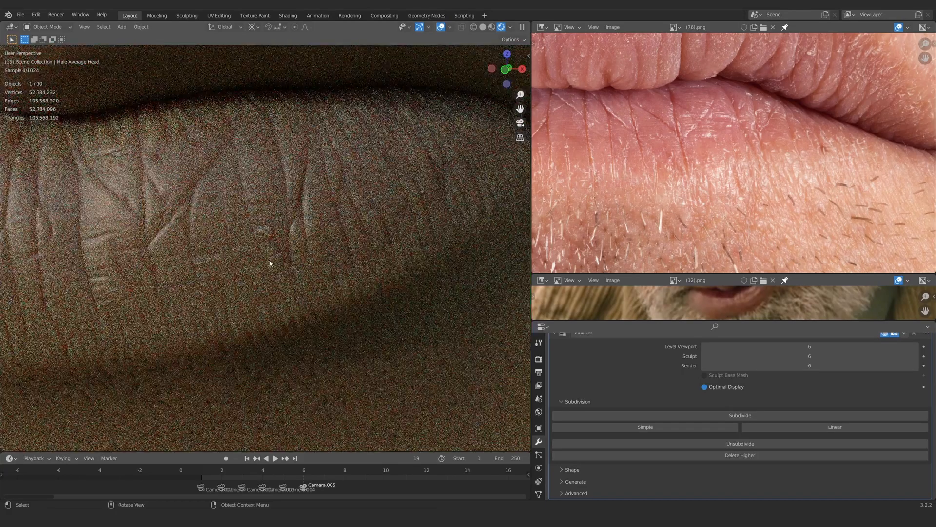
Examine the small mesh glitch on the lower lip in the rendered preview and from below in Sculpt Mode
scroll(261, 229, up, 3)
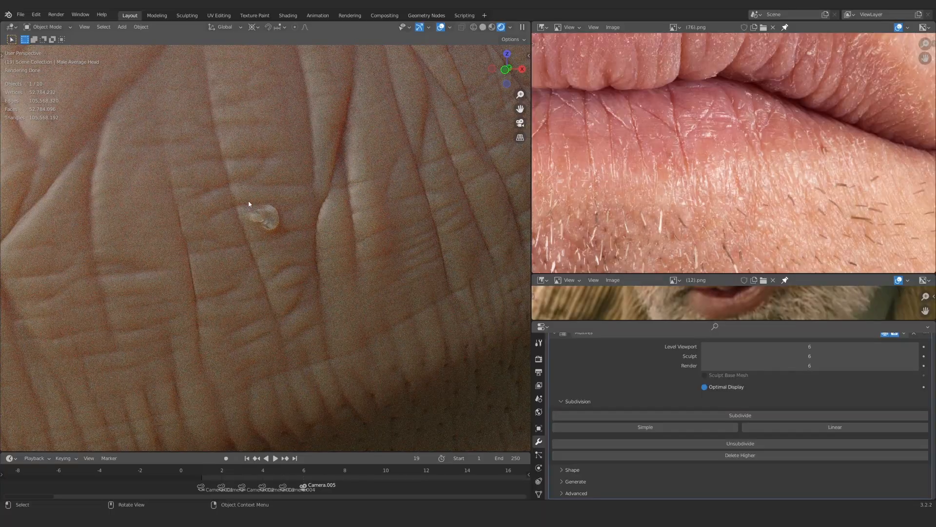
scroll(247, 157, down, 10)
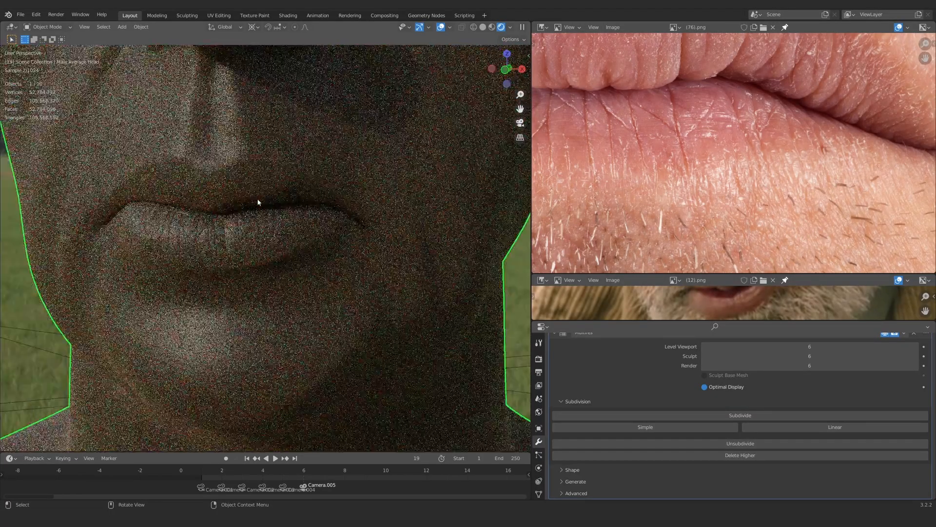
scroll(258, 244, up, 1)
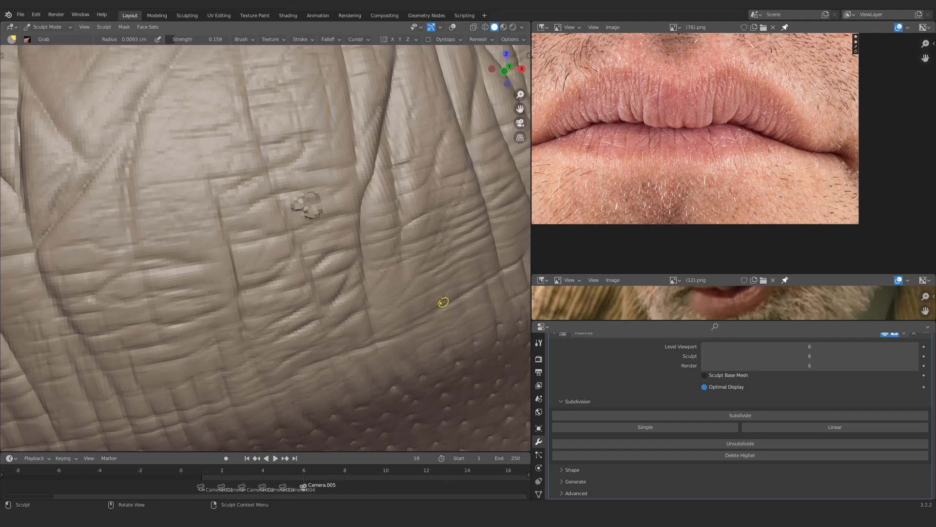
mouse_move(441, 299)
middle_down()
mouse_move(338, 251)
mouse_move(333, 219)
mouse_move(320, 277)
middle_up()
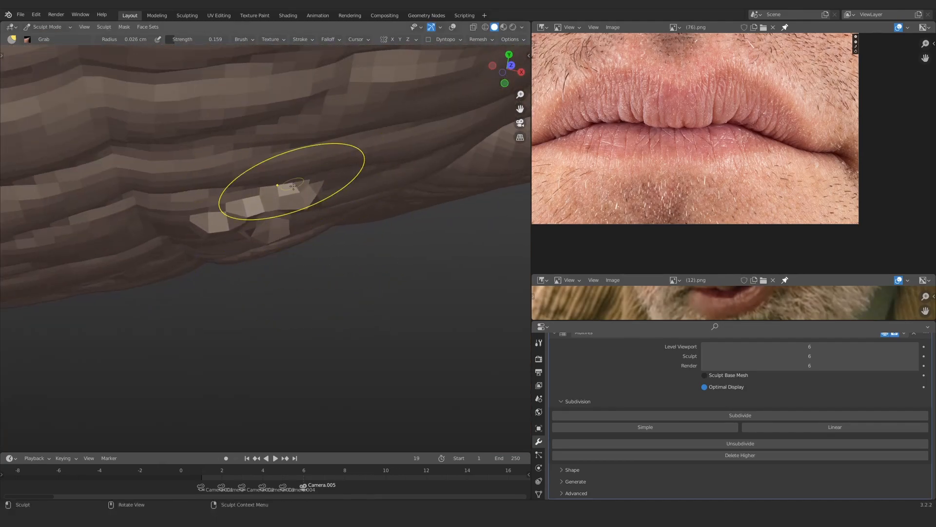
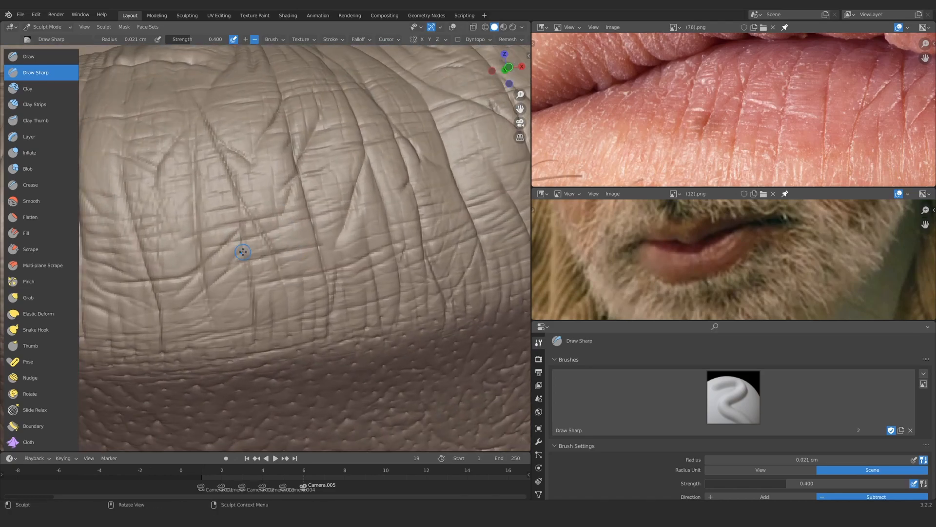
Carve fine directional wrinkles into the chin skin below the lip corner with the Direction brush at 0.35 cm radius and 0.100 strength
middle_drag(241, 249, 276, 272)
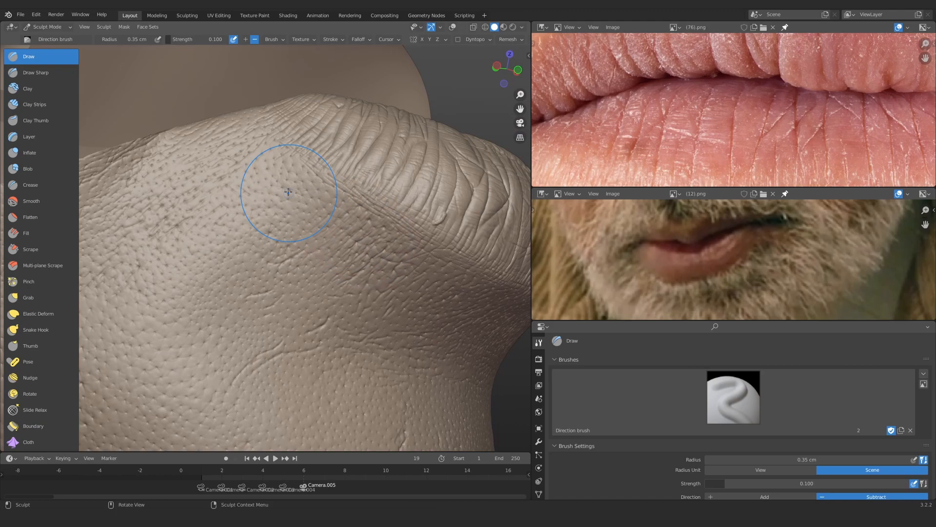
ctrl+middle_drag(282, 188, 278, 184)
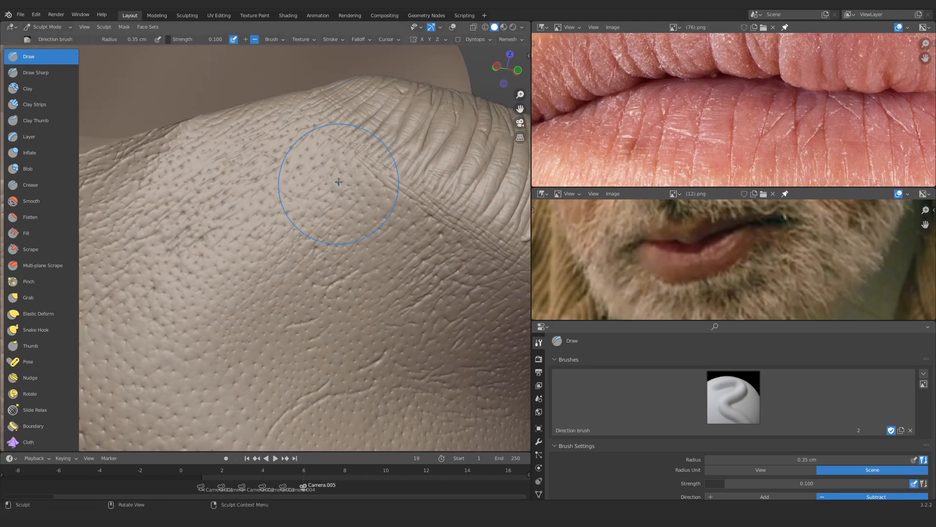
middle_drag(200, 369, 199, 371)
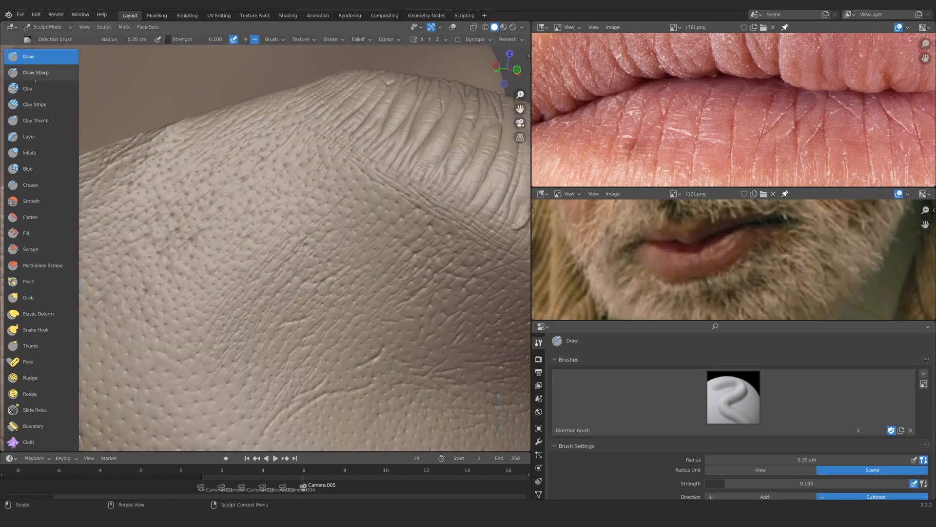
ctrl+middle_drag(292, 249, 296, 247)
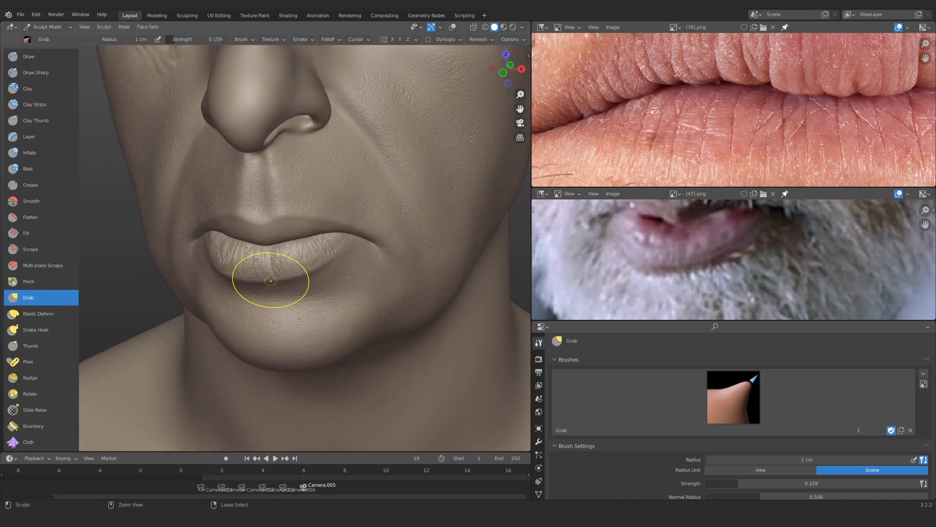
Reduce the Grab brush radius to 0.72 cm for adjusting the lower lip's overall shape
shift+middle_drag(268, 278, 291, 244)
click(538, 441)
click(539, 343)
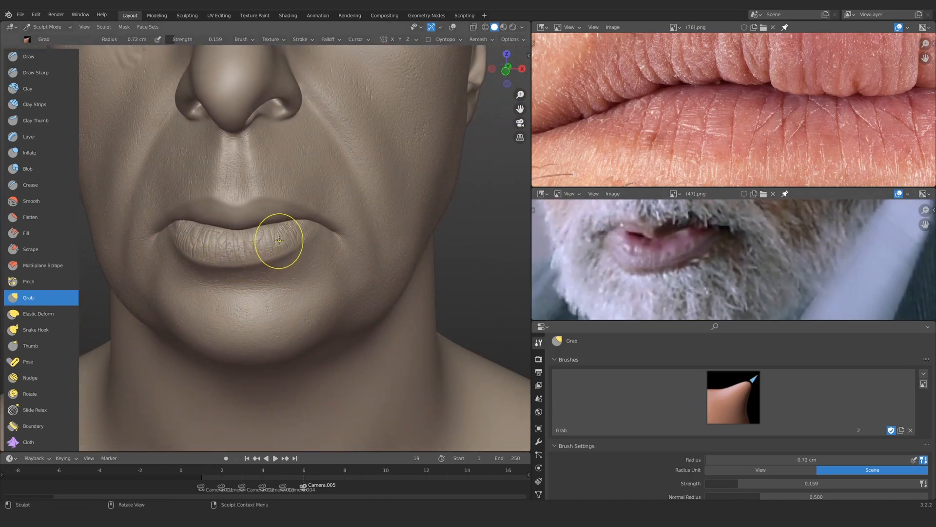
middle_drag(280, 239, 302, 244)
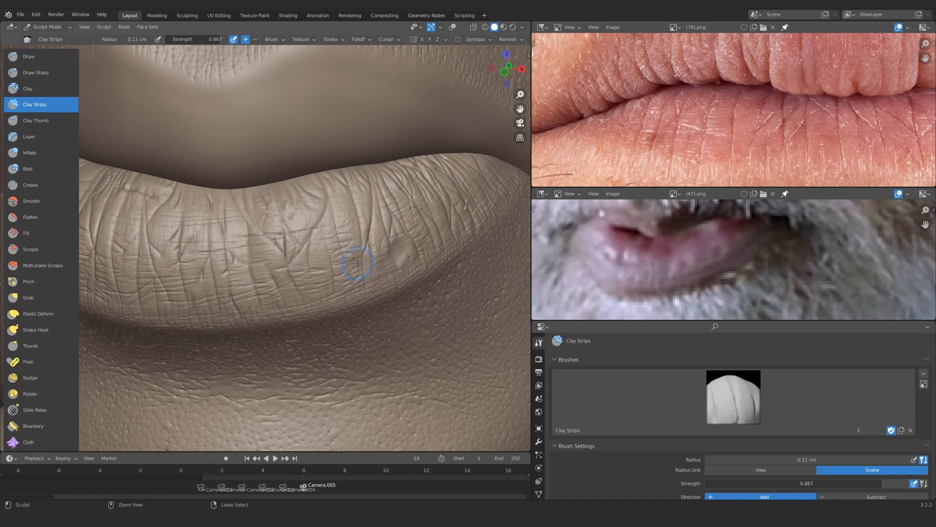
Set the Multires sculpt level to 3 and switch to the Grab brush
ctrl+middle_drag(369, 247, 342, 330)
click(539, 441)
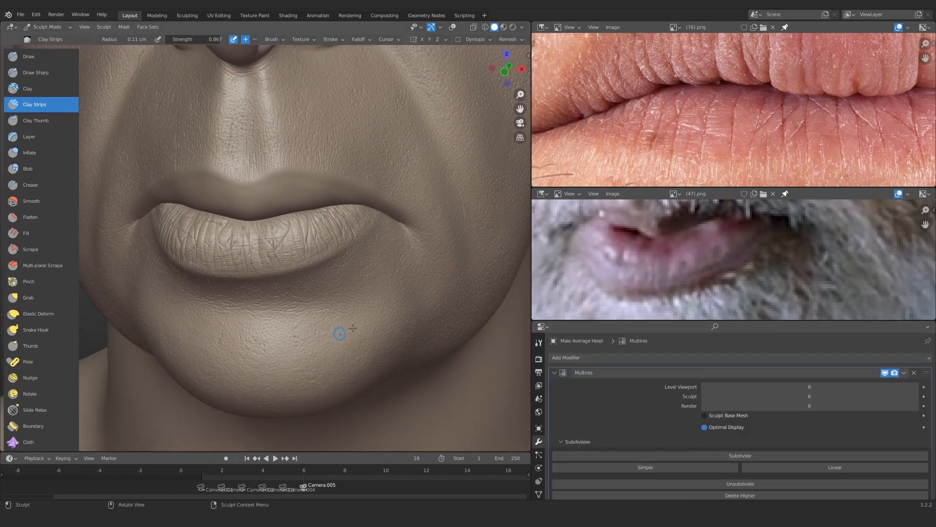
text(3)
key(Return)
key(g)
mouse_move(288, 321)
alt+mouse_down()
mouse_move(268, 217)
mouse_move(197, 322)
mouse_move(192, 241)
mouse_move(195, 313)
mouse_move(226, 284)
alt+mouse_up()
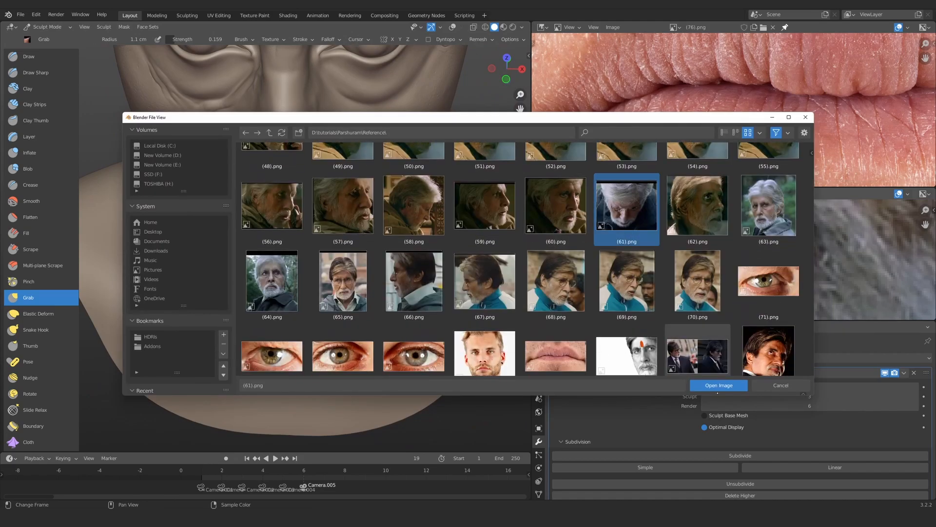
Load reference image (61).png and pull the lower lip into shape with the Grab brush at 1.1 cm radius
click(719, 384)
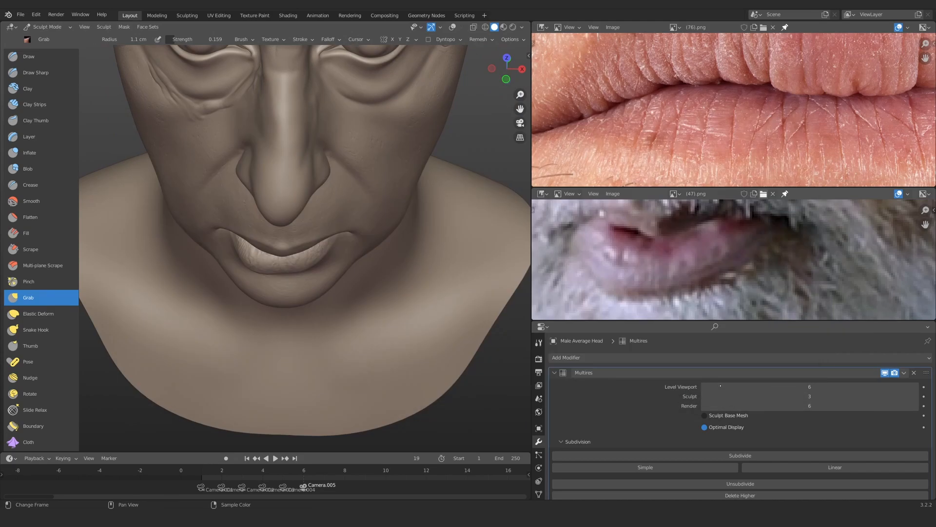
scroll(667, 264, down, 3)
scroll(273, 244, up, 4)
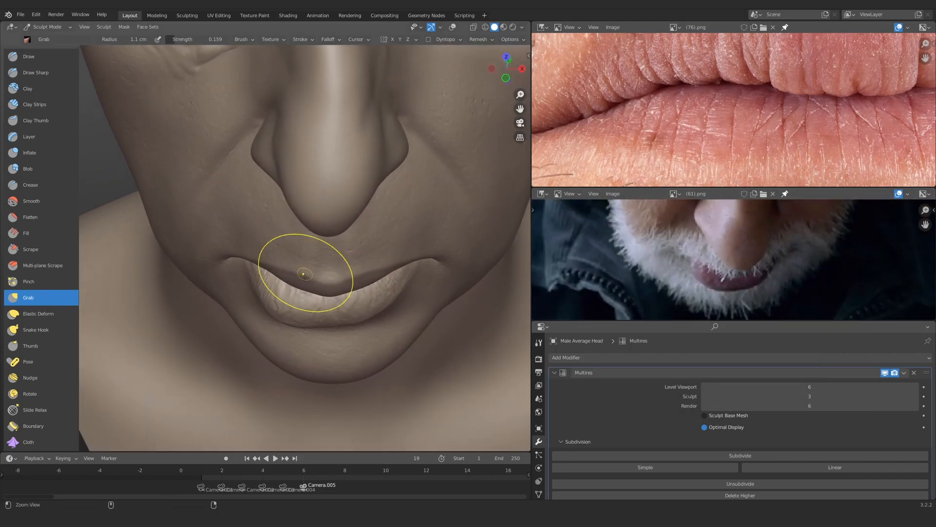
mouse_move(283, 314)
mouse_down()
mouse_move(275, 328)
mouse_move(304, 335)
mouse_up()
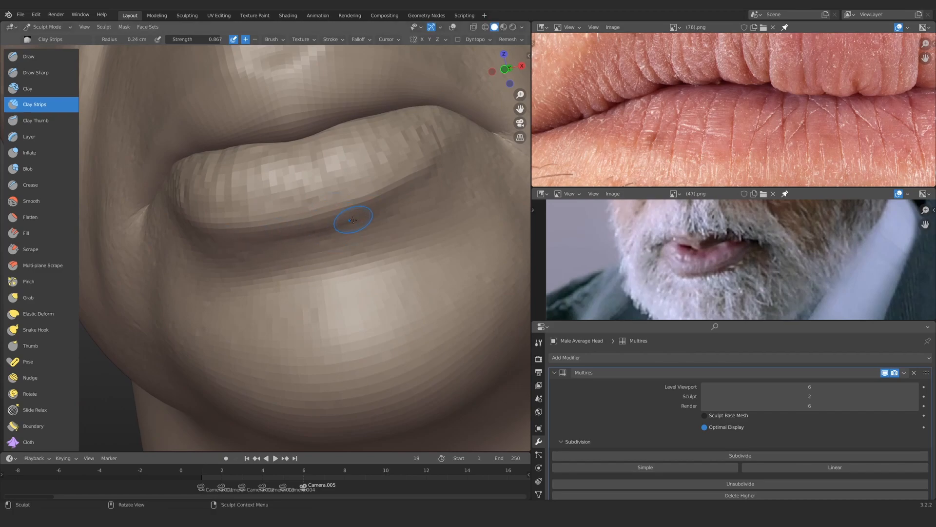
Set the Clay Strips strength to 0.196 and build up the skin just below the lower lip near its corner
middle_drag(353, 220, 320, 224)
key(shift+f)
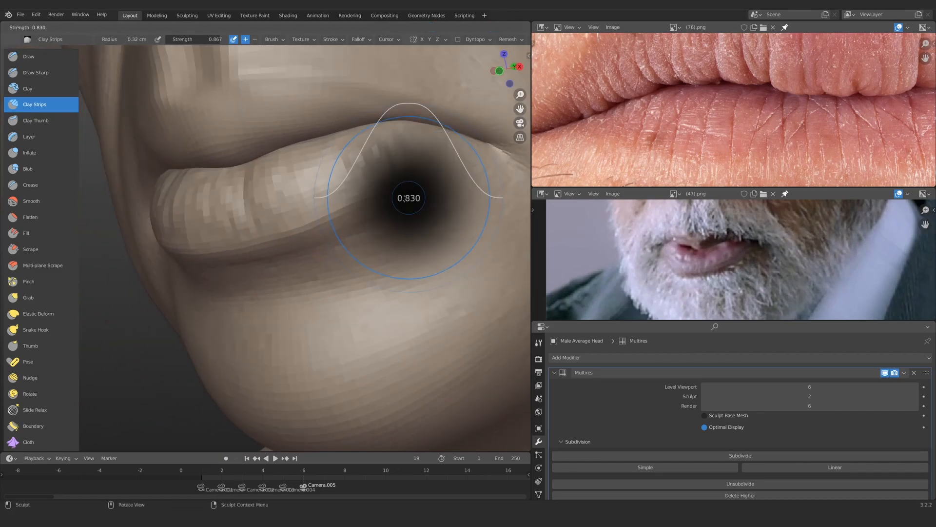
click(502, 199)
middle_drag(419, 195, 377, 188)
drag(371, 190, 331, 230)
click(336, 229)
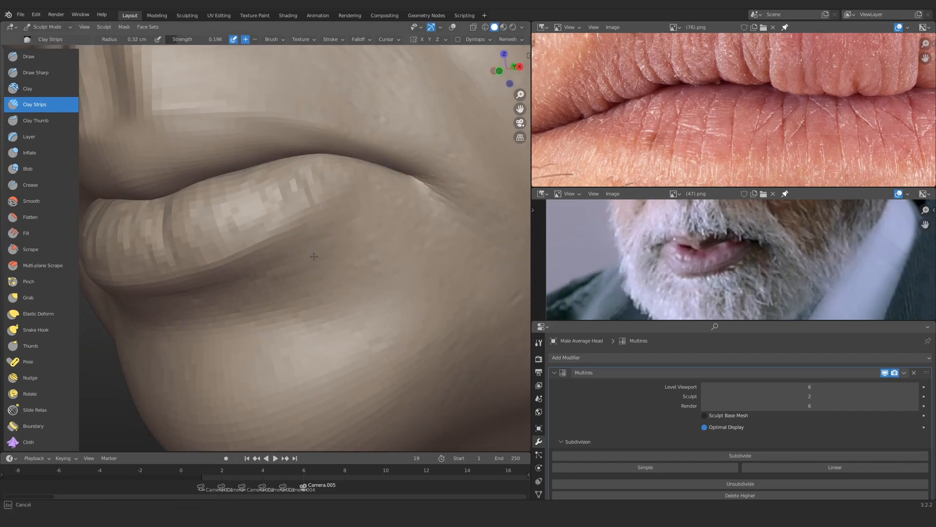
Build up the area beneath the opposite side of the lower lip and set the Clay Strips strength to 0.327
middle_drag(314, 257, 385, 200)
mouse_move(273, 234)
mouse_down()
mouse_move(338, 215)
mouse_move(420, 214)
mouse_move(454, 179)
mouse_up()
key(shift+f)
click(415, 217)
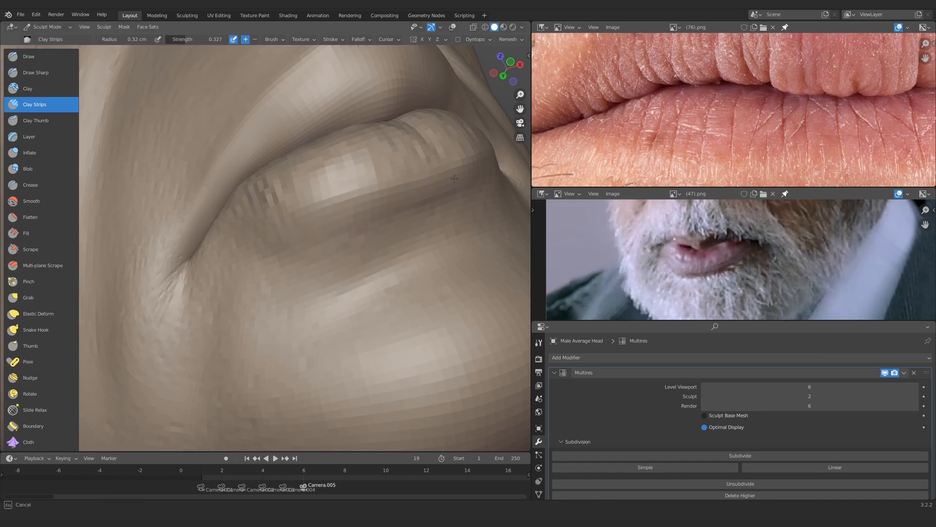
Enlarge the Clay Strips radius to 0.54 cm and add volume to the hollow below the side of the lower lip
ctrl+middle_drag(454, 178, 293, 254)
ctrl+middle_drag(258, 331, 308, 217)
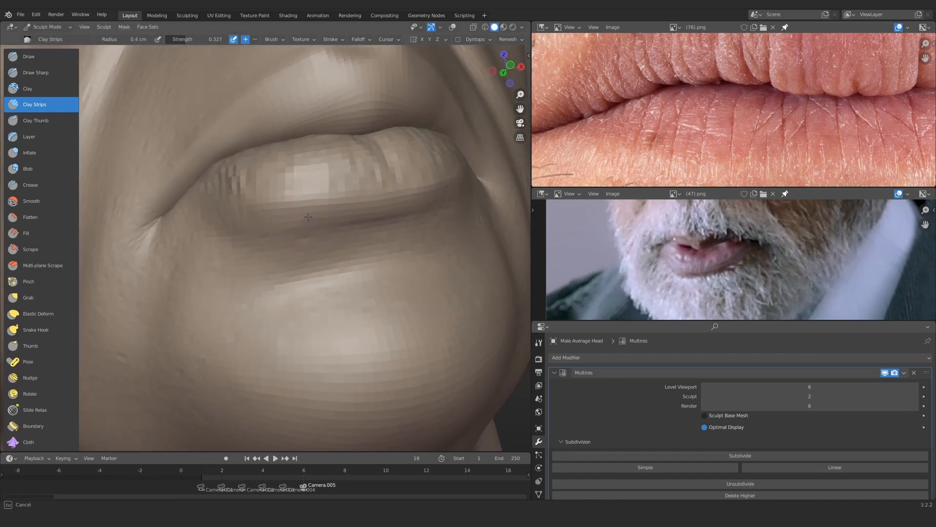
ctrl+middle_drag(717, 288, 717, 259)
ctrl+middle_drag(312, 219, 266, 253)
mouse_move(265, 254)
middle_down()
mouse_move(259, 271)
mouse_move(273, 260)
middle_up()
drag(271, 255, 219, 223)
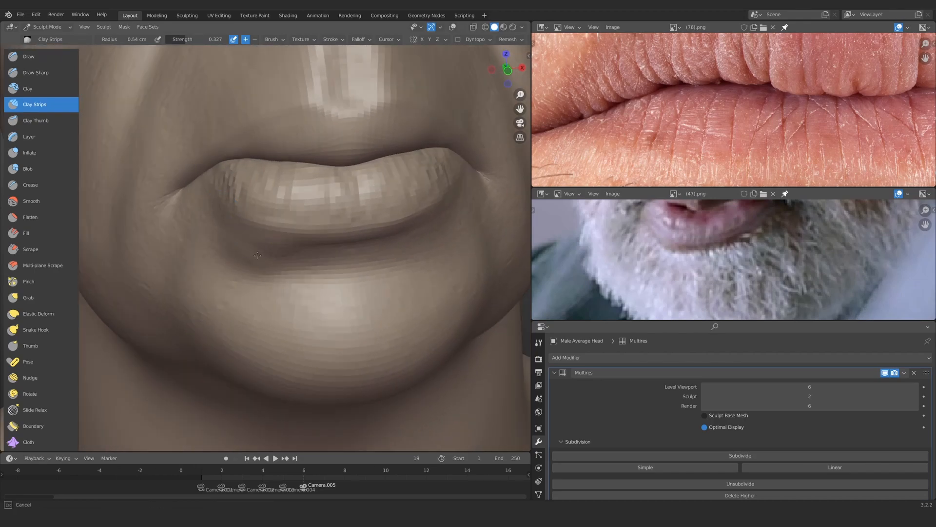
drag(258, 247, 246, 242)
Fill the hollow beneath the lower lip with the Clay brush at a 0.54 cm radius and 0.548 strength
click(31, 88)
mouse_move(234, 209)
ctrl+middle_down()
mouse_move(253, 312)
mouse_move(288, 308)
ctrl+middle_up()
ctrl+middle_drag(312, 312, 385, 212)
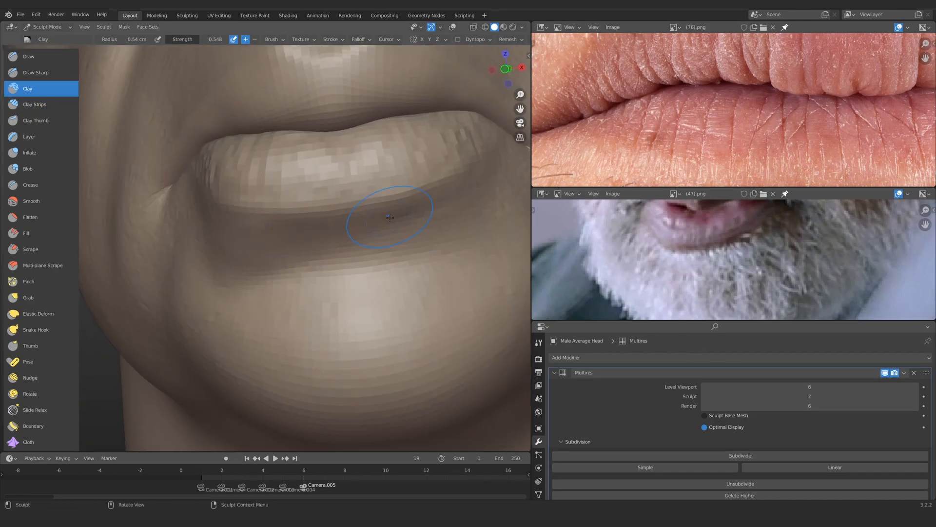
mouse_move(339, 255)
mouse_down()
mouse_move(377, 226)
mouse_move(335, 240)
mouse_up()
Display the brush settings and build up the skin below the lower lip's side with Clay at a 0.38 cm radius
click(538, 343)
scroll(731, 415, down, 3)
ctrl+middle_drag(273, 234, 246, 292)
middle_drag(206, 332, 244, 288)
drag(293, 283, 247, 292)
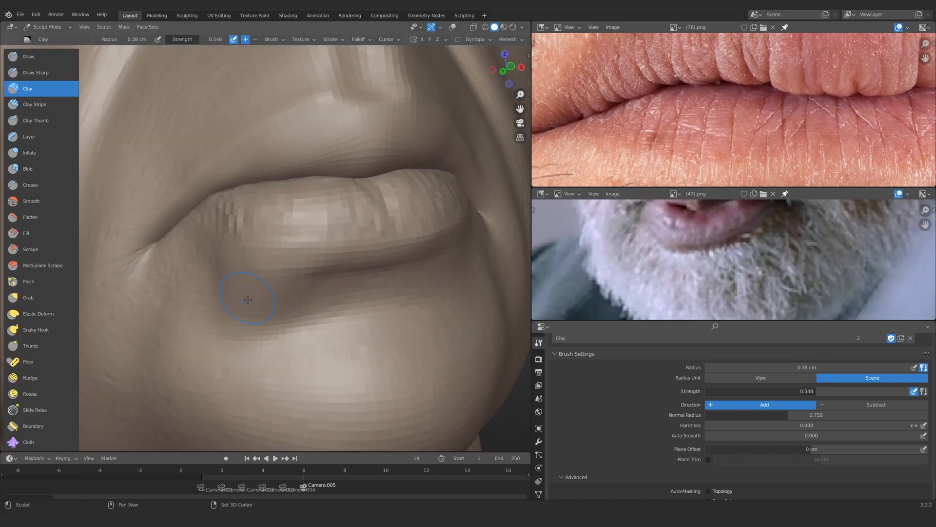
ctrl+middle_drag(285, 307, 282, 361)
mouse_move(312, 313)
middle_down()
mouse_move(273, 307)
mouse_move(300, 266)
mouse_move(289, 298)
middle_up()
key(f)
click(322, 259)
drag(336, 248, 292, 271)
Switch to the Grab brush and reshape the area below the lower lip's corner, reducing the radius to 0.32 cm
middle_drag(286, 248, 293, 234)
mouse_move(293, 230)
ctrl+middle_down()
mouse_move(243, 274)
mouse_move(244, 327)
ctrl+middle_up()
mouse_move(244, 327)
middle_down()
mouse_move(213, 328)
mouse_move(273, 278)
mouse_move(280, 290)
mouse_move(253, 351)
mouse_move(278, 258)
middle_up()
middle_drag(278, 259, 293, 253)
key(g)
mouse_move(207, 276)
middle_down()
mouse_move(211, 319)
mouse_move(257, 350)
middle_up()
key(f)
click(330, 324)
drag(254, 324, 259, 313)
key(f)
click(337, 326)
Set the Multires sculpt level to 6 and inspect the mouth and chin from several angles
mouse_move(271, 343)
middle_down()
mouse_move(269, 358)
mouse_move(251, 178)
middle_up()
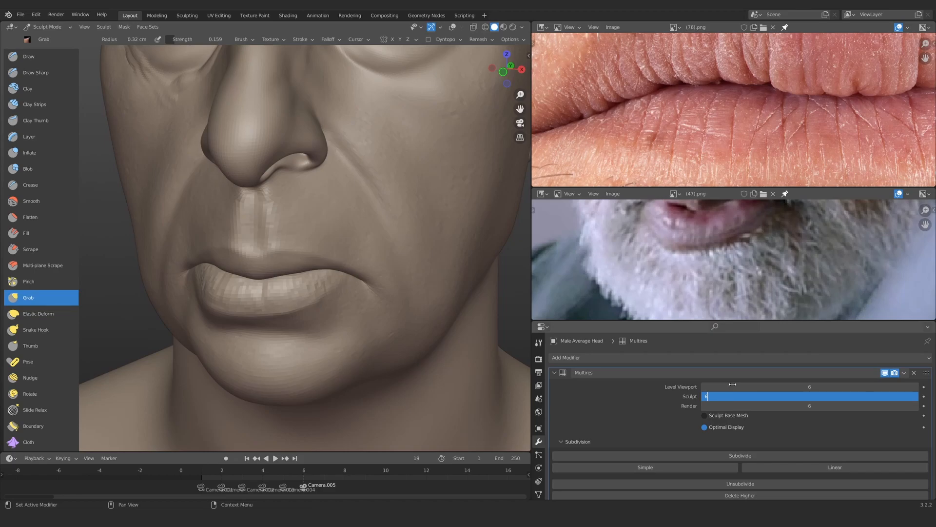
key(Return)
mouse_move(280, 282)
middle_down()
mouse_move(285, 273)
mouse_move(302, 312)
middle_up()
mouse_move(312, 251)
middle_down()
mouse_move(292, 271)
mouse_move(342, 268)
mouse_move(310, 254)
mouse_move(302, 288)
mouse_move(301, 263)
mouse_move(320, 305)
middle_up()
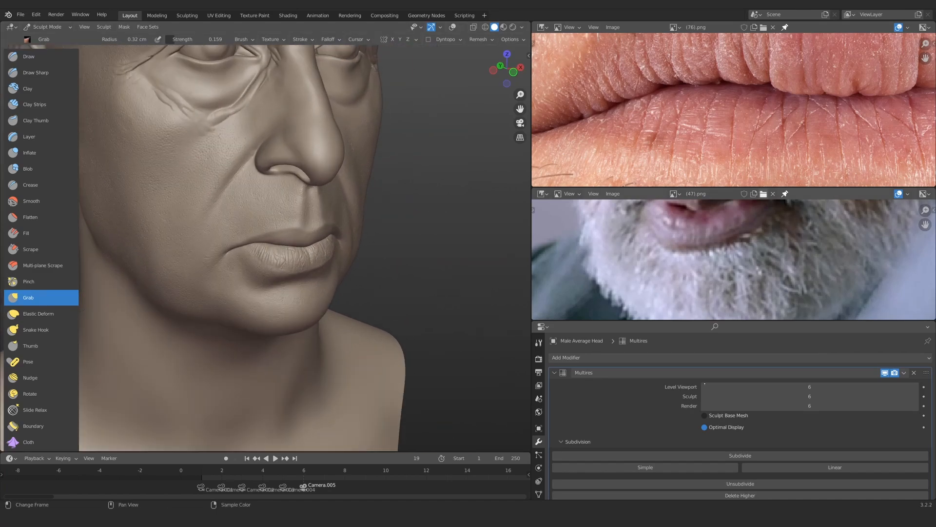
Load reference image (20).png and frame its mouth for comparison with the sculpted lips
double_click(705, 383)
ctrl+middle_drag(722, 244, 726, 273)
middle_drag(839, 234, 683, 286)
ctrl+middle_drag(683, 285, 685, 263)
mouse_move(298, 251)
ctrl+middle_down()
mouse_move(299, 274)
mouse_move(301, 243)
ctrl+middle_up()
ctrl+middle_drag(683, 287, 627, 276)
Lower the Multires sculpt level to 3 and nudge the skin beneath the lip's side with Grab at 0.6 cm radius
key(f)
click(338, 288)
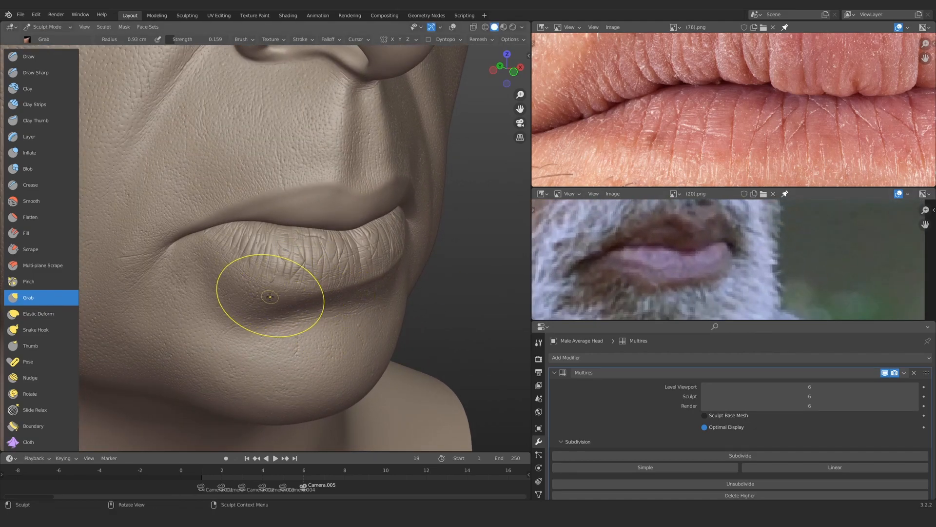
drag(794, 396, 775, 396)
key(f)
click(258, 289)
mouse_move(240, 283)
mouse_down()
mouse_move(254, 284)
mouse_move(244, 287)
mouse_up()
key(f)
click(261, 291)
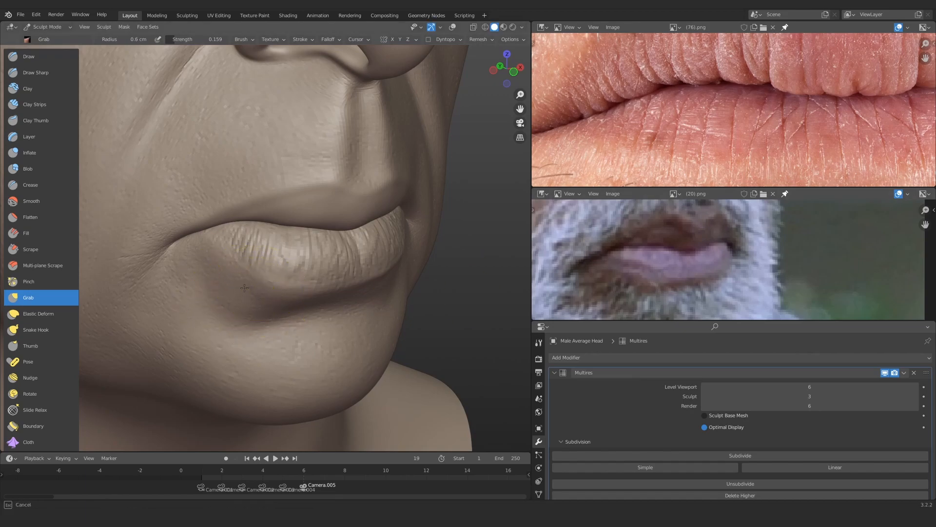
Set the Grab radius to 0.67 cm and pull the outer part of the lower lip into shape
key(f)
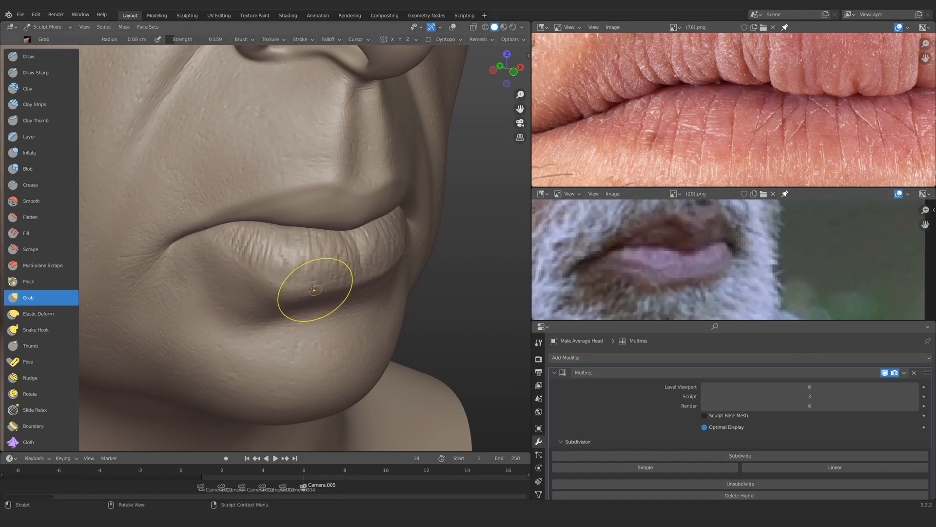
key(f)
click(393, 277)
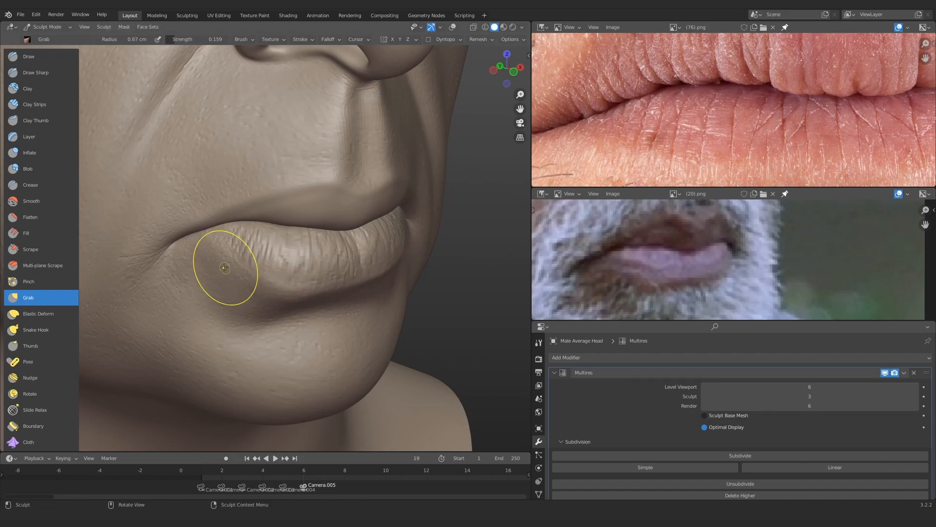
drag(204, 243, 266, 255)
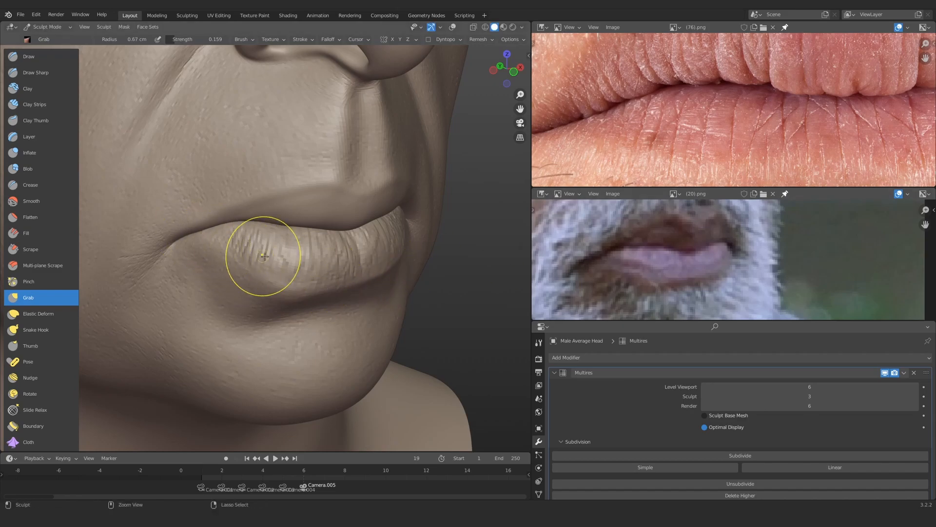
key(shift+h)
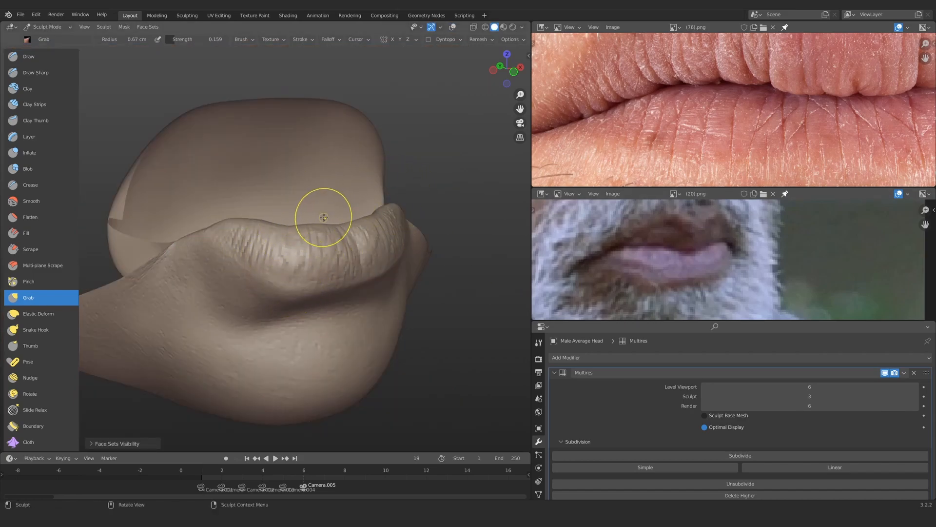
key(shift+alt+z)
key(alt+h)
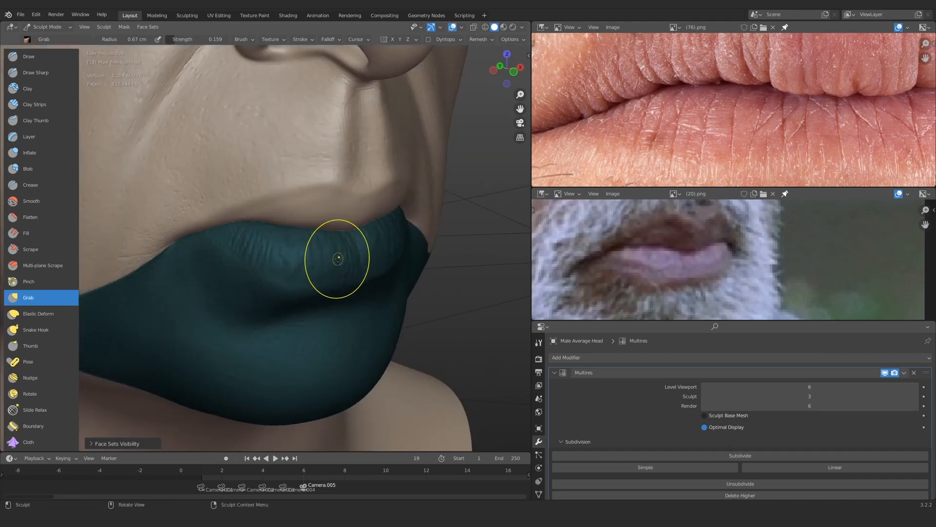
key(shift+alt+z)
Enlarge the Grab radius to 0.99 cm and shift the lower lip's outer end near the mouth corner
mouse_move(358, 281)
middle_down()
mouse_move(299, 233)
mouse_move(282, 240)
mouse_move(327, 239)
mouse_move(301, 230)
mouse_move(335, 222)
mouse_move(336, 241)
middle_up()
key(f)
click(299, 232)
key(f)
click(288, 236)
key(f)
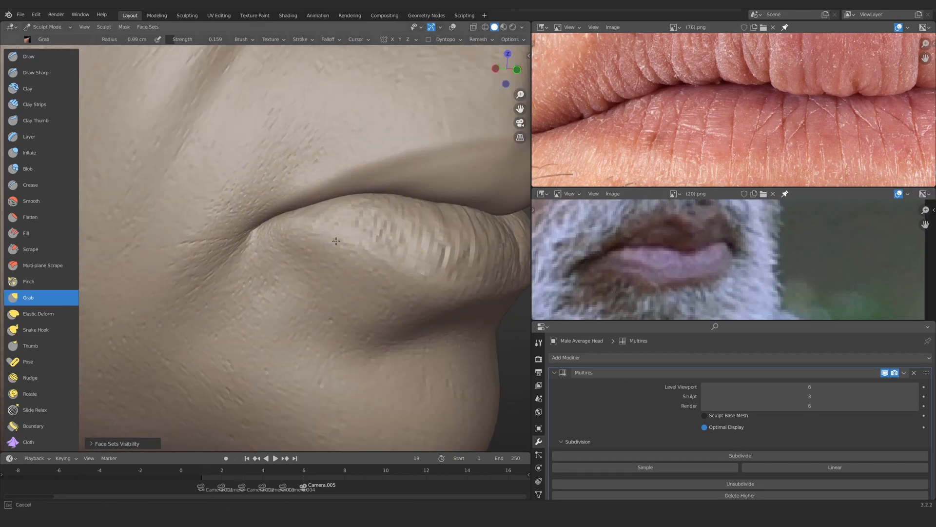
drag(276, 233, 287, 238)
Pull the crease at the mouth corner together with the Grab brush at a 0.17 cm radius
mouse_move(312, 251)
middle_down()
mouse_move(268, 257)
mouse_move(317, 244)
mouse_move(366, 207)
mouse_move(354, 214)
middle_up()
key(f)
click(217, 244)
drag(304, 188, 295, 195)
alt+drag(310, 231, 311, 213)
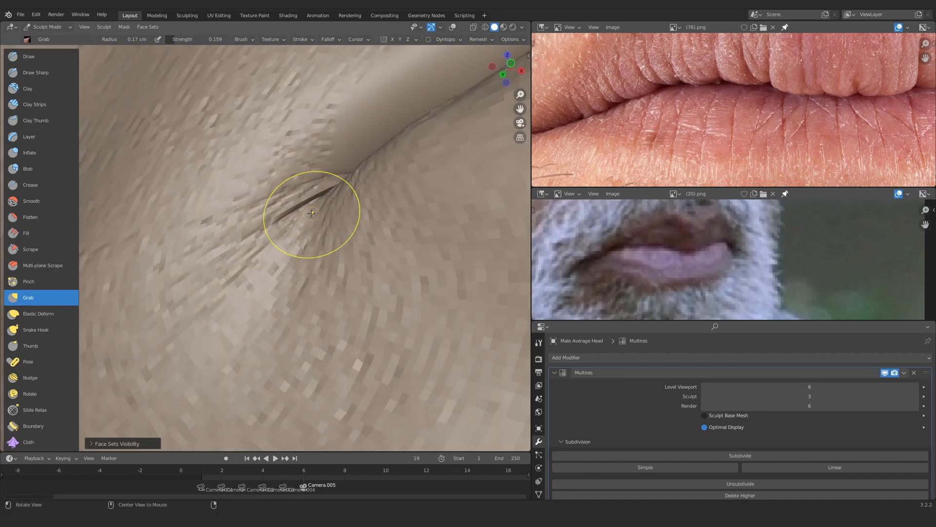
middle_drag(433, 244, 420, 233)
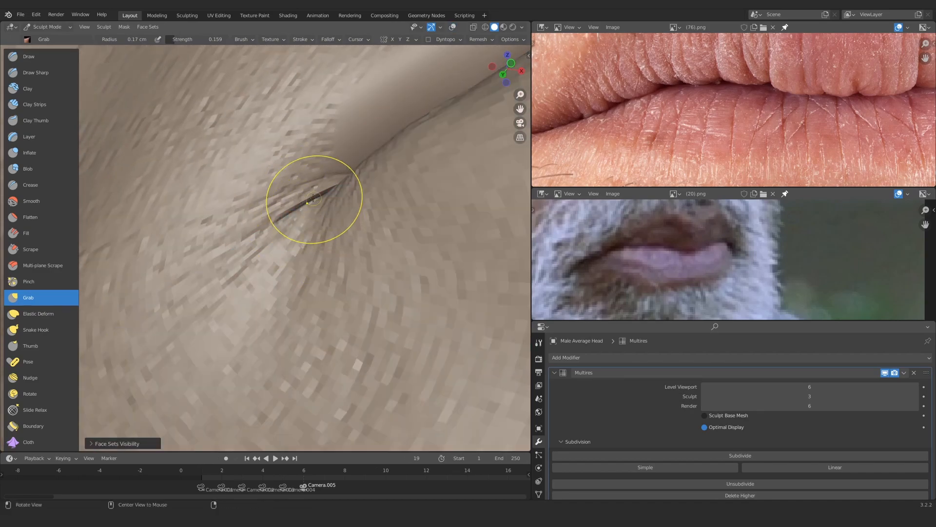
drag(315, 199, 342, 174)
Adjust the form just below the mouth corner with Grab, reducing the brush radius to 0.45 cm
mouse_move(343, 174)
ctrl+middle_down()
mouse_move(328, 159)
mouse_move(283, 276)
mouse_move(288, 217)
ctrl+middle_up()
mouse_move(288, 217)
middle_down()
mouse_move(282, 230)
mouse_move(271, 224)
mouse_move(259, 278)
mouse_move(271, 240)
mouse_move(272, 271)
mouse_move(272, 229)
mouse_move(254, 219)
middle_up()
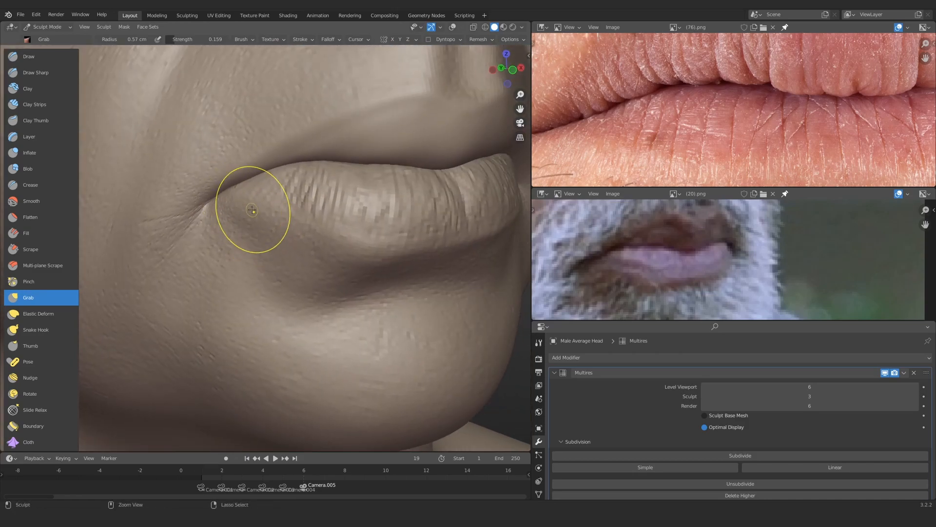
mouse_move(294, 255)
ctrl+middle_down()
mouse_move(271, 273)
mouse_move(283, 240)
ctrl+middle_up()
key(bracketleft)
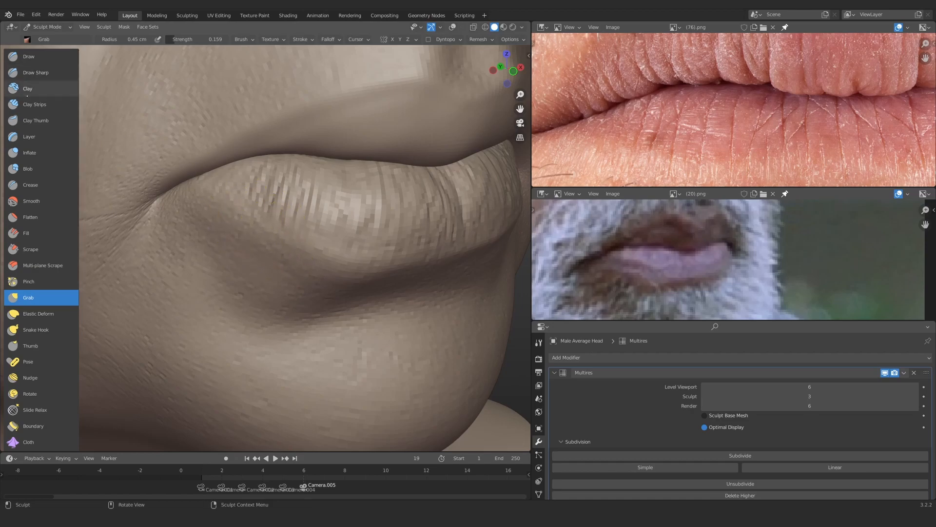
Build up the outer ends of the lower lip with the Clay brush at a 0.25 cm radius
click(47, 87)
mouse_move(288, 260)
ctrl+middle_down()
mouse_move(276, 286)
mouse_move(215, 244)
mouse_move(234, 219)
ctrl+middle_up()
drag(313, 219, 315, 218)
middle_drag(314, 217, 317, 232)
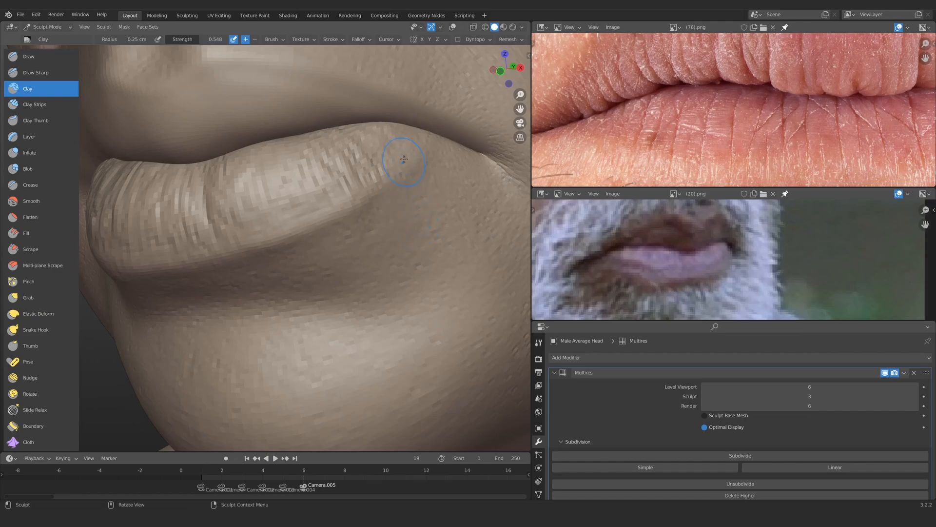
ctrl+middle_drag(404, 159, 339, 214)
mouse_move(238, 213)
middle_down()
mouse_move(286, 218)
mouse_move(293, 195)
mouse_move(297, 244)
mouse_move(288, 244)
mouse_move(281, 298)
middle_up()
Load reference image (47).png, hide the upper face to expose the lower lip, and set the Clay radius to 0.34 cm
click(763, 194)
double_click(481, 253)
key(h)
key(f)
click(311, 297)
ctrl+middle_drag(293, 312, 306, 267)
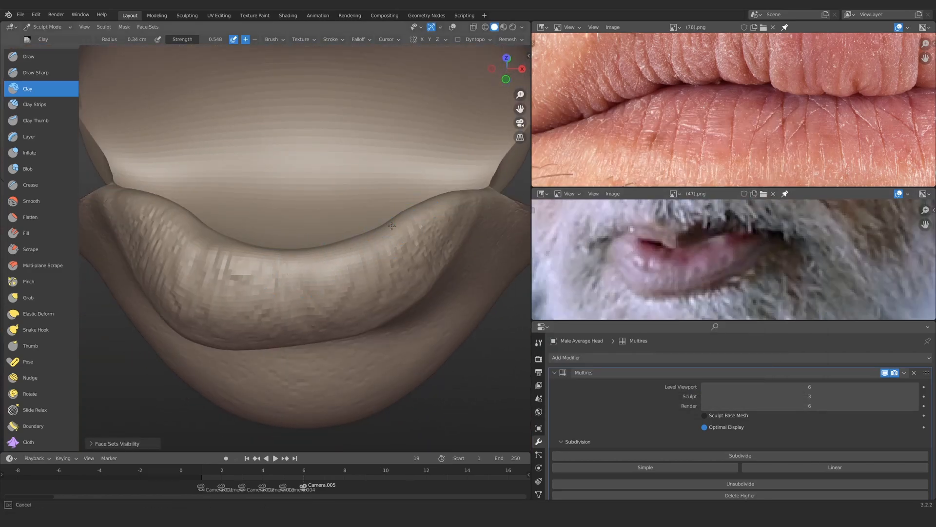
Round out the exposed inner rim of the lower lip with Clay at radii of 0.2 and 0.33 cm
middle_drag(392, 226, 386, 228)
ctrl+middle_drag(386, 229, 390, 215)
key(f)
click(431, 248)
middle_drag(215, 208, 215, 207)
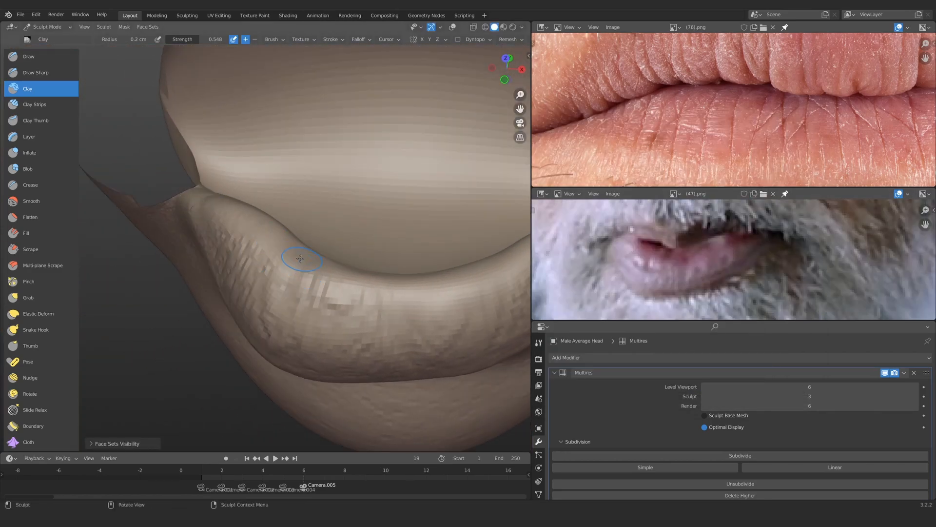
key(f)
click(274, 233)
mouse_move(394, 284)
middle_down()
mouse_move(340, 209)
mouse_move(260, 239)
middle_up()
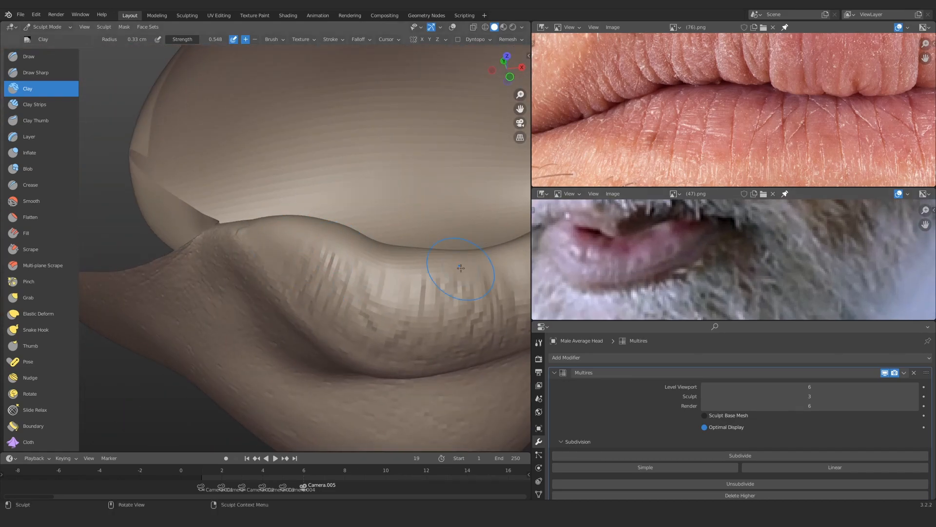
ctrl+middle_drag(324, 247, 338, 276)
Set the Multires sculpt level to 4 and refine the lip's inner rim with Clay at a 0.33 cm radius
click(915, 396)
mouse_move(314, 198)
middle_down()
mouse_move(312, 218)
mouse_move(292, 195)
middle_up()
middle_drag(193, 272, 297, 284)
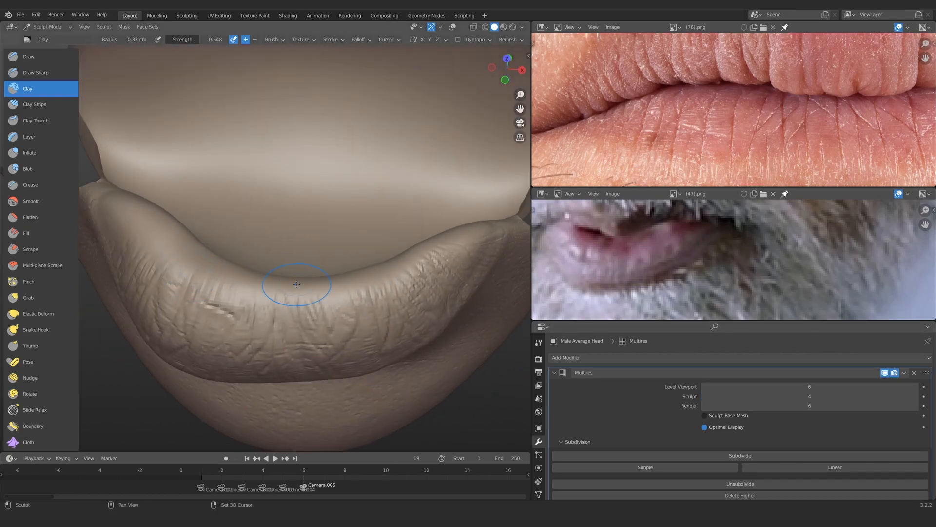
mouse_move(400, 267)
middle_down()
mouse_move(361, 226)
mouse_move(308, 229)
mouse_move(292, 218)
middle_up()
middle_drag(356, 235, 288, 229)
mouse_move(288, 230)
ctrl+middle_down()
mouse_move(241, 257)
mouse_move(248, 234)
ctrl+middle_up()
Set the Multires sculpt level to 6 and examine the lower lip's wrinkles against the mouth reference
drag(751, 396, 790, 396)
mouse_move(336, 254)
ctrl+middle_down()
mouse_move(320, 286)
mouse_move(294, 258)
mouse_move(387, 208)
mouse_move(175, 236)
mouse_move(293, 347)
mouse_move(345, 247)
mouse_move(335, 258)
ctrl+middle_up()
mouse_move(363, 224)
middle_down()
mouse_move(346, 263)
mouse_move(181, 146)
mouse_move(314, 260)
middle_up()
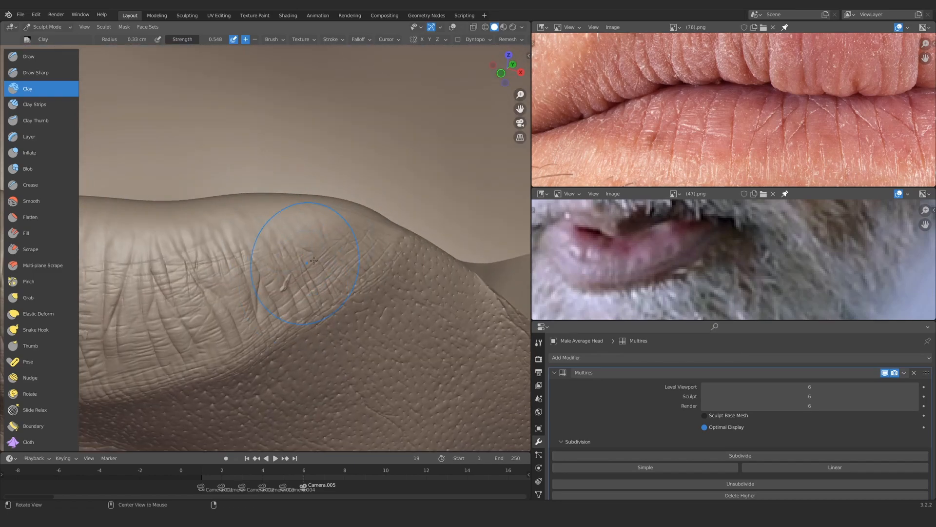
mouse_move(367, 214)
ctrl+middle_down()
mouse_move(245, 307)
mouse_move(291, 298)
ctrl+middle_up()
mouse_move(290, 297)
ctrl+middle_down()
mouse_move(302, 220)
mouse_move(287, 296)
mouse_move(320, 263)
mouse_move(293, 293)
ctrl+middle_up()
mouse_move(634, 249)
middle_down()
mouse_move(672, 261)
mouse_move(682, 249)
middle_up()
mouse_move(312, 254)
ctrl+middle_down()
mouse_move(293, 297)
mouse_move(273, 273)
ctrl+middle_up()
ctrl+middle_drag(273, 273, 312, 219)
ctrl+middle_drag(396, 282, 388, 265)
Reduce the Clay radius to 0.063 cm and touch up the surface near the lower lip's outer edge
key(shift+f)
drag(375, 263, 390, 259)
click(388, 256)
ctrl+middle_drag(341, 263, 290, 314)
middle_drag(290, 314, 284, 316)
Set the Multires sculpt level to 4 and sculpt the lower lip's surface with Clay Strips at a small radius
click(791, 397)
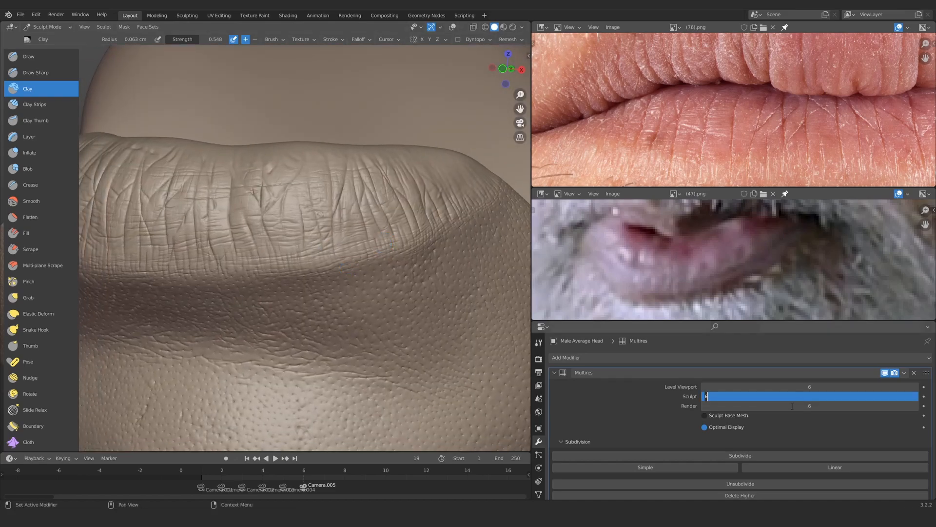
text(4)
key(Return)
scroll(302, 244, down, 3)
scroll(303, 244, up, 3)
click(34, 104)
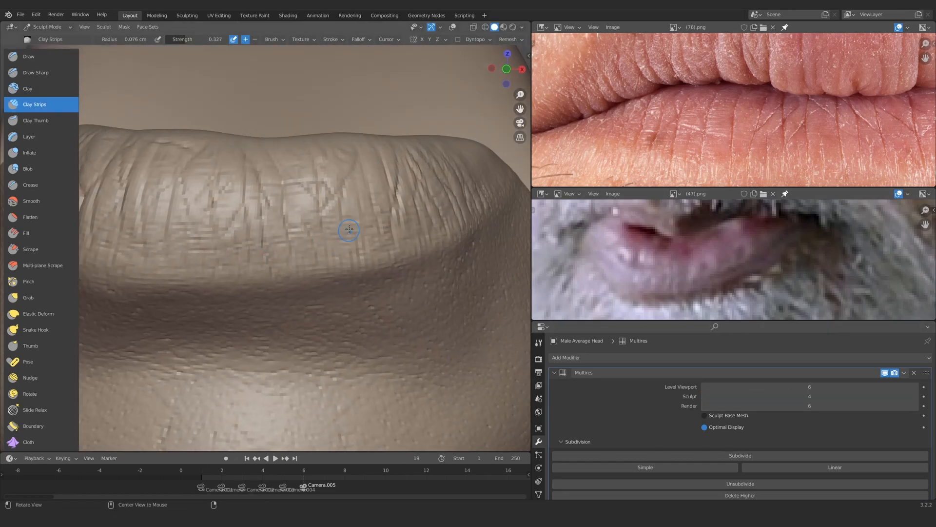
shift+middle_drag(369, 238, 414, 219)
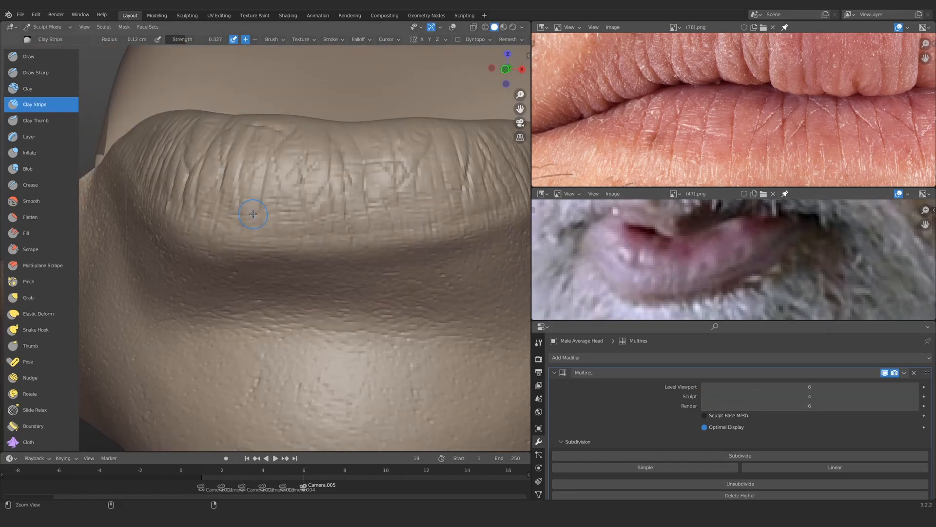
Build a raised border along the lower lip's bottom edge with Clay Strips at radii of 0.12 to 0.15 cm
middle_drag(253, 215, 136, 157)
scroll(139, 161, down, 4)
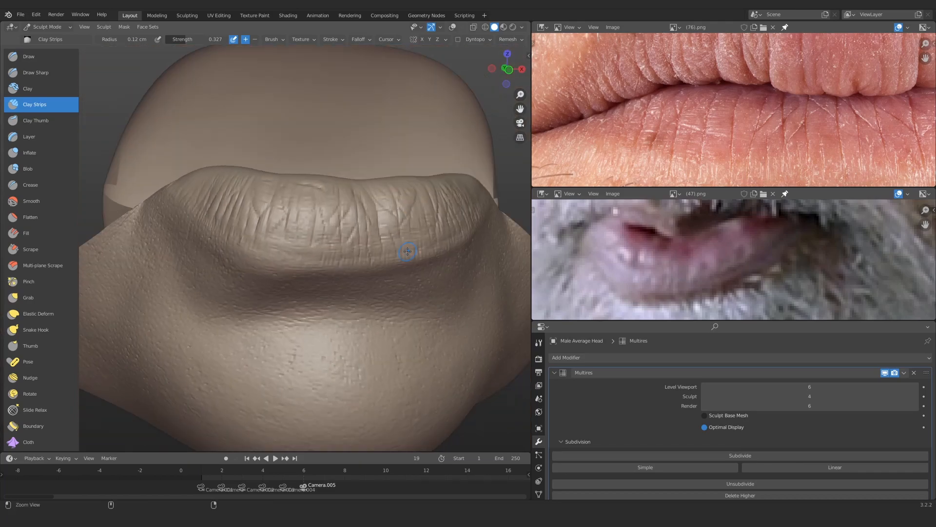
middle_drag(408, 249, 373, 236)
scroll(420, 216, up, 4)
mouse_move(234, 280)
middle_down()
mouse_move(215, 265)
mouse_move(219, 246)
mouse_move(234, 253)
mouse_move(213, 260)
mouse_move(233, 280)
middle_up()
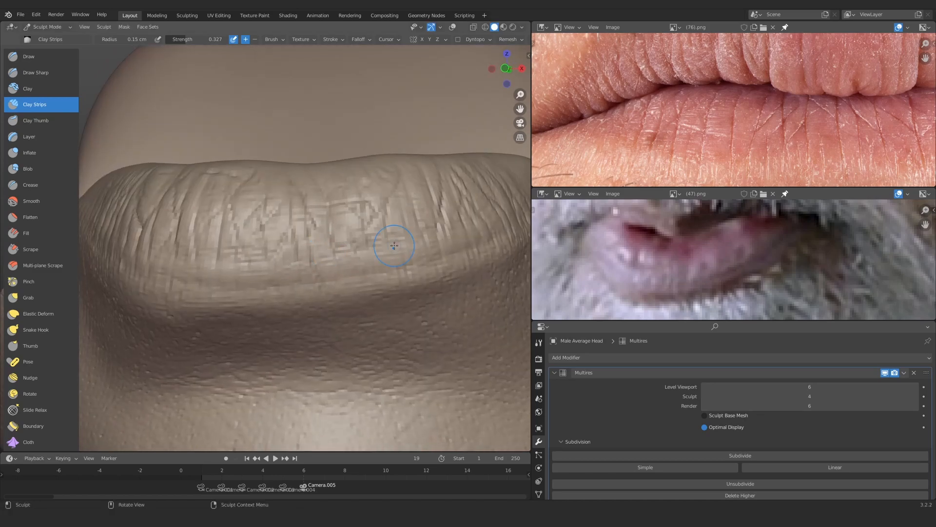
middle_drag(391, 244, 403, 249)
middle_drag(468, 222, 344, 221)
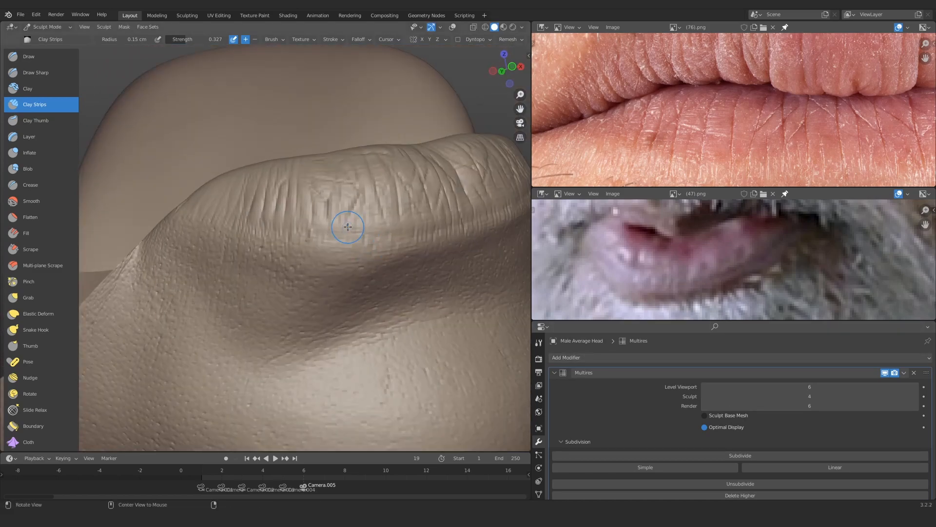
Refine the lower lip's border toward its sides with Clay Strips at radii of 0.1 and 0.08 cm
mouse_move(348, 227)
alt+mouse_down()
mouse_move(298, 246)
mouse_move(293, 268)
mouse_move(320, 255)
alt+mouse_up()
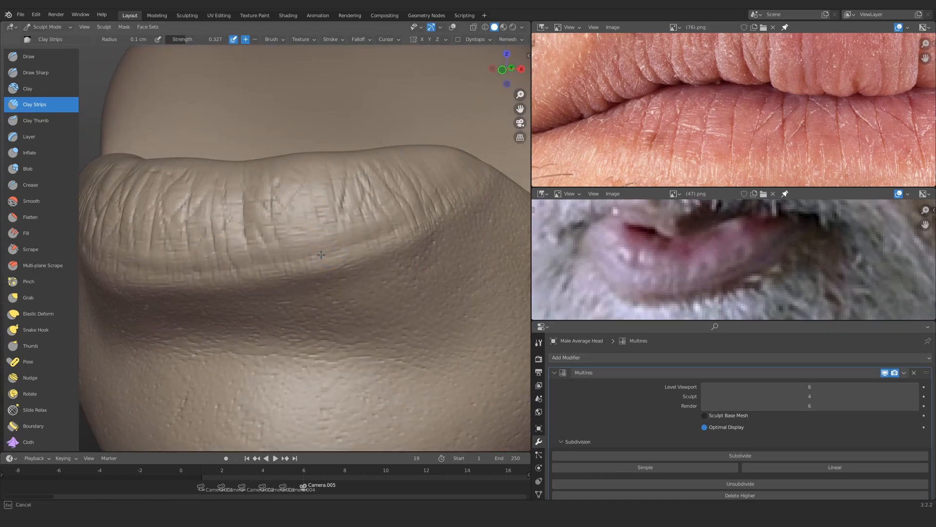
mouse_move(371, 244)
middle_down()
mouse_move(424, 253)
mouse_move(423, 262)
middle_up()
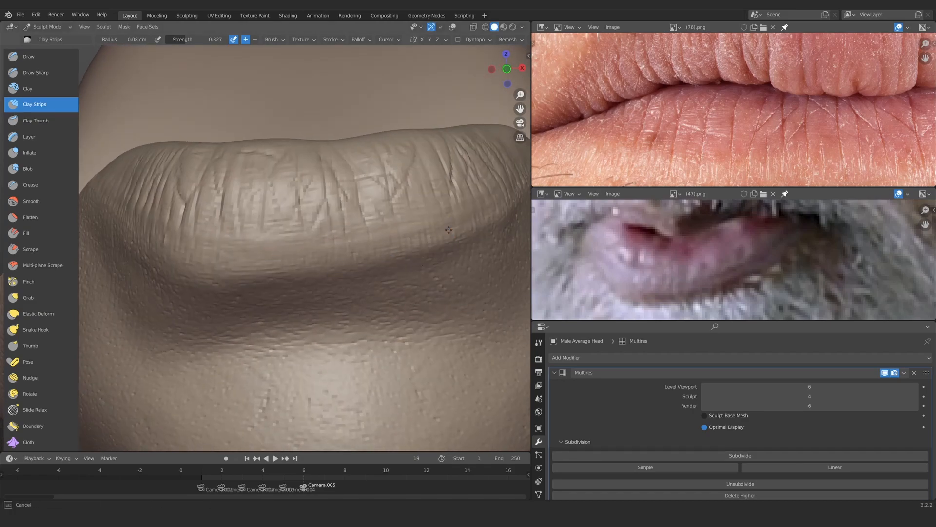
mouse_move(320, 254)
ctrl+middle_down()
mouse_move(316, 324)
mouse_move(290, 322)
ctrl+middle_up()
mouse_move(292, 317)
ctrl+middle_down()
mouse_move(299, 246)
mouse_move(315, 267)
mouse_move(325, 253)
ctrl+middle_up()
ctrl+middle_drag(721, 239, 722, 261)
middle_drag(337, 244, 320, 242)
Carve a vertical crease down the middle of the lower lip with Draw Sharp at 0.26 cm radius and 0.400 strength
click(44, 73)
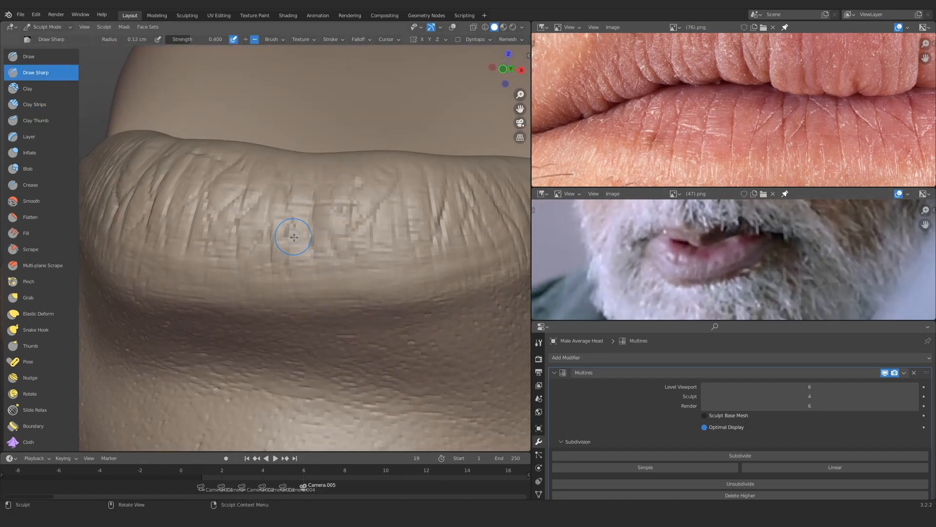
mouse_move(320, 288)
ctrl+middle_down()
mouse_move(327, 258)
mouse_move(318, 241)
ctrl+middle_up()
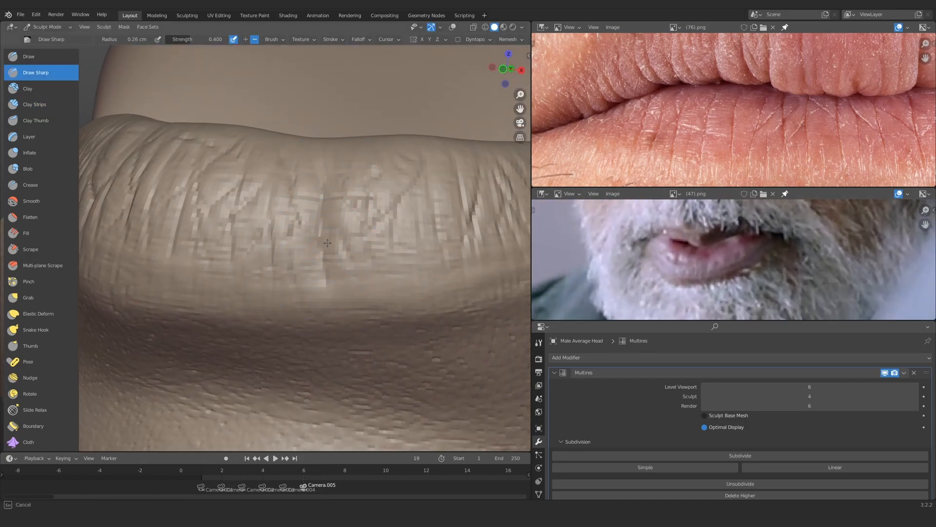
drag(327, 243, 326, 278)
Add volume around the lower lip's central crease with Clay Strips at a 0.079 cm radius
click(43, 104)
mouse_move(307, 268)
ctrl+middle_down()
mouse_move(306, 292)
mouse_move(304, 251)
mouse_move(336, 266)
mouse_move(262, 249)
mouse_move(306, 271)
ctrl+middle_up()
mouse_move(226, 256)
ctrl+middle_down()
mouse_move(287, 335)
mouse_move(331, 288)
ctrl+middle_up()
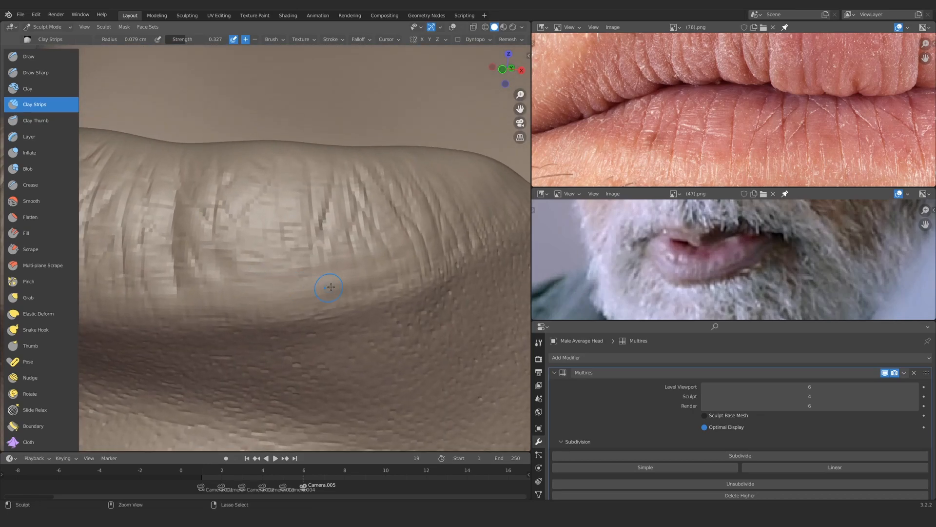
mouse_move(346, 241)
ctrl+middle_down()
mouse_move(330, 336)
mouse_move(355, 236)
ctrl+middle_up()
key(f)
click(344, 229)
Build small irregular bumps on the lower lip beside its central crease with Clay Strips at radii of 0.04 to 0.068 cm
mouse_move(699, 307)
ctrl+middle_down()
mouse_move(719, 257)
mouse_move(713, 293)
ctrl+middle_up()
ctrl+middle_drag(716, 142, 721, 92)
middle_drag(683, 92, 732, 100)
ctrl+middle_drag(707, 276, 711, 241)
mouse_move(364, 251)
ctrl+middle_down()
mouse_move(365, 242)
mouse_move(332, 279)
ctrl+middle_up()
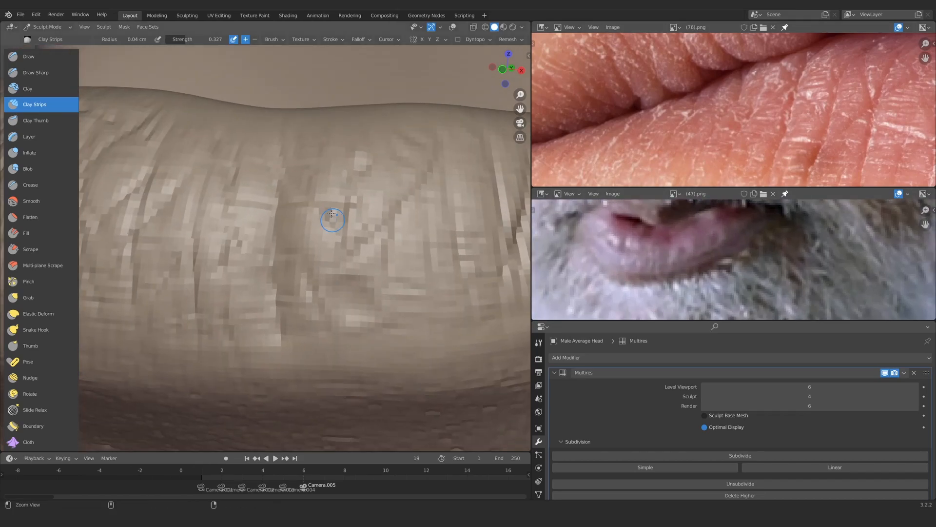
ctrl+middle_drag(332, 213, 337, 273)
shift+middle_drag(336, 273, 295, 241)
mouse_move(308, 293)
ctrl+middle_down()
mouse_move(318, 255)
mouse_move(346, 236)
ctrl+middle_up()
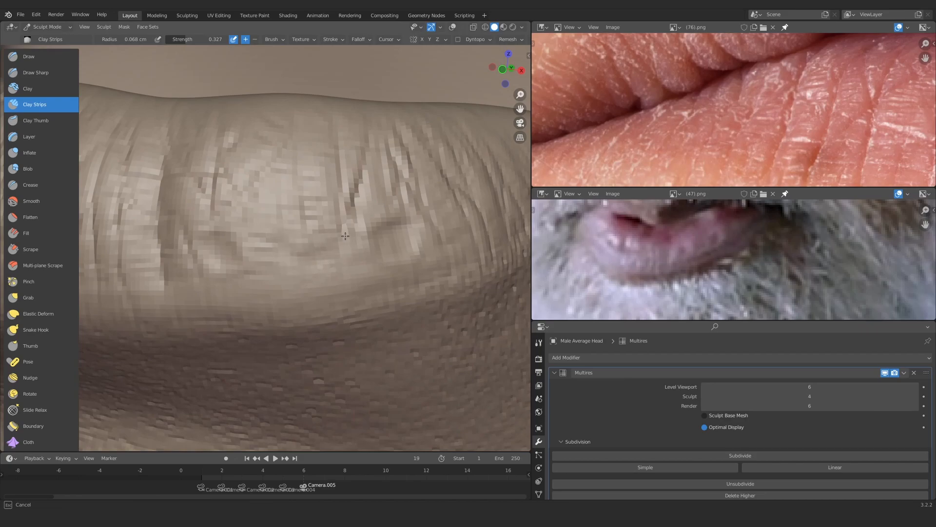
drag(269, 239, 261, 253)
mouse_move(262, 244)
ctrl+middle_down()
mouse_move(229, 311)
mouse_move(287, 243)
ctrl+middle_up()
drag(301, 256, 312, 219)
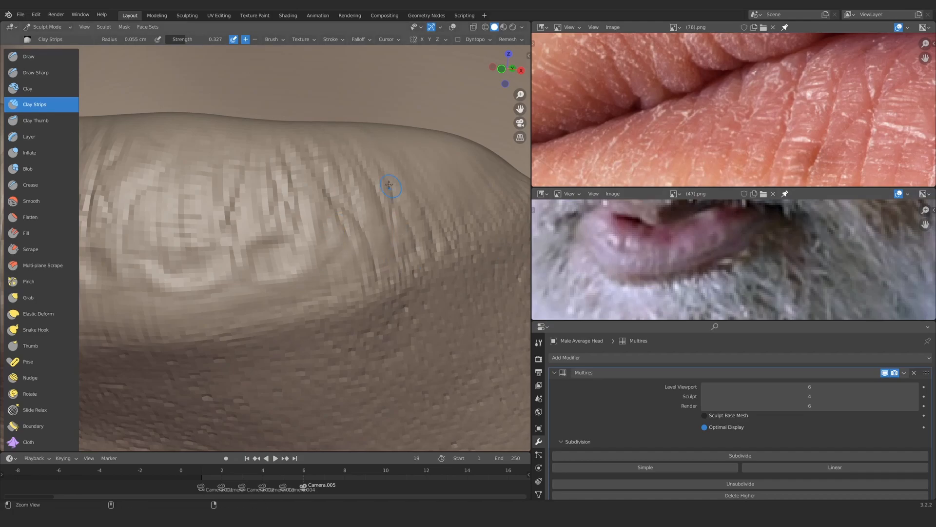
ctrl+middle_drag(388, 185, 341, 255)
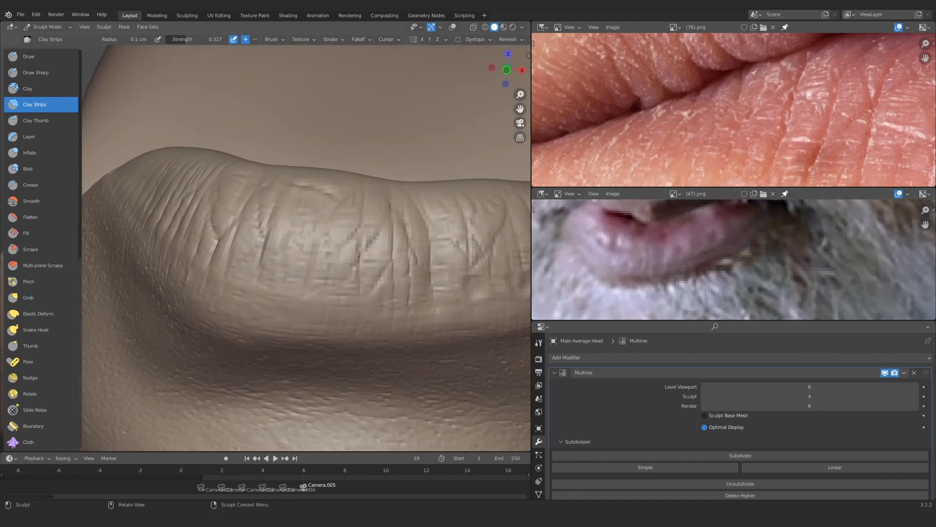
Carve slanted wrinkles into the left half of the lower lip with Draw Sharp
click(61, 73)
mouse_move(273, 246)
middle_down()
mouse_move(293, 255)
mouse_move(288, 220)
middle_up()
drag(282, 197, 266, 244)
mouse_move(273, 195)
ctrl+middle_down()
mouse_move(260, 243)
mouse_move(286, 263)
ctrl+middle_up()
ctrl+middle_drag(285, 263, 307, 288)
drag(312, 324, 356, 241)
mouse_move(341, 243)
ctrl+middle_down()
mouse_move(302, 288)
mouse_move(358, 221)
mouse_move(371, 244)
ctrl+middle_up()
Raise the skin between the wrinkles on the lower lip's left half with Clay Strips at a 0.065 cm radius
click(56, 104)
key(f)
click(156, 161)
mouse_move(385, 307)
ctrl+middle_down()
mouse_move(397, 285)
mouse_move(399, 322)
ctrl+middle_up()
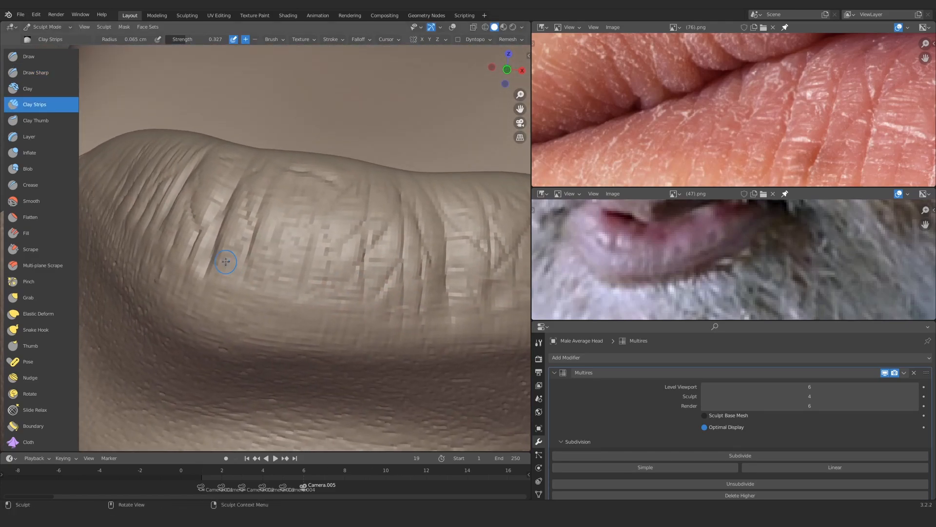
drag(233, 256, 217, 272)
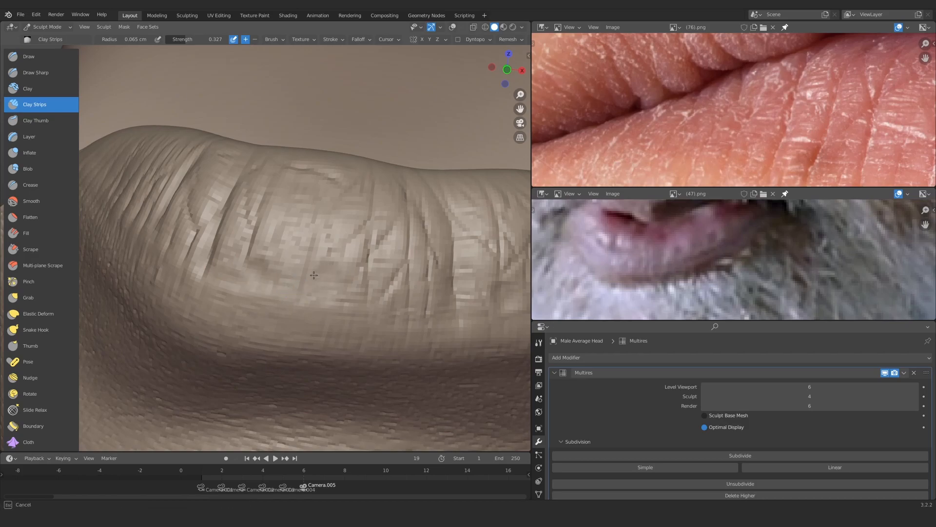
drag(313, 275, 332, 303)
mouse_move(351, 243)
ctrl+middle_down()
mouse_move(288, 271)
mouse_move(278, 239)
ctrl+middle_up()
drag(246, 268, 250, 252)
mouse_move(312, 293)
middle_down()
mouse_move(351, 295)
mouse_move(313, 273)
middle_up()
Cut finer wrinkles near the bottom of the lower lip's left half with Draw Sharp at 0.082 cm radius and 0.400 strength
key(2)
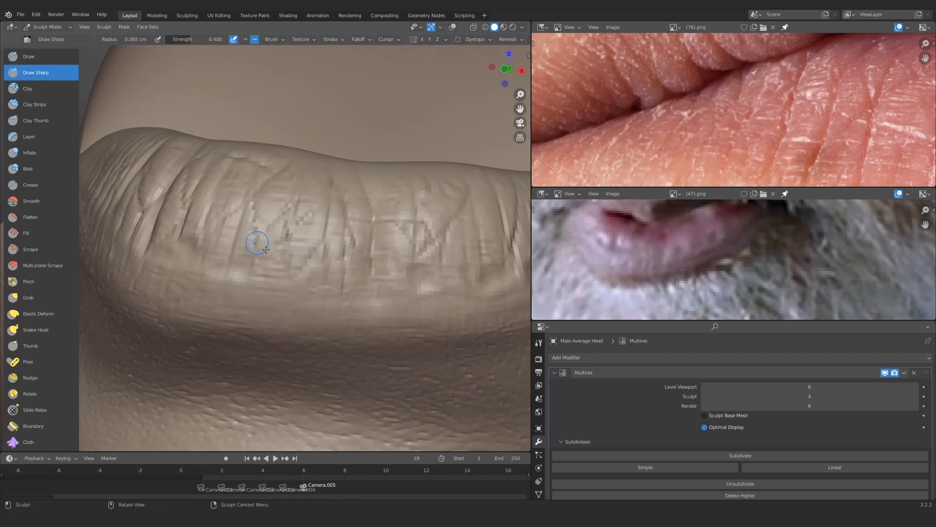
ctrl+middle_drag(244, 239, 250, 225)
key(f)
click(273, 234)
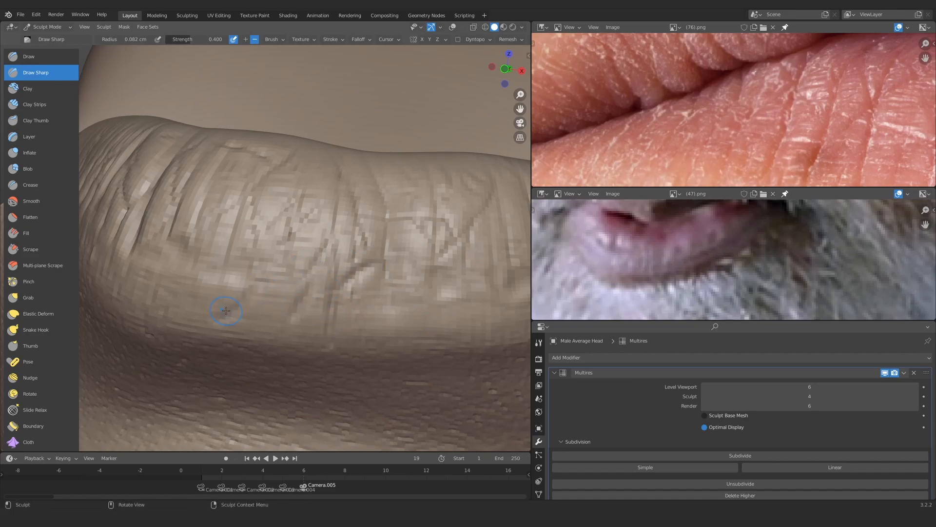
drag(171, 252, 157, 301)
mouse_move(205, 254)
ctrl+middle_down()
mouse_move(229, 336)
mouse_move(263, 239)
ctrl+middle_up()
Add volume along the lower part of the lip's left half with Clay Strips at radii of 0.084 and 0.048 cm
click(35, 104)
ctrl+middle_drag(239, 317, 249, 283)
drag(225, 285, 254, 256)
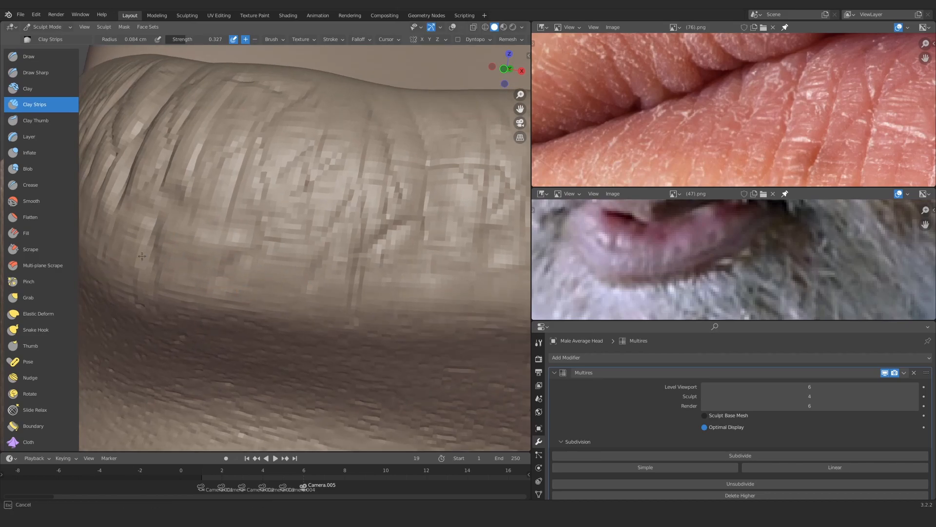
middle_drag(142, 256, 258, 277)
mouse_move(322, 308)
ctrl+middle_down()
mouse_move(272, 309)
mouse_move(355, 268)
mouse_move(275, 293)
ctrl+middle_up()
ctrl+alt+drag(275, 293, 249, 273)
drag(245, 257, 228, 265)
drag(210, 316, 213, 300)
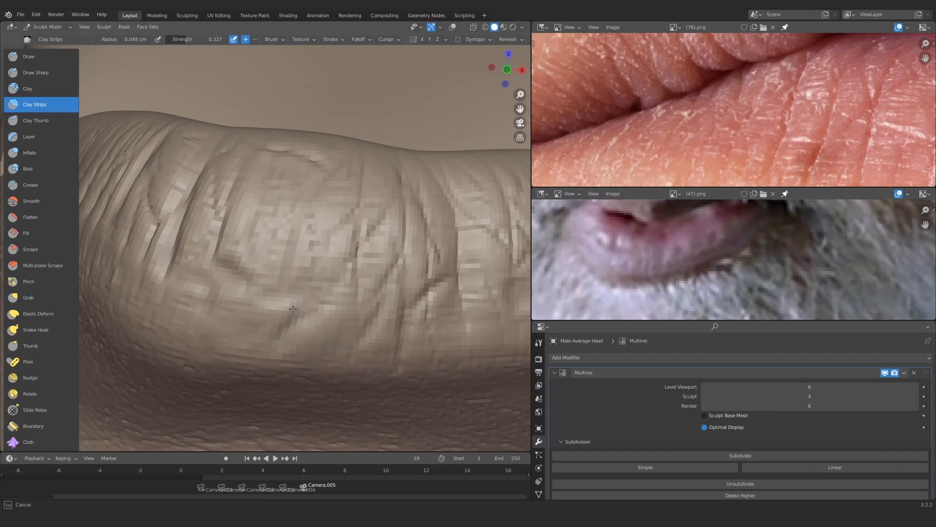
mouse_move(368, 342)
ctrl+alt+mouse_down()
mouse_move(303, 294)
mouse_move(336, 280)
mouse_move(291, 278)
mouse_move(265, 264)
ctrl+alt+mouse_up()
Soften the folds toward the lower lip's left corner with the Smooth brush at 0.34 cm radius and low strength
ctrl+alt+drag(156, 215, 253, 243)
drag(230, 199, 224, 189)
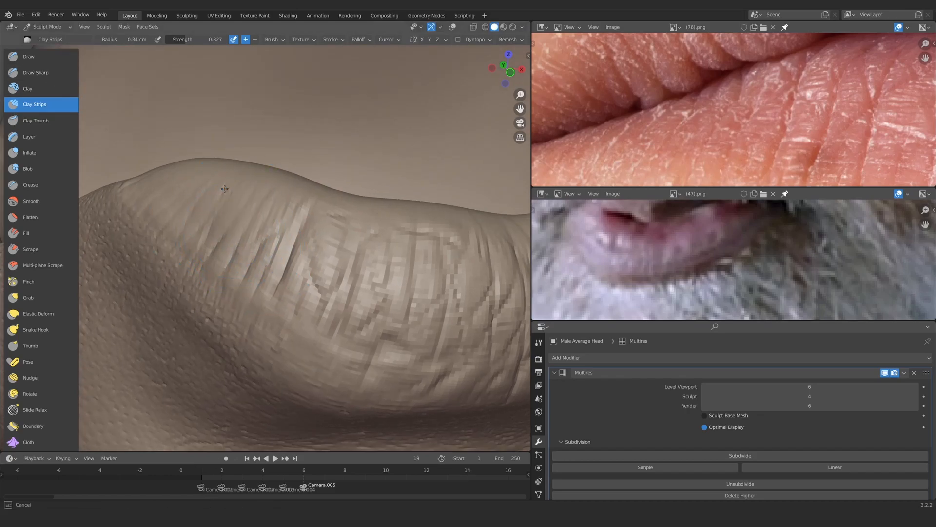
key(s)
click(204, 39)
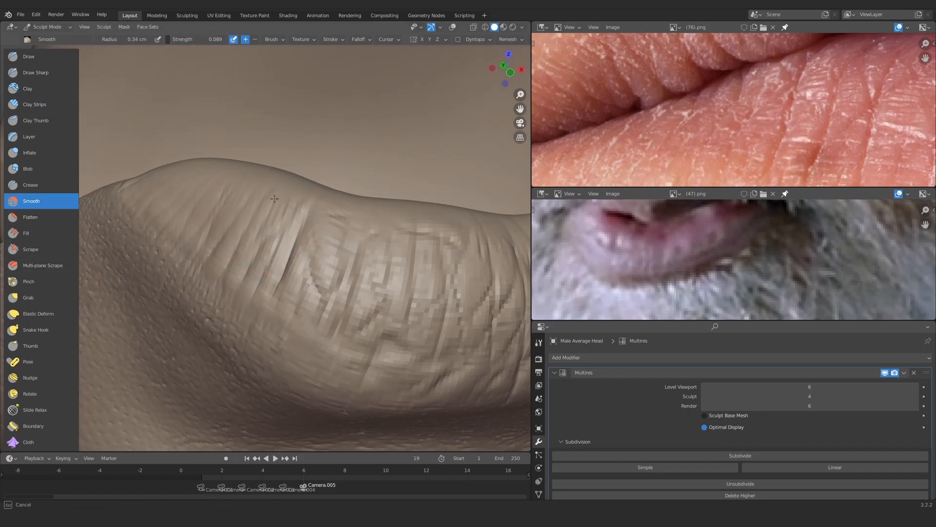
mouse_move(274, 198)
ctrl+middle_down()
mouse_move(297, 236)
mouse_move(335, 257)
mouse_move(320, 243)
ctrl+middle_up()
drag(317, 244, 314, 254)
mouse_move(162, 251)
ctrl+middle_down()
mouse_move(200, 278)
mouse_move(271, 249)
mouse_move(293, 303)
mouse_move(341, 288)
ctrl+middle_up()
Set the Multires sculpt level to 6 and use the Smooth brush at 0.28 cm radius and 0.140 strength on the lip
click(790, 396)
text(6)
key(Return)
ctrl+middle_drag(317, 215, 314, 273)
mouse_move(302, 266)
middle_down()
mouse_move(211, 250)
mouse_move(229, 251)
middle_up()
mouse_move(302, 298)
ctrl+middle_down()
mouse_move(313, 239)
mouse_move(288, 215)
ctrl+middle_up()
key(f)
click(292, 241)
ctrl+middle_drag(312, 210, 318, 233)
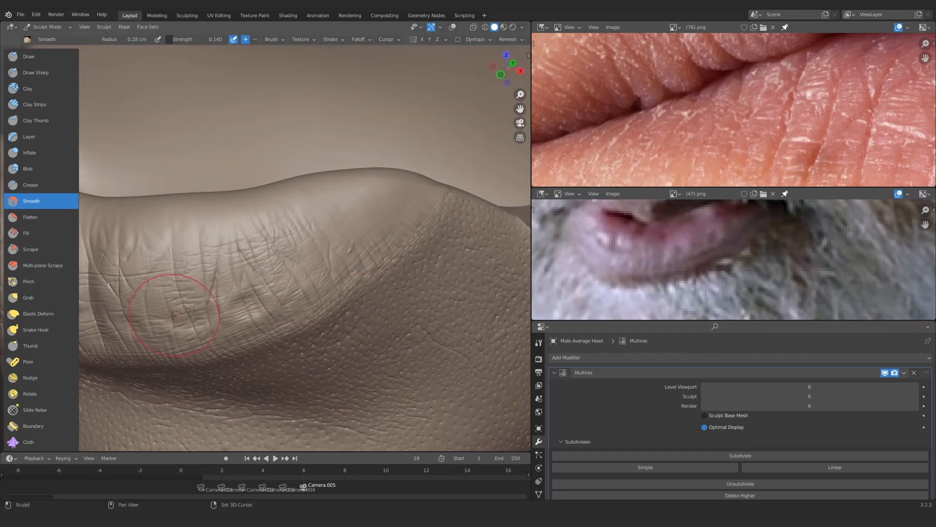
Sculpt small skin bumps on the lower lip with the SculptDraw brush at radii of 0.051 and 0.041 cm, strength 0.426
ctrl+middle_drag(172, 316, 180, 370)
middle_drag(166, 205, 175, 214)
mouse_move(264, 302)
ctrl+middle_down()
mouse_move(270, 234)
mouse_move(281, 232)
ctrl+middle_up()
click(37, 57)
click(539, 343)
click(734, 397)
click(741, 249)
key(f)
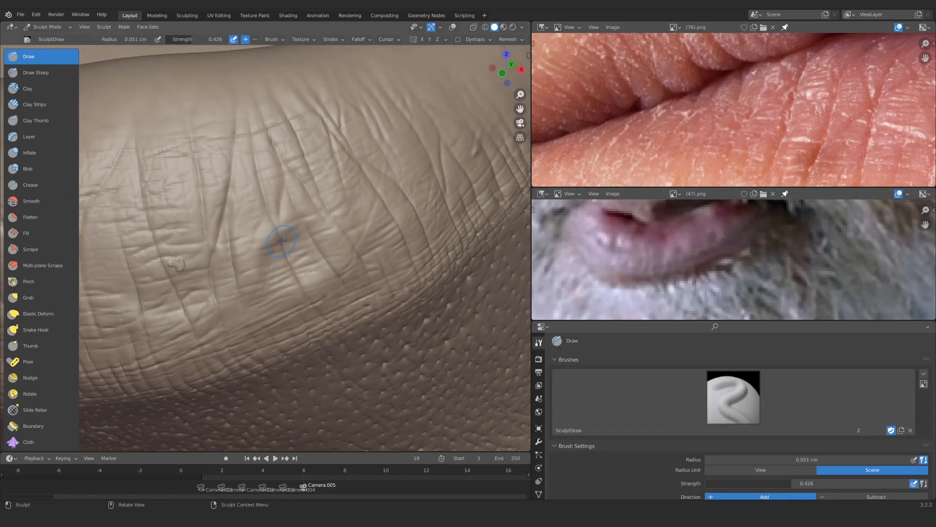
mouse_move(337, 259)
middle_down()
mouse_move(317, 244)
mouse_move(302, 273)
mouse_move(291, 217)
middle_up()
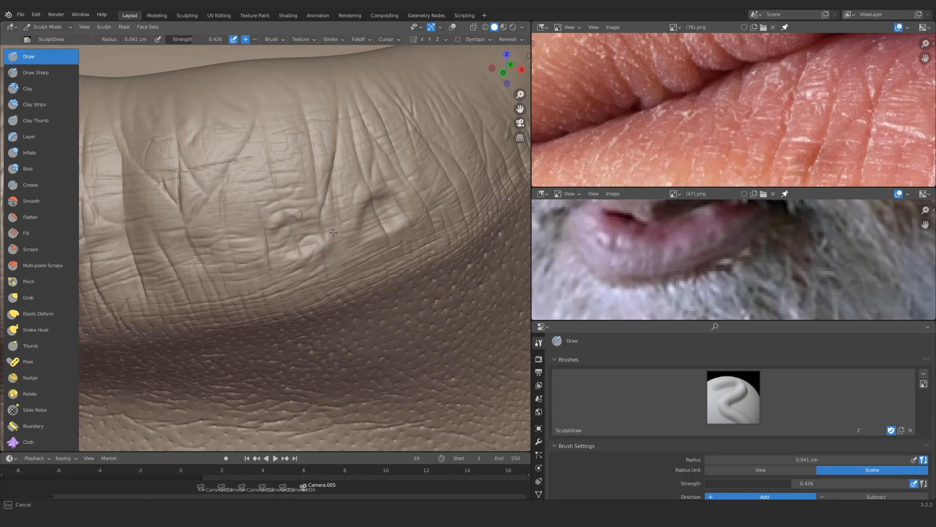
mouse_move(346, 258)
middle_down()
mouse_move(313, 255)
mouse_move(269, 310)
mouse_move(292, 239)
mouse_move(313, 244)
mouse_move(292, 214)
middle_up()
middle_drag(293, 296, 324, 241)
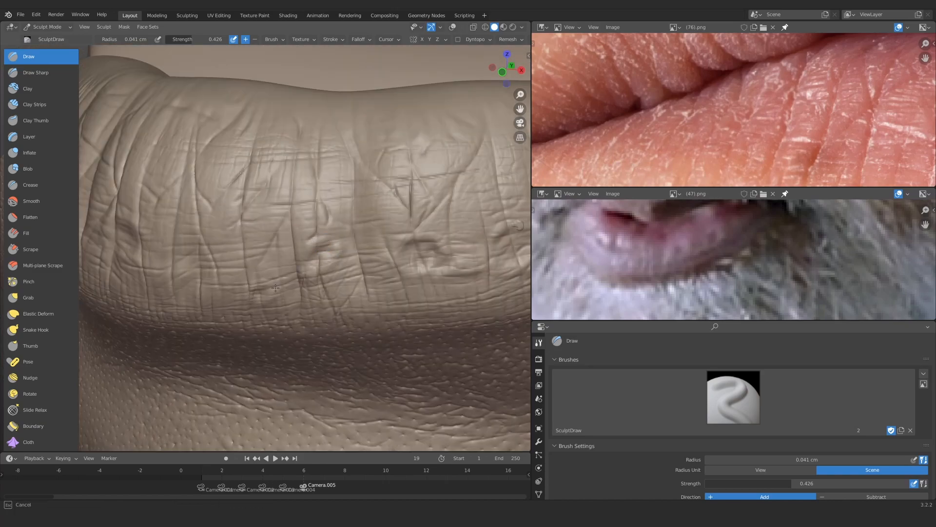
Add more small bumps left of the lower lip's central crease with SculptDraw at a 0.047 cm radius
mouse_move(275, 288)
ctrl+middle_down()
mouse_move(243, 296)
mouse_move(293, 262)
ctrl+middle_up()
key(f)
click(299, 261)
drag(299, 261, 294, 262)
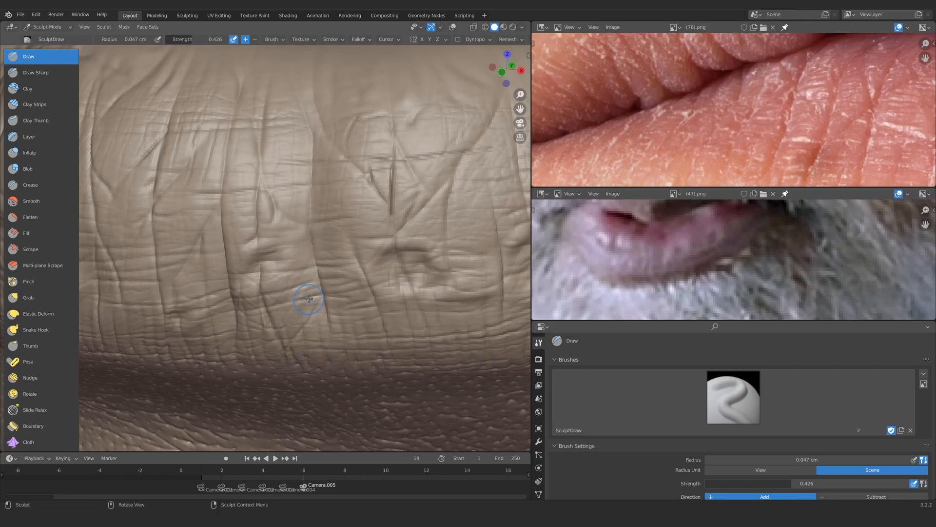
drag(240, 247, 233, 253)
Soften the new lip bumps and wrinkles with the Smooth brush at 0.047 cm radius and up to 0.237 strength
mouse_move(233, 253)
ctrl+middle_down()
mouse_move(282, 322)
mouse_move(312, 262)
mouse_move(314, 220)
mouse_move(273, 146)
ctrl+middle_up()
click(45, 104)
key(shift+s)
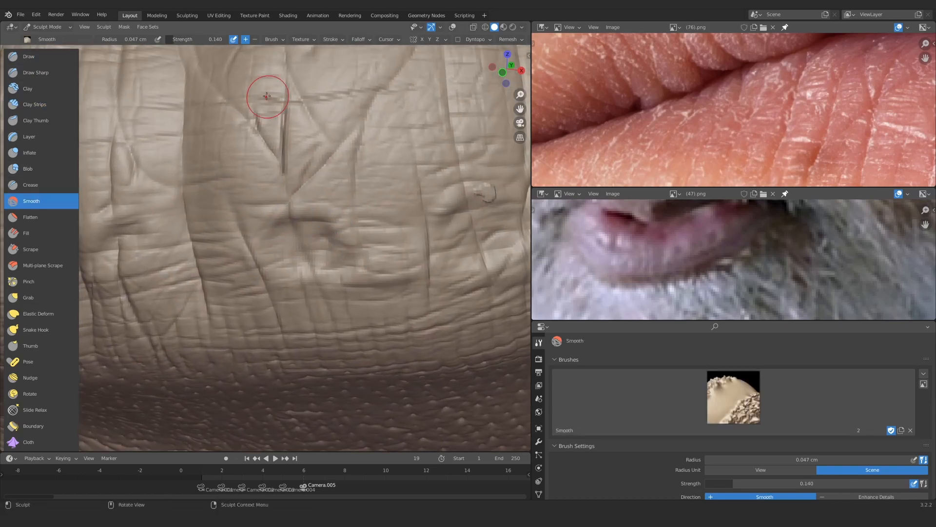
ctrl+middle_drag(319, 246, 310, 225)
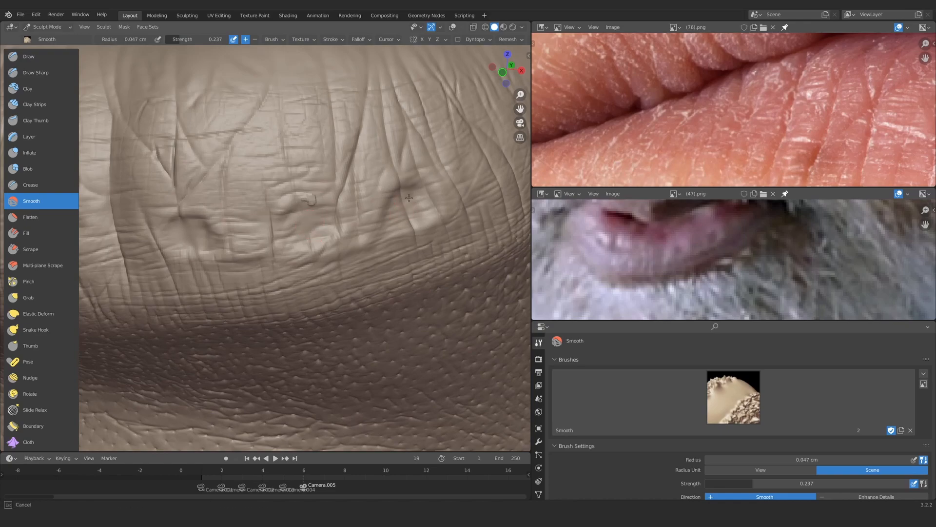
ctrl+middle_drag(409, 198, 390, 273)
mouse_move(312, 273)
ctrl+middle_down()
mouse_move(302, 195)
mouse_move(331, 234)
mouse_move(312, 219)
ctrl+middle_up()
drag(314, 217, 308, 224)
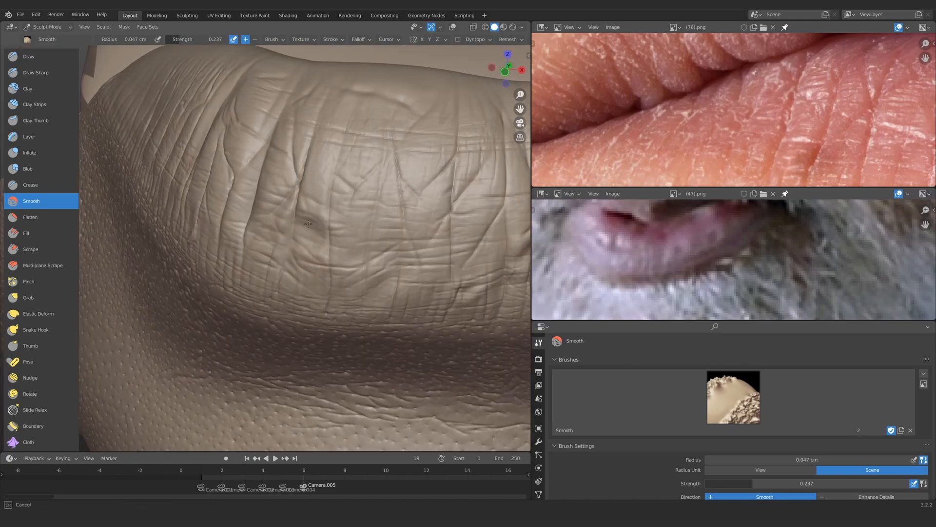
mouse_move(313, 215)
ctrl+middle_down()
mouse_move(305, 250)
mouse_move(312, 210)
mouse_move(351, 242)
mouse_move(337, 214)
ctrl+middle_up()
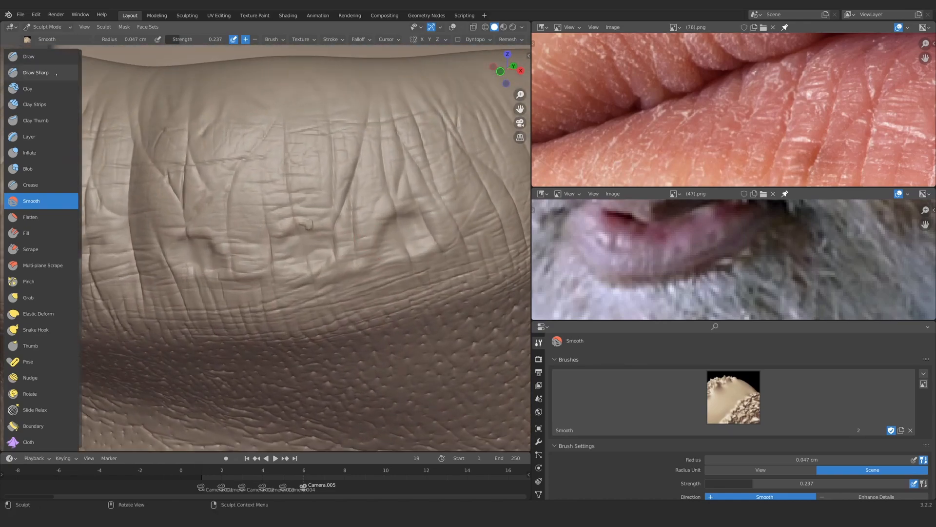
Shape raised folds along the lower edge of the lip's right half with Clay Strips at radii of 0.035 to 0.059 cm
ctrl+middle_drag(273, 219, 271, 203)
click(48, 104)
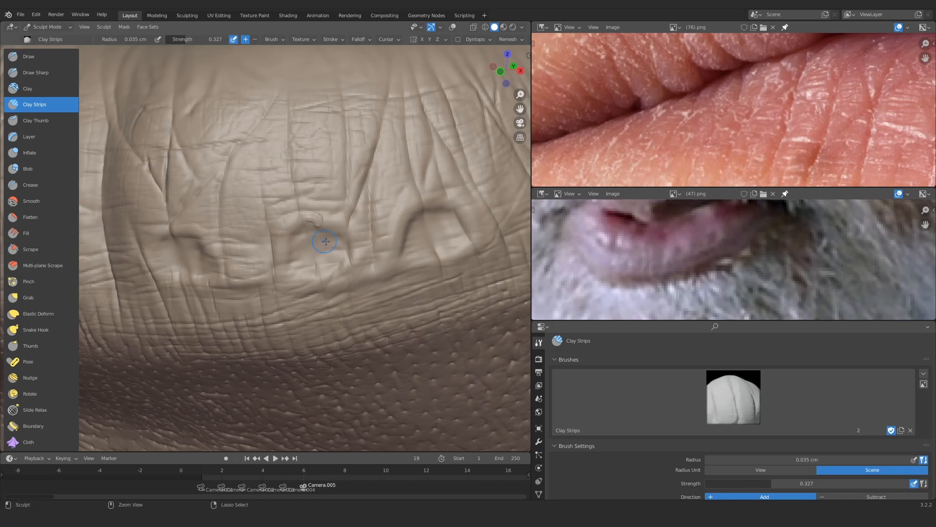
mouse_move(325, 241)
ctrl+middle_down()
mouse_move(312, 303)
mouse_move(328, 262)
mouse_move(317, 266)
mouse_move(313, 253)
ctrl+middle_up()
key(f)
click(320, 269)
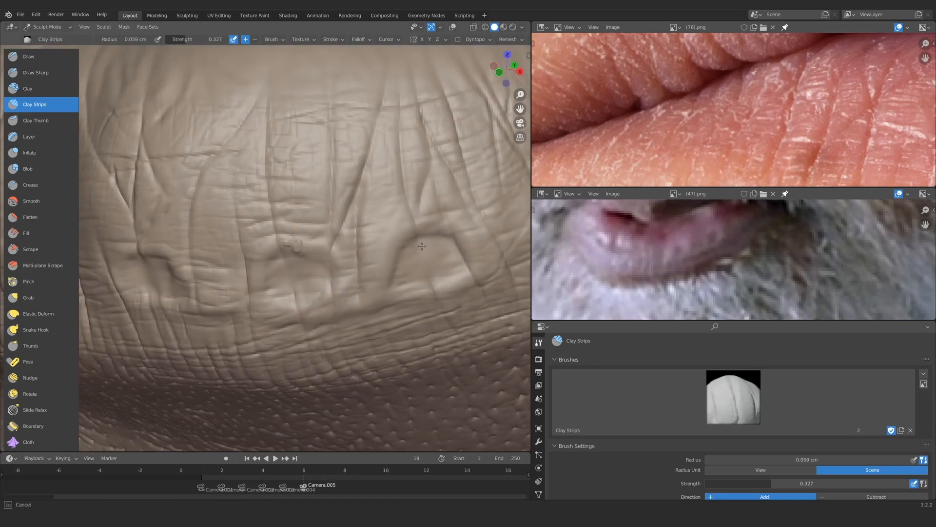
drag(422, 246, 425, 248)
mouse_move(415, 254)
ctrl+middle_down()
mouse_move(272, 322)
mouse_move(337, 261)
ctrl+middle_up()
key(f)
click(337, 258)
drag(336, 249, 345, 244)
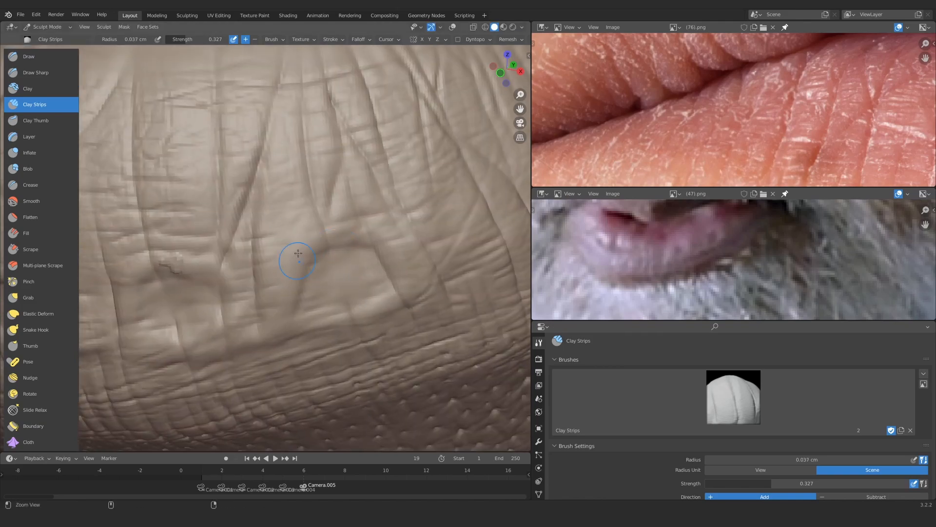
Apply fine directional detail over the lower lip's bumps with the subtracting Direction brush at radii of 0.14 and 0.28 cm, strength 0.100
mouse_move(298, 253)
ctrl+middle_down()
mouse_move(273, 312)
mouse_move(303, 236)
mouse_move(284, 222)
mouse_move(313, 259)
mouse_move(326, 229)
ctrl+middle_up()
key(x)
click(733, 397)
click(666, 251)
key(f)
click(356, 228)
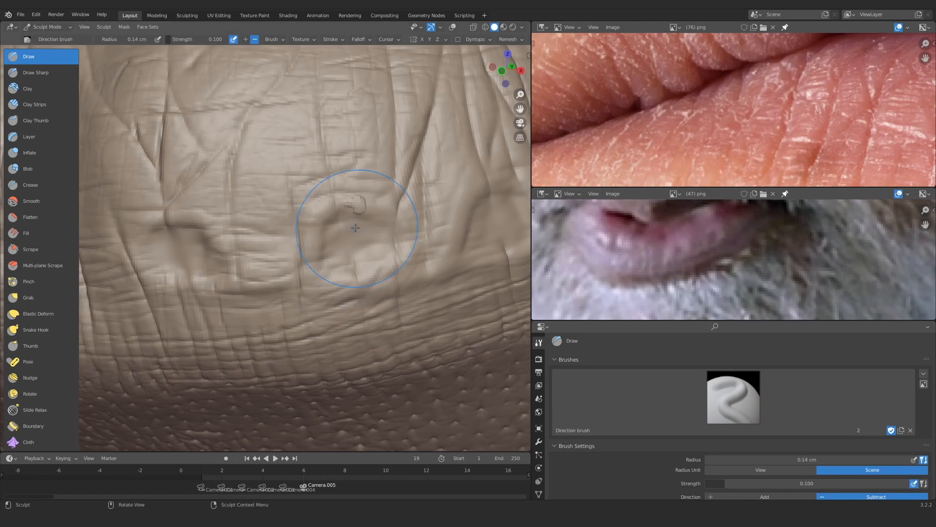
mouse_move(394, 217)
ctrl+middle_down()
mouse_move(271, 320)
mouse_move(338, 210)
mouse_move(312, 313)
mouse_move(386, 242)
ctrl+middle_up()
key(f)
click(334, 244)
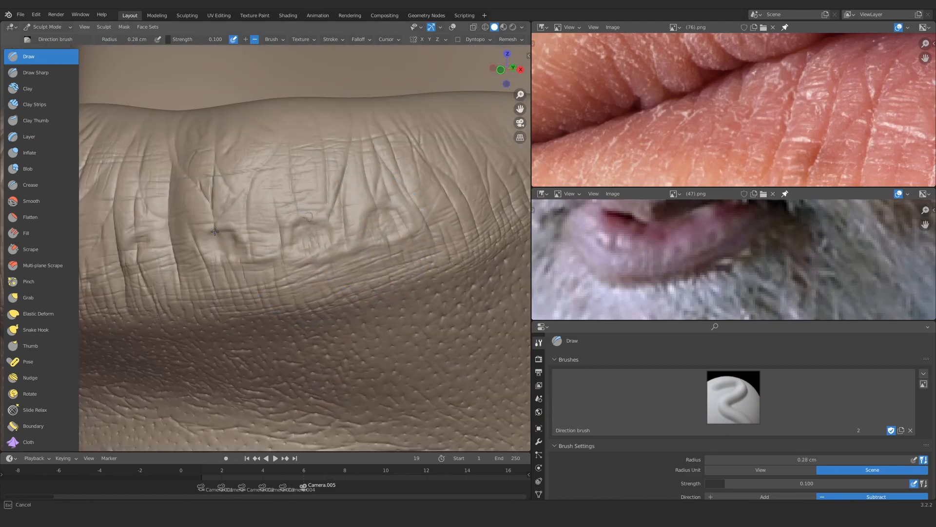
drag(215, 232, 216, 242)
mouse_move(216, 229)
ctrl+alt+mouse_down()
mouse_move(242, 307)
mouse_move(313, 294)
mouse_move(296, 293)
mouse_move(325, 282)
ctrl+alt+mouse_up()
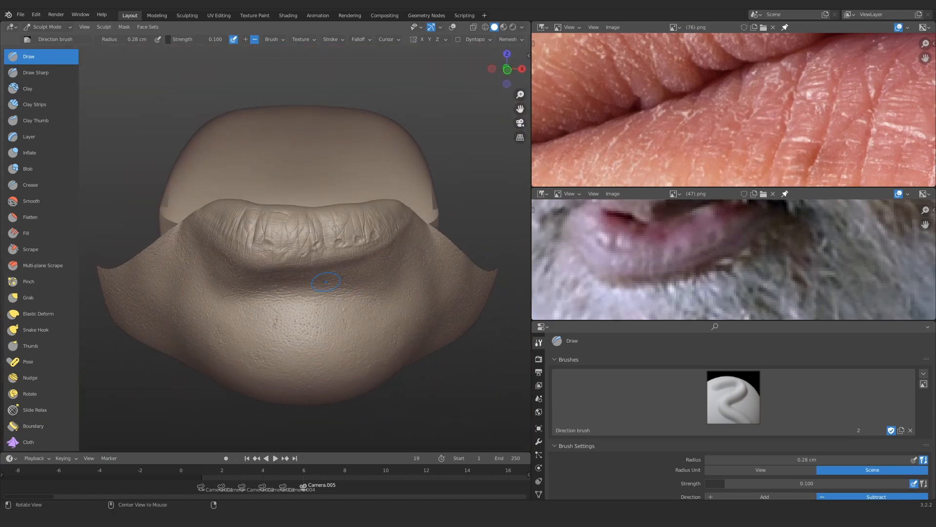
Reveal the hidden parts of the head and examine the lower lip against the whole face
key(alt+h)
scroll(332, 300, down, 5)
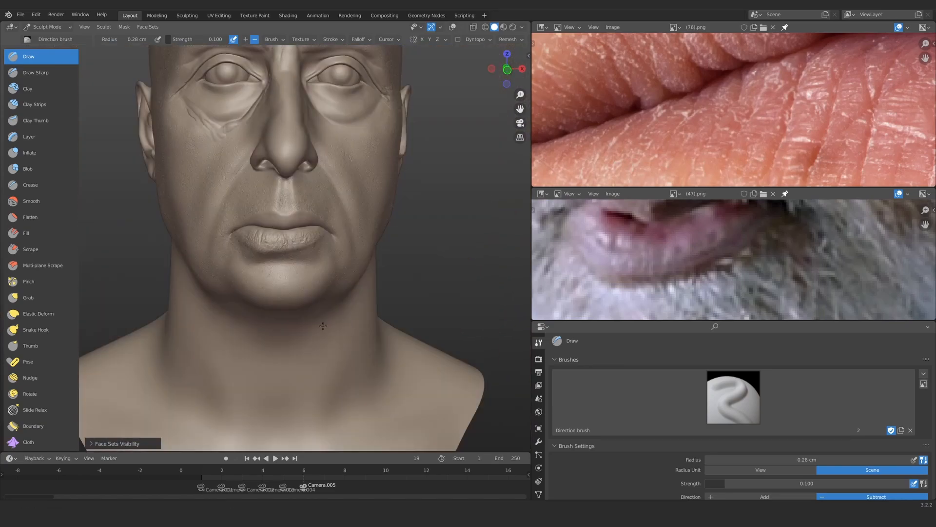
scroll(314, 271, up, 5)
alt+drag(299, 292, 295, 278)
ctrl+alt+drag(261, 312, 234, 254)
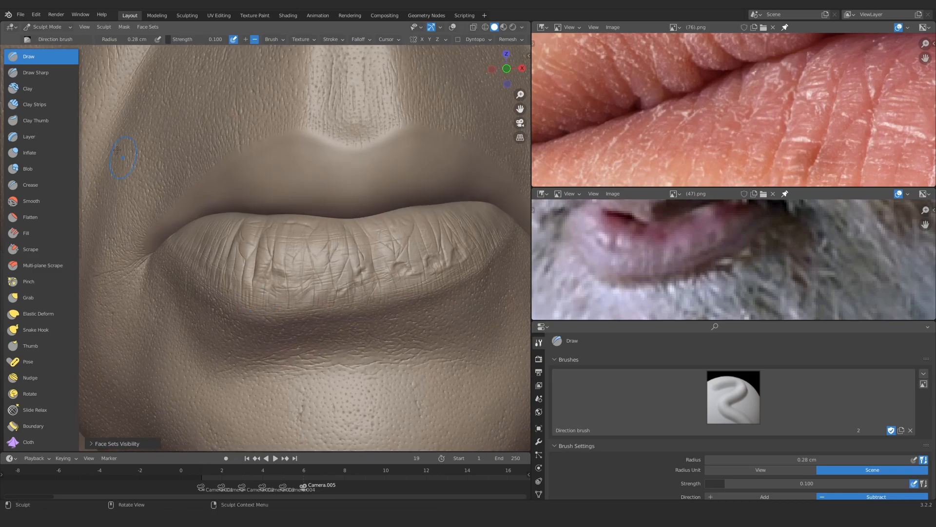
Refine the lower lip's wrinkles toward the mouth corners with Draw Sharp at 0.32 cm radius and 0.400 strength
click(37, 73)
ctrl+alt+drag(229, 293, 236, 271)
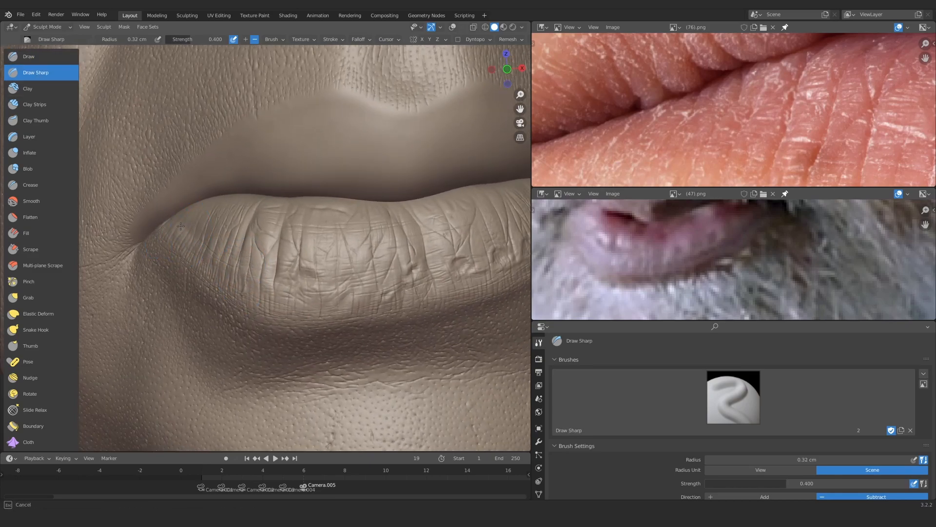
scroll(287, 297, down, 5)
scroll(394, 201, up, 5)
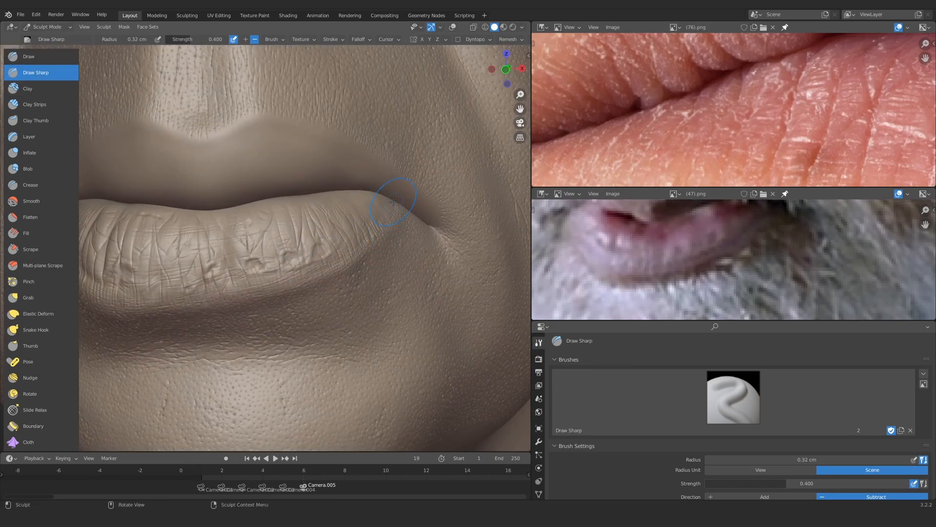
ctrl+middle_drag(370, 233, 341, 312)
ctrl+middle_drag(239, 292, 292, 243)
middle_drag(294, 203, 287, 234)
ctrl+alt+drag(287, 235, 293, 213)
Set the Multires sculpt level to 4
click(538, 442)
click(783, 397)
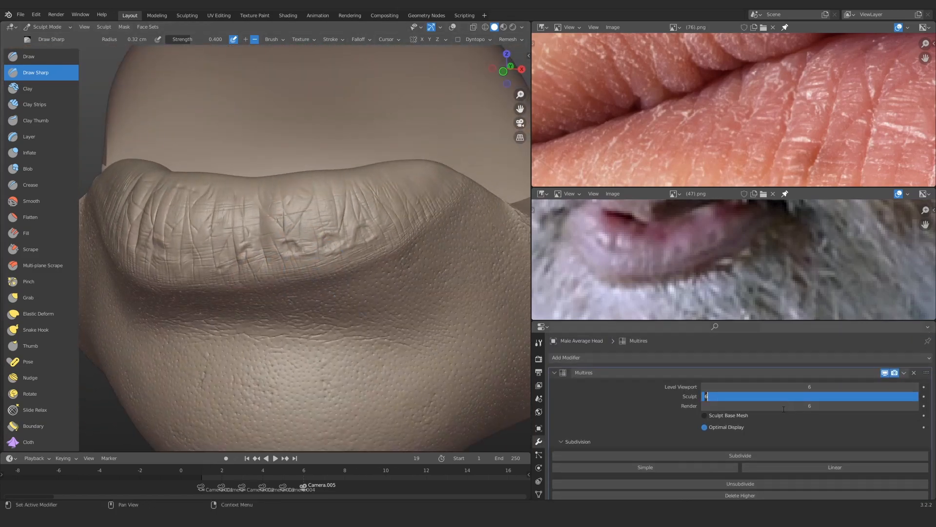
key(Return)
Rework the lower lip's folds toward both mouth corners with Draw Sharp at 0.159 strength, using radii of 0.41 and 0.92 cm
ctrl+middle_drag(731, 98, 731, 146)
mouse_move(244, 243)
middle_down()
mouse_move(272, 251)
mouse_move(263, 220)
middle_up()
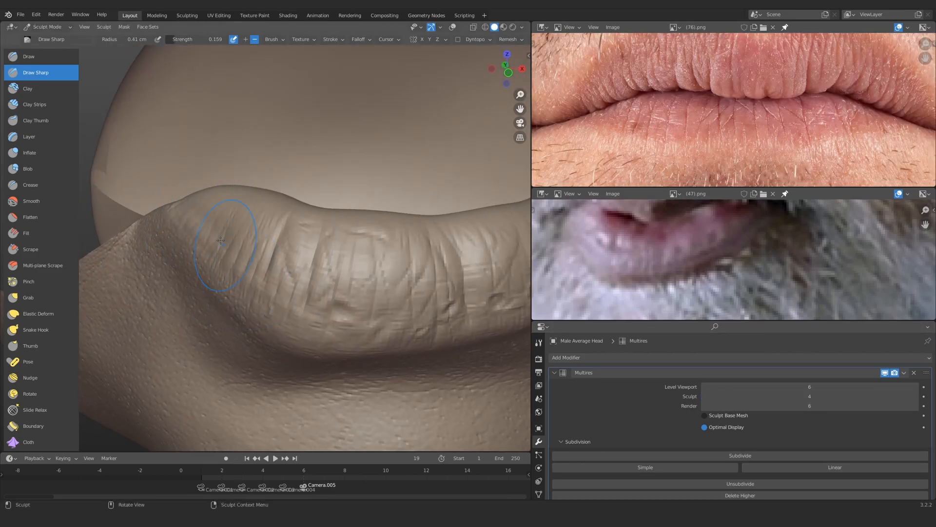
middle_drag(237, 207, 340, 187)
mouse_move(286, 236)
ctrl+middle_down()
mouse_move(293, 312)
mouse_move(312, 308)
ctrl+middle_up()
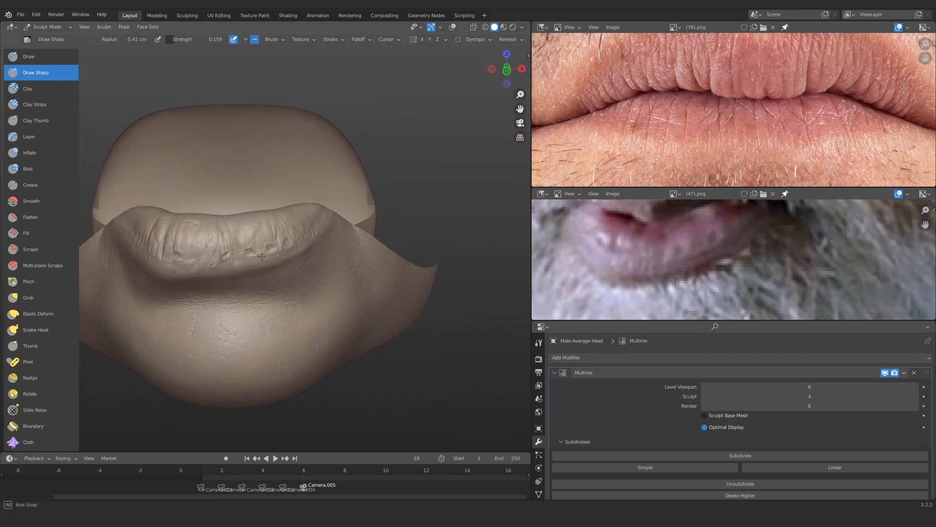
mouse_move(360, 273)
ctrl+middle_down()
mouse_move(383, 158)
mouse_move(333, 218)
ctrl+middle_up()
key(f)
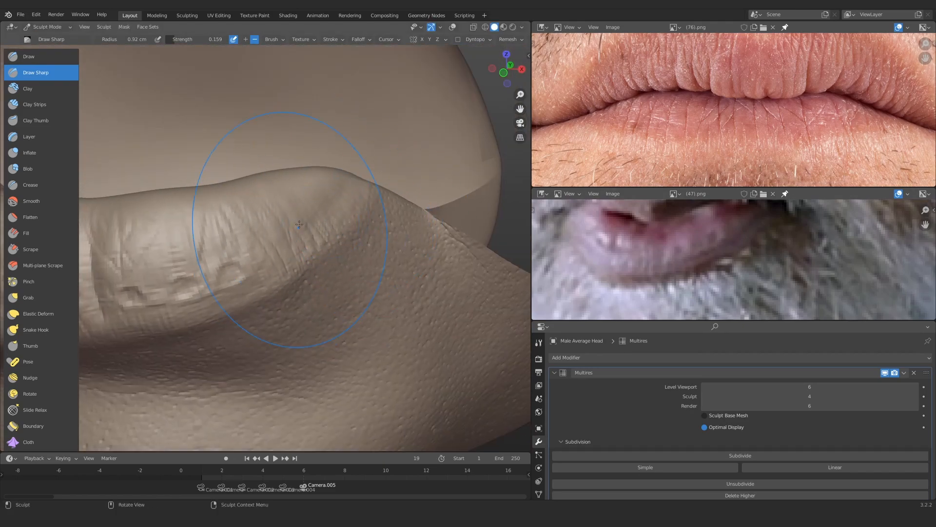
Set the Multires sculpt level to 6
ctrl+alt+drag(299, 225, 292, 302)
click(803, 396)
text(6)
key(Return)
ctrl+alt+drag(322, 161, 331, 234)
alt+drag(199, 208, 219, 214)
ctrl+alt+drag(273, 312, 282, 209)
Add fine relief around the lower lip's small bumps with the Draw brush at 0.055 cm radius and 0.426 strength
key(x)
mouse_move(282, 283)
ctrl+alt+mouse_down()
mouse_move(272, 241)
mouse_move(295, 245)
mouse_move(292, 220)
ctrl+alt+mouse_up()
click(538, 343)
click(733, 398)
click(742, 251)
click(733, 397)
click(741, 251)
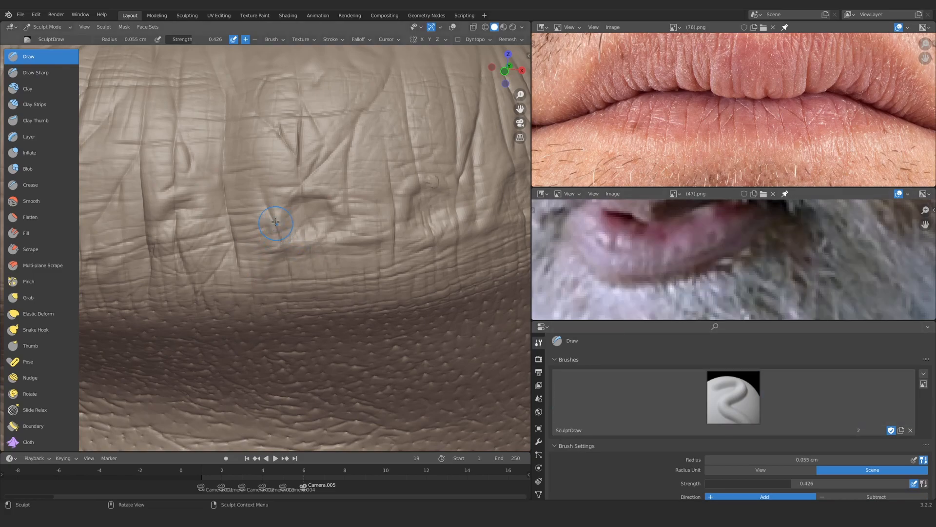
mouse_move(234, 209)
ctrl+middle_down()
mouse_move(274, 311)
mouse_move(220, 168)
ctrl+middle_up()
Try the Clay and Clay Strips brushes at 0.12 cm radius between the lower lip's small bumps
click(54, 89)
ctrl+middle_drag(258, 273, 256, 244)
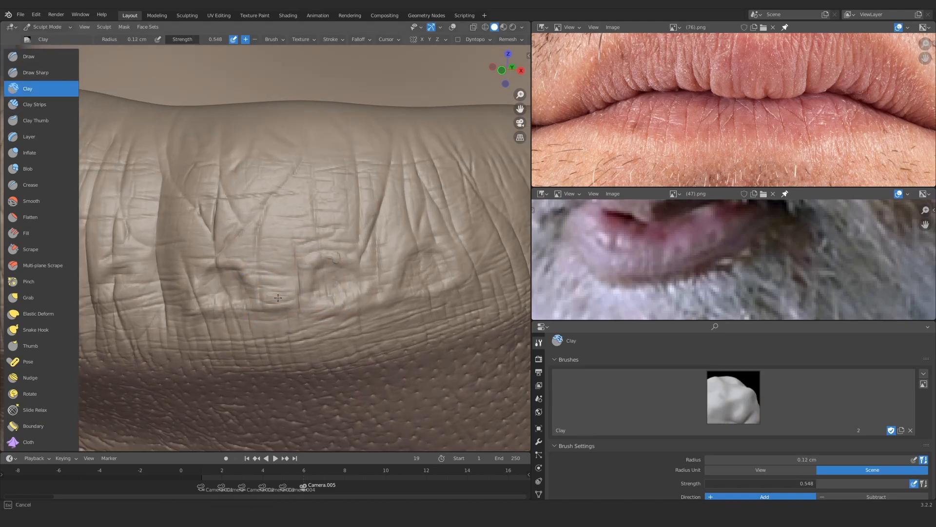
click(54, 105)
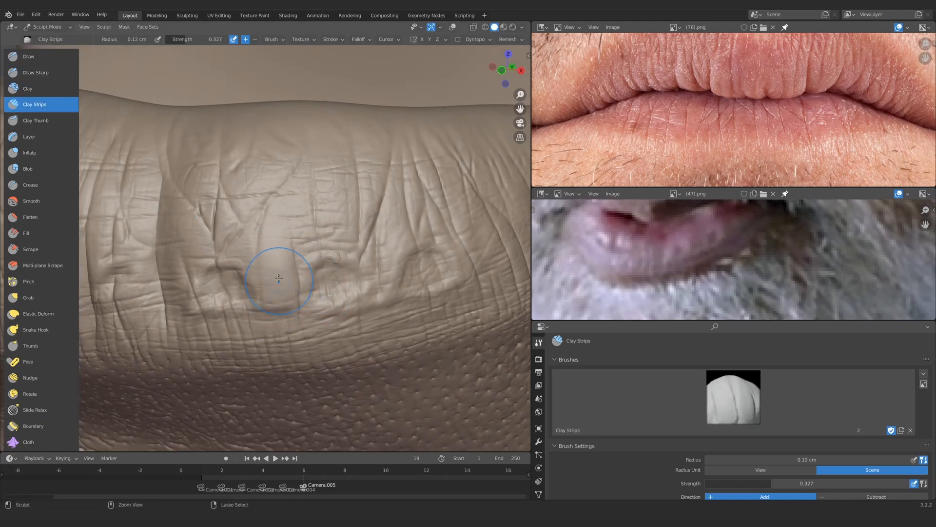
Drop the Multires sculpt level to 4 and build up the lower lip's folds with Clay Strips at 0.449 strength, radii 0.13 and 0.085 cm
click(539, 442)
key(Return)
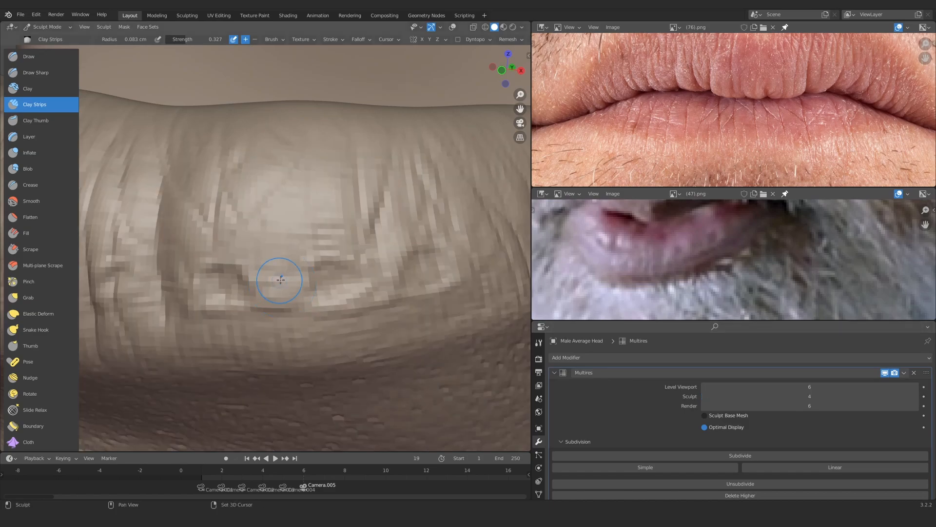
mouse_move(292, 217)
ctrl+middle_down()
mouse_move(294, 312)
mouse_move(322, 259)
mouse_move(358, 291)
ctrl+middle_up()
key(f)
click(238, 240)
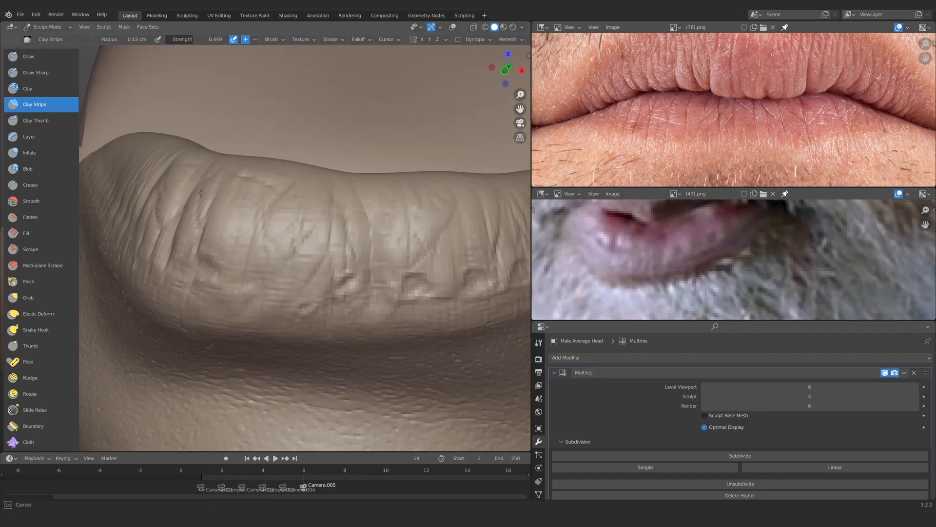
mouse_move(318, 227)
ctrl+middle_down()
mouse_move(322, 312)
mouse_move(327, 273)
ctrl+middle_up()
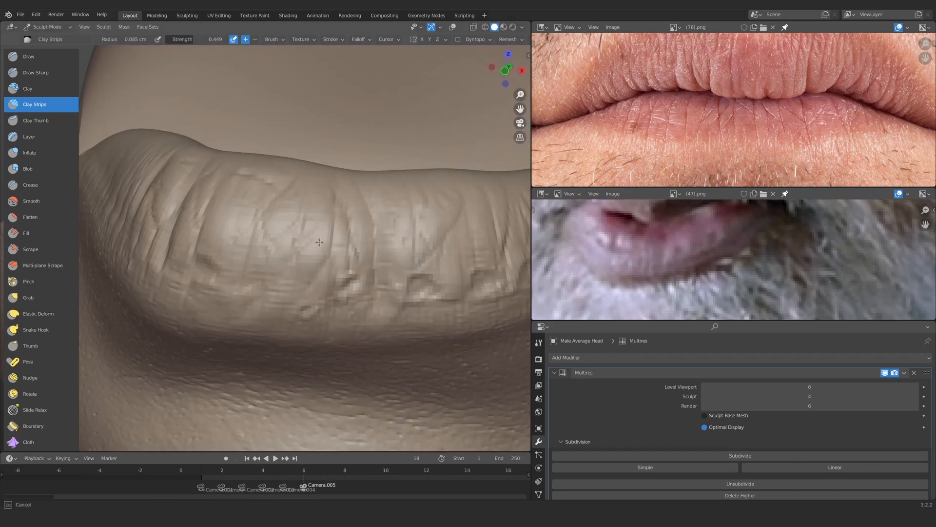
ctrl+middle_drag(315, 222, 338, 247)
Raise the Multires sculpt level to 6 and examine the lower lip's wrinkles from several angles
key(Page_Up)
key(Page_Up)
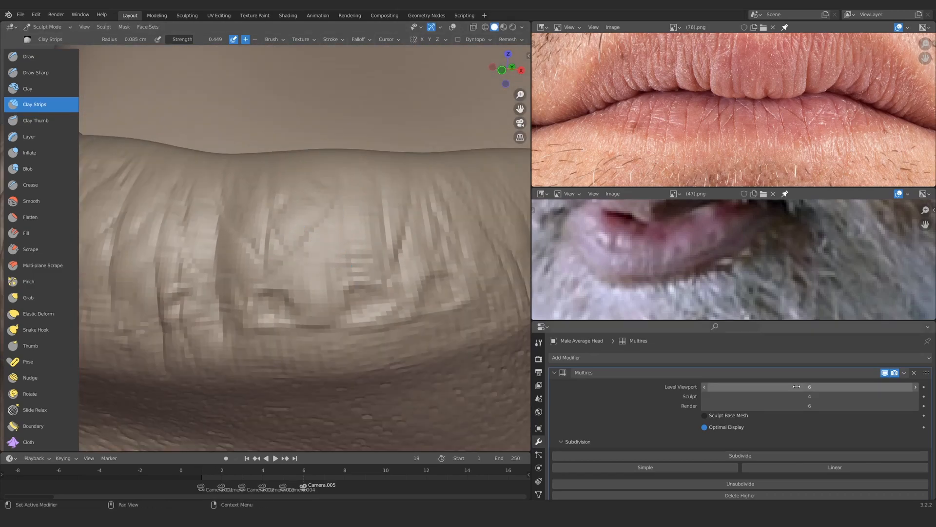
ctrl+middle_drag(445, 269, 441, 366)
middle_drag(341, 263, 361, 273)
mouse_move(361, 273)
ctrl+middle_down()
mouse_move(361, 234)
mouse_move(361, 273)
ctrl+middle_up()
mouse_move(360, 273)
middle_down()
mouse_move(293, 263)
mouse_move(361, 273)
middle_up()
mouse_move(312, 293)
ctrl+middle_down()
mouse_move(313, 258)
mouse_move(293, 258)
mouse_move(380, 258)
mouse_move(342, 263)
ctrl+middle_up()
ctrl+middle_drag(341, 264, 341, 195)
middle_drag(371, 273, 263, 273)
ctrl+middle_drag(312, 254, 313, 215)
middle_drag(341, 268, 358, 271)
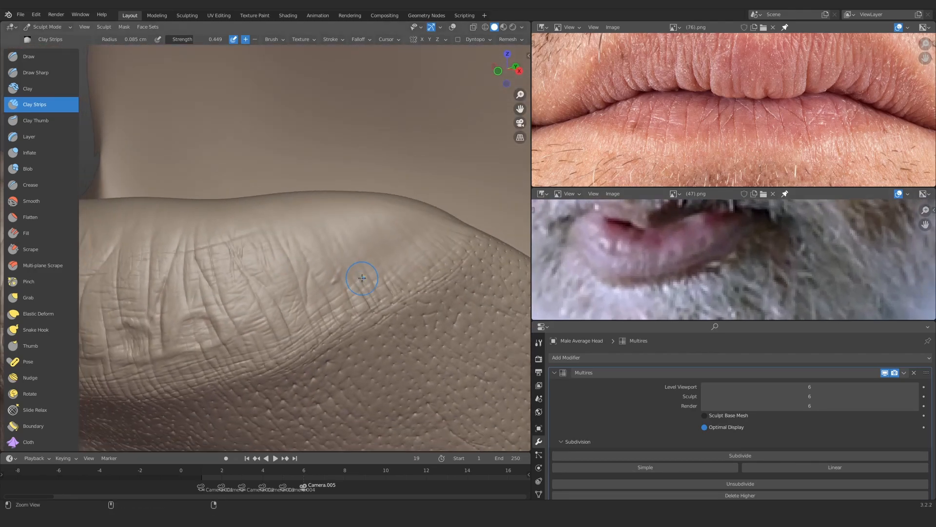
Reveal the hidden parts of the head and show the viewport overlays with the face set colors
ctrl+middle_drag(312, 234, 312, 283)
middle_drag(312, 283, 273, 285)
alt+drag(273, 285, 293, 286)
mouse_move(312, 293)
ctrl+alt+mouse_down()
mouse_move(332, 251)
mouse_move(361, 265)
ctrl+alt+mouse_up()
ctrl+alt+drag(312, 214, 273, 265)
alt+drag(273, 265, 299, 265)
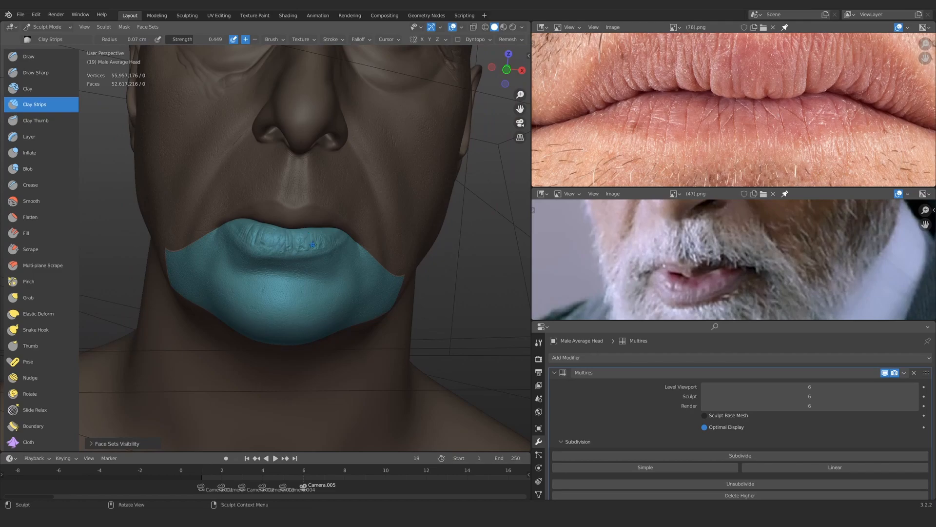
Create a new face set over the upper lip and the area below the nose with Draw Face Sets at 0.18 cm radius
ctrl+middle_drag(307, 253, 307, 235)
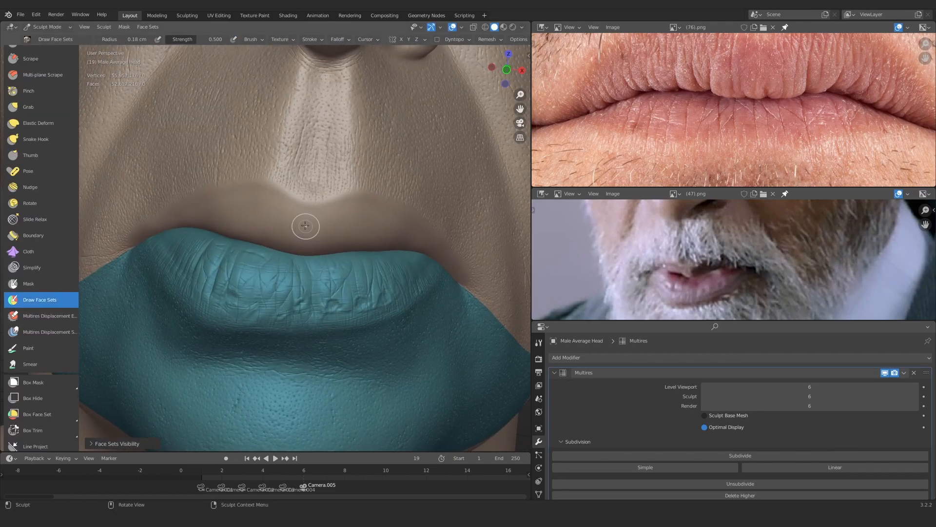
drag(305, 222, 306, 225)
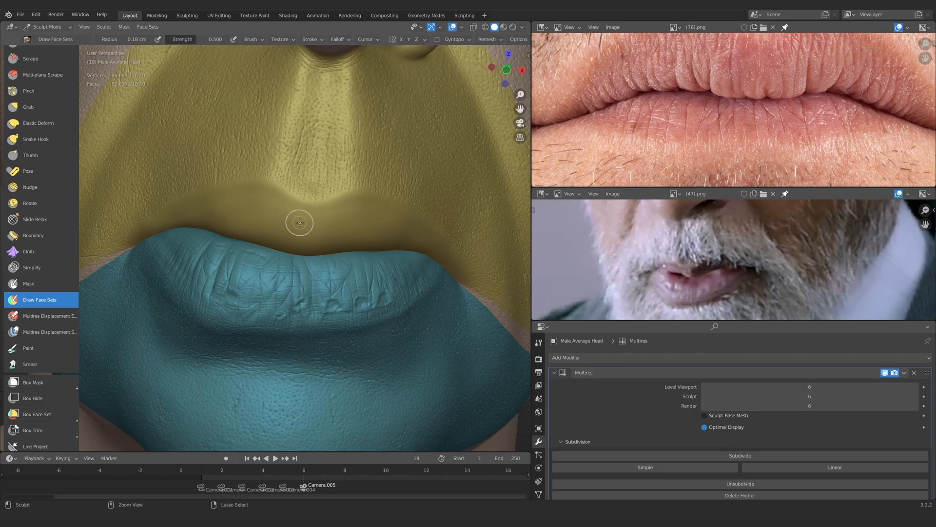
scroll(266, 247, down, 6)
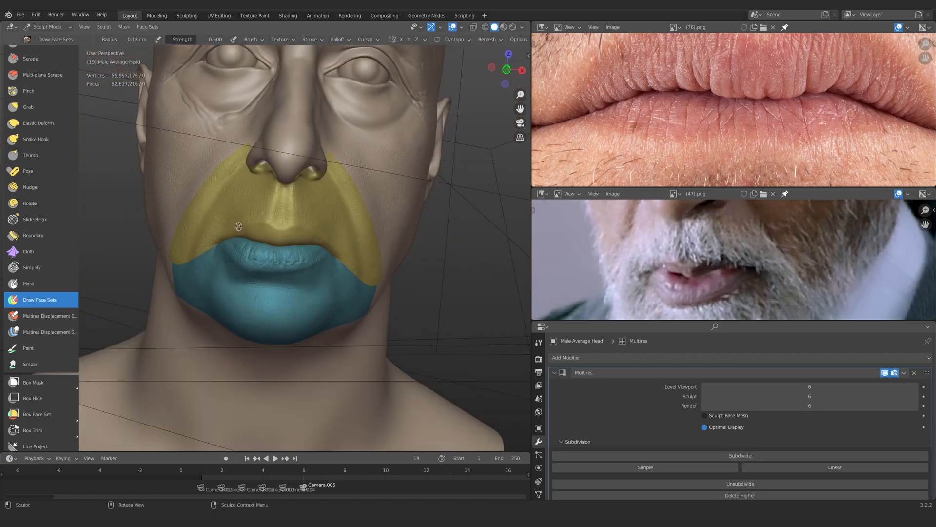
scroll(266, 247, up, 5)
Set the Multires sculpt level to 3 for editing the face set borders around the nose
double_click(767, 396)
text(3)
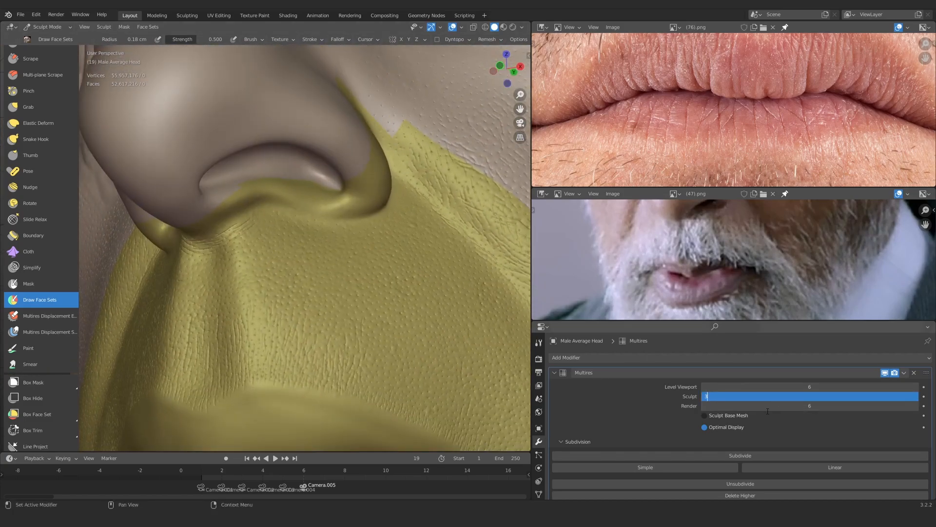
key(Return)
mouse_move(370, 205)
middle_down()
mouse_move(380, 210)
mouse_move(366, 197)
middle_up()
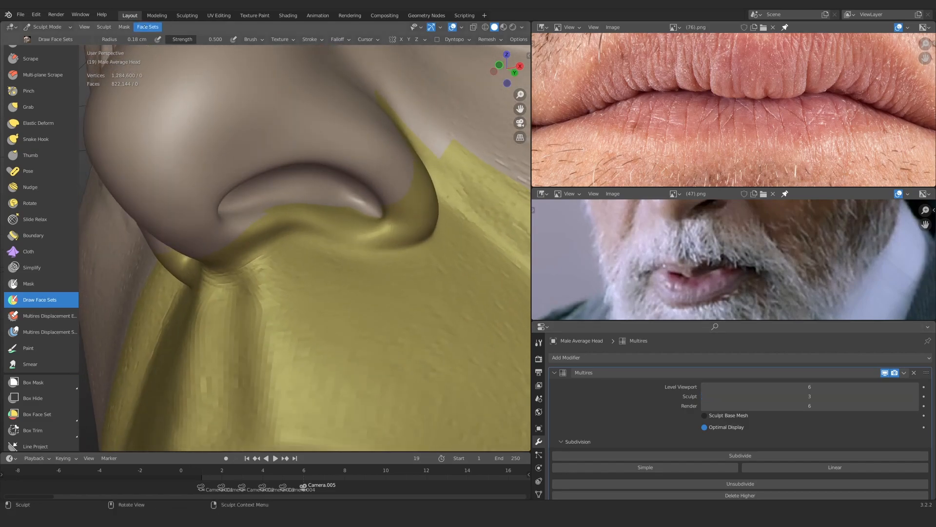
click(148, 27)
ctrl+drag(232, 226, 230, 226)
key(ctrl+z)
Trim the upper-lip face set off the nostrils and nose wings with Draw Face Sets, using X symmetry
mouse_move(359, 90)
middle_down()
mouse_move(379, 84)
mouse_move(356, 111)
middle_up()
middle_drag(188, 157, 193, 148)
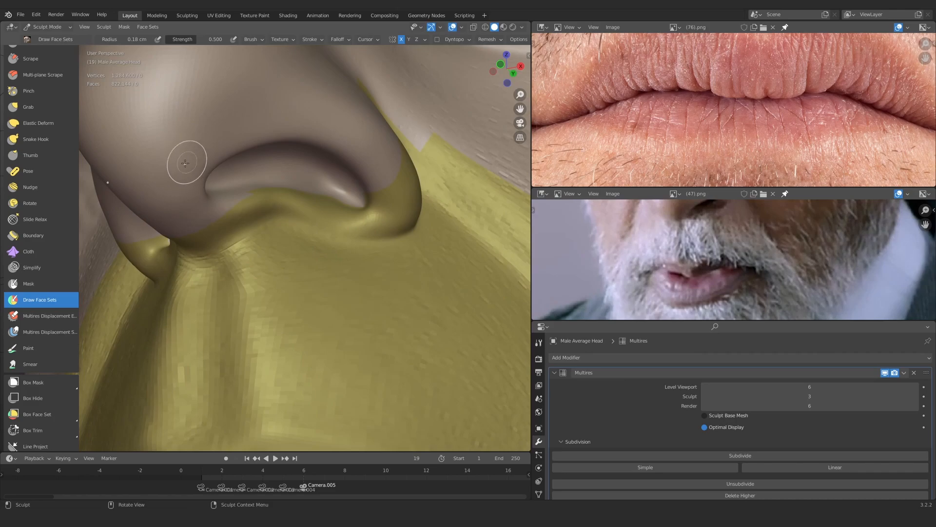
ctrl+drag(182, 186, 244, 209)
mouse_move(194, 109)
ctrl+middle_down()
mouse_move(209, 195)
mouse_move(266, 214)
mouse_move(229, 219)
ctrl+middle_up()
ctrl+drag(189, 210, 189, 209)
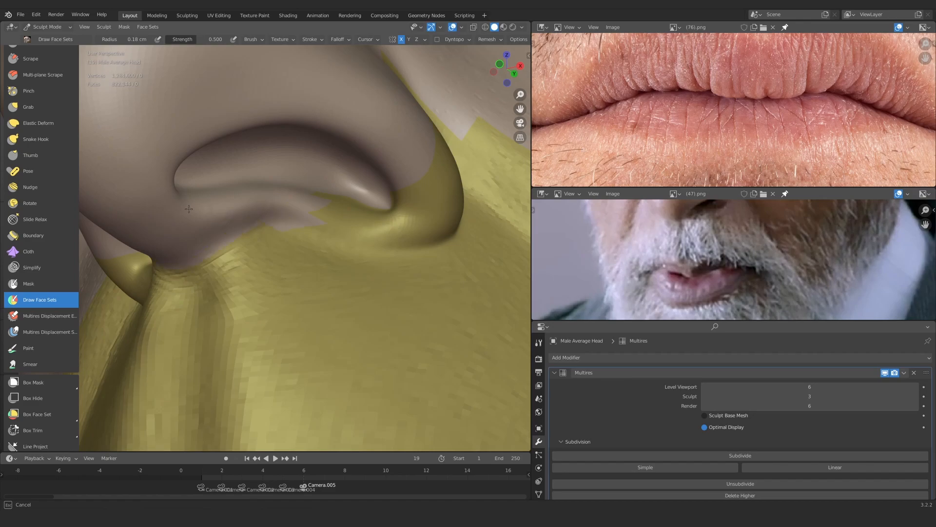
ctrl+drag(188, 209, 429, 223)
middle_drag(429, 222, 361, 203)
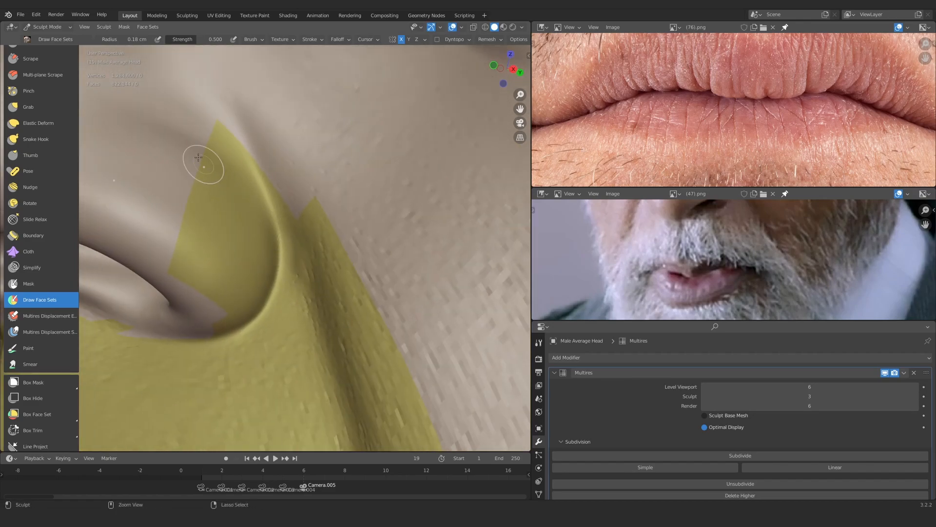
ctrl+drag(203, 165, 171, 108)
ctrl+middle_drag(171, 107, 220, 195)
Clean up the upper-lip face set's edge beside the nose wing and along the smile fold
mouse_move(220, 195)
middle_down()
mouse_move(272, 209)
mouse_move(331, 337)
middle_up()
ctrl+drag(331, 345, 242, 93)
shift+middle_drag(242, 93, 288, 188)
ctrl+drag(287, 188, 289, 190)
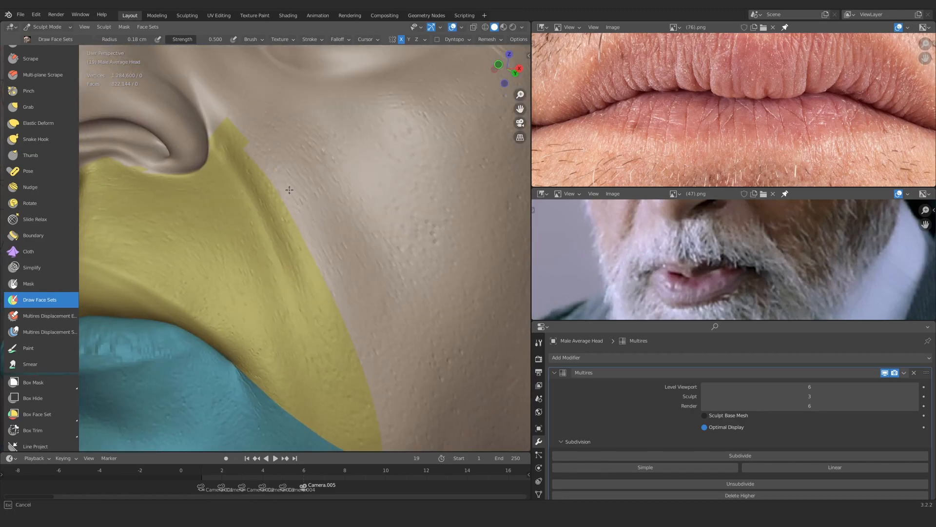
ctrl+middle_drag(289, 190, 236, 138)
ctrl+drag(236, 138, 351, 195)
key(ctrl+z)
Isolate the upper-lip face set and hide the viewport overlays
mouse_move(351, 195)
ctrl+middle_down()
mouse_move(253, 210)
mouse_move(247, 236)
ctrl+middle_up()
alt+drag(247, 236, 295, 273)
key(h)
ctrl+alt+drag(295, 273, 315, 203)
key(shift+alt+z)
Set the Multires sculpt level back to 6 for the isolated upper-lip region
double_click(799, 396)
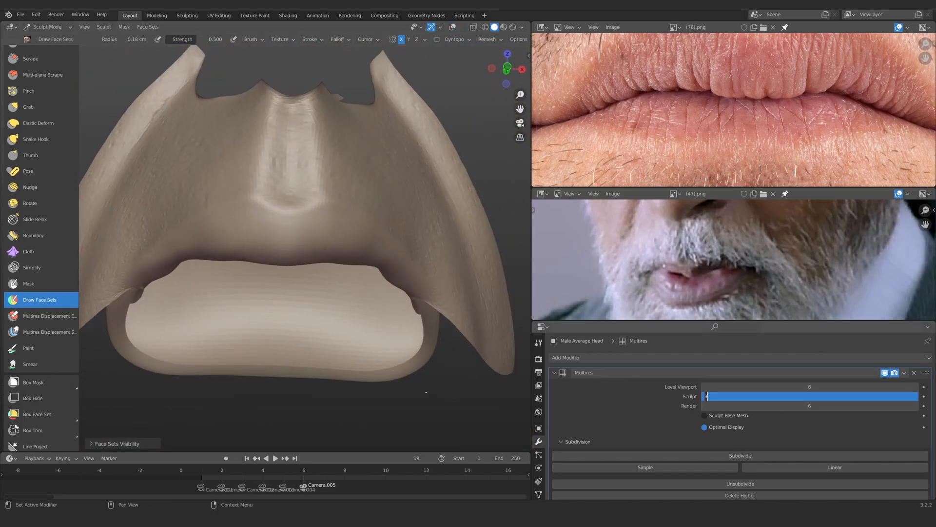
text(6)
key(Return)
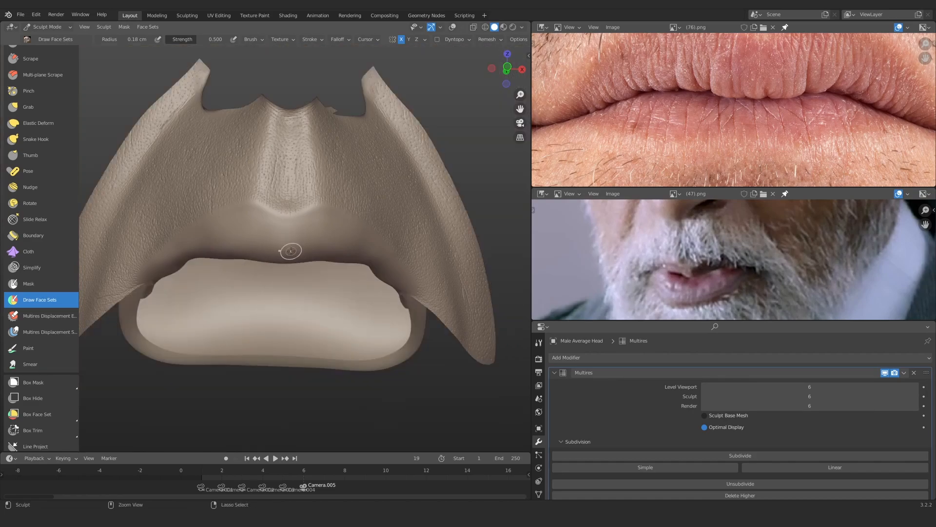
Reveal the whole head, invert the mask to free the upper-lip area, and hide the overlays
key(shift+alt+z)
key(h)
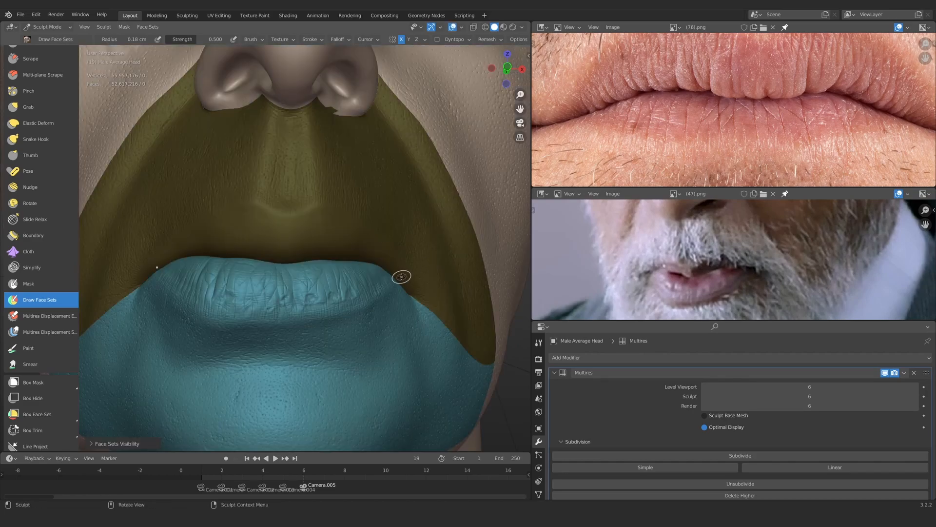
key(ctrl+i)
key(shift+alt+z)
scroll(245, 251, up, 2)
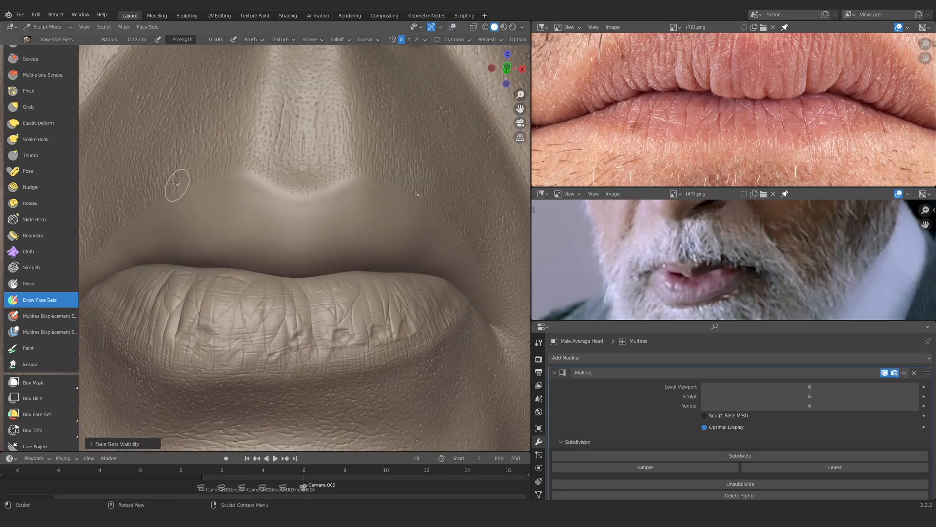
Turn off X symmetry and set Draw Sharp to 0.15 cm radius and 0.440 strength for the upper lip
click(401, 40)
scroll(731, 293, up, 1)
scroll(49, 195, up, 8)
click(34, 56)
mouse_move(273, 166)
middle_down()
mouse_move(280, 203)
mouse_move(278, 169)
mouse_move(267, 264)
mouse_move(282, 240)
mouse_move(288, 253)
middle_up()
click(39, 72)
ctrl+middle_drag(664, 300, 661, 258)
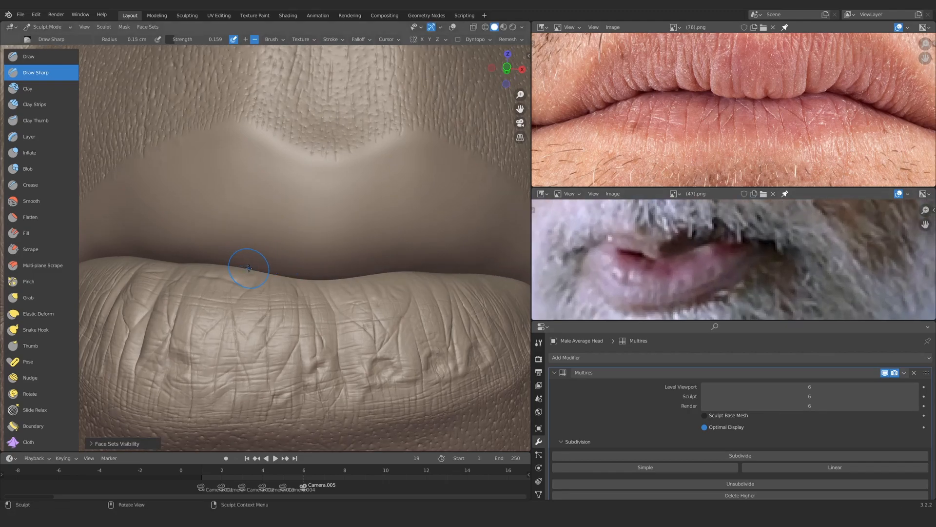
key(shift+f)
click(278, 182)
Replace the lower reference picture with (33).png from the Reference folder
mouse_move(278, 182)
ctrl+middle_down()
mouse_move(276, 322)
mouse_move(288, 317)
ctrl+middle_up()
ctrl+middle_drag(702, 254, 702, 278)
click(764, 194)
scroll(492, 311, down, 8)
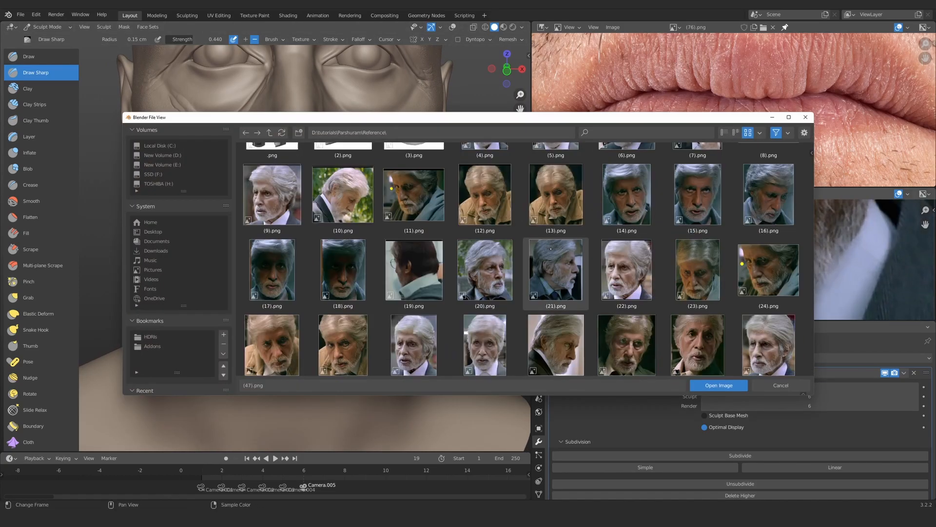
scroll(492, 311, down, 2)
double_click(273, 205)
Reshape the upper lip's outline with the Grab brush at about 0.47 cm radius and 0.159 strength, using X symmetry
mouse_move(263, 254)
middle_down()
mouse_move(224, 282)
mouse_move(229, 234)
middle_up()
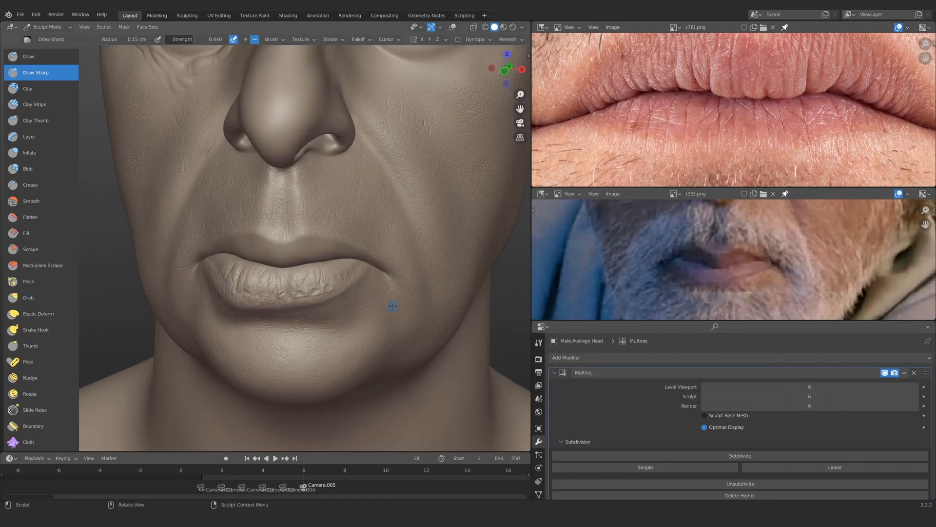
ctrl+middle_drag(268, 273, 299, 230)
key(g)
click(393, 40)
ctrl+middle_drag(313, 286, 315, 257)
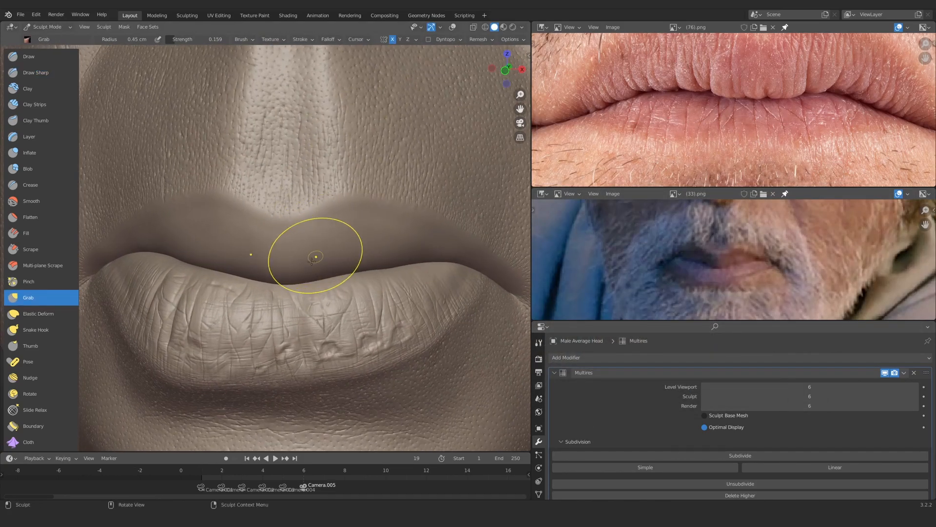
key(f)
click(337, 193)
drag(337, 193, 349, 188)
drag(424, 201, 437, 235)
ctrl+middle_drag(337, 223, 341, 242)
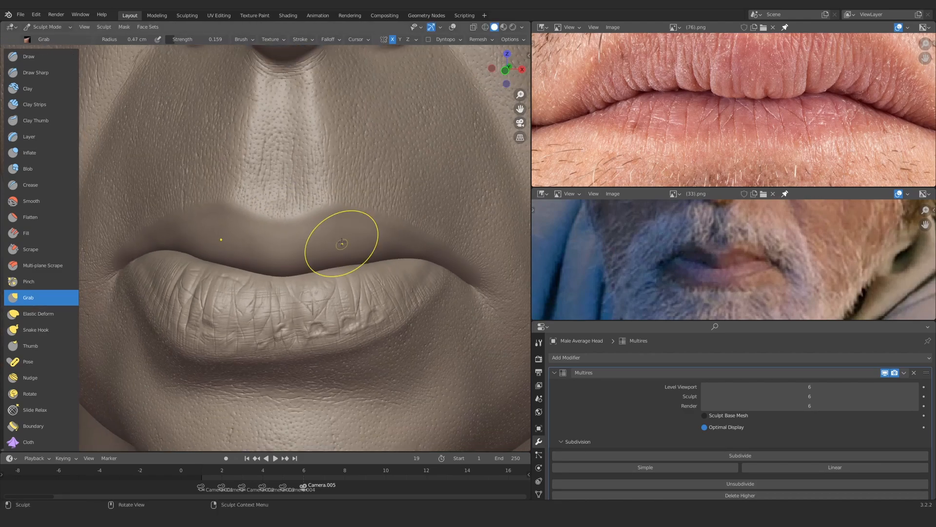
Carve creases into both sides of the upper lip with Draw Sharp at 0.12 cm radius and 0.440 strength, without symmetry
click(37, 72)
ctrl+alt+drag(312, 275, 327, 248)
alt+shift+drag(392, 267, 475, 254)
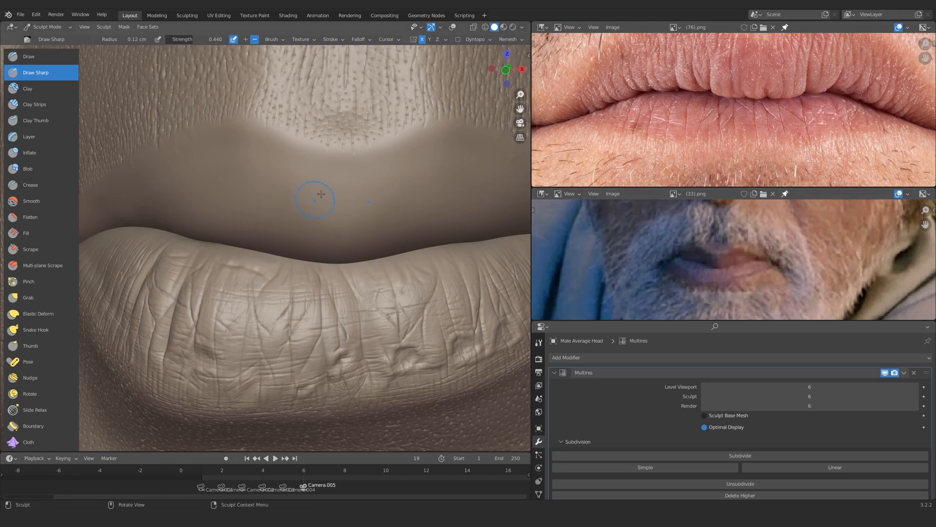
click(423, 39)
mouse_move(431, 181)
shift+middle_down()
mouse_move(346, 202)
mouse_move(348, 194)
shift+middle_up()
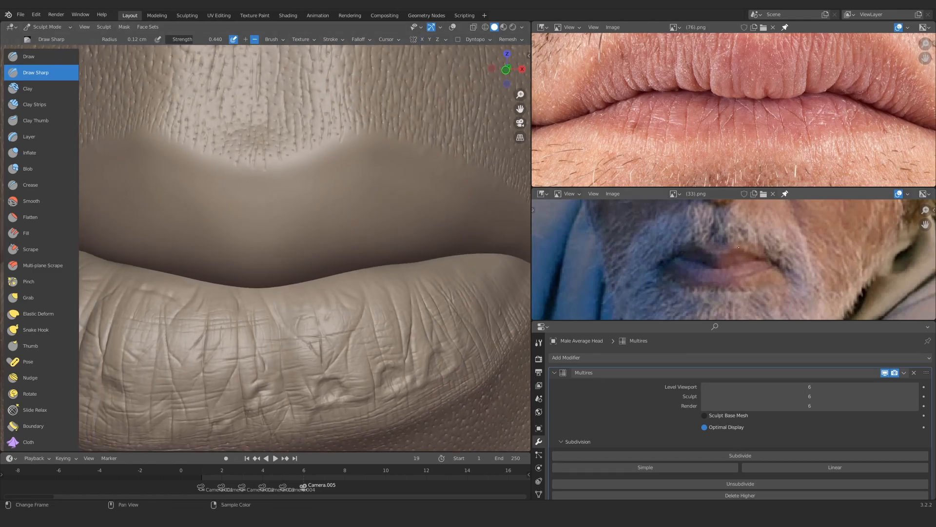
drag(355, 258, 362, 246)
alt+shift+drag(241, 237, 328, 246)
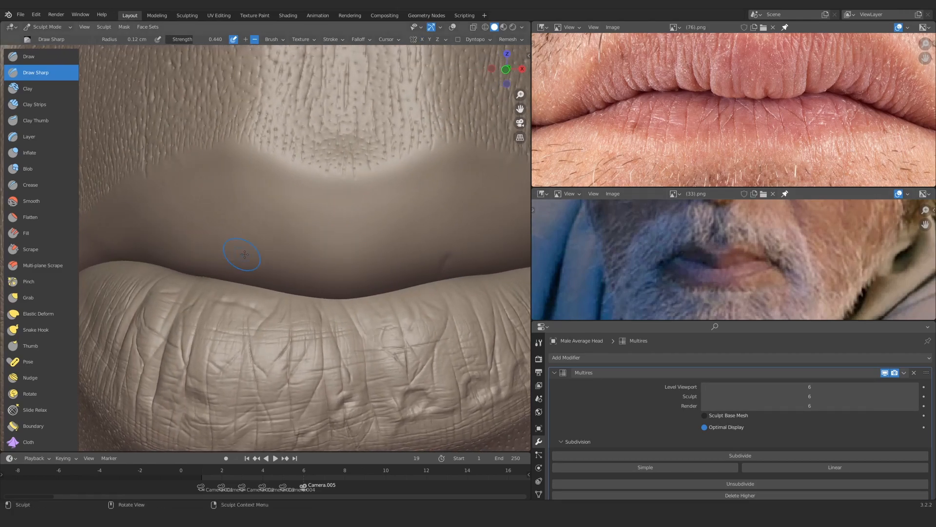
drag(251, 260, 237, 218)
mouse_move(263, 261)
alt+shift+mouse_down()
mouse_move(299, 259)
mouse_move(293, 230)
alt+shift+mouse_up()
Compare the upper lip's creases with the two reference images up close
mouse_move(490, 183)
ctrl+alt+mouse_down()
mouse_move(366, 226)
mouse_move(373, 183)
ctrl+alt+mouse_up()
ctrl+alt+drag(683, 278, 702, 234)
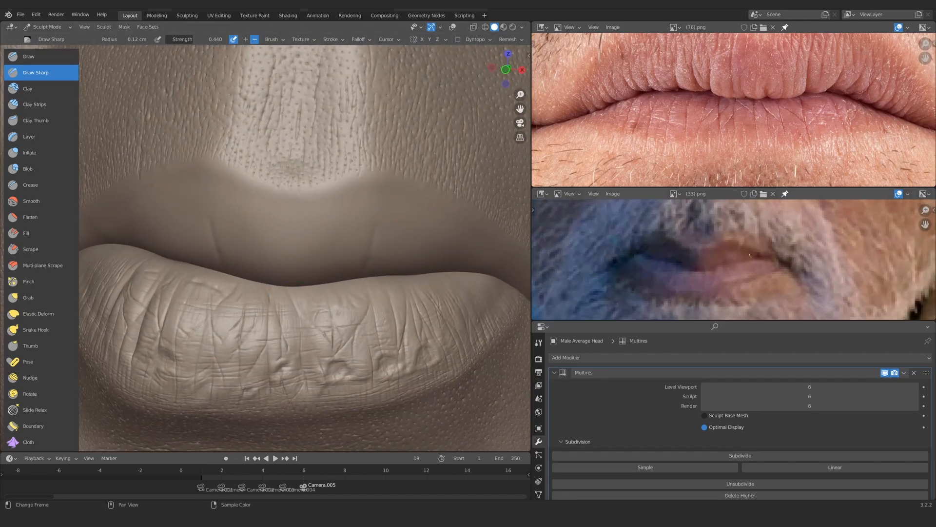
alt+drag(721, 97, 745, 121)
ctrl+alt+drag(758, 212, 759, 207)
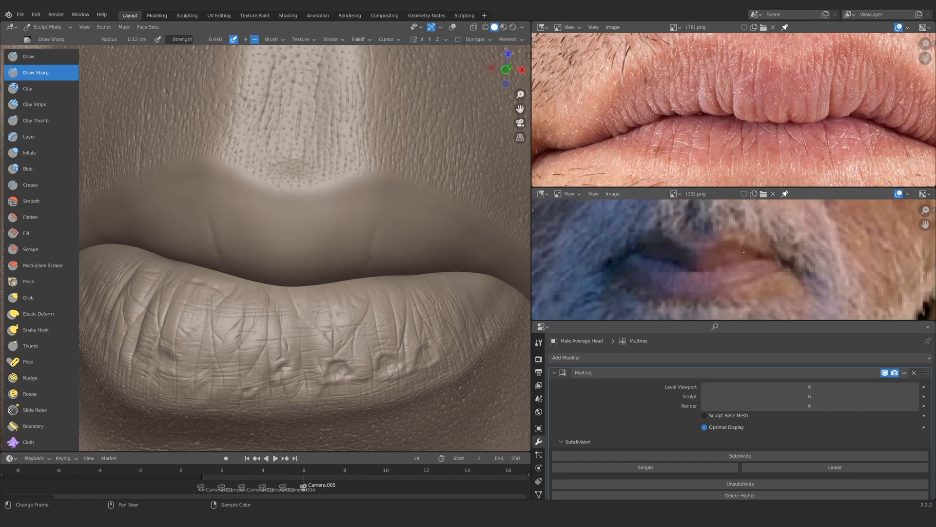
Sketch a temporary annotation over the upper lip in the lower reference image and remove it
middle_drag(871, 99, 789, 98)
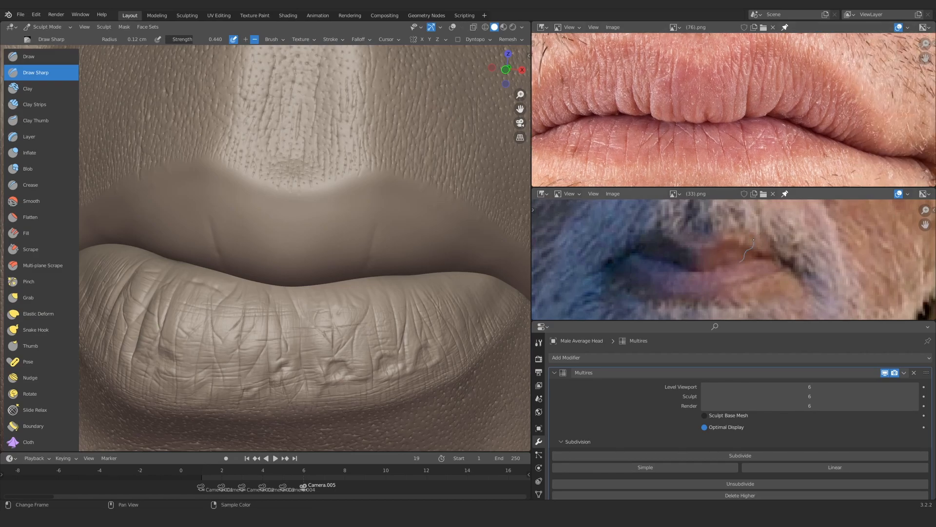
drag(727, 264, 735, 242)
key(n)
click(913, 291)
key(n)
Sculpt along the side of the upper lip with Draw Sharp at 0.69 cm radius and 0.220 strength, with X symmetry
ctrl+middle_drag(368, 178, 368, 229)
middle_drag(368, 229, 386, 215)
shift+middle_drag(253, 244, 302, 268)
mouse_move(292, 288)
ctrl+middle_down()
mouse_move(291, 251)
mouse_move(361, 217)
ctrl+middle_up()
key(f)
key(shift+f)
click(317, 222)
key(f)
click(306, 238)
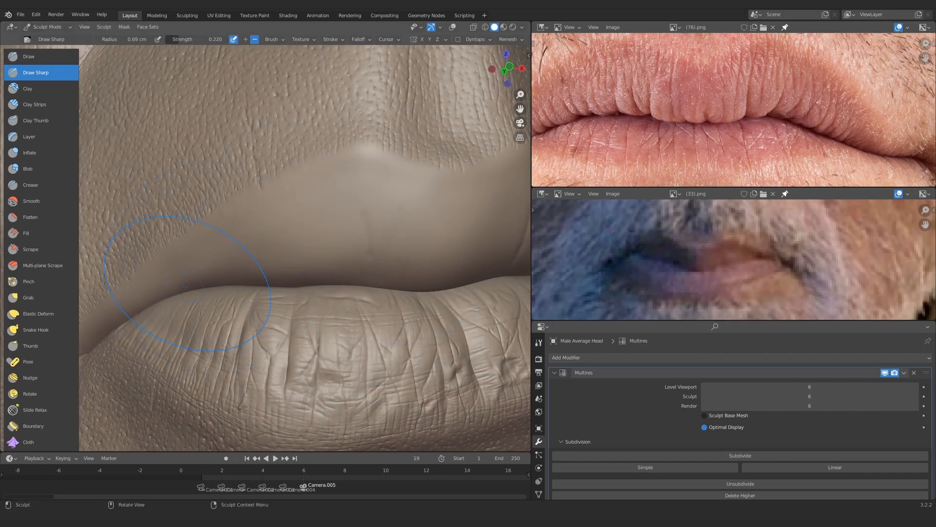
click(422, 39)
drag(184, 285, 183, 286)
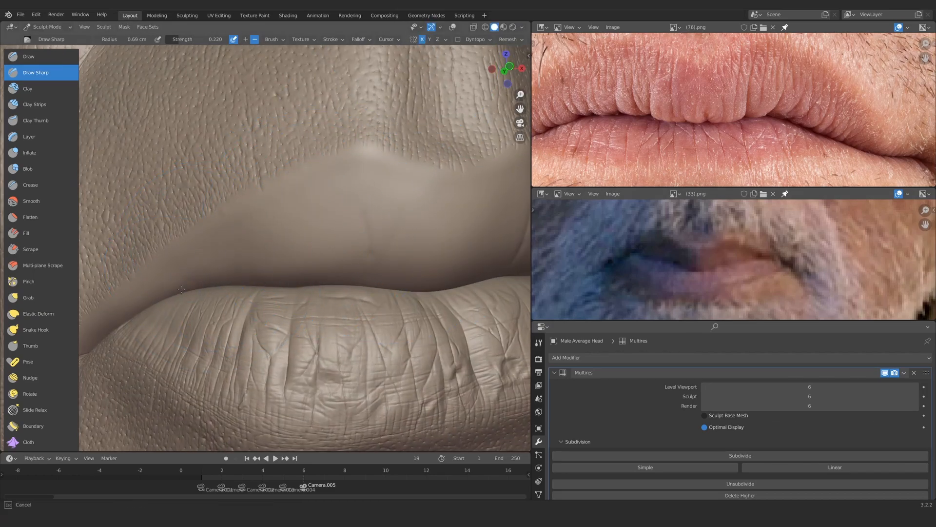
Carve the area beneath the upper lip's peaks with Draw Sharp at 0.22 cm radius, and switch to Smooth at 1.000 strength
mouse_move(298, 229)
middle_down()
mouse_move(260, 273)
mouse_move(341, 235)
middle_up()
key(f)
click(332, 232)
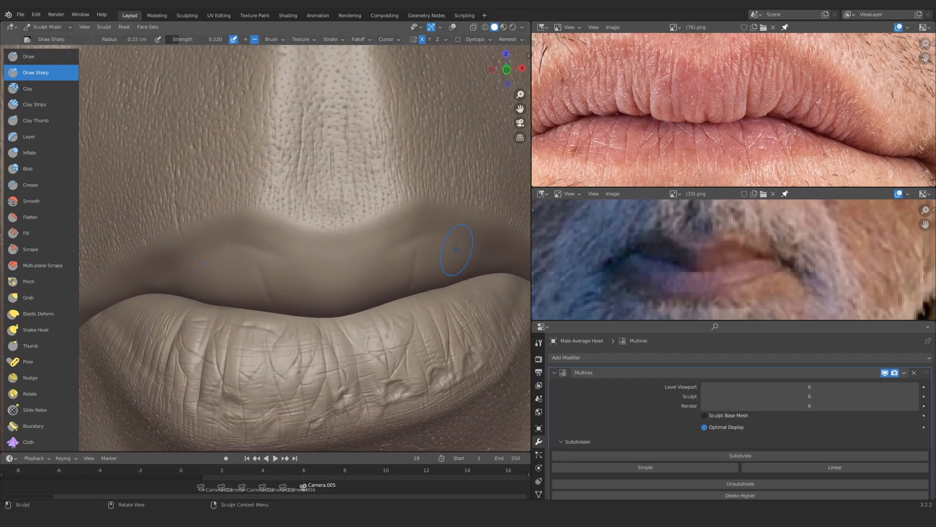
drag(414, 232, 419, 250)
middle_drag(419, 249, 344, 249)
key(f)
click(345, 249)
mouse_move(345, 249)
mouse_down()
mouse_move(370, 248)
mouse_move(362, 235)
mouse_up()
click(41, 201)
scroll(337, 237, up, 1)
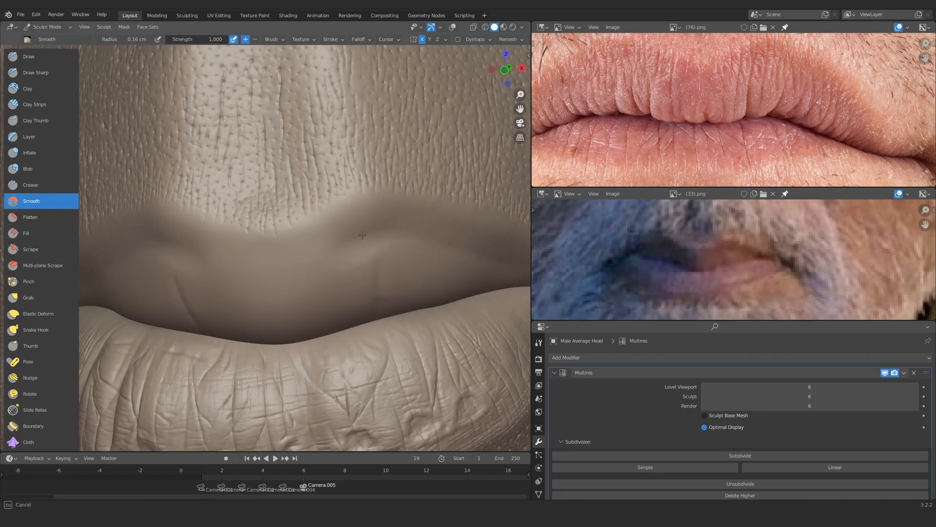
Compare the overall mouth shape with the lower reference image from the front and at an angle
scroll(357, 221, down, 9)
middle_drag(357, 221, 369, 223)
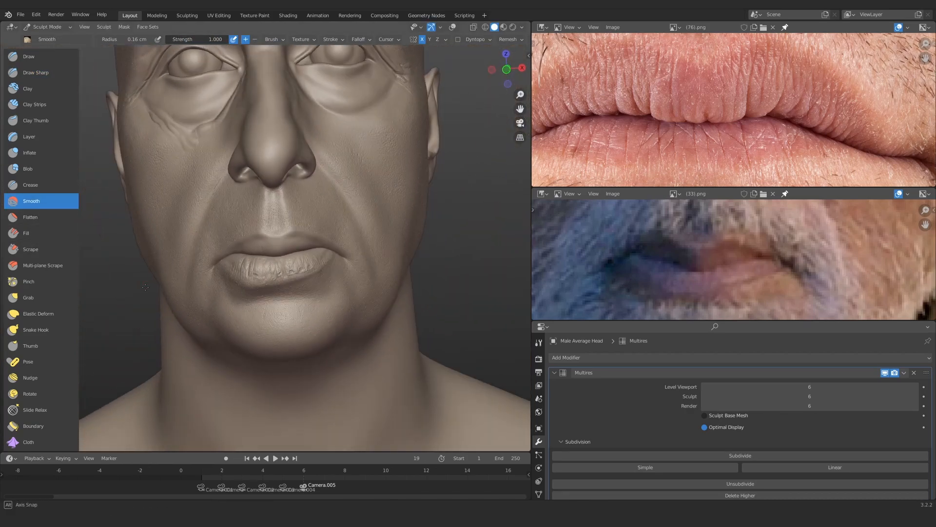
scroll(369, 222, up, 5)
scroll(715, 259, up, 1)
middle_drag(716, 259, 694, 279)
middle_drag(287, 266, 302, 266)
scroll(303, 266, up, 1)
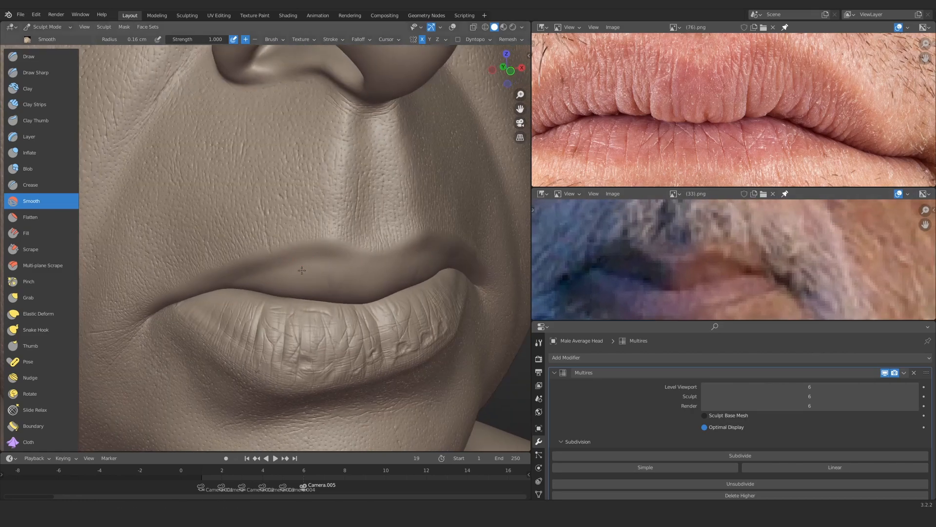
Set the Multires sculpt level to 4 and build up the upper lip's border with Clay Strips at 0.449 strength
click(810, 396)
key(Return)
scroll(366, 231, up, 2)
key(c)
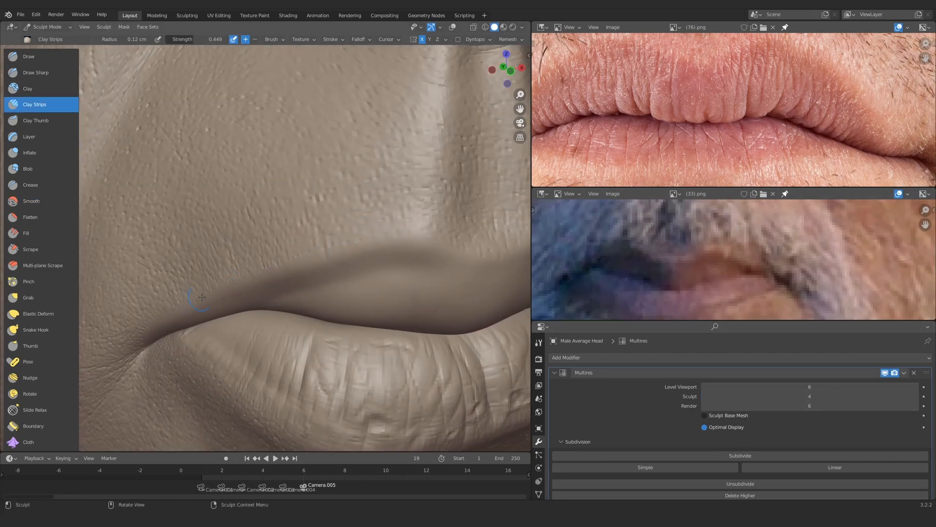
mouse_move(290, 263)
middle_down()
mouse_move(291, 277)
mouse_move(319, 302)
mouse_move(351, 210)
mouse_move(353, 255)
middle_up()
middle_drag(372, 218, 308, 262)
middle_drag(324, 296, 376, 273)
ctrl+middle_drag(375, 243, 380, 293)
mouse_move(729, 63)
middle_down()
mouse_move(763, 130)
mouse_move(783, 129)
middle_up()
mouse_move(399, 245)
alt+shift+mouse_down()
mouse_move(454, 207)
mouse_move(429, 190)
alt+shift+mouse_up()
mouse_move(429, 190)
alt+shift+mouse_down()
mouse_move(347, 215)
mouse_move(386, 230)
alt+shift+mouse_up()
Define the skin edge above the upper lip with Draw Sharp at 0.54 cm radius and 0.220 strength
click(36, 73)
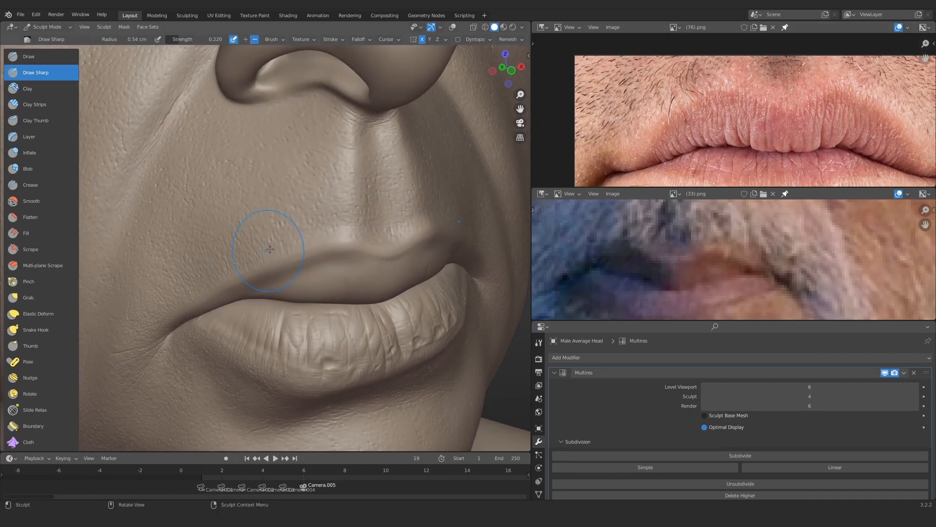
mouse_move(194, 287)
middle_down()
mouse_move(241, 236)
mouse_move(223, 238)
mouse_move(320, 217)
mouse_move(292, 215)
middle_up()
drag(293, 215, 259, 221)
middle_drag(259, 222, 269, 220)
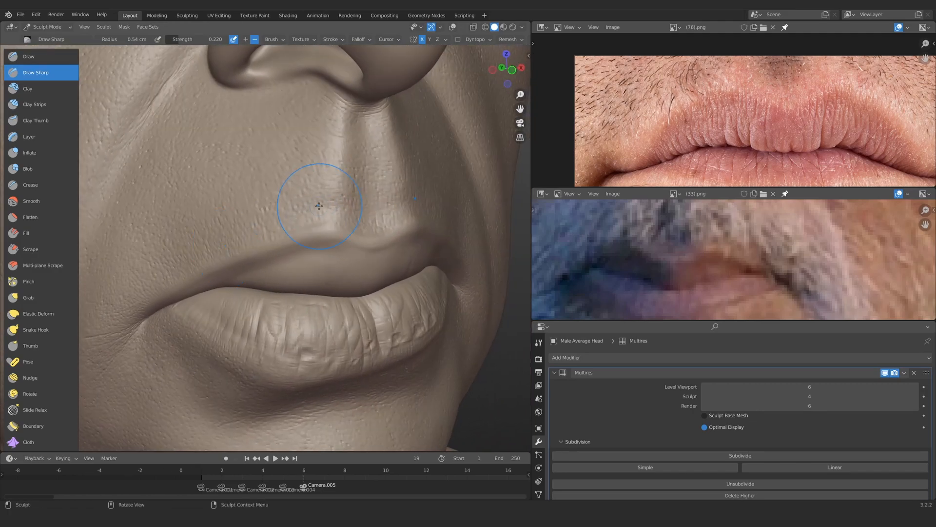
mouse_move(308, 212)
mouse_down()
mouse_move(263, 224)
mouse_move(360, 213)
mouse_up()
scroll(347, 205, down, 3)
mouse_move(346, 205)
middle_down()
mouse_move(365, 229)
mouse_move(345, 251)
middle_up()
scroll(345, 251, up, 2)
Set the Multires sculpt level to 3 and refine the upper lip's border with Draw Sharp at 0.38 cm radius
click(786, 398)
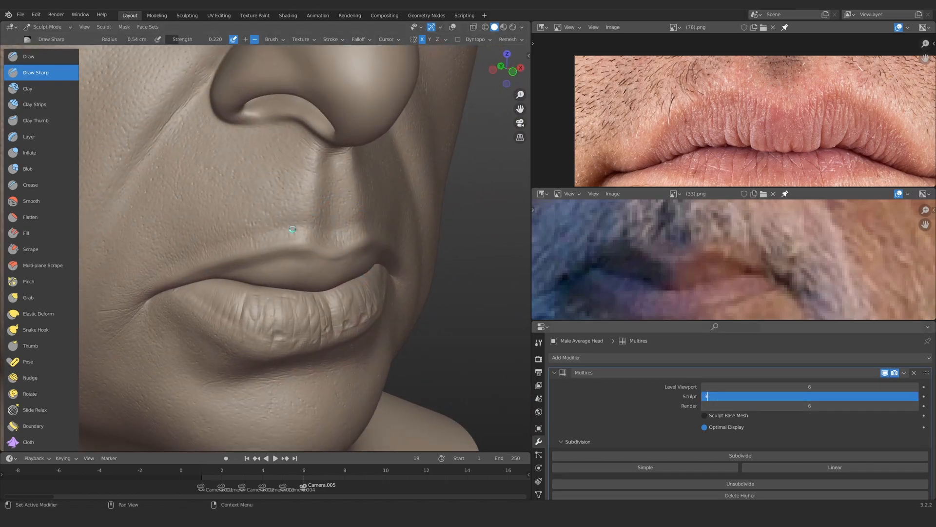
key(Return)
scroll(294, 227, up, 2)
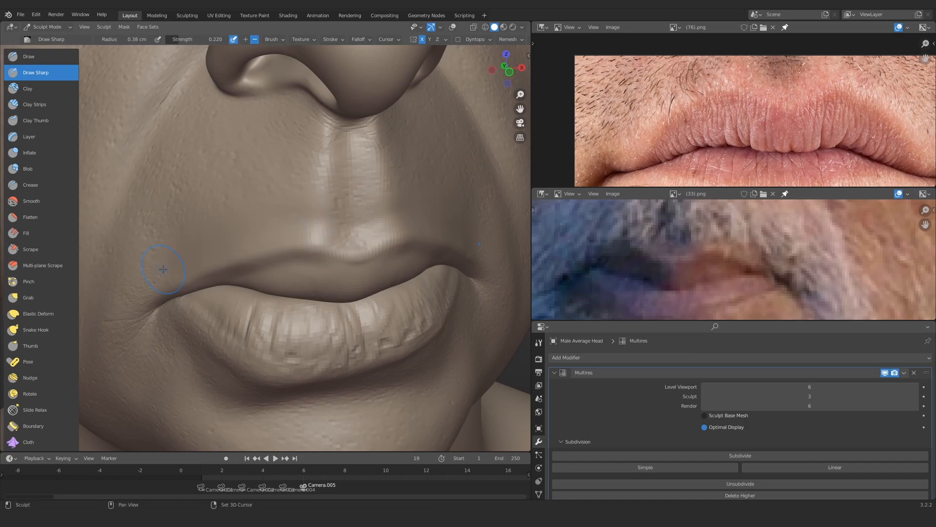
mouse_move(321, 199)
middle_down()
mouse_move(215, 275)
mouse_move(254, 293)
middle_up()
Check the lips at Multires sculpt level 5 and return to level 3
click(776, 397)
key(Return)
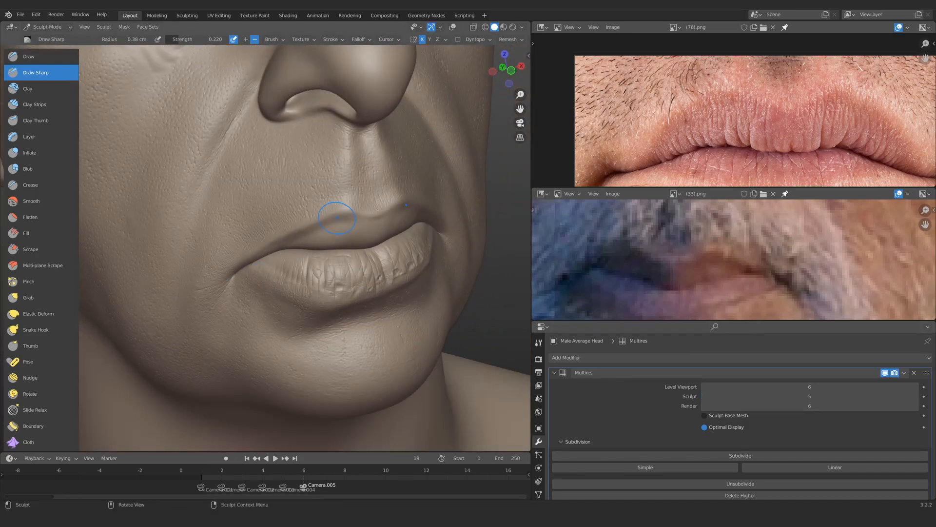
click(776, 396)
text(3)
key(Return)
Smooth around the mouth and build up the upper lip with Clay Strips at 0.22 cm radius and 0.449 strength
mouse_move(428, 192)
middle_down()
mouse_move(480, 190)
mouse_move(429, 192)
mouse_move(397, 261)
mouse_move(439, 244)
middle_up()
shift+drag(290, 290, 286, 293)
middle_drag(286, 293, 390, 258)
click(44, 104)
drag(368, 187, 384, 197)
mouse_move(385, 196)
middle_down()
mouse_move(337, 230)
mouse_move(354, 235)
mouse_move(390, 215)
middle_up()
key(f)
click(353, 206)
mouse_move(222, 260)
middle_down()
mouse_move(131, 220)
mouse_move(300, 196)
mouse_move(322, 181)
mouse_move(345, 226)
mouse_move(322, 209)
middle_up()
key(f)
click(311, 203)
mouse_move(321, 210)
middle_down()
mouse_move(286, 225)
mouse_move(356, 187)
middle_up()
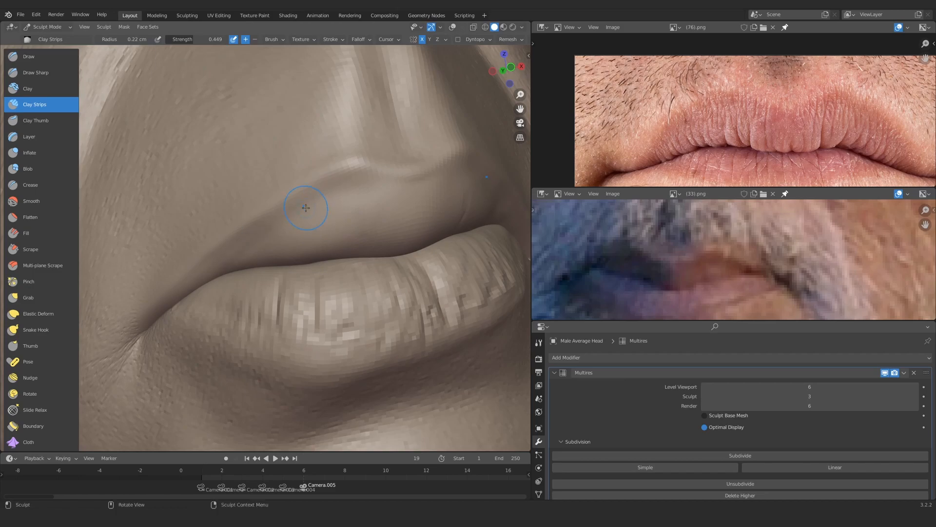
Soften the upper lip's surface and border with the Smooth brush at 0.22 cm radius, raising its strength above 0.149
key(shift+s)
scroll(225, 73, up, 2)
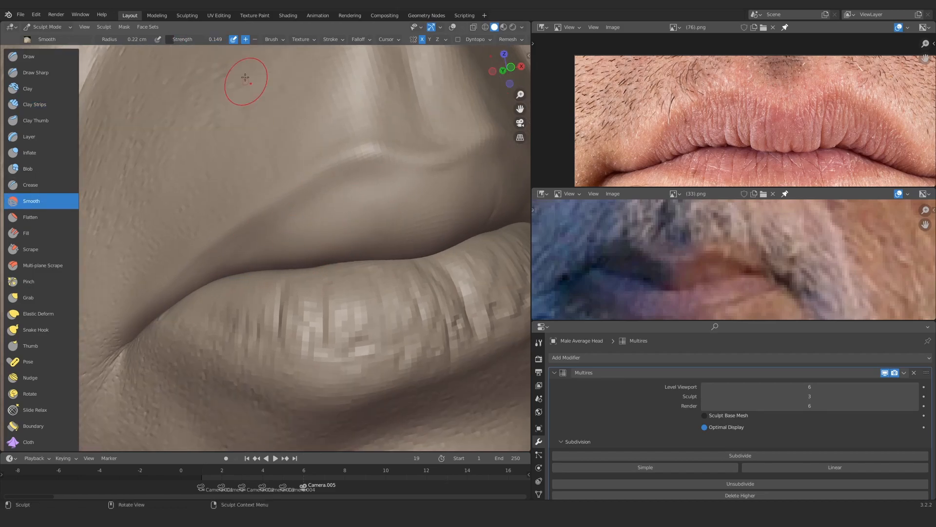
drag(208, 40, 215, 40)
mouse_move(269, 237)
ctrl+middle_down()
mouse_move(338, 224)
mouse_move(215, 234)
ctrl+middle_up()
mouse_move(363, 251)
middle_down()
mouse_move(434, 236)
mouse_move(341, 254)
middle_up()
mouse_move(274, 253)
ctrl+middle_down()
mouse_move(195, 254)
mouse_move(288, 258)
mouse_move(234, 247)
ctrl+middle_up()
ctrl+middle_drag(336, 244, 303, 236)
Hide the lower lip's face set and shape the upper lip's centre with Clay Strips at 0.23 cm radius, without symmetry
key(h)
click(35, 104)
mouse_move(219, 227)
ctrl+middle_down()
mouse_move(282, 219)
mouse_move(259, 187)
ctrl+middle_up()
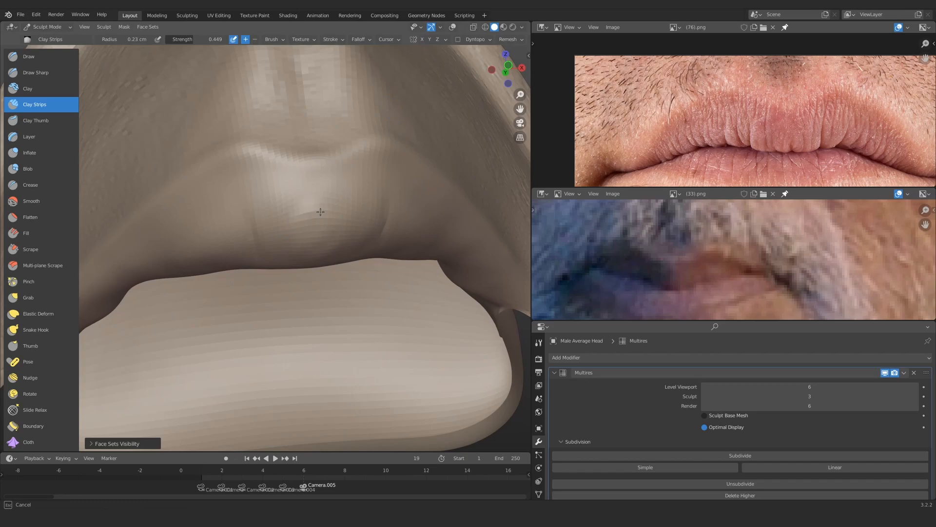
middle_drag(320, 212, 328, 225)
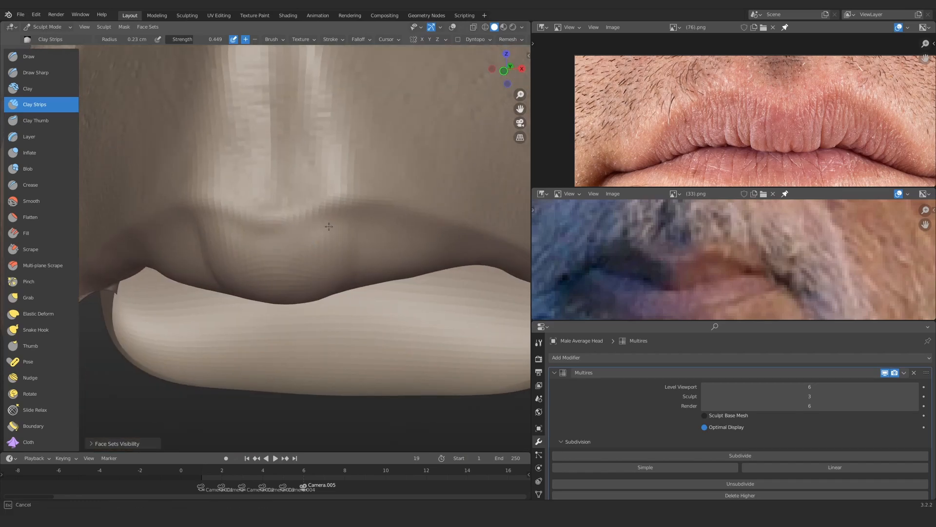
ctrl+middle_drag(250, 254, 247, 245)
mouse_move(309, 235)
middle_down()
mouse_move(338, 236)
mouse_move(317, 238)
middle_up()
Adjust the upper lip's central bulge from front and side with Grab at 0.35 cm radius and 0.159 strength
key(g)
drag(295, 232, 294, 234)
drag(302, 251, 297, 245)
middle_drag(313, 247, 145, 287)
drag(205, 258, 208, 254)
middle_drag(215, 254, 263, 249)
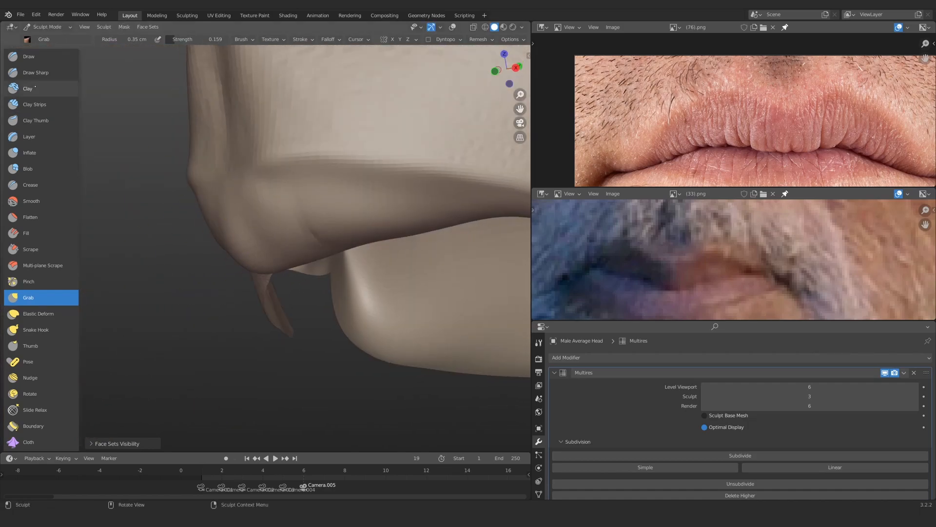
Add volume to the upper lip with Clay Strips at 0.26 cm radius and 0.539 strength
click(40, 103)
mouse_move(238, 207)
middle_down()
mouse_move(298, 207)
mouse_move(303, 194)
mouse_move(255, 201)
middle_up()
key(shift+f)
click(307, 234)
middle_drag(338, 190, 305, 189)
key(f)
click(271, 192)
drag(281, 196, 286, 205)
mouse_move(286, 205)
middle_down()
mouse_move(297, 217)
mouse_move(262, 228)
middle_up()
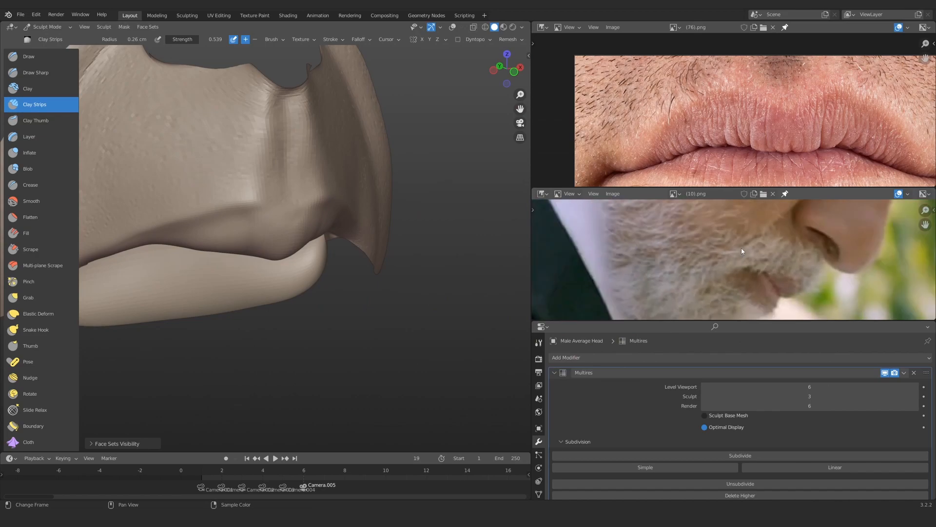
Compare the upper lip's profile with reference (10).png and adjust it with Grab at about 0.44 cm radius
scroll(734, 259, up, 3)
middle_drag(262, 228, 346, 206)
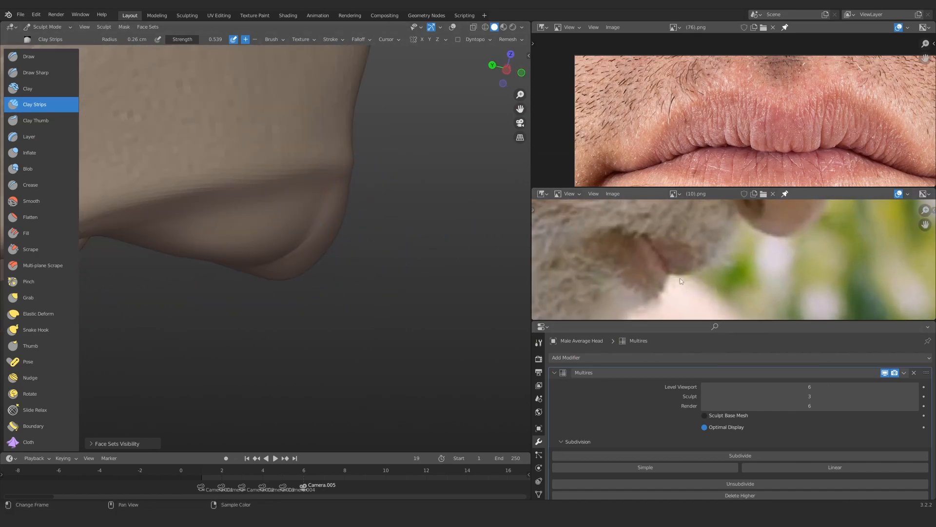
key(g)
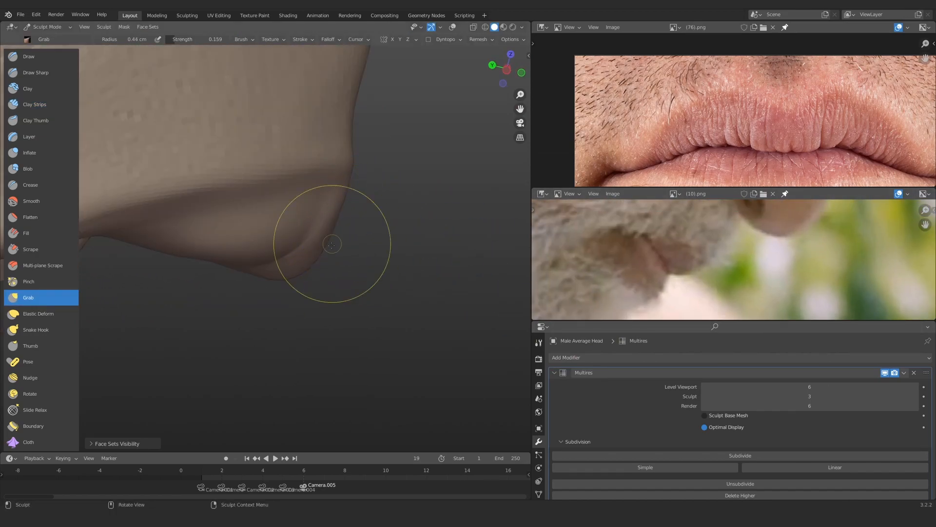
mouse_move(331, 245)
middle_down()
mouse_move(314, 260)
mouse_move(332, 222)
mouse_move(292, 216)
mouse_move(217, 272)
middle_up()
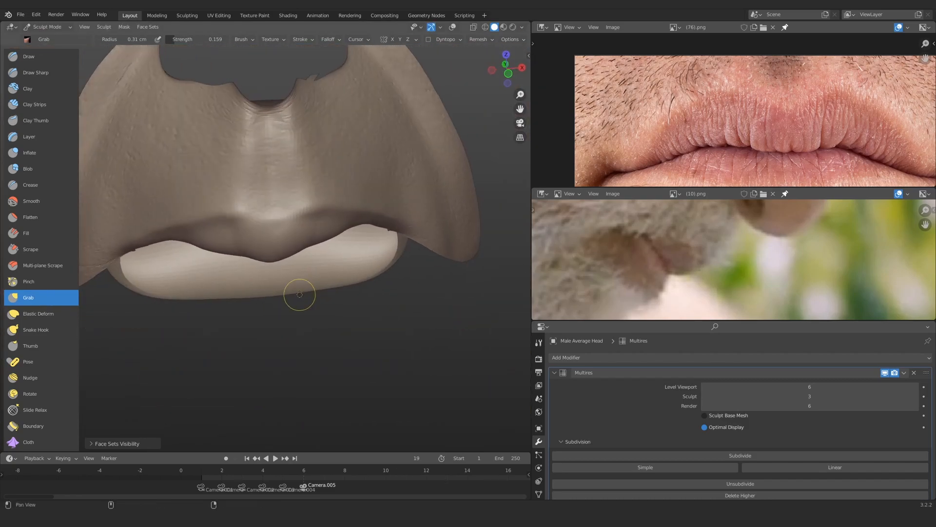
Reveal the hidden parts of the head and compare both lips with reference (20).png
key(alt+h)
ctrl+alt+drag(305, 291, 281, 260)
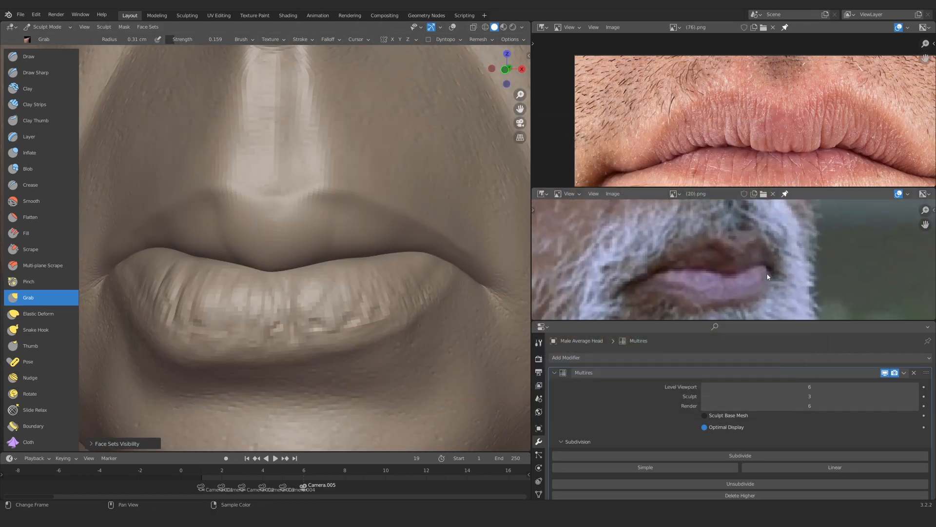
ctrl+middle_drag(276, 286, 276, 294)
ctrl+alt+drag(275, 294, 275, 309)
alt+drag(275, 309, 313, 272)
Fill out the upper lip with the Clay brush at 0.25 cm radius and 0.548 strength, without symmetry
click(48, 87)
ctrl+alt+drag(238, 235, 240, 224)
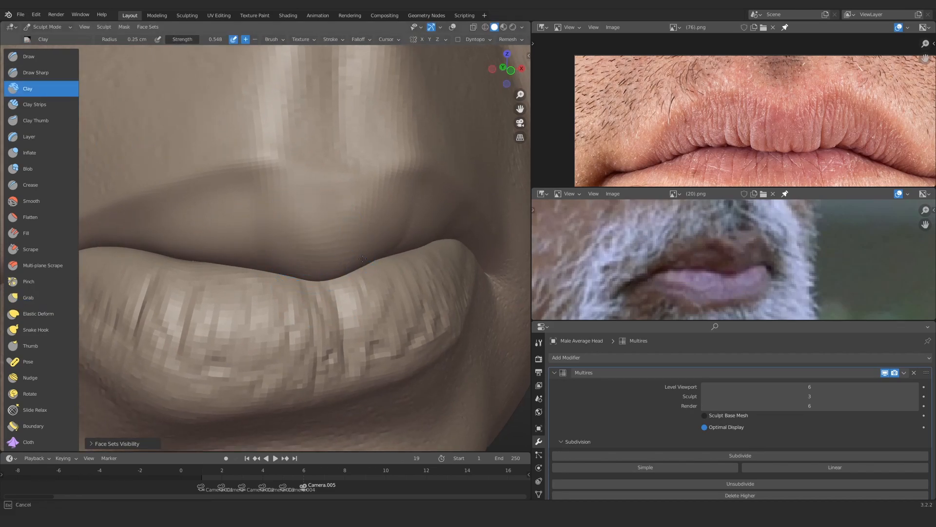
mouse_move(395, 264)
middle_down()
mouse_move(312, 264)
mouse_move(308, 204)
middle_up()
scroll(292, 219, down, 5)
scroll(276, 234, up, 4)
scroll(276, 235, up, 3)
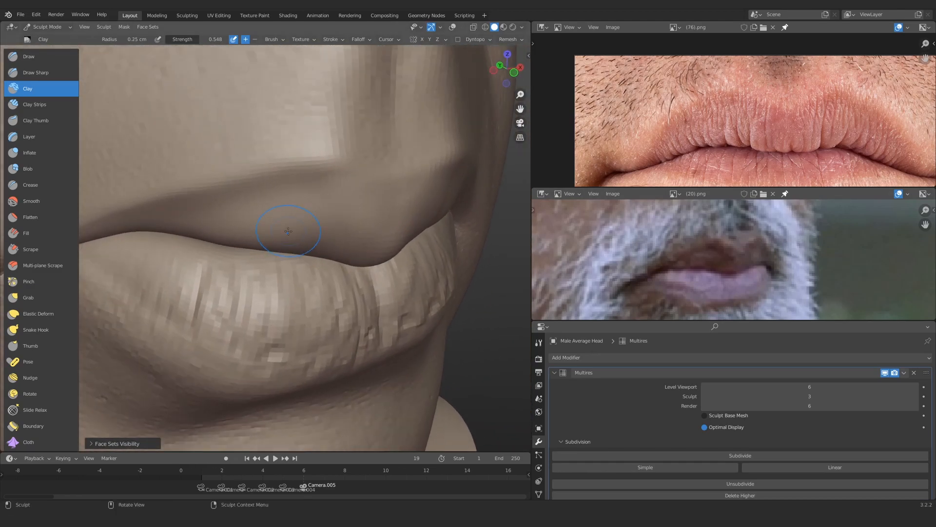
middle_drag(248, 241, 298, 191)
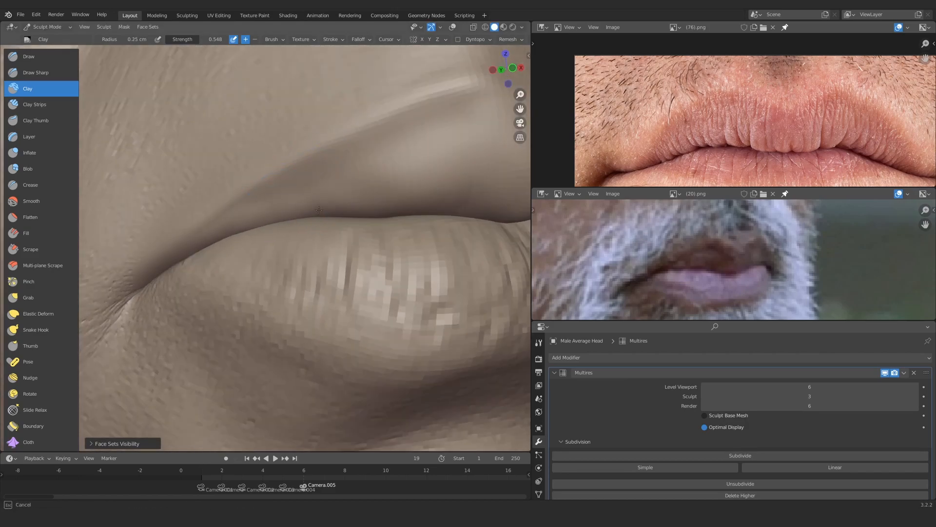
scroll(423, 168, down, 4)
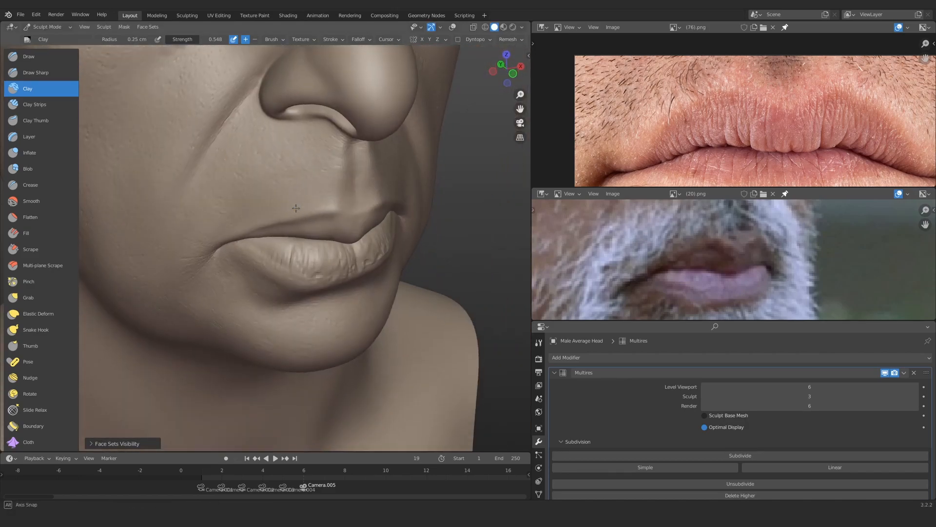
scroll(341, 205, up, 3)
Reshape the upper lip and the line between the lips with Grab at 0.159 strength, reducing the radius to 0.25 cm
key(g)
scroll(302, 238, up, 3)
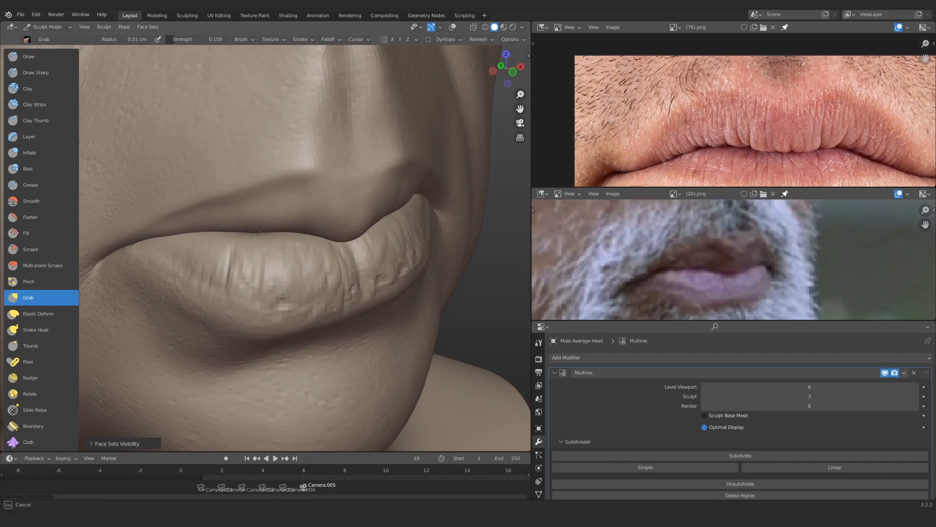
drag(257, 232, 260, 232)
mouse_move(261, 253)
middle_down()
mouse_move(280, 247)
mouse_move(253, 256)
mouse_move(260, 234)
middle_up()
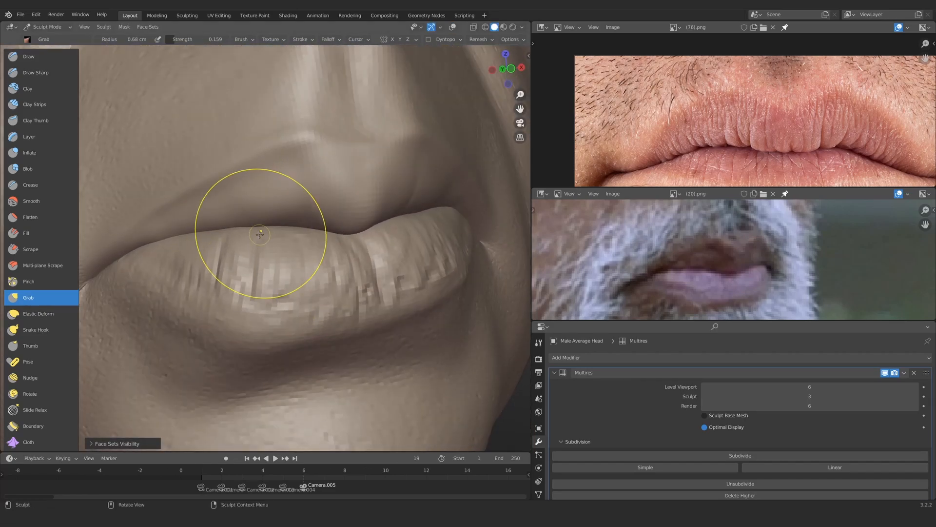
key(alt+shift+z)
key(alt+shift+z)
key(f)
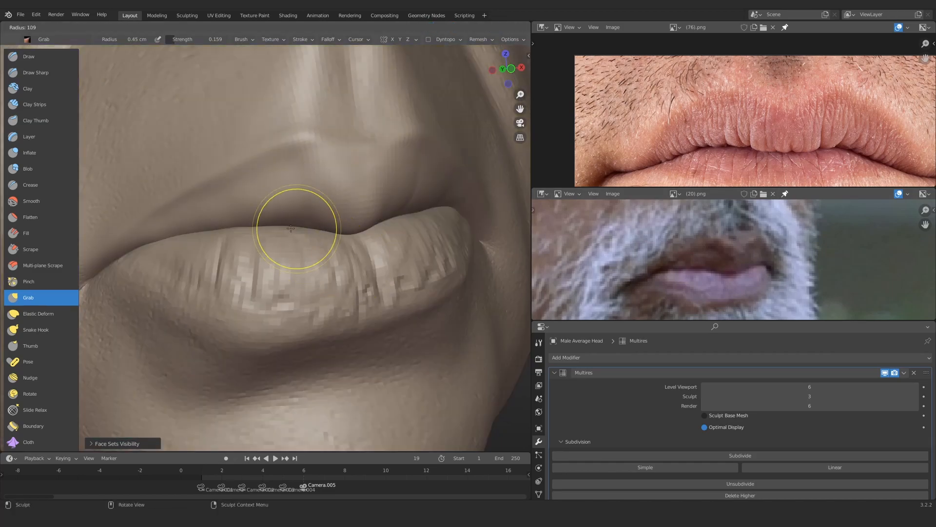
click(333, 228)
drag(241, 215, 248, 219)
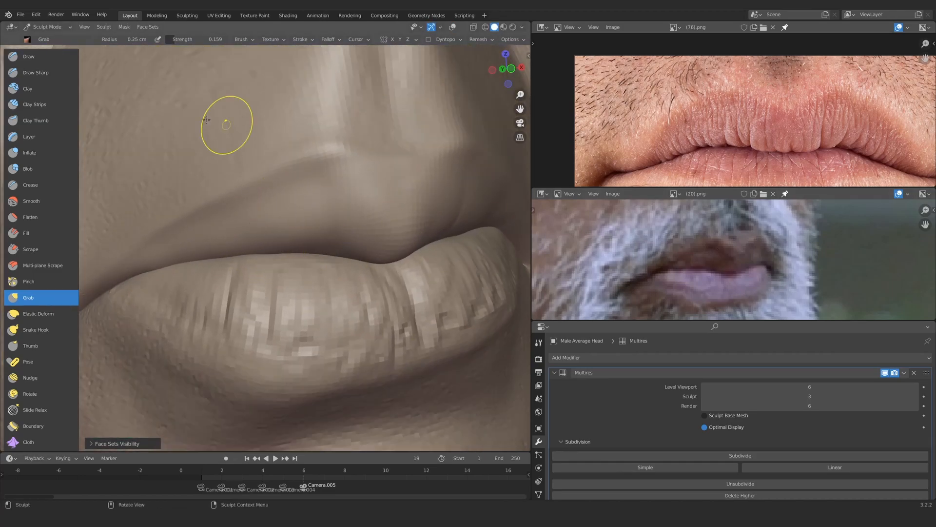
Carve a crease beneath the upper lip's border with Draw Sharp at 0.23 cm radius and 0.220 strength, with X symmetry
click(48, 73)
click(422, 40)
scroll(318, 184, up, 1)
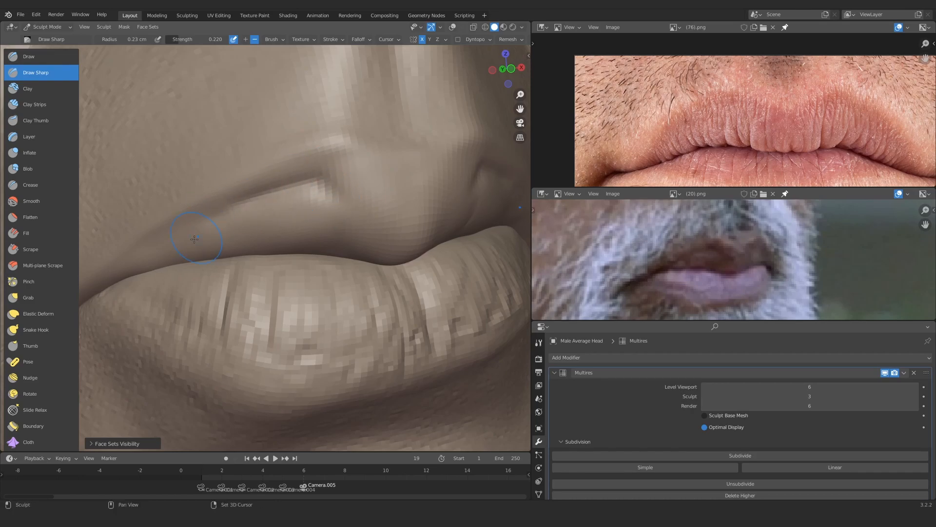
Build up the upper lip's underside with Clay at 0.25 cm radius while the lower lip is hidden, and reveal everything
click(27, 88)
mouse_move(323, 215)
middle_down()
mouse_move(355, 221)
mouse_move(355, 190)
mouse_move(278, 225)
mouse_move(266, 249)
mouse_move(334, 247)
mouse_move(271, 209)
mouse_move(229, 224)
middle_up()
scroll(277, 227, down, 5)
scroll(288, 235, up, 6)
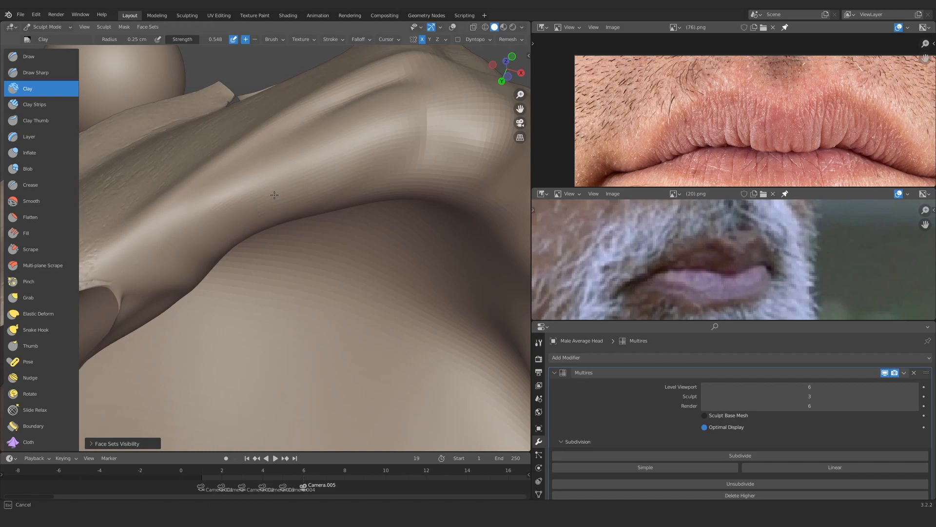
scroll(274, 196, down, 6)
mouse_move(274, 195)
alt+mouse_down()
mouse_move(311, 293)
mouse_move(313, 260)
mouse_move(317, 276)
alt+mouse_up()
key(alt+h)
Round out the upper lip's lower edge with Clay, raising the radius to 0.3 cm at 0.548 strength
scroll(311, 291, down, 5)
scroll(313, 261, up, 7)
scroll(309, 268, up, 3)
key(f)
click(316, 273)
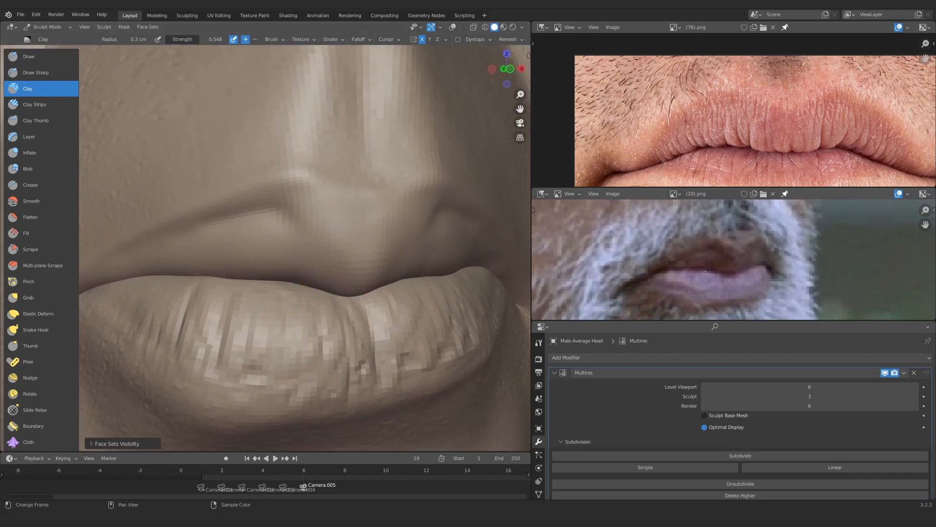
scroll(286, 276, up, 1)
Reshape the upper lip's profile and center with Grab at 0.28 cm radius and 0.159 strength, with X symmetry
key(g)
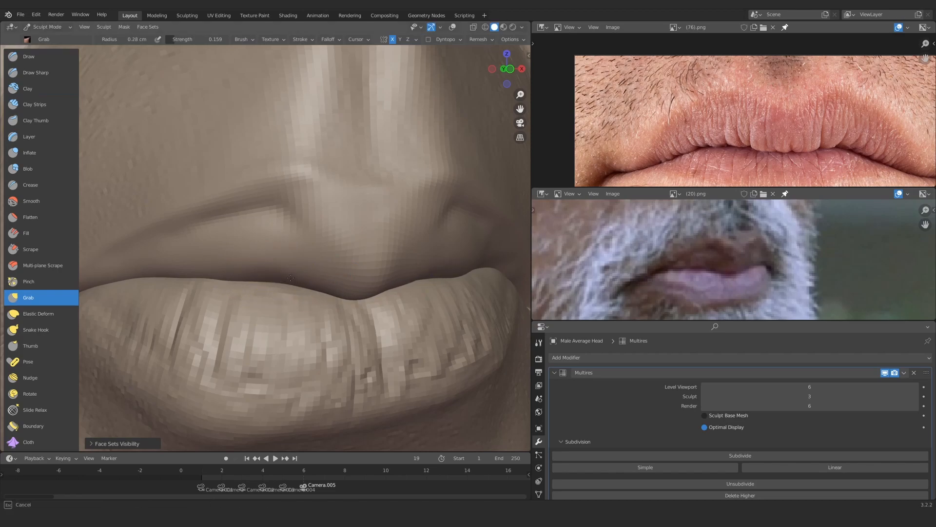
alt+drag(322, 275, 389, 240)
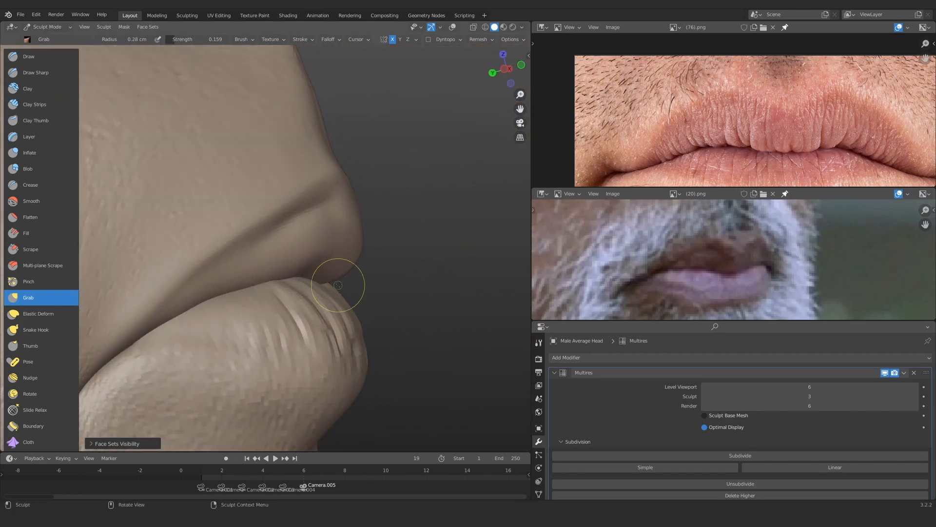
scroll(340, 283, up, 2)
key(f)
click(353, 261)
mouse_move(334, 283)
alt+mouse_down()
mouse_move(263, 261)
mouse_move(325, 272)
mouse_move(294, 268)
mouse_move(259, 221)
alt+mouse_up()
scroll(278, 266, up, 2)
Define the upper lip's border below the philtrum with Draw Sharp at 0.22 cm radius, without symmetry, and adjust its shape with Grab
key(d)
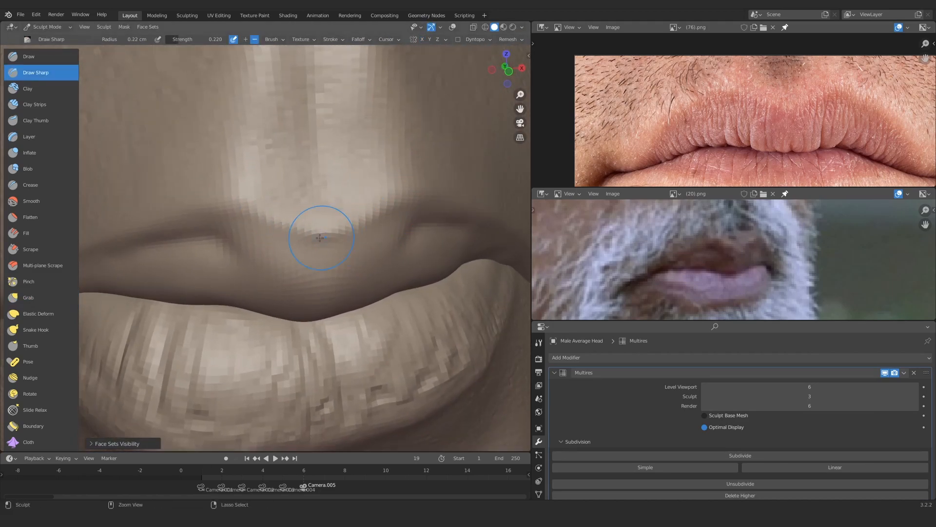
mouse_move(320, 236)
ctrl+alt+mouse_down()
mouse_move(307, 274)
mouse_move(294, 241)
mouse_move(286, 244)
ctrl+alt+mouse_up()
key(g)
mouse_move(286, 243)
ctrl+alt+mouse_down()
mouse_move(303, 269)
mouse_move(324, 246)
mouse_move(380, 258)
mouse_move(361, 182)
mouse_move(327, 279)
mouse_move(324, 255)
mouse_move(244, 225)
ctrl+alt+mouse_up()
Build up the upper lip's central bulge with Clay Strips at 0.23 cm radius and 0.539 strength, hiding and revealing the lower lip as needed
key(c)
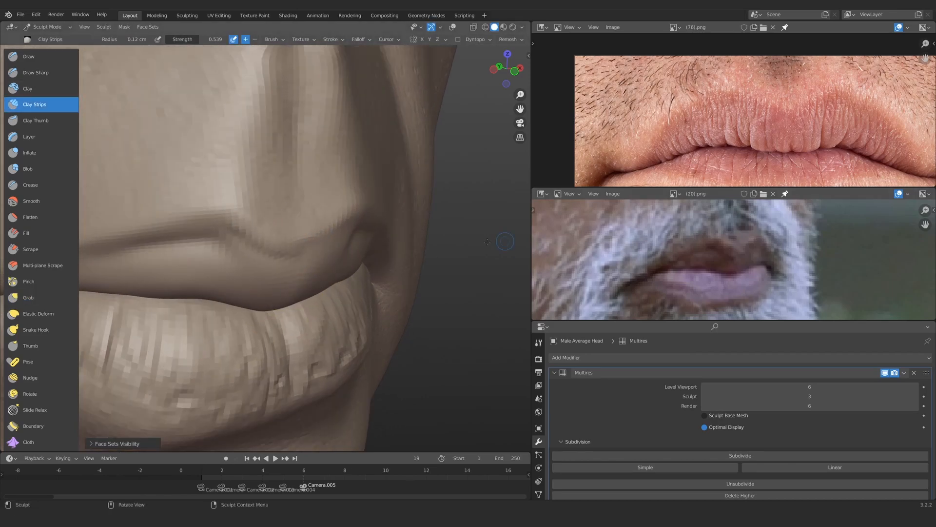
mouse_move(334, 246)
alt+mouse_down()
mouse_move(258, 242)
mouse_move(270, 273)
mouse_move(312, 221)
mouse_move(316, 272)
mouse_move(342, 312)
mouse_move(322, 313)
alt+mouse_up()
mouse_move(322, 313)
ctrl+alt+mouse_down()
mouse_move(327, 290)
mouse_move(303, 244)
mouse_move(321, 227)
ctrl+alt+mouse_up()
key(h)
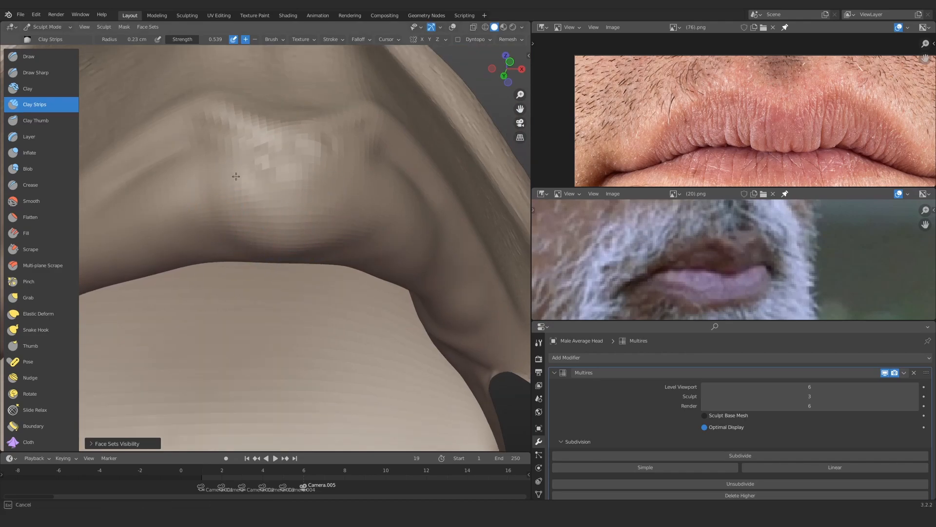
alt+drag(364, 200, 337, 231)
mouse_move(336, 232)
ctrl+alt+mouse_down()
mouse_move(299, 273)
mouse_move(274, 188)
mouse_move(293, 230)
mouse_move(371, 226)
mouse_move(328, 211)
mouse_move(425, 184)
mouse_move(341, 192)
ctrl+alt+mouse_up()
key(h)
mouse_move(341, 192)
ctrl+alt+mouse_down()
mouse_move(264, 200)
mouse_move(276, 240)
mouse_move(222, 197)
mouse_move(352, 216)
mouse_move(345, 199)
mouse_move(351, 217)
mouse_move(254, 178)
mouse_move(319, 223)
ctrl+alt+mouse_up()
key(h)
Adjust the upper lip's overall shape with Grab at 0.159 strength, reducing the radius from 0.9 to 0.36 cm
key(g)
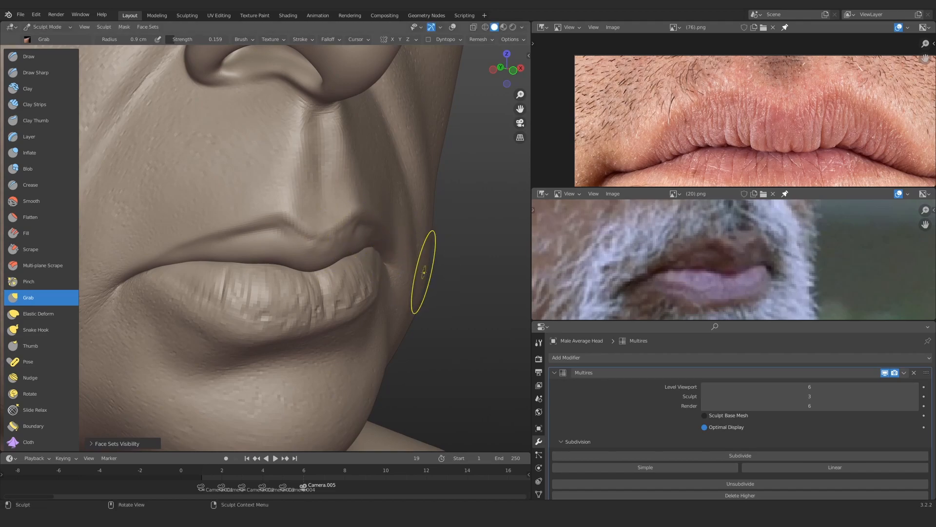
mouse_move(362, 184)
alt+mouse_down()
mouse_move(376, 235)
mouse_move(349, 255)
mouse_move(400, 245)
mouse_move(403, 252)
alt+mouse_up()
alt+drag(276, 252, 244, 246)
drag(421, 237, 429, 227)
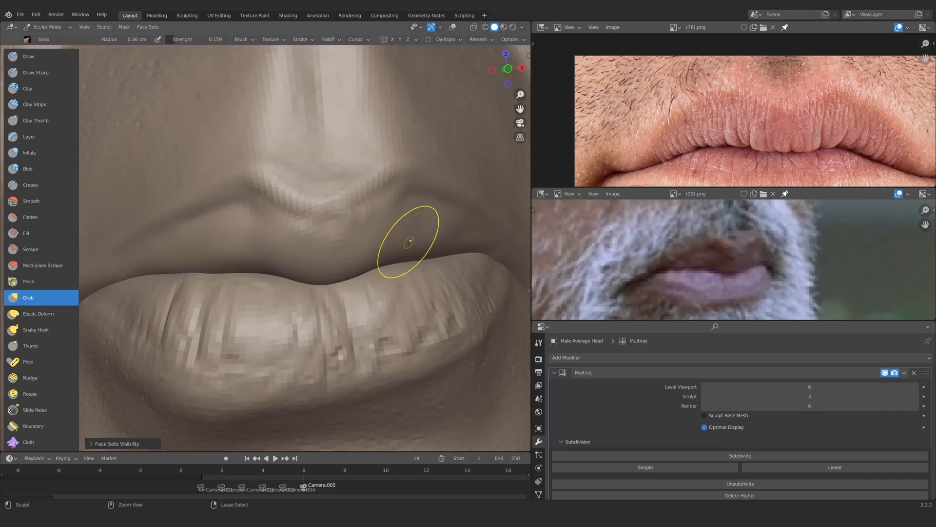
Add irregular volume around the upper lip's center with Clay Strips at 0.539 strength, without symmetry
key(c)
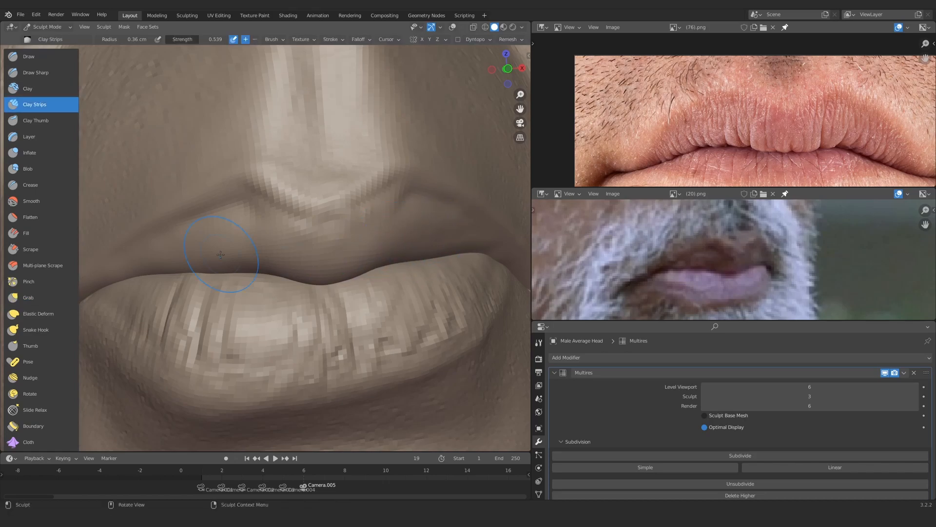
alt+drag(296, 208, 328, 212)
mouse_move(327, 213)
ctrl+alt+mouse_down()
mouse_move(317, 307)
mouse_move(302, 219)
ctrl+alt+mouse_up()
key(f)
Choose the Draw Sharp brush and raise the Multires sculpt level to 6
click(39, 73)
double_click(825, 397)
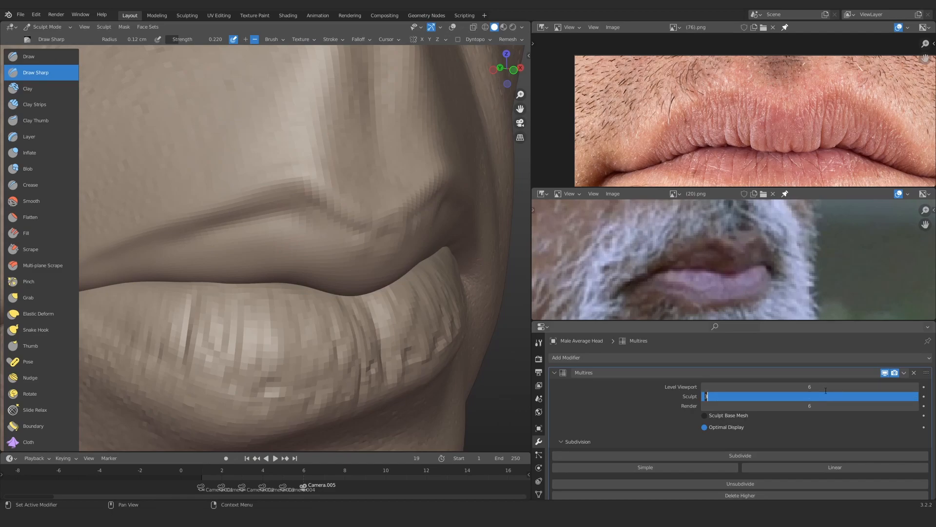
text(6)
key(Return)
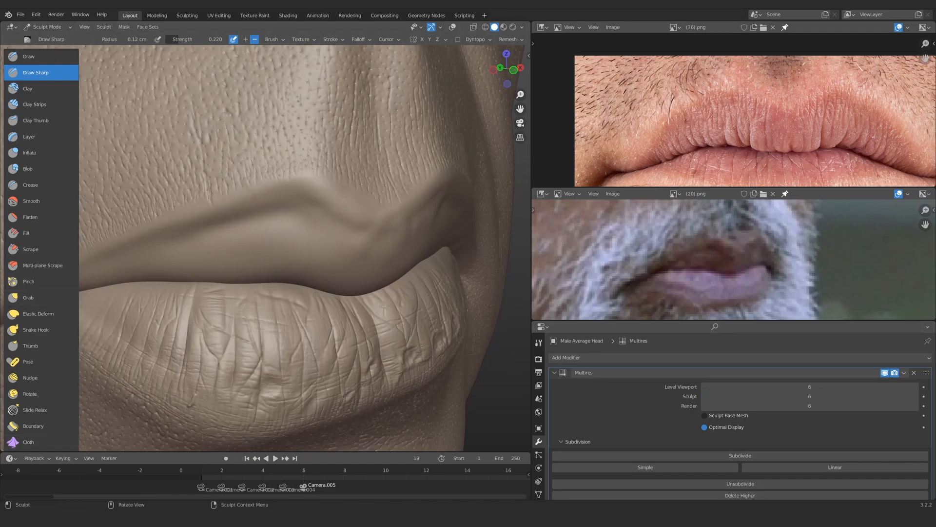
mouse_move(242, 234)
ctrl+alt+mouse_down()
mouse_move(236, 278)
mouse_move(229, 274)
ctrl+alt+mouse_up()
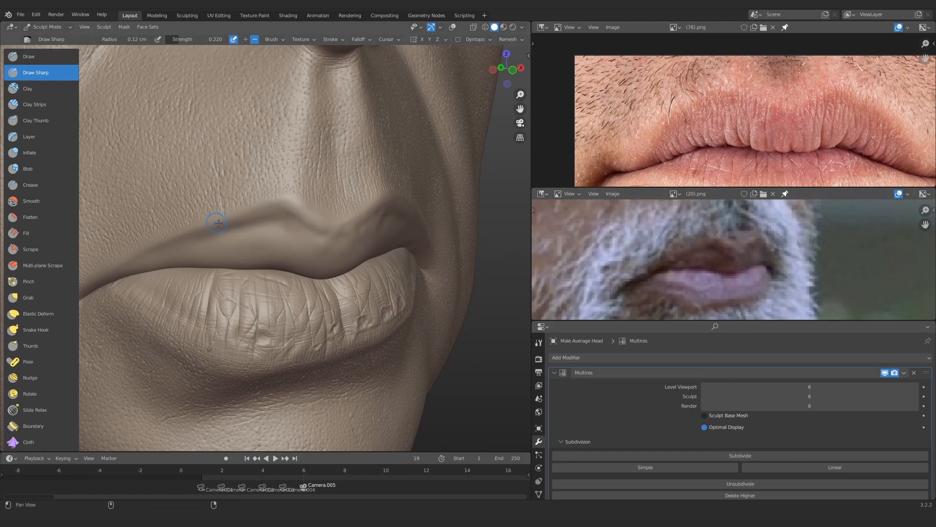
Examine the upper lip's border and mouth corner against the lower reference photo
scroll(218, 223, up, 4)
scroll(645, 252, up, 1)
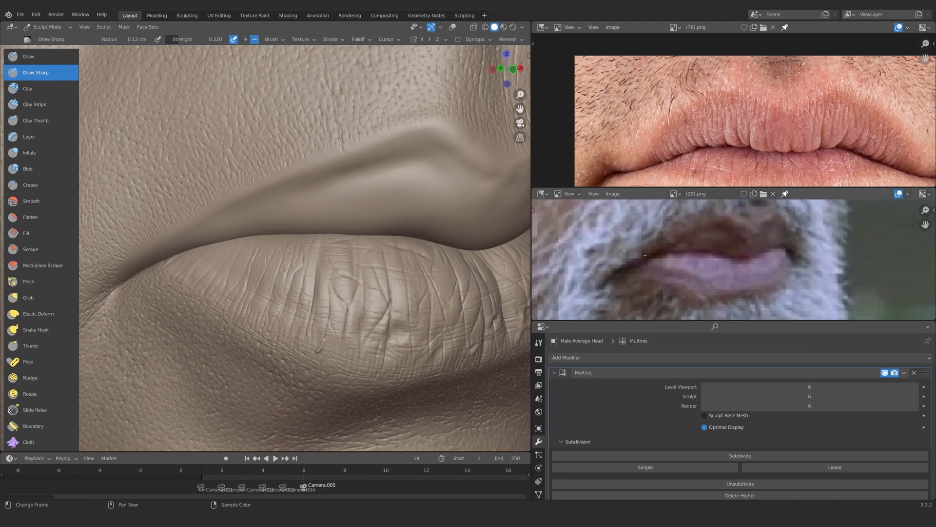
middle_drag(222, 217, 213, 208)
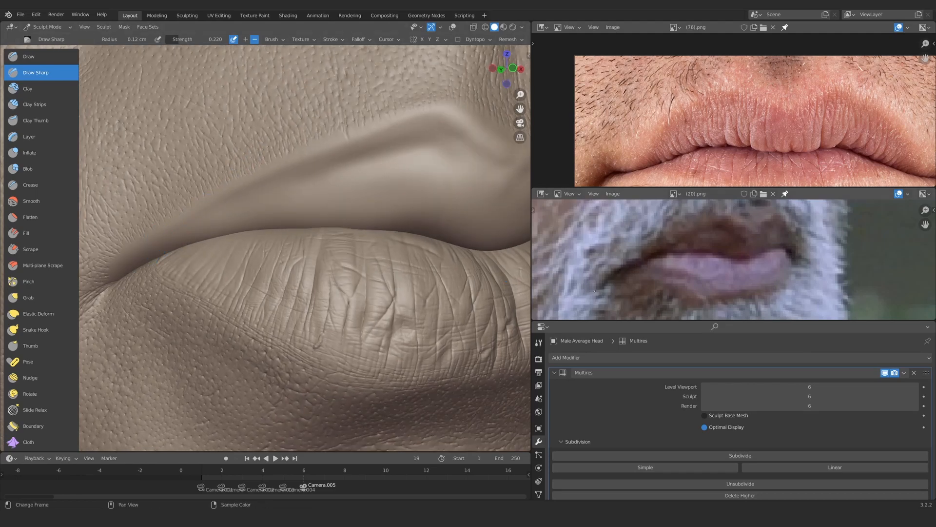
scroll(302, 219, down, 8)
mouse_move(302, 220)
middle_down()
mouse_move(341, 219)
mouse_move(293, 217)
mouse_move(327, 220)
mouse_move(341, 199)
middle_up()
scroll(312, 219, up, 2)
scroll(327, 219, up, 2)
scroll(313, 203, up, 2)
scroll(283, 205, up, 2)
scroll(282, 205, down, 6)
mouse_move(770, 285)
middle_down()
mouse_move(740, 282)
mouse_move(741, 274)
middle_up()
middle_drag(302, 229, 263, 195)
scroll(258, 229, up, 7)
Set the Multires sculpt level to 4 and the Clay Strips tip roundness to 1.000
key(c)
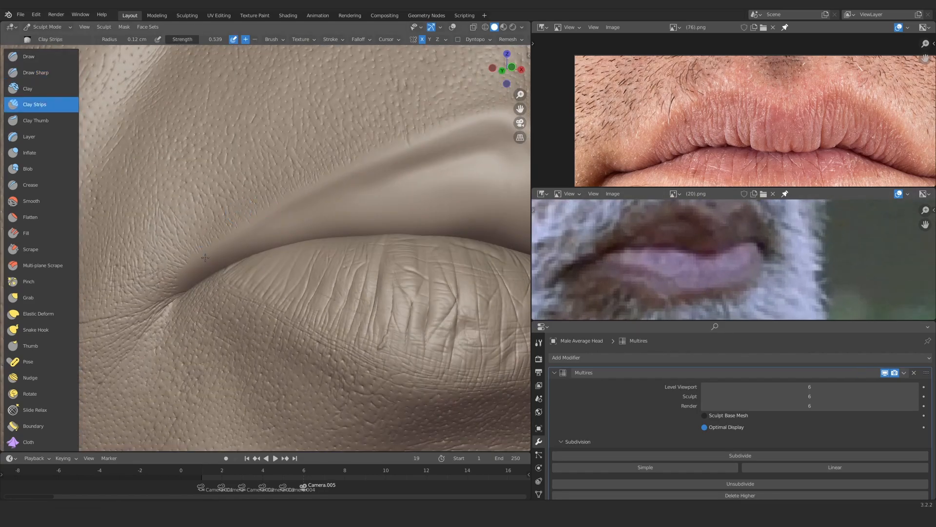
click(784, 396)
text(4)
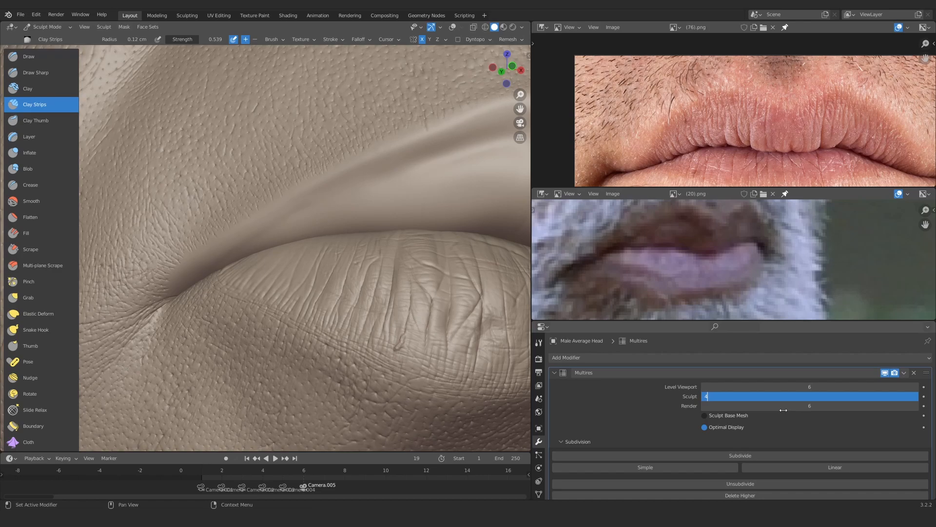
key(Return)
scroll(237, 219, up, 1)
click(538, 342)
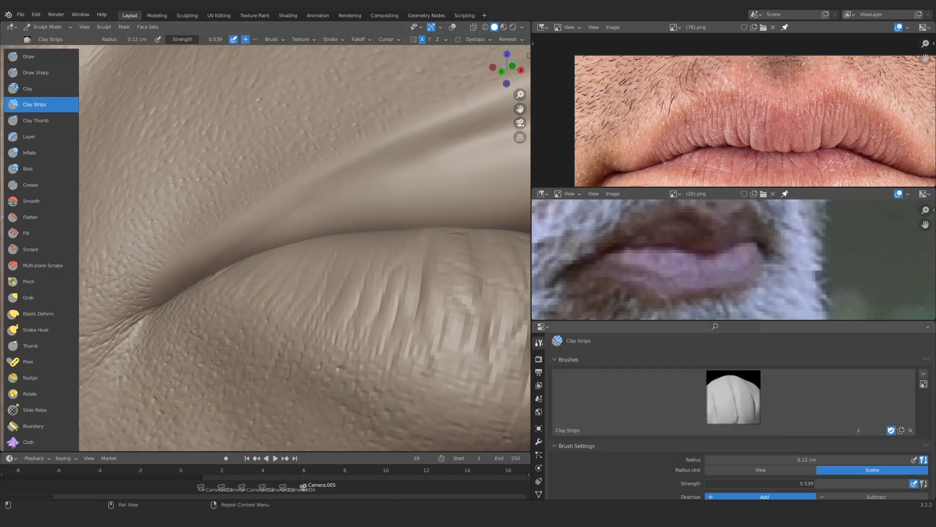
scroll(799, 424, down, 6)
drag(823, 451, 846, 454)
Build up the outer upper lip border with Clay Strips at 0.085 cm radius and 0.539 strength, with X symmetry
key(f)
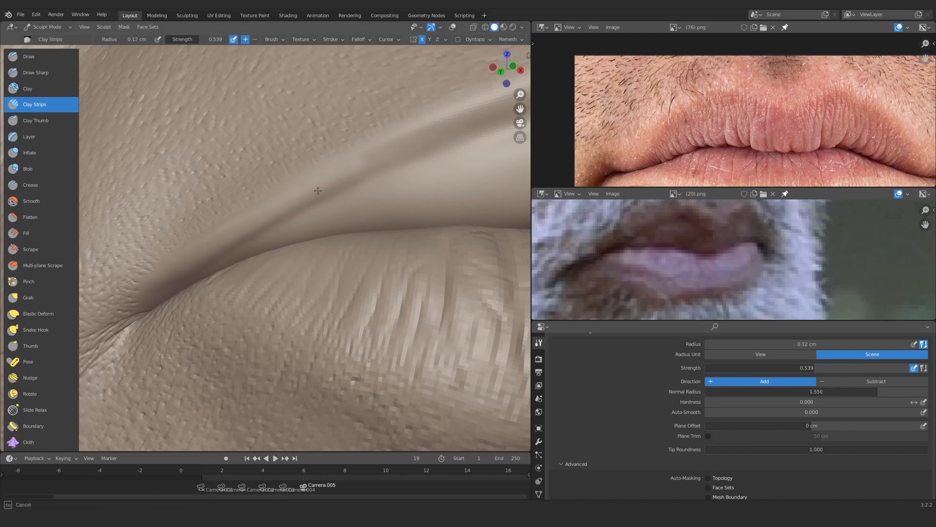
drag(210, 242, 230, 231)
scroll(303, 266, down, 5)
scroll(271, 234, up, 7)
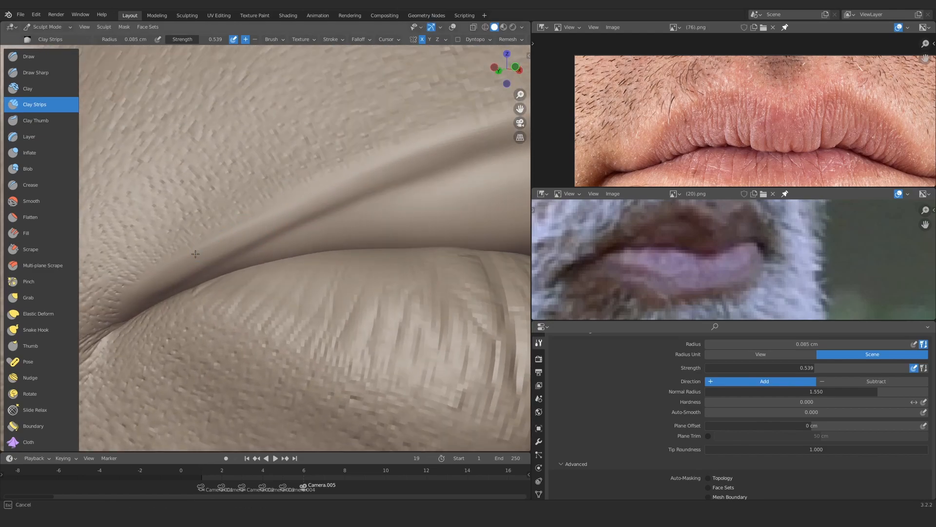
Thicken the ridge along the outer upper lip border with Draw at 0.426 strength, raising the radius to 0.19 cm
key(x)
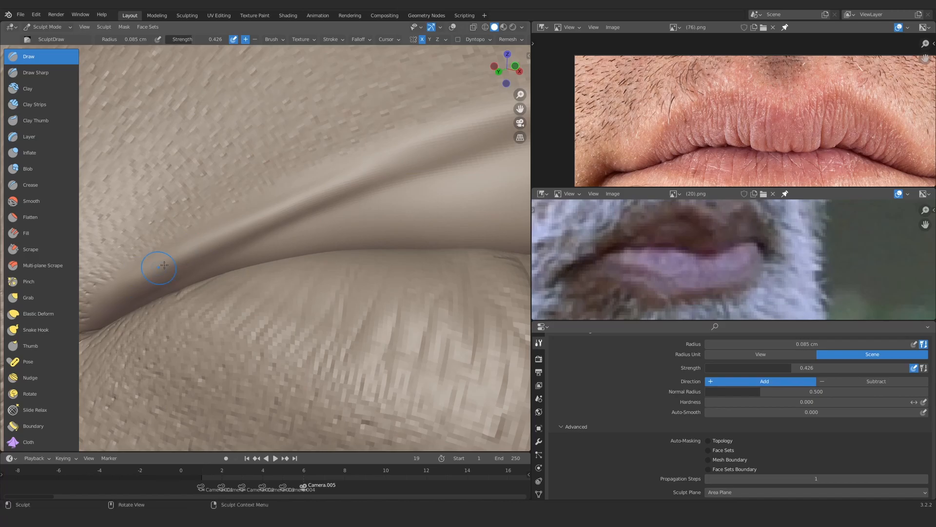
middle_drag(164, 265, 197, 251)
scroll(313, 199, down, 5)
mouse_move(293, 205)
middle_down()
mouse_move(257, 215)
mouse_move(278, 222)
mouse_move(224, 263)
middle_up()
scroll(283, 225, up, 2)
key(f)
scroll(288, 225, up, 3)
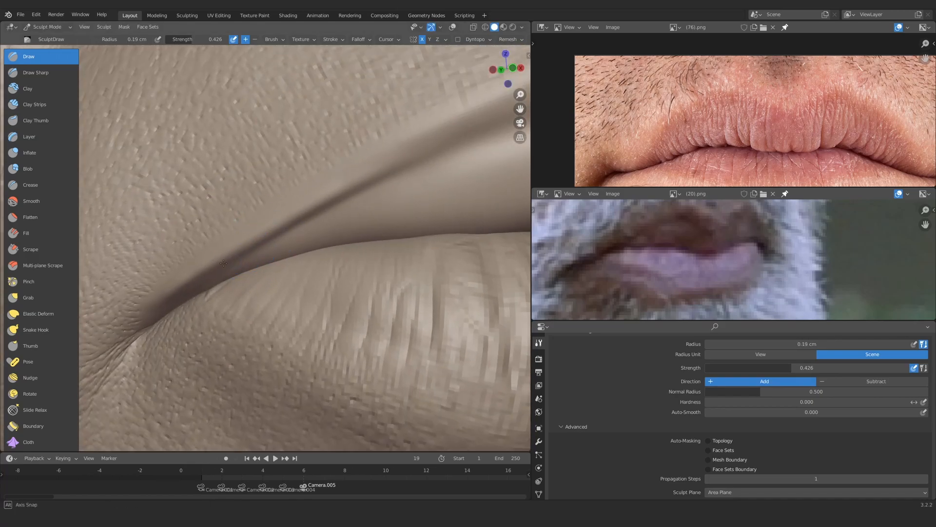
alt+drag(223, 263, 234, 256)
key(f)
mouse_move(274, 219)
ctrl+alt+mouse_down()
mouse_move(283, 302)
mouse_move(312, 181)
mouse_move(287, 207)
ctrl+alt+mouse_up()
Refine the upper lip border from the mouth corner inward with Clay Strips at 0.1 to 0.11 cm radius and 0.539 strength
key(c)
ctrl+alt+drag(285, 234, 280, 202)
key(c)
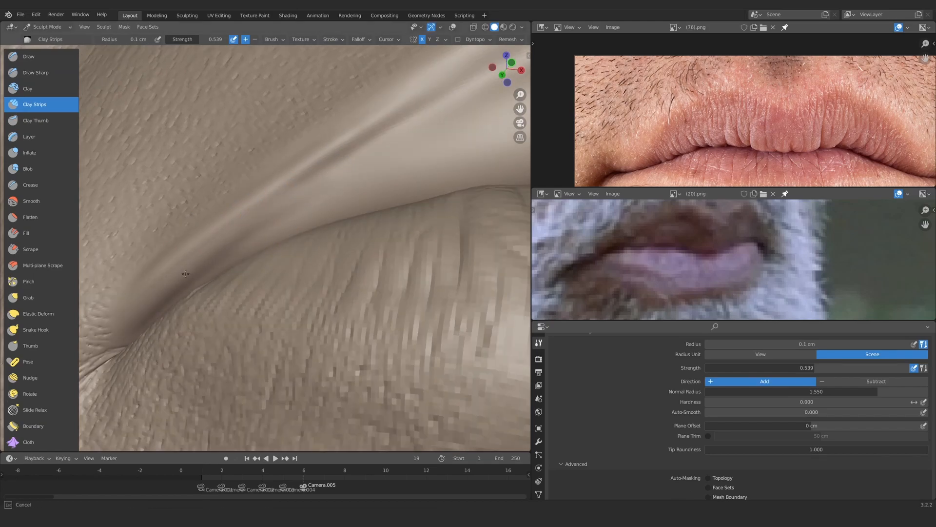
ctrl+alt+drag(197, 270, 205, 312)
mouse_move(302, 230)
alt+mouse_down()
mouse_move(316, 266)
mouse_move(269, 303)
mouse_move(313, 202)
alt+mouse_up()
key(shift+alt+z)
key(shift+alt+z)
mouse_move(313, 203)
alt+shift+mouse_down()
mouse_move(293, 273)
mouse_move(273, 229)
alt+shift+mouse_up()
key(f)
click(255, 212)
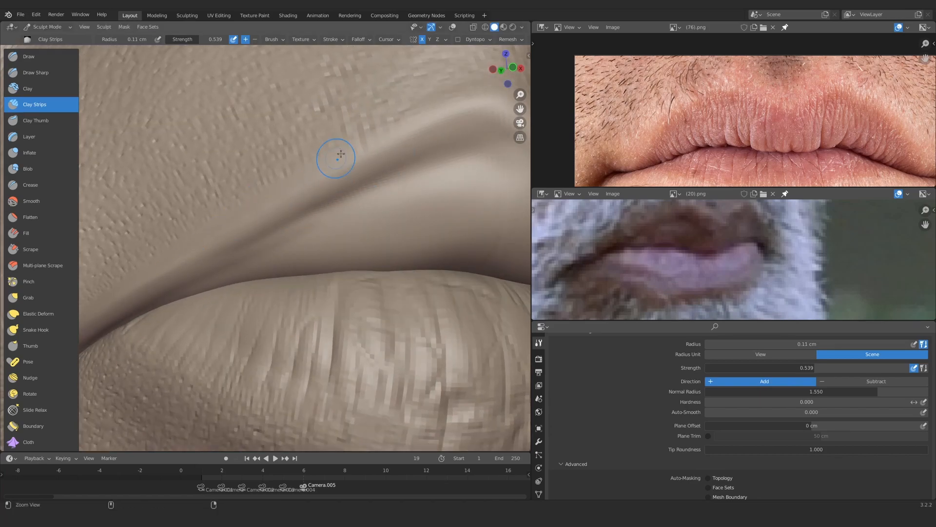
mouse_move(341, 154)
ctrl+alt+mouse_down()
mouse_move(329, 244)
mouse_move(284, 170)
ctrl+alt+mouse_up()
ctrl+alt+drag(284, 222, 302, 234)
Reposition the upper lip's edge and mouth corner with Grab, adapting the brush radius between strokes
key(g)
mouse_move(302, 234)
alt+mouse_down()
mouse_move(317, 203)
mouse_move(273, 210)
alt+mouse_up()
key(f)
click(267, 253)
drag(259, 265, 257, 261)
mouse_move(259, 299)
ctrl+alt+mouse_down()
mouse_move(301, 288)
mouse_move(305, 243)
mouse_move(293, 263)
mouse_move(332, 258)
ctrl+alt+mouse_up()
key(f)
click(277, 256)
alt+drag(332, 258, 337, 256)
mouse_move(336, 255)
middle_down()
mouse_move(322, 231)
mouse_move(288, 244)
middle_up()
mouse_move(292, 273)
ctrl+middle_down()
mouse_move(314, 226)
mouse_move(229, 234)
mouse_move(226, 258)
ctrl+middle_up()
Carve the crease along the upper lip's border with Draw Sharp at 0.220 strength, reducing the radius to 0.084 cm
key(d)
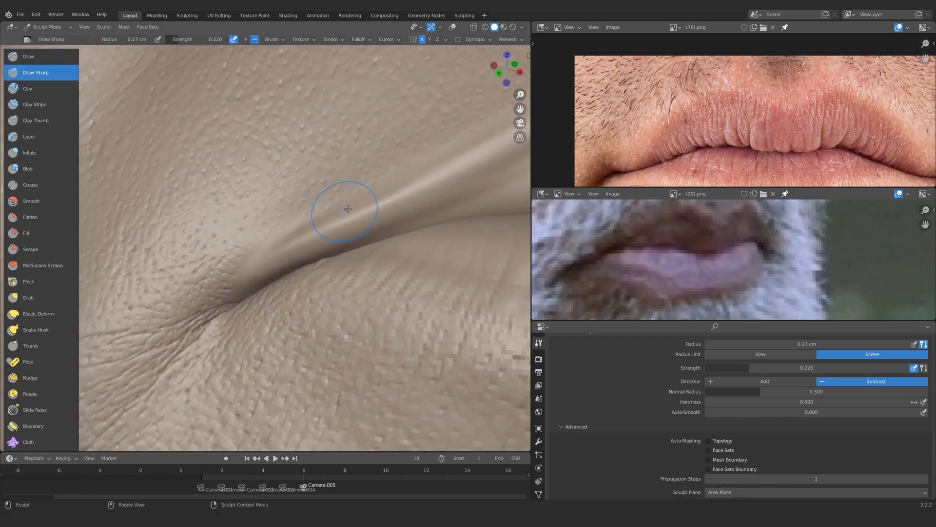
shift+middle_drag(349, 208, 291, 232)
key(f)
click(266, 256)
drag(289, 239, 316, 225)
shift+middle_drag(318, 224, 154, 285)
drag(154, 285, 411, 146)
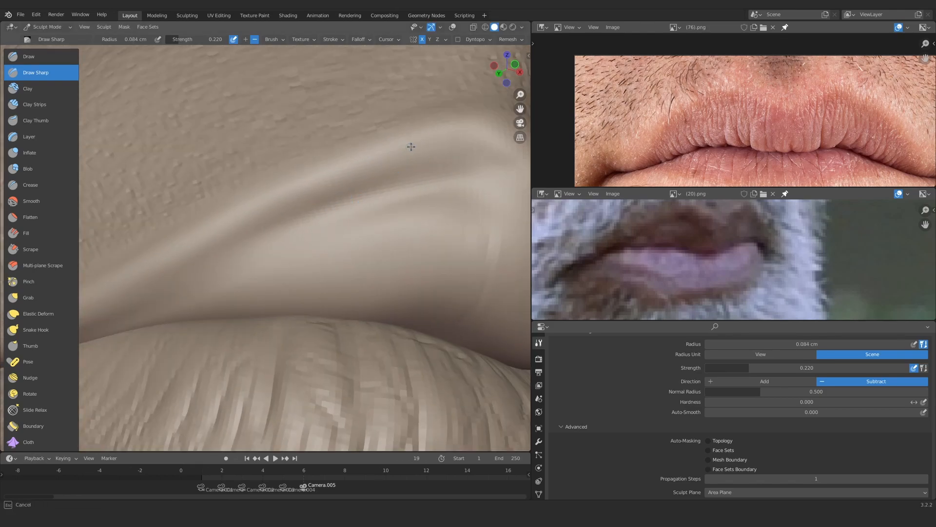
Hide the lower lip and carve a crease into the upper lip's underside with Draw Sharp at 0.220 strength
mouse_move(283, 195)
ctrl+middle_down()
mouse_move(262, 265)
mouse_move(280, 282)
mouse_move(299, 195)
ctrl+middle_up()
mouse_move(288, 242)
middle_down()
mouse_move(297, 242)
mouse_move(261, 253)
middle_up()
key(h)
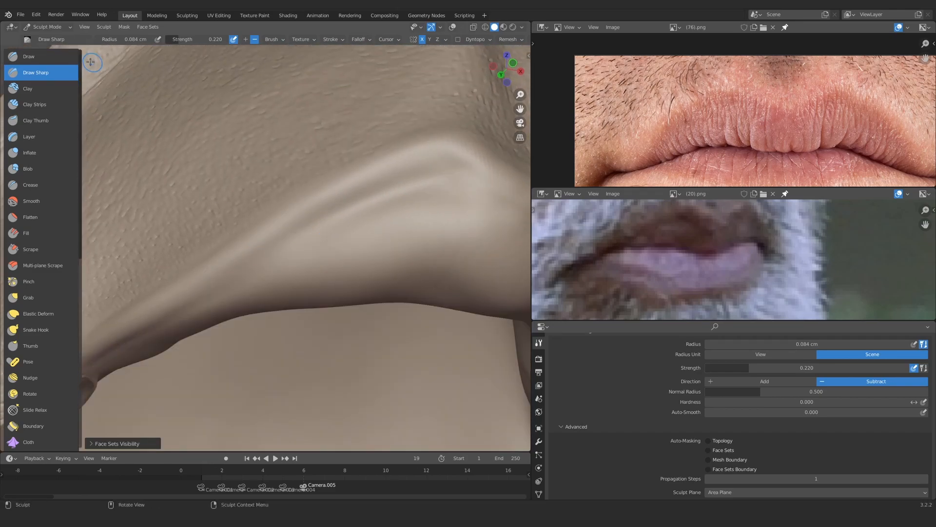
mouse_move(166, 223)
middle_down()
mouse_move(239, 288)
mouse_move(263, 281)
mouse_move(295, 244)
middle_up()
key(f)
Fill out the upper lip's underside around the crease with Clay Strips at 0.11 cm radius, toggling the lower lip's visibility
key(c)
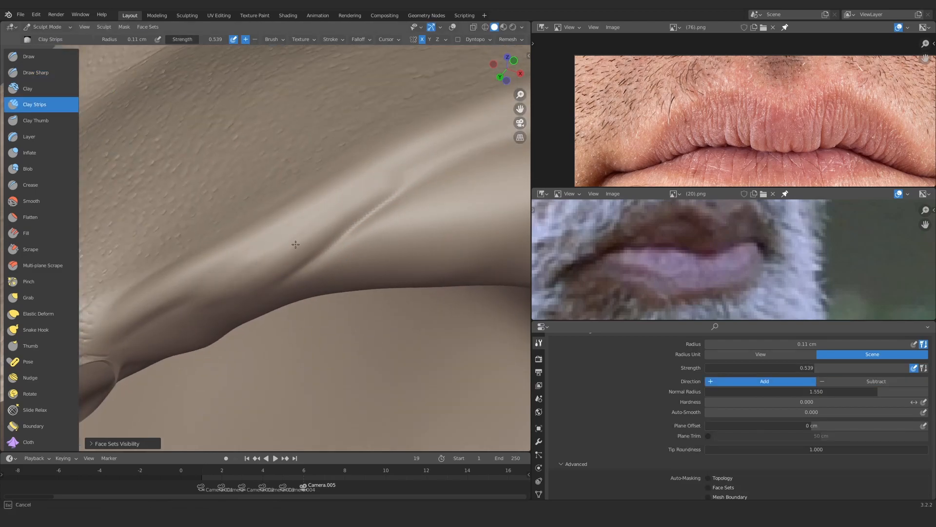
mouse_move(339, 211)
middle_down()
mouse_move(310, 238)
mouse_move(349, 298)
middle_up()
key(h)
middle_drag(312, 253, 341, 244)
ctrl+middle_drag(312, 293, 317, 234)
key(h)
mouse_move(292, 261)
middle_down()
mouse_move(267, 257)
mouse_move(276, 238)
mouse_move(281, 251)
middle_up()
Refine the underside crease with Draw Sharp and Clay Strips at 0.11 cm radius, and reveal everything
key(x)
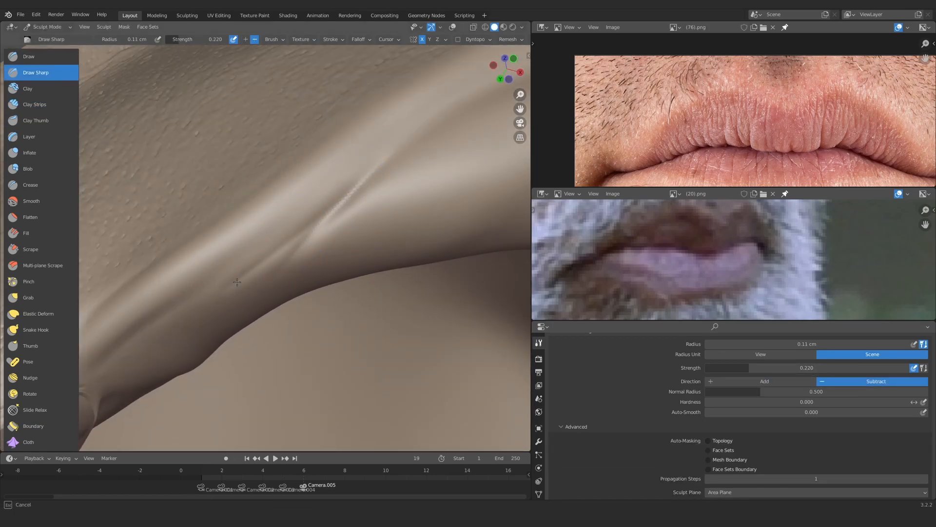
key(c)
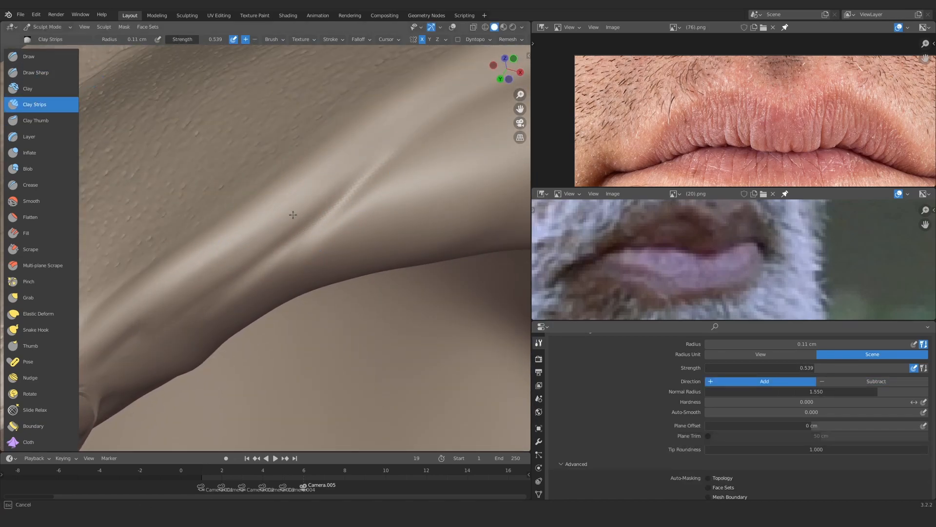
drag(357, 161, 337, 182)
ctrl+middle_drag(319, 196, 261, 331)
key(h)
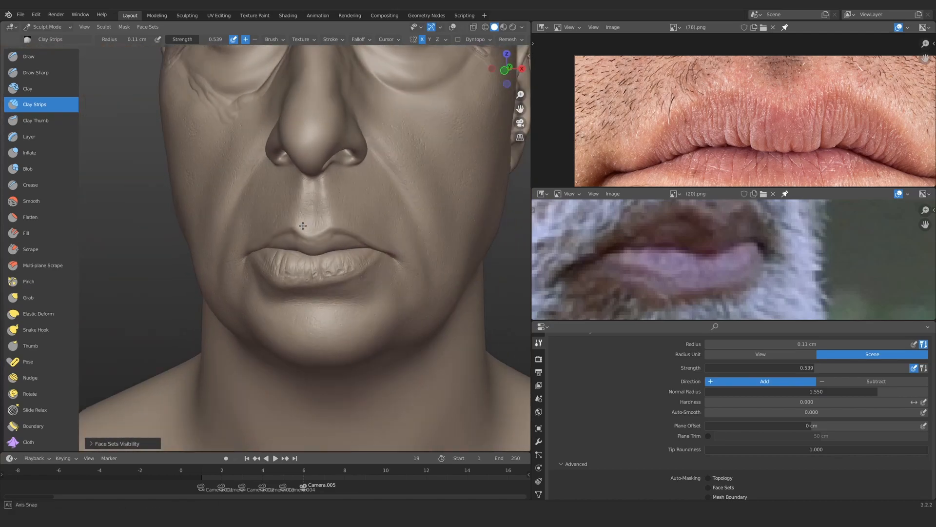
Examine the whole mouth and the upper lip's corner from several angles
mouse_move(219, 258)
middle_down()
mouse_move(258, 253)
mouse_move(251, 207)
middle_up()
middle_drag(241, 264, 256, 312)
mouse_move(256, 273)
middle_down()
mouse_move(273, 261)
mouse_move(291, 209)
middle_up()
middle_drag(288, 251, 288, 251)
ctrl+middle_drag(288, 251, 282, 200)
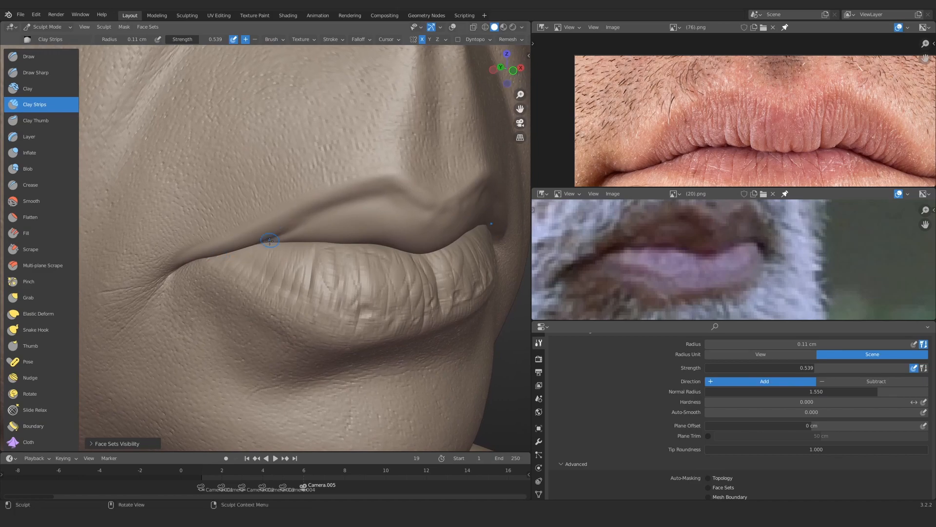
mouse_move(269, 240)
ctrl+middle_down()
mouse_move(306, 232)
mouse_move(276, 246)
mouse_move(298, 234)
ctrl+middle_up()
drag(305, 227, 263, 263)
Deepen the crease beneath the upper lip's border with Draw Sharp at 0.220 strength, changing the radius from 0.16 to 0.14 cm
click(41, 72)
drag(179, 316, 182, 315)
middle_drag(369, 181, 257, 306)
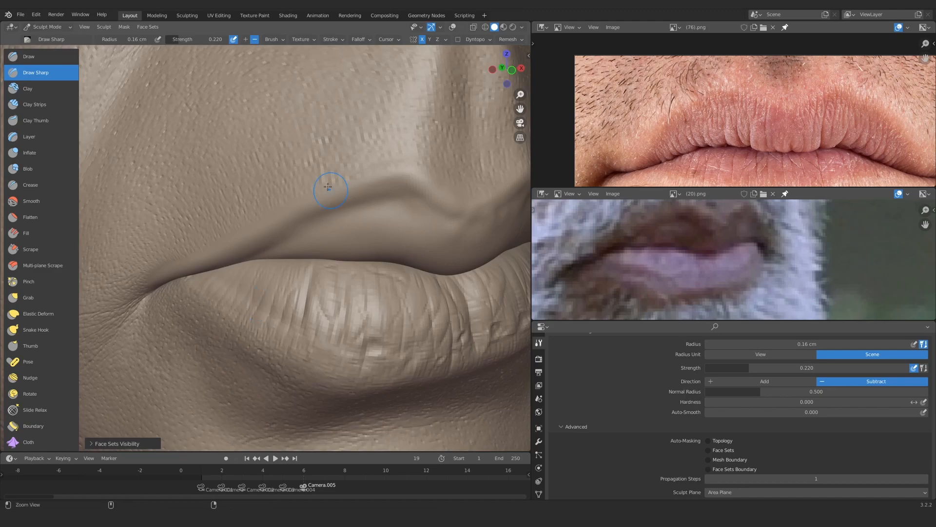
ctrl+middle_drag(331, 184, 272, 235)
scroll(276, 281, up, 3)
middle_drag(276, 282, 286, 256)
mouse_move(286, 256)
ctrl+middle_down()
mouse_move(293, 233)
mouse_move(230, 244)
ctrl+middle_up()
key(f)
click(290, 242)
key(f)
click(221, 265)
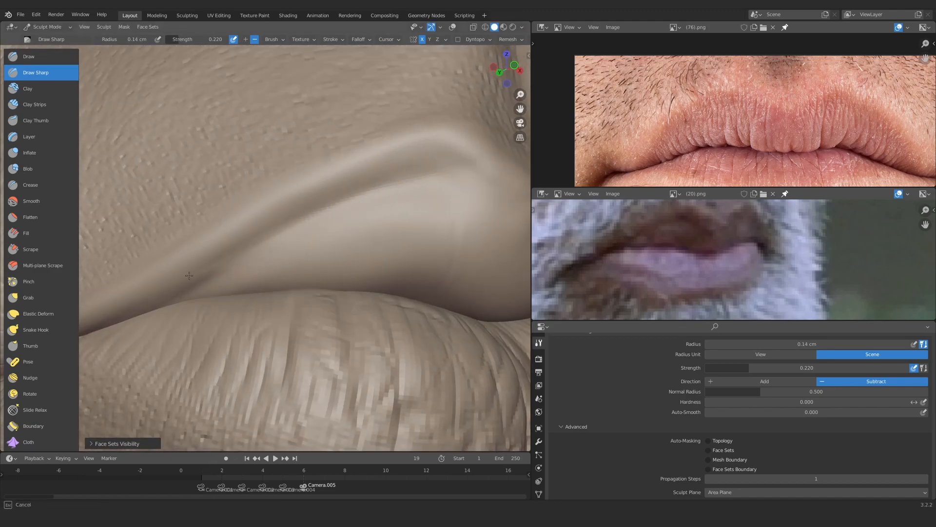
Build up the upper lip's border ridge with Draw at 0.11 cm radius and Clay Strips at 0.18 cm radius
key(x)
middle_drag(209, 247, 246, 221)
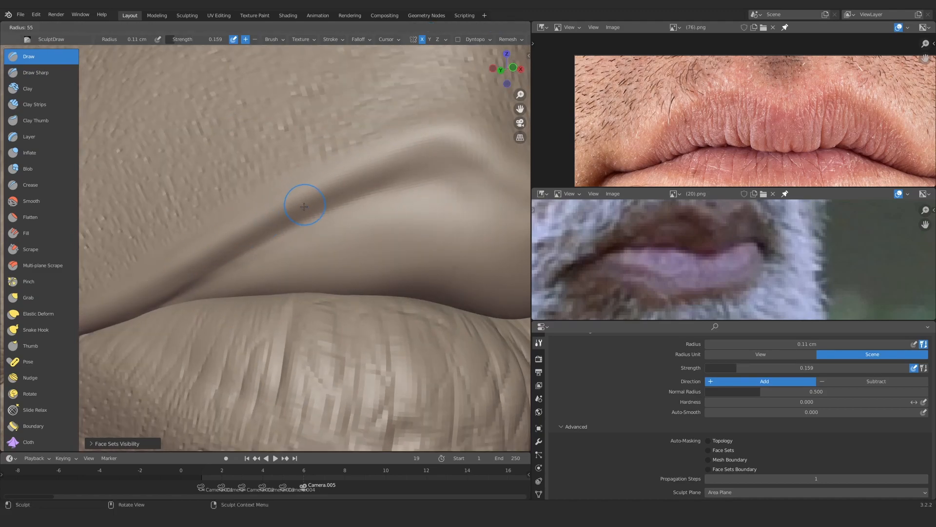
mouse_move(302, 203)
middle_down()
mouse_move(268, 159)
mouse_move(273, 210)
middle_up()
mouse_move(273, 209)
middle_down()
mouse_move(312, 215)
mouse_move(317, 244)
mouse_move(344, 207)
middle_up()
key(c)
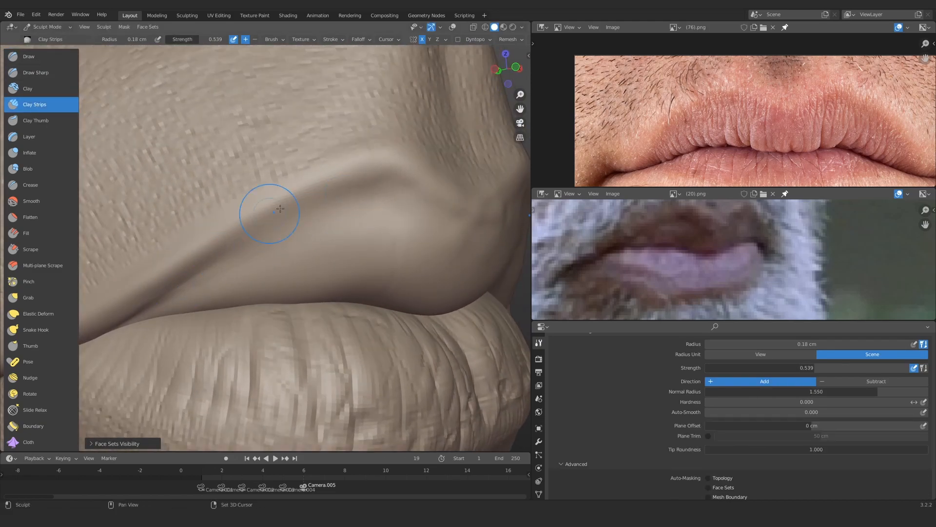
middle_drag(280, 208, 223, 268)
Sharpen the crease under the upper lip's border towards the mouth corner with Draw Sharp at 0.15, 0.18 and 0.28 cm radius
click(44, 72)
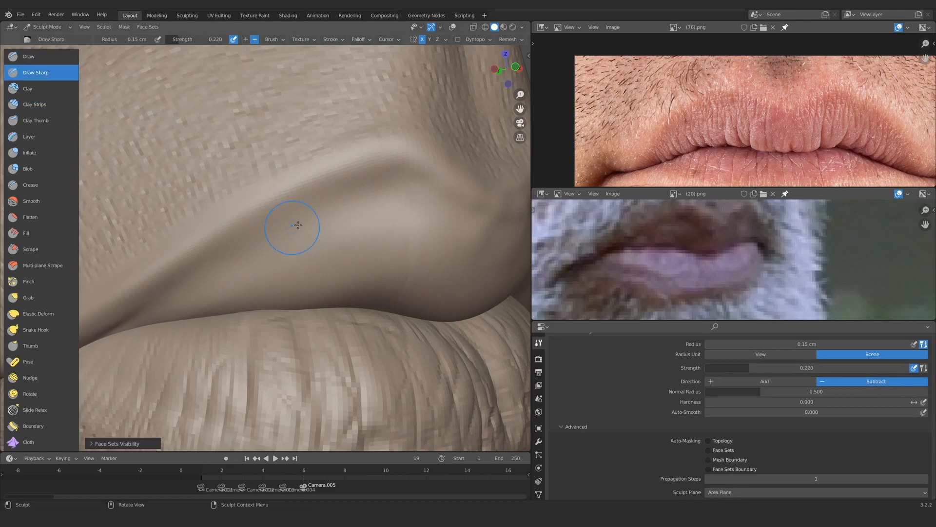
mouse_move(323, 204)
ctrl+middle_down()
mouse_move(312, 341)
mouse_move(279, 202)
mouse_move(370, 223)
ctrl+middle_up()
key(f)
click(283, 242)
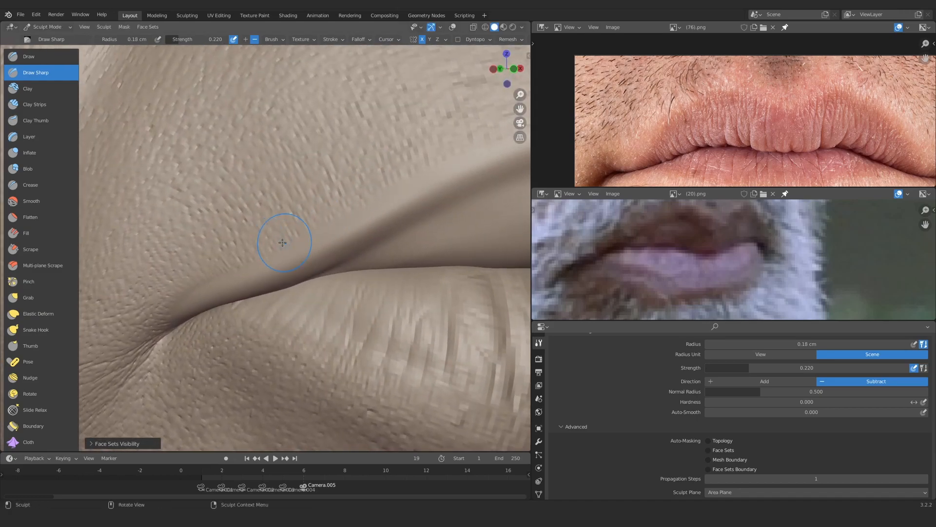
middle_drag(282, 242, 309, 239)
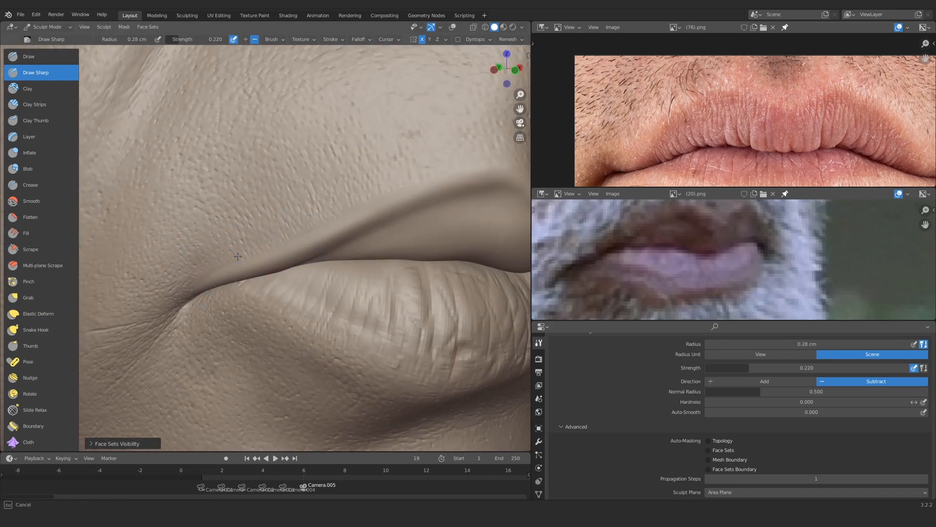
mouse_move(247, 249)
ctrl+middle_down()
mouse_move(299, 226)
mouse_move(280, 224)
ctrl+middle_up()
mouse_move(280, 225)
ctrl+middle_down()
mouse_move(358, 212)
mouse_move(268, 216)
ctrl+middle_up()
Hide the lower lip, refine the upper lip's underside with Draw Sharp at 0.15 cm and Clay Strips at 0.19 cm radius, and reveal everything
key(h)
middle_drag(261, 273, 258, 226)
key(f)
click(278, 210)
drag(285, 204, 287, 201)
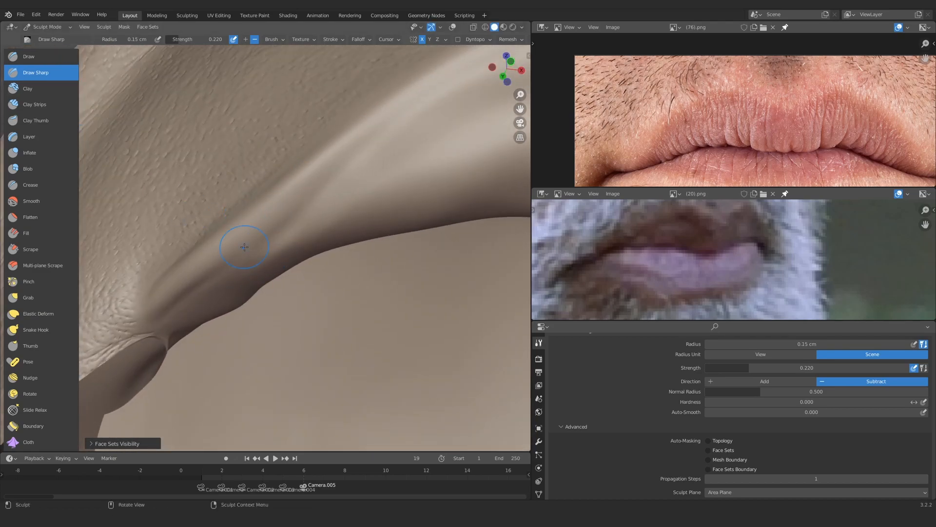
key(c)
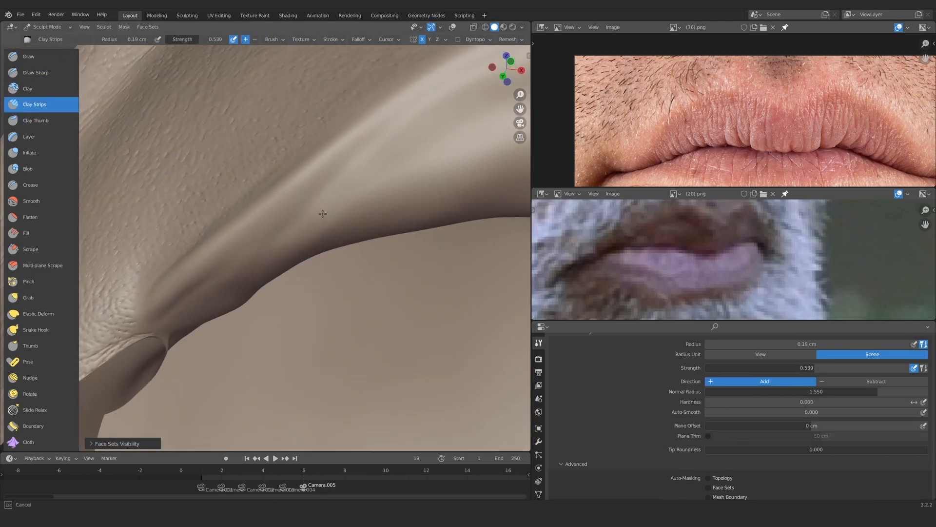
mouse_move(323, 214)
ctrl+middle_down()
mouse_move(299, 312)
mouse_move(295, 268)
mouse_move(276, 277)
mouse_move(298, 266)
ctrl+middle_up()
key(alt+h)
Smooth the upper lip's form into the mouth corner with Draw at 0.16 cm radius and 0.159 strength
mouse_move(299, 265)
ctrl+middle_down()
mouse_move(273, 219)
mouse_move(253, 214)
ctrl+middle_up()
key(f)
click(254, 215)
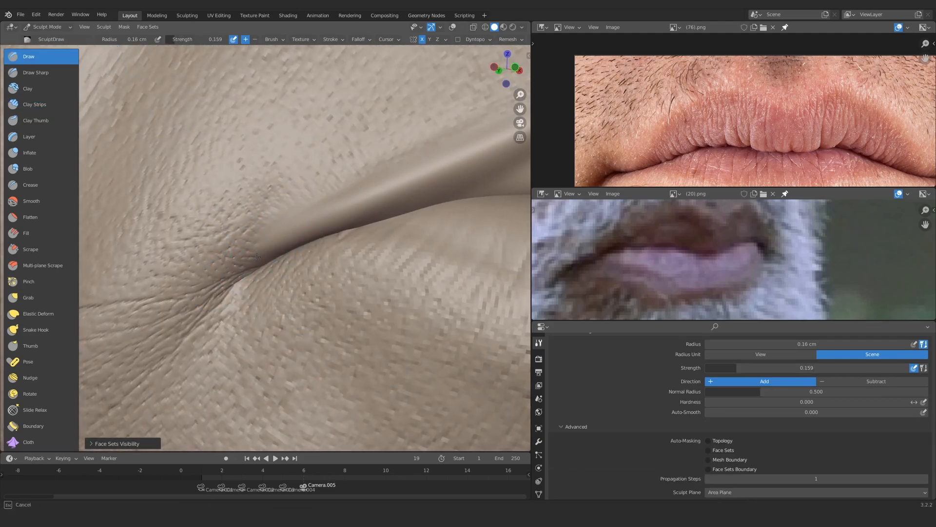
mouse_move(254, 238)
ctrl+alt+mouse_down()
mouse_move(255, 302)
mouse_move(341, 153)
mouse_move(111, 123)
ctrl+alt+mouse_up()
key(f)
click(111, 123)
Fill the upper lip's border ridge and crease with Clay Strips, lowering the strength to 0.182 and the radius to 0.12 and 0.07 cm
key(c)
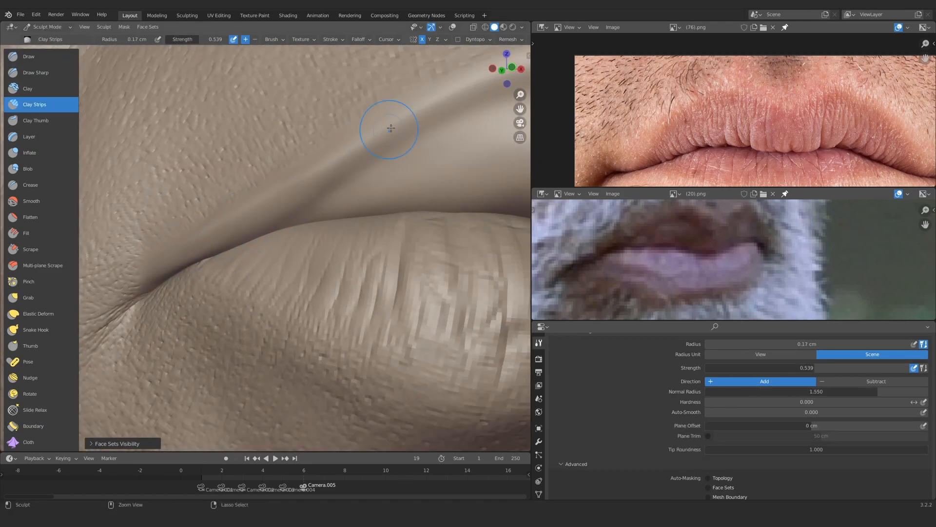
middle_drag(353, 160, 366, 169)
key(shift+f)
click(302, 225)
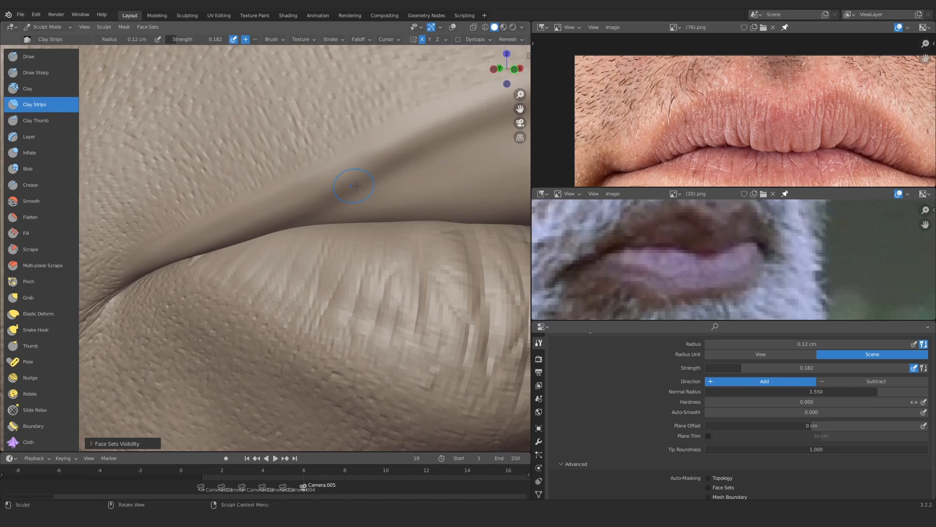
mouse_move(356, 186)
alt+mouse_down()
mouse_move(318, 180)
mouse_move(284, 215)
mouse_move(280, 197)
alt+mouse_up()
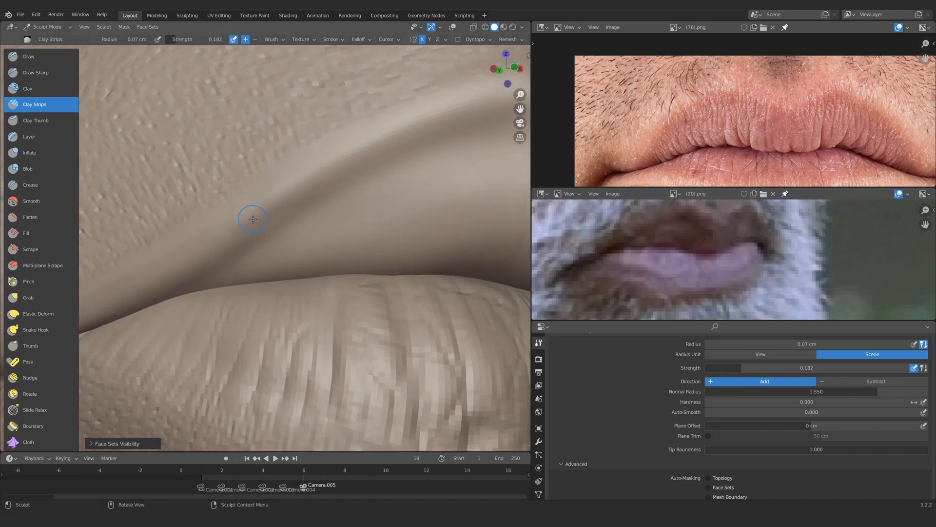
ctrl+middle_drag(330, 192, 304, 231)
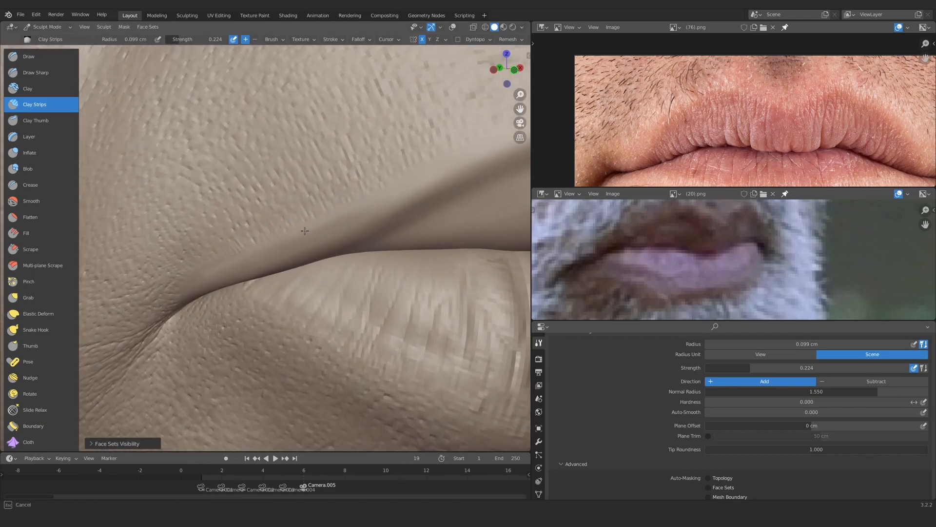
ctrl+alt+drag(354, 169, 307, 273)
alt+drag(307, 273, 313, 215)
Reshape the curvature of the mouth area as seen from below with Grab at 1.2 and 1.5 cm radius
key(g)
key(f)
middle_drag(313, 215, 317, 274)
click(370, 217)
middle_drag(317, 274, 254, 165)
middle_drag(249, 258, 244, 195)
key(f)
click(257, 240)
middle_drag(257, 241, 269, 223)
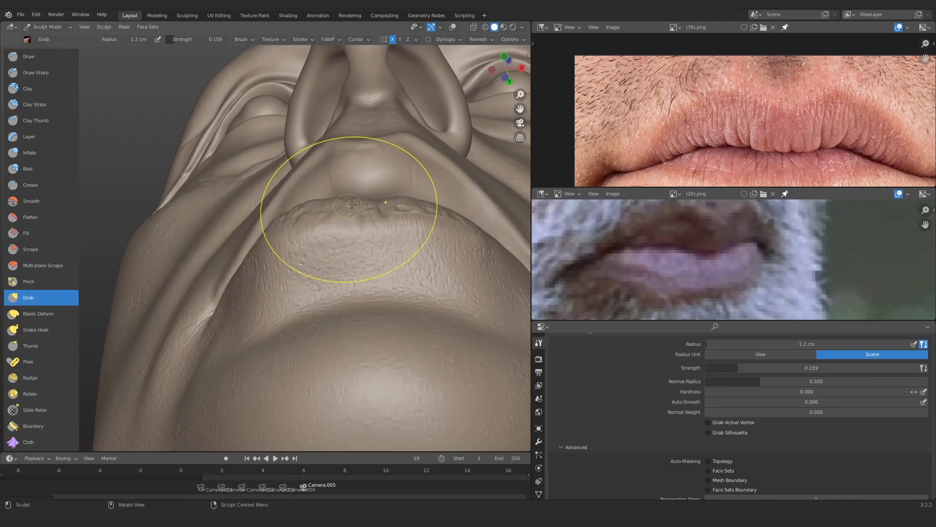
middle_drag(352, 205, 290, 201)
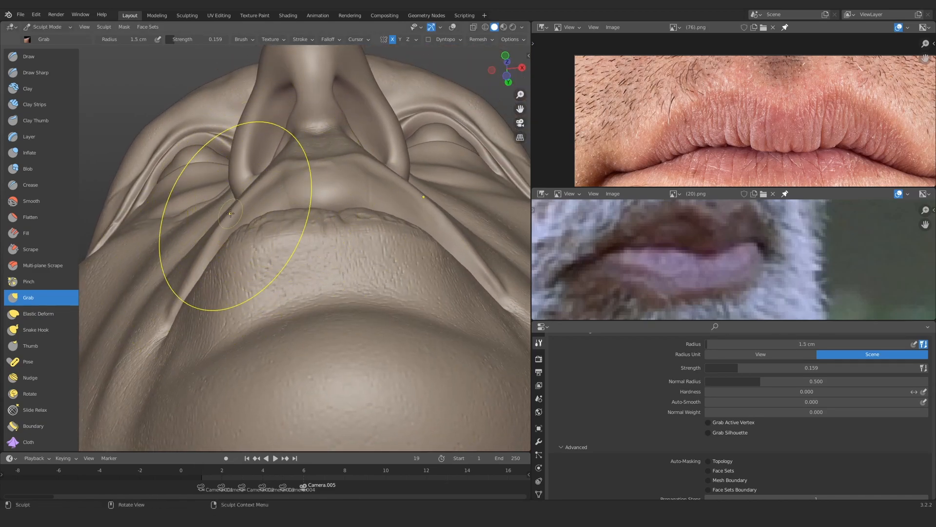
drag(186, 277, 190, 273)
Adjust the upper lip's contour in front and three-quarter views with Grab at 0.55 cm radius
middle_drag(220, 219, 264, 263)
ctrl+middle_drag(264, 244, 273, 292)
mouse_move(268, 227)
ctrl+middle_down()
mouse_move(259, 259)
mouse_move(286, 230)
mouse_move(293, 248)
ctrl+middle_up()
middle_drag(293, 249, 253, 243)
key(f)
click(261, 200)
ctrl+middle_drag(253, 244, 273, 214)
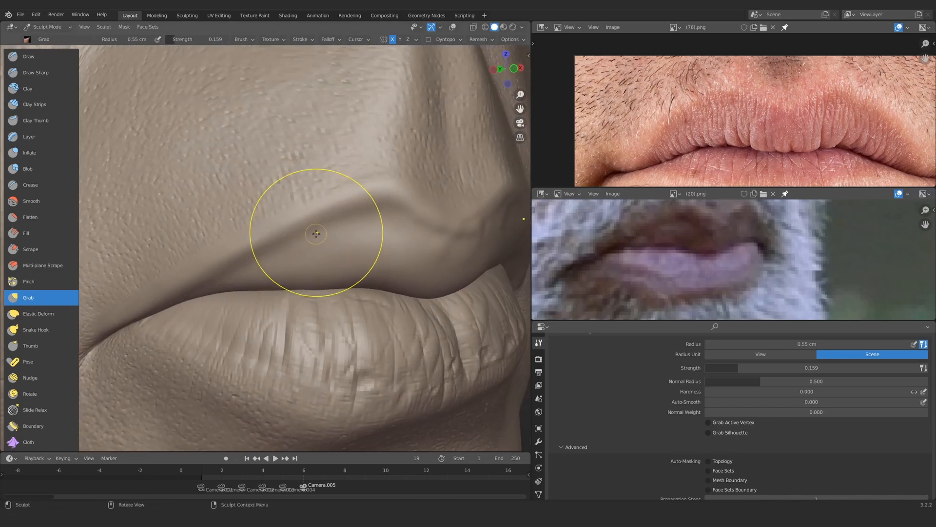
key(f)
click(269, 234)
mouse_move(408, 188)
ctrl+middle_down()
mouse_move(313, 236)
mouse_move(292, 288)
mouse_move(302, 234)
mouse_move(332, 217)
ctrl+middle_up()
Turn off X symmetry and add volume along the upper lip's border peak with Clay Strips at 0.14 cm radius
click(36, 73)
click(34, 104)
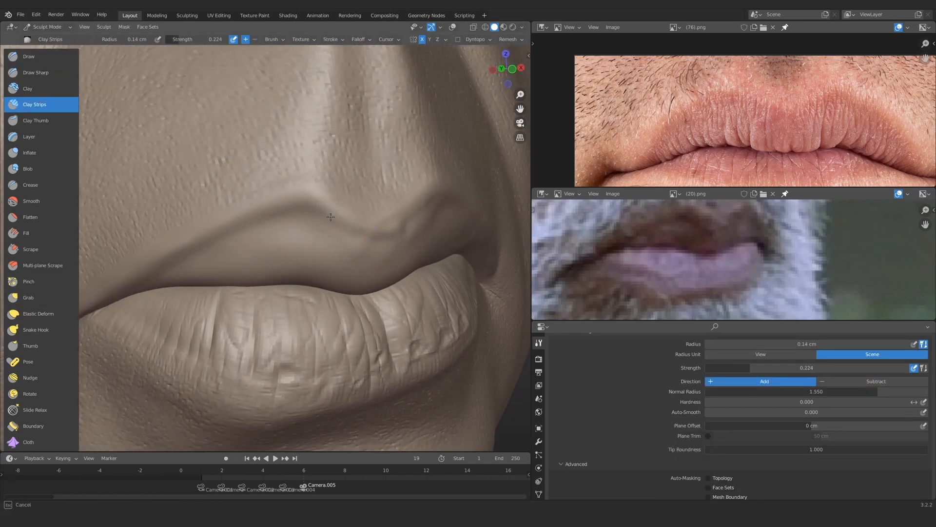
middle_drag(432, 142, 392, 196)
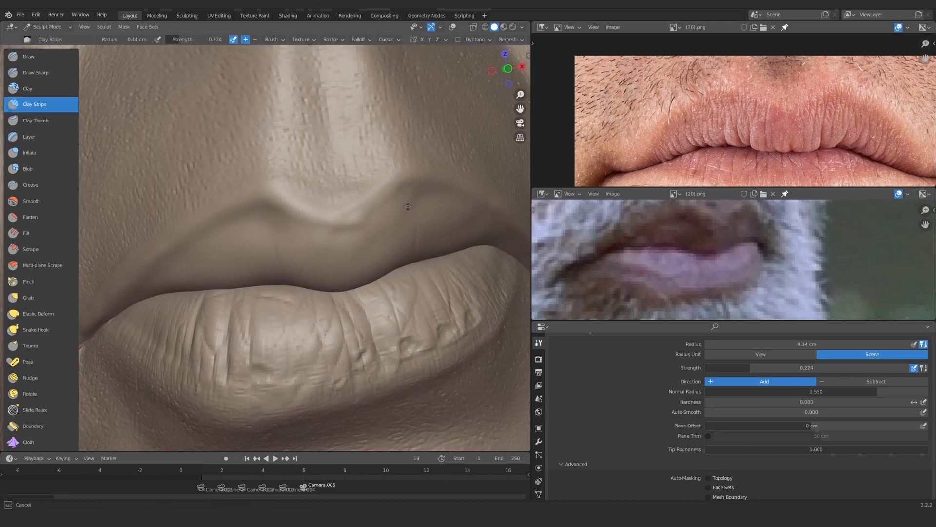
drag(408, 206, 408, 211)
Carve an asymmetric crease beneath the upper lip's border peak with Draw Sharp at 0.12 cm radius
mouse_move(273, 215)
middle_down()
mouse_move(305, 228)
mouse_move(312, 207)
middle_up()
key(x)
drag(312, 207, 316, 211)
middle_drag(332, 225, 335, 204)
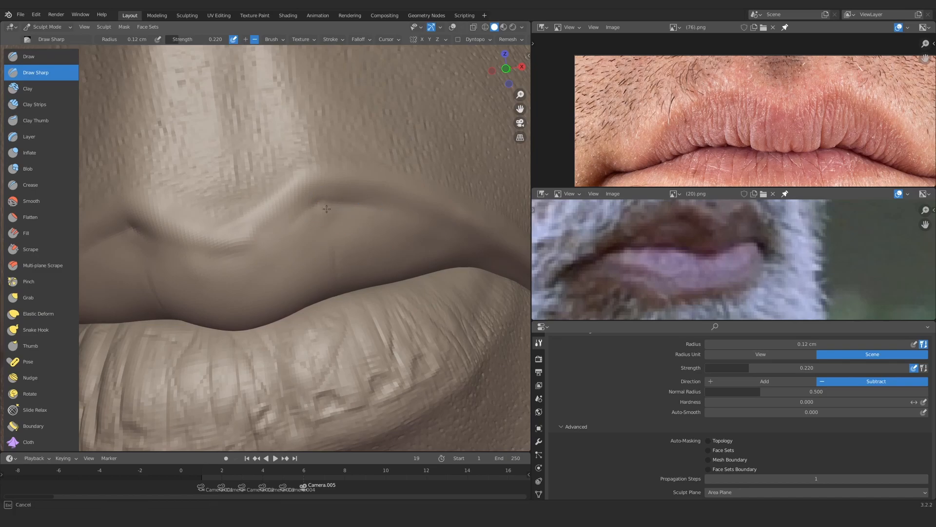
Switch the face reference to (47).png and compare its mouth with the sculpted lips
scroll(259, 215, down, 9)
scroll(325, 214, up, 5)
mouse_move(259, 215)
middle_down()
mouse_move(325, 214)
mouse_move(300, 248)
middle_up()
scroll(314, 210, down, 8)
scroll(300, 248, up, 8)
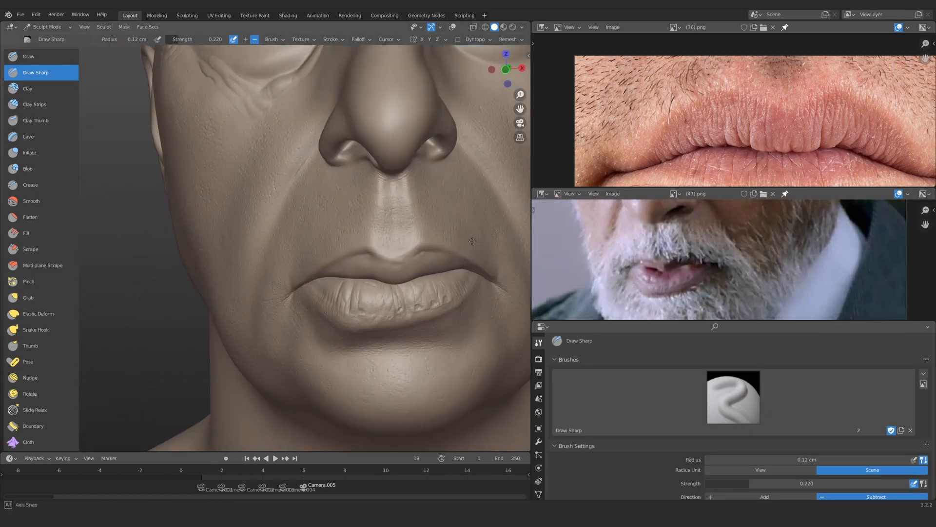
scroll(335, 255, up, 4)
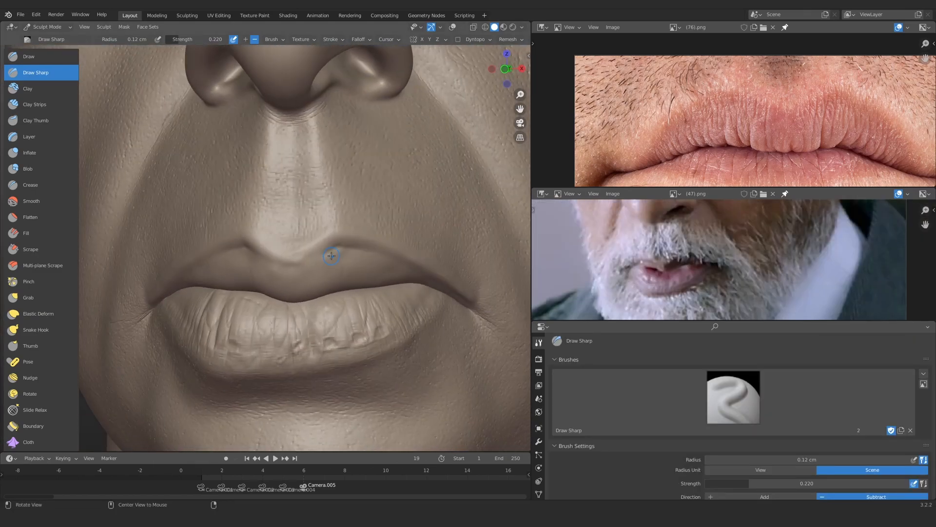
scroll(719, 227, down, 2)
scroll(718, 227, up, 5)
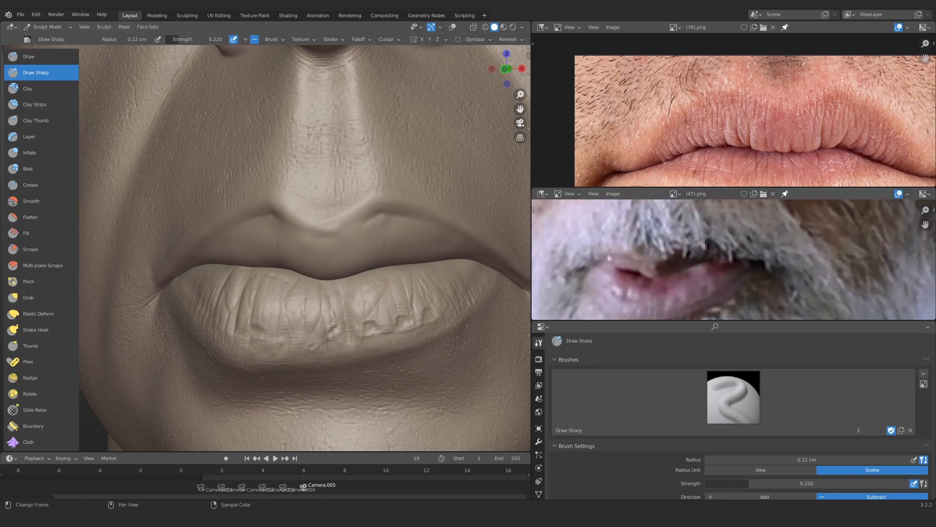
Hide the lower lip and carve a vertical fold beside the upper lip's central tubercle with Draw Sharp at 0.33 cm radius
key(h)
scroll(358, 234, down, 4)
scroll(321, 241, up, 6)
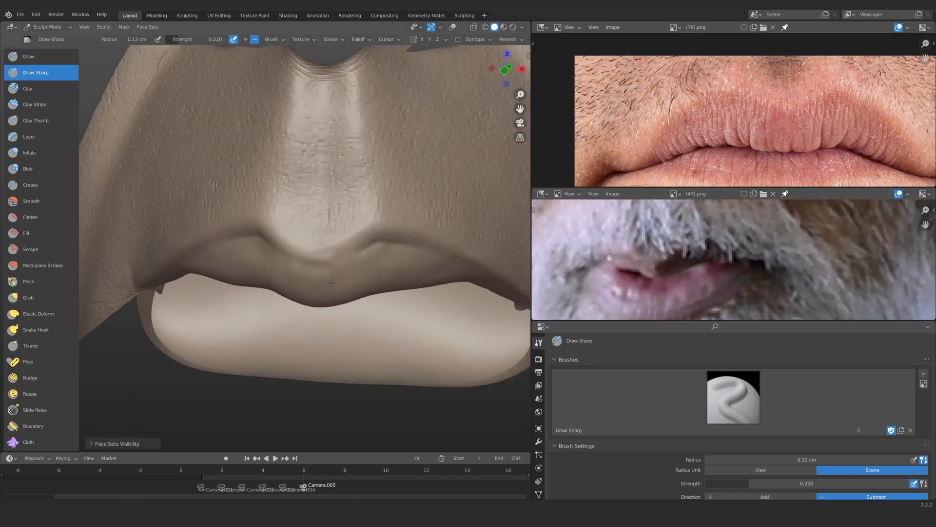
key(f)
click(345, 240)
mouse_move(345, 240)
middle_down()
mouse_move(363, 208)
mouse_move(313, 216)
middle_up()
scroll(313, 216, up, 1)
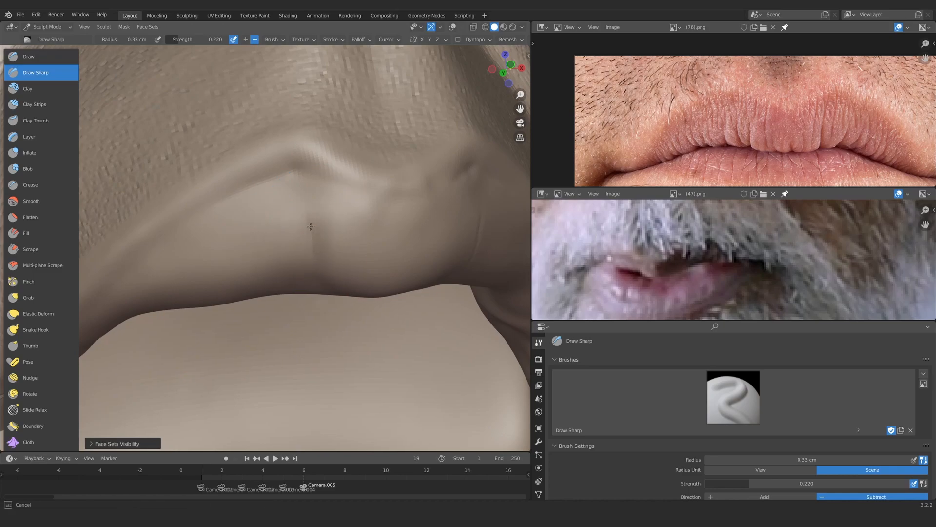
drag(311, 227, 314, 244)
Reshape the upper lip's lower edge around the central tubercle with Grab at 0.32 and 0.37 cm radius
scroll(313, 238, down, 4)
mouse_move(313, 239)
middle_down()
mouse_move(297, 230)
mouse_move(349, 226)
middle_up()
scroll(312, 229, down, 5)
scroll(637, 261, down, 4)
scroll(610, 280, up, 3)
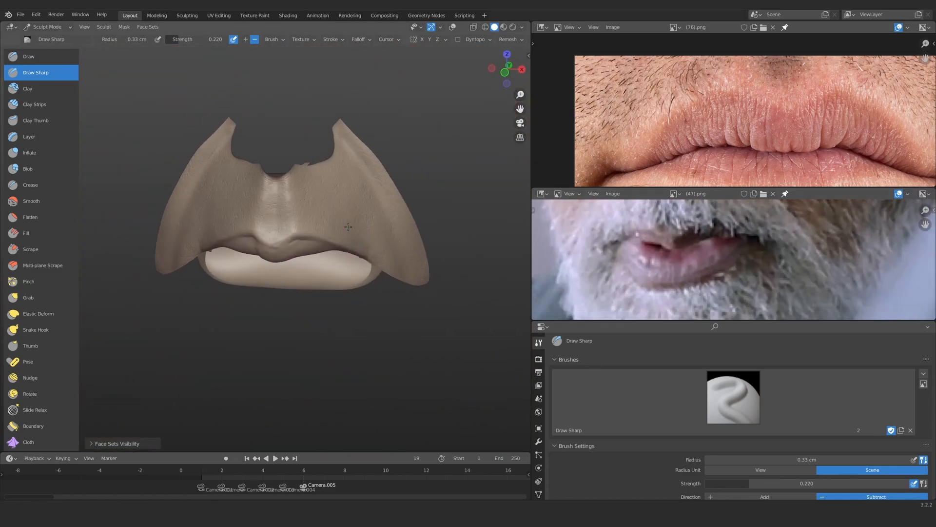
scroll(348, 226, up, 6)
key(g)
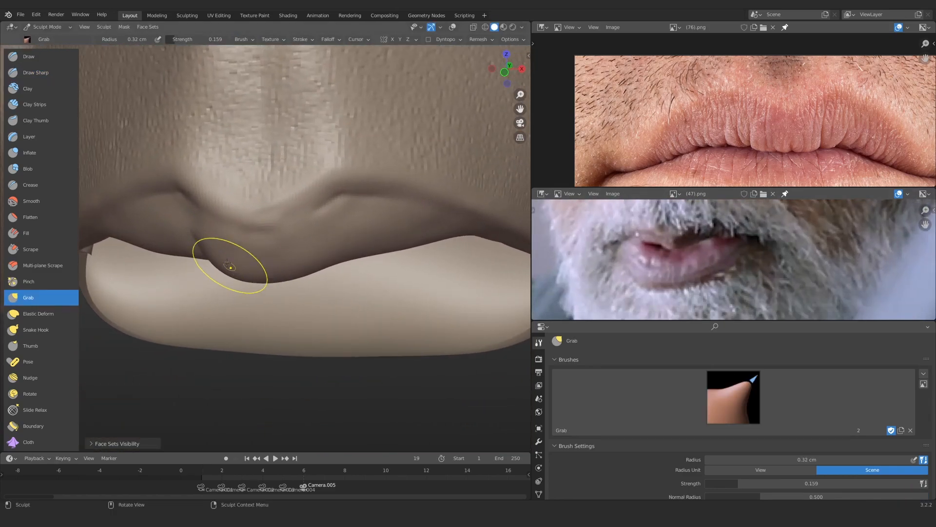
key(f)
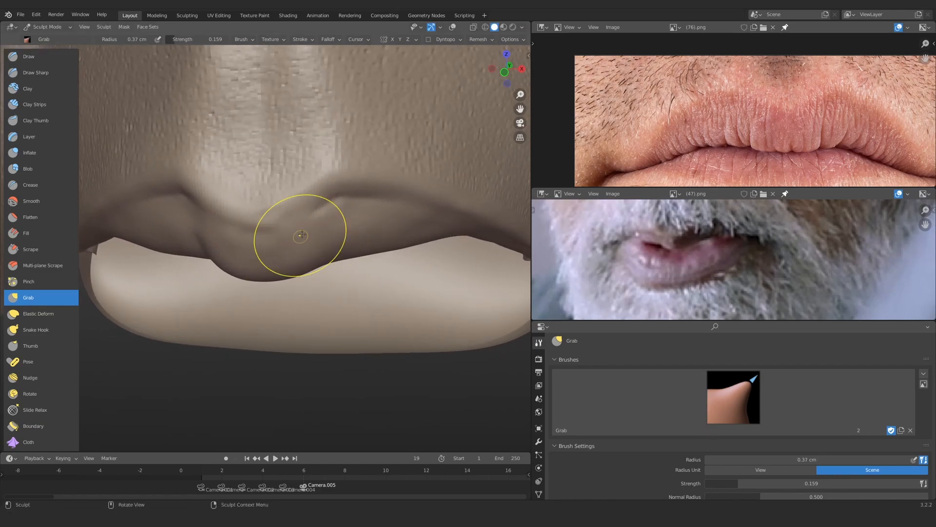
mouse_move(302, 235)
ctrl+middle_down()
mouse_move(273, 276)
mouse_move(278, 244)
ctrl+middle_up()
Load (15).png as the face reference and adjust the upper lip's lower edge to it with Grab at 0.37 cm radius
click(764, 193)
scroll(627, 217, down, 2)
double_click(697, 216)
mouse_move(702, 244)
ctrl+middle_down()
mouse_move(707, 271)
mouse_move(708, 259)
ctrl+middle_up()
ctrl+middle_drag(291, 239, 295, 259)
mouse_move(244, 300)
ctrl+middle_down()
mouse_move(234, 285)
mouse_move(266, 270)
ctrl+middle_up()
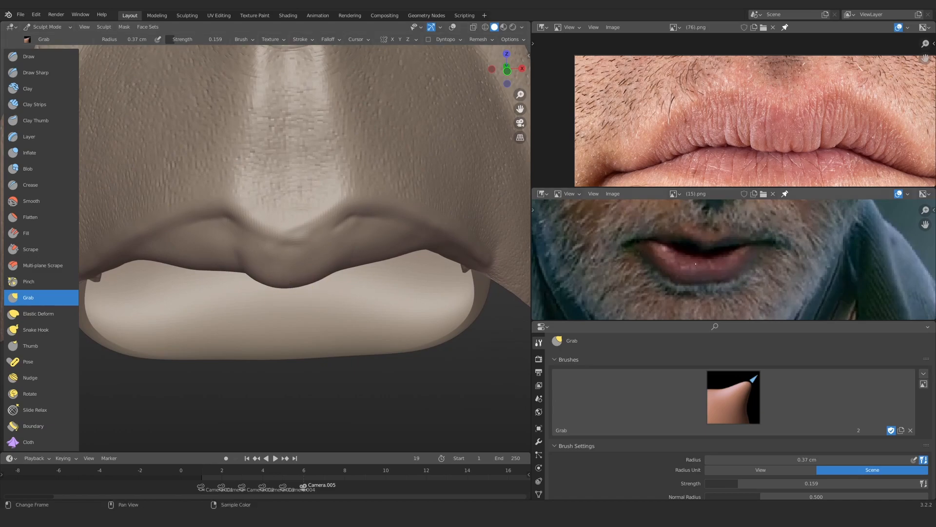
mouse_move(696, 264)
ctrl+middle_down()
mouse_move(693, 241)
mouse_move(691, 255)
ctrl+middle_up()
middle_drag(420, 268, 414, 279)
mouse_move(324, 277)
middle_down()
mouse_move(407, 246)
mouse_move(303, 259)
middle_up()
Replace the face reference with (28).png and frame its mouth for comparison
click(764, 193)
scroll(537, 253, down, 3)
double_click(485, 293)
ctrl+middle_drag(698, 278, 694, 259)
mouse_move(363, 273)
ctrl+middle_down()
mouse_move(372, 305)
mouse_move(365, 273)
ctrl+middle_up()
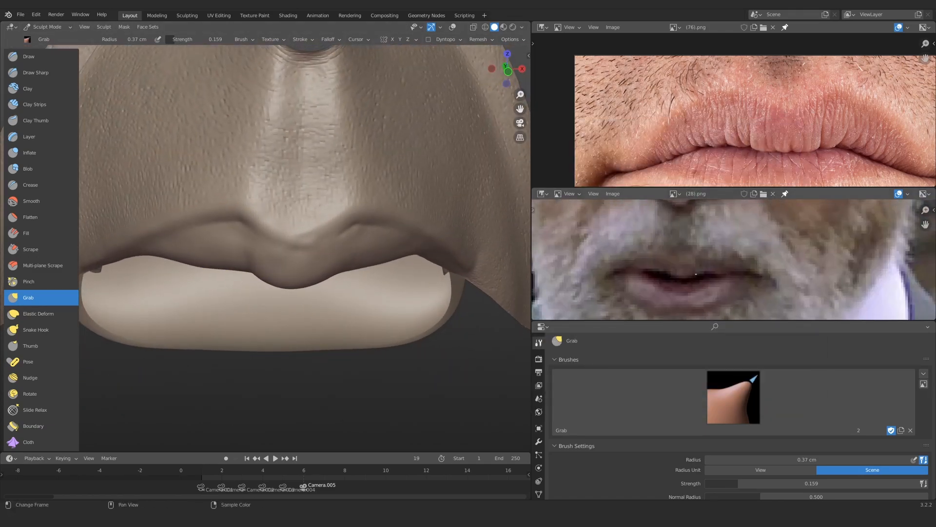
Refine the upper lip's lower edge on both sides of the tubercle with Grab at 0.44 cm radius
mouse_move(297, 244)
ctrl+middle_down()
mouse_move(292, 267)
mouse_move(284, 254)
ctrl+middle_up()
key(f)
click(288, 254)
mouse_move(341, 278)
ctrl+middle_down()
mouse_move(348, 266)
mouse_move(246, 274)
mouse_move(359, 270)
ctrl+middle_up()
scroll(708, 278, up, 2)
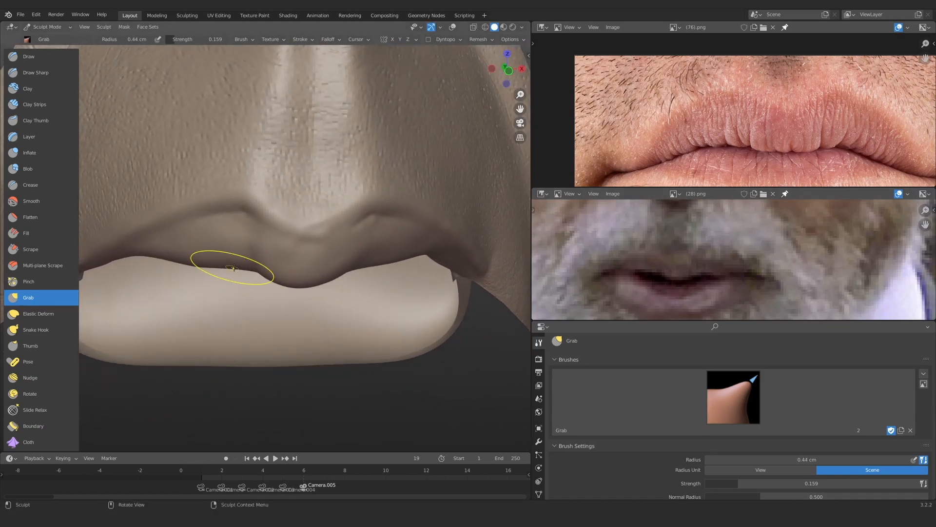
middle_drag(232, 268, 215, 269)
mouse_move(364, 269)
middle_down()
mouse_move(316, 235)
mouse_move(387, 270)
mouse_move(324, 251)
middle_up()
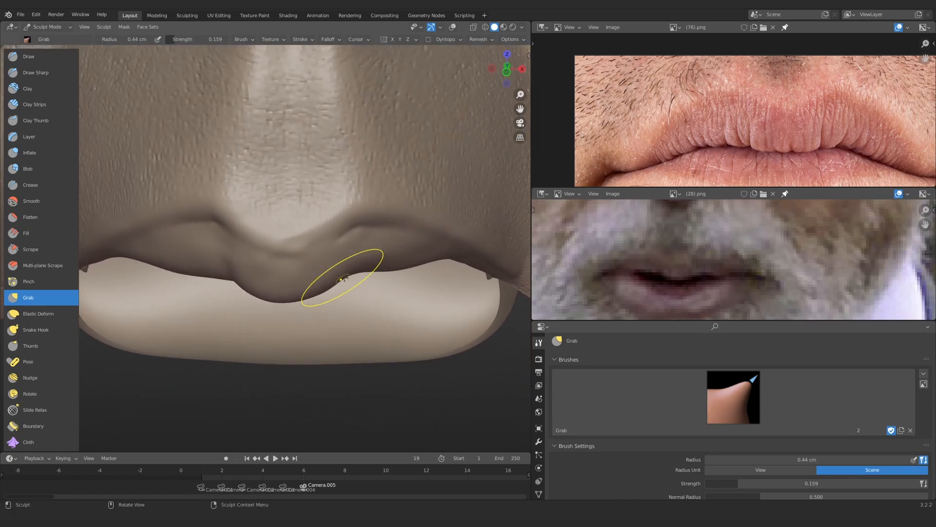
Build up the upper lip's underside beside the tubercle with Clay Strips at 0.25 cm radius and 0.224 strength
middle_drag(379, 277, 283, 229)
key(c)
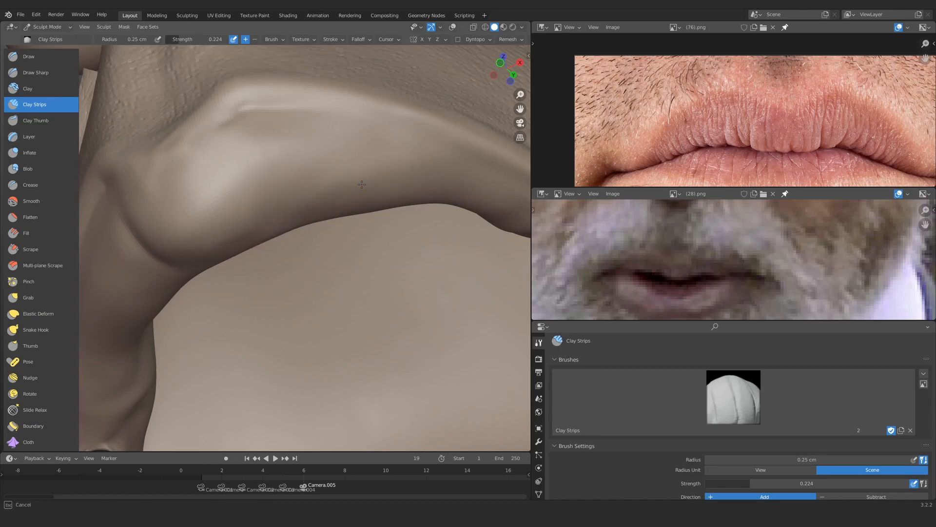
scroll(362, 185, down, 10)
middle_drag(251, 276, 292, 259)
Load (35).png as the face reference and frame its mouth
click(763, 193)
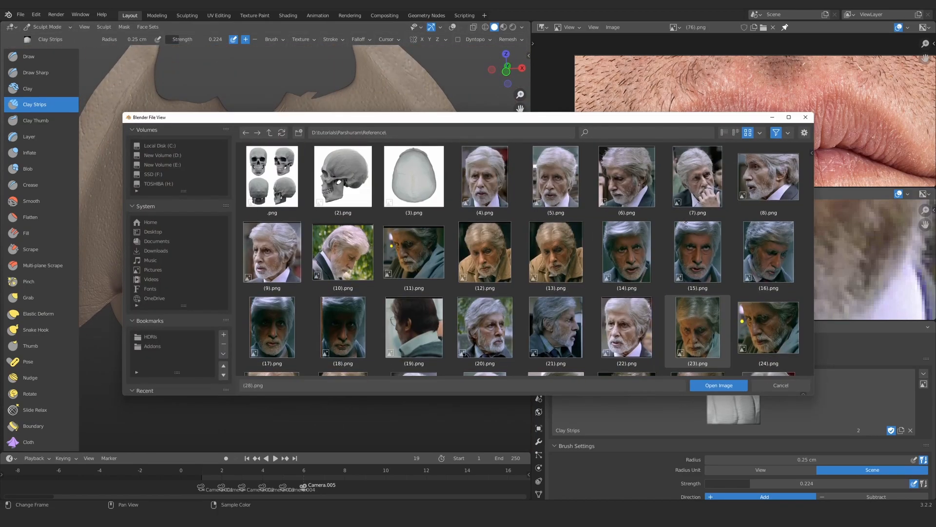
middle_drag(686, 224, 683, 117)
click(414, 251)
click(718, 385)
scroll(276, 259, down, 2)
scroll(303, 273, up, 3)
Reshape the upper lip's central tubercle from the side and front with Grab at 0.37 cm radius
mouse_move(303, 273)
middle_down()
mouse_move(321, 287)
mouse_move(388, 253)
middle_up()
key(g)
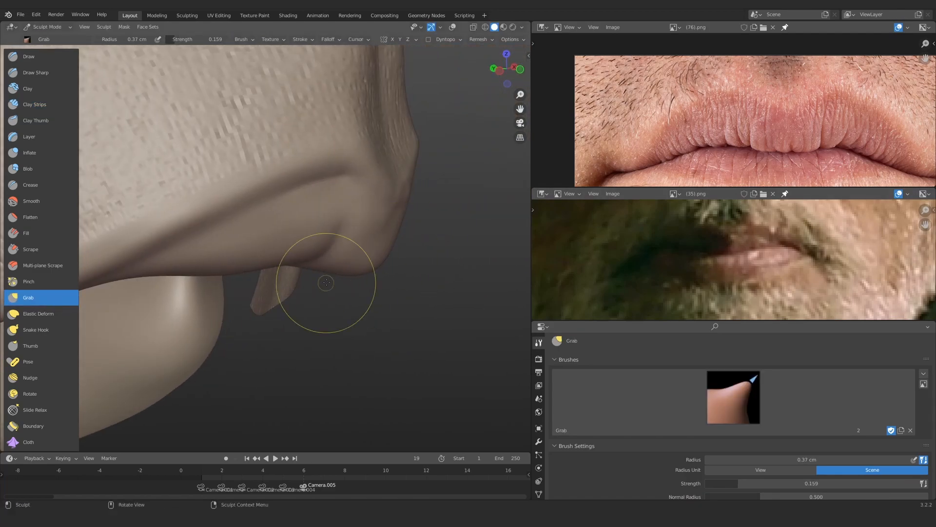
middle_drag(326, 283, 366, 272)
drag(393, 264, 390, 260)
mouse_move(390, 261)
middle_down()
mouse_move(298, 266)
mouse_move(297, 239)
mouse_move(268, 266)
middle_up()
drag(267, 273, 268, 270)
Carve a soft depression down the middle of the upper lip's tubercle with Draw Sharp at 0.4 cm radius and 0.220 strength
click(36, 73)
middle_drag(312, 273, 300, 249)
ctrl+middle_drag(300, 259, 300, 230)
ctrl+alt+drag(300, 230, 302, 224)
key(f)
click(310, 160)
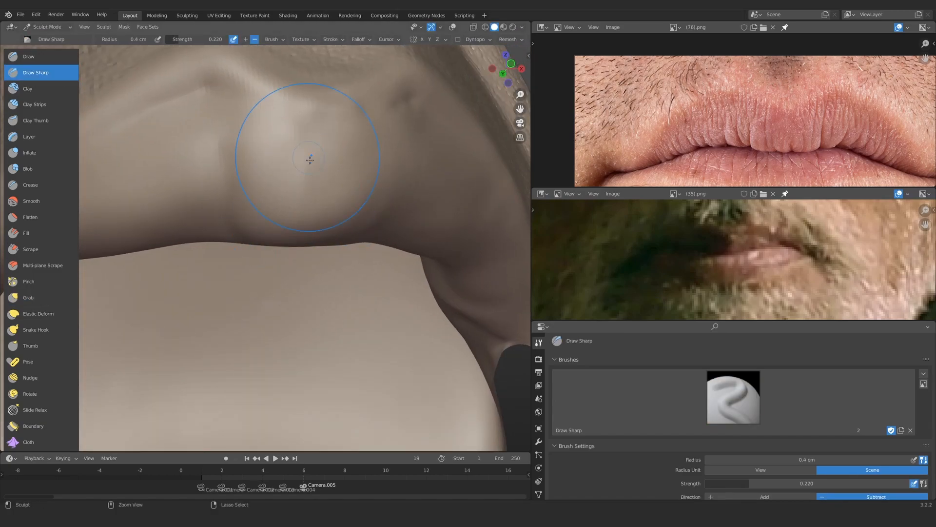
drag(318, 133, 316, 141)
ctrl+middle_drag(316, 136, 293, 302)
ctrl+middle_drag(293, 322, 290, 291)
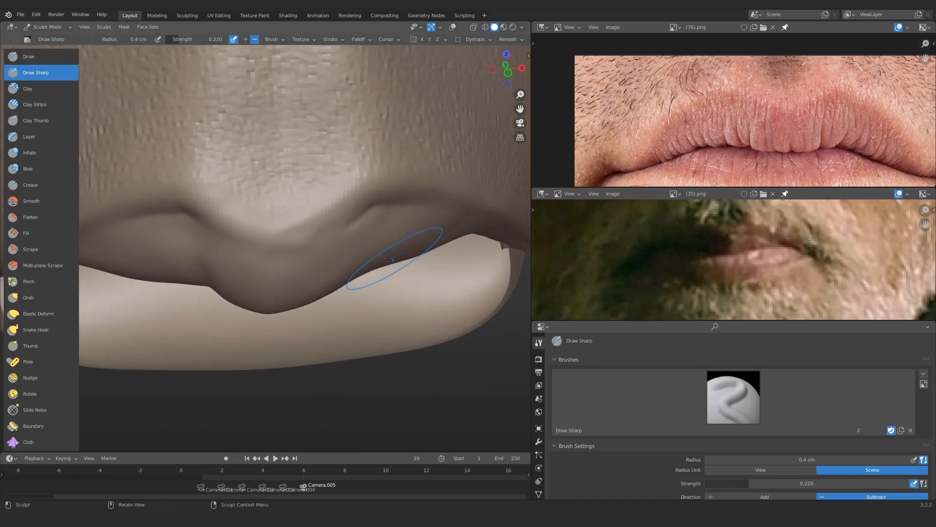
Load (64).png as the face reference image
ctrl+middle_drag(389, 259, 389, 283)
click(763, 194)
scroll(567, 224, down, 8)
double_click(567, 224)
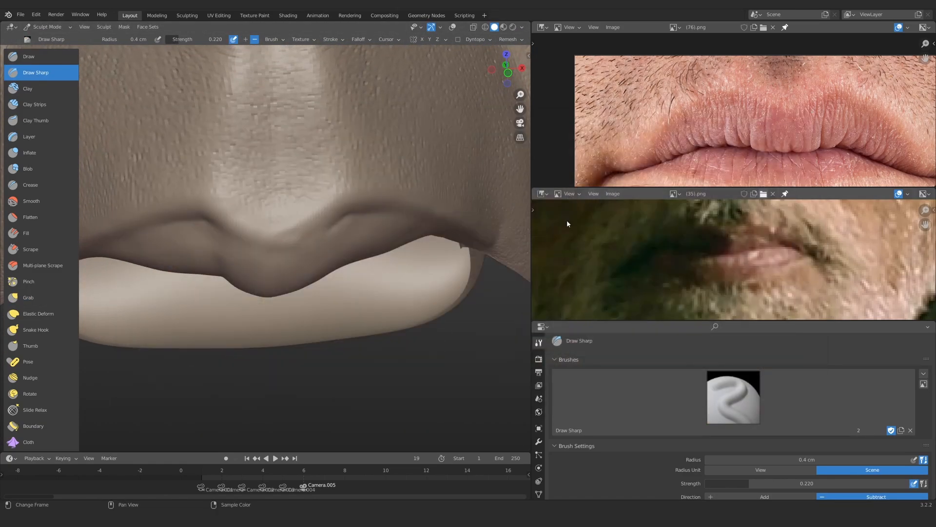
mouse_move(332, 239)
ctrl+alt+mouse_down()
mouse_move(330, 281)
mouse_move(327, 261)
ctrl+alt+mouse_up()
Scrape the upper lip's tubercle and cupid's bow with Scrape at 0.17 cm radius and 0.700 strength
mouse_move(303, 249)
ctrl+alt+mouse_down()
mouse_move(283, 206)
mouse_move(285, 183)
mouse_move(306, 241)
mouse_move(296, 224)
ctrl+alt+mouse_up()
mouse_move(337, 248)
ctrl+alt+mouse_down()
mouse_move(341, 231)
mouse_move(256, 193)
ctrl+alt+mouse_up()
click(34, 250)
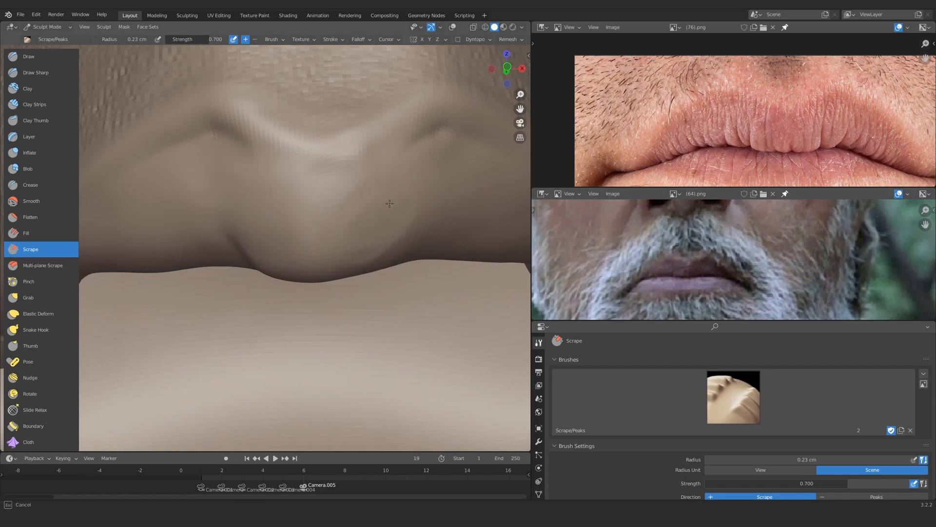
alt+drag(413, 189, 379, 197)
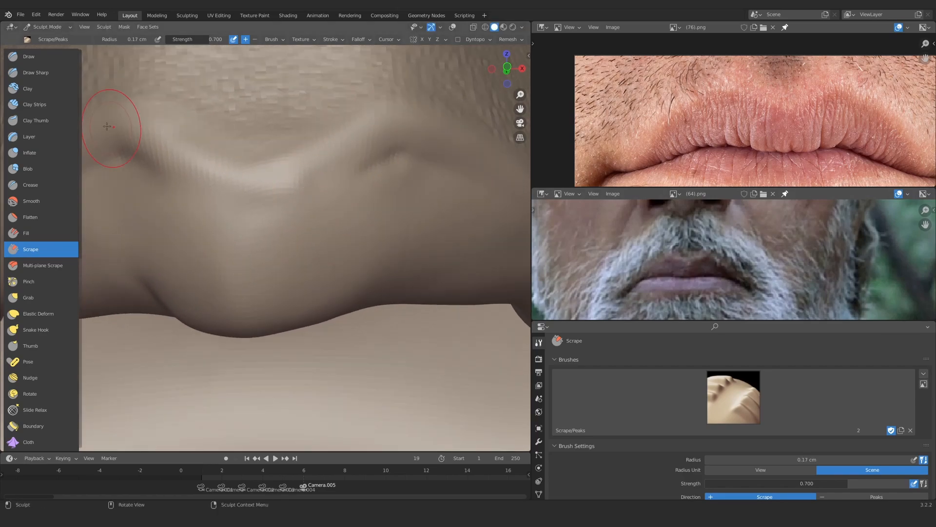
Build up the upper lip around the tubercle with Clay Strips at 0.12 cm radius and 0.224 strength
key(c)
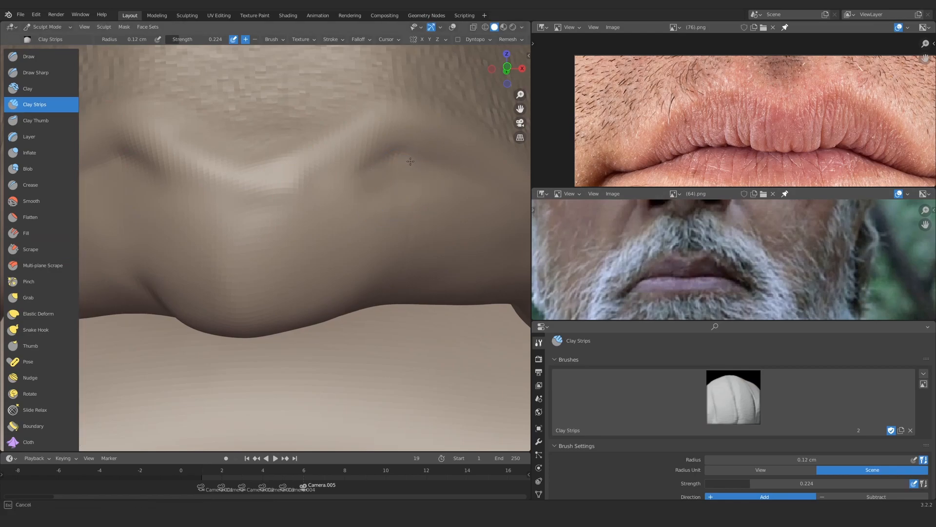
mouse_move(431, 183)
ctrl+alt+mouse_down()
mouse_move(390, 332)
mouse_move(349, 265)
mouse_move(372, 266)
ctrl+alt+mouse_up()
alt+shift+drag(156, 292, 378, 258)
ctrl+alt+drag(378, 258, 363, 205)
key(bracketleft)
key(bracketleft)
key(bracketleft)
mouse_move(332, 187)
alt+shift+mouse_down()
mouse_move(322, 211)
mouse_move(335, 183)
mouse_move(364, 178)
alt+shift+mouse_up()
mouse_move(378, 223)
ctrl+alt+mouse_down()
mouse_move(328, 279)
mouse_move(322, 253)
mouse_move(360, 253)
mouse_move(363, 234)
ctrl+alt+mouse_up()
Carve a short crease beside the tubercle with Draw Sharp at 0.1 cm radius and 0.220 strength
key(d)
key(f)
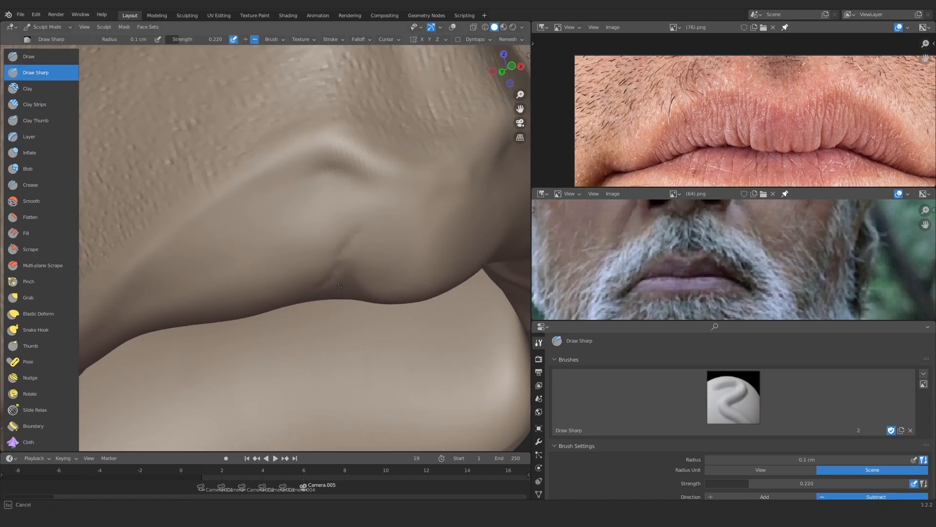
mouse_move(342, 284)
ctrl+alt+mouse_down()
mouse_move(326, 247)
mouse_move(246, 271)
mouse_move(292, 265)
ctrl+alt+mouse_up()
Reveal the hidden lower lip and load (33).png as the face reference, framed on the mouth
key(alt+h)
ctrl+alt+drag(273, 336, 312, 266)
click(763, 194)
scroll(501, 277, down, 3)
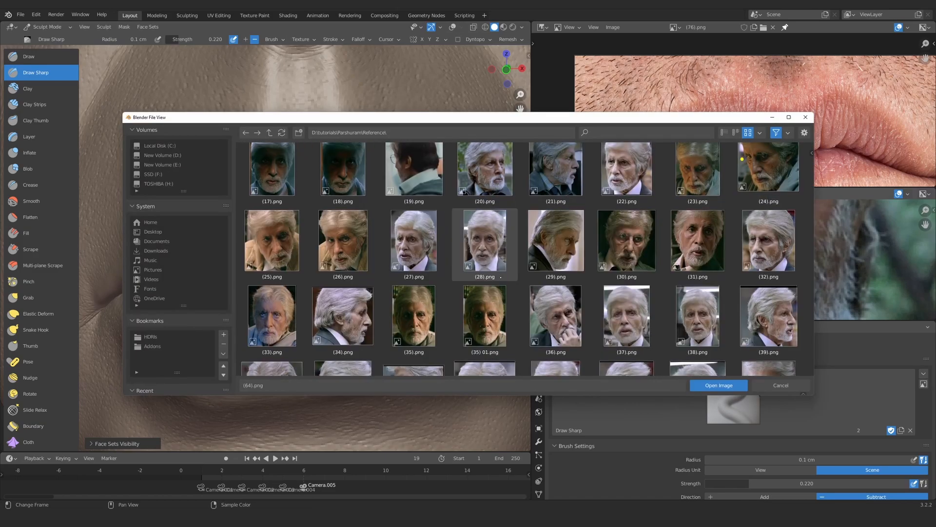
double_click(272, 316)
ctrl+alt+drag(717, 278, 727, 246)
Adjust the tubercle's lower edge with Grab, reducing the radius to 0.3 cm at 0.159 strength
mouse_move(353, 278)
ctrl+alt+mouse_down()
mouse_move(361, 319)
mouse_move(312, 267)
ctrl+alt+mouse_up()
key(g)
key(f)
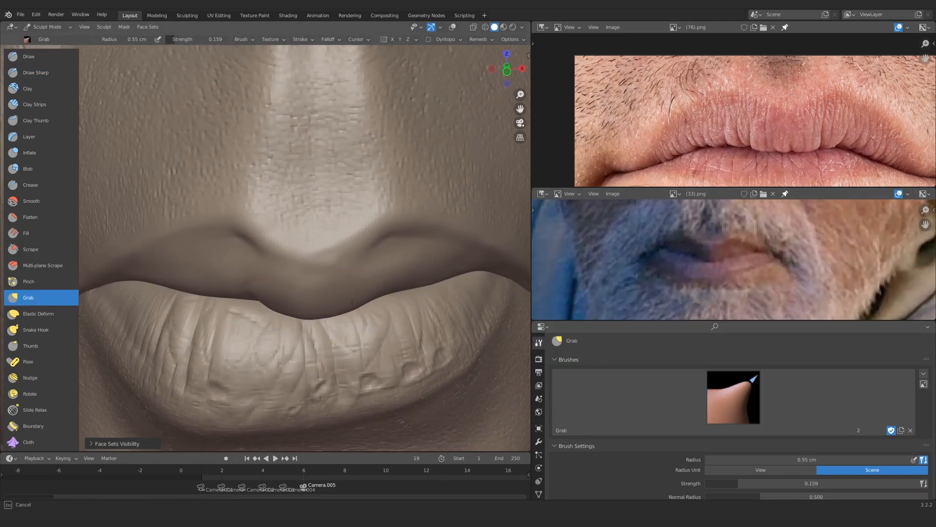
mouse_move(311, 316)
ctrl+alt+mouse_down()
mouse_move(274, 309)
mouse_move(258, 337)
ctrl+alt+mouse_up()
mouse_move(259, 336)
alt+mouse_down()
mouse_move(219, 331)
mouse_move(261, 332)
alt+mouse_up()
key(f)
mouse_move(261, 332)
ctrl+alt+mouse_down()
mouse_move(307, 322)
mouse_move(328, 271)
mouse_move(344, 294)
ctrl+alt+mouse_up()
click(300, 300)
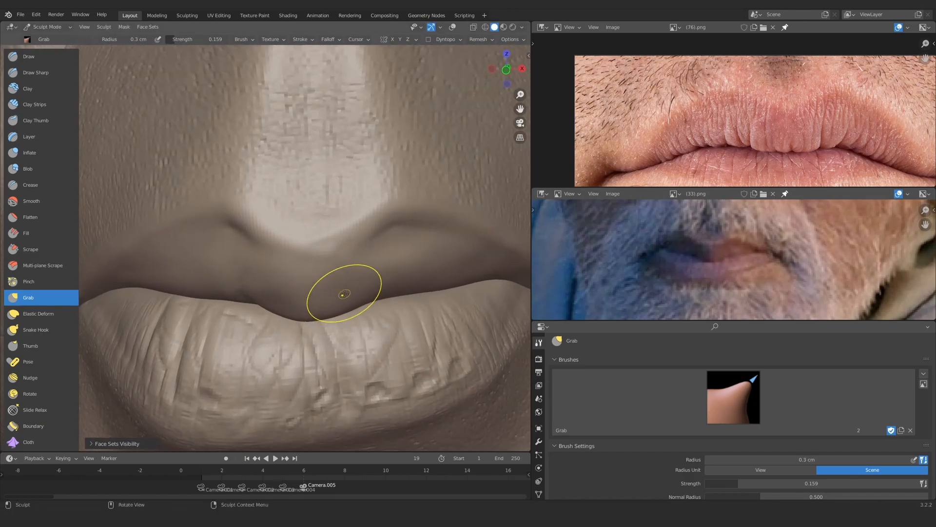
Reshape the upper lip's lower edge beside the tubercle from an angled view with Grab at 0.41 cm radius
ctrl+alt+drag(341, 228, 306, 273)
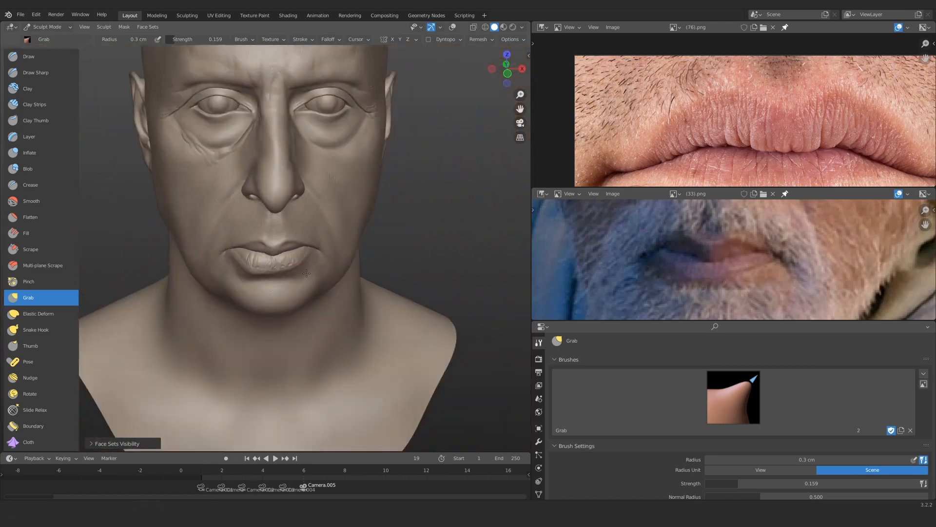
mouse_move(287, 204)
alt+mouse_down()
mouse_move(298, 161)
mouse_move(327, 267)
mouse_move(249, 262)
mouse_move(295, 314)
mouse_move(282, 293)
mouse_move(277, 309)
mouse_move(328, 307)
mouse_move(335, 288)
alt+mouse_up()
key(f)
click(364, 275)
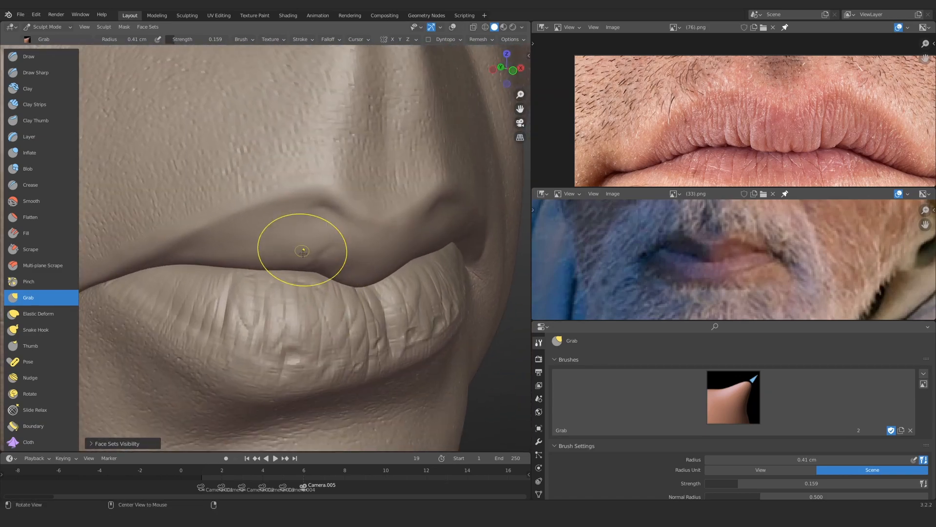
ctrl+alt+drag(304, 247, 320, 274)
Refine the contour where the tubercle meets the lower lip with Grab at 0.32 cm radius
key(f)
click(303, 281)
key(f)
click(315, 276)
mouse_move(319, 295)
ctrl+alt+mouse_down()
mouse_move(315, 276)
mouse_move(331, 273)
mouse_move(320, 294)
mouse_move(305, 291)
ctrl+alt+mouse_up()
ctrl+middle_drag(291, 301, 314, 225)
mouse_move(298, 278)
ctrl+middle_down()
mouse_move(315, 273)
mouse_move(322, 302)
ctrl+middle_up()
middle_drag(322, 303, 326, 289)
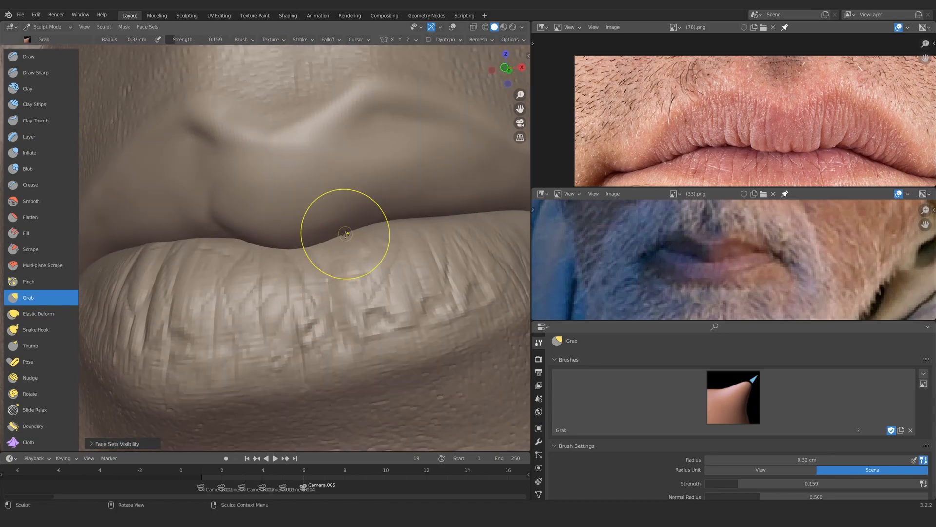
mouse_move(345, 234)
ctrl+middle_down()
mouse_move(336, 263)
mouse_move(307, 244)
mouse_move(310, 256)
ctrl+middle_up()
Refine the tubercle's form with Draw at 0.23 cm radius, and its creases with Draw Sharp at 0.14 cm radius
key(x)
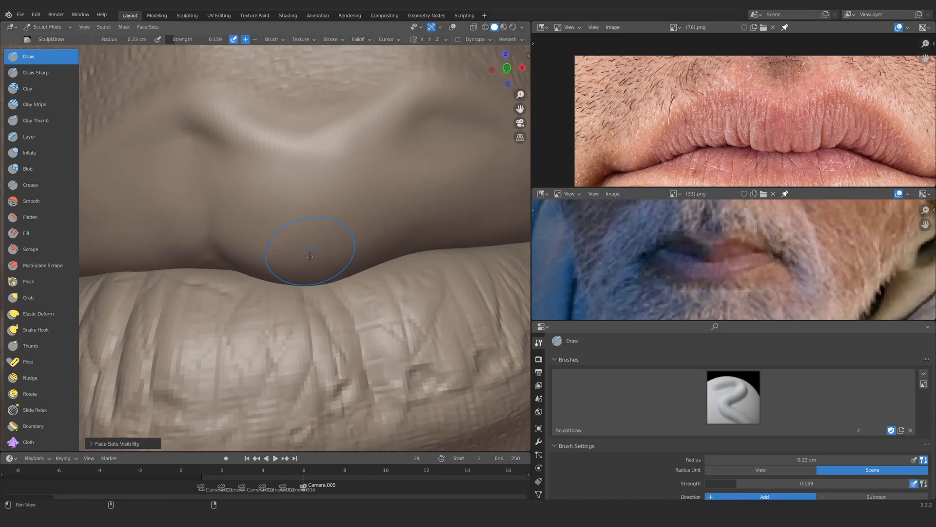
mouse_move(306, 220)
ctrl+middle_down()
mouse_move(290, 271)
mouse_move(276, 219)
mouse_move(252, 224)
ctrl+middle_up()
key(1)
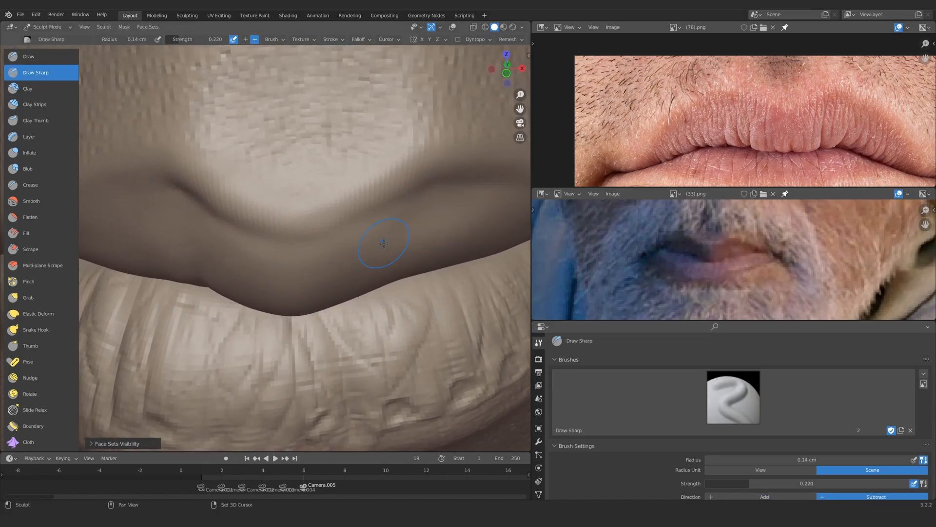
mouse_move(329, 254)
ctrl+middle_down()
mouse_move(283, 219)
mouse_move(311, 255)
mouse_move(294, 286)
mouse_move(287, 229)
mouse_move(290, 262)
mouse_move(308, 241)
mouse_move(287, 341)
ctrl+middle_up()
Reshape the upper lip's centre with Grab at 0.27 cm radius and load (22).png as the face reference
key(g)
key(f)
click(366, 245)
mouse_move(278, 293)
middle_down()
mouse_move(303, 284)
mouse_move(309, 215)
middle_up()
mouse_move(309, 215)
shift+middle_down()
mouse_move(366, 210)
mouse_move(352, 212)
shift+middle_up()
ctrl+middle_drag(352, 236, 359, 215)
ctrl+middle_drag(706, 266, 711, 247)
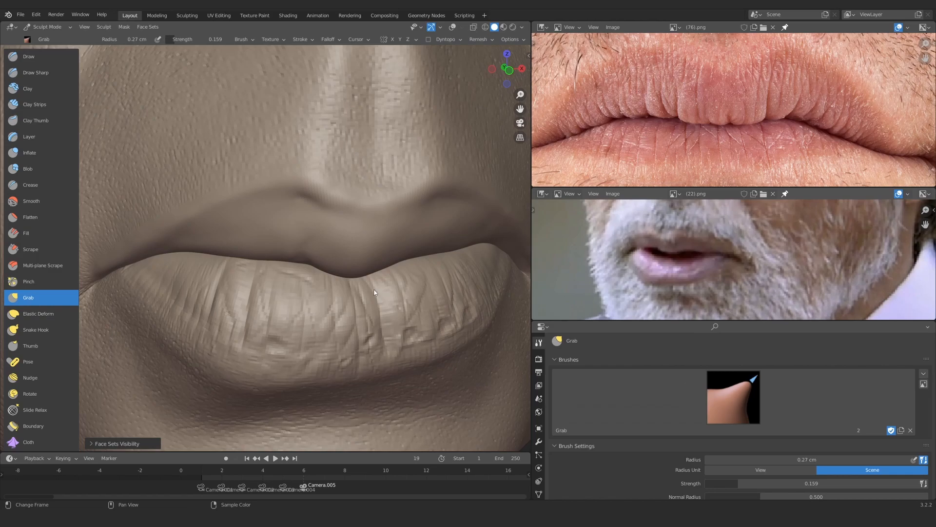
Fill uneven pits on the lower lip's left half with Clay Strips at 0.081 cm radius and 0.421 strength, undoing the last stroke
mouse_move(254, 288)
middle_down()
mouse_move(303, 286)
mouse_move(380, 333)
middle_up()
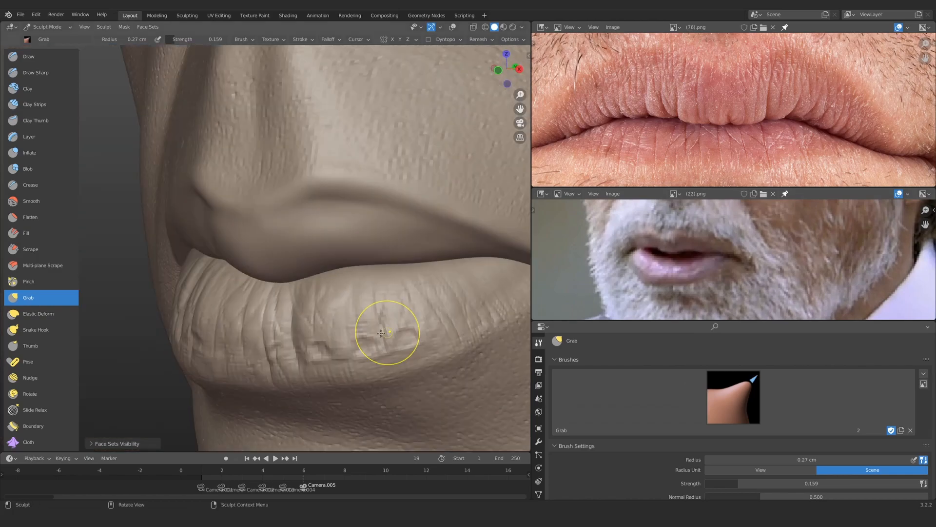
click(44, 103)
shift+middle_drag(278, 405, 273, 319)
ctrl+middle_drag(363, 295, 363, 271)
mouse_move(636, 493)
middle_down()
mouse_move(636, 380)
mouse_move(604, 436)
middle_up()
click(539, 441)
ctrl+middle_drag(392, 259, 393, 244)
key(f)
click(434, 256)
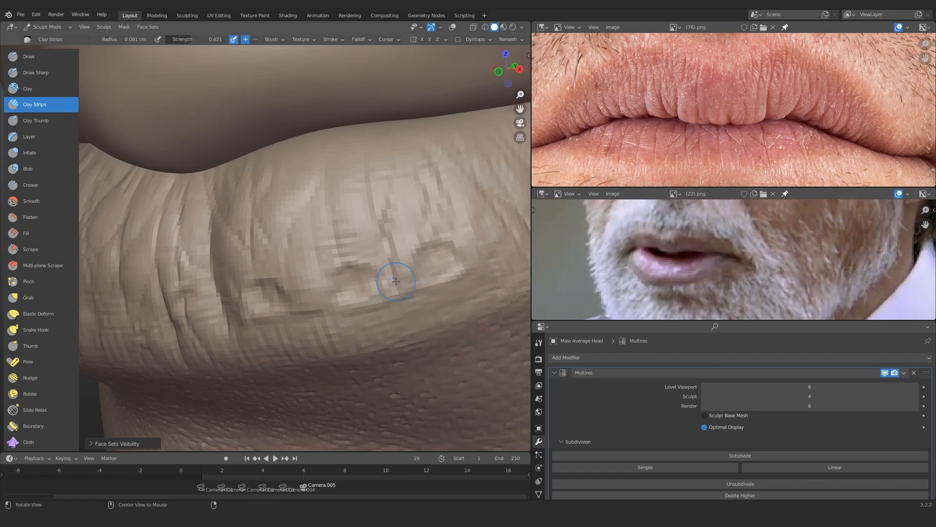
middle_drag(396, 281, 409, 281)
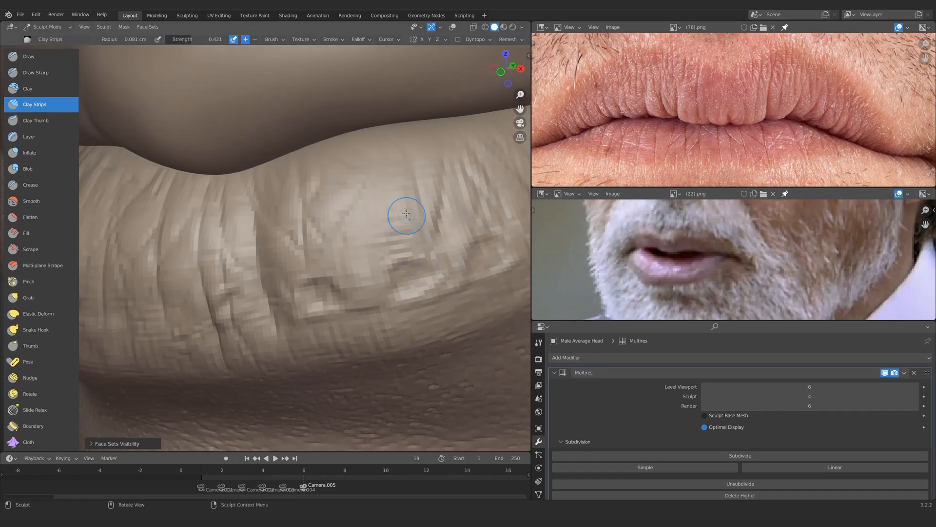
mouse_move(407, 215)
ctrl+middle_down()
mouse_move(389, 272)
mouse_move(415, 229)
ctrl+middle_up()
key(ctrl+z)
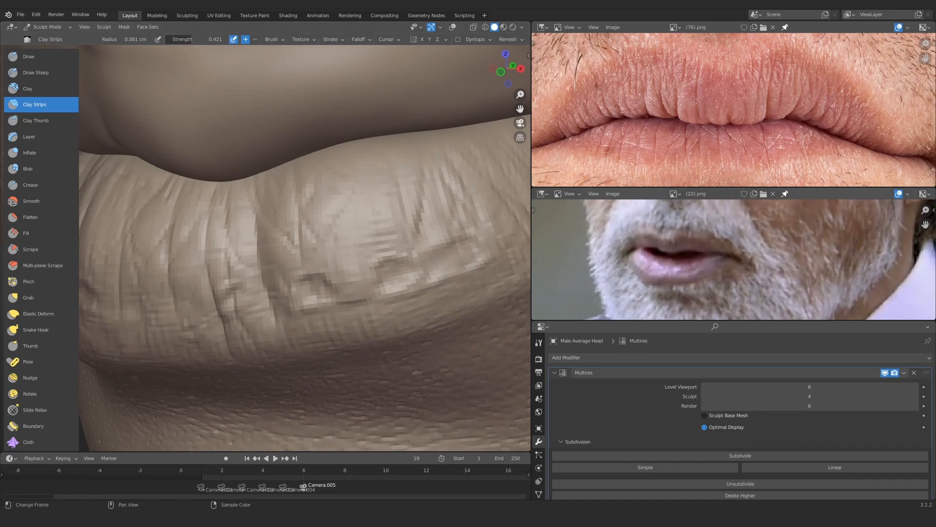
Even out the blocky ridges along the lower lip's lower rim with further Clay Strips strokes at 0.081 cm radius
middle_drag(431, 266, 443, 266)
mouse_move(405, 210)
ctrl+middle_down()
mouse_move(374, 253)
mouse_move(381, 208)
ctrl+middle_up()
drag(319, 262, 374, 258)
mouse_move(378, 222)
ctrl+middle_down()
mouse_move(379, 272)
mouse_move(360, 210)
ctrl+middle_up()
drag(341, 268, 402, 260)
Fill the grooves on the lower lip's right half with Clay Strips at 0.081 cm radius and 0.421 strength
mouse_move(442, 238)
middle_down()
mouse_move(452, 236)
mouse_move(408, 235)
mouse_move(363, 273)
mouse_move(347, 268)
middle_up()
ctrl+middle_drag(332, 283, 323, 226)
drag(341, 266, 327, 269)
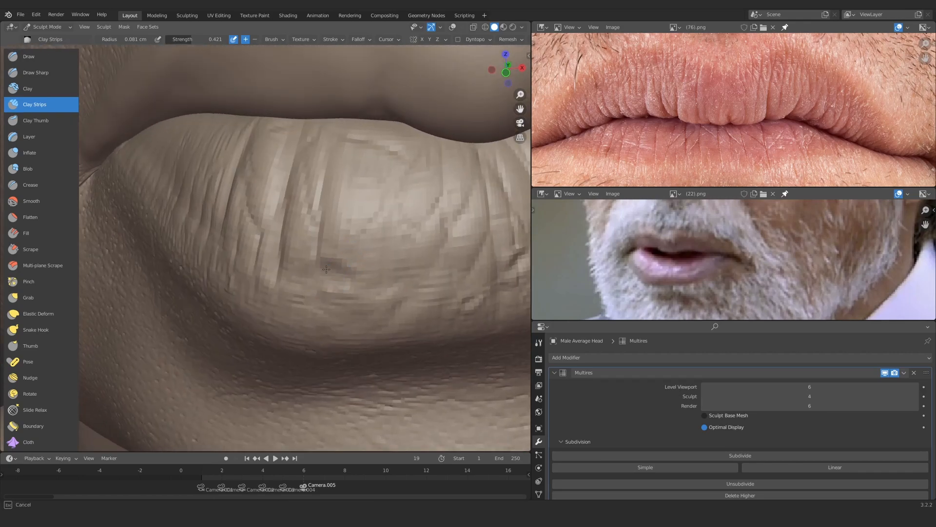
mouse_move(324, 263)
ctrl+middle_down()
mouse_move(332, 317)
mouse_move(324, 237)
ctrl+middle_up()
drag(317, 263, 338, 265)
ctrl+middle_drag(336, 244, 340, 284)
Set the Multires sculpt level to 6 and hide the lower lip's face set
text(6)
key(Return)
mouse_move(293, 219)
middle_down()
mouse_move(312, 230)
mouse_move(292, 226)
mouse_move(296, 277)
mouse_move(293, 239)
middle_up()
key(h)
mouse_move(293, 239)
middle_down()
mouse_move(288, 223)
mouse_move(303, 260)
middle_up()
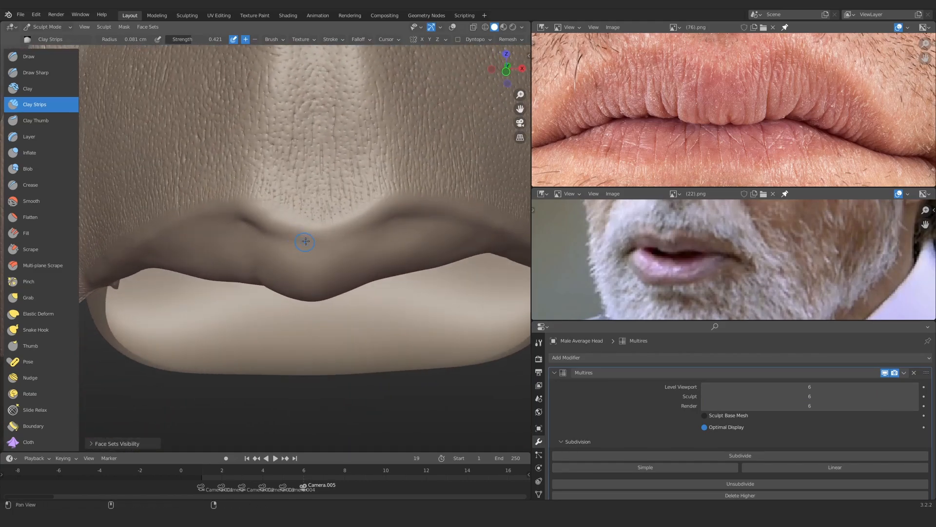
Carve a curved crease along the tubercle's right edge with Draw Sharp at 0.12 cm radius and 0.220 strength
middle_drag(305, 241, 311, 215)
key(2)
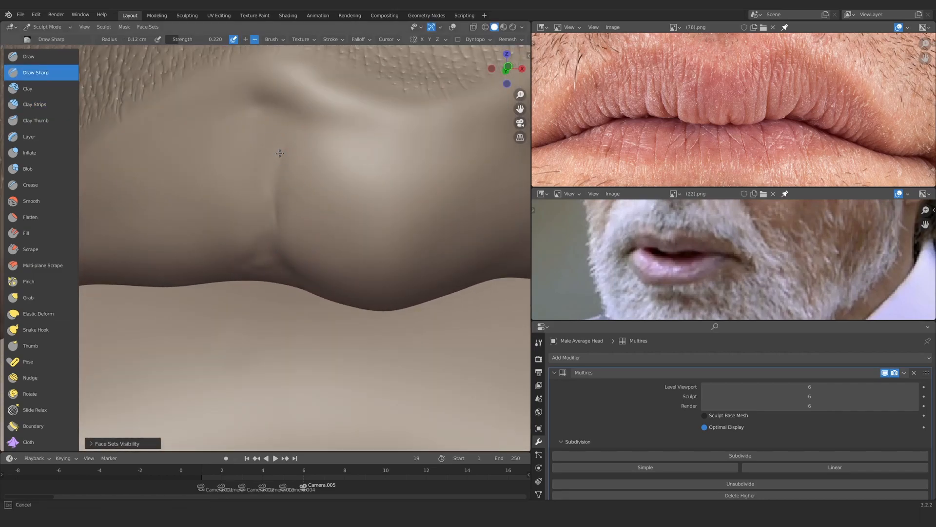
mouse_move(280, 153)
middle_down()
mouse_move(237, 238)
mouse_move(200, 283)
middle_up()
mouse_move(273, 234)
middle_down()
mouse_move(234, 219)
mouse_move(309, 217)
mouse_move(307, 203)
middle_up()
drag(260, 201, 215, 258)
ctrl+middle_drag(230, 205, 234, 234)
mouse_move(239, 210)
middle_down()
mouse_move(245, 182)
mouse_move(278, 265)
mouse_move(271, 218)
middle_up()
mouse_move(274, 283)
ctrl+middle_down()
mouse_move(276, 266)
mouse_move(277, 288)
ctrl+middle_up()
Carve a vertical crease from the cupid's bow down the tubercle with Draw Sharp at 0.11 cm radius, matching the close-up lip reference
mouse_move(681, 87)
ctrl+middle_down()
mouse_move(682, 61)
mouse_move(656, 49)
mouse_move(649, 134)
ctrl+middle_up()
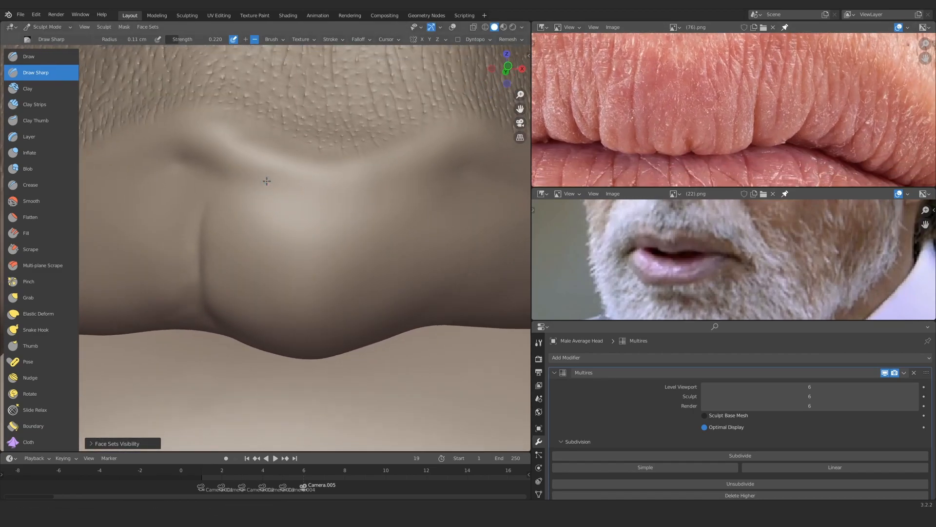
middle_drag(267, 181, 269, 165)
ctrl+middle_drag(673, 88, 675, 127)
ctrl+middle_drag(276, 159, 276, 139)
key(f)
drag(263, 170, 261, 224)
mouse_move(259, 273)
middle_down()
mouse_move(355, 288)
mouse_move(382, 198)
middle_up()
mouse_move(207, 269)
middle_down()
mouse_move(324, 247)
mouse_move(298, 264)
middle_up()
click(296, 248)
Refine the upper lip's volume beside the tubercle with Clay Strips
mouse_move(294, 234)
alt+mouse_down()
mouse_move(292, 253)
mouse_move(269, 263)
mouse_move(286, 297)
mouse_move(283, 225)
mouse_move(247, 298)
alt+mouse_up()
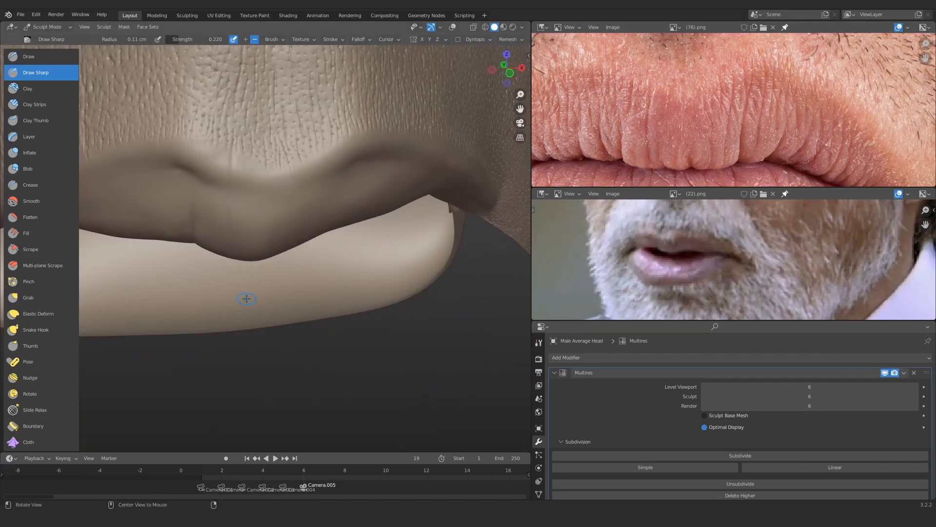
mouse_move(360, 322)
middle_down()
mouse_move(367, 281)
mouse_move(304, 265)
mouse_move(383, 220)
middle_up()
key(c)
middle_drag(317, 213, 321, 221)
Reveal the lower lip and add volume to the upper lip's left half with Draw at 0.34 to 0.41 cm radius and 0.159 strength
key(x)
ctrl+alt+drag(369, 218, 244, 293)
alt+drag(244, 293, 248, 330)
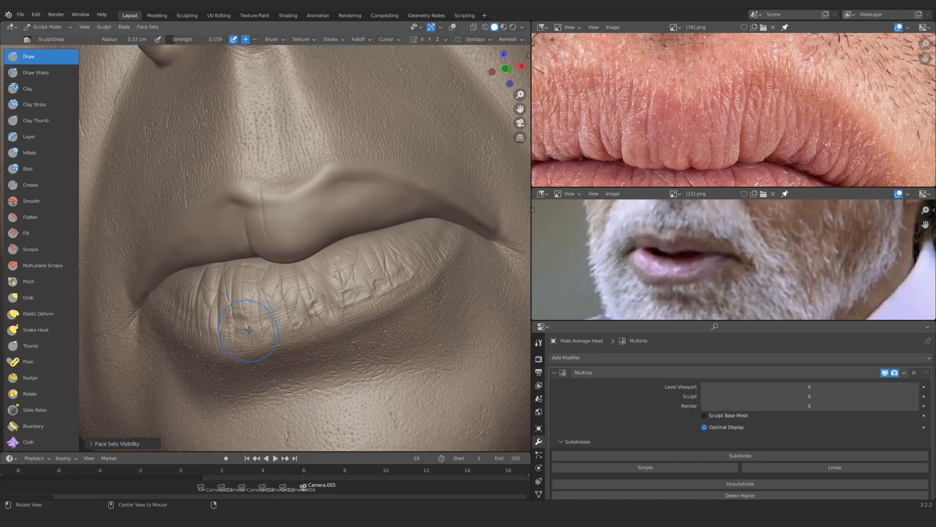
mouse_move(326, 247)
ctrl+alt+mouse_down()
mouse_move(288, 208)
mouse_move(337, 207)
ctrl+alt+mouse_up()
key(f)
click(339, 206)
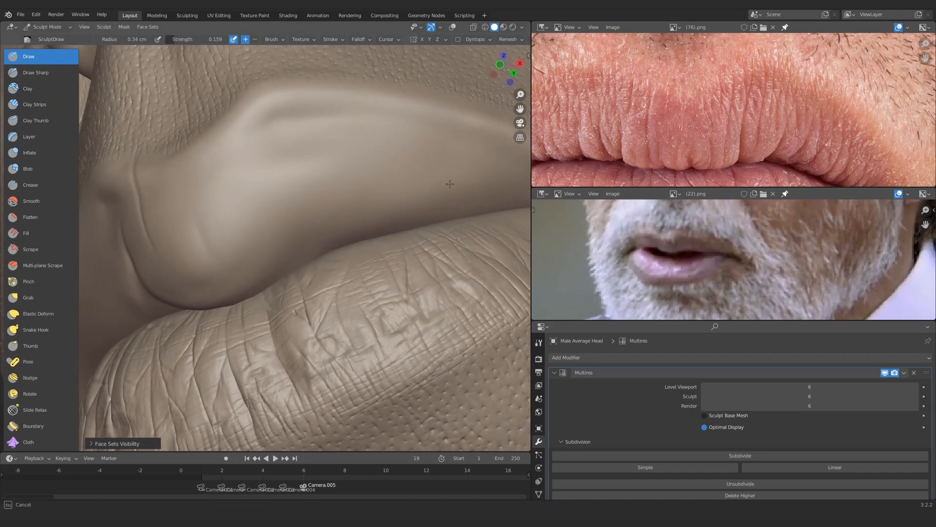
alt+drag(450, 184, 296, 232)
ctrl+alt+drag(273, 185, 312, 219)
alt+drag(312, 219, 341, 214)
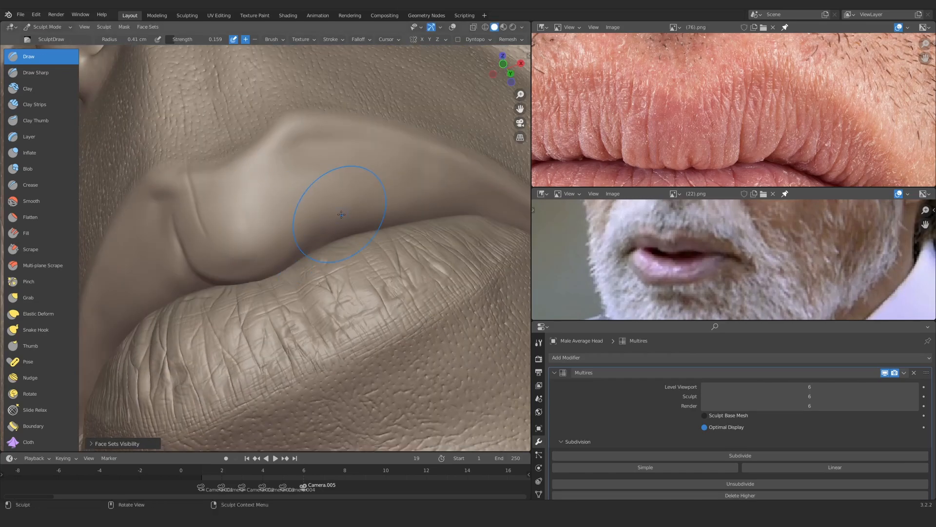
Carve fine vertical creases on the tubercle's left side with Draw Sharp at 0.099 cm radius and 0.220 strength
mouse_move(431, 203)
middle_down()
mouse_move(267, 192)
mouse_move(312, 202)
mouse_move(312, 263)
mouse_move(314, 163)
mouse_move(343, 185)
mouse_move(310, 281)
mouse_move(324, 296)
middle_up()
key(2)
middle_drag(324, 296, 309, 272)
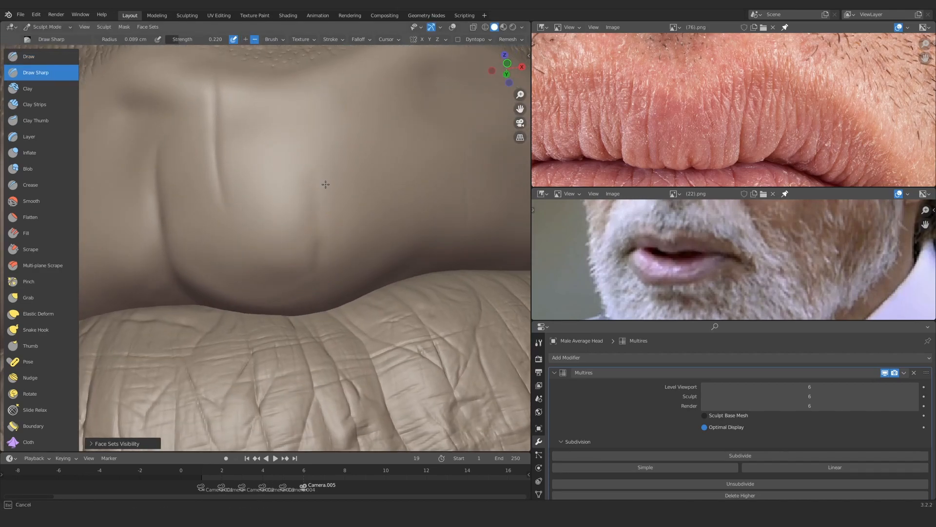
drag(326, 184, 324, 171)
mouse_move(325, 195)
middle_down()
mouse_move(319, 186)
mouse_move(312, 215)
middle_up()
drag(322, 230, 317, 205)
mouse_move(317, 214)
ctrl+middle_down()
mouse_move(315, 273)
mouse_move(291, 255)
mouse_move(297, 261)
ctrl+middle_up()
Refine the upper lip's right-half crease with Draw Sharp at 0.14 cm radius, and reframe the mouth references
key(f)
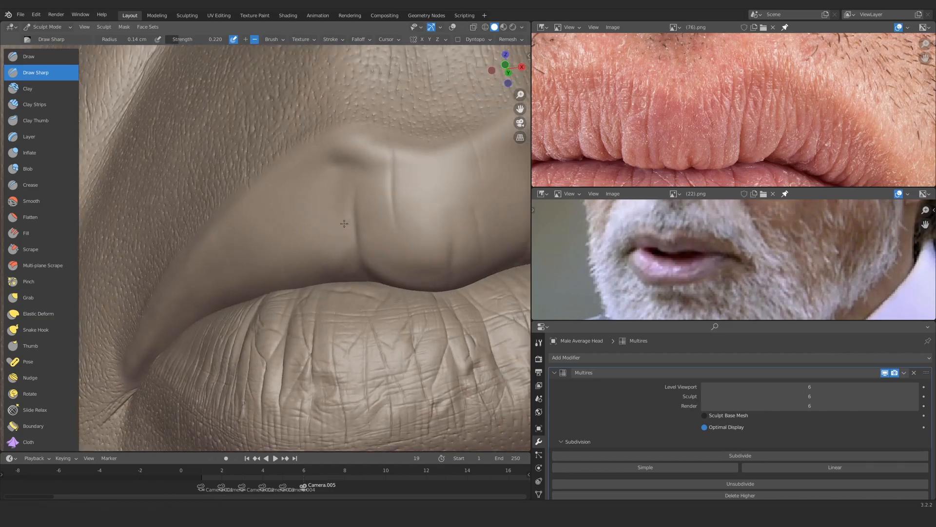
middle_drag(344, 223, 353, 230)
scroll(353, 229, up, 2)
scroll(721, 258, up, 1)
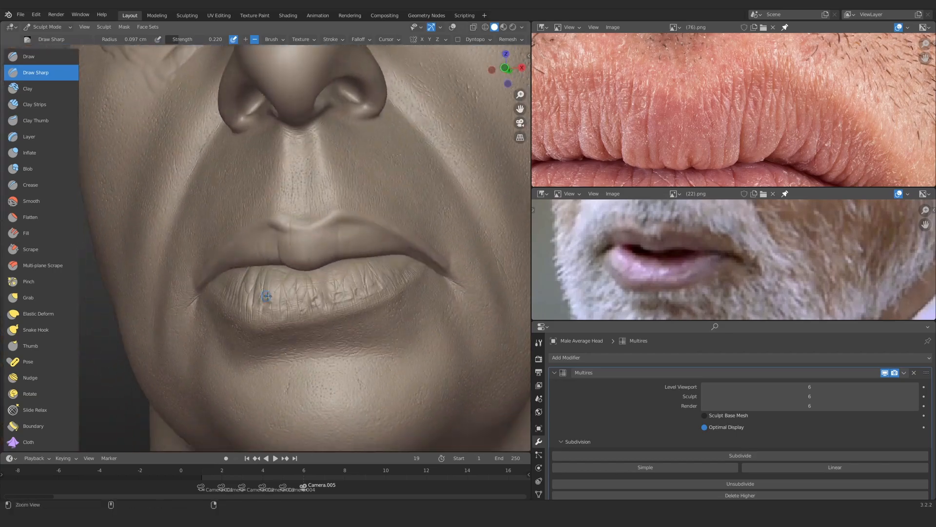
mouse_move(267, 295)
ctrl+middle_down()
mouse_move(274, 254)
mouse_move(361, 243)
ctrl+middle_up()
middle_drag(678, 127, 794, 105)
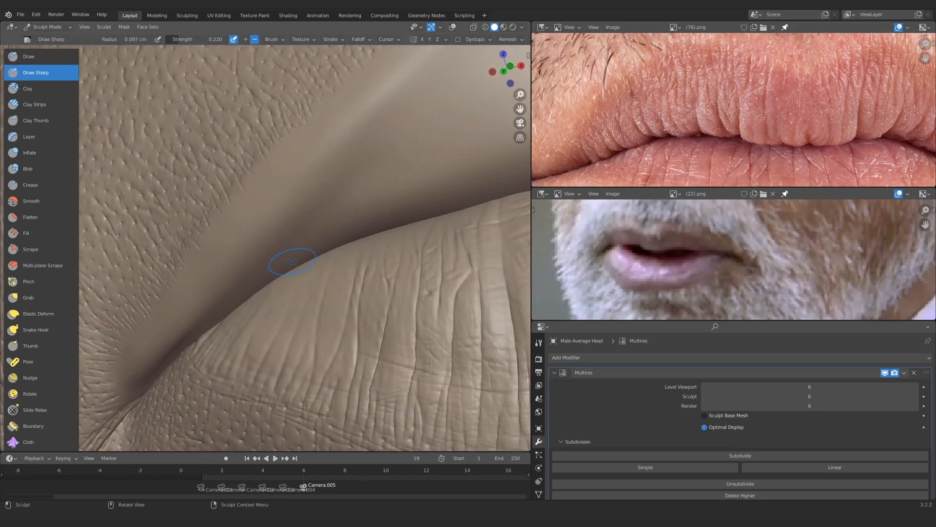
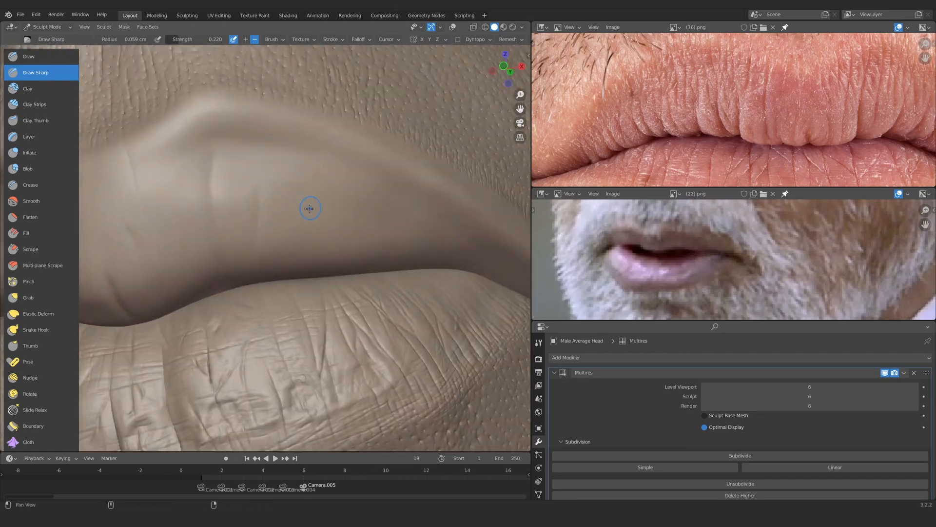
Carve fine vertical creases across the upper lip's left half with Draw Sharp at 0.059 cm radius and 0.220 strength
middle_drag(829, 117, 612, 95)
scroll(343, 234, down, 2)
scroll(291, 218, up, 4)
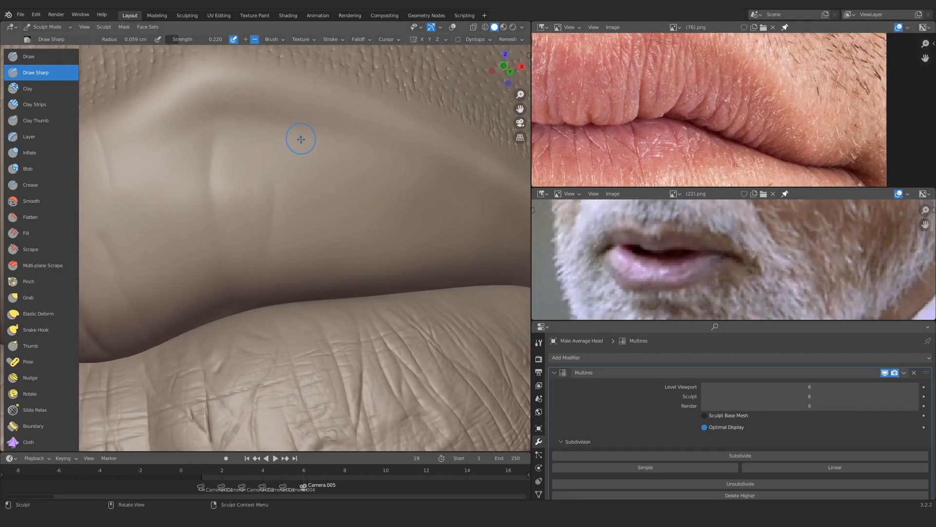
scroll(301, 138, up, 1)
alt+drag(308, 253, 305, 258)
drag(295, 154, 275, 303)
alt+drag(313, 235, 318, 243)
drag(302, 190, 309, 248)
alt+drag(316, 253, 318, 254)
drag(318, 185, 320, 244)
alt+drag(278, 321, 273, 287)
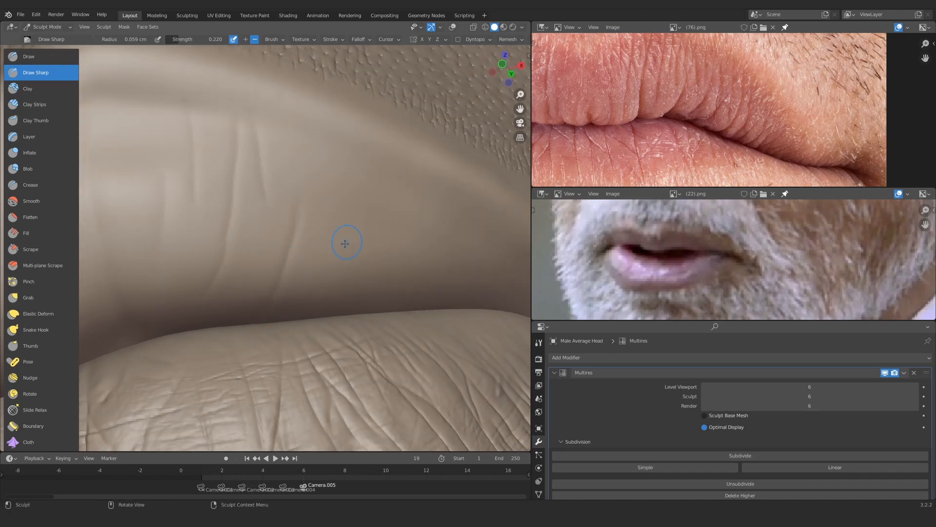
Carve a fine curved crease on the upper lip's right half with Draw Sharp at 0.059 cm radius and 0.220 strength
alt+drag(330, 267, 317, 277)
scroll(293, 244, down, 5)
mouse_move(296, 179)
mouse_down()
mouse_move(293, 258)
mouse_move(254, 230)
mouse_up()
scroll(259, 248, up, 3)
mouse_move(318, 224)
alt+mouse_down()
mouse_move(310, 241)
mouse_move(317, 253)
alt+mouse_up()
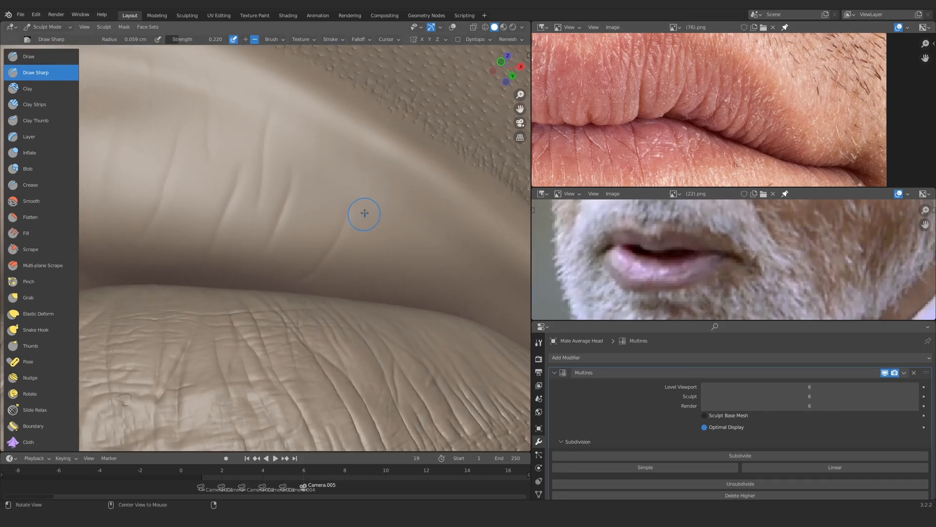
Add finer slanted creases toward the right mouth corner with Draw Sharp at 0.041 cm radius, following the reference photo
mouse_move(365, 213)
ctrl+alt+mouse_down()
mouse_move(324, 262)
mouse_move(313, 232)
mouse_move(345, 278)
ctrl+alt+mouse_up()
ctrl+alt+drag(722, 146, 717, 117)
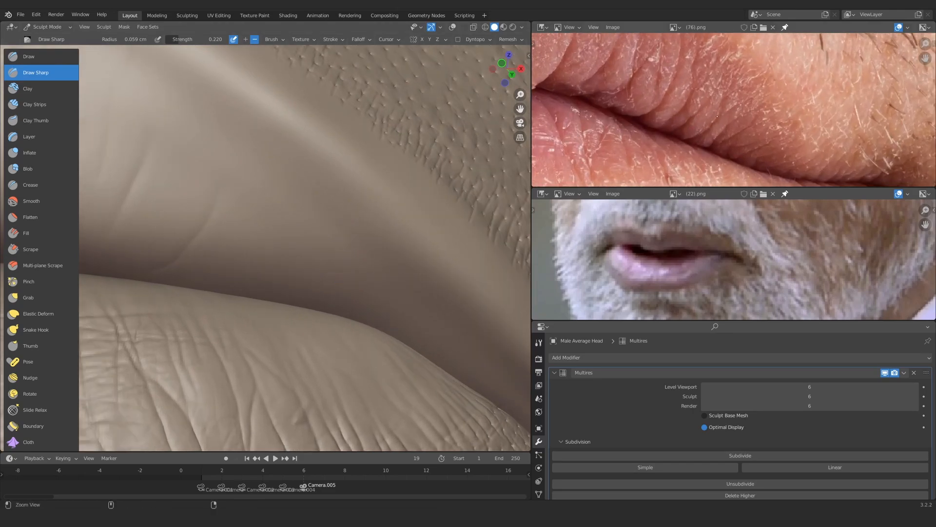
alt+shift+drag(320, 273, 337, 251)
key(f)
drag(399, 250, 334, 291)
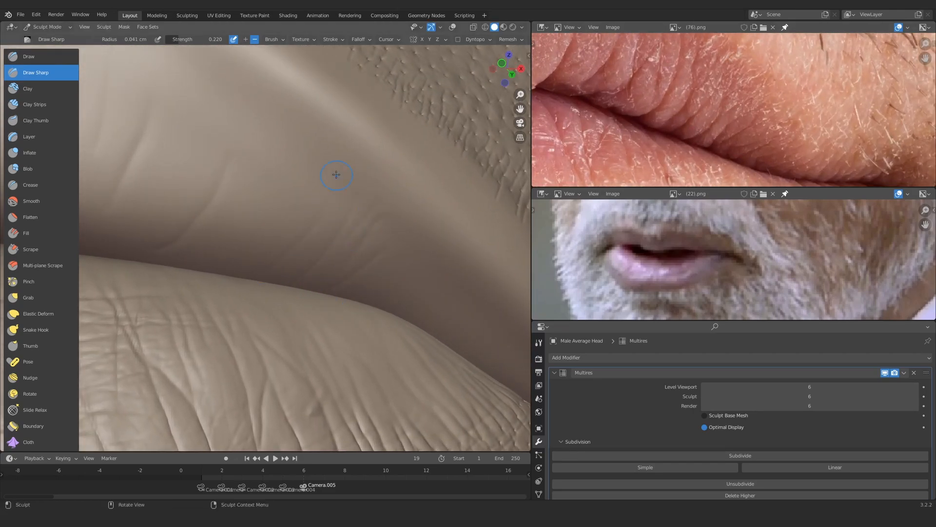
Hide the lower lip's face set and reframe the upper lip and the mouth reference
mouse_move(336, 174)
ctrl+middle_down()
mouse_move(307, 211)
mouse_move(349, 171)
mouse_move(283, 263)
mouse_move(234, 241)
ctrl+middle_up()
mouse_move(234, 241)
middle_down()
mouse_move(254, 263)
mouse_move(303, 219)
mouse_move(313, 151)
middle_up()
key(h)
ctrl+middle_drag(312, 151, 351, 132)
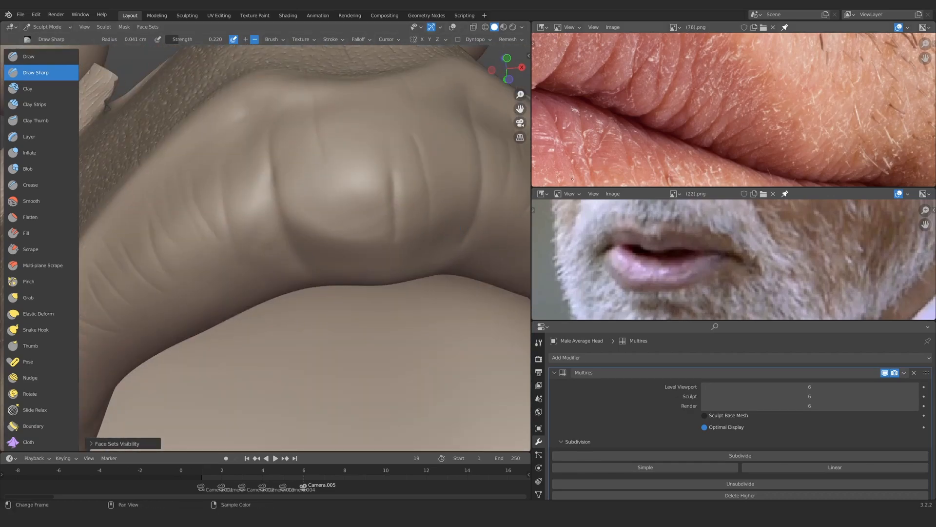
middle_drag(655, 112, 865, 182)
middle_drag(872, 137, 652, 107)
mouse_move(286, 202)
ctrl+middle_down()
mouse_move(293, 229)
mouse_move(336, 219)
ctrl+middle_up()
Add volume beside the tubercle's left crease with Clay at 0.12 cm radius and 0.618 strength
key(c)
click(539, 342)
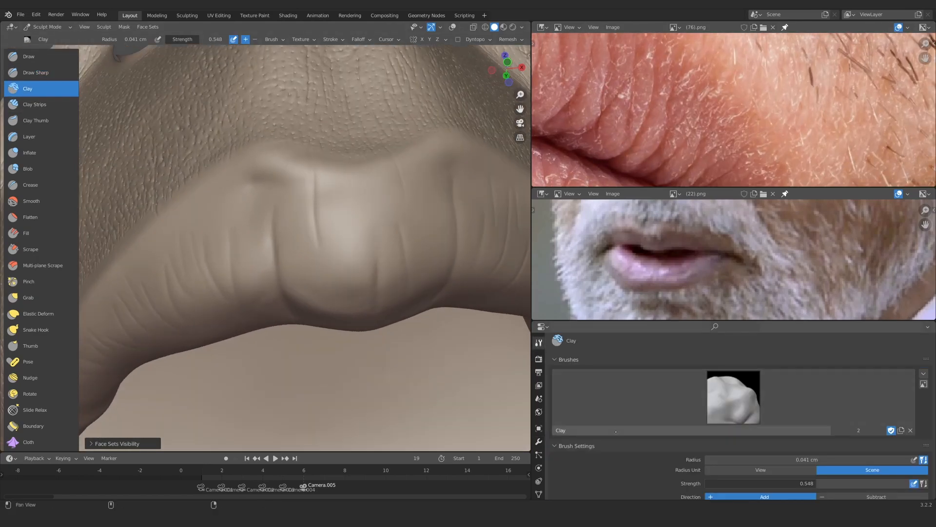
middle_drag(634, 491, 636, 425)
mouse_move(278, 293)
shift+middle_down()
mouse_move(326, 234)
mouse_move(330, 214)
shift+middle_up()
key(f)
key(shift+f)
drag(328, 221, 324, 212)
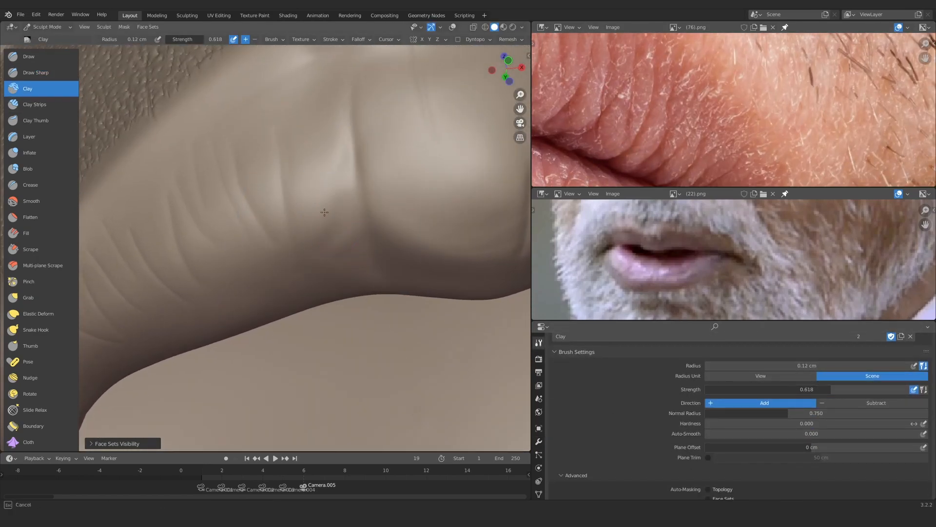
Build up the fold edges just left of the tubercle with Clay Strips at 0.085 cm radius and 0.421 strength
mouse_move(347, 250)
ctrl+middle_down()
mouse_move(326, 203)
mouse_move(317, 220)
ctrl+middle_up()
ctrl+middle_drag(317, 219, 288, 241)
key(c)
drag(288, 240, 330, 233)
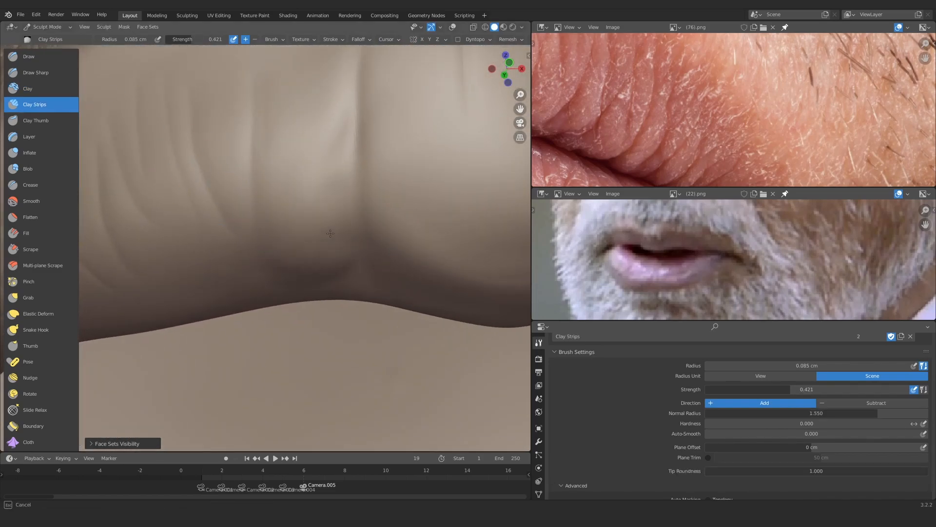
ctrl+middle_drag(330, 233, 312, 195)
middle_drag(312, 195, 386, 205)
ctrl+middle_drag(244, 195, 234, 229)
mouse_move(234, 230)
mouse_down()
mouse_move(182, 255)
mouse_move(165, 322)
mouse_up()
Extend the raised folds between the creases along the upper lip's left half with short buildup strokes
shift+middle_drag(168, 271, 270, 248)
ctrl+middle_drag(270, 249, 268, 232)
drag(267, 232, 180, 293)
ctrl+middle_drag(352, 217, 341, 239)
drag(201, 271, 263, 220)
middle_drag(201, 270, 244, 239)
drag(195, 249, 246, 234)
middle_drag(324, 171, 292, 195)
mouse_move(251, 217)
mouse_down()
mouse_move(301, 207)
mouse_move(258, 282)
mouse_up()
drag(303, 156, 259, 243)
Raise the narrow ridges beside the left-half creases with Clay at 0.052 cm radius and 0.618 strength
mouse_move(258, 243)
middle_down()
mouse_move(261, 212)
mouse_move(273, 273)
mouse_move(299, 192)
mouse_move(317, 264)
mouse_move(341, 292)
middle_up()
middle_drag(351, 328, 292, 293)
middle_drag(619, 107, 853, 97)
mouse_move(312, 254)
middle_down()
mouse_move(297, 253)
mouse_move(292, 205)
mouse_move(297, 245)
mouse_move(230, 234)
mouse_move(220, 244)
middle_up()
key(f)
click(298, 244)
key(c)
drag(219, 243, 268, 182)
middle_drag(244, 235, 195, 263)
middle_drag(254, 147, 283, 103)
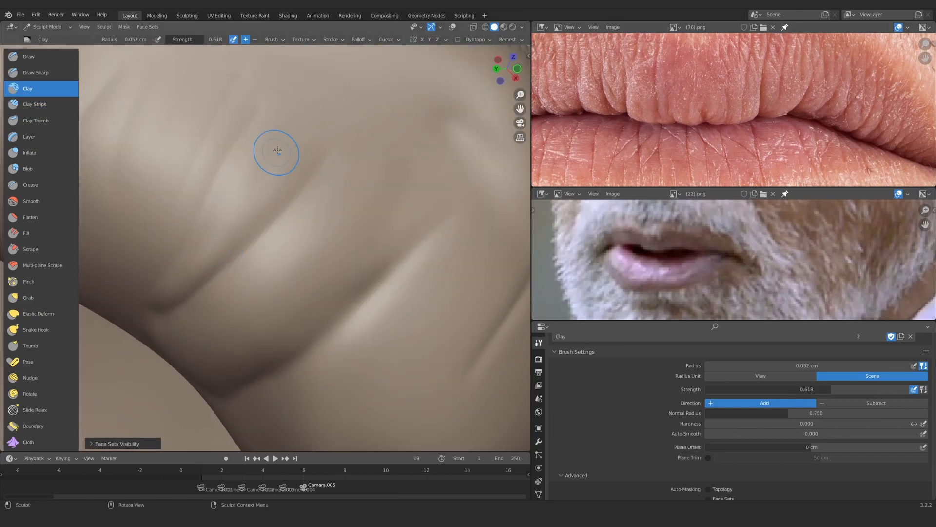
middle_drag(277, 150, 211, 226)
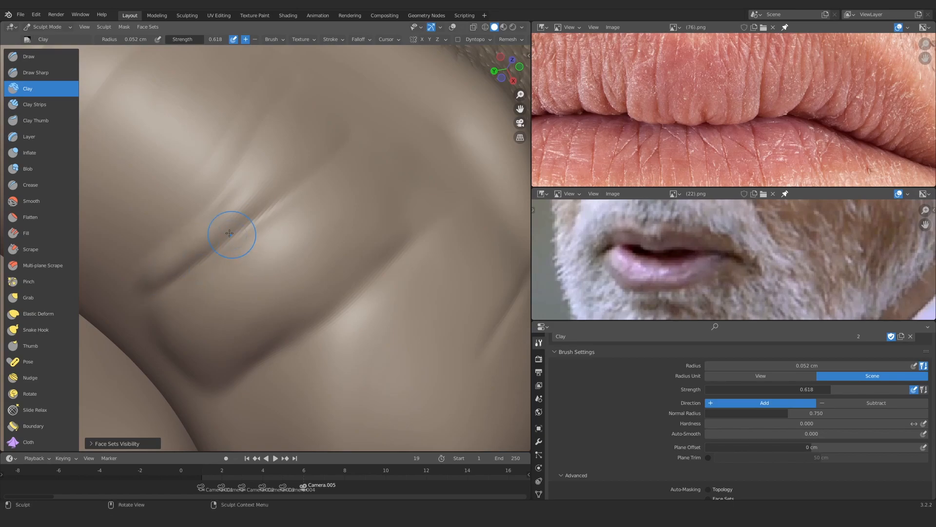
drag(242, 211, 258, 195)
Define thinner folds between the left-half creases with Clay at 0.04 to 0.065 cm radius, checking the lip reference
mouse_move(249, 205)
middle_down()
mouse_move(285, 119)
mouse_move(320, 229)
mouse_move(296, 103)
middle_up()
middle_drag(590, 83, 609, 169)
mouse_move(361, 121)
ctrl+middle_down()
mouse_move(334, 176)
mouse_move(312, 127)
ctrl+middle_up()
middle_drag(293, 205, 265, 229)
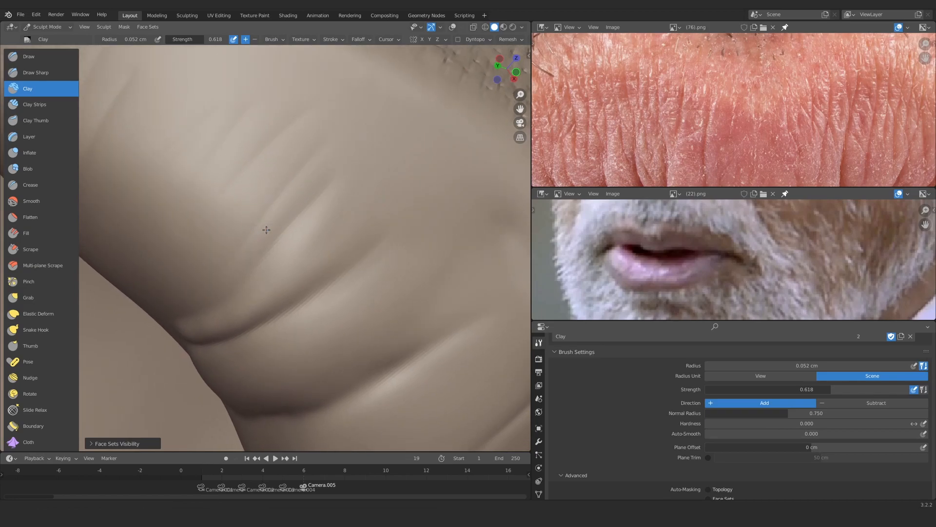
middle_drag(600, 180, 594, 123)
mouse_move(263, 253)
middle_down()
mouse_move(250, 261)
mouse_move(309, 184)
mouse_move(183, 280)
middle_up()
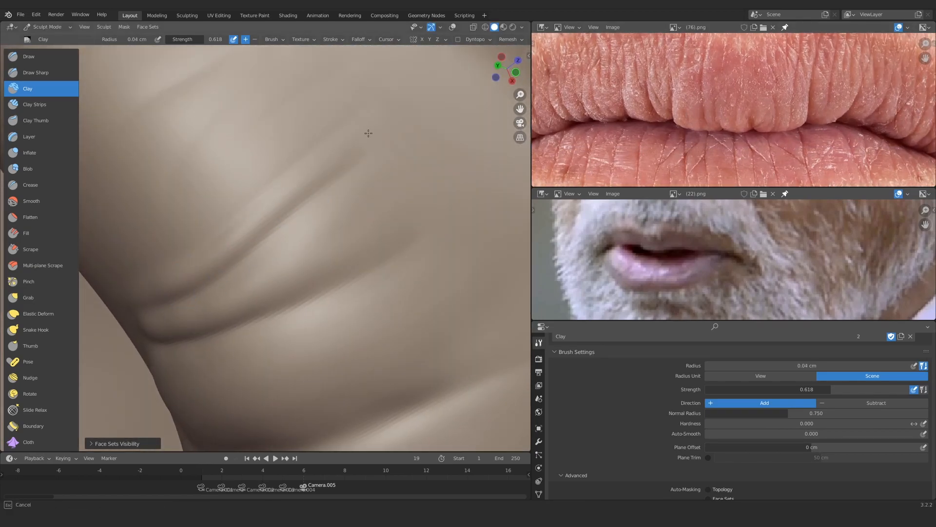
drag(368, 133, 397, 107)
mouse_move(234, 234)
ctrl+middle_down()
mouse_move(228, 283)
mouse_move(217, 230)
mouse_move(224, 185)
ctrl+middle_up()
mouse_move(239, 253)
mouse_down()
mouse_move(416, 97)
mouse_move(217, 351)
mouse_move(291, 299)
mouse_move(314, 159)
mouse_move(300, 265)
mouse_move(271, 219)
mouse_up()
drag(179, 288, 361, 115)
mouse_move(215, 239)
alt+mouse_down()
mouse_move(202, 261)
mouse_move(261, 247)
alt+mouse_up()
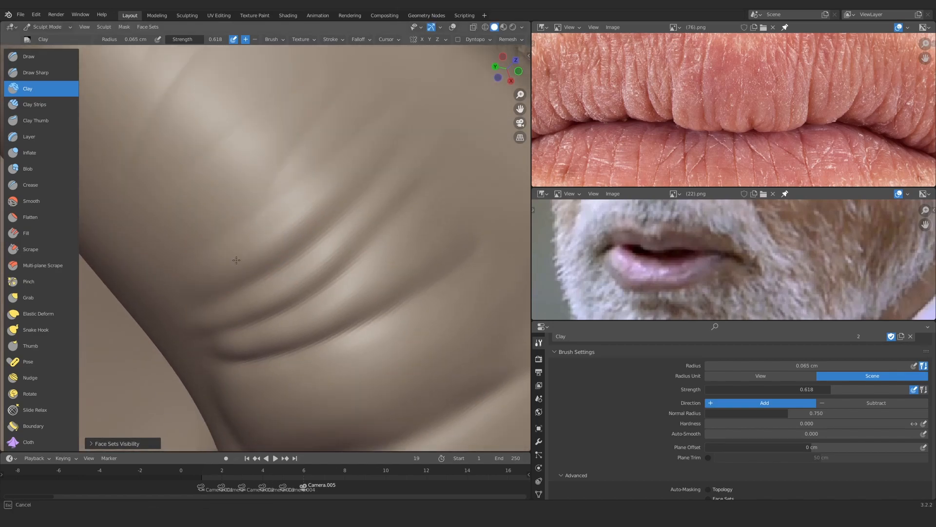
Try a Clay stroke over the folds with Auto-Smooth raised, undo it, and reset Auto-Smooth to 0
drag(776, 434, 795, 433)
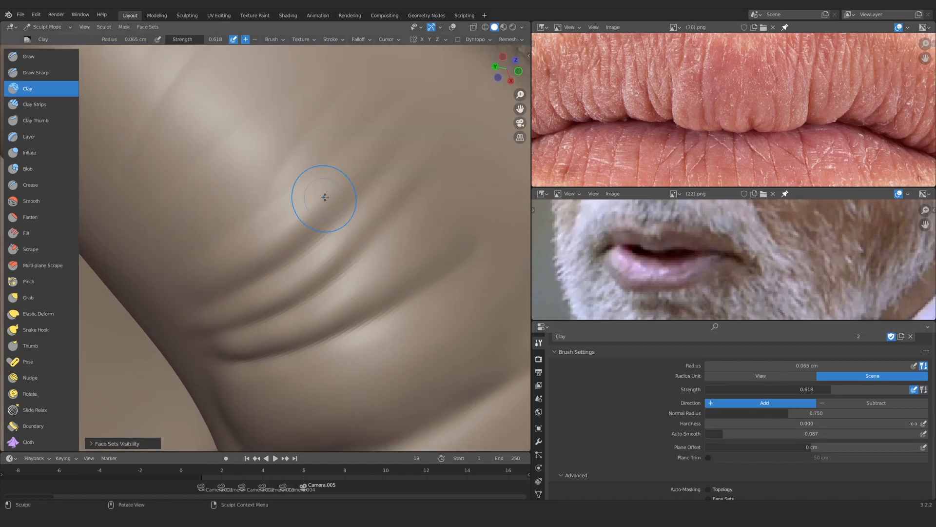
mouse_move(343, 190)
mouse_down()
mouse_move(317, 232)
mouse_move(325, 244)
mouse_up()
key(ctrl+z)
drag(785, 434, 755, 433)
Build another narrow fold above the existing ones with Clay, reducing the radius from 0.065 to 0.035 cm
alt+drag(282, 234, 282, 244)
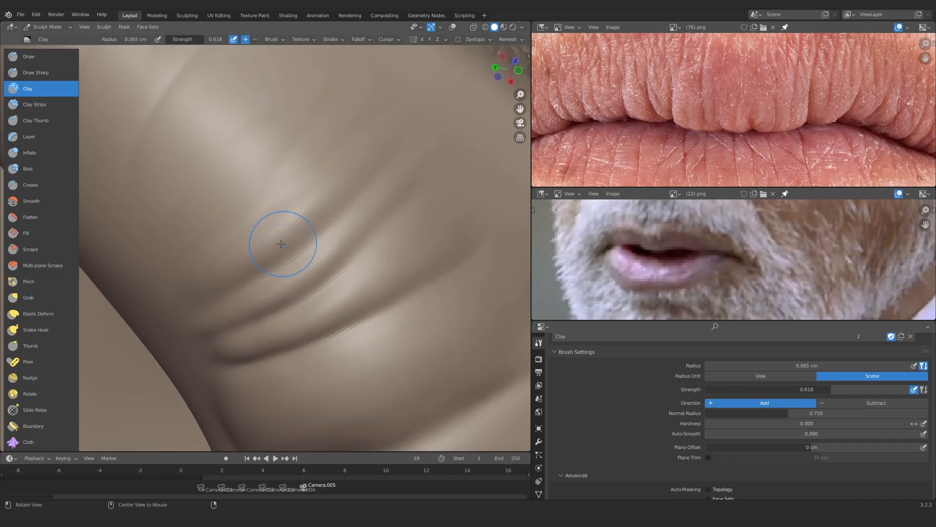
alt+drag(337, 185, 398, 128)
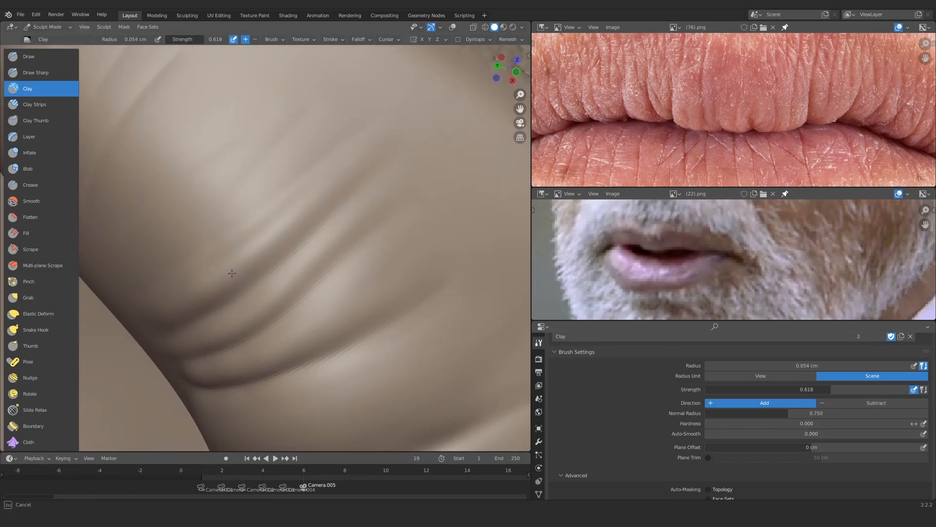
ctrl+middle_drag(232, 273, 336, 183)
drag(336, 182, 290, 205)
mouse_move(291, 205)
middle_down()
mouse_move(263, 307)
mouse_move(272, 282)
mouse_move(241, 214)
mouse_move(303, 215)
mouse_move(295, 229)
middle_up()
key(bracketleft)
mouse_move(267, 262)
mouse_down()
mouse_move(246, 280)
mouse_move(358, 171)
mouse_move(298, 213)
mouse_up()
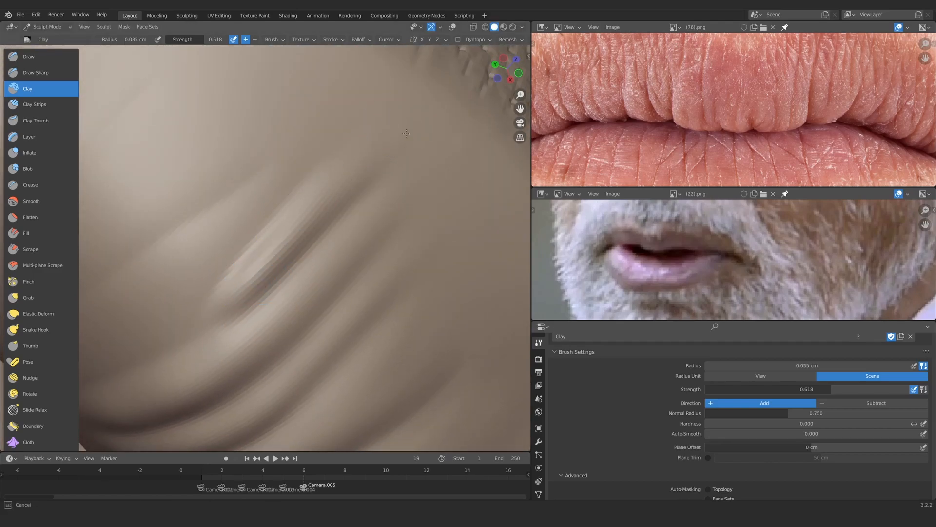
Add a broader fold beside the narrow ridge with Clay at 0.056 cm, and sharpen its edge at 0.037 cm radius
shift+middle_drag(181, 274, 307, 220)
key(f)
click(303, 222)
drag(268, 215, 328, 184)
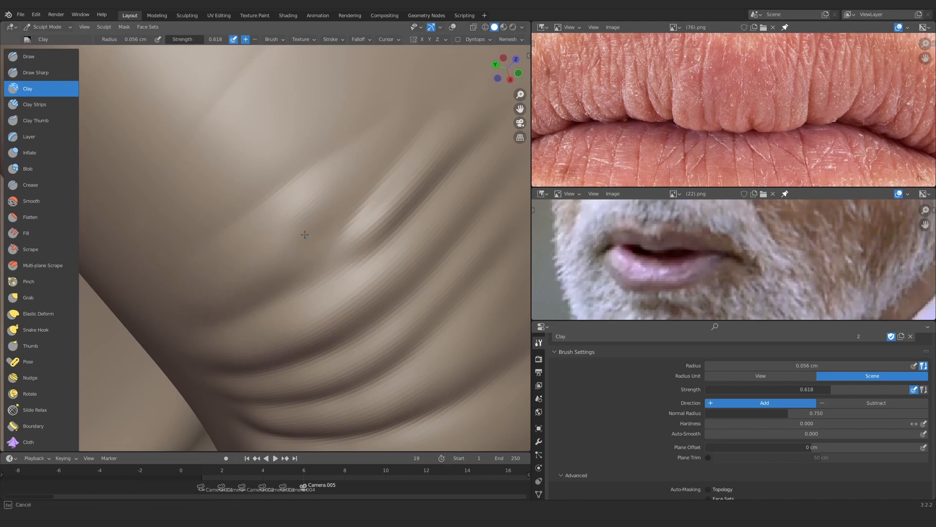
shift+middle_drag(305, 235, 203, 288)
key(f)
click(190, 291)
drag(297, 185, 202, 312)
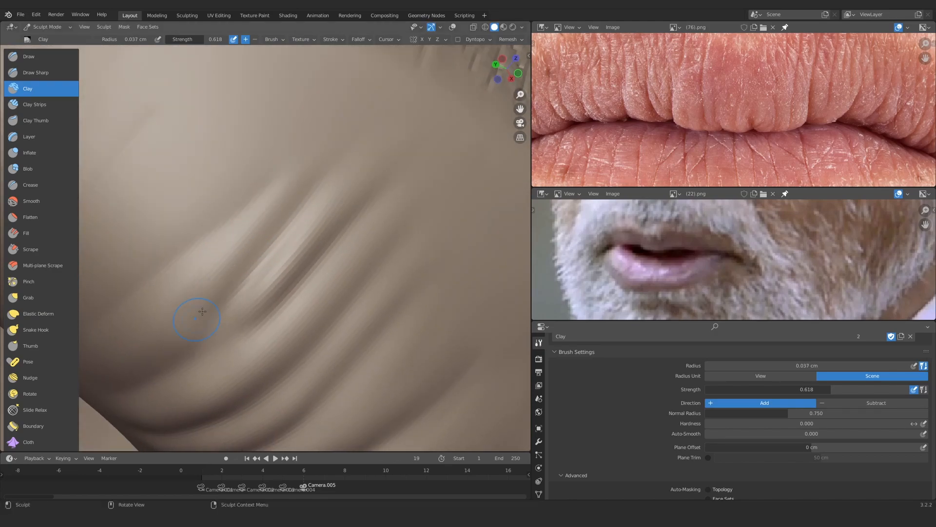
Thicken the outermost new fold toward the left mouth corner with Clay at about 0.053 cm radius
middle_drag(202, 311, 292, 234)
drag(229, 267, 199, 301)
shift+middle_drag(311, 201, 255, 252)
key(f)
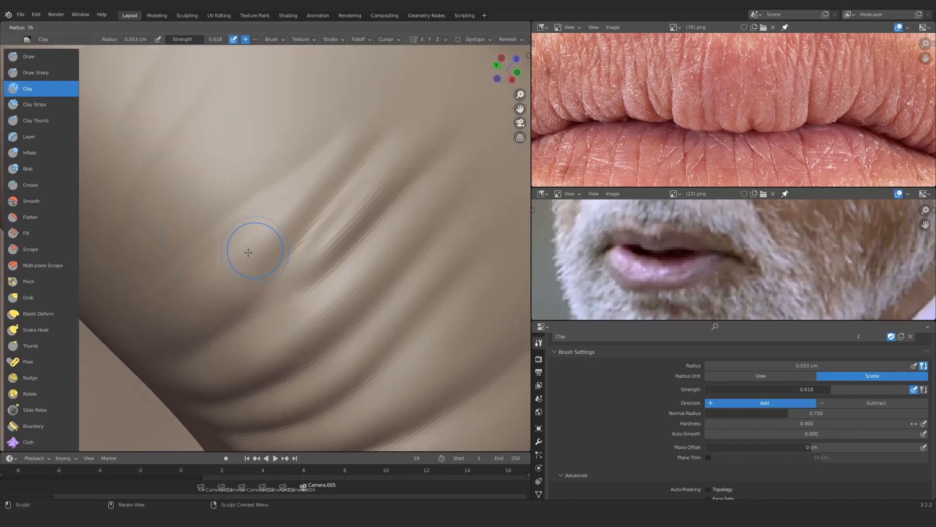
click(248, 252)
drag(244, 237, 305, 194)
Raise a thin ridge along the next crease with Clay at 0.042 cm, and enlarge the radius to 0.074 cm
middle_drag(262, 267, 307, 229)
mouse_move(307, 229)
ctrl+middle_down()
mouse_move(297, 248)
mouse_move(287, 224)
ctrl+middle_up()
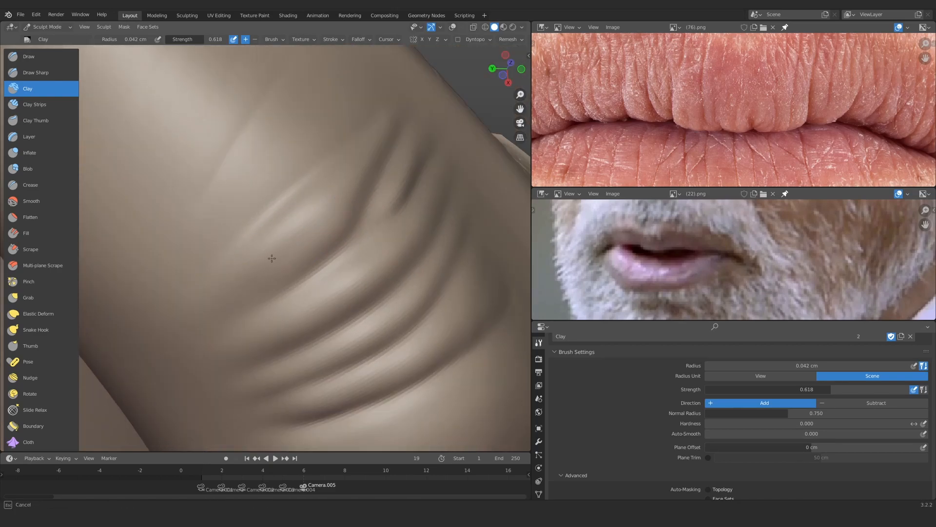
mouse_move(248, 275)
ctrl+middle_down()
mouse_move(283, 298)
mouse_move(263, 246)
mouse_move(359, 229)
mouse_move(276, 211)
mouse_move(325, 205)
ctrl+middle_up()
middle_drag(326, 205, 317, 228)
key(f)
click(273, 244)
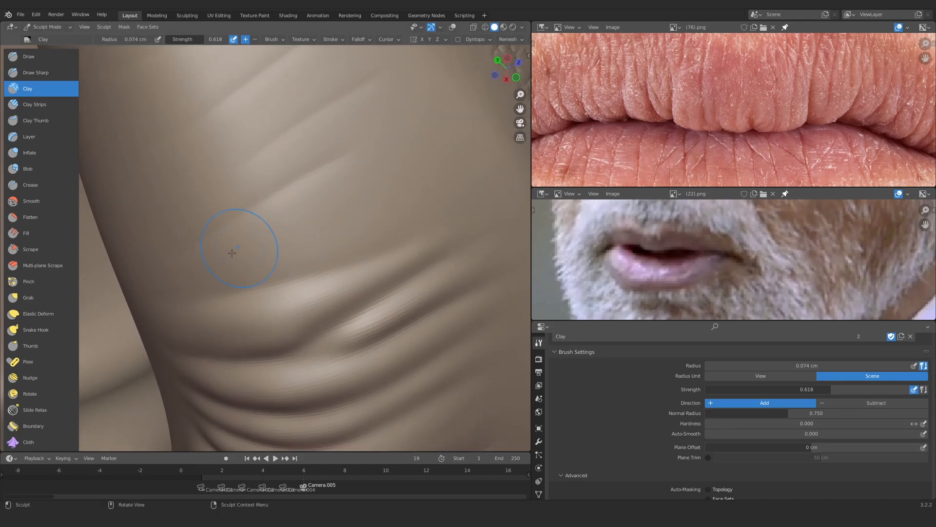
Build up the fold above the deep crease and extend it toward the lip border with Clay at 0.048 cm radius
middle_drag(389, 191, 204, 265)
middle_drag(305, 235, 332, 209)
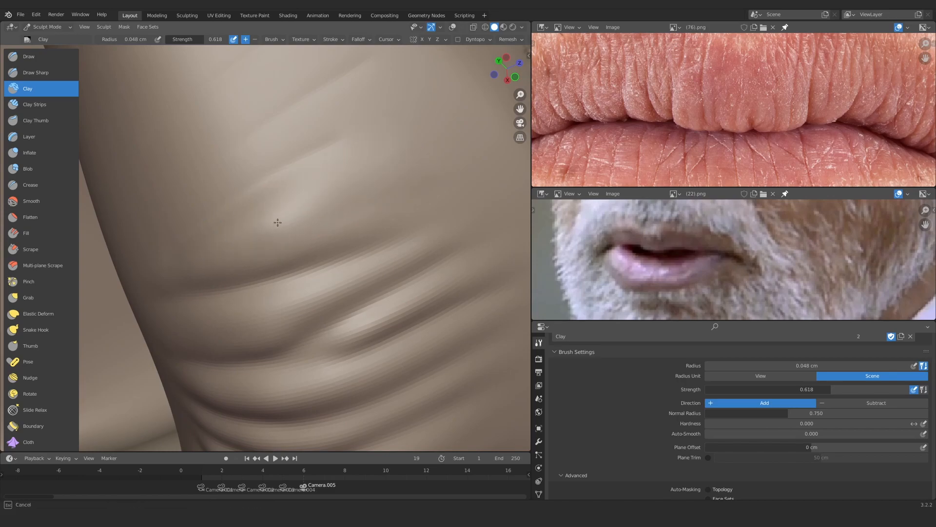
drag(277, 222, 287, 220)
drag(341, 210, 474, 174)
mouse_move(426, 145)
middle_down()
mouse_move(311, 209)
mouse_move(337, 193)
middle_up()
drag(387, 150, 367, 174)
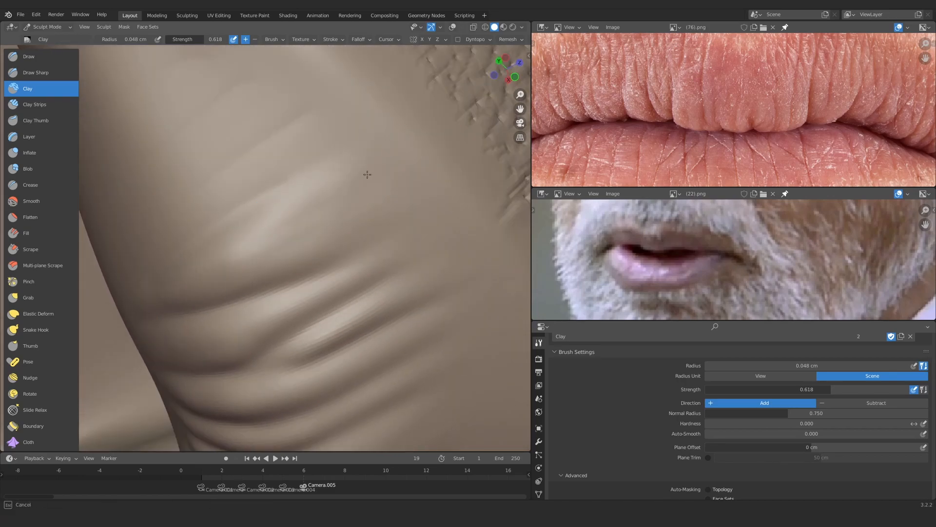
drag(364, 228, 312, 207)
Examine the upper lip's folds from the front and show the Multires modifier settings again
ctrl+middle_drag(317, 201, 312, 273)
key(KP_1)
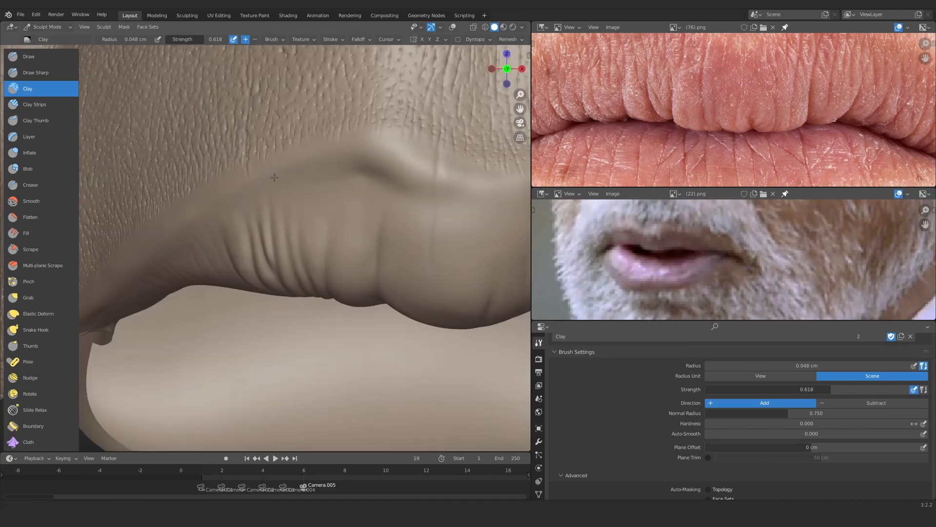
ctrl+middle_drag(273, 178, 282, 234)
middle_drag(667, 484, 667, 417)
click(538, 442)
middle_drag(643, 385, 642, 407)
Fill out the wide fold below the slanted crease with Clay at 0.048 cm, and reduce the radius to 0.045 cm
mouse_move(195, 232)
shift+middle_down()
mouse_move(315, 242)
mouse_move(164, 282)
mouse_move(282, 318)
mouse_move(293, 229)
shift+middle_up()
key(f)
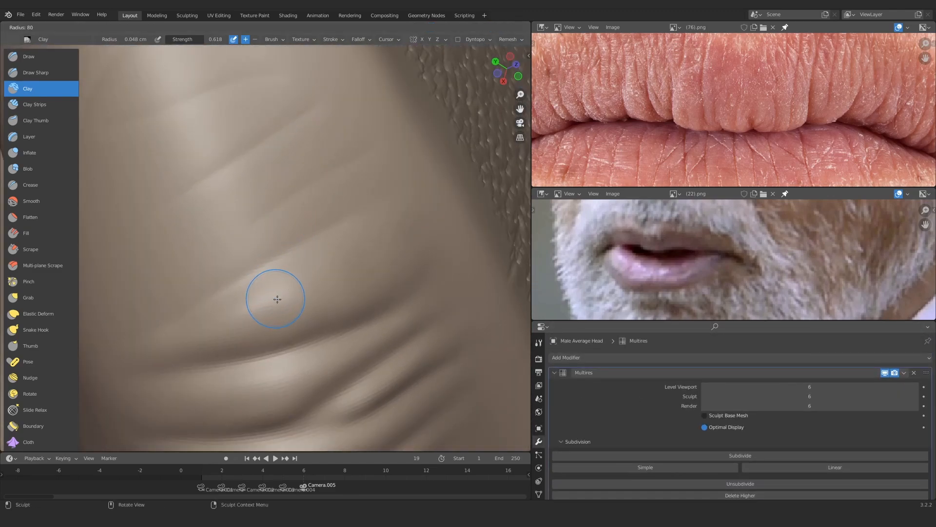
click(304, 299)
drag(358, 249, 355, 251)
drag(309, 285, 240, 307)
ctrl+middle_drag(299, 244, 301, 220)
key(f)
click(301, 220)
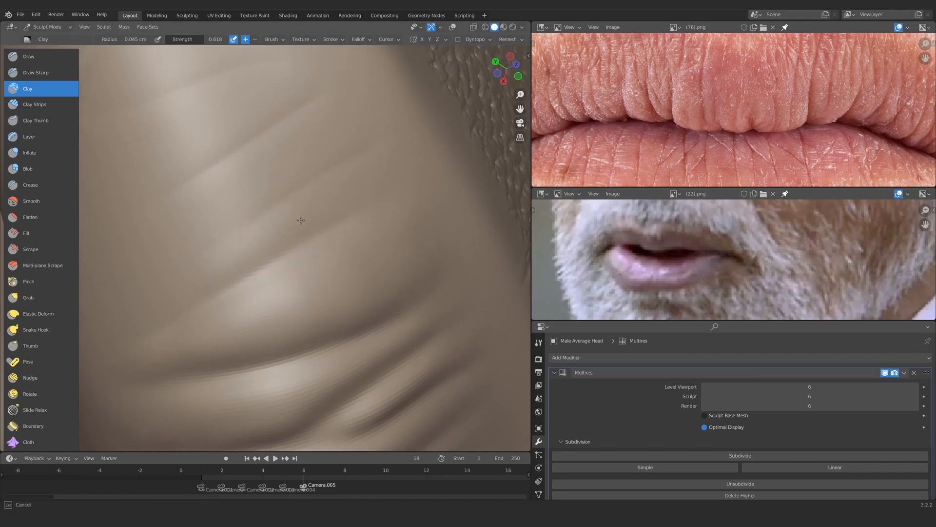
Raise a slanted ridge between the next two creases toward the left corner with Clay at 0.045 cm radius
drag(297, 222, 244, 251)
middle_drag(273, 239, 282, 235)
drag(361, 184, 263, 257)
middle_drag(461, 148, 441, 161)
drag(351, 214, 273, 259)
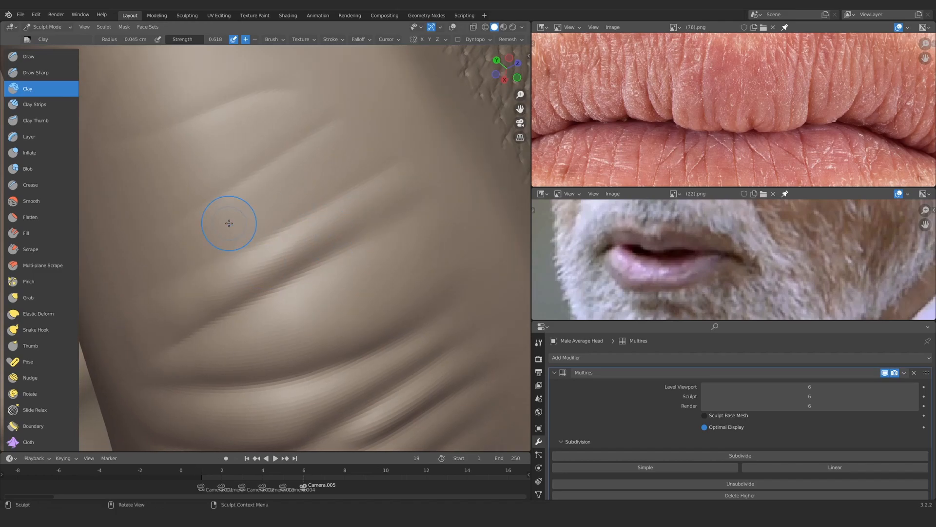
Build the next parallel fold toward the left corner with Clay at 0.05 cm radius and 0.618 strength
key(f)
click(261, 219)
drag(320, 161, 225, 220)
middle_drag(391, 119, 429, 135)
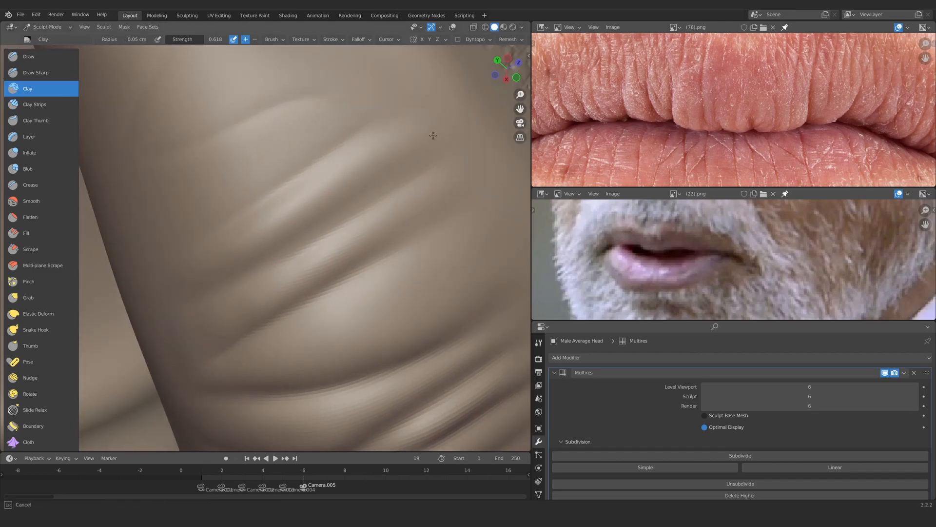
drag(381, 195, 275, 241)
drag(367, 153, 359, 185)
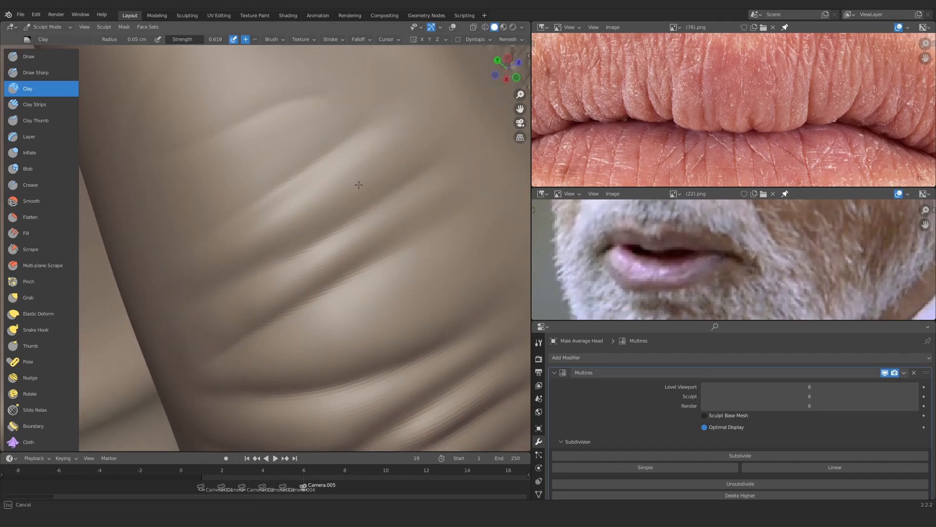
Resize the Clay brush and build up the following fold farther along the upper lip's left half
mouse_move(268, 227)
ctrl+middle_down()
mouse_move(313, 299)
mouse_move(380, 229)
ctrl+middle_up()
key(f)
click(271, 215)
mouse_move(292, 253)
ctrl+middle_down()
mouse_move(272, 215)
mouse_move(224, 270)
mouse_move(226, 230)
ctrl+middle_up()
drag(252, 200, 266, 183)
middle_drag(266, 183, 283, 204)
ctrl+middle_drag(273, 234, 267, 211)
Add small Clay strokes to refine the fold nearest the left mouth corner, adjusting the brush radius between strokes
key(f)
click(267, 211)
mouse_move(233, 227)
mouse_down()
mouse_move(280, 207)
mouse_move(253, 222)
mouse_up()
mouse_move(250, 223)
ctrl+middle_down()
mouse_move(237, 250)
mouse_move(259, 222)
ctrl+middle_up()
key(f)
mouse_move(244, 211)
mouse_down()
mouse_move(271, 195)
mouse_move(290, 198)
mouse_move(273, 210)
mouse_up()
Strengthen the outer fold's raised edge with Clay Strips at 0.061 cm radius and 0.421 strength
shift+middle_drag(210, 243, 278, 218)
key(c)
mouse_move(239, 268)
middle_down()
mouse_move(251, 241)
mouse_move(220, 268)
middle_up()
middle_drag(249, 219, 229, 264)
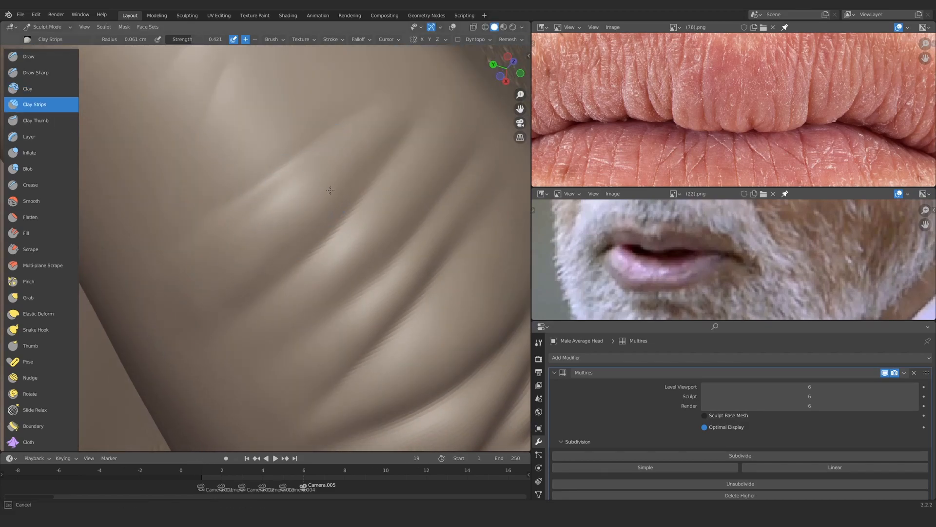
mouse_move(331, 190)
middle_down()
mouse_move(267, 294)
mouse_move(299, 198)
mouse_move(273, 256)
mouse_move(313, 180)
middle_up()
click(274, 256)
drag(309, 183, 326, 173)
mouse_move(328, 174)
middle_down()
mouse_move(324, 191)
mouse_move(268, 211)
middle_up()
Refine the thin ridges where the outer creases meet with Clay Strips at 0.031 cm radius and 0.421 strength
key(f)
click(309, 194)
drag(262, 211, 256, 217)
mouse_move(300, 246)
middle_down()
mouse_move(240, 263)
mouse_move(355, 109)
mouse_move(343, 167)
mouse_move(238, 263)
middle_up()
key(f)
click(322, 176)
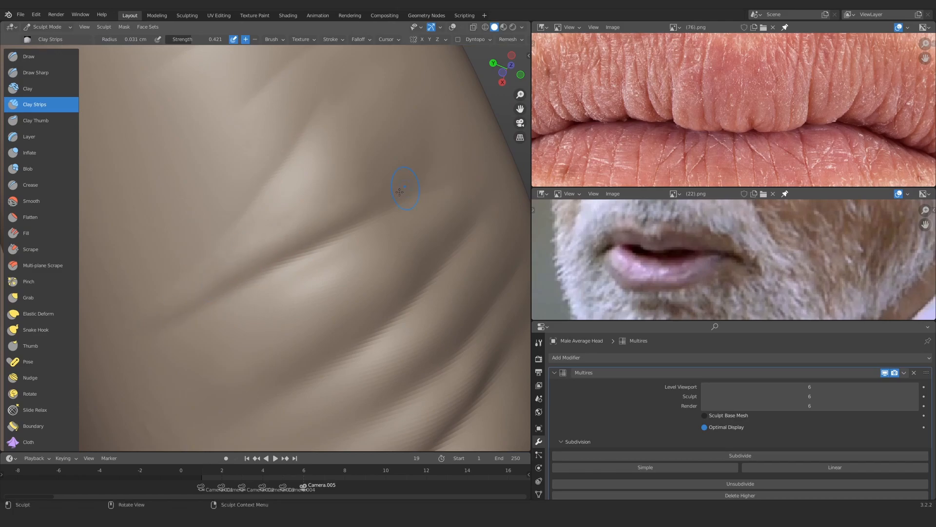
middle_drag(399, 191, 335, 215)
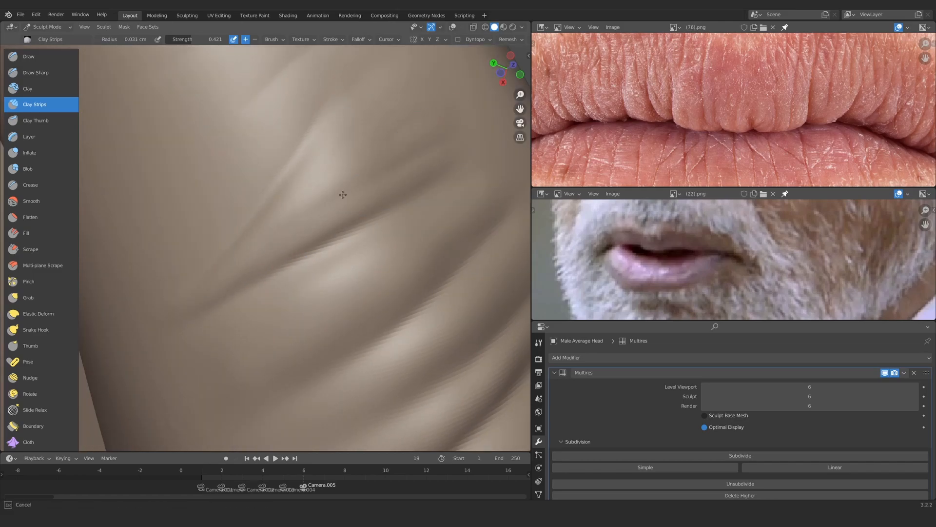
mouse_move(465, 120)
middle_down()
mouse_move(400, 156)
mouse_move(366, 225)
mouse_move(322, 228)
mouse_move(330, 189)
mouse_move(294, 242)
mouse_move(310, 207)
mouse_move(277, 244)
mouse_move(324, 176)
middle_up()
Carve a sharp diagonal crease inward from the lip border with Draw Sharp at 0.220 strength, refining it with a smaller radius
key(f)
click(315, 208)
key(d)
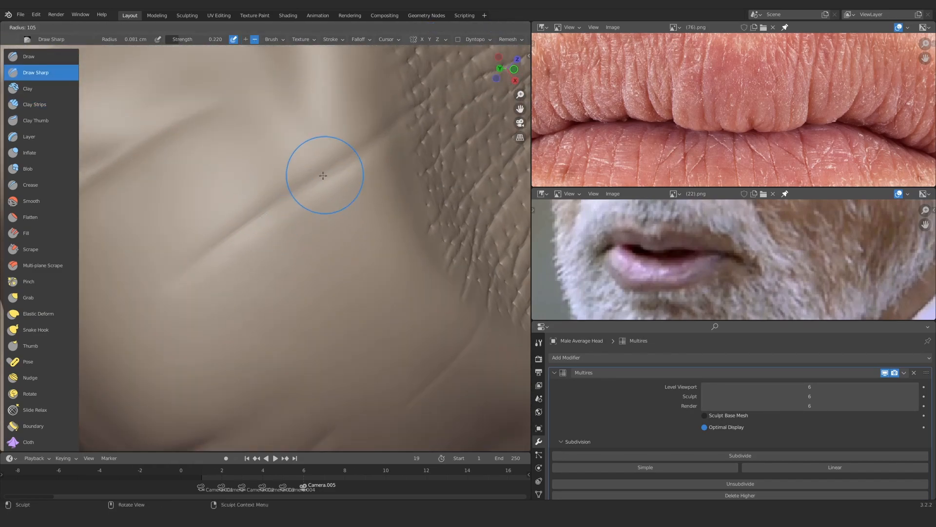
drag(355, 155, 188, 266)
ctrl+middle_drag(288, 198, 277, 229)
middle_drag(731, 97, 689, 149)
ctrl+middle_drag(302, 230, 314, 194)
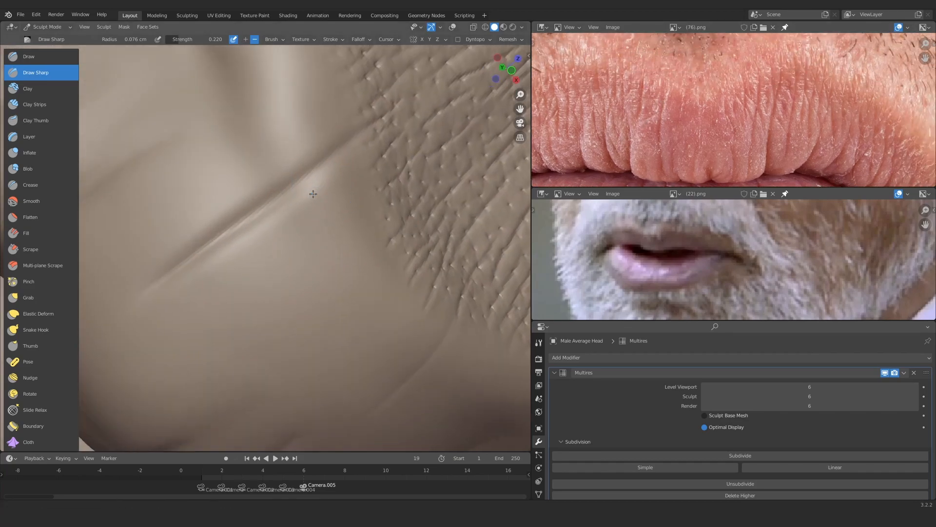
key(f)
click(306, 180)
drag(324, 163, 366, 130)
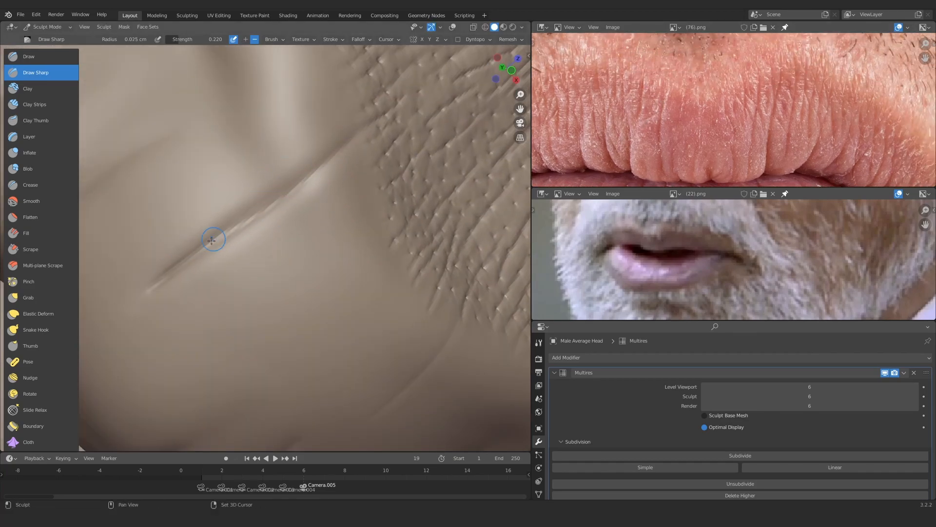
Deepen the creases on the lip's central bulge with Draw Sharp, using 0.037 cm radius on the short branching one
scroll(211, 240, down, 4)
mouse_move(211, 240)
middle_down()
mouse_move(254, 215)
mouse_move(209, 303)
middle_up()
scroll(299, 184, up, 6)
middle_drag(292, 203, 312, 185)
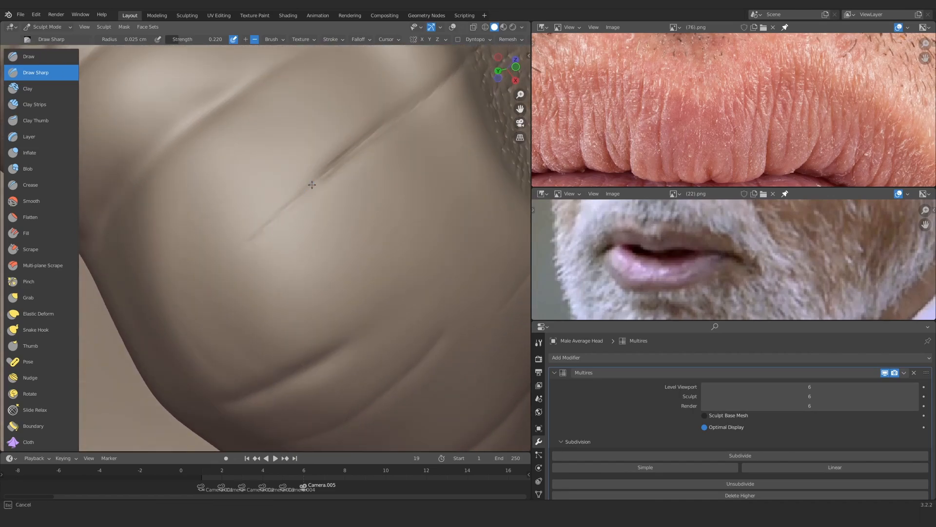
mouse_move(197, 282)
middle_down()
mouse_move(278, 237)
mouse_move(264, 252)
middle_up()
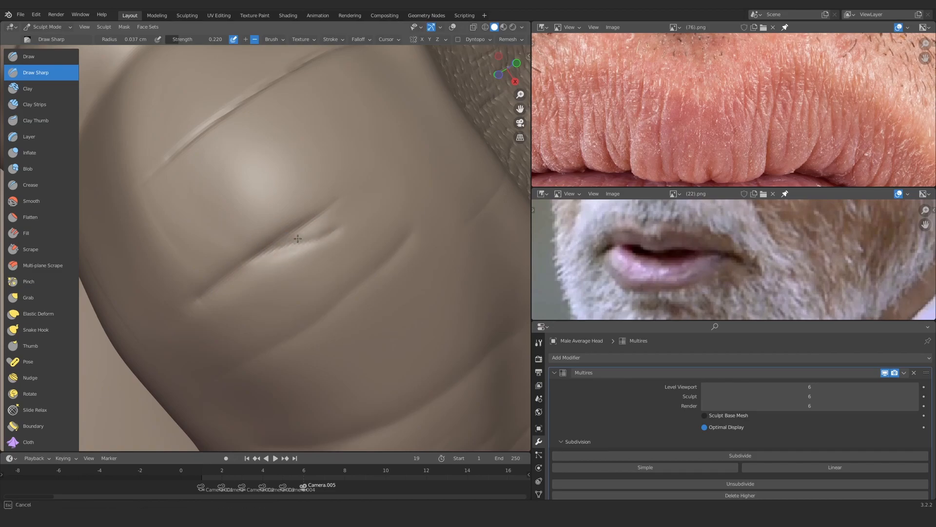
drag(297, 238, 284, 242)
Carve fine parallel lines on the bulge above the branching crease with Draw Sharp at 0.026 cm radius
scroll(285, 242, down, 6)
middle_drag(284, 243, 286, 318)
scroll(255, 247, up, 6)
middle_drag(255, 246, 253, 234)
drag(225, 266, 220, 272)
mouse_move(220, 272)
middle_down()
mouse_move(284, 198)
mouse_move(254, 209)
middle_up()
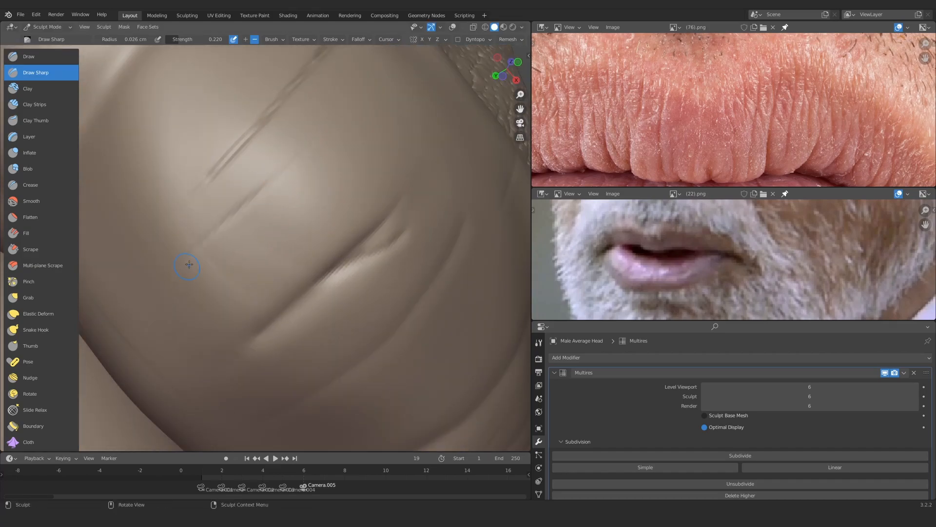
mouse_move(189, 264)
middle_down()
mouse_move(266, 185)
mouse_move(271, 215)
mouse_move(267, 196)
mouse_move(249, 216)
middle_up()
drag(250, 215, 306, 159)
mouse_move(305, 159)
ctrl+middle_down()
mouse_move(307, 253)
mouse_move(244, 214)
ctrl+middle_up()
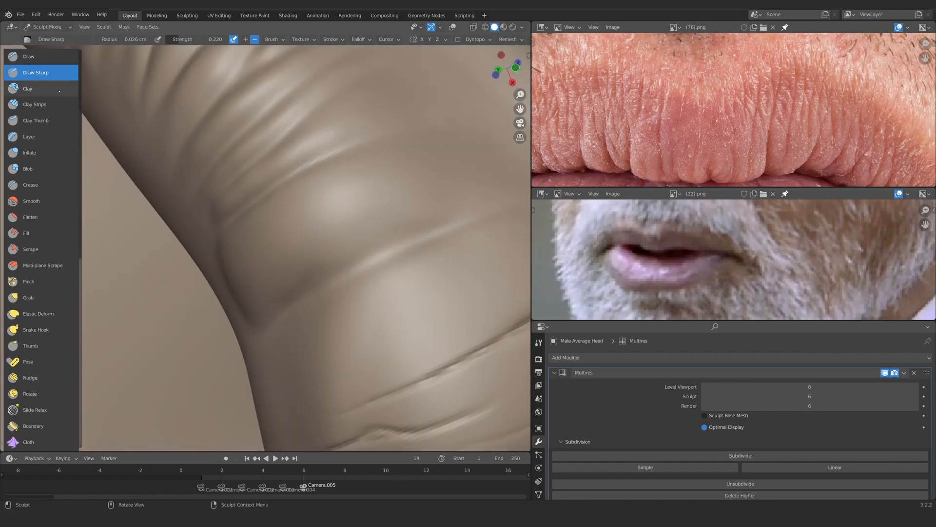
Raise thin ridges beside the outer upper-lip creases with Clay at 0.618 strength, enlarging the radius to 0.051 cm
click(59, 90)
mouse_move(347, 236)
middle_down()
mouse_move(403, 186)
mouse_move(276, 205)
mouse_move(376, 301)
mouse_move(292, 271)
mouse_move(356, 202)
mouse_move(322, 223)
middle_up()
drag(385, 178, 312, 212)
mouse_move(610, 117)
middle_down()
mouse_move(763, 100)
mouse_move(773, 66)
middle_up()
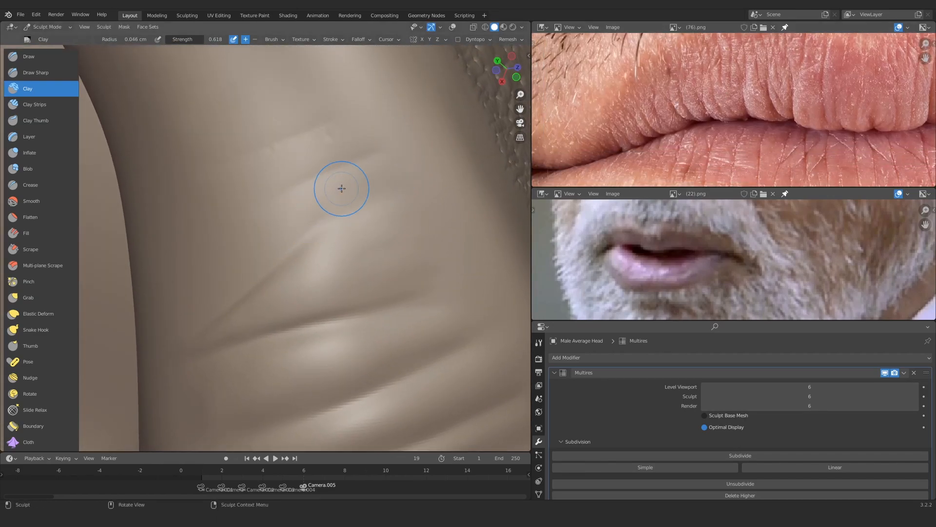
key(f)
click(287, 216)
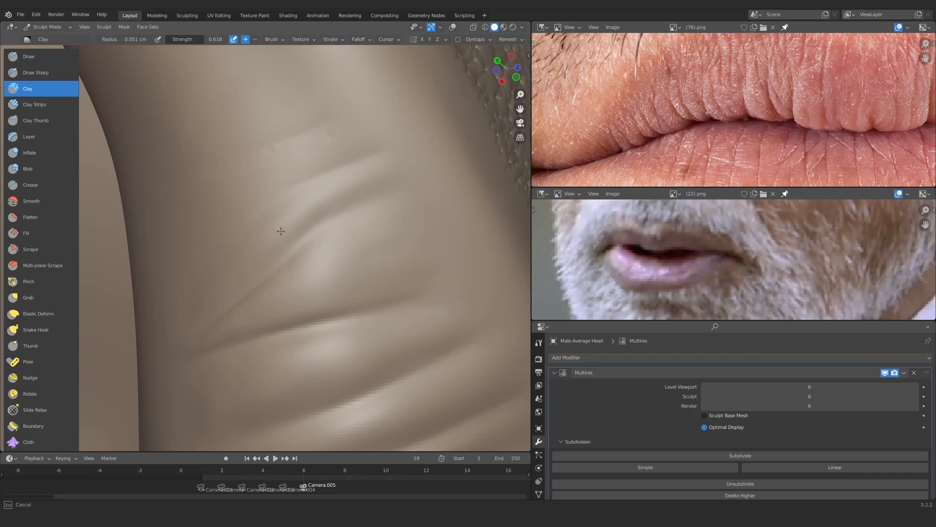
middle_drag(344, 186, 288, 215)
Extend the neighbouring outer ridges and define the grooves between them with Clay, starting at 0.041 cm radius
key(f)
click(232, 218)
drag(230, 237, 200, 274)
shift+middle_drag(256, 175, 253, 219)
drag(336, 195, 194, 253)
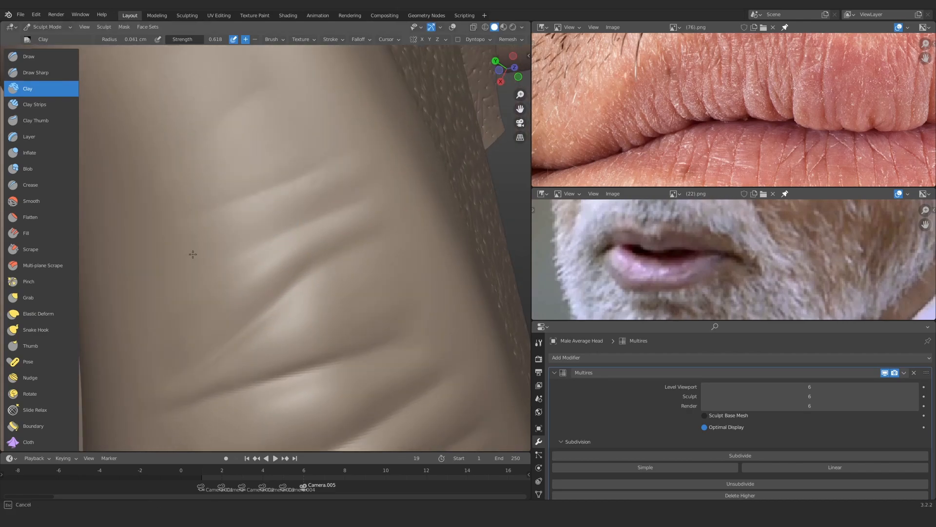
drag(348, 180, 194, 255)
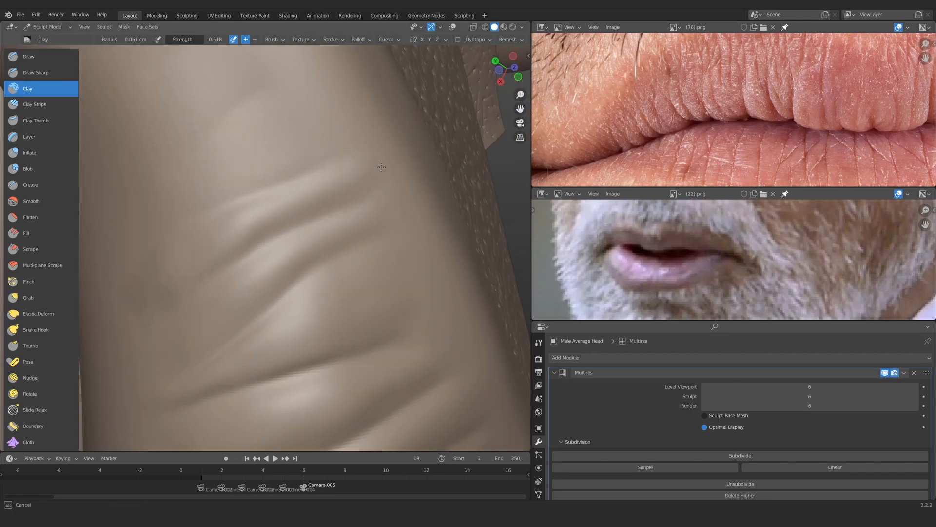
Build up the next outer lip fold with Clay Strips at 0.061 cm radius and 0.421 strength
shift+middle_drag(254, 159, 256, 189)
click(41, 104)
drag(175, 234, 295, 161)
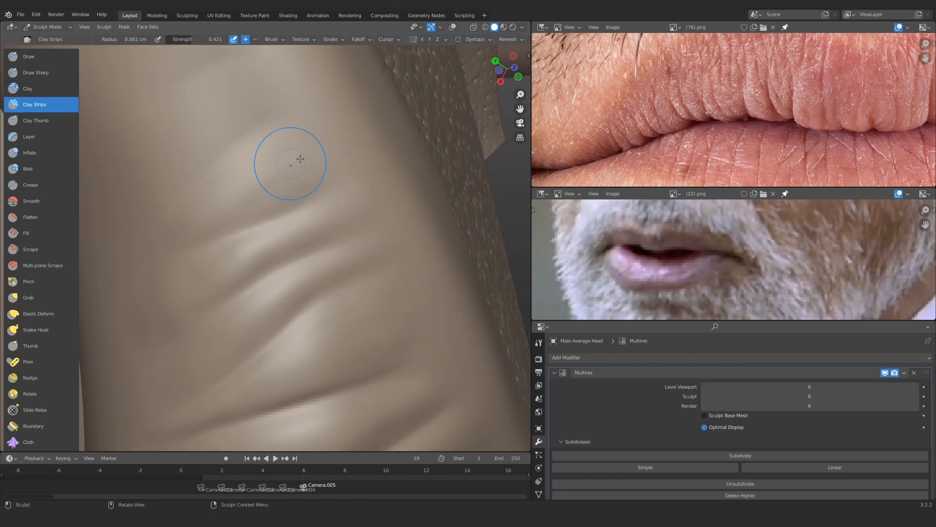
drag(224, 188, 305, 122)
Enlarge Clay Strips to 0.084 cm radius and broaden the two outermost folds beyond the thin ridges
ctrl+middle_drag(326, 166, 302, 202)
key(f)
click(275, 196)
drag(247, 231, 312, 186)
drag(253, 171, 286, 159)
drag(221, 251, 273, 211)
drag(222, 181, 309, 152)
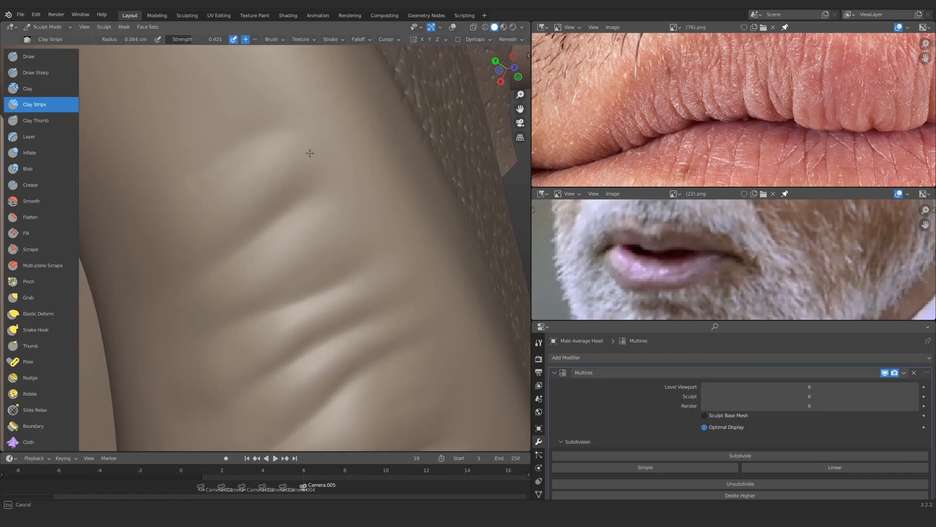
Raise the first fold beside the lip's central bulge with Clay Strips at 0.066 cm radius
ctrl+middle_drag(249, 190, 226, 315)
ctrl+alt+drag(226, 314, 220, 337)
mouse_move(273, 297)
alt+mouse_down()
mouse_move(355, 288)
mouse_move(293, 303)
alt+mouse_up()
mouse_move(234, 332)
ctrl+alt+mouse_down()
mouse_move(215, 286)
mouse_move(312, 264)
ctrl+alt+mouse_up()
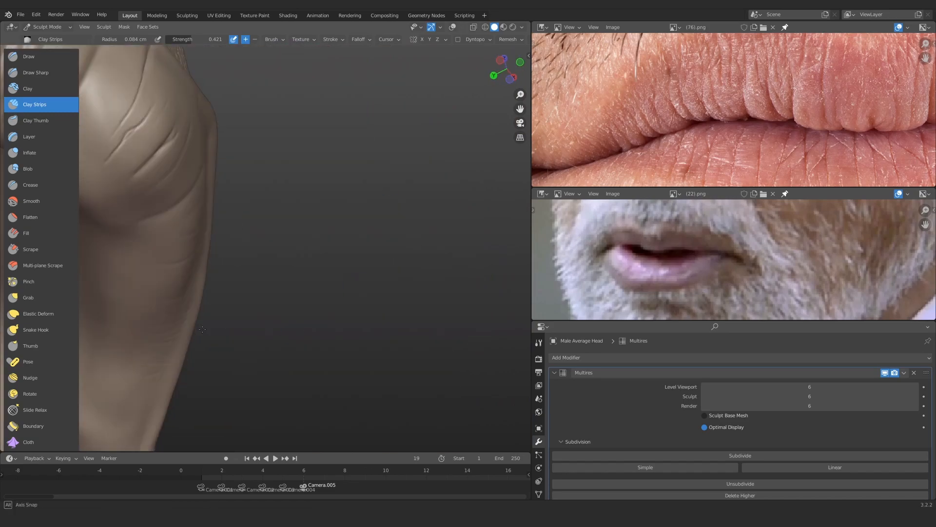
alt+shift+drag(185, 195, 292, 229)
mouse_move(292, 253)
ctrl+alt+mouse_down()
mouse_move(298, 210)
mouse_move(335, 190)
mouse_move(337, 171)
mouse_move(274, 200)
ctrl+alt+mouse_up()
key(f)
click(324, 182)
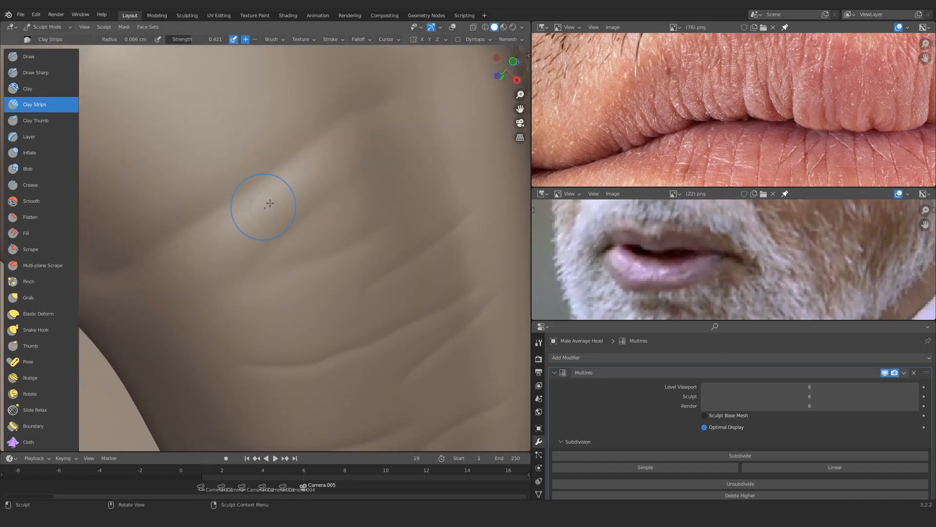
Build up the two folds beside the central bulge with Clay at about 0.065 cm radius and 0.618 strength
click(41, 88)
mouse_move(285, 215)
ctrl+middle_down()
mouse_move(288, 247)
mouse_move(281, 215)
ctrl+middle_up()
drag(281, 222, 277, 227)
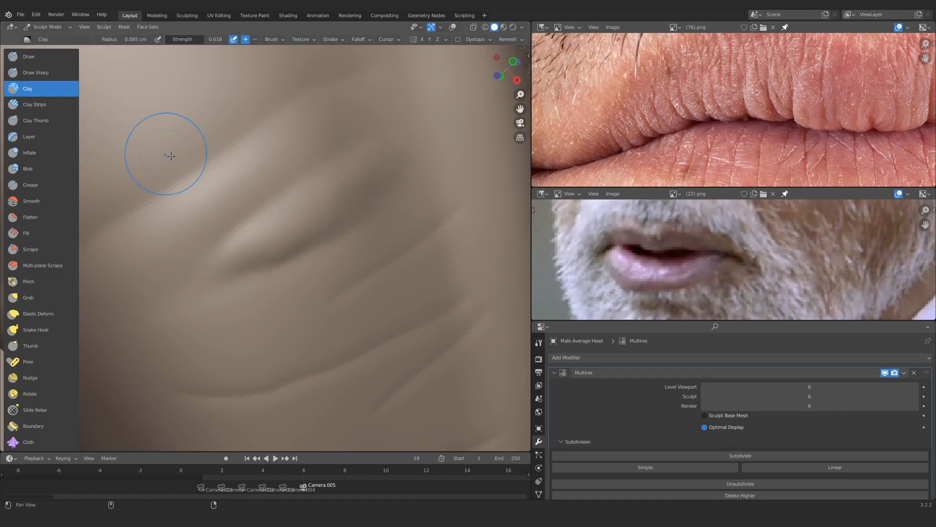
alt+shift+drag(171, 156, 220, 170)
alt+shift+drag(318, 192, 297, 249)
drag(379, 170, 424, 143)
drag(322, 210, 468, 121)
middle_drag(214, 285, 292, 215)
drag(338, 180, 438, 108)
Widen the fold beside the central bulge and sharpen its lower crease with Clay Strips at 0.06 cm radius
alt+drag(341, 204, 274, 273)
mouse_move(274, 273)
ctrl+alt+mouse_down()
mouse_move(274, 335)
mouse_move(288, 266)
mouse_move(337, 253)
ctrl+alt+mouse_up()
alt+drag(804, 108, 670, 114)
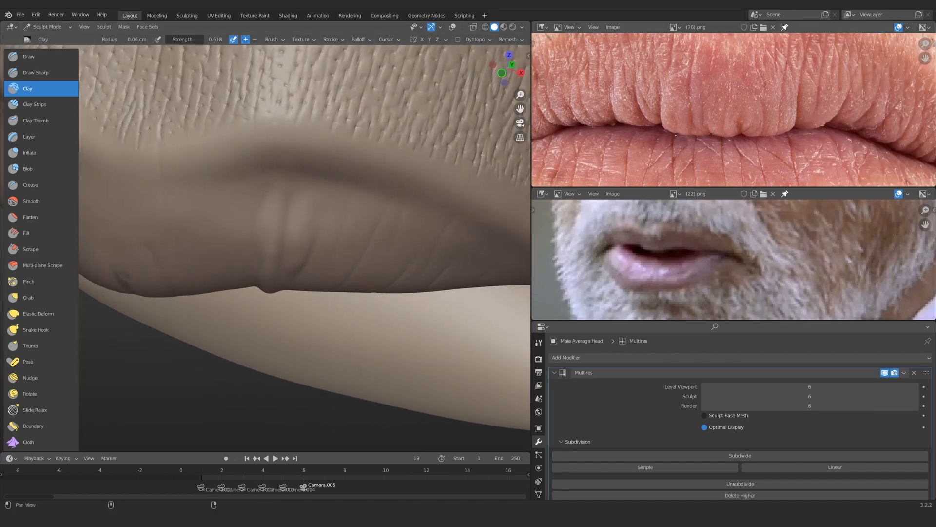
ctrl+alt+drag(276, 337, 309, 177)
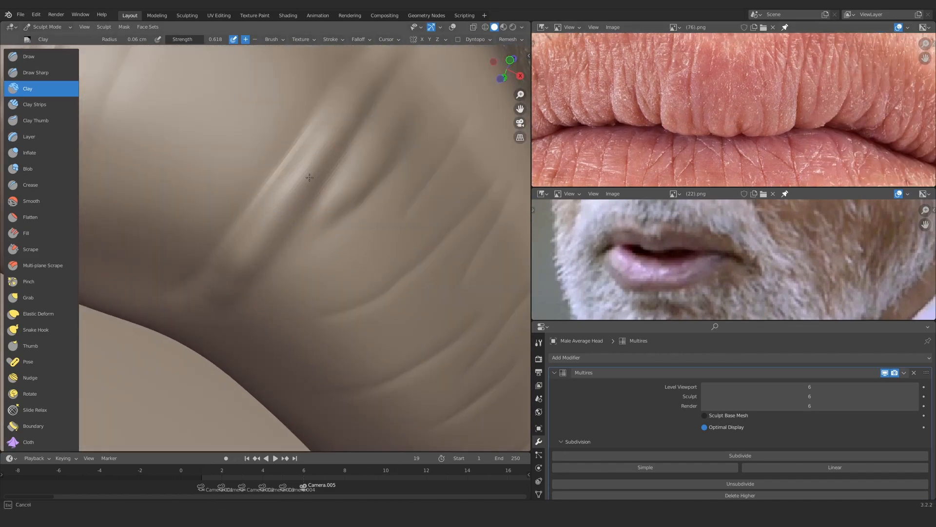
click(34, 105)
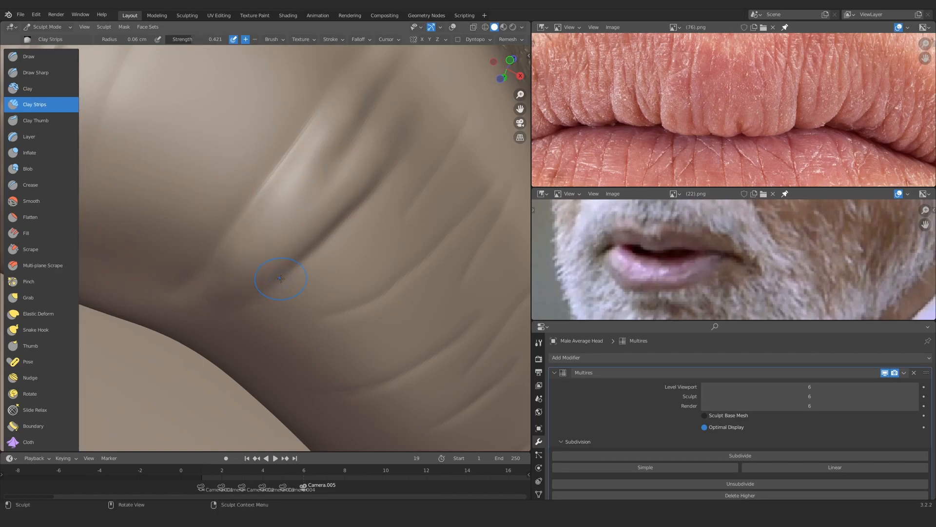
mouse_move(281, 278)
ctrl+alt+mouse_down()
mouse_move(316, 192)
mouse_move(309, 259)
mouse_move(312, 209)
ctrl+alt+mouse_up()
mouse_move(312, 210)
alt+mouse_down()
mouse_move(273, 219)
mouse_move(232, 250)
mouse_move(454, 147)
alt+mouse_up()
Fill out the surface above the central bulge's bordering crease using Clay, then Clay Strips at 0.087 cm radius
click(34, 89)
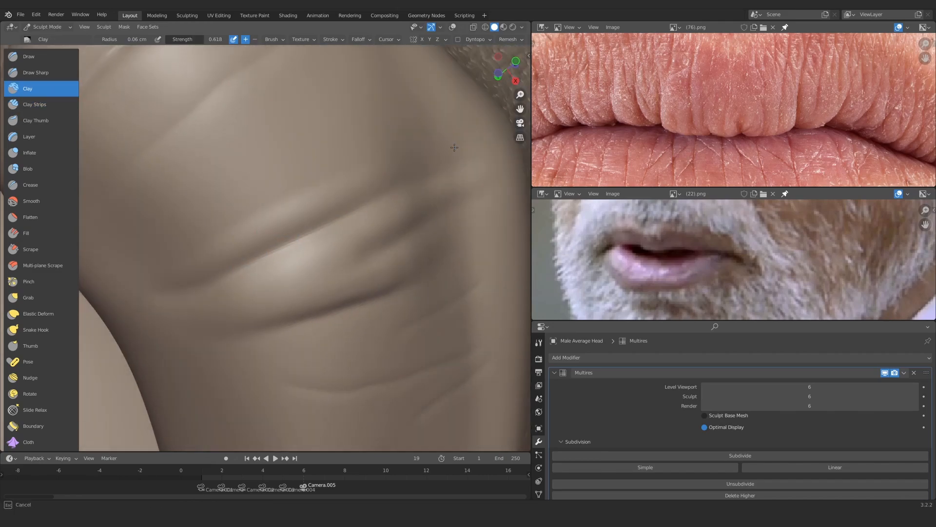
mouse_move(242, 245)
alt+mouse_down()
mouse_move(397, 167)
mouse_move(271, 203)
alt+mouse_up()
key(c)
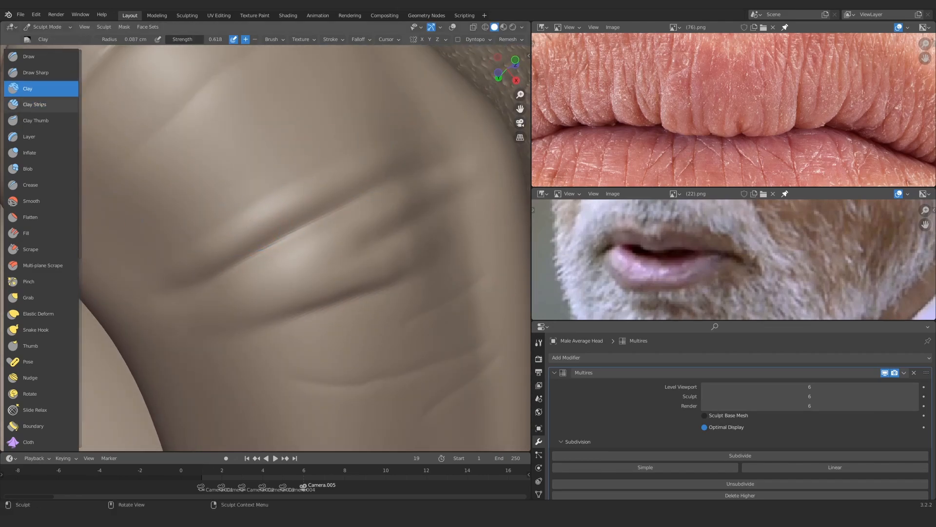
drag(404, 129, 413, 126)
drag(196, 222, 391, 120)
middle_drag(273, 179, 288, 171)
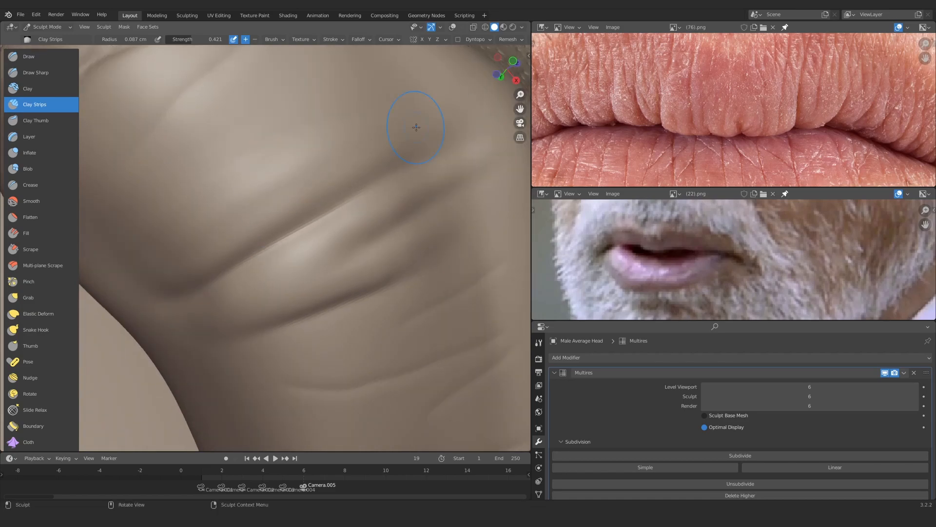
drag(377, 142, 388, 136)
Start raising the next fold below the widened one with Clay Strips at 0.087 cm radius
mouse_move(293, 186)
ctrl+middle_down()
mouse_move(265, 289)
mouse_move(273, 234)
ctrl+middle_up()
ctrl+middle_drag(273, 234, 274, 181)
drag(277, 155, 272, 195)
ctrl+middle_drag(272, 195, 274, 234)
mouse_move(274, 234)
middle_down()
mouse_move(288, 254)
mouse_move(292, 202)
mouse_move(301, 245)
middle_up()
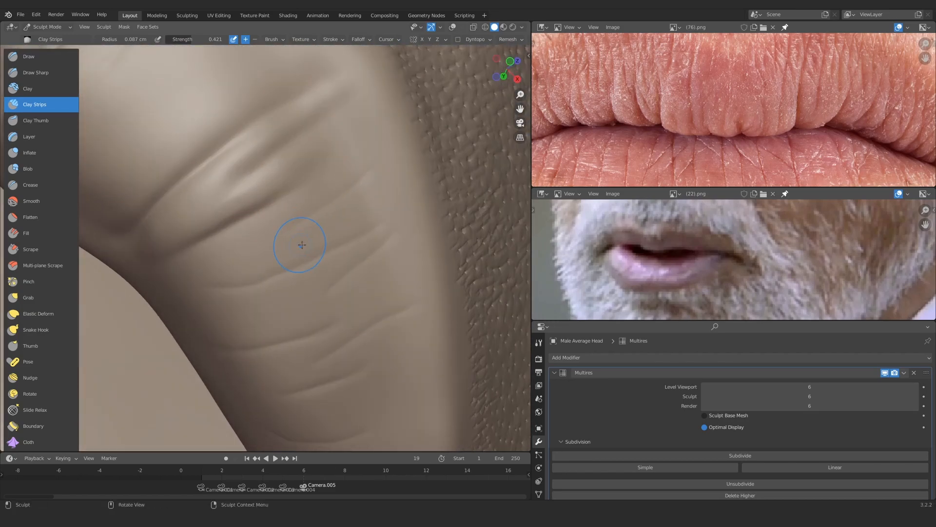
mouse_move(222, 152)
ctrl+alt+mouse_down()
mouse_move(234, 273)
mouse_move(226, 263)
ctrl+alt+mouse_up()
mouse_move(227, 263)
ctrl+alt+mouse_down()
mouse_move(225, 243)
mouse_move(259, 243)
ctrl+alt+mouse_up()
ctrl+alt+drag(259, 244, 287, 212)
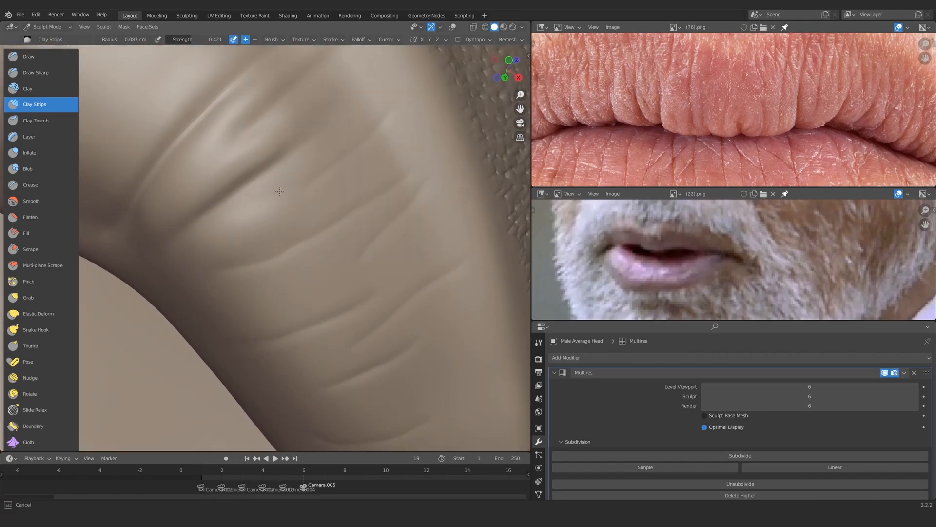
drag(269, 195, 244, 212)
Extend that fold toward the lip border and refine its upper end with Clay Strips at 0.054 cm radius
mouse_move(287, 178)
ctrl+alt+mouse_down()
mouse_move(297, 202)
mouse_move(259, 244)
mouse_move(264, 225)
ctrl+alt+mouse_up()
drag(290, 219, 358, 168)
key(f)
click(342, 128)
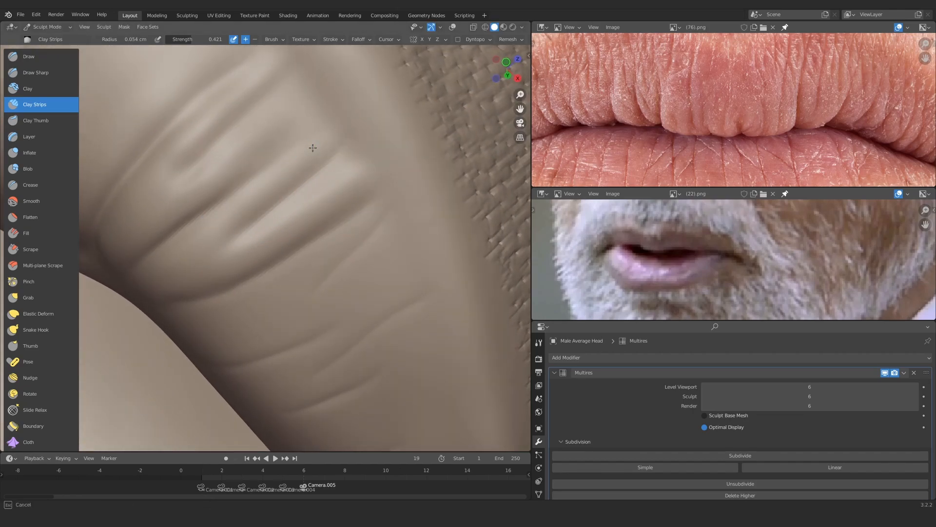
Build up the following fold toward the mouth corner with Clay Strips at 0.076 cm radius
mouse_move(255, 220)
ctrl+alt+mouse_down()
mouse_move(305, 320)
mouse_move(282, 236)
mouse_move(298, 179)
ctrl+alt+mouse_up()
key(f)
click(310, 177)
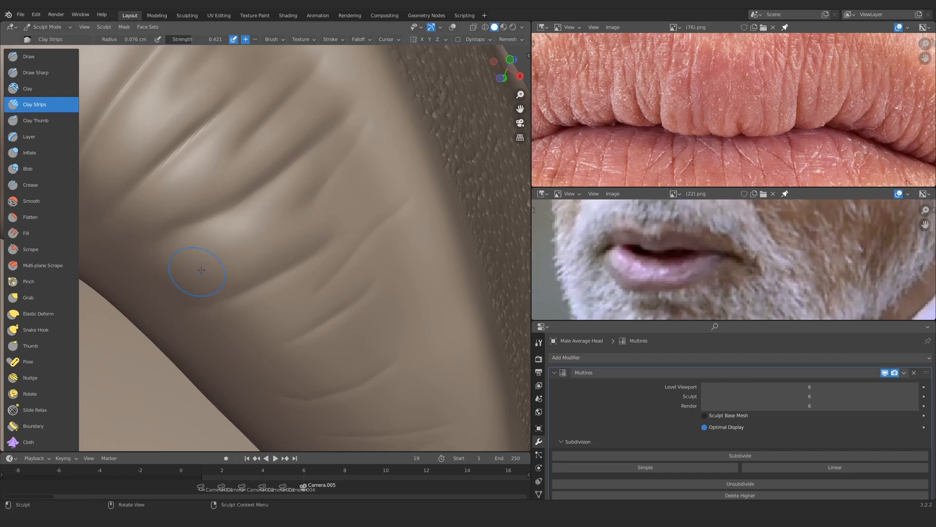
alt+drag(201, 270, 217, 287)
drag(283, 215, 204, 273)
drag(225, 210, 175, 244)
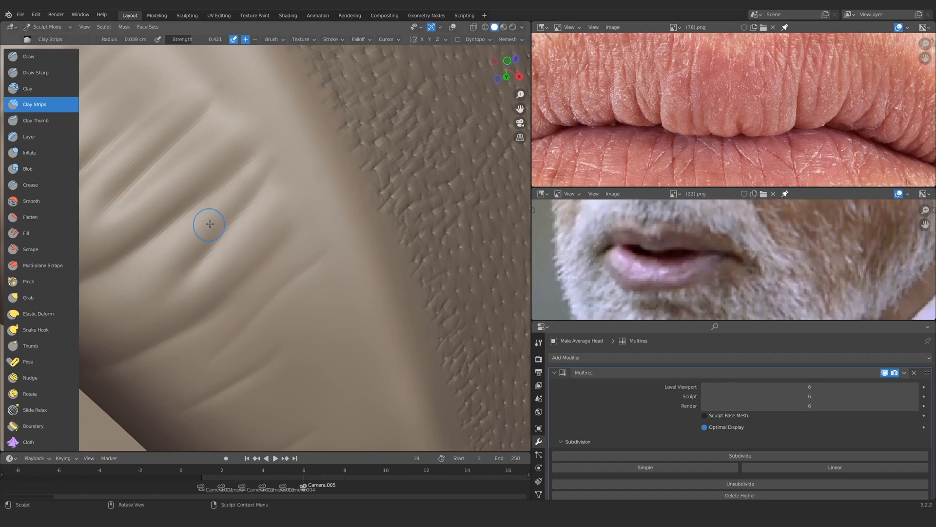
Raise the narrow ridges around the short mid-lip crease with Clay Strips, varying the radius between 0.05 and 0.078 cm
mouse_move(186, 251)
ctrl+middle_down()
mouse_move(234, 274)
mouse_move(298, 234)
ctrl+middle_up()
key(f)
click(358, 202)
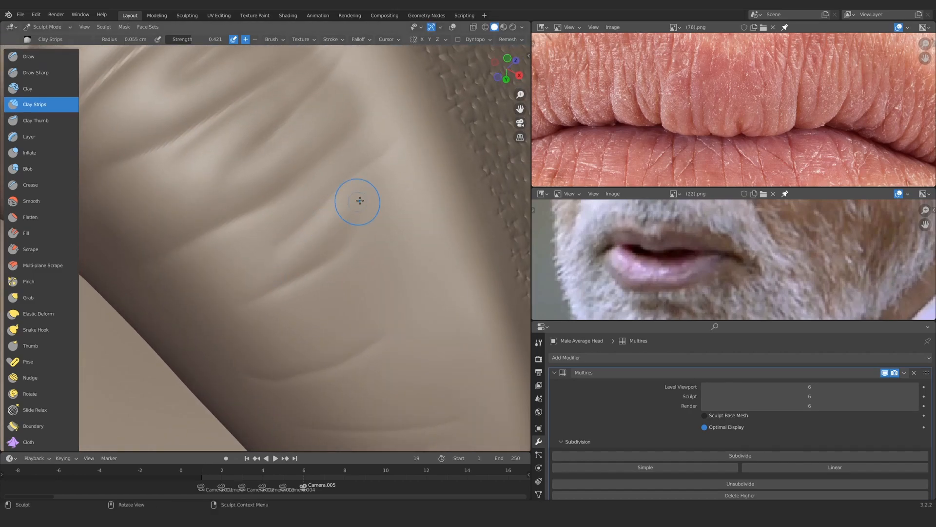
mouse_move(248, 245)
mouse_down()
mouse_move(241, 242)
mouse_move(265, 254)
mouse_up()
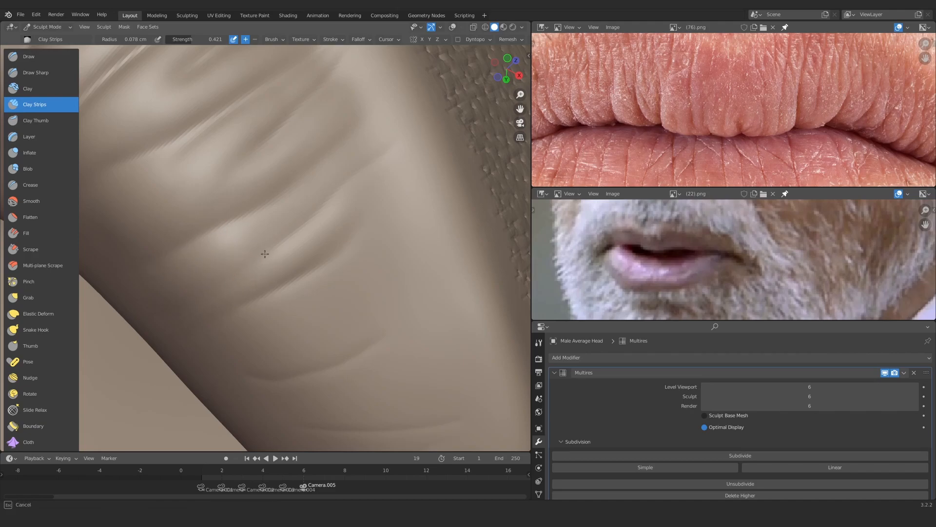
shift+middle_drag(295, 212, 244, 252)
drag(318, 186, 213, 258)
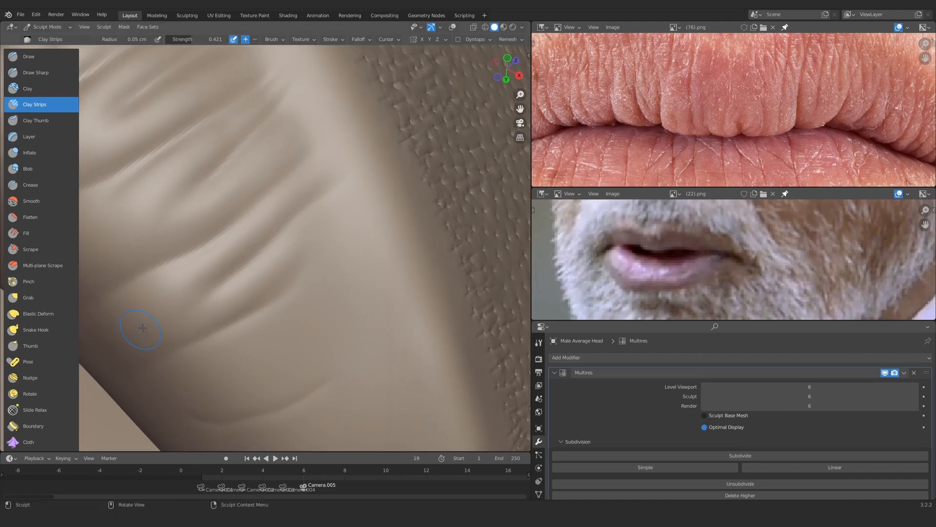
Strengthen the fold around the forked mid-lip crease with Clay Strips at 0.07 cm radius
shift+middle_drag(216, 254, 314, 187)
key(f)
click(451, 176)
drag(449, 150, 444, 135)
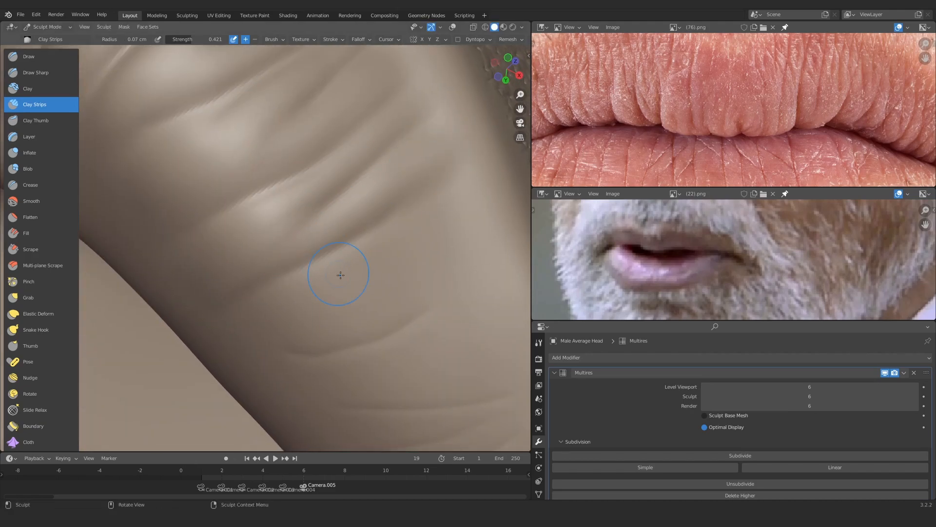
Build up the next two folds toward the mouth corner with Clay Strips, adjusting the radius between 0.062 and 0.086 cm
middle_drag(340, 275, 306, 267)
key(f)
click(370, 224)
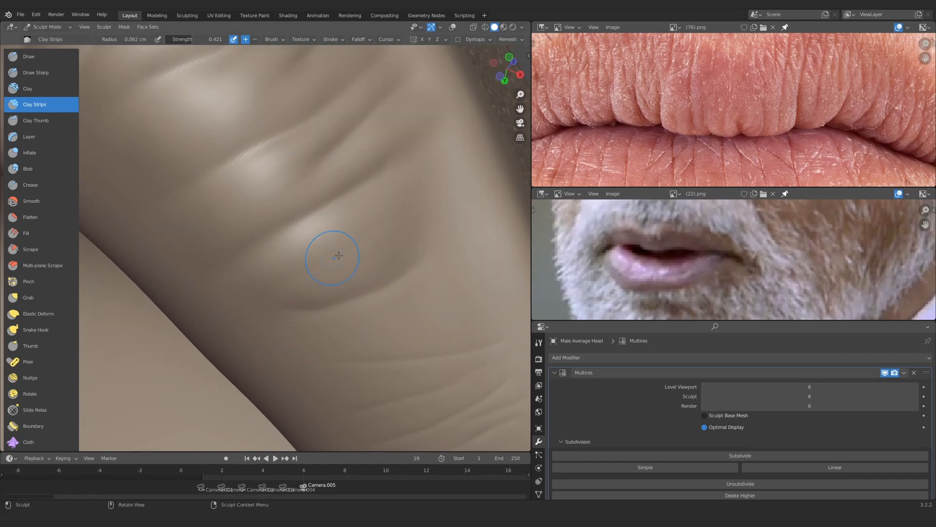
middle_drag(262, 300, 293, 226)
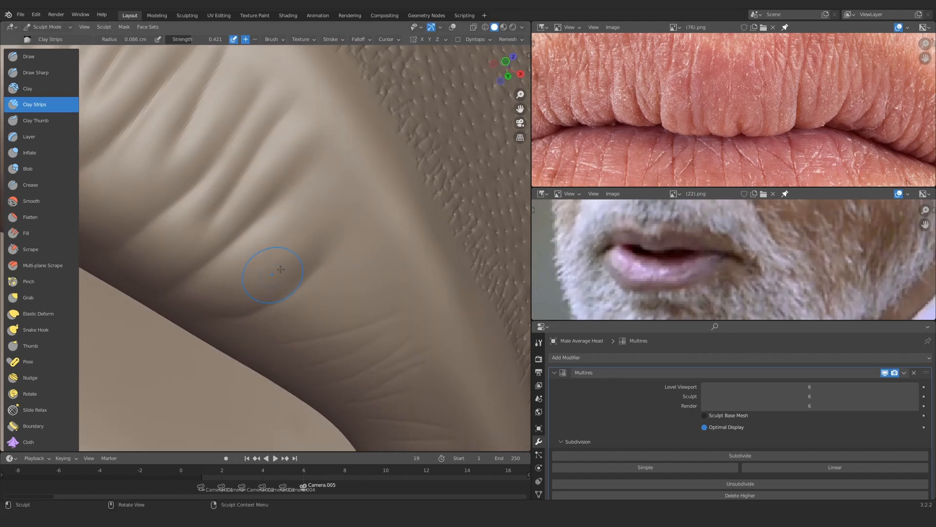
middle_drag(280, 269, 249, 253)
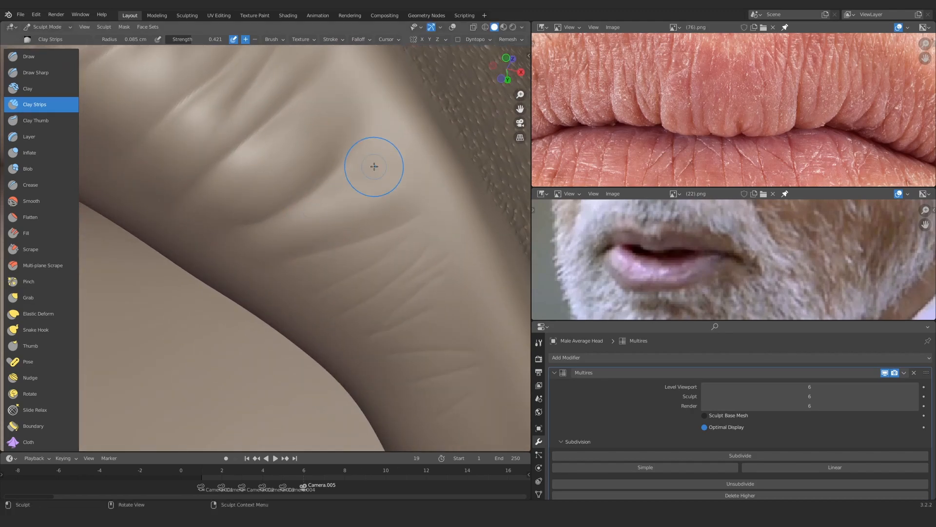
drag(330, 220, 356, 191)
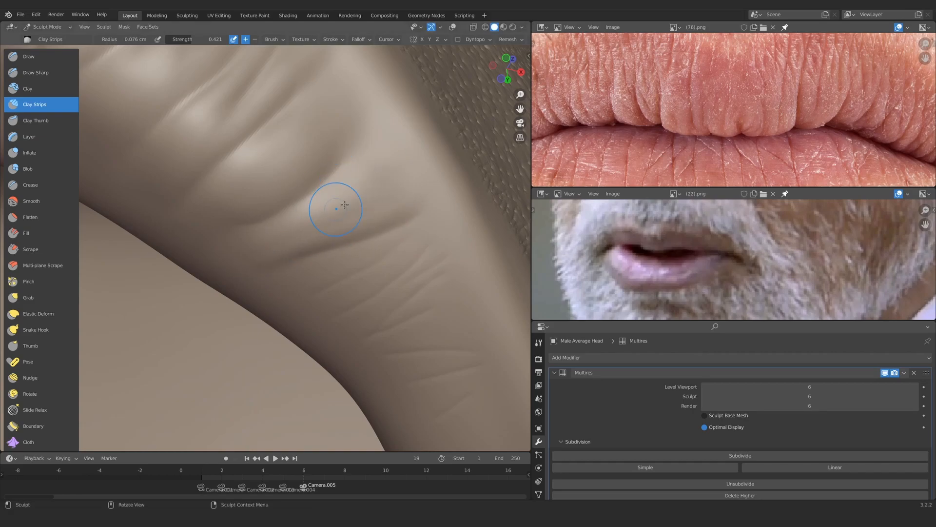
Raise the narrow ridges between the clustered fine creases near the mouth corner with Clay Strips, varying the radius between 0.026 and 0.038 cm
mouse_move(255, 250)
ctrl+alt+mouse_down()
mouse_move(209, 261)
mouse_move(249, 219)
mouse_move(309, 201)
mouse_move(297, 235)
mouse_move(296, 188)
mouse_move(328, 186)
ctrl+alt+mouse_up()
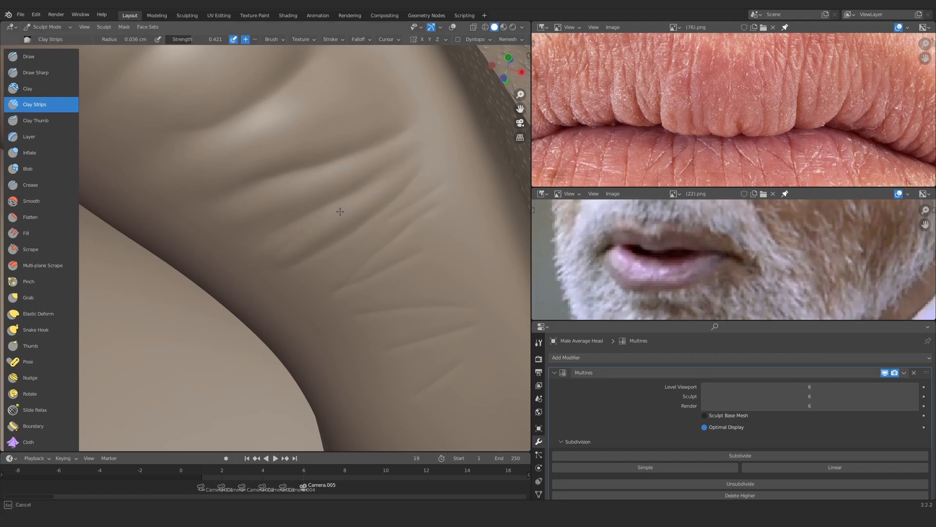
mouse_move(337, 257)
ctrl+alt+mouse_down()
mouse_move(273, 251)
mouse_move(328, 229)
ctrl+alt+mouse_up()
mouse_move(302, 182)
mouse_down()
mouse_move(350, 125)
mouse_move(299, 183)
mouse_up()
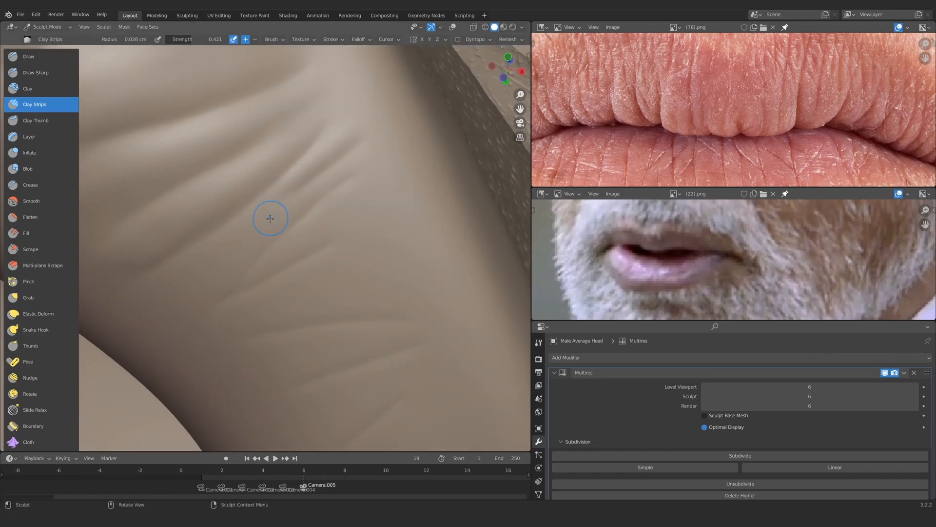
key(f)
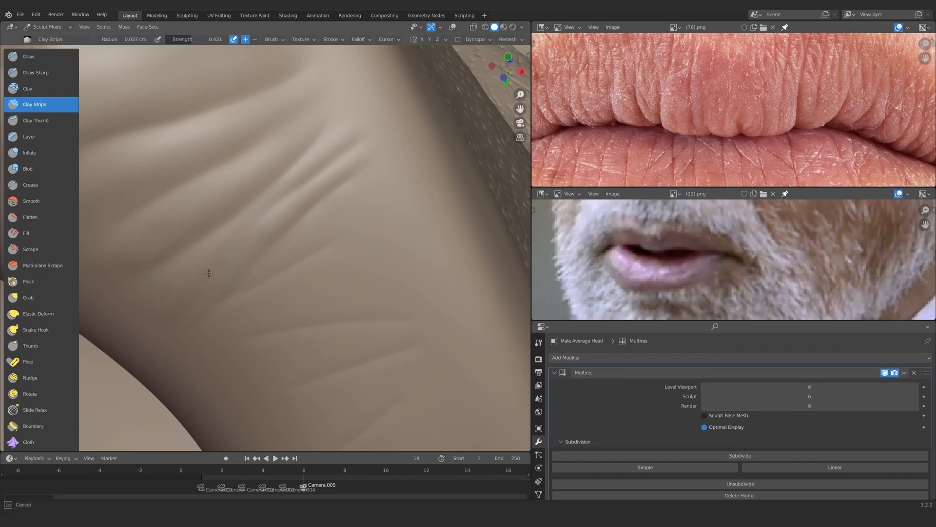
key(f)
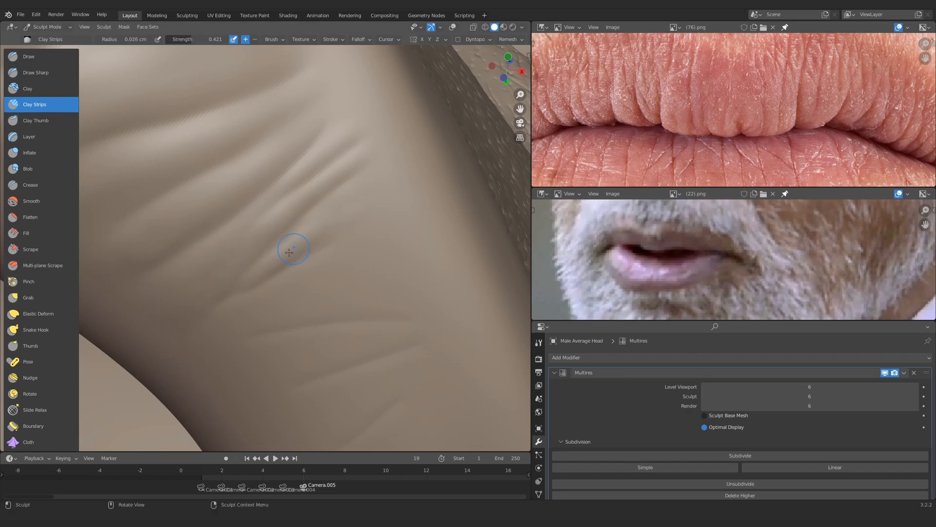
drag(363, 187, 365, 188)
drag(369, 190, 273, 274)
Build up the broader folds around the next two long creases toward the mouth corner with Clay Strips at 0.044 and 0.035 cm radius
shift+middle_drag(307, 288, 328, 234)
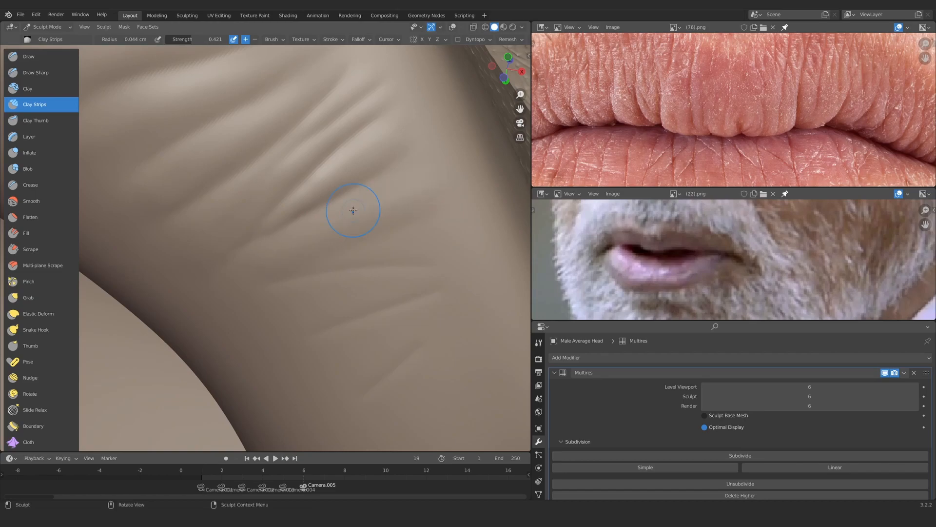
drag(396, 179, 243, 274)
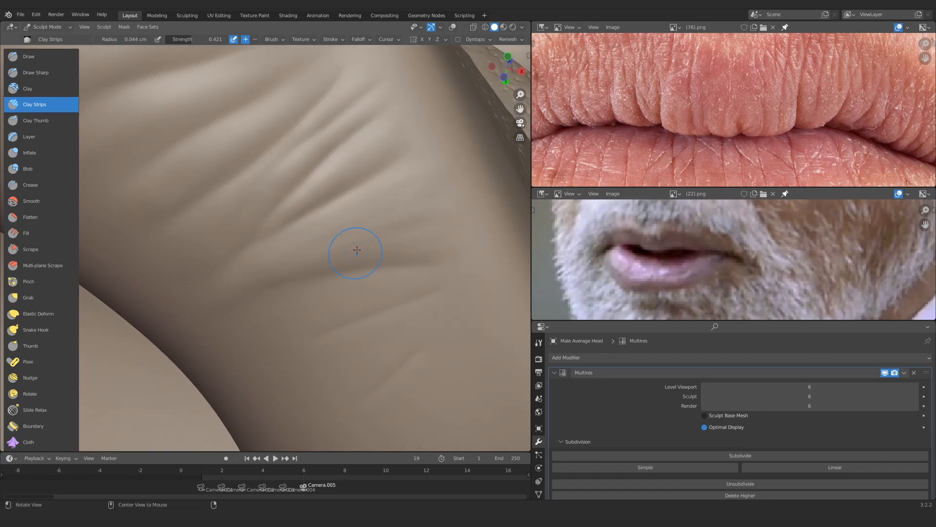
mouse_move(356, 251)
ctrl+middle_down()
mouse_move(279, 361)
mouse_move(302, 235)
ctrl+middle_up()
mouse_move(432, 165)
mouse_down()
mouse_move(282, 233)
mouse_move(417, 194)
mouse_up()
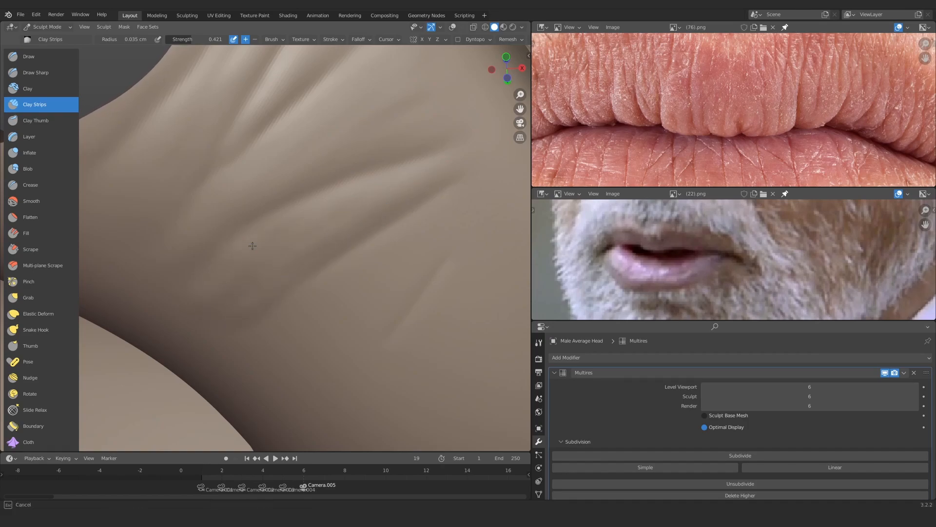
Build up the folds between the wrinkles on the side of the upper lip with Clay Strips at a 0.047 cm radius
shift+middle_drag(336, 244, 266, 247)
ctrl+middle_drag(266, 247, 273, 278)
drag(385, 192, 291, 244)
drag(364, 215, 291, 262)
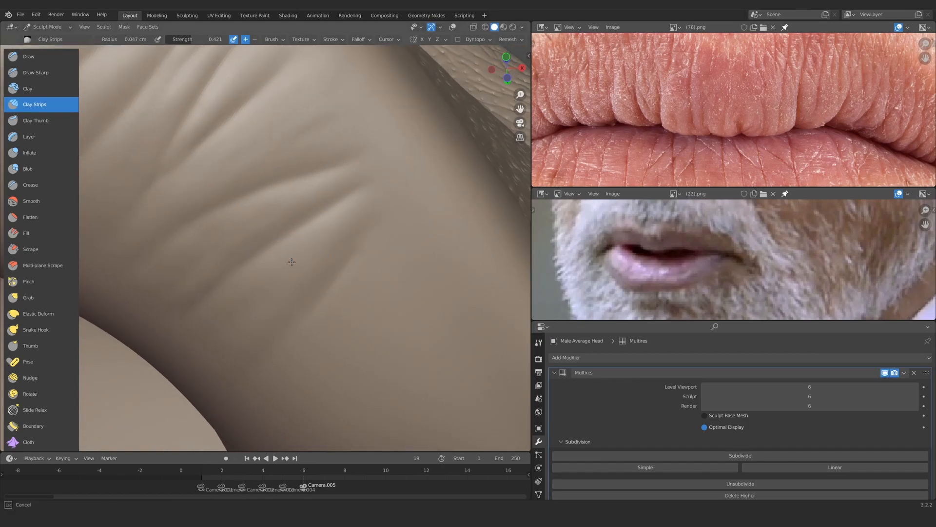
Reveal the hidden parts of the head and examine the upper lip and the corner of the mouth
ctrl+middle_drag(312, 141, 294, 213)
ctrl+middle_drag(317, 361, 317, 273)
mouse_move(313, 232)
middle_down()
mouse_move(310, 254)
mouse_move(290, 263)
mouse_move(329, 140)
mouse_move(292, 294)
mouse_move(249, 268)
middle_up()
key(alt+h)
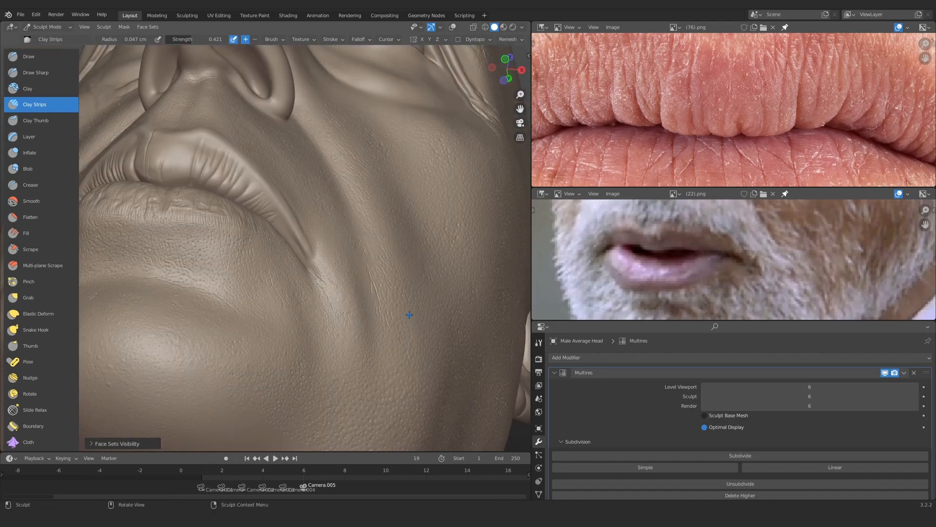
scroll(400, 249, down, 5)
scroll(219, 203, up, 8)
scroll(219, 230, up, 2)
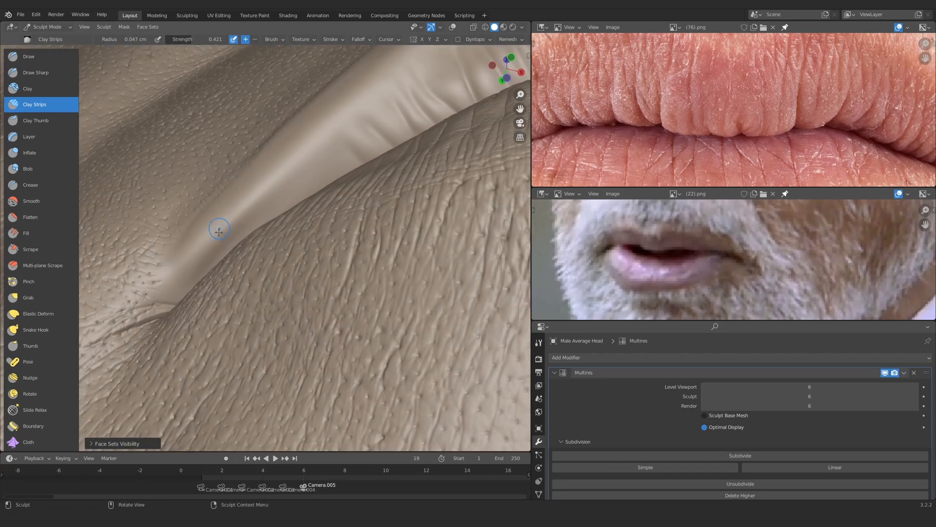
Add volume along the upper lip's edge toward the mouth corner with Clay Strips at a radius of about 0.095 cm
key(shift+alt+z)
drag(225, 240, 206, 253)
key(shift+alt+z)
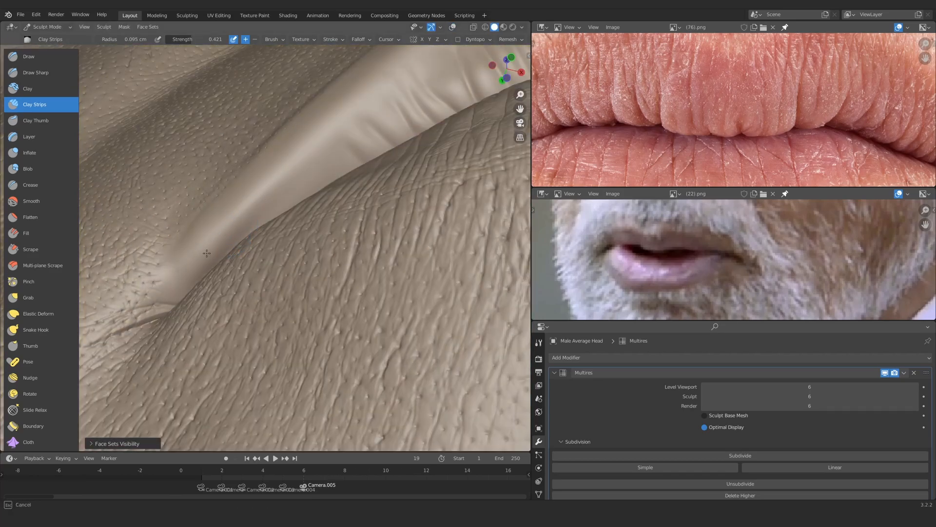
mouse_move(228, 227)
middle_down()
mouse_move(297, 271)
mouse_move(247, 166)
mouse_move(338, 267)
mouse_move(445, 175)
middle_up()
drag(445, 176, 327, 184)
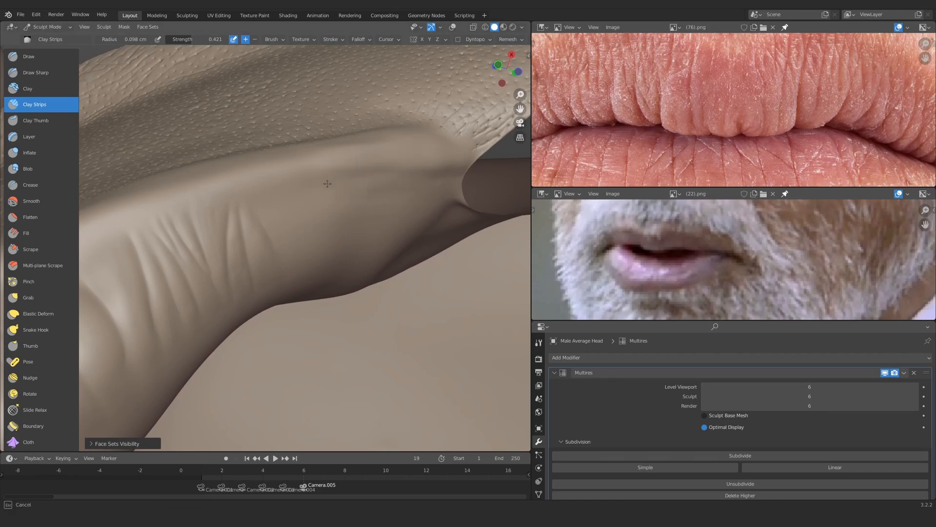
Carve fine diagonal wrinkles into the upper lip near the mouth corner with Draw Sharp at a 0.062 cm radius
key(d)
mouse_move(372, 214)
middle_down()
mouse_move(363, 166)
mouse_move(332, 161)
middle_up()
key(f)
click(293, 216)
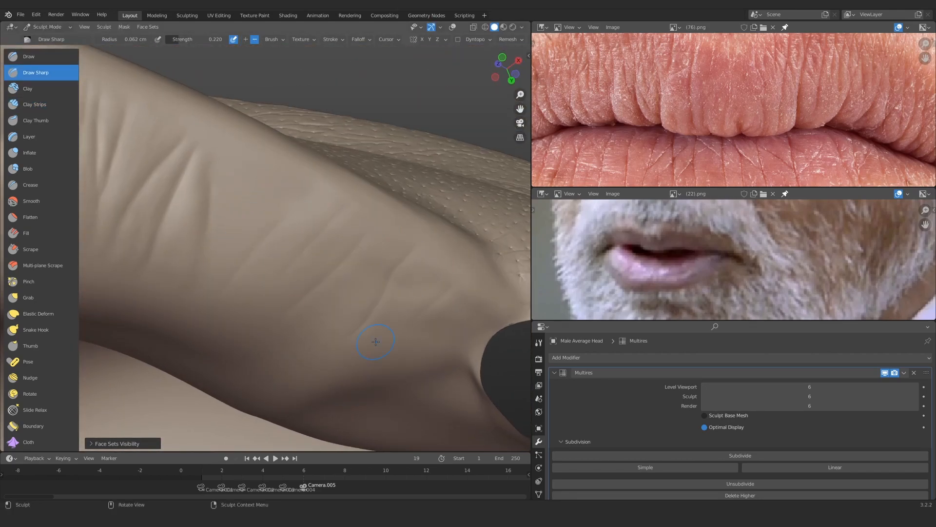
mouse_move(375, 342)
ctrl+middle_down()
mouse_move(221, 261)
mouse_move(458, 176)
mouse_move(351, 312)
mouse_move(350, 246)
ctrl+middle_up()
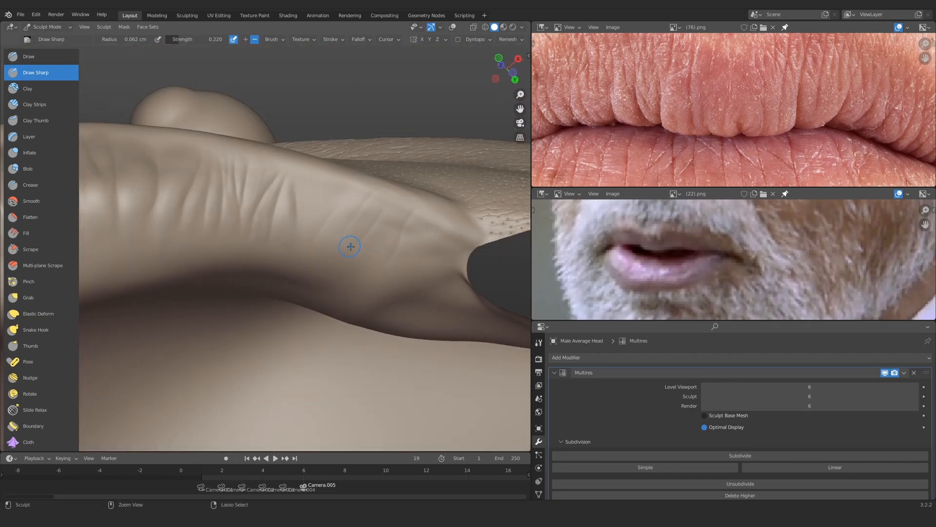
ctrl+middle_drag(457, 231, 312, 258)
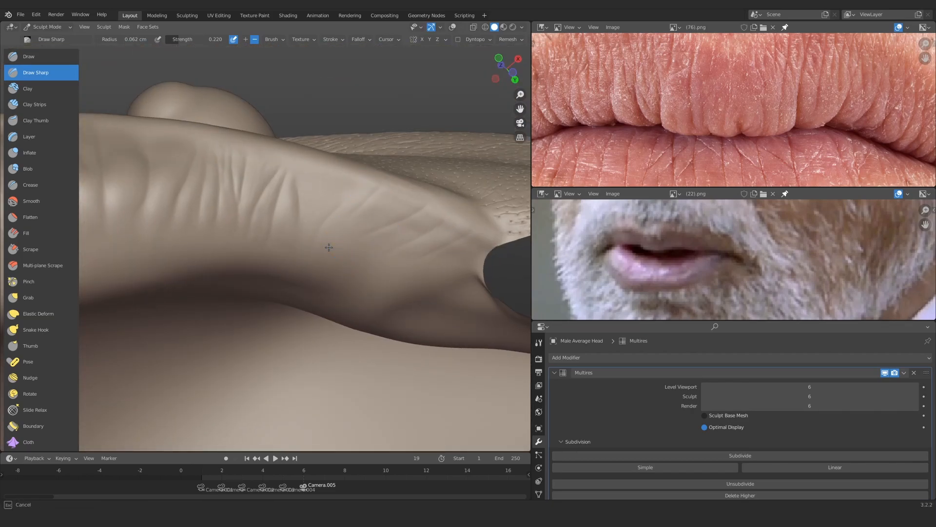
drag(329, 247, 382, 172)
mouse_move(382, 171)
ctrl+middle_down()
mouse_move(336, 319)
mouse_move(293, 219)
ctrl+middle_up()
Raise the folds between the new wrinkles near the mouth corner with Clay Strips at a 0.07 cm radius
click(37, 104)
mouse_move(466, 214)
ctrl+middle_down()
mouse_move(366, 220)
mouse_move(357, 169)
ctrl+middle_up()
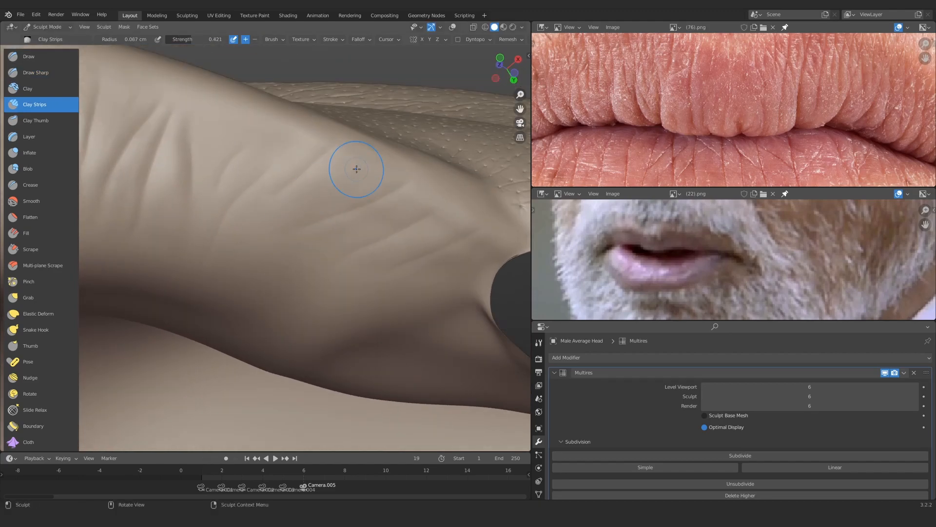
drag(355, 171, 249, 223)
mouse_move(327, 225)
mouse_down()
mouse_move(431, 185)
mouse_move(301, 261)
mouse_up()
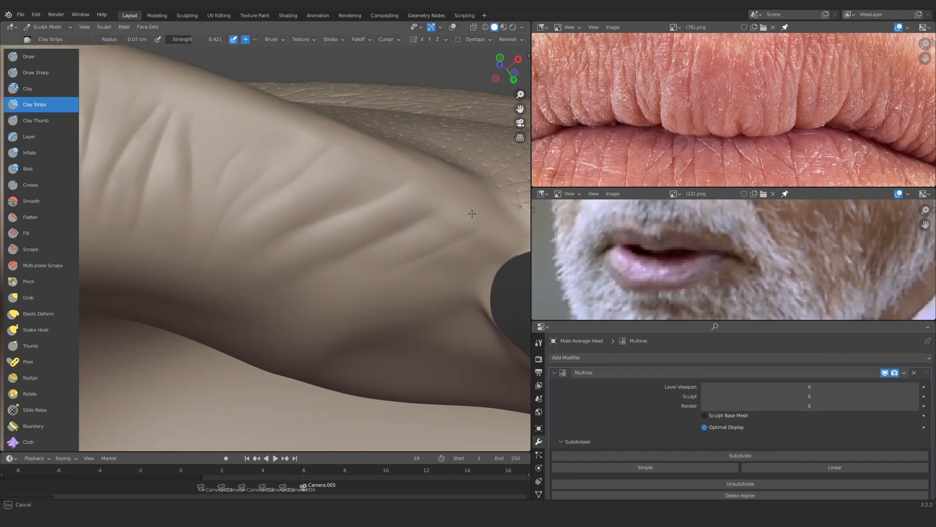
drag(472, 214, 304, 282)
mouse_move(238, 183)
mouse_down()
mouse_move(276, 136)
mouse_move(205, 153)
mouse_move(193, 336)
mouse_up()
mouse_move(193, 273)
alt+mouse_down()
mouse_move(146, 234)
mouse_move(273, 244)
alt+mouse_up()
ctrl+alt+drag(273, 312, 286, 201)
Carve wrinkles near the opposite mouth corner with Draw Sharp and build up the folds between them with Clay Strips
click(36, 73)
mouse_move(195, 195)
alt+shift+mouse_down()
mouse_move(280, 231)
mouse_move(297, 268)
alt+shift+mouse_up()
key(c)
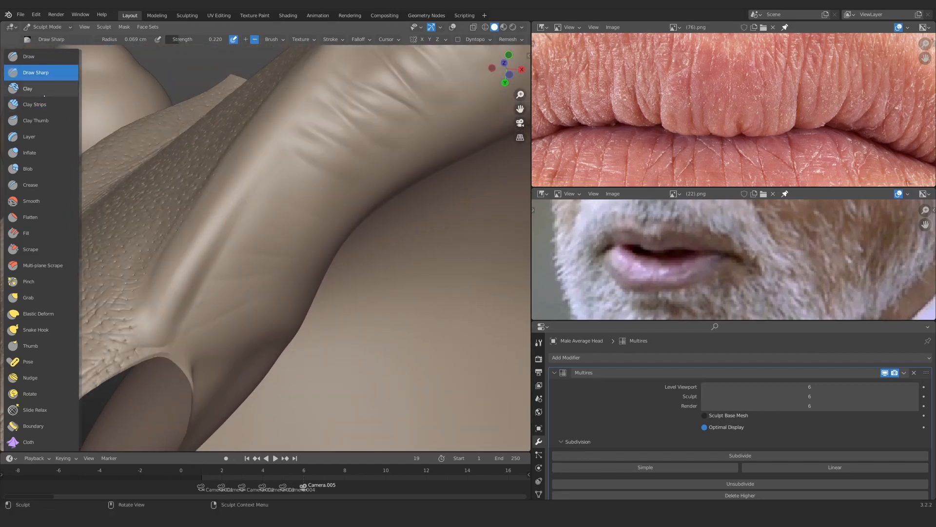
mouse_move(261, 196)
alt+mouse_down()
mouse_move(292, 213)
mouse_move(260, 218)
alt+mouse_up()
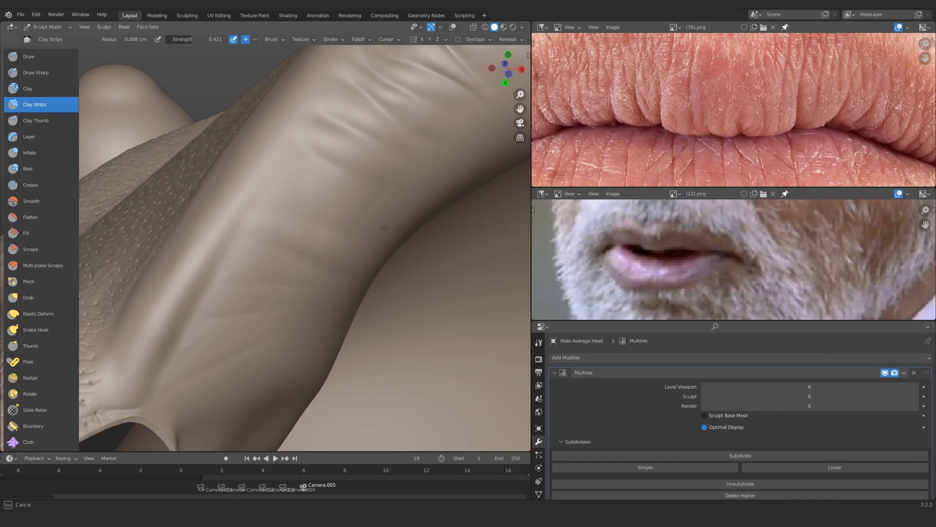
alt+drag(279, 169, 317, 292)
mouse_move(317, 292)
alt+mouse_down()
mouse_move(273, 273)
mouse_move(297, 186)
mouse_move(225, 240)
mouse_move(227, 217)
alt+mouse_up()
drag(265, 180, 182, 224)
drag(265, 211, 176, 299)
drag(257, 256, 254, 259)
Review the upper lip together with the lower lip from the front, and isolate the upper lip again
ctrl+alt+drag(315, 197, 312, 293)
alt+drag(312, 293, 337, 265)
alt+shift+drag(336, 266, 314, 254)
key(h)
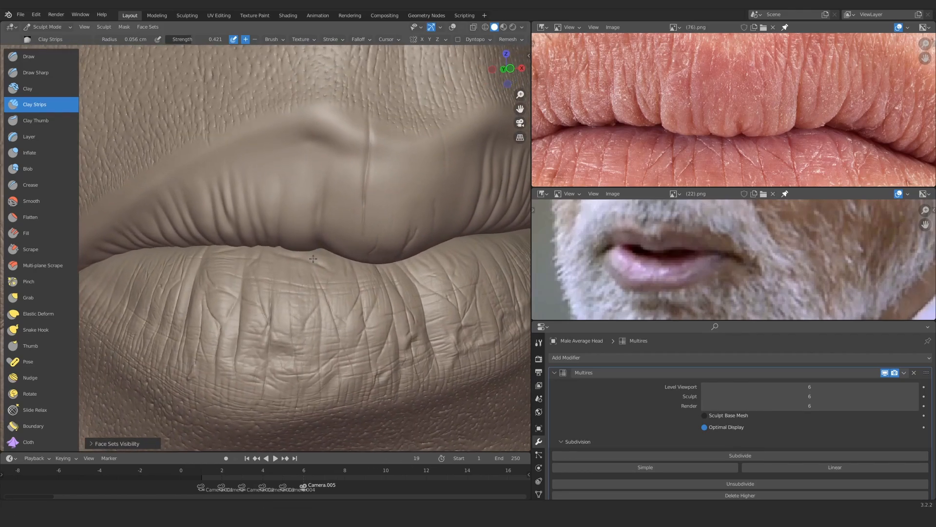
mouse_move(314, 215)
ctrl+alt+mouse_down()
mouse_move(313, 246)
mouse_move(312, 205)
ctrl+alt+mouse_up()
key(h)
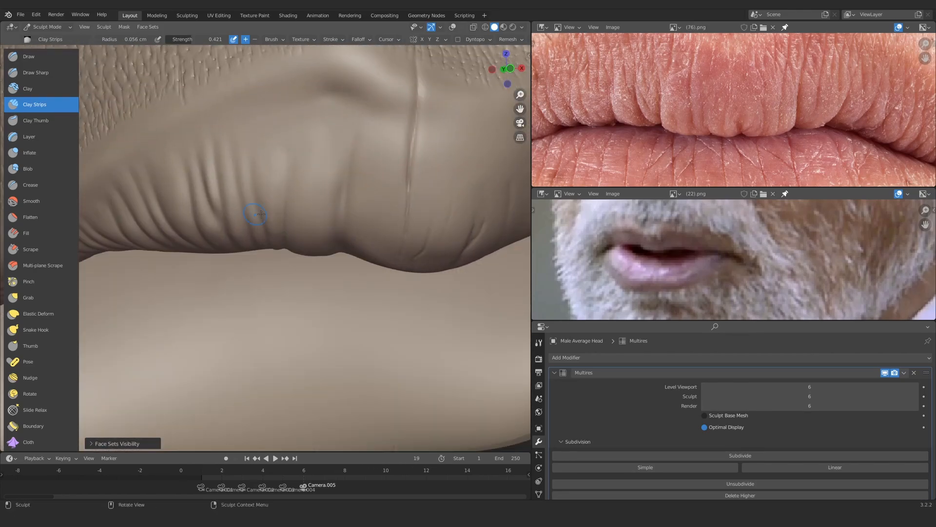
Swell the wrinkled folds along the side of the upper lip with a large Inflate brush
key(i)
ctrl+alt+drag(311, 284, 295, 234)
mouse_move(295, 234)
alt+shift+mouse_down()
mouse_move(339, 307)
mouse_move(337, 249)
alt+shift+mouse_up()
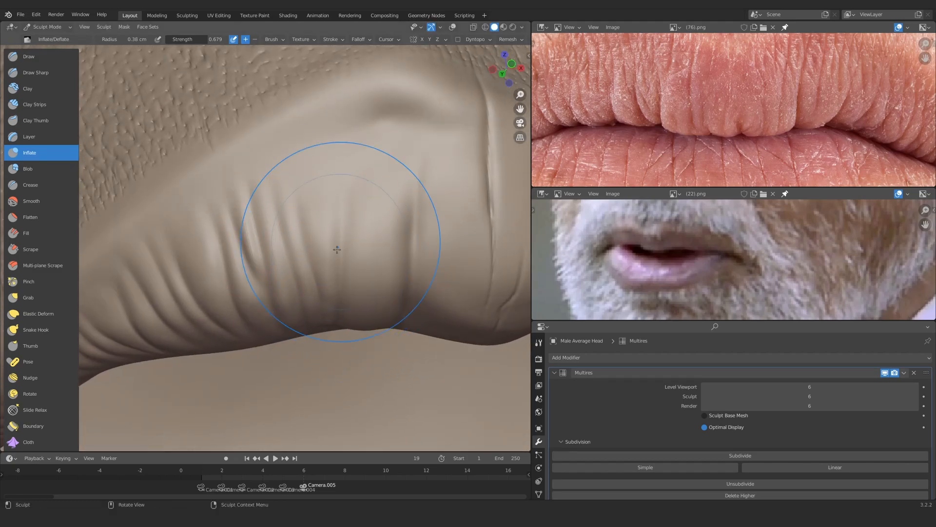
ctrl+alt+drag(211, 305, 215, 336)
mouse_move(215, 336)
alt+shift+mouse_down()
mouse_move(281, 292)
mouse_move(270, 248)
mouse_move(244, 234)
alt+shift+mouse_up()
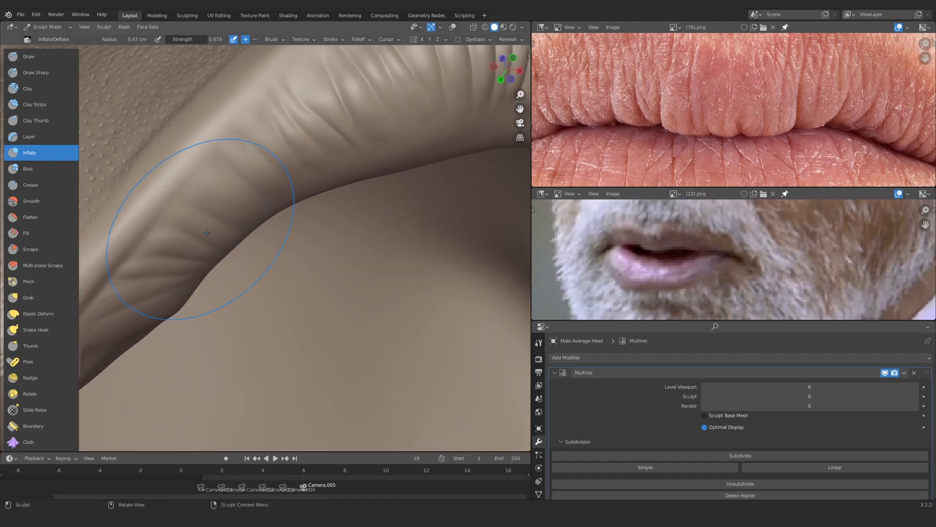
drag(214, 206, 221, 219)
mouse_move(222, 219)
ctrl+alt+mouse_down()
mouse_move(265, 272)
mouse_move(292, 263)
ctrl+alt+mouse_up()
mouse_move(292, 263)
ctrl+alt+mouse_down()
mouse_move(276, 230)
mouse_move(283, 249)
ctrl+alt+mouse_up()
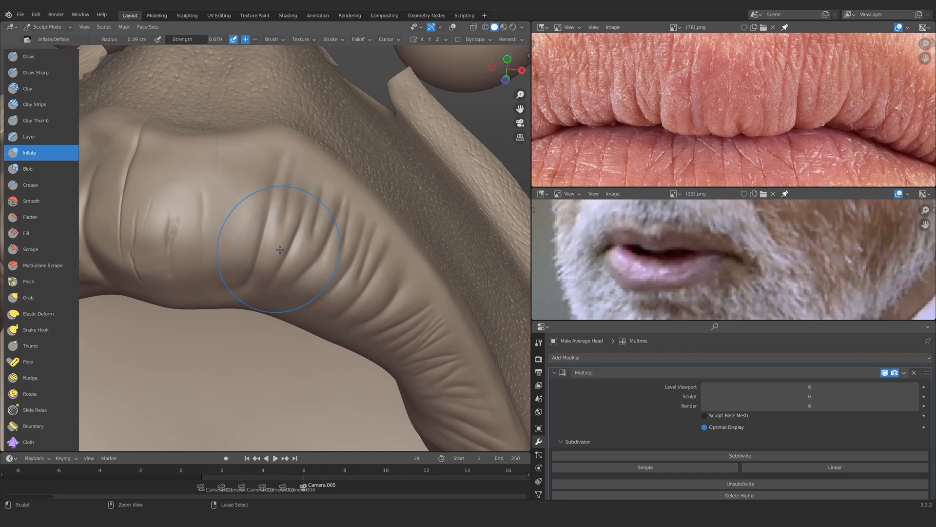
Inflate the folds in the middle and on the other side of the upper lip
mouse_move(385, 279)
alt+mouse_down()
mouse_move(336, 195)
mouse_move(297, 183)
alt+mouse_up()
mouse_move(297, 183)
alt+shift+mouse_down()
mouse_move(385, 234)
mouse_move(376, 215)
alt+shift+mouse_up()
drag(211, 105, 207, 117)
alt+drag(283, 223, 278, 273)
ctrl+alt+drag(278, 273, 263, 220)
key(h)
mouse_move(263, 219)
alt+shift+mouse_down()
mouse_move(300, 322)
mouse_move(285, 256)
alt+shift+mouse_up()
mouse_move(288, 283)
ctrl+middle_down()
mouse_move(275, 277)
mouse_move(313, 209)
mouse_move(335, 230)
ctrl+middle_up()
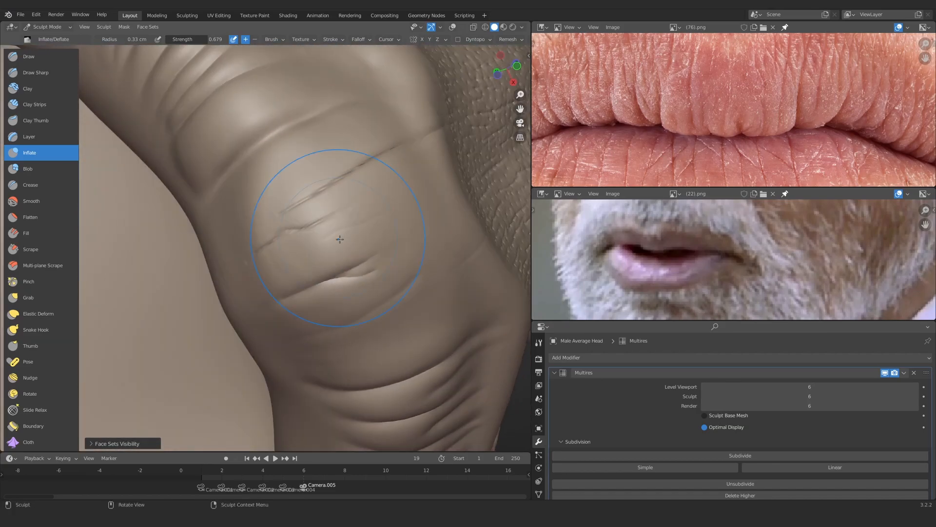
key(f)
click(285, 255)
middle_drag(285, 255, 369, 203)
Build up the skin around the small creases near the middle of the upper lip with Clay Strips
key(c)
middle_drag(304, 252, 389, 187)
drag(359, 200, 349, 209)
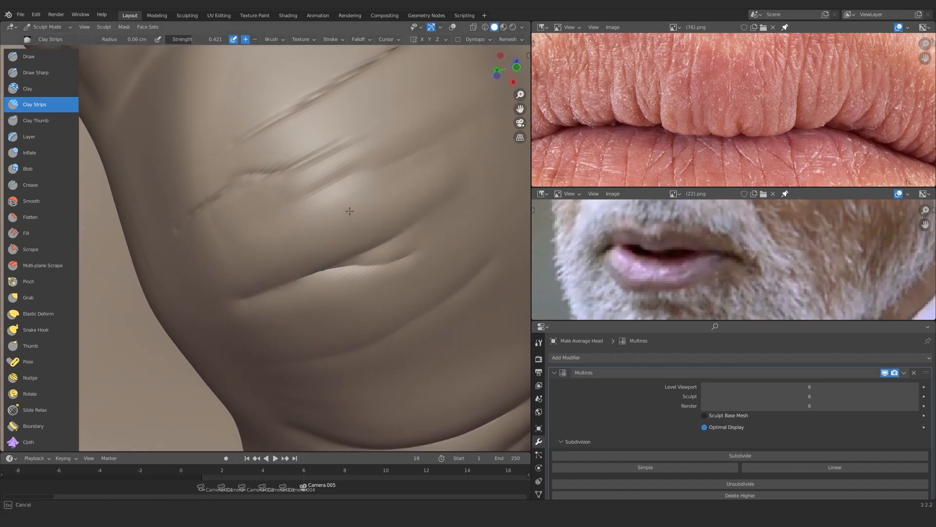
mouse_move(349, 209)
middle_down()
mouse_move(311, 247)
mouse_move(349, 213)
mouse_move(272, 245)
middle_up()
key(f)
click(349, 213)
scroll(272, 245, down, 4)
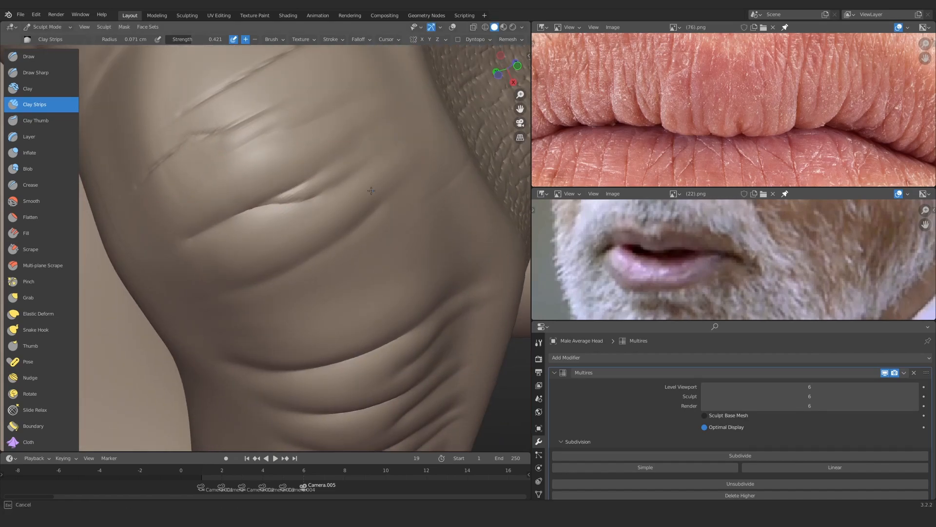
Shape narrow ridges between the small diagonal creases with Clay Strips at a radius of about 0.035 cm
mouse_move(405, 153)
middle_down()
mouse_move(341, 226)
mouse_move(251, 247)
middle_up()
scroll(372, 215, up, 3)
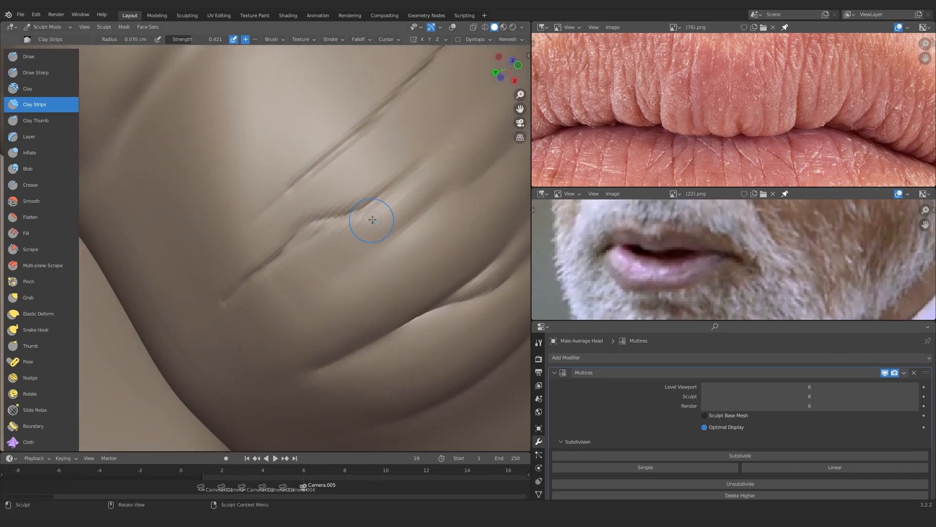
mouse_move(377, 237)
middle_down()
mouse_move(330, 224)
mouse_move(282, 251)
middle_up()
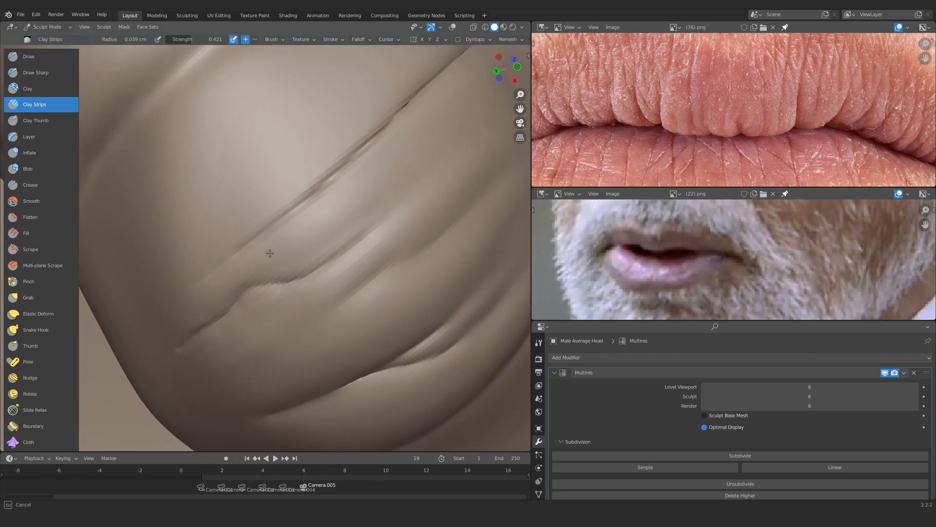
middle_drag(205, 298, 308, 211)
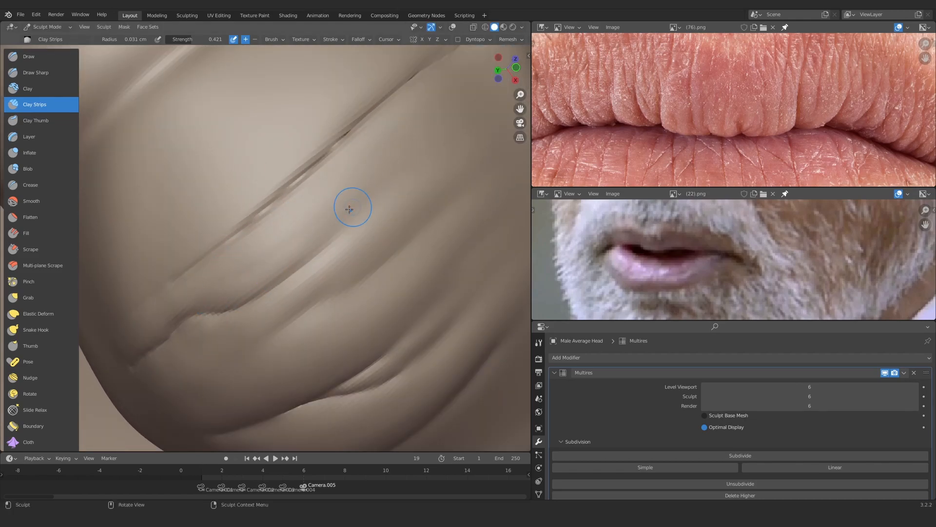
middle_drag(272, 251, 312, 205)
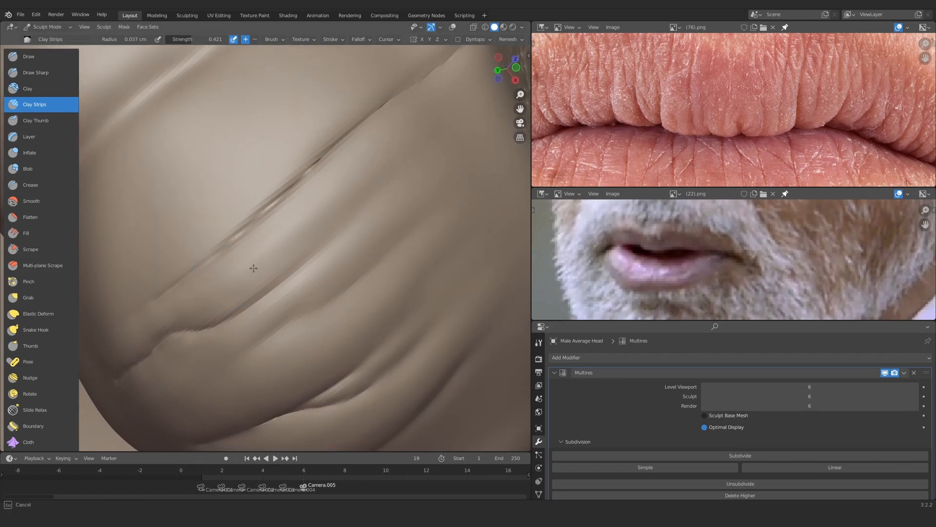
middle_drag(442, 120, 286, 229)
middle_drag(318, 203, 276, 231)
Fill out the broad fold above the long diagonal crease with Clay Strips at a 0.11 cm radius
mouse_move(291, 221)
mouse_down()
mouse_move(250, 236)
mouse_move(288, 213)
mouse_up()
drag(238, 252, 291, 187)
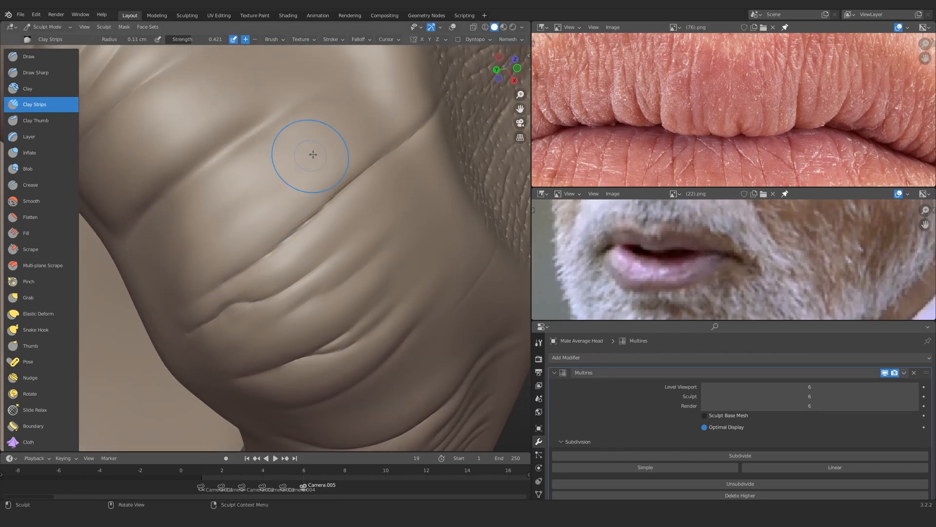
mouse_move(313, 155)
mouse_down()
mouse_move(208, 234)
mouse_move(220, 197)
mouse_up()
mouse_move(220, 197)
middle_down()
mouse_move(295, 182)
mouse_move(320, 289)
mouse_move(394, 158)
mouse_move(312, 205)
mouse_move(287, 195)
middle_up()
Deepen the long diagonal crease on the upper lip with Draw Sharp at a 0.084 cm radius
click(35, 73)
drag(290, 168, 227, 237)
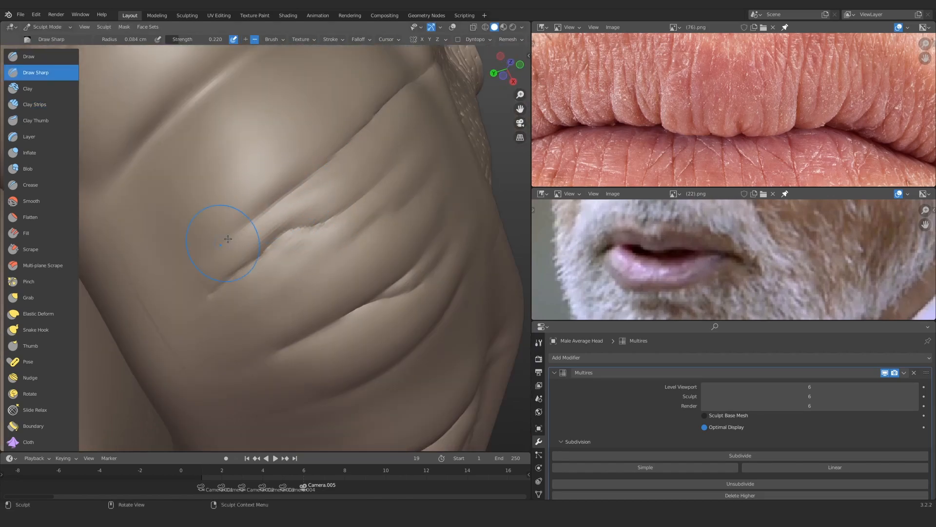
drag(301, 194, 226, 237)
mouse_move(229, 229)
middle_down()
mouse_move(293, 165)
mouse_move(317, 171)
middle_up()
mouse_move(317, 195)
ctrl+middle_down()
mouse_move(368, 129)
mouse_move(307, 203)
ctrl+middle_up()
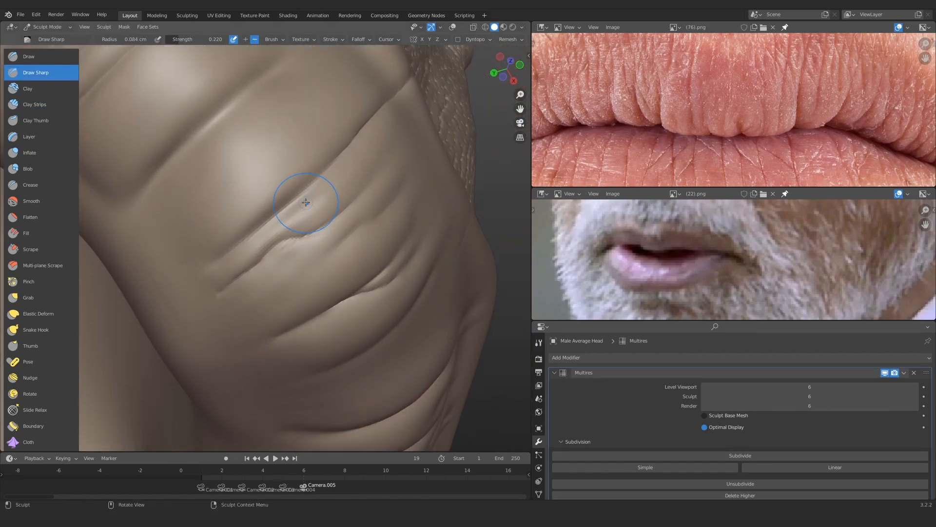
Round out the fold between the two large creases with the Inflate and Clay brushes
key(i)
drag(322, 175, 341, 150)
click(35, 72)
click(35, 104)
mouse_move(293, 219)
middle_down()
mouse_move(470, 256)
mouse_move(262, 203)
mouse_move(244, 234)
middle_up()
drag(173, 266, 167, 272)
click(34, 88)
drag(258, 213, 301, 184)
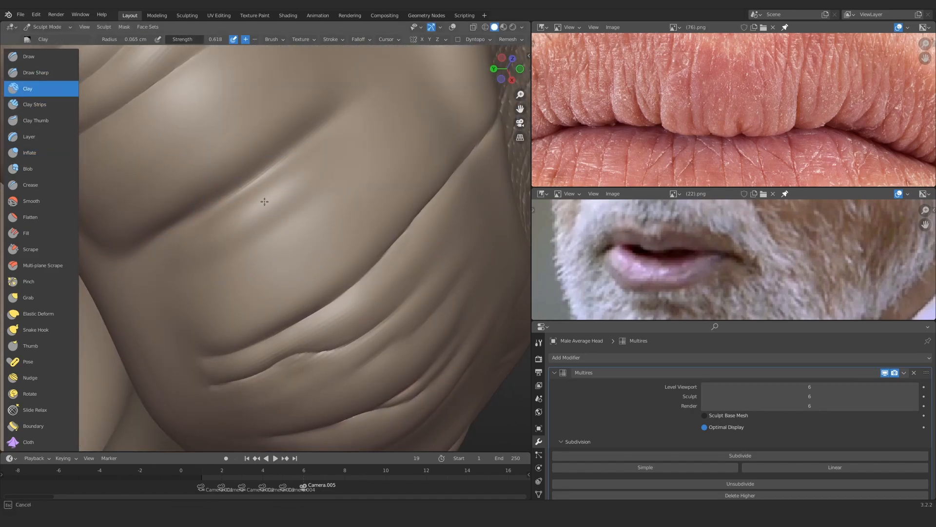
Build up the broad fold and the edges of its bordering creases with Clay Strips
click(35, 104)
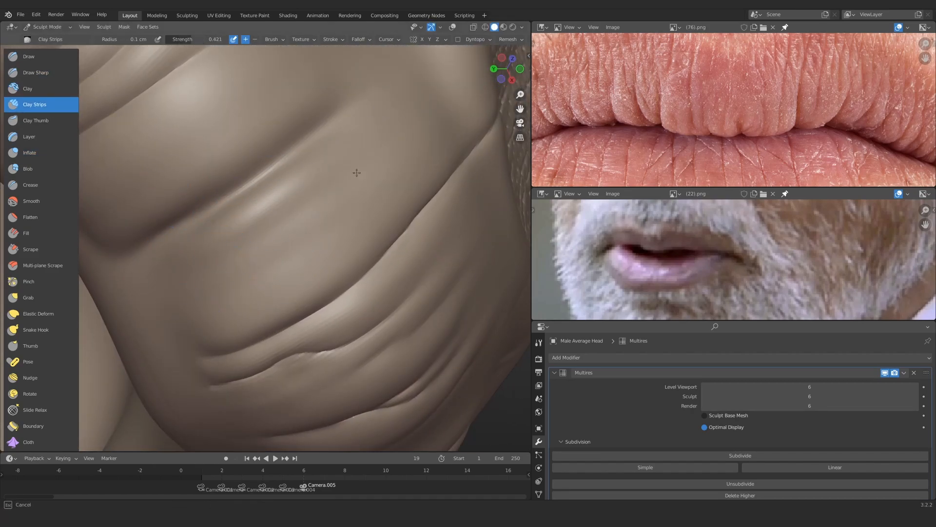
middle_drag(291, 273, 361, 184)
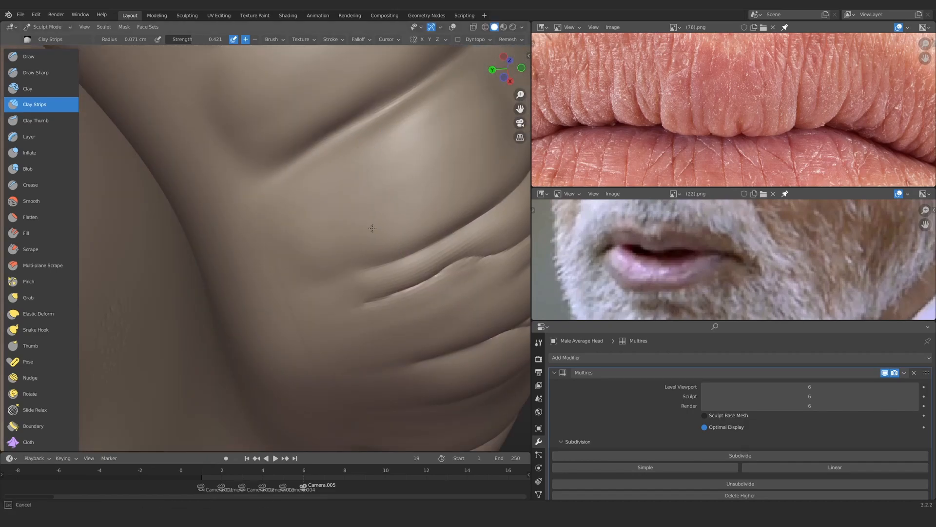
middle_drag(372, 228, 410, 144)
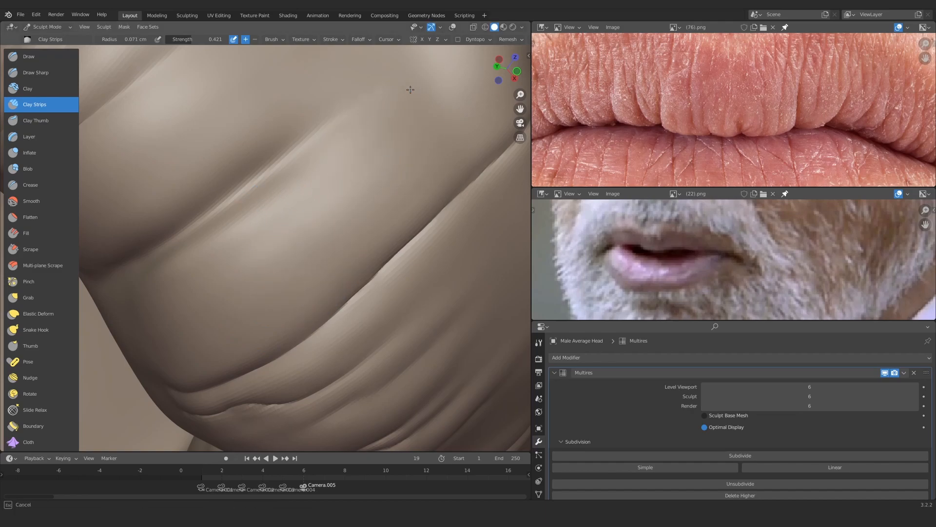
ctrl+middle_drag(315, 207, 302, 312)
middle_drag(302, 273, 273, 234)
mouse_move(273, 292)
ctrl+middle_down()
mouse_move(255, 218)
mouse_move(301, 204)
ctrl+middle_up()
Resize the Clay Strips brush and raise diagonal ridges on the neighbouring section of the upper lip
key(f)
click(249, 219)
drag(219, 238, 356, 146)
drag(210, 273, 342, 168)
middle_drag(312, 259, 305, 236)
Fill the shallow furrow below the diagonal crease with Clay Strips at a 0.086 cm radius
key(f)
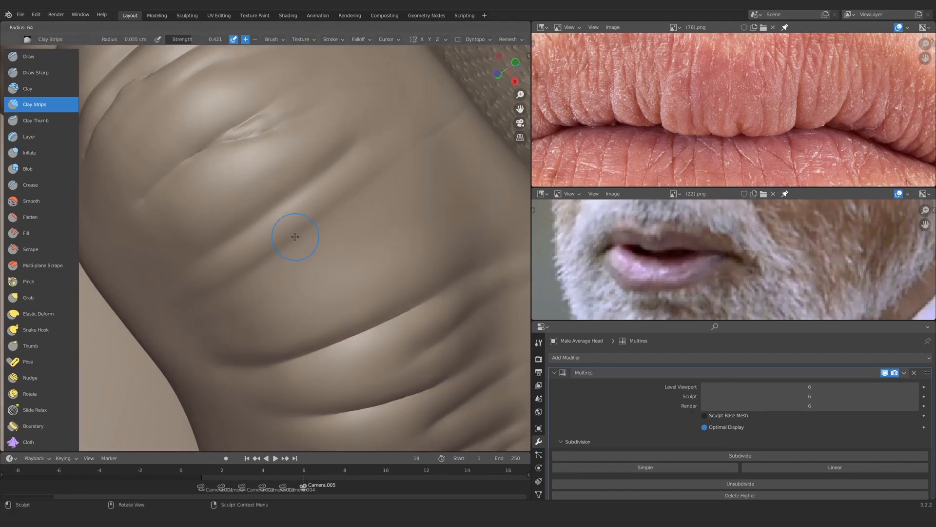
click(304, 236)
drag(234, 234, 389, 147)
drag(229, 259, 414, 180)
drag(234, 278, 389, 142)
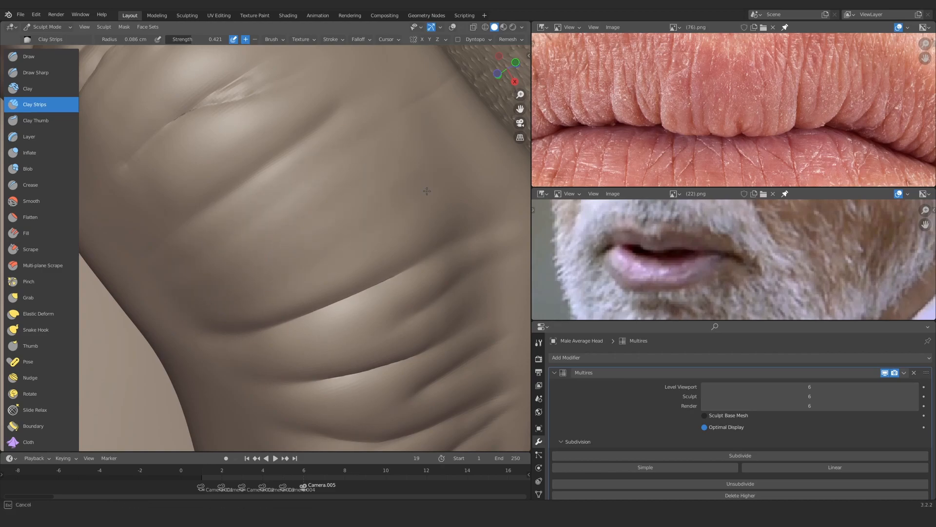
mouse_move(394, 184)
middle_down()
mouse_move(322, 233)
mouse_move(297, 221)
middle_up()
ctrl+middle_drag(297, 222, 202, 148)
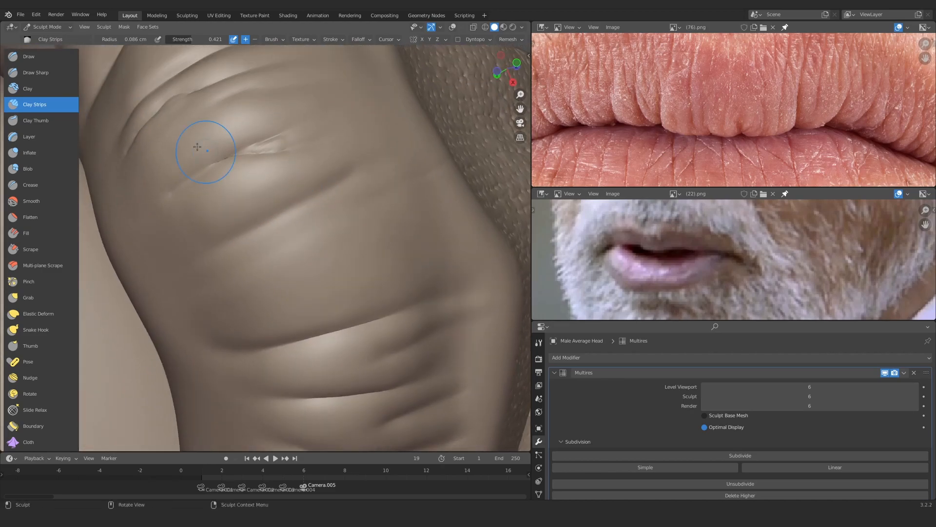
Sharpen the long diagonal crease with Draw Sharp and build up the fold below it with Clay Strips at a 0.07 cm radius
key(g)
ctrl+middle_drag(220, 205, 215, 161)
key(d)
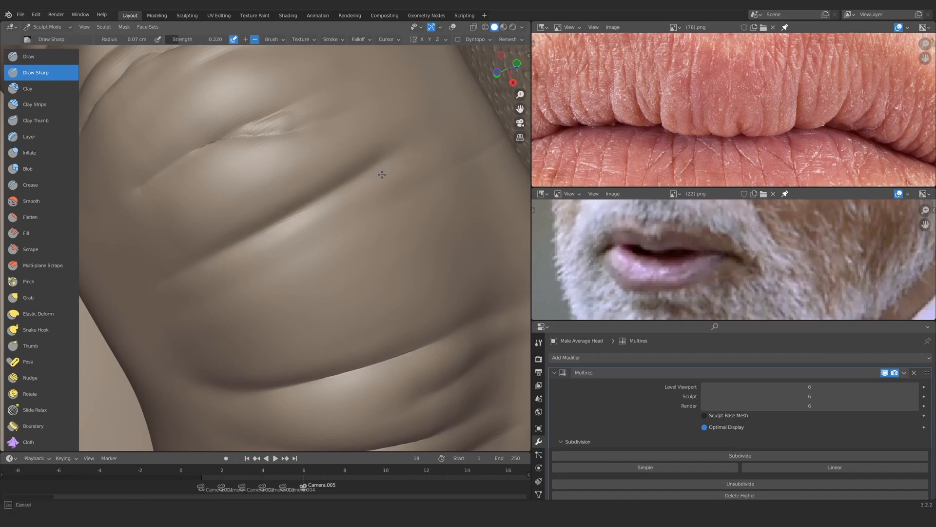
key(c)
drag(349, 214, 273, 234)
shift+middle_drag(296, 178, 292, 167)
shift+middle_drag(396, 188, 402, 167)
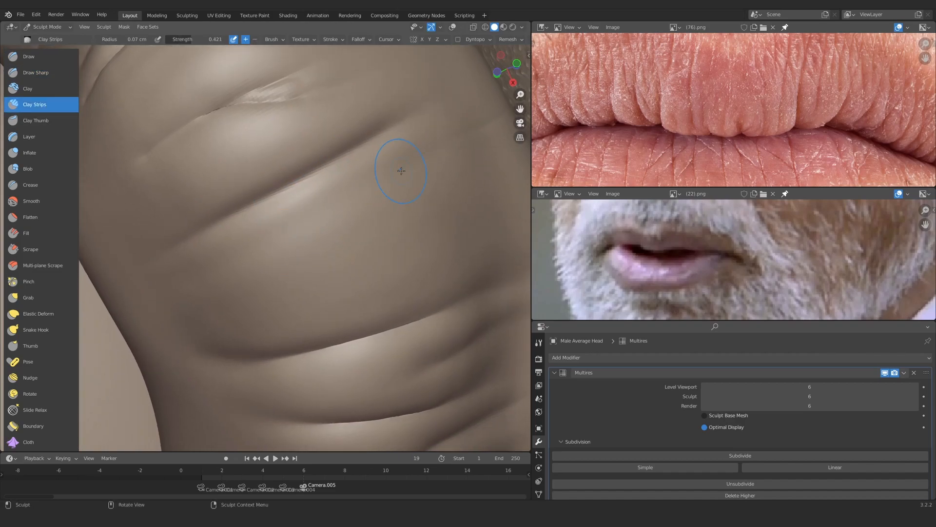
Set the Clay Strips radius to 0.092 cm and fill out the outer part of the broad fold
key(f)
click(405, 168)
drag(415, 183, 423, 182)
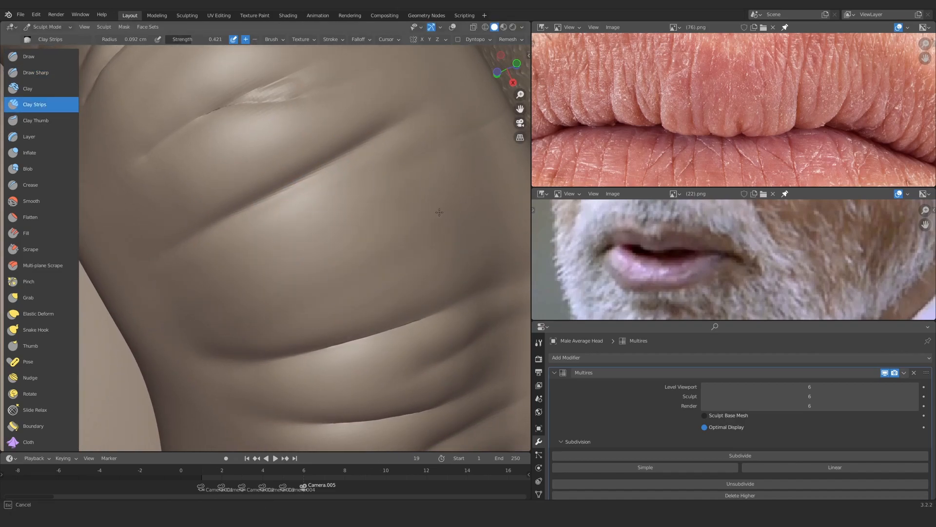
Set the Clay Strips radius to 0.059 cm and raise a diagonal ridge on the fold near the lip border
ctrl+middle_drag(297, 291, 296, 351)
middle_drag(296, 312, 288, 297)
mouse_move(288, 298)
ctrl+middle_down()
mouse_move(298, 207)
mouse_move(330, 178)
ctrl+middle_up()
key(f)
click(285, 206)
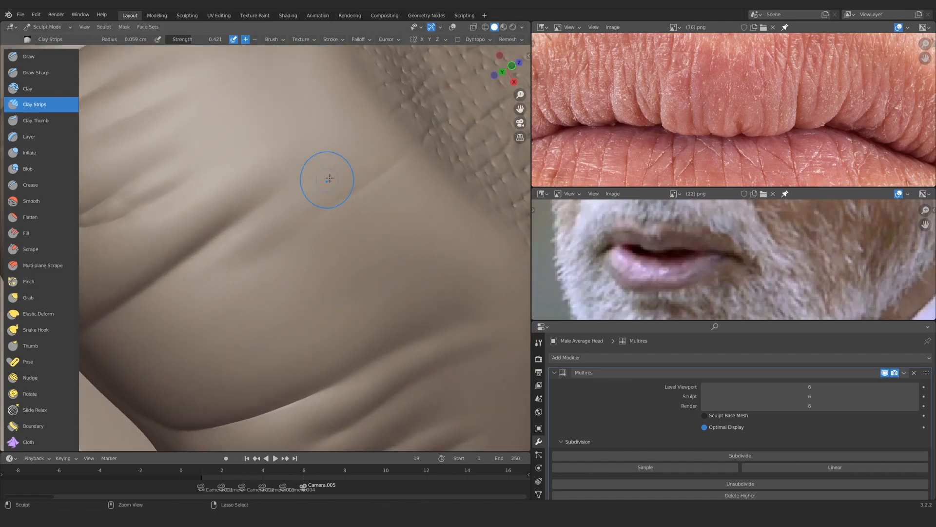
drag(349, 168, 288, 207)
Set the Inflate brush radius to 0.22 cm and swell a fold on the upper lip
ctrl+middle_drag(293, 219, 288, 371)
mouse_move(288, 293)
middle_down()
mouse_move(253, 309)
mouse_move(244, 386)
mouse_move(288, 220)
middle_up()
middle_drag(288, 273, 326, 275)
ctrl+middle_drag(378, 232, 366, 312)
middle_drag(264, 213, 297, 264)
mouse_move(292, 302)
ctrl+middle_down()
mouse_move(280, 243)
mouse_move(292, 239)
ctrl+middle_up()
key(i)
key(f)
click(295, 259)
mouse_move(259, 266)
mouse_down()
mouse_move(329, 209)
mouse_move(220, 283)
mouse_up()
Swell the neighbouring vertical folds of the upper lip with long Inflate strokes
mouse_move(248, 244)
ctrl+middle_down()
mouse_move(253, 307)
mouse_move(292, 280)
ctrl+middle_up()
ctrl+middle_drag(293, 288, 291, 239)
drag(249, 273, 293, 199)
ctrl+middle_drag(278, 273, 273, 249)
drag(251, 261, 302, 200)
mouse_move(292, 258)
middle_down()
mouse_move(280, 229)
mouse_move(293, 330)
mouse_move(317, 203)
mouse_move(313, 258)
middle_up()
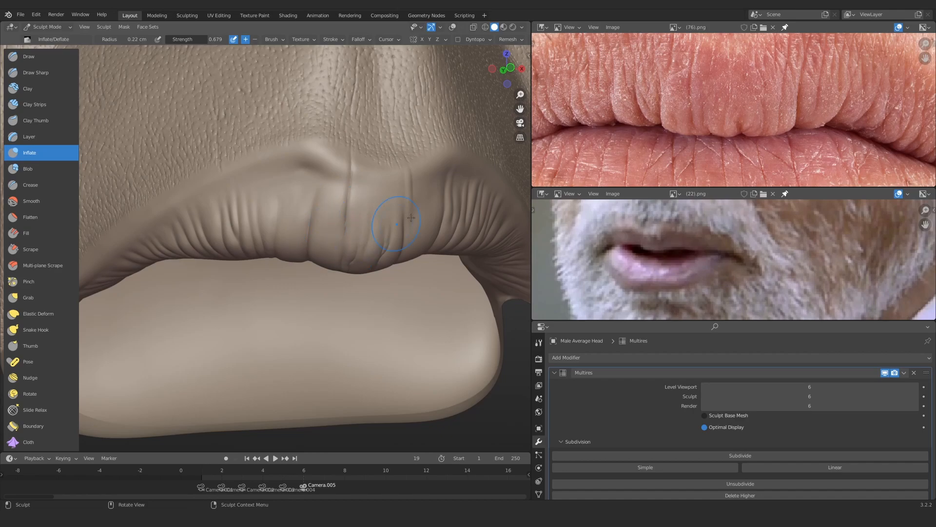
Activate the Draw tool with its Direction brush and display the active tool settings
middle_drag(731, 98, 746, 152)
mouse_move(312, 185)
ctrl+middle_down()
mouse_move(308, 234)
mouse_move(311, 192)
mouse_move(322, 200)
mouse_move(295, 211)
mouse_move(273, 273)
ctrl+middle_up()
click(539, 359)
click(30, 56)
click(538, 343)
mouse_move(210, 278)
middle_down()
mouse_move(230, 236)
mouse_move(210, 258)
mouse_move(197, 257)
middle_up()
ctrl+middle_drag(239, 234, 253, 184)
drag(261, 195, 267, 162)
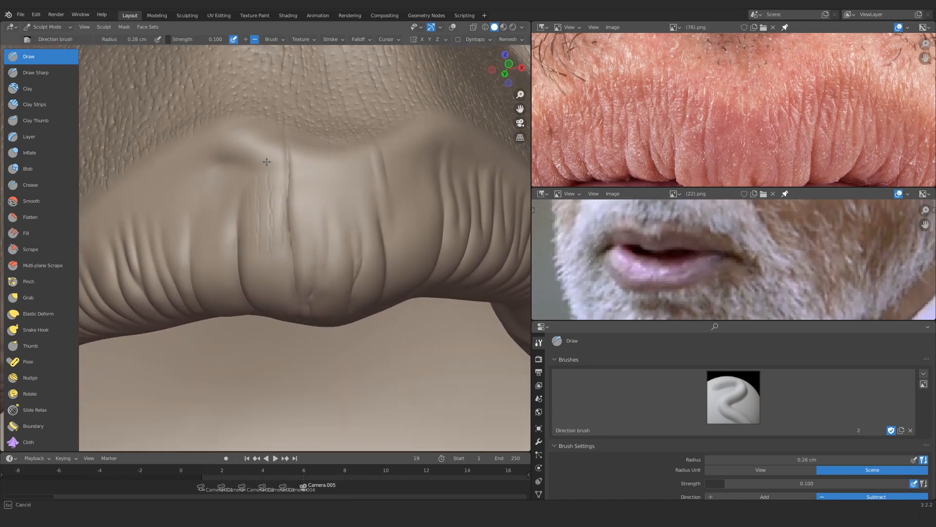
key(ctrl+z)
middle_drag(272, 230, 251, 227)
ctrl+middle_drag(251, 226, 254, 210)
drag(385, 244, 382, 138)
key(ctrl+z)
scroll(731, 397, down, 8)
drag(402, 270, 414, 151)
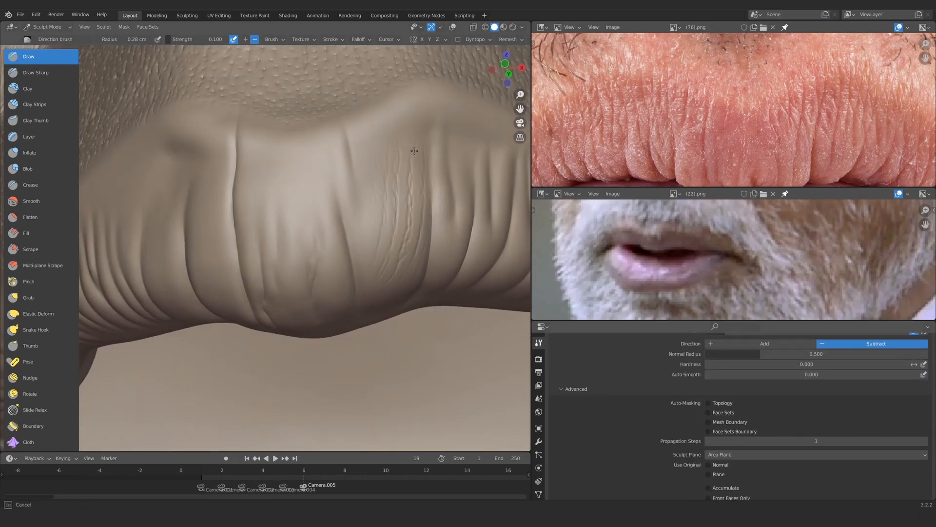
scroll(731, 398, down, 10)
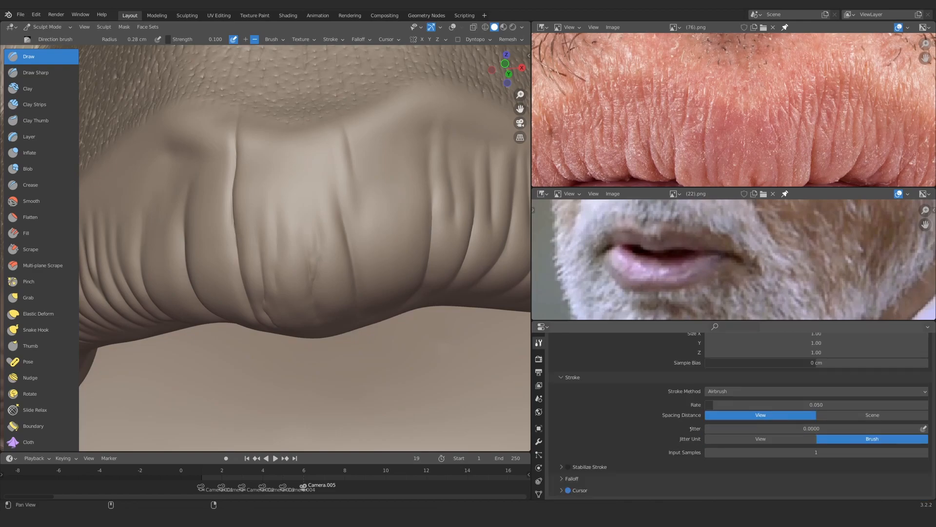
key(ctrl+z)
Set the stroke jitter to 0.5085 and texture the central upper lip with fine vertical wrinkles using the Direction brush
drag(780, 402, 816, 401)
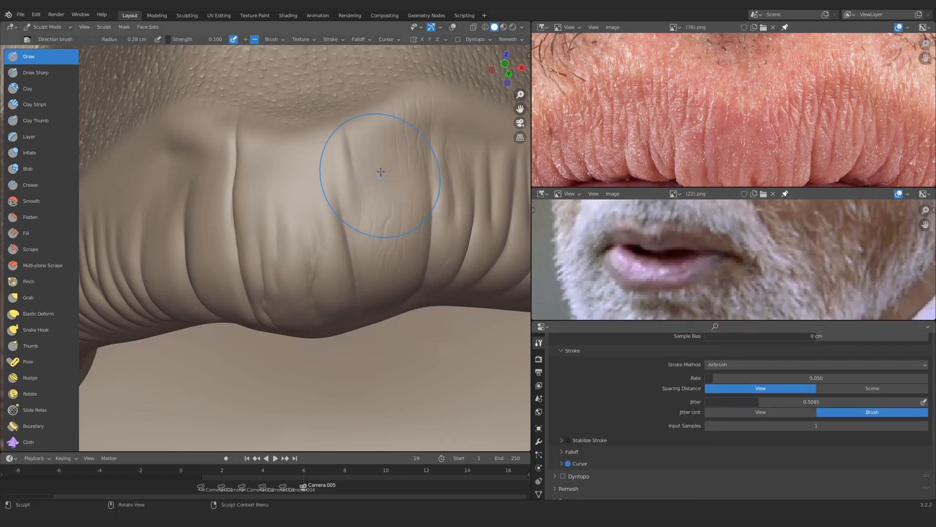
drag(381, 172, 390, 264)
mouse_move(390, 263)
middle_down()
mouse_move(149, 261)
mouse_move(319, 243)
mouse_move(293, 229)
middle_up()
ctrl+middle_drag(293, 229, 273, 263)
drag(268, 195, 265, 234)
mouse_move(266, 234)
middle_down()
mouse_move(239, 184)
mouse_move(273, 176)
middle_up()
drag(273, 175, 228, 221)
middle_drag(343, 216, 386, 260)
middle_drag(241, 238, 312, 234)
Set the stroke jitter to 0.1468 and add fine wrinkles over the folds on the side of the upper lip
drag(810, 401, 771, 402)
middle_drag(266, 190, 304, 217)
mouse_move(227, 286)
middle_down()
mouse_move(282, 236)
mouse_move(256, 211)
mouse_move(253, 239)
mouse_move(273, 243)
middle_up()
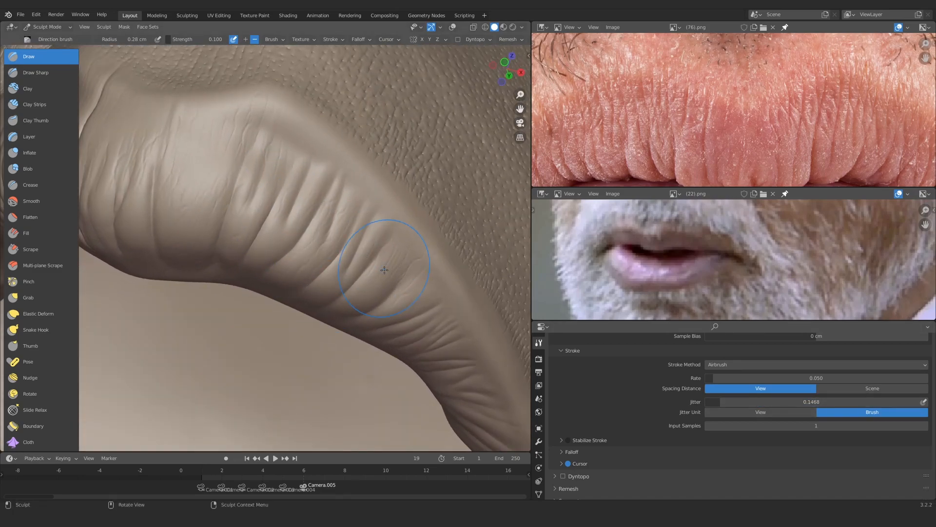
mouse_move(385, 257)
middle_down()
mouse_move(339, 217)
mouse_move(382, 186)
mouse_move(413, 267)
mouse_move(337, 293)
mouse_move(337, 263)
middle_up()
mouse_move(264, 273)
ctrl+middle_down()
mouse_move(227, 195)
mouse_move(223, 239)
mouse_move(262, 250)
mouse_move(288, 203)
mouse_move(298, 246)
ctrl+middle_up()
Cover the remaining folds and the centre of the upper lip with fine Direction brush wrinkles
alt+drag(298, 246, 263, 215)
alt+shift+drag(263, 215, 220, 168)
alt+drag(292, 219, 341, 273)
ctrl+alt+drag(289, 253, 273, 210)
mouse_move(273, 210)
alt+mouse_down()
mouse_move(230, 236)
mouse_move(351, 247)
alt+mouse_up()
alt+shift+drag(244, 229, 302, 166)
ctrl+alt+drag(303, 166, 291, 200)
mouse_move(143, 277)
ctrl+middle_down()
mouse_move(230, 307)
mouse_move(341, 243)
mouse_move(255, 161)
mouse_move(288, 229)
ctrl+middle_up()
middle_drag(288, 229, 314, 273)
Switch to the Draw Sharp brush and reveal all hidden face sets of the head
key(2)
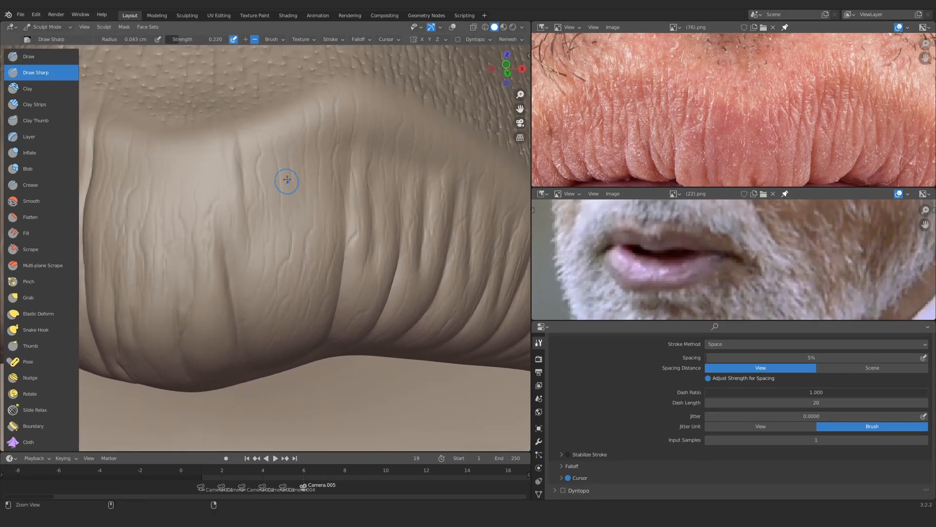
ctrl+alt+drag(288, 179, 280, 210)
alt+drag(280, 210, 261, 217)
mouse_move(293, 185)
alt+shift+mouse_down()
mouse_move(195, 287)
mouse_move(219, 278)
alt+shift+mouse_up()
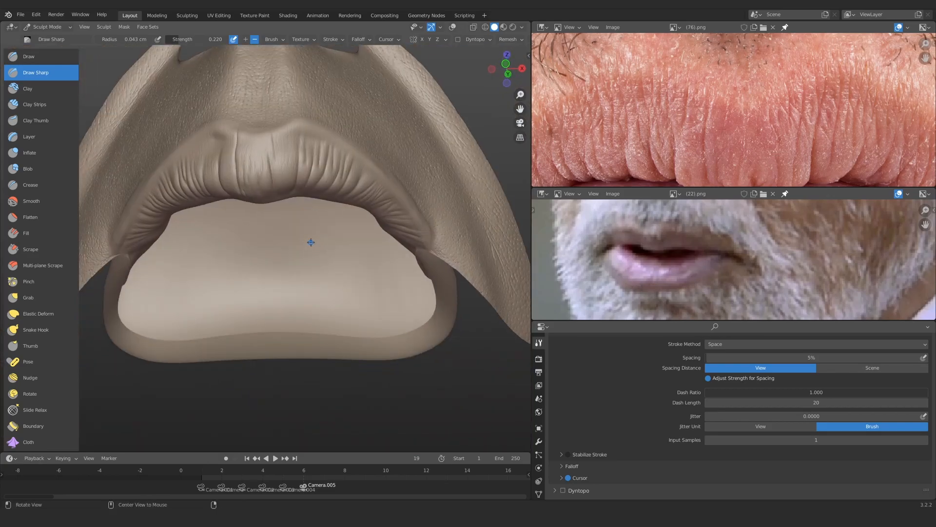
key(alt+h)
ctrl+alt+drag(310, 243, 294, 224)
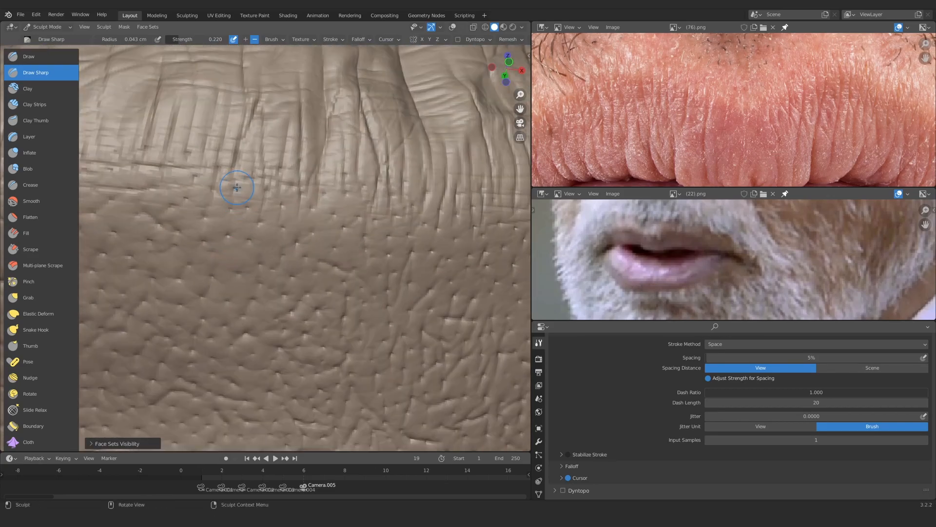
Maximize the 3D viewport and set Draw Sharp to a 0.013 cm radius and 0.299 strength for detailing the upper lip border
mouse_move(237, 187)
ctrl+alt+mouse_down()
mouse_move(240, 226)
mouse_move(263, 180)
mouse_move(329, 220)
mouse_move(280, 200)
ctrl+alt+mouse_up()
mouse_move(281, 200)
alt+mouse_down()
mouse_move(263, 213)
mouse_move(251, 278)
mouse_move(264, 292)
alt+mouse_up()
mouse_move(810, 80)
alt+mouse_down()
mouse_move(790, 110)
mouse_move(699, 116)
alt+mouse_up()
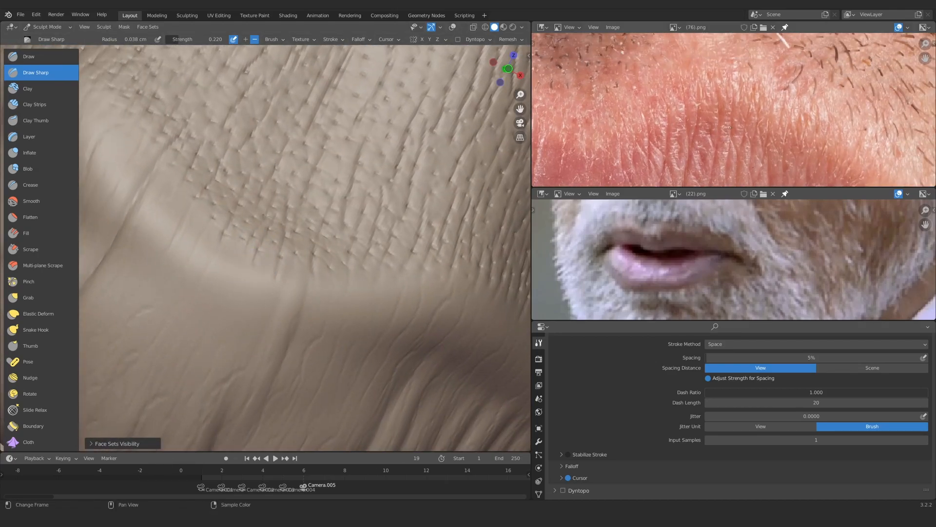
mouse_move(215, 259)
ctrl+alt+mouse_down()
mouse_move(203, 317)
mouse_move(284, 211)
mouse_move(297, 213)
mouse_move(308, 282)
mouse_move(293, 241)
mouse_move(346, 198)
ctrl+alt+mouse_up()
key(ctrl+space)
mouse_move(349, 255)
ctrl+alt+mouse_down()
mouse_move(356, 295)
mouse_move(345, 183)
mouse_move(349, 287)
mouse_move(395, 171)
ctrl+alt+mouse_up()
key(shift+f)
click(328, 228)
alt+shift+drag(303, 233, 291, 299)
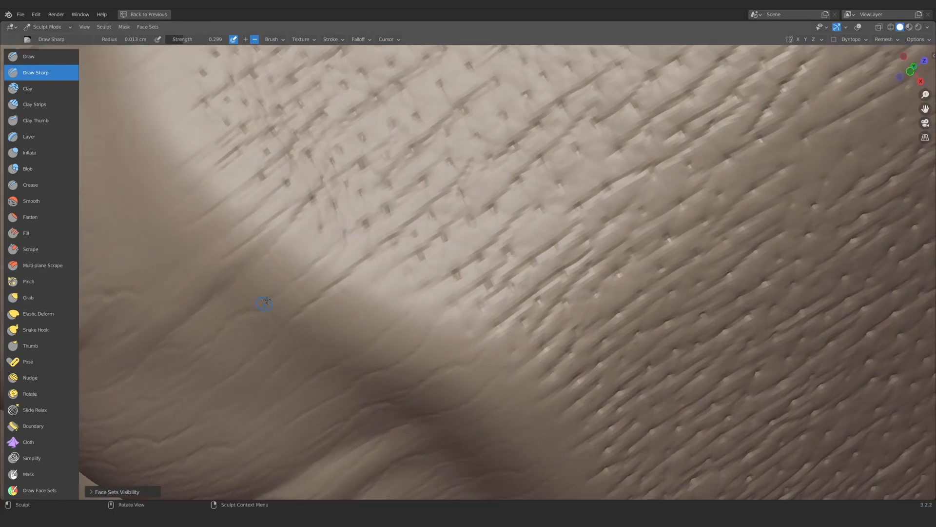
Engrave fine diagonal lines from the pored skin across the upper lip border with Draw Sharp
mouse_move(310, 249)
ctrl+alt+mouse_down()
mouse_move(322, 312)
mouse_move(384, 181)
mouse_move(383, 146)
ctrl+alt+mouse_up()
mouse_move(382, 236)
alt+shift+mouse_down()
mouse_move(391, 203)
mouse_move(375, 172)
alt+shift+mouse_up()
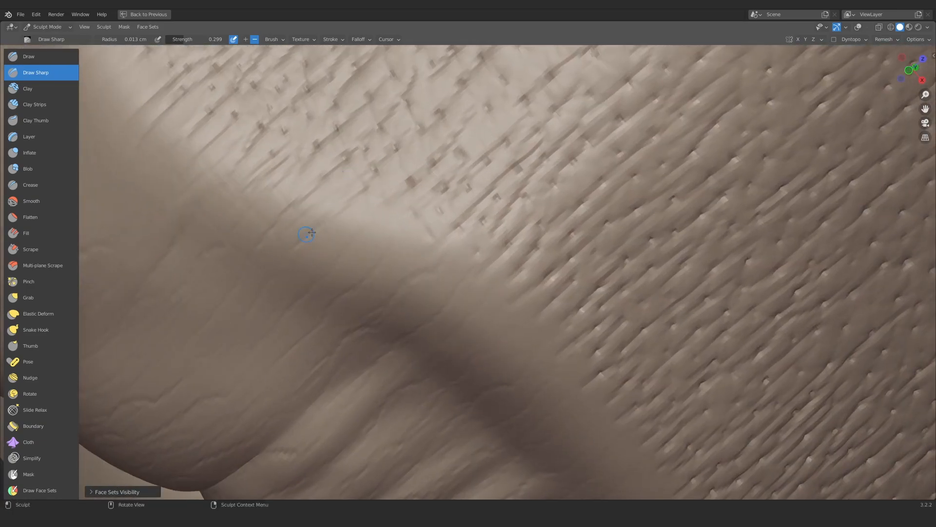
alt+shift+drag(306, 235, 237, 293)
mouse_move(345, 227)
ctrl+alt+mouse_down()
mouse_move(364, 265)
mouse_move(353, 238)
ctrl+alt+mouse_up()
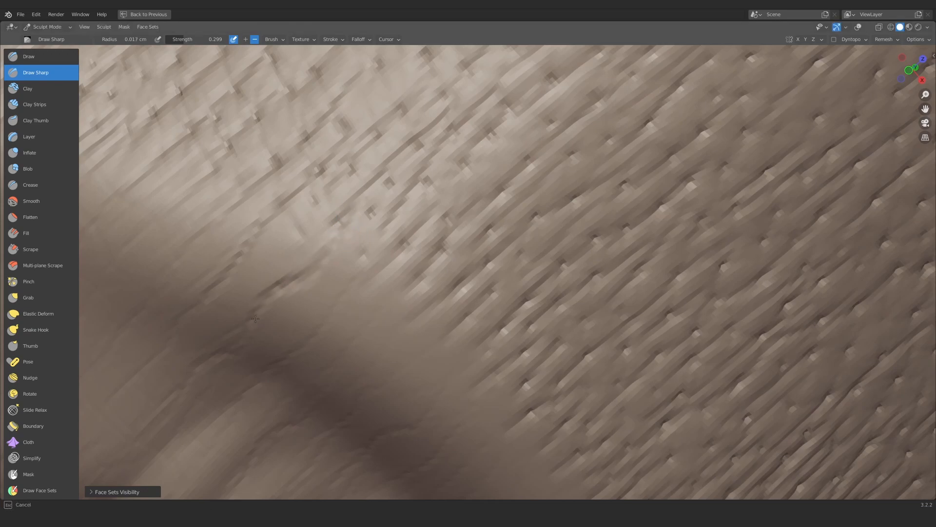
Set the Draw Sharp radius to 0.014 cm and cut more fine lines along the edge of the pored skin
mouse_move(292, 267)
ctrl+alt+mouse_down()
mouse_move(305, 305)
mouse_move(273, 234)
ctrl+alt+mouse_up()
key(f)
click(272, 233)
drag(197, 300, 275, 170)
ctrl+alt+drag(312, 176, 324, 193)
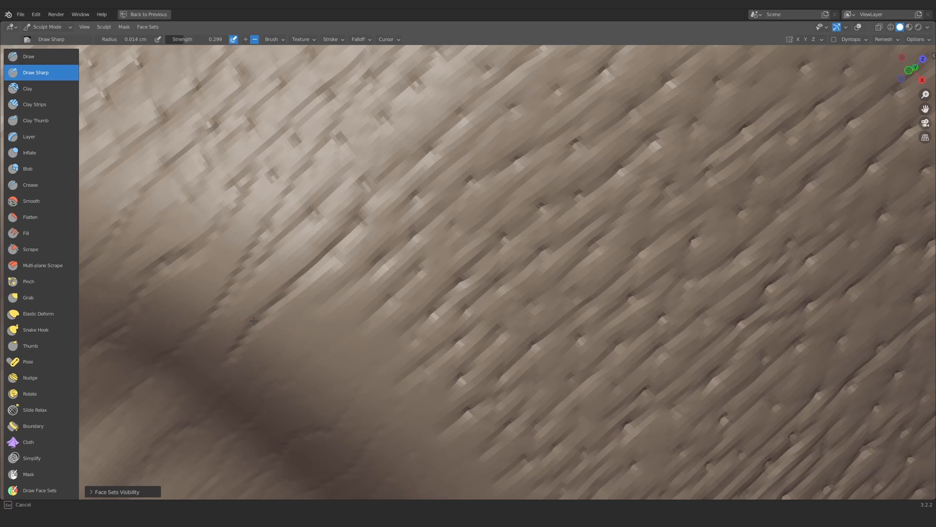
Raise the Draw Sharp strength to 0.445 and carve deeper diagonal lines across the upper lip border
mouse_move(254, 321)
ctrl+alt+mouse_down()
mouse_move(451, 295)
mouse_move(456, 315)
ctrl+alt+mouse_up()
mouse_move(342, 273)
ctrl+alt+mouse_down()
mouse_move(318, 204)
mouse_move(328, 191)
ctrl+alt+mouse_up()
key(shift+f)
click(318, 239)
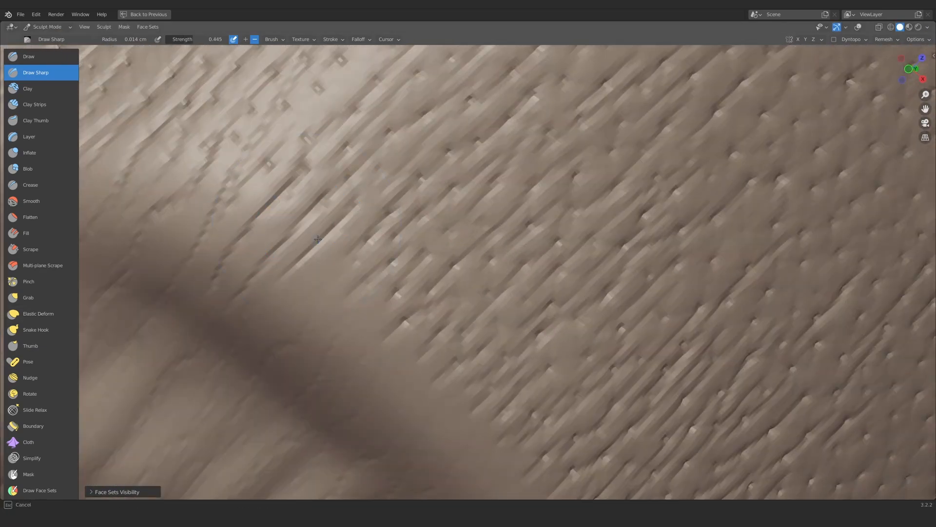
shift+middle_drag(263, 299, 207, 254)
shift+middle_drag(359, 230, 320, 205)
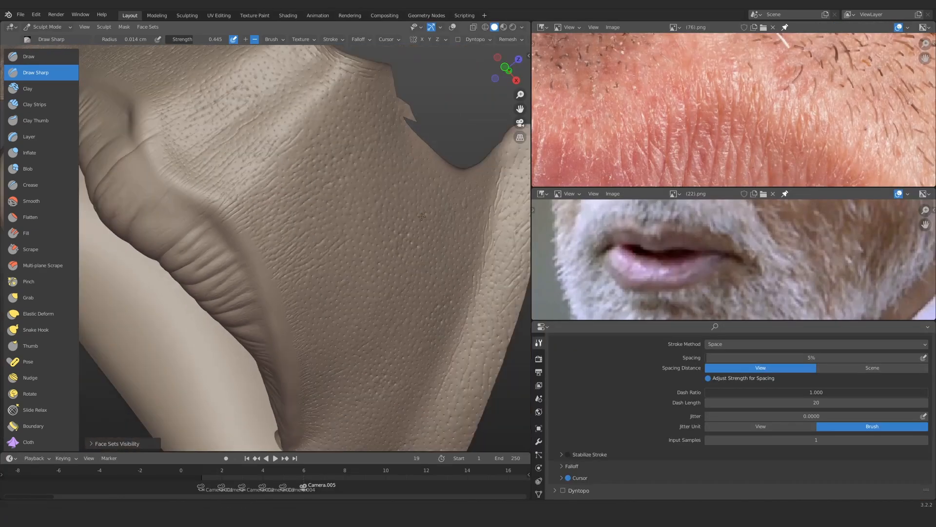
Restore the multi-panel layout, extend the fine lines along the lip border, and display the Multires modifier settings
mouse_move(263, 224)
ctrl+alt+mouse_down()
mouse_move(261, 200)
mouse_move(264, 218)
ctrl+alt+mouse_up()
alt+shift+drag(264, 195, 288, 232)
shift+middle_drag(231, 288, 159, 248)
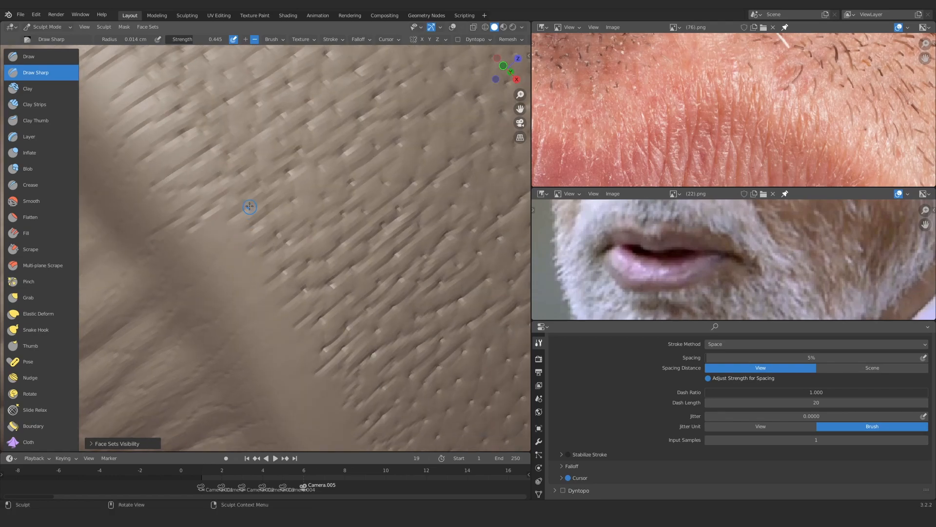
shift+middle_drag(296, 262, 251, 203)
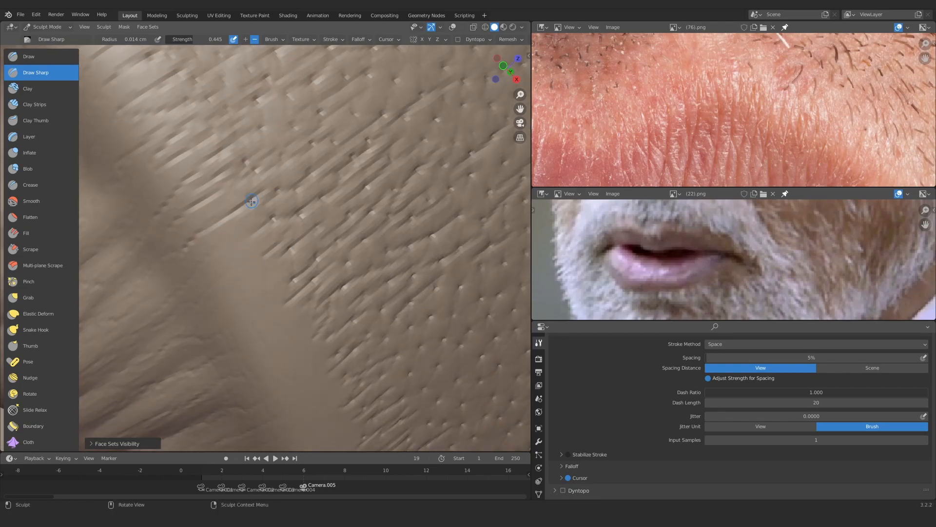
click(539, 441)
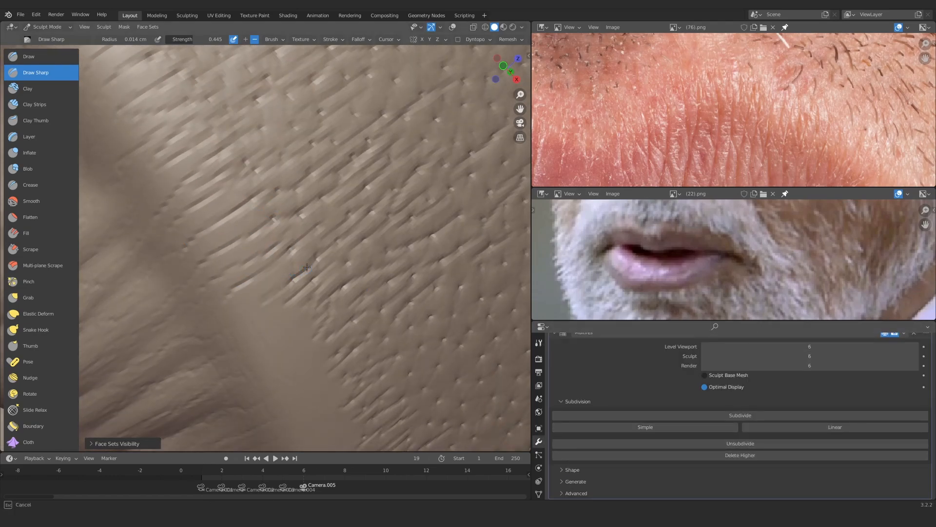
mouse_move(306, 267)
ctrl+middle_down()
mouse_move(276, 351)
mouse_move(265, 203)
mouse_move(318, 174)
mouse_move(265, 184)
mouse_move(272, 226)
mouse_move(291, 180)
ctrl+middle_up()
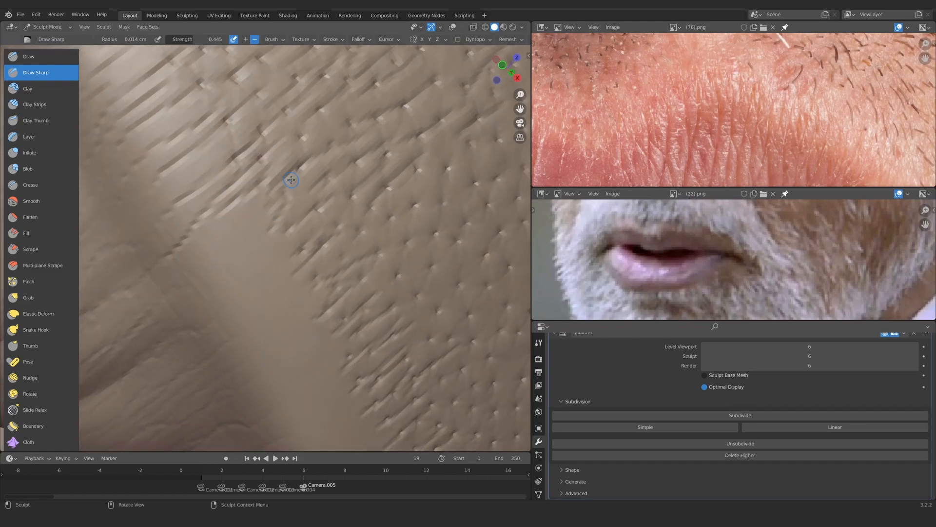
Build up the skin along the upper lip border with Clay Strips at a 0.098 cm radius
mouse_move(193, 330)
ctrl+middle_down()
mouse_move(302, 367)
mouse_move(345, 255)
mouse_move(298, 266)
ctrl+middle_up()
mouse_move(298, 266)
ctrl+middle_down()
mouse_move(281, 336)
mouse_move(276, 292)
mouse_move(253, 302)
ctrl+middle_up()
mouse_move(253, 301)
ctrl+middle_down()
mouse_move(247, 341)
mouse_move(349, 142)
mouse_move(355, 195)
ctrl+middle_up()
mouse_move(355, 195)
ctrl+middle_down()
mouse_move(362, 261)
mouse_move(349, 235)
mouse_move(312, 207)
ctrl+middle_up()
key(c)
mouse_move(390, 207)
mouse_down()
mouse_move(438, 206)
mouse_move(342, 225)
mouse_up()
mouse_move(342, 225)
ctrl+middle_down()
mouse_move(337, 270)
mouse_move(347, 224)
mouse_move(263, 336)
mouse_move(234, 263)
ctrl+middle_up()
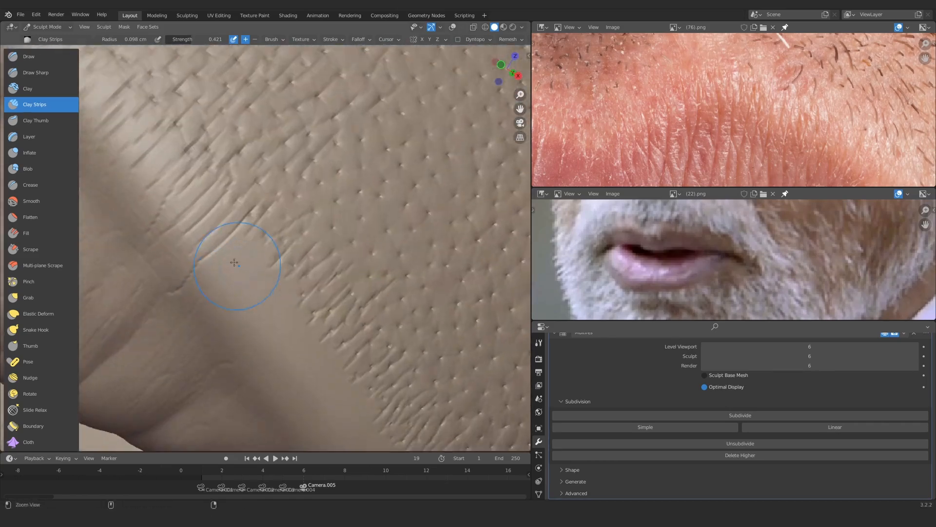
Switch back to Draw Sharp and engrave fine diagonal lines across the smooth strip at the lip border
key(x)
drag(215, 263, 266, 229)
middle_drag(222, 288, 224, 263)
drag(224, 274, 283, 232)
middle_drag(282, 236, 288, 211)
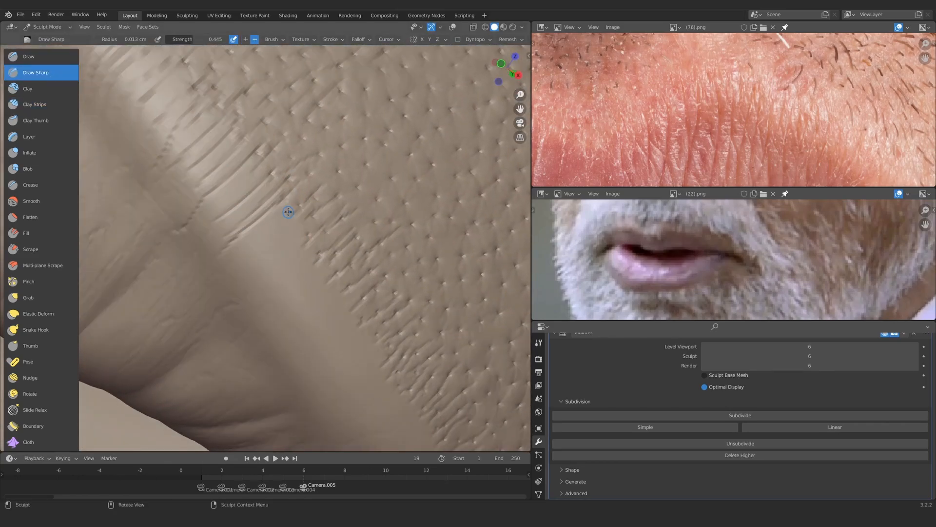
ctrl+middle_drag(247, 281, 303, 174)
drag(259, 220, 292, 190)
mouse_move(276, 215)
ctrl+middle_down()
mouse_move(272, 265)
mouse_move(278, 205)
ctrl+middle_up()
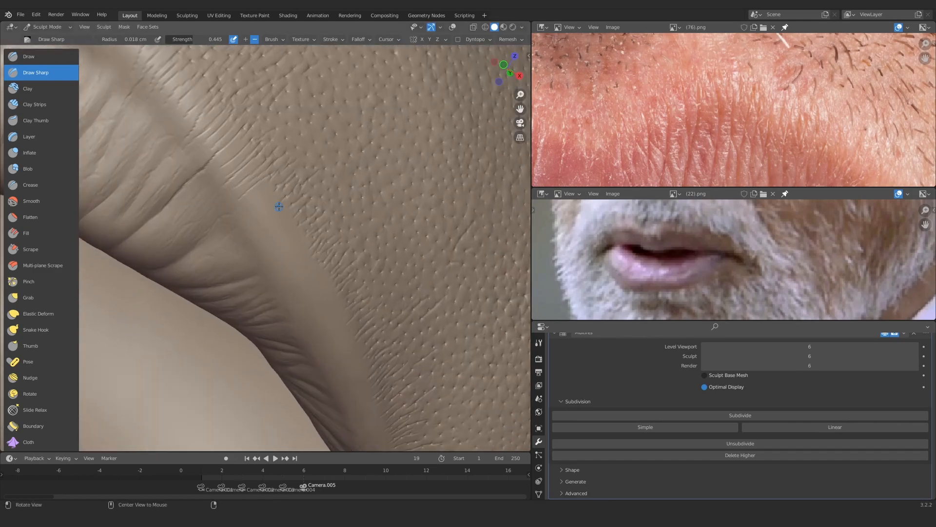
Set the Draw Sharp radius to 0.015 cm and cut long diagonal lines from the pores into the lip border
ctrl+middle_drag(278, 244, 272, 190)
drag(282, 214, 301, 196)
ctrl+middle_drag(302, 196, 265, 229)
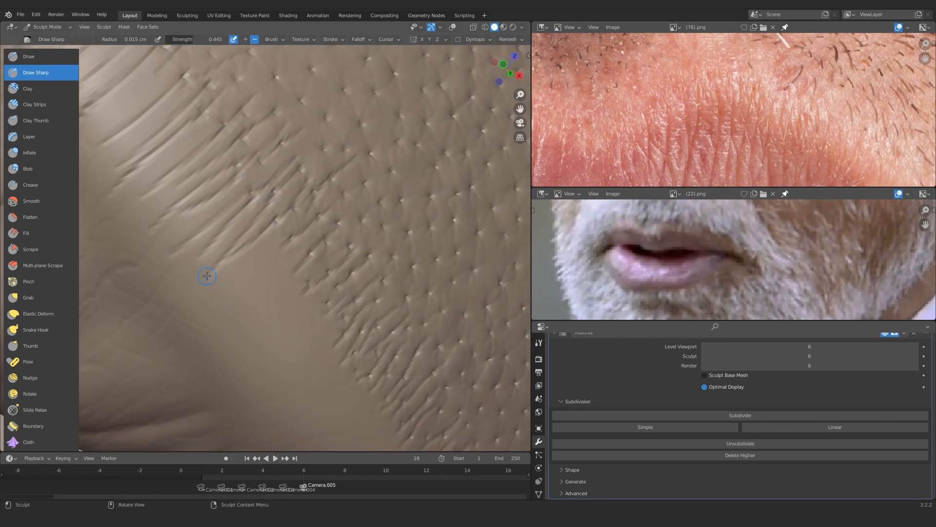
shift+middle_drag(207, 275, 199, 208)
drag(287, 167, 213, 226)
drag(298, 185, 211, 253)
shift+middle_drag(338, 243, 276, 201)
drag(236, 168, 180, 222)
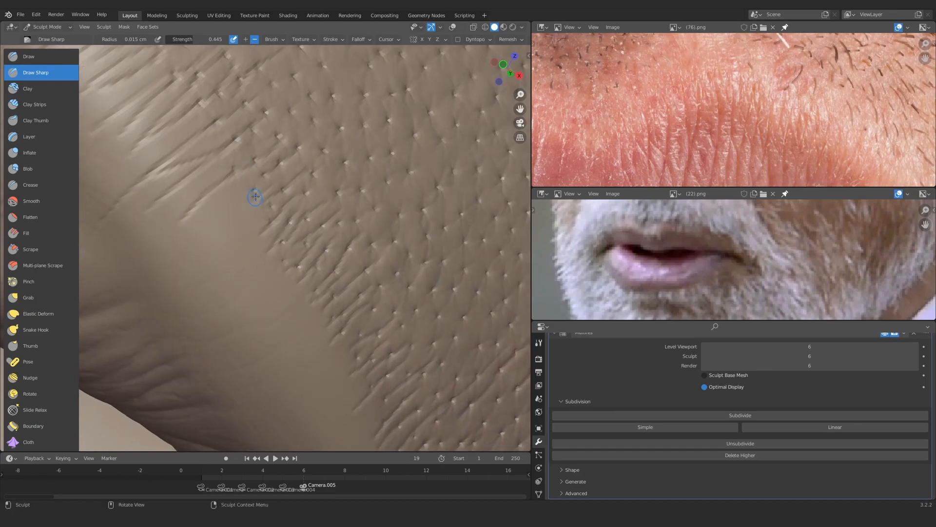
Continue the fine diagonal lines down the smooth lip border toward the mouth corner
shift+middle_drag(230, 221, 315, 159)
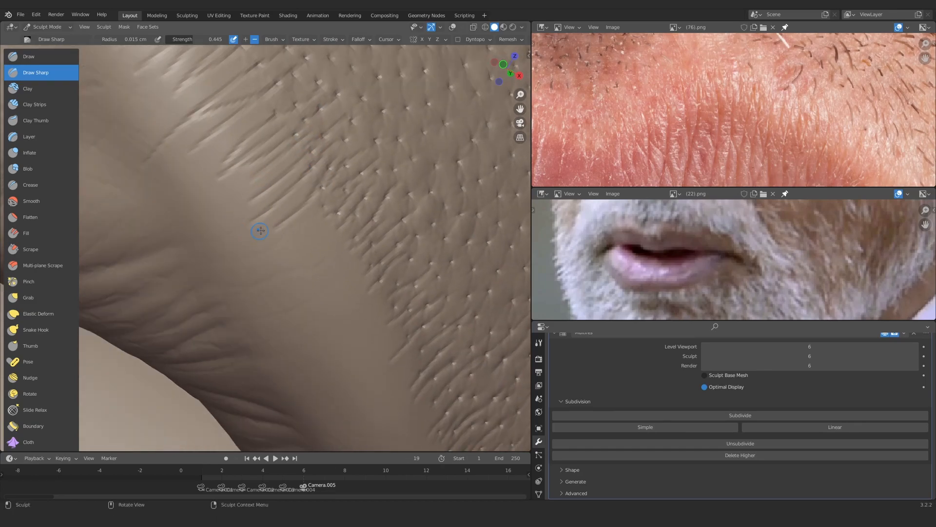
drag(323, 207, 258, 239)
shift+middle_drag(258, 238, 195, 228)
drag(277, 203, 207, 244)
drag(304, 189, 236, 238)
mouse_move(293, 170)
ctrl+middle_down()
mouse_move(303, 254)
mouse_move(315, 244)
mouse_move(319, 171)
mouse_move(319, 179)
ctrl+middle_up()
Bring the mouth corner into view in the reference photo and engrave fine creases at the sculpt's mouth corner
middle_drag(804, 141, 634, 63)
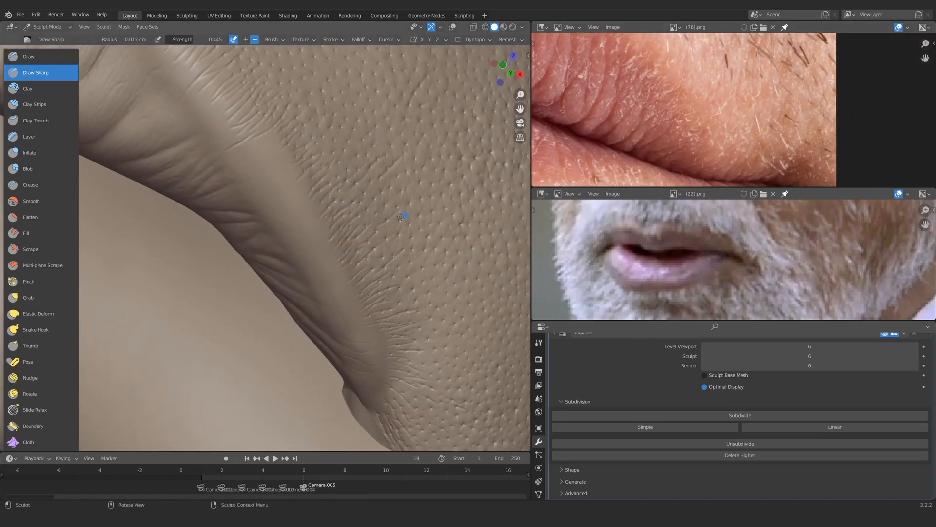
shift+middle_drag(403, 215, 360, 122)
ctrl+middle_drag(341, 220, 338, 166)
drag(310, 293, 333, 305)
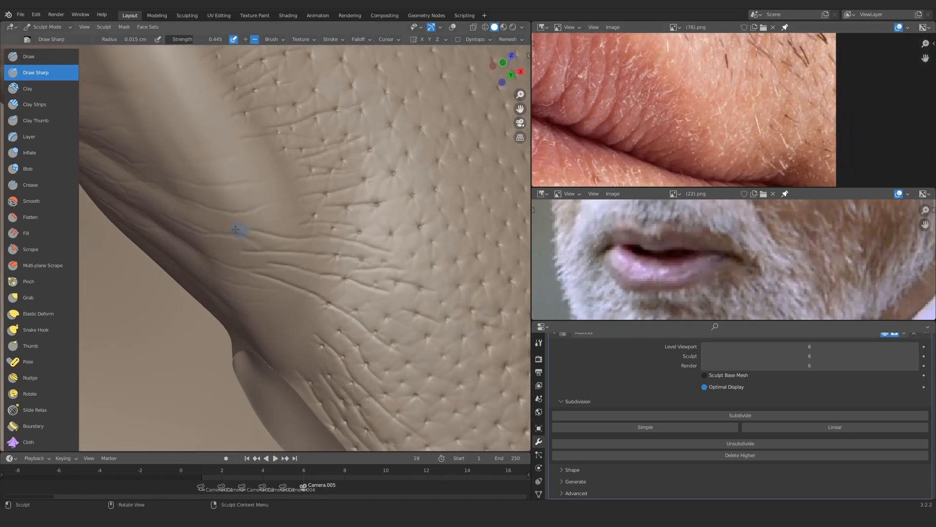
mouse_move(316, 176)
ctrl+middle_down()
mouse_move(312, 220)
mouse_move(293, 253)
ctrl+middle_up()
ctrl+middle_drag(292, 293, 288, 258)
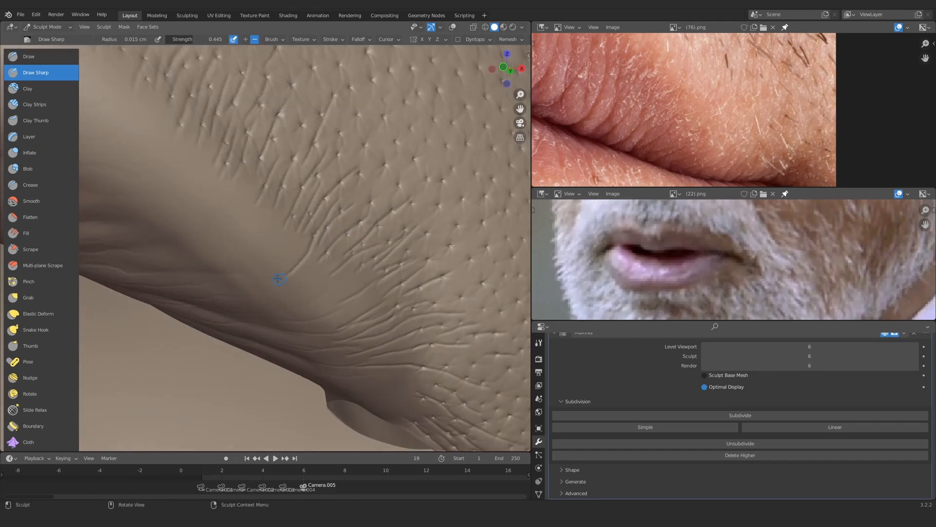
Cut fine curved lines across the outer lip border to join the pored skin with the upper lip
ctrl+middle_drag(341, 244, 349, 232)
mouse_move(263, 237)
middle_down()
mouse_move(278, 199)
mouse_move(293, 230)
mouse_move(213, 257)
middle_up()
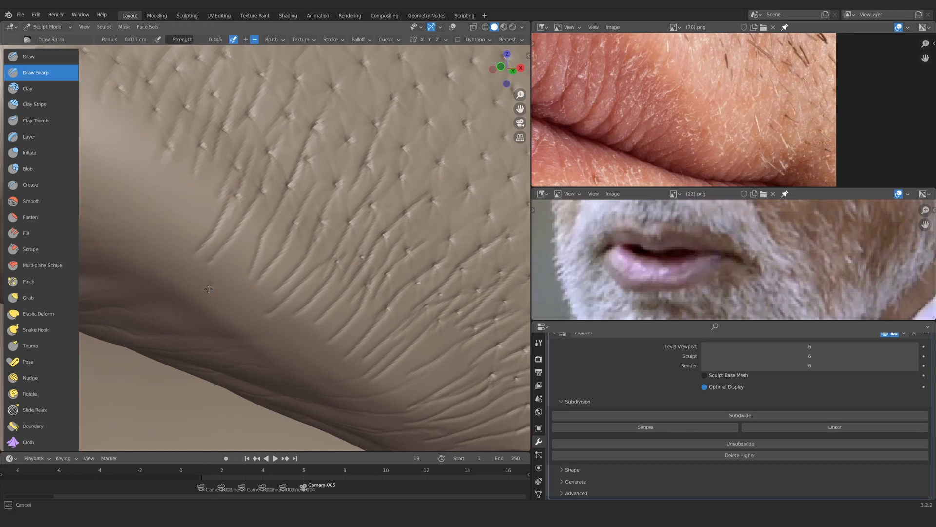
mouse_move(208, 289)
ctrl+middle_down()
mouse_move(191, 226)
mouse_move(278, 333)
ctrl+middle_up()
mouse_move(231, 331)
ctrl+middle_down()
mouse_move(301, 386)
mouse_move(248, 234)
ctrl+middle_up()
drag(210, 184, 179, 272)
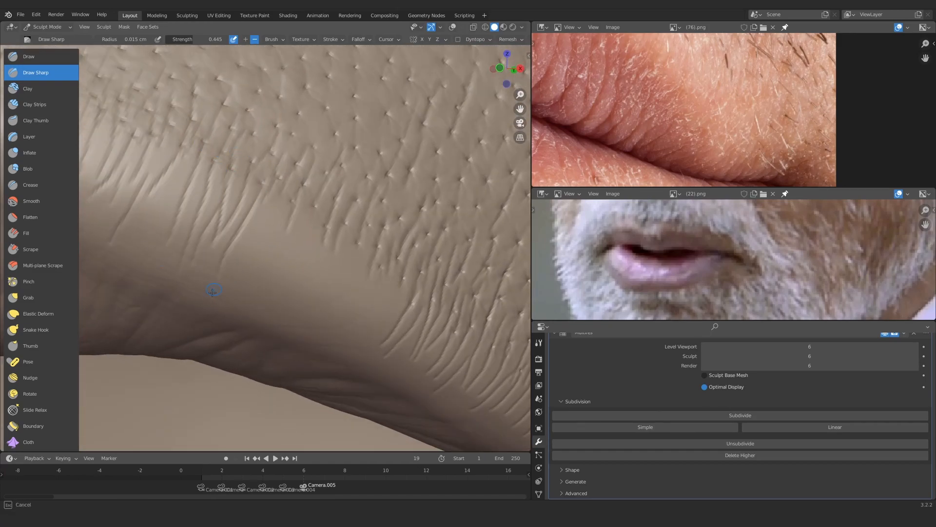
Fill the smooth gap in the outer lip border with fine slanted lines running from the pores toward the lip
drag(344, 224, 337, 315)
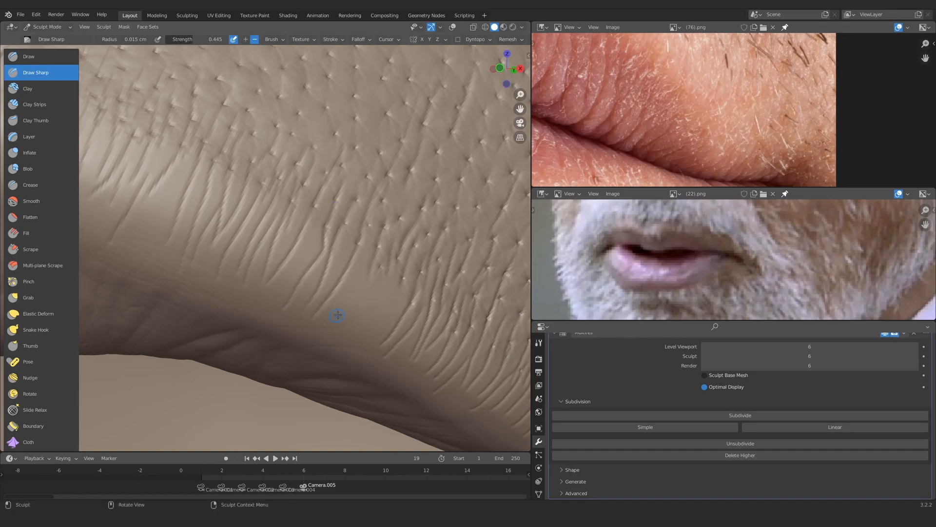
drag(407, 253, 387, 335)
ctrl+middle_drag(372, 251, 337, 370)
mouse_move(312, 342)
ctrl+middle_down()
mouse_move(273, 229)
mouse_move(333, 290)
mouse_move(317, 297)
ctrl+middle_up()
ctrl+middle_drag(317, 297, 327, 214)
ctrl+middle_drag(312, 254, 302, 234)
drag(232, 328, 293, 253)
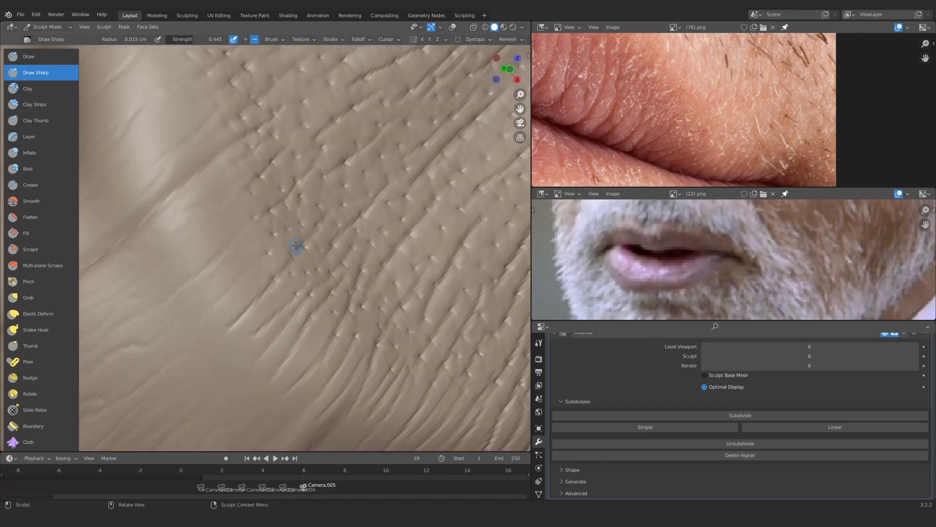
Add short diagonal cuts where the pored skin near the mouth corner meets the smooth lip border
drag(208, 265, 211, 259)
shift+middle_drag(210, 214, 239, 252)
drag(259, 236, 241, 251)
mouse_move(253, 234)
ctrl+middle_down()
mouse_move(273, 322)
mouse_move(312, 214)
ctrl+middle_up()
drag(319, 224, 328, 216)
Set the Draw Sharp radius to 0.022 cm and cut vertical lines from the pored skin into the border nearer the lip's centre
mouse_move(236, 265)
middle_down()
mouse_move(236, 203)
mouse_move(234, 286)
mouse_move(263, 341)
mouse_move(303, 236)
mouse_move(293, 236)
mouse_move(378, 195)
middle_up()
middle_drag(252, 253, 246, 234)
key(f)
click(307, 231)
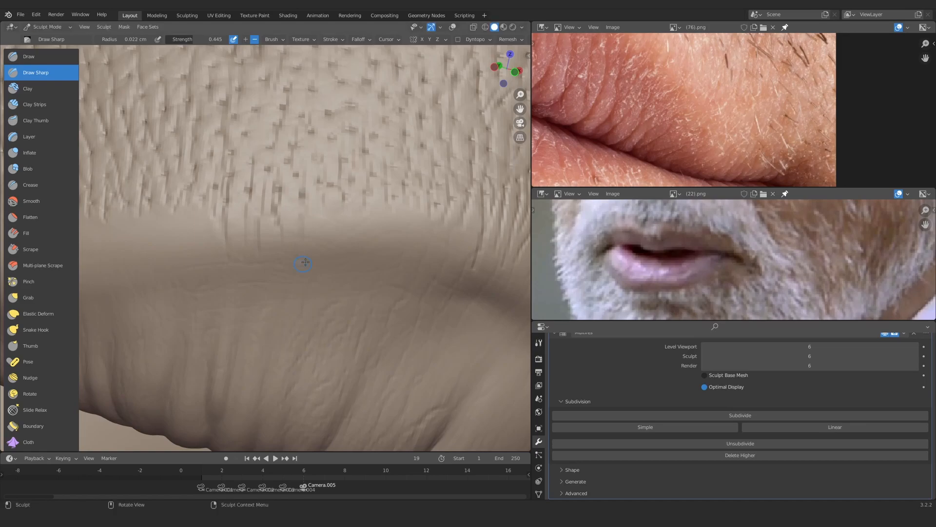
drag(428, 185, 428, 218)
Set the Draw Sharp radius to 0.016 cm and cut long diagonal lines from the pores across the border onto the upper lip
mouse_move(390, 220)
ctrl+middle_down()
mouse_move(370, 264)
mouse_move(312, 273)
ctrl+middle_up()
mouse_move(312, 273)
ctrl+middle_down()
mouse_move(328, 253)
mouse_move(292, 224)
ctrl+middle_up()
ctrl+middle_drag(246, 175, 312, 243)
ctrl+middle_drag(312, 243, 283, 299)
ctrl+middle_drag(335, 283, 228, 284)
drag(241, 241, 344, 176)
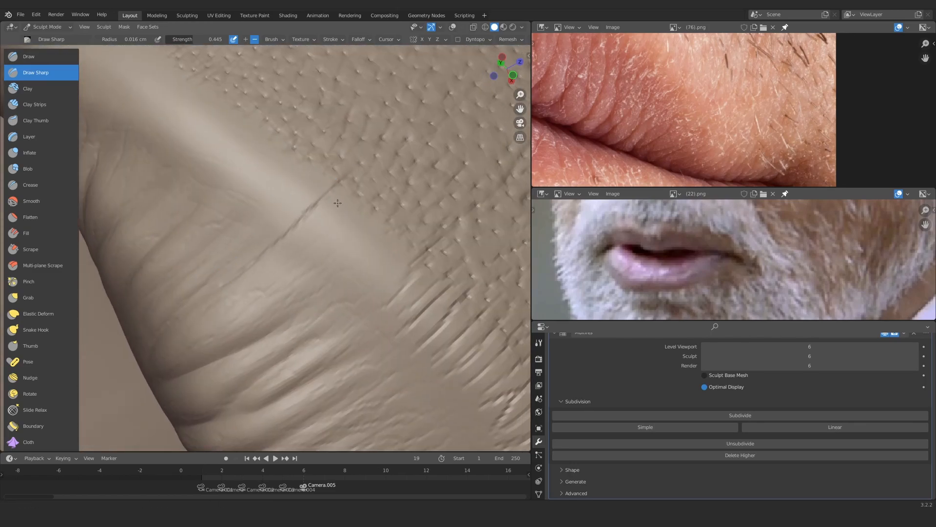
middle_drag(337, 203, 288, 215)
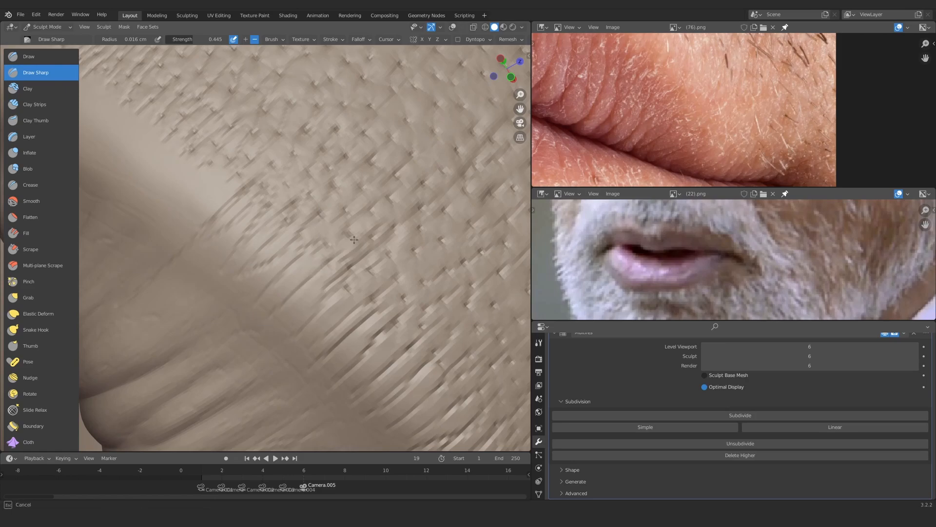
drag(354, 239, 291, 314)
mouse_move(291, 313)
ctrl+middle_down()
mouse_move(313, 340)
mouse_move(291, 256)
ctrl+middle_up()
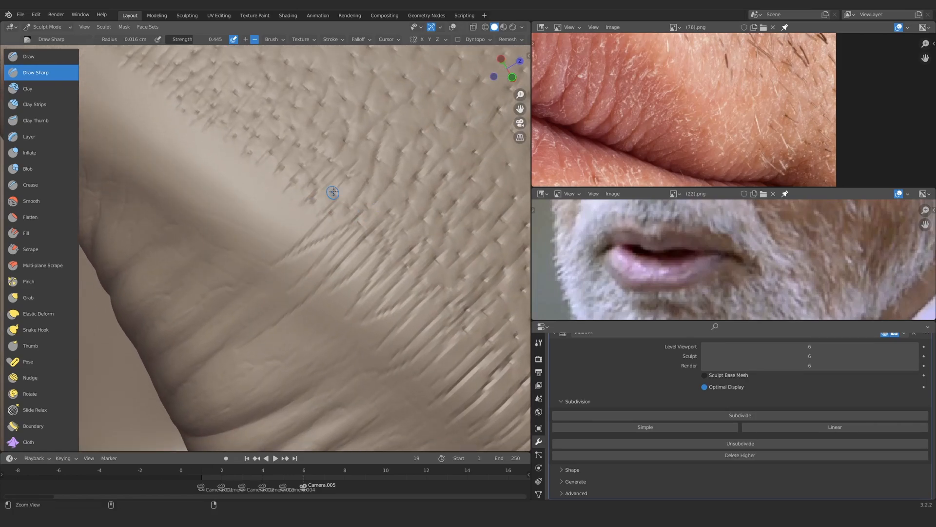
Extend the row of fine diagonal lines along the remaining smooth border toward the cupid's bow
mouse_move(333, 193)
ctrl+middle_down()
mouse_move(284, 259)
mouse_move(312, 213)
mouse_move(305, 197)
ctrl+middle_up()
drag(304, 209, 267, 256)
ctrl+middle_drag(278, 244, 269, 219)
drag(270, 220, 244, 253)
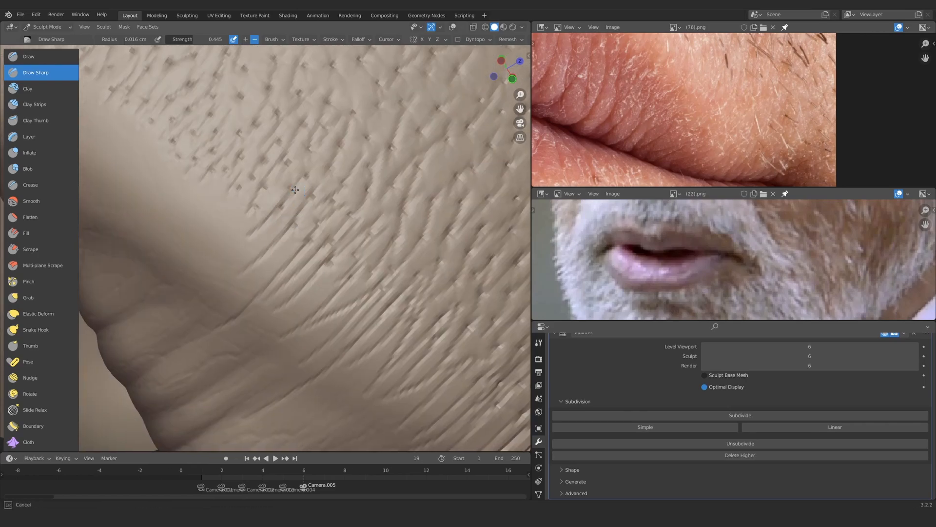
Cut fine curved lines across the lip border on the opposite side, working from the mouth corner toward the centre
middle_drag(251, 168, 260, 176)
mouse_move(216, 213)
middle_down()
mouse_move(253, 226)
mouse_move(254, 252)
middle_up()
mouse_move(265, 184)
middle_down()
mouse_move(351, 255)
mouse_move(146, 246)
mouse_move(131, 228)
mouse_move(247, 152)
mouse_move(205, 253)
mouse_move(178, 275)
mouse_move(212, 263)
middle_up()
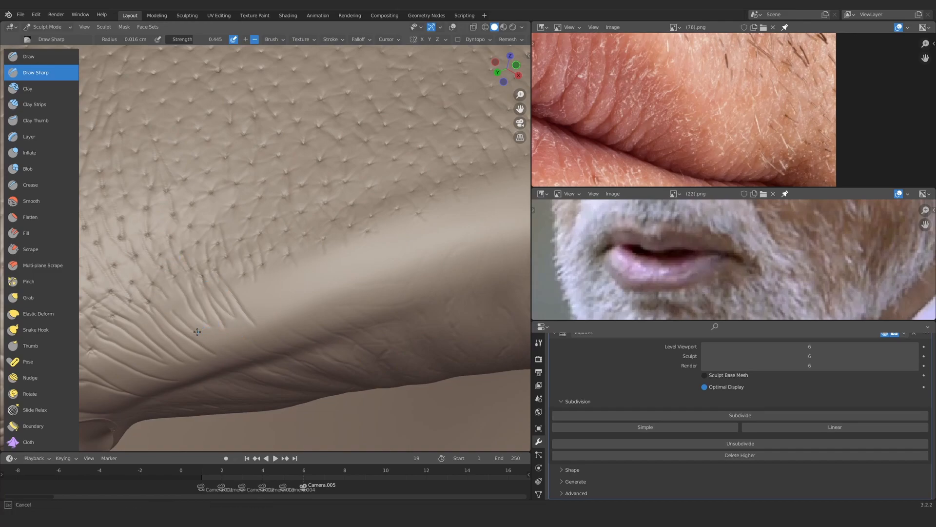
mouse_move(197, 332)
middle_down()
mouse_move(296, 310)
mouse_move(218, 331)
middle_up()
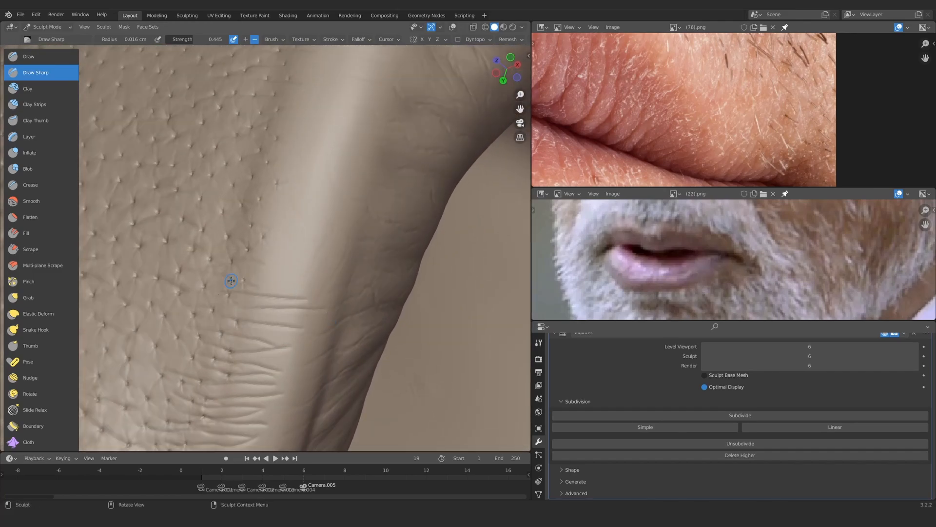
mouse_move(230, 254)
middle_down()
mouse_move(302, 272)
mouse_move(245, 194)
middle_up()
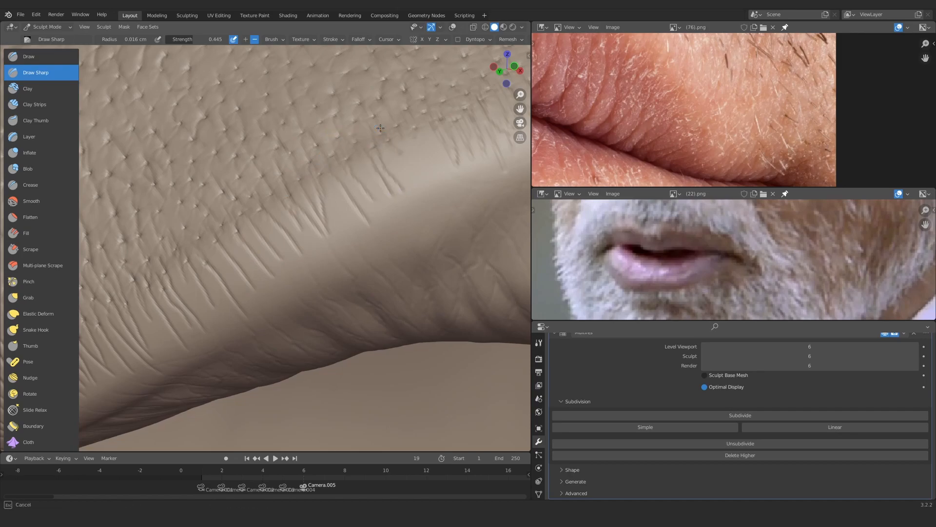
middle_drag(453, 184, 325, 189)
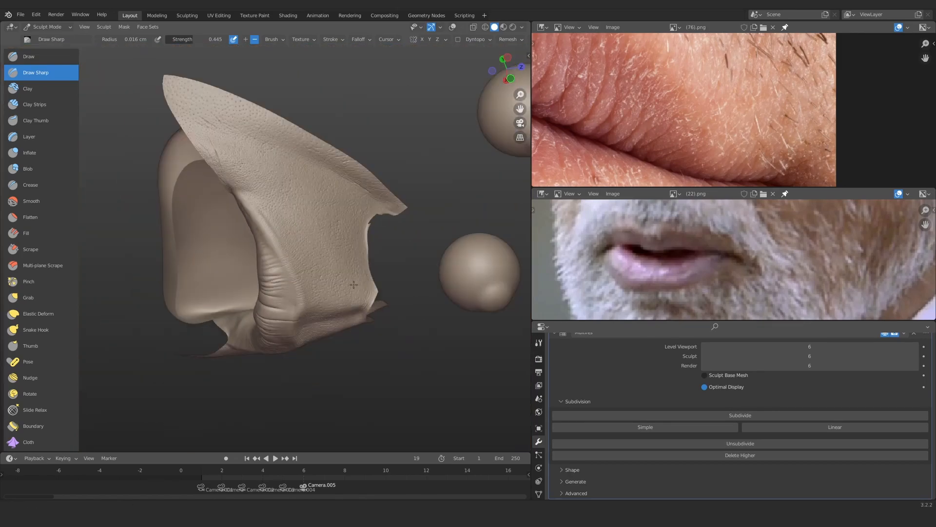
Review the whole upper lip from the front and bring the lip's central border into view in the reference photo
middle_drag(273, 312, 311, 314)
scroll(311, 314, up, 3)
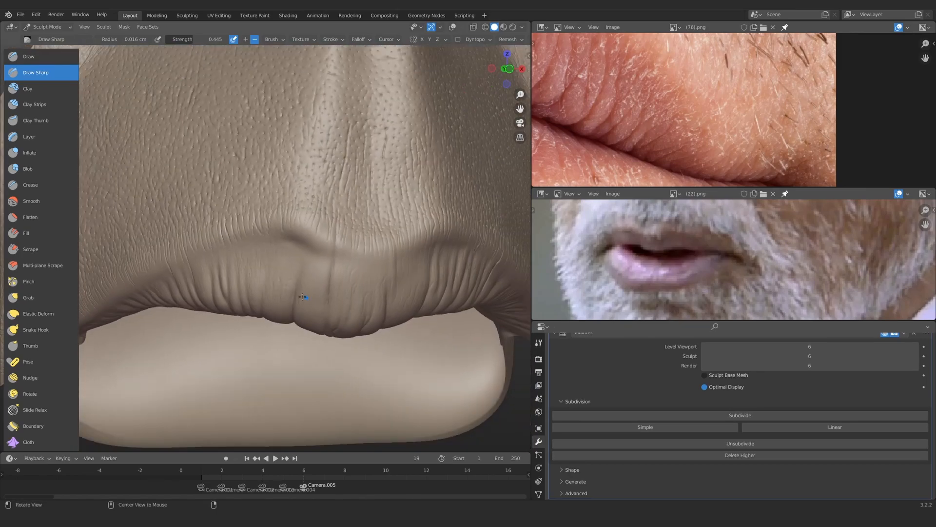
scroll(311, 314, down, 3)
scroll(310, 314, up, 5)
middle_drag(619, 92, 790, 141)
scroll(424, 199, down, 5)
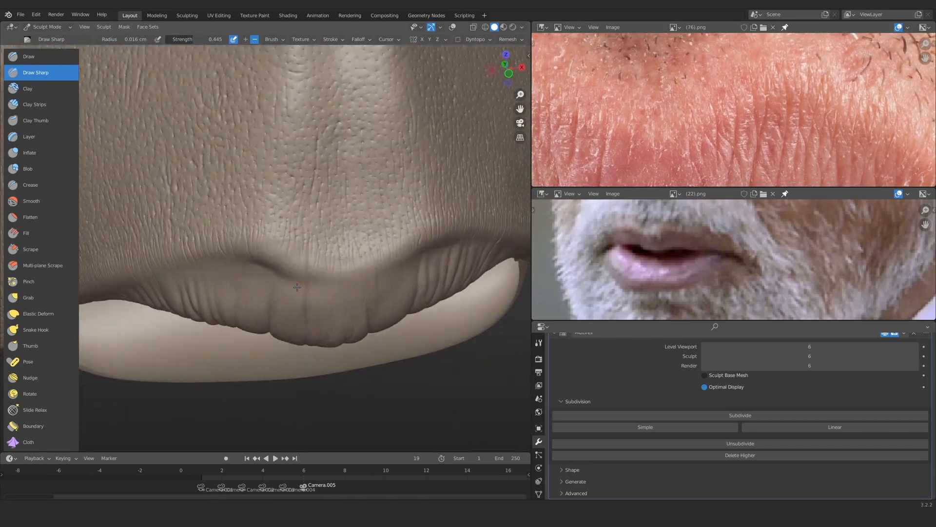
Switch to the Draw tool and choose the single pore brush for the central lip border
middle_drag(297, 268, 270, 281)
alt+drag(270, 280, 287, 271)
scroll(286, 272, up, 7)
click(30, 56)
click(539, 343)
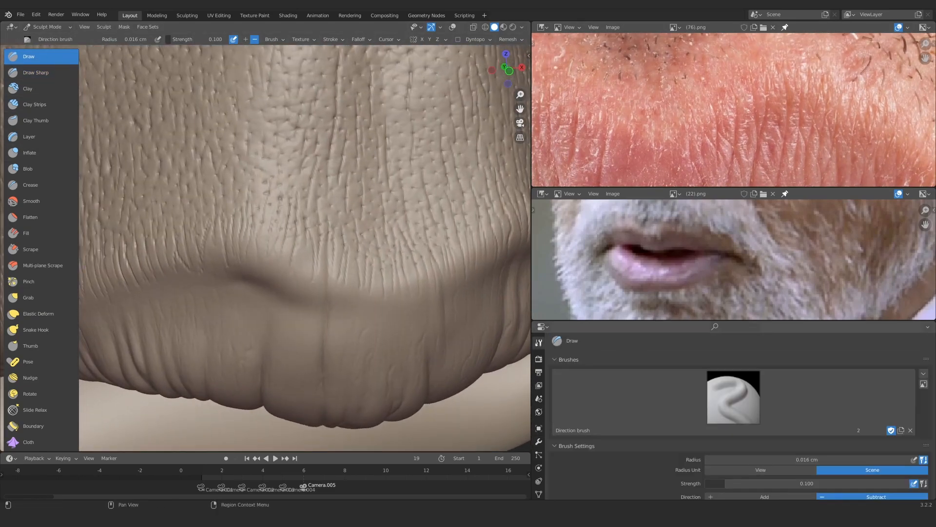
click(733, 397)
click(731, 317)
Stamp single pores at 0.016 cm radius along the lip border directly below the philtrum
alt+drag(366, 293, 332, 265)
scroll(332, 264, up, 4)
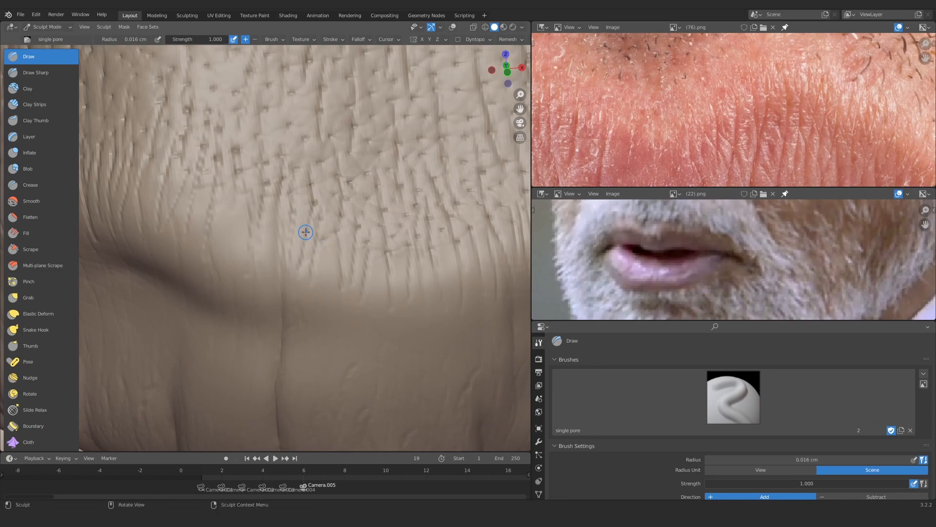
alt+drag(303, 263, 318, 242)
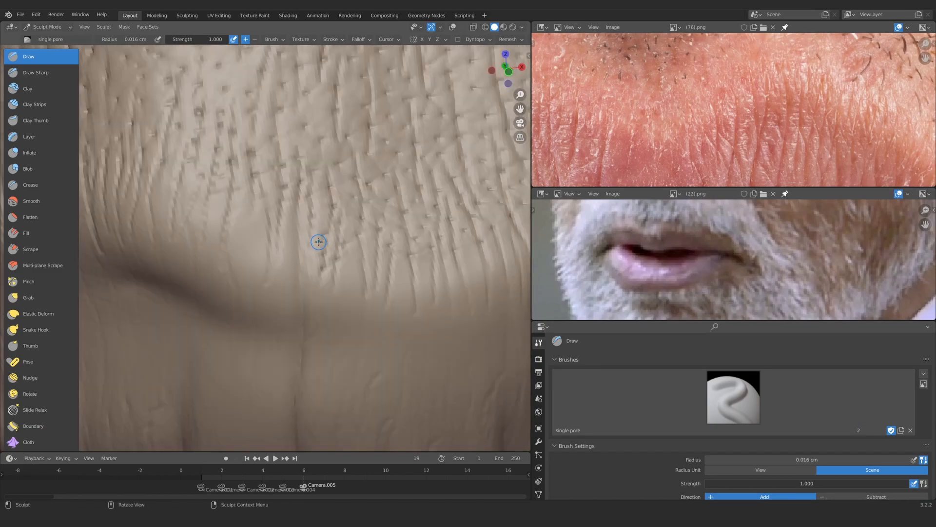
click(354, 256)
click(373, 249)
click(368, 266)
Add more single pores along the lower edge of the philtrum to extend the pored skin into the border
scroll(371, 284, down, 5)
middle_drag(303, 255, 283, 253)
scroll(253, 255, up, 4)
click(226, 269)
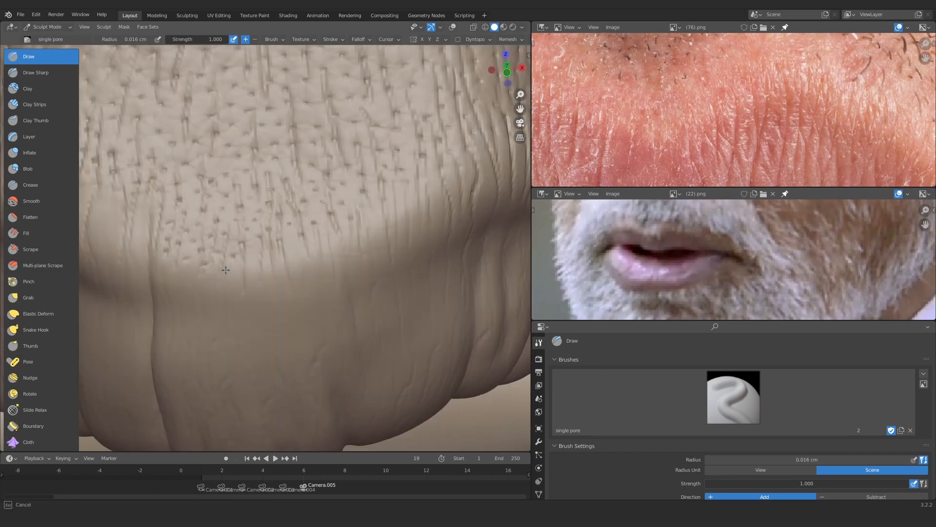
click(254, 251)
click(237, 268)
scroll(285, 263, down, 5)
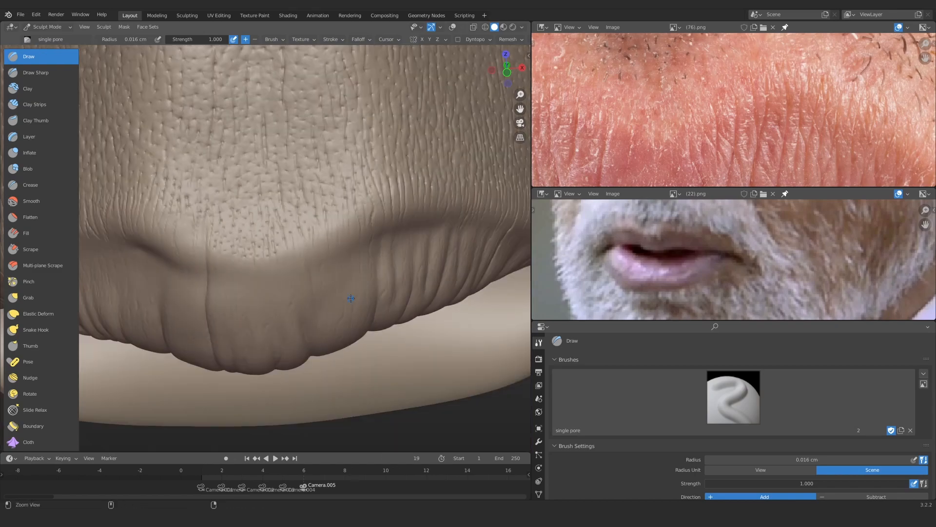
Stamp pores along the border rising from the centre toward the right-hand cupid's bow peak
scroll(271, 276, up, 6)
click(283, 265)
click(292, 258)
click(294, 274)
click(307, 267)
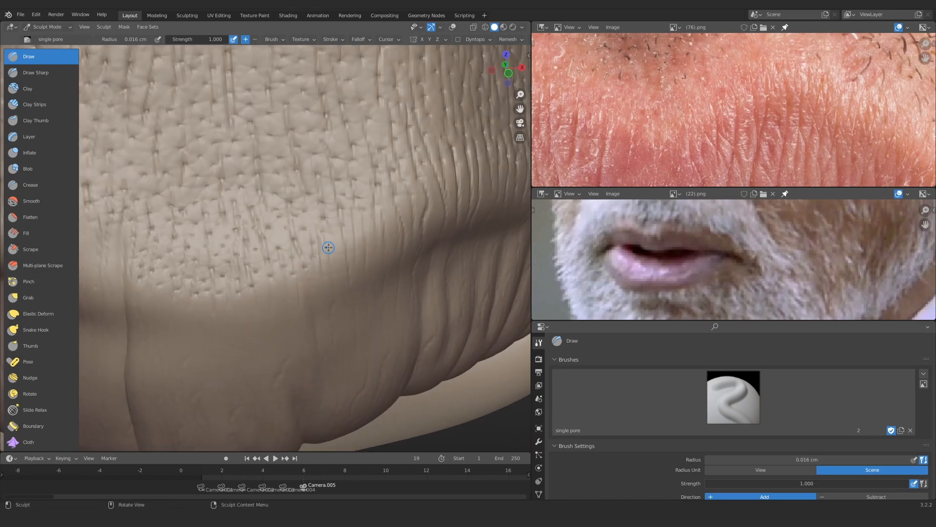
click(327, 247)
click(345, 244)
click(326, 261)
click(339, 254)
scroll(352, 236, down, 5)
scroll(283, 215, up, 6)
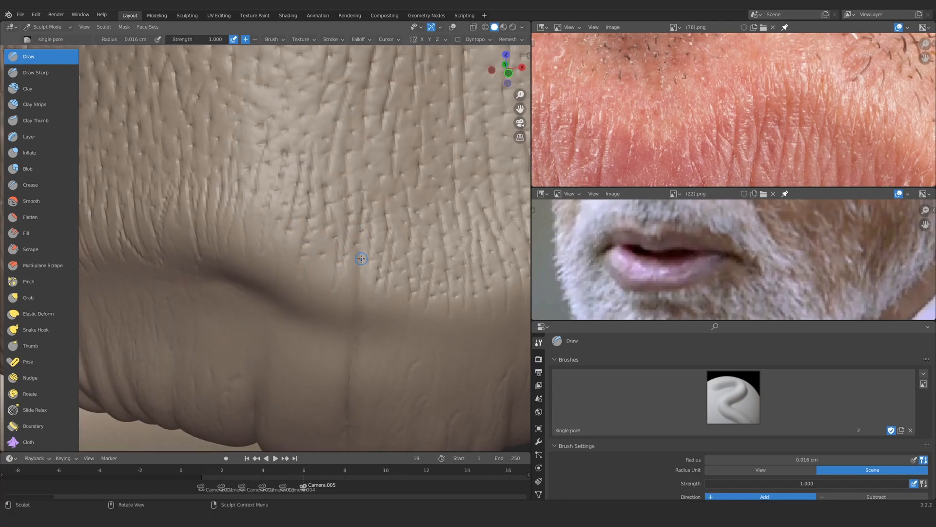
Place pores along the border from the centre crease toward the left-hand cupid's bow peak
mouse_move(363, 285)
shift+middle_down()
mouse_move(366, 221)
mouse_move(355, 253)
shift+middle_up()
scroll(354, 253, up, 2)
click(319, 227)
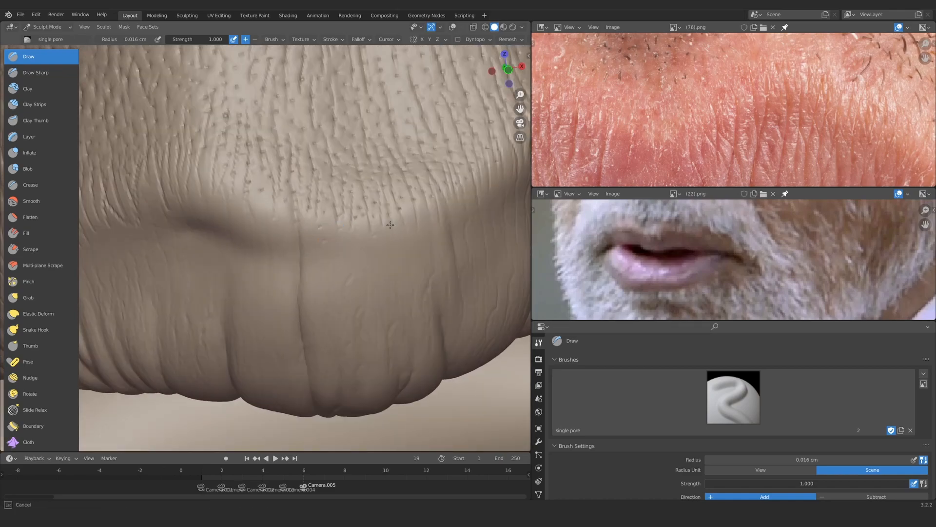
drag(390, 225, 443, 209)
scroll(331, 220, up, 3)
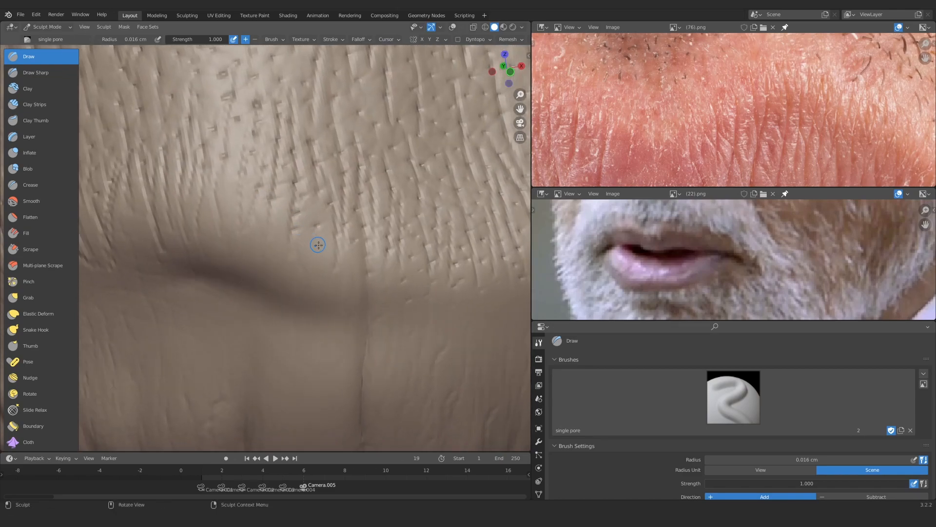
drag(243, 207, 234, 213)
Stamp pores between the fine lines around the left-hand cupid's bow peak and its outer slope
scroll(274, 269, down, 5)
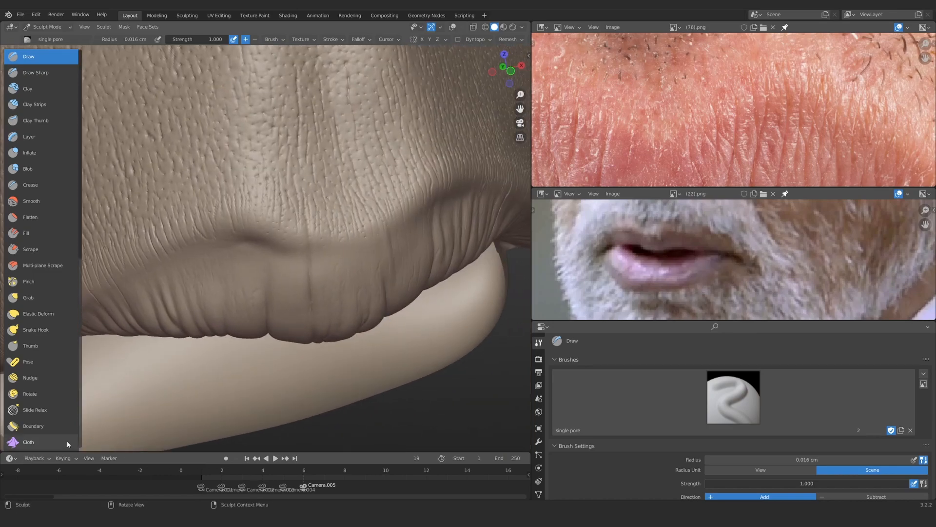
scroll(313, 203, up, 2)
middle_drag(314, 202, 236, 203)
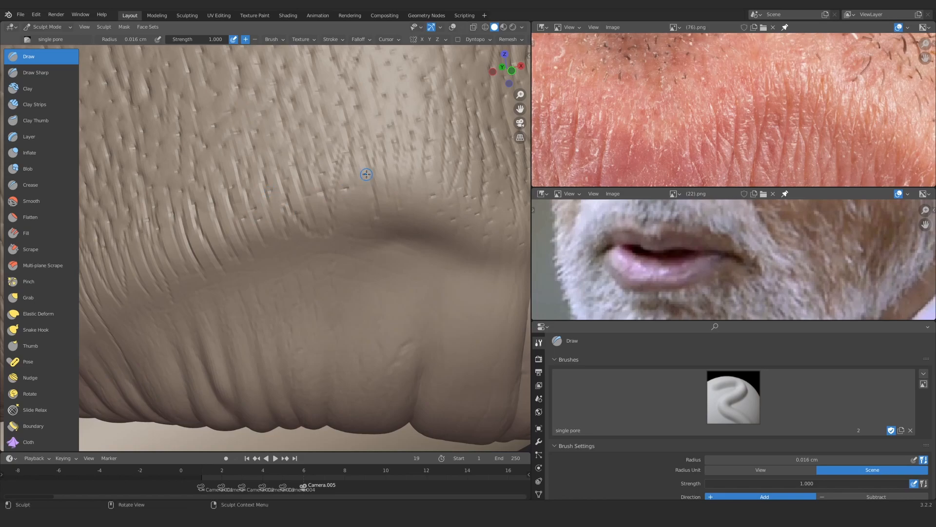
mouse_move(366, 174)
middle_down()
mouse_move(314, 195)
mouse_move(331, 240)
middle_up()
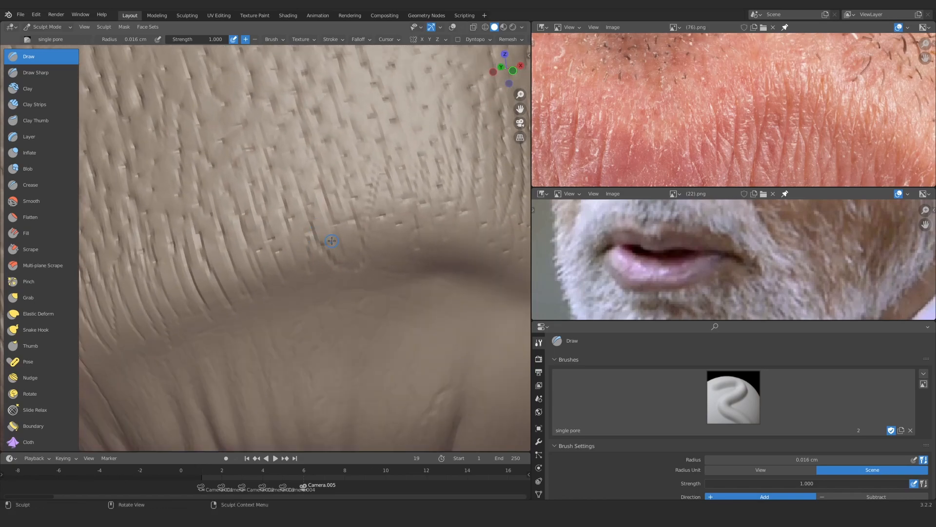
mouse_move(231, 266)
middle_down()
mouse_move(288, 249)
mouse_move(229, 290)
mouse_move(321, 237)
middle_up()
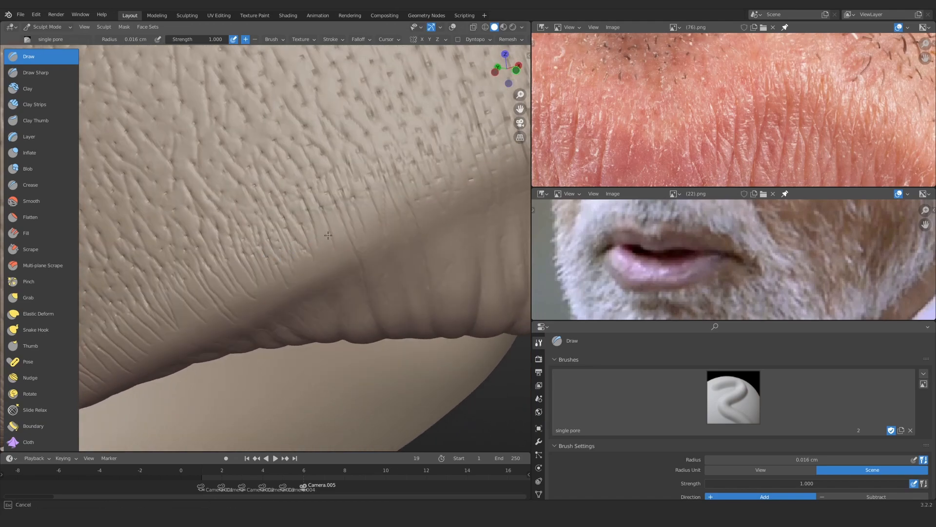
Add pores among the wrinkles along the left-hand lip border between the mouth corner and the cupid's bow
mouse_move(325, 240)
ctrl+middle_down()
mouse_move(317, 288)
mouse_move(344, 205)
mouse_move(337, 161)
ctrl+middle_up()
mouse_move(273, 264)
shift+middle_down()
mouse_move(202, 225)
mouse_move(184, 268)
shift+middle_up()
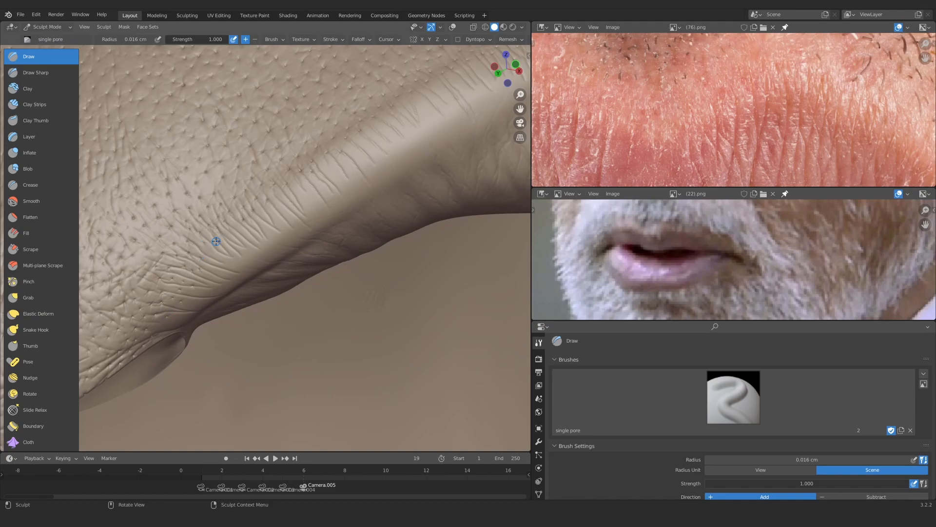
scroll(217, 265, up, 2)
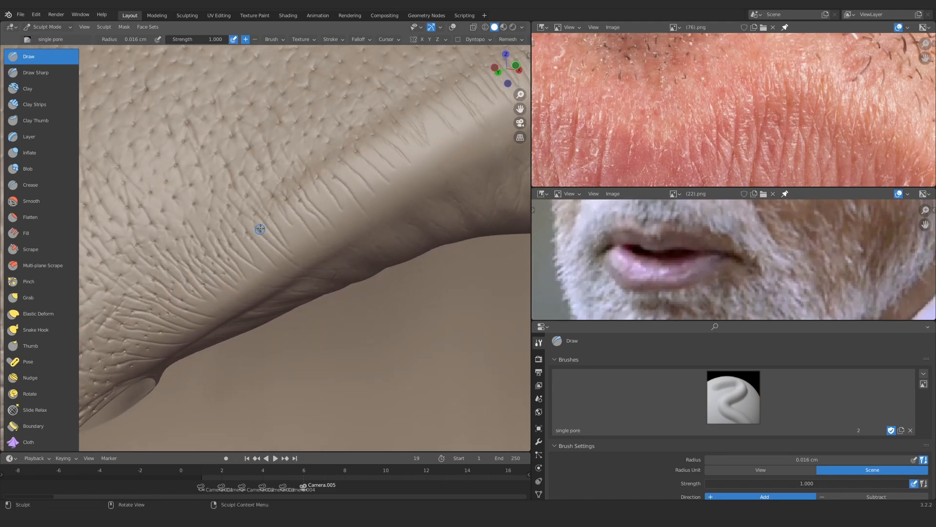
middle_drag(242, 267, 261, 257)
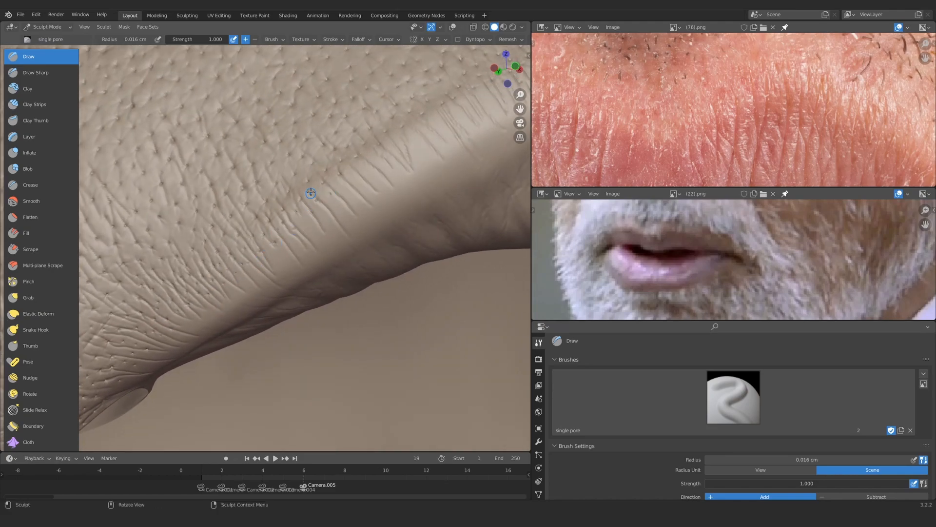
middle_drag(366, 176, 285, 246)
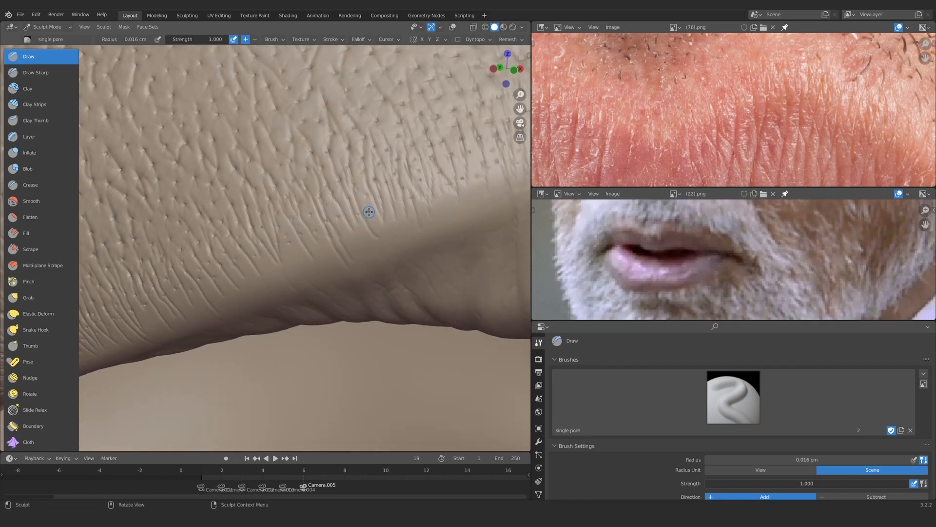
Stamp pores among the fine vertical lines at the right-hand cupid's bow peak
scroll(330, 230, down, 8)
middle_drag(419, 273, 372, 292)
scroll(372, 349, up, 6)
scroll(229, 232, up, 3)
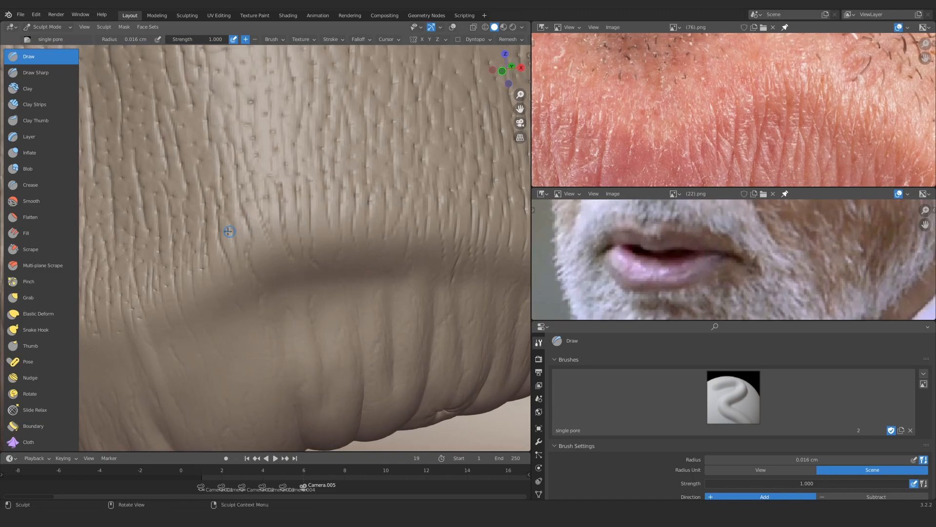
middle_drag(265, 209, 250, 229)
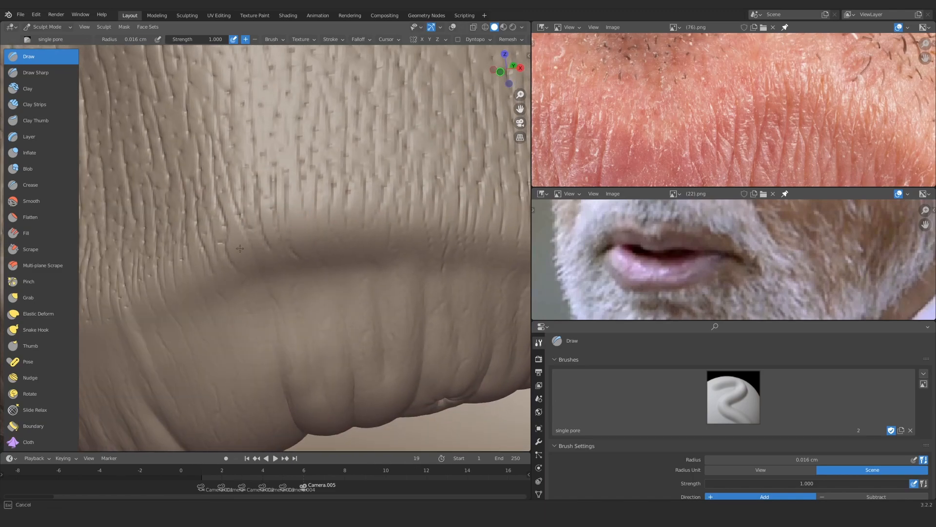
Stamp pores among the fine lines along the right-hand lip border just outside the cupid's bow peak
scroll(323, 226, down, 8)
mouse_move(323, 225)
middle_down()
mouse_move(295, 227)
mouse_move(272, 209)
mouse_move(213, 207)
middle_up()
scroll(293, 226, up, 7)
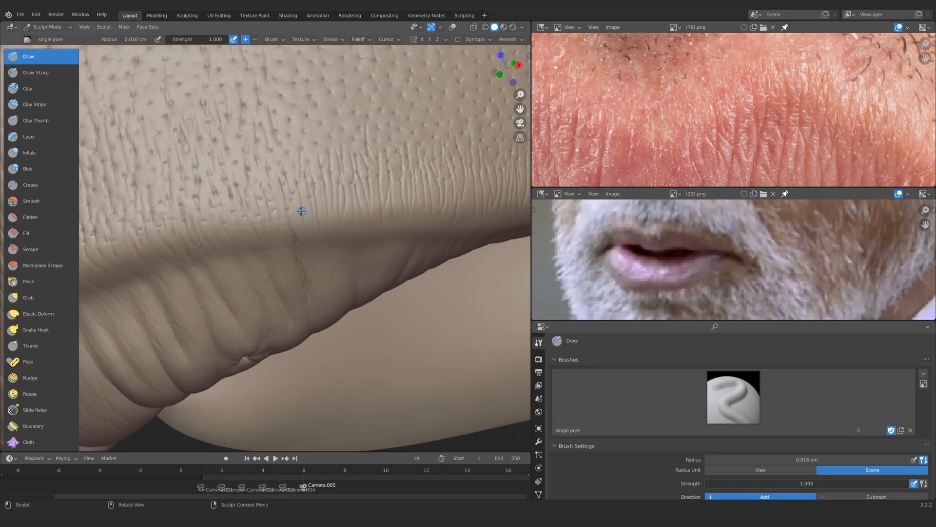
scroll(319, 216, down, 6)
mouse_move(312, 212)
middle_down()
mouse_move(265, 190)
mouse_move(234, 248)
mouse_move(292, 223)
middle_up()
scroll(260, 218, up, 5)
scroll(227, 263, down, 5)
Add pores between the wrinkles along the outer right-hand lip border toward the mouth corner
scroll(297, 221, up, 5)
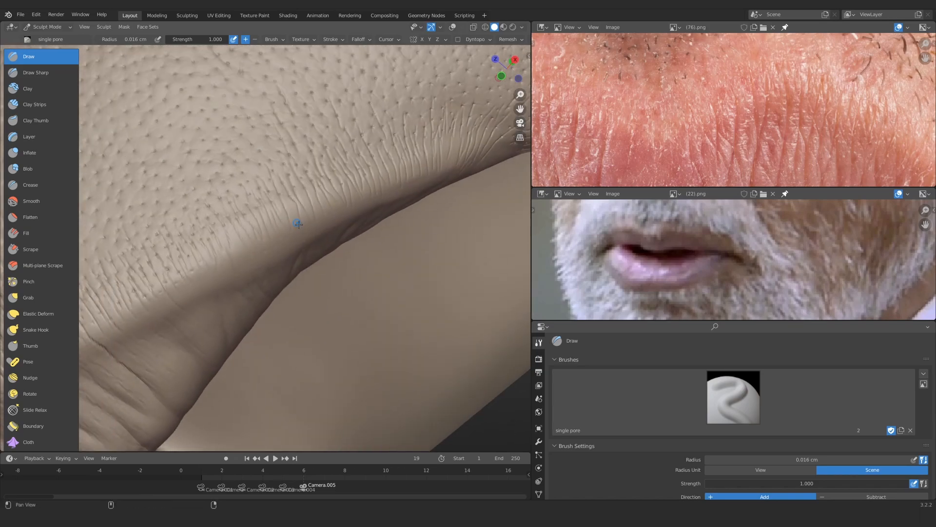
middle_drag(229, 241, 193, 253)
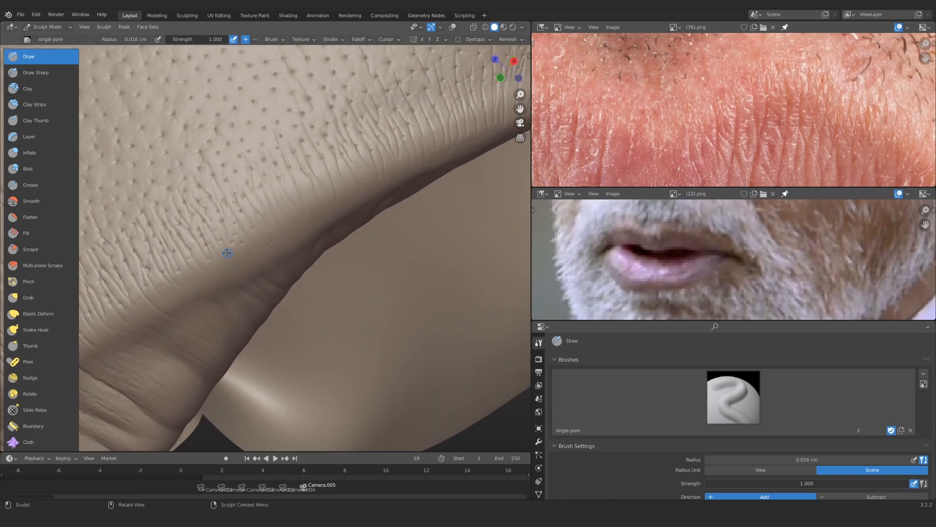
middle_drag(271, 229, 255, 220)
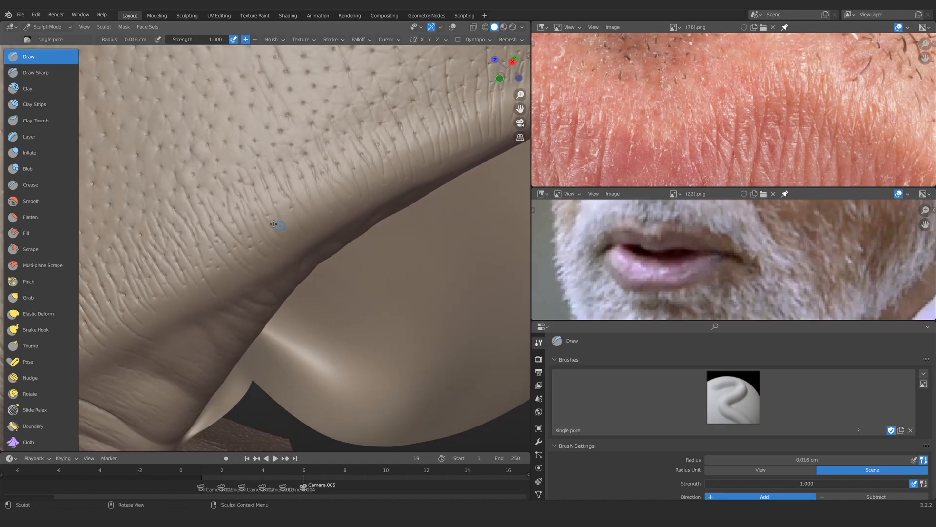
middle_drag(321, 208, 262, 210)
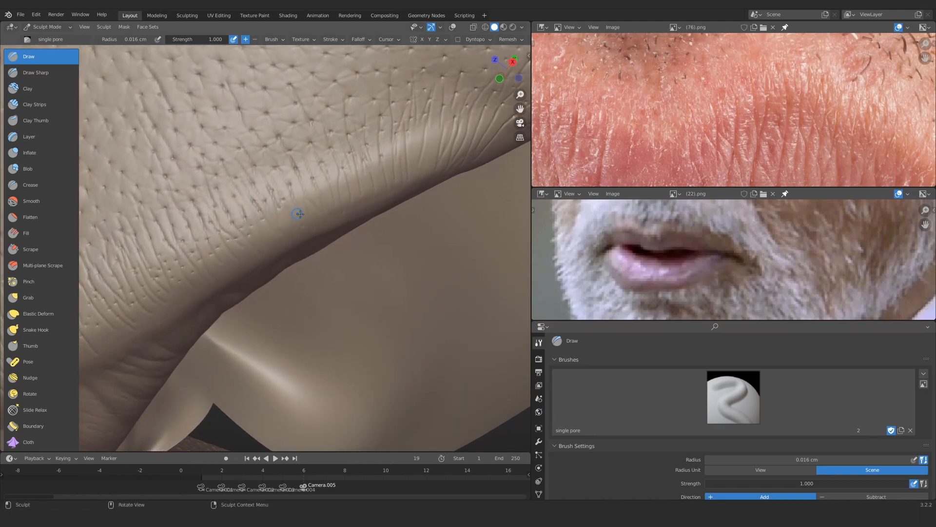
middle_drag(382, 167, 338, 195)
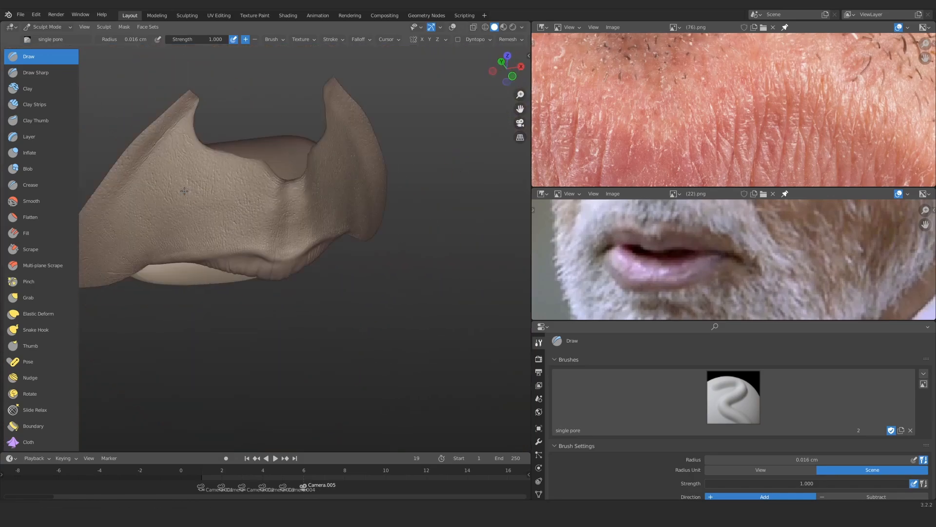
Carve fine lines across the upper lip border with Draw Sharp in subtract mode at 0.016 cm radius and 0.445 strength
mouse_move(273, 195)
middle_down()
mouse_move(281, 188)
mouse_move(262, 216)
middle_up()
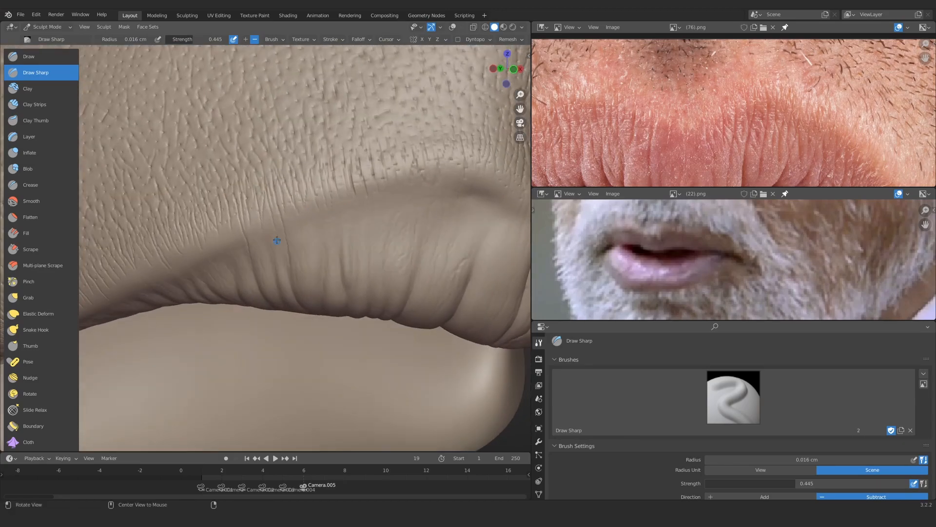
middle_drag(277, 240, 290, 198)
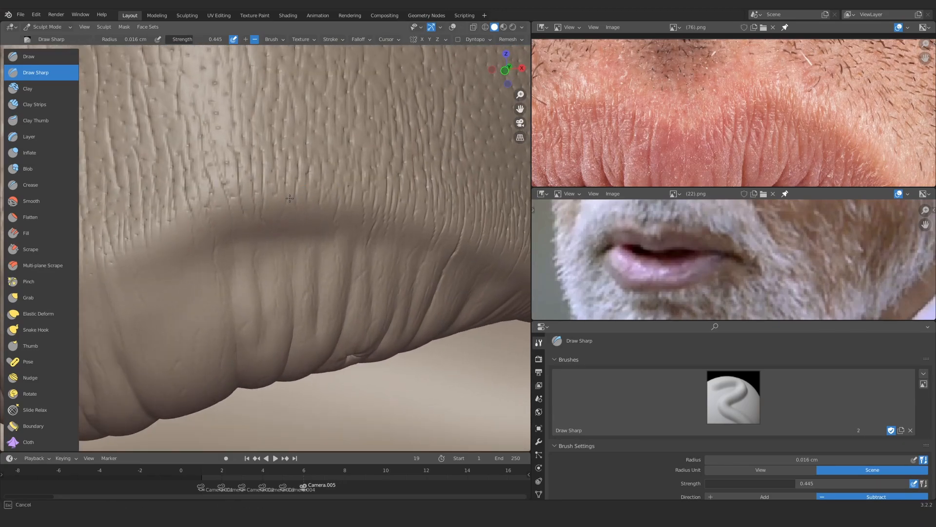
key(x)
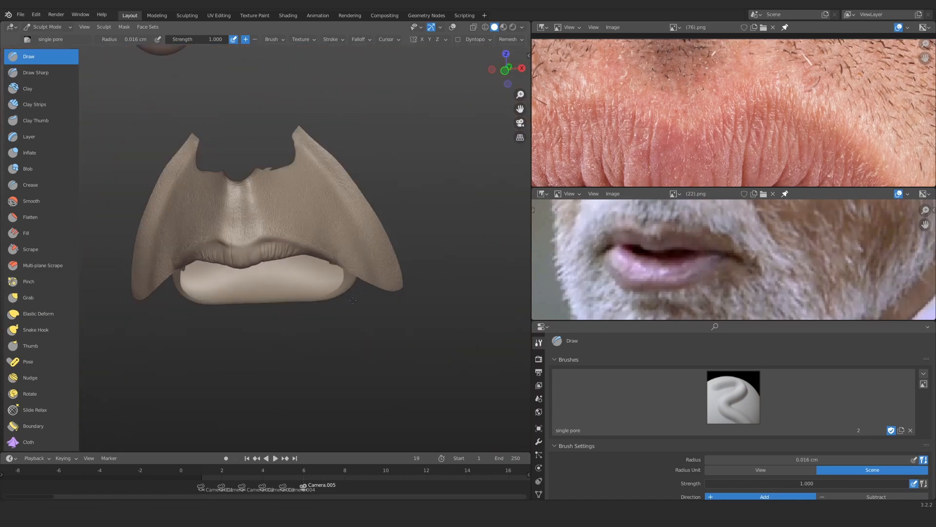
Smooth out the pinched spot between the right-hand upper lip folds and rebuild the surface with Clay Strips
scroll(268, 207, up, 8)
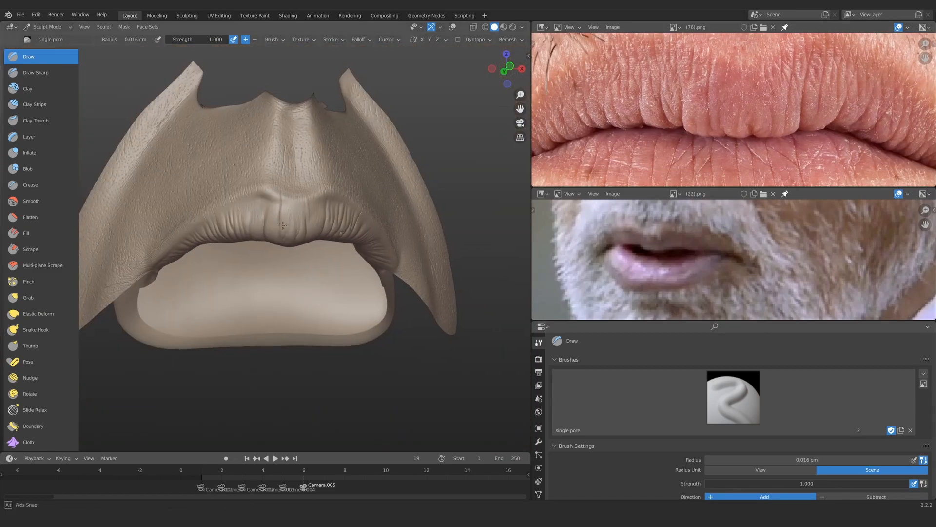
scroll(204, 278, up, 4)
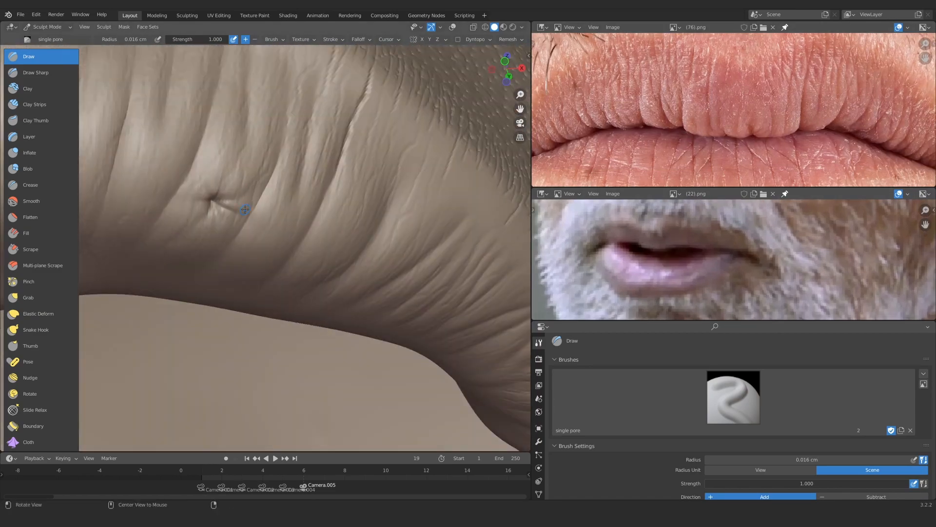
click(249, 208)
key(c)
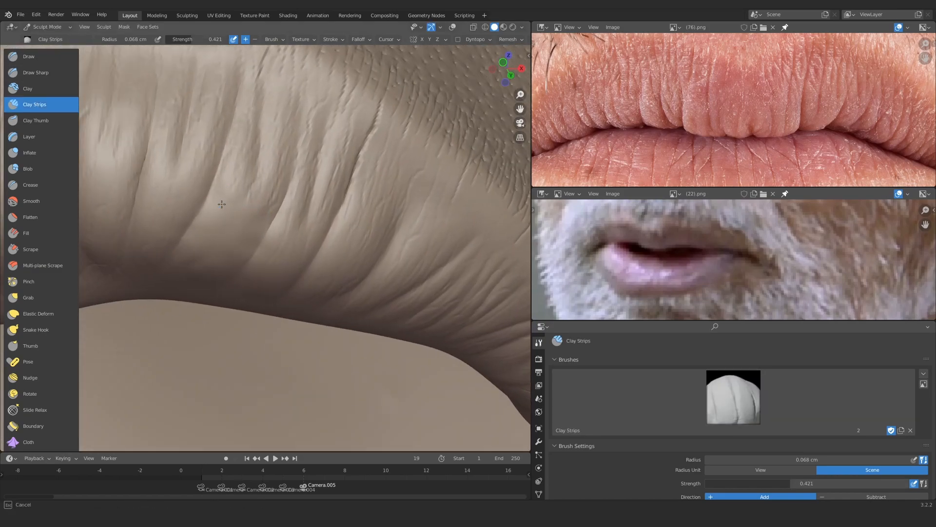
Brush subtle directional texture over the upper lip folds with the Direction brush at 0.100 strength, enlarging its radius to 0.18 cm
key(x)
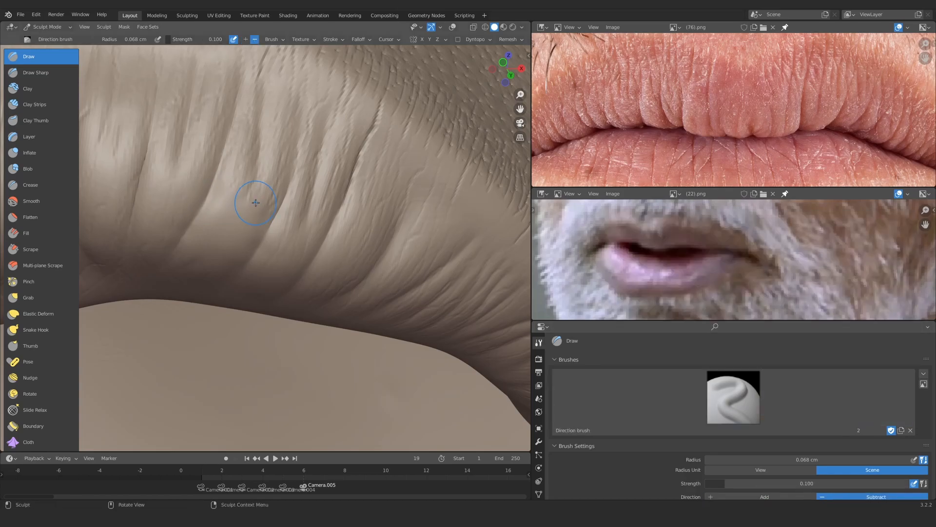
scroll(286, 221, down, 6)
middle_drag(286, 220, 228, 259)
scroll(314, 293, up, 5)
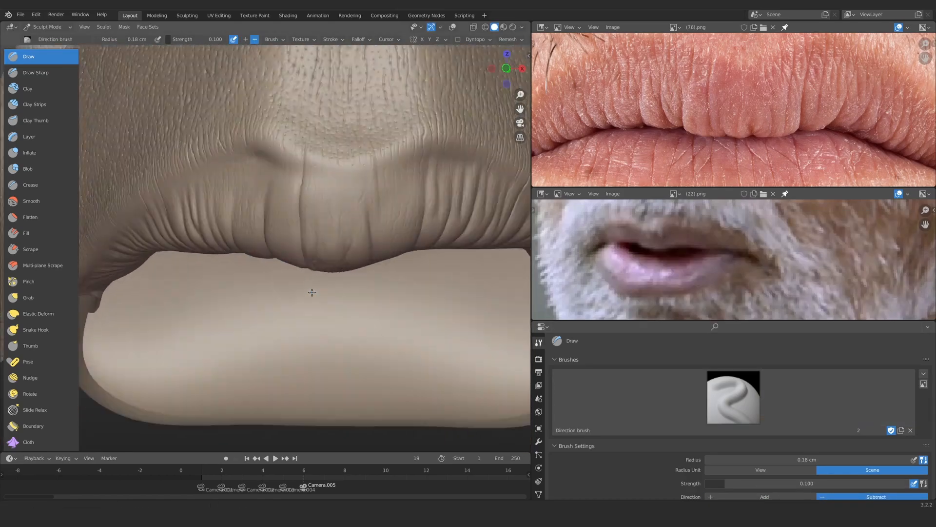
scroll(299, 240, down, 4)
mouse_move(299, 241)
middle_down()
mouse_move(309, 248)
mouse_move(297, 229)
middle_up()
scroll(297, 230, up, 6)
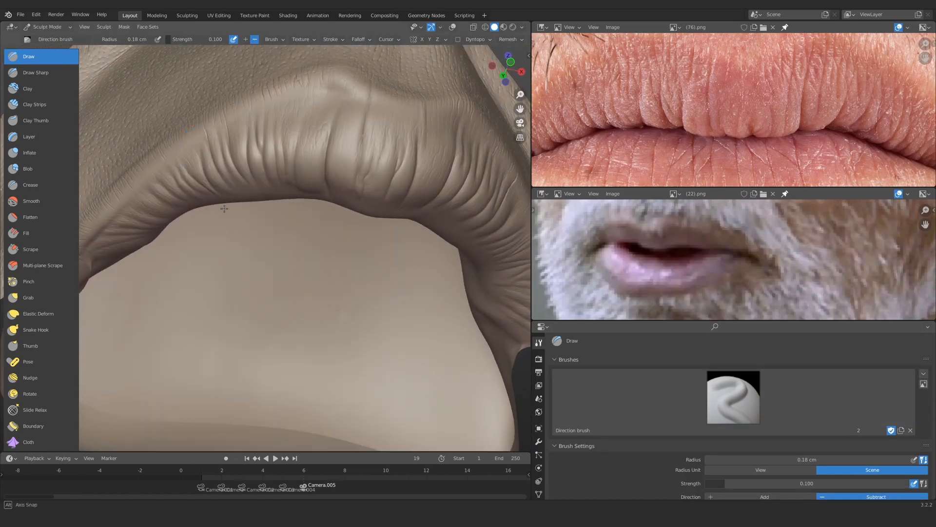
scroll(643, 91, up, 2)
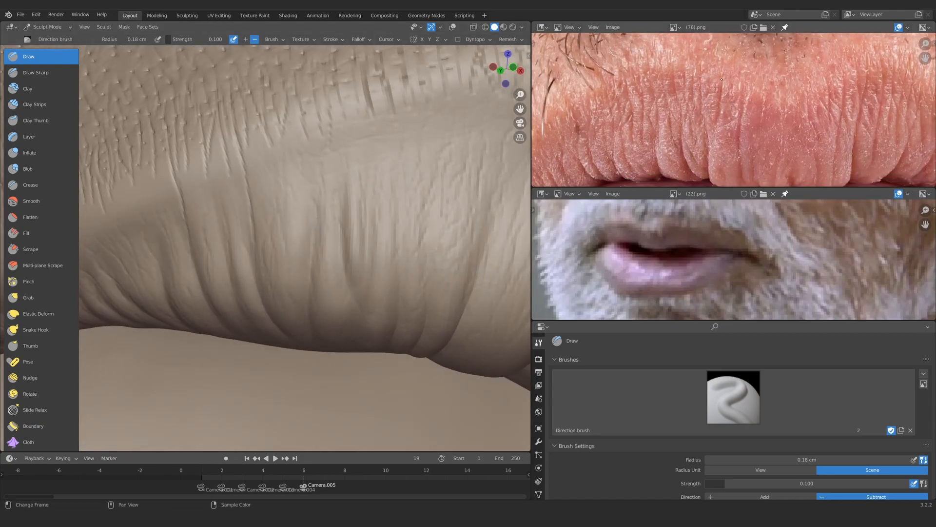
Switch to the Grab brush, change its falloff curve and enlarge its radius to 0.72 cm
scroll(272, 294, down, 6)
middle_drag(271, 295, 237, 304)
key(g)
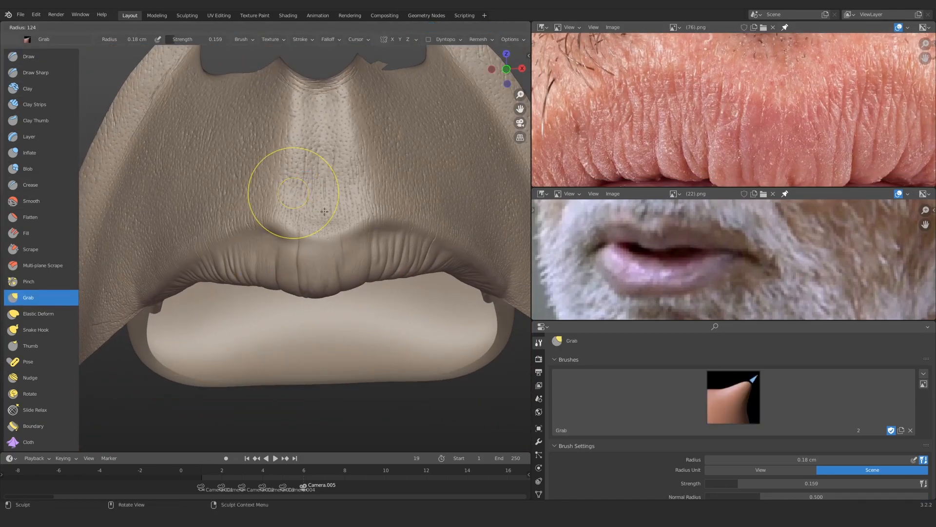
scroll(285, 271, up, 2)
click(330, 39)
click(330, 57)
click(330, 119)
key(f)
click(282, 253)
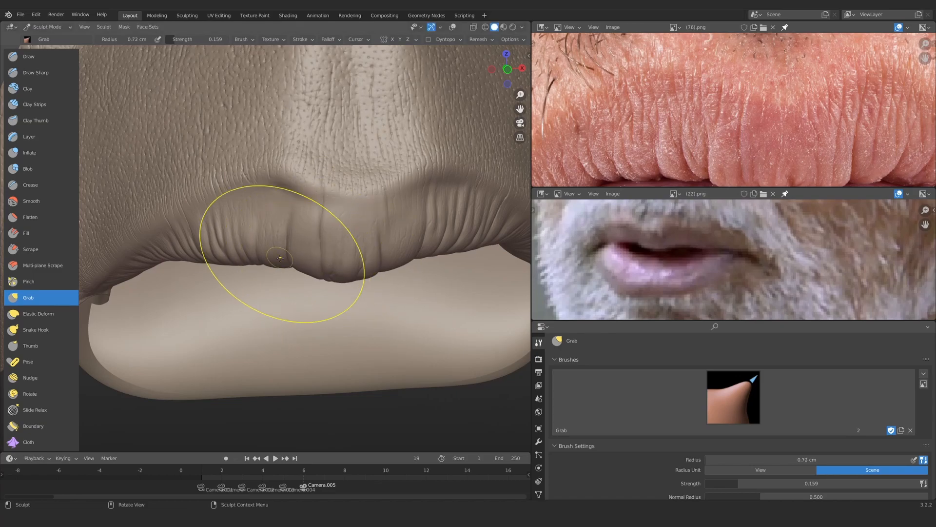
Reshape the upper lip's lower edge beside the left-hand side of the central bulge with Grab at 0.6 cm radius
scroll(283, 253, down, 3)
mouse_move(283, 253)
middle_down()
mouse_move(267, 265)
mouse_move(247, 247)
mouse_move(234, 253)
middle_up()
scroll(245, 265, up, 4)
key(f)
click(320, 258)
scroll(319, 258, down, 4)
scroll(234, 254, up, 4)
key(f)
click(234, 263)
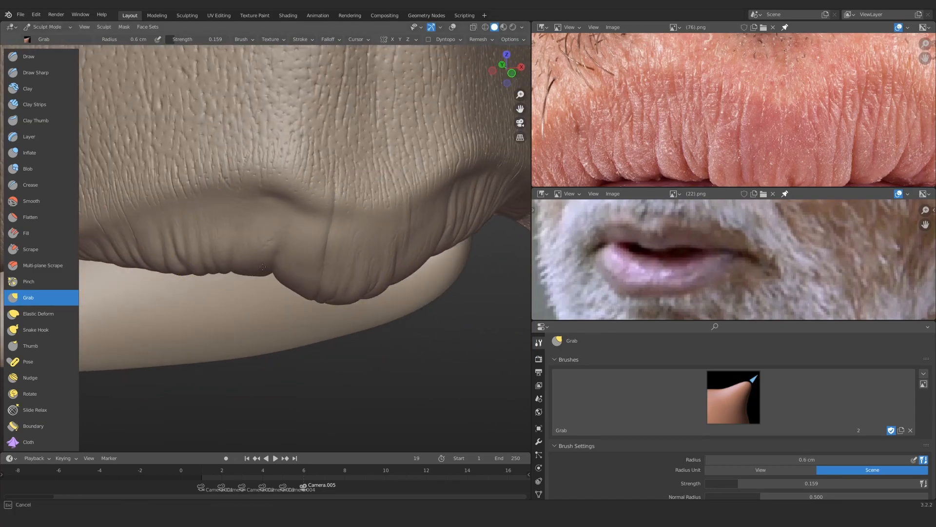
Reveal the hidden lower lip and face, and set the Grab radius to 0.8 cm for adjusting the upper lip's centre
scroll(234, 293, down, 3)
middle_drag(235, 312, 216, 276)
alt+drag(216, 276, 297, 305)
key(h)
key(f)
click(341, 248)
ctrl+alt+drag(292, 312, 293, 251)
key(shift+alt+z)
key(shift+alt+z)
key(f)
click(265, 251)
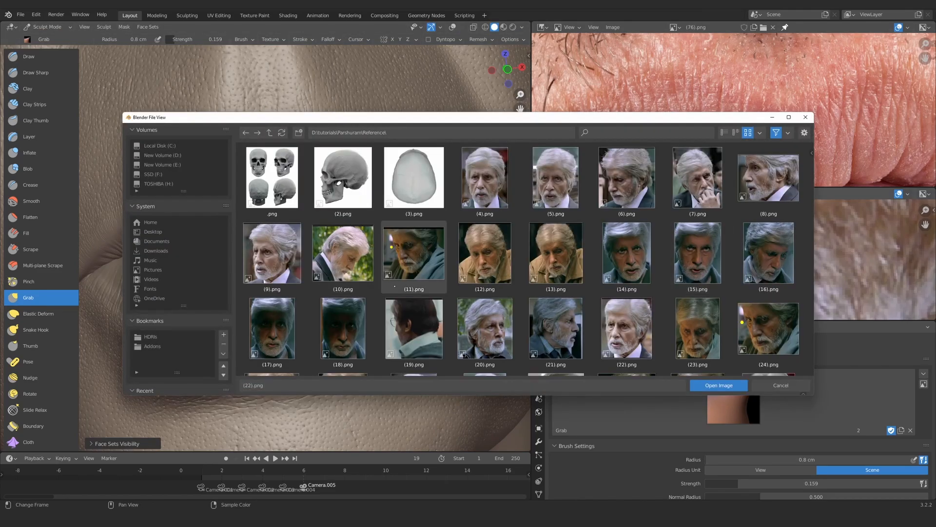
Load (29).png as the second reference image and frame the mouth profile in it
scroll(522, 258, down, 3)
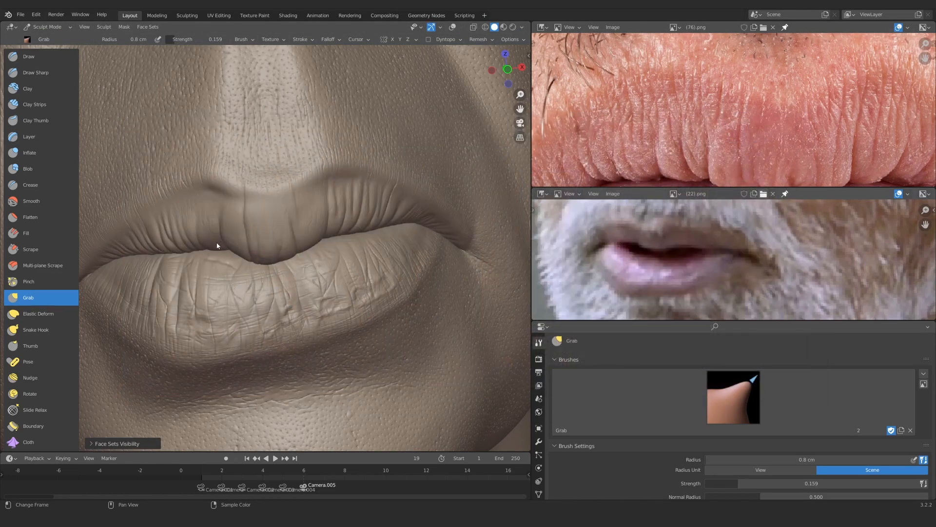
scroll(221, 247, down, 5)
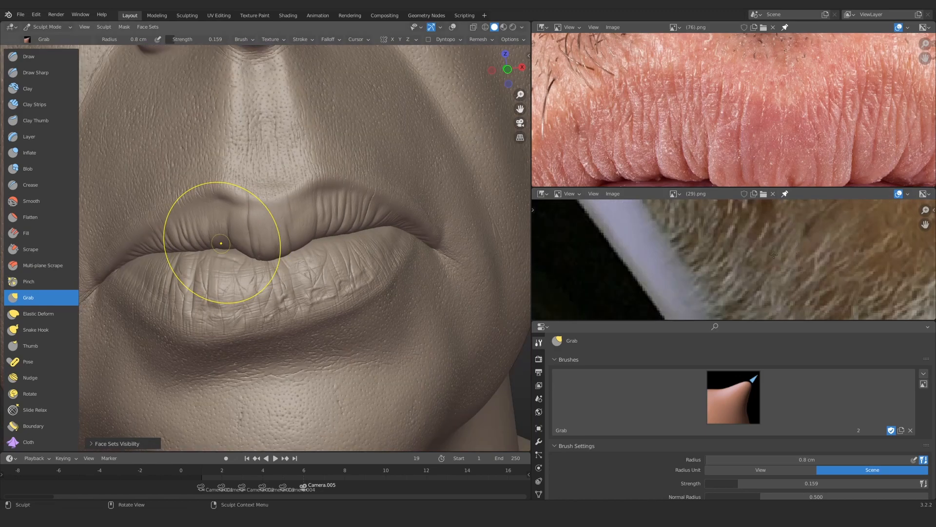
scroll(743, 254, down, 1)
middle_drag(868, 297, 763, 277)
scroll(690, 255, up, 1)
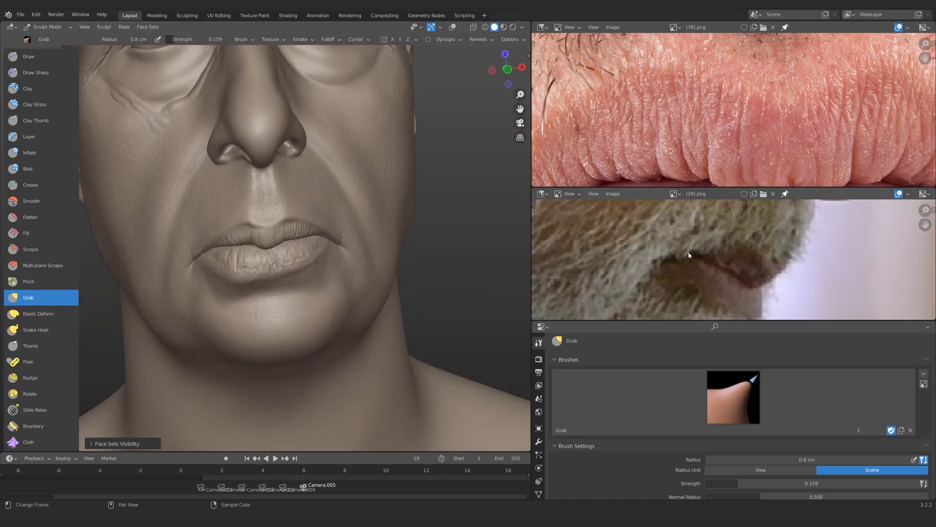
scroll(721, 259, up, 5)
scroll(721, 258, down, 5)
scroll(722, 259, up, 5)
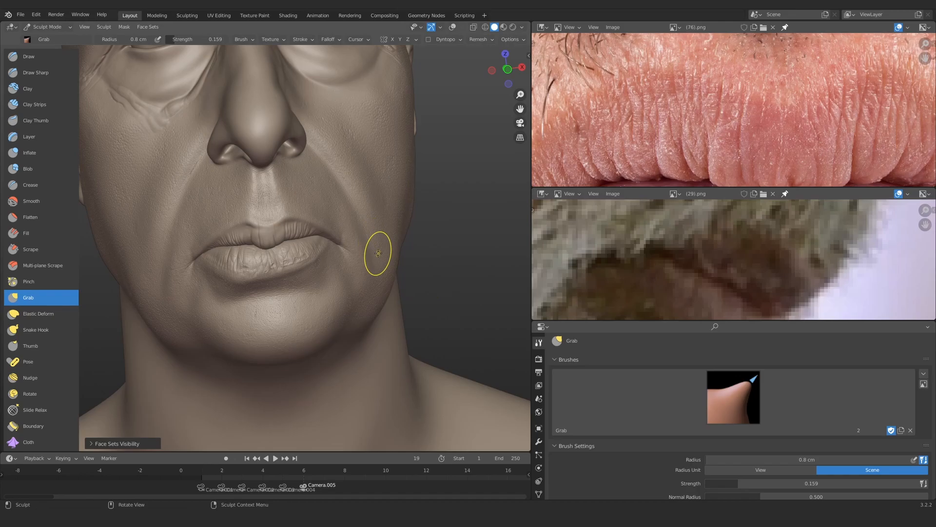
scroll(273, 249, up, 2)
scroll(279, 248, up, 4)
mouse_move(205, 246)
middle_down()
mouse_move(279, 247)
mouse_move(202, 236)
mouse_move(238, 275)
middle_up()
scroll(721, 259, down, 5)
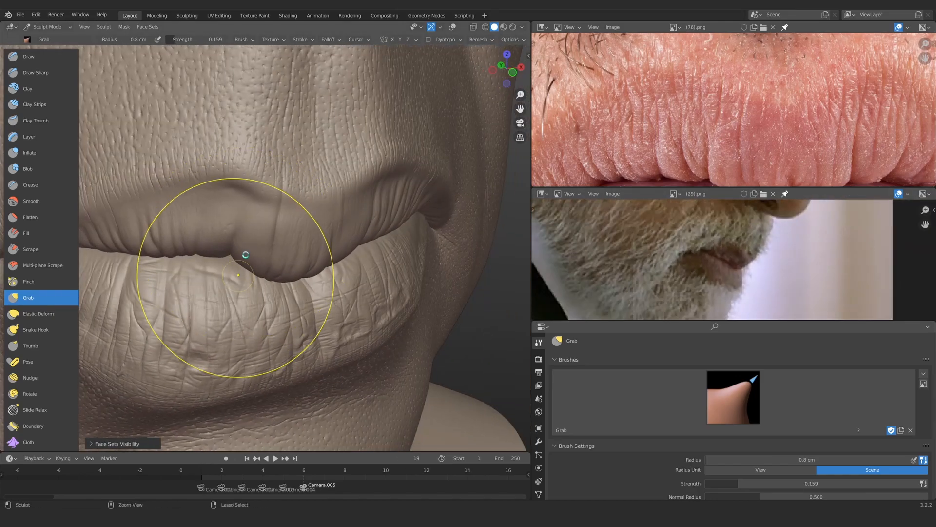
Undo the last Grab edit and reshape the front of the upper lip in profile with a smaller Grab brush
key(ctrl+z)
mouse_move(243, 239)
middle_down()
mouse_move(258, 264)
mouse_move(229, 263)
mouse_move(209, 231)
mouse_move(361, 250)
mouse_move(342, 218)
middle_up()
key(f)
click(233, 214)
key(f)
click(358, 244)
scroll(351, 237, down, 6)
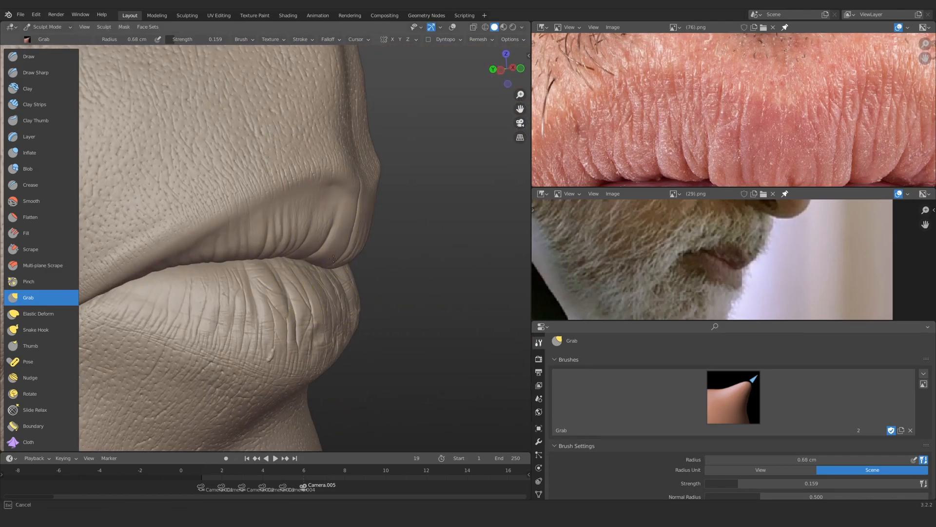
drag(333, 259, 335, 259)
middle_drag(380, 257, 420, 240)
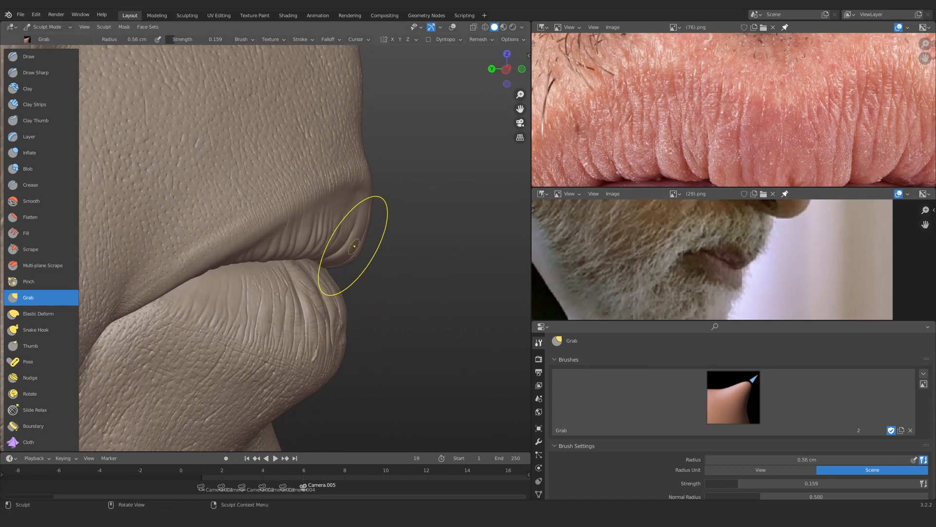
Set the Multires modifier's sculpt level to 3
click(539, 441)
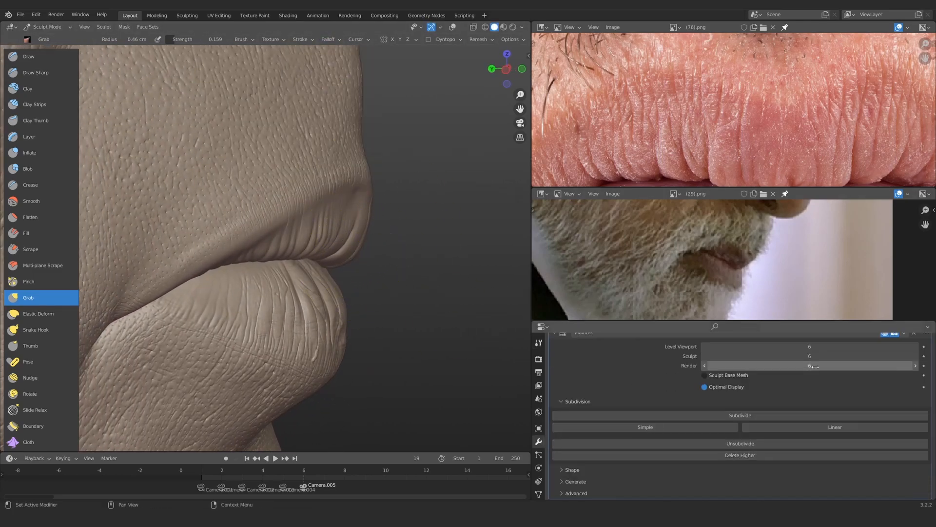
click(808, 356)
key(Return)
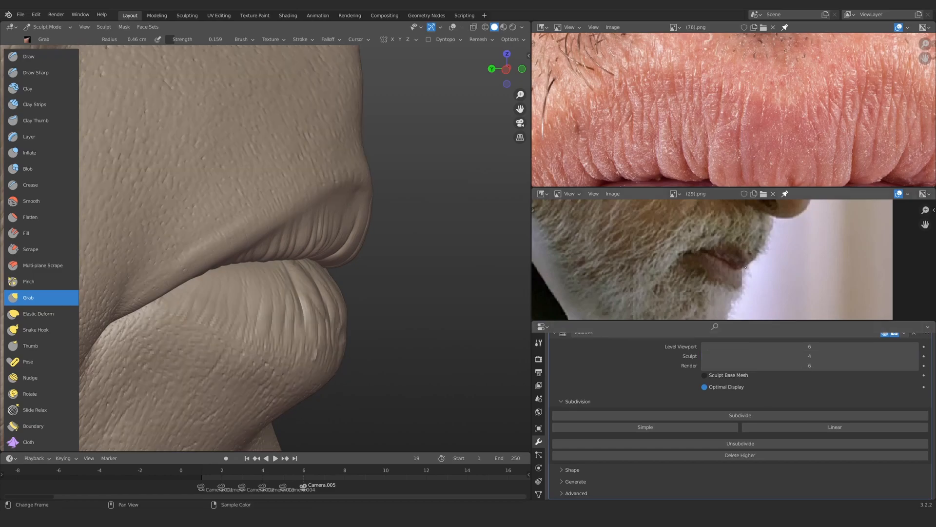
click(790, 358)
text(3)
key(Return)
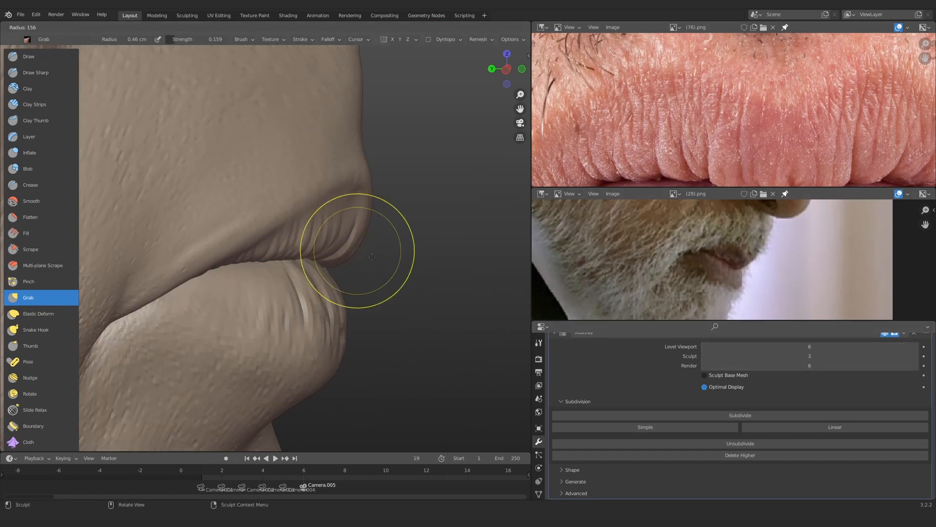
Push the upper lip's protruding front back in profile with Grab at about 0.48 cm radius, following the side reference
mouse_move(351, 281)
middle_down()
mouse_move(356, 253)
mouse_move(220, 267)
mouse_move(380, 266)
middle_up()
key(f)
click(217, 268)
scroll(212, 265, down, 3)
scroll(380, 266, up, 3)
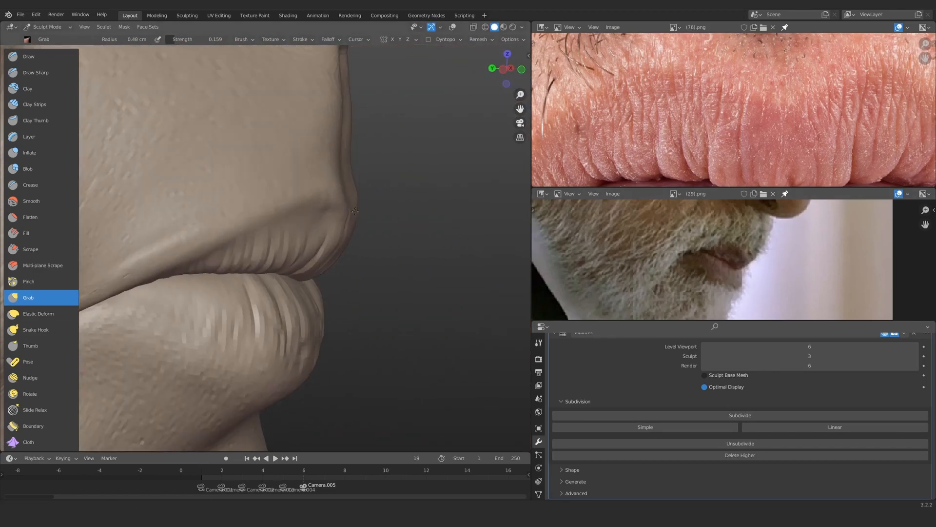
mouse_move(335, 244)
middle_down()
mouse_move(314, 229)
mouse_move(150, 230)
mouse_move(146, 212)
middle_up()
mouse_move(171, 273)
middle_down()
mouse_move(272, 215)
mouse_move(140, 255)
mouse_move(282, 280)
mouse_move(372, 220)
mouse_move(299, 241)
mouse_move(274, 320)
mouse_move(360, 229)
middle_up()
key(f)
click(329, 254)
scroll(372, 220, down, 3)
scroll(274, 320, up, 5)
Isolate the upper lip and carve the crease along the underside of its centre with Draw Sharp in subtract mode
ctrl+alt+drag(389, 258, 327, 197)
key(h)
key(f)
click(328, 198)
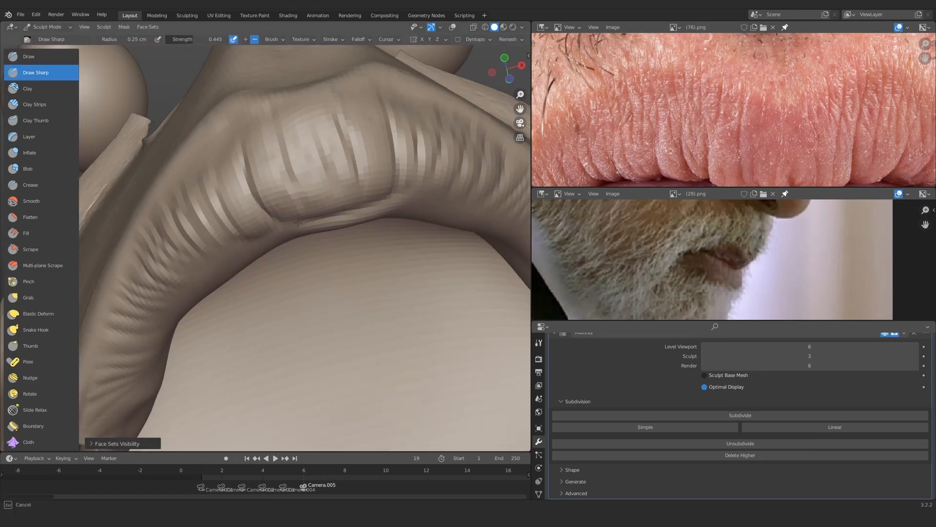
key(h)
mouse_move(297, 223)
middle_down()
mouse_move(334, 210)
mouse_move(306, 193)
middle_up()
key(h)
scroll(323, 199, up, 3)
key(f)
click(307, 193)
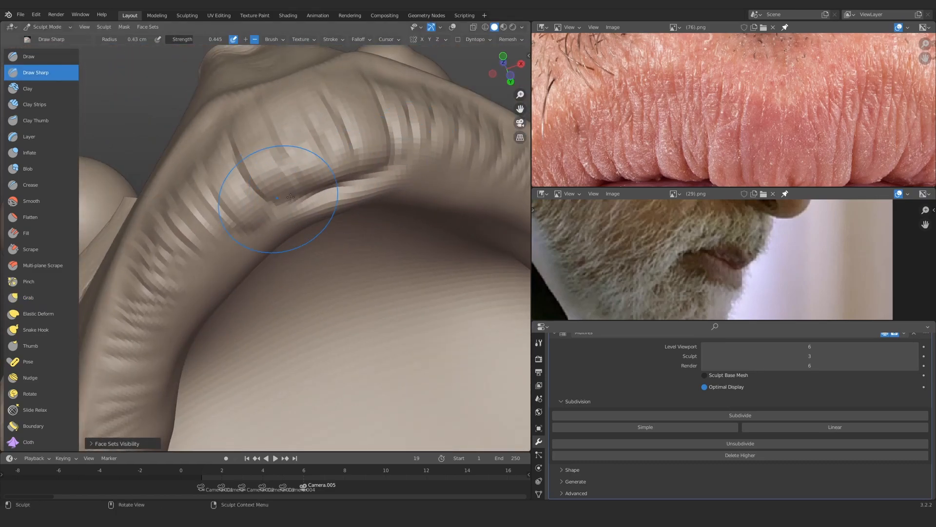
Show the whole face again and adjust the upper lip's lower edge from the front with Grab at about 0.41 cm radius
mouse_move(290, 197)
alt+mouse_down()
mouse_move(343, 186)
mouse_move(333, 229)
mouse_move(312, 244)
mouse_move(341, 239)
alt+mouse_up()
key(h)
key(g)
ctrl+alt+drag(341, 239, 330, 265)
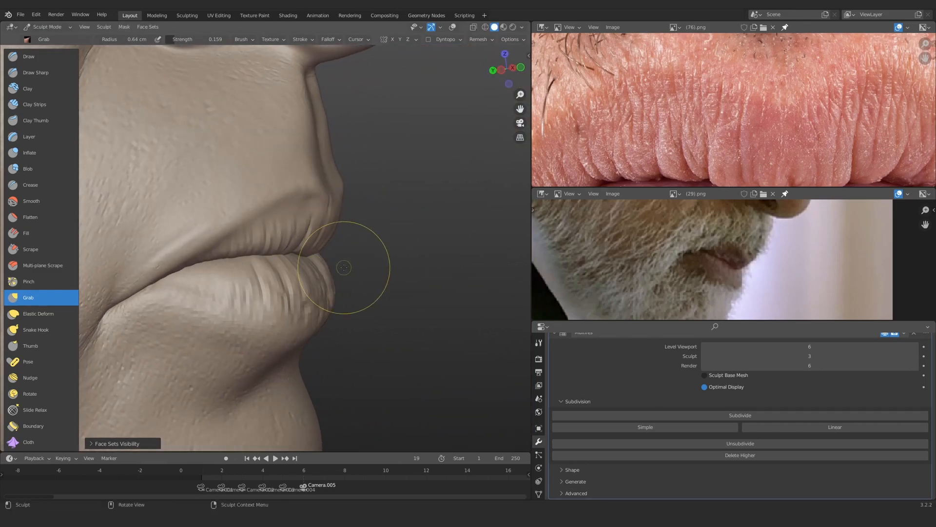
middle_drag(361, 278, 293, 269)
key(f)
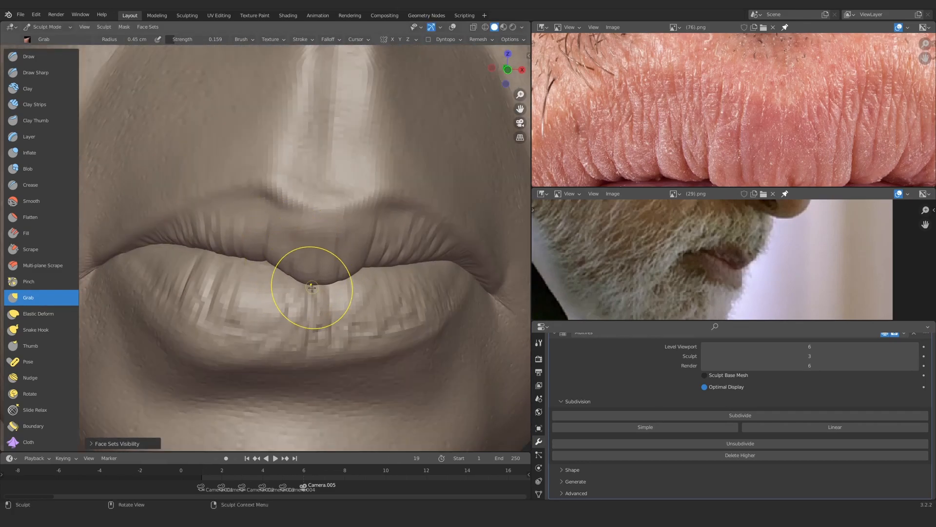
alt+drag(312, 288, 251, 210)
mouse_move(362, 245)
alt+mouse_down()
mouse_move(219, 250)
mouse_move(336, 234)
mouse_move(303, 276)
mouse_move(374, 273)
alt+mouse_up()
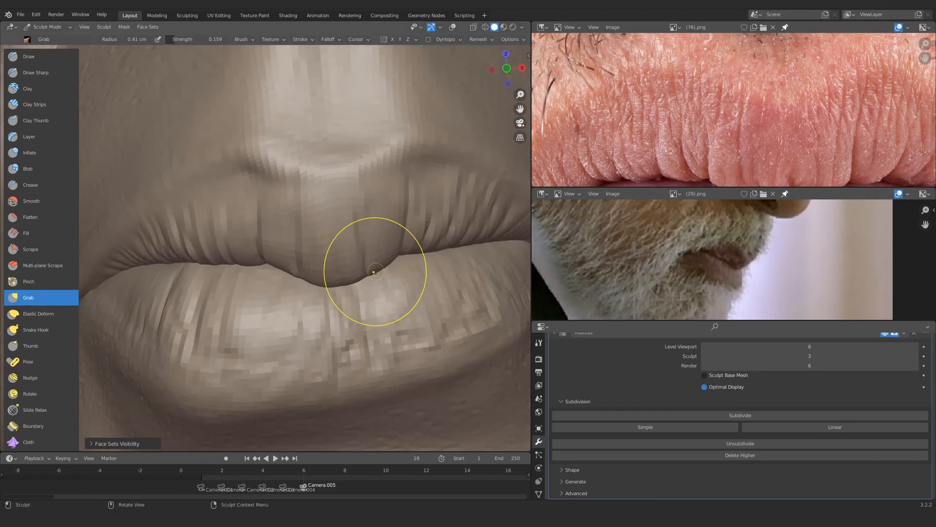
Show the front-facing mouth reference (33).png in the second reference view
scroll(268, 295, down, 8)
scroll(288, 270, up, 6)
click(764, 193)
scroll(742, 221, down, 5)
double_click(272, 336)
scroll(432, 305, down, 2)
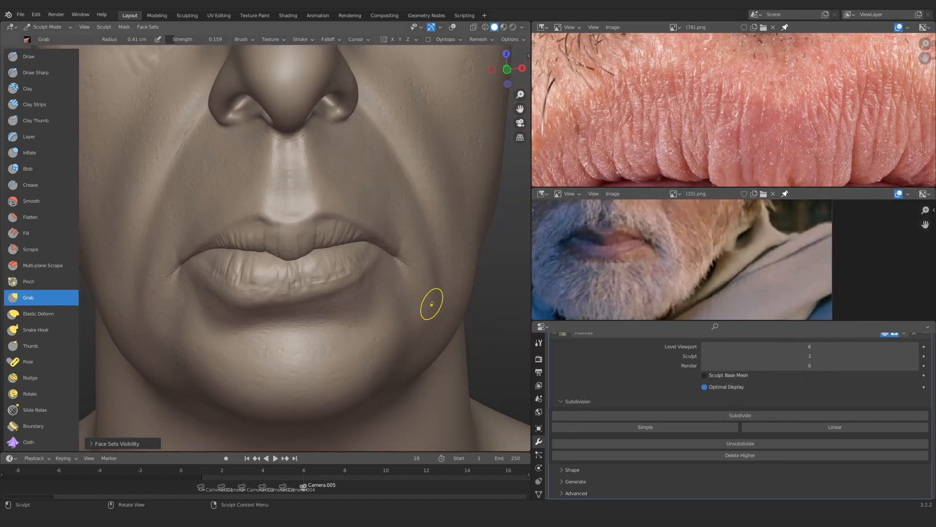
Pull both ends of the upper lip's central lobe down with Grab at about 0.55 cm radius, following the front reference
scroll(397, 271, up, 5)
scroll(397, 267, down, 2)
scroll(310, 259, up, 1)
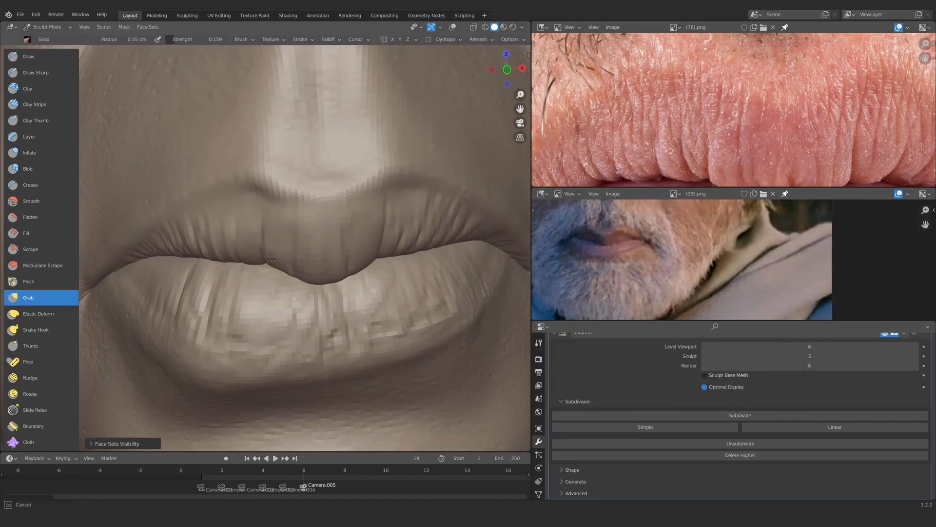
drag(271, 258, 270, 263)
scroll(351, 261, up, 1)
alt+drag(398, 264, 379, 266)
key(f)
click(379, 267)
drag(378, 265, 379, 271)
scroll(366, 286, down, 3)
alt+drag(347, 290, 361, 291)
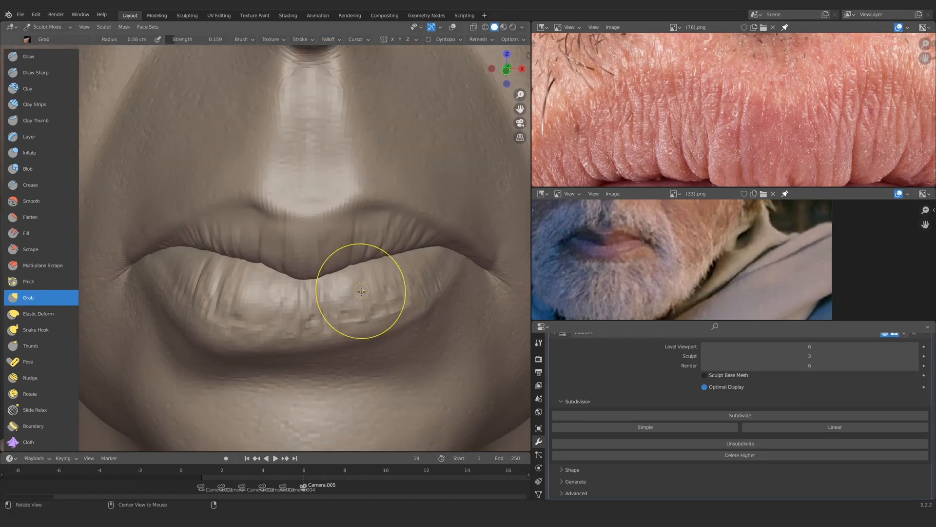
Refine the curve of the upper lip's central lobe with Grab at about 0.4 cm and 0.75 cm radius
scroll(336, 284, up, 2)
scroll(303, 277, up, 1)
key(f)
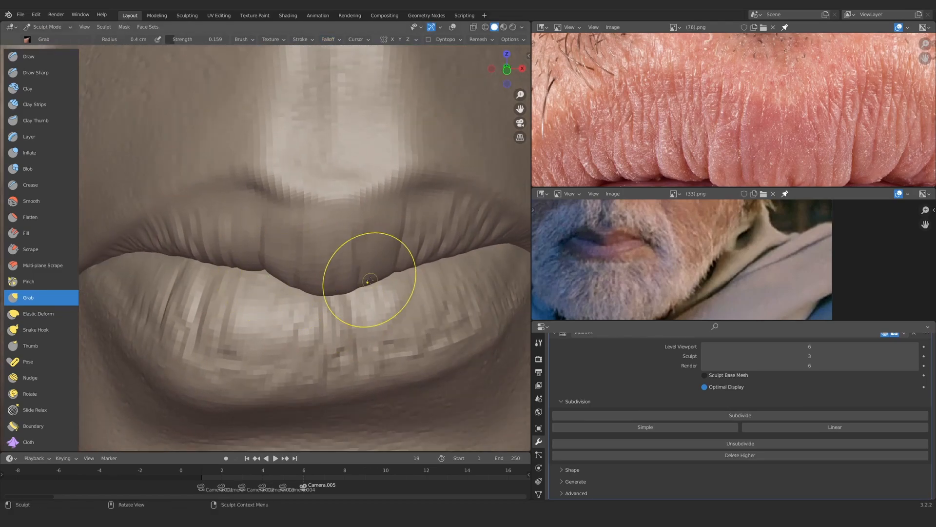
scroll(336, 288, down, 10)
scroll(303, 255, up, 9)
key(f)
click(295, 270)
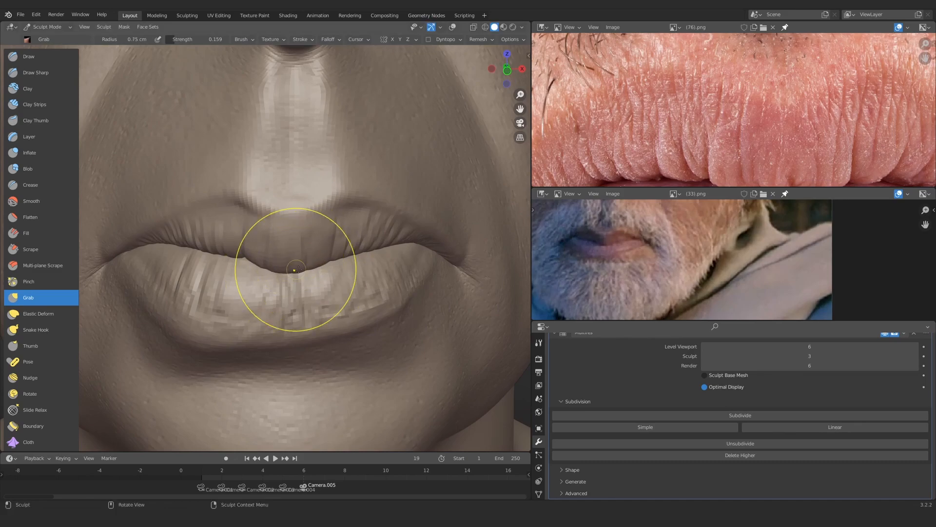
scroll(287, 268, up, 1)
scroll(264, 267, down, 2)
Nudge the parting line beside the central lobe upward with Grab at about 0.57 cm radius, matching the front reference
middle_drag(262, 268, 278, 251)
scroll(278, 250, up, 3)
middle_drag(610, 244, 678, 244)
scroll(678, 244, up, 1)
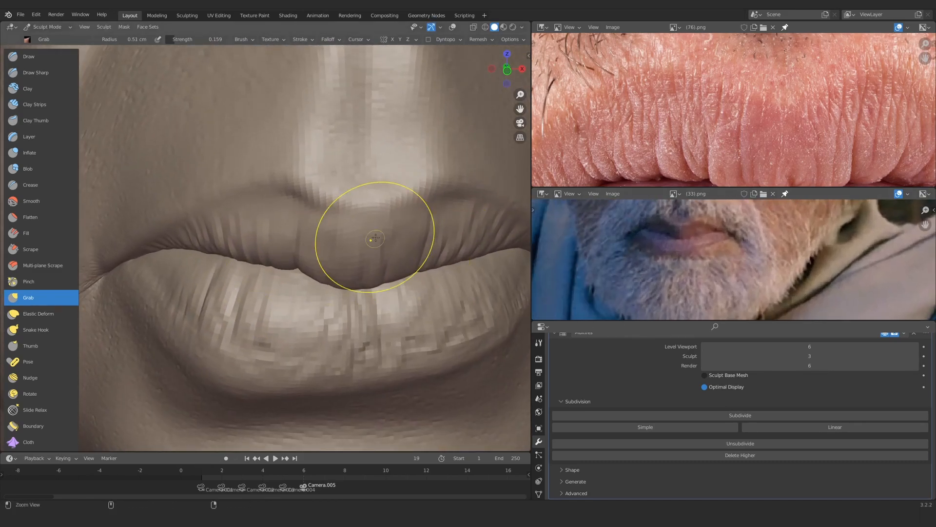
middle_drag(374, 240, 317, 244)
drag(412, 240, 413, 238)
middle_drag(360, 241, 390, 243)
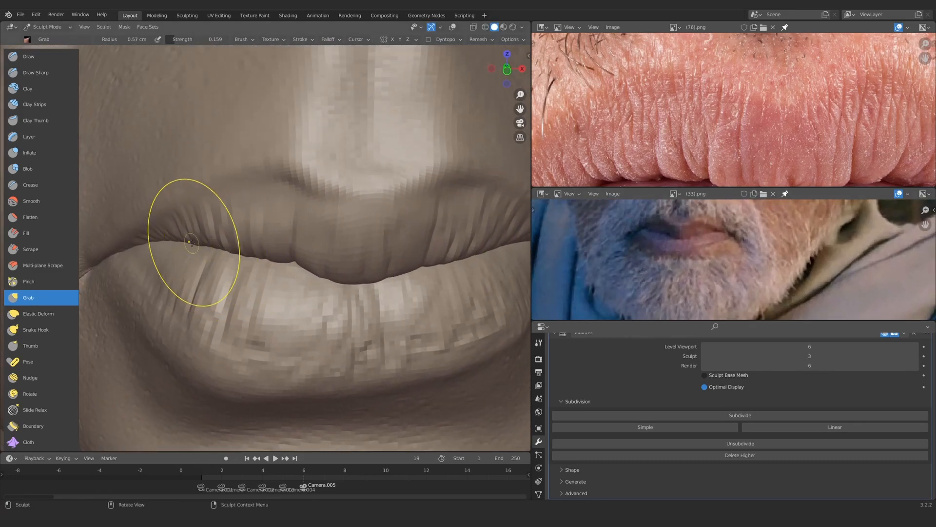
mouse_move(188, 242)
middle_down()
mouse_move(383, 238)
mouse_move(351, 244)
middle_up()
drag(336, 251, 336, 248)
Isolate the upper lip and build up its underside with Clay Strips at about 0.21 cm radius, then show the face again
mouse_move(312, 259)
middle_down()
mouse_move(273, 266)
mouse_move(338, 259)
mouse_move(297, 244)
mouse_move(236, 240)
mouse_move(146, 151)
middle_up()
scroll(264, 268, down, 3)
scroll(339, 259, up, 2)
key(h)
scroll(144, 150, up, 3)
key(shift+c)
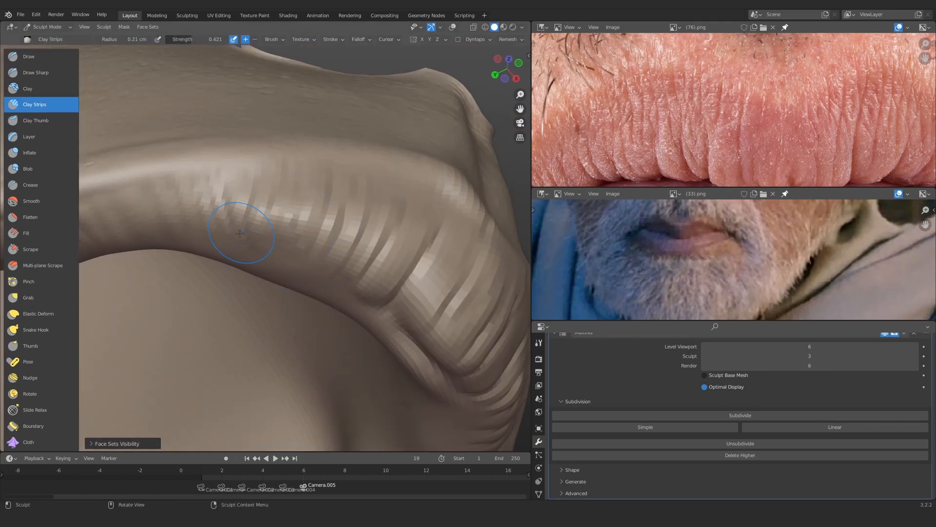
mouse_move(260, 226)
ctrl+alt+mouse_down()
mouse_move(263, 273)
mouse_move(305, 204)
mouse_move(282, 214)
mouse_move(347, 232)
mouse_move(312, 215)
ctrl+alt+mouse_up()
key(f)
key(h)
Adjust the upper lip's edge against the lower lip with Grab at about 0.36 cm radius
mouse_move(312, 214)
ctrl+alt+mouse_down()
mouse_move(308, 293)
mouse_move(293, 242)
mouse_move(322, 239)
ctrl+alt+mouse_up()
key(g)
ctrl+alt+drag(322, 239, 327, 195)
ctrl+alt+drag(221, 284, 234, 356)
mouse_move(326, 273)
alt+mouse_down()
mouse_move(287, 268)
mouse_move(308, 215)
mouse_move(321, 249)
mouse_move(378, 259)
mouse_move(234, 253)
alt+mouse_up()
key(f)
click(331, 270)
drag(229, 240, 221, 237)
mouse_move(221, 244)
ctrl+middle_down()
mouse_move(229, 298)
mouse_move(337, 278)
mouse_move(315, 229)
mouse_move(328, 288)
ctrl+middle_up()
middle_drag(327, 288, 278, 288)
middle_drag(279, 288, 370, 278)
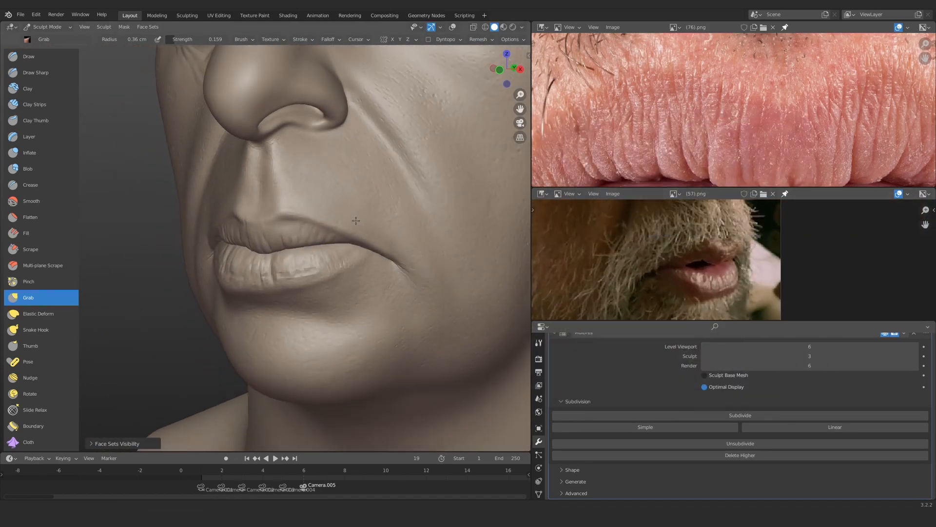
Set the Multires modifier's sculpt level to 6
middle_drag(342, 220, 328, 209)
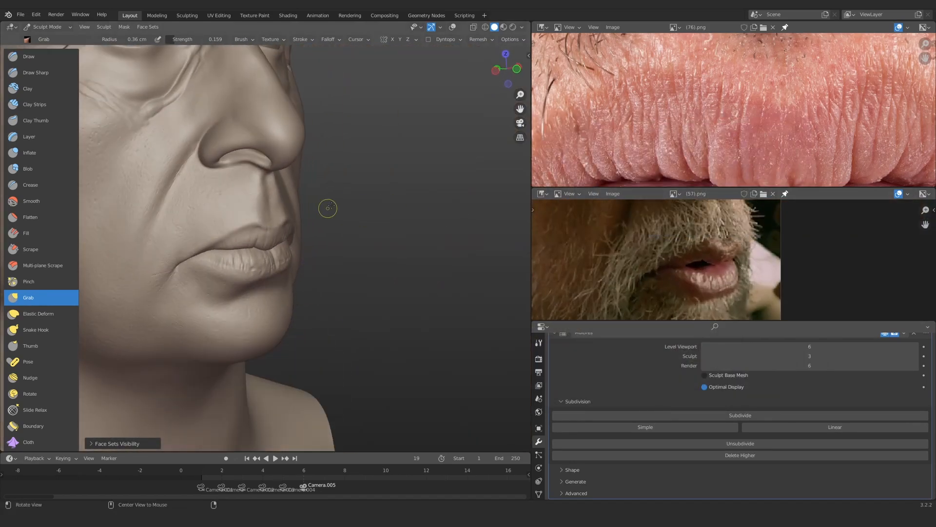
mouse_move(383, 216)
middle_down()
mouse_move(300, 230)
mouse_move(273, 254)
mouse_move(267, 280)
middle_up()
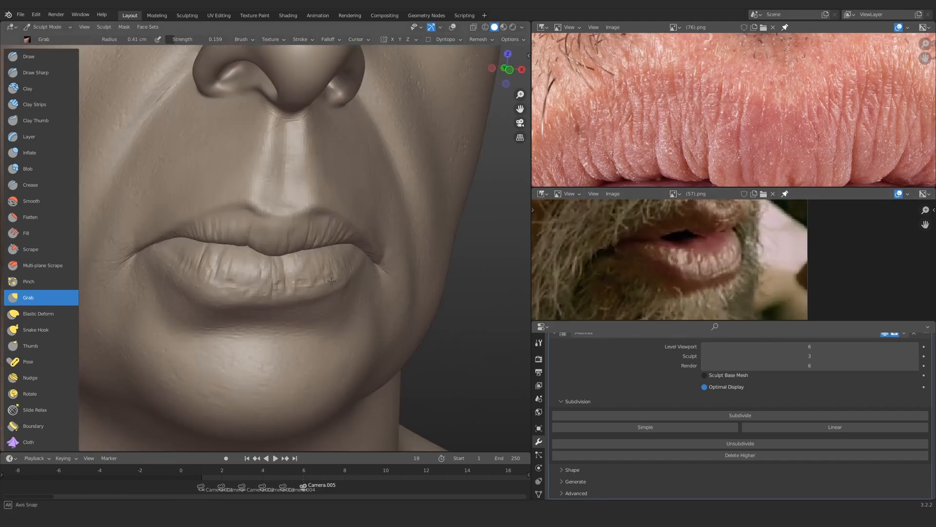
scroll(292, 234, up, 3)
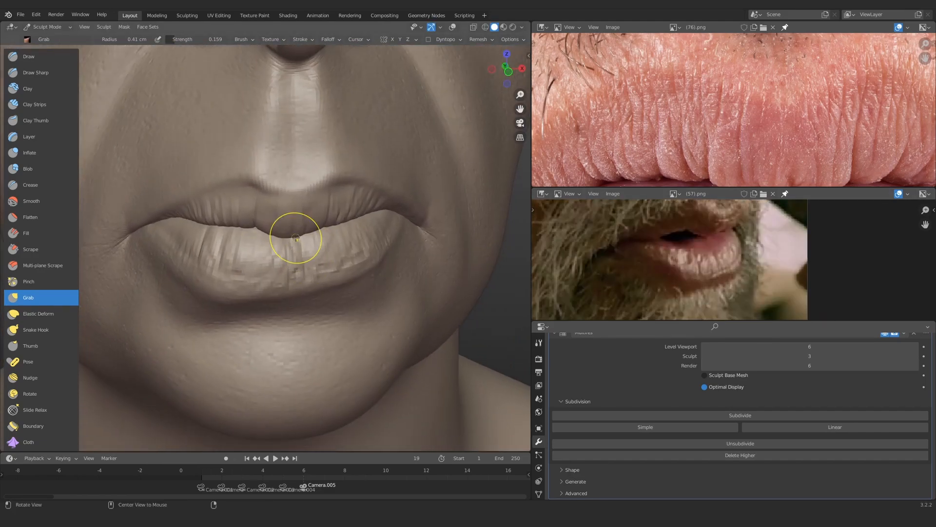
click(751, 356)
text(6)
key(Return)
Carve wrinkles across the lower lip with Draw Sharp in subtract mode at about 0.062 cm and 0.037 cm radius
middle_drag(266, 261, 289, 266)
mouse_move(285, 293)
ctrl+middle_down()
mouse_move(299, 258)
mouse_move(329, 271)
ctrl+middle_up()
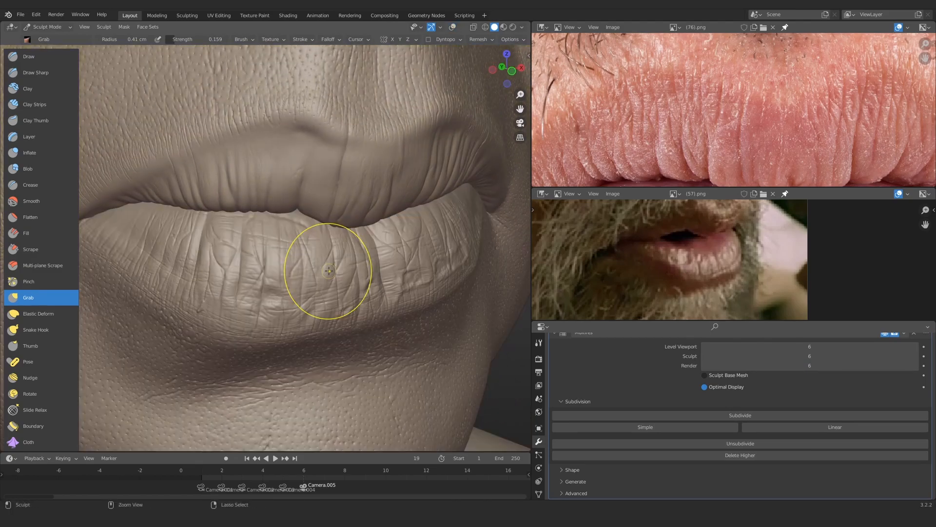
ctrl+middle_drag(686, 267, 696, 257)
mouse_move(240, 244)
ctrl+middle_down()
mouse_move(258, 271)
mouse_move(278, 205)
ctrl+middle_up()
click(39, 73)
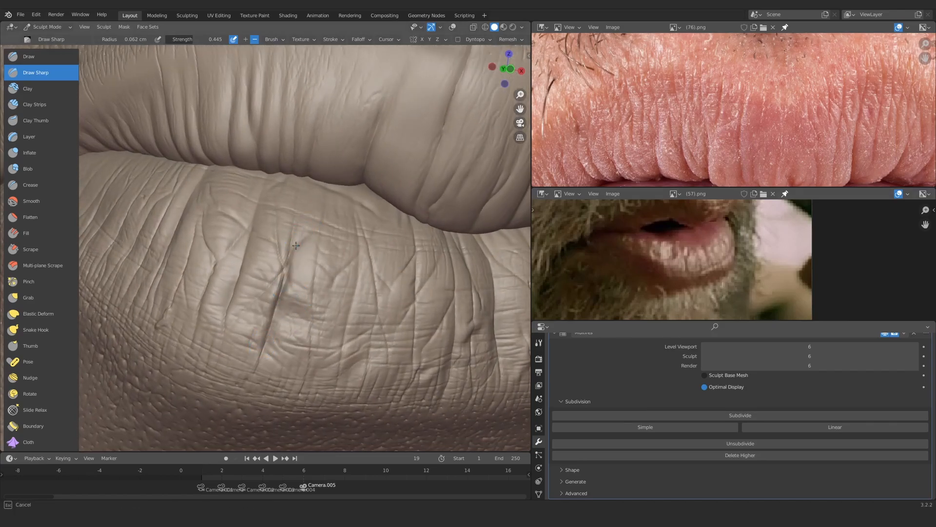
mouse_move(296, 245)
ctrl+middle_down()
mouse_move(284, 326)
mouse_move(293, 278)
mouse_move(262, 244)
mouse_move(273, 210)
ctrl+middle_up()
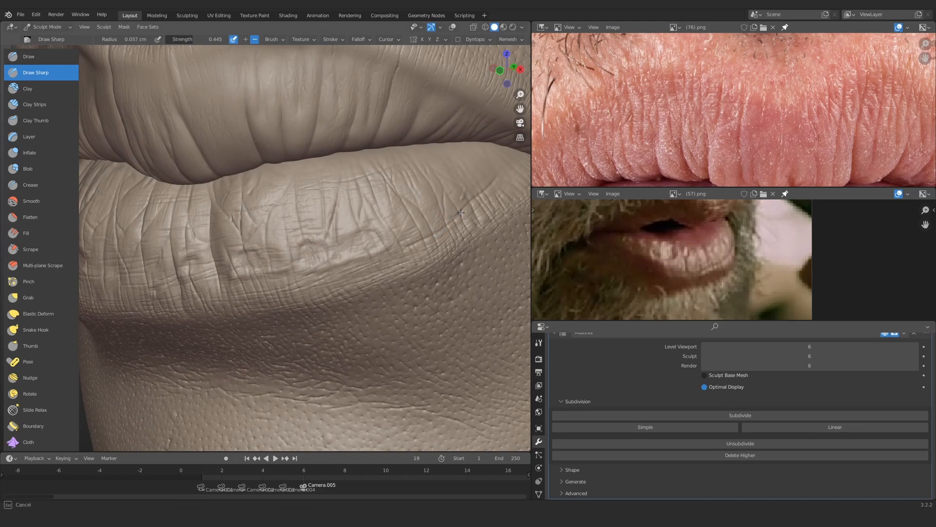
ctrl+middle_drag(228, 275, 244, 312)
mouse_move(244, 312)
middle_down()
mouse_move(335, 292)
mouse_move(302, 255)
mouse_move(319, 232)
middle_up()
Build up the skin between the lower lip's wrinkles with Clay Strips at about 0.06 cm and 0.037 cm radius
click(37, 104)
drag(323, 249, 317, 212)
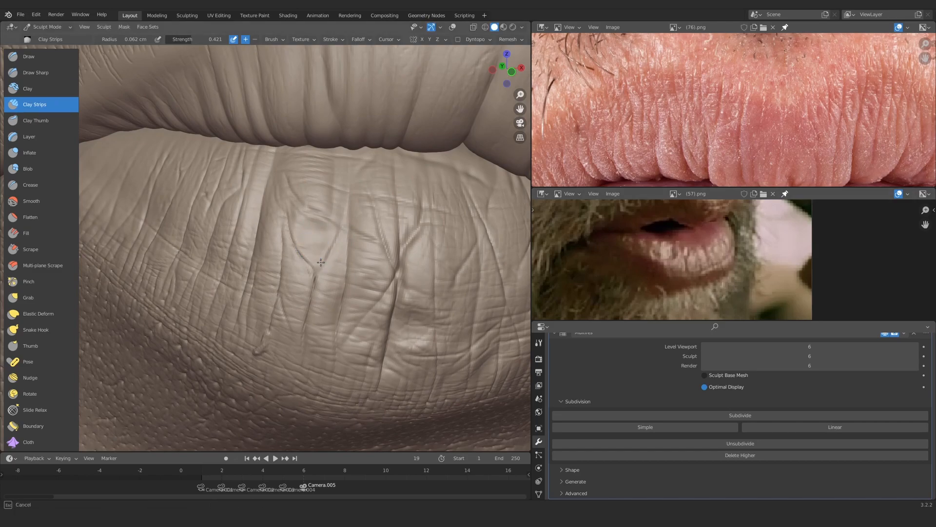
drag(321, 263, 323, 246)
mouse_move(317, 234)
ctrl+middle_down()
mouse_move(303, 269)
mouse_move(312, 268)
ctrl+middle_up()
ctrl+middle_drag(312, 268, 322, 230)
mouse_move(323, 232)
mouse_down()
mouse_move(327, 219)
mouse_move(317, 234)
mouse_up()
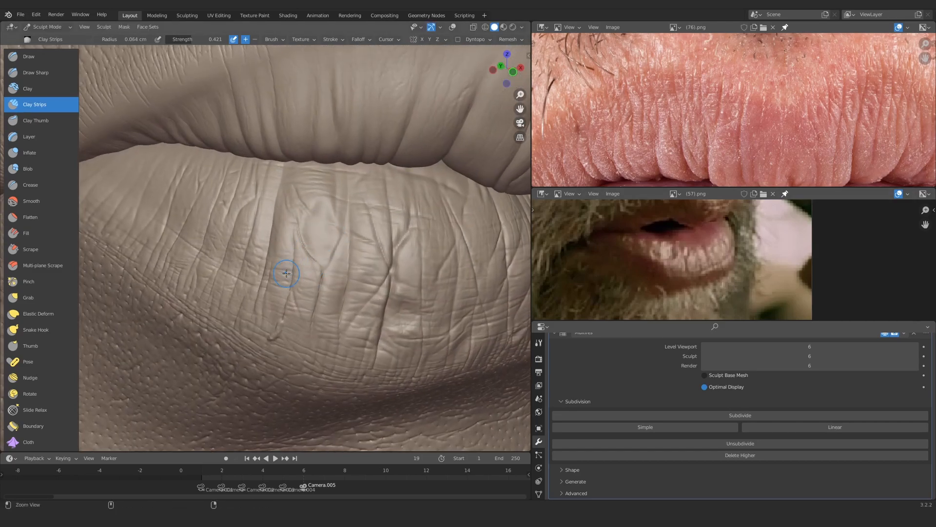
ctrl+middle_drag(279, 271, 287, 244)
drag(288, 244, 289, 232)
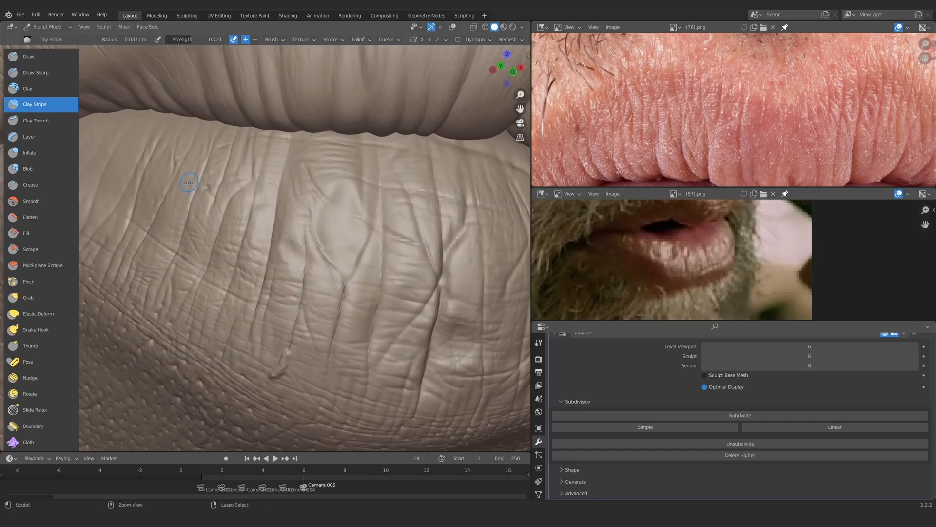
mouse_move(242, 216)
ctrl+middle_down()
mouse_move(261, 262)
mouse_move(256, 239)
mouse_move(288, 204)
ctrl+middle_up()
Rework the creases around the lower lip's raised oval fold with Draw Sharp at about 0.077 cm and Flatten at 0.046 cm
click(64, 218)
click(58, 73)
drag(281, 227, 270, 165)
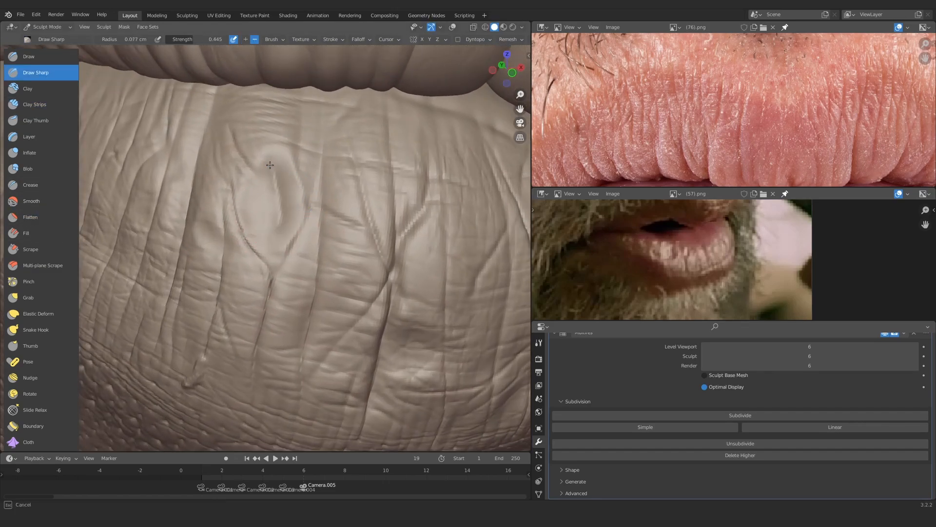
click(47, 217)
ctrl+middle_drag(276, 190, 275, 168)
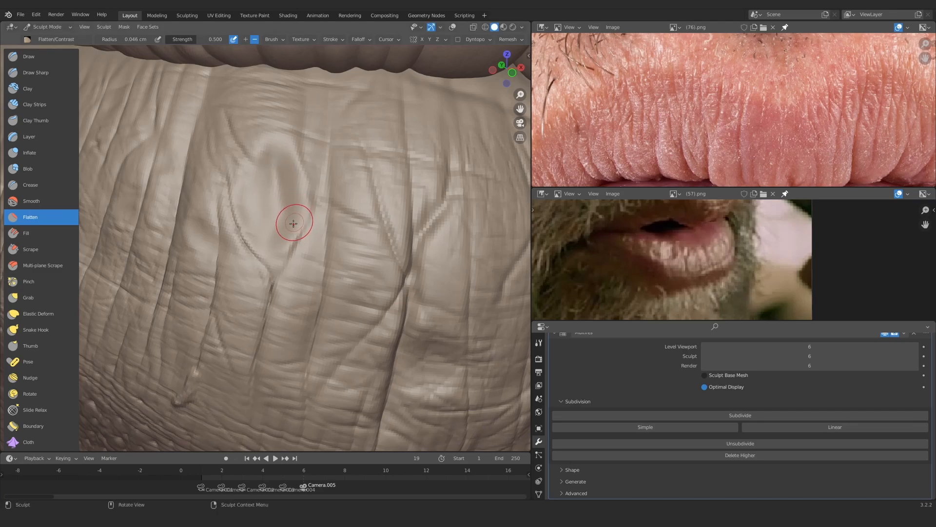
middle_drag(279, 211, 265, 278)
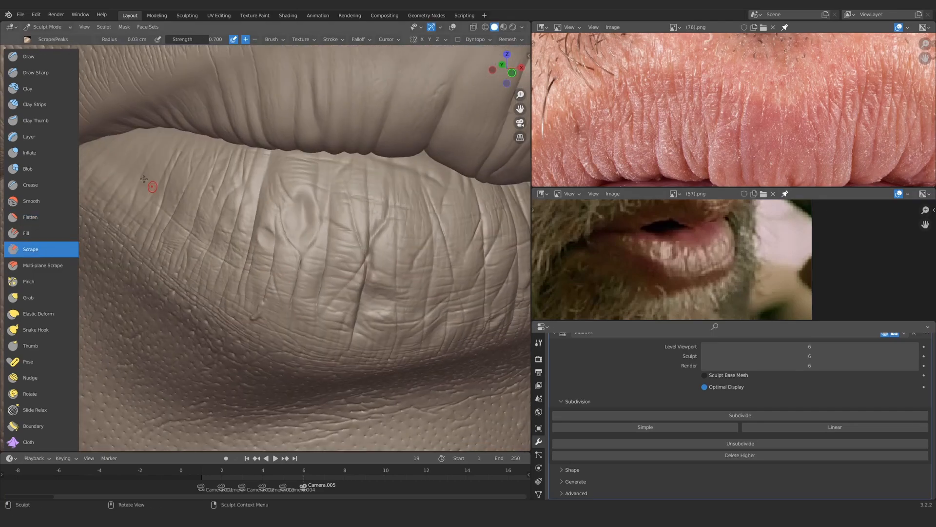
Raise more folds on the lower lip with Clay Strips and deepen its wrinkles with Draw Sharp at about 0.043 cm radius
click(46, 104)
mouse_move(318, 264)
ctrl+middle_down()
mouse_move(320, 241)
mouse_move(272, 236)
mouse_move(288, 316)
mouse_move(266, 273)
mouse_move(302, 248)
mouse_move(337, 243)
mouse_move(398, 159)
ctrl+middle_up()
click(41, 73)
drag(415, 208, 430, 293)
ctrl+middle_drag(414, 278, 385, 336)
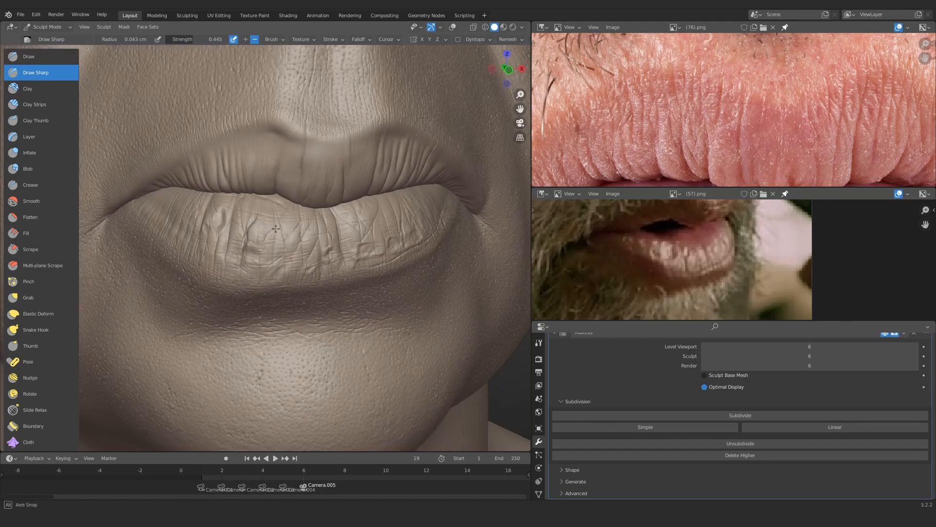
mouse_move(332, 302)
ctrl+middle_down()
mouse_move(302, 248)
mouse_move(278, 253)
mouse_move(265, 242)
mouse_move(312, 287)
ctrl+middle_up()
Flatten areas of the lower lip and add fine raised folds near its centre with Clay Strips at about 0.018 cm radius
click(39, 217)
mouse_move(371, 273)
ctrl+middle_down()
mouse_move(385, 210)
mouse_move(398, 217)
mouse_move(343, 237)
ctrl+middle_up()
ctrl+middle_drag(430, 203, 414, 297)
ctrl+middle_drag(234, 258, 244, 193)
mouse_move(317, 193)
middle_down()
mouse_move(328, 192)
mouse_move(319, 159)
middle_up()
key(c)
ctrl+middle_drag(286, 268, 274, 230)
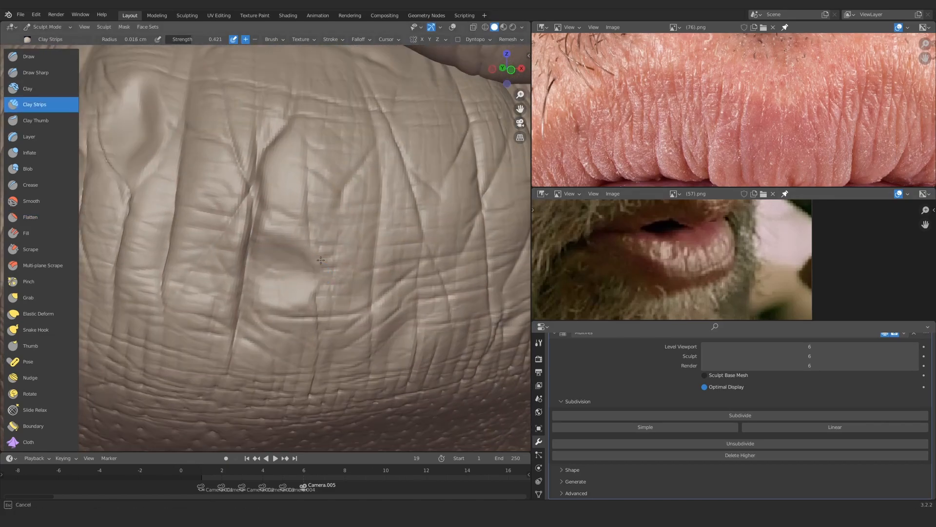
scroll(321, 261, down, 5)
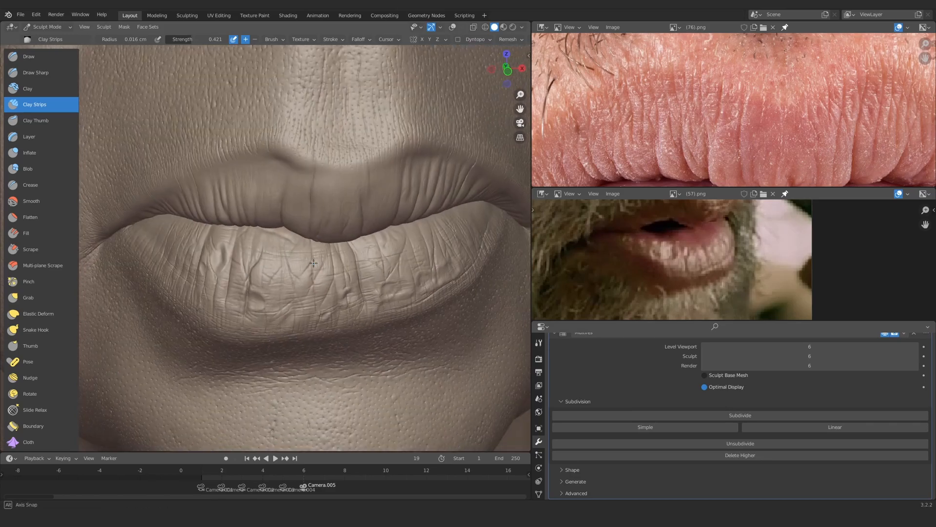
Isolate the lower lip and smooth its upper inner surface with Smooth at about 0.15 cm radius, then reveal the face
ctrl+middle_drag(332, 265, 293, 261)
middle_drag(707, 146, 702, 127)
ctrl+middle_drag(360, 268, 119, 194)
key(shift+h)
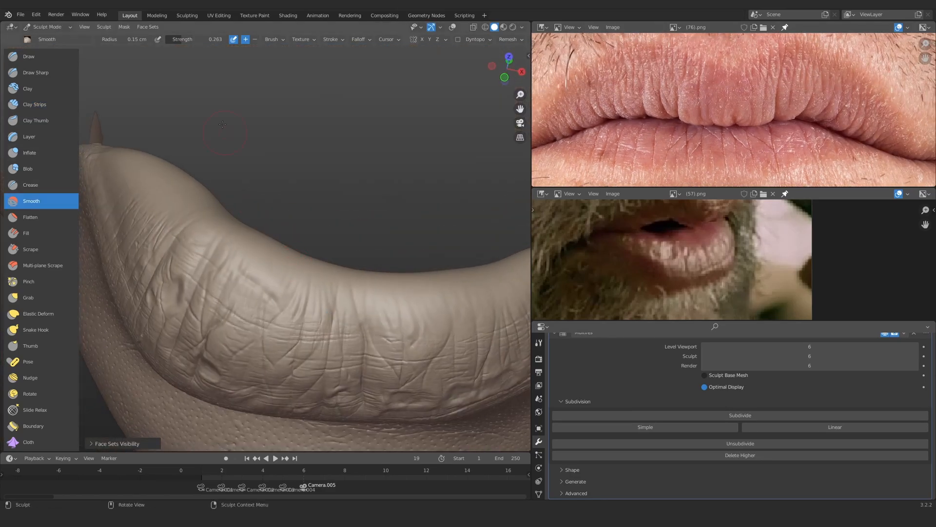
middle_drag(192, 209, 335, 262)
key(alt+h)
Carve fine wrinkles toward both corners of the lower lip with Draw Sharp at about 0.028 cm radius
ctrl+middle_drag(293, 205, 298, 258)
middle_drag(297, 258, 336, 259)
mouse_move(336, 258)
ctrl+middle_down()
mouse_move(342, 226)
mouse_move(352, 254)
mouse_move(310, 224)
mouse_move(275, 270)
ctrl+middle_up()
click(35, 72)
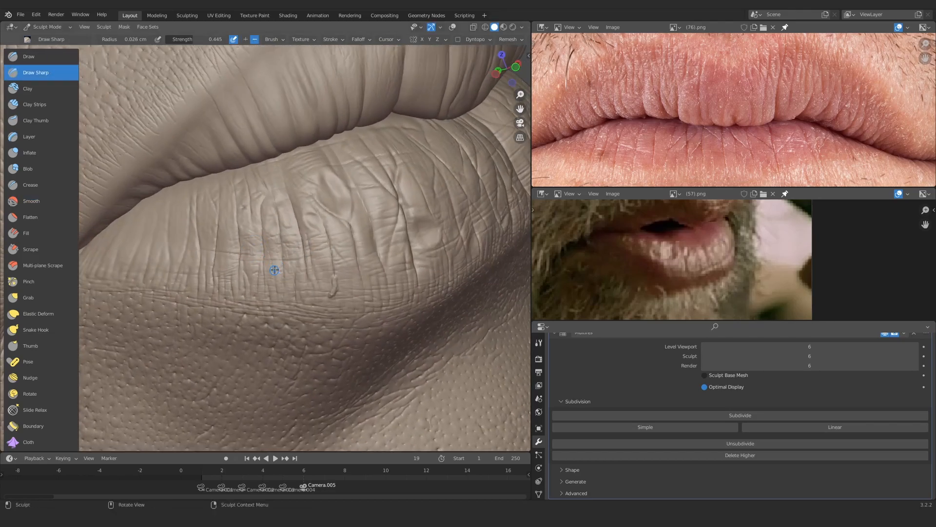
mouse_move(218, 269)
middle_down()
mouse_move(382, 251)
mouse_move(339, 320)
mouse_move(293, 244)
mouse_move(203, 195)
mouse_move(282, 209)
mouse_move(247, 192)
mouse_move(197, 297)
middle_up()
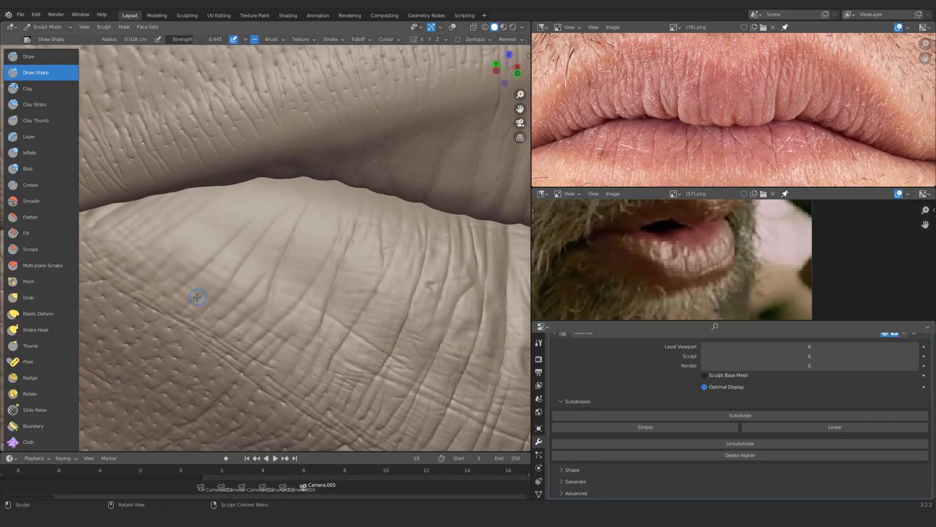
mouse_move(182, 186)
ctrl+middle_down()
mouse_move(272, 326)
mouse_move(195, 312)
ctrl+middle_up()
mouse_move(195, 312)
ctrl+middle_down()
mouse_move(244, 234)
mouse_move(306, 319)
ctrl+middle_up()
middle_drag(323, 216, 310, 263)
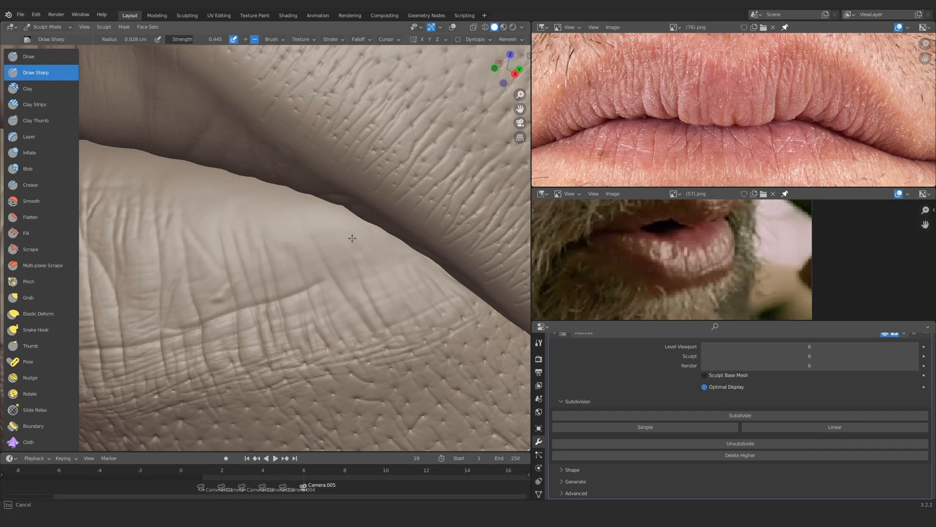
Add fine skin texture to the lower lip with the Draw tool's Direction brush in subtract mode, at 0.21 cm and 0.083 cm radius
mouse_move(407, 250)
middle_down()
mouse_move(372, 262)
mouse_move(320, 205)
mouse_move(340, 270)
mouse_move(357, 264)
middle_up()
scroll(551, 346, up, 2)
click(539, 343)
scroll(331, 229, up, 3)
key(f)
click(299, 206)
mouse_move(398, 214)
middle_down()
mouse_move(303, 272)
mouse_move(226, 376)
mouse_move(197, 316)
middle_up()
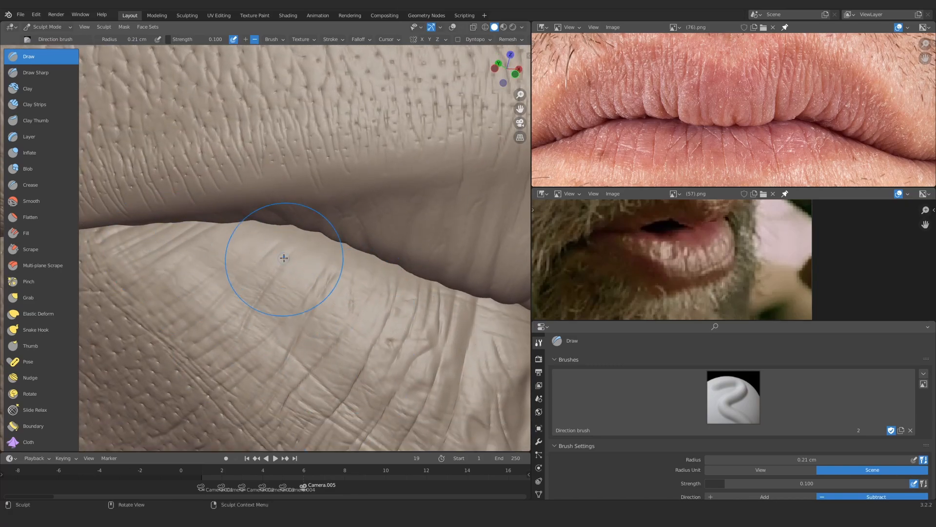
ctrl+middle_drag(284, 258, 312, 341)
mouse_move(379, 266)
middle_down()
mouse_move(339, 259)
mouse_move(358, 307)
mouse_move(350, 281)
middle_up()
key(f)
click(354, 297)
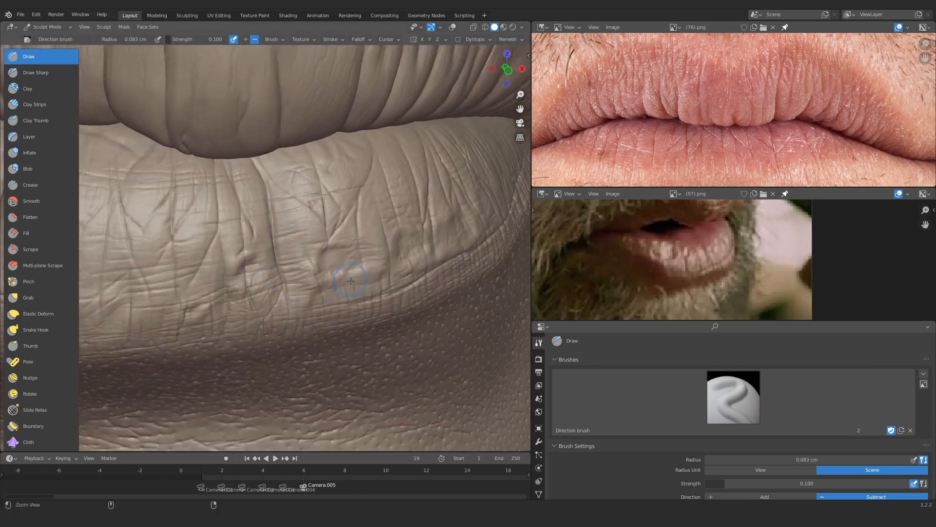
Show only the upper lip and its surrounding skin in the sculpt
mouse_move(350, 280)
ctrl+alt+mouse_down()
mouse_move(328, 303)
mouse_move(353, 295)
mouse_move(368, 247)
mouse_move(320, 261)
ctrl+alt+mouse_up()
key(alt+shift+z)
key(alt+shift+z)
key(alt+shift+z)
key(shift+h)
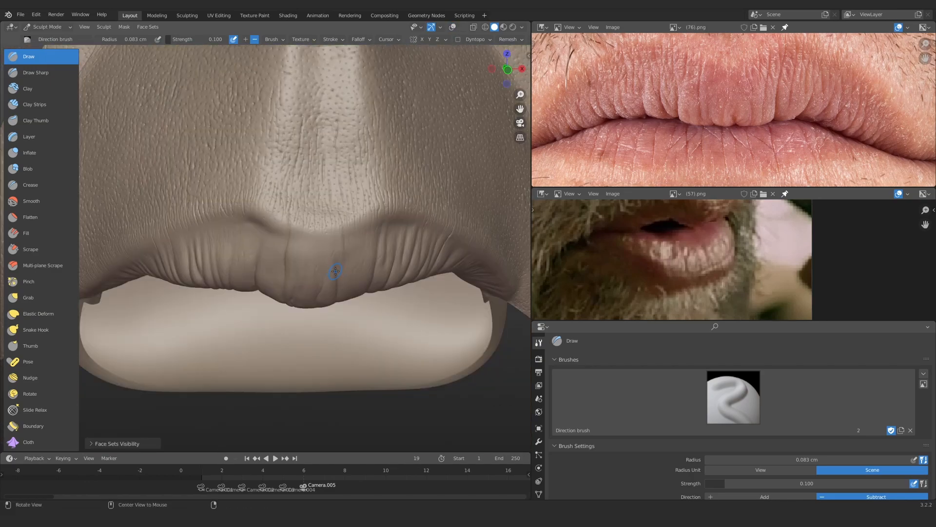
middle_drag(656, 205, 623, 236)
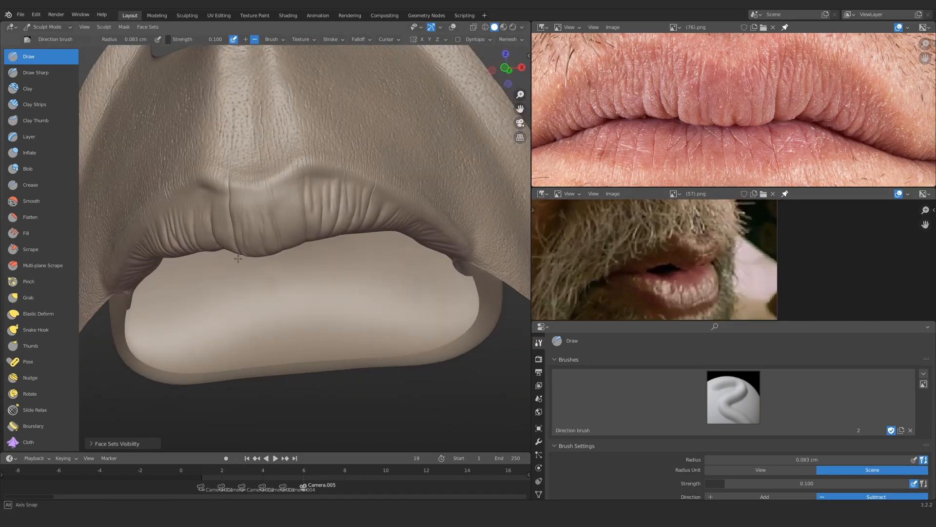
middle_drag(238, 259, 263, 254)
mouse_move(263, 254)
ctrl+middle_down()
mouse_move(299, 259)
mouse_move(234, 244)
ctrl+middle_up()
ctrl+middle_drag(722, 73, 732, 147)
middle_drag(682, 253, 684, 279)
middle_drag(195, 195, 255, 192)
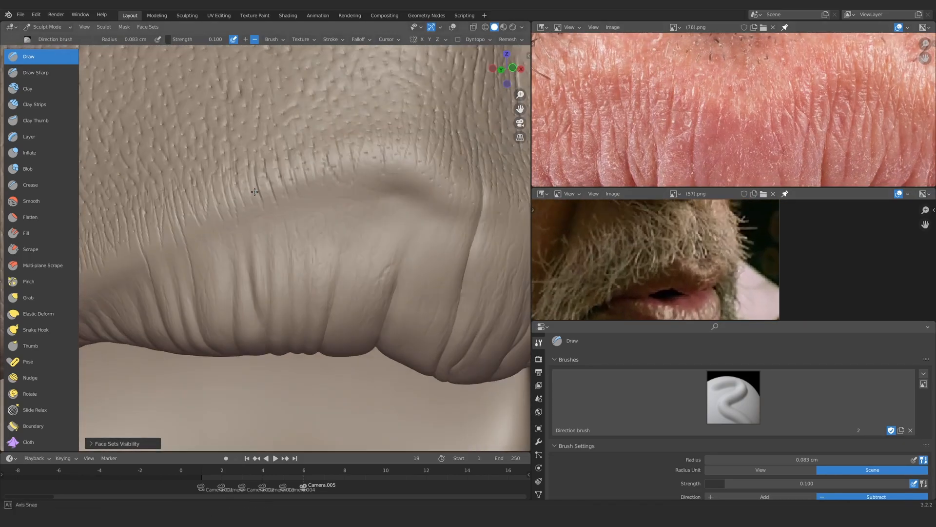
Add fine skin texture across the upper lip and toward both corners with Draw's Direction brush in subtract mode, at 0.26 cm radius
ctrl+alt+drag(284, 185, 310, 263)
key(f)
click(346, 267)
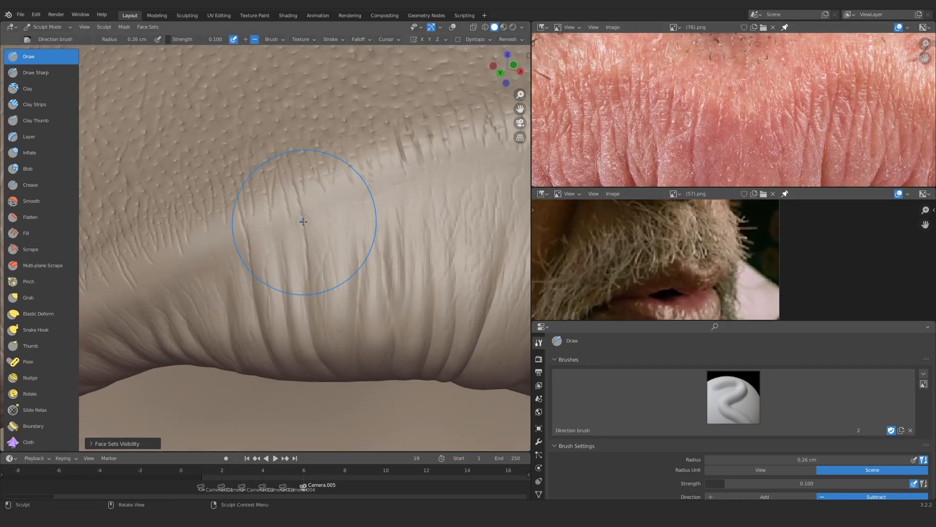
middle_drag(424, 153, 275, 283)
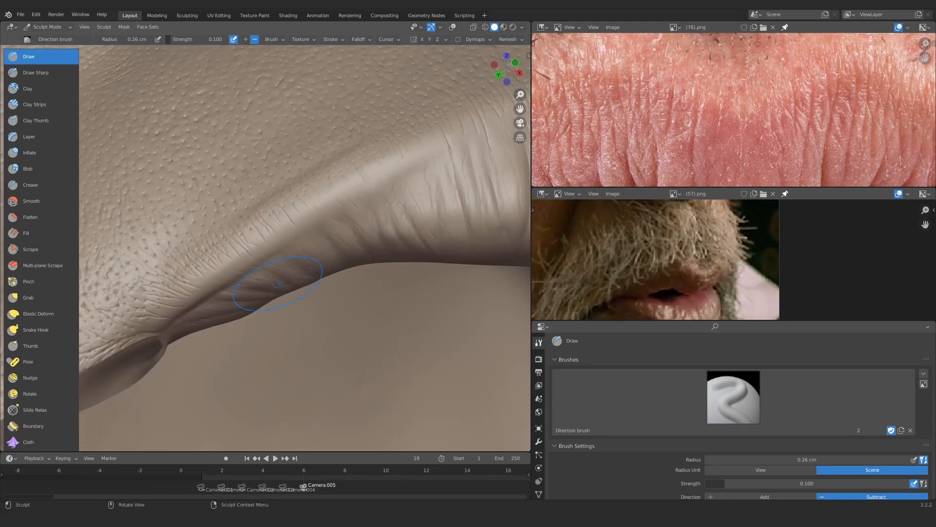
middle_drag(434, 146, 348, 88)
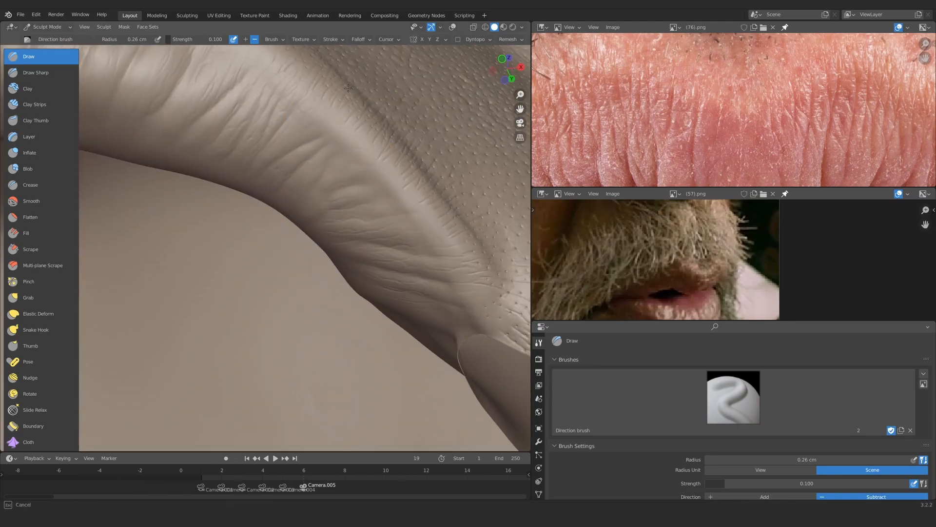
middle_drag(485, 246, 284, 256)
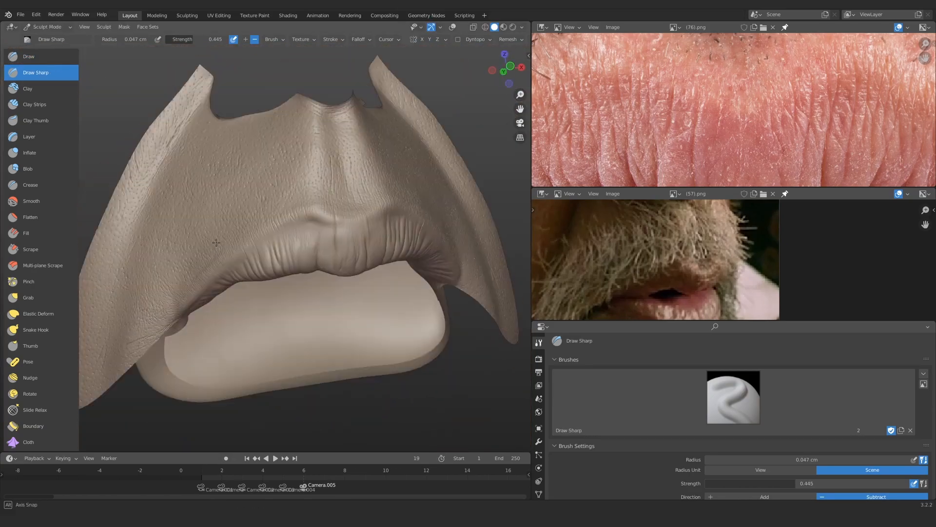
Carve fine wrinkles across the upper lip's left border with Draw Sharp at 0.018 cm radius
scroll(216, 242, up, 10)
key(f)
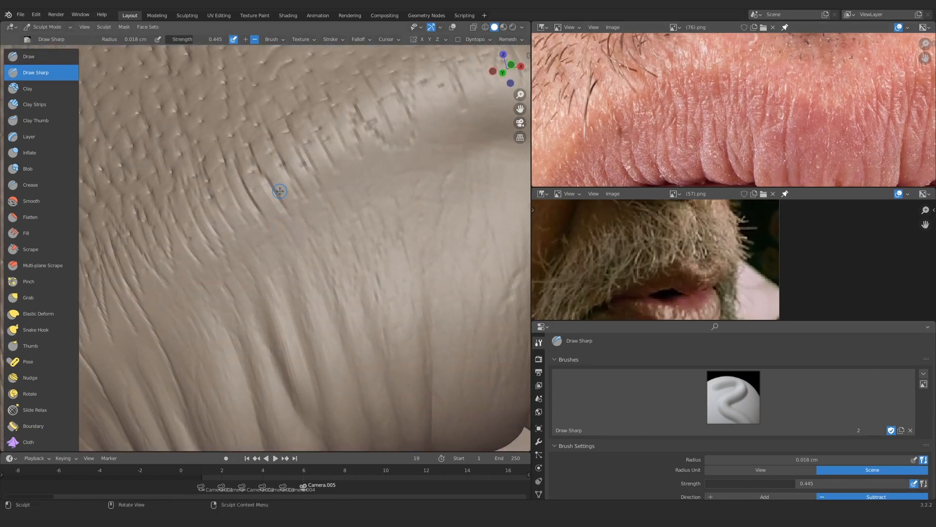
scroll(280, 191, down, 2)
scroll(707, 82, up, 2)
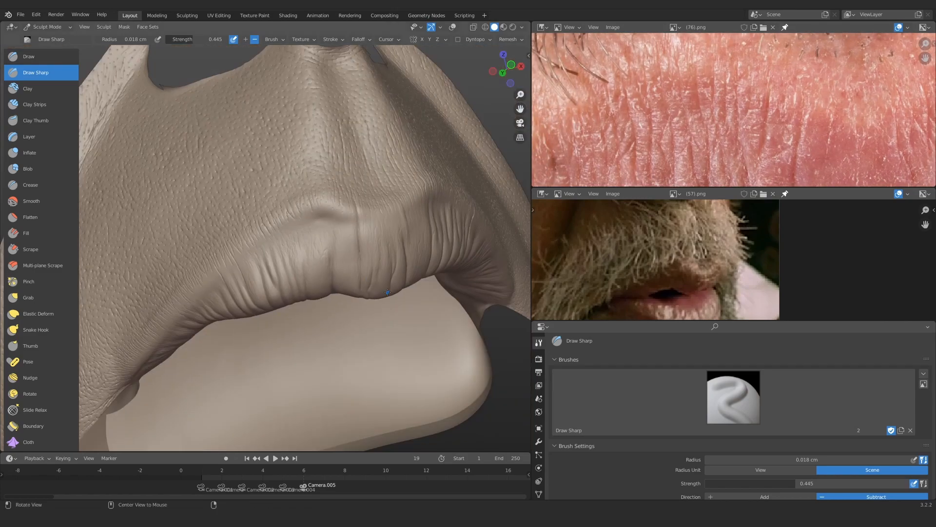
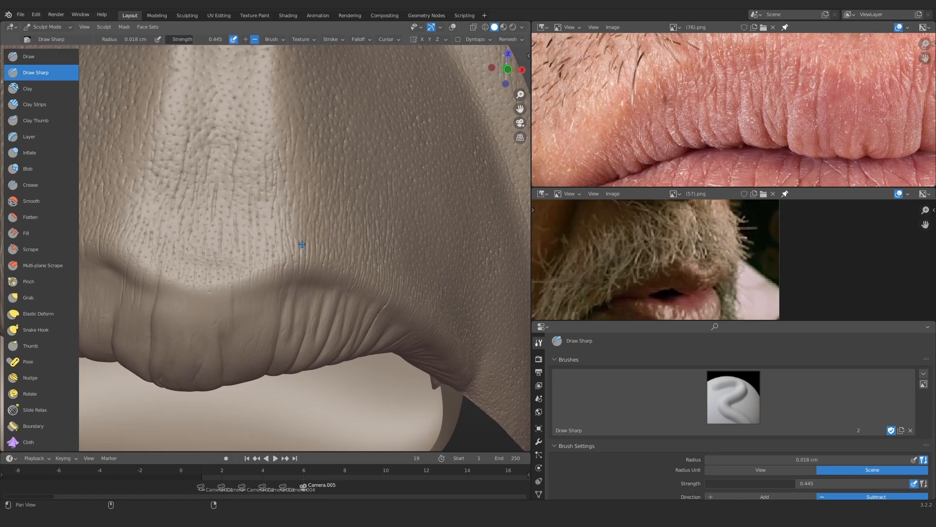
Extend thin creases from the base of the philtrum into the upper lip's centre with Draw Sharp at 0.018 cm radius
scroll(307, 234, up, 6)
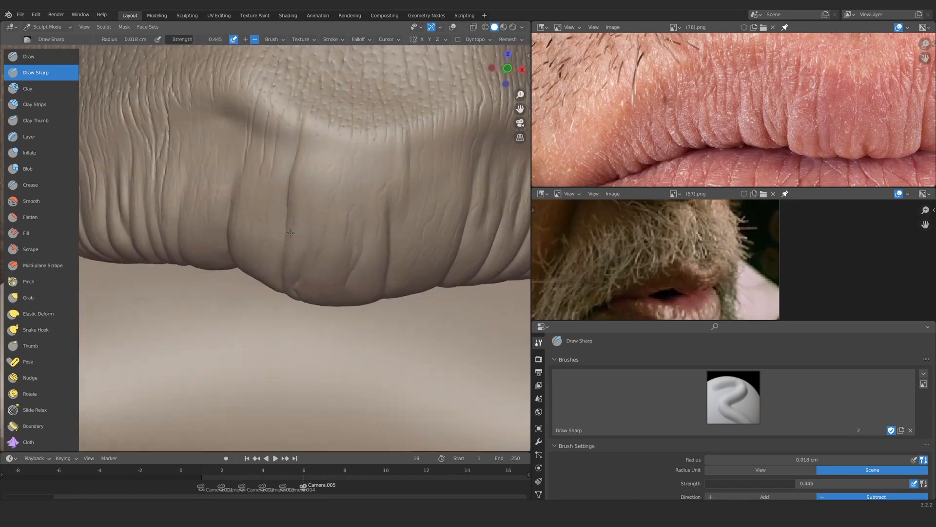
middle_drag(854, 98, 757, 119)
scroll(324, 183, down, 4)
middle_drag(331, 195, 313, 236)
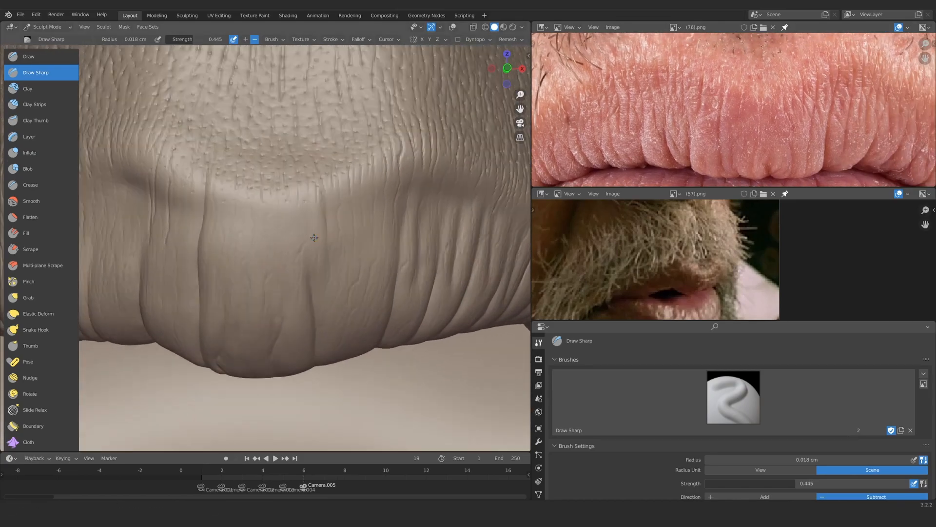
scroll(314, 217, up, 4)
mouse_move(353, 196)
shift+middle_down()
mouse_move(303, 214)
mouse_move(301, 169)
shift+middle_up()
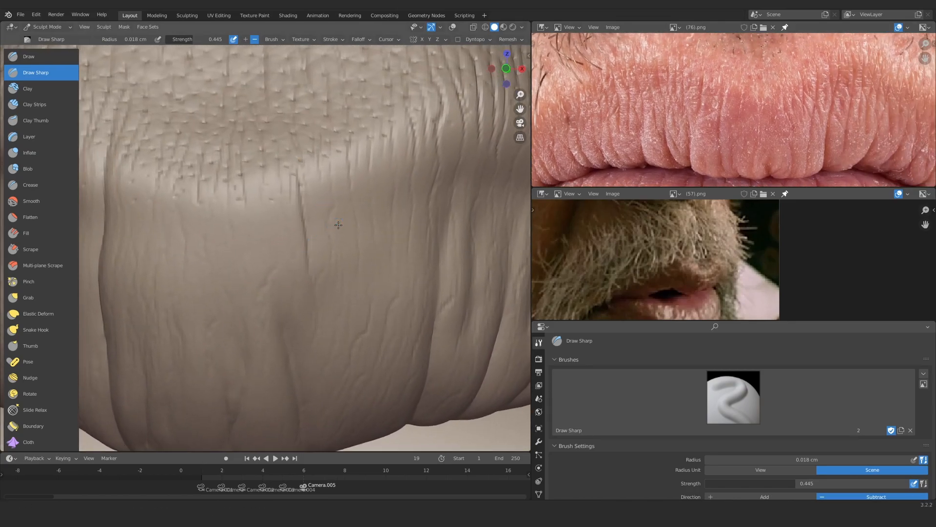
Carve thin vertical wrinkles just right of the upper lip's centre with Draw Sharp at 0.018 cm radius
shift+middle_drag(339, 225, 311, 237)
scroll(312, 229, up, 1)
drag(319, 192, 318, 266)
shift+middle_drag(315, 206, 292, 209)
middle_drag(336, 163, 316, 171)
drag(312, 172, 308, 273)
mouse_move(332, 229)
shift+middle_down()
mouse_move(320, 233)
mouse_move(308, 219)
shift+middle_up()
drag(312, 181, 312, 273)
ctrl+middle_drag(309, 225, 308, 202)
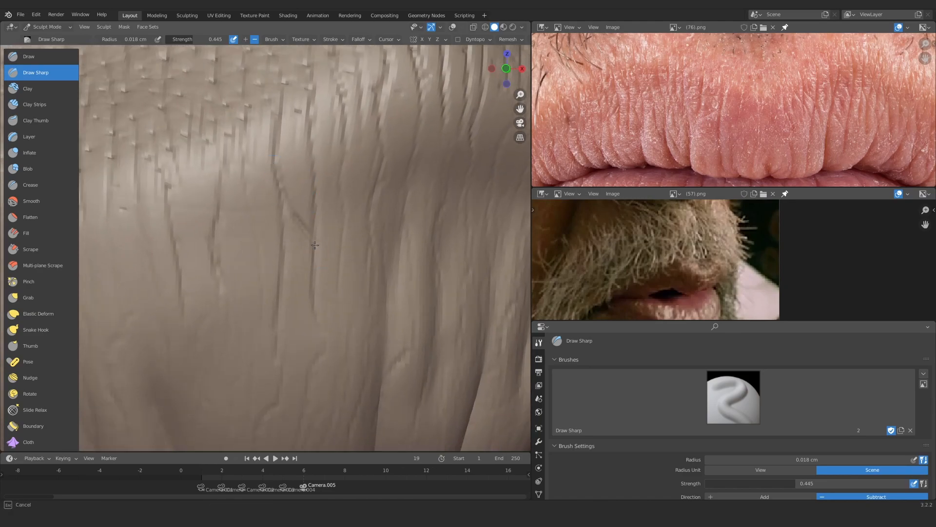
drag(315, 245, 313, 273)
Carve short, closely spaced wrinkles over the upper lip's border left of centre with Draw Sharp at 0.018 cm radius
mouse_move(337, 185)
ctrl+middle_down()
mouse_move(368, 220)
mouse_move(390, 217)
ctrl+middle_up()
middle_drag(683, 122, 759, 112)
mouse_move(346, 244)
ctrl+middle_down()
mouse_move(346, 218)
mouse_move(312, 161)
ctrl+middle_up()
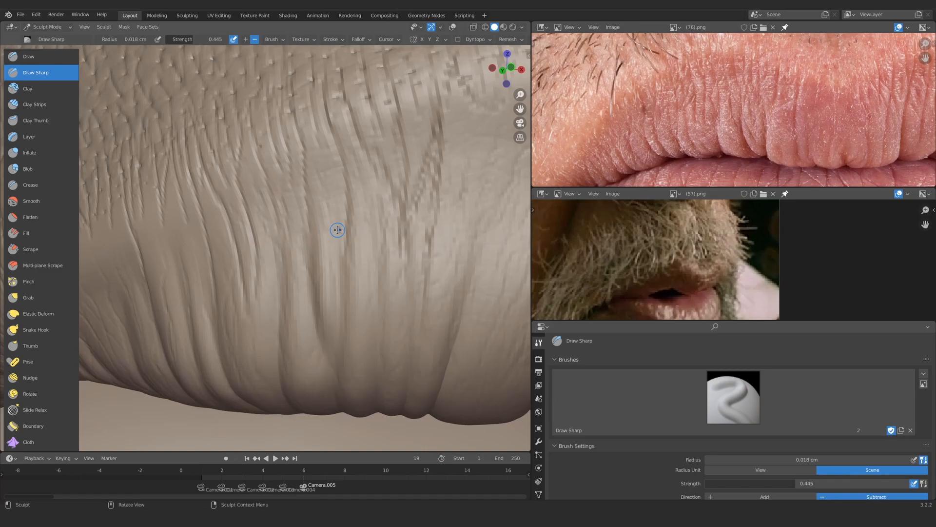
middle_drag(337, 229, 291, 163)
mouse_move(345, 260)
ctrl+alt+mouse_down()
mouse_move(295, 180)
mouse_move(273, 273)
mouse_move(230, 253)
mouse_move(254, 256)
mouse_move(302, 168)
ctrl+alt+mouse_up()
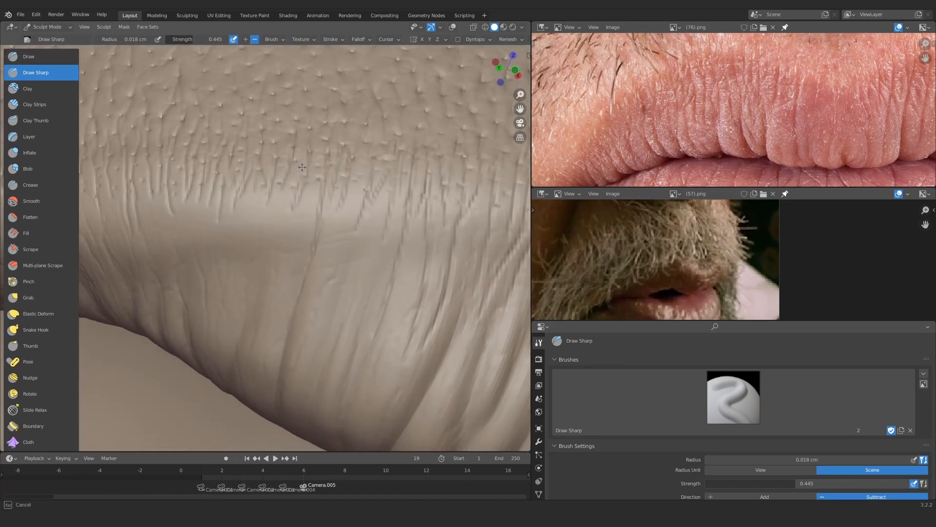
alt+drag(232, 212, 244, 210)
mouse_move(289, 159)
mouse_down()
mouse_move(259, 221)
mouse_move(295, 215)
mouse_up()
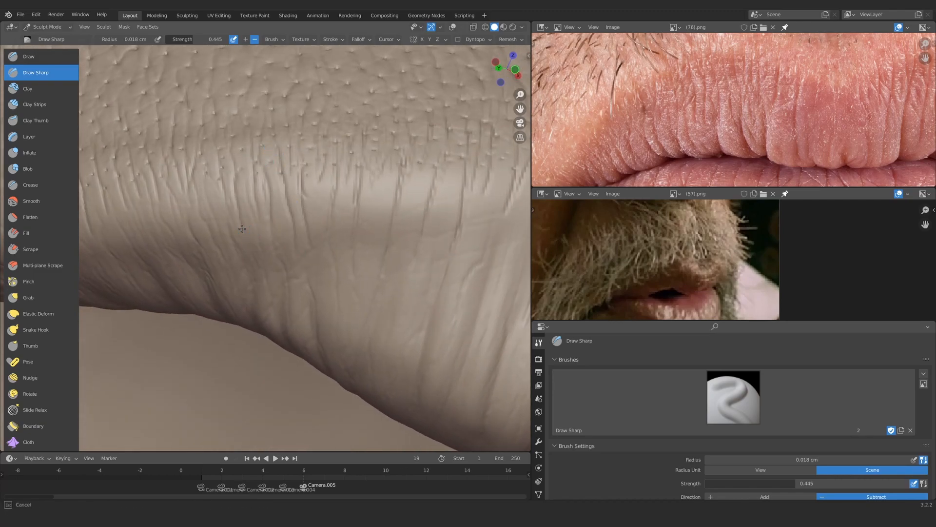
drag(199, 150, 197, 165)
mouse_move(215, 180)
ctrl+alt+mouse_down()
mouse_move(254, 293)
mouse_move(272, 215)
mouse_move(351, 171)
ctrl+alt+mouse_up()
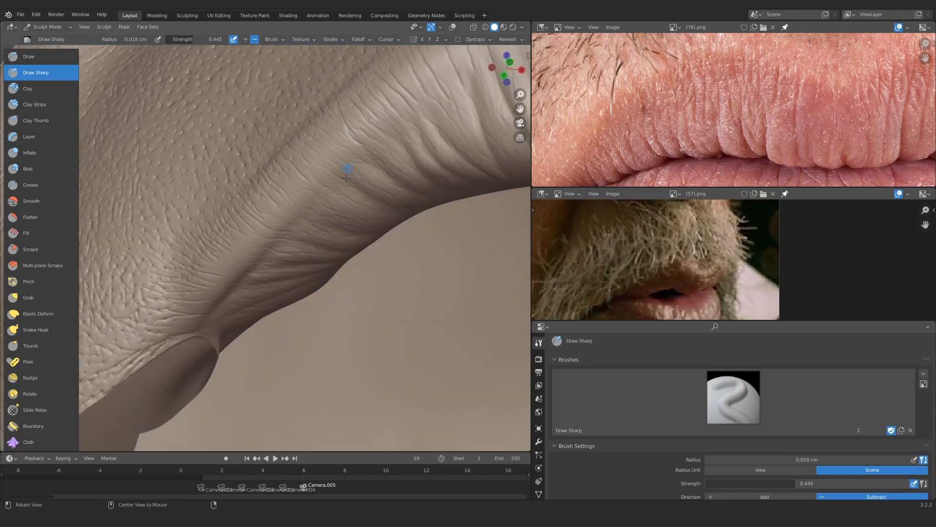
Continue the short border wrinkles toward the left corner of the mouth with Draw Sharp at 0.018 cm radius
ctrl+alt+drag(204, 361, 229, 321)
drag(277, 292, 259, 296)
mouse_move(273, 288)
alt+mouse_down()
mouse_move(288, 264)
mouse_move(259, 256)
alt+mouse_up()
mouse_move(258, 256)
alt+mouse_down()
mouse_move(271, 269)
mouse_move(319, 246)
alt+mouse_up()
alt+drag(265, 228, 246, 248)
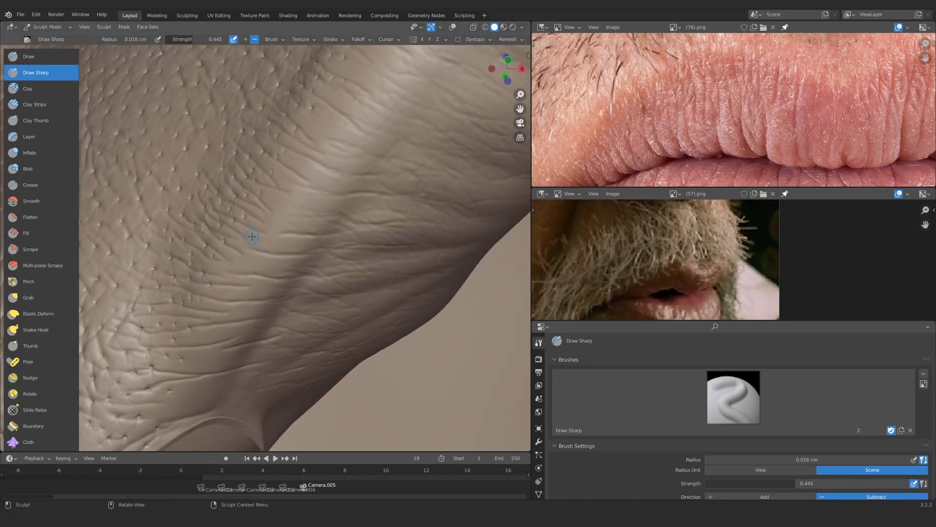
alt+shift+drag(283, 188, 253, 236)
Add finer creases between the wrinkles near the left corner of the upper lip with Draw Sharp at 0.013 cm radius
key(f)
shift+middle_drag(283, 201, 239, 265)
drag(223, 236, 229, 243)
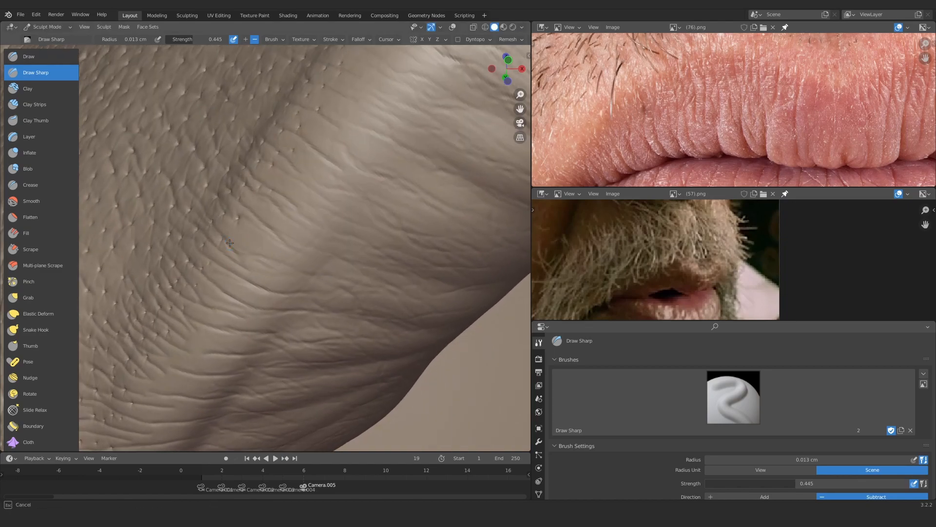
mouse_move(232, 231)
ctrl+middle_down()
mouse_move(293, 272)
mouse_move(338, 209)
mouse_move(286, 262)
mouse_move(294, 249)
mouse_move(281, 300)
ctrl+middle_up()
drag(233, 276, 238, 275)
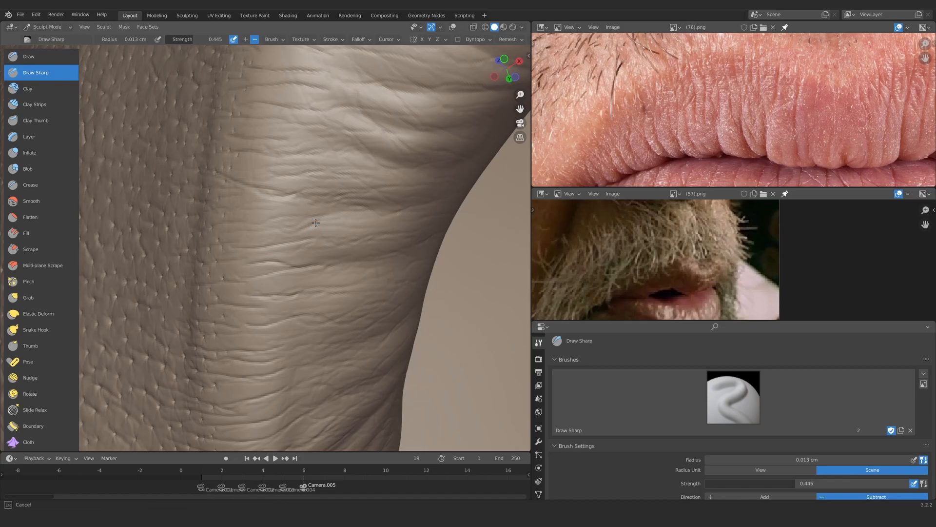
mouse_move(315, 223)
ctrl+alt+mouse_down()
mouse_move(362, 191)
mouse_move(336, 146)
ctrl+alt+mouse_up()
mouse_move(336, 147)
ctrl+alt+mouse_down()
mouse_move(257, 180)
mouse_move(348, 277)
mouse_move(287, 254)
ctrl+alt+mouse_up()
mouse_move(287, 254)
ctrl+alt+mouse_down()
mouse_move(273, 234)
mouse_move(232, 261)
mouse_move(269, 174)
ctrl+alt+mouse_up()
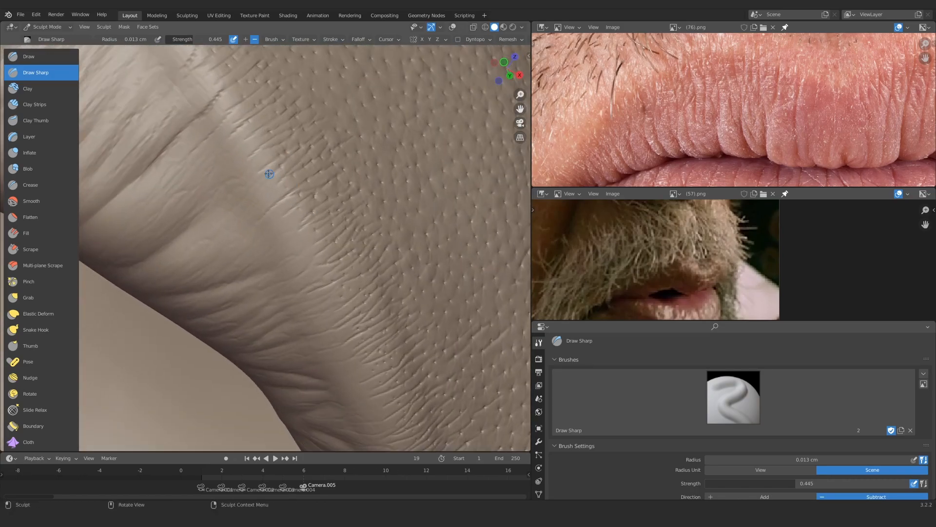
Carve border wrinkles along the right side of the upper lip with Draw Sharp, reducing the radius from 0.02 to 0.014 cm
alt+shift+drag(290, 228, 300, 195)
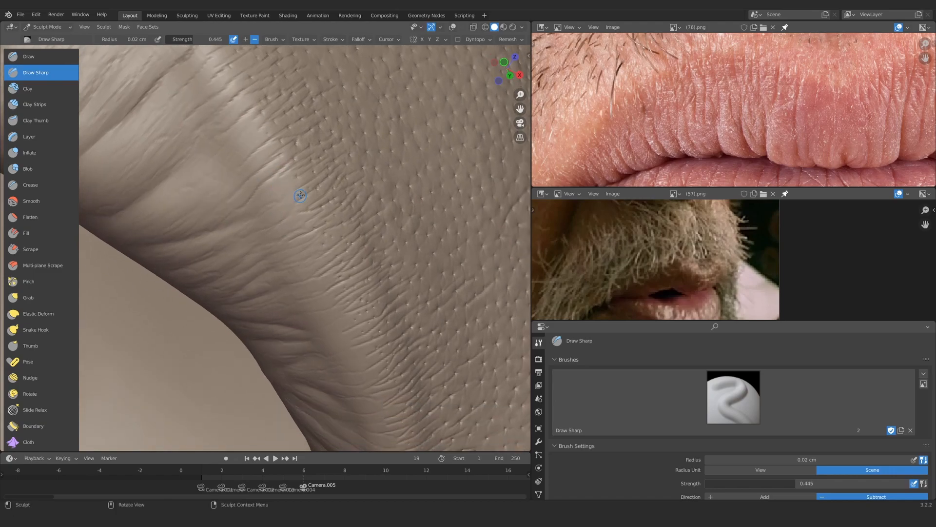
alt+shift+drag(315, 254, 311, 194)
key([)
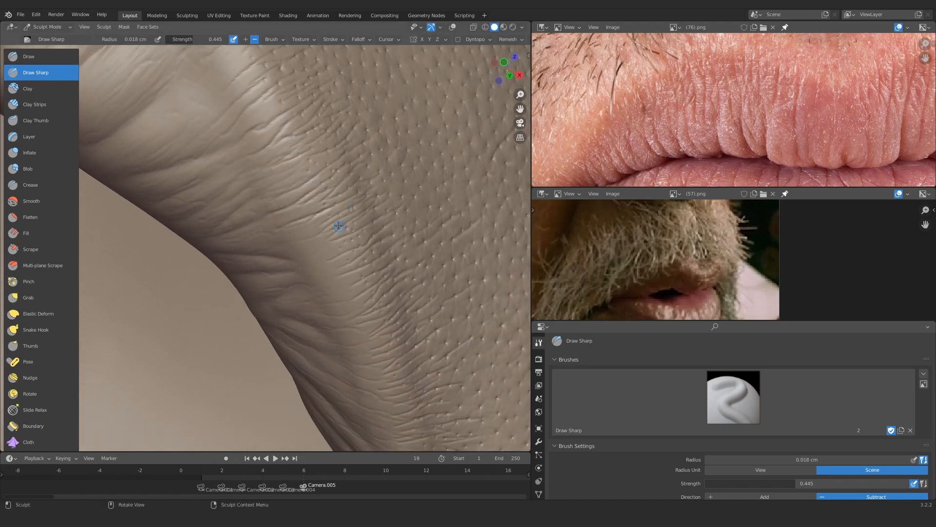
mouse_move(338, 226)
ctrl+alt+mouse_down()
mouse_move(341, 273)
mouse_move(361, 265)
mouse_move(355, 229)
mouse_move(401, 209)
ctrl+alt+mouse_up()
key([)
key([)
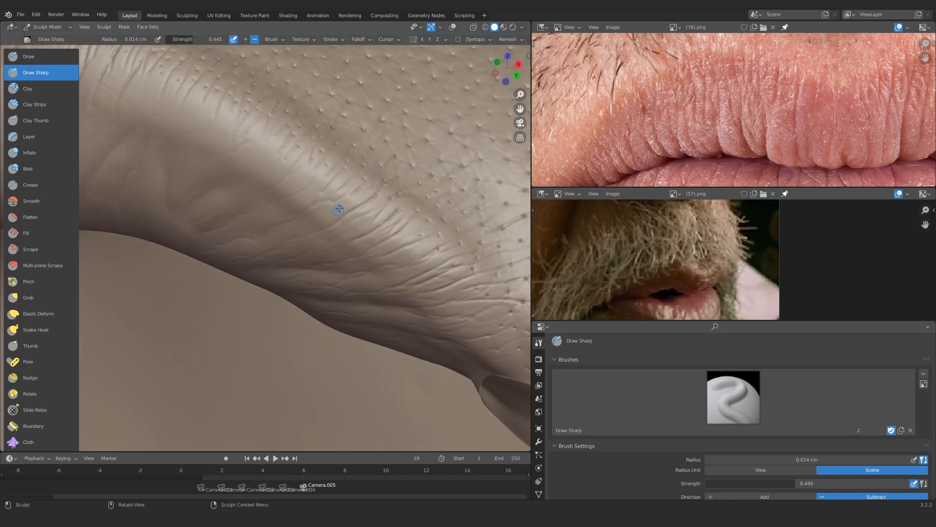
mouse_move(339, 210)
alt+mouse_down()
mouse_move(376, 201)
mouse_move(331, 190)
mouse_move(321, 147)
alt+mouse_up()
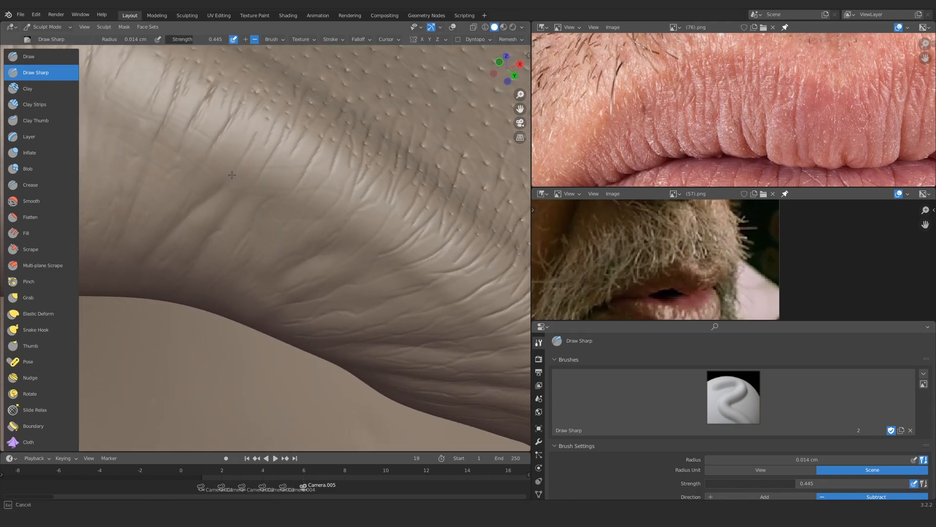
mouse_move(361, 162)
ctrl+middle_down()
mouse_move(234, 251)
mouse_move(324, 266)
mouse_move(309, 174)
ctrl+middle_up()
Carve finer vertical wrinkles over the border on the upper lip's right half with a reduced Draw Sharp radius
key([)
key([)
key([)
key([)
key([)
click(323, 247)
mouse_move(325, 244)
middle_down()
mouse_move(330, 193)
mouse_move(303, 264)
mouse_move(263, 177)
middle_up()
drag(262, 177, 263, 200)
mouse_move(266, 205)
middle_down()
mouse_move(287, 247)
mouse_move(285, 229)
middle_up()
drag(291, 158, 291, 188)
mouse_move(289, 171)
ctrl+middle_down()
mouse_move(280, 219)
mouse_move(288, 222)
ctrl+middle_up()
mouse_move(288, 222)
ctrl+middle_down()
mouse_move(258, 197)
mouse_move(302, 209)
mouse_move(311, 229)
mouse_move(231, 215)
mouse_move(255, 199)
mouse_move(310, 188)
mouse_move(323, 207)
mouse_move(259, 192)
mouse_move(280, 205)
ctrl+middle_up()
key(f)
mouse_move(649, 97)
ctrl+middle_down()
mouse_move(656, 127)
mouse_move(637, 108)
mouse_move(619, 119)
ctrl+middle_up()
mouse_move(278, 195)
ctrl+alt+mouse_down()
mouse_move(273, 225)
mouse_move(265, 186)
mouse_move(269, 283)
mouse_move(211, 273)
mouse_move(255, 289)
mouse_move(221, 281)
ctrl+alt+mouse_up()
Texture the upper lip with Draw's Direction brush at 0.23 and 0.19 cm radius, using airbrush rate 0.021 and jitter 0.3857
key(x)
key(f)
click(416, 268)
mouse_move(370, 219)
ctrl+alt+mouse_down()
mouse_move(338, 209)
mouse_move(357, 198)
mouse_move(331, 229)
ctrl+alt+mouse_up()
key(f)
alt+drag(668, 488, 668, 201)
drag(760, 436, 788, 436)
mouse_move(293, 231)
ctrl+alt+mouse_down()
mouse_move(288, 217)
mouse_move(206, 211)
ctrl+alt+mouse_up()
drag(731, 413, 725, 413)
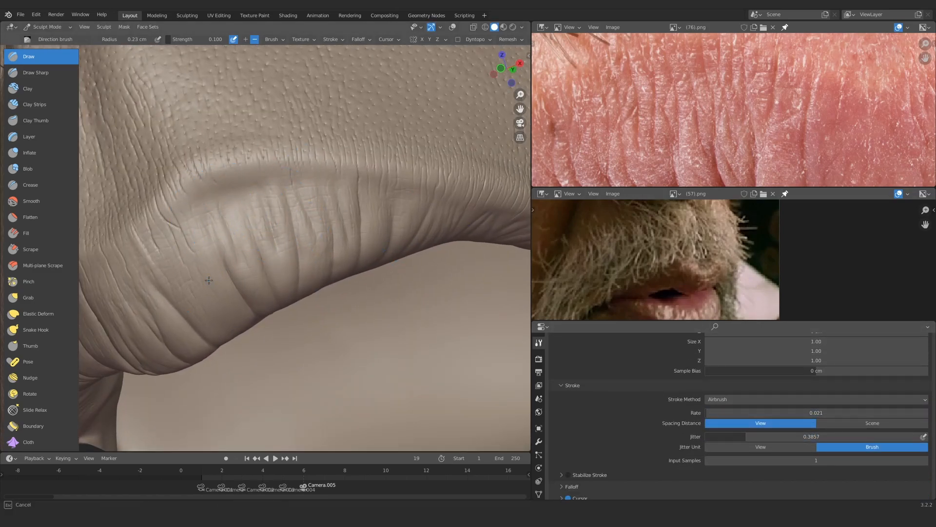
mouse_move(209, 280)
middle_down()
mouse_move(335, 210)
mouse_move(273, 195)
mouse_move(243, 166)
mouse_move(292, 142)
middle_up()
mouse_move(292, 142)
mouse_down()
mouse_move(306, 153)
mouse_move(290, 219)
mouse_move(350, 182)
mouse_move(209, 194)
mouse_move(255, 136)
mouse_move(292, 195)
mouse_move(314, 167)
mouse_move(50, 72)
mouse_up()
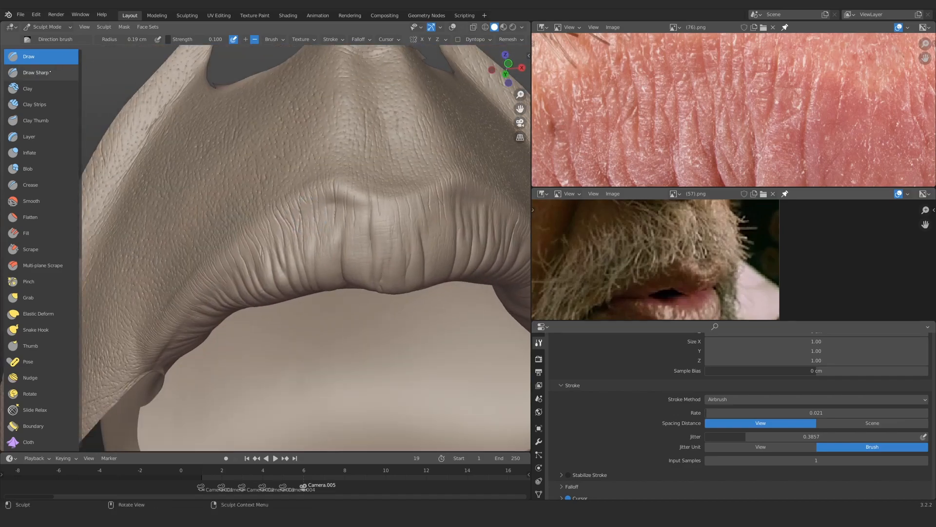
Carve wrinkles and a thin horizontal crease below the border on the upper lip's right half with Draw Sharp at 0.02 cm radius
click(50, 72)
mouse_move(283, 244)
ctrl+alt+mouse_down()
mouse_move(294, 207)
mouse_move(295, 215)
mouse_move(328, 203)
mouse_move(287, 183)
ctrl+alt+mouse_up()
mouse_move(287, 183)
mouse_down()
mouse_move(321, 195)
mouse_move(314, 202)
mouse_move(359, 167)
mouse_move(327, 281)
mouse_move(289, 210)
mouse_move(307, 244)
mouse_up()
mouse_move(307, 219)
ctrl+alt+mouse_down()
mouse_move(331, 264)
mouse_move(315, 214)
ctrl+alt+mouse_up()
alt+drag(315, 215, 273, 215)
alt+shift+drag(332, 156, 345, 230)
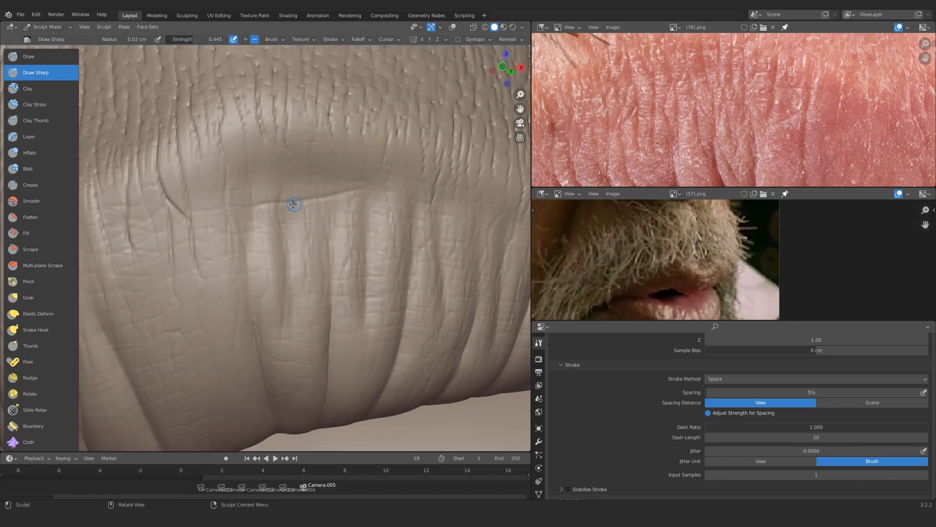
mouse_move(293, 204)
ctrl+alt+mouse_down()
mouse_move(286, 255)
mouse_move(308, 254)
ctrl+alt+mouse_up()
mouse_move(309, 253)
ctrl+alt+mouse_down()
mouse_move(296, 198)
mouse_move(215, 200)
ctrl+alt+mouse_up()
mouse_move(273, 200)
ctrl+alt+mouse_down()
mouse_move(273, 243)
mouse_move(286, 244)
ctrl+alt+mouse_up()
ctrl+alt+drag(286, 243, 287, 205)
Carve thin horizontal creases across the upper lip's centre and left half with Draw Sharp at about 0.02 cm radius
alt+shift+drag(702, 288, 649, 260)
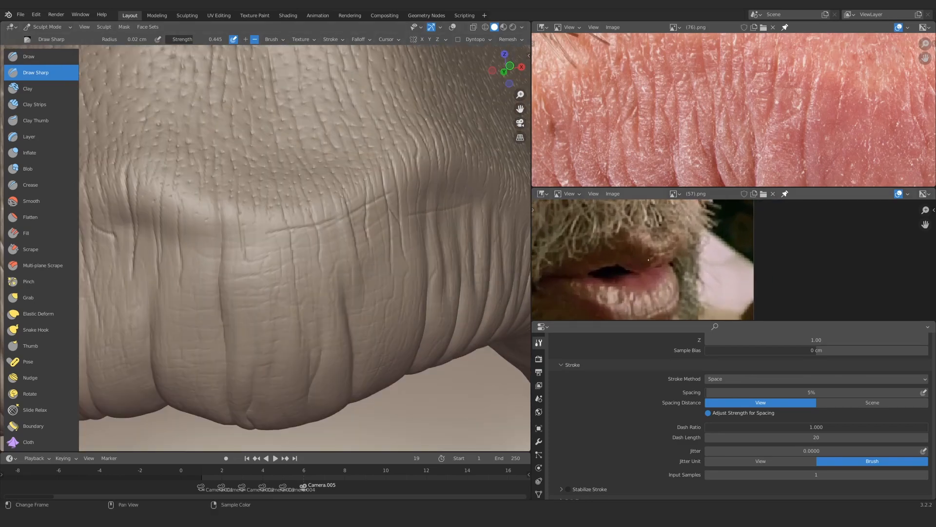
mouse_move(293, 239)
ctrl+alt+mouse_down()
mouse_move(286, 294)
mouse_move(297, 295)
ctrl+alt+mouse_up()
mouse_move(298, 294)
ctrl+alt+mouse_down()
mouse_move(305, 248)
mouse_move(221, 242)
ctrl+alt+mouse_up()
drag(390, 201, 343, 216)
ctrl+alt+drag(355, 246, 355, 235)
drag(442, 200, 395, 232)
mouse_move(271, 214)
ctrl+alt+mouse_down()
mouse_move(273, 263)
mouse_move(314, 265)
ctrl+alt+mouse_up()
mouse_move(315, 266)
ctrl+alt+mouse_down()
mouse_move(328, 230)
mouse_move(381, 209)
mouse_move(378, 198)
ctrl+alt+mouse_up()
mouse_move(323, 212)
mouse_down()
mouse_move(303, 209)
mouse_move(357, 208)
mouse_up()
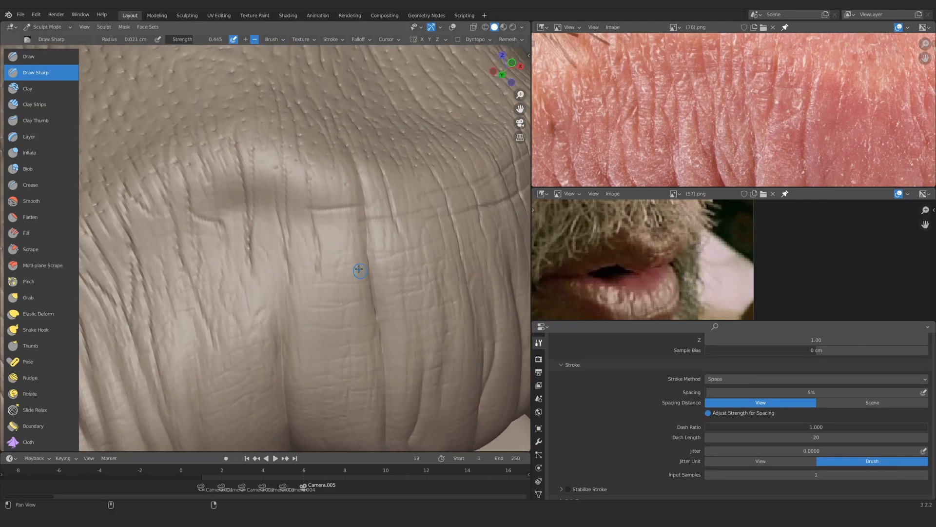
Add further fine creases around the upper lip's centre with Draw Sharp, following the lip reference photo
alt+shift+drag(358, 268, 351, 187)
ctrl+alt+drag(351, 188, 352, 176)
key(f)
click(466, 208)
ctrl+alt+drag(829, 146, 846, 174)
alt+shift+drag(846, 175, 789, 135)
mouse_move(295, 299)
mouse_down()
mouse_move(273, 235)
mouse_move(292, 298)
mouse_move(297, 258)
mouse_move(312, 258)
mouse_up()
ctrl+alt+drag(312, 258, 312, 210)
Deepen the long vertical crease right of the upper lip's centre with Draw Sharp at 0.039 cm radius
key(f)
drag(284, 124, 309, 170)
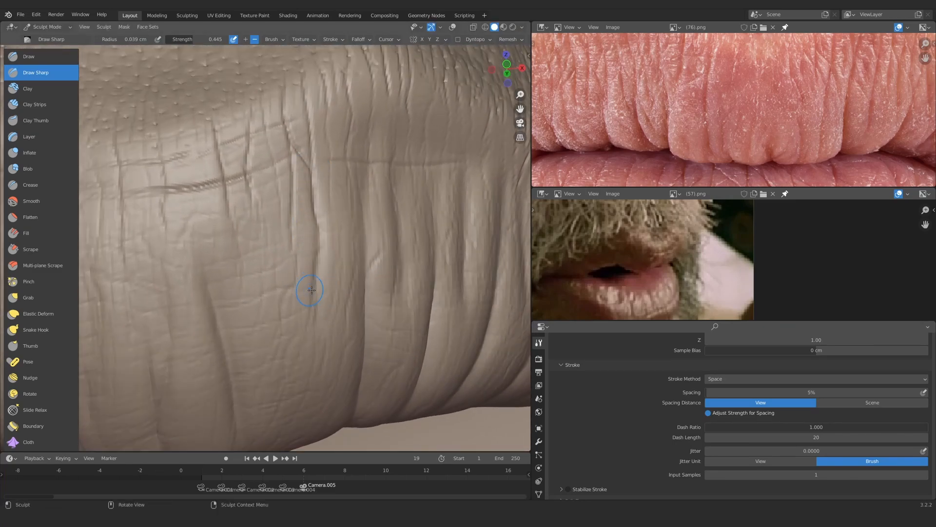
drag(348, 337, 350, 343)
mouse_move(317, 264)
ctrl+middle_down()
mouse_move(314, 317)
mouse_move(305, 254)
ctrl+middle_up()
middle_drag(305, 254, 299, 244)
Carve diagonal creases branching down from the vertical wrinkle right of the upper lip's centre with Draw Sharp
key(f)
click(300, 241)
shift+middle_drag(307, 209, 291, 177)
mouse_move(286, 210)
ctrl+middle_down()
mouse_move(278, 255)
mouse_move(263, 210)
mouse_move(355, 210)
mouse_move(297, 263)
ctrl+middle_up()
key(f)
click(246, 244)
mouse_move(298, 264)
ctrl+middle_down()
mouse_move(291, 230)
mouse_move(340, 184)
ctrl+middle_up()
key(f)
click(278, 234)
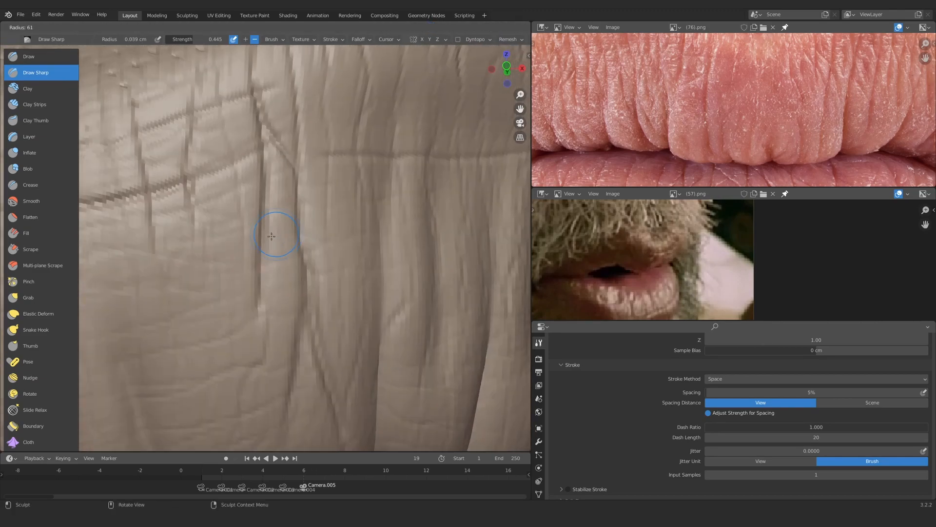
Puff up the skin strip between the vertical creases right of the upper lip's centre with Inflate at 0.07 cm radius
mouse_move(270, 212)
shift+middle_down()
mouse_move(333, 210)
mouse_move(334, 253)
shift+middle_up()
key(i)
drag(304, 206, 302, 217)
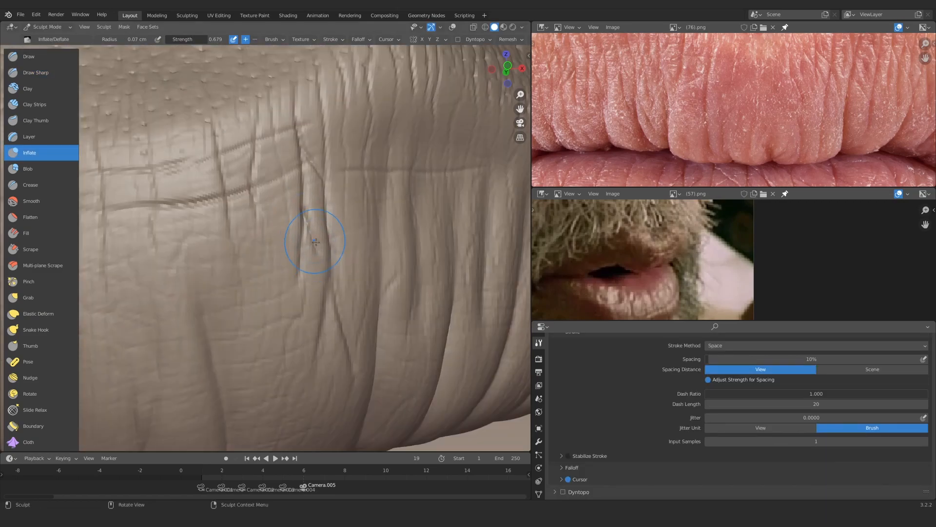
ctrl+middle_drag(316, 242, 299, 242)
key(shift+s)
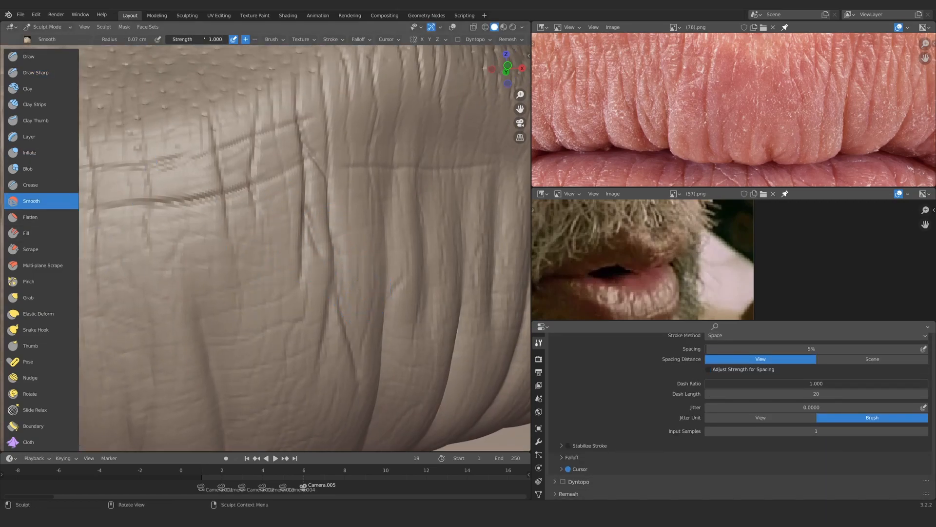
Carve short vertical creases below the upper border of the upper lip's centre with Draw Sharp at about 0.04 cm radius
click(48, 75)
mouse_move(319, 195)
ctrl+middle_down()
mouse_move(323, 217)
mouse_move(297, 219)
mouse_move(295, 232)
ctrl+middle_up()
drag(278, 168, 280, 153)
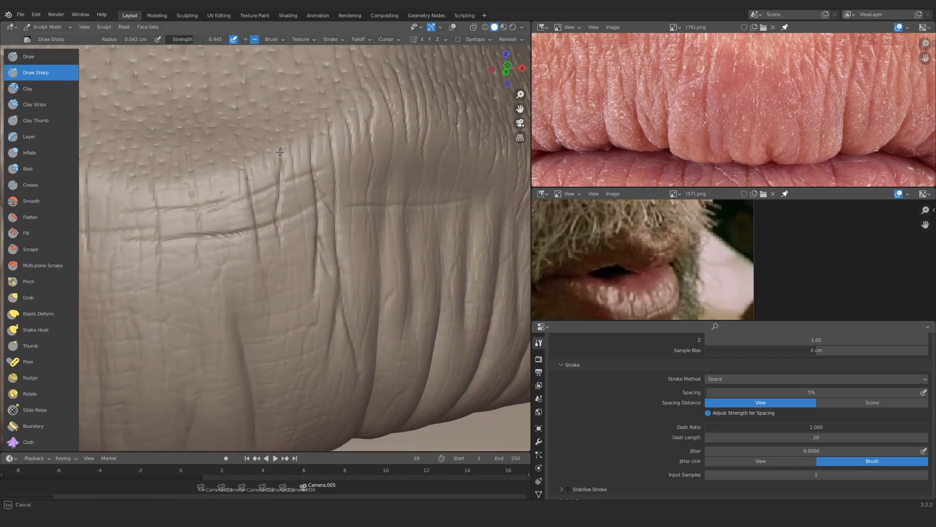
mouse_move(251, 288)
ctrl+middle_down()
mouse_move(273, 151)
mouse_move(334, 159)
mouse_move(272, 279)
mouse_move(273, 190)
mouse_move(273, 215)
ctrl+middle_up()
key(f)
click(248, 215)
drag(259, 183, 255, 148)
mouse_move(263, 161)
ctrl+middle_down()
mouse_move(291, 242)
mouse_move(258, 246)
mouse_move(343, 188)
ctrl+middle_up()
key(f)
click(346, 192)
drag(238, 220, 244, 234)
ctrl+middle_drag(244, 234, 253, 303)
Carve short branching creases between the folds right of the upper lip's centre with Draw Sharp at 0.024 cm radius, following the lip reference
middle_drag(760, 83, 673, 151)
mouse_move(244, 244)
middle_down()
mouse_move(265, 240)
mouse_move(312, 205)
mouse_move(273, 273)
middle_up()
ctrl+middle_drag(273, 293, 265, 257)
key(f)
click(274, 259)
ctrl+middle_drag(230, 320, 232, 300)
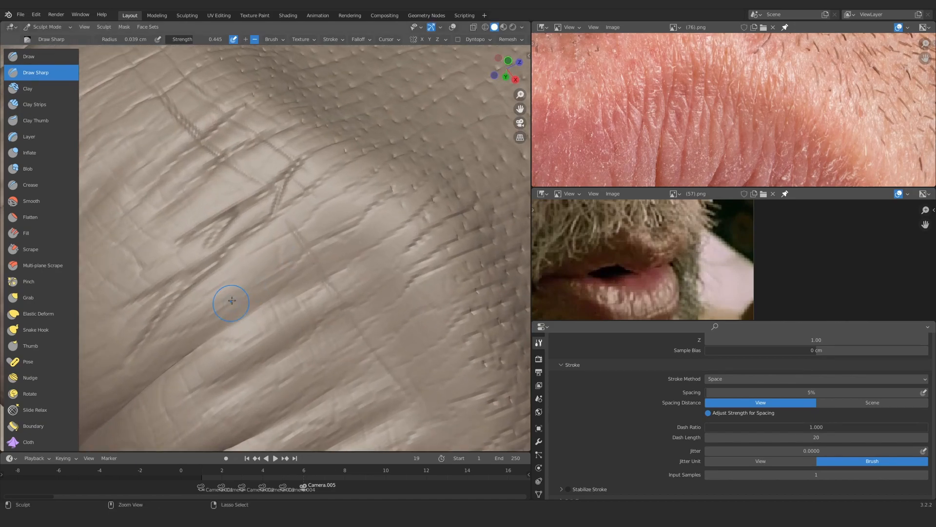
key(f)
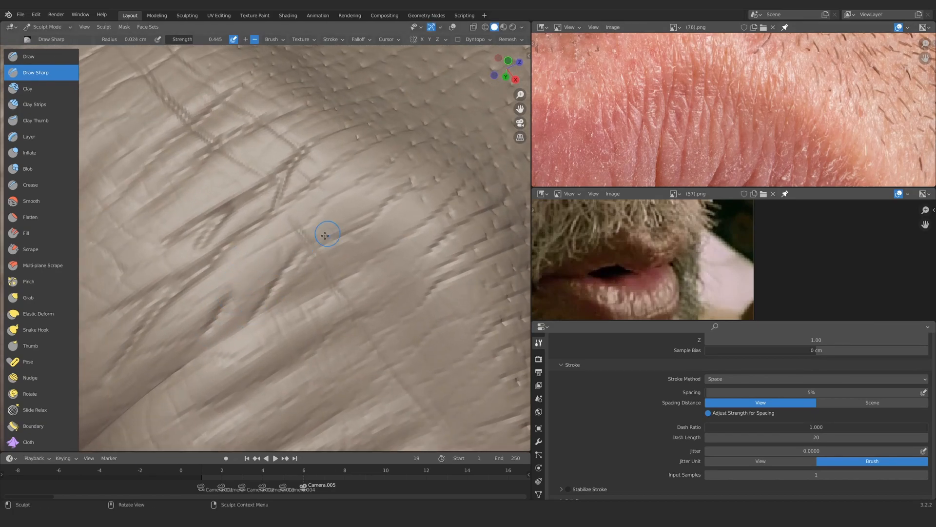
Carve thin creases across the upper ends of the folds right of centre with Draw Sharp at 0.015 cm radius
ctrl+middle_drag(207, 269, 220, 341)
mouse_move(219, 341)
middle_down()
mouse_move(263, 353)
mouse_move(282, 200)
mouse_move(293, 263)
middle_up()
key(f)
click(280, 192)
shift+middle_drag(280, 193, 271, 259)
drag(274, 170, 259, 161)
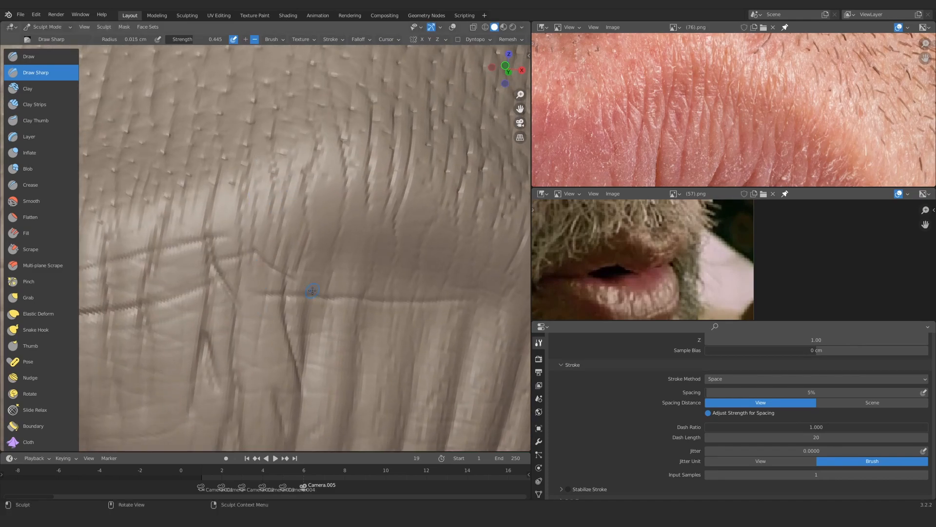
Carve broader creases into the lower part of the upper lip's central lobe with Draw Sharp at 0.065 cm radius
mouse_move(312, 291)
ctrl+middle_down()
mouse_move(220, 376)
mouse_move(273, 341)
ctrl+middle_up()
mouse_move(273, 341)
ctrl+middle_down()
mouse_move(349, 207)
mouse_move(371, 234)
ctrl+middle_up()
middle_drag(634, 170, 682, 39)
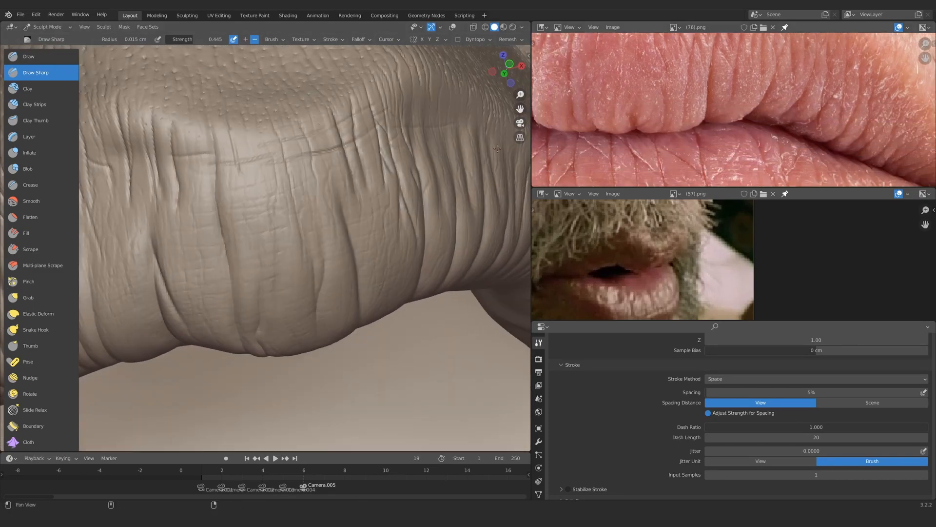
middle_drag(312, 292, 273, 215)
ctrl+middle_drag(273, 273, 277, 238)
key(f)
click(269, 261)
drag(270, 261, 286, 244)
mouse_move(273, 244)
middle_down()
mouse_move(244, 230)
mouse_move(216, 308)
mouse_move(268, 276)
middle_up()
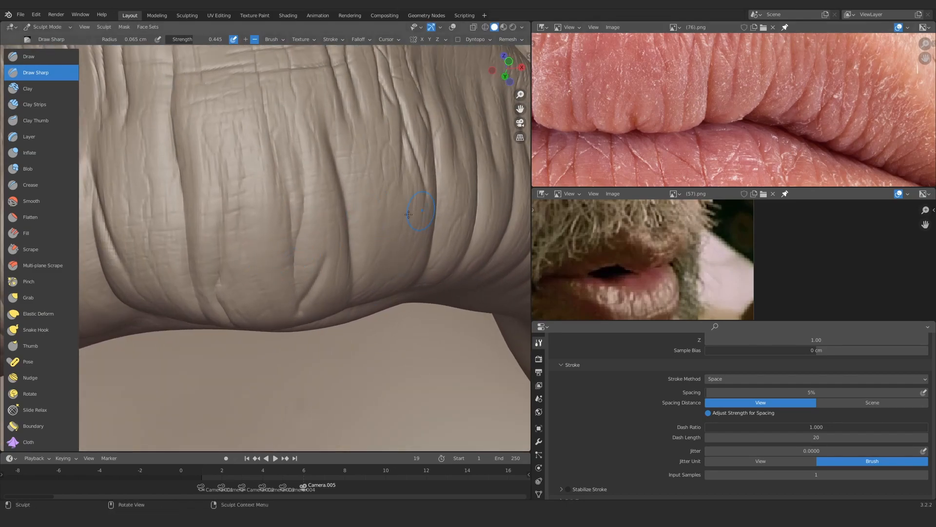
Carve short branching creases near the lower edge of the central lobe with Draw Sharp at 0.038 cm radius
mouse_move(257, 201)
middle_down()
mouse_move(253, 246)
mouse_move(306, 314)
middle_up()
mouse_move(308, 281)
middle_down()
mouse_move(351, 274)
mouse_move(244, 291)
mouse_move(321, 282)
mouse_move(315, 214)
mouse_move(321, 307)
mouse_move(268, 317)
mouse_move(256, 303)
mouse_move(273, 234)
mouse_move(303, 251)
mouse_move(276, 288)
middle_up()
key(f)
click(255, 303)
key(f)
click(274, 273)
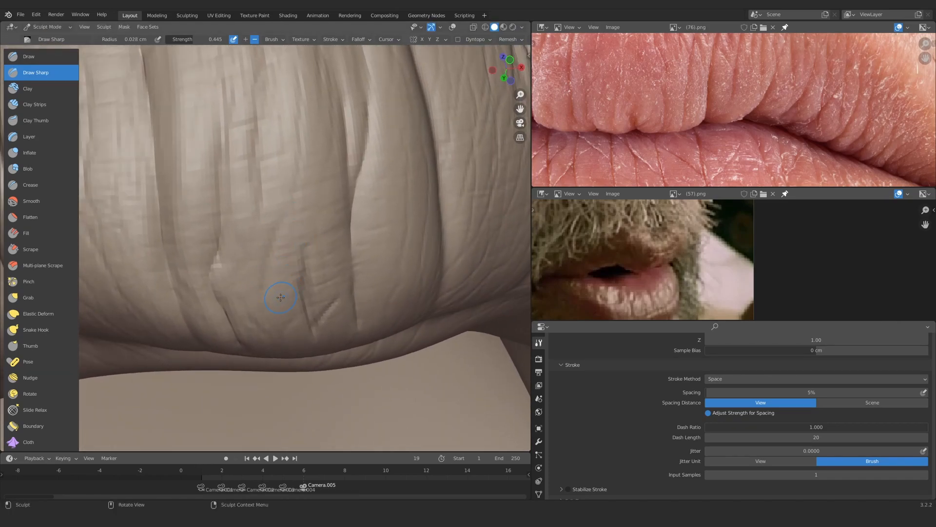
drag(321, 208, 334, 205)
Add parallel diagonal creases on the lower central lobe with Draw Sharp at 0.025 cm radius
mouse_move(292, 273)
ctrl+alt+mouse_down()
mouse_move(240, 383)
mouse_move(281, 194)
mouse_move(270, 307)
ctrl+alt+mouse_up()
alt+drag(269, 307, 264, 222)
key(f)
click(263, 222)
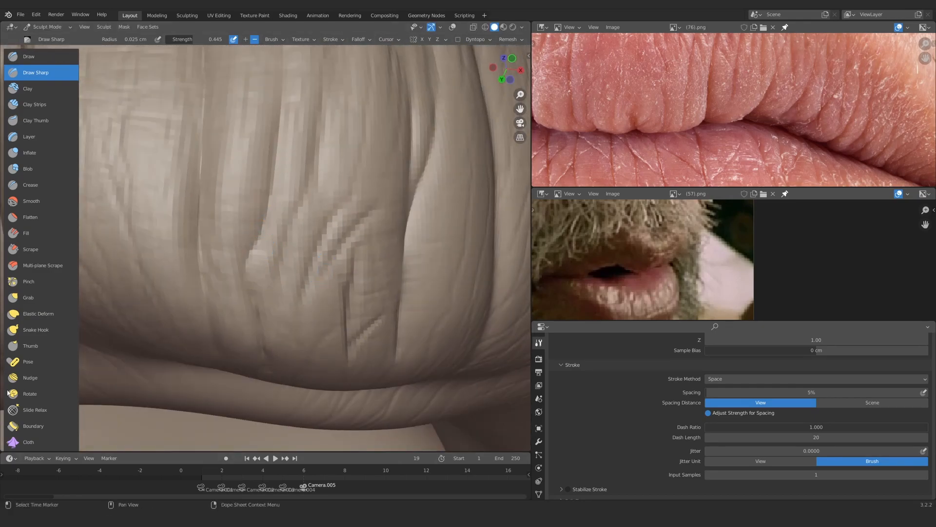
Puff up the skin between the diagonal creases on the lower central lobe with Inflate
mouse_move(249, 273)
ctrl+alt+mouse_down()
mouse_move(254, 371)
mouse_move(277, 342)
mouse_move(280, 218)
mouse_move(267, 225)
mouse_move(270, 288)
mouse_move(281, 239)
mouse_move(253, 230)
mouse_move(258, 293)
ctrl+alt+mouse_up()
key(f)
click(239, 258)
key(i)
alt+drag(259, 293, 267, 194)
key(d)
Carve a thin vertical crease left of the central lobe's middle with Draw Sharp at 0.022 cm radius, checking the full lip reference
mouse_move(294, 247)
ctrl+alt+mouse_down()
mouse_move(290, 219)
mouse_move(288, 274)
ctrl+alt+mouse_up()
alt+shift+drag(276, 195, 282, 270)
ctrl+alt+drag(281, 235, 292, 278)
ctrl+alt+drag(722, 107, 717, 141)
ctrl+alt+drag(341, 253, 361, 195)
Carve curved creases linking the vertical folds on the left side of the central lobe with Draw Sharp at 0.022–0.028 cm radius
alt+drag(361, 186, 378, 182)
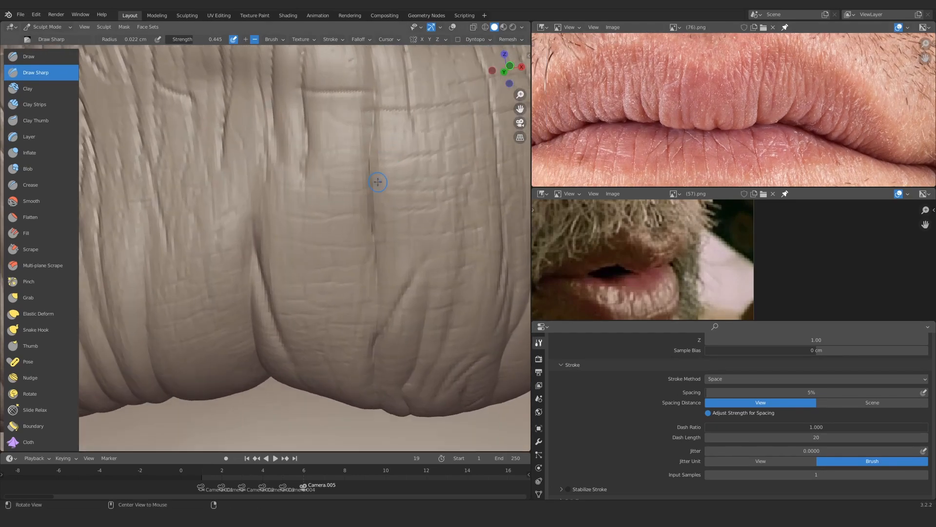
mouse_move(268, 190)
ctrl+alt+mouse_down()
mouse_move(292, 244)
mouse_move(269, 204)
mouse_move(298, 187)
mouse_move(337, 219)
mouse_move(261, 286)
ctrl+alt+mouse_up()
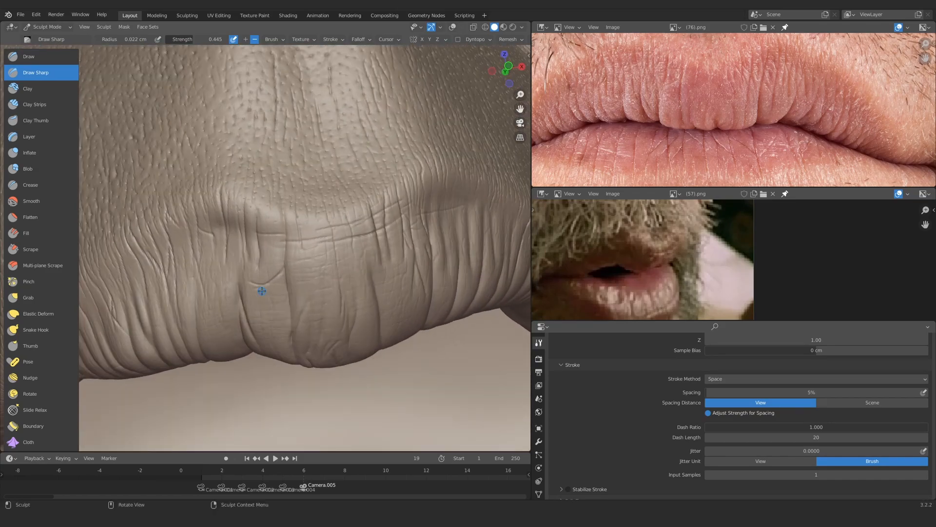
alt+drag(347, 193, 336, 186)
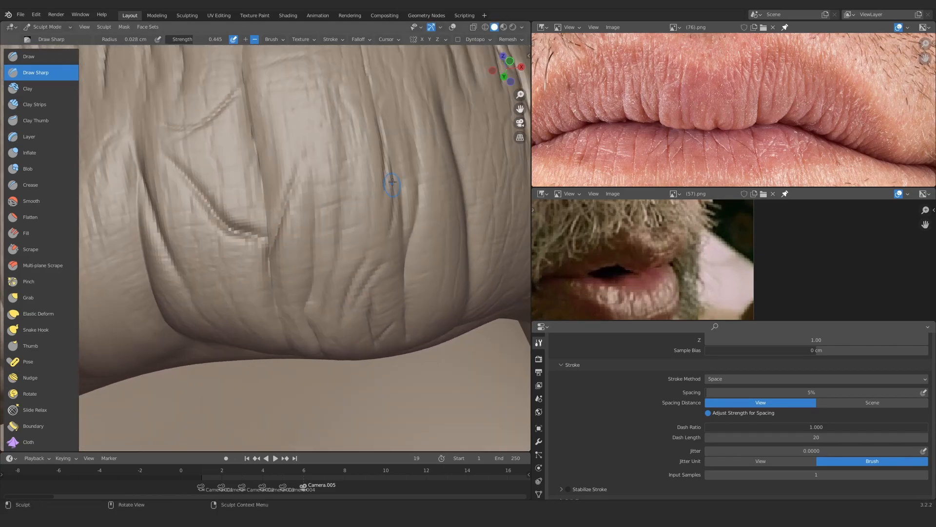
Show the hidden lower lip and carve a crease along the upper lip's lower edge right of centre with Draw Sharp at 0.053 cm radius
mouse_move(392, 182)
ctrl+alt+mouse_down()
mouse_move(328, 291)
mouse_move(331, 234)
mouse_move(289, 263)
mouse_move(312, 219)
ctrl+alt+mouse_up()
key(f)
click(377, 254)
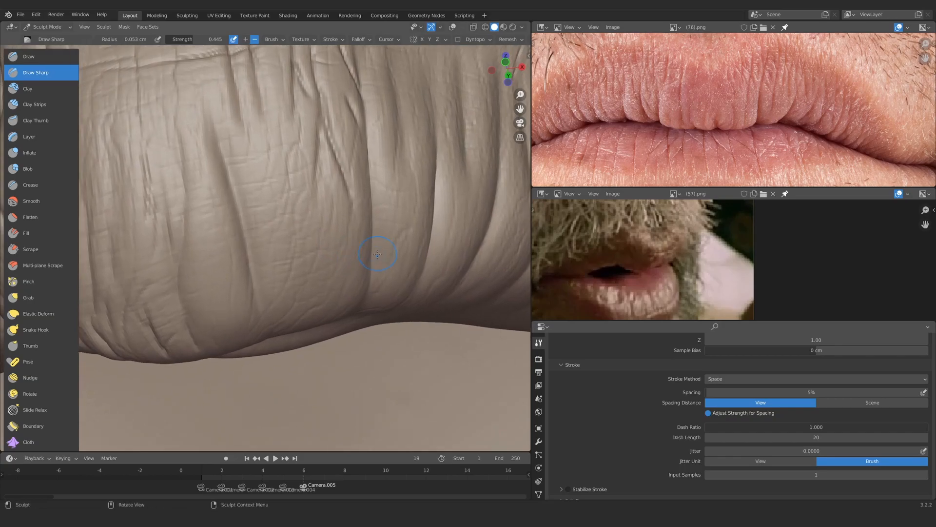
ctrl+alt+drag(325, 309, 317, 358)
mouse_move(324, 215)
alt+mouse_down()
mouse_move(328, 249)
mouse_move(290, 276)
mouse_move(269, 260)
alt+mouse_up()
key(alt+h)
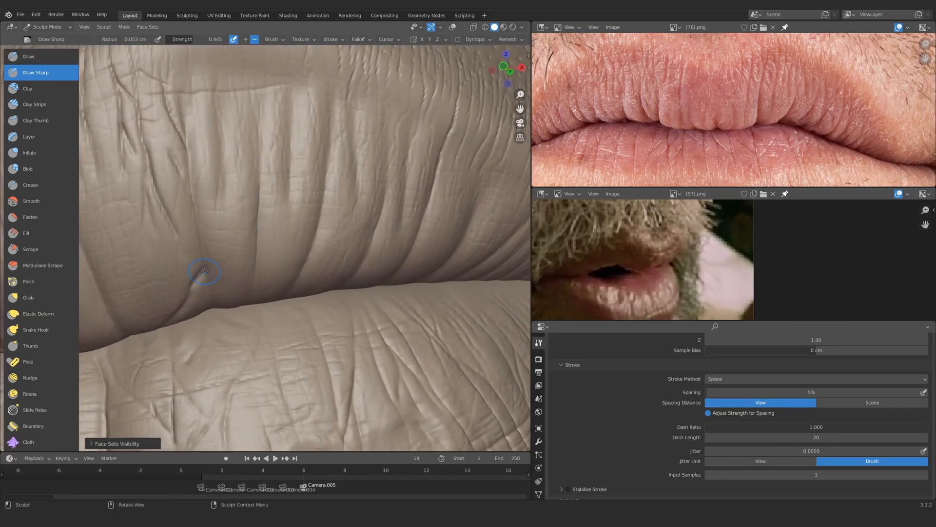
ctrl+alt+drag(411, 263, 385, 307)
mouse_move(312, 239)
alt+mouse_down()
mouse_move(349, 235)
mouse_move(317, 200)
alt+mouse_up()
ctrl+alt+drag(272, 260, 278, 312)
ctrl+alt+drag(317, 234, 337, 203)
Hide the lower lip again and carve more creases into the folds right of centre with Draw Sharp at 0.037 cm radius
key(h)
ctrl+alt+drag(395, 214, 384, 192)
alt+shift+drag(384, 191, 352, 200)
drag(232, 148, 253, 205)
ctrl+alt+drag(327, 304, 319, 275)
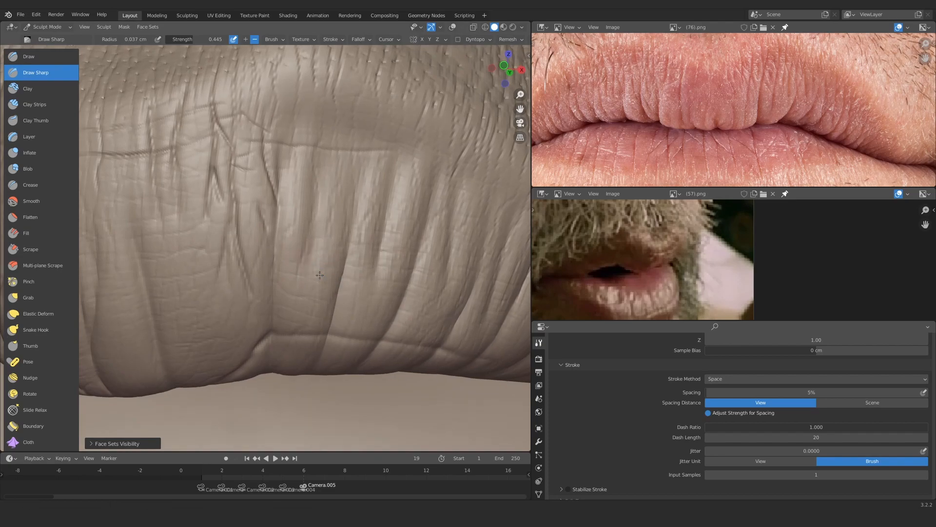
Carve diagonal creases across the lower ends of the folds right of centre with Draw Sharp at about 0.02 cm radius
alt+drag(314, 308, 313, 301)
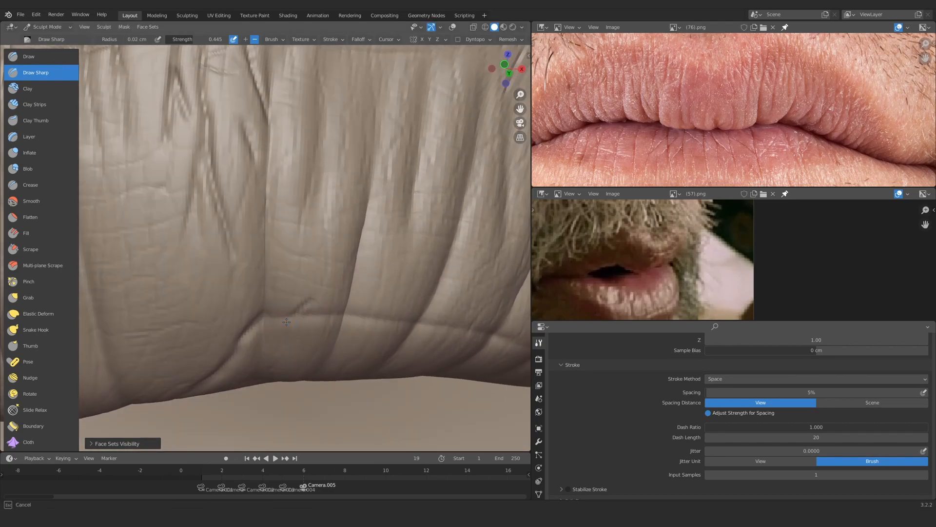
mouse_move(333, 259)
alt+mouse_down()
mouse_move(320, 302)
mouse_move(311, 287)
alt+mouse_up()
click(32, 105)
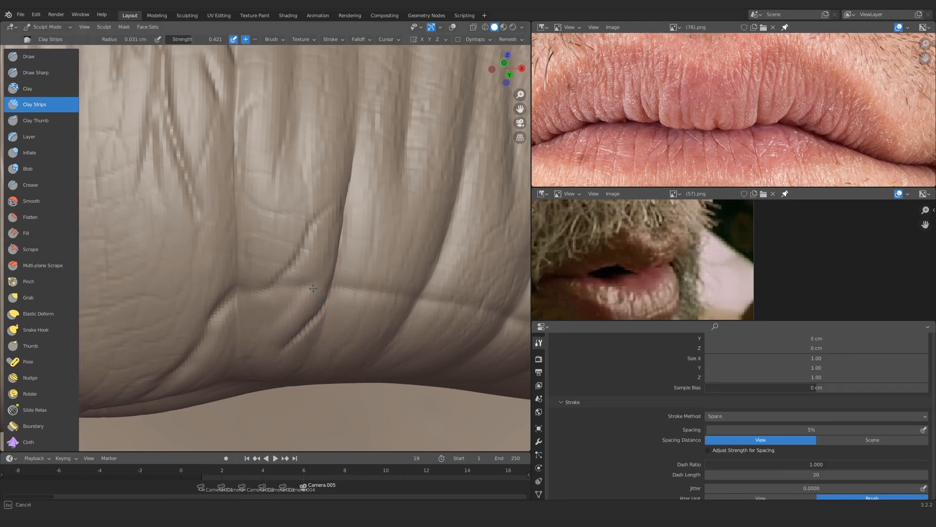
click(36, 73)
mouse_move(336, 288)
ctrl+middle_down()
mouse_move(335, 241)
mouse_move(324, 290)
ctrl+middle_up()
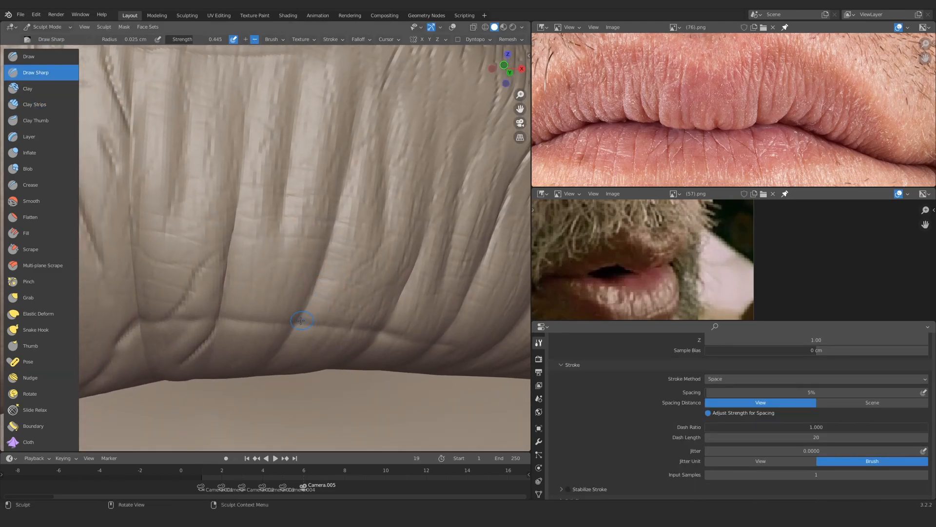
Add fine crossing creases over the folds of the upper lip's right half with Draw Sharp
mouse_move(339, 267)
ctrl+alt+mouse_down()
mouse_move(349, 322)
mouse_move(383, 206)
mouse_move(429, 274)
mouse_move(410, 200)
ctrl+alt+mouse_up()
mouse_move(409, 200)
alt+shift+mouse_down()
mouse_move(391, 214)
mouse_move(380, 192)
alt+shift+mouse_up()
mouse_move(295, 226)
mouse_down()
mouse_move(414, 188)
mouse_move(371, 297)
mouse_move(346, 231)
mouse_up()
mouse_move(346, 232)
alt+mouse_down()
mouse_move(356, 235)
mouse_move(290, 248)
mouse_move(288, 214)
alt+mouse_up()
Carve diagonal creases crossing the folds on the upper lip's left half with Draw Sharp at 0.019 cm radius, undoing and redrawing two strokes
drag(234, 183, 336, 271)
mouse_move(332, 209)
ctrl+alt+mouse_down()
mouse_move(314, 261)
mouse_move(298, 215)
mouse_move(302, 231)
mouse_move(273, 220)
ctrl+alt+mouse_up()
drag(239, 198, 307, 263)
mouse_move(332, 210)
ctrl+alt+mouse_down()
mouse_move(330, 265)
mouse_move(350, 248)
mouse_move(320, 205)
mouse_move(299, 224)
mouse_move(221, 193)
ctrl+alt+mouse_up()
key(ctrl+z)
key(ctrl+z)
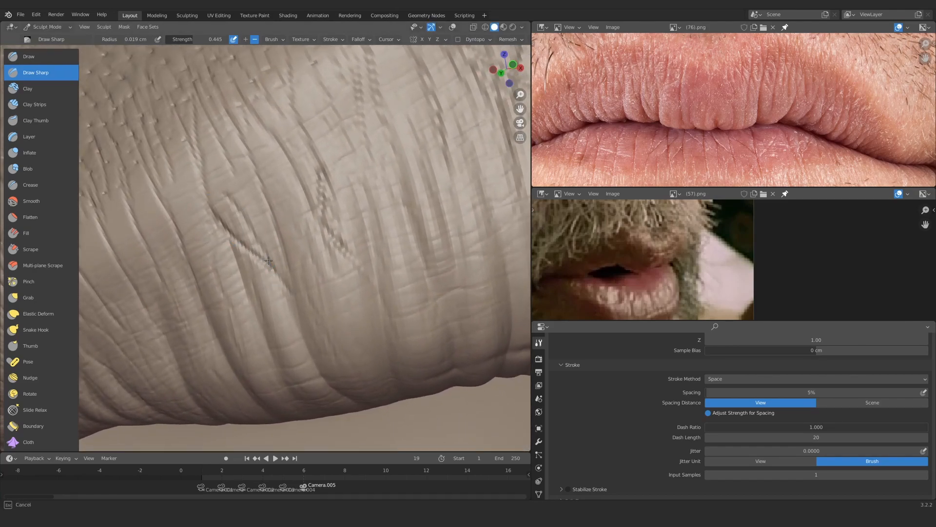
drag(268, 261, 312, 331)
alt+drag(239, 199, 204, 196)
drag(263, 267, 313, 322)
Carve a long thin crease below the upper border of the lip's left half with Draw Sharp at 0.014 cm radius
mouse_move(289, 276)
alt+mouse_down()
mouse_move(272, 269)
mouse_move(279, 307)
mouse_move(294, 252)
mouse_move(236, 294)
alt+mouse_up()
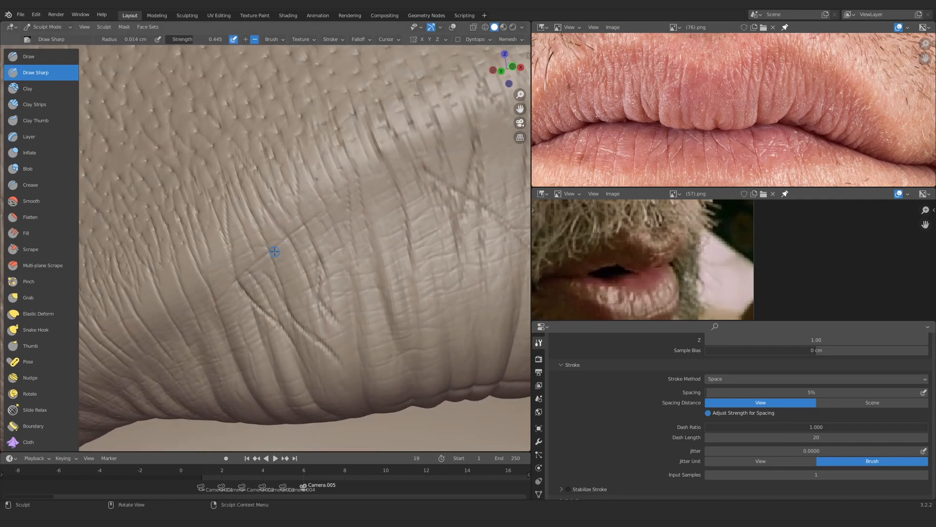
shift+middle_drag(380, 194, 344, 217)
drag(329, 190, 275, 227)
mouse_move(351, 171)
ctrl+middle_down()
mouse_move(360, 213)
mouse_move(353, 176)
ctrl+middle_up()
middle_drag(251, 215, 246, 205)
key(f)
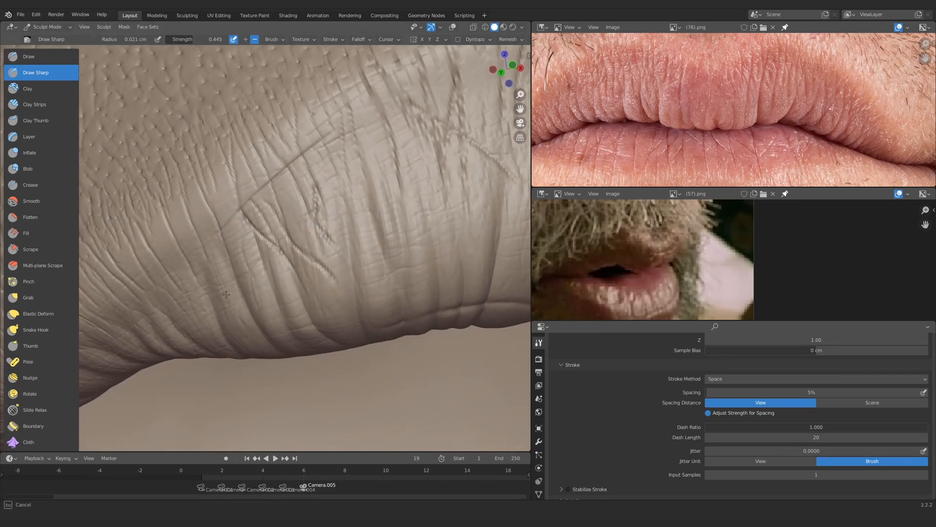
Carve fine crossing creases on the folds towards the left mouth corner with Draw Sharp at 0.016 cm radius
mouse_move(226, 294)
middle_down()
mouse_move(254, 273)
mouse_move(291, 189)
middle_up()
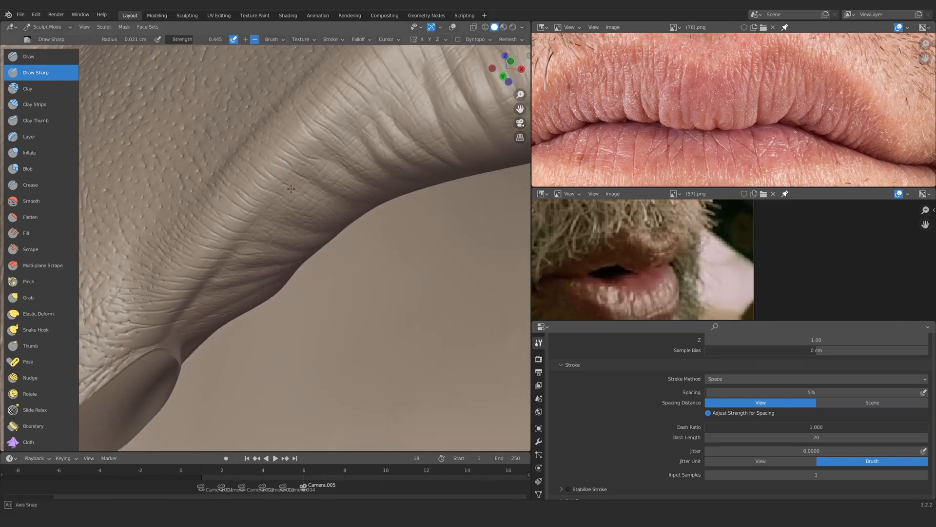
mouse_move(255, 267)
ctrl+middle_down()
mouse_move(258, 312)
mouse_move(214, 195)
ctrl+middle_up()
middle_drag(215, 195, 209, 189)
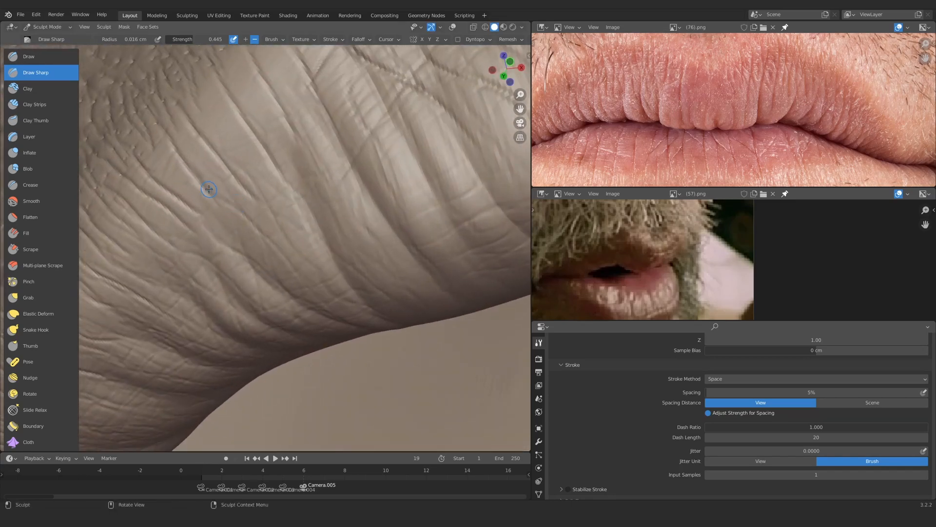
mouse_move(277, 227)
ctrl+middle_down()
mouse_move(277, 273)
mouse_move(268, 230)
ctrl+middle_up()
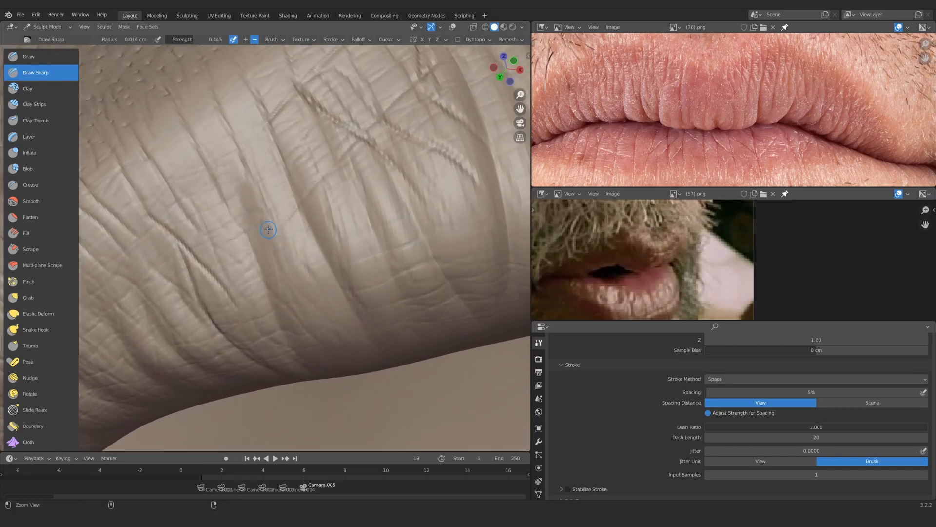
shift+middle_drag(265, 287, 301, 217)
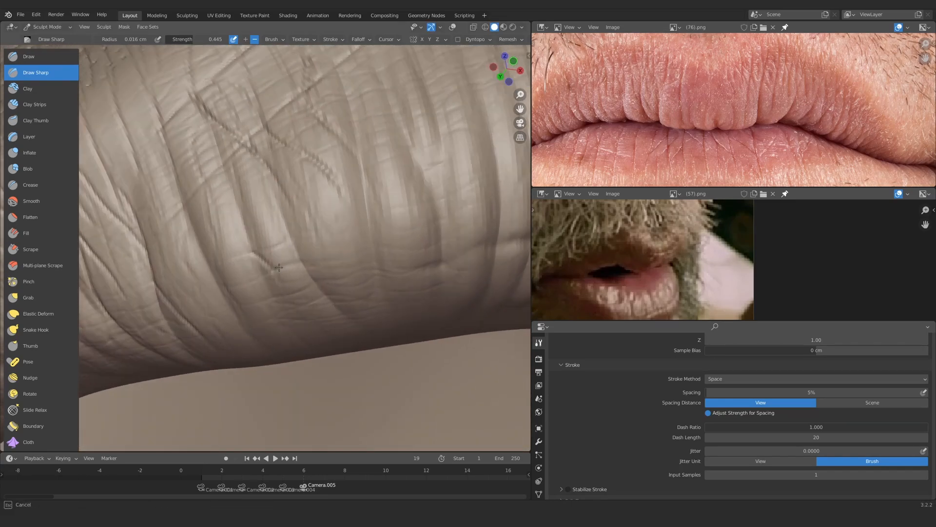
Carve long horizontal creases across the lower part of the central lobe with Draw Sharp at 0.024 cm radius
mouse_move(310, 283)
ctrl+middle_down()
mouse_move(310, 324)
mouse_move(314, 244)
mouse_move(320, 282)
ctrl+middle_up()
mouse_move(319, 283)
middle_down()
mouse_move(359, 252)
mouse_move(313, 217)
mouse_move(259, 236)
middle_up()
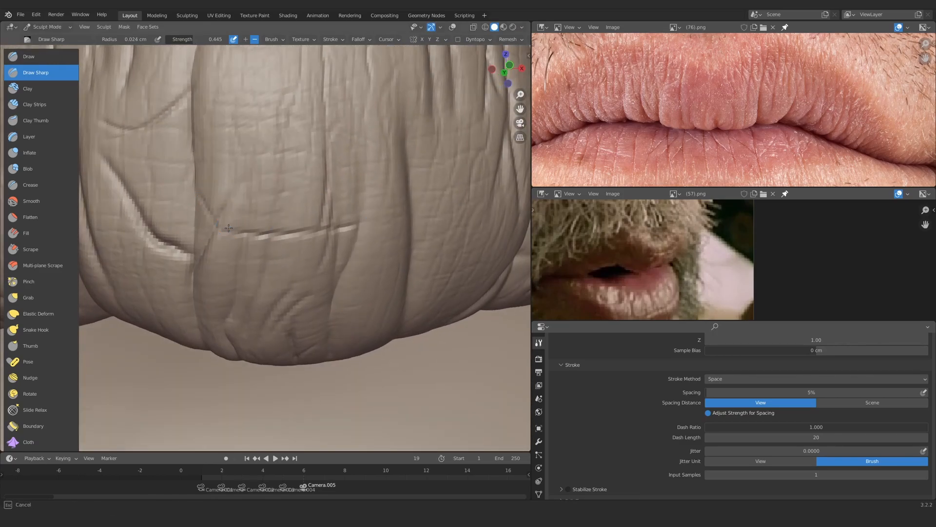
drag(228, 228, 391, 199)
mouse_move(342, 220)
ctrl+middle_down()
mouse_move(317, 292)
mouse_move(273, 239)
ctrl+middle_up()
drag(250, 300, 398, 298)
shift+middle_drag(322, 184, 336, 247)
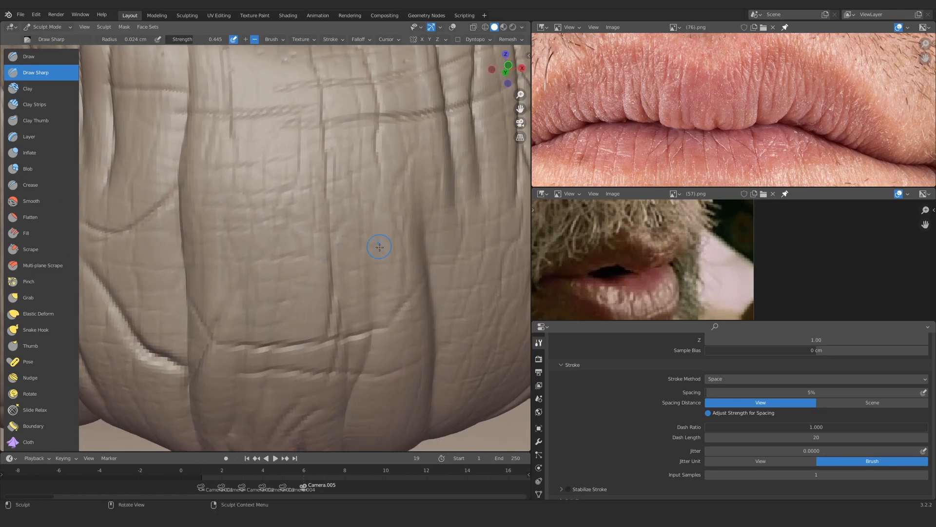
drag(353, 284, 420, 251)
Carve a winding crease running down from the vertical wrinkles right of the central lobe with Draw Sharp at 0.024 cm radius
mouse_move(400, 248)
ctrl+middle_down()
mouse_move(397, 302)
mouse_move(410, 234)
ctrl+middle_up()
shift+middle_drag(425, 224, 346, 166)
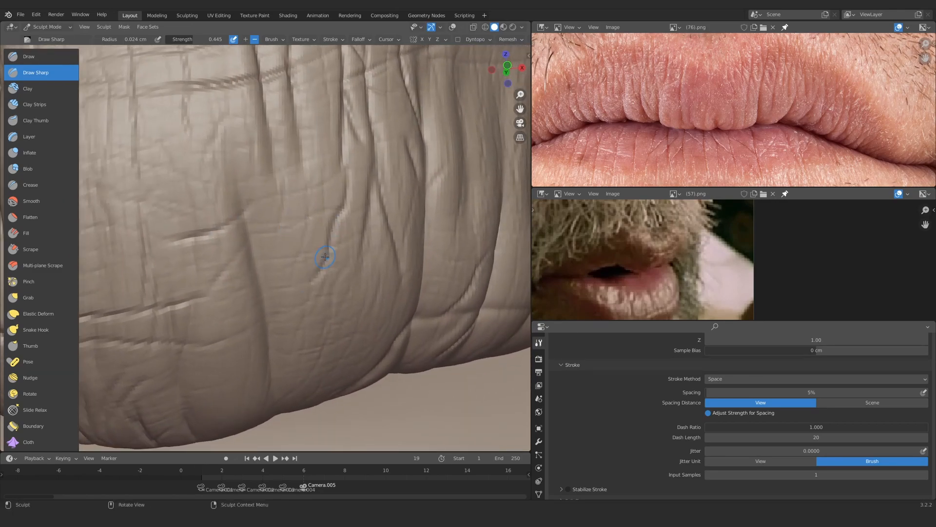
alt+drag(328, 259, 317, 272)
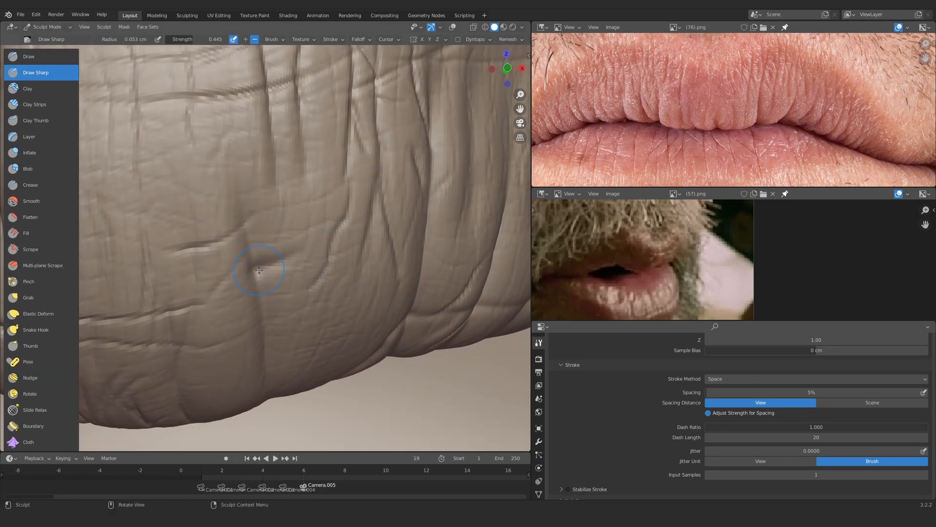
Deepen the notch in the vertical groove on the right side of the central lobe with Draw Sharp
mouse_move(259, 270)
ctrl+middle_down()
mouse_move(263, 324)
mouse_move(280, 263)
mouse_move(274, 214)
ctrl+middle_up()
key(f)
click(273, 259)
shift+middle_drag(274, 215, 276, 268)
mouse_move(279, 252)
mouse_down()
mouse_move(272, 161)
mouse_move(312, 244)
mouse_up()
Deepen and add horizontal creases across the centre and its right side with Draw Sharp at 0.021 cm radius and 0.581 strength
ctrl+alt+drag(273, 292, 273, 244)
mouse_move(273, 244)
alt+shift+mouse_down()
mouse_move(251, 274)
mouse_move(232, 378)
mouse_move(293, 312)
mouse_move(284, 246)
mouse_move(307, 174)
mouse_move(302, 254)
alt+shift+mouse_up()
alt+drag(302, 254, 309, 213)
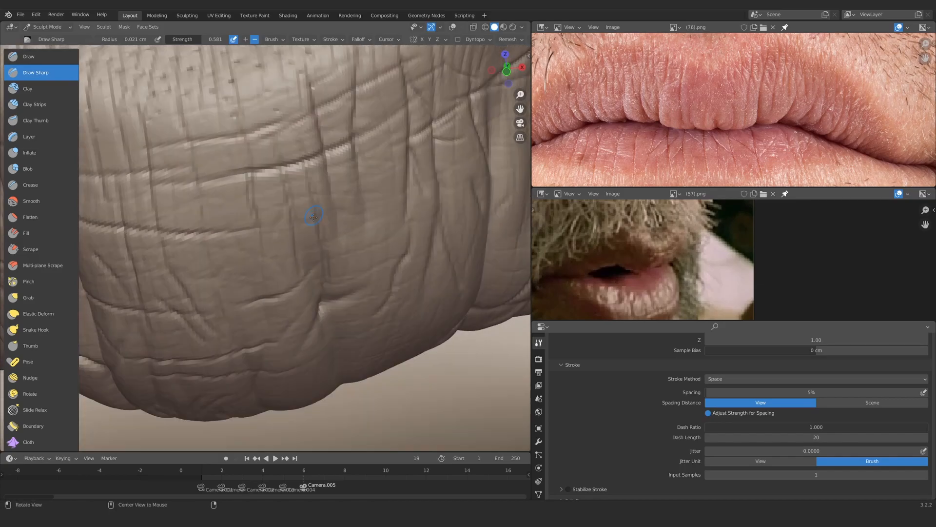
ctrl+alt+drag(337, 273, 354, 205)
mouse_move(303, 232)
ctrl+alt+mouse_down()
mouse_move(236, 310)
mouse_move(263, 215)
ctrl+alt+mouse_up()
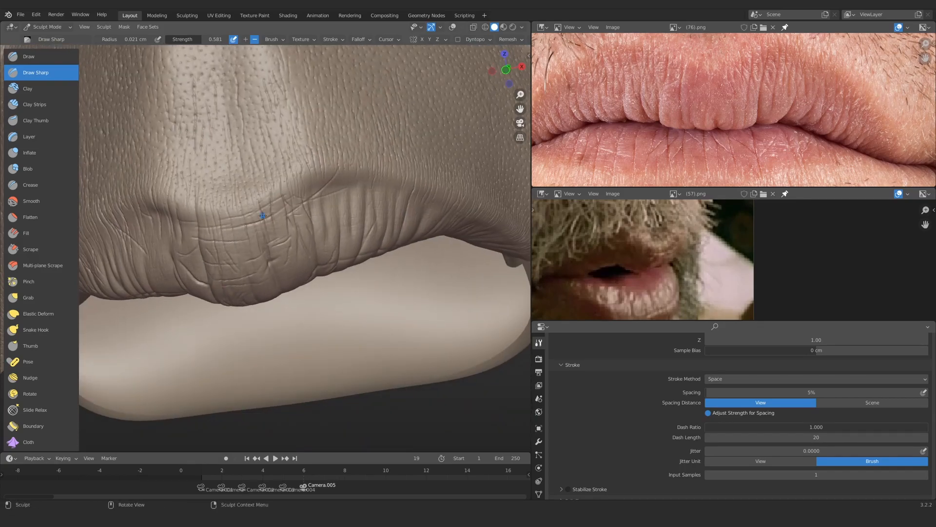
mouse_move(307, 279)
ctrl+alt+mouse_down()
mouse_move(309, 236)
mouse_move(328, 215)
mouse_move(232, 225)
ctrl+alt+mouse_up()
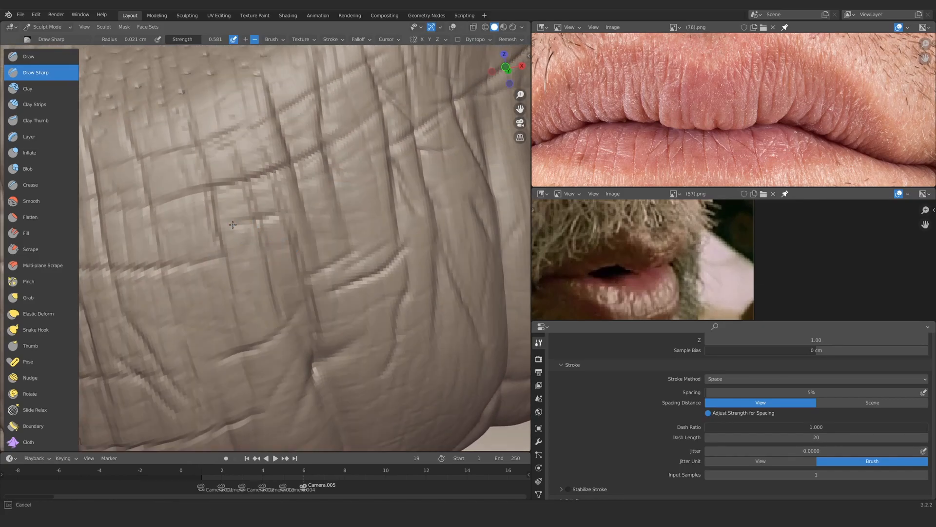
Carve a thin crease crossing the diagonal wrinkle left of the central lobe with Draw Sharp at 0.015 cm radius
ctrl+alt+drag(393, 157, 250, 239)
mouse_move(251, 239)
middle_down()
mouse_move(228, 277)
mouse_move(286, 288)
mouse_move(293, 221)
middle_up()
drag(234, 256, 329, 212)
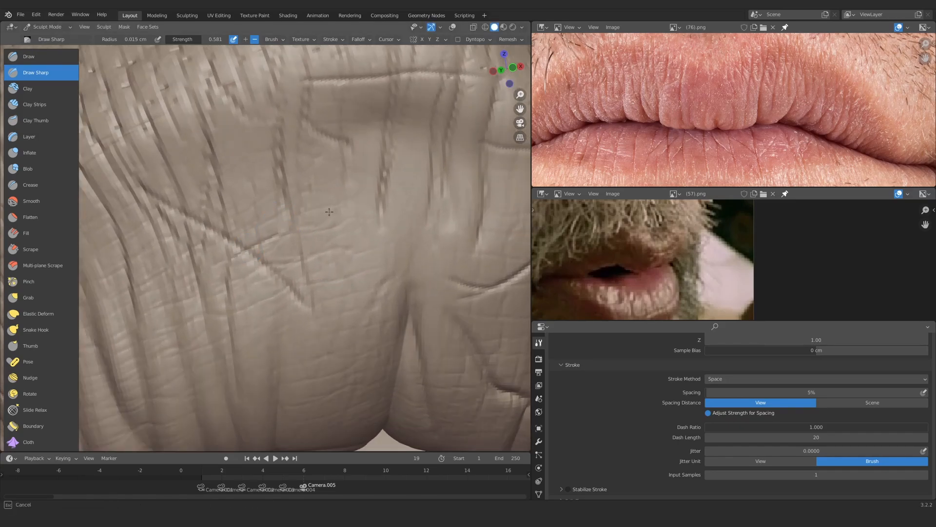
mouse_move(297, 234)
ctrl+middle_down()
mouse_move(293, 259)
mouse_move(270, 288)
mouse_move(255, 284)
mouse_move(263, 371)
mouse_move(270, 339)
mouse_move(297, 302)
ctrl+middle_up()
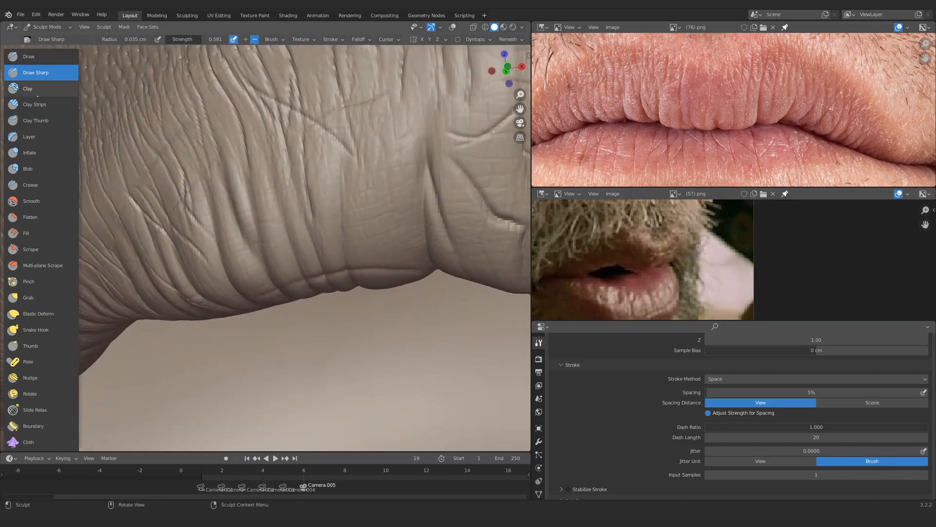
Build up volume between the creases along the upper lip's lower edge and right of the central lobe with Clay Strips at 0.421 strength
key(c)
drag(316, 288, 319, 293)
ctrl+middle_drag(250, 241, 226, 265)
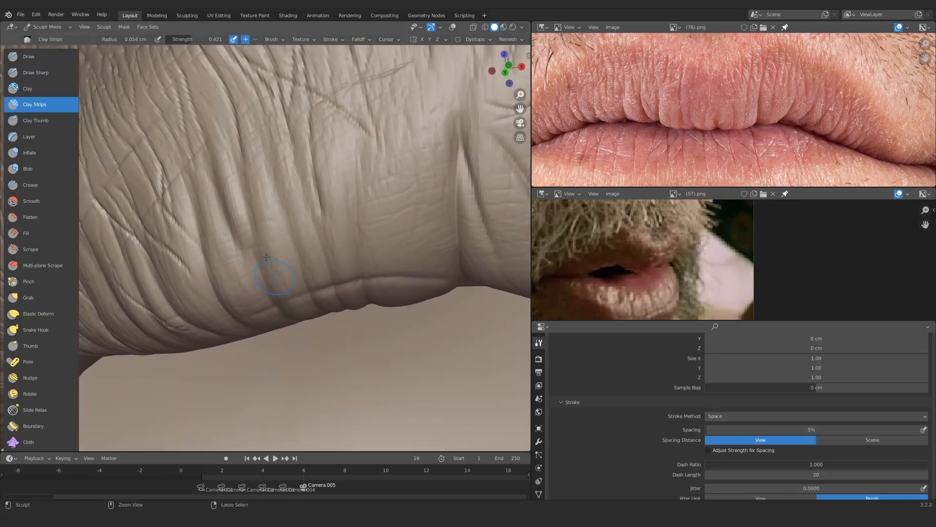
mouse_move(335, 263)
ctrl+middle_down()
mouse_move(261, 238)
mouse_move(343, 268)
mouse_move(286, 268)
mouse_move(281, 234)
ctrl+middle_up()
drag(273, 219, 271, 213)
drag(357, 246, 361, 233)
drag(416, 310, 414, 228)
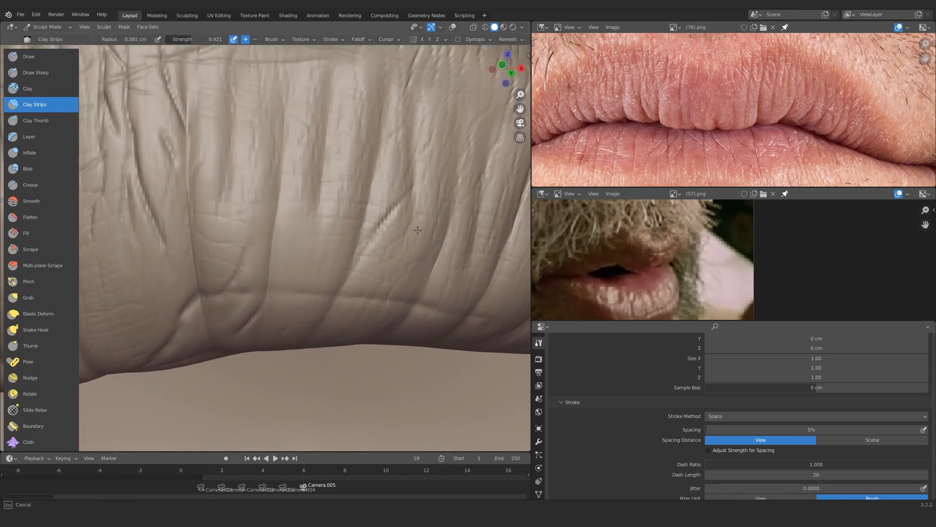
mouse_move(390, 243)
ctrl+middle_down()
mouse_move(279, 261)
mouse_move(324, 224)
mouse_move(346, 246)
mouse_move(370, 232)
ctrl+middle_up()
Carve short creases branching down from the horizontal crease right of the central lobe with Draw Sharp at 0.045 cm radius and 0.581 strength
key(x)
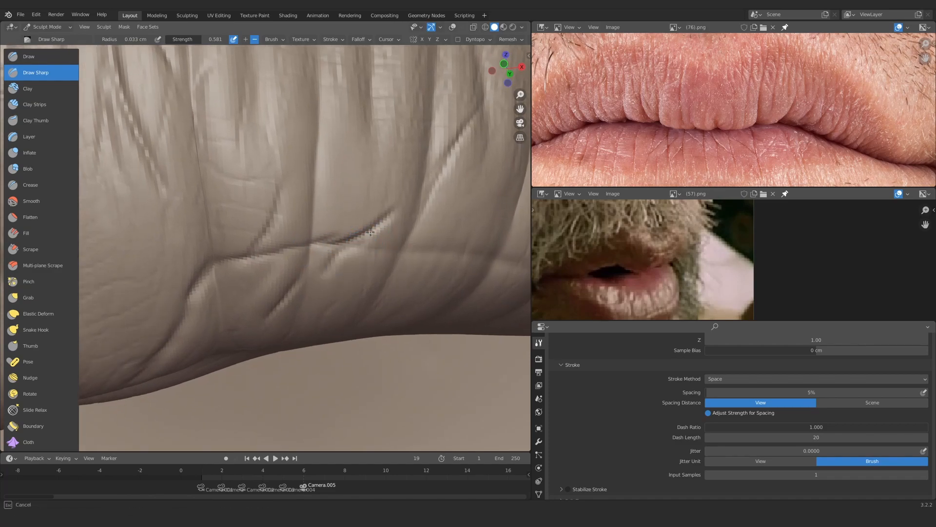
drag(304, 288, 311, 249)
mouse_move(311, 249)
ctrl+middle_down()
mouse_move(278, 284)
mouse_move(285, 254)
ctrl+middle_up()
middle_drag(288, 363, 289, 334)
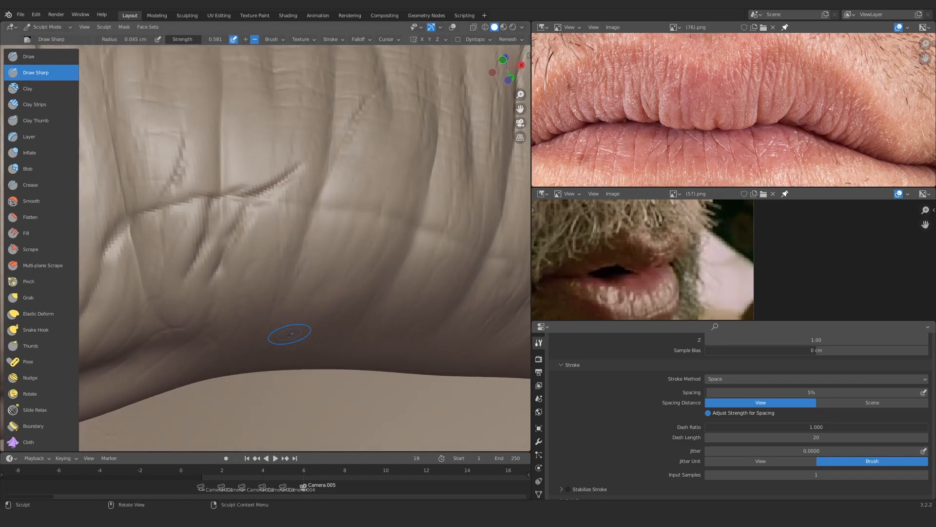
drag(296, 286, 287, 303)
middle_drag(289, 312, 290, 295)
Carve diagonal creases rising from the lower edge on the lip's right half with Draw Sharp
drag(278, 305, 358, 227)
shift+middle_drag(387, 228, 311, 257)
mouse_move(307, 361)
middle_down()
mouse_move(301, 330)
mouse_move(345, 276)
middle_up()
drag(327, 318, 347, 255)
mouse_move(344, 244)
ctrl+middle_down()
mouse_move(317, 279)
mouse_move(271, 241)
mouse_move(341, 251)
mouse_move(358, 273)
mouse_move(340, 285)
ctrl+middle_up()
drag(346, 280, 389, 232)
mouse_move(341, 244)
ctrl+middle_down()
mouse_move(250, 309)
mouse_move(324, 284)
mouse_move(292, 312)
ctrl+middle_up()
drag(314, 283, 351, 197)
Carve long diagonal wrinkles from the lower edge up to the lip's right border with Draw Sharp at 0.016 cm radius
mouse_move(341, 234)
middle_down()
mouse_move(318, 297)
mouse_move(334, 278)
middle_up()
drag(335, 277, 266, 364)
mouse_move(275, 293)
ctrl+middle_down()
mouse_move(286, 347)
mouse_move(284, 253)
ctrl+middle_up()
ctrl+middle_drag(273, 346, 271, 314)
key(f)
click(265, 314)
mouse_move(258, 326)
mouse_down()
mouse_move(302, 259)
mouse_move(342, 152)
mouse_up()
ctrl+middle_drag(336, 171, 326, 219)
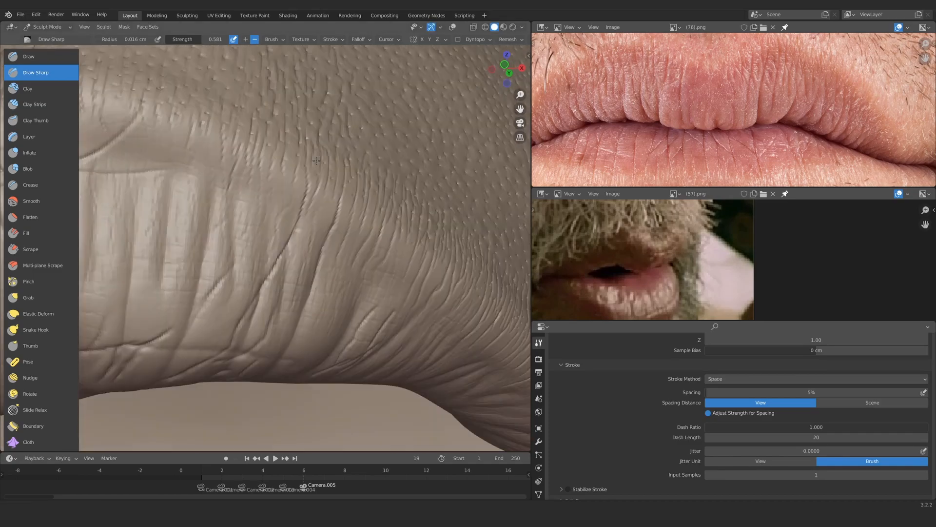
Following the reference photo, carve fine vertical wrinkles down from the border right of the central lobe with Draw Sharp at 0.02 cm radius
shift+middle_drag(263, 205, 315, 190)
mouse_move(317, 273)
ctrl+middle_down()
mouse_move(318, 227)
mouse_move(320, 259)
ctrl+middle_up()
ctrl+middle_drag(761, 127, 761, 93)
middle_drag(790, 92, 707, 137)
ctrl+middle_drag(312, 273, 317, 217)
key(f)
click(298, 213)
drag(294, 139, 293, 261)
drag(292, 263, 313, 312)
drag(337, 168, 338, 239)
drag(359, 188, 337, 312)
Extend thin vertical wrinkles across the long horizontal crease right of the central lobe with Draw Sharp
mouse_move(293, 205)
ctrl+middle_down()
mouse_move(292, 234)
mouse_move(270, 142)
ctrl+middle_up()
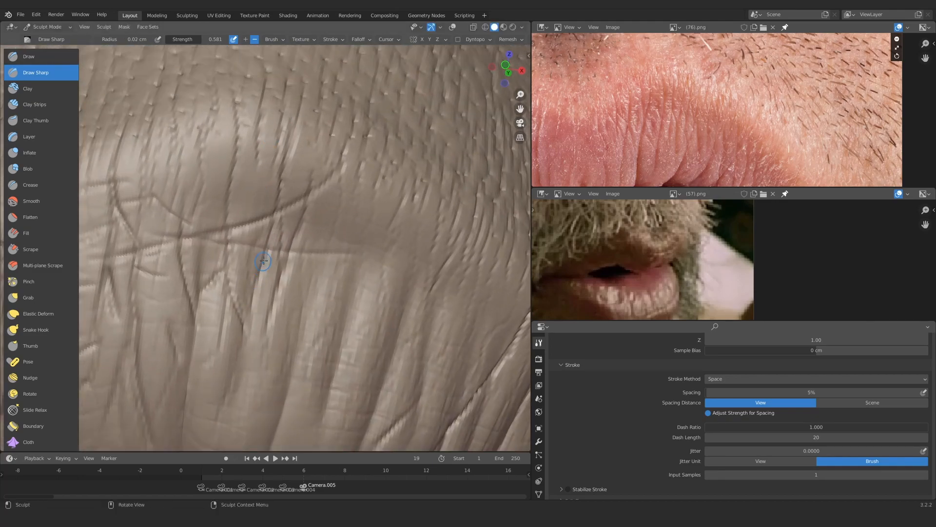
mouse_move(256, 151)
ctrl+alt+mouse_down()
mouse_move(259, 263)
mouse_move(271, 211)
ctrl+alt+mouse_up()
mouse_move(306, 158)
mouse_down()
mouse_move(274, 283)
mouse_move(263, 239)
mouse_move(249, 361)
mouse_up()
drag(228, 205, 259, 217)
mouse_move(259, 218)
ctrl+middle_down()
mouse_move(257, 293)
mouse_move(288, 228)
ctrl+middle_up()
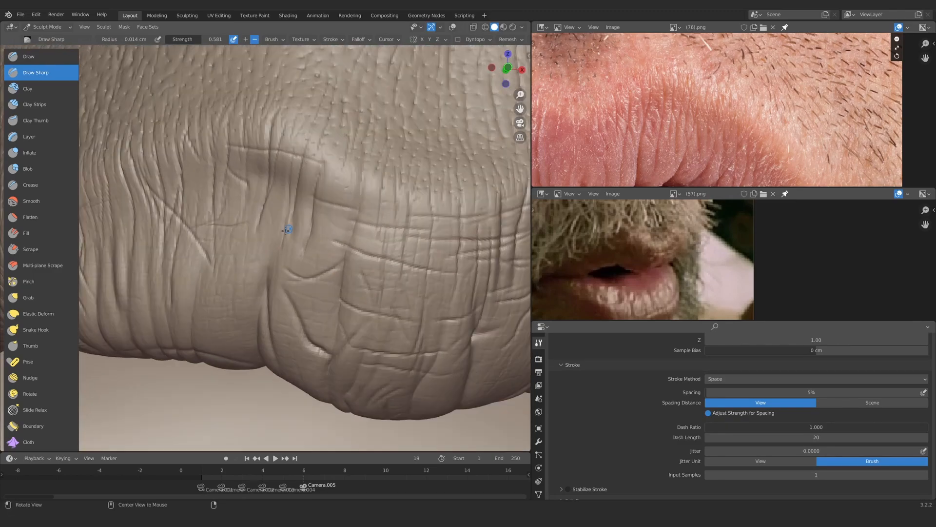
Carve vertical wrinkles through the hollow below the border, left of the central lobe, with Draw Sharp at 0.016 cm radius
middle_drag(634, 122, 839, 104)
ctrl+middle_drag(358, 229, 358, 200)
mouse_move(292, 268)
ctrl+middle_down()
mouse_move(283, 226)
mouse_move(351, 324)
mouse_move(283, 255)
ctrl+middle_up()
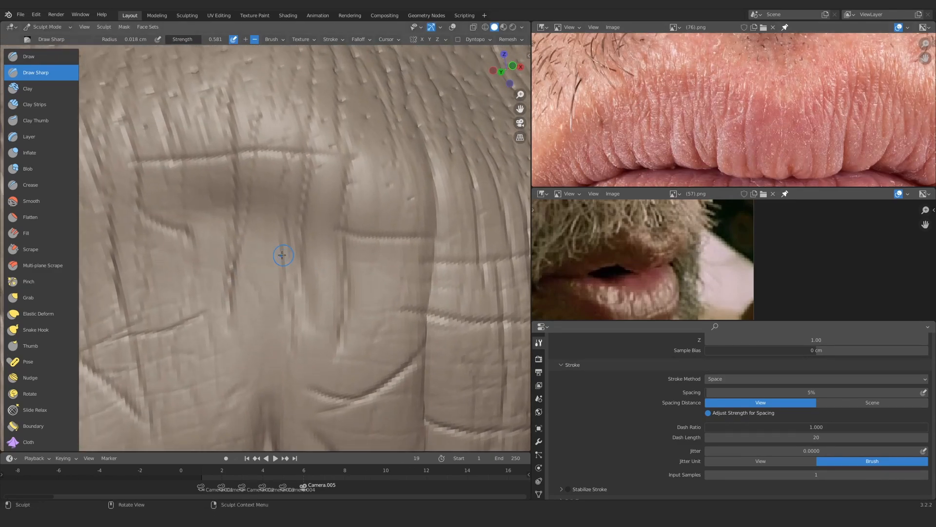
drag(241, 257, 232, 268)
drag(253, 171, 238, 251)
ctrl+middle_drag(264, 165, 291, 225)
Add short vertical creases to the swollen area just left of the central lobe with Draw Sharp
middle_drag(291, 226, 286, 230)
mouse_move(274, 266)
ctrl+middle_down()
mouse_move(271, 195)
mouse_move(236, 182)
ctrl+middle_up()
ctrl+middle_drag(294, 217, 251, 290)
mouse_move(273, 230)
middle_down()
mouse_move(301, 239)
mouse_move(321, 198)
mouse_move(293, 278)
mouse_move(278, 278)
mouse_move(283, 211)
mouse_move(269, 268)
middle_up()
mouse_move(267, 278)
ctrl+middle_down()
mouse_move(265, 250)
mouse_move(274, 254)
mouse_move(291, 230)
mouse_move(266, 273)
ctrl+middle_up()
drag(249, 255, 247, 279)
mouse_move(253, 273)
middle_down()
mouse_move(285, 308)
mouse_move(281, 273)
middle_up()
Carve deeper vertical grooves down to the lower edge left of the central lobe with Draw Sharp at 0.044 and 0.037 cm radius
drag(292, 210, 249, 239)
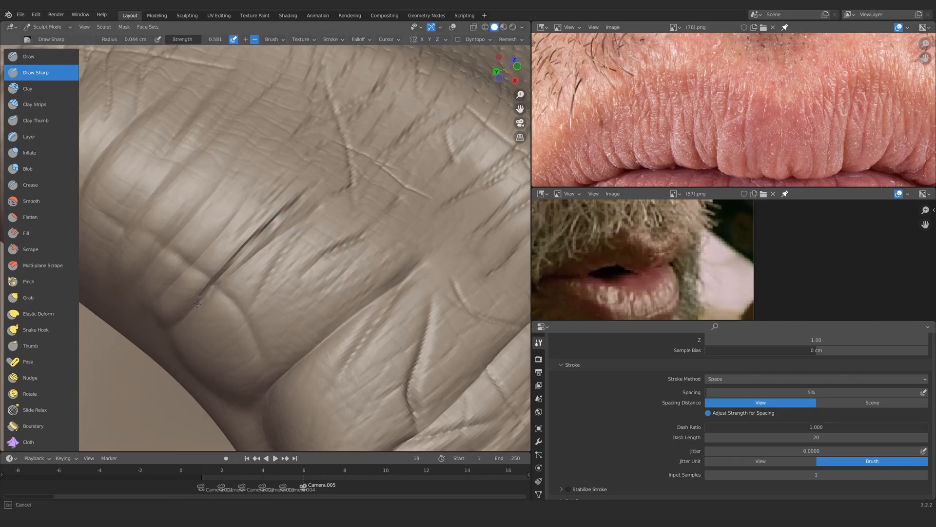
mouse_move(249, 239)
middle_down()
mouse_move(273, 273)
mouse_move(278, 234)
middle_up()
drag(298, 222, 187, 312)
middle_drag(187, 312, 215, 298)
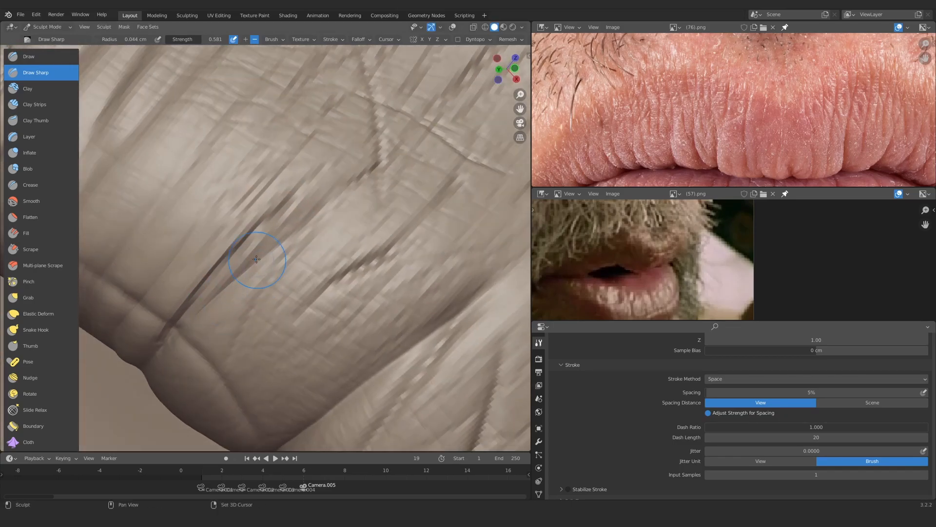
mouse_move(256, 259)
ctrl+middle_down()
mouse_move(253, 297)
mouse_move(297, 268)
mouse_move(273, 215)
ctrl+middle_up()
drag(209, 268, 202, 348)
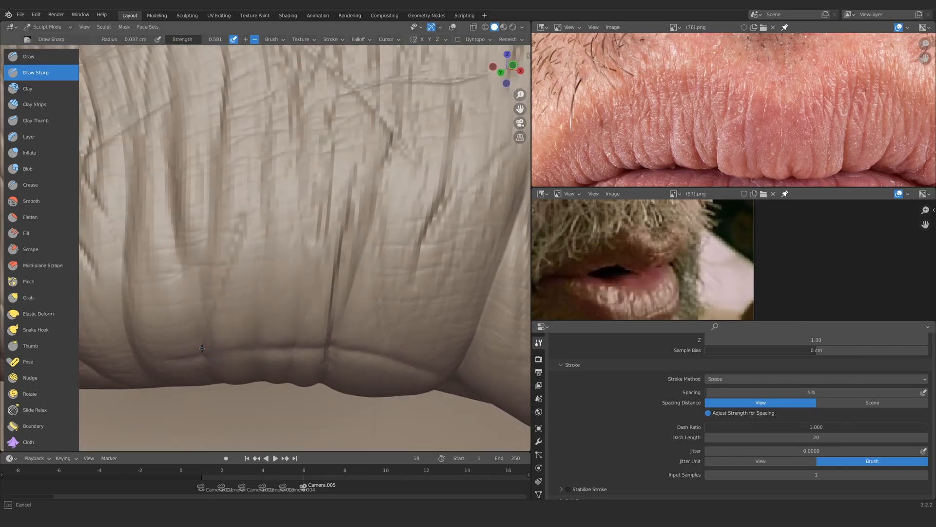
mouse_move(247, 234)
ctrl+middle_down()
mouse_move(265, 267)
mouse_move(244, 266)
mouse_move(256, 239)
mouse_move(242, 245)
mouse_move(215, 289)
ctrl+middle_up()
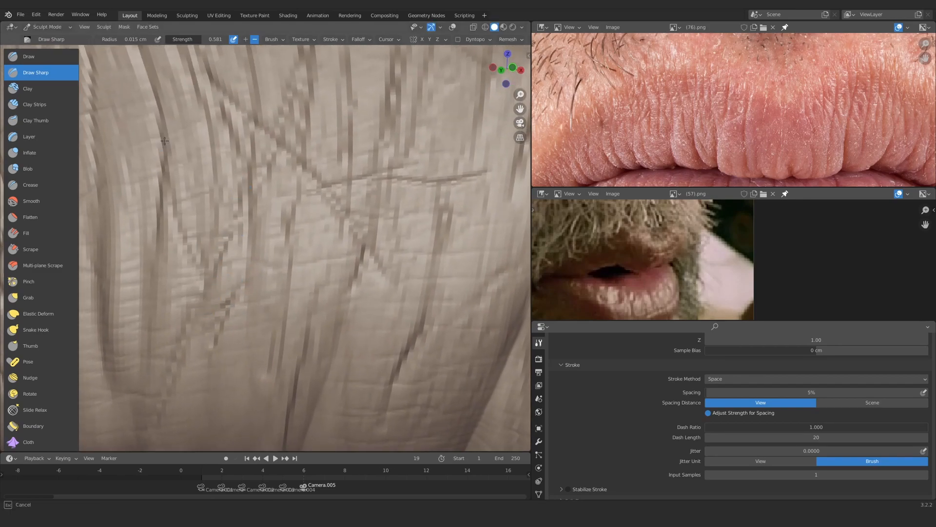
Carve fine vertical wrinkles from the lip's left border into the red area with Draw Sharp at 0.015 to 0.024 cm radius
drag(165, 140, 164, 168)
mouse_move(239, 220)
ctrl+middle_down()
mouse_move(253, 255)
mouse_move(232, 259)
mouse_move(259, 253)
mouse_move(255, 227)
ctrl+middle_up()
drag(241, 239, 233, 272)
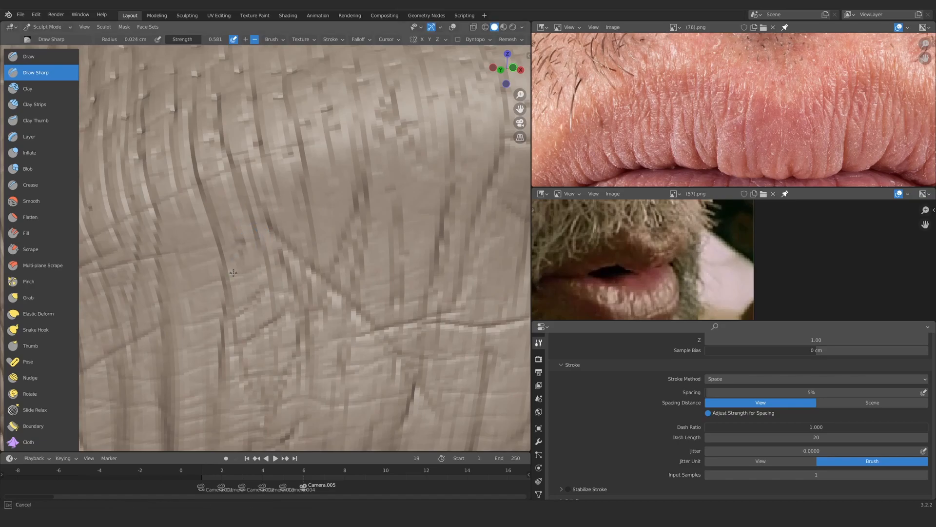
mouse_move(233, 273)
ctrl+middle_down()
mouse_move(249, 393)
mouse_move(263, 211)
mouse_move(309, 255)
mouse_move(318, 213)
mouse_move(292, 226)
mouse_move(287, 281)
ctrl+middle_up()
Sharpen the slanted wrinkles crossing the lip's left half with Draw Sharp at 0.016 cm radius
key(f)
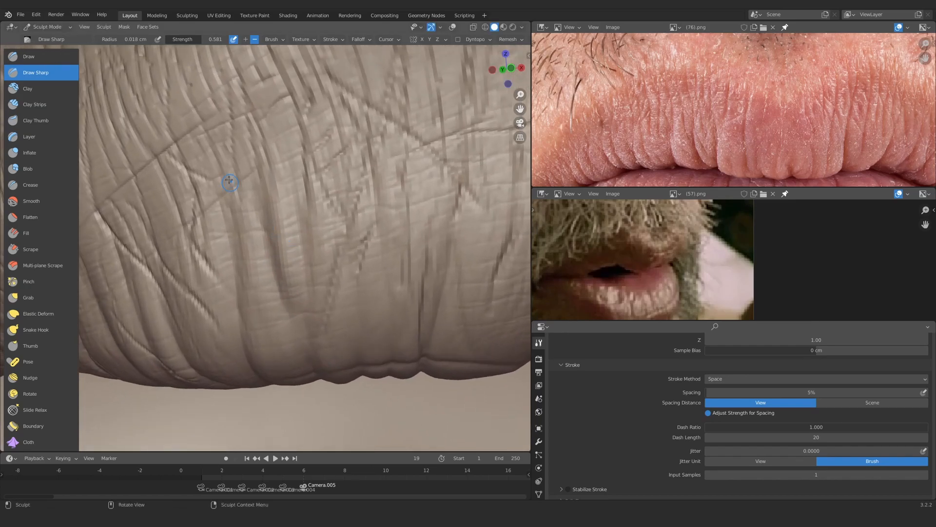
mouse_move(206, 156)
ctrl+middle_down()
mouse_move(218, 255)
mouse_move(195, 250)
ctrl+middle_up()
mouse_move(308, 286)
ctrl+middle_down()
mouse_move(318, 260)
mouse_move(280, 244)
mouse_move(300, 251)
mouse_move(276, 307)
mouse_move(295, 244)
ctrl+middle_up()
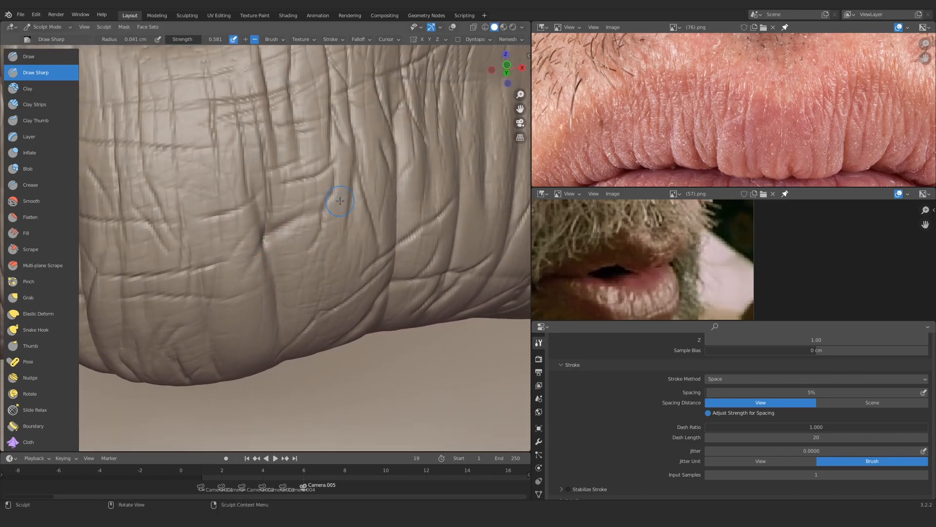
Add short cross creases and thin vertical lines between the wrinkles right of the central lobe with Draw Sharp at 0.017 cm radius
mouse_move(401, 160)
ctrl+middle_down()
mouse_move(296, 226)
mouse_move(277, 264)
ctrl+middle_up()
key(f)
click(200, 295)
ctrl+middle_drag(200, 295, 255, 282)
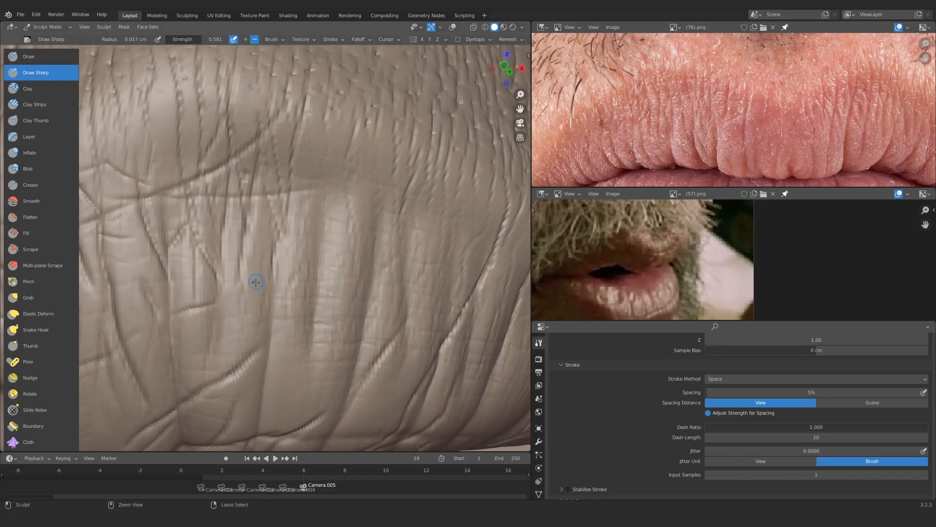
mouse_move(372, 261)
ctrl+middle_down()
mouse_move(323, 241)
mouse_move(241, 276)
mouse_move(319, 221)
ctrl+middle_up()
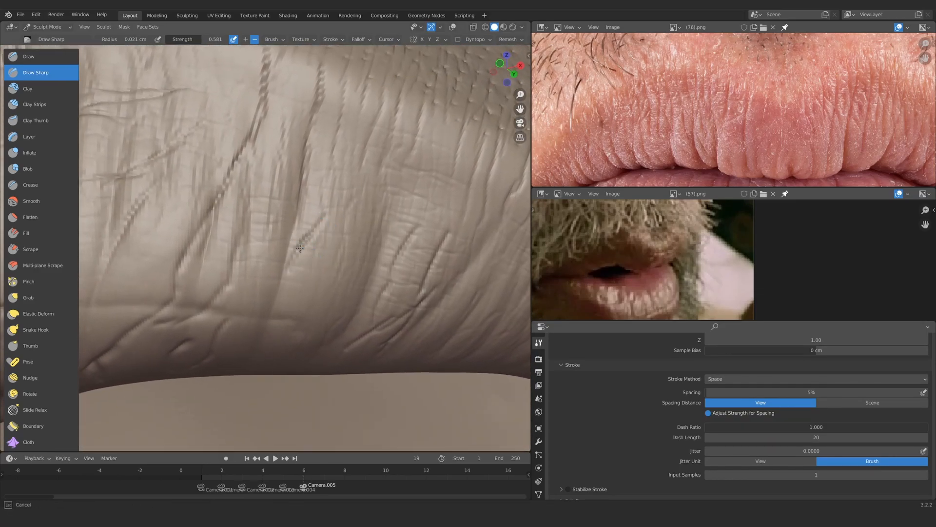
Carve a diagonal crease and narrow parallel vertical wrinkles on the lip's right half with Draw Sharp at 0.021 cm radius
mouse_move(287, 138)
ctrl+middle_down()
mouse_move(356, 215)
mouse_move(341, 229)
ctrl+middle_up()
ctrl+middle_drag(341, 229, 277, 206)
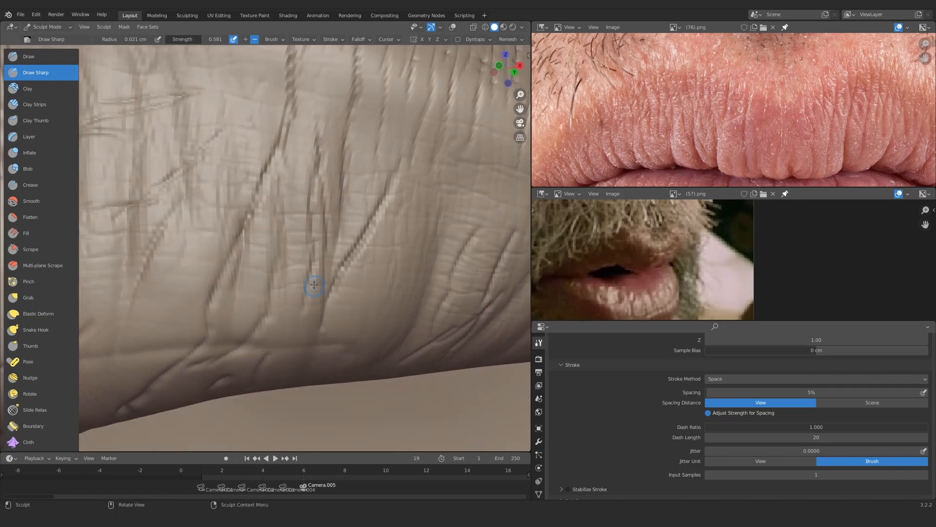
middle_drag(314, 285, 262, 226)
mouse_move(276, 195)
ctrl+middle_down()
mouse_move(305, 224)
mouse_move(273, 215)
mouse_move(253, 273)
mouse_move(271, 241)
mouse_move(215, 273)
mouse_move(354, 235)
mouse_move(244, 275)
mouse_move(339, 271)
mouse_move(305, 226)
mouse_move(214, 323)
ctrl+middle_up()
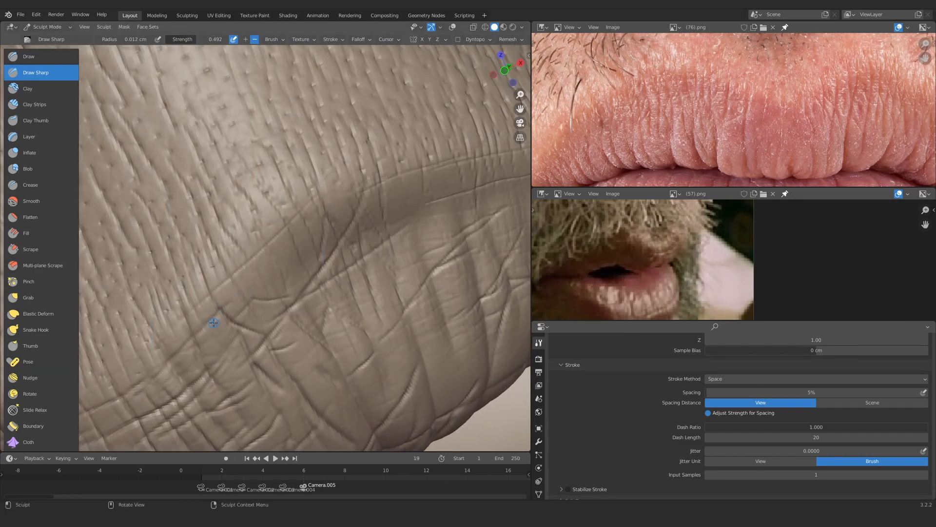
Carve long thin creases following the lip's right border with Draw Sharp at 0.012 cm radius and 0.492 strength
ctrl+middle_drag(455, 122, 210, 259)
ctrl+middle_drag(209, 259, 283, 234)
drag(271, 226, 402, 190)
middle_drag(317, 264, 305, 264)
ctrl+middle_drag(305, 264, 300, 237)
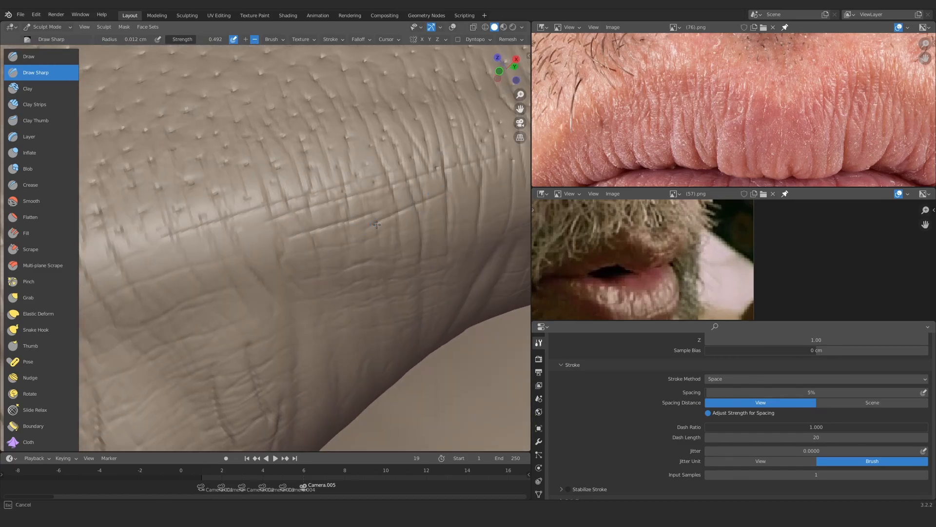
ctrl+middle_drag(377, 224, 311, 259)
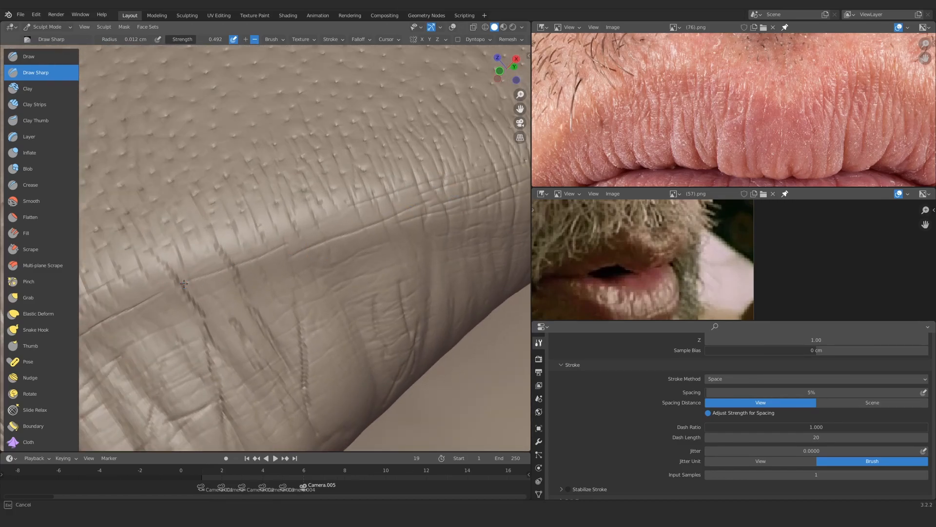
Continue the thin border creases down the slope right of the central lobe with Draw Sharp at 0.015 cm radius
ctrl+middle_drag(183, 283, 168, 337)
ctrl+middle_drag(336, 273, 372, 203)
mouse_move(298, 273)
ctrl+middle_down()
mouse_move(307, 235)
mouse_move(299, 292)
ctrl+middle_up()
middle_drag(244, 214, 293, 207)
mouse_move(278, 195)
ctrl+middle_down()
mouse_move(274, 148)
mouse_move(247, 170)
ctrl+middle_up()
shift+middle_drag(208, 201, 183, 176)
drag(244, 199, 237, 269)
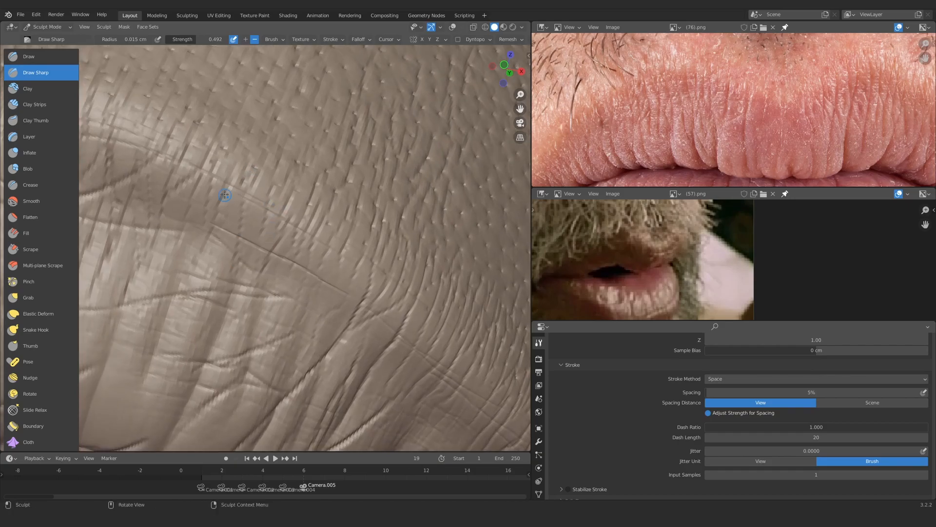
Layer more fine parallel lines along the border toward the right mouth corner with Draw Sharp at 0.015 cm radius
mouse_move(256, 190)
ctrl+middle_down()
mouse_move(261, 147)
mouse_move(265, 244)
mouse_move(253, 271)
mouse_move(297, 251)
ctrl+middle_up()
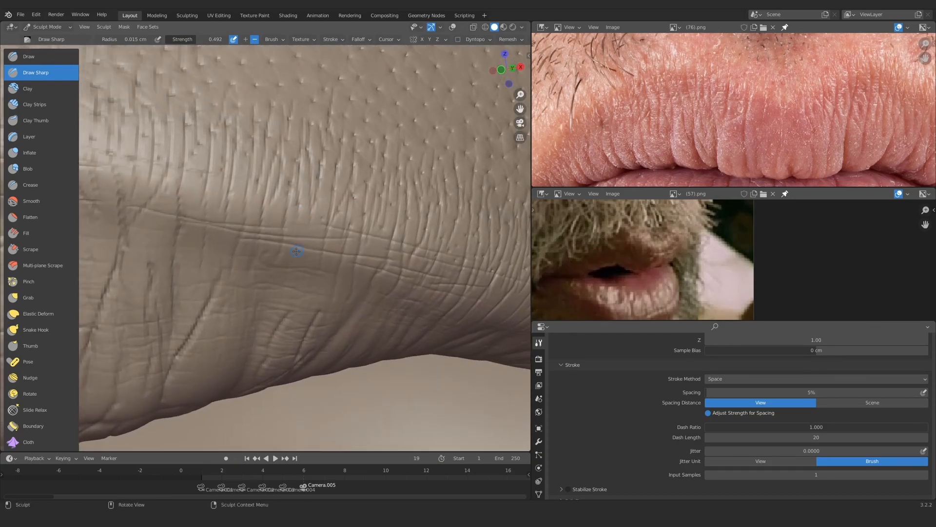
middle_drag(306, 217, 226, 228)
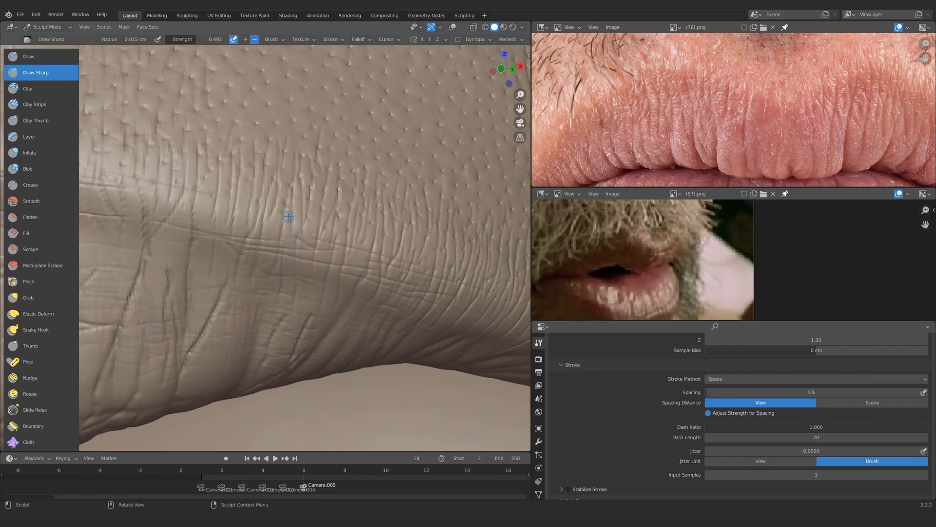
mouse_move(360, 282)
ctrl+middle_down()
mouse_move(342, 220)
mouse_move(302, 214)
ctrl+middle_up()
ctrl+middle_drag(302, 215, 303, 273)
Carve short broken creases across the border wrinkles near the right mouth corner with Draw Sharp at 0.012 cm radius
drag(312, 222, 277, 242)
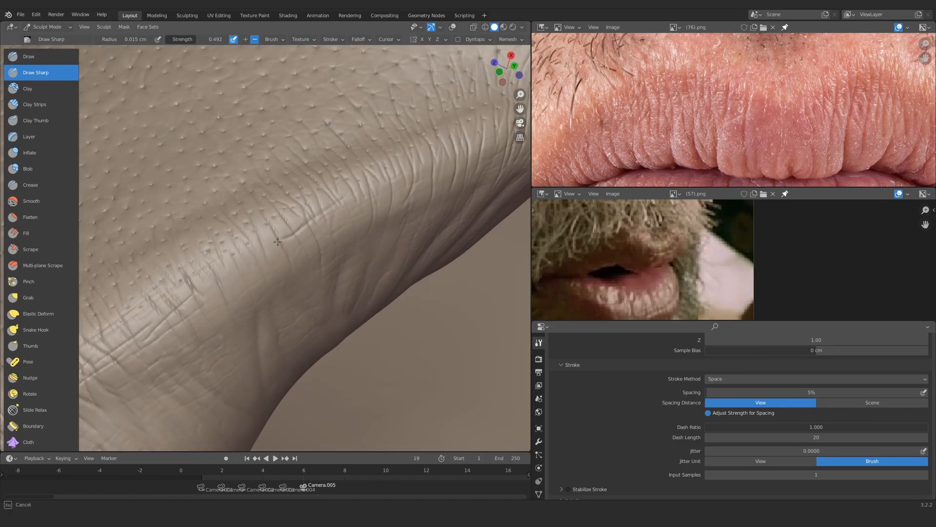
drag(258, 296, 261, 283)
mouse_move(261, 283)
ctrl+middle_down()
mouse_move(253, 234)
mouse_move(244, 237)
ctrl+middle_up()
ctrl+middle_drag(244, 236, 233, 280)
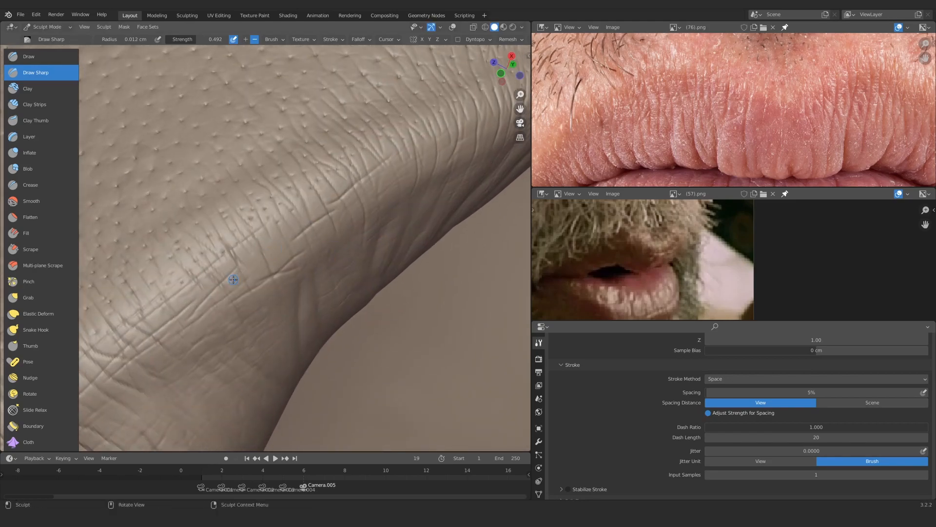
Connect the border creases near the right corner and add faint lines below them with Draw Sharp at 0.012 cm radius
mouse_move(314, 232)
middle_down()
mouse_move(316, 200)
mouse_move(285, 287)
middle_up()
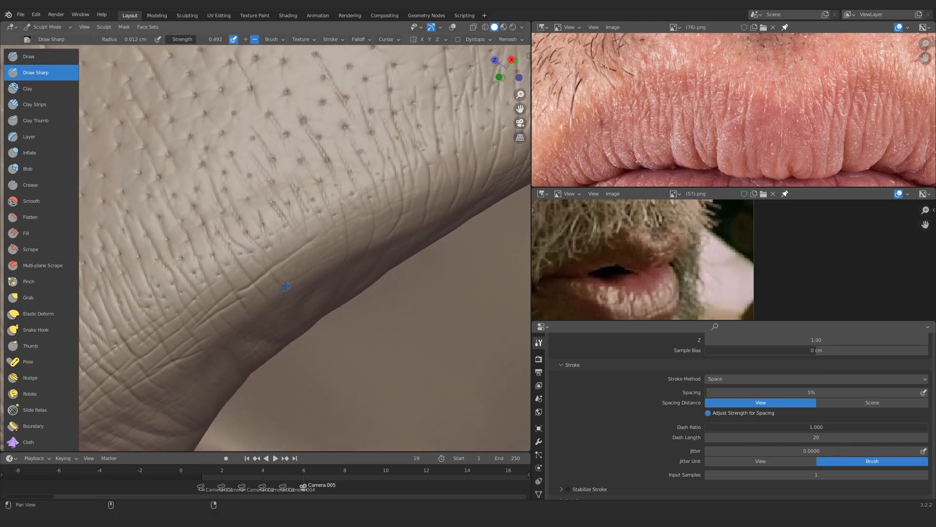
drag(429, 166, 433, 167)
middle_drag(424, 171, 381, 180)
drag(381, 180, 361, 193)
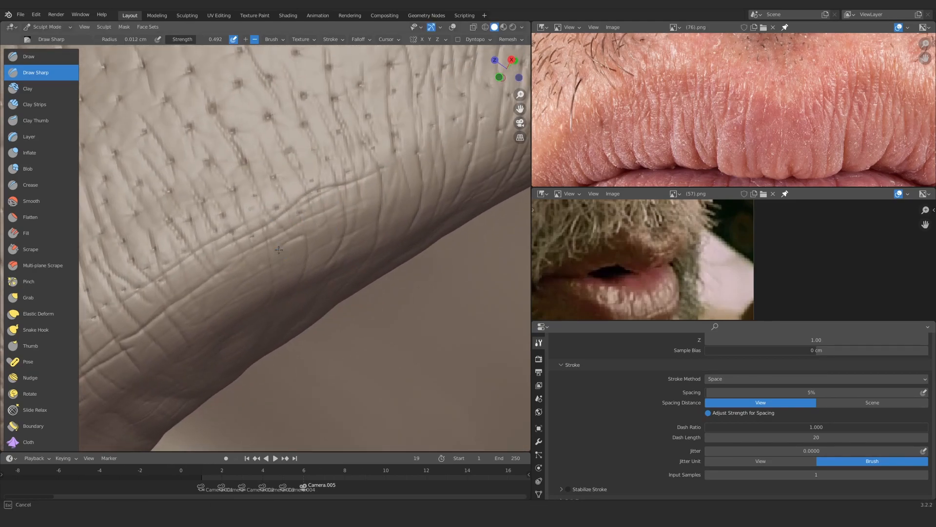
mouse_move(361, 312)
ctrl+middle_down()
mouse_move(328, 283)
mouse_move(336, 229)
ctrl+middle_up()
ctrl+middle_drag(335, 229, 326, 297)
Carve thin parallel creases along the lip's left border down to the left mouth corner with Draw Sharp at 0.012 cm radius
shift+middle_drag(327, 297, 148, 335)
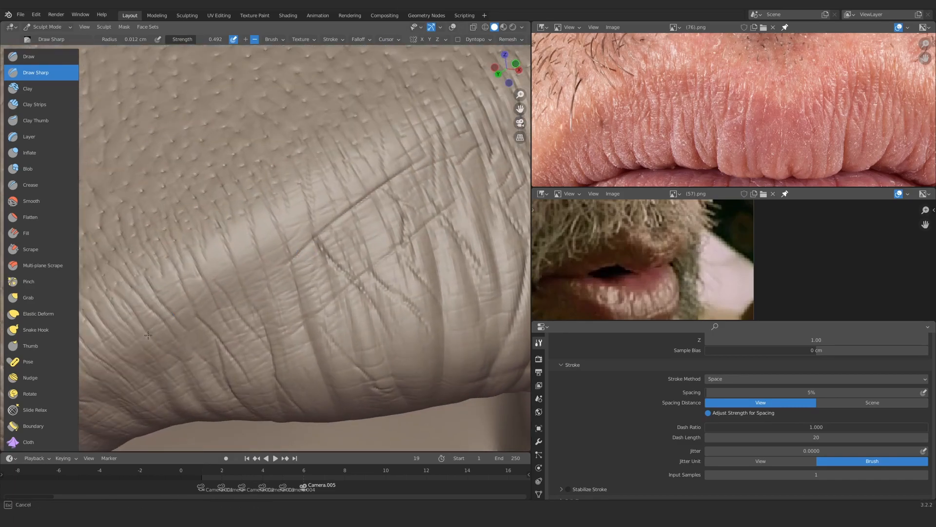
middle_drag(370, 139, 249, 285)
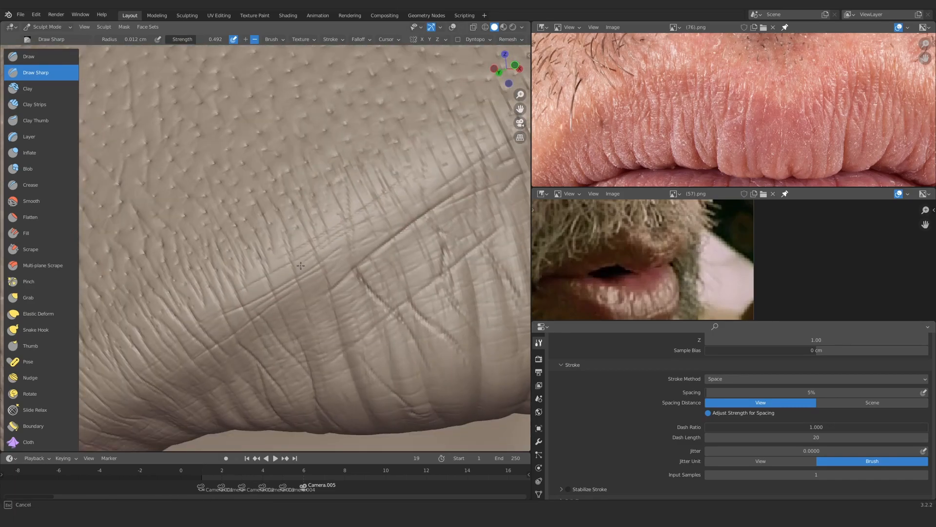
middle_drag(297, 233, 372, 139)
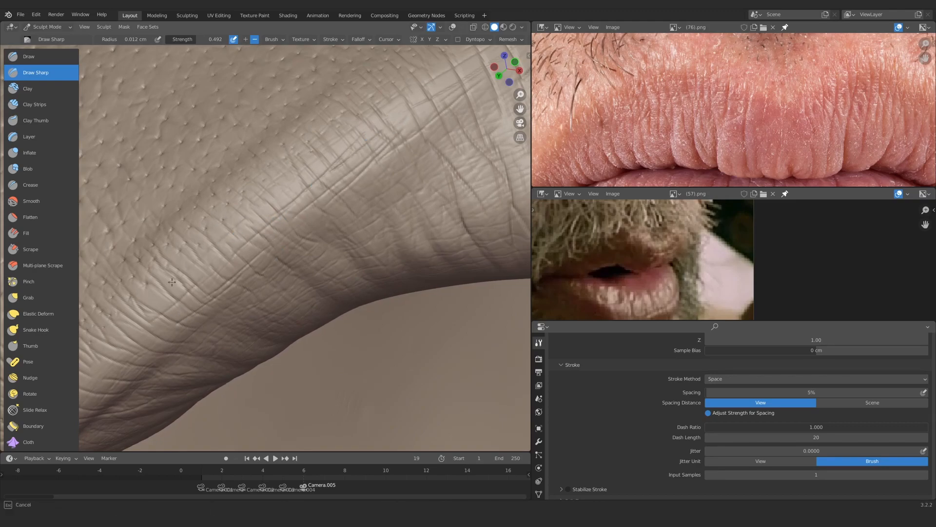
shift+middle_drag(135, 346, 271, 192)
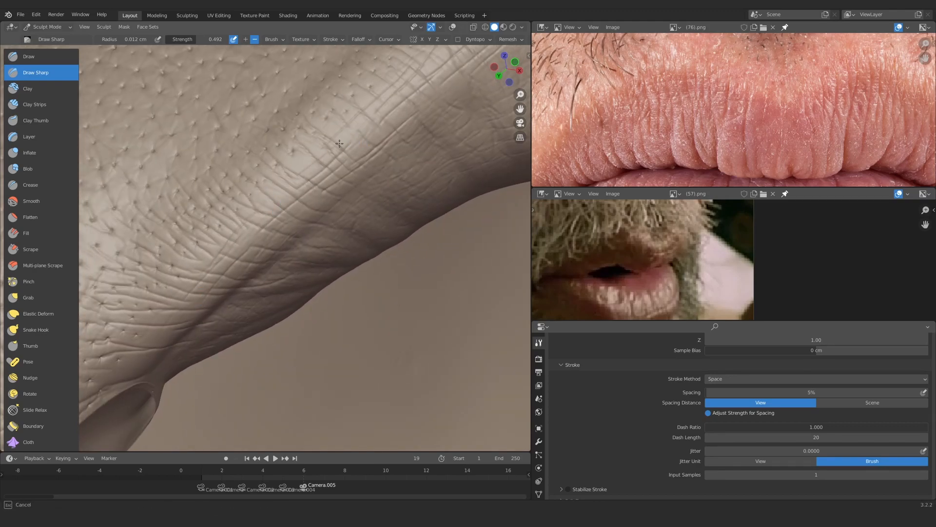
Check the whole lip from a distance and carve curved creases just right of the central lobe with Draw Sharp at 0.019 cm radius
mouse_move(340, 143)
ctrl+middle_down()
mouse_move(314, 241)
mouse_move(308, 156)
mouse_move(305, 236)
mouse_move(258, 239)
ctrl+middle_up()
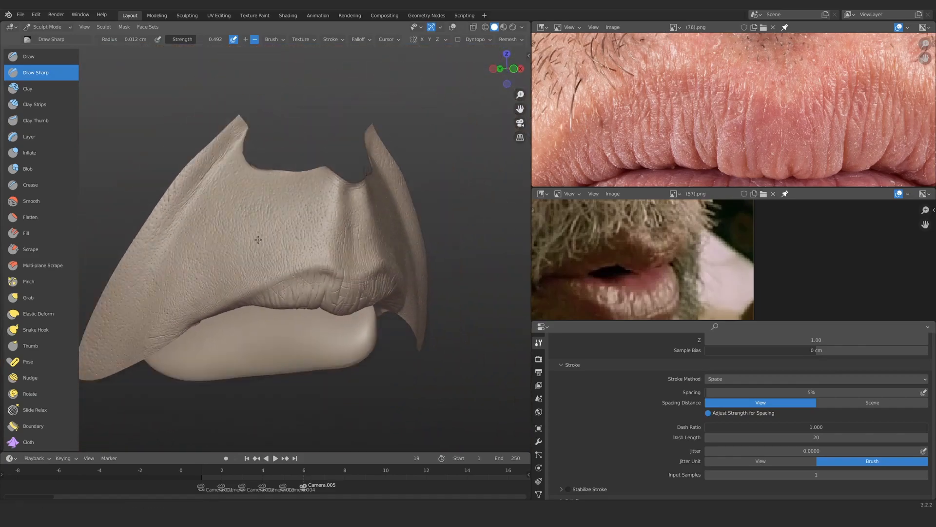
mouse_move(259, 240)
alt+mouse_down()
mouse_move(210, 244)
mouse_move(244, 210)
mouse_move(315, 219)
mouse_move(305, 228)
mouse_move(315, 200)
alt+mouse_up()
alt+shift+drag(314, 200, 293, 282)
drag(211, 230, 271, 297)
mouse_move(258, 244)
alt+shift+mouse_down()
mouse_move(254, 282)
mouse_move(242, 257)
mouse_move(271, 305)
mouse_move(302, 278)
mouse_move(312, 239)
mouse_move(317, 268)
alt+shift+mouse_up()
mouse_move(317, 268)
alt+shift+mouse_down()
mouse_move(264, 226)
mouse_move(260, 181)
alt+shift+mouse_up()
ctrl+alt+drag(261, 215, 273, 171)
ctrl+alt+drag(258, 234, 283, 280)
mouse_move(312, 238)
ctrl+alt+mouse_down()
mouse_move(307, 226)
mouse_move(266, 215)
mouse_move(283, 180)
ctrl+alt+mouse_up()
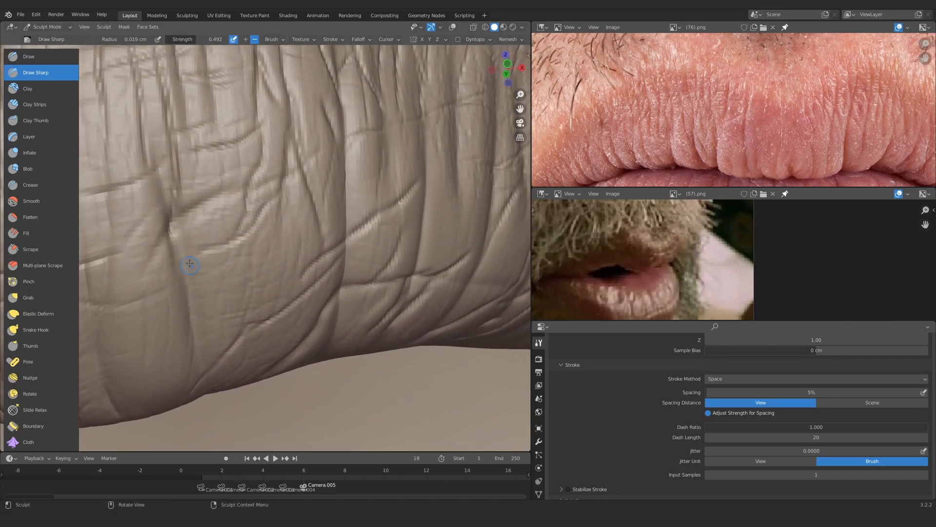
mouse_move(189, 263)
ctrl+alt+mouse_down()
mouse_move(236, 282)
mouse_move(330, 237)
mouse_move(253, 307)
mouse_move(281, 269)
ctrl+alt+mouse_up()
scroll(282, 235, up, 2)
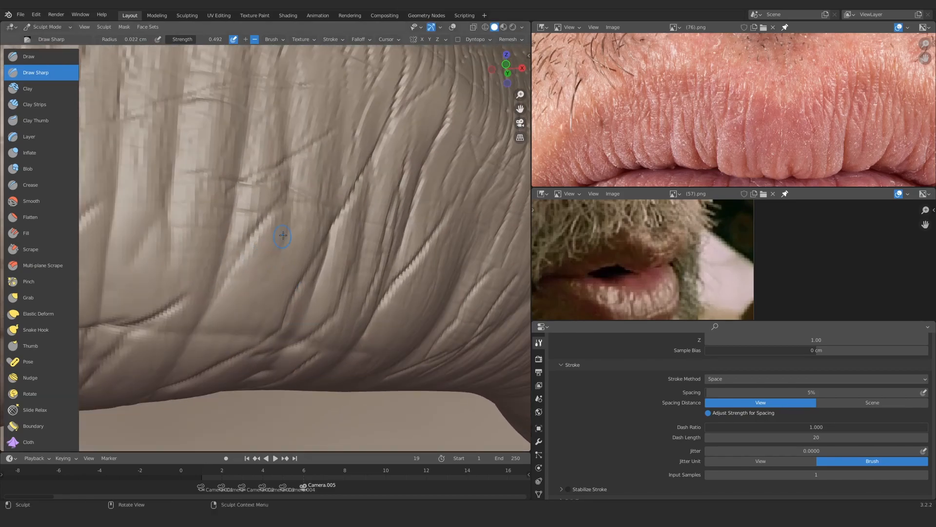
Carve fine creases on the lip just left of the central lobe with the Draw Sharp brush
mouse_move(275, 254)
ctrl+alt+mouse_down()
mouse_move(276, 296)
mouse_move(341, 214)
ctrl+alt+mouse_up()
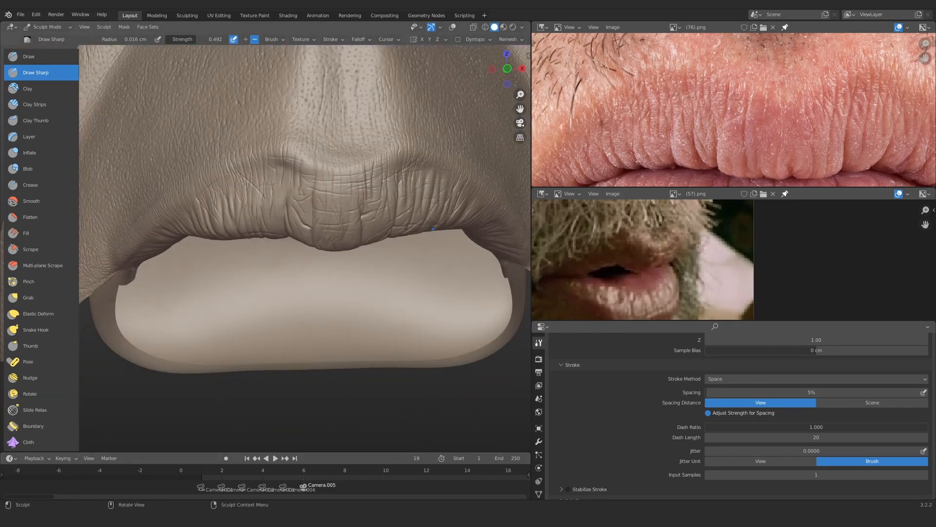
scroll(295, 239, up, 7)
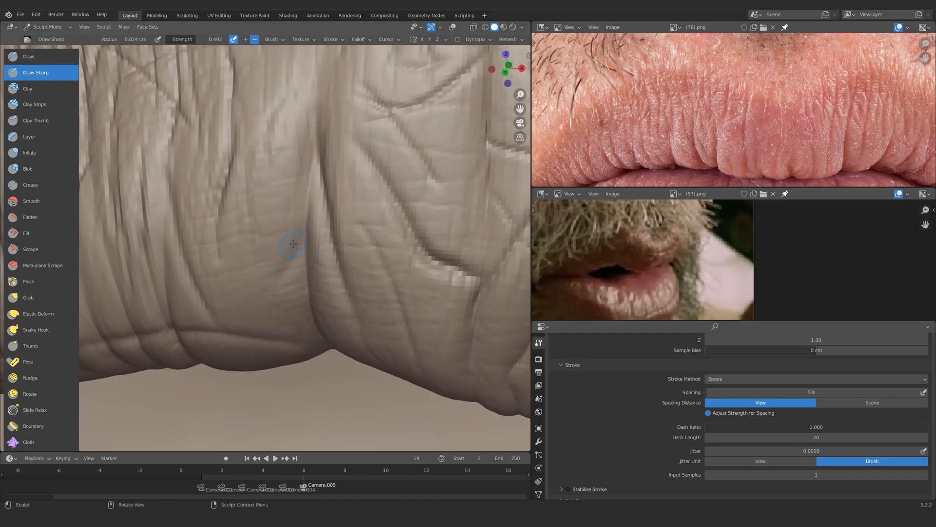
drag(295, 269, 287, 281)
ctrl+middle_drag(287, 263, 288, 283)
ctrl+middle_drag(288, 244, 289, 298)
mouse_move(254, 234)
shift+middle_down()
mouse_move(332, 244)
mouse_move(309, 235)
mouse_move(294, 247)
mouse_move(254, 234)
shift+middle_up()
key(f)
mouse_move(292, 273)
ctrl+middle_down()
mouse_move(292, 220)
mouse_move(293, 229)
ctrl+middle_up()
drag(214, 220, 249, 194)
mouse_move(312, 244)
ctrl+middle_down()
mouse_move(353, 306)
mouse_move(318, 253)
mouse_move(243, 260)
ctrl+middle_up()
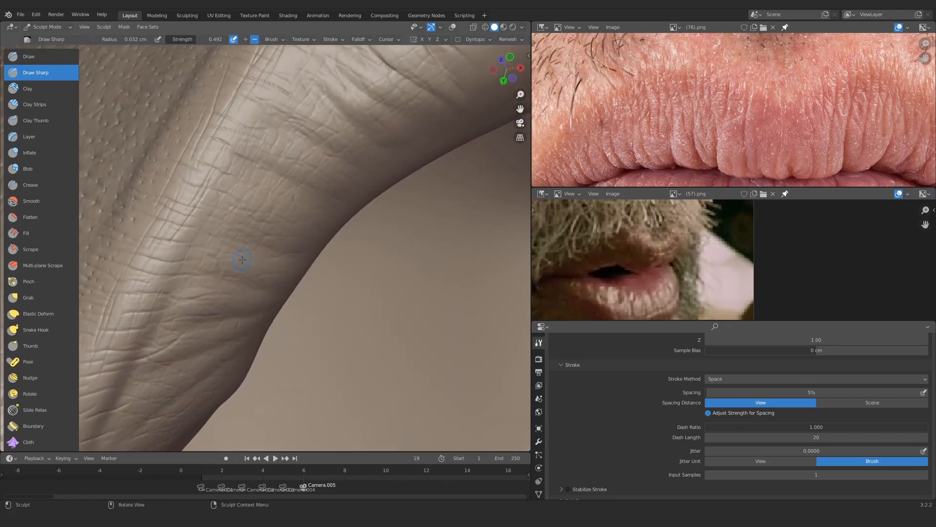
Carve long diagonal creases across the lip near the left mouth corner with Draw Sharp at 0.023 cm radius
key(f)
click(252, 259)
ctrl+middle_drag(311, 108, 310, 127)
key(f)
mouse_move(256, 288)
ctrl+middle_down()
mouse_move(258, 265)
mouse_move(273, 320)
ctrl+middle_up()
mouse_move(273, 293)
middle_down()
mouse_move(288, 285)
mouse_move(301, 238)
middle_up()
drag(248, 229, 338, 201)
drag(259, 271, 317, 244)
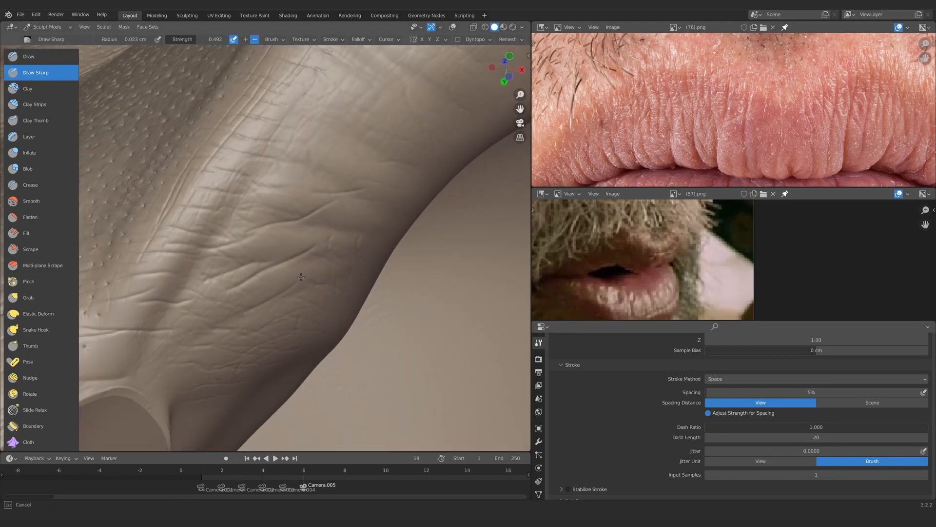
mouse_move(301, 277)
ctrl+middle_down()
mouse_move(310, 312)
mouse_move(308, 276)
ctrl+middle_up()
ctrl+middle_drag(307, 275, 292, 234)
drag(92, 284, 134, 295)
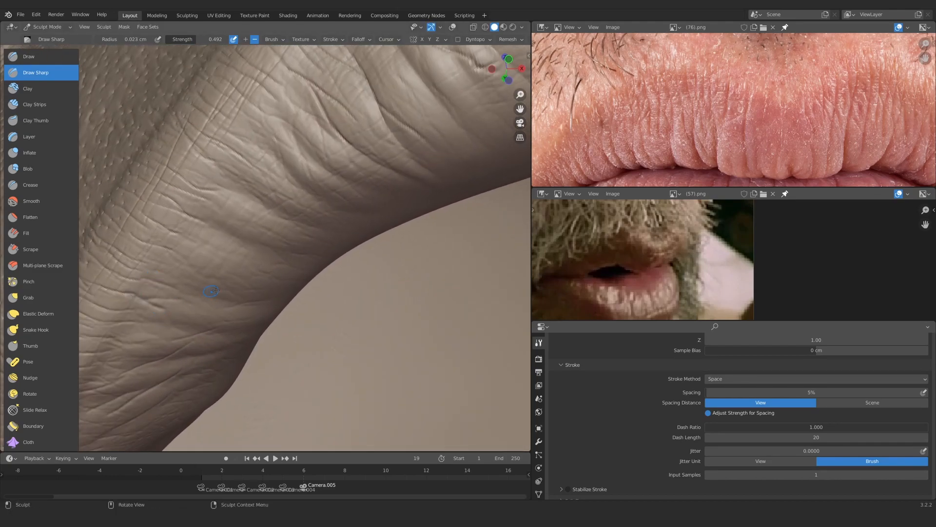
Carve a slanted crease below the lip border towards the right mouth corner with Draw Sharp at 0.02 cm radius
mouse_move(288, 244)
ctrl+middle_down()
mouse_move(300, 288)
mouse_move(310, 280)
ctrl+middle_up()
ctrl+middle_drag(310, 281, 312, 232)
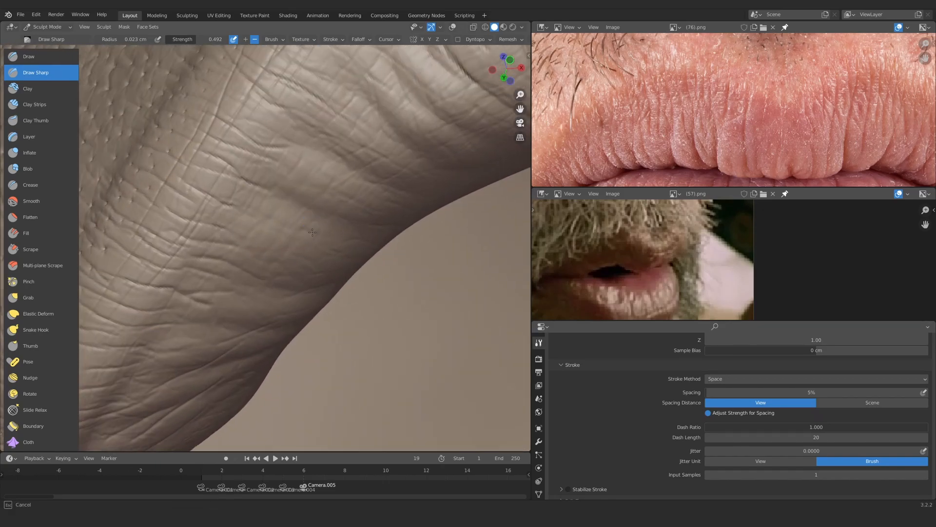
ctrl+middle_drag(244, 245, 215, 288)
mouse_move(215, 288)
middle_down()
mouse_move(186, 248)
mouse_move(323, 195)
mouse_move(171, 192)
middle_up()
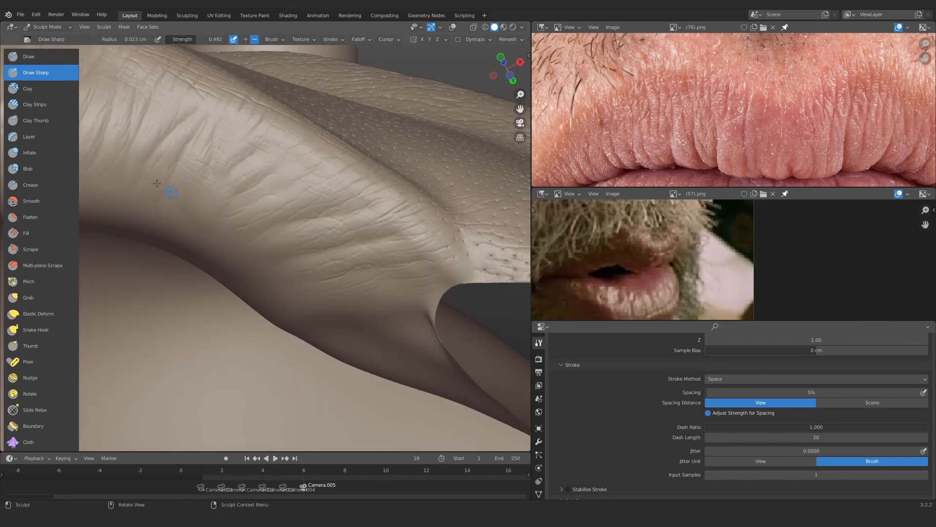
key(c)
mouse_move(466, 258)
middle_down()
mouse_move(320, 264)
mouse_move(341, 244)
mouse_move(358, 203)
middle_up()
key(x)
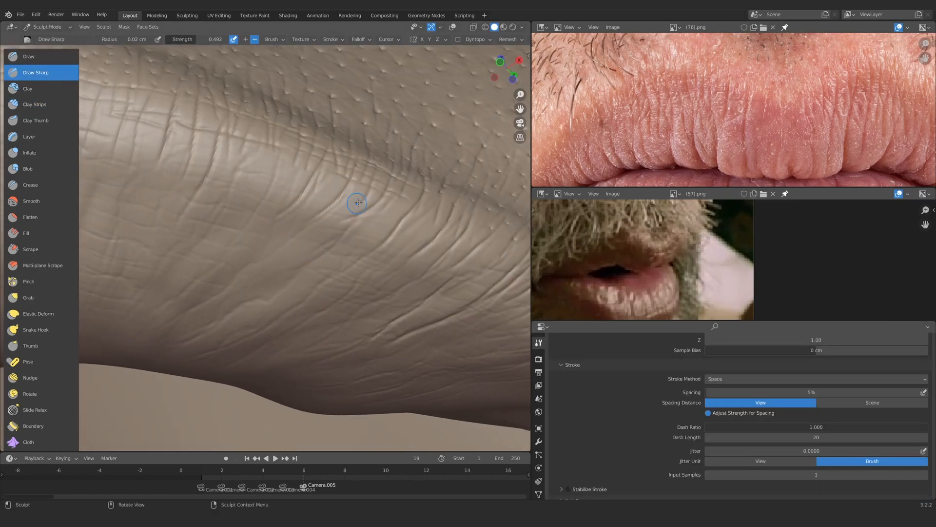
drag(342, 233, 317, 251)
Check the lip from a distance and carve diagonal creases above the lower crossing crease with Draw Sharp at a finer radius
ctrl+middle_drag(322, 234, 312, 312)
middle_drag(312, 293, 341, 288)
mouse_move(312, 352)
ctrl+middle_down()
mouse_move(307, 306)
mouse_move(168, 320)
ctrl+middle_up()
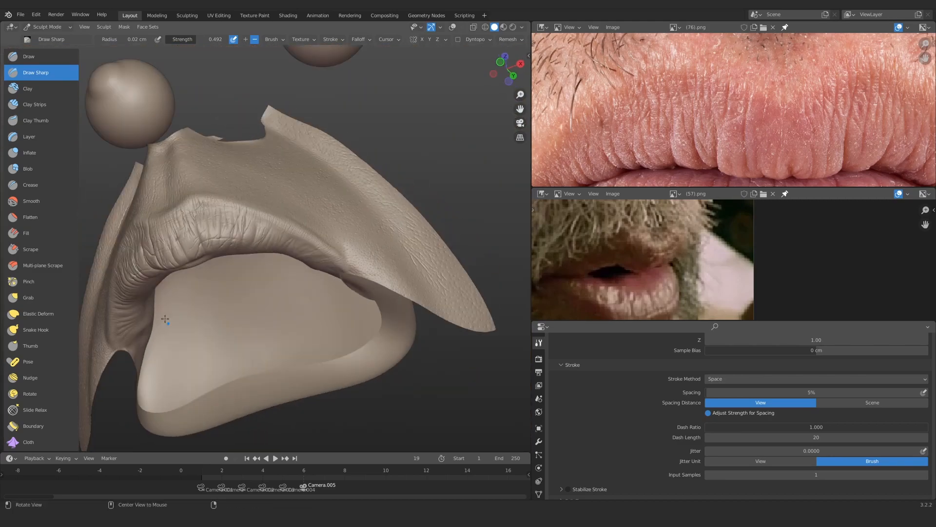
ctrl+middle_drag(234, 302, 312, 214)
middle_drag(336, 215, 363, 218)
ctrl+middle_drag(341, 273, 322, 229)
drag(313, 229, 288, 236)
ctrl+middle_drag(307, 249, 326, 211)
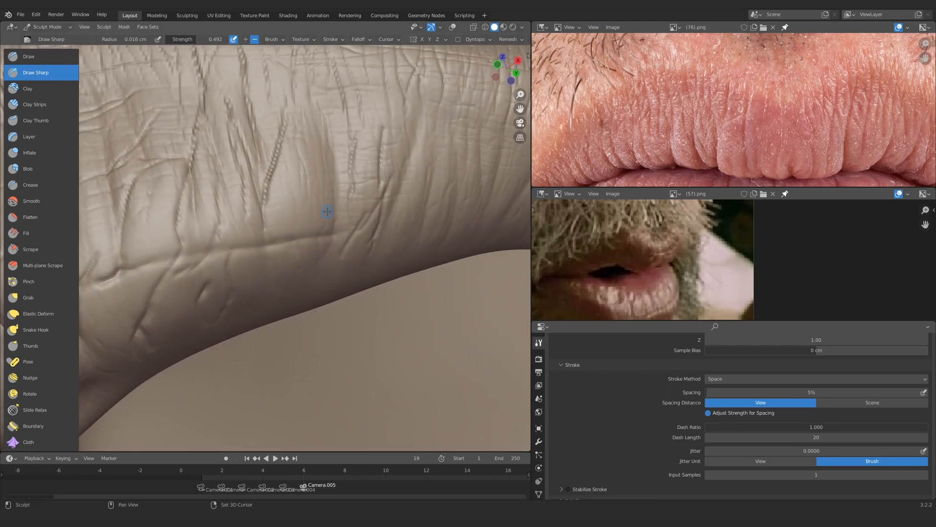
mouse_move(293, 302)
ctrl+middle_down()
mouse_move(258, 266)
mouse_move(253, 276)
mouse_move(261, 266)
ctrl+middle_up()
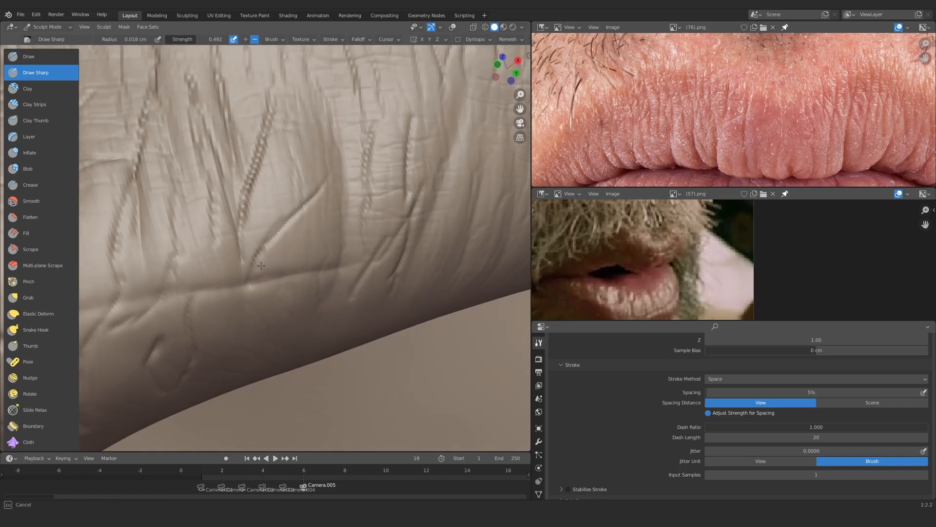
ctrl+middle_drag(252, 348, 273, 409)
ctrl+middle_drag(297, 273, 313, 201)
ctrl+middle_drag(314, 292, 299, 229)
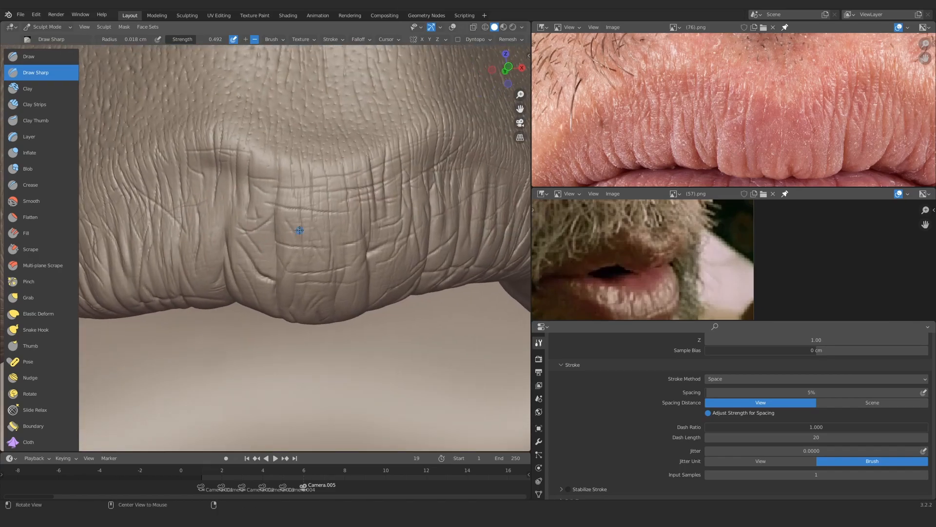
Reveal all face sets and raise the folds above the crossing crease right of the central lobe with Clay Strips at 0.029 cm radius
key(alt+h)
scroll(305, 246, down, 5)
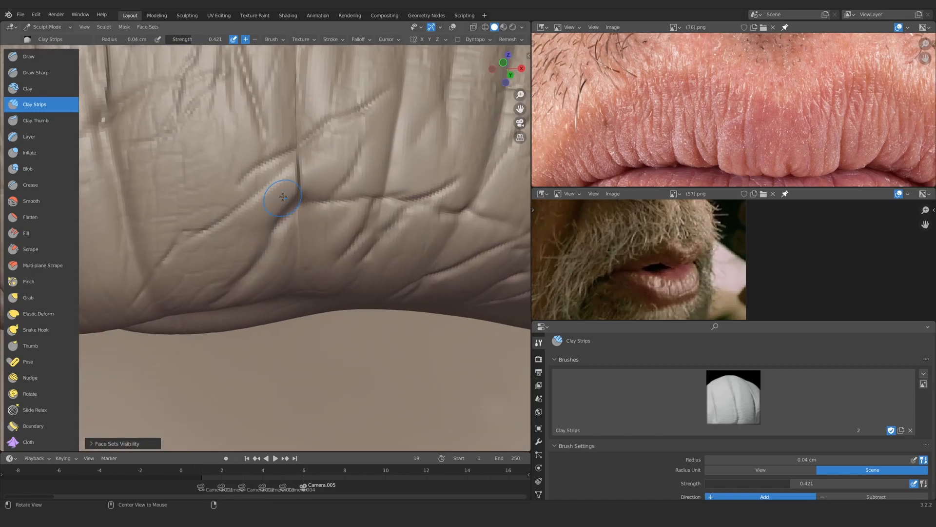
scroll(288, 185, down, 5)
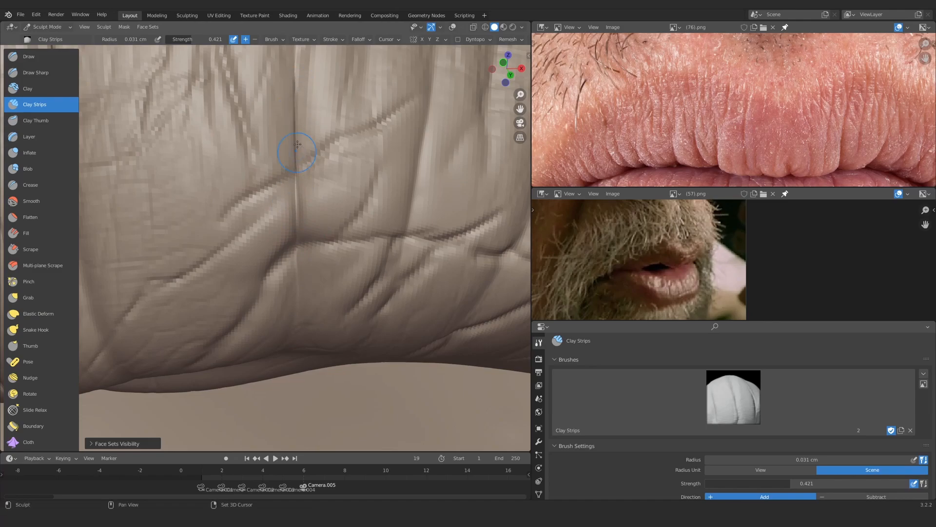
drag(297, 144, 297, 114)
key(f)
click(301, 215)
mouse_move(297, 220)
mouse_down()
mouse_move(299, 192)
mouse_move(306, 206)
mouse_move(360, 193)
mouse_up()
key(f)
click(305, 210)
key(f)
click(340, 211)
drag(343, 213, 327, 214)
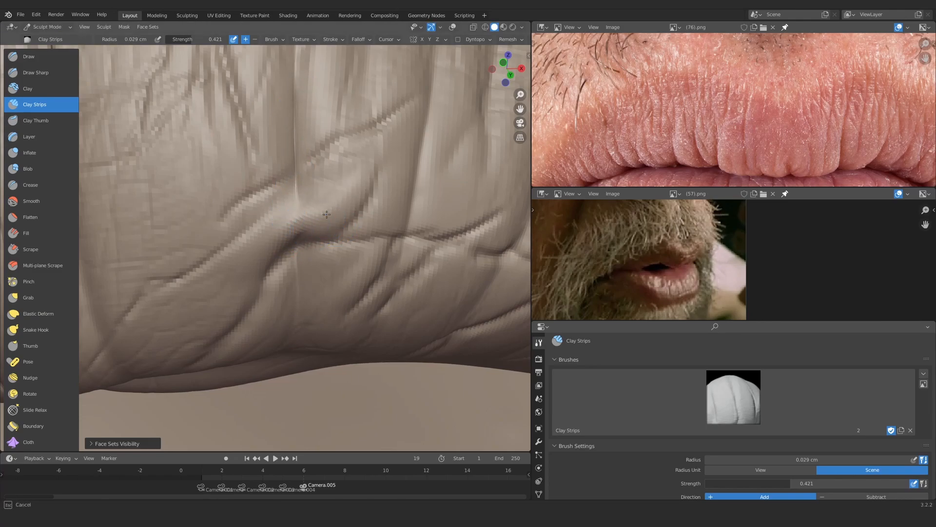
Build up the small fold further right above the crossing crease with Clay Strips at 0.021 cm radius and 0.567 strength
mouse_move(327, 214)
ctrl+middle_down()
mouse_move(324, 302)
mouse_move(303, 219)
mouse_move(285, 263)
ctrl+middle_up()
key(f)
click(280, 273)
drag(267, 278, 276, 274)
key(shift+f)
click(271, 277)
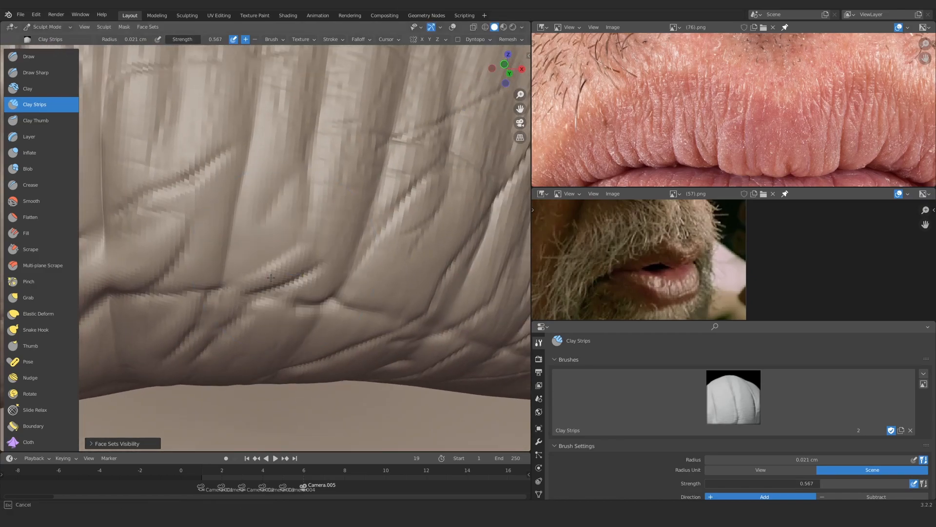
ctrl+middle_drag(210, 242, 276, 221)
scroll(697, 104, up, 3)
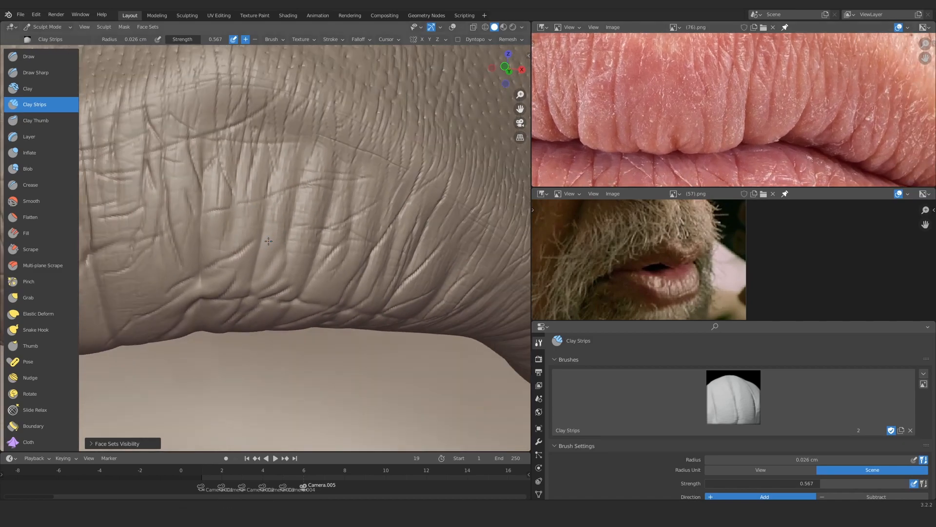
Build a rounded bump below the crossing crease right of the central lobe with Clay Strips at 0.031 cm radius
ctrl+middle_drag(283, 215, 269, 269)
ctrl+middle_drag(269, 268, 288, 238)
key(f)
click(329, 200)
drag(288, 239, 284, 242)
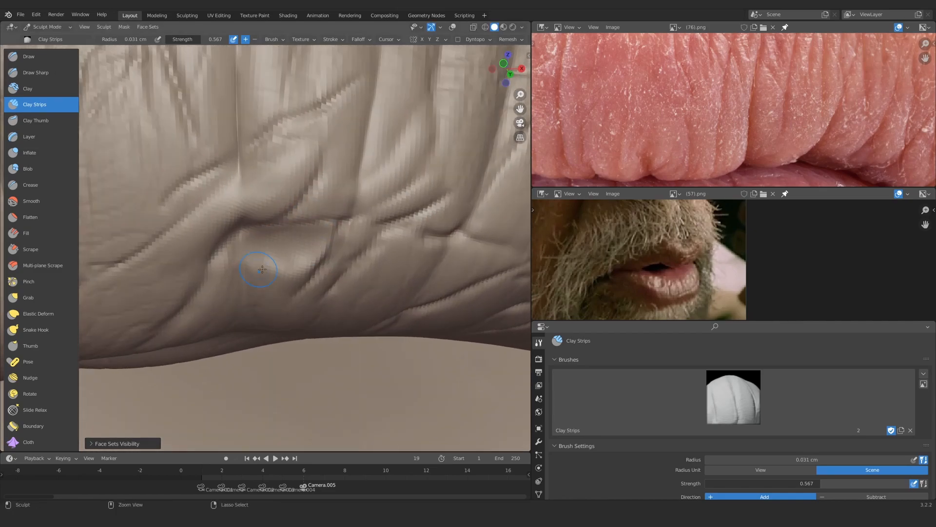
mouse_move(277, 229)
ctrl+middle_down()
mouse_move(266, 258)
mouse_move(273, 272)
ctrl+middle_up()
ctrl+middle_drag(292, 283, 333, 249)
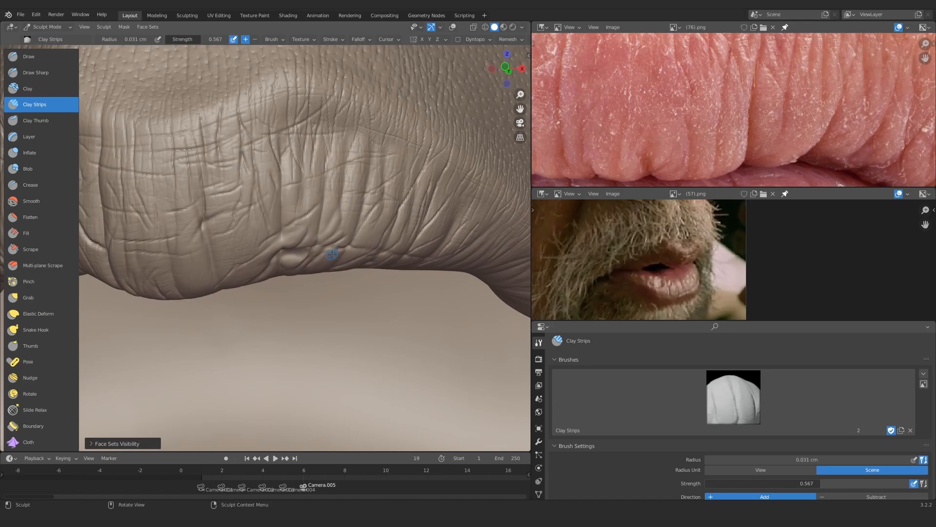
Compare with the mouth reference and raise the skin just right of the rounded bump with Clay Strips at 0.042 cm radius
alt+drag(318, 247, 293, 283)
ctrl+alt+drag(703, 273, 707, 293)
alt+drag(312, 259, 309, 267)
middle_drag(309, 266, 303, 244)
ctrl+middle_drag(303, 243, 286, 218)
key(f)
click(298, 217)
drag(304, 217, 316, 209)
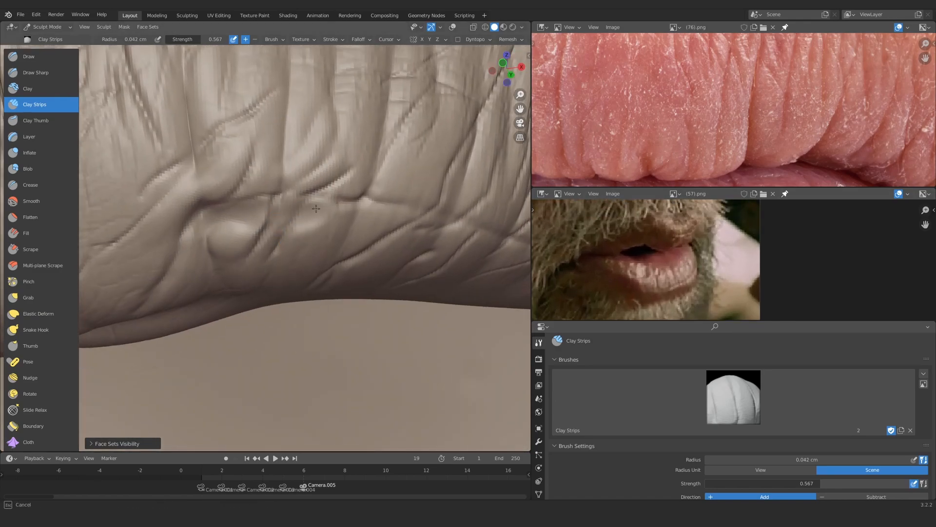
Fill out the skin between the crossing crease and the diagonal crease right of the bump with Clay Strips at 0.029 cm radius
mouse_move(285, 250)
ctrl+middle_down()
mouse_move(293, 281)
mouse_move(317, 252)
mouse_move(286, 252)
ctrl+middle_up()
key(f)
click(285, 252)
ctrl+middle_drag(287, 253, 266, 239)
shift+middle_drag(266, 239, 209, 182)
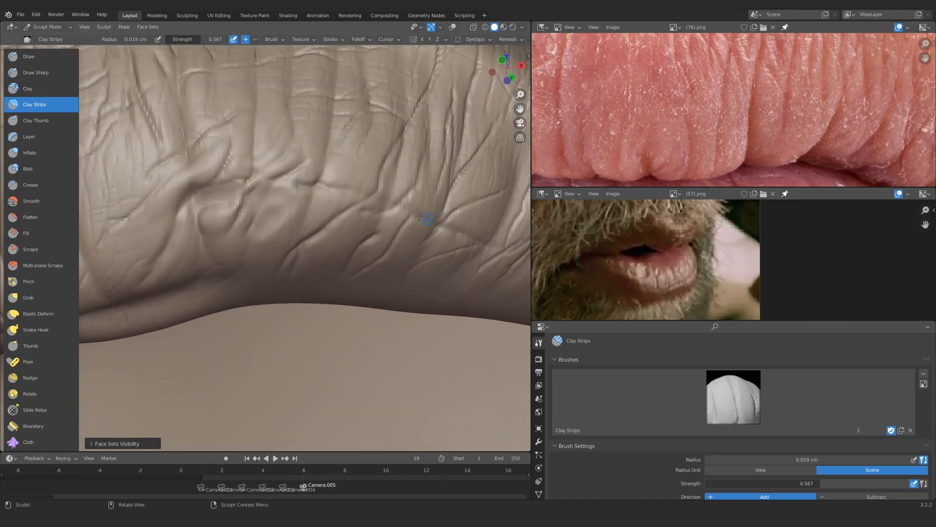
ctrl+middle_drag(361, 215, 348, 199)
shift+middle_drag(349, 198, 331, 249)
key(f)
click(335, 249)
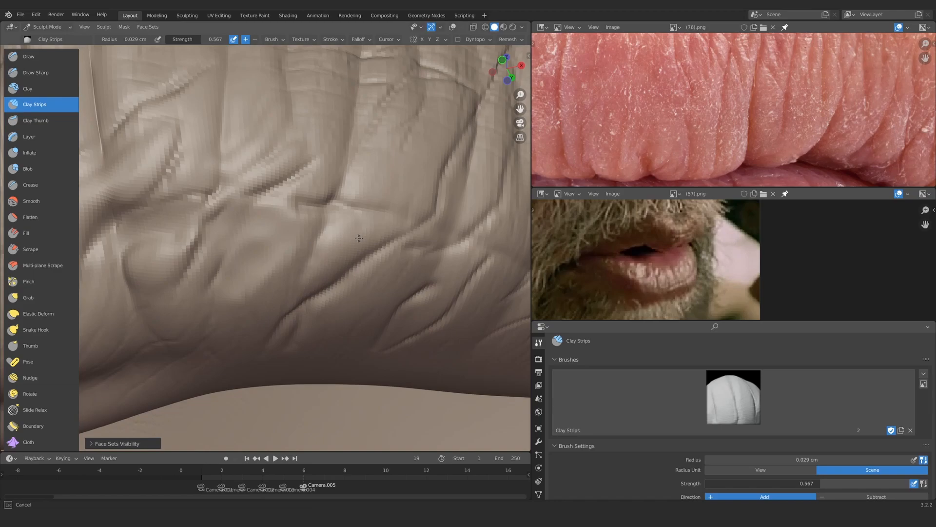
drag(329, 263, 315, 278)
Thicken the folds along both sides of the right crossing crease with Clay Strips at 0.031 cm radius
mouse_move(314, 277)
ctrl+middle_down()
mouse_move(271, 267)
mouse_move(322, 229)
ctrl+middle_up()
key(f)
click(317, 247)
drag(322, 229, 337, 205)
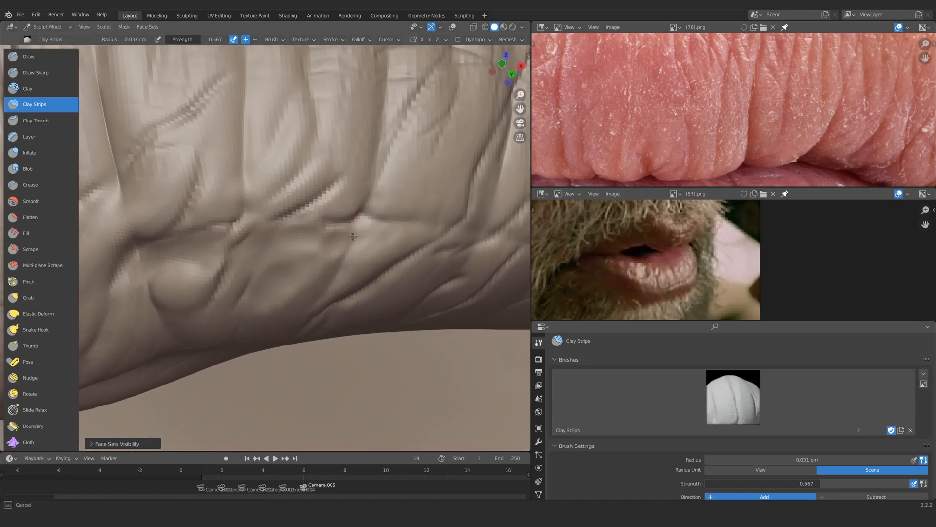
ctrl+middle_drag(336, 204, 337, 246)
mouse_move(318, 228)
mouse_down()
mouse_move(210, 246)
mouse_move(169, 239)
mouse_up()
Raise the skin between the lower diagonal creases further towards the right corner with Clay Strips at 0.04 cm radius
mouse_move(273, 244)
ctrl+middle_down()
mouse_move(288, 268)
mouse_move(303, 249)
ctrl+middle_up()
mouse_move(302, 248)
shift+middle_down()
mouse_move(359, 208)
mouse_move(293, 309)
mouse_move(315, 273)
shift+middle_up()
key(f)
click(319, 270)
drag(323, 275, 323, 258)
mouse_move(324, 257)
ctrl+middle_down()
mouse_move(349, 286)
mouse_move(317, 254)
mouse_move(292, 273)
mouse_move(291, 302)
ctrl+middle_up()
key(f)
click(294, 272)
drag(289, 310, 280, 259)
mouse_move(380, 295)
ctrl+middle_down()
mouse_move(358, 267)
mouse_move(363, 258)
ctrl+middle_up()
drag(358, 281, 417, 244)
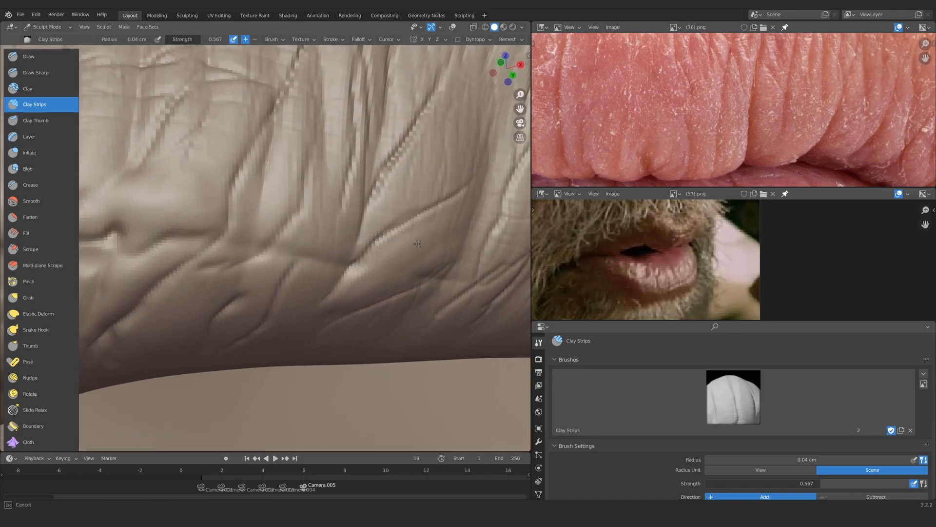
Build small ridges above the crossing crease on the lip's right part with Clay Strips at 0.025 cm radius
key(f)
mouse_move(336, 248)
mouse_down()
mouse_move(333, 234)
mouse_move(262, 225)
mouse_up()
click(329, 231)
key(f)
click(339, 234)
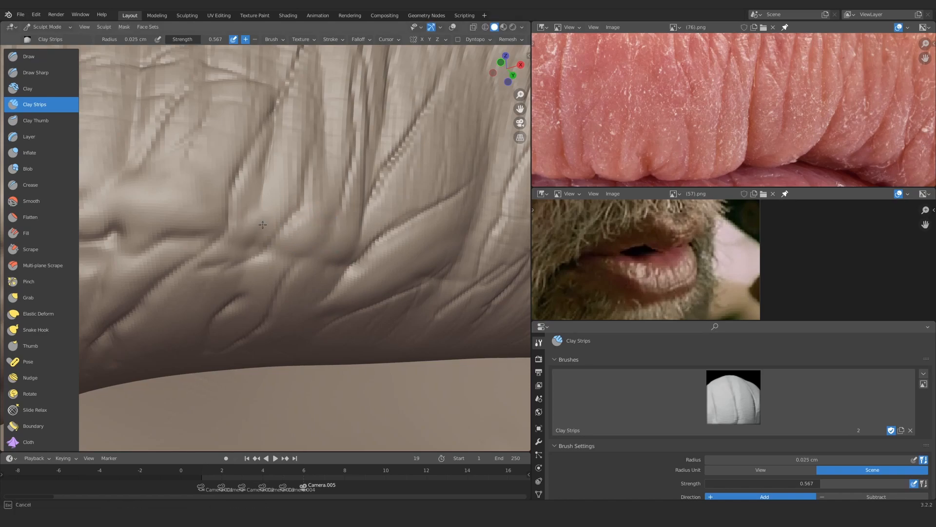
mouse_move(262, 225)
ctrl+middle_down()
mouse_move(328, 297)
mouse_move(295, 236)
mouse_move(336, 219)
mouse_move(346, 197)
mouse_move(270, 278)
mouse_move(234, 230)
mouse_move(263, 234)
mouse_move(254, 249)
ctrl+middle_up()
Build a bulging fold along the crossing crease left of the central lobe with Clay Strips at 0.037 cm radius
mouse_move(266, 292)
ctrl+middle_down()
mouse_move(280, 263)
mouse_move(293, 269)
mouse_move(297, 242)
mouse_move(359, 238)
ctrl+middle_up()
key(f)
click(286, 263)
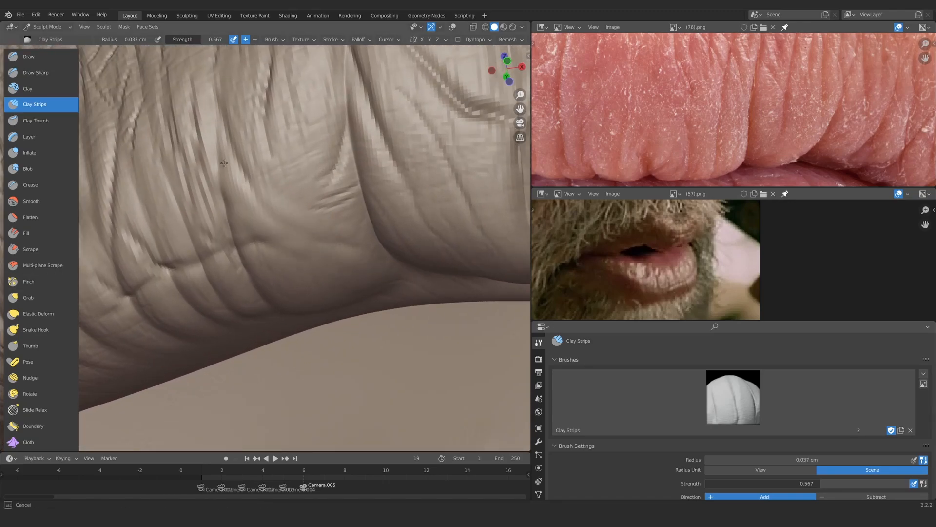
ctrl+middle_drag(224, 163, 310, 211)
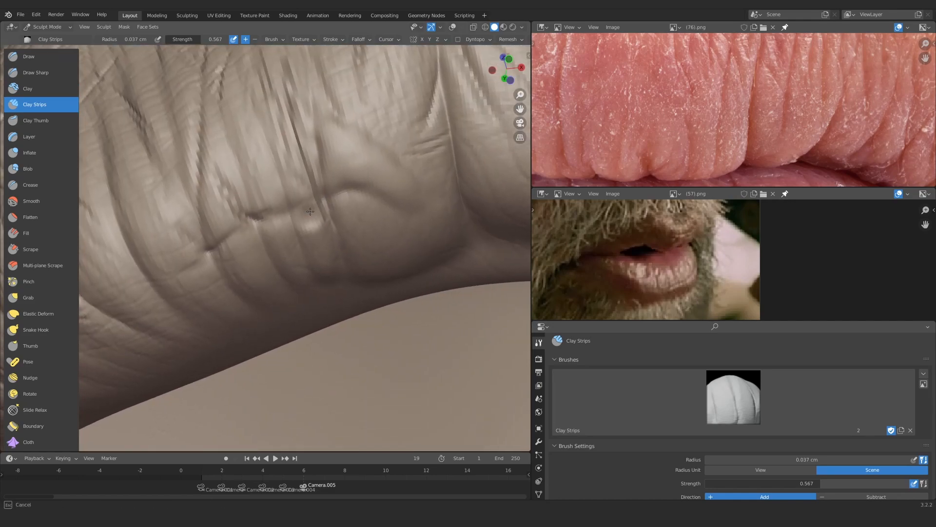
mouse_move(249, 248)
ctrl+middle_down()
mouse_move(299, 266)
mouse_move(299, 218)
mouse_move(340, 205)
ctrl+middle_up()
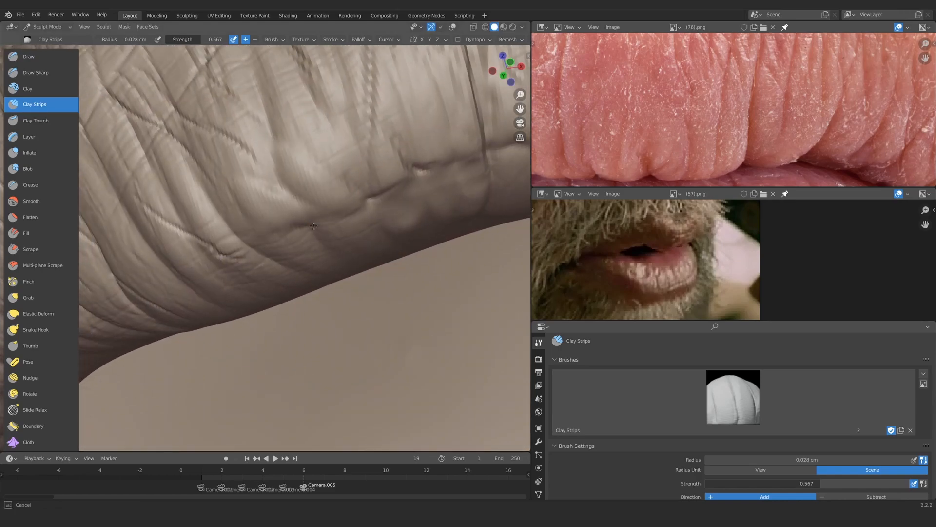
Raise the ridges between the slanted furrows on the lip's left half with Clay Strips
middle_drag(313, 226, 276, 219)
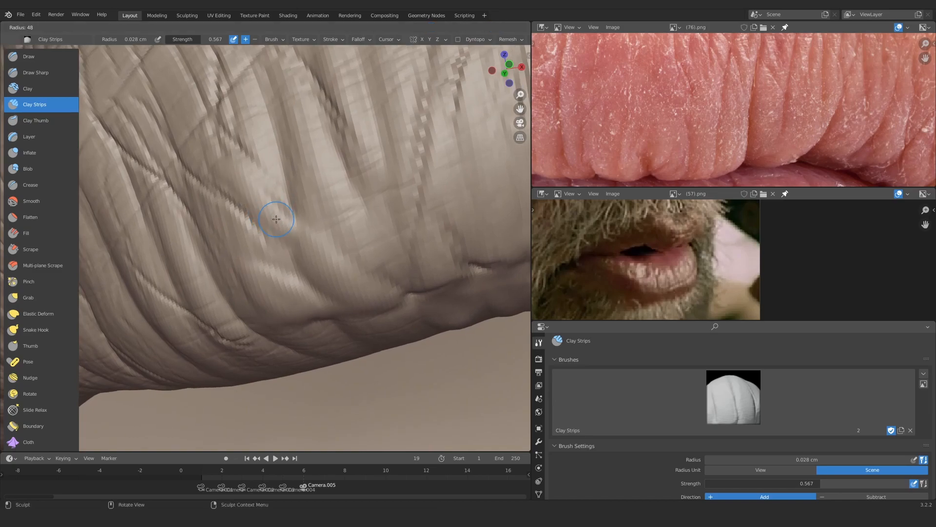
click(281, 219)
drag(293, 224, 235, 176)
mouse_move(281, 268)
ctrl+middle_down()
mouse_move(271, 226)
mouse_move(229, 272)
mouse_move(234, 297)
ctrl+middle_up()
key(f)
click(270, 193)
mouse_move(273, 195)
ctrl+middle_down()
mouse_move(290, 142)
mouse_move(265, 195)
mouse_move(296, 193)
mouse_move(254, 215)
ctrl+middle_up()
key(f)
key(f)
click(258, 220)
Build up the ends of the diagonal folds towards the left mouth corner with Clay Strips at 0.025 cm radius
mouse_move(263, 283)
shift+middle_down()
mouse_move(327, 214)
mouse_move(386, 259)
mouse_move(341, 220)
mouse_move(350, 167)
shift+middle_up()
key(f)
click(381, 263)
mouse_move(293, 195)
middle_down()
mouse_move(336, 254)
mouse_move(234, 219)
mouse_move(312, 205)
mouse_move(402, 218)
mouse_move(436, 198)
middle_up()
key(f)
click(334, 273)
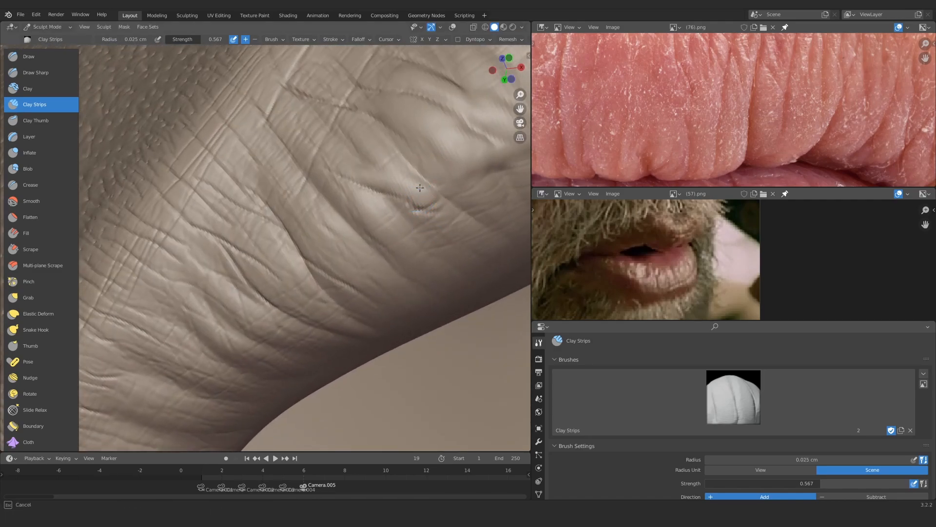
drag(420, 188, 425, 198)
Fill out the skin below the diagonal folds on the lip's left part with Clay Strips at 0.036 cm radius
mouse_move(419, 195)
ctrl+middle_down()
mouse_move(406, 228)
mouse_move(316, 236)
mouse_move(308, 191)
mouse_move(331, 195)
ctrl+middle_up()
key(f)
click(342, 219)
drag(339, 228, 344, 236)
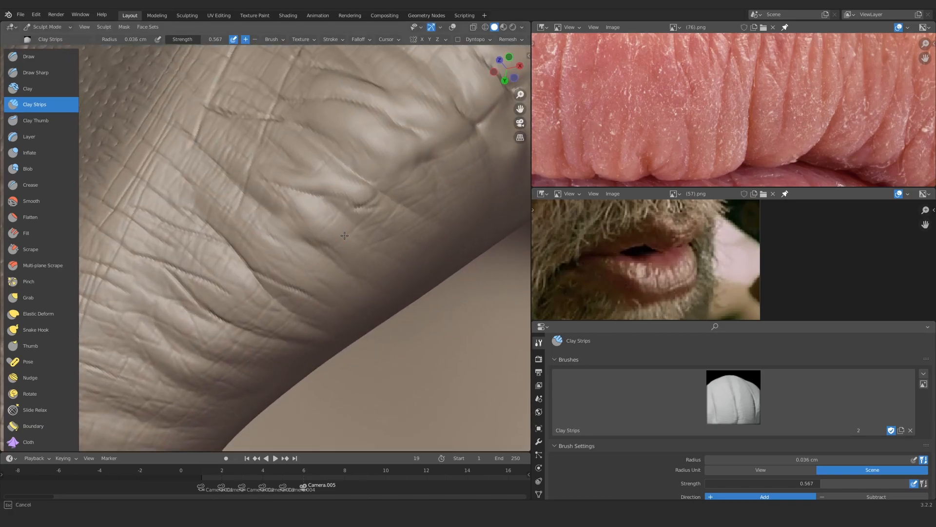
ctrl+middle_drag(344, 235, 322, 312)
mouse_move(322, 313)
middle_down()
mouse_move(278, 324)
mouse_move(238, 197)
mouse_move(232, 207)
mouse_move(280, 232)
mouse_move(282, 254)
mouse_move(293, 229)
mouse_move(284, 202)
middle_up()
key(f)
mouse_move(305, 178)
mouse_down()
mouse_move(296, 195)
mouse_move(308, 231)
mouse_up()
click(280, 204)
mouse_move(308, 232)
ctrl+middle_down()
mouse_move(280, 211)
mouse_move(276, 181)
ctrl+middle_up()
Raise the skin cells between the creases on the central lobe's upper half with Clay Strips at 0.032 cm radius
key(f)
click(280, 187)
mouse_move(283, 202)
mouse_down()
mouse_move(271, 192)
mouse_move(277, 202)
mouse_up()
ctrl+middle_drag(277, 202, 283, 239)
middle_drag(283, 239, 298, 197)
drag(301, 208, 308, 197)
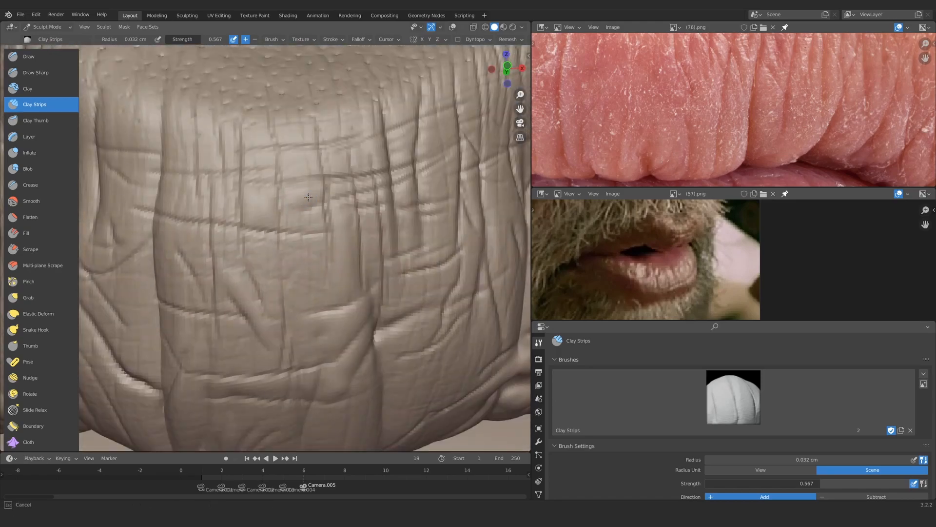
drag(184, 242, 195, 270)
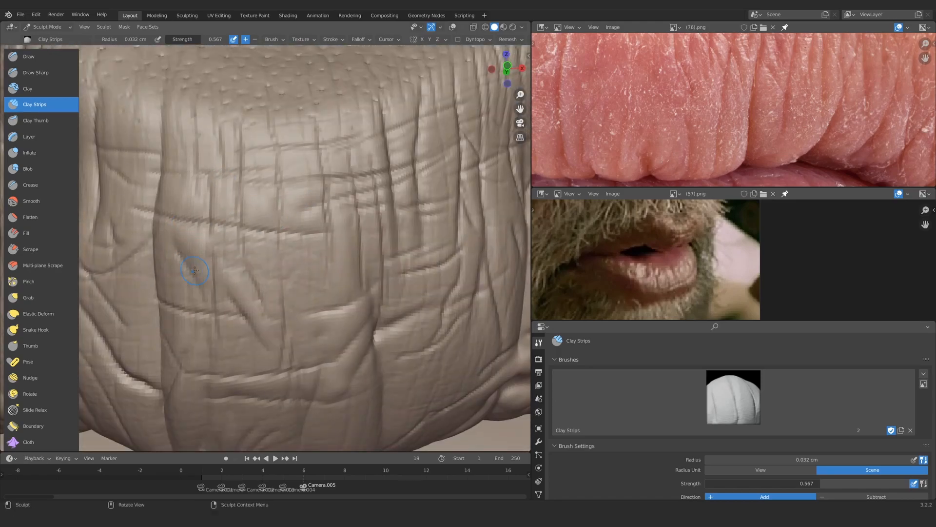
drag(297, 239, 301, 233)
Build up the skin between the crossing creases in the central lobe's middle with Clay Strips at 0.053 cm radius
mouse_move(301, 233)
ctrl+middle_down()
mouse_move(345, 215)
mouse_move(283, 190)
ctrl+middle_up()
key(f)
click(273, 193)
drag(266, 194, 258, 202)
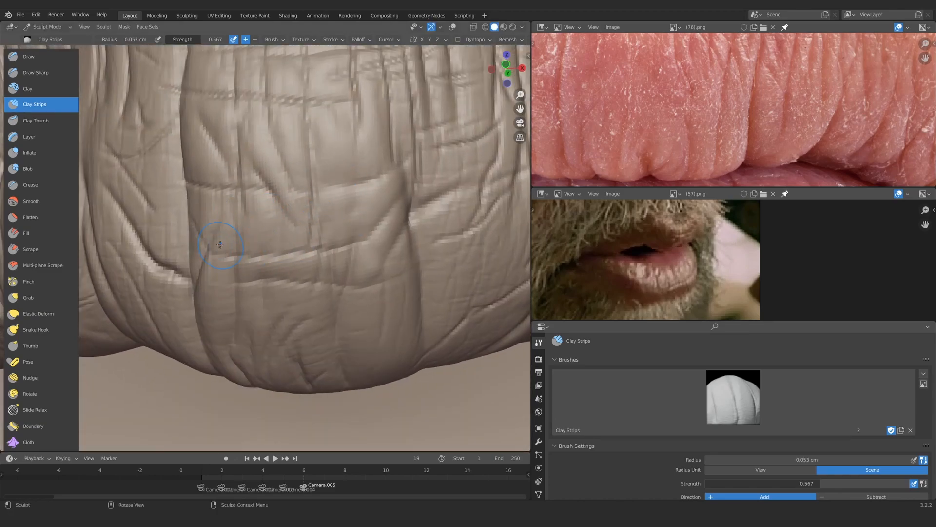
middle_drag(219, 244, 273, 229)
Fill out the central lobe's lower part below the crossing creases with Clay Strips at 0.037 cm radius
ctrl+middle_drag(273, 230, 287, 205)
key(f)
click(279, 202)
drag(364, 269, 352, 295)
middle_drag(341, 298, 312, 288)
ctrl+middle_drag(312, 287, 291, 260)
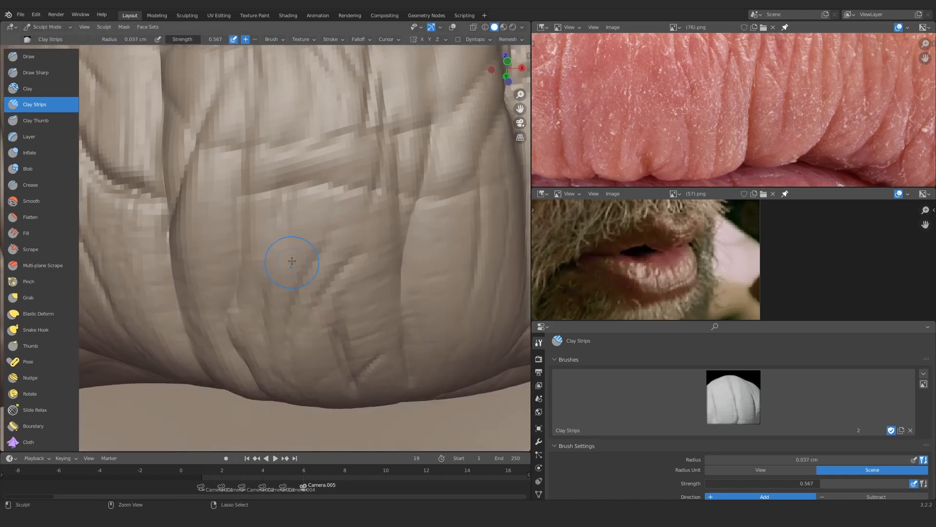
Build up the skin around the folds on the central lobe with Clay Strips, reducing the radius to 0.029 cm
drag(343, 240, 328, 292)
mouse_move(328, 292)
ctrl+middle_down()
mouse_move(316, 339)
mouse_move(263, 312)
mouse_move(308, 302)
mouse_move(322, 234)
ctrl+middle_up()
key(f)
click(331, 232)
mouse_move(336, 232)
mouse_down()
mouse_move(345, 229)
mouse_move(298, 220)
mouse_up()
mouse_move(312, 220)
shift+middle_down()
mouse_move(273, 295)
mouse_move(305, 248)
shift+middle_up()
key(f)
click(317, 247)
Check the 3D view's clip start setting
key(n)
click(496, 76)
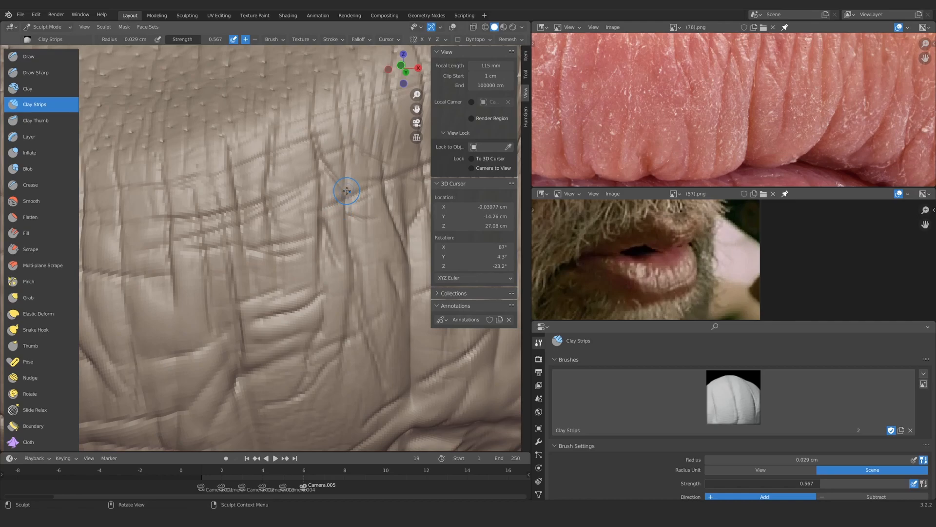
key(n)
Fill out the skin between the crossing creases near the lip's upper border with Clay Strips at 0.027 cm radius
mouse_move(295, 254)
ctrl+middle_down()
mouse_move(312, 209)
mouse_move(312, 259)
mouse_move(318, 253)
ctrl+middle_up()
ctrl+middle_drag(318, 252, 319, 212)
key(f)
click(325, 212)
click(328, 213)
mouse_move(329, 210)
mouse_down()
mouse_move(346, 232)
mouse_move(336, 219)
mouse_up()
mouse_move(240, 305)
shift+middle_down()
mouse_move(247, 230)
mouse_move(335, 268)
mouse_move(349, 246)
mouse_move(334, 239)
shift+middle_up()
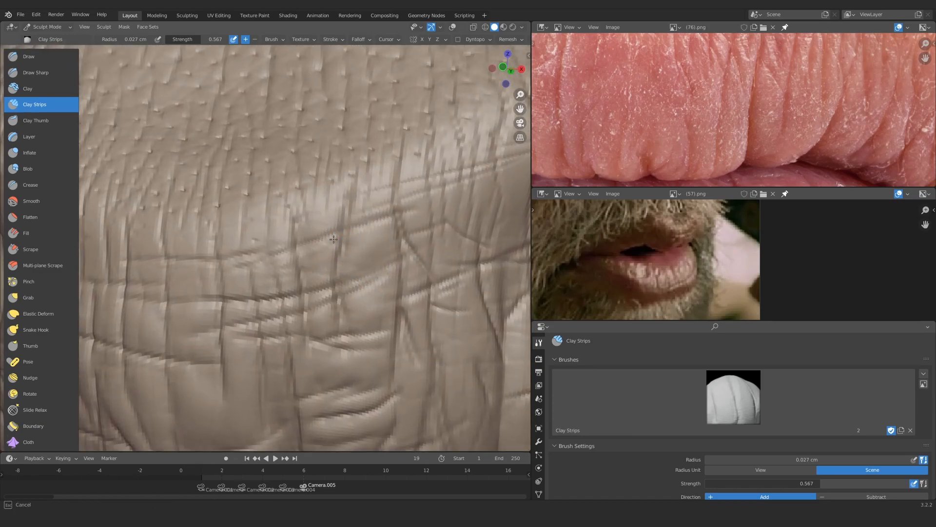
drag(336, 261, 335, 274)
Raise the skin along and above the diagonal fold on the central lobe's lower right with Clay Strips at about 0.025 cm radius
ctrl+middle_drag(336, 243, 337, 300)
middle_drag(337, 273, 319, 179)
key(f)
click(327, 179)
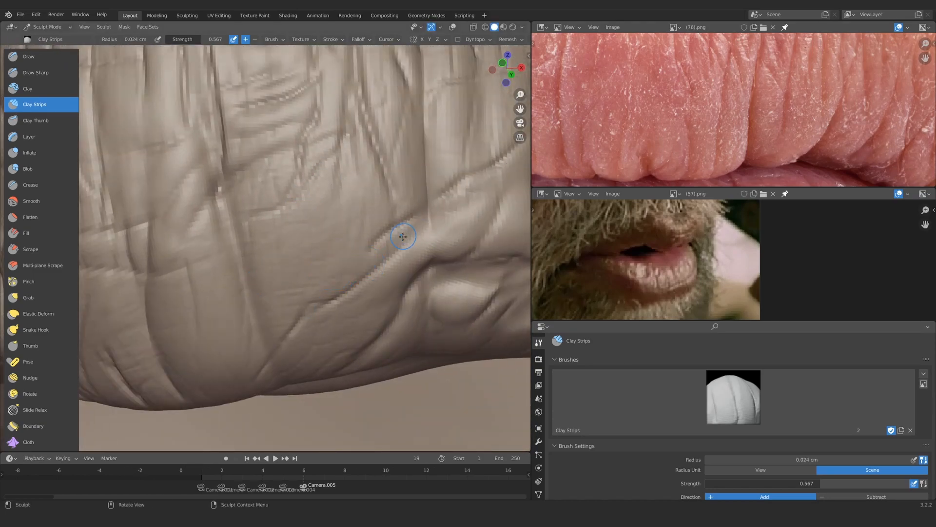
drag(403, 236, 413, 226)
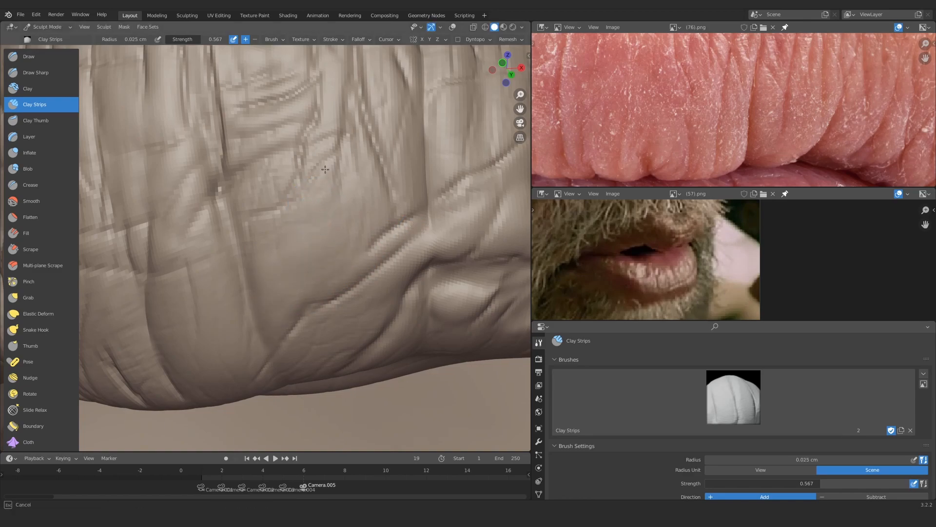
drag(362, 139, 382, 226)
Build up the vertical ridges around the long crossing creases right of the central lobe with Clay Strips at 0.025 cm radius
mouse_move(382, 226)
ctrl+middle_down()
mouse_move(344, 278)
mouse_move(297, 207)
mouse_move(331, 195)
mouse_move(278, 120)
ctrl+middle_up()
mouse_move(275, 114)
mouse_down()
mouse_move(273, 105)
mouse_move(279, 119)
mouse_up()
ctrl+middle_drag(279, 88, 279, 115)
ctrl+middle_drag(303, 273, 305, 224)
drag(304, 224, 303, 230)
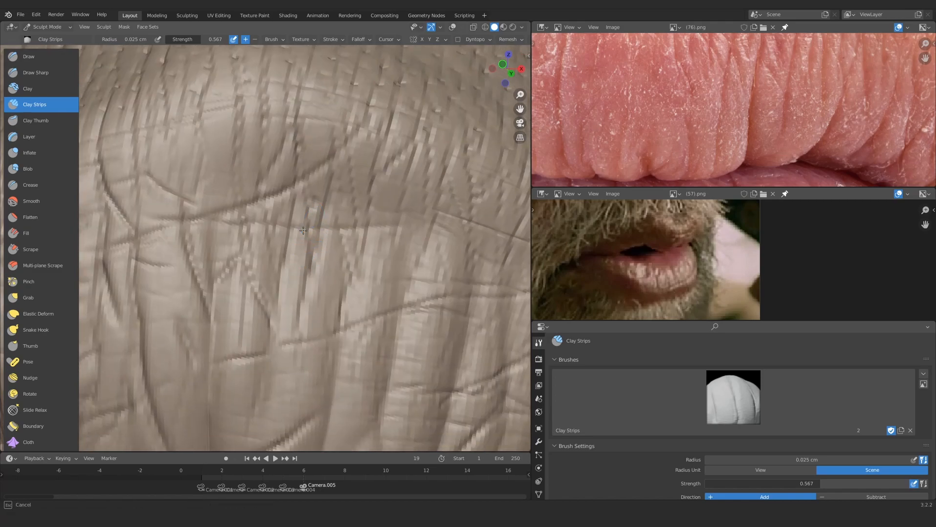
Raise the narrow skin strips along the diagonal creases on the lip's right part with Clay Strips at 0.017 cm radius
ctrl+middle_drag(343, 254, 281, 239)
drag(292, 272, 293, 267)
mouse_move(292, 267)
ctrl+middle_down()
mouse_move(313, 230)
mouse_move(357, 233)
mouse_move(345, 279)
mouse_move(263, 230)
ctrl+middle_up()
drag(263, 229, 259, 232)
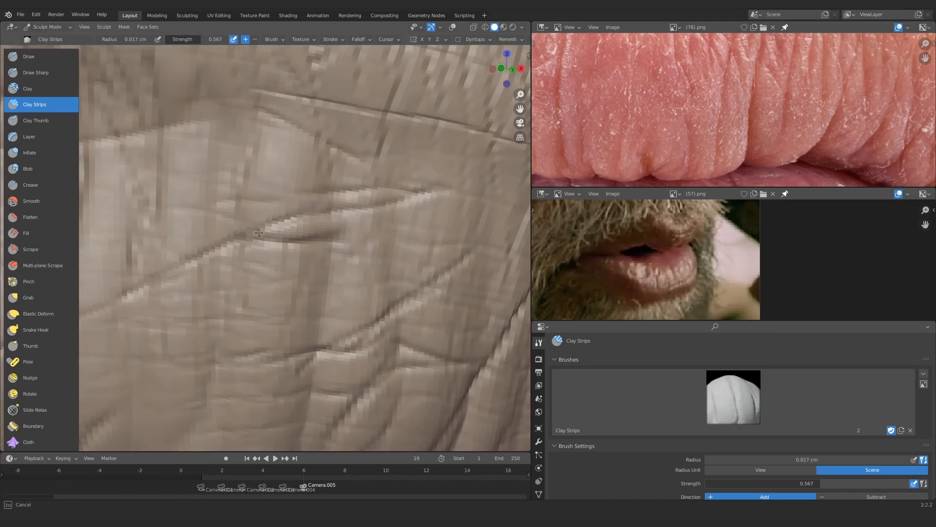
drag(392, 227, 420, 225)
Add volume to the folds on the lip's right part, down to the diagonal crease near the lower edge, using Clay Strips at 0.02 cm radius
ctrl+middle_drag(420, 225, 263, 278)
mouse_move(264, 278)
middle_down()
mouse_move(255, 299)
mouse_move(312, 220)
middle_up()
middle_drag(312, 219, 314, 273)
ctrl+middle_drag(314, 273, 244, 232)
key(f)
click(241, 231)
drag(241, 231, 241, 230)
mouse_move(241, 230)
ctrl+middle_down()
mouse_move(299, 278)
mouse_move(304, 210)
ctrl+middle_up()
drag(304, 210, 308, 205)
ctrl+middle_drag(308, 205, 322, 173)
key(f)
click(320, 171)
drag(320, 171, 324, 169)
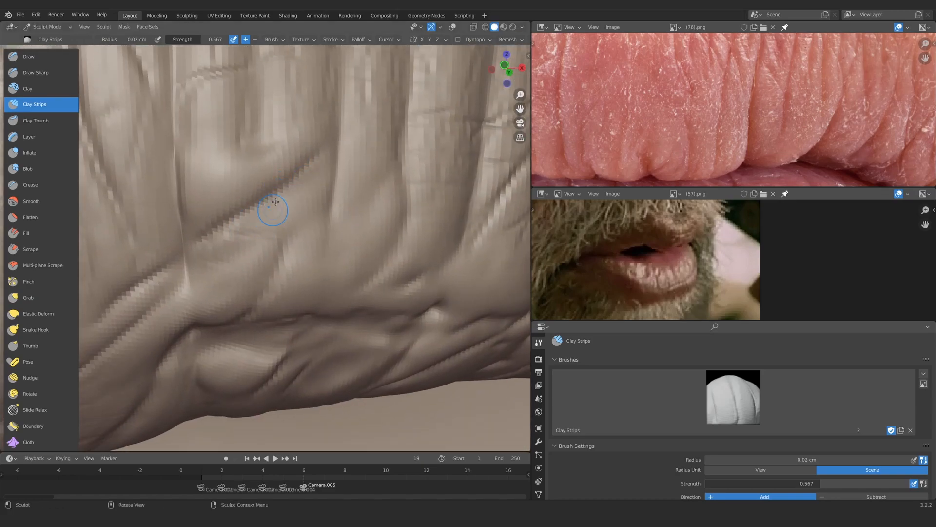
Fill out the skin around the curved creases on the central lobe's lower right with Clay Strips at 0.033 cm radius
mouse_move(276, 202)
ctrl+middle_down()
mouse_move(278, 278)
mouse_move(383, 199)
ctrl+middle_up()
mouse_move(253, 278)
ctrl+middle_down()
mouse_move(234, 234)
mouse_move(251, 207)
ctrl+middle_up()
key(f)
click(258, 208)
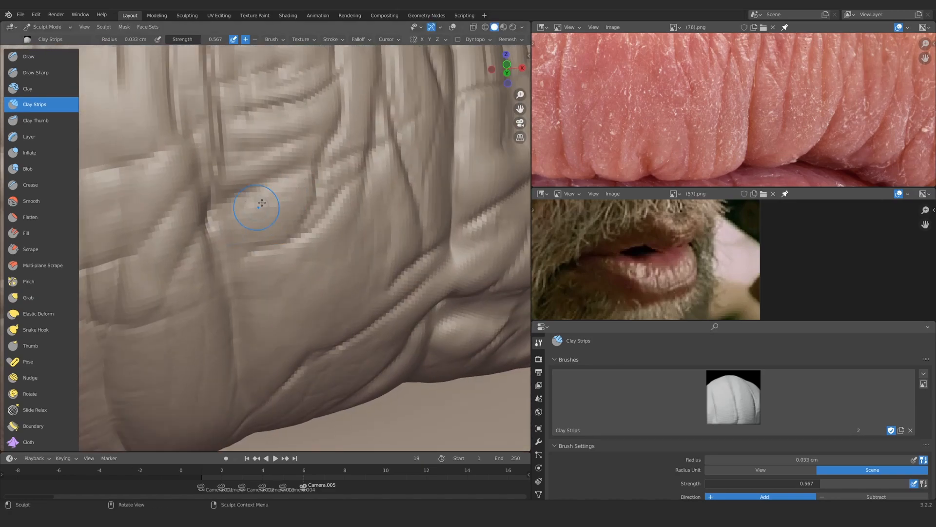
mouse_move(342, 224)
ctrl+middle_down()
mouse_move(286, 280)
mouse_move(312, 254)
mouse_move(306, 227)
mouse_move(211, 291)
mouse_move(244, 305)
ctrl+middle_up()
key(f)
click(270, 293)
Build up the skin between the crossing creases in the middle of the lip's right part with Clay Strips at 0.019 cm radius
mouse_move(244, 304)
ctrl+middle_down()
mouse_move(273, 253)
mouse_move(317, 209)
mouse_move(351, 225)
mouse_move(302, 288)
mouse_move(312, 273)
ctrl+middle_up()
key(f)
click(355, 189)
ctrl+middle_drag(312, 273, 331, 227)
key(f)
click(334, 226)
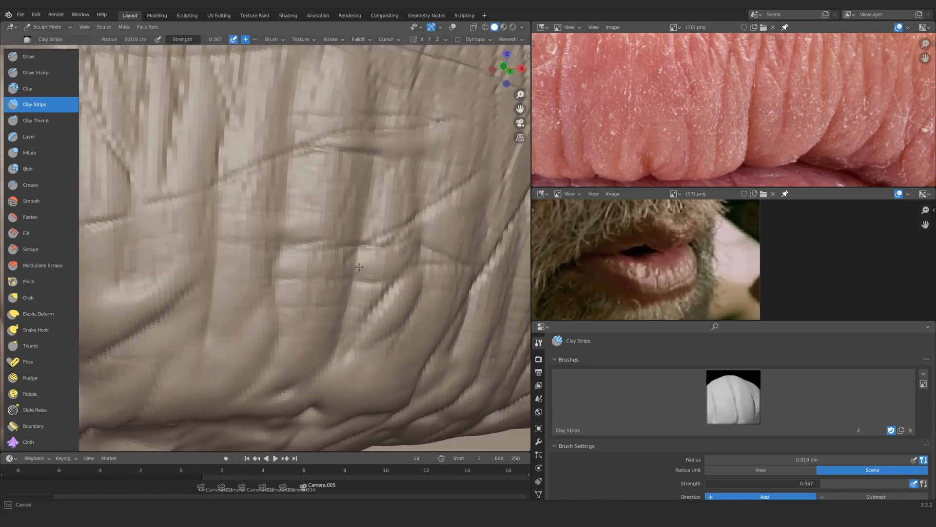
Thicken the ridges between the crossing creases on the lip's left part with Clay Strips, starting at 0.019 cm radius
mouse_move(358, 279)
ctrl+middle_down()
mouse_move(218, 299)
mouse_move(264, 292)
ctrl+middle_up()
ctrl+middle_drag(264, 293, 293, 204)
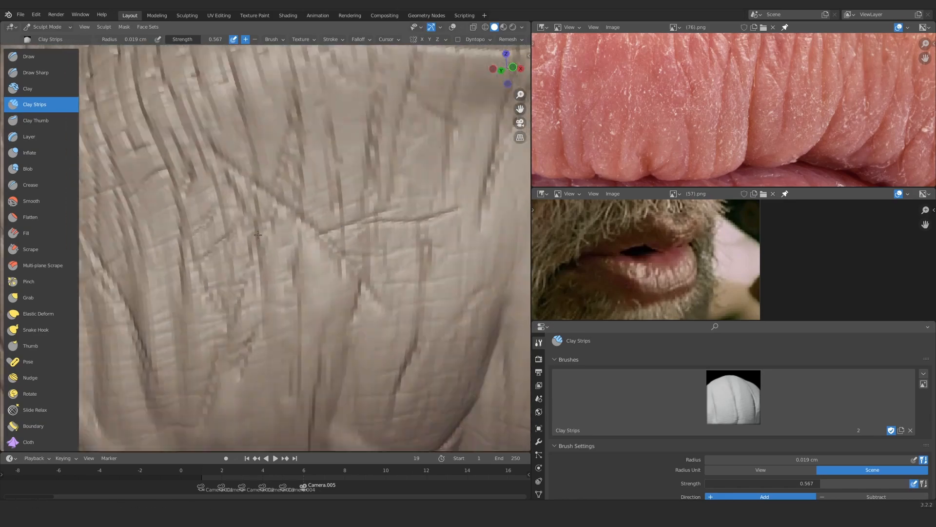
key(f)
click(215, 219)
drag(215, 219, 210, 245)
mouse_move(210, 245)
ctrl+middle_down()
mouse_move(220, 298)
mouse_move(231, 293)
ctrl+middle_up()
ctrl+middle_drag(232, 293, 258, 229)
key(f)
click(266, 214)
drag(265, 214, 272, 237)
Build up the finely wrinkled skin on the lip's outer right part with Clay Strips at 0.038 cm radius
ctrl+middle_drag(272, 244, 244, 273)
key(f)
click(199, 332)
mouse_move(198, 335)
ctrl+middle_down()
mouse_move(234, 370)
mouse_move(195, 331)
mouse_move(278, 292)
ctrl+middle_up()
mouse_move(278, 293)
ctrl+middle_down()
mouse_move(286, 265)
mouse_move(236, 234)
mouse_move(254, 298)
mouse_move(219, 288)
ctrl+middle_up()
ctrl+middle_drag(220, 287, 292, 185)
key(f)
click(327, 166)
drag(326, 166, 335, 153)
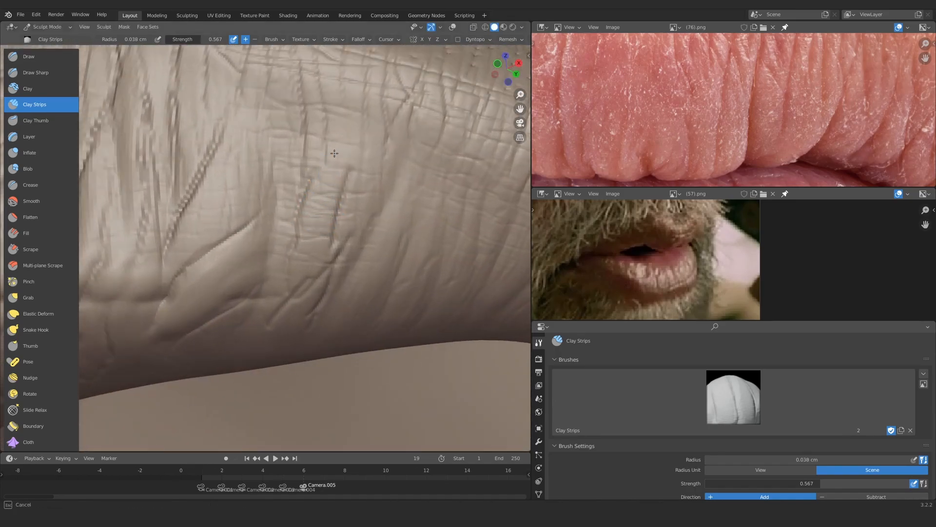
Swell the folds beside the long diagonal creases on the lip's outer right part with Clay Strips at 0.032 cm radius
click(293, 264)
middle_drag(293, 264, 293, 190)
ctrl+middle_drag(265, 280, 264, 259)
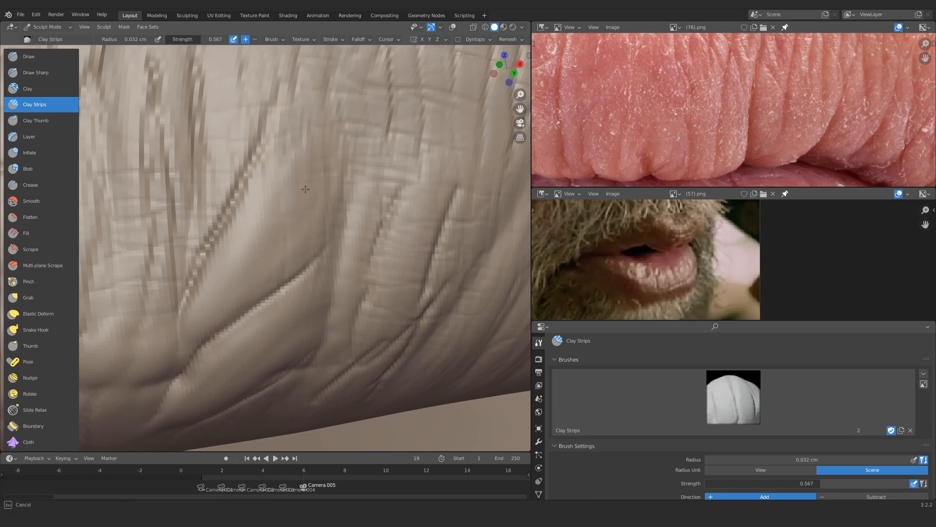
mouse_move(305, 130)
ctrl+middle_down()
mouse_move(272, 261)
mouse_move(293, 200)
mouse_move(368, 205)
mouse_move(343, 235)
ctrl+middle_up()
ctrl+alt+drag(344, 235, 299, 214)
alt+drag(299, 214, 294, 216)
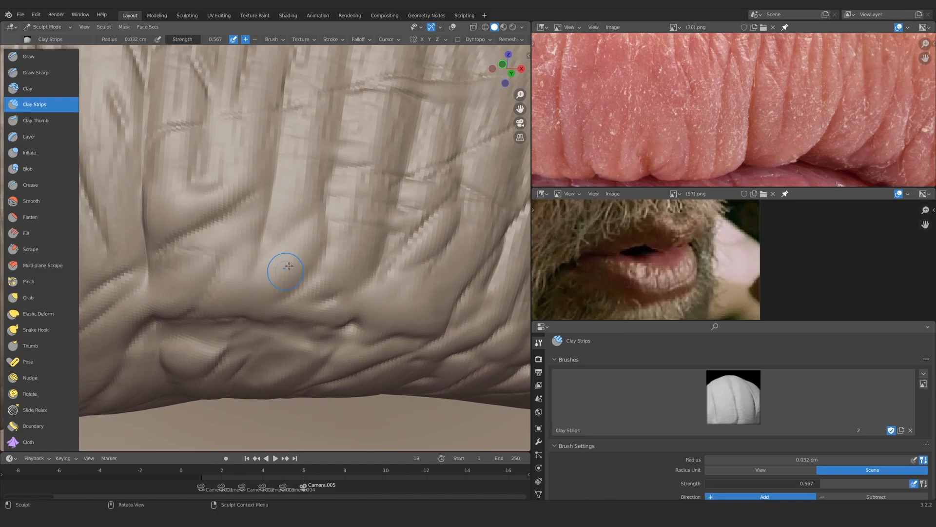
Fill out the folds just above the lower edge right of the central lobe with Clay Strips
mouse_move(288, 266)
ctrl+alt+mouse_down()
mouse_move(272, 281)
mouse_move(273, 247)
mouse_move(312, 209)
mouse_move(285, 261)
mouse_move(212, 263)
ctrl+alt+mouse_up()
mouse_move(253, 232)
ctrl+alt+mouse_down()
mouse_move(259, 207)
mouse_move(268, 259)
mouse_move(298, 214)
mouse_move(292, 278)
mouse_move(204, 205)
mouse_move(303, 169)
mouse_move(338, 247)
mouse_move(280, 242)
mouse_move(292, 316)
mouse_move(194, 342)
mouse_move(225, 390)
mouse_move(239, 161)
mouse_move(247, 293)
mouse_move(255, 234)
ctrl+alt+mouse_up()
key(f)
click(264, 234)
mouse_move(254, 273)
mouse_down()
mouse_move(261, 166)
mouse_move(284, 272)
mouse_move(273, 271)
mouse_up()
ctrl+alt+drag(273, 271, 303, 196)
key(f)
click(298, 196)
Switch to the Draw Sharp brush and set its strength to 0.515 and radius to 0.018 cm
key(2)
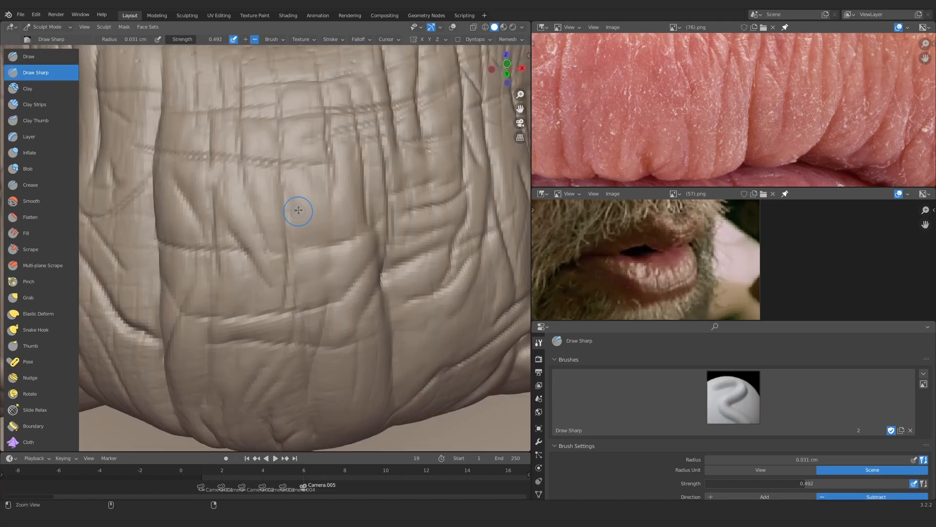
key(shift+f)
mouse_move(297, 230)
ctrl+alt+mouse_down()
mouse_move(298, 195)
mouse_move(253, 219)
mouse_move(273, 264)
mouse_move(284, 239)
mouse_move(253, 217)
mouse_move(270, 199)
mouse_move(240, 368)
mouse_move(367, 227)
ctrl+alt+mouse_up()
click(303, 223)
key(shift+f)
click(312, 235)
key(f)
click(300, 223)
click(297, 226)
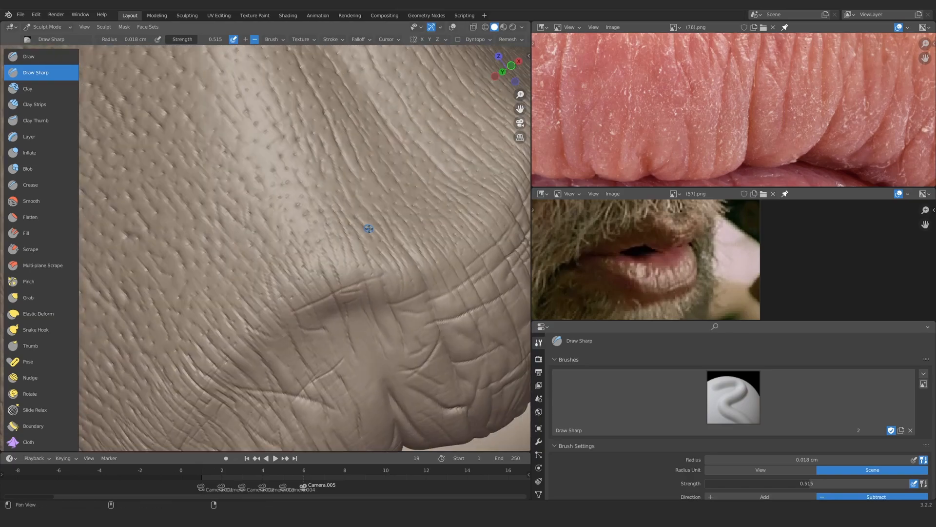
Carve fine creases across the lip's upper border with Draw Sharp at 0.0093 cm radius
mouse_move(273, 317)
ctrl+alt+mouse_down()
mouse_move(285, 270)
mouse_move(240, 268)
ctrl+alt+mouse_up()
key(f)
click(285, 270)
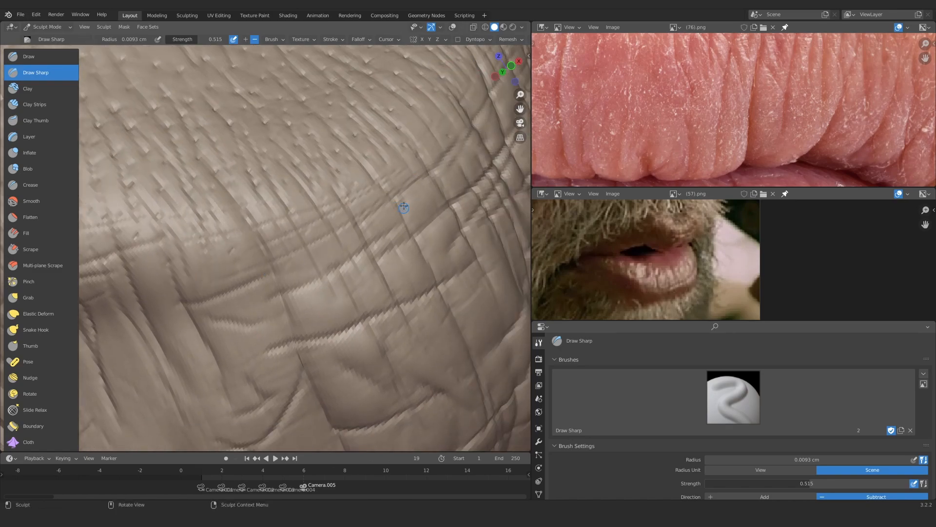
ctrl+alt+drag(404, 207, 59, 328)
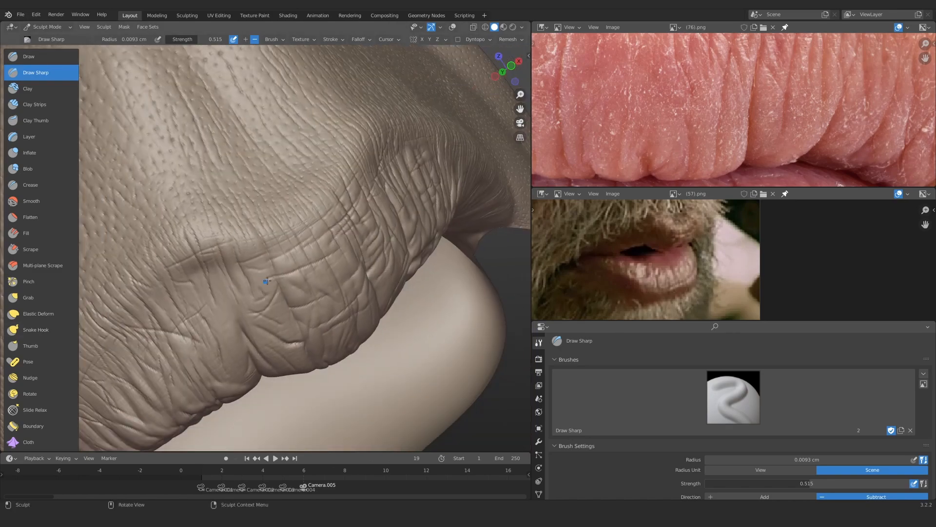
ctrl+alt+drag(267, 281, 273, 312)
mouse_move(273, 312)
ctrl+alt+mouse_down()
mouse_move(268, 220)
mouse_move(307, 248)
ctrl+alt+mouse_up()
key(shift+f)
click(265, 218)
key(f)
click(277, 222)
Set Draw Sharp's radius to 0.0071 cm and strength to 0.632 for fine lines on the central lobe
mouse_move(307, 248)
ctrl+alt+mouse_down()
mouse_move(300, 218)
mouse_move(336, 288)
ctrl+alt+mouse_up()
mouse_move(336, 288)
alt+mouse_down()
mouse_move(312, 264)
mouse_move(313, 211)
mouse_move(351, 168)
mouse_move(291, 249)
mouse_move(285, 241)
mouse_move(281, 288)
alt+mouse_up()
key(f)
click(364, 165)
mouse_move(280, 288)
alt+mouse_down()
mouse_move(255, 213)
mouse_move(278, 226)
alt+mouse_up()
key(f)
mouse_move(278, 244)
ctrl+alt+mouse_down()
mouse_move(288, 229)
mouse_move(281, 273)
ctrl+alt+mouse_up()
click(285, 230)
mouse_move(281, 244)
alt+mouse_down()
mouse_move(251, 217)
mouse_move(264, 185)
mouse_move(239, 238)
alt+mouse_up()
key(shift+f)
click(312, 210)
key(shift+f)
click(322, 238)
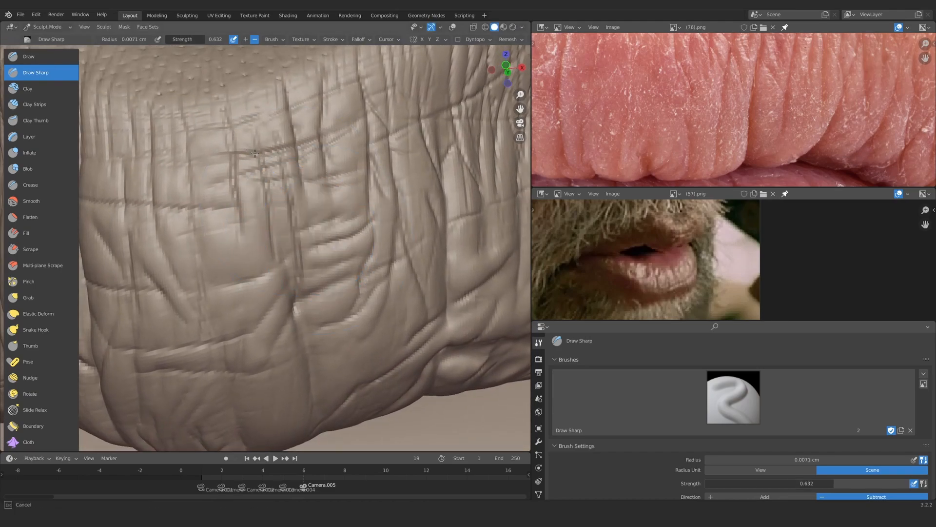
Cut fine crossing lines into the central lobe's upper right with Draw Sharp at 0.007 cm radius and enlarge the bearded-mouth reference
key(f)
click(308, 259)
mouse_move(341, 195)
ctrl+alt+mouse_down()
mouse_move(341, 214)
mouse_move(351, 173)
ctrl+alt+mouse_up()
drag(288, 170, 356, 225)
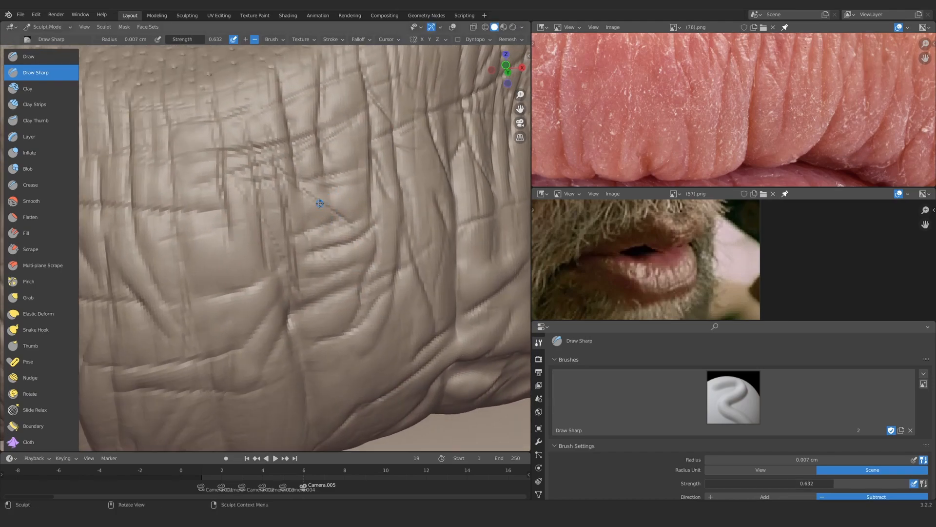
ctrl+alt+drag(326, 139, 299, 188)
ctrl+alt+drag(629, 240, 672, 263)
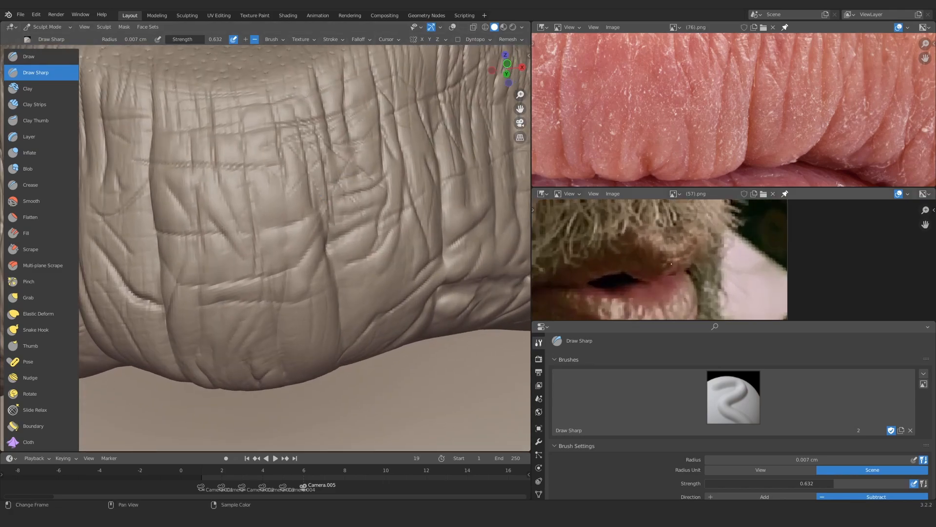
Carve fine wrinkles into the folds left of the central lobe's deep groove with Draw Sharp at 0.007 cm radius
mouse_move(305, 115)
alt+shift+mouse_down()
mouse_move(259, 244)
mouse_move(258, 219)
alt+shift+mouse_up()
mouse_move(253, 229)
alt+mouse_down()
mouse_move(231, 242)
mouse_move(273, 190)
alt+mouse_up()
mouse_move(273, 191)
ctrl+alt+mouse_down()
mouse_move(282, 213)
mouse_move(281, 191)
ctrl+alt+mouse_up()
drag(275, 109, 276, 118)
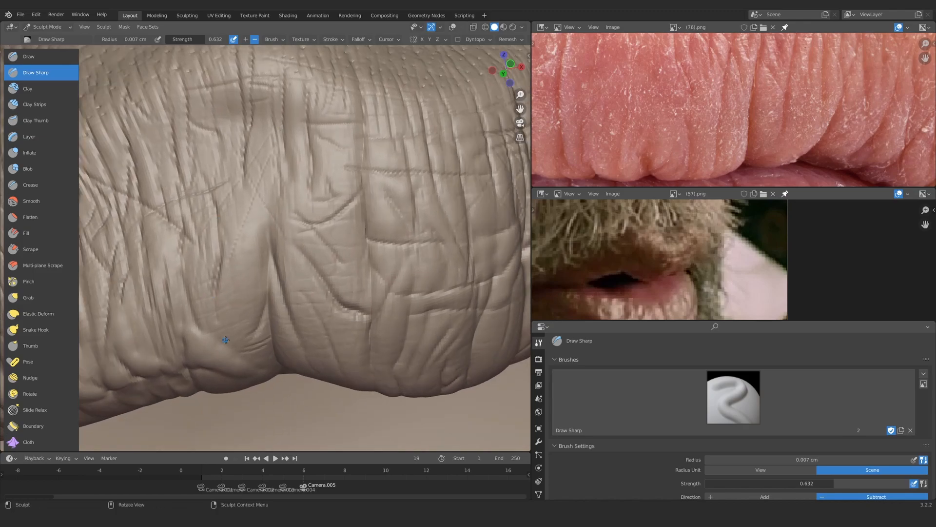
drag(220, 315, 220, 323)
ctrl+alt+drag(244, 273, 249, 341)
ctrl+alt+drag(273, 303, 244, 244)
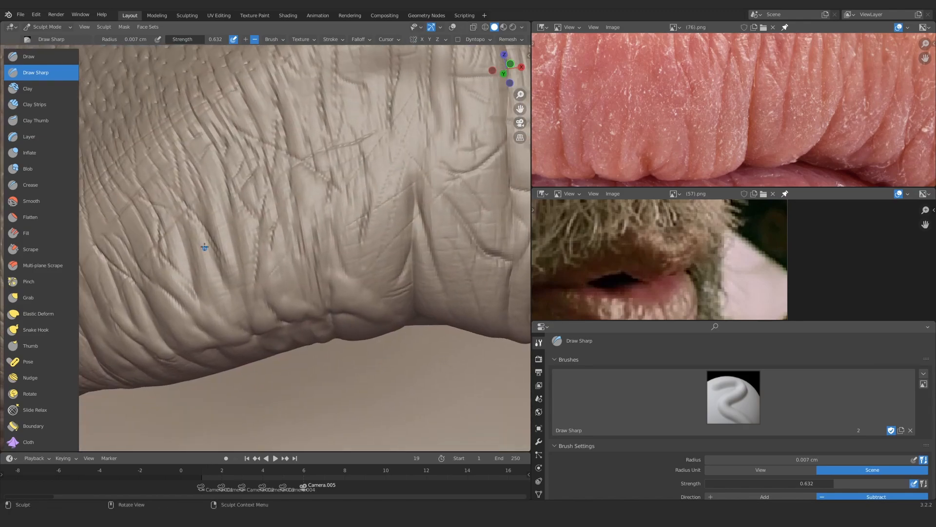
Engrave thin crossing lines over the vertical folds on the lip's outer left part with Draw Sharp
alt+drag(312, 273, 322, 283)
drag(261, 206, 260, 229)
mouse_move(263, 220)
ctrl+middle_down()
mouse_move(268, 302)
mouse_move(261, 261)
mouse_move(264, 302)
mouse_move(244, 244)
ctrl+middle_up()
drag(221, 266, 199, 209)
mouse_move(243, 229)
ctrl+alt+mouse_down()
mouse_move(278, 295)
mouse_move(273, 239)
ctrl+alt+mouse_up()
mouse_move(249, 234)
mouse_down()
mouse_move(239, 210)
mouse_move(263, 222)
mouse_up()
mouse_move(246, 234)
mouse_down()
mouse_move(234, 202)
mouse_move(267, 224)
mouse_up()
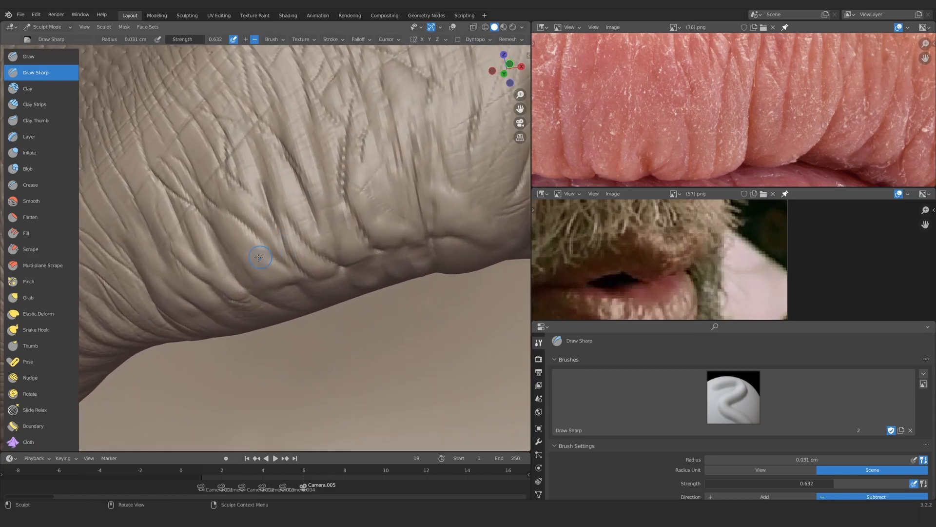
Deepen the crease beneath the bulging folds on the lip's lower right part with Draw Sharp at 0.031 cm radius
ctrl+alt+drag(258, 257, 261, 288)
ctrl+alt+drag(235, 231, 244, 278)
alt+shift+drag(400, 195, 273, 219)
ctrl+alt+drag(303, 283, 312, 219)
mouse_move(312, 219)
alt+mouse_down()
mouse_move(325, 224)
mouse_move(265, 277)
mouse_move(319, 283)
alt+mouse_up()
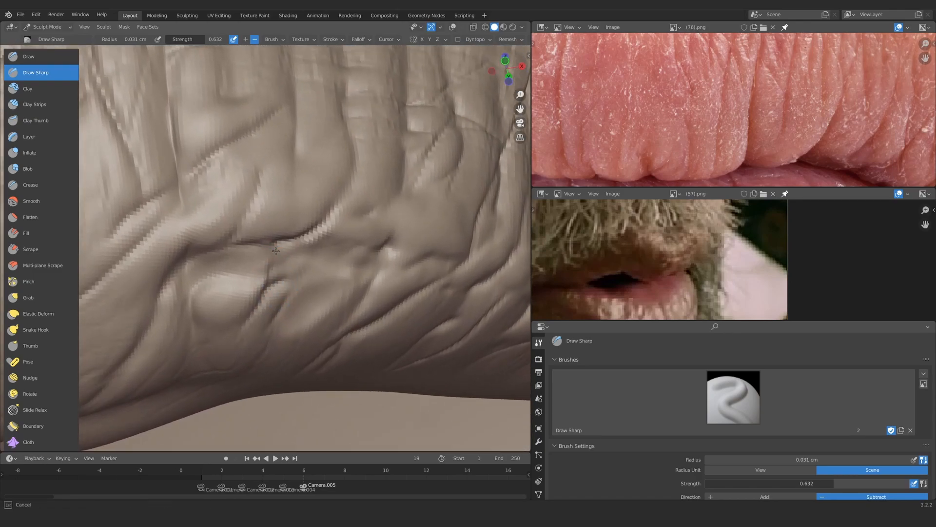
ctrl+alt+drag(271, 337, 278, 390)
ctrl+alt+drag(273, 312, 288, 214)
Carve fine horizontal lines into the hollow below the lower-right folds with Draw Sharp at 0.0073 cm radius
drag(256, 281, 376, 280)
key(f)
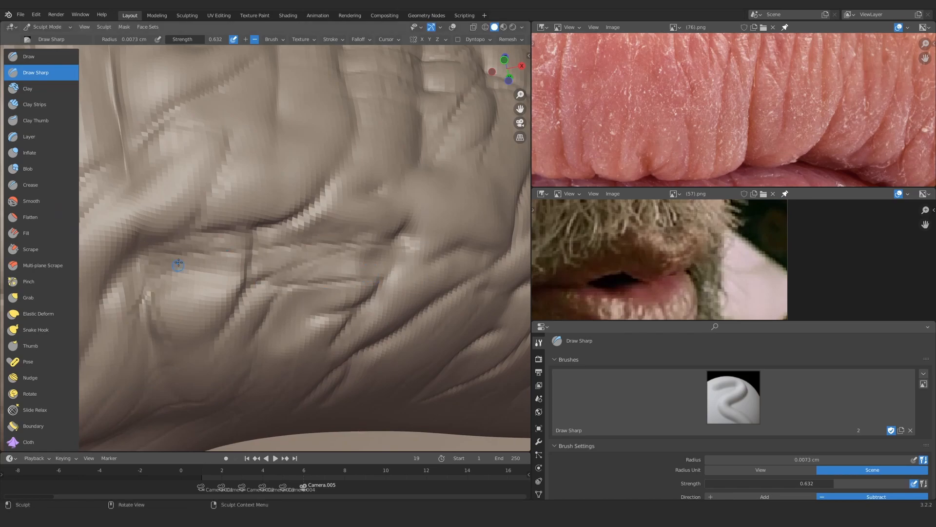
ctrl+alt+drag(423, 246, 380, 321)
ctrl+alt+drag(273, 332, 258, 250)
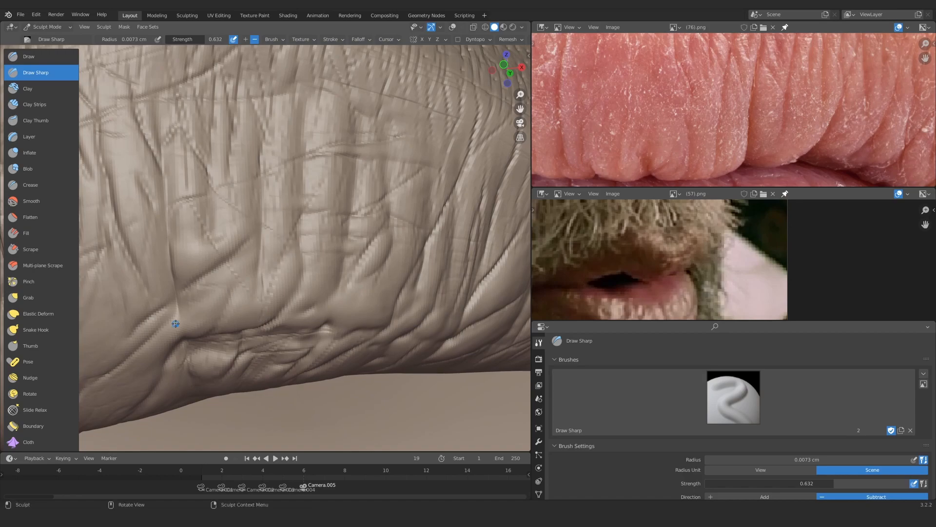
Carve fine crossing wrinkles over the folds above the lip's lower-right hollow with Draw Sharp at 0.0064 cm radius
ctrl+alt+drag(197, 255, 207, 340)
mouse_move(248, 147)
ctrl+alt+mouse_down()
mouse_move(287, 390)
mouse_move(263, 313)
mouse_move(234, 271)
mouse_move(280, 239)
mouse_move(273, 229)
mouse_move(293, 297)
mouse_move(299, 224)
ctrl+alt+mouse_up()
key(f)
key(f)
drag(244, 236, 370, 192)
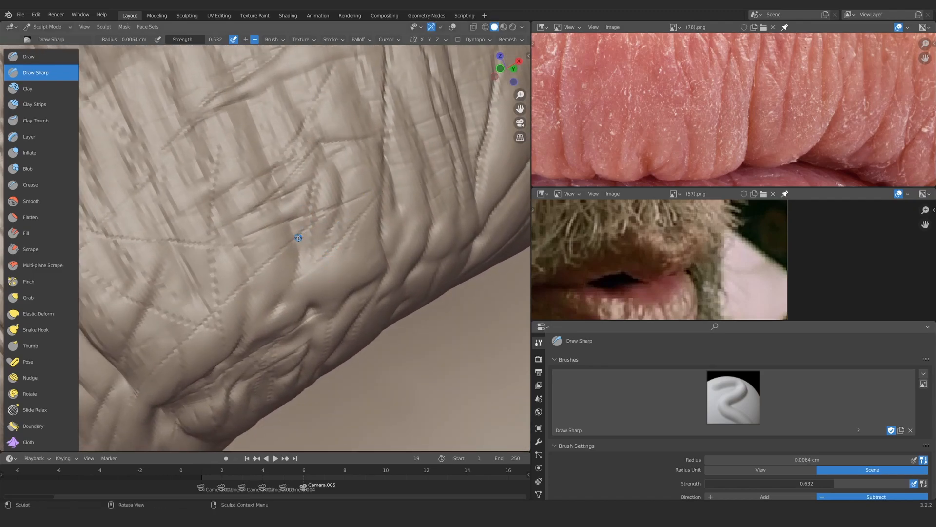
Deepen the creases on and just beside the central lobe with Draw Sharp at 0.029 and 0.02 cm radius
ctrl+alt+drag(321, 256, 317, 400)
alt+drag(292, 312, 342, 297)
ctrl+alt+drag(293, 341, 264, 181)
key(f)
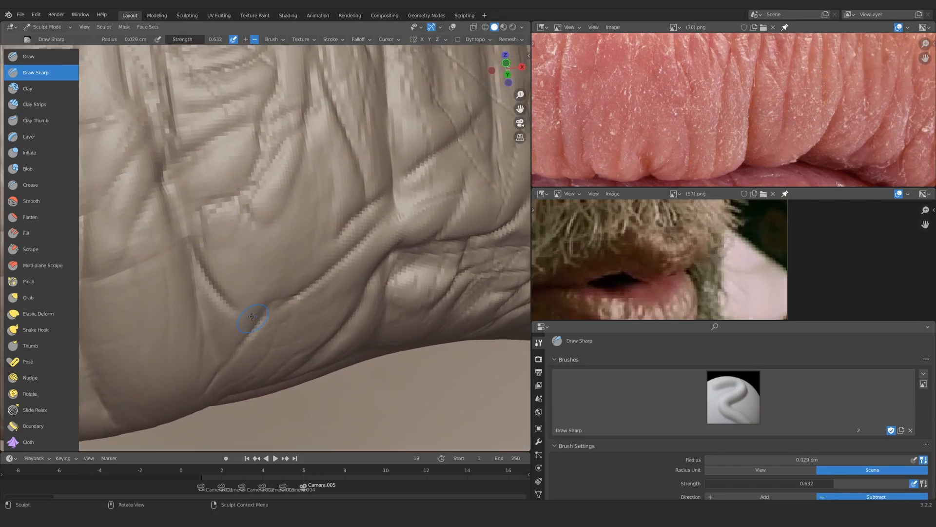
mouse_move(263, 229)
ctrl+alt+mouse_down()
mouse_move(287, 284)
mouse_move(251, 192)
mouse_move(273, 302)
mouse_move(288, 234)
mouse_move(278, 255)
mouse_move(301, 234)
mouse_move(308, 210)
ctrl+alt+mouse_up()
key(f)
key(f)
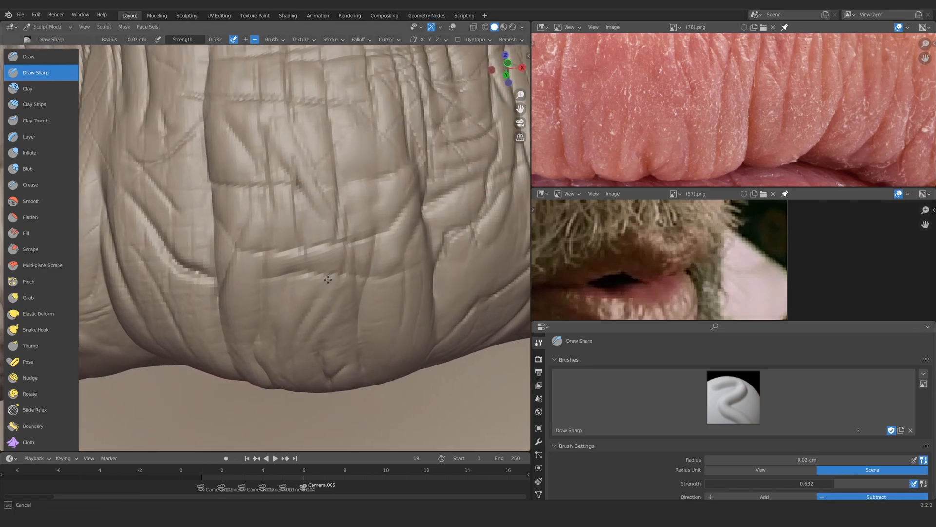
drag(328, 279, 329, 288)
Engrave fine lines across the central lobe and the folds left of its groove with Draw Sharp at 0.0065 cm radius
ctrl+alt+drag(312, 244, 302, 293)
mouse_move(292, 210)
alt+mouse_down()
mouse_move(244, 117)
mouse_move(267, 168)
alt+mouse_up()
key(f)
mouse_move(267, 168)
alt+mouse_down()
mouse_move(296, 171)
mouse_move(306, 226)
mouse_move(278, 176)
mouse_move(307, 244)
alt+mouse_up()
key(f)
mouse_move(254, 229)
alt+mouse_down()
mouse_move(297, 239)
mouse_move(263, 215)
alt+mouse_up()
ctrl+alt+drag(224, 244, 206, 209)
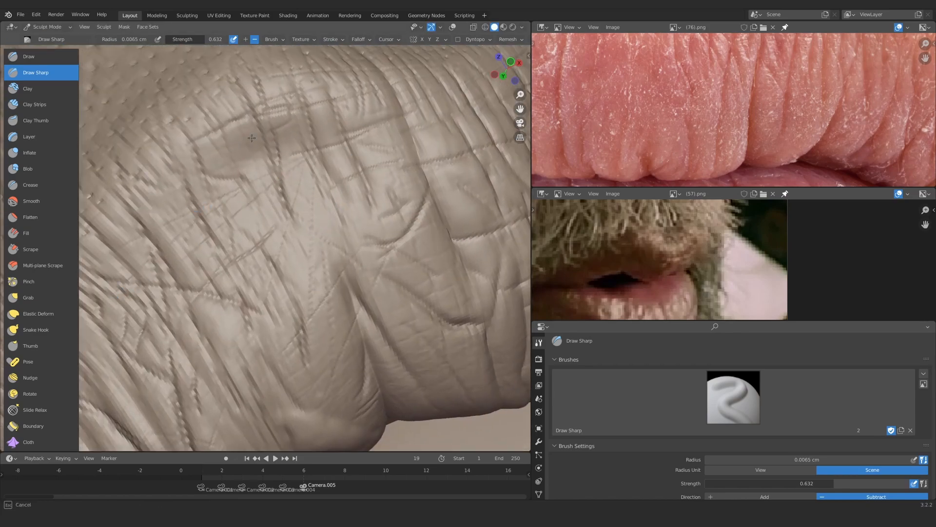
ctrl+alt+drag(220, 299, 244, 351)
alt+shift+drag(253, 312, 258, 266)
ctrl+alt+drag(259, 265, 240, 223)
ctrl+alt+drag(319, 236, 288, 188)
Add further wrinkles to the folds around the central lobe with Draw Sharp, resizing the brush between strokes
key(f)
ctrl+alt+drag(393, 312, 386, 376)
mouse_move(273, 220)
ctrl+alt+mouse_down()
mouse_move(259, 186)
mouse_move(263, 224)
ctrl+alt+mouse_up()
mouse_move(292, 215)
alt+mouse_down()
mouse_move(254, 209)
mouse_move(248, 156)
alt+mouse_up()
key(f)
drag(265, 253, 229, 279)
mouse_move(263, 219)
ctrl+alt+mouse_down()
mouse_move(268, 282)
mouse_move(260, 200)
ctrl+alt+mouse_up()
Deepen the vertical folds right of the central lobe with Draw Sharp at 0.032 cm radius, comparing with a wider view of the reference photo
key(f)
drag(261, 273, 265, 249)
mouse_move(287, 208)
ctrl+alt+mouse_down()
mouse_move(294, 266)
mouse_move(311, 191)
ctrl+alt+mouse_up()
key(f)
ctrl+middle_drag(293, 197, 295, 244)
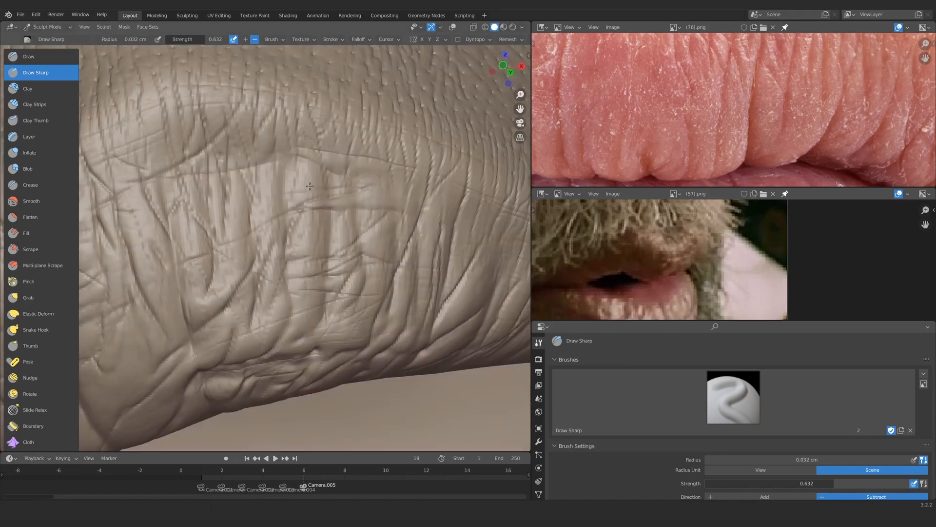
middle_drag(336, 215, 313, 217)
ctrl+middle_drag(734, 97, 733, 122)
mouse_move(287, 254)
ctrl+middle_down()
mouse_move(284, 215)
mouse_move(303, 201)
ctrl+middle_up()
drag(316, 188, 318, 191)
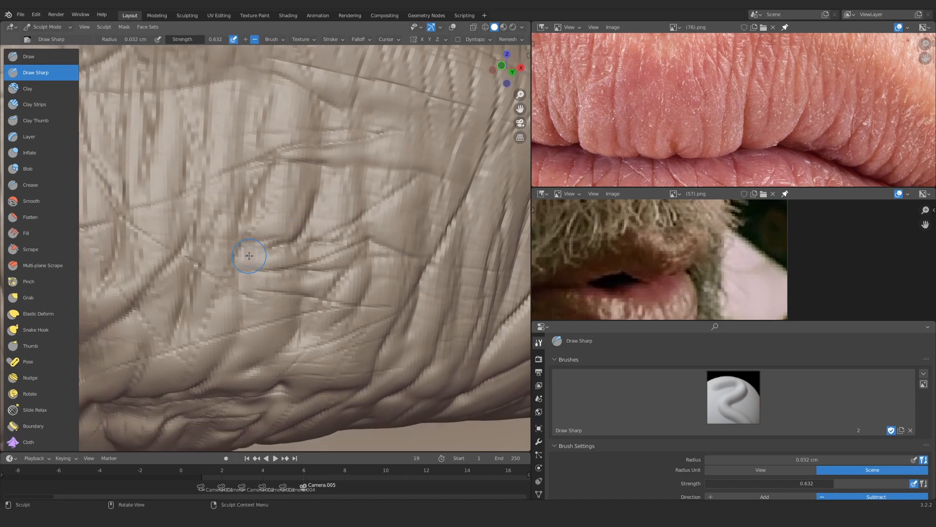
Carve fine crossing lines into the lower folds right of the central lobe with Draw Sharp at 0.0088 and 0.0067 cm radius
mouse_move(248, 256)
ctrl+middle_down()
mouse_move(251, 298)
mouse_move(282, 247)
ctrl+middle_up()
key(f)
click(302, 177)
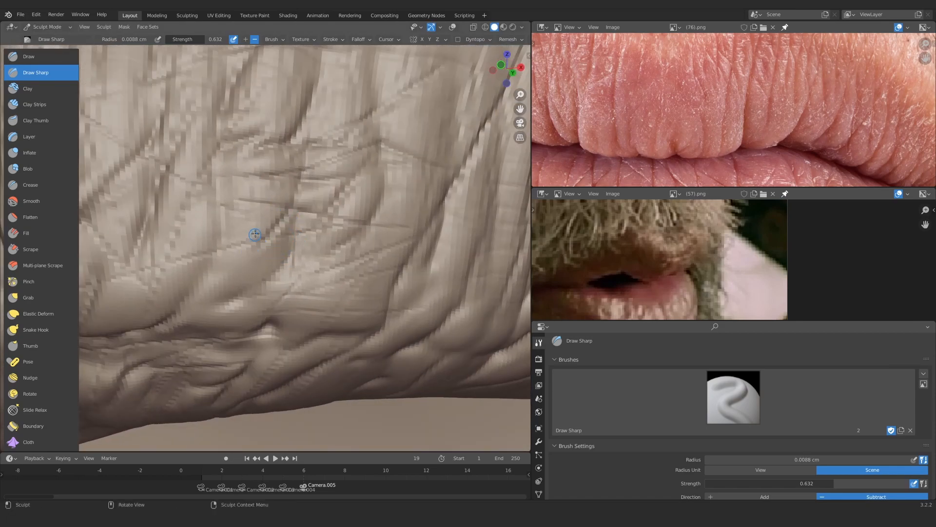
shift+middle_drag(237, 185, 274, 240)
ctrl+alt+drag(333, 293, 333, 356)
alt+drag(312, 273, 293, 244)
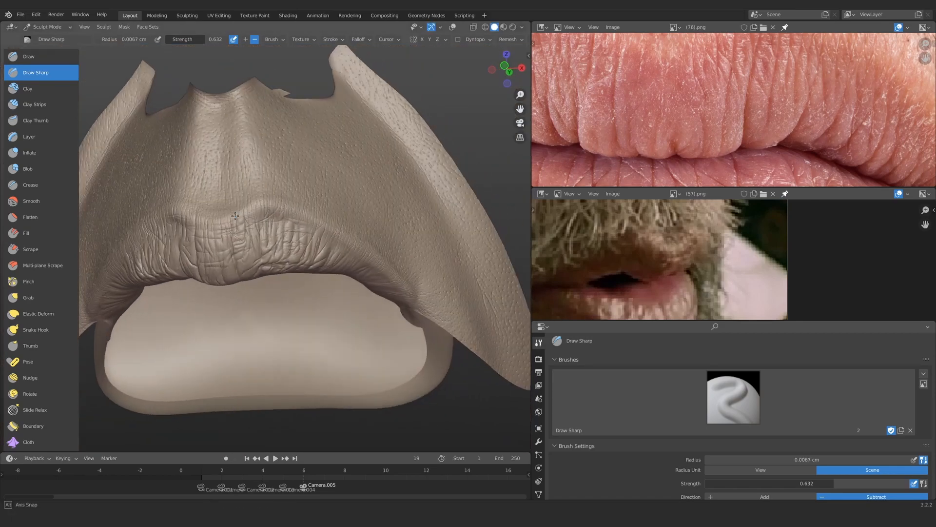
Show the whole mouth in the reference photo and deepen the creases on the lip's outer right part with Draw Sharp at 0.02 cm radius
mouse_move(734, 92)
ctrl+alt+mouse_down()
mouse_move(734, 131)
mouse_move(734, 97)
ctrl+alt+mouse_up()
mouse_move(289, 263)
ctrl+alt+mouse_down()
mouse_move(291, 219)
mouse_move(298, 233)
mouse_move(288, 195)
mouse_move(273, 200)
ctrl+alt+mouse_up()
ctrl+alt+drag(707, 107, 708, 117)
mouse_move(251, 166)
ctrl+alt+mouse_down()
mouse_move(250, 197)
mouse_move(297, 264)
mouse_move(356, 196)
mouse_move(332, 219)
ctrl+alt+mouse_up()
key(f)
click(339, 207)
key(f)
click(384, 197)
mouse_move(332, 219)
alt+mouse_down()
mouse_move(302, 205)
mouse_move(288, 181)
alt+mouse_up()
drag(271, 146, 279, 176)
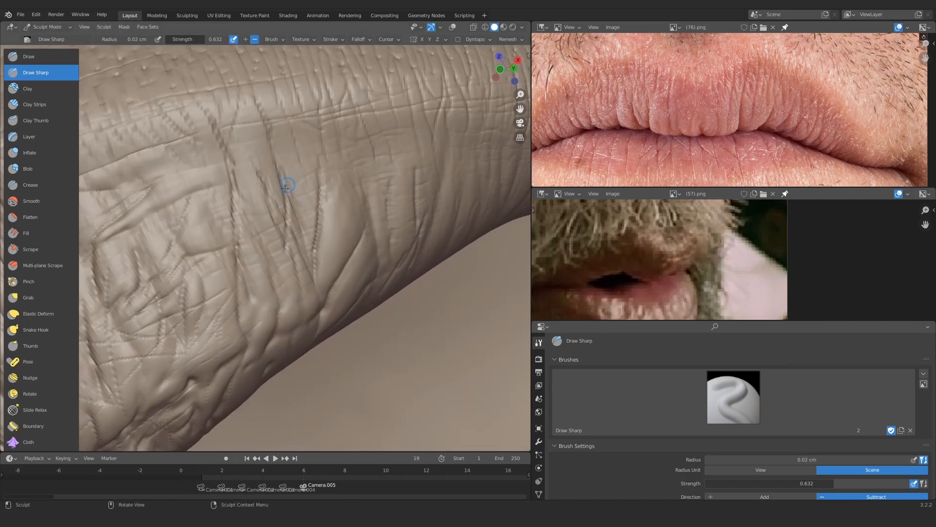
Carve slanted creases beneath the bulging fold on the lip's outer right part with Draw Sharp at 0.023 cm radius
middle_drag(285, 188, 292, 166)
ctrl+middle_drag(290, 161, 284, 229)
key(f)
click(288, 228)
drag(292, 214, 299, 207)
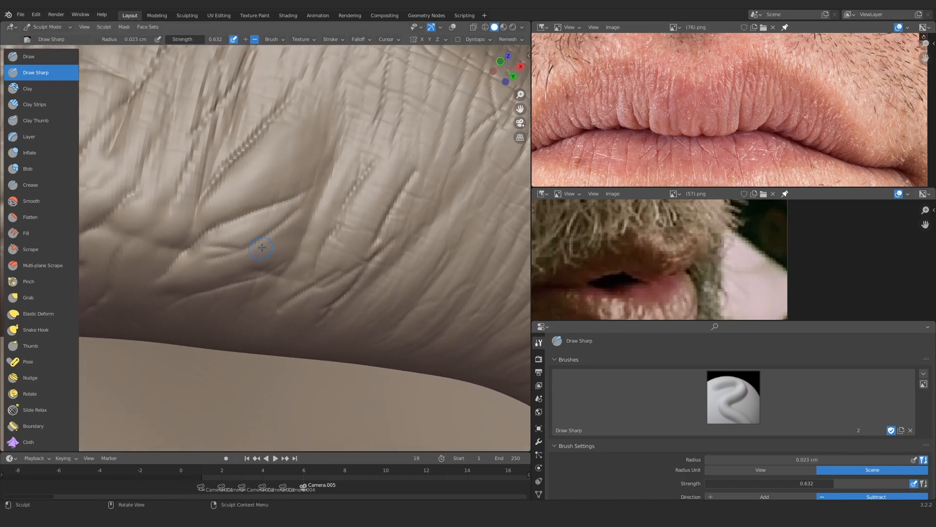
Extend the slanted creases upward along the outer right fold with Draw Sharp at 0.019 cm radius
key(f)
click(163, 278)
shift+middle_drag(310, 189, 286, 237)
mouse_move(292, 239)
mouse_down()
mouse_move(356, 171)
mouse_move(324, 155)
mouse_up()
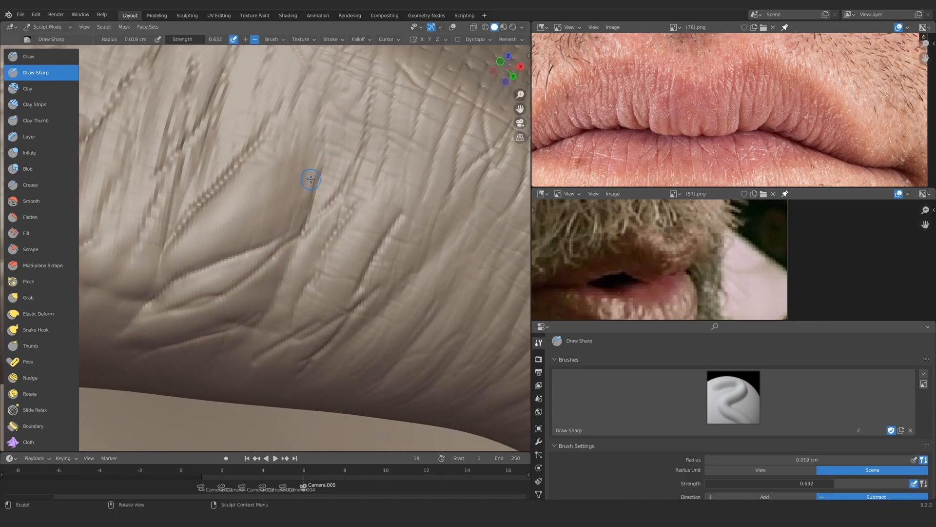
drag(261, 194, 332, 113)
Engrave thin crossing lines over the slanted folds on the lip's outer right part with Draw Sharp at 0.0068 cm radius
ctrl+middle_drag(262, 189, 260, 169)
middle_drag(259, 195, 246, 229)
key(f)
click(229, 215)
drag(232, 215, 316, 245)
drag(180, 223, 265, 239)
ctrl+middle_drag(244, 207, 243, 201)
drag(230, 270, 151, 294)
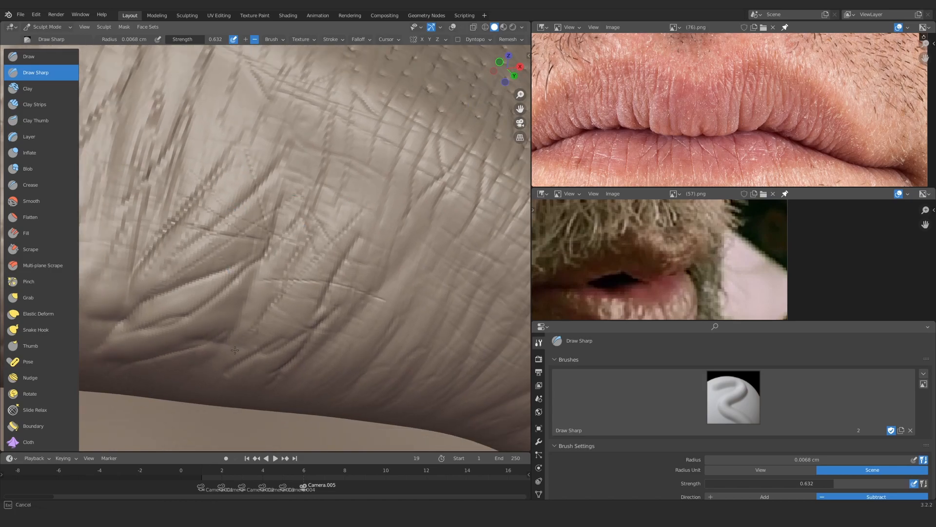
ctrl+middle_drag(315, 387, 341, 359)
mouse_move(341, 358)
middle_down()
mouse_move(374, 376)
mouse_move(288, 244)
middle_up()
ctrl+middle_drag(288, 244, 244, 303)
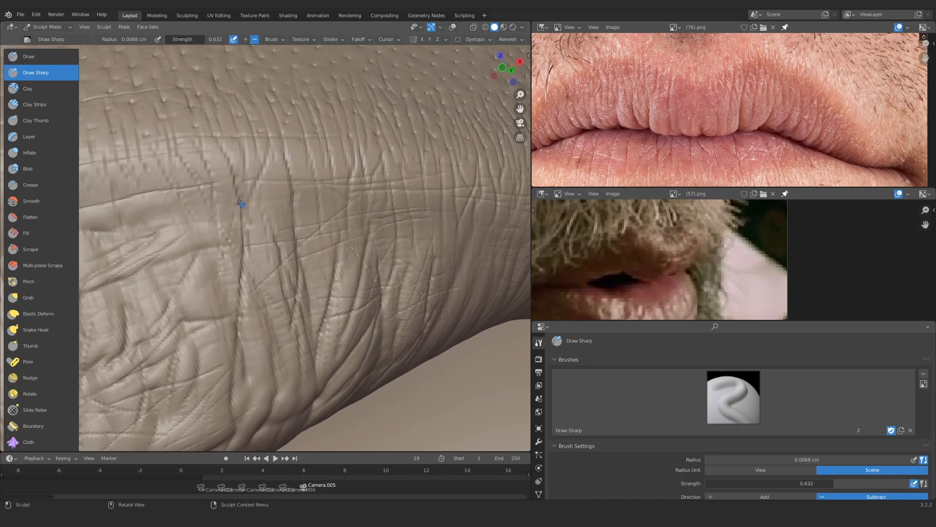
Engrave lines along the right side of the upper lip border with Draw Sharp at 0.011 cm radius
mouse_move(241, 204)
ctrl+middle_down()
mouse_move(323, 213)
mouse_move(331, 240)
mouse_move(464, 182)
mouse_move(305, 257)
mouse_move(273, 255)
ctrl+middle_up()
key(f)
click(326, 217)
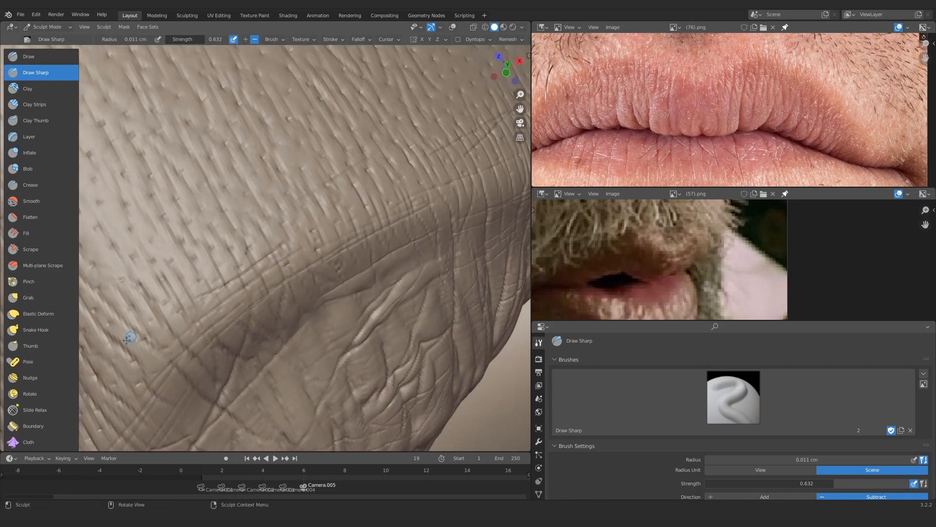
middle_drag(208, 262, 308, 274)
mouse_move(209, 325)
ctrl+middle_down()
mouse_move(349, 320)
mouse_move(235, 268)
mouse_move(223, 274)
ctrl+middle_up()
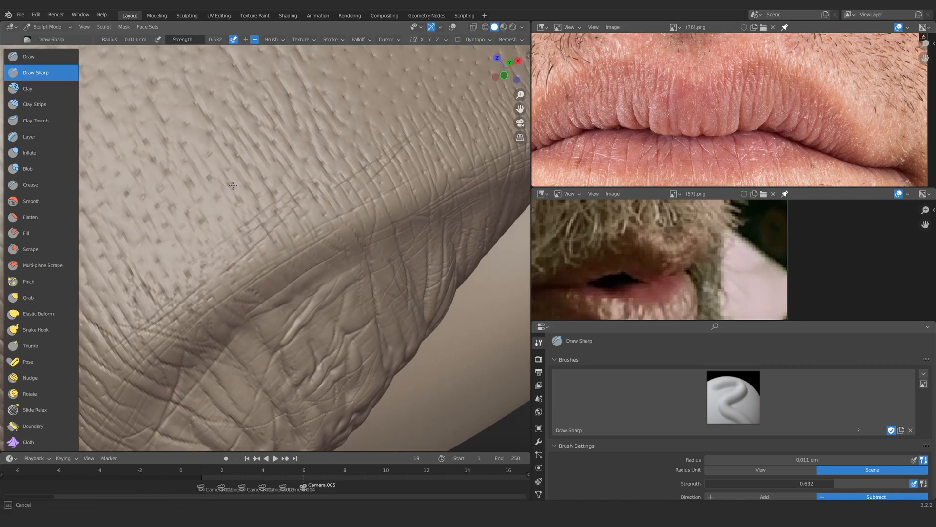
mouse_move(187, 240)
ctrl+middle_down()
mouse_move(234, 312)
mouse_move(278, 295)
mouse_move(372, 202)
mouse_move(312, 293)
ctrl+middle_up()
middle_drag(312, 293, 255, 329)
alt+drag(255, 329, 328, 305)
ctrl+alt+drag(328, 305, 332, 229)
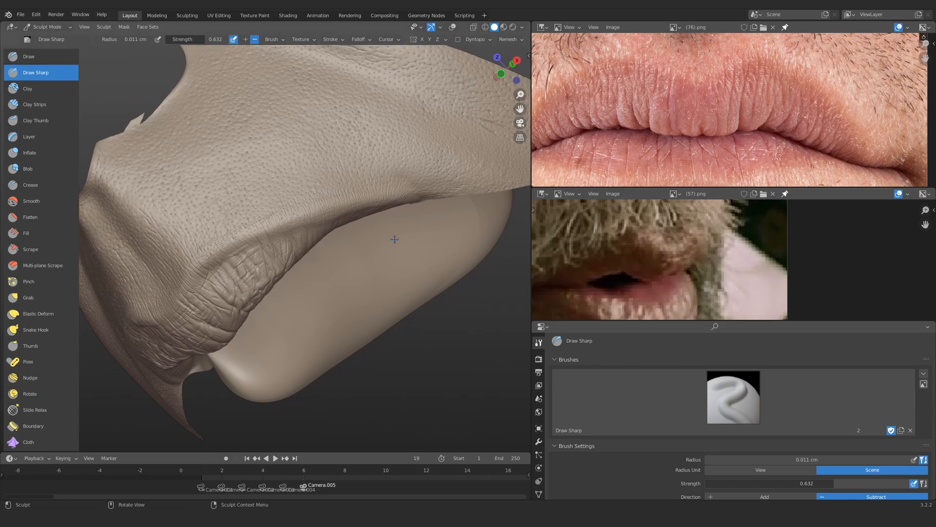
Carve a curved horizontal line into the skin above the cupid's bow with Draw Sharp at 0.013 cm radius
mouse_move(312, 226)
alt+mouse_down()
mouse_move(319, 242)
mouse_move(356, 205)
mouse_move(142, 265)
mouse_move(343, 235)
mouse_move(209, 241)
alt+mouse_up()
mouse_move(210, 241)
ctrl+alt+mouse_down()
mouse_move(198, 240)
mouse_move(234, 312)
mouse_move(264, 245)
ctrl+alt+mouse_up()
key(f)
click(202, 241)
drag(157, 242, 286, 243)
alt+shift+drag(315, 234, 382, 207)
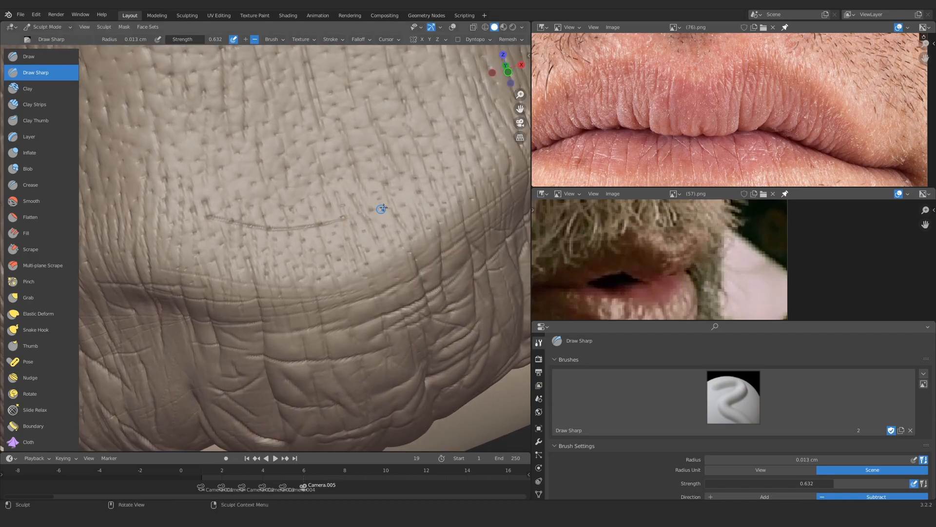
Add curved lines parallel to the first one above the cupid's bow with Draw Sharp at 0.011 cm radius
mouse_move(341, 254)
ctrl+alt+mouse_down()
mouse_move(317, 215)
mouse_move(417, 168)
ctrl+alt+mouse_up()
key(f)
click(312, 224)
mouse_move(356, 234)
mouse_down()
mouse_move(285, 255)
mouse_move(319, 259)
mouse_move(261, 280)
mouse_move(312, 301)
mouse_move(286, 275)
mouse_up()
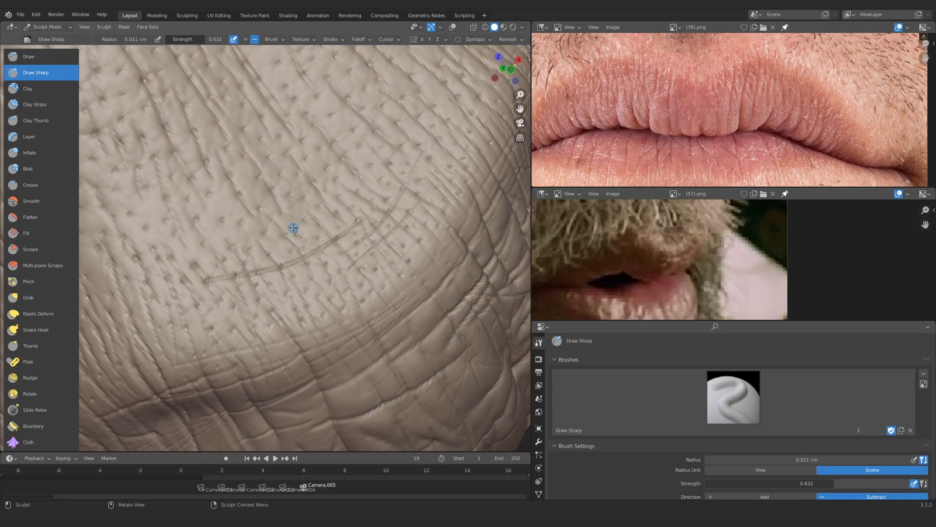
Fill the skin between the cupid's bow and the lip border with fine lines using Draw Sharp at 0.0081 cm radius
mouse_move(293, 228)
ctrl+alt+mouse_down()
mouse_move(194, 271)
mouse_move(234, 312)
mouse_move(286, 224)
mouse_move(292, 250)
mouse_move(258, 220)
ctrl+alt+mouse_up()
key(f)
click(229, 310)
alt+drag(229, 311, 234, 290)
drag(242, 271, 361, 225)
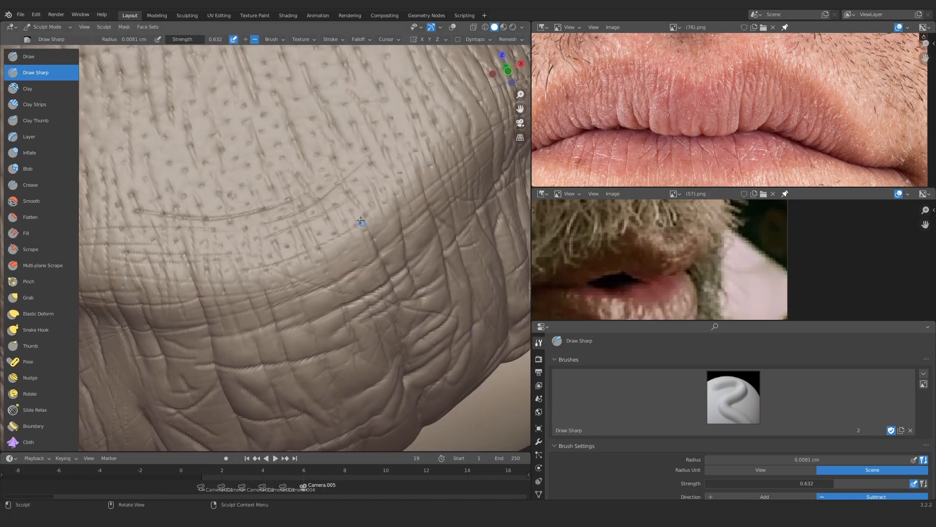
ctrl+alt+drag(265, 239, 308, 256)
mouse_move(233, 269)
alt+mouse_down()
mouse_move(272, 241)
mouse_move(407, 253)
mouse_move(312, 244)
mouse_move(325, 224)
alt+mouse_up()
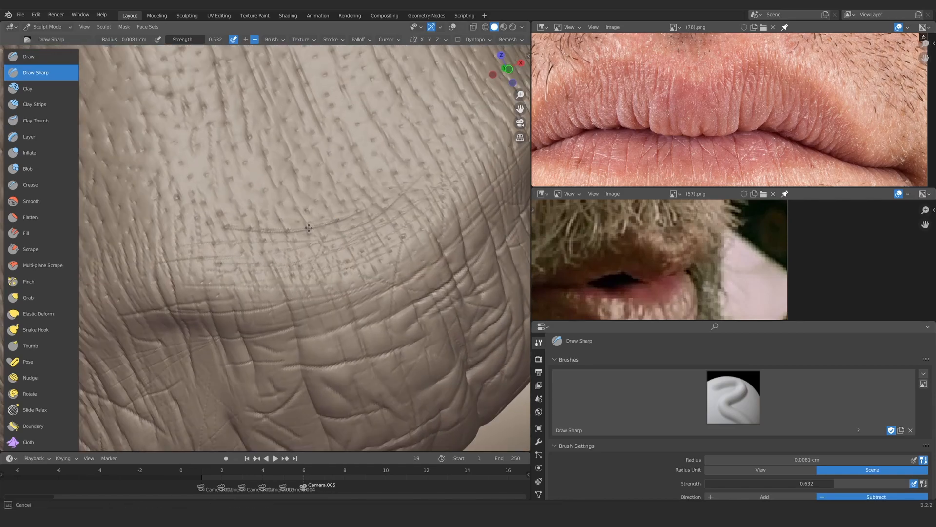
alt+drag(243, 347, 314, 288)
drag(234, 273, 351, 264)
Engrave fine crossing lines around the left peak of the upper lip border with Draw Sharp at 0.0081 cm radius
mouse_move(351, 265)
ctrl+alt+mouse_down()
mouse_move(273, 244)
mouse_move(296, 227)
ctrl+alt+mouse_up()
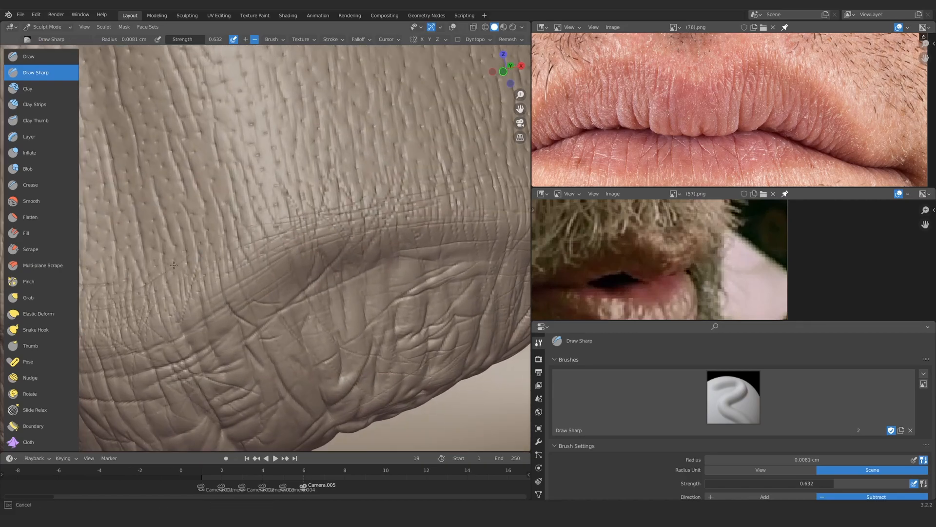
mouse_move(219, 237)
mouse_down()
mouse_move(180, 259)
mouse_move(195, 266)
mouse_up()
ctrl+alt+drag(195, 265, 288, 239)
ctrl+alt+drag(287, 239, 359, 206)
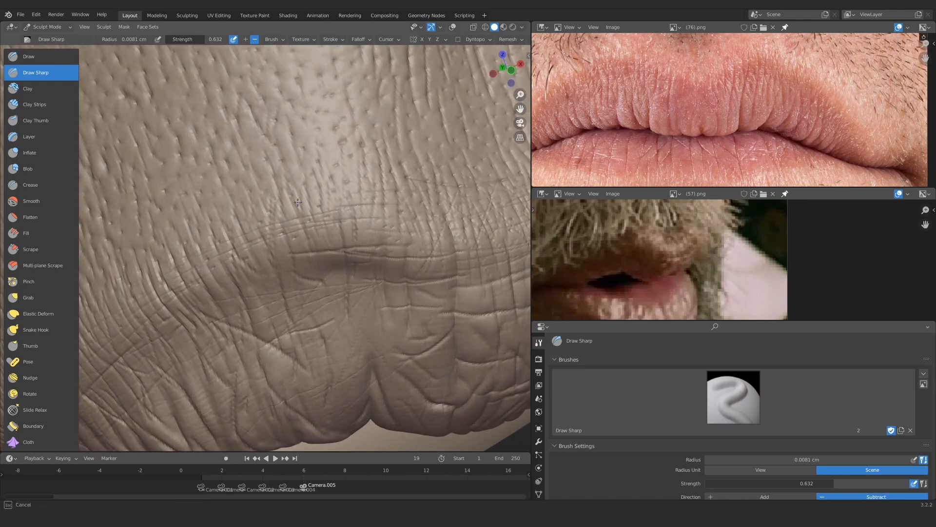
drag(340, 226, 341, 231)
mouse_move(356, 220)
mouse_down()
mouse_move(359, 232)
mouse_move(317, 234)
mouse_move(350, 184)
mouse_up()
Carve fine lines along and across the left side of the upper lip border with Draw Sharp at 0.0081 cm radius
mouse_move(350, 183)
middle_down()
mouse_move(263, 204)
mouse_move(229, 234)
mouse_move(225, 226)
middle_up()
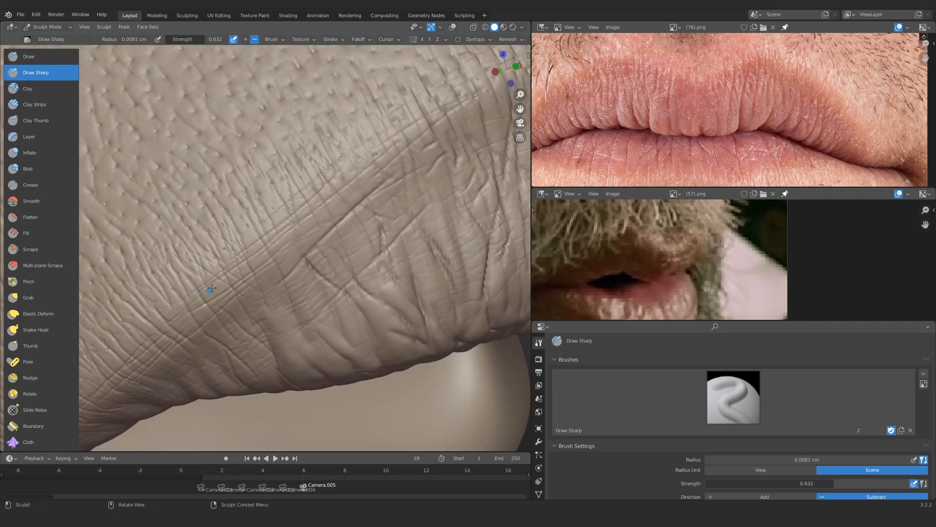
middle_drag(163, 291, 190, 331)
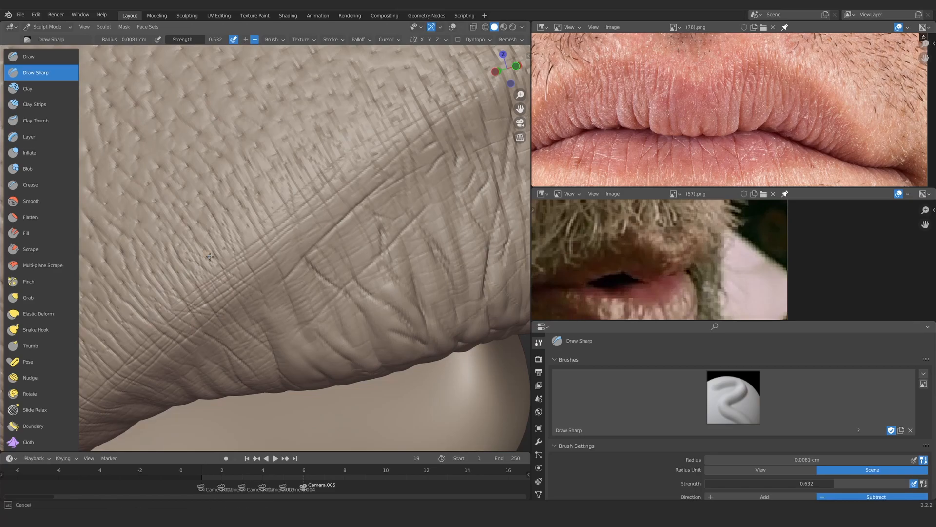
mouse_move(282, 186)
middle_down()
mouse_move(262, 175)
mouse_move(293, 209)
middle_up()
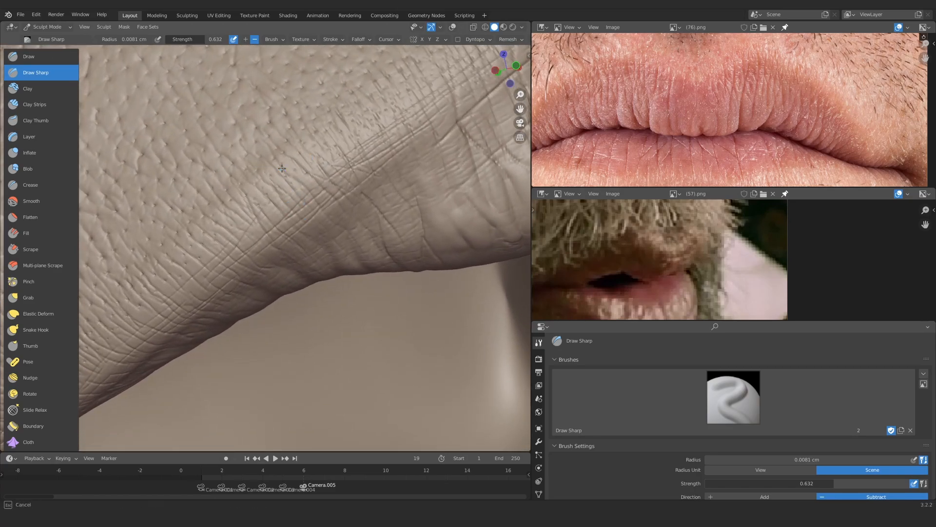
mouse_move(250, 177)
middle_down()
mouse_move(341, 203)
mouse_move(269, 209)
middle_up()
drag(274, 221, 353, 178)
drag(273, 231, 363, 192)
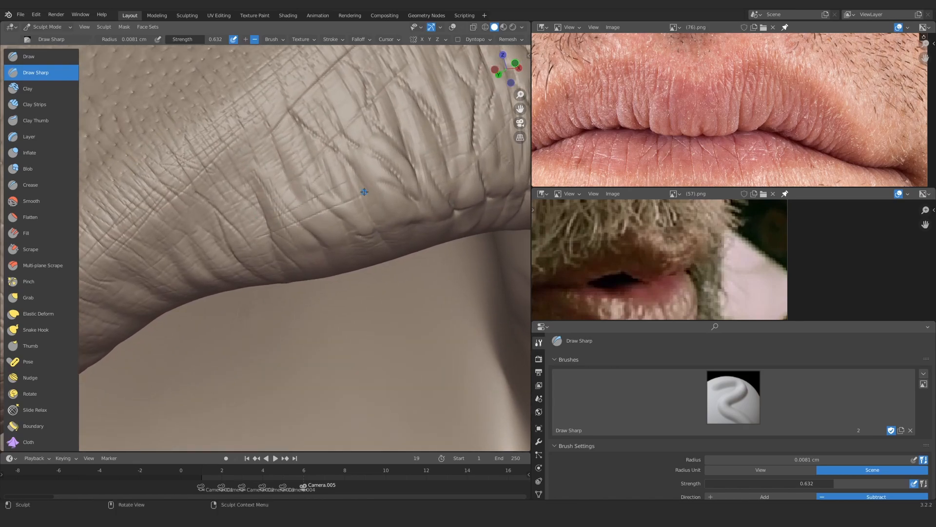
Continue the fine border lines toward the left corner of the mouth with Draw Sharp
mouse_move(345, 248)
middle_down()
mouse_move(226, 224)
mouse_move(285, 225)
middle_up()
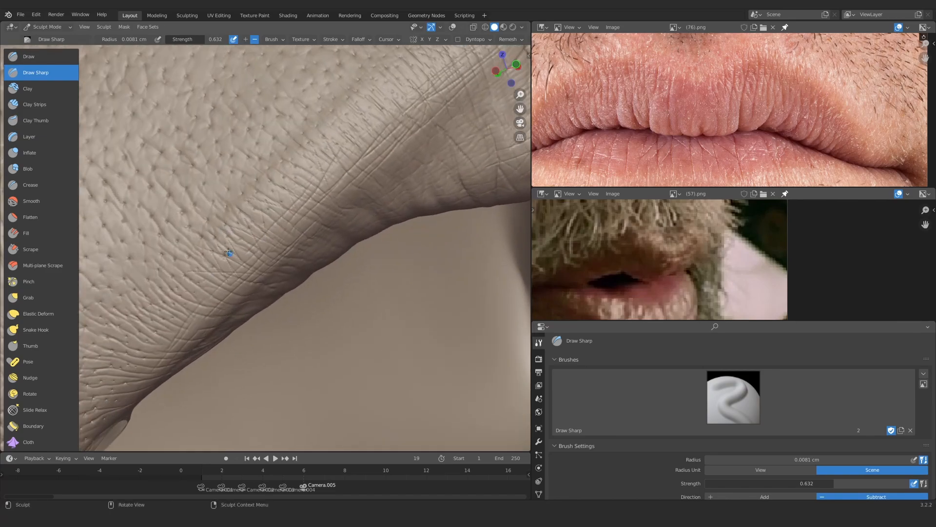
mouse_move(164, 323)
middle_down()
mouse_move(176, 273)
mouse_move(235, 213)
mouse_move(205, 216)
mouse_move(171, 254)
middle_up()
drag(187, 195, 185, 262)
drag(135, 227, 174, 243)
Carve fine parallel and crossing lines into the skin above the right side of the lip border with Draw Sharp
mouse_move(288, 132)
middle_down()
mouse_move(298, 151)
mouse_move(302, 312)
mouse_move(308, 215)
middle_up()
mouse_move(308, 215)
middle_down()
mouse_move(301, 184)
mouse_move(341, 220)
middle_up()
drag(152, 282, 155, 290)
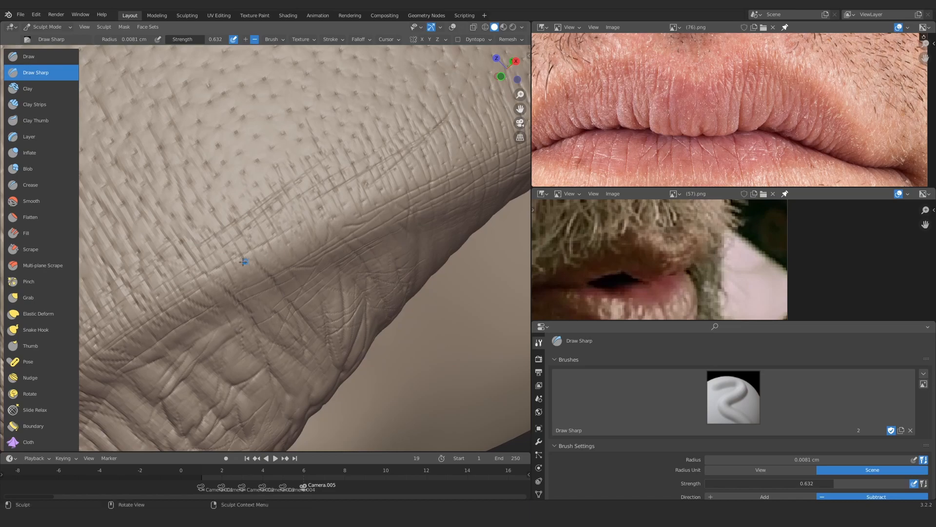
middle_drag(318, 240, 324, 225)
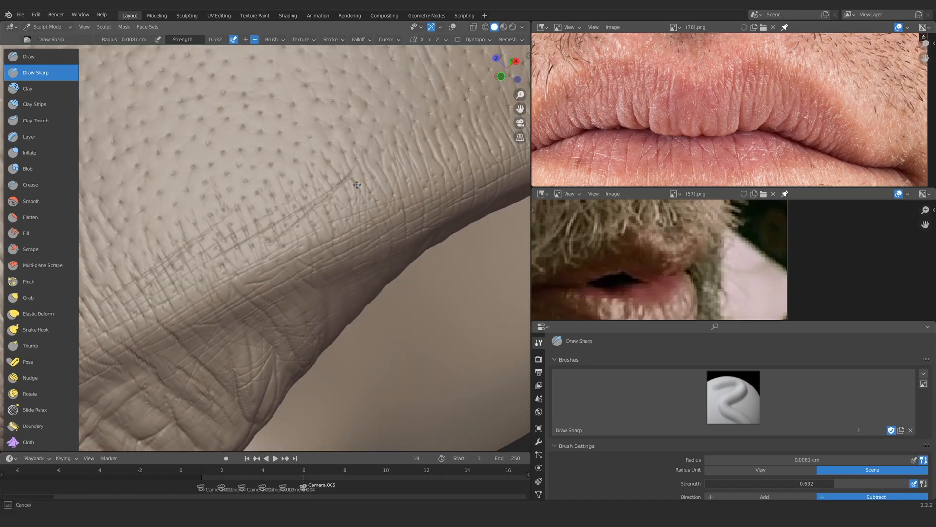
mouse_move(357, 185)
middle_down()
mouse_move(325, 198)
mouse_move(351, 263)
mouse_move(336, 210)
mouse_move(315, 189)
mouse_move(216, 171)
mouse_move(288, 210)
mouse_move(145, 275)
middle_up()
mouse_move(399, 173)
middle_down()
mouse_move(446, 152)
mouse_move(352, 215)
mouse_move(261, 196)
mouse_move(249, 151)
middle_up()
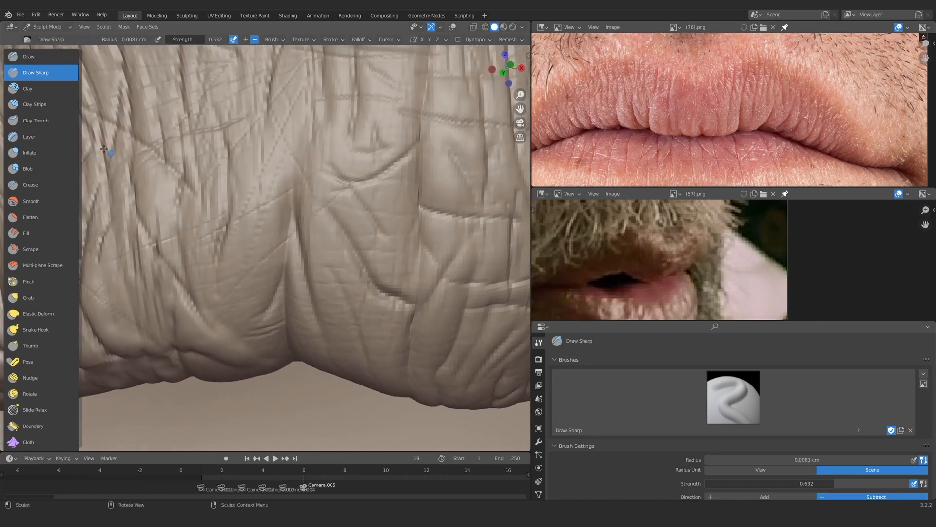
Build up the folds left of the central lobe's deep groove with Clay Strips at 0.03 and 0.023 cm radius
key(c)
middle_drag(234, 209, 245, 224)
drag(273, 274, 235, 303)
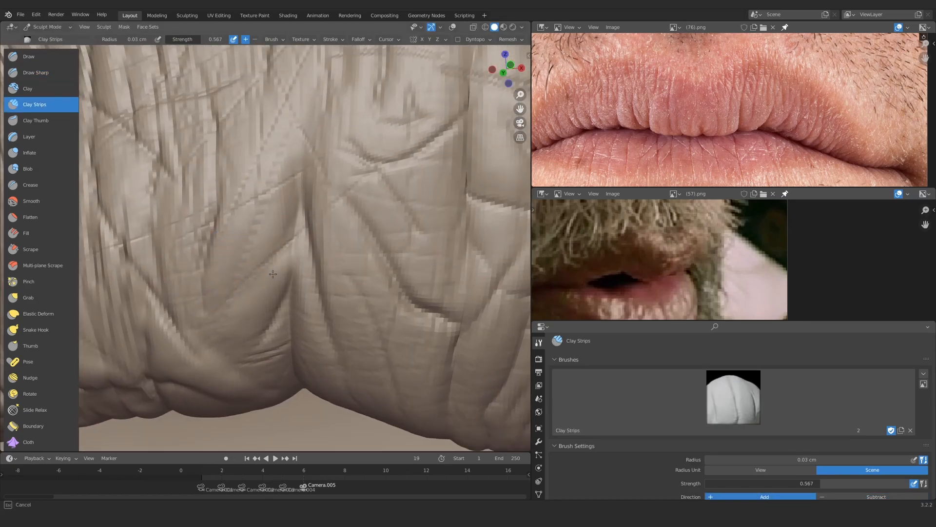
drag(235, 340, 214, 356)
mouse_move(243, 234)
ctrl+middle_down()
mouse_move(264, 293)
mouse_move(291, 222)
ctrl+middle_up()
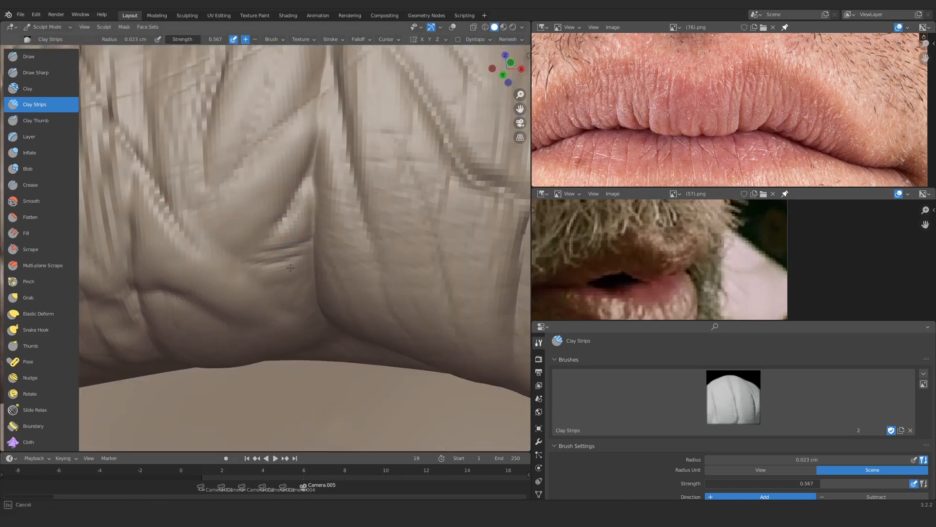
drag(290, 268, 265, 292)
mouse_move(266, 244)
ctrl+middle_down()
mouse_move(268, 286)
mouse_move(294, 249)
mouse_move(217, 278)
mouse_move(280, 269)
mouse_move(273, 332)
mouse_move(297, 312)
ctrl+middle_up()
ctrl+middle_drag(219, 292, 229, 180)
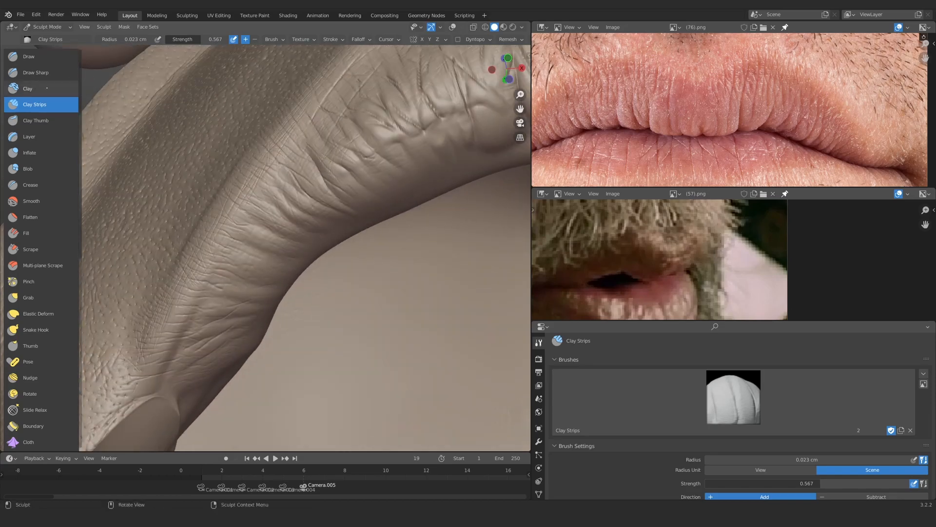
Carve creases across the lip's outer left part near the mouth corner with Draw Sharp at 0.017 cm radius
click(45, 74)
ctrl+middle_drag(307, 244, 336, 163)
drag(347, 158, 358, 186)
drag(259, 156, 308, 174)
middle_drag(293, 220, 280, 195)
drag(188, 233, 270, 235)
drag(284, 186, 223, 156)
mouse_move(270, 200)
ctrl+middle_down()
mouse_move(276, 302)
mouse_move(280, 203)
ctrl+middle_up()
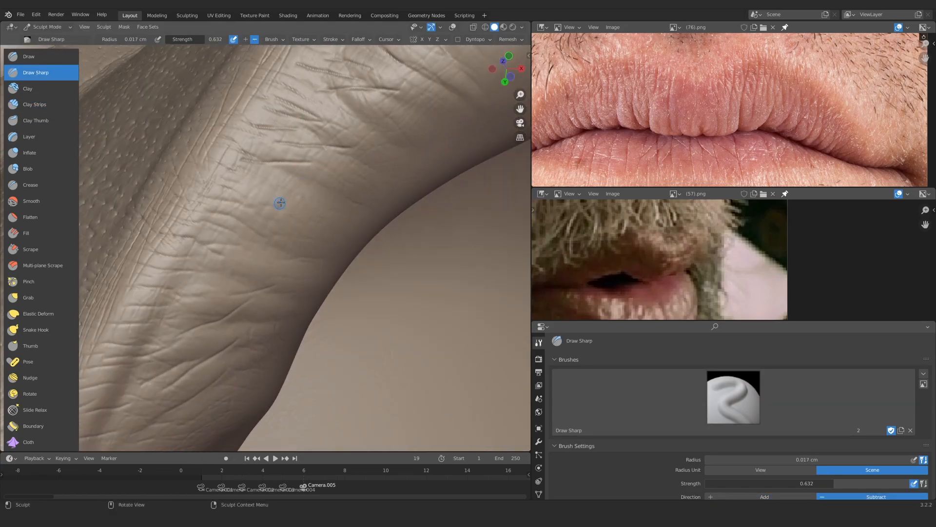
Build up the folds between the creases on the lip's outer left part with Clay Strips at 0.028 and 0.019 cm radius
ctrl+middle_drag(180, 262, 188, 317)
click(39, 104)
ctrl+middle_drag(273, 302, 290, 222)
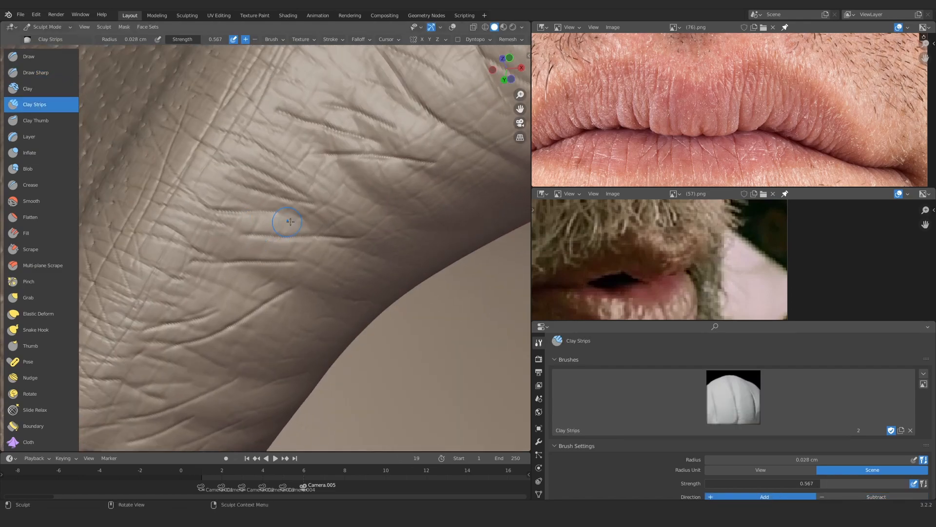
drag(264, 203, 273, 205)
key(f)
click(214, 185)
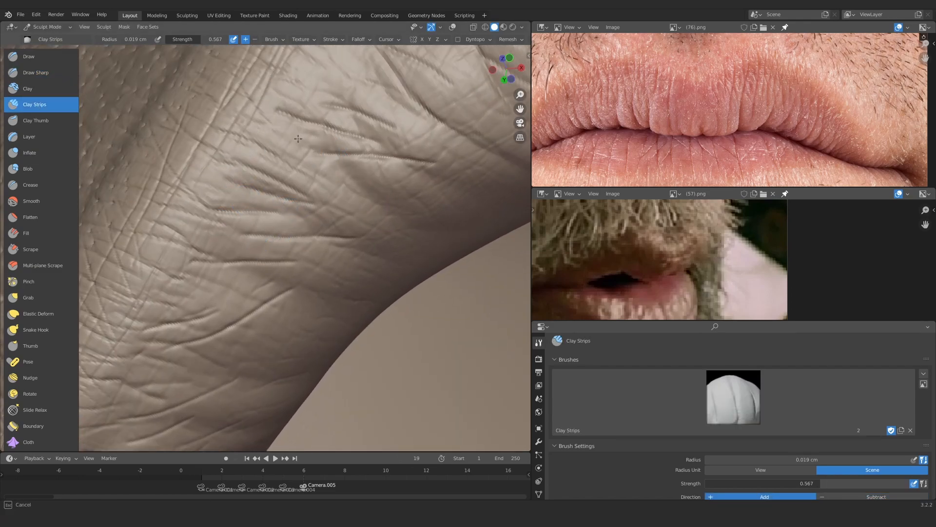
middle_drag(298, 139, 314, 181)
drag(348, 183, 360, 188)
Thicken the folds farther toward the left mouth corner with Clay Strips at 0.029 cm radius
shift+middle_drag(220, 267, 299, 224)
drag(283, 239, 210, 244)
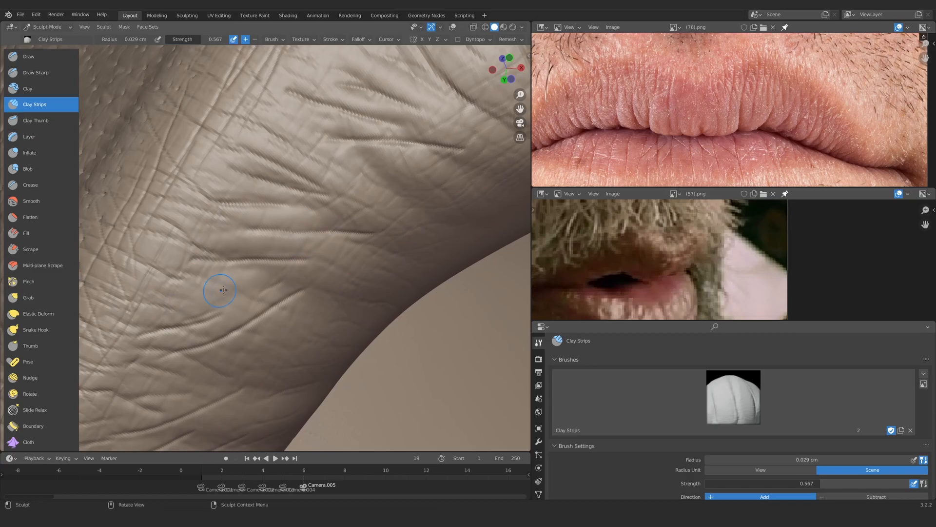
drag(176, 309, 234, 295)
drag(168, 338, 224, 322)
shift+middle_drag(197, 390, 273, 300)
Carve long diagonal creases across the right part of the upper lip with Draw Sharp at 0.021 cm radius
mouse_move(162, 364)
ctrl+alt+mouse_down()
mouse_move(204, 292)
mouse_move(274, 244)
mouse_move(293, 195)
ctrl+alt+mouse_up()
click(35, 72)
mouse_move(234, 205)
ctrl+alt+mouse_down()
mouse_move(266, 244)
mouse_move(259, 249)
ctrl+alt+mouse_up()
drag(244, 255, 308, 223)
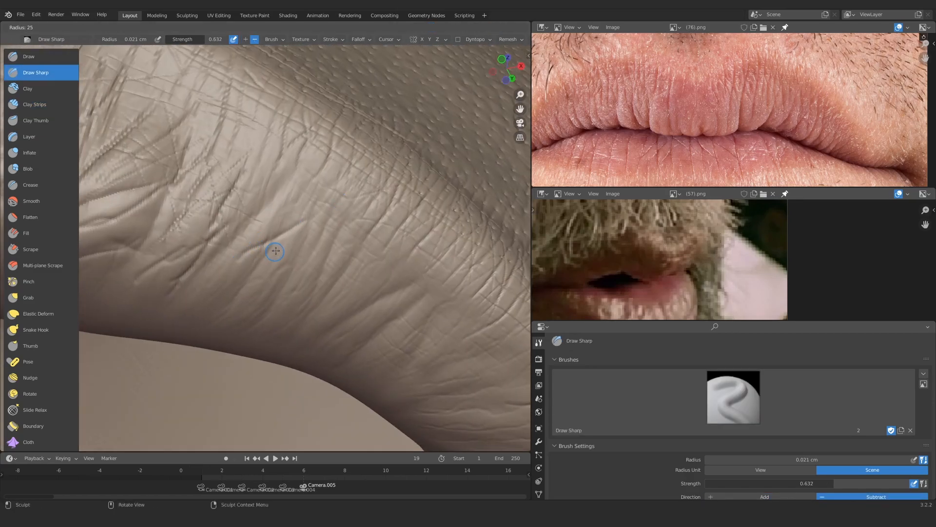
drag(266, 267, 341, 248)
mouse_move(363, 249)
mouse_down()
mouse_move(325, 295)
mouse_move(328, 269)
mouse_up()
drag(385, 242, 345, 285)
mouse_move(425, 281)
mouse_down()
mouse_move(346, 332)
mouse_move(312, 234)
mouse_move(293, 293)
mouse_up()
ctrl+alt+drag(293, 292, 280, 249)
mouse_move(299, 232)
mouse_down()
mouse_move(242, 269)
mouse_move(234, 245)
mouse_up()
mouse_move(303, 267)
mouse_down()
mouse_move(366, 257)
mouse_move(420, 223)
mouse_up()
drag(301, 253, 362, 213)
Build up the folds between the diagonal creases on the upper lip's right part with Clay Strips at 0.033 and 0.037 cm radius
mouse_move(341, 215)
middle_down()
mouse_move(263, 263)
mouse_move(282, 219)
middle_up()
click(42, 104)
key(f)
click(298, 261)
drag(283, 263, 339, 219)
drag(229, 310, 263, 280)
drag(203, 266, 234, 238)
drag(195, 300, 224, 271)
drag(159, 261, 195, 224)
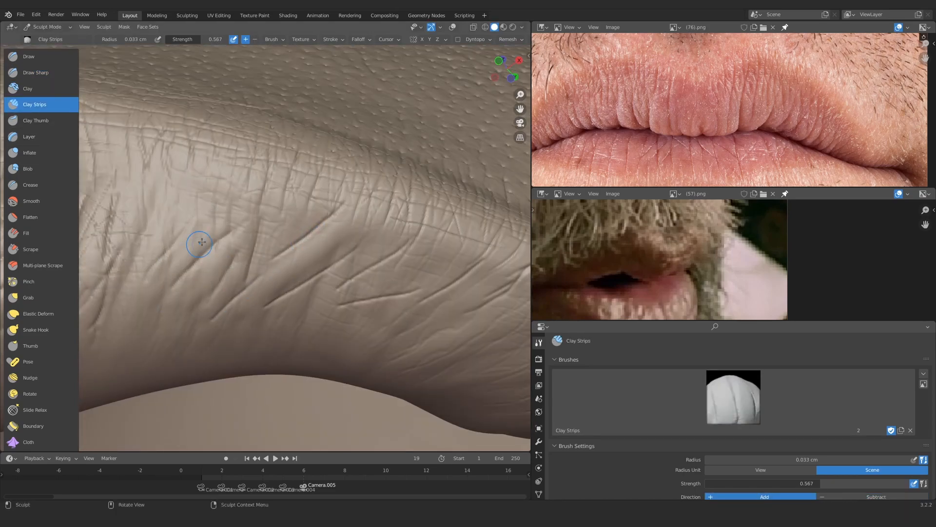
drag(129, 268, 141, 244)
shift+middle_drag(392, 282, 331, 285)
key(f)
click(338, 286)
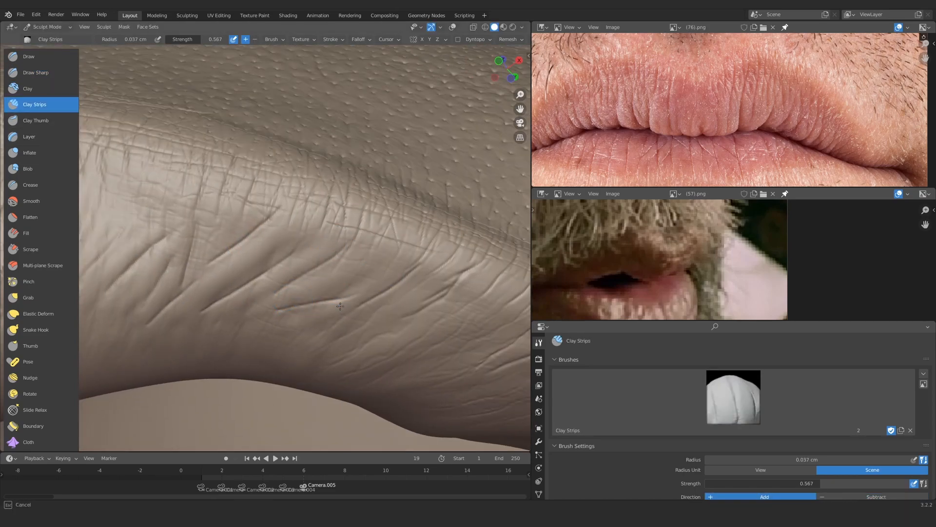
Carve thin crossing wrinkles around the deep groove left of the central lobe with Draw Sharp at 0.011 cm radius
ctrl+middle_drag(302, 209, 285, 297)
middle_drag(263, 224, 244, 205)
ctrl+middle_drag(228, 312, 224, 259)
ctrl+middle_drag(288, 298, 289, 241)
key(d)
key(f)
click(306, 148)
shift+middle_drag(309, 147, 222, 202)
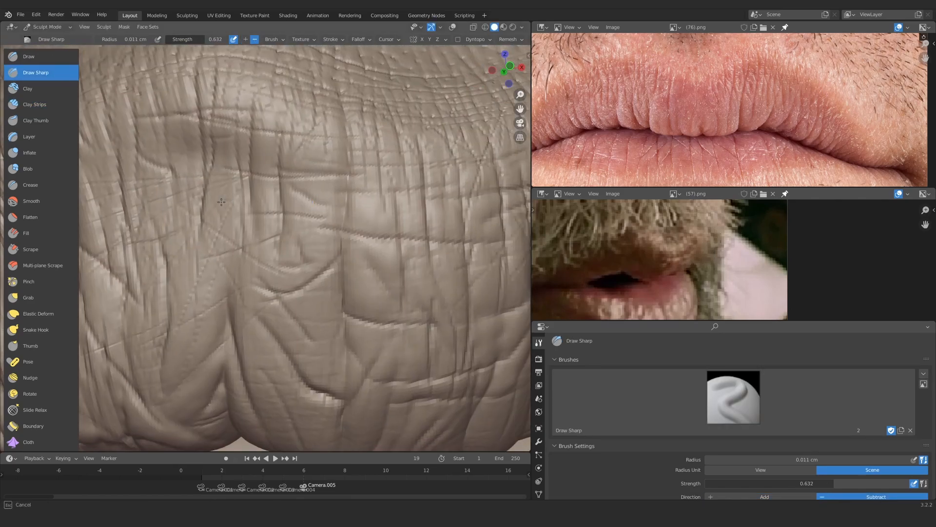
middle_drag(309, 190, 290, 283)
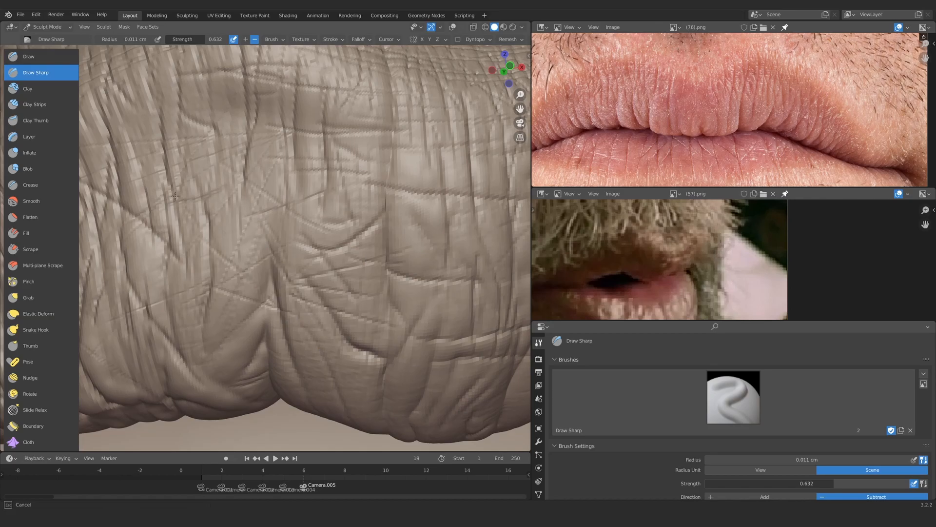
Add finer crossing lines over the folds around the central lobe's left groove with Draw Sharp at 0.0067 cm radius
ctrl+middle_drag(175, 196, 181, 351)
ctrl+middle_drag(273, 312, 292, 166)
key(f)
click(305, 213)
shift+middle_drag(380, 216, 294, 224)
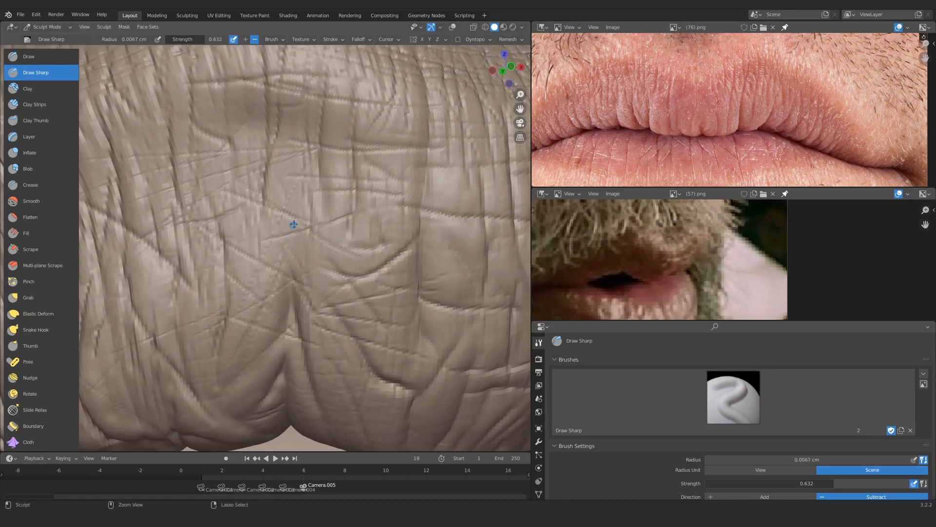
middle_drag(416, 228, 400, 231)
ctrl+middle_drag(399, 231, 397, 254)
shift+middle_drag(397, 253, 271, 261)
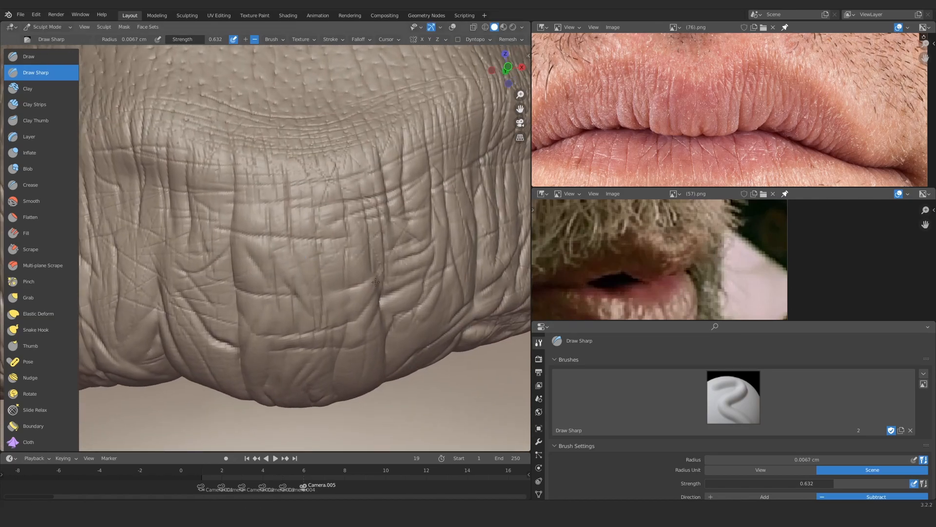
Reveal all hidden face sets so the whole head is shown together with the upper lip
ctrl+alt+drag(376, 282, 373, 259)
alt+drag(341, 195, 329, 289)
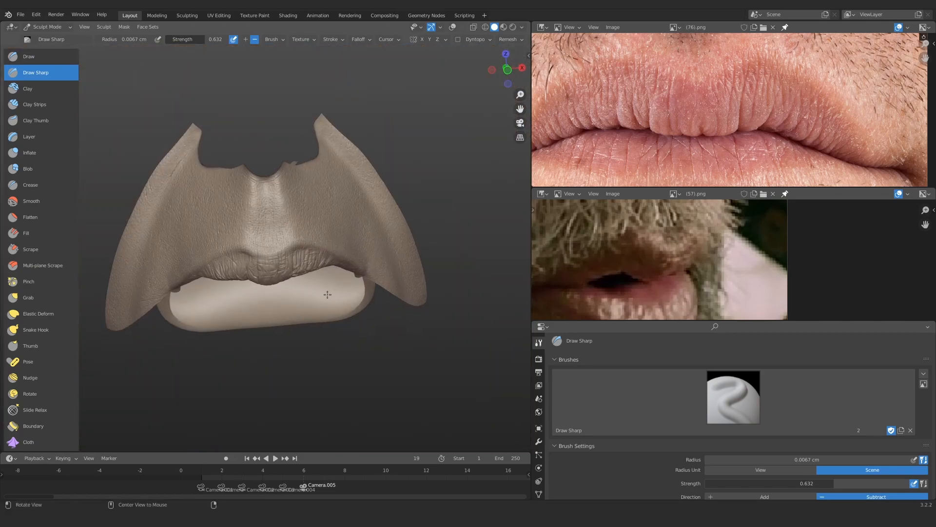
mouse_move(224, 218)
ctrl+alt+mouse_down()
mouse_move(267, 236)
mouse_move(282, 316)
mouse_move(266, 227)
mouse_move(214, 259)
ctrl+alt+mouse_up()
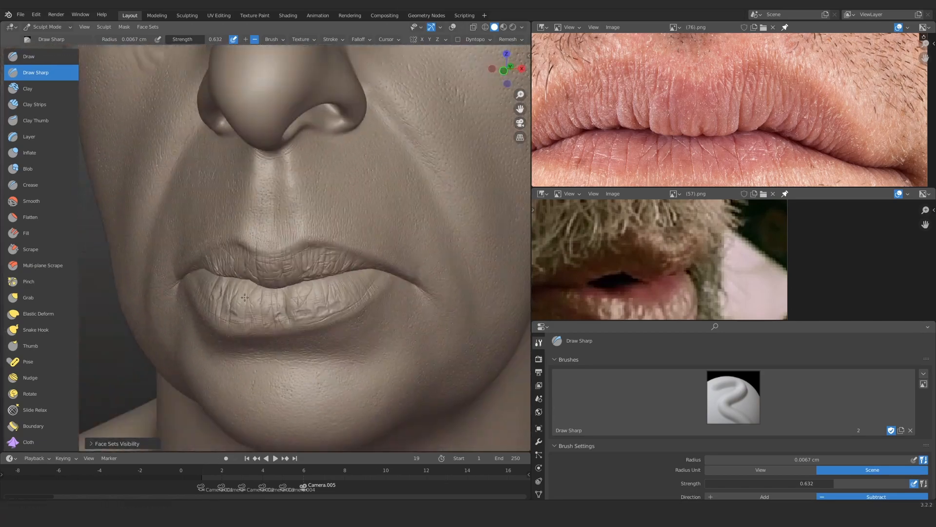
Examine the finished lip detail and the whole face from several angles and distances
mouse_move(245, 298)
ctrl+alt+mouse_down()
mouse_move(251, 225)
mouse_move(228, 249)
mouse_move(234, 283)
mouse_move(249, 212)
mouse_move(246, 307)
mouse_move(248, 234)
ctrl+alt+mouse_up()
alt+drag(249, 234, 251, 201)
mouse_move(244, 292)
alt+mouse_down()
mouse_move(271, 238)
mouse_move(273, 293)
mouse_move(266, 280)
alt+mouse_up()
ctrl+alt+drag(288, 312, 293, 273)
mouse_move(293, 273)
alt+mouse_down()
mouse_move(304, 245)
mouse_move(295, 268)
alt+mouse_up()
ctrl+alt+drag(273, 244, 264, 290)
alt+drag(265, 278, 231, 271)
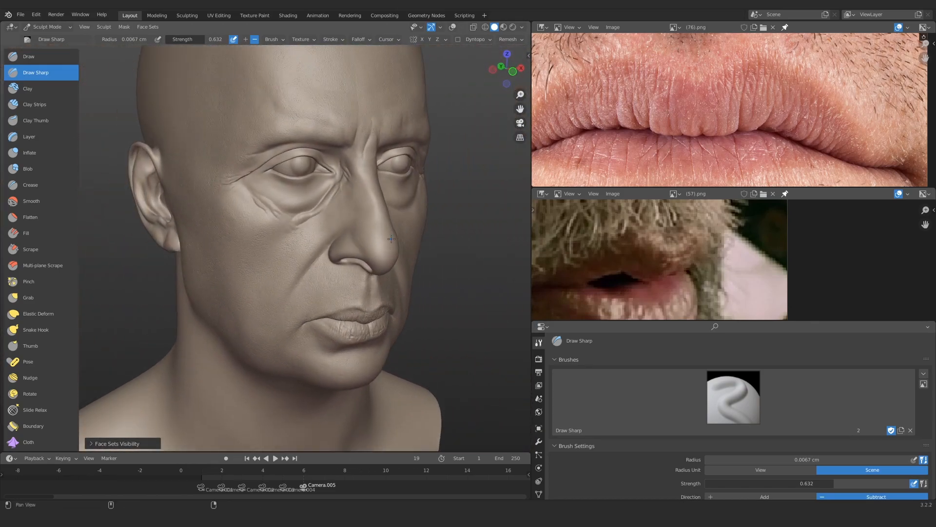